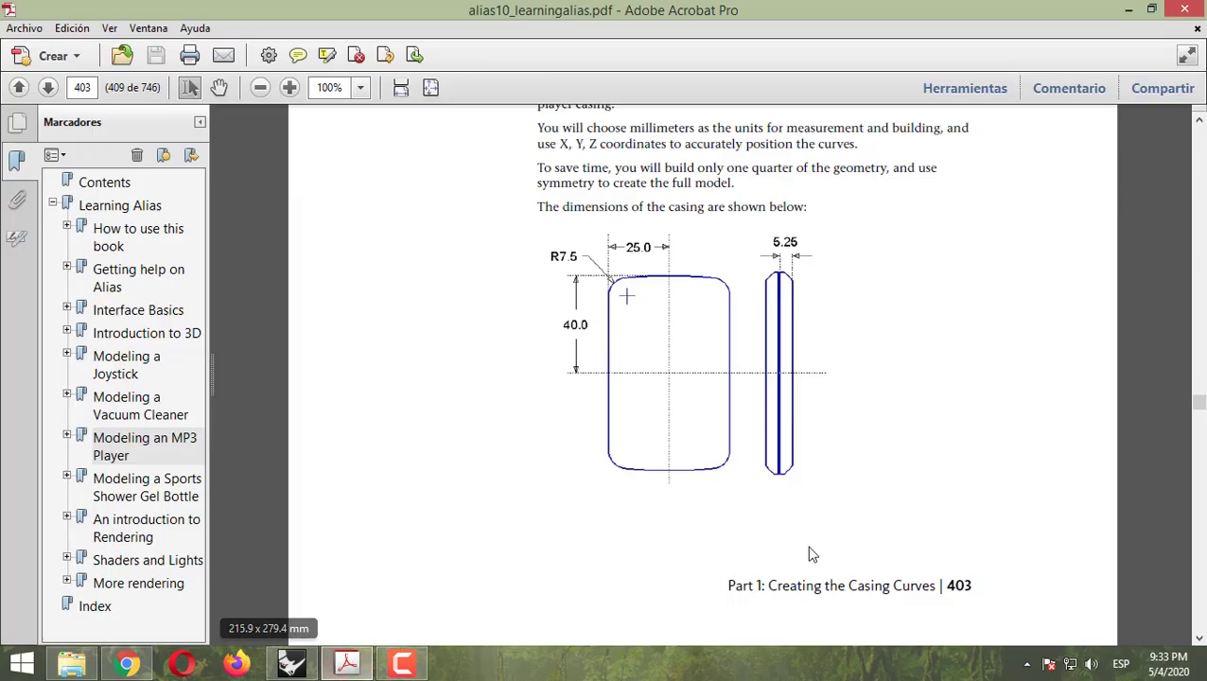
Step: Review the MP3 player chapter from its rendered image and tool list through to the casing dimension drawing on page 403
scroll(703, 413, "up", 1)
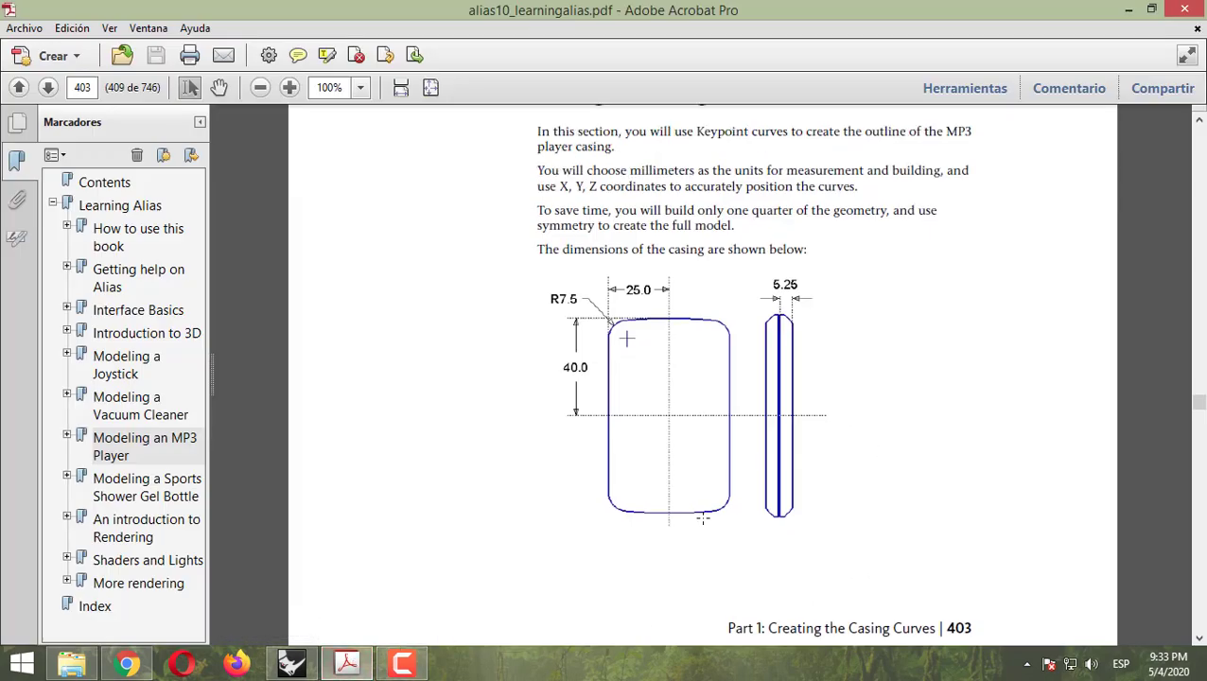
scroll(719, 498, "up", 20)
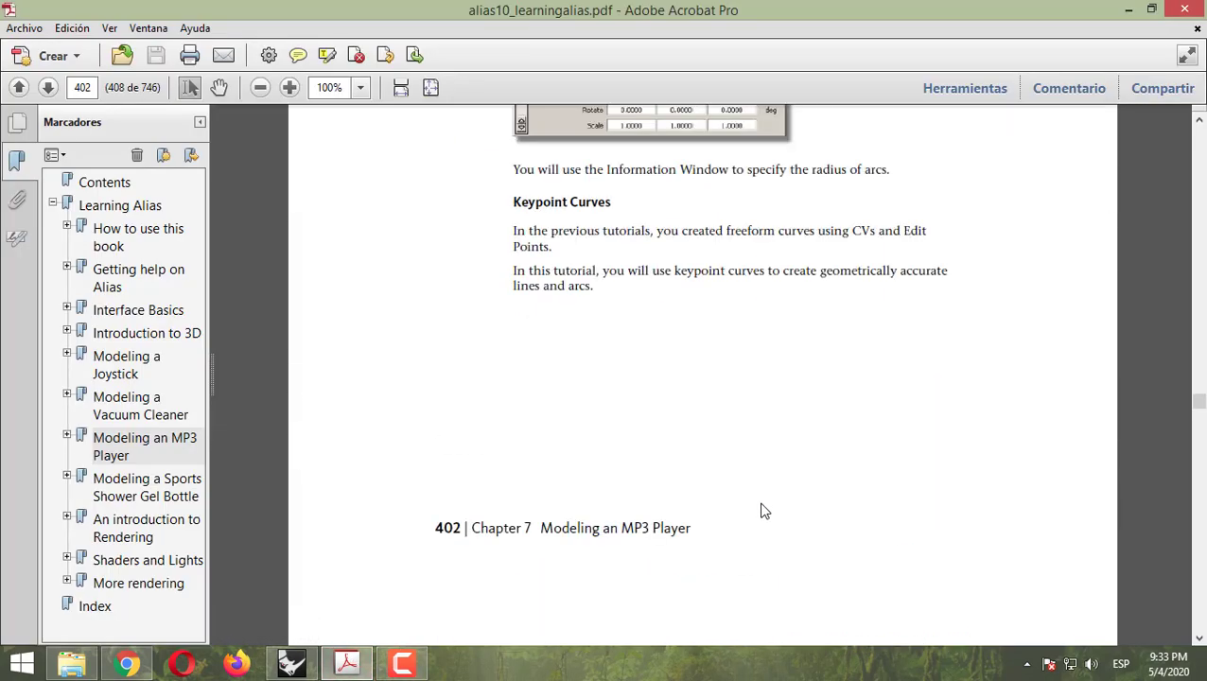
scroll(856, 515, "up", 12)
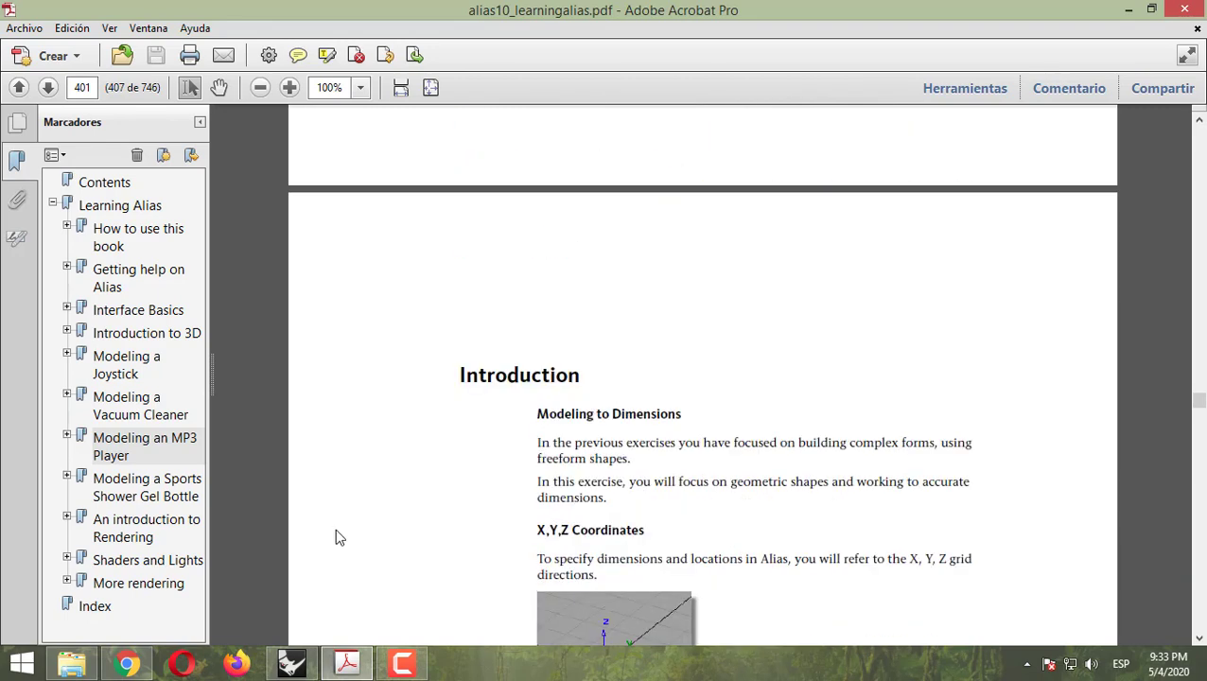
left_click(142, 456)
scroll(736, 433, "down", 5)
scroll(739, 436, "down", 10)
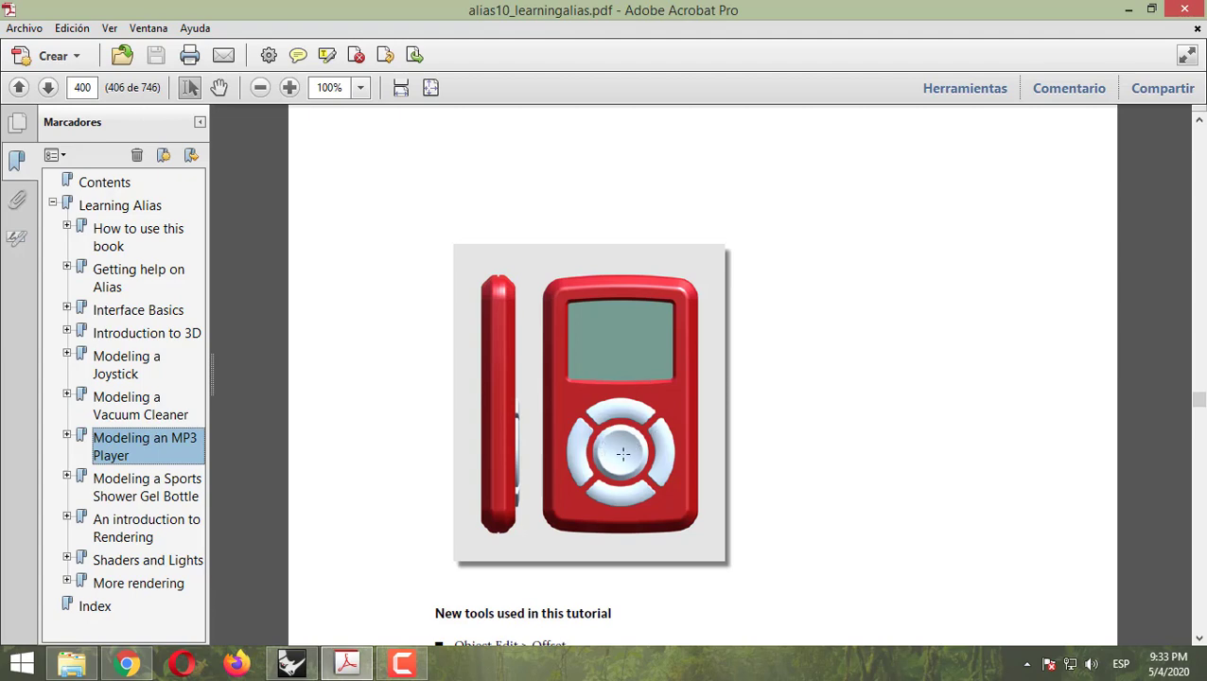
scroll(624, 452, "down", 5)
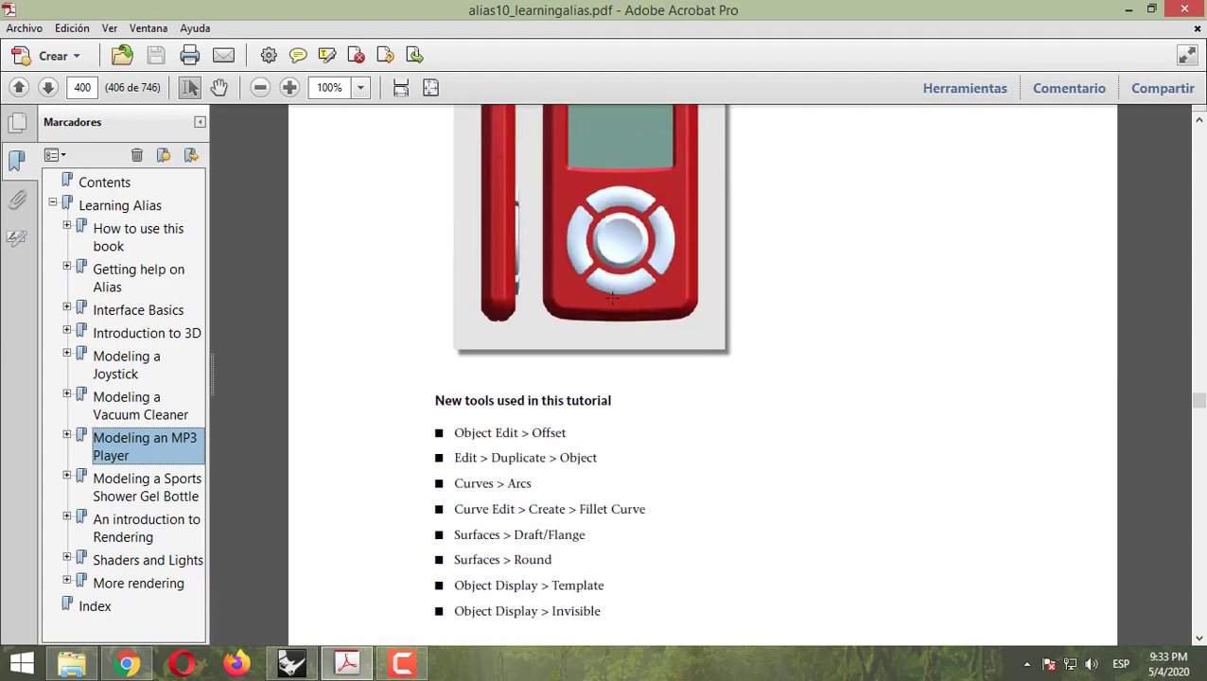
scroll(654, 350, "down", 20)
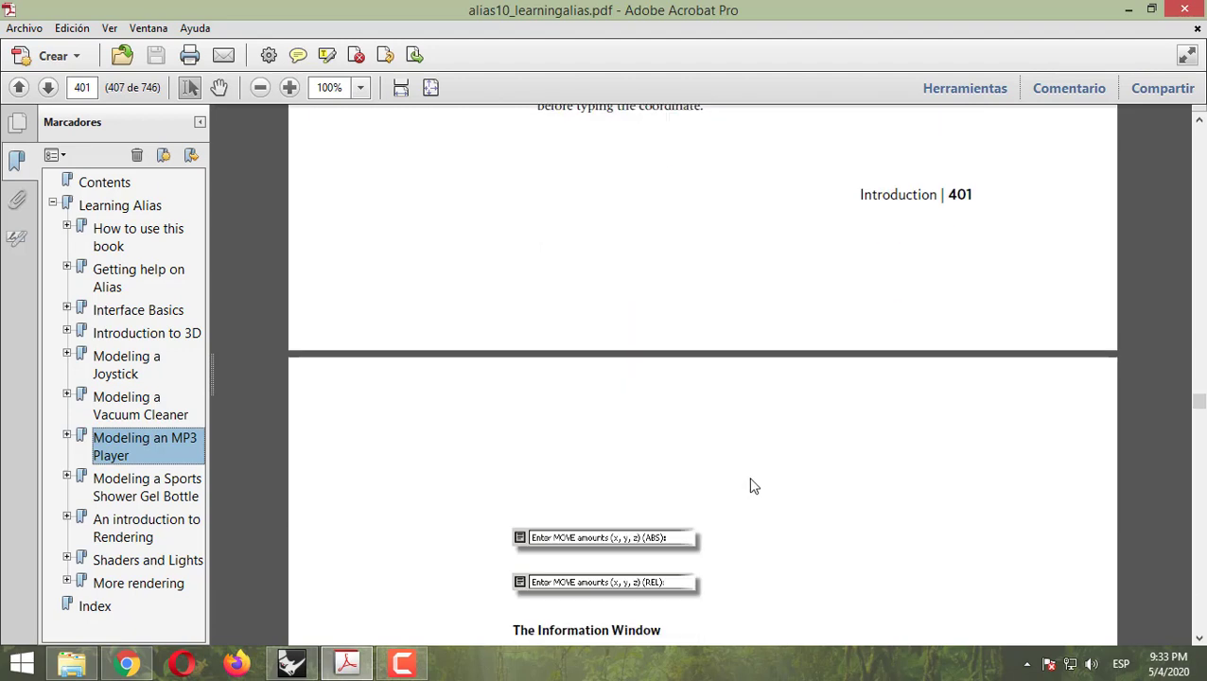
scroll(754, 486, "down", 20)
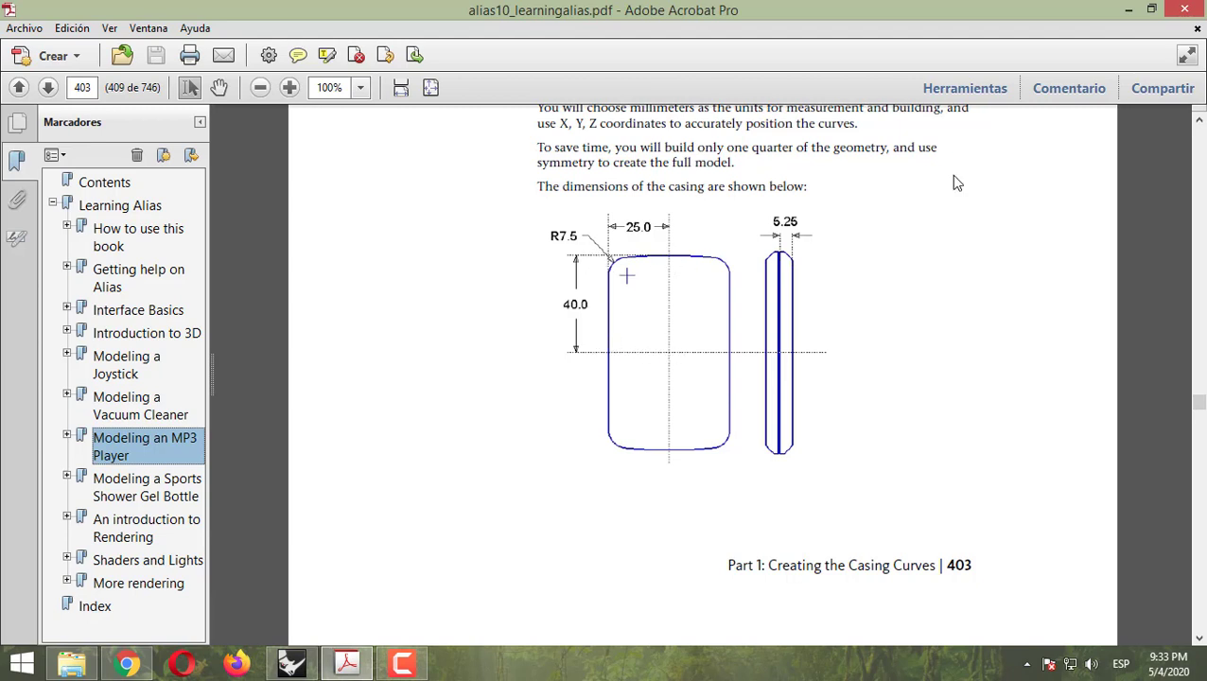
Step: Switch to Rhinoceros and maximize the Top viewport
left_click(1128, 9)
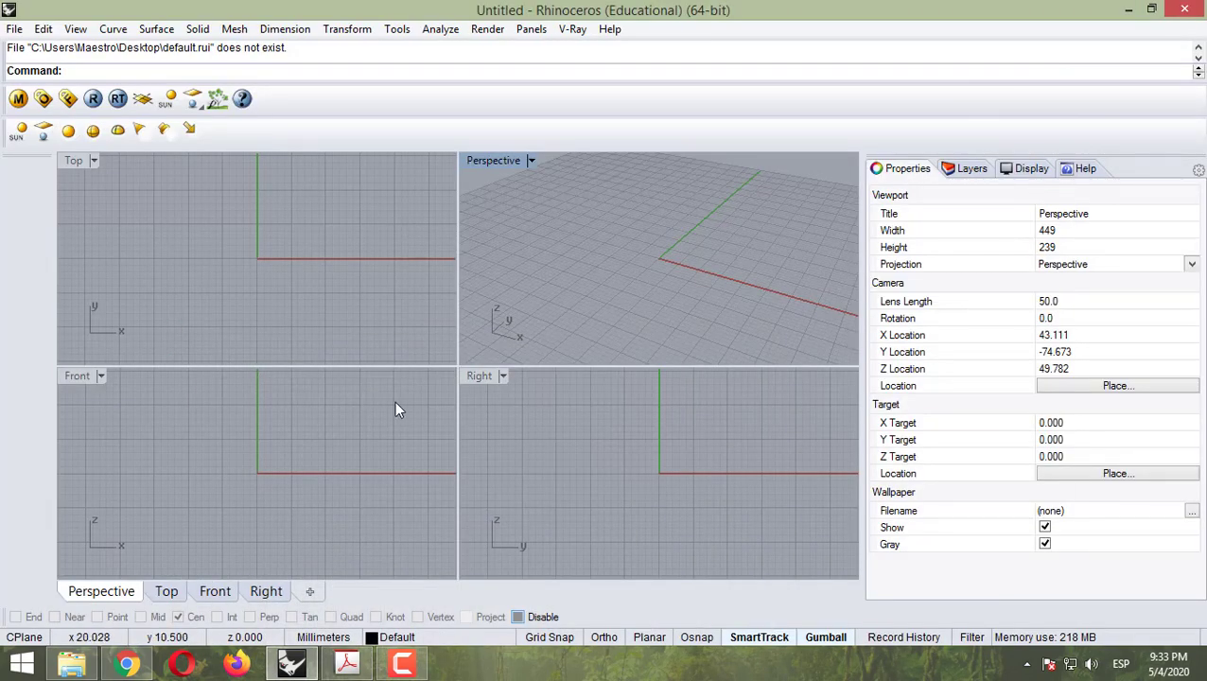
double_click(77, 160)
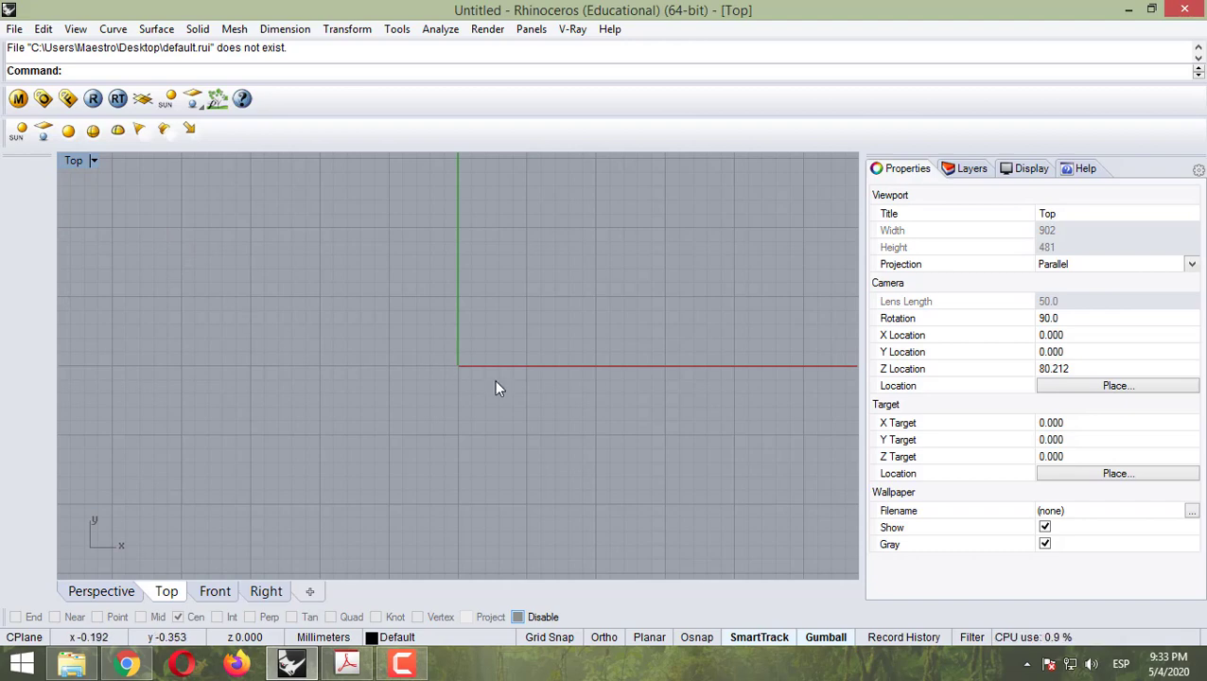
scroll(504, 374, "down", 4)
scroll(544, 284, "up", 3)
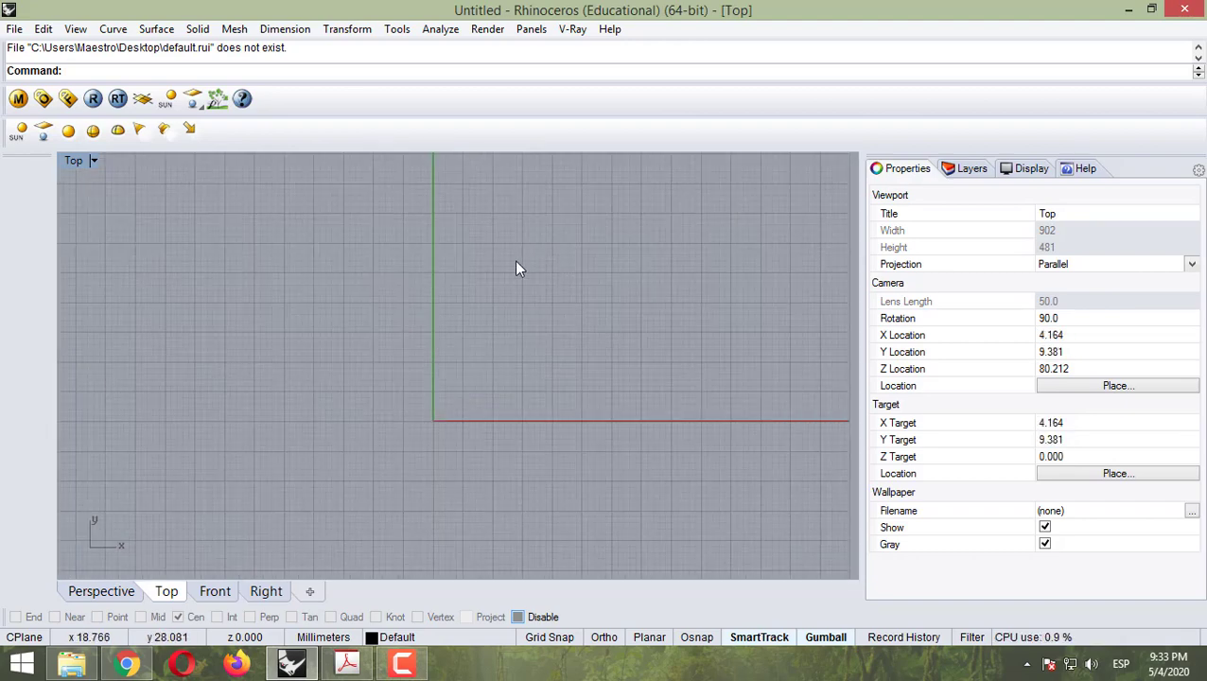
left_click(16, 29)
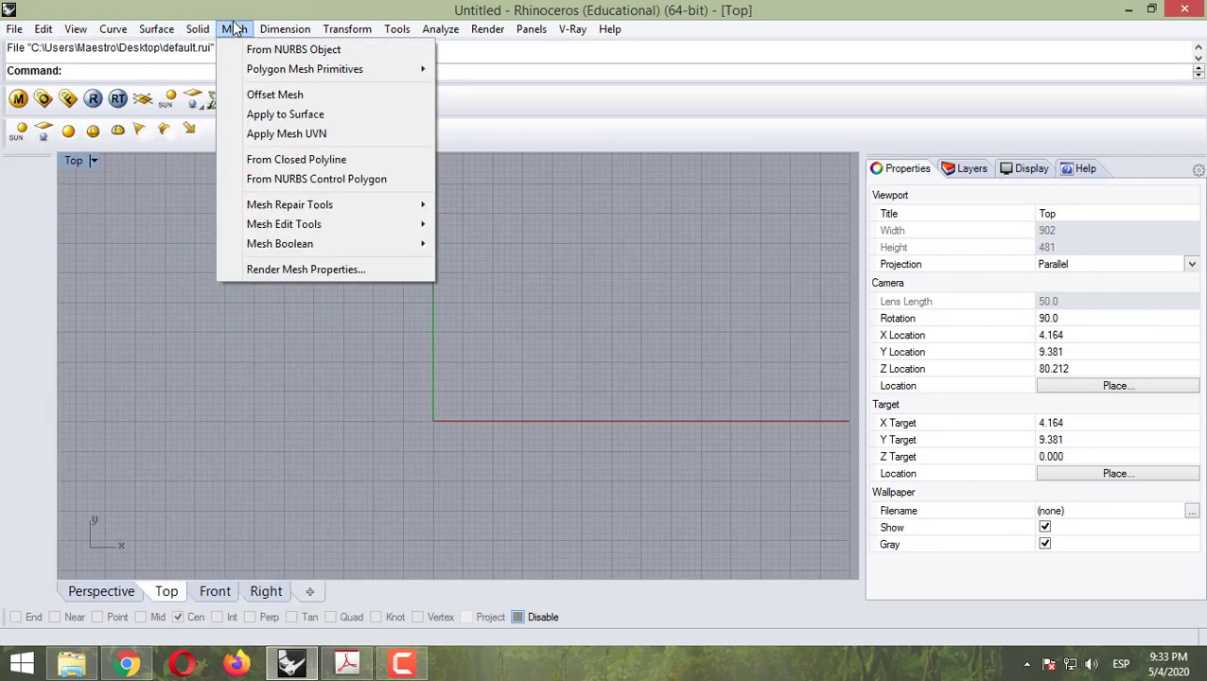
left_click(234, 28)
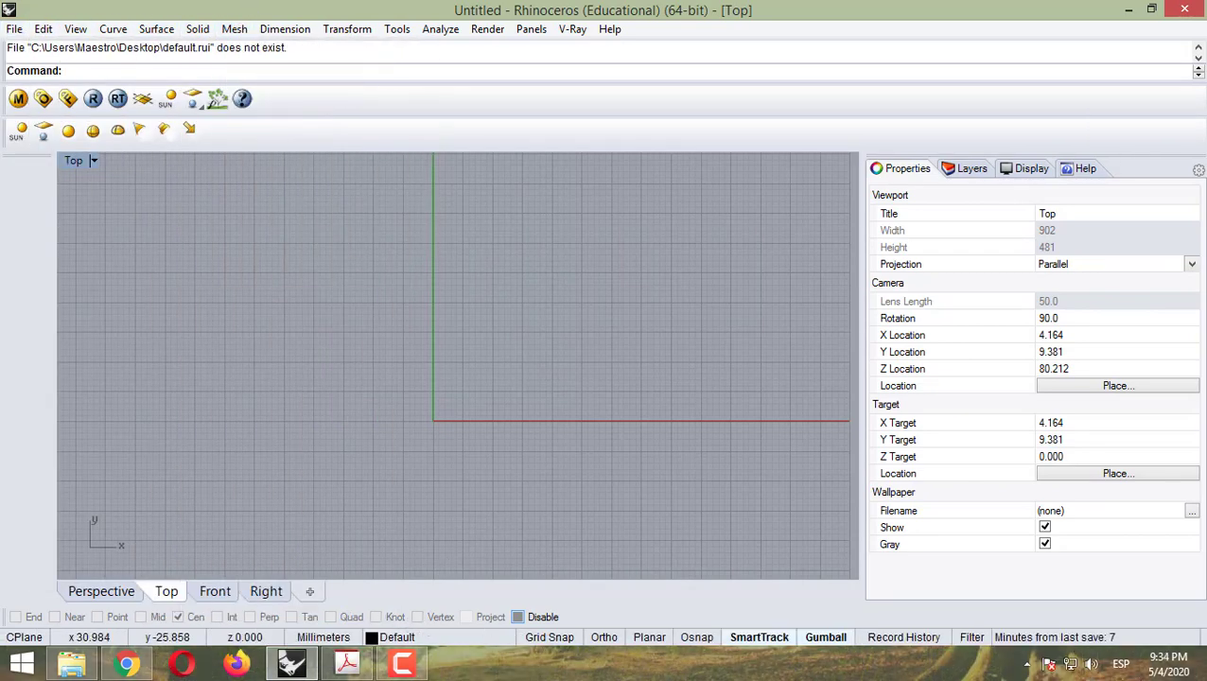
left_click(404, 664)
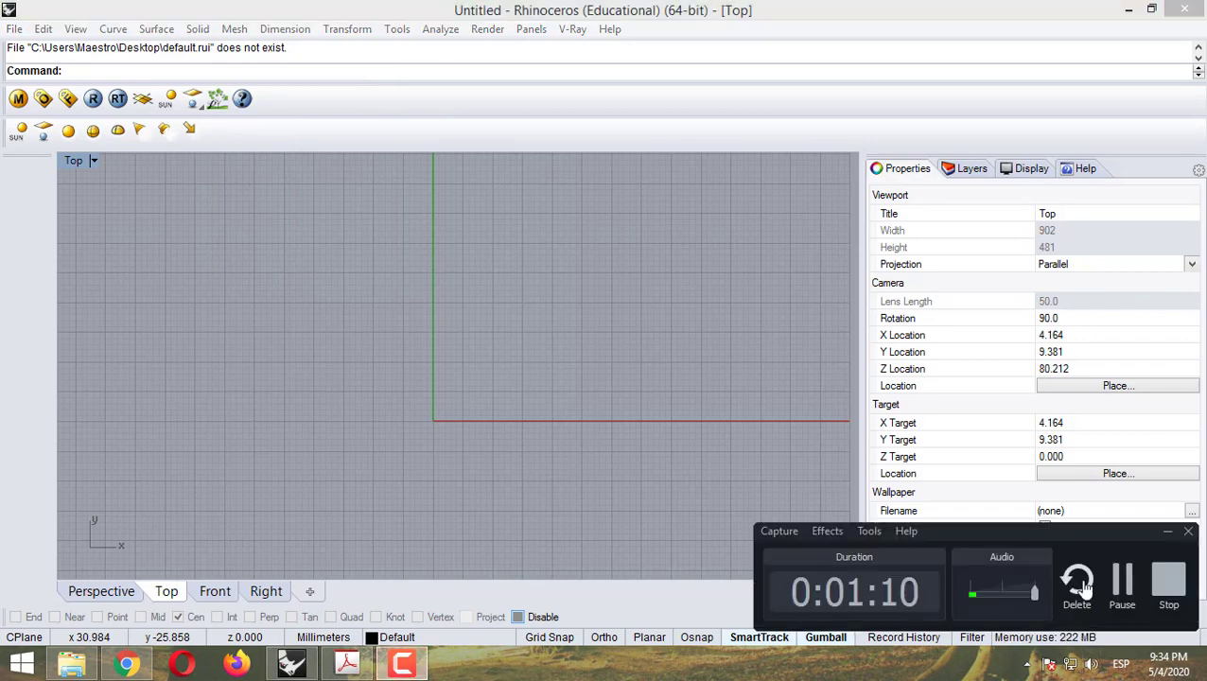
left_click(1120, 581)
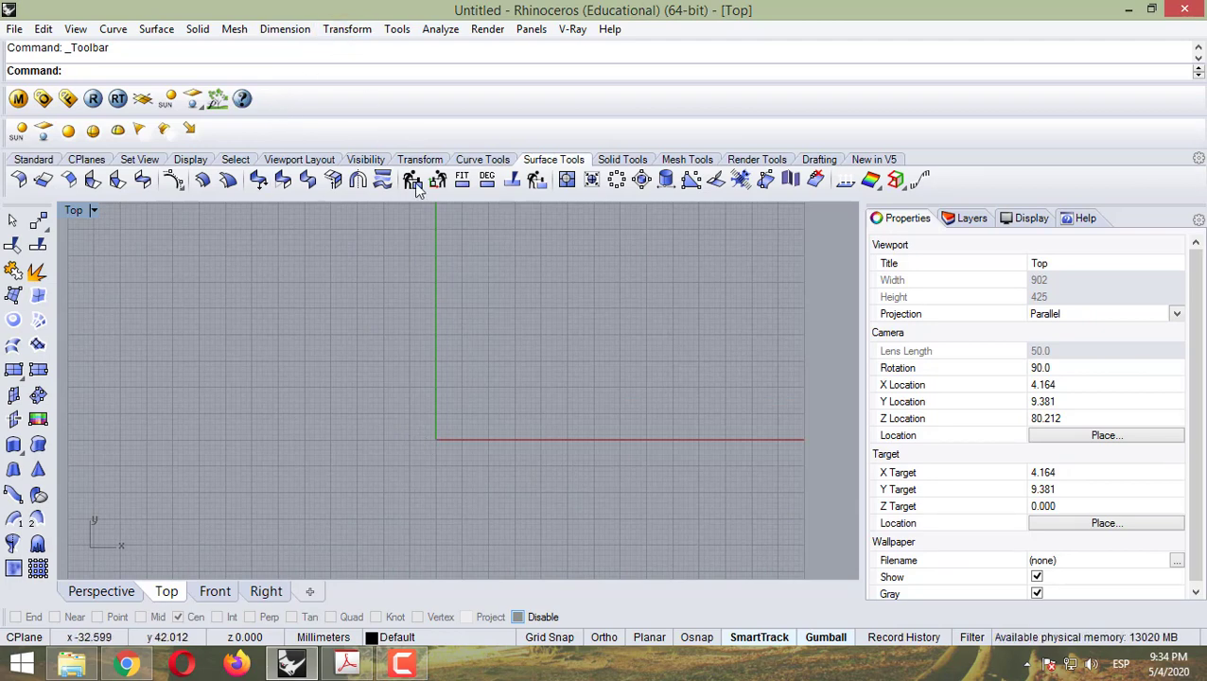
Step: Examine the default toolbar collection in the toolbar layout options and locate the default.rui file without loading it
left_click(394, 29)
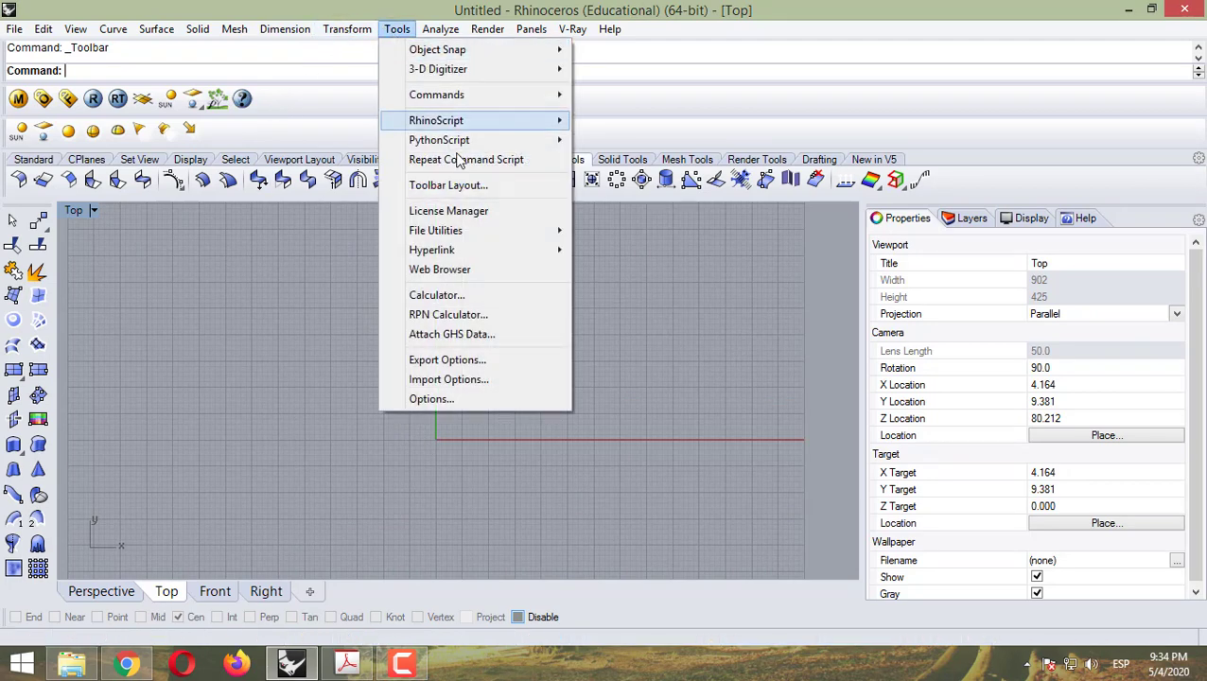
left_click(489, 186)
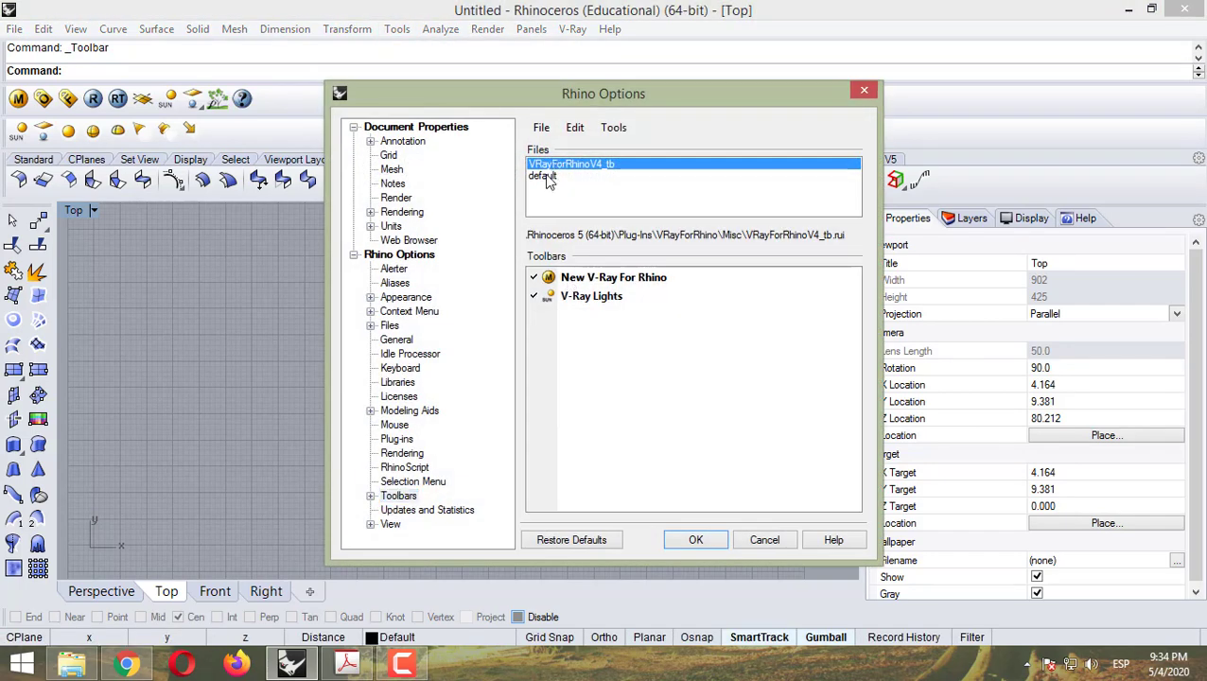
left_click(548, 177)
left_click(542, 126)
left_click(576, 167)
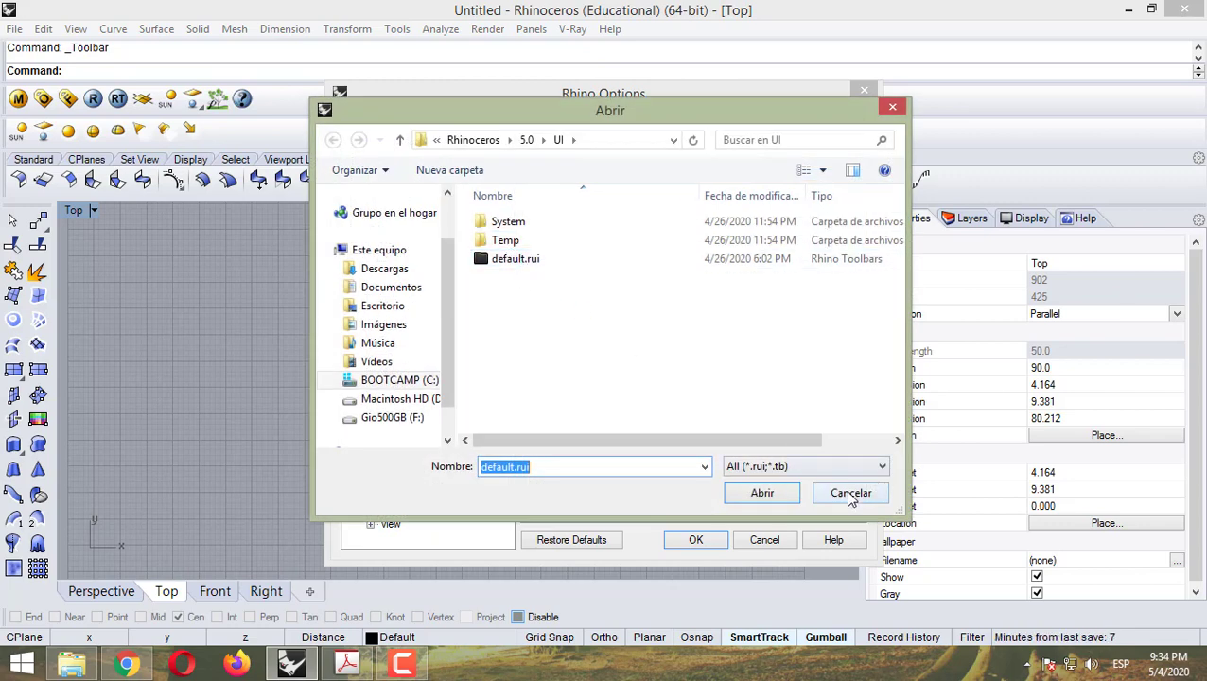
left_click(531, 261)
left_click(859, 494)
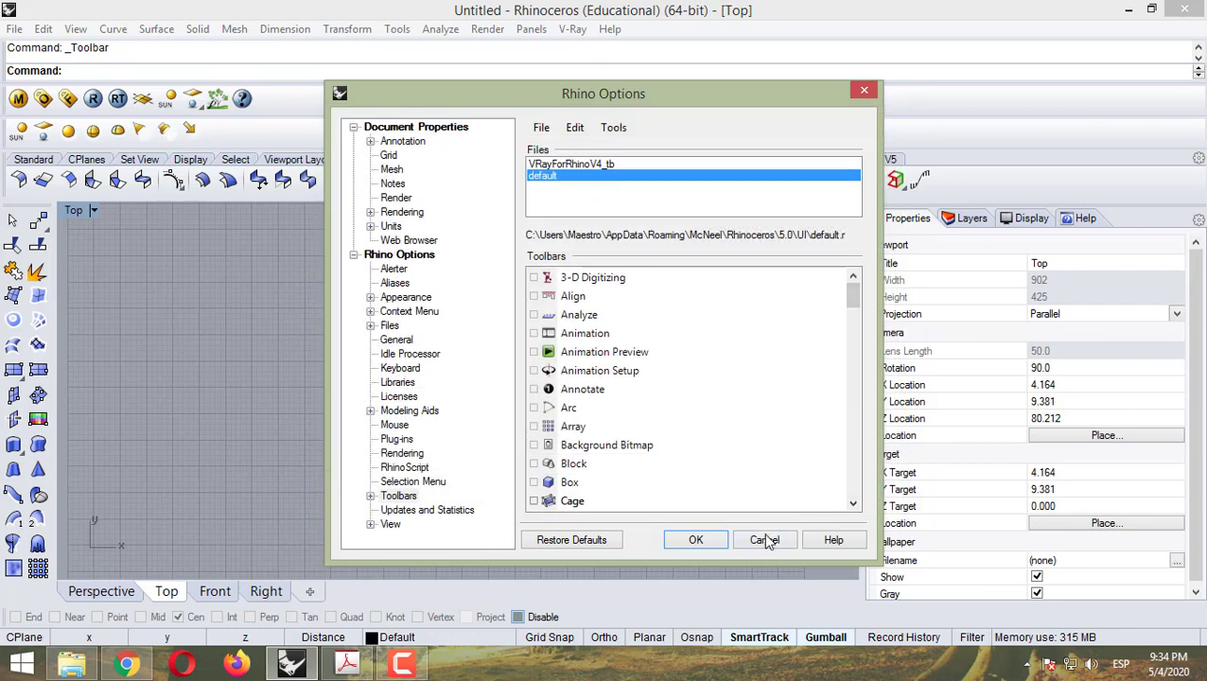
left_click(762, 539)
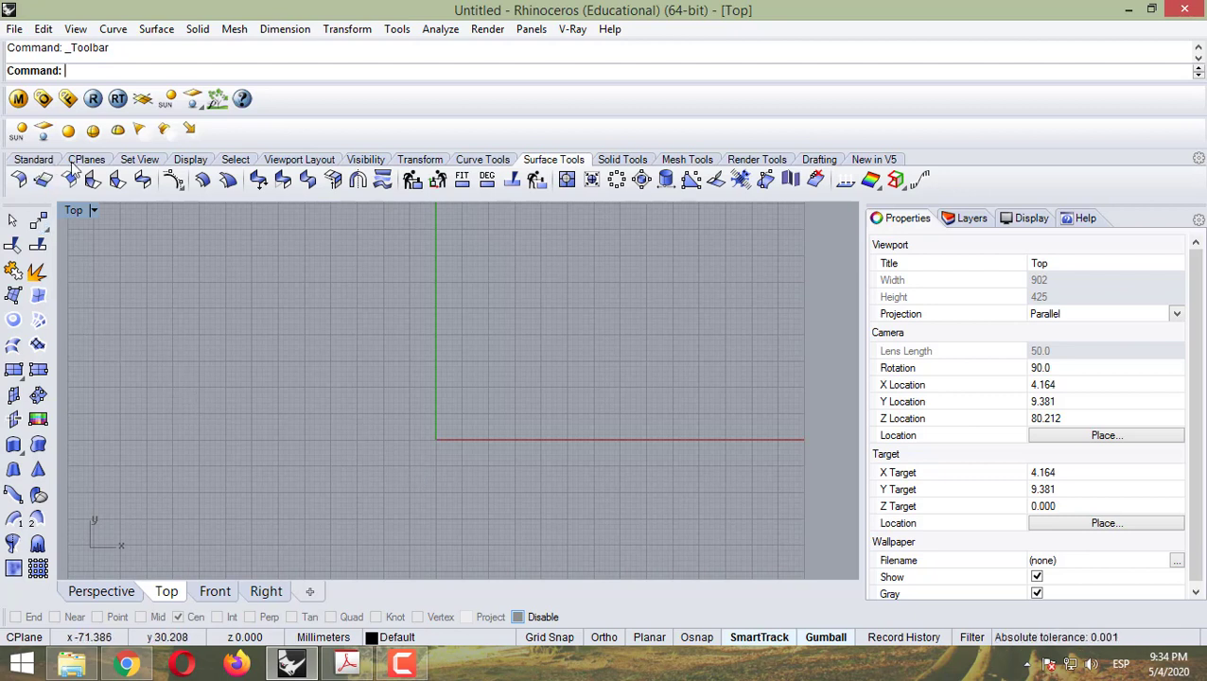
Step: Show the curve tools, start the Rectangle command and turn on grid snap
left_click(468, 160)
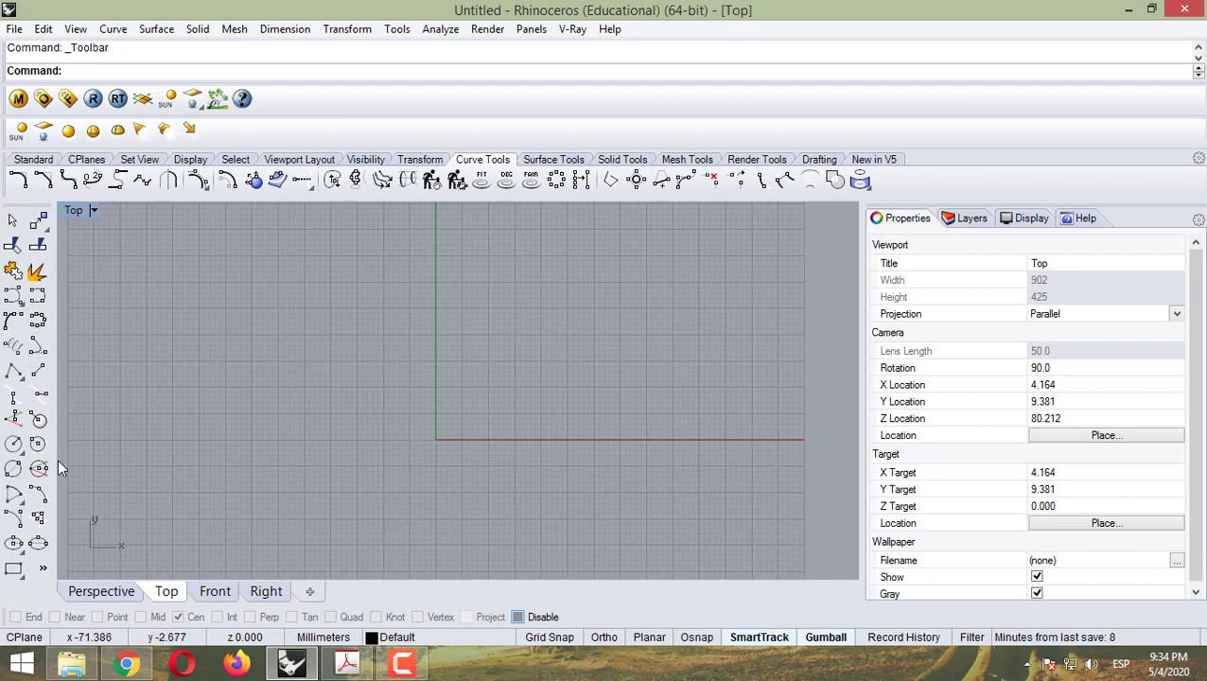
left_click(14, 568)
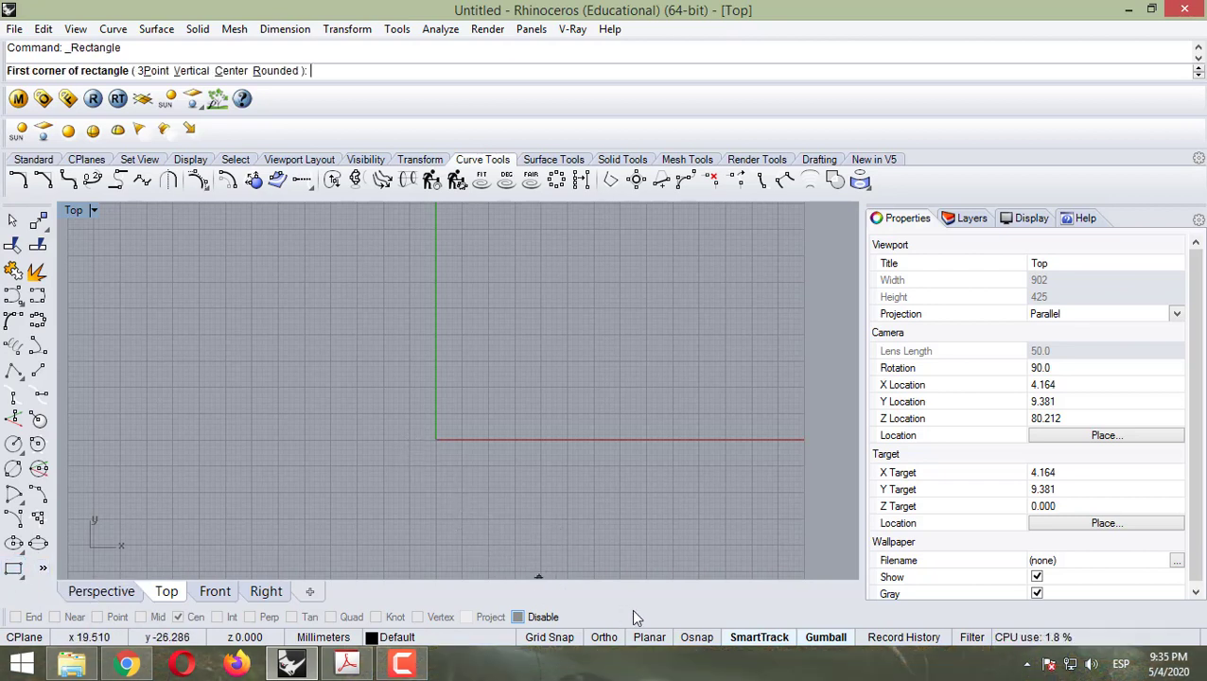
left_click(549, 637)
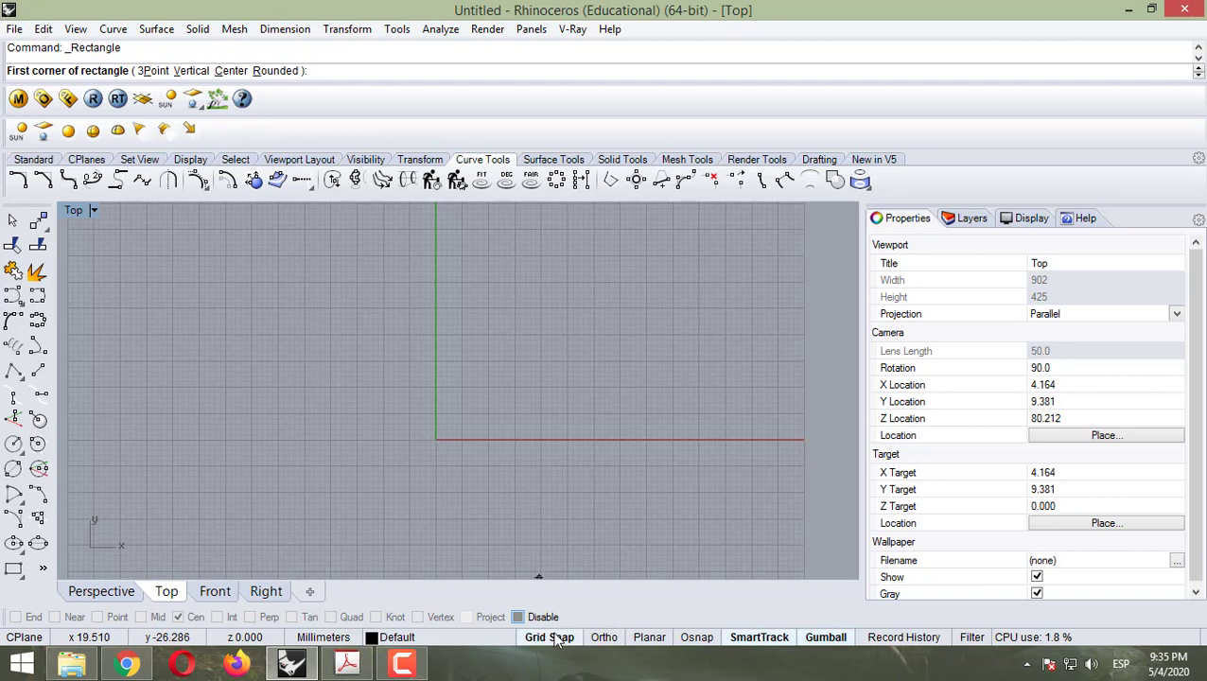
Step: Draw a rectangle from the origin with length 25 and width 40, consulting the casing dimensions in the Acrobat PDF
left_click(436, 439)
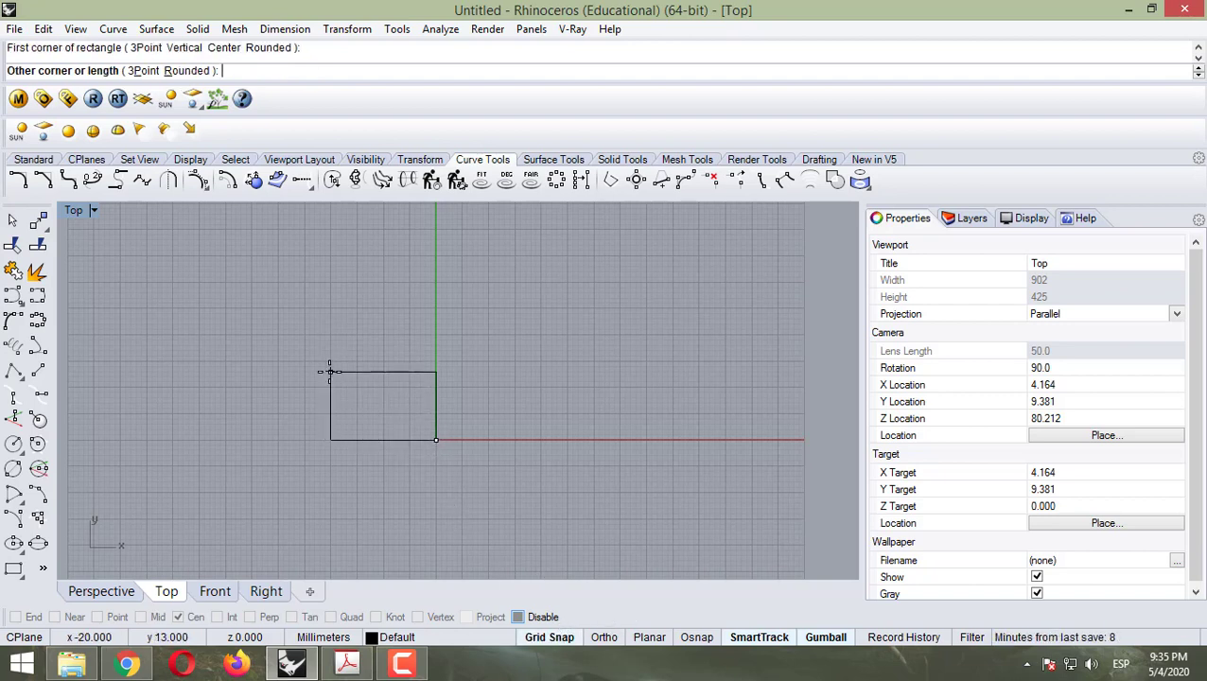
left_click(347, 663)
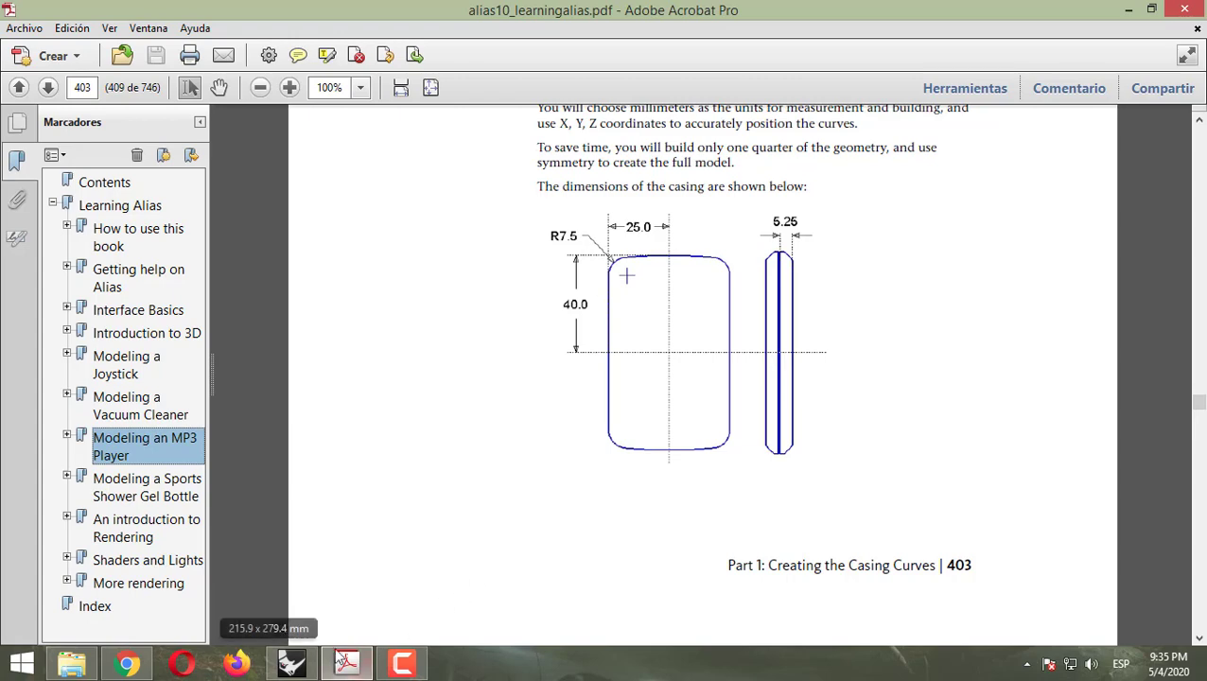
left_click(291, 663)
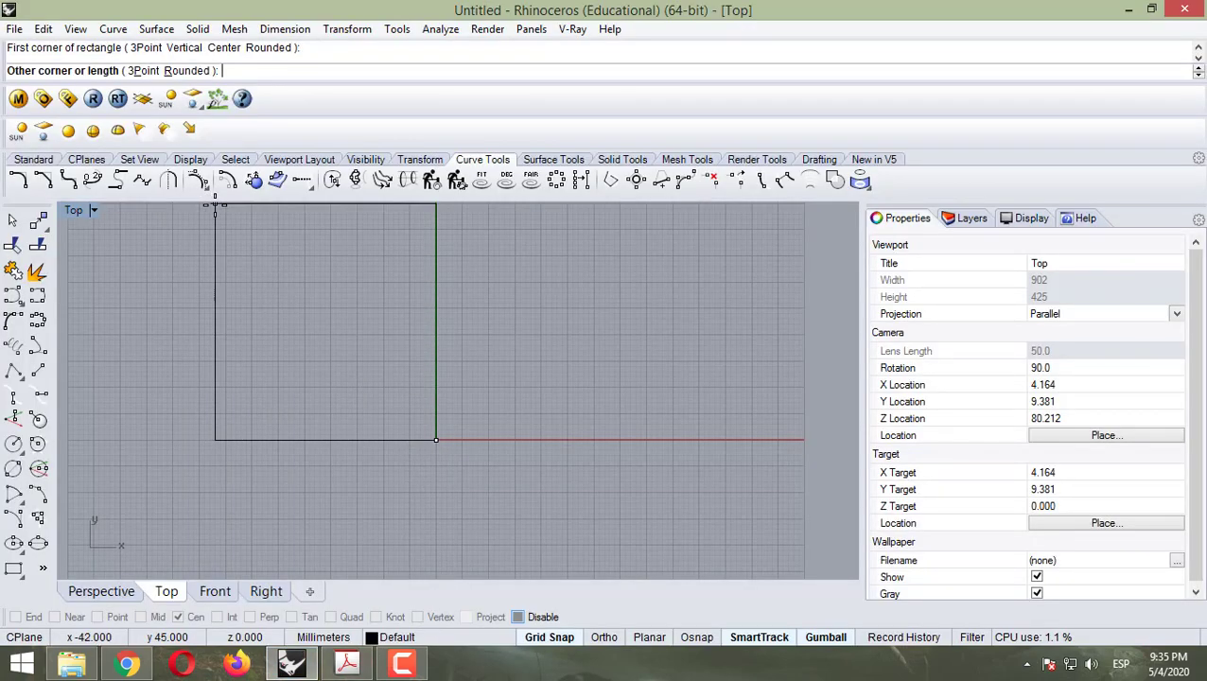
type("25")
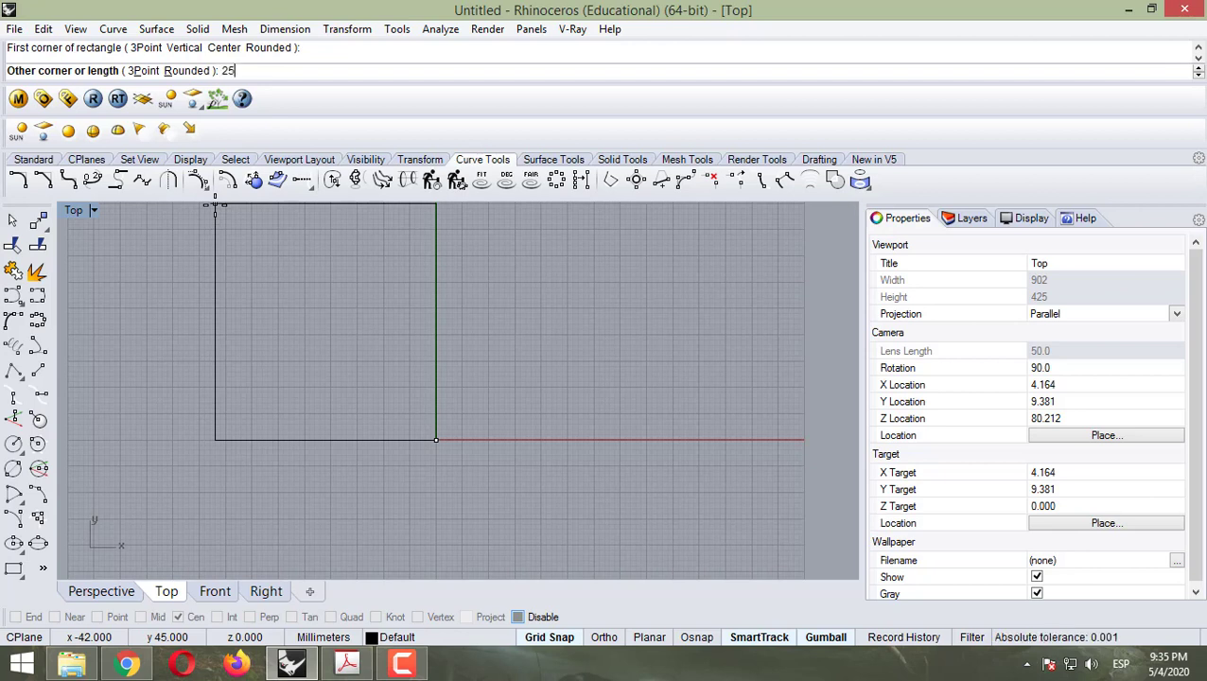
key("Return")
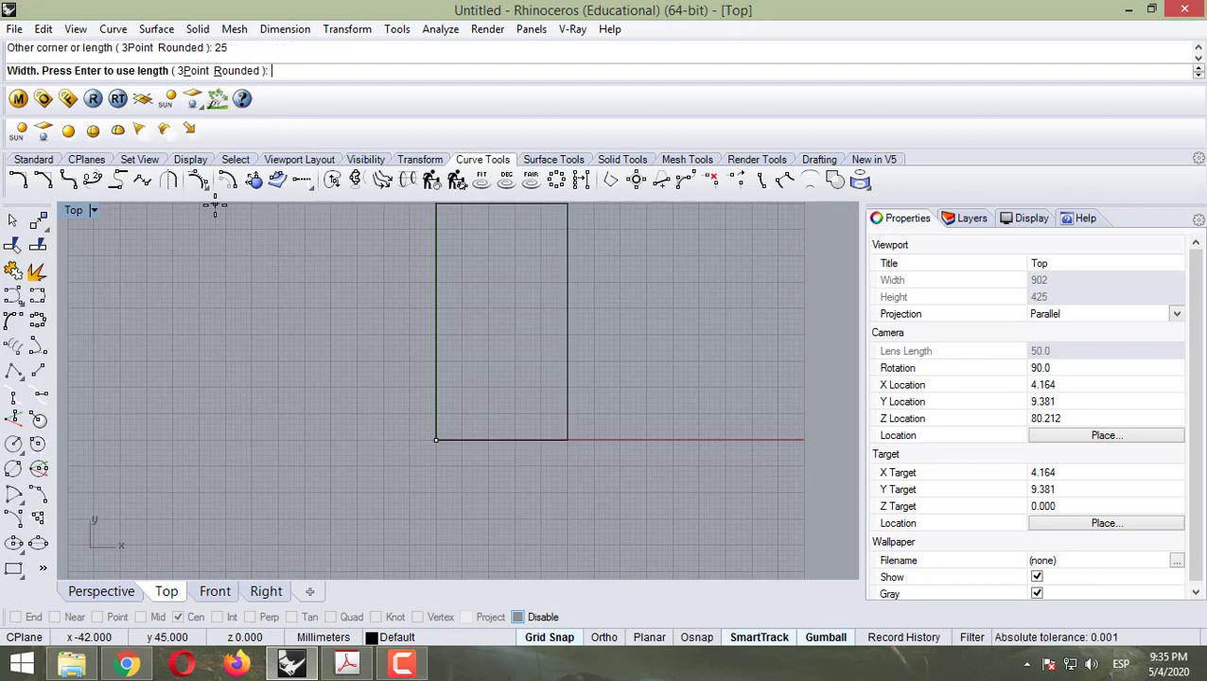
type("40")
key("Return")
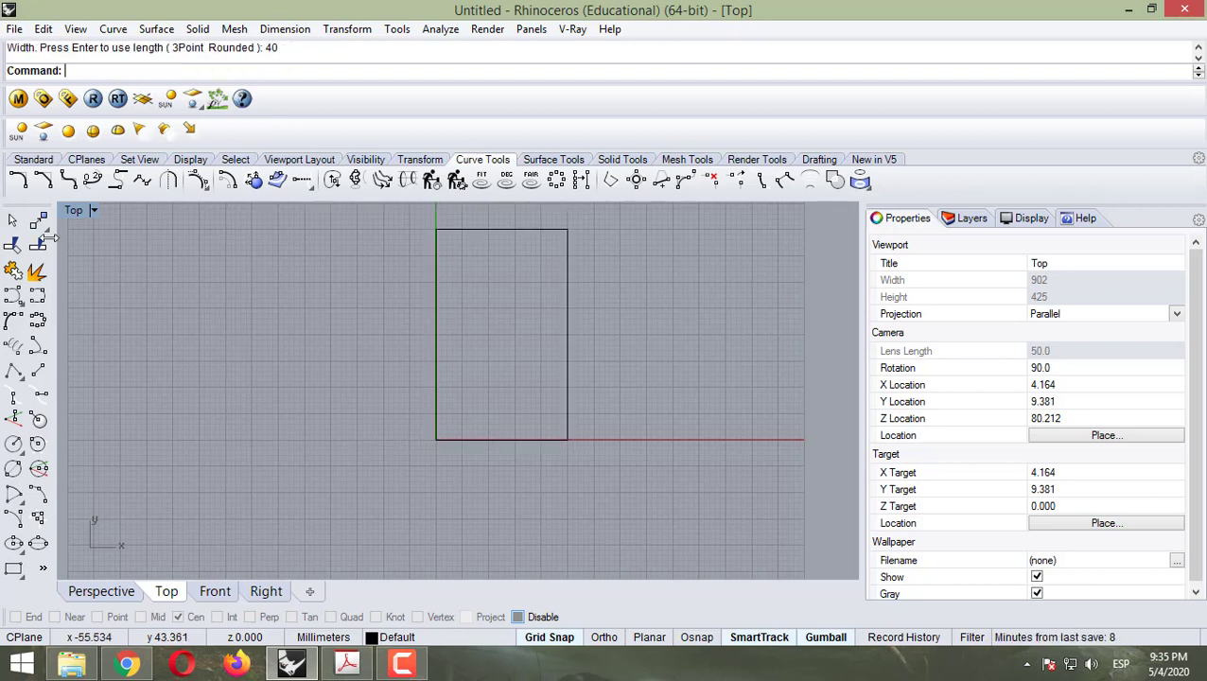
Step: Delete the 25 by 40 mm rectangle drawn from the origin
scroll(537, 381, "down", 8)
scroll(550, 362, "up", 8)
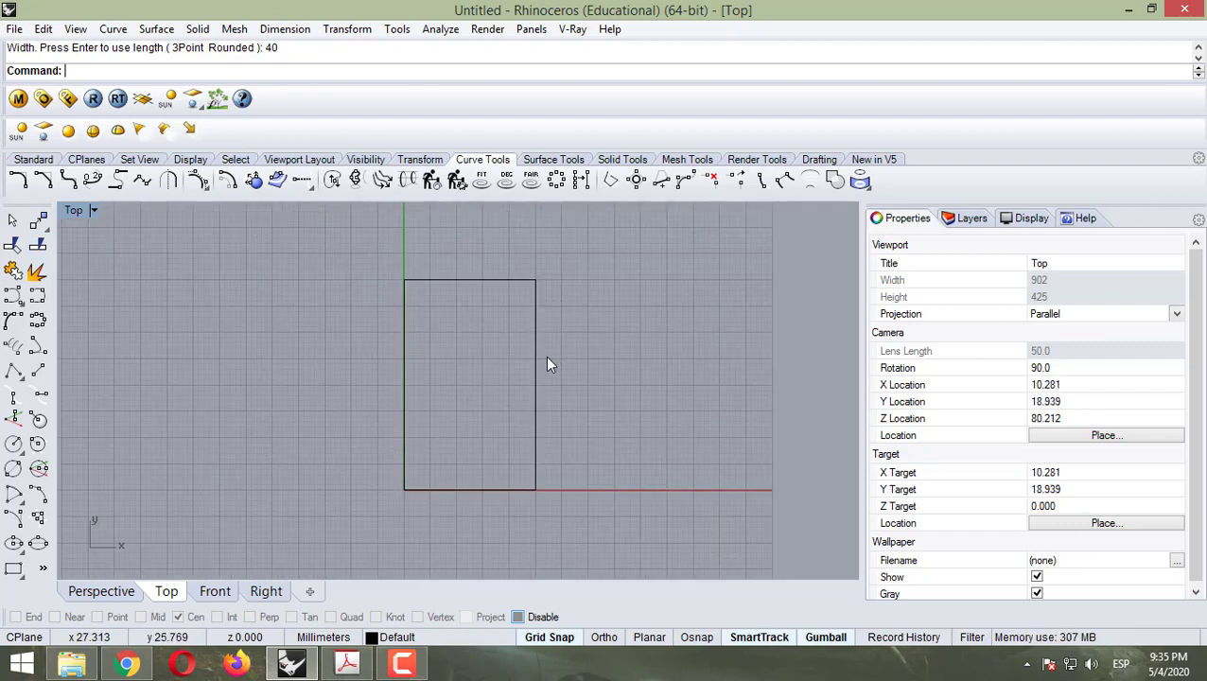
left_click(536, 376)
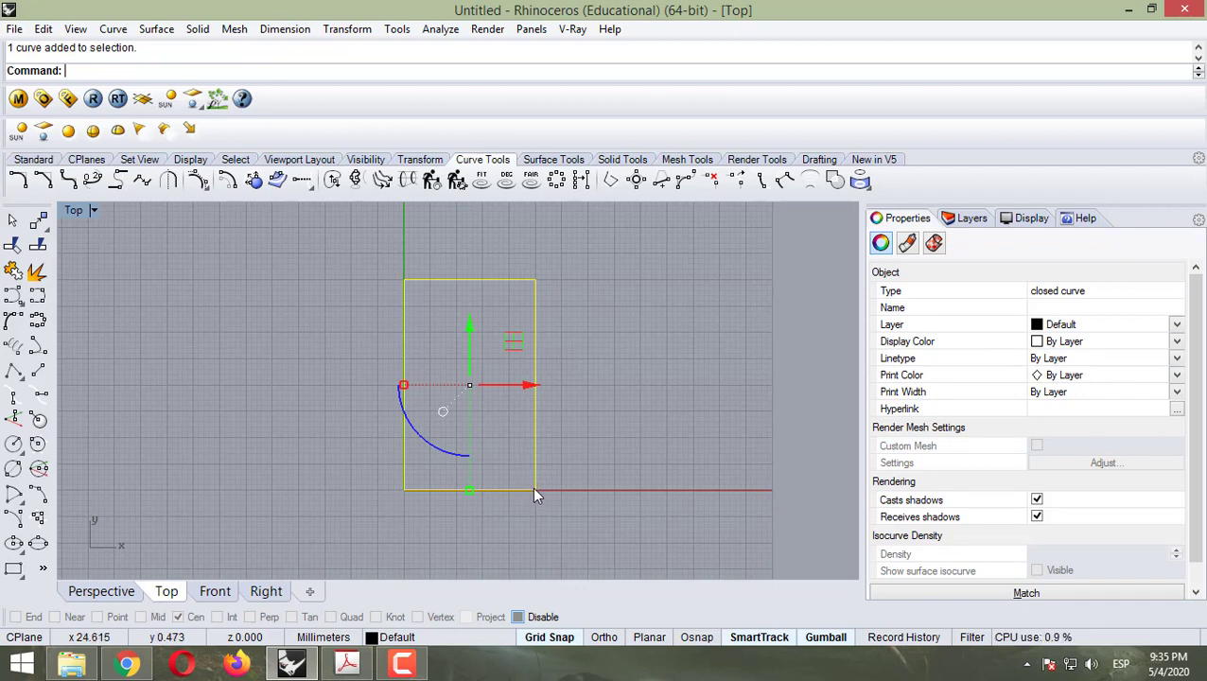
key("Delete")
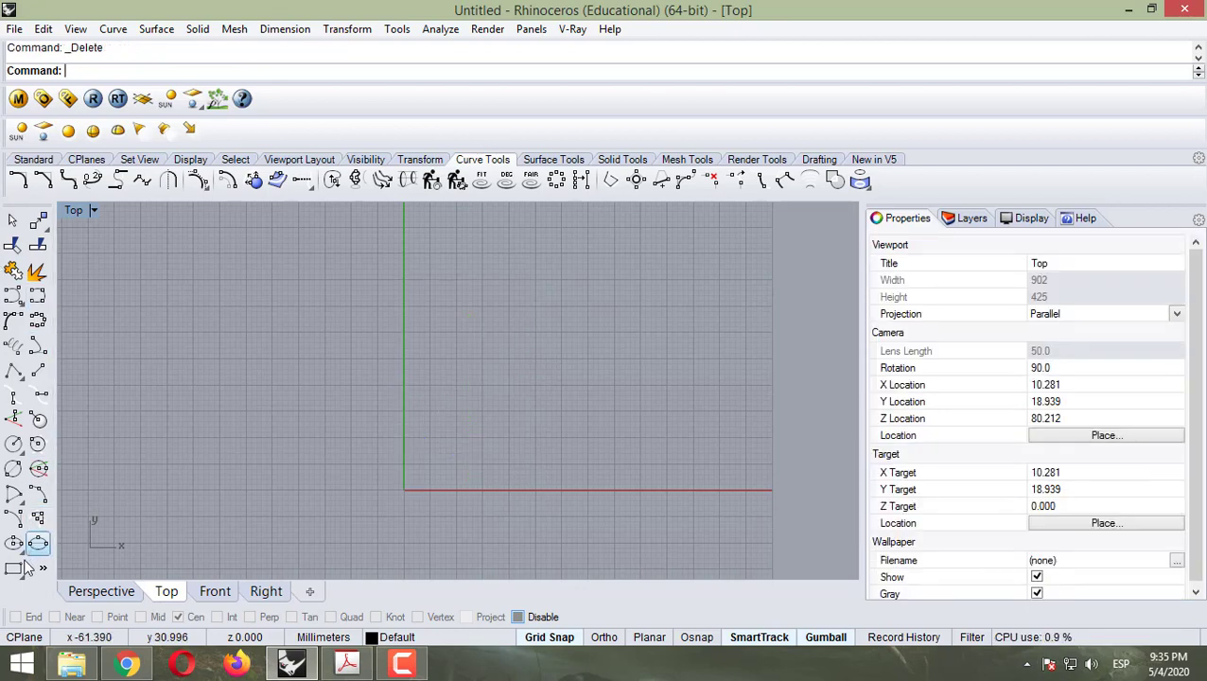
Step: Draw a corner-to-corner rectangle from the origin with length -25 and width 40 so it lies on the negative X side
left_click(13, 569)
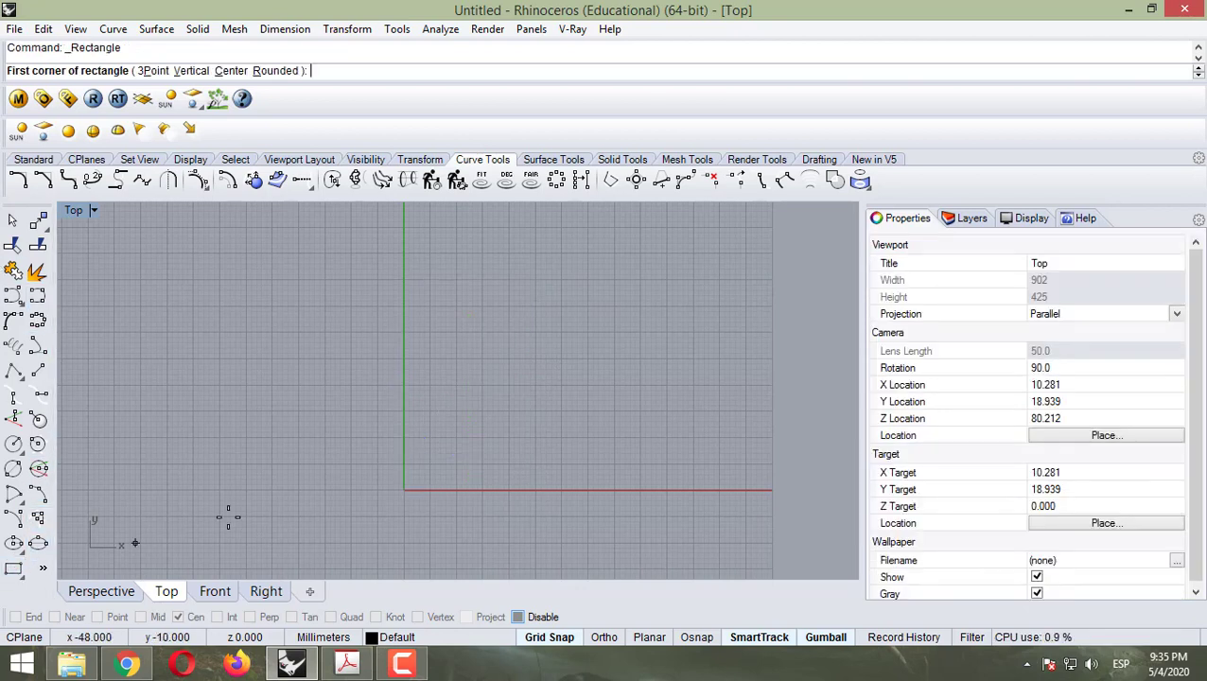
left_click(397, 487)
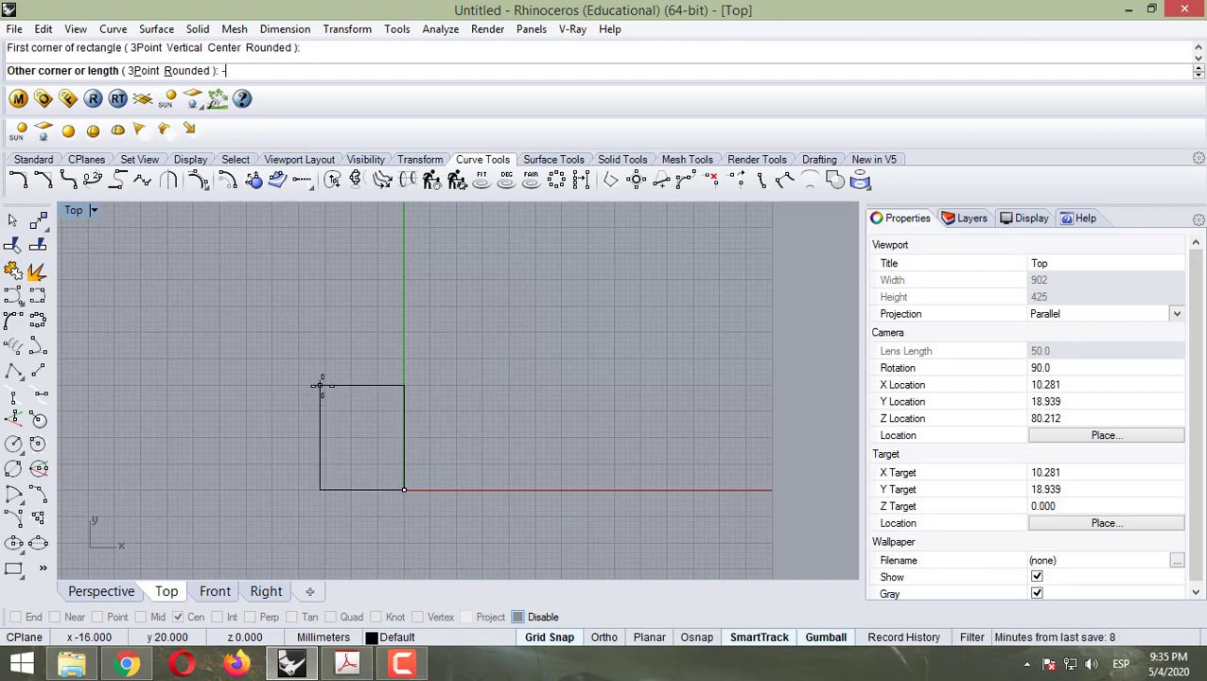
key("Return")
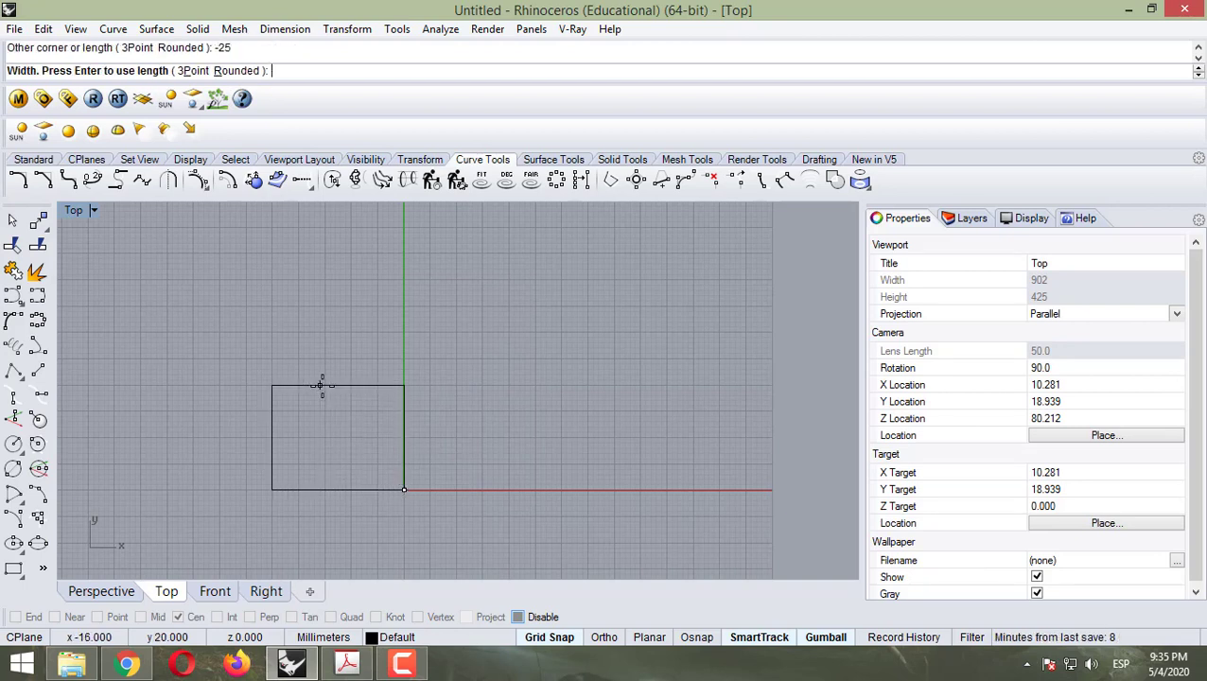
key("Return")
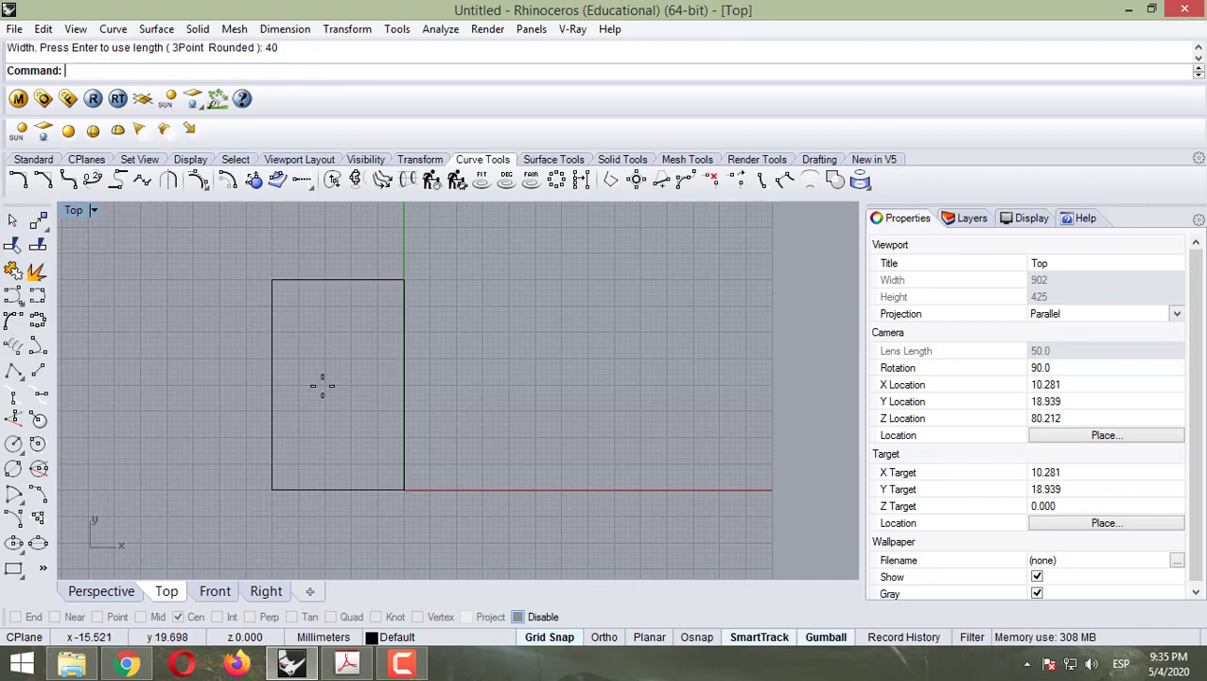
left_click(333, 280)
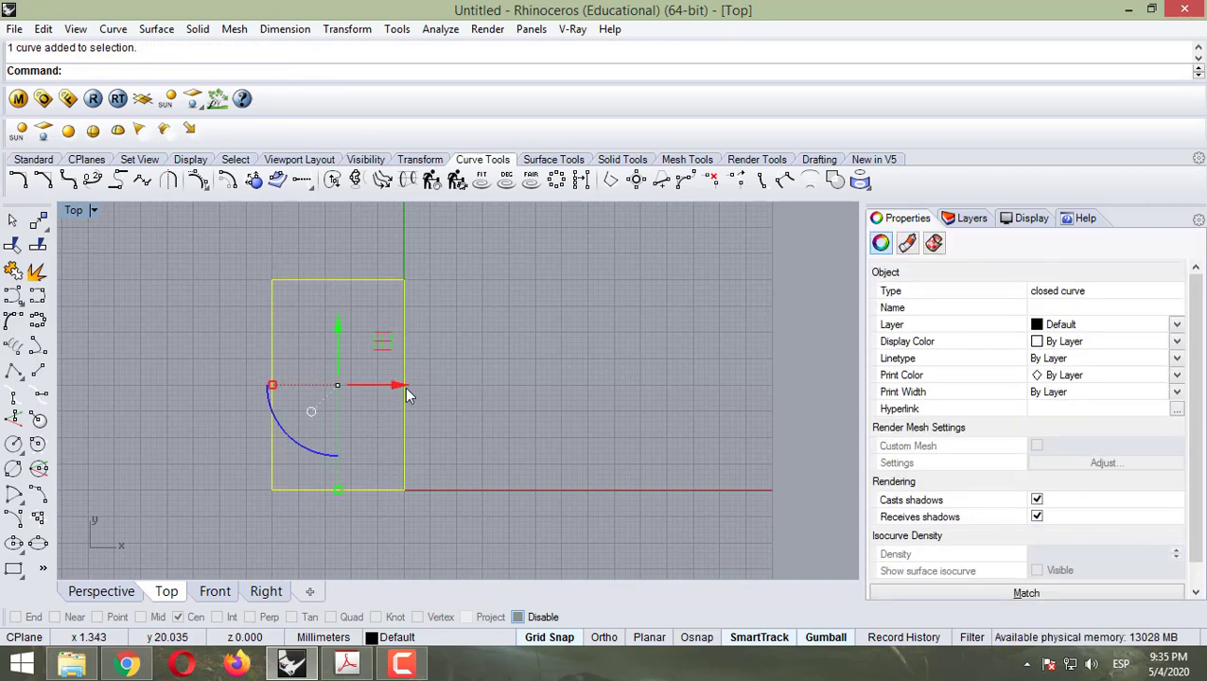
left_click(208, 382)
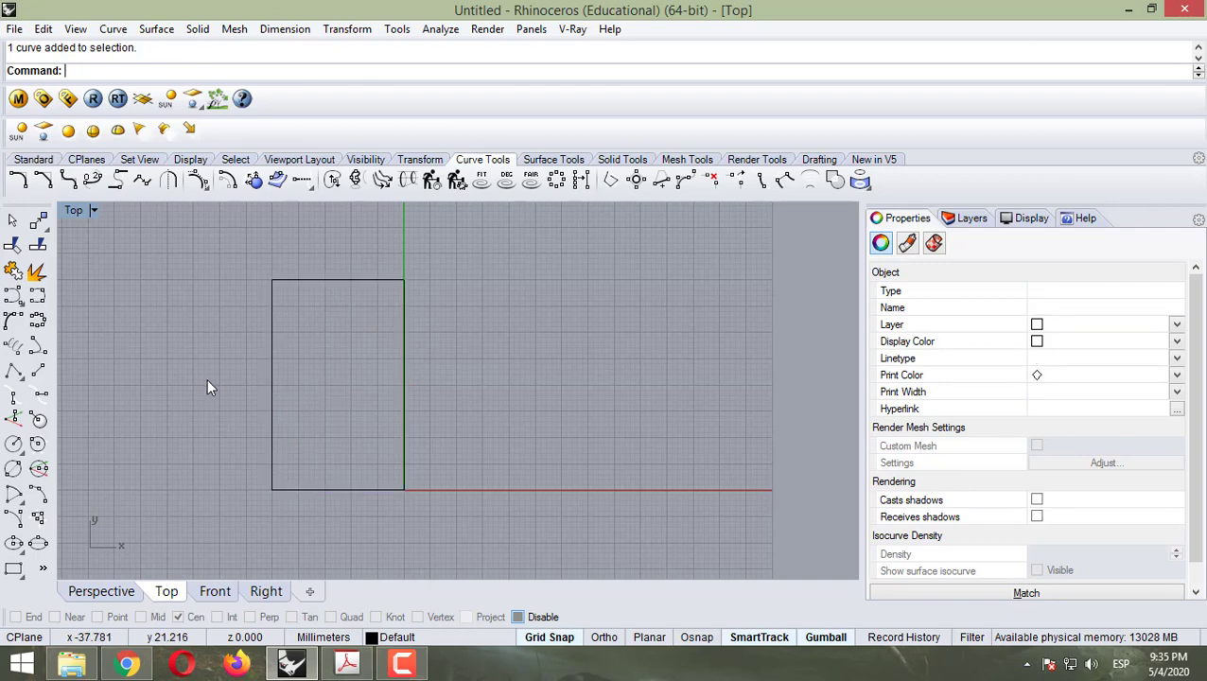
left_click(273, 347)
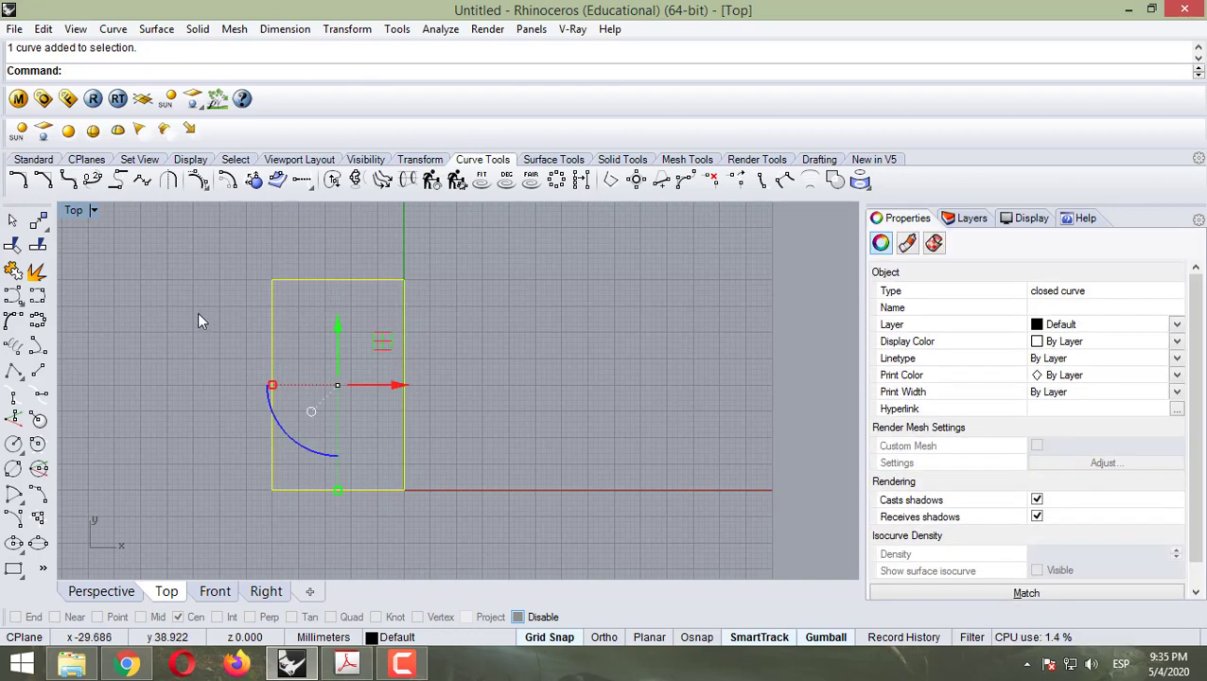
left_click(233, 317)
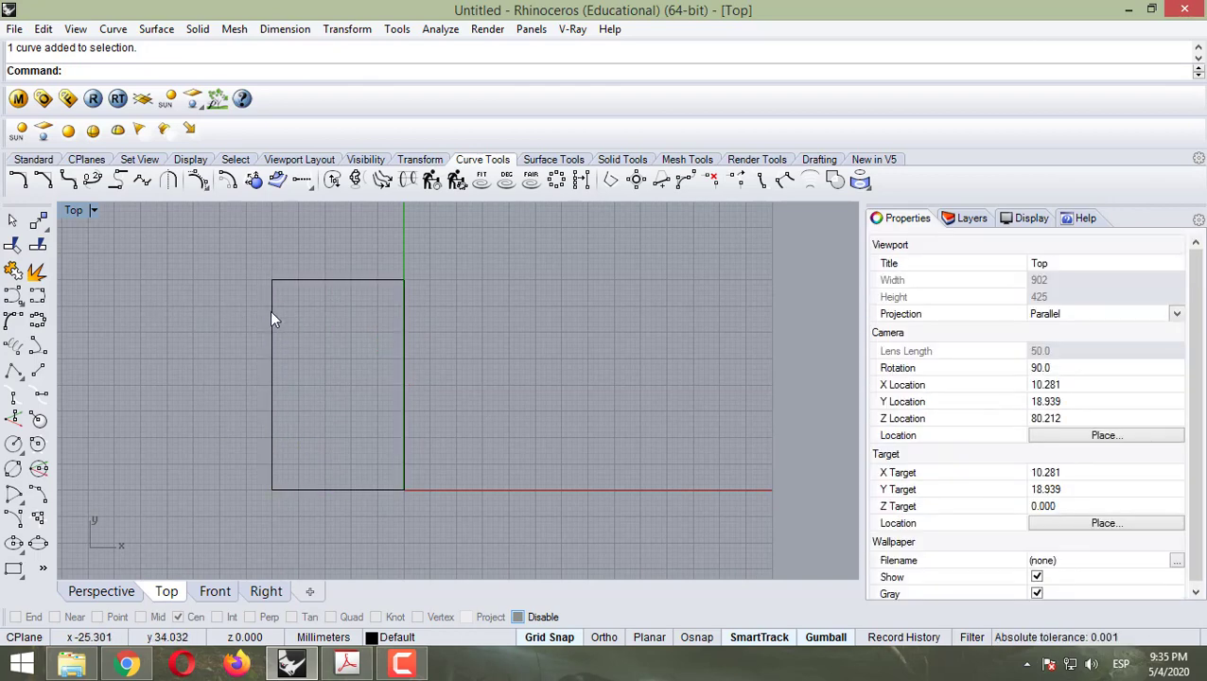
left_click(270, 318)
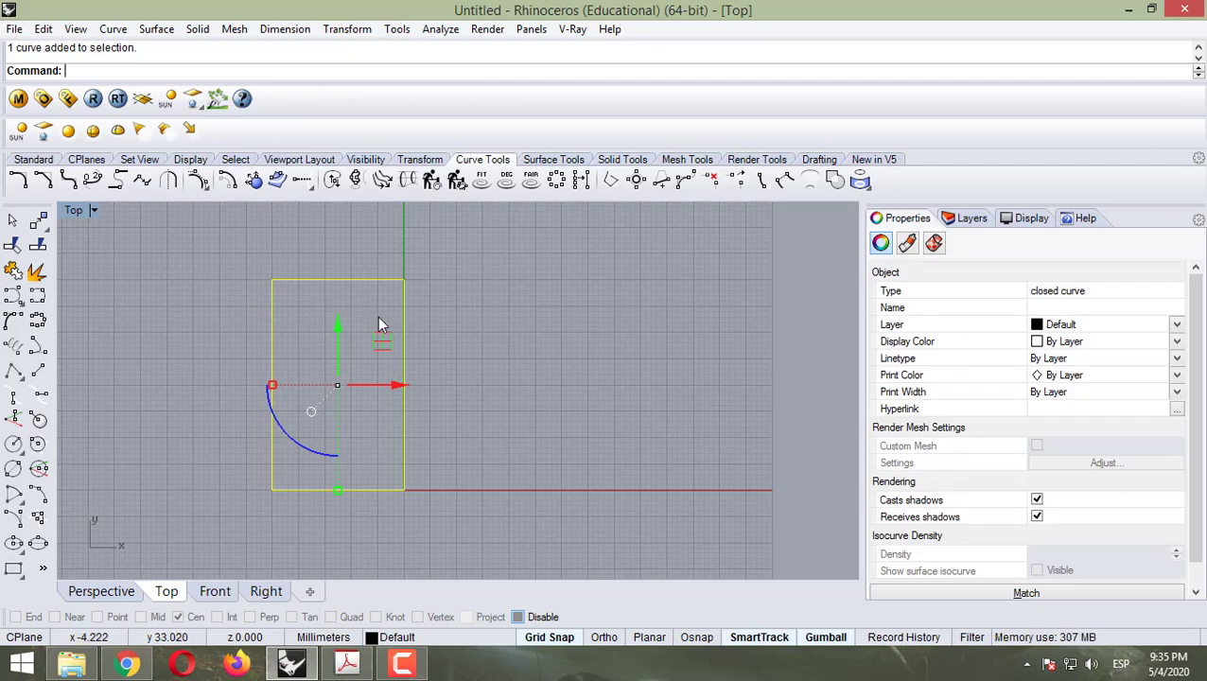
left_click(239, 314)
left_click(273, 303)
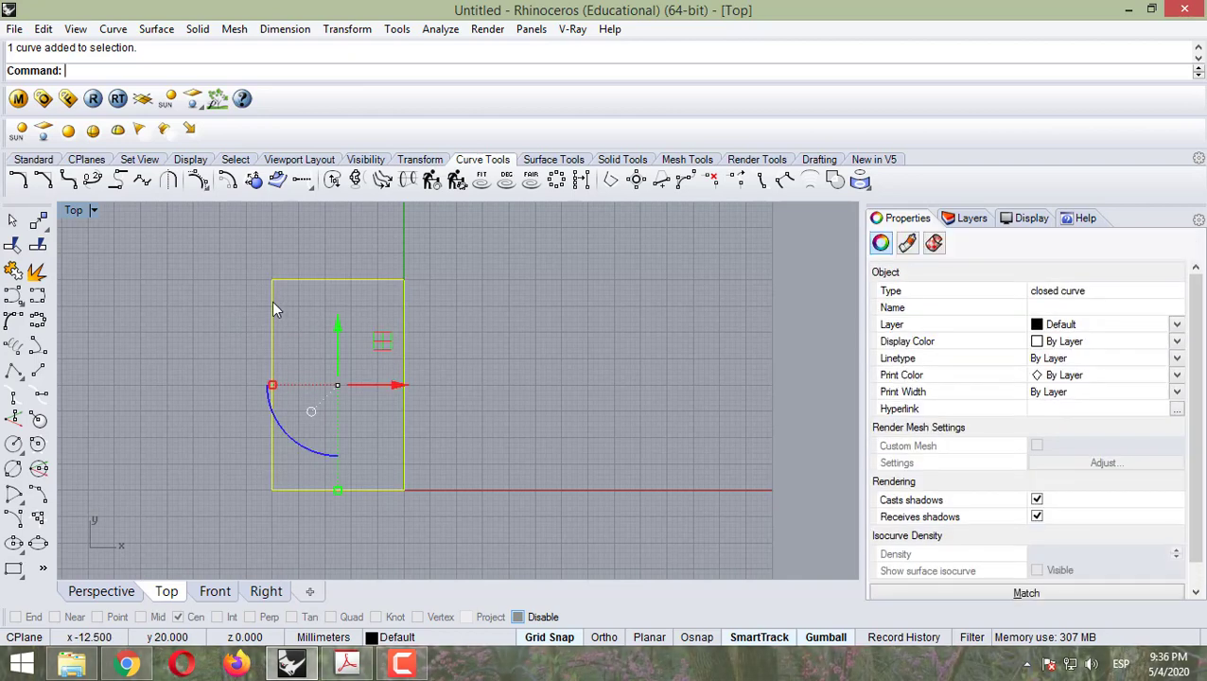
left_click(239, 318)
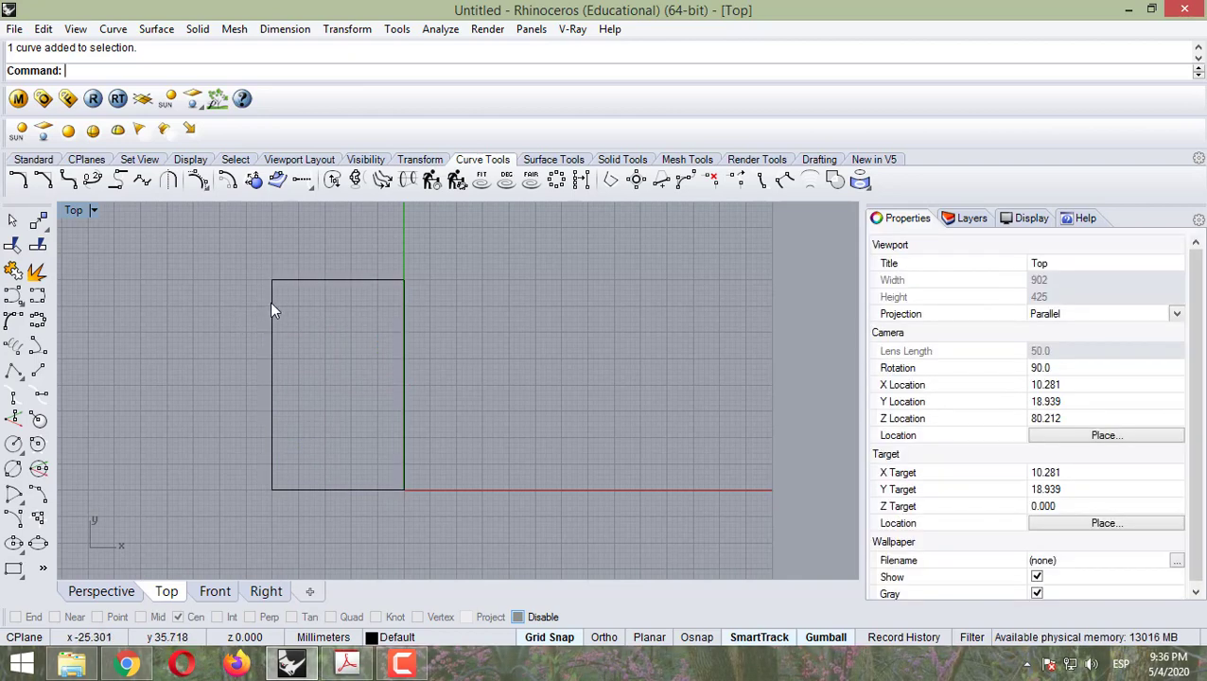
Step: Explode the 25 by 40 mm rectangle into separate lines and select its outer vertical and upper segments individually
left_click(271, 306)
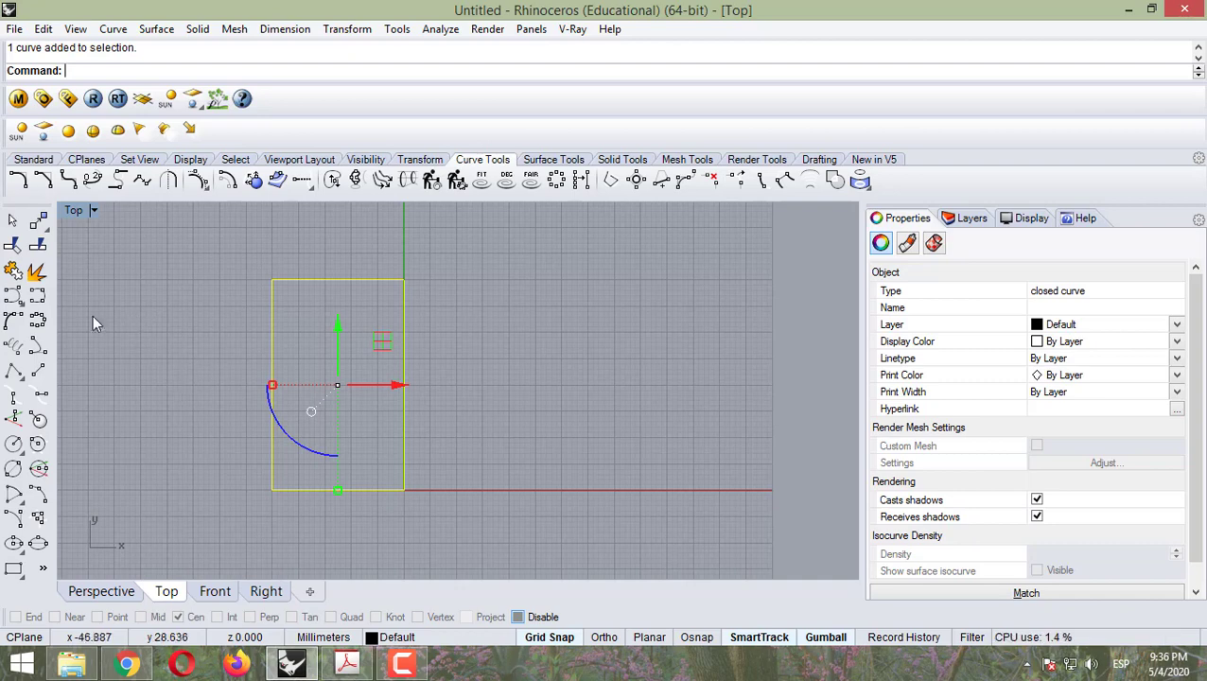
left_click(37, 273)
left_click(170, 316)
left_click(271, 319)
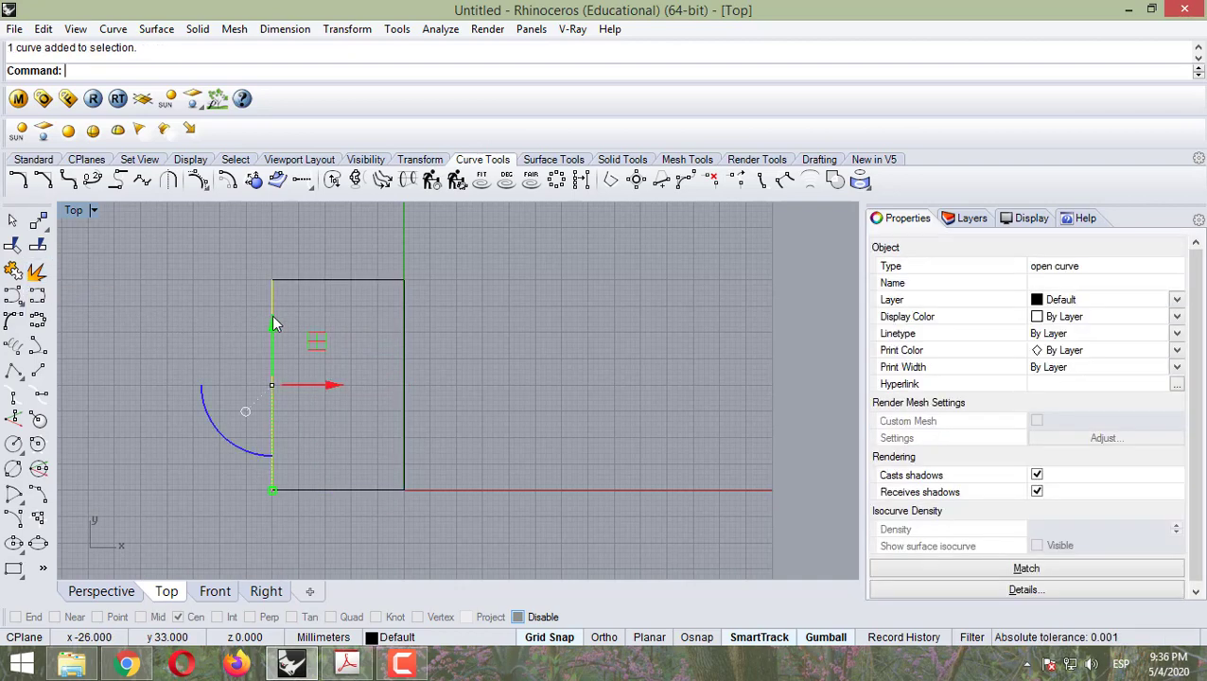
left_click(310, 281)
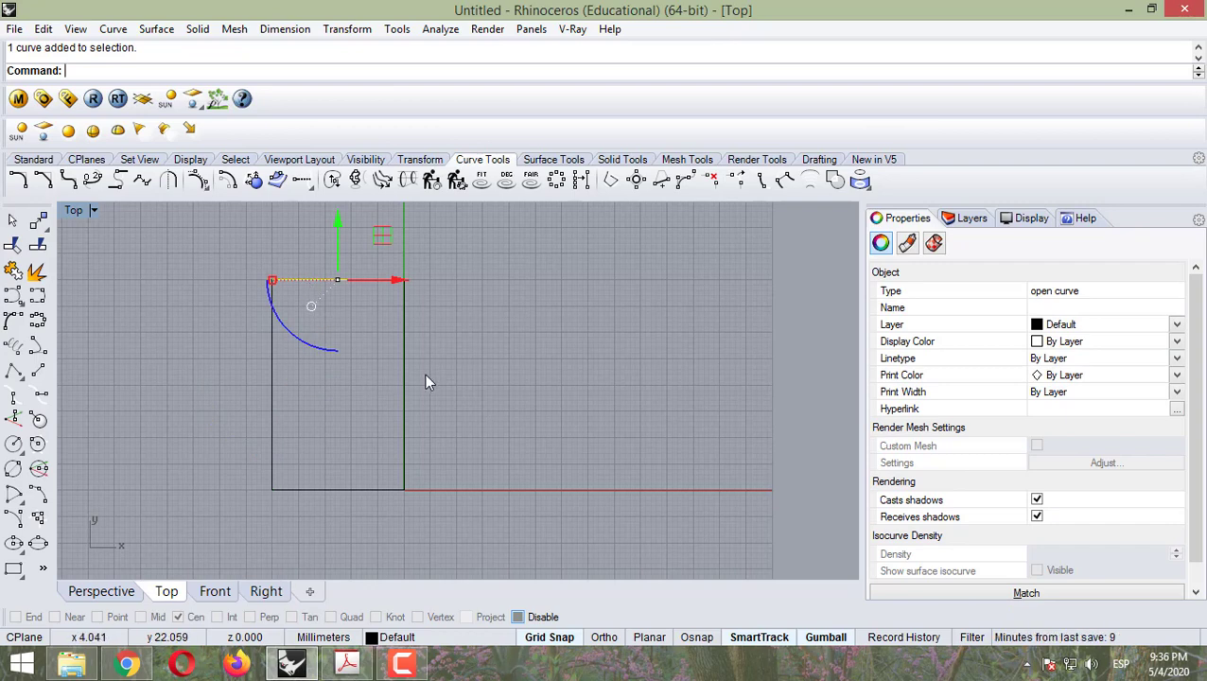
Step: Consult the casing drawing in the Acrobat PDF and begin a start-end-direction arc in Rhinoceros at the outline's upper corner on the Y axis
left_click(348, 665)
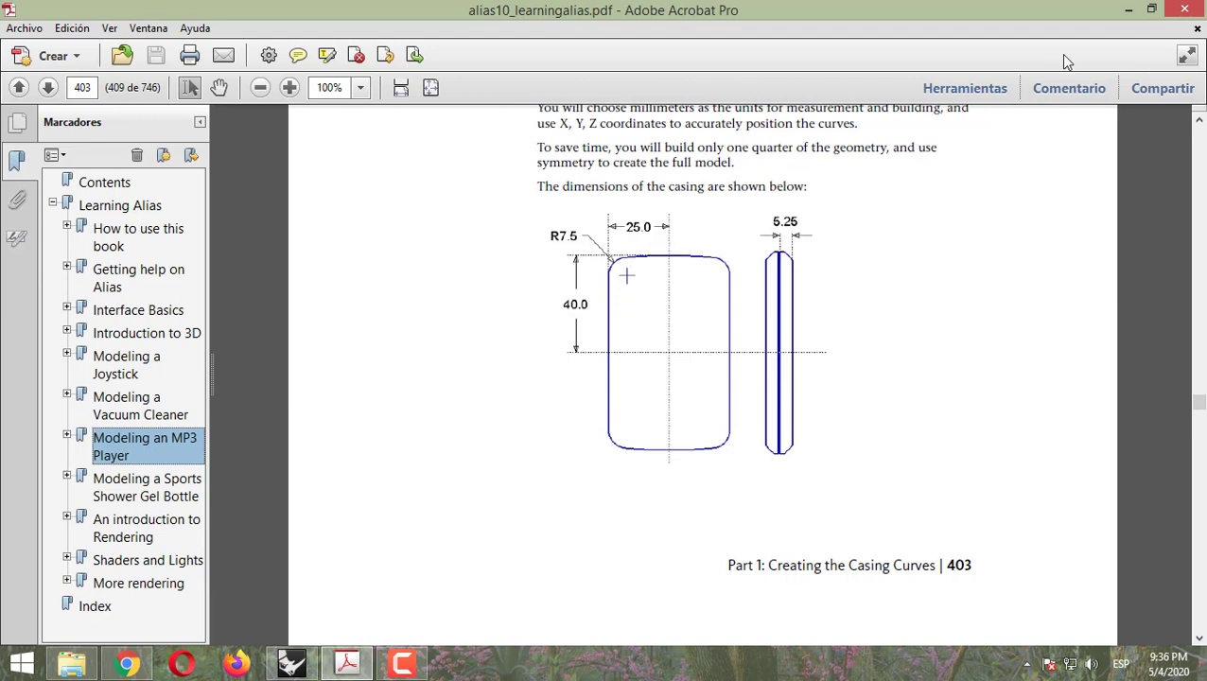
left_click(1128, 11)
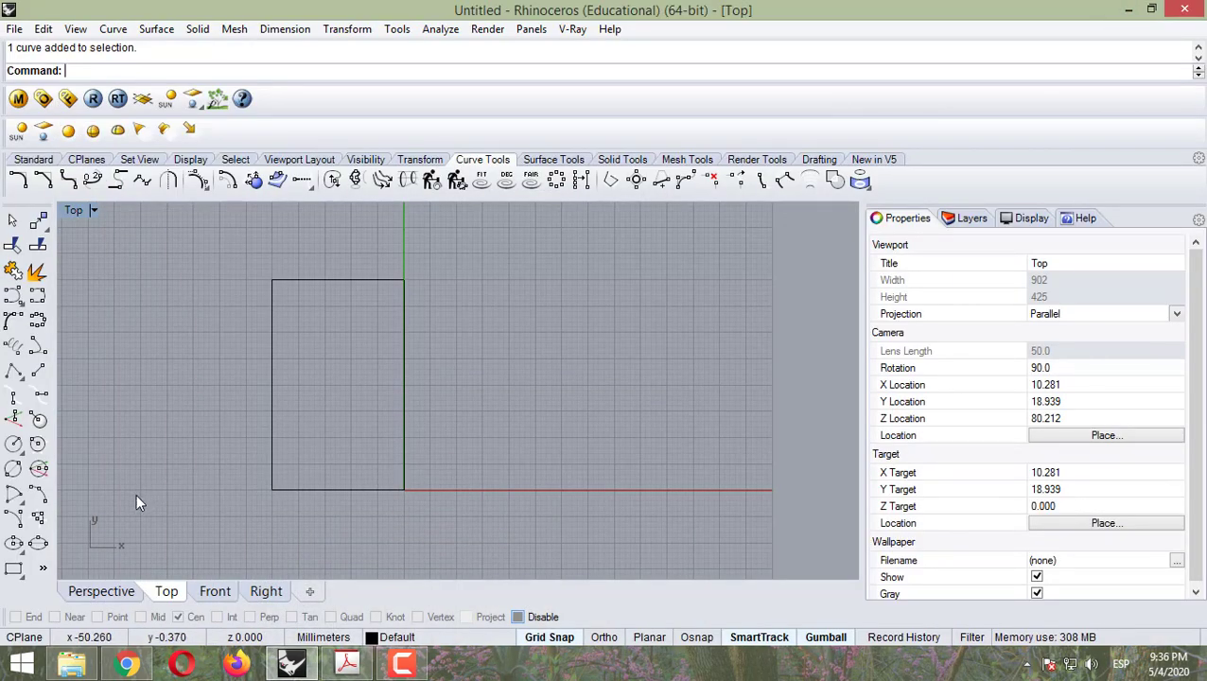
left_click(16, 522)
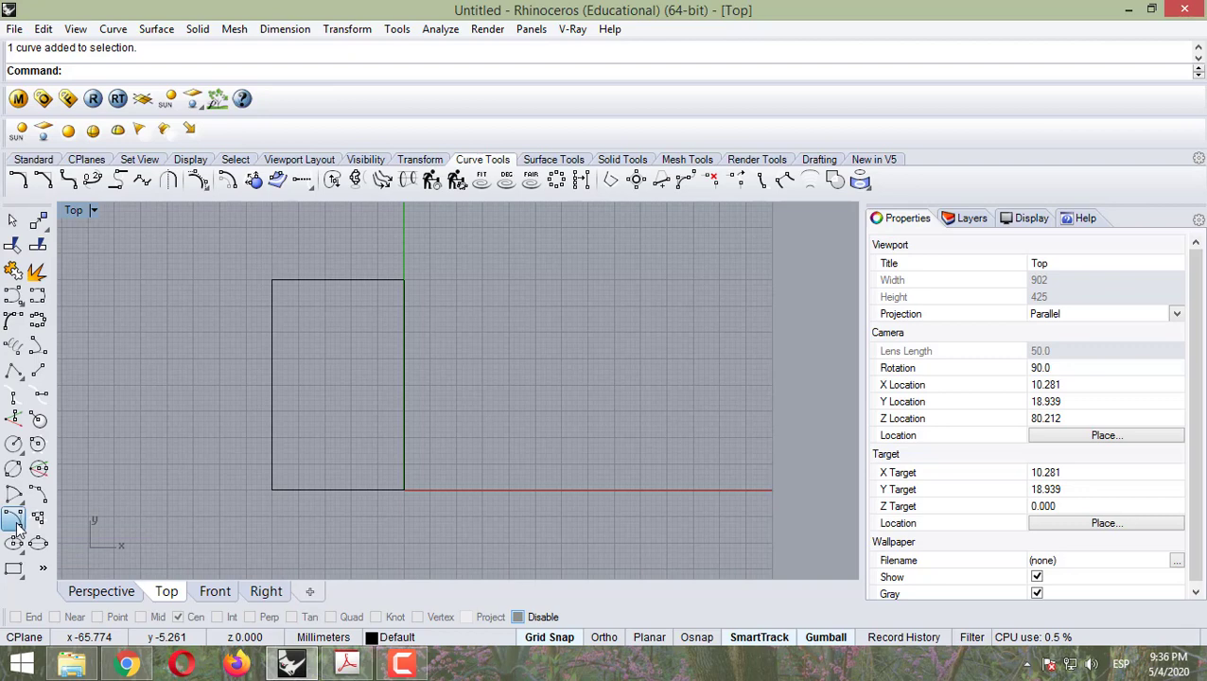
left_click(44, 568)
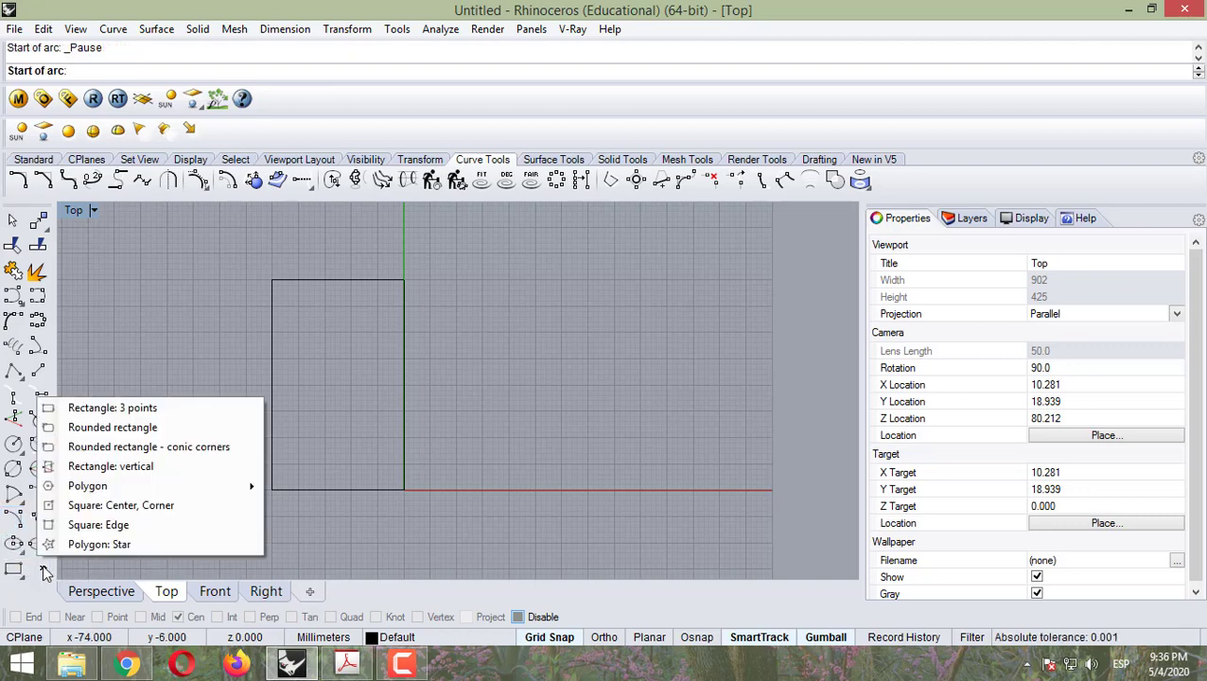
left_click(43, 569)
left_click(44, 568)
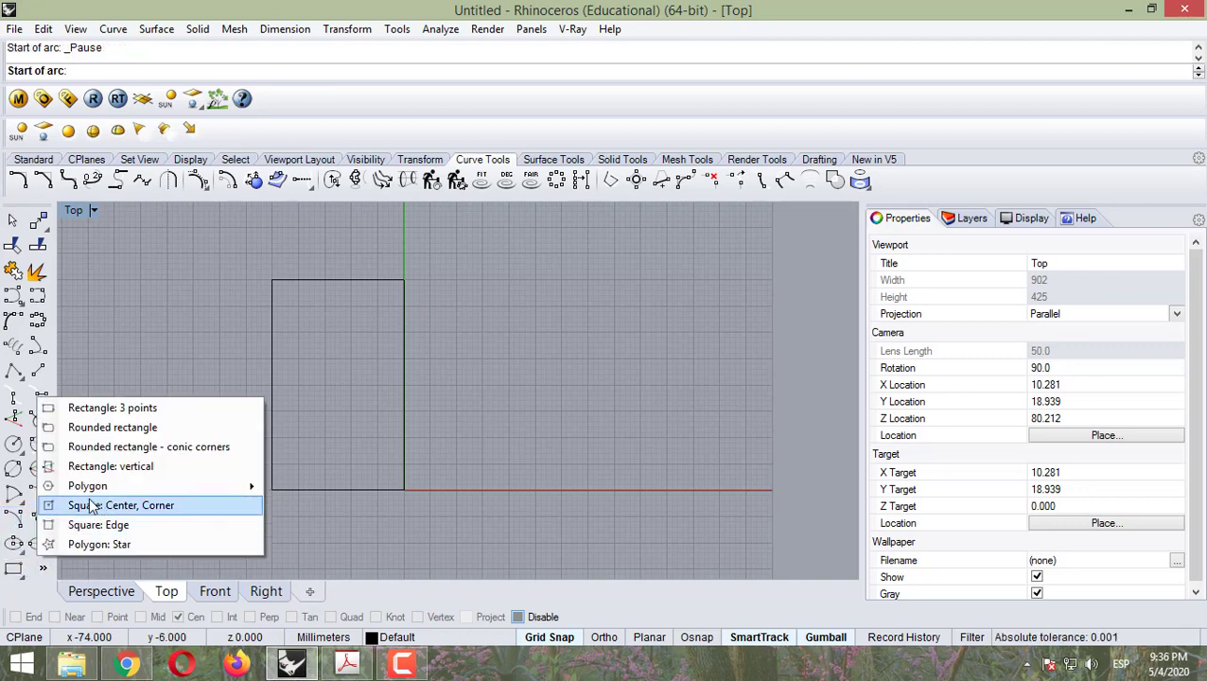
left_click(283, 8)
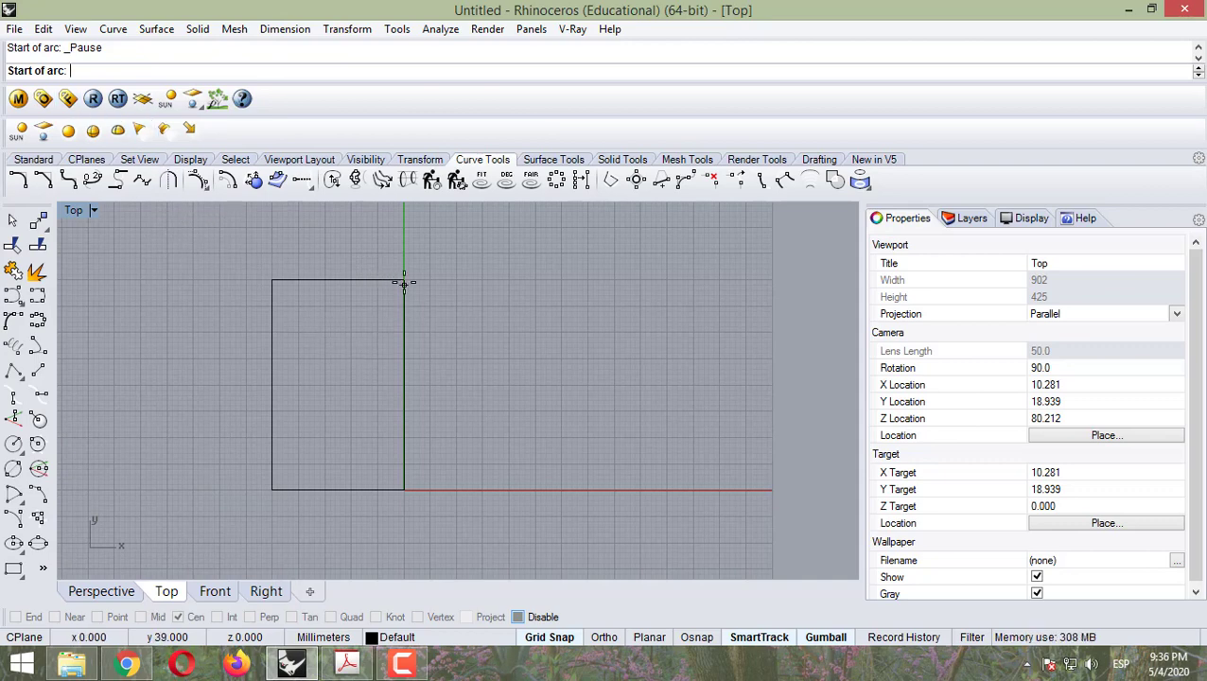
scroll(404, 277, "up", 5)
scroll(381, 286, "down", 5)
scroll(227, 284, "up", 3)
scroll(227, 284, "up", 4)
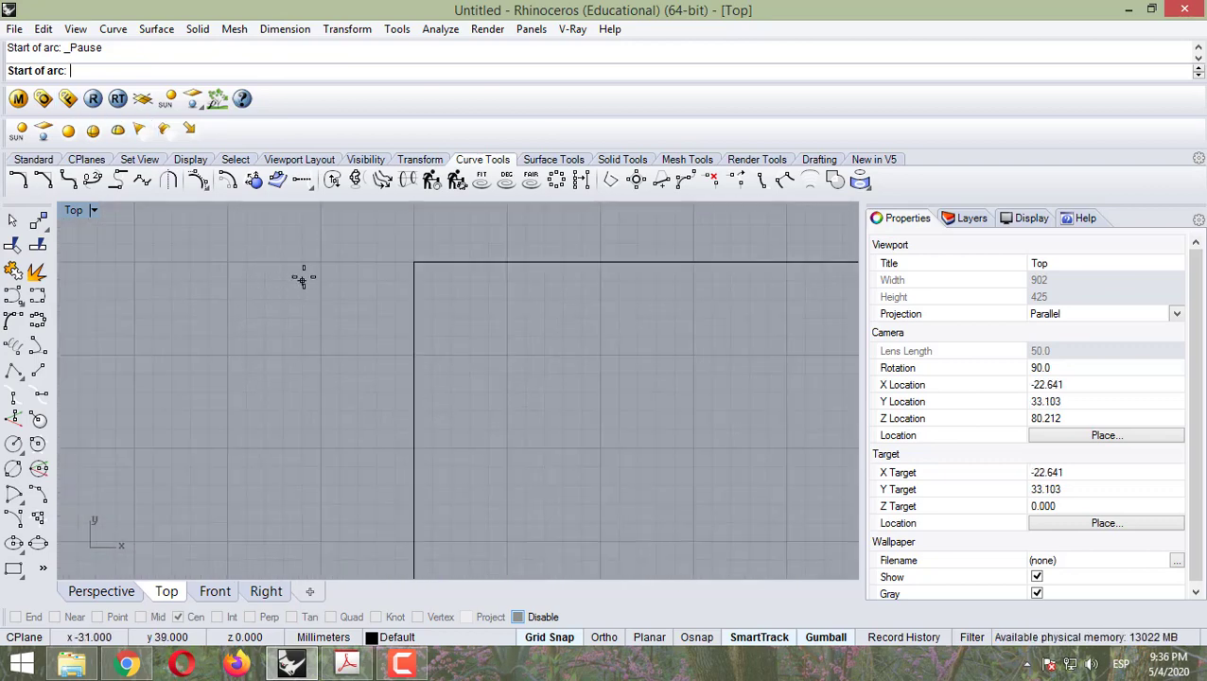
scroll(303, 273, "down", 3)
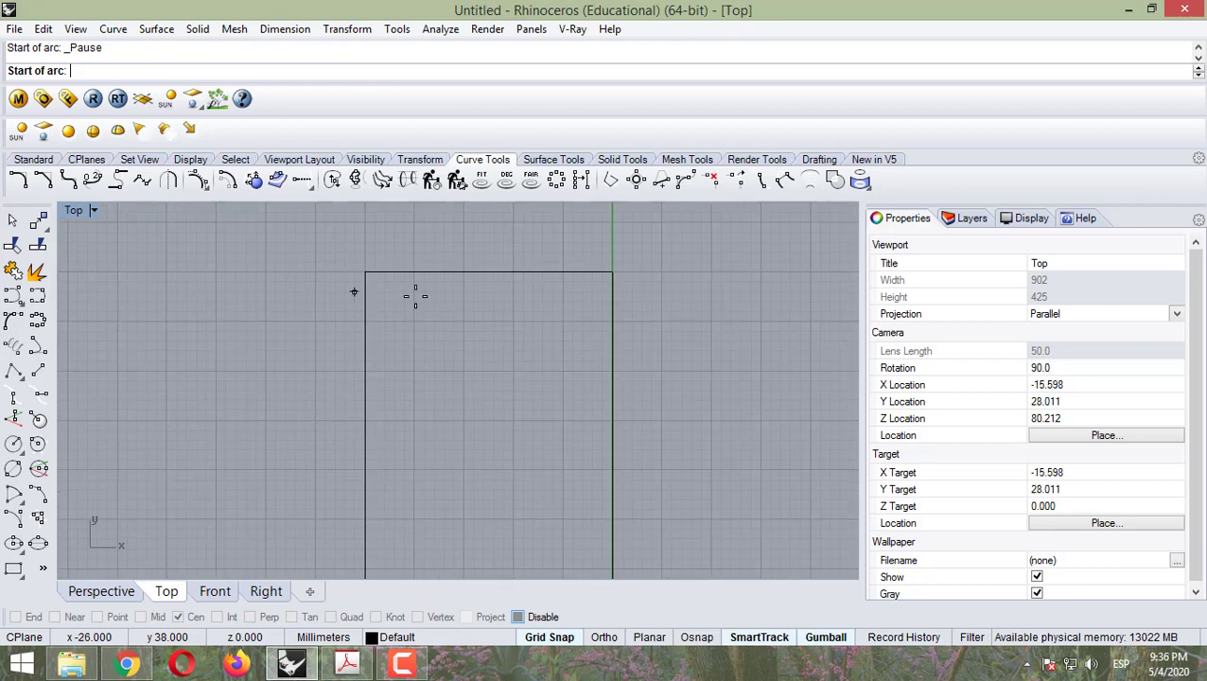
left_click(613, 272)
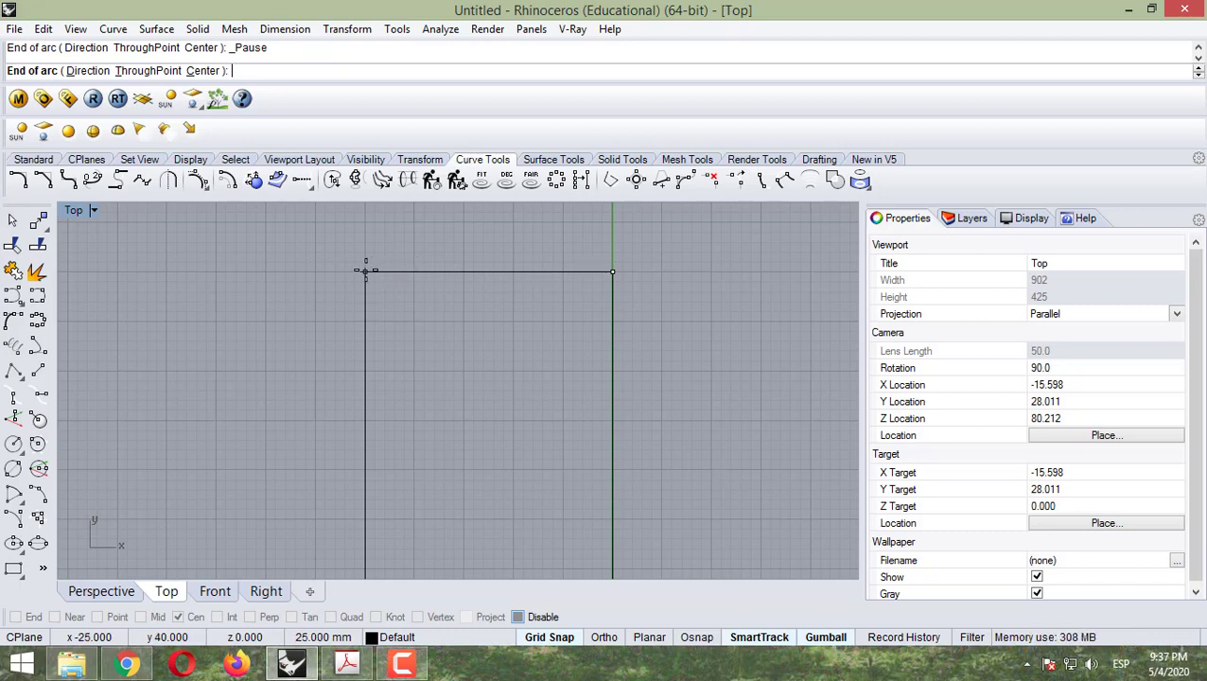
Step: End the arc on the outer vertical line about 2 mm below its upper corner, with a horizontal start direction along the upper line
scroll(365, 268, "up", 5)
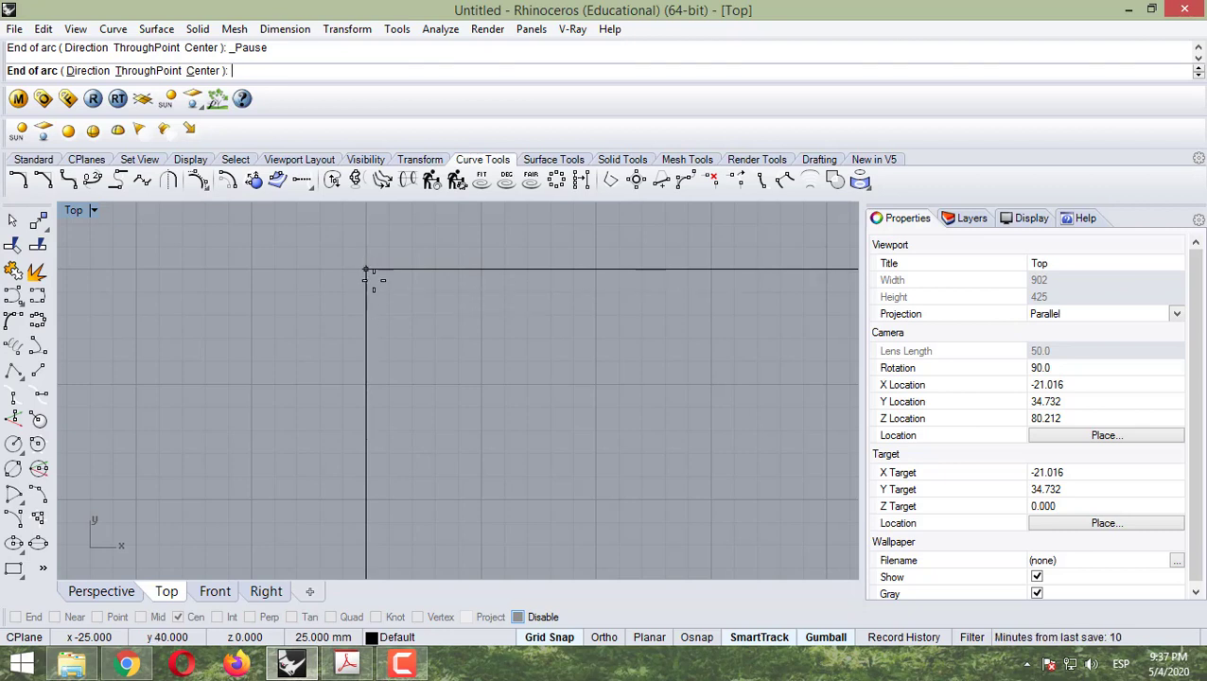
left_click(367, 314)
key("d")
key("Return")
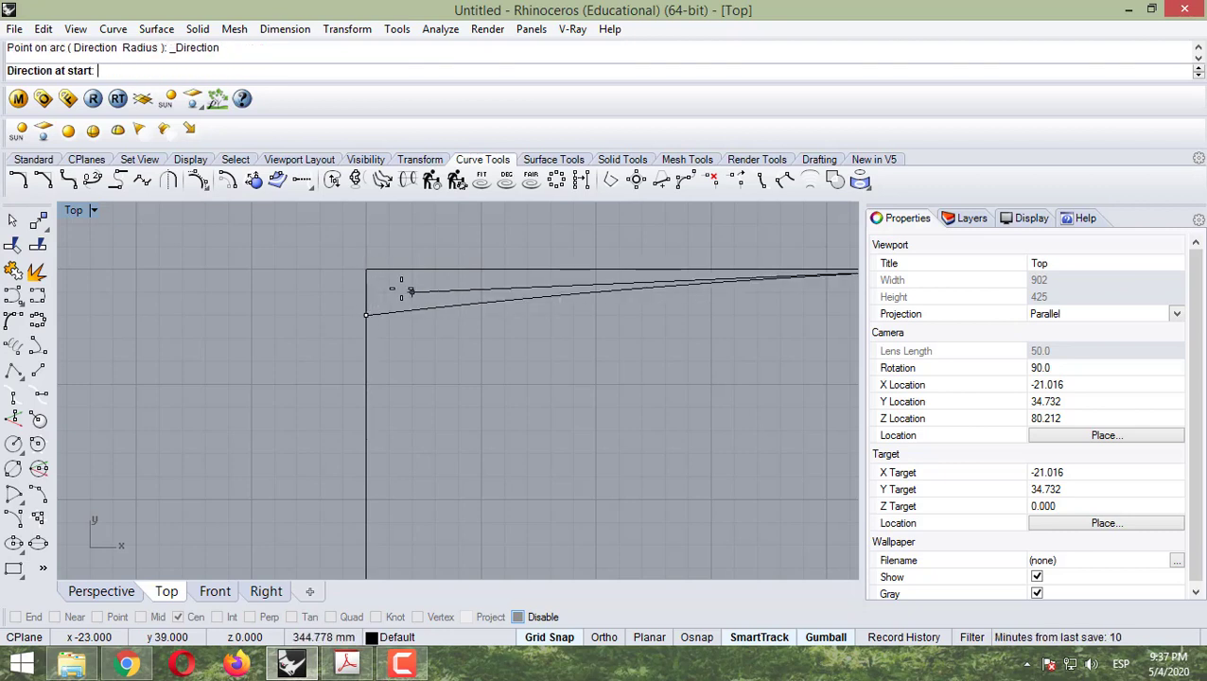
scroll(378, 291, "down", 3)
scroll(374, 289, "up", 2)
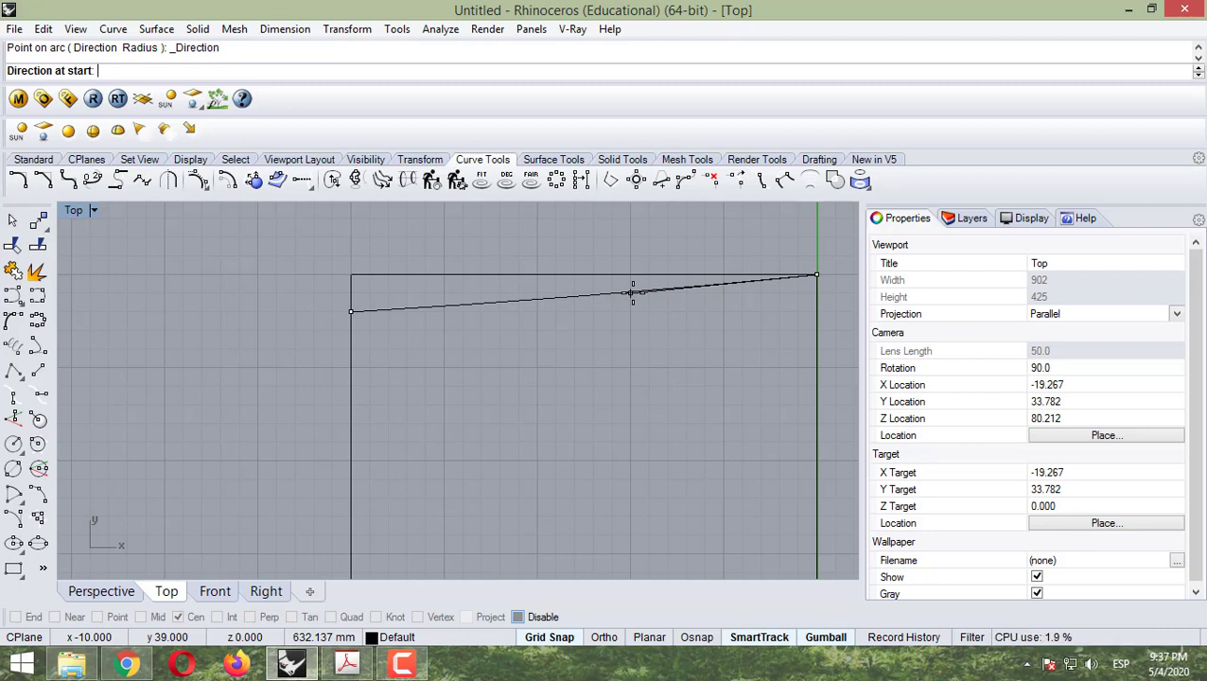
left_click(352, 275)
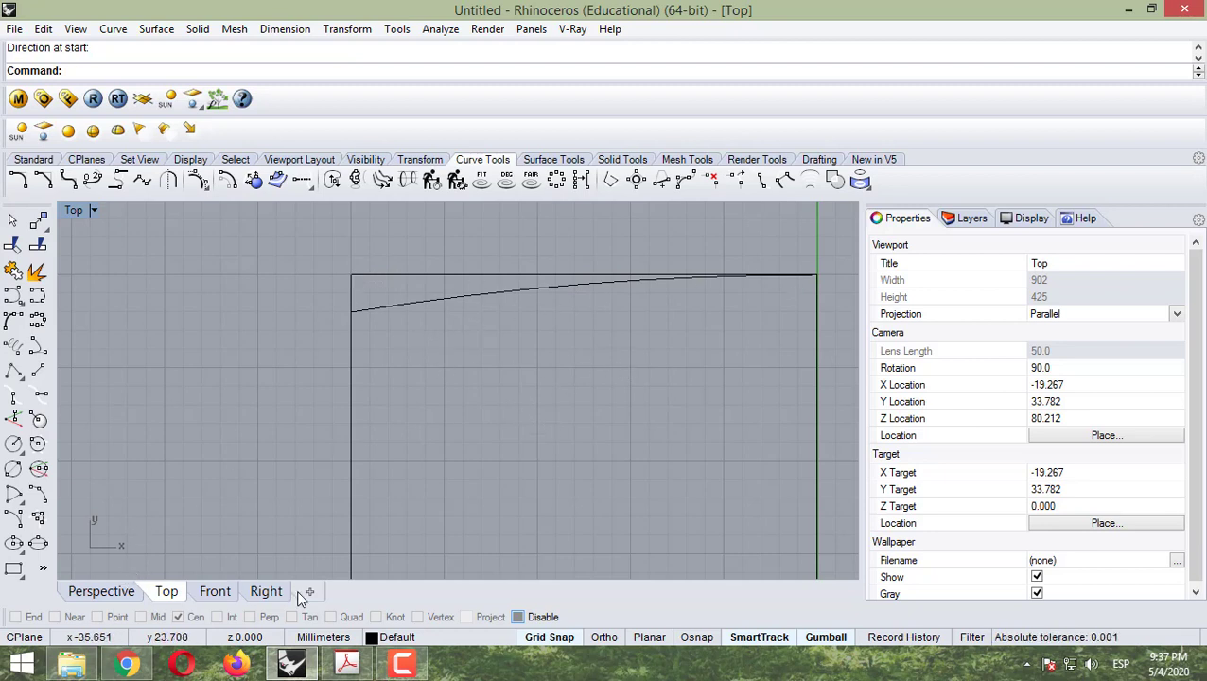
Step: Consult the corner radius in the Acrobat PDF and fillet the arc with the outer vertical line in Rhinoceros at radius 7.5
left_click(346, 663)
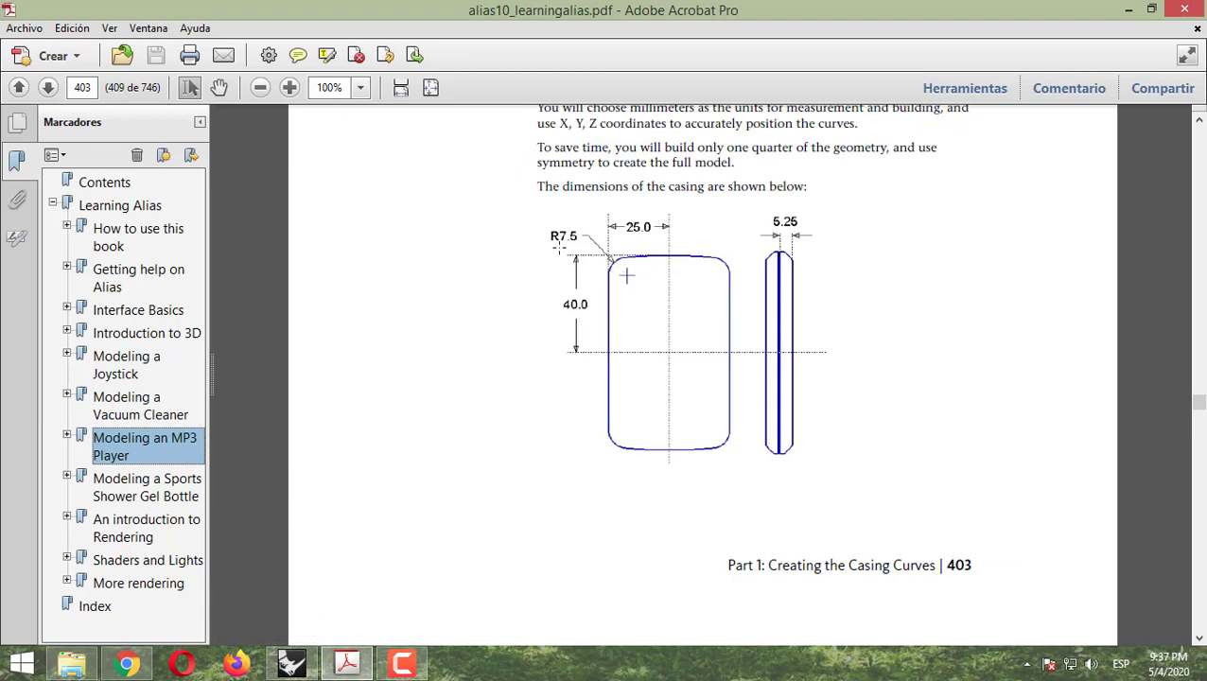
left_click(1128, 9)
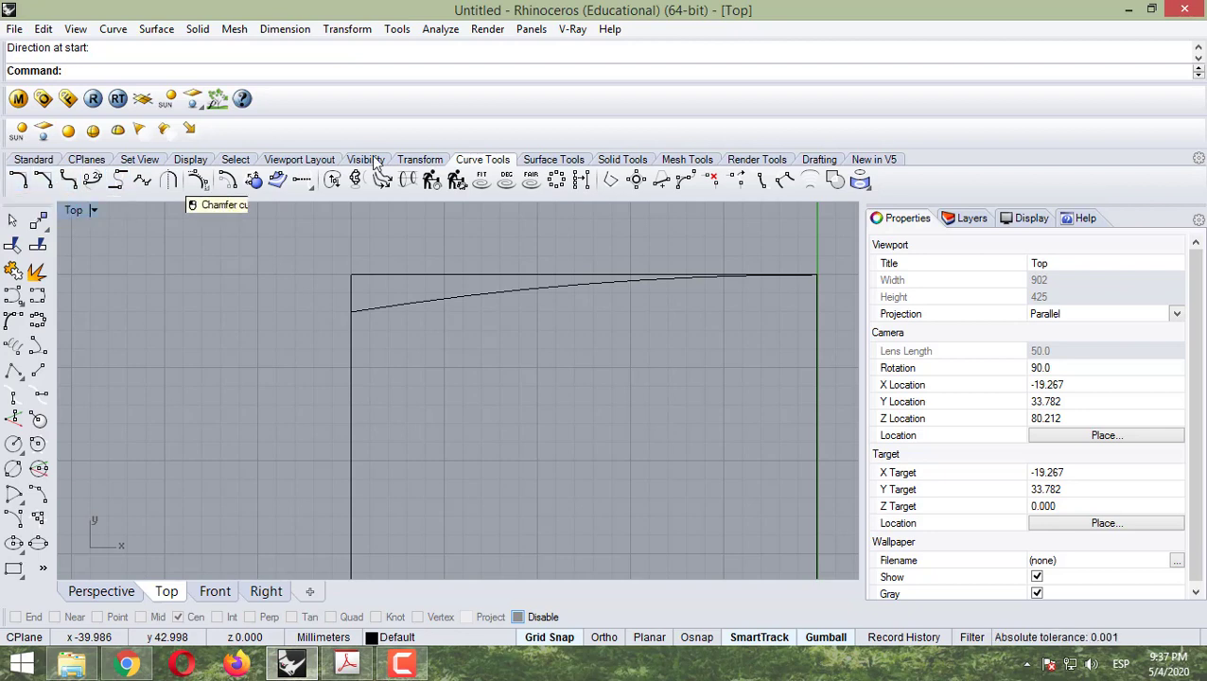
left_click(29, 185)
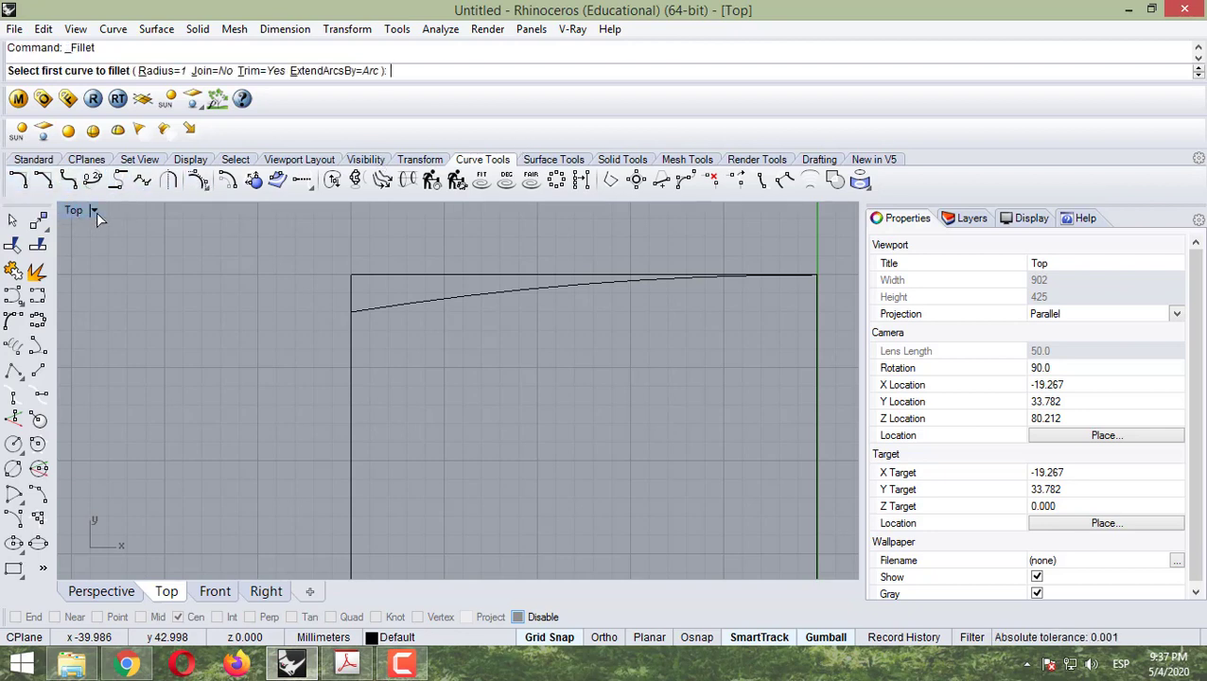
left_click(140, 71)
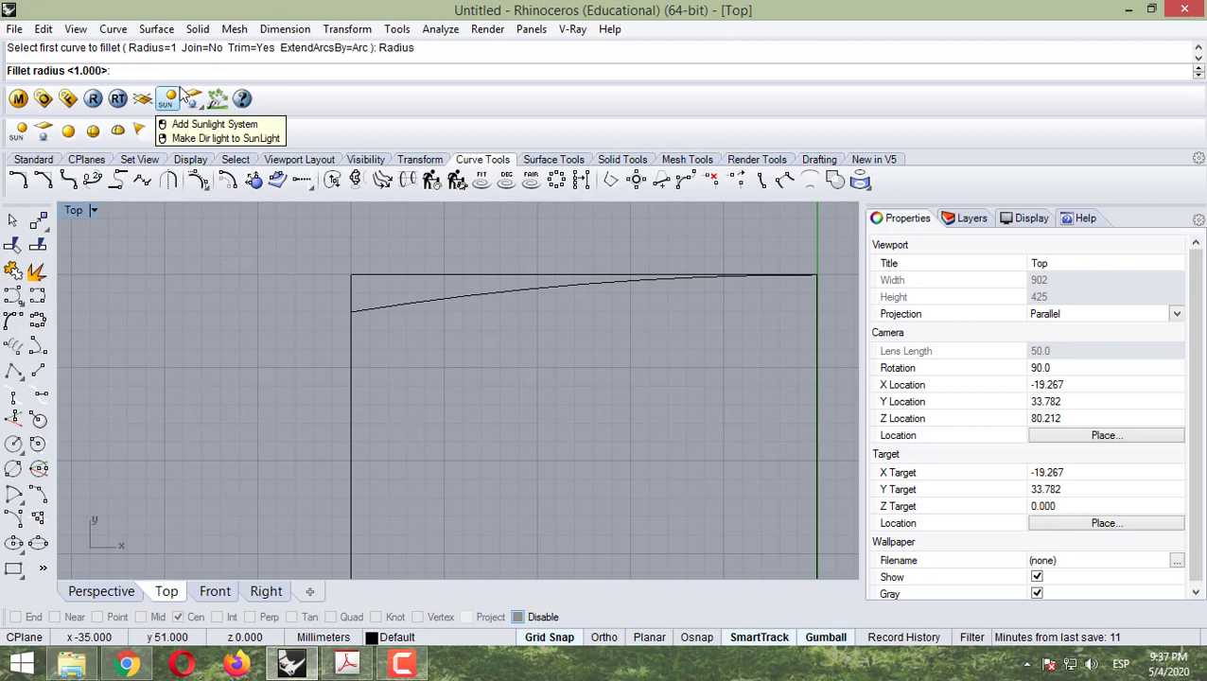
key("Return")
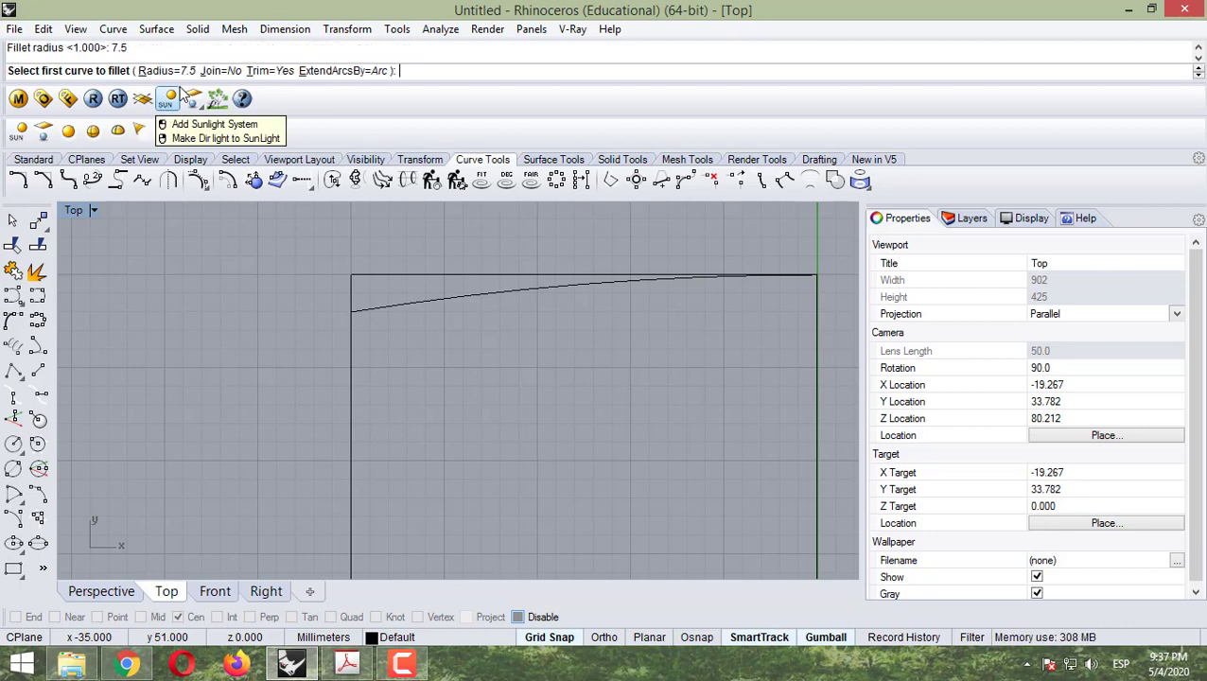
left_click(388, 309)
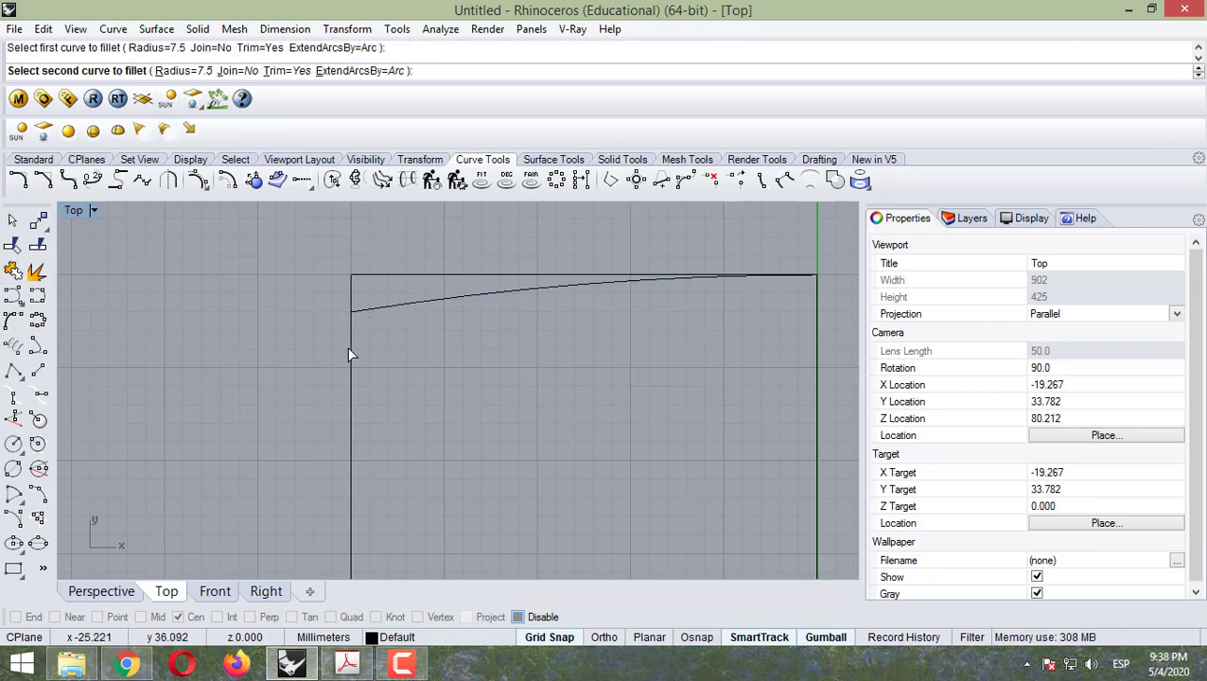
left_click(351, 353)
scroll(457, 323, "down", 5)
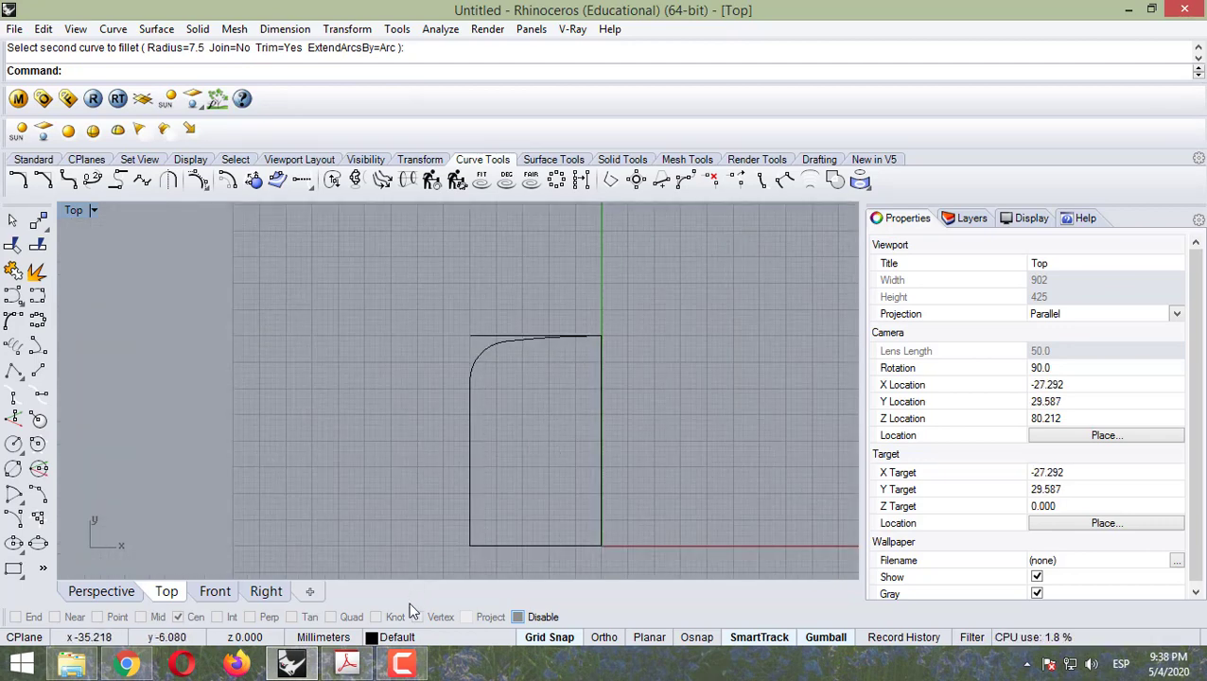
Step: Switch to the Acrobat PDF and read through the MP3 player chapter's pages on creating the casing curves
mouse_move(413, 665)
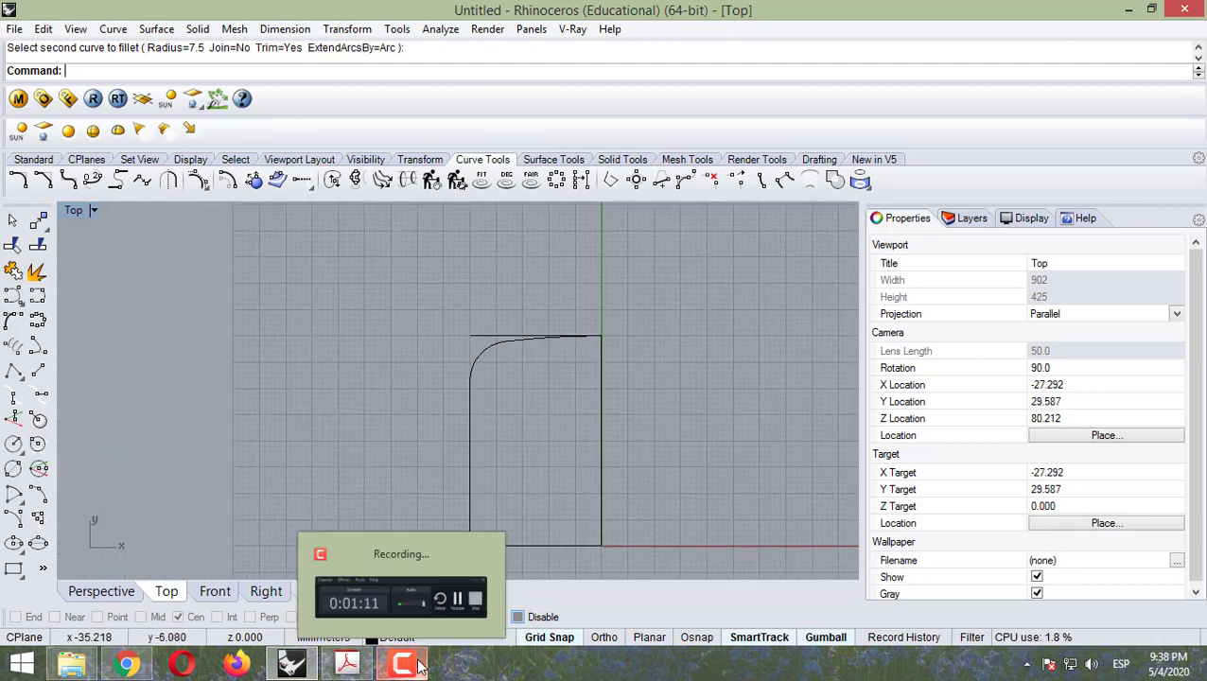
left_click(292, 664)
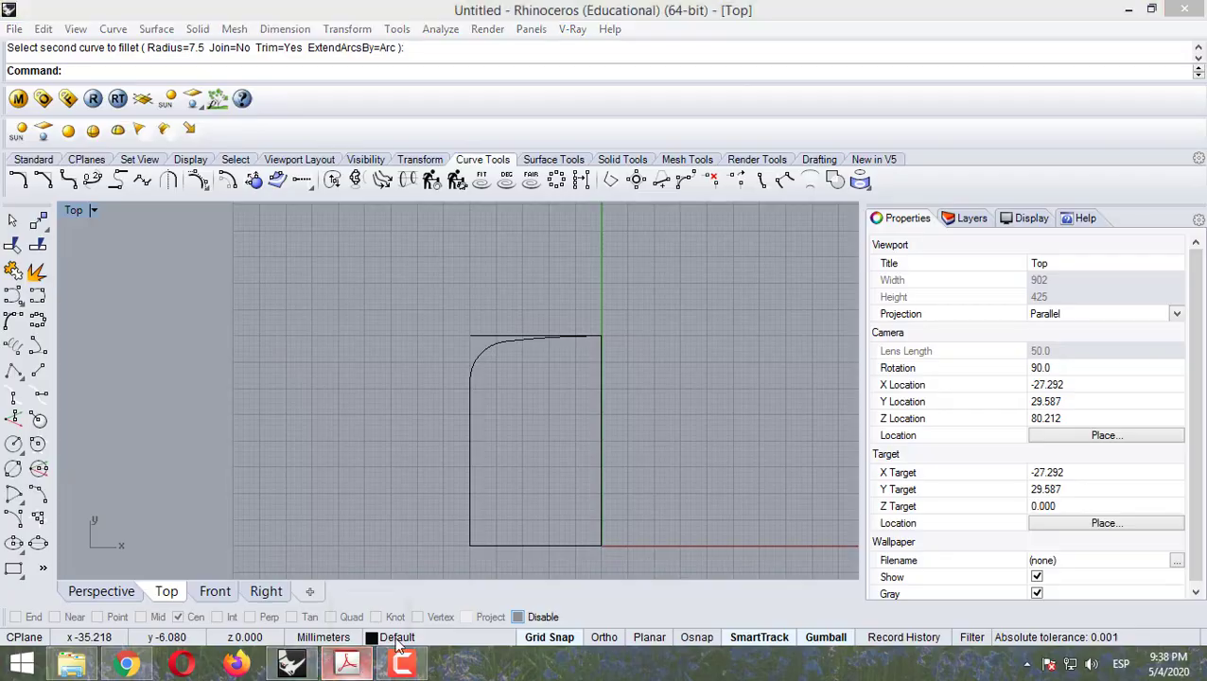
left_click(347, 663)
scroll(682, 501, "down", 8)
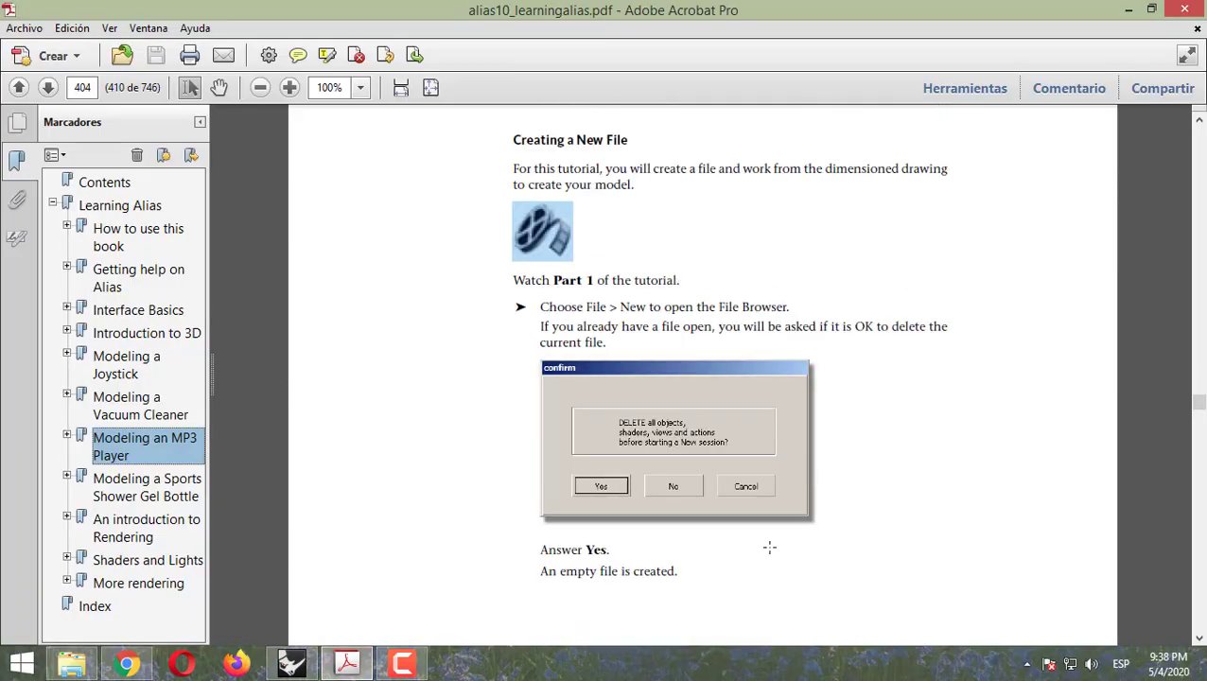
scroll(769, 547, "down", 15)
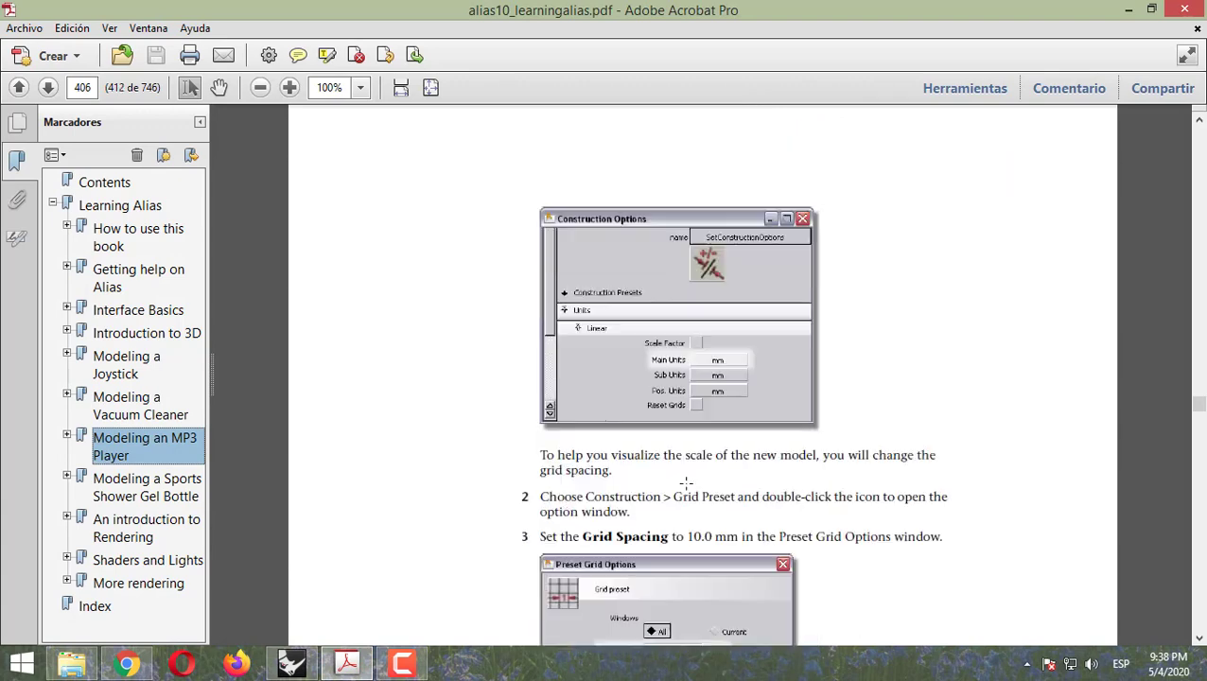
scroll(686, 482, "down", 15)
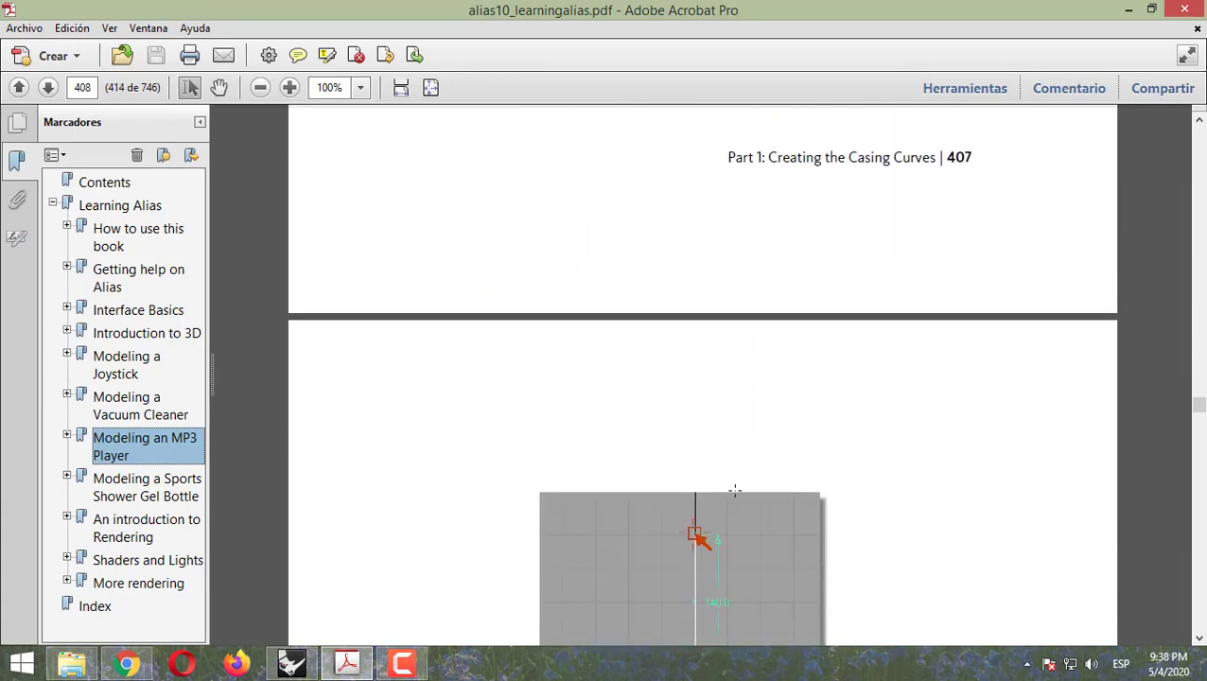
scroll(735, 490, "down", 15)
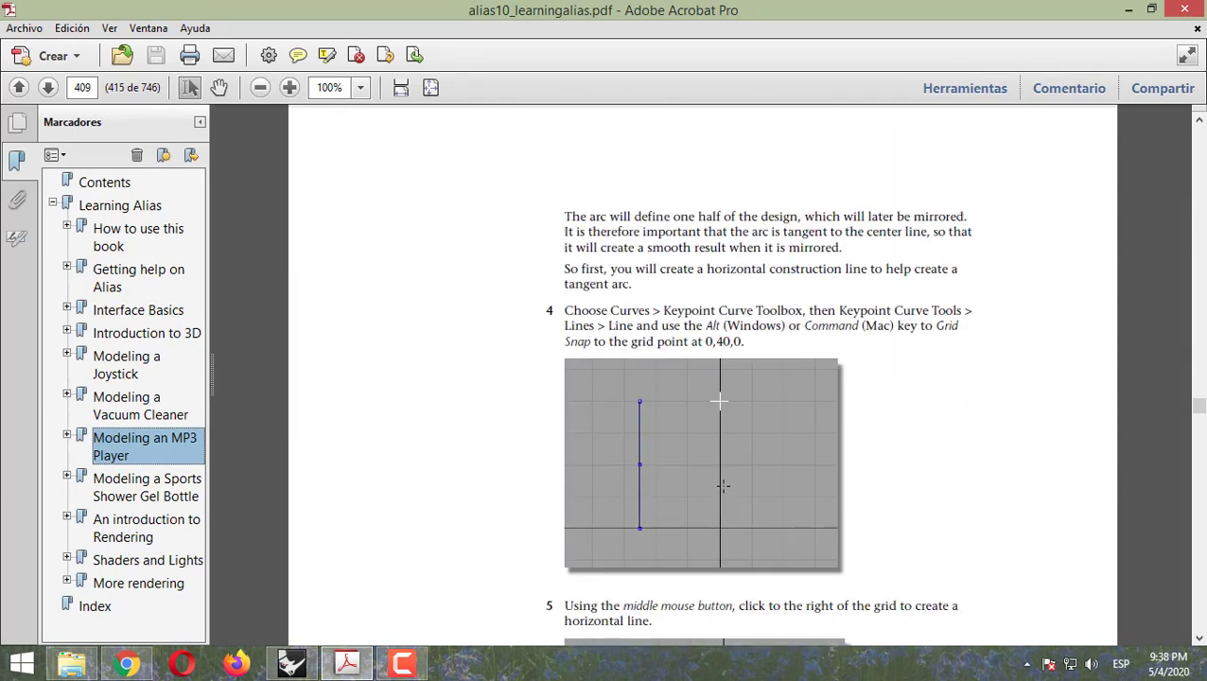
scroll(723, 486, "down", 15)
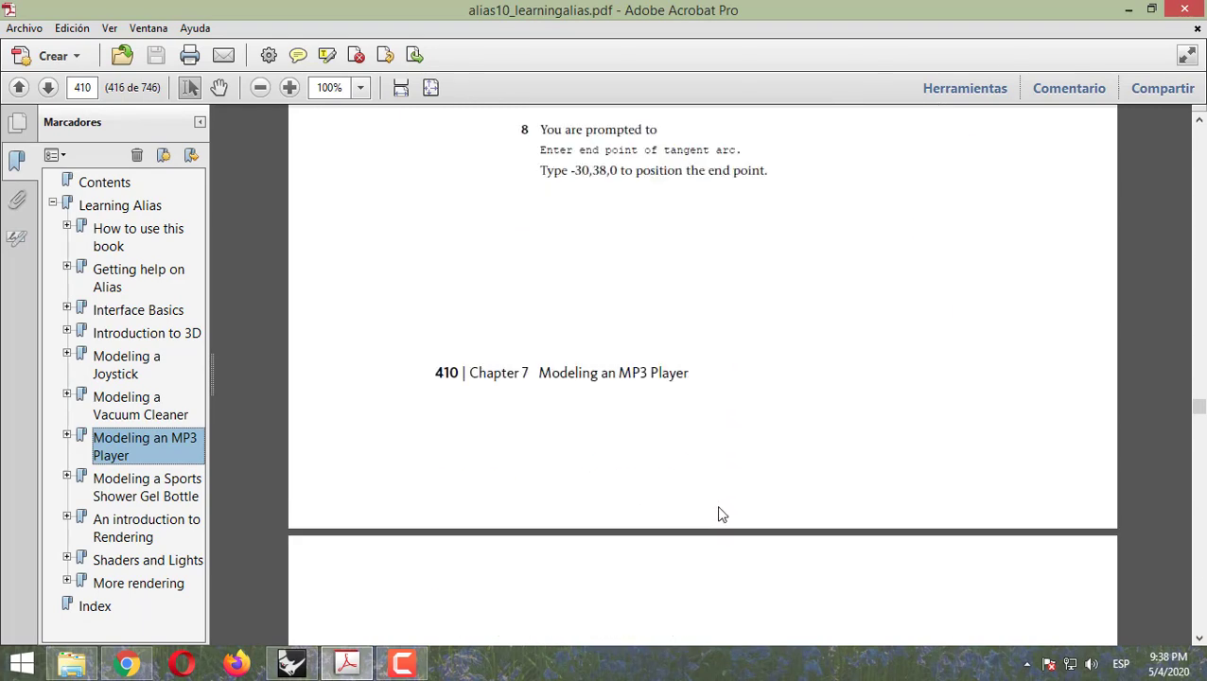
scroll(719, 514, "down", 8)
scroll(714, 511, "down", 5)
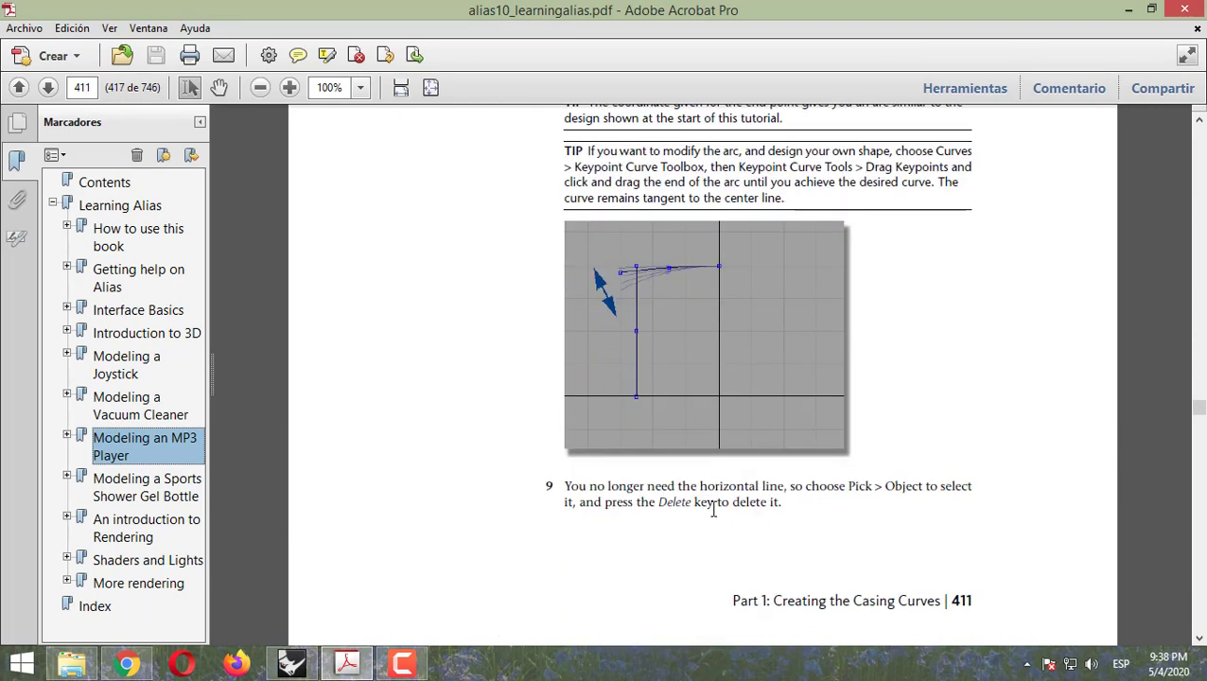
scroll(714, 509, "down", 20)
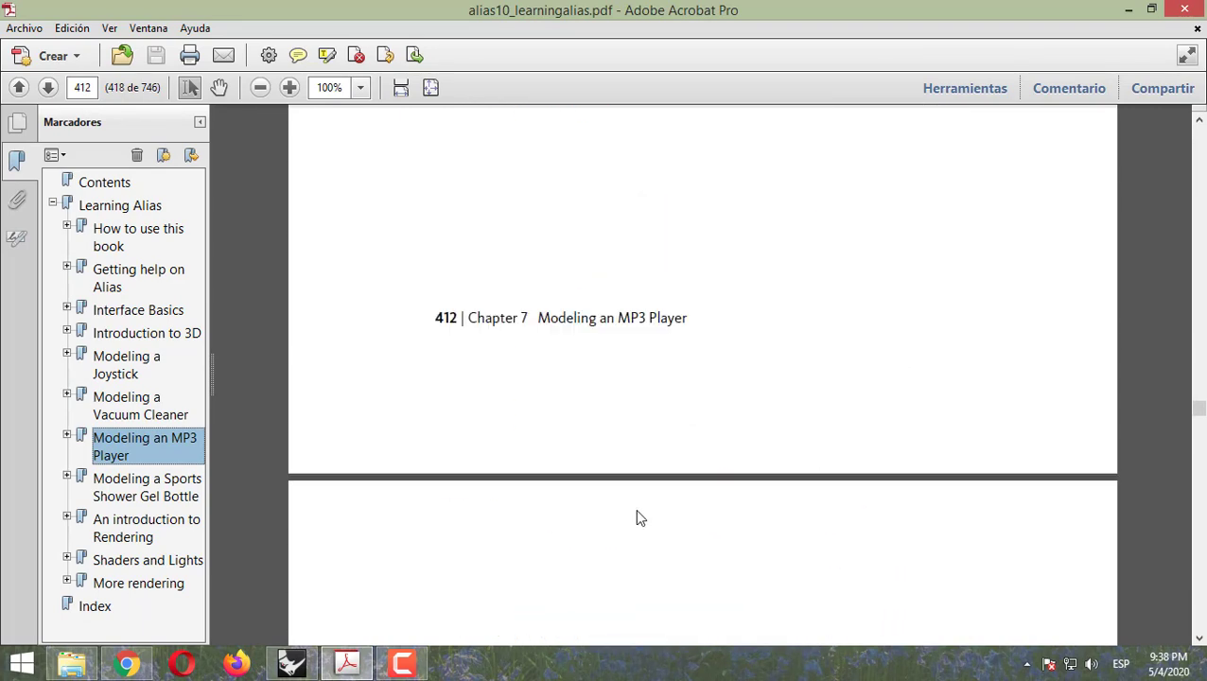
scroll(634, 520, "down", 15)
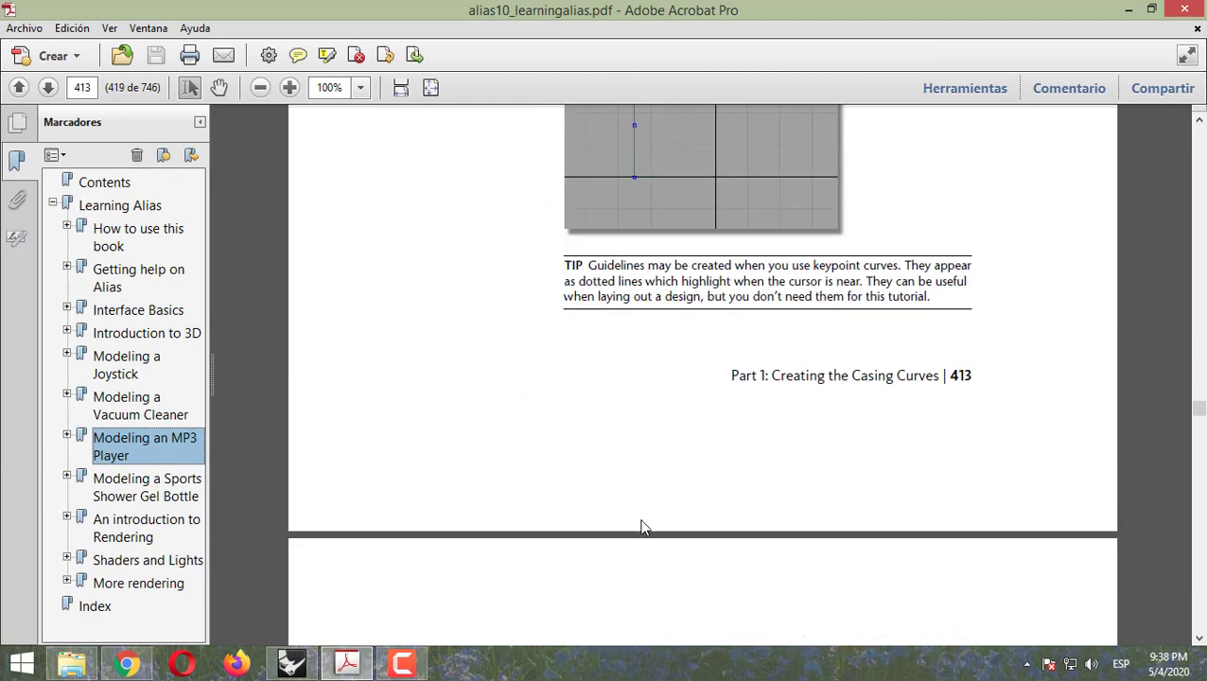
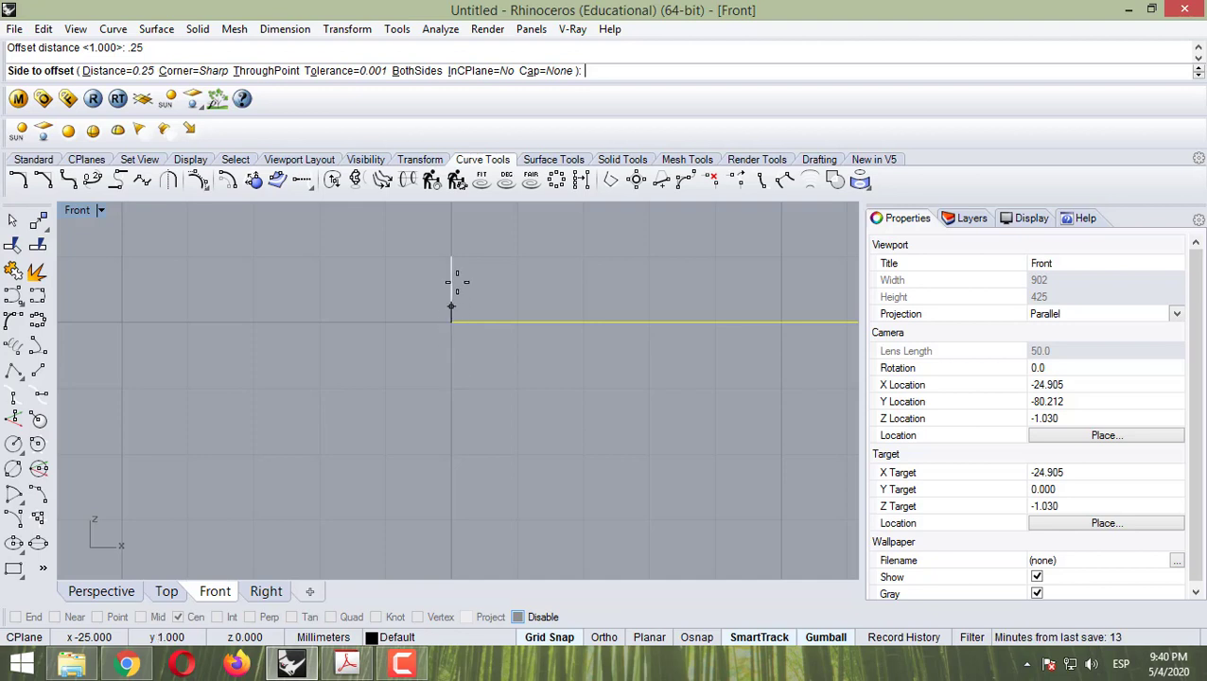
Step: Place the 0.25 mm offset above the base line in the Front view, reselect the original base line and check it in Perspective
left_click(454, 272)
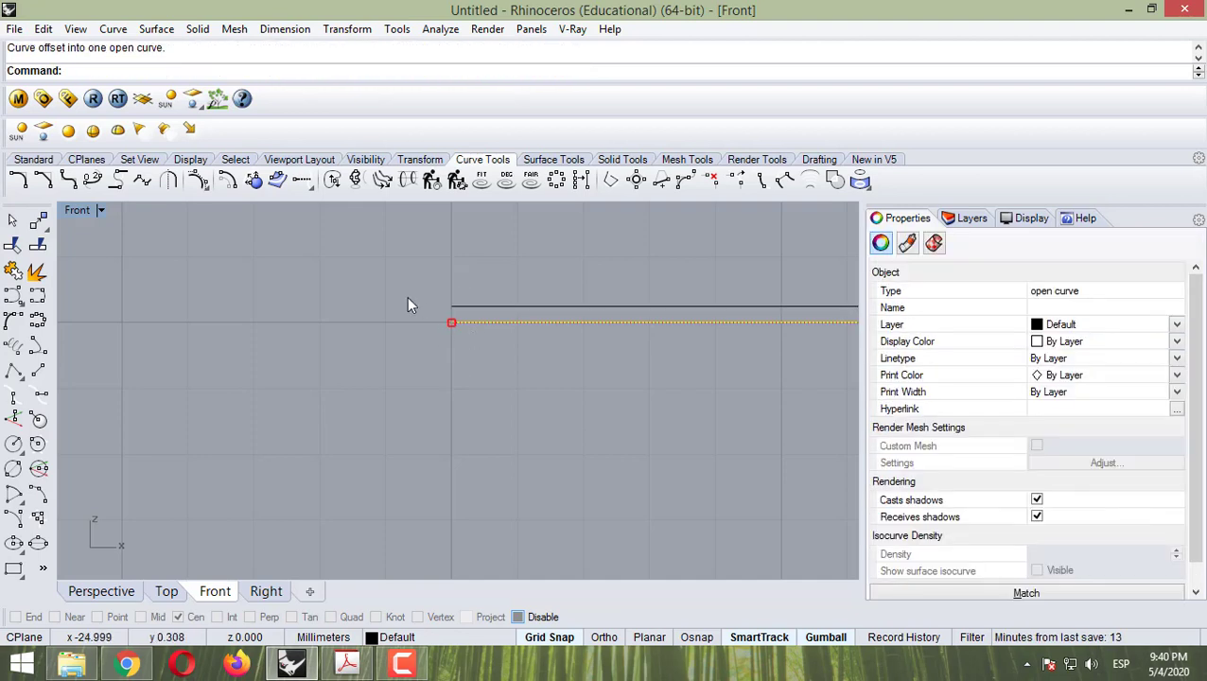
scroll(336, 422, "down", 2)
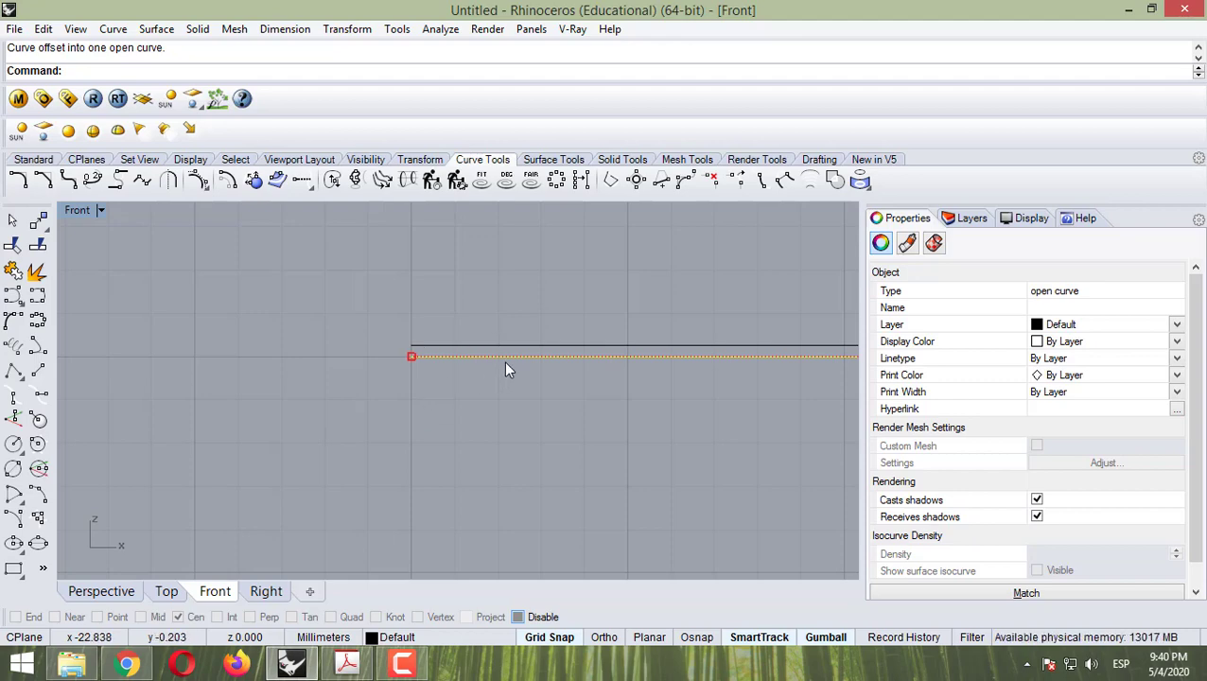
left_click(383, 369)
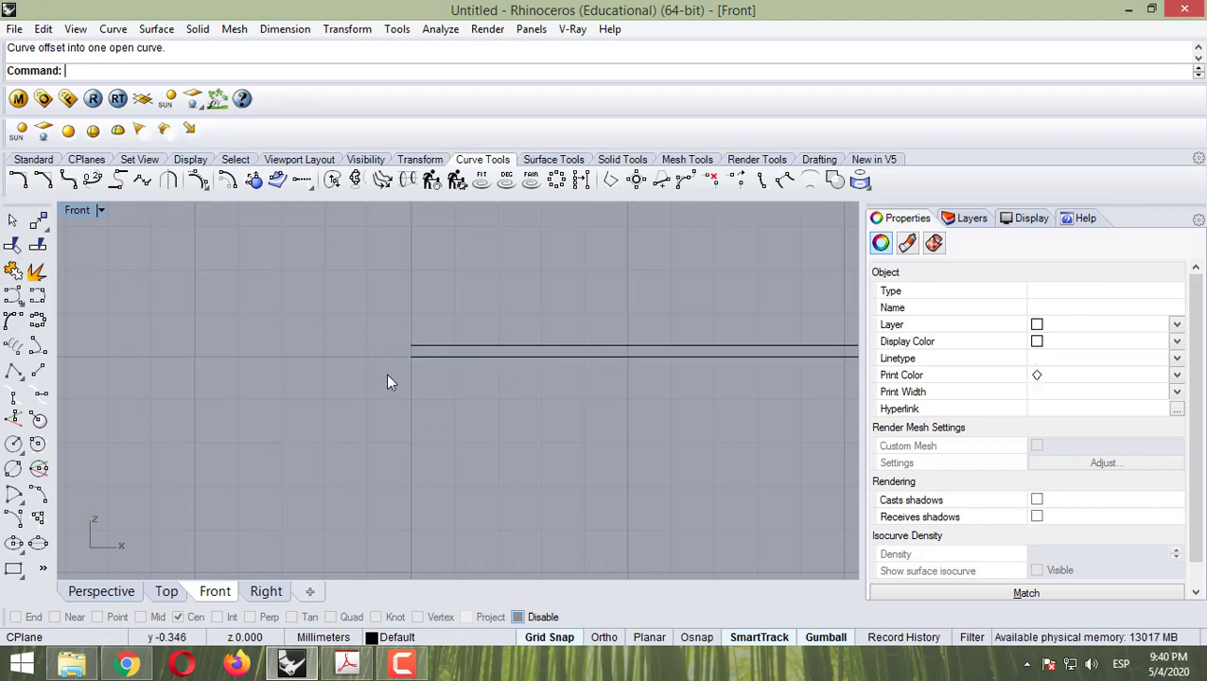
left_click(433, 355)
left_click(484, 406)
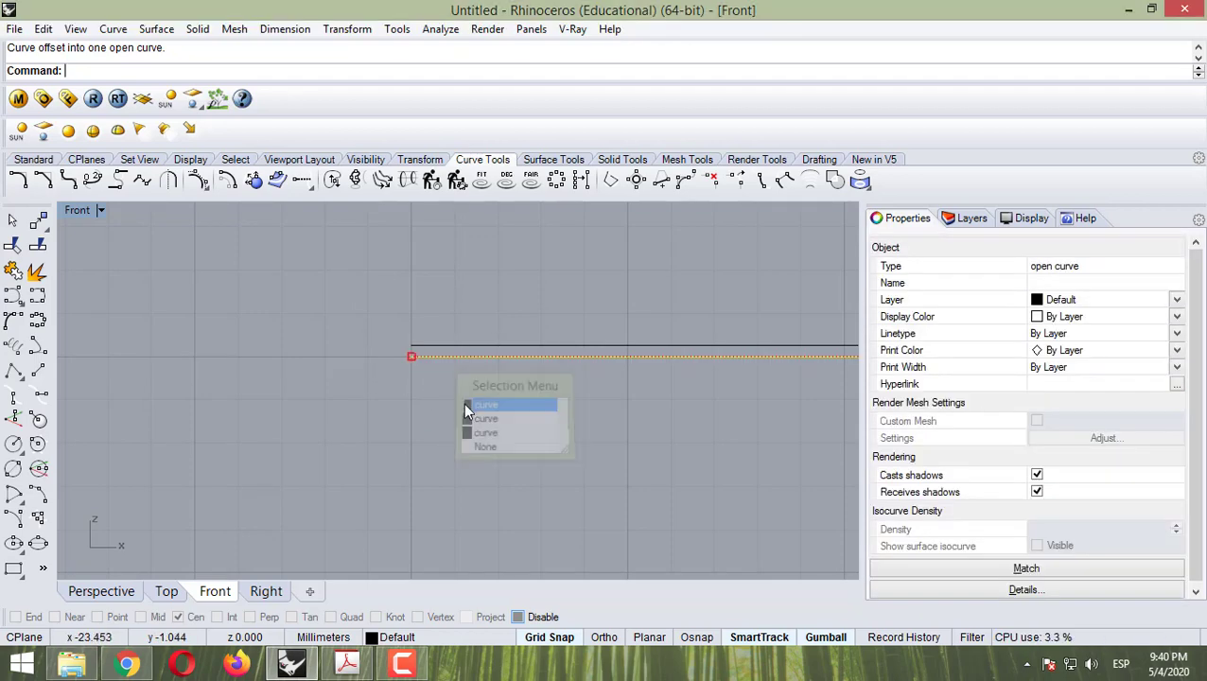
left_click(112, 588)
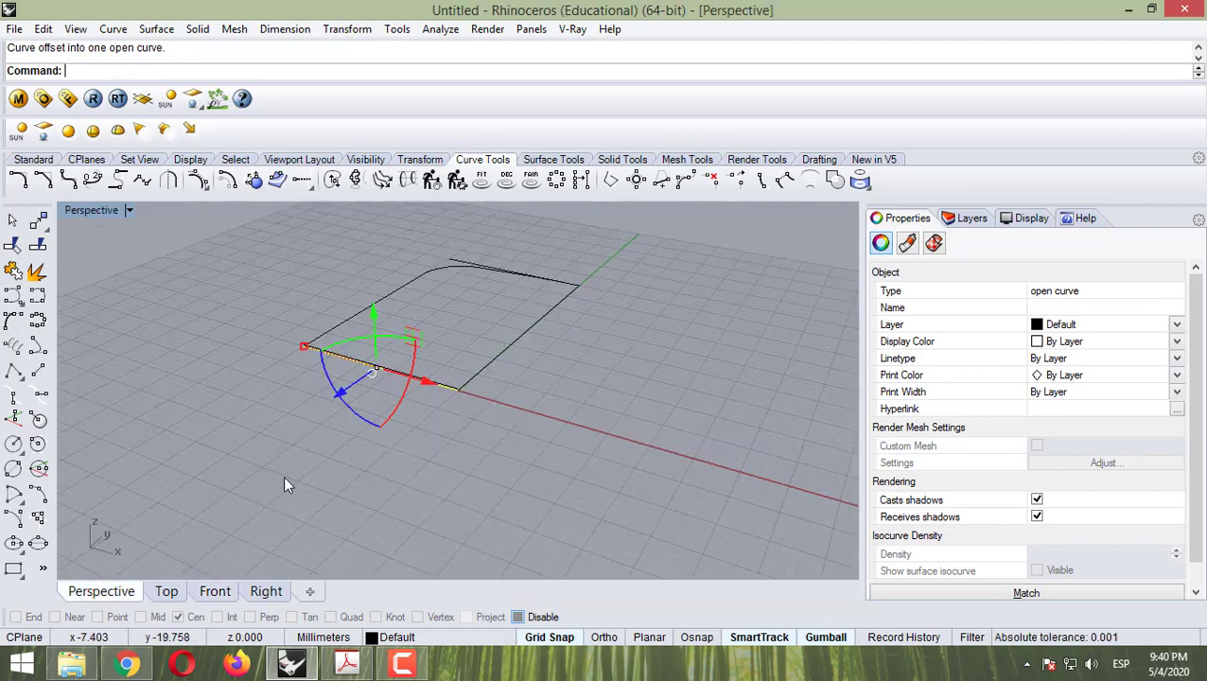
left_click(165, 590)
left_click(216, 592)
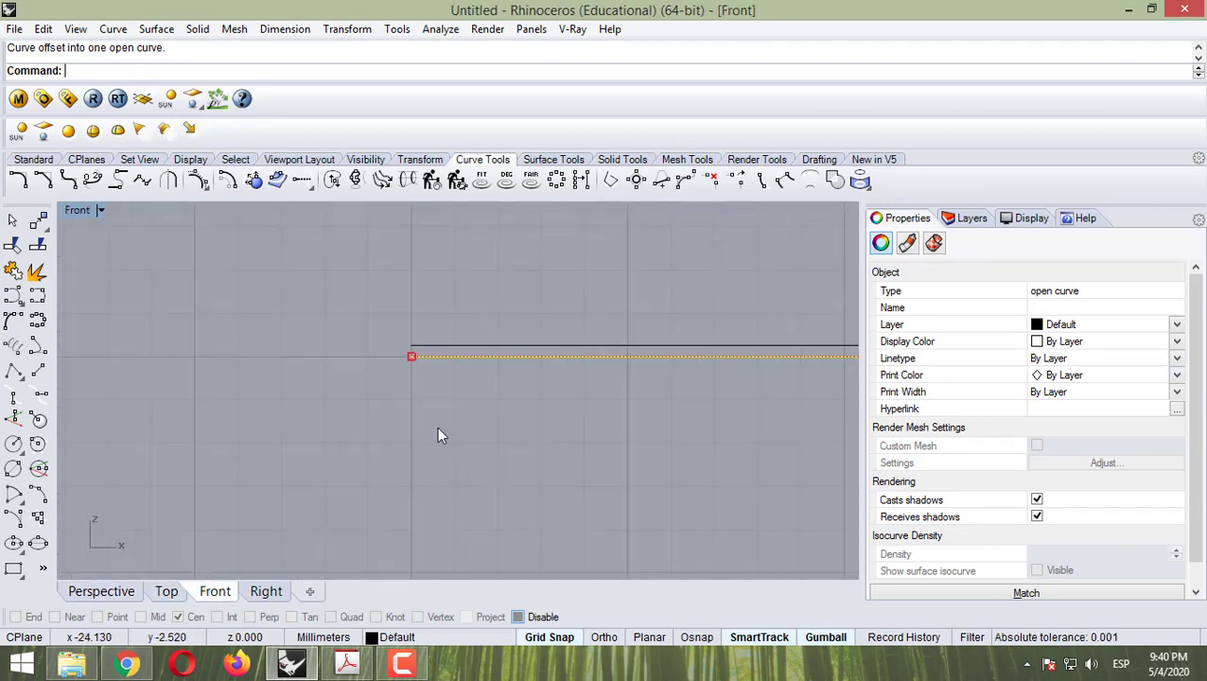
Step: Consult the side profile dimensions in the Acrobat PDF and offset the base line upward by 2.25 mm in Rhinoceros
left_click(346, 662)
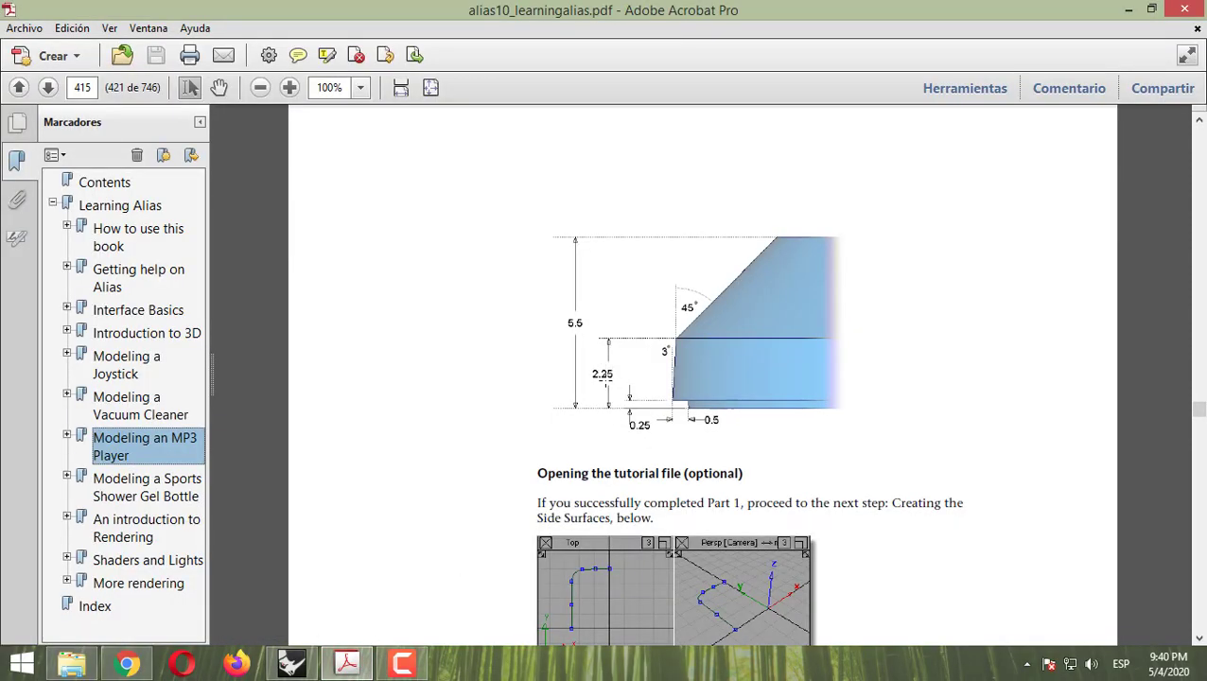
left_click(1128, 10)
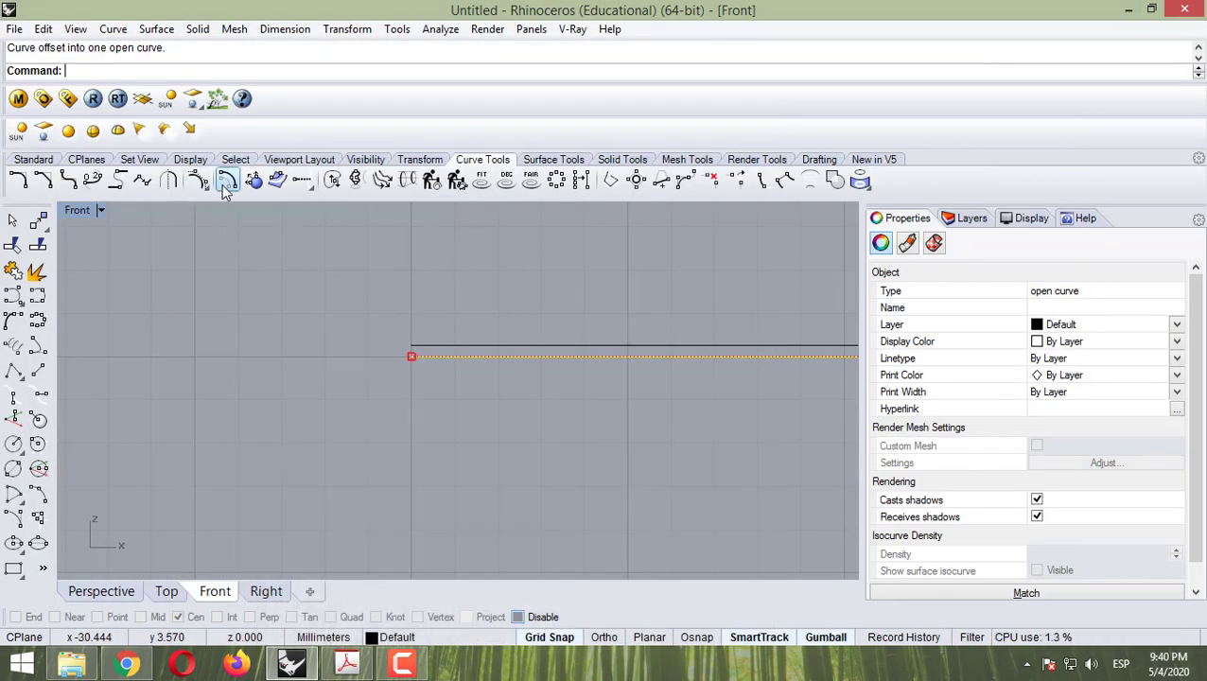
left_click(227, 182)
left_click(115, 72)
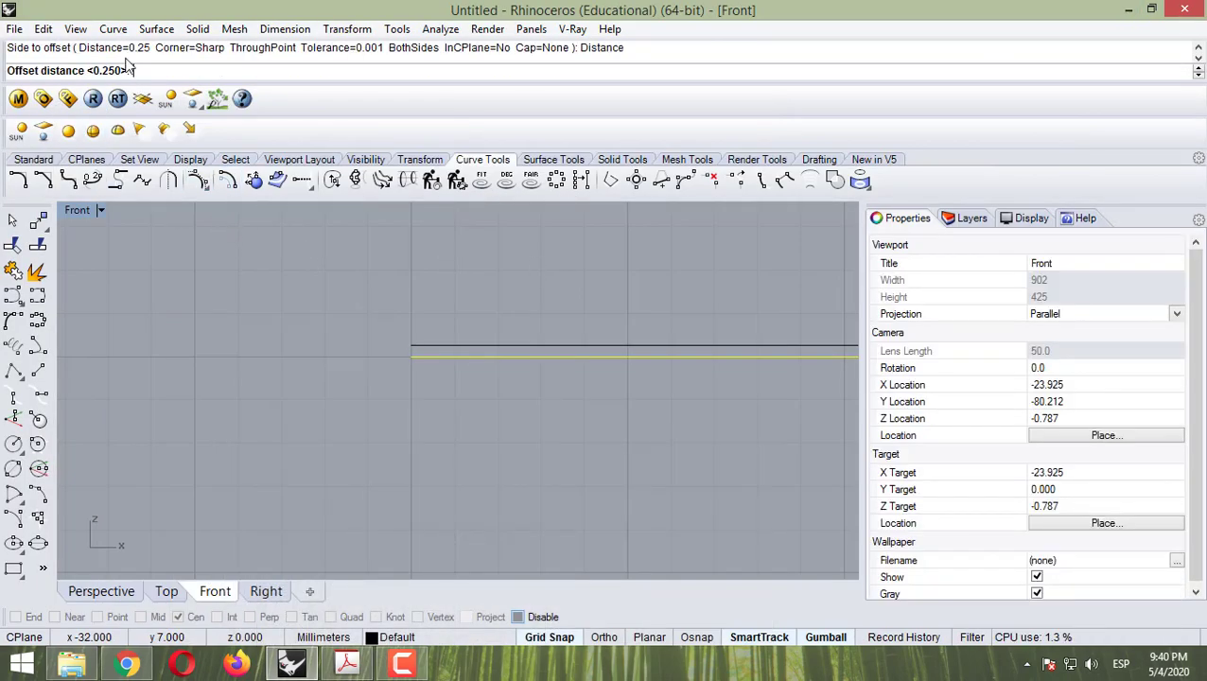
type("2.25")
key("Return")
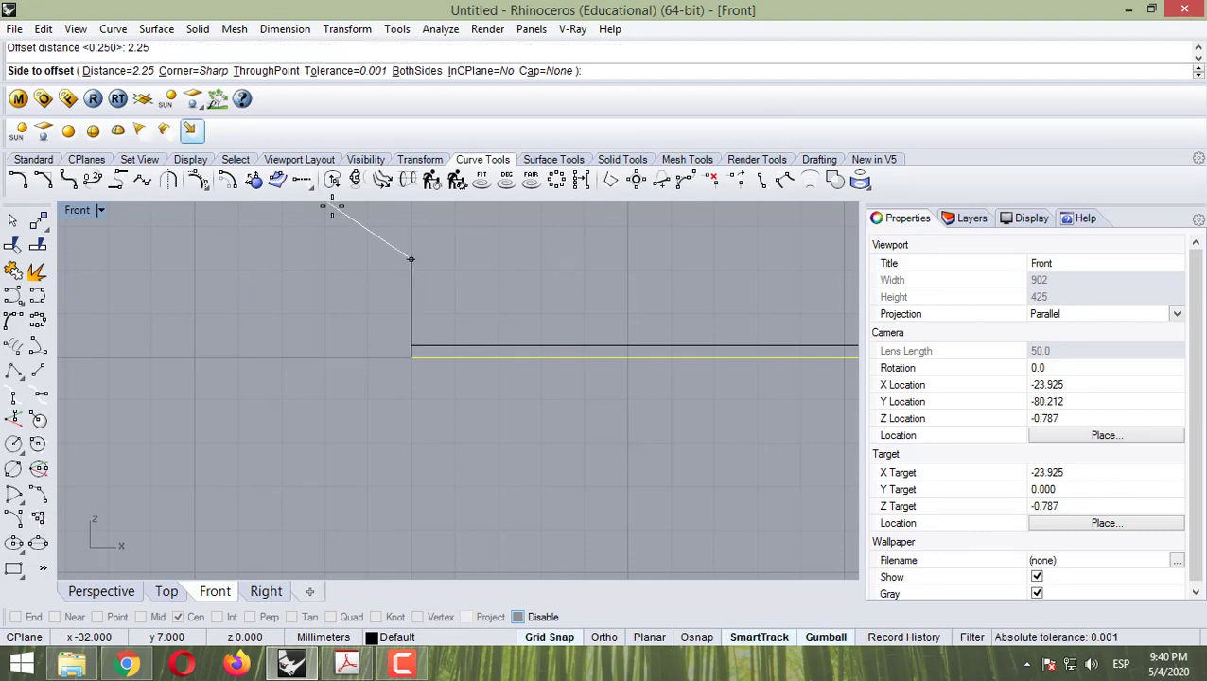
left_click(432, 267)
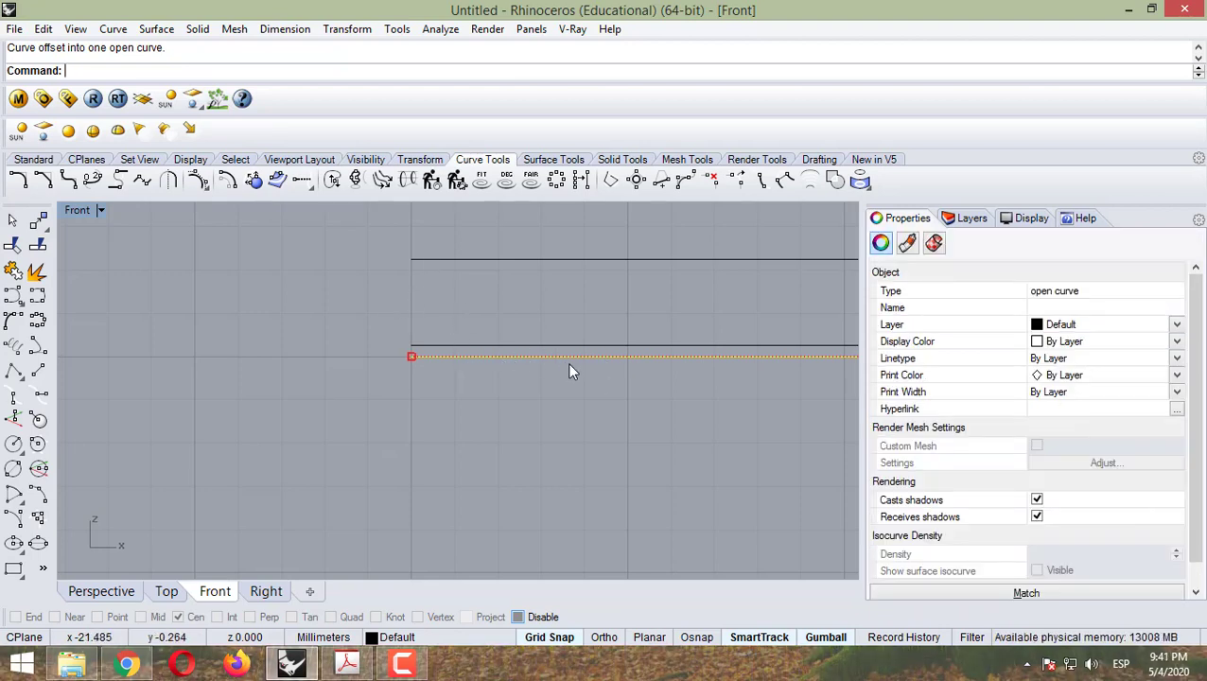
Step: Offset the base line upward by 5.5 mm in Rhinoceros, consulting the overall height in the Acrobat PDF
left_click(228, 182)
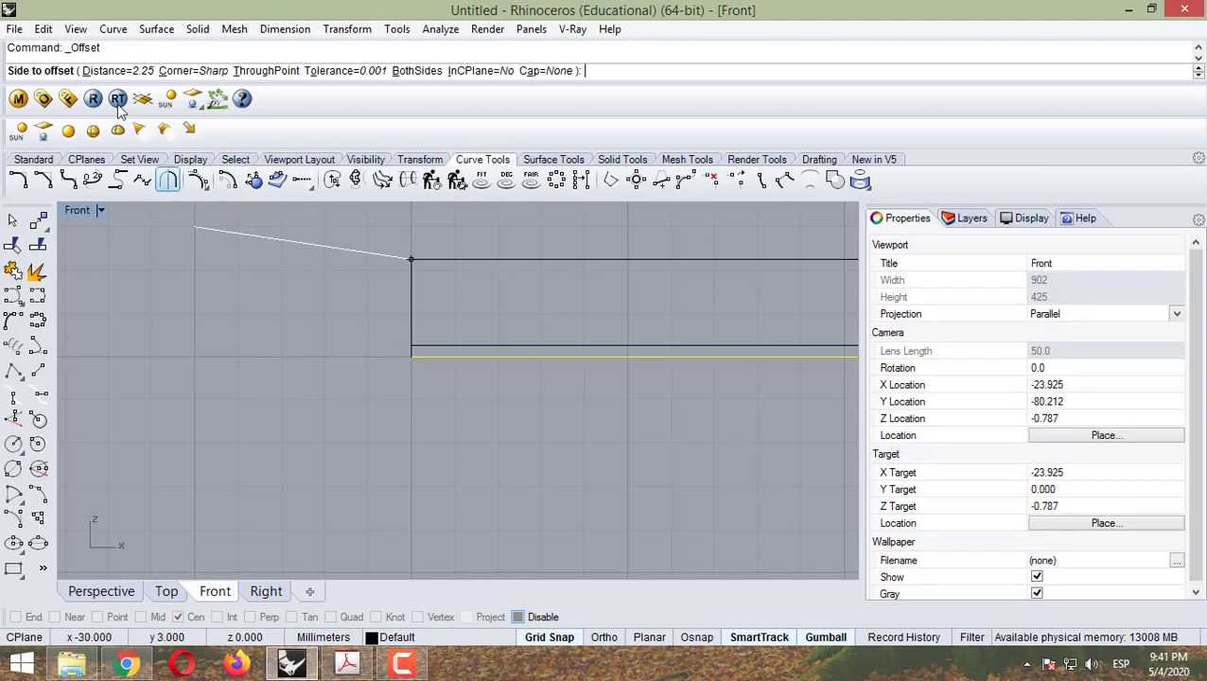
left_click(138, 75)
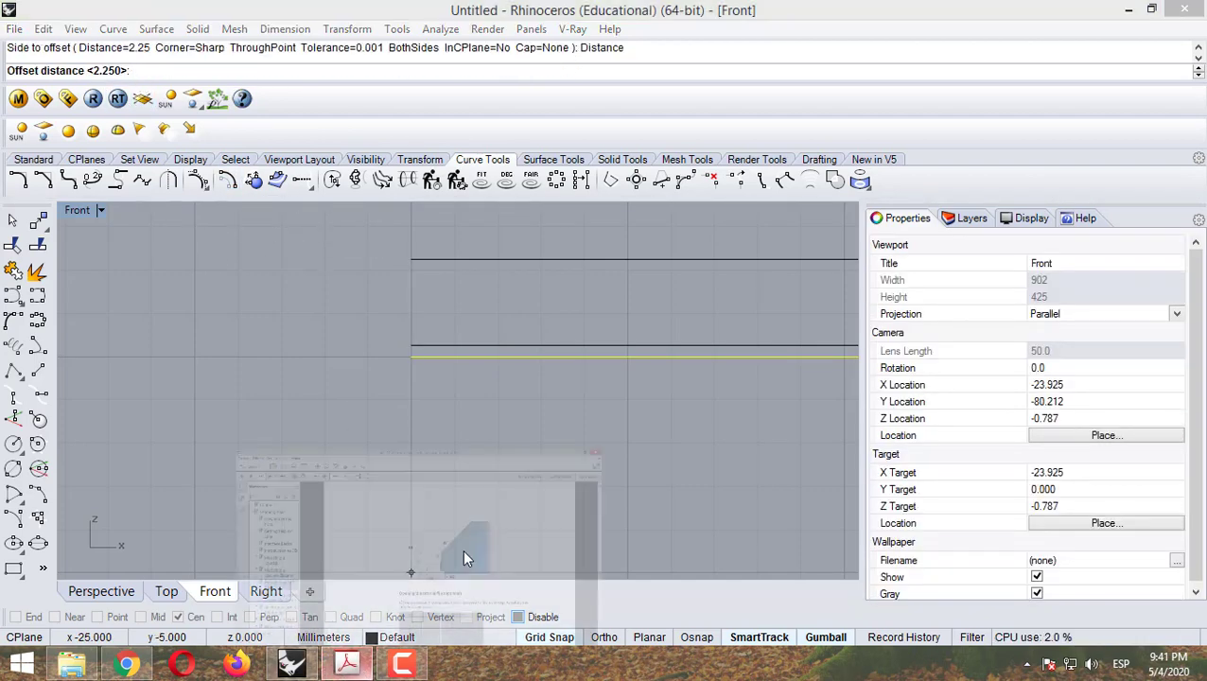
left_click(464, 558)
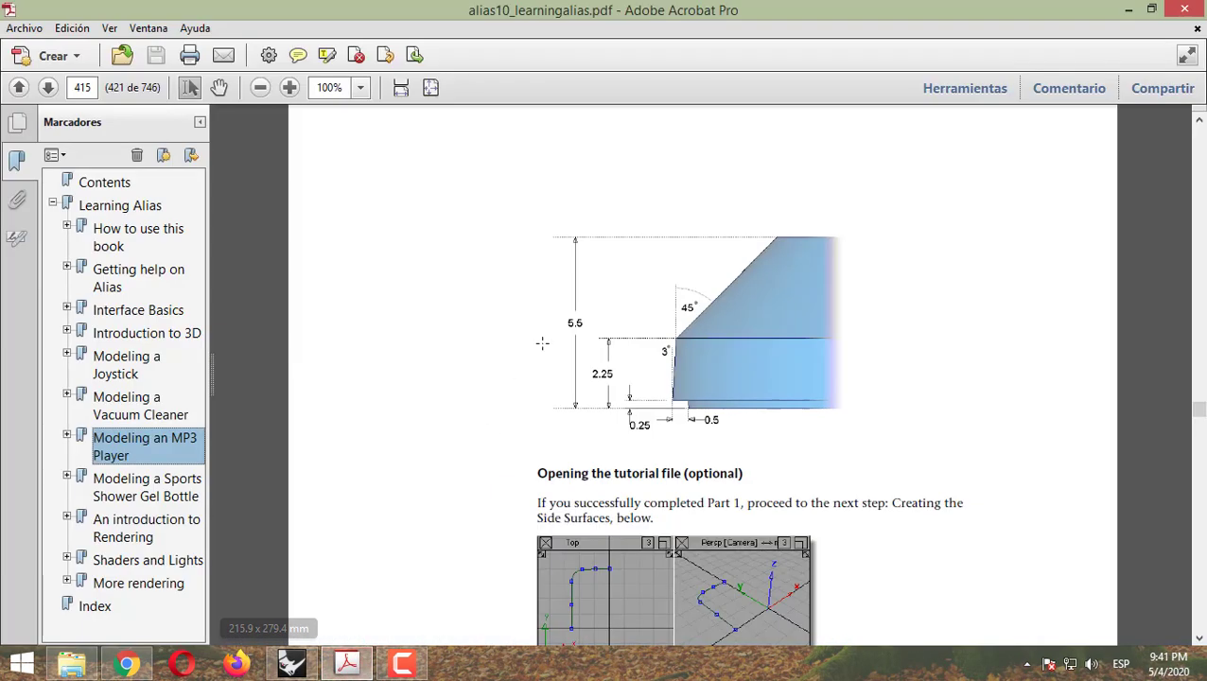
left_click(1131, 10)
type("5.")
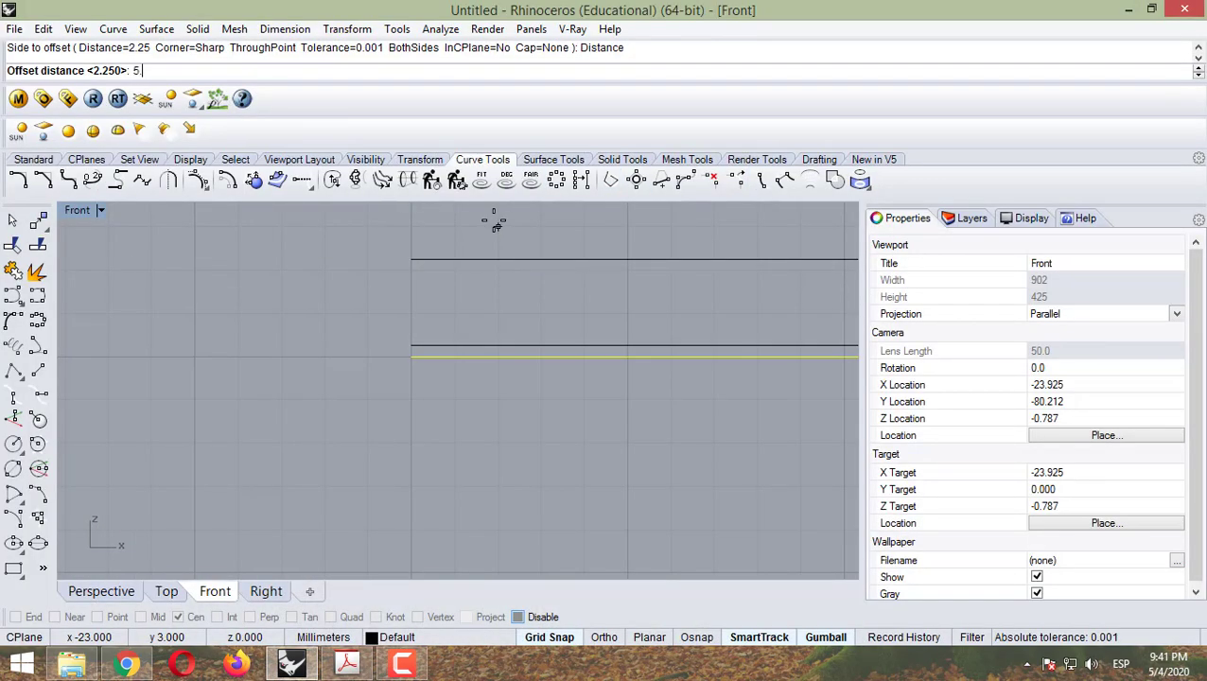
type("5")
key("Return")
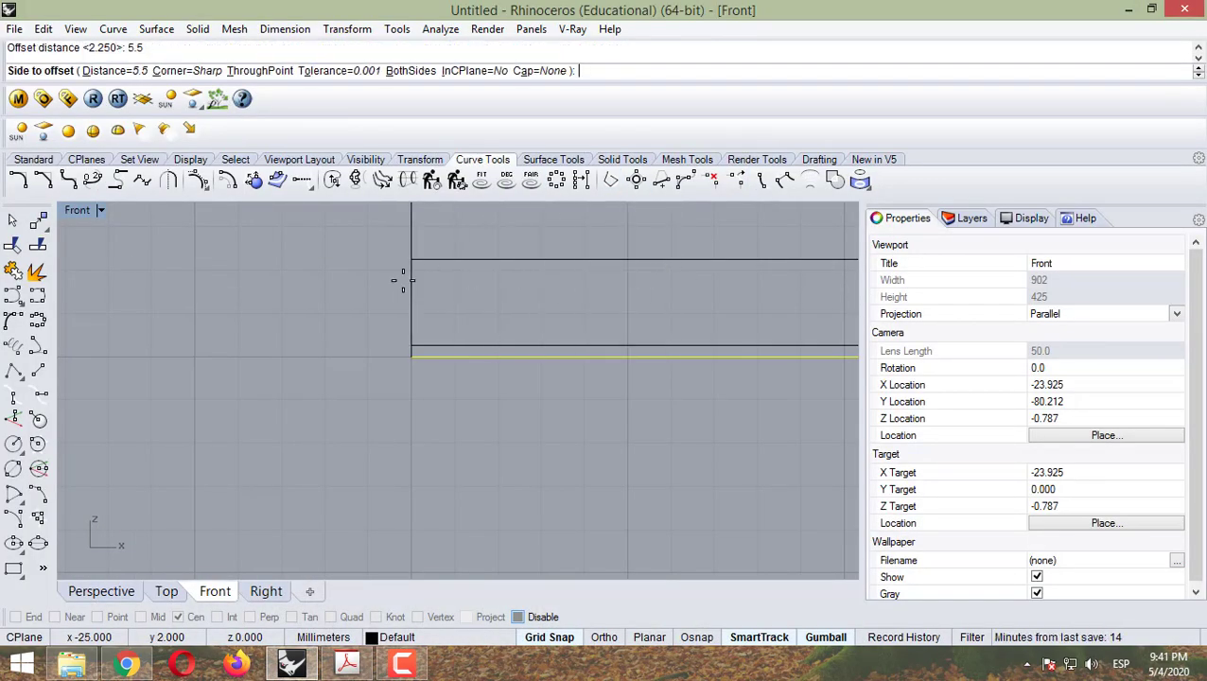
scroll(403, 281, "down", 4)
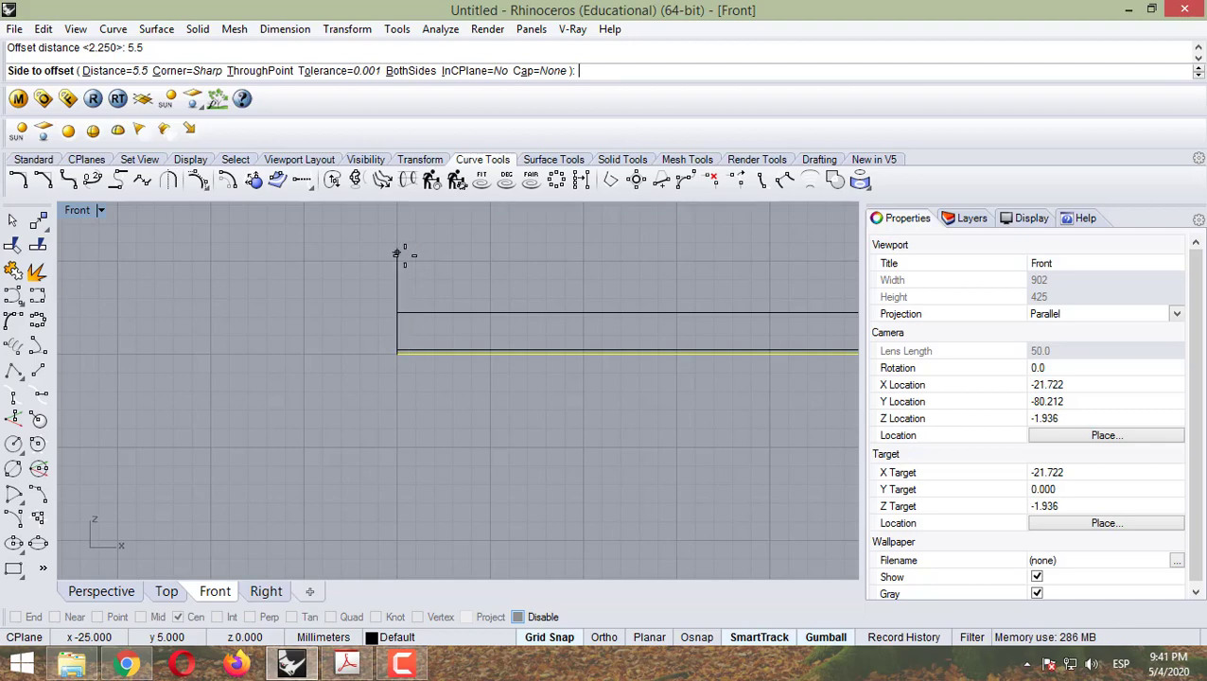
left_click(399, 253)
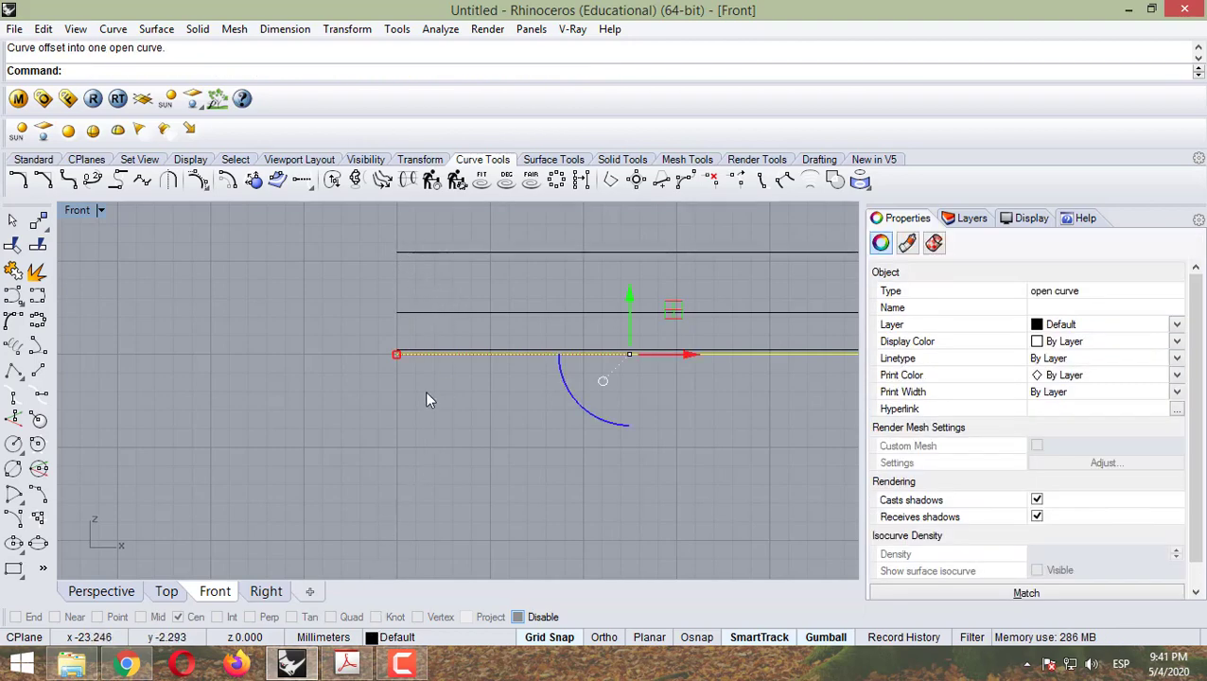
Step: Review the side profile drawing in the Acrobat PDF, return to Rhinoceros and deselect the base line
left_click(360, 664)
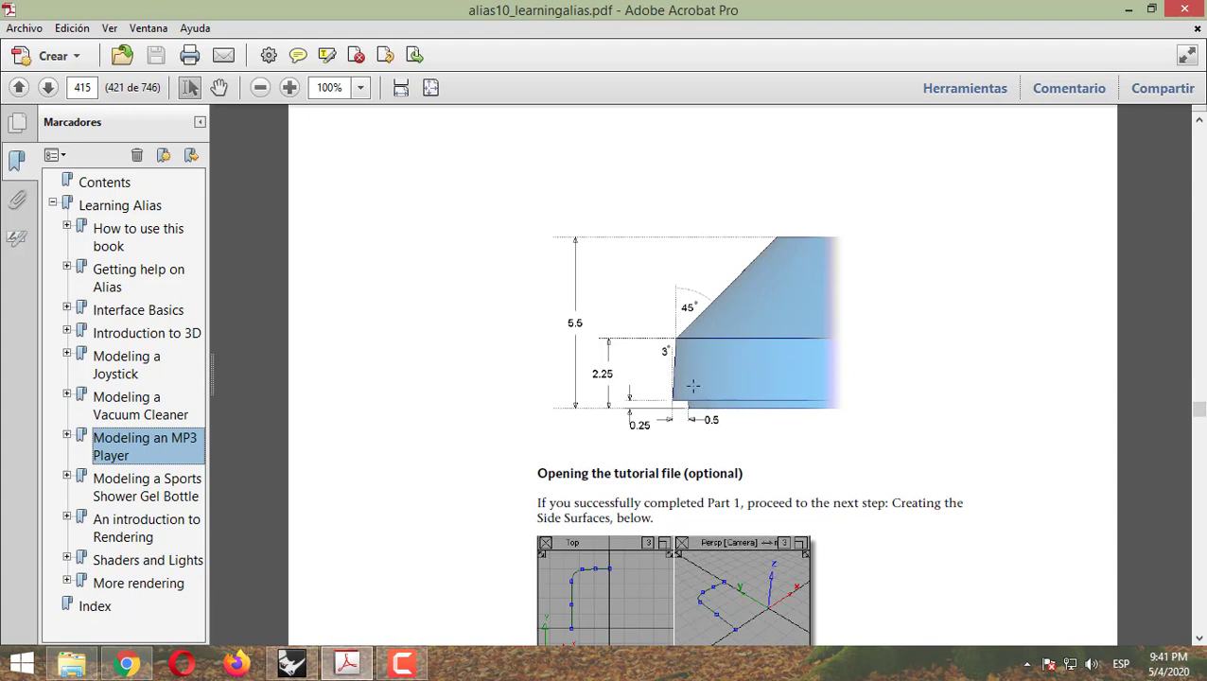
scroll(692, 386, "up", 1)
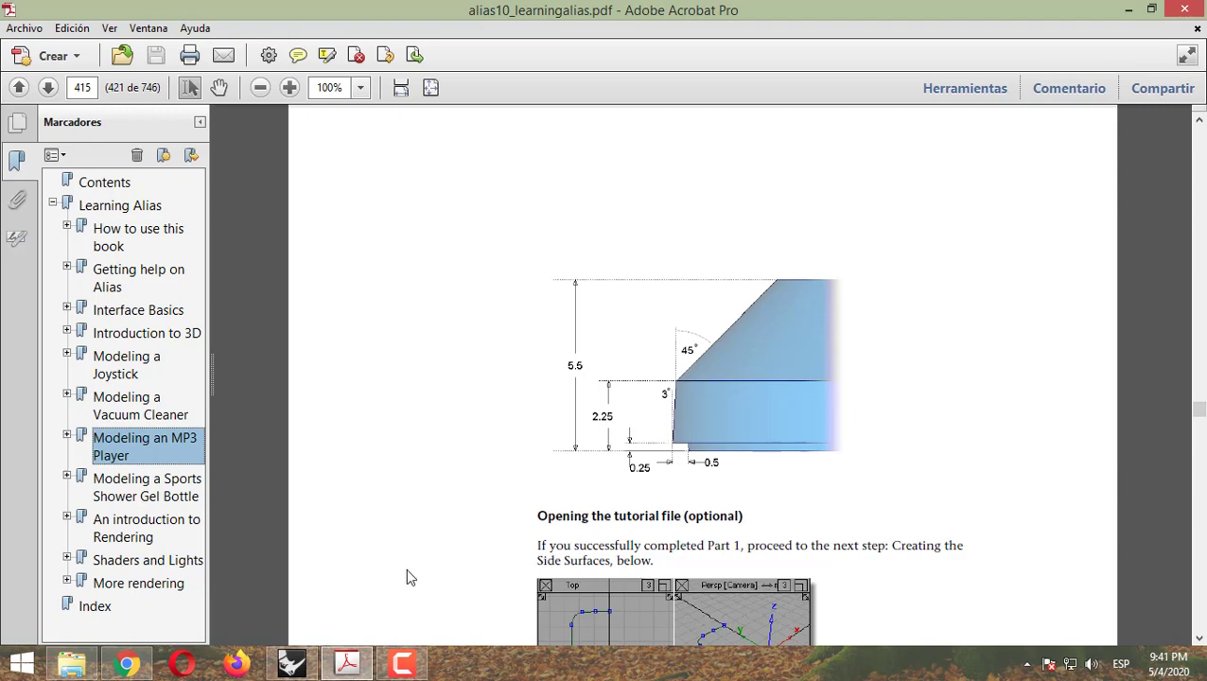
left_click(291, 663)
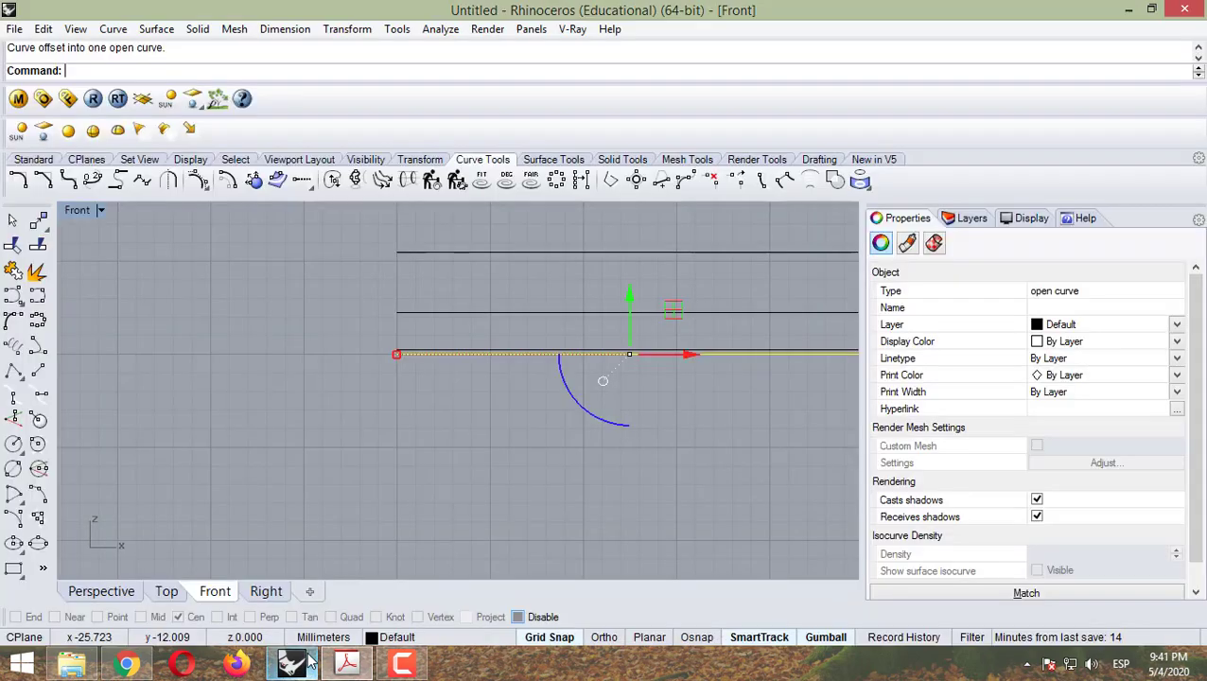
left_click(345, 392)
Step: Draw a vertical line about 9.6 mm high from the base line's left end in the Front view, using End snap and Ortho
left_click(38, 371)
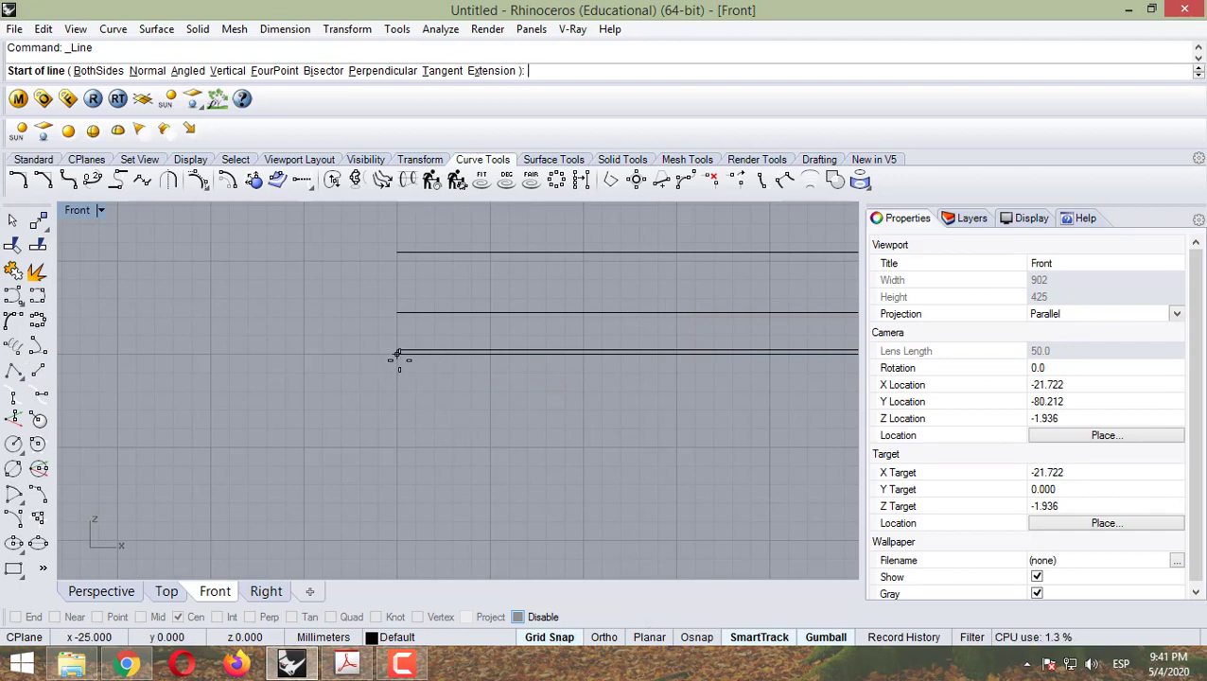
left_click(694, 638)
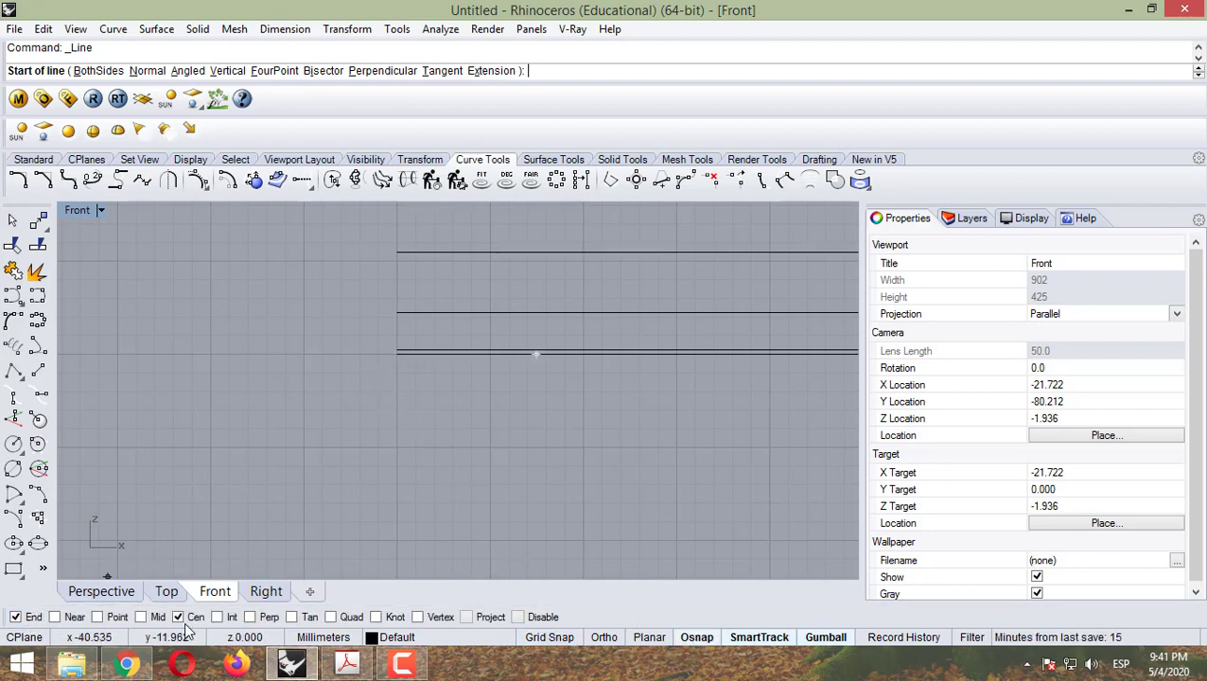
left_click(397, 354)
scroll(390, 251, "down", 2)
scroll(384, 234, "up", 3)
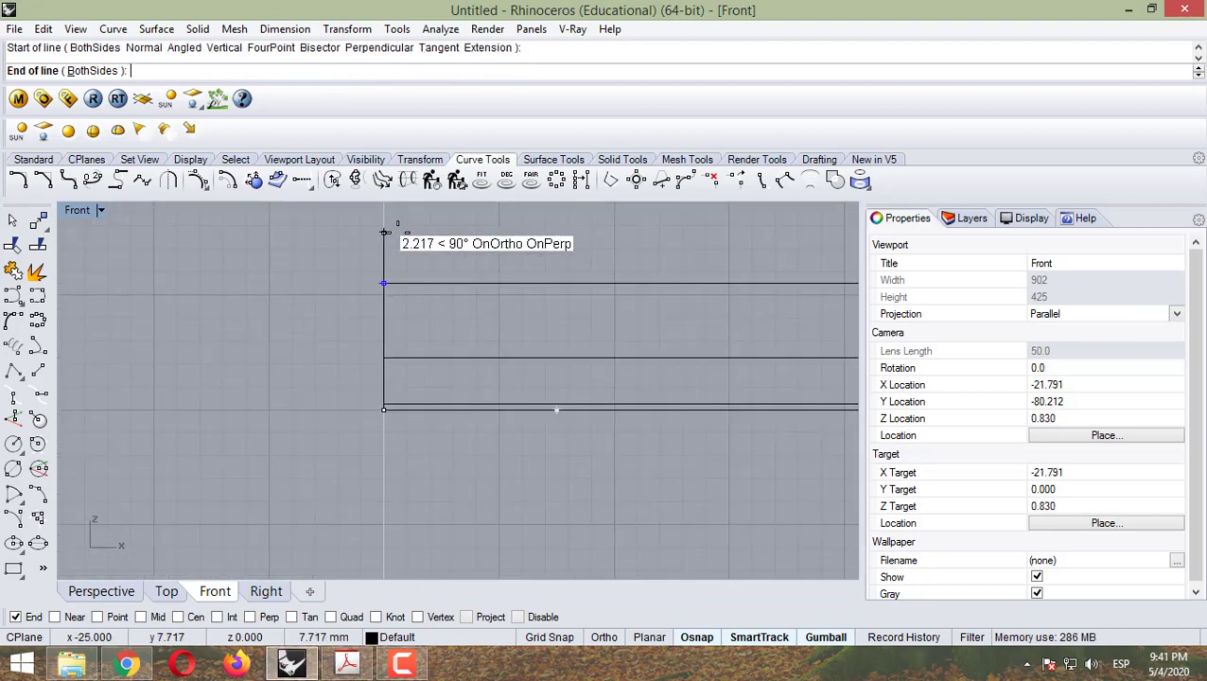
scroll(383, 231, "up", 3)
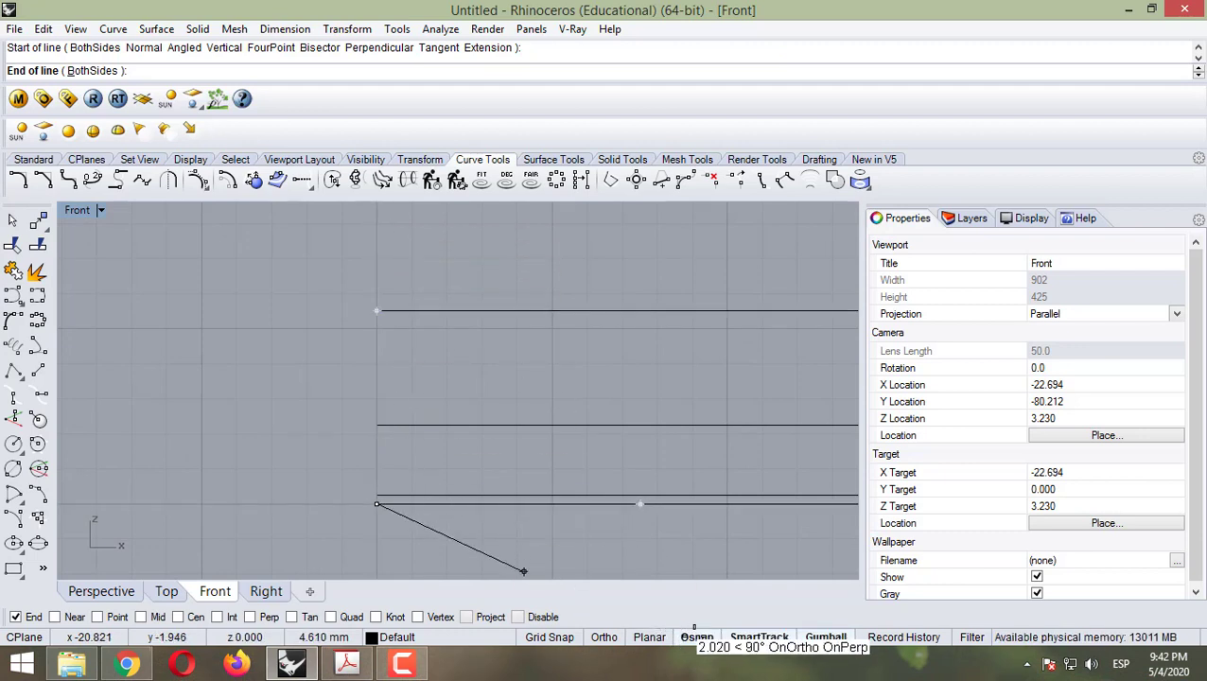
left_click(695, 635)
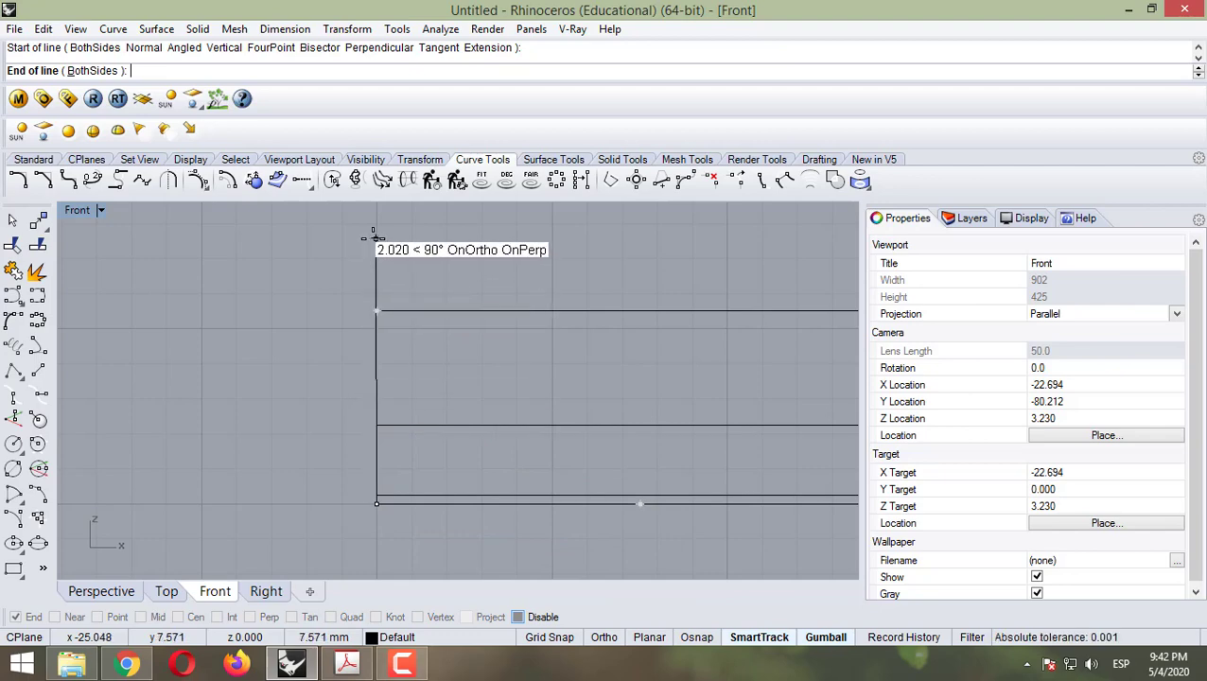
left_click(603, 636)
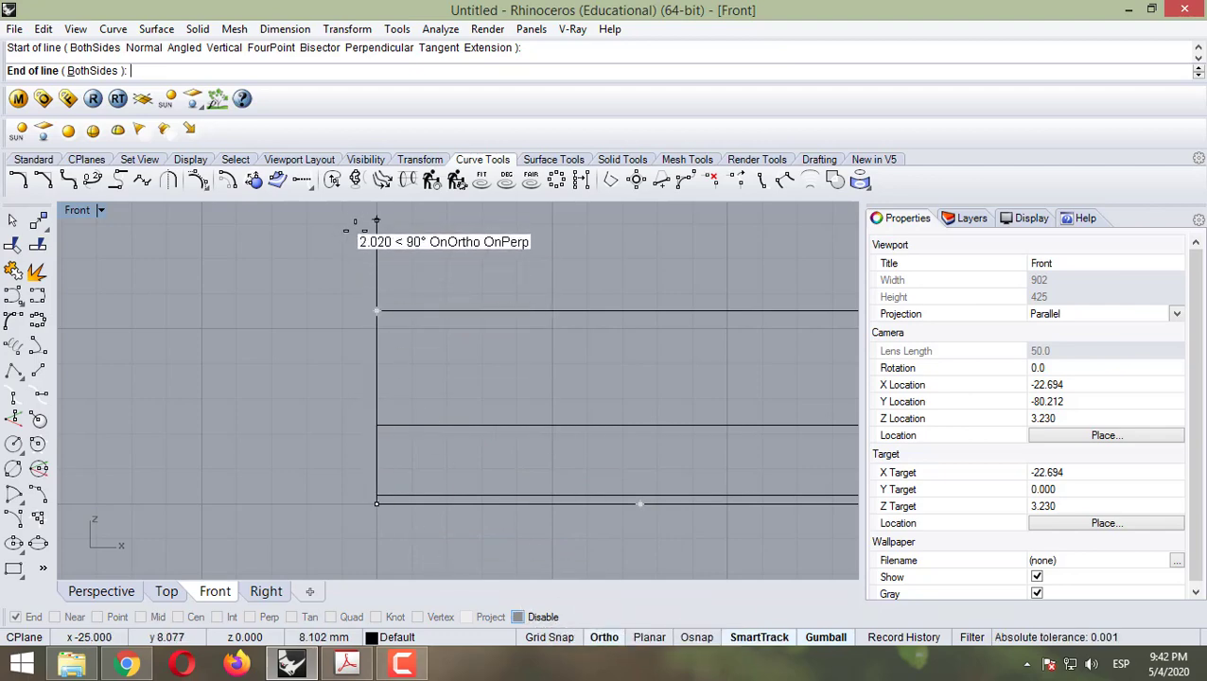
scroll(377, 227, "down", 5)
scroll(387, 232, "up", 3)
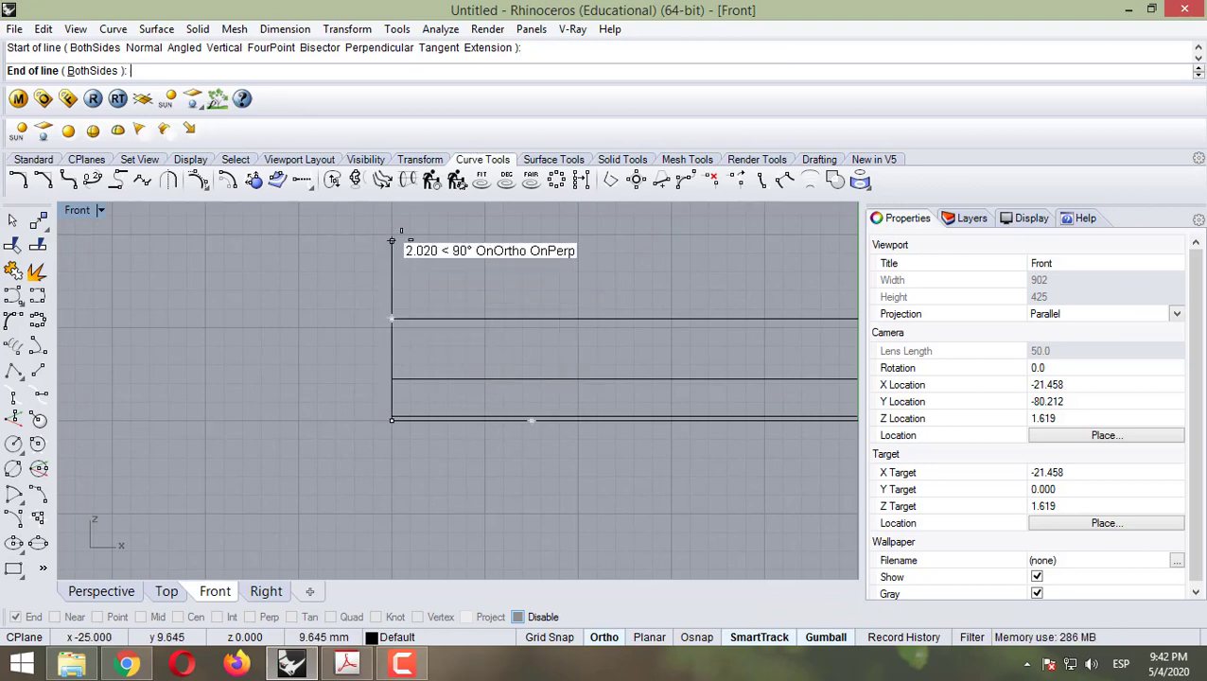
left_click(392, 242)
left_click(390, 275)
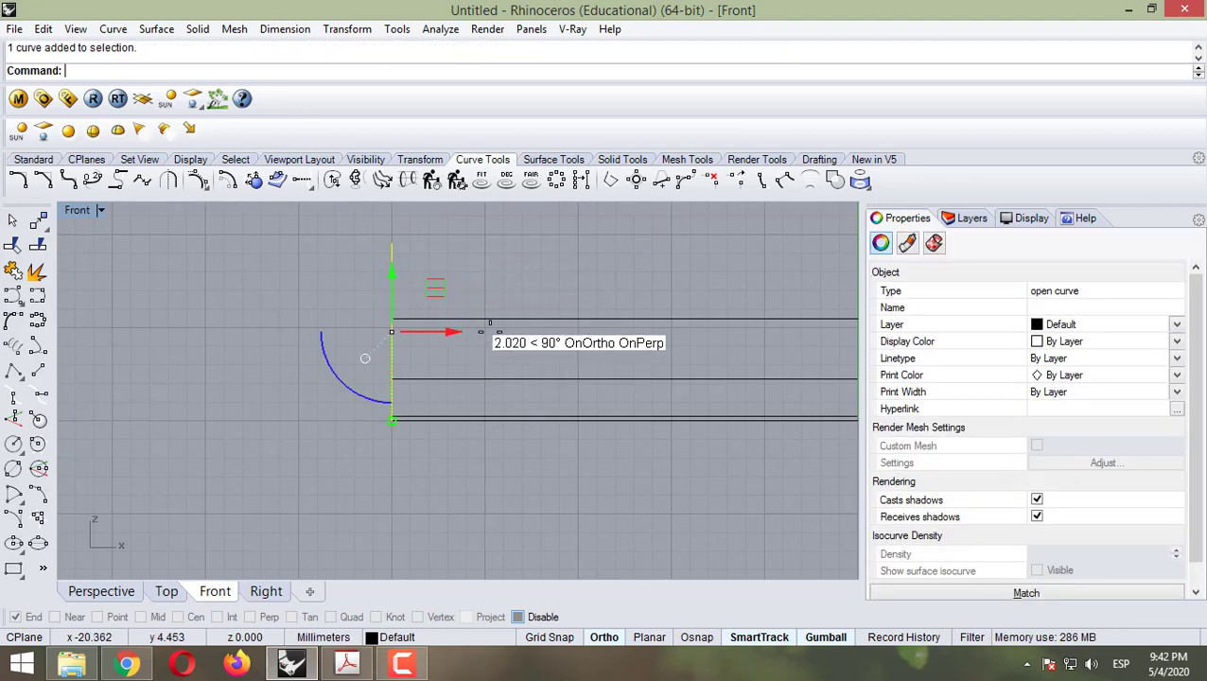
key("Escape")
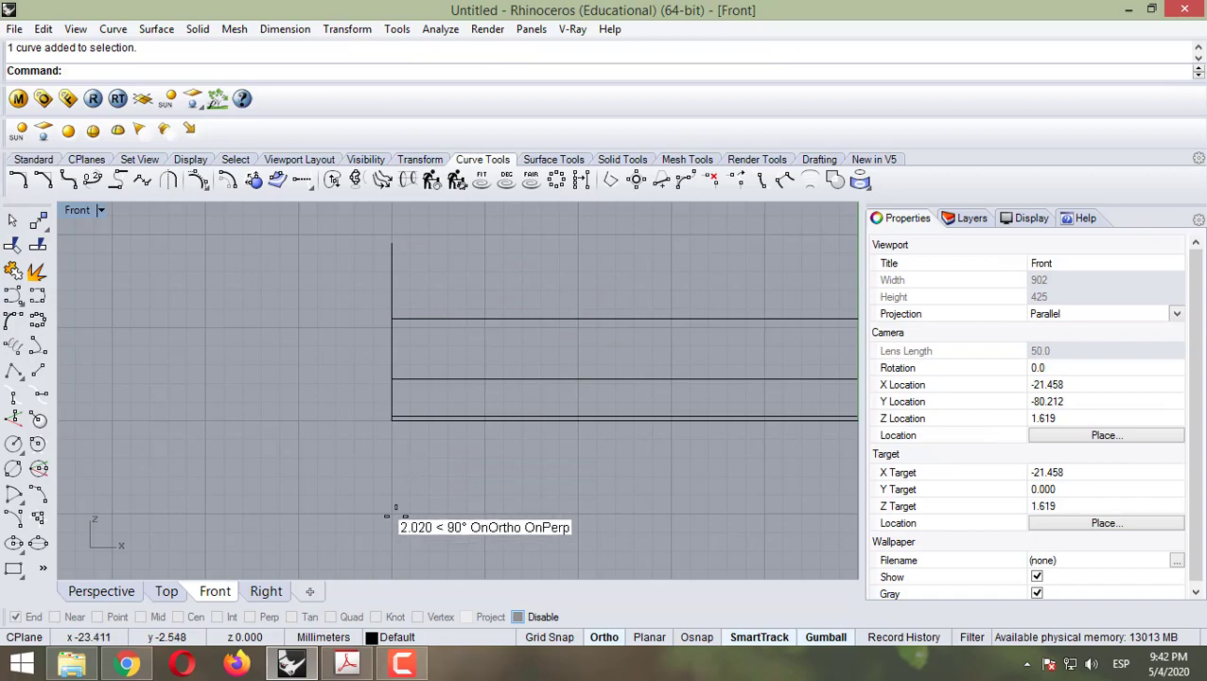
Step: Check the lower step dimensions in the Acrobat PDF and offset the vertical line outward by 0.25 mm in Rhinoceros
left_click(346, 663)
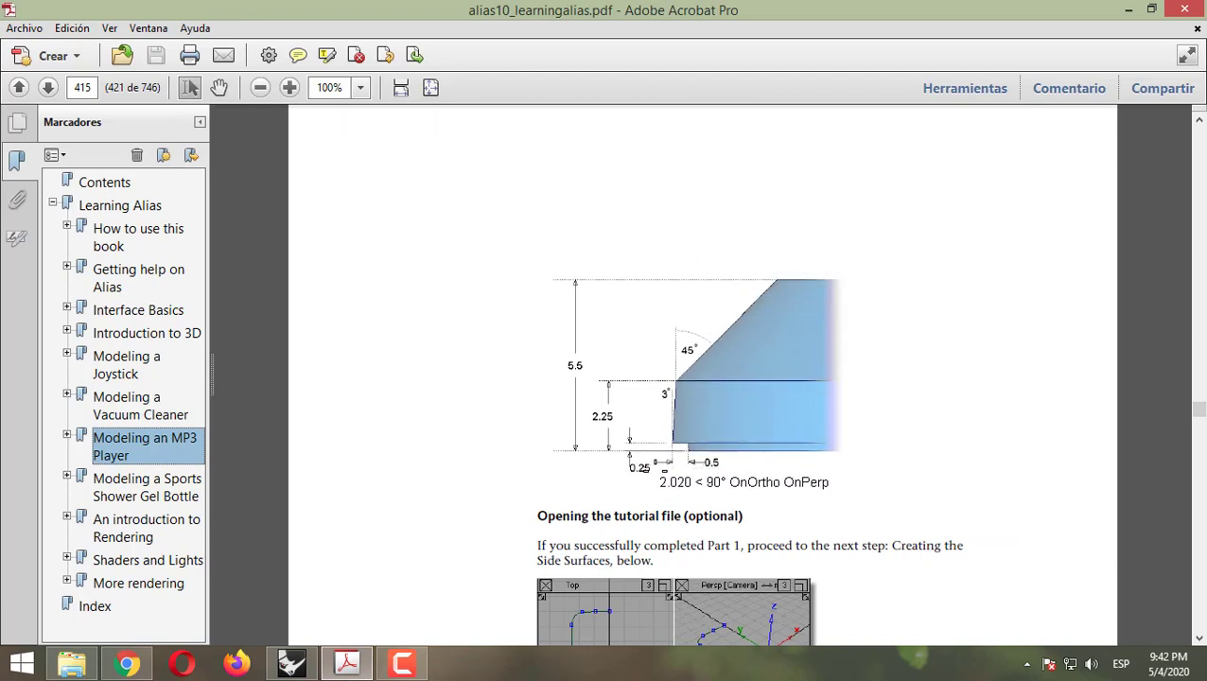
left_click(1129, 9)
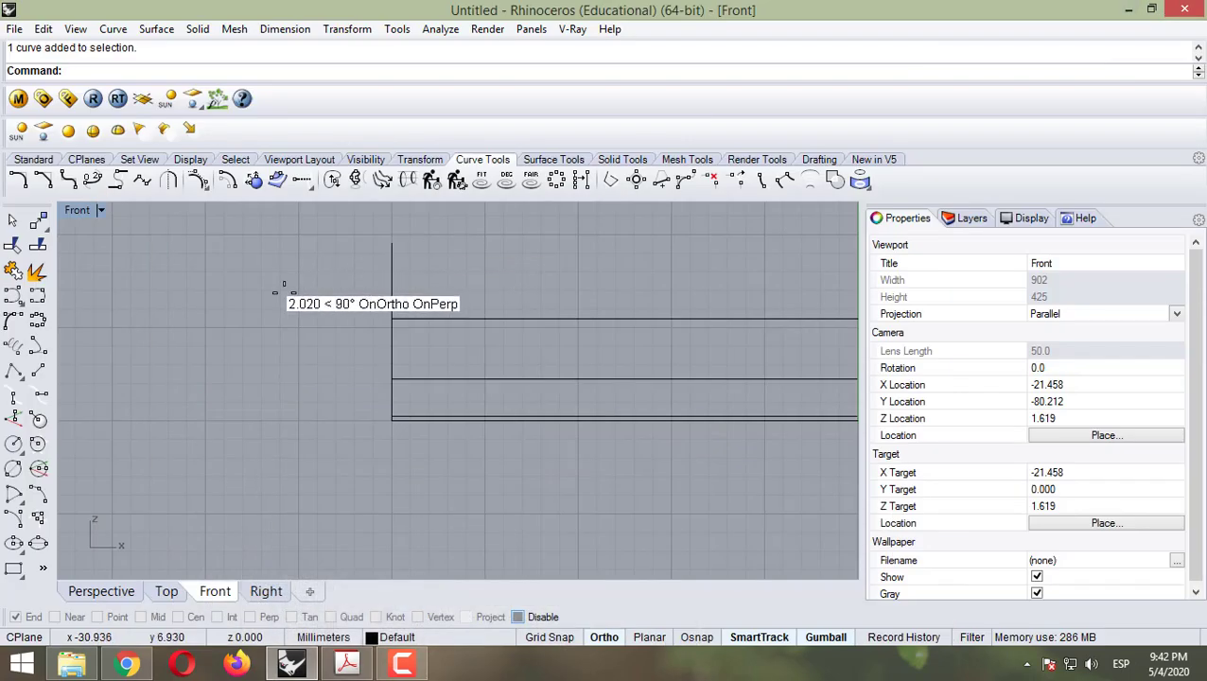
left_click(227, 181)
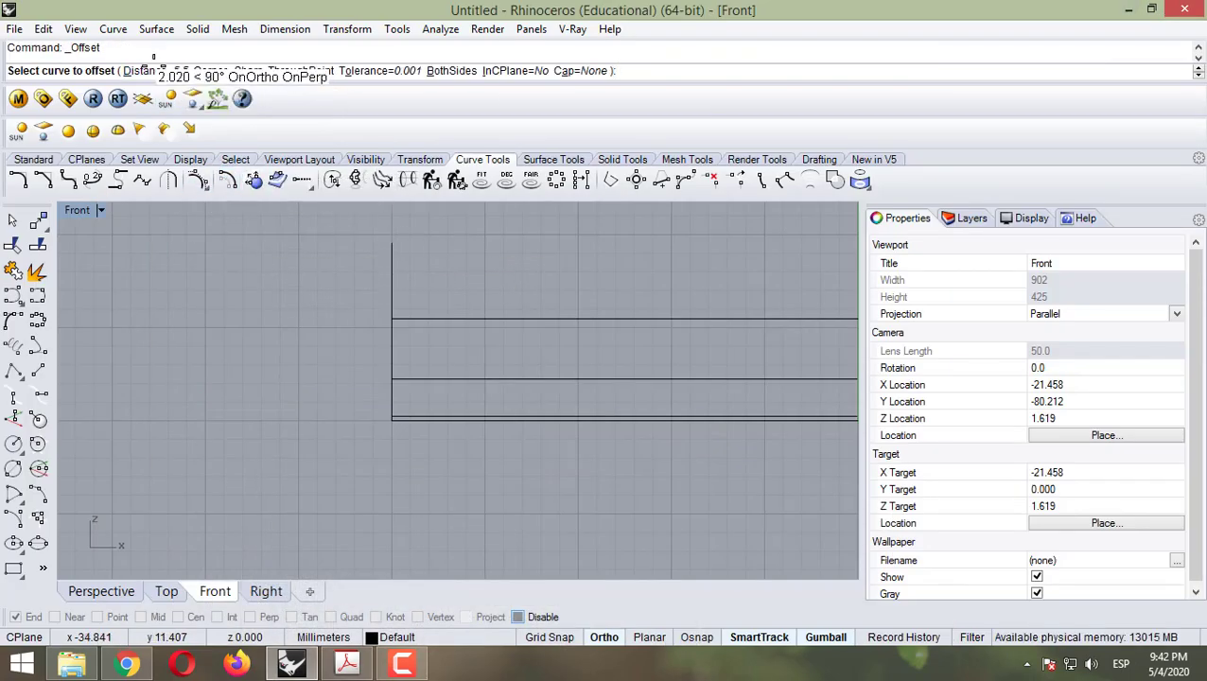
left_click(147, 70)
type(".25")
key("Return")
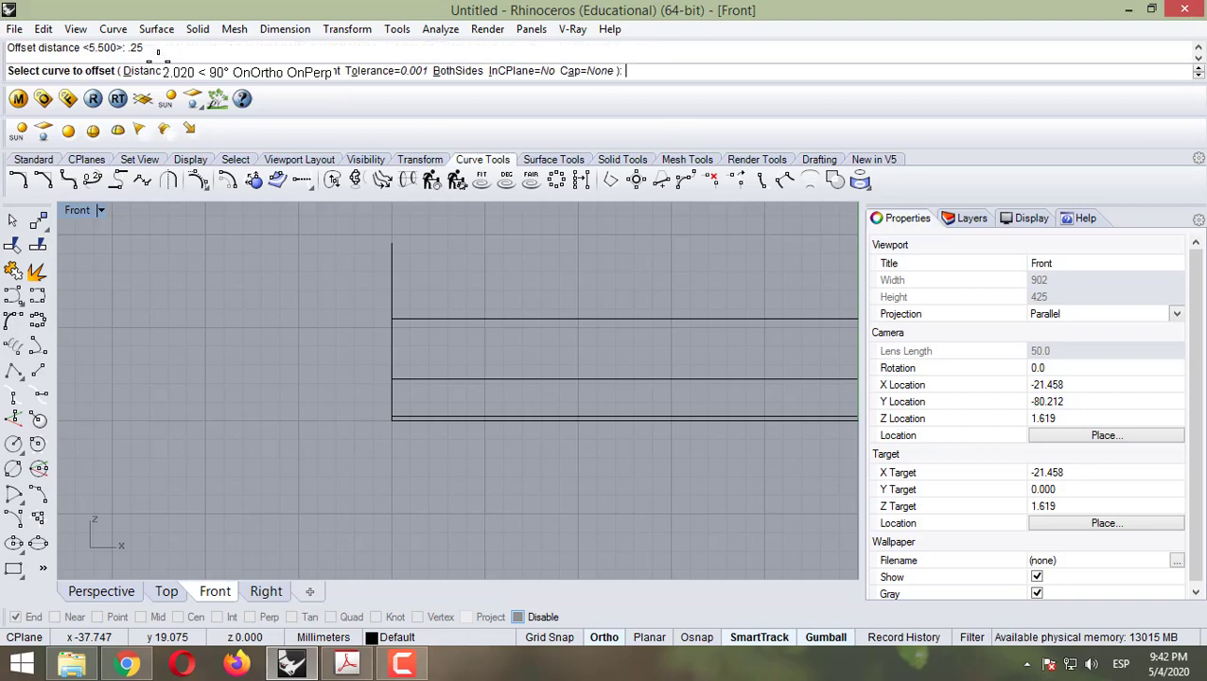
left_click(391, 269)
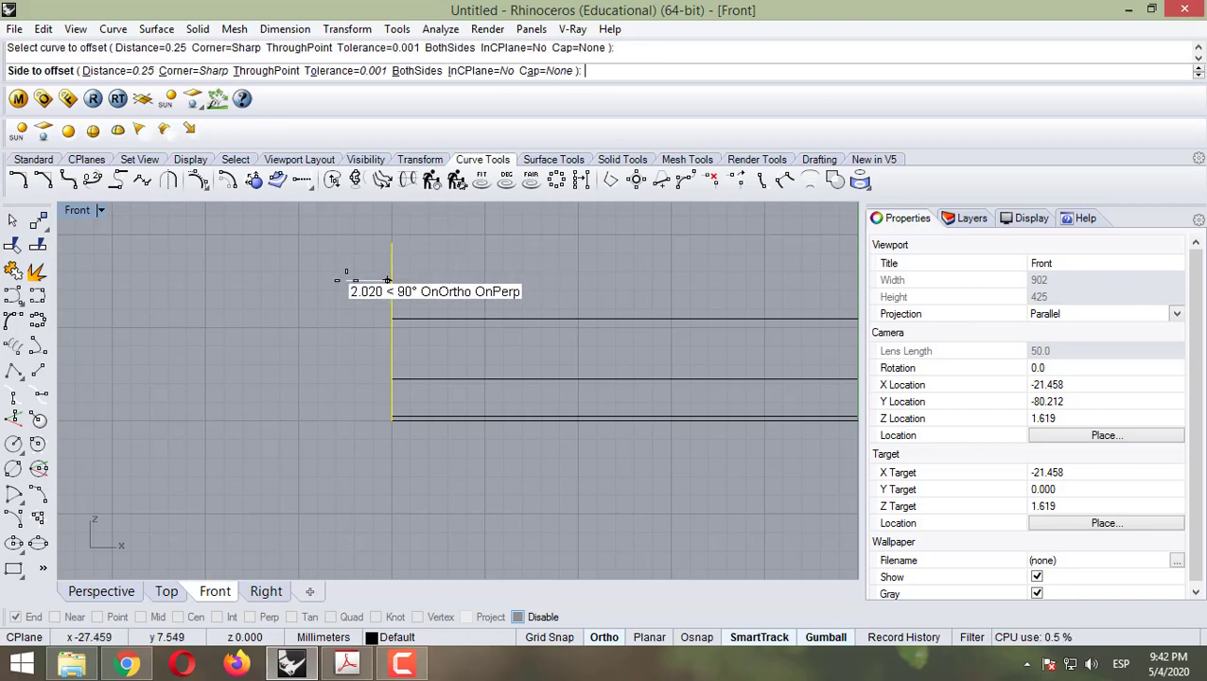
left_click(342, 274)
Step: Inspect the lower corner's horizontal and vertical guide lines and compare them with the side profile in the Acrobat PDF
scroll(381, 381, "up", 3)
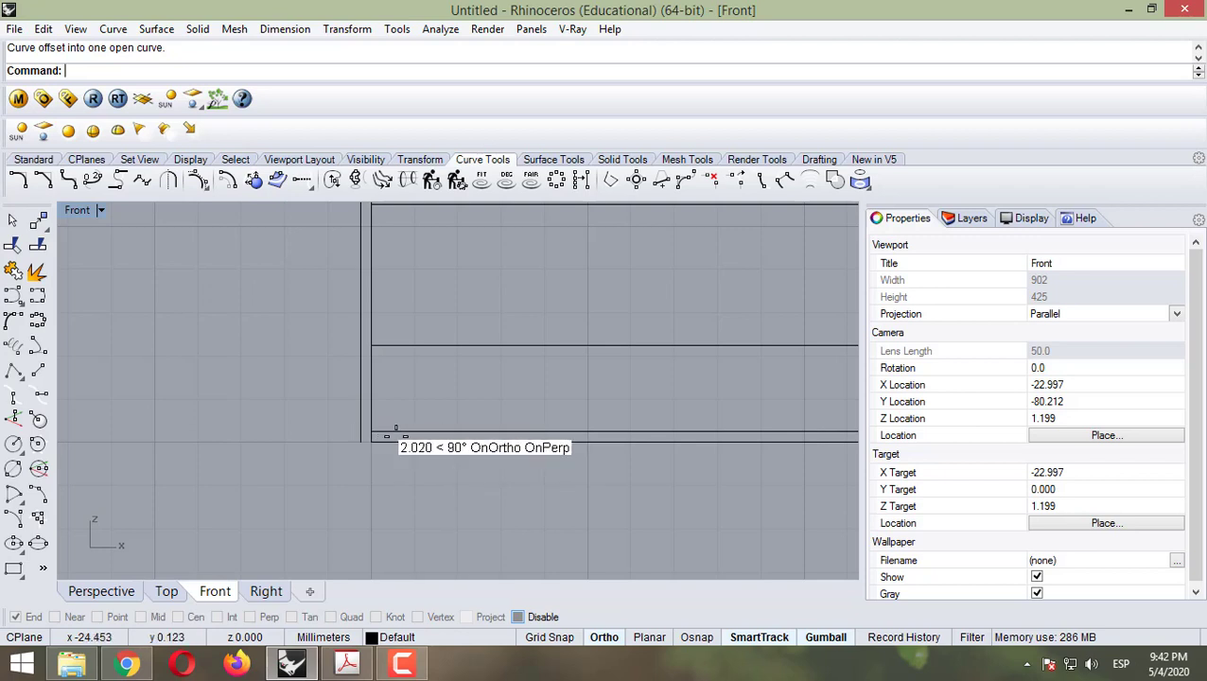
scroll(372, 430, "up", 4)
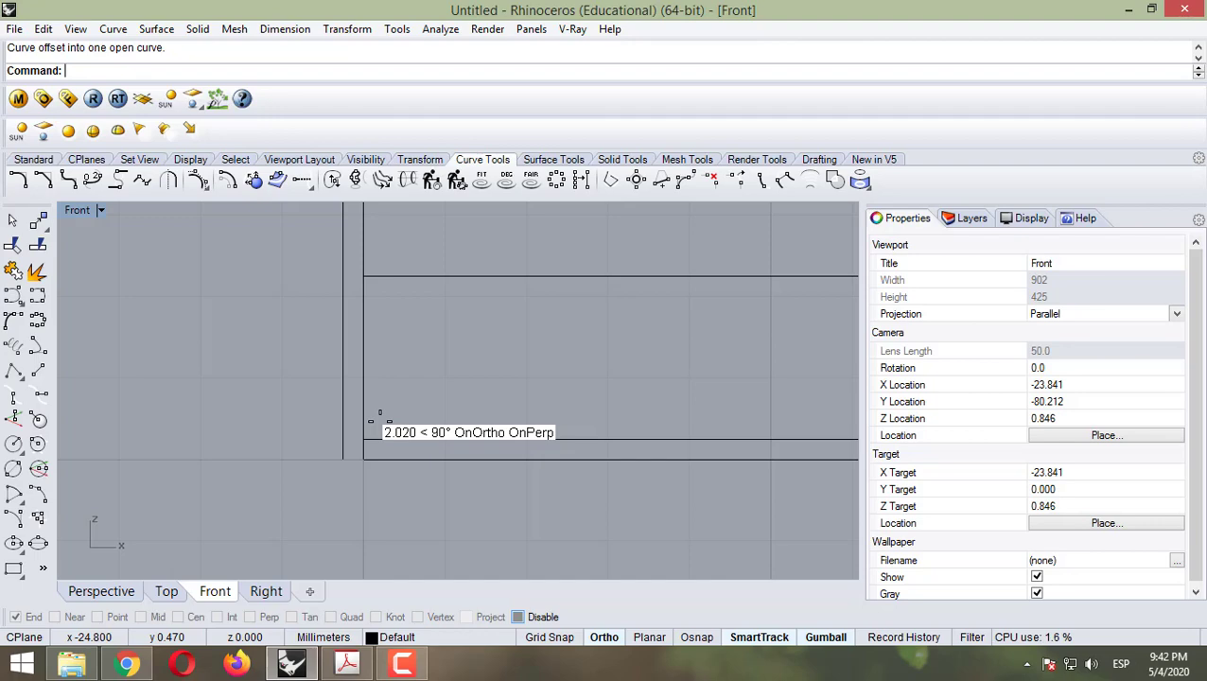
left_click(374, 439)
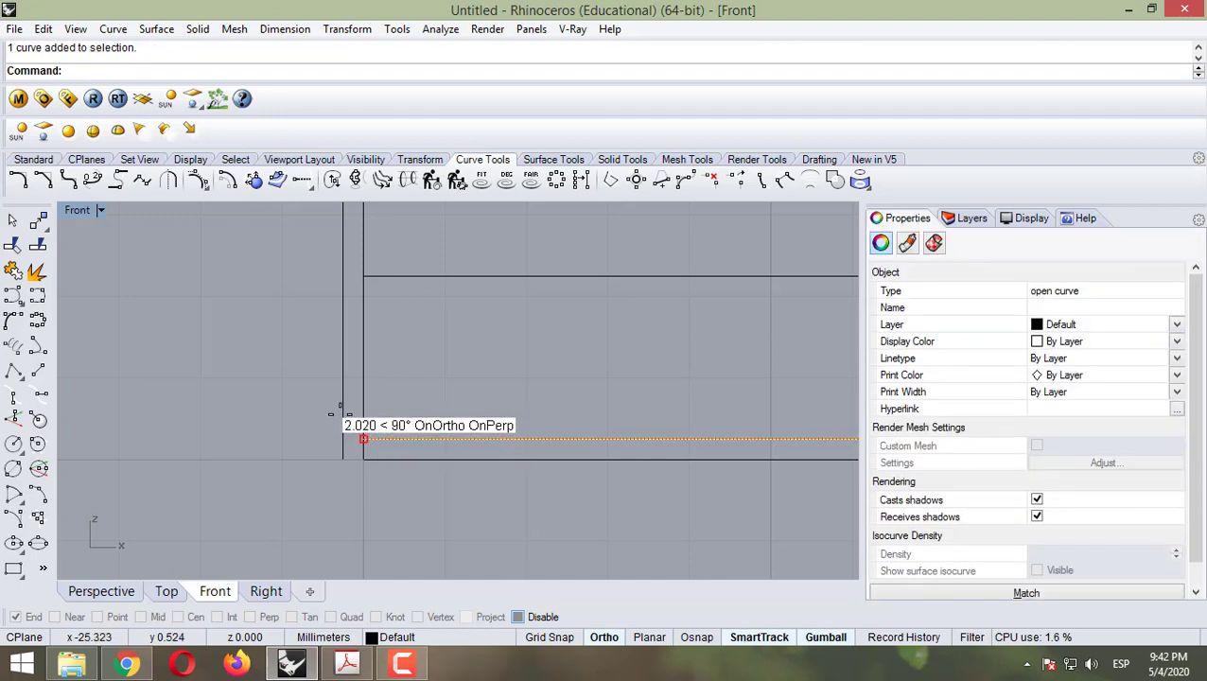
left_click(343, 421)
key("Escape")
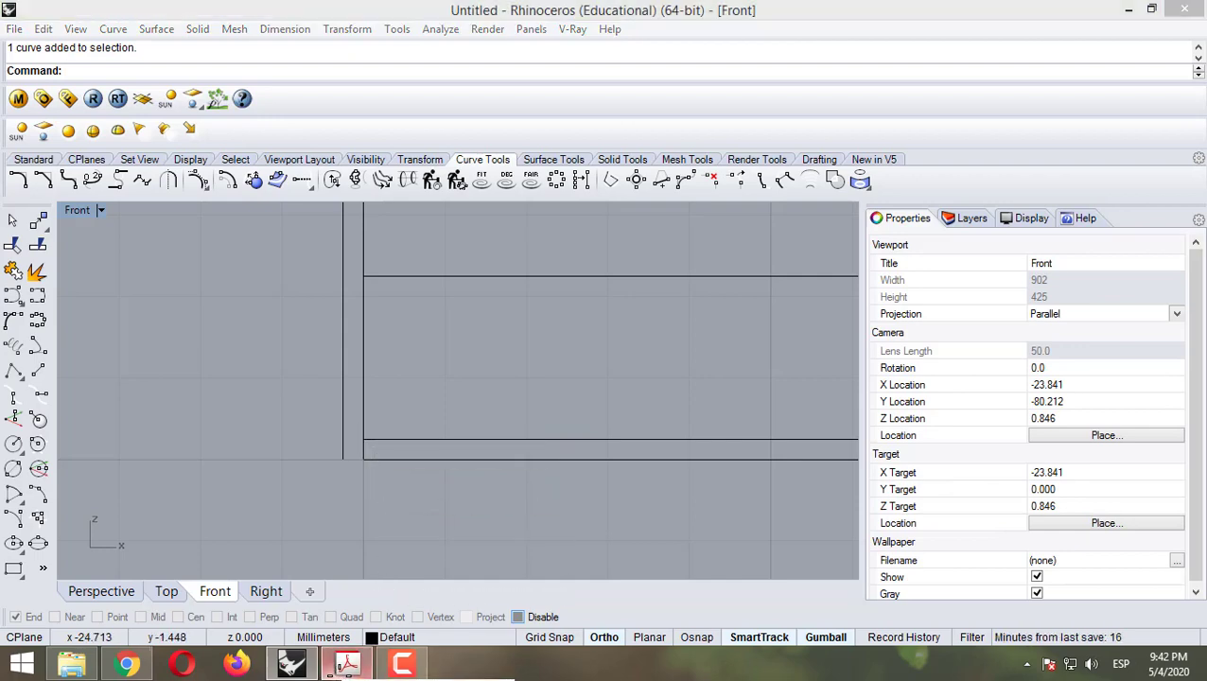
left_click(346, 663)
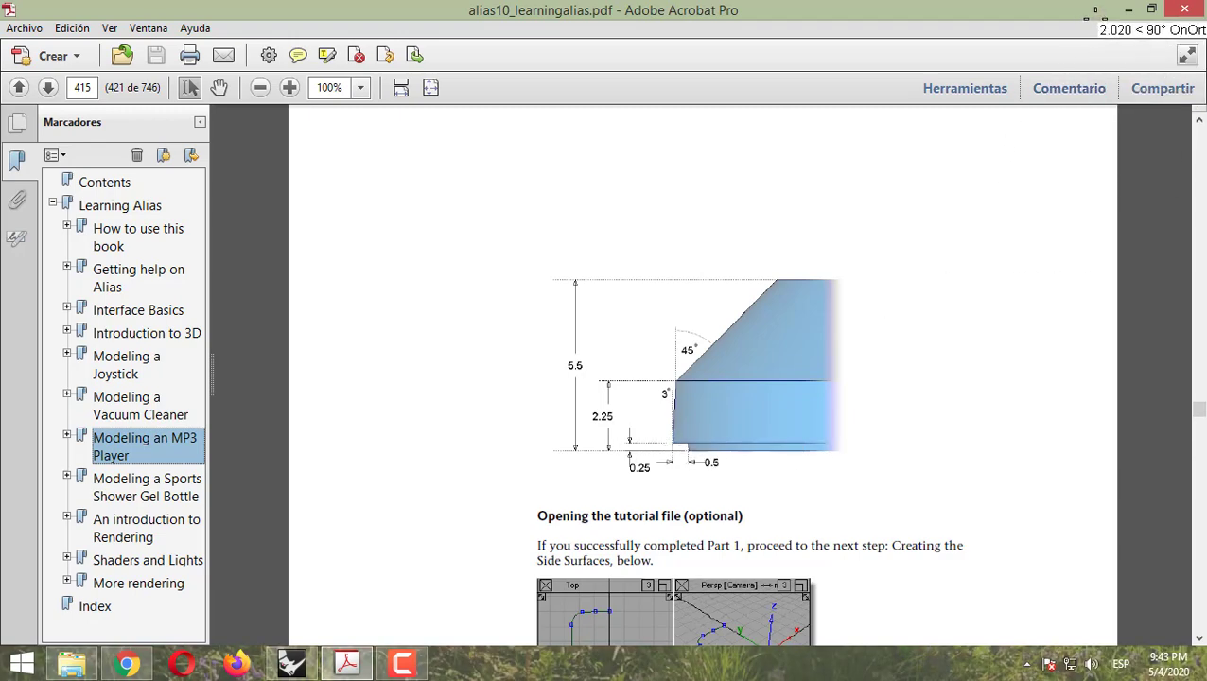
left_click(1118, 9)
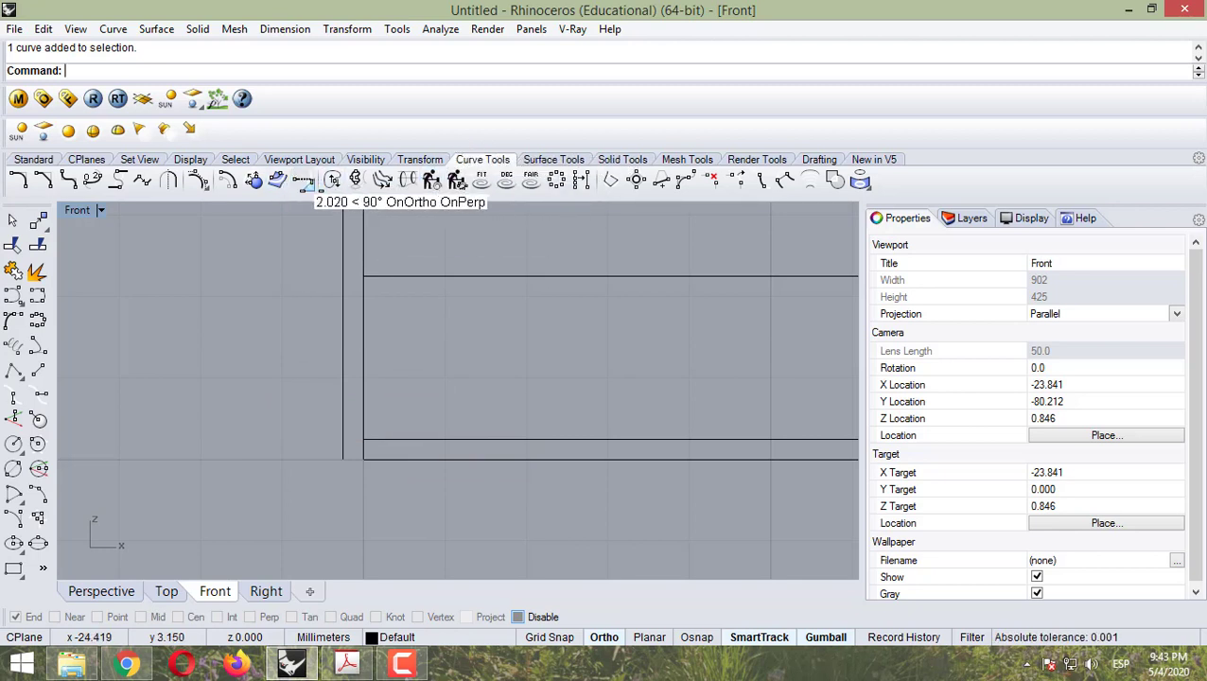
Step: Try connecting the 0.25 mm horizontal guide line with the lower end of the outer vertical line, and undo it
left_click(303, 185)
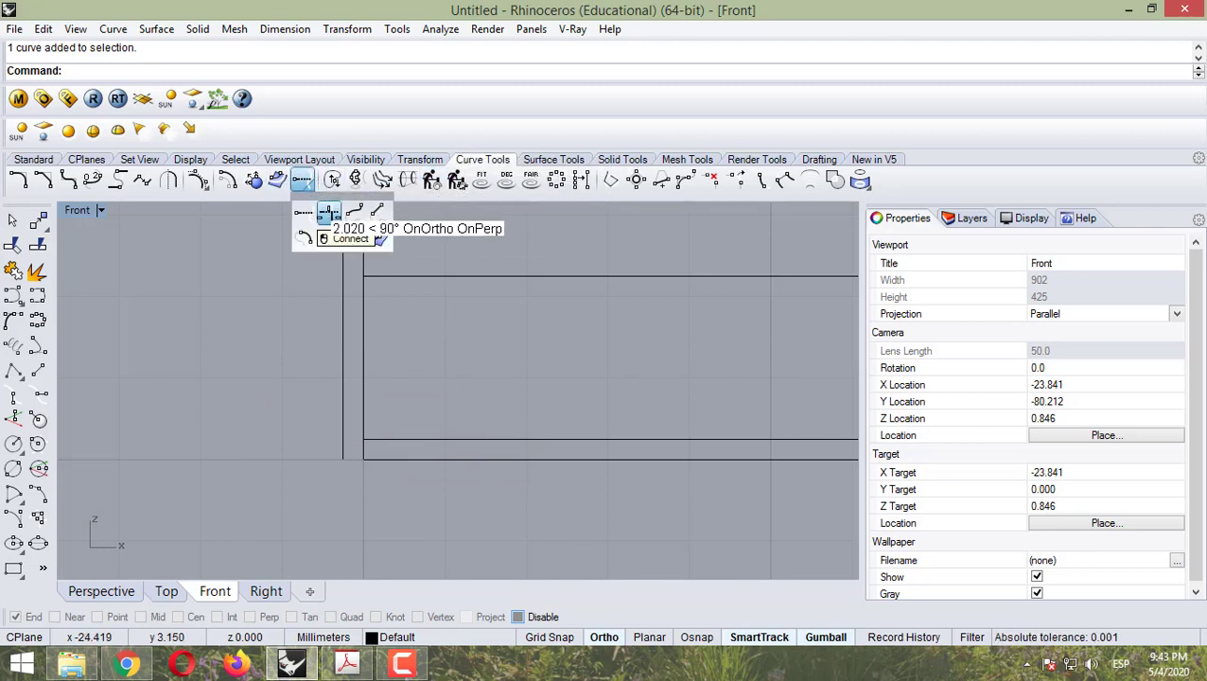
left_click(328, 214)
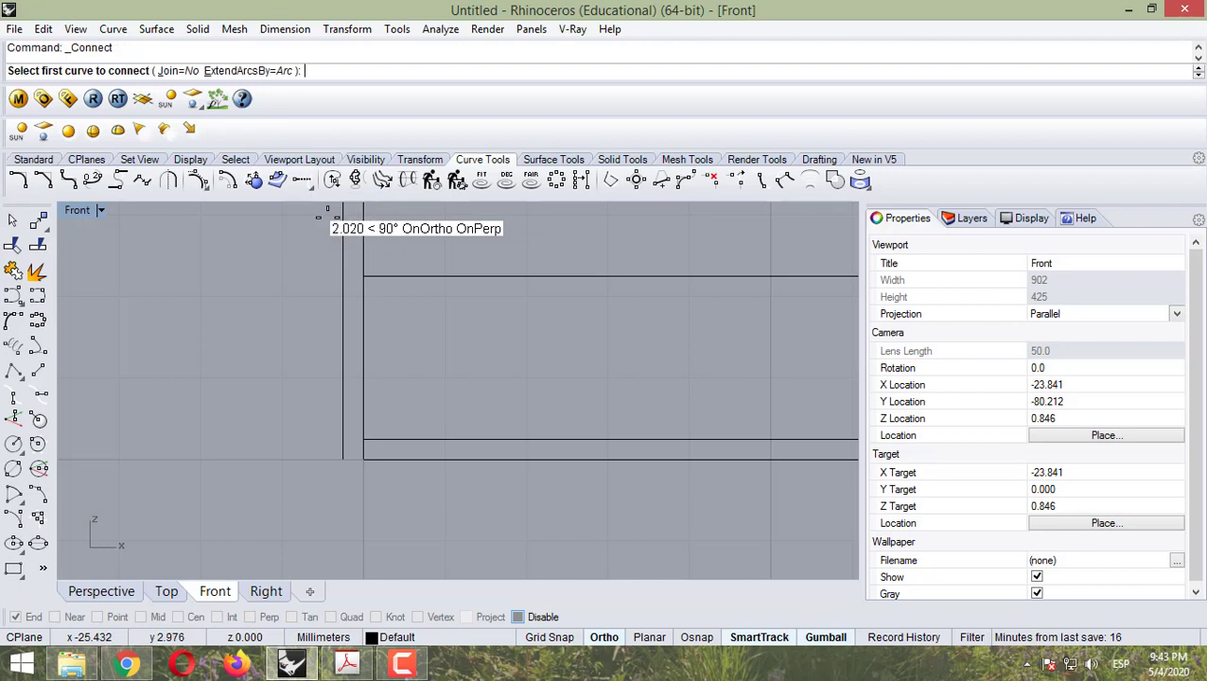
left_click(391, 437)
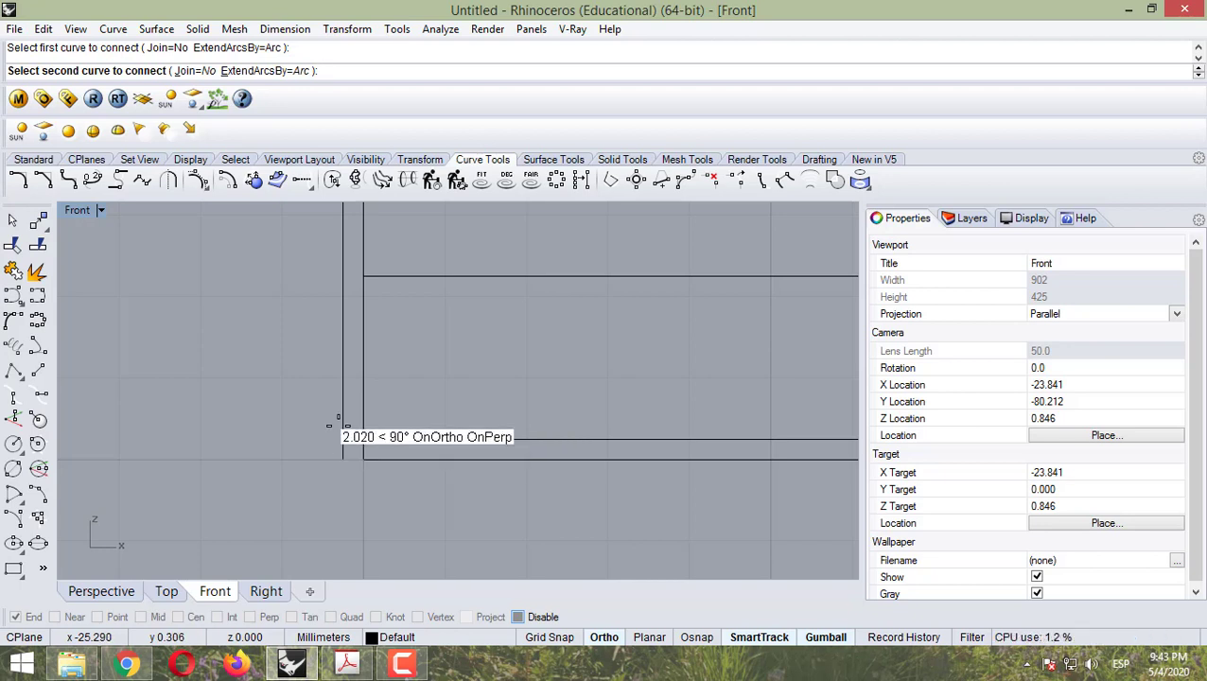
left_click(342, 445)
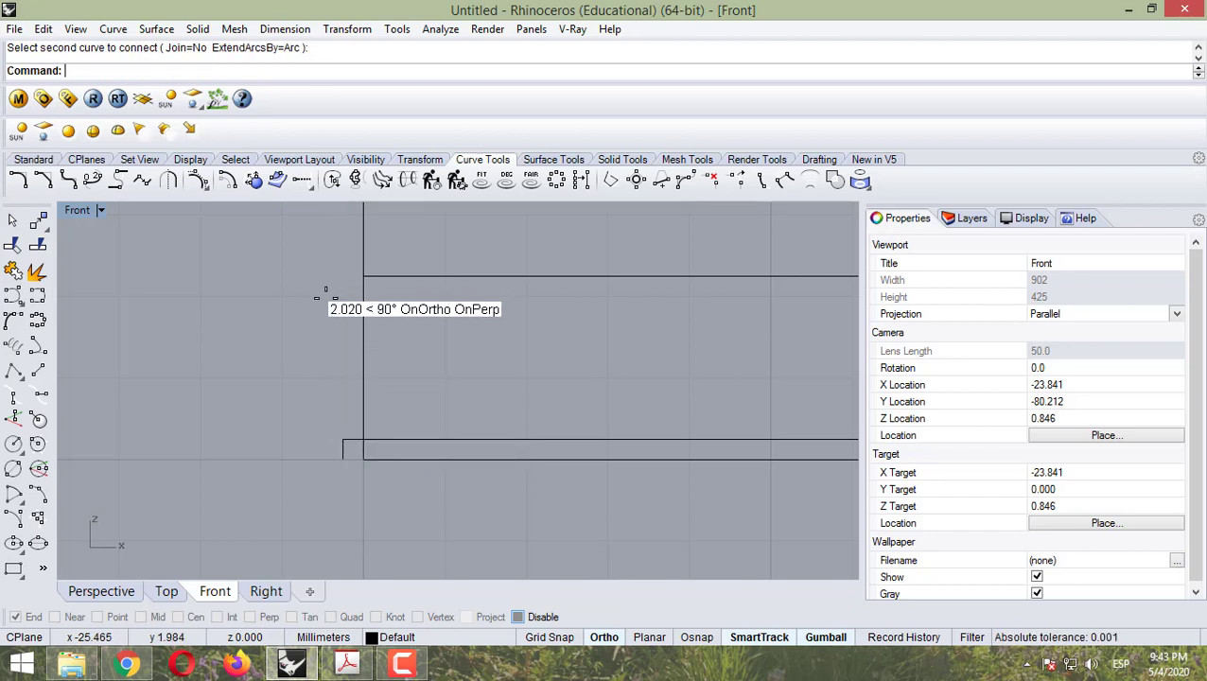
type("U")
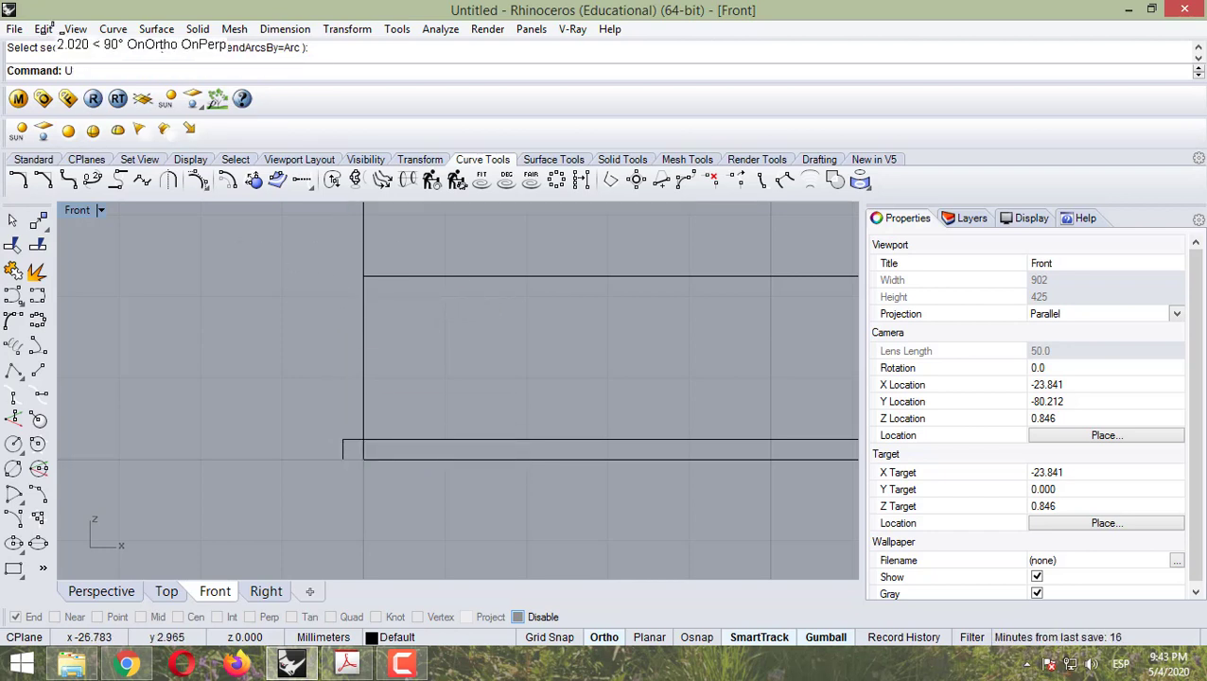
key("Return")
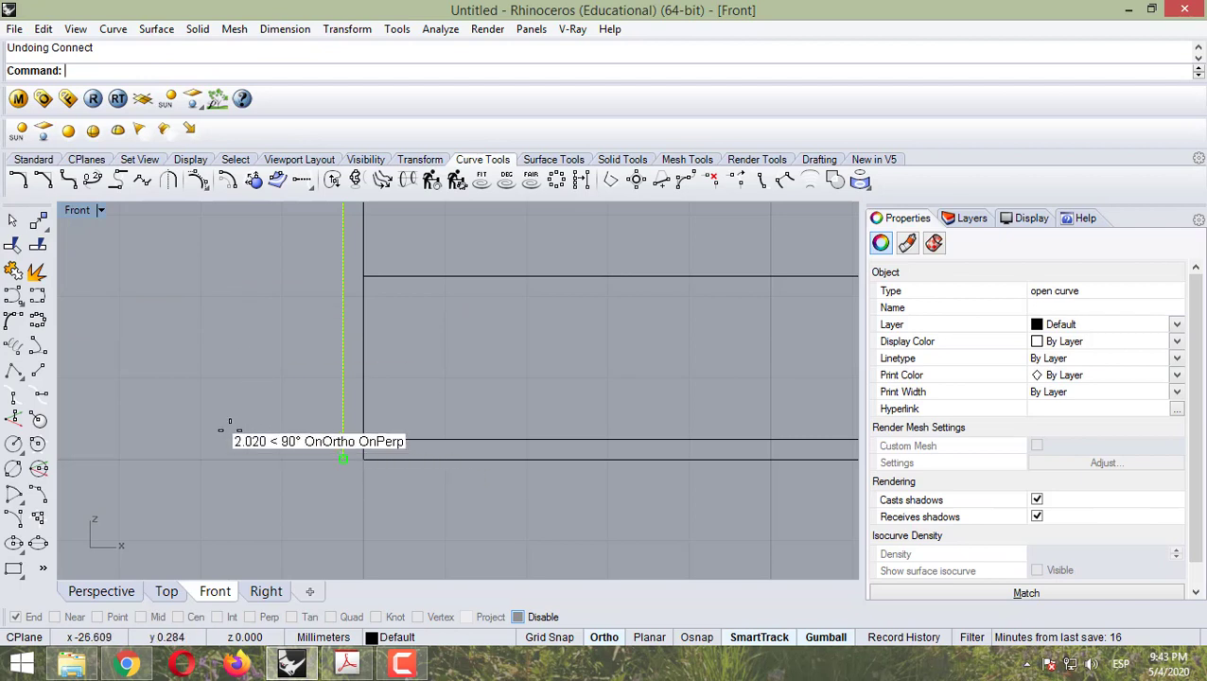
key("Escape")
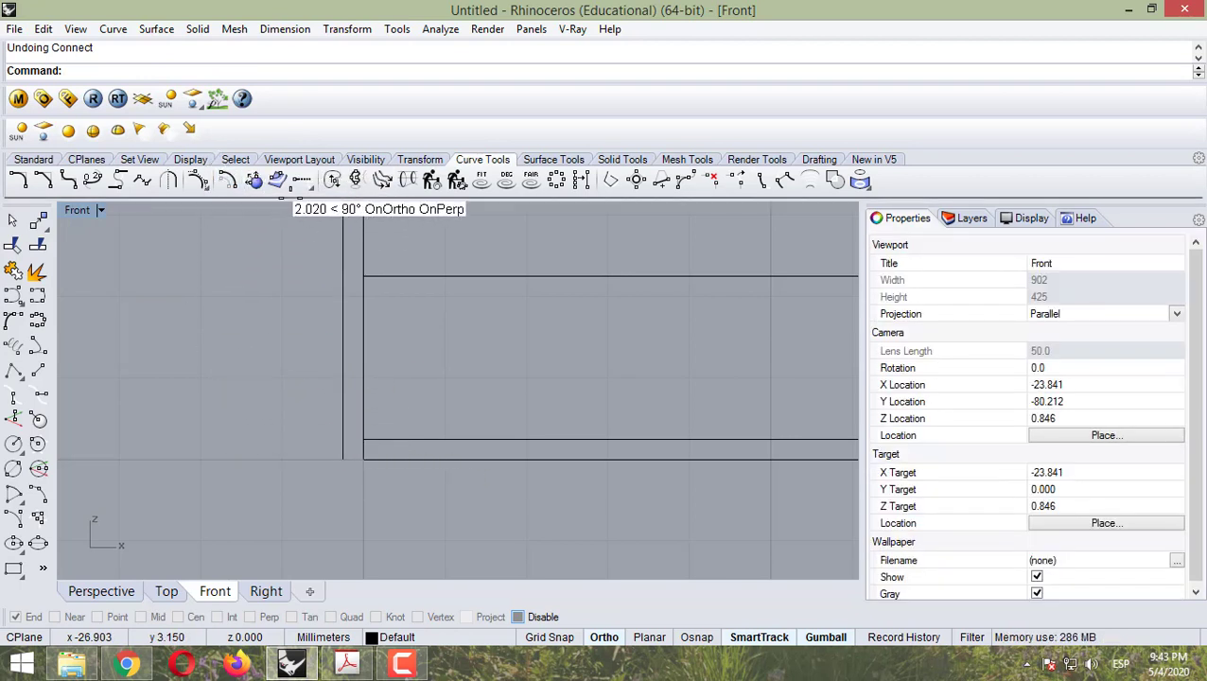
Step: Connect the 0.25 mm horizontal guide line with the outer vertical line, keeping the vertical line's upper portion
left_click(309, 187)
left_click(328, 210)
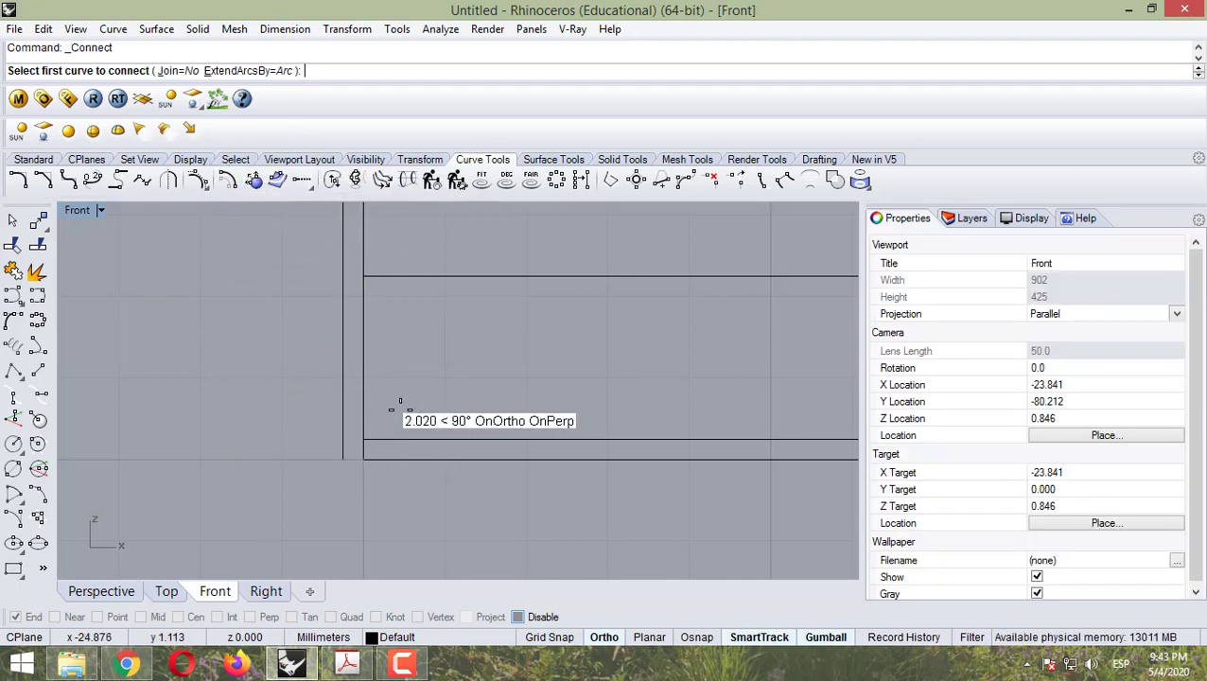
left_click(364, 428)
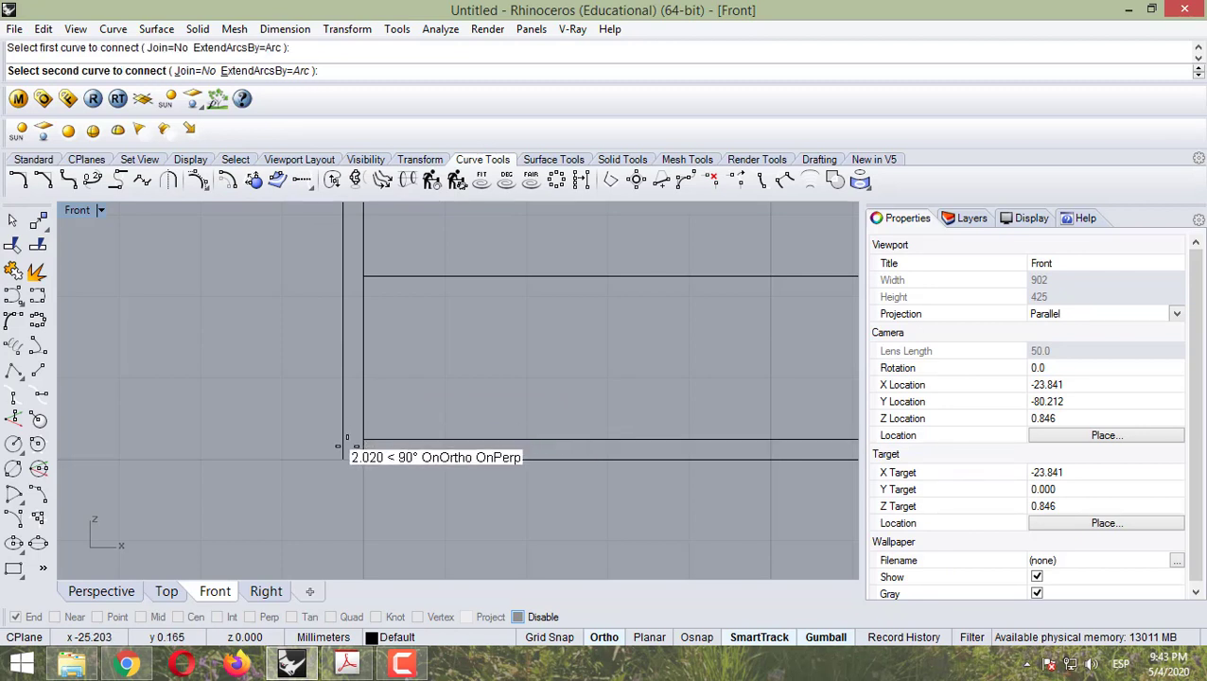
left_click(345, 394)
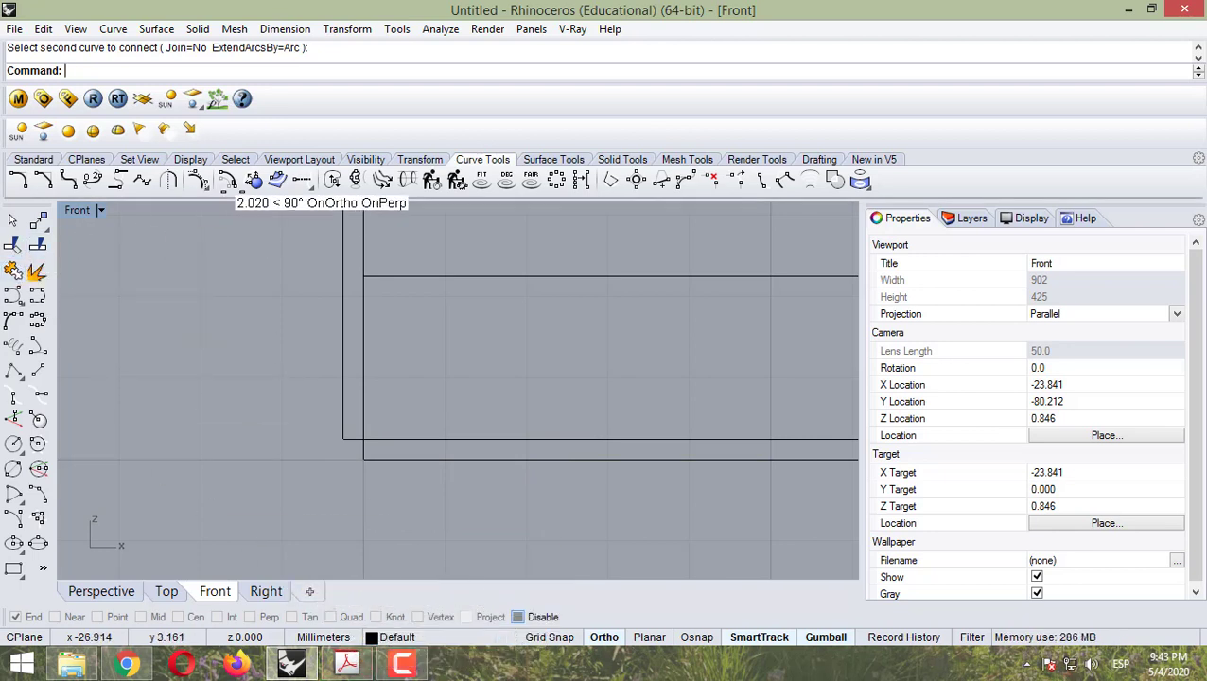
Step: Connect the 0.25 mm horizontal guide line with the inner vertical line to close the small step at the lower corner
left_click(303, 182)
left_click(328, 210)
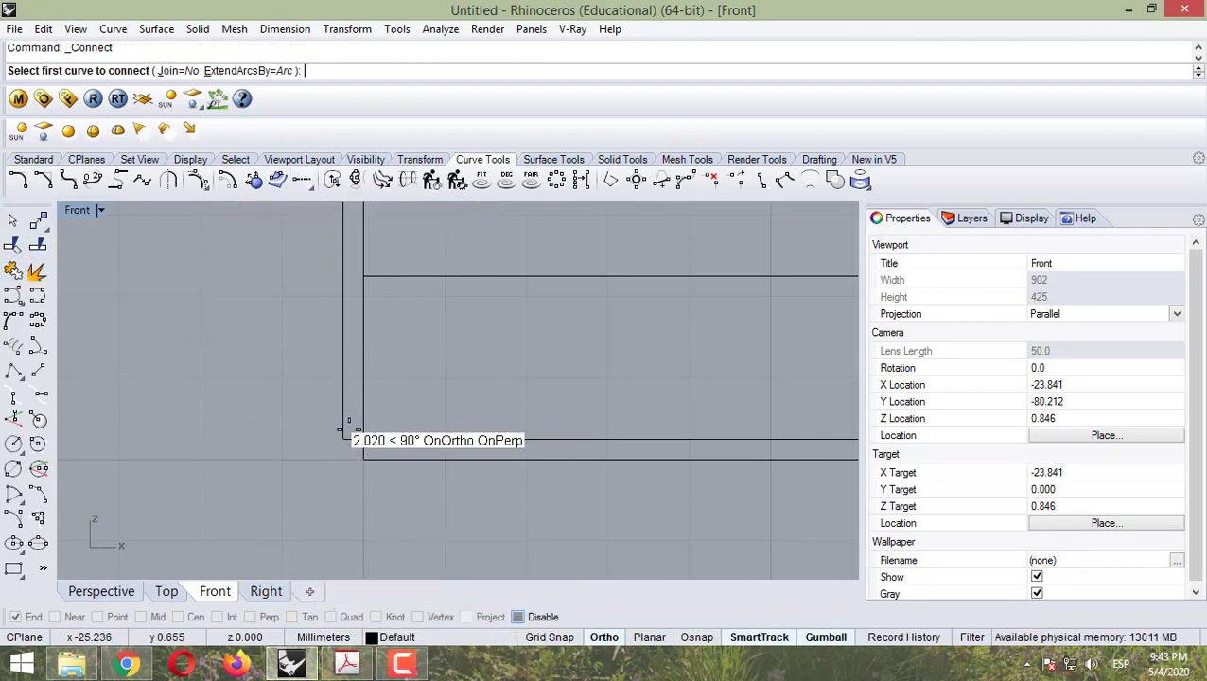
left_click(344, 438)
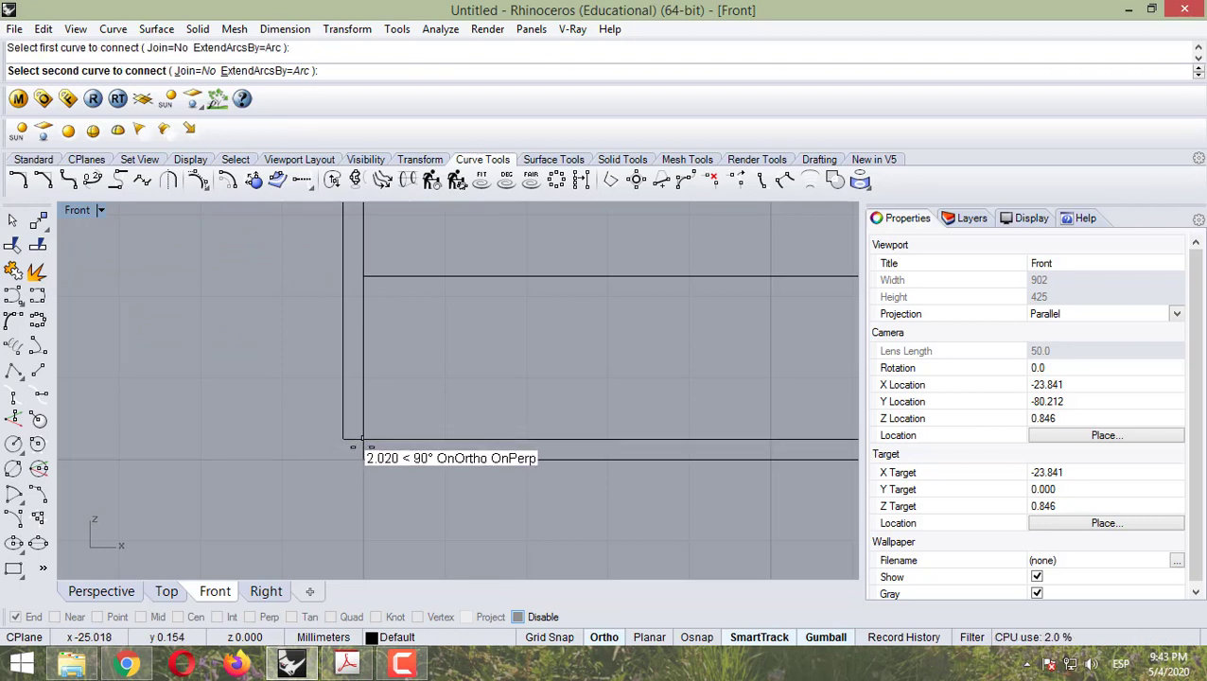
left_click(348, 441)
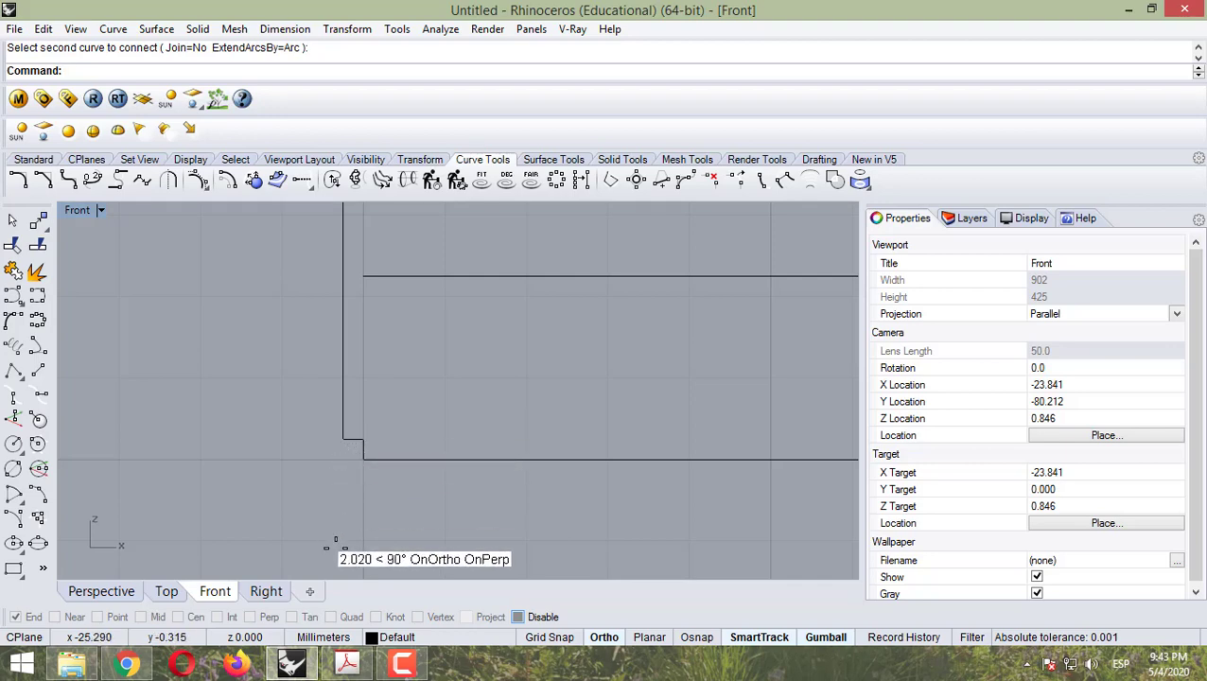
Step: Check the side angle in the Acrobat PDF and try rotating the outer vertical line 3° about its lower end in Rhinoceros
left_click(346, 663)
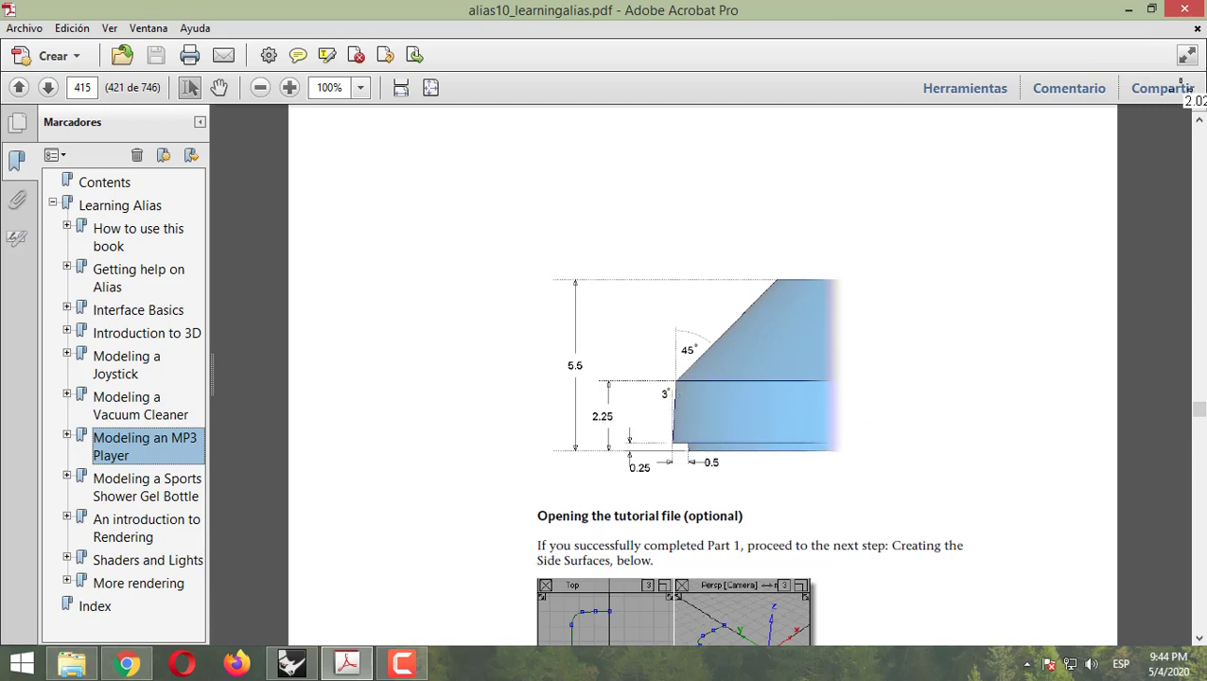
left_click(1126, 10)
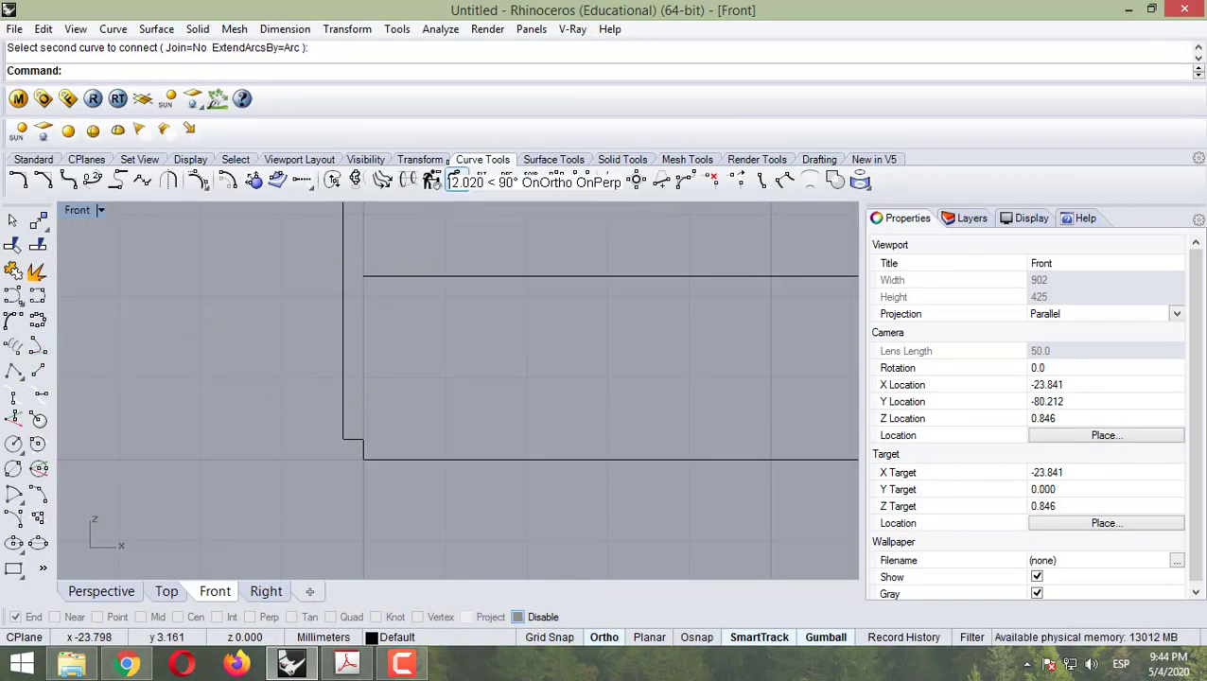
left_click(416, 158)
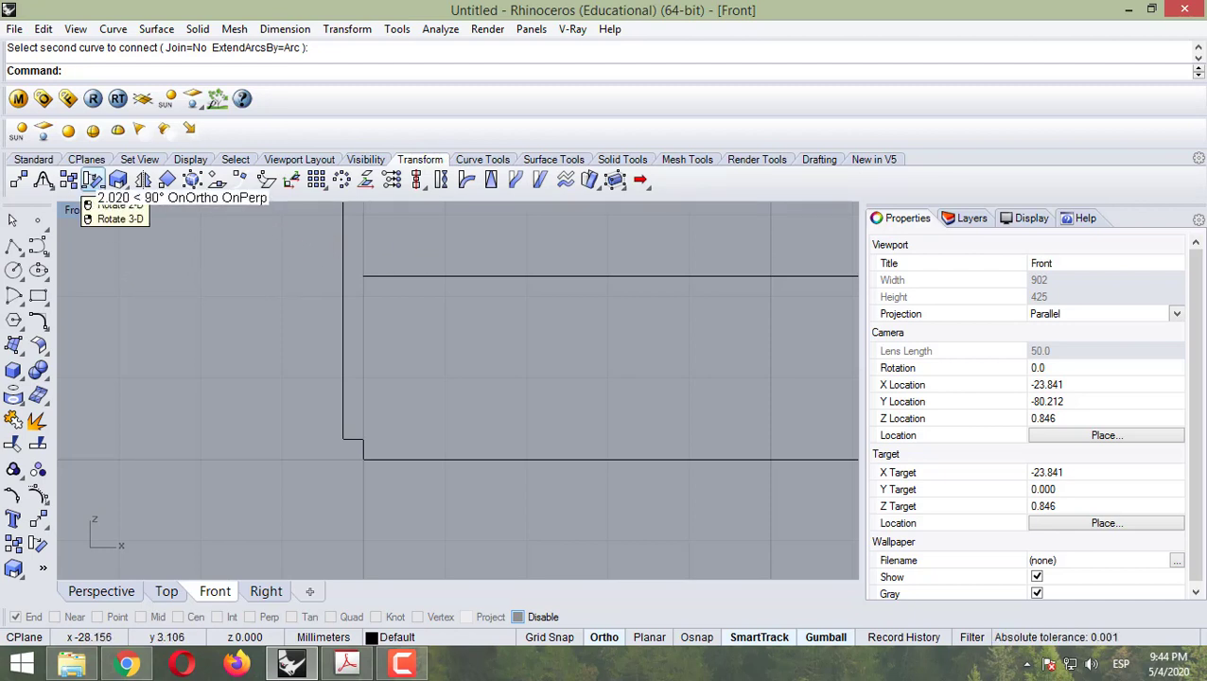
left_click(92, 180)
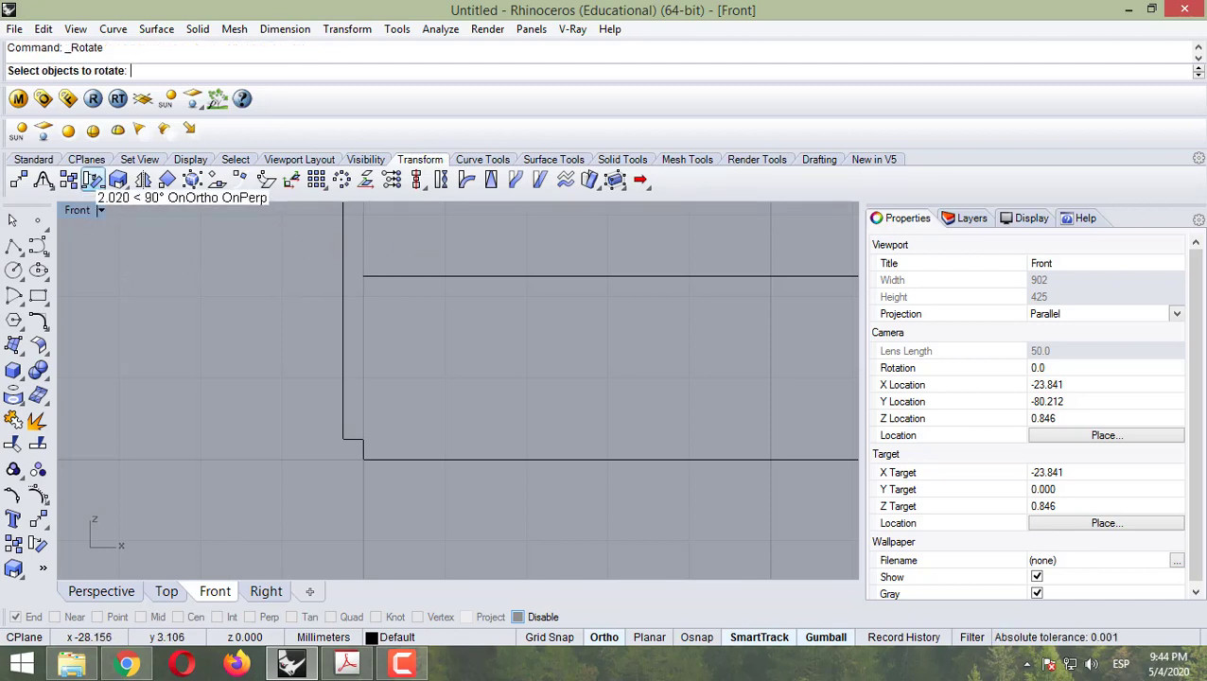
left_click(341, 348)
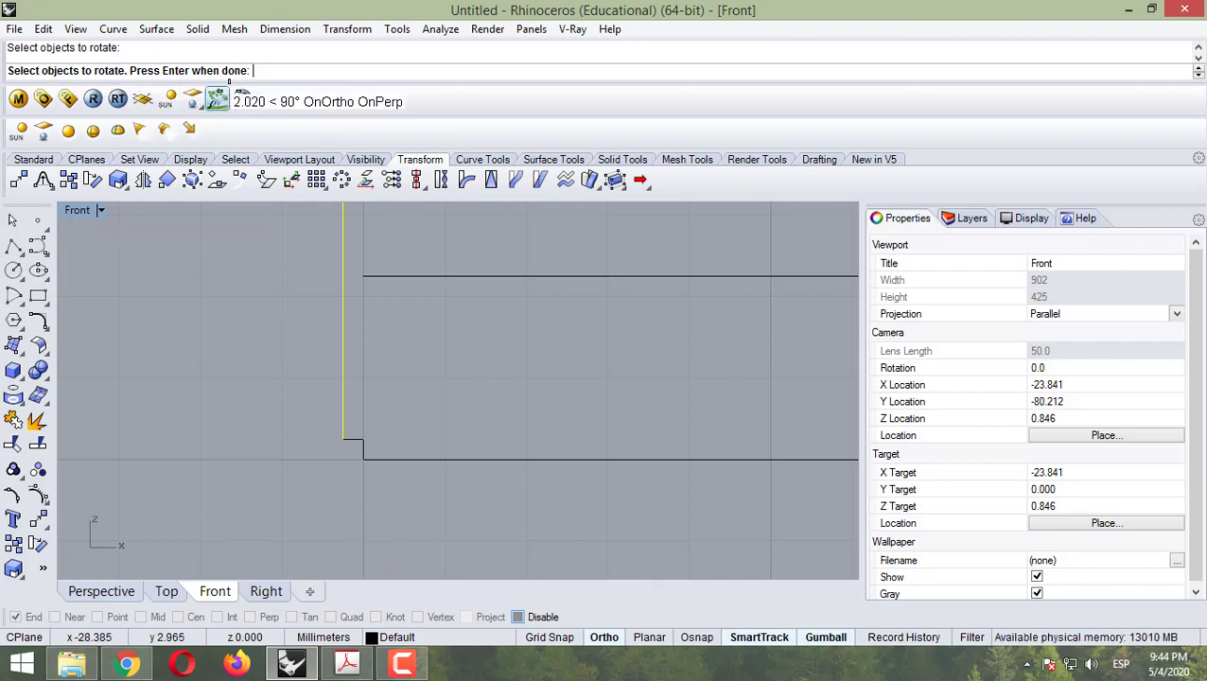
key("Return")
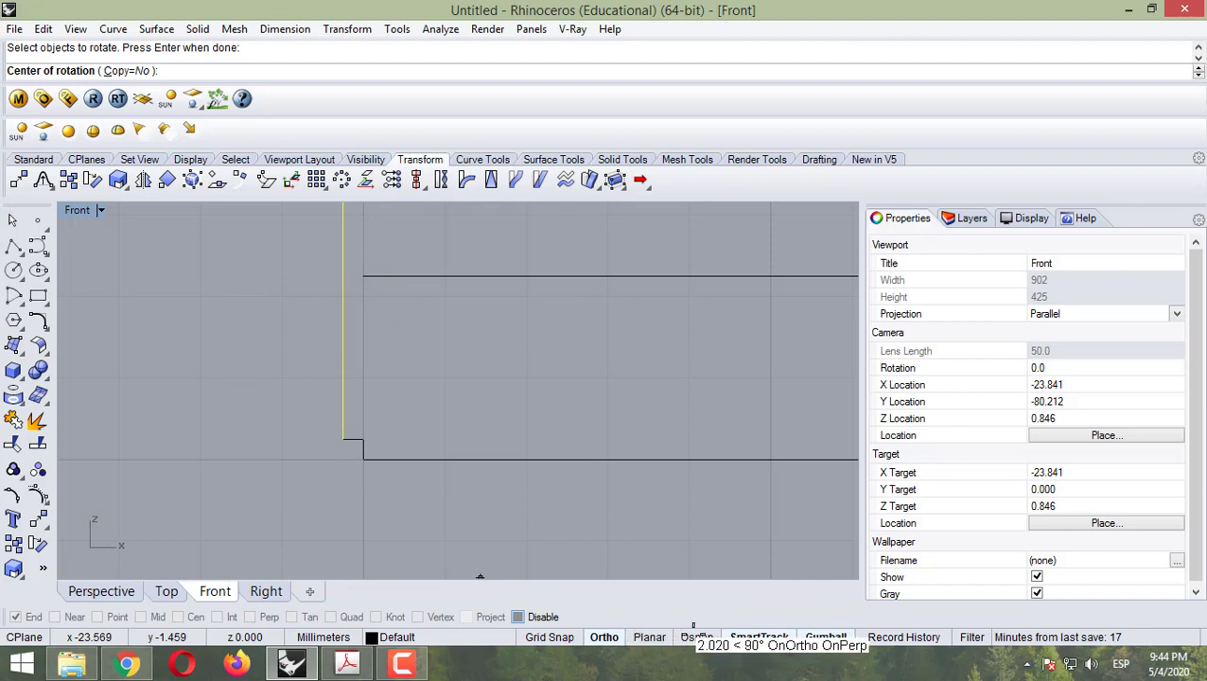
left_click(341, 439)
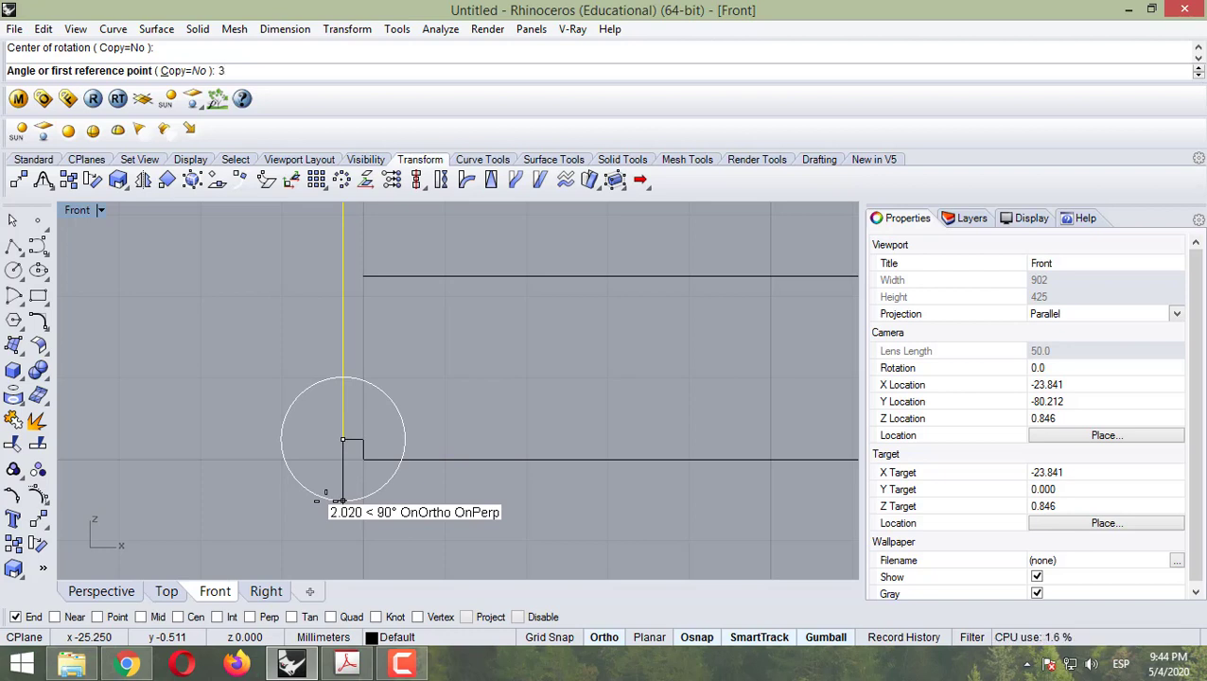
key("Return")
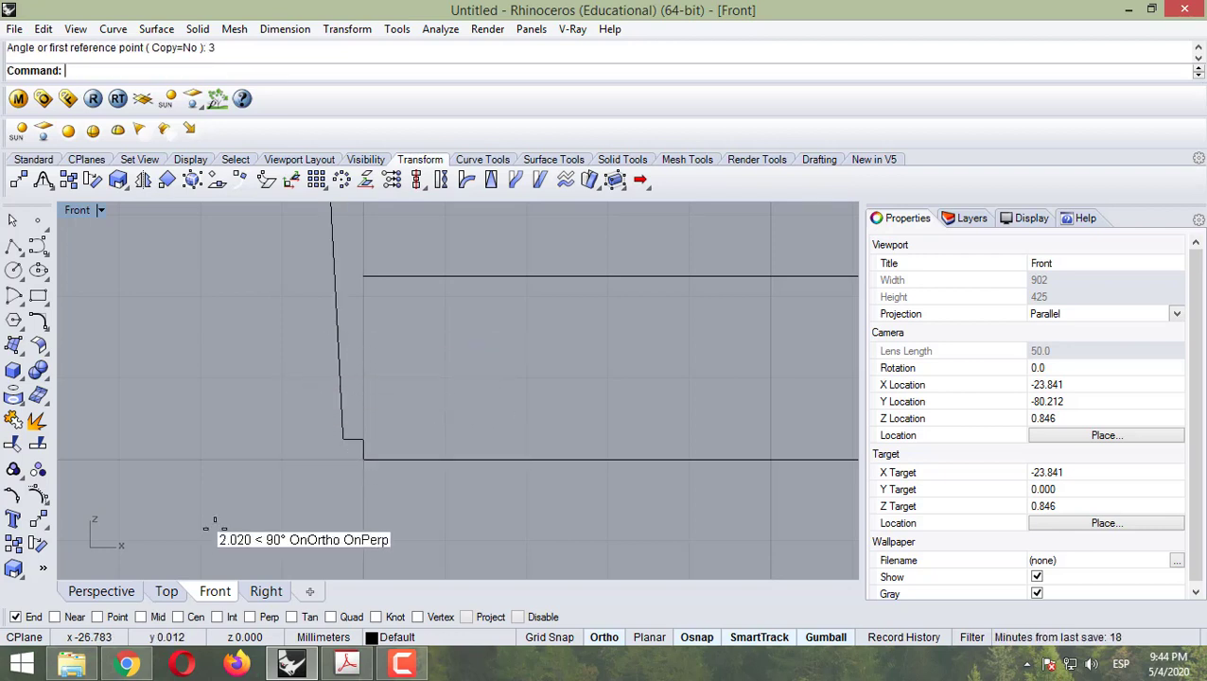
Step: Search Google in a new Chrome tab for "transportador" and examine an enlarged protractor image to see how angles run
mouse_move(127, 662)
left_click(248, 572)
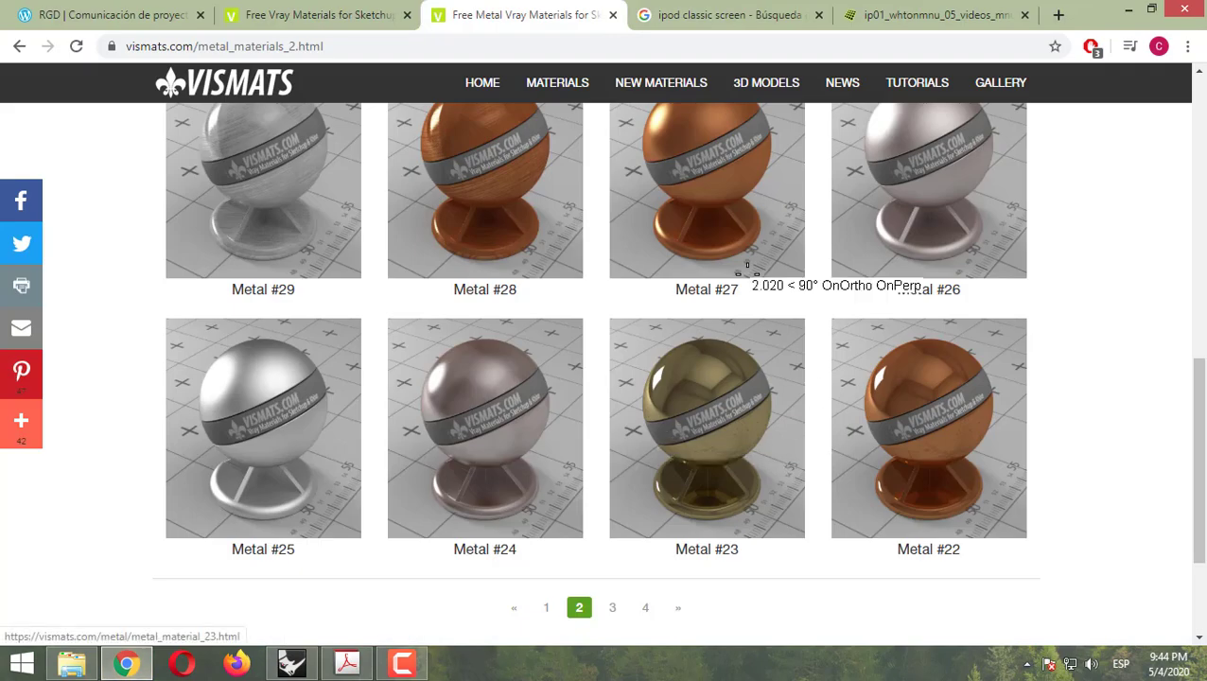
left_click(1058, 14)
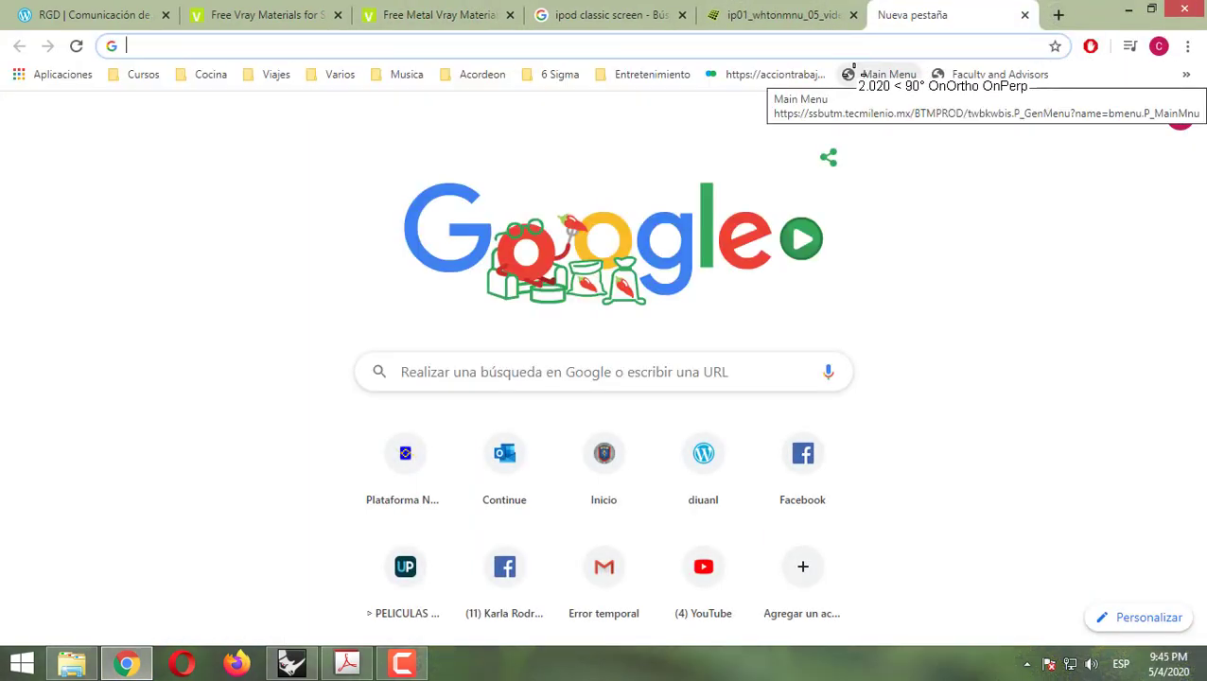
type("trans")
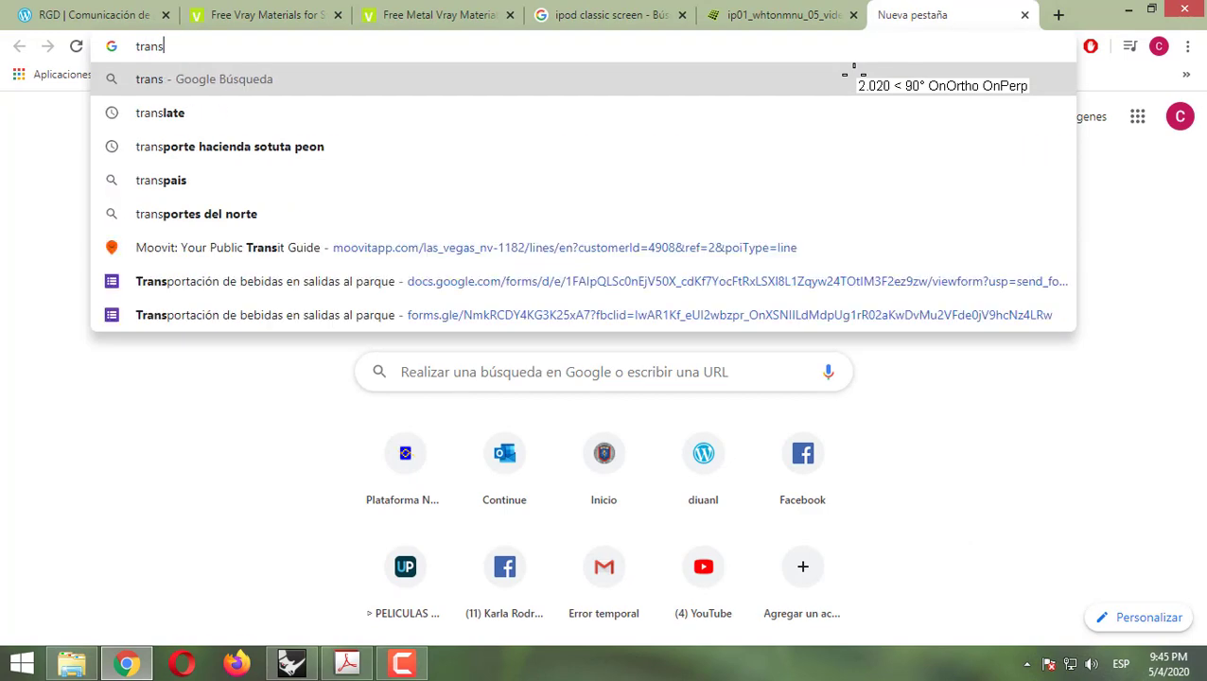
type("portador")
key("Return")
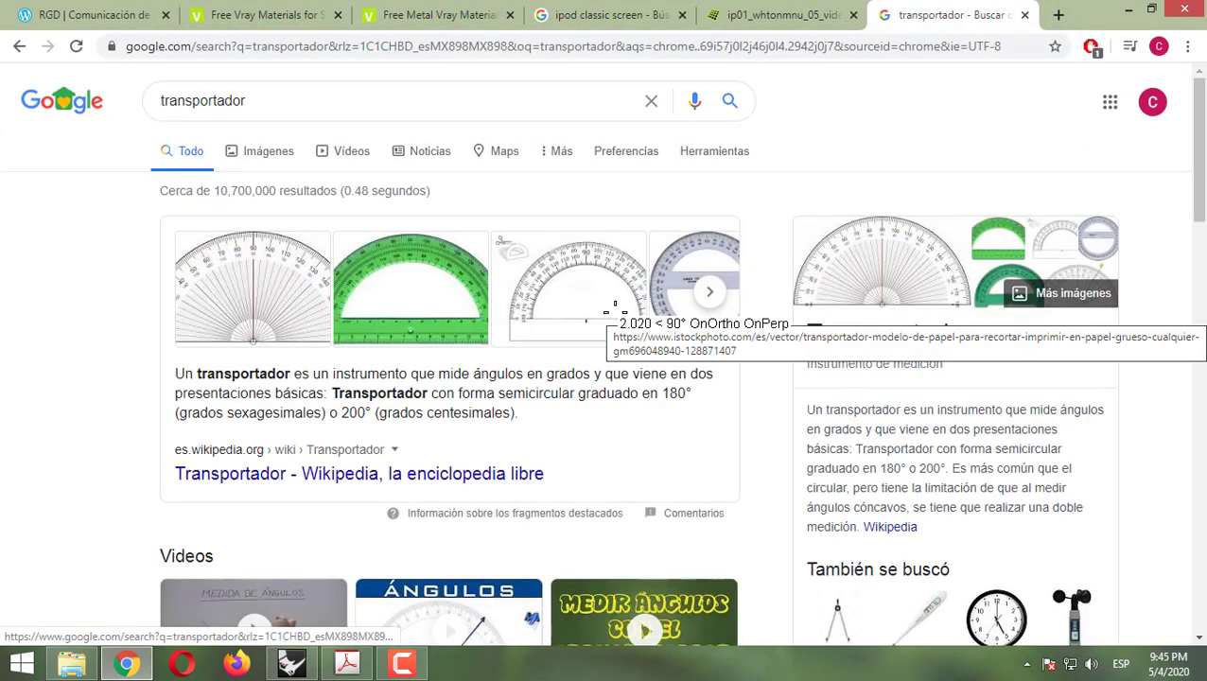
left_click(615, 310)
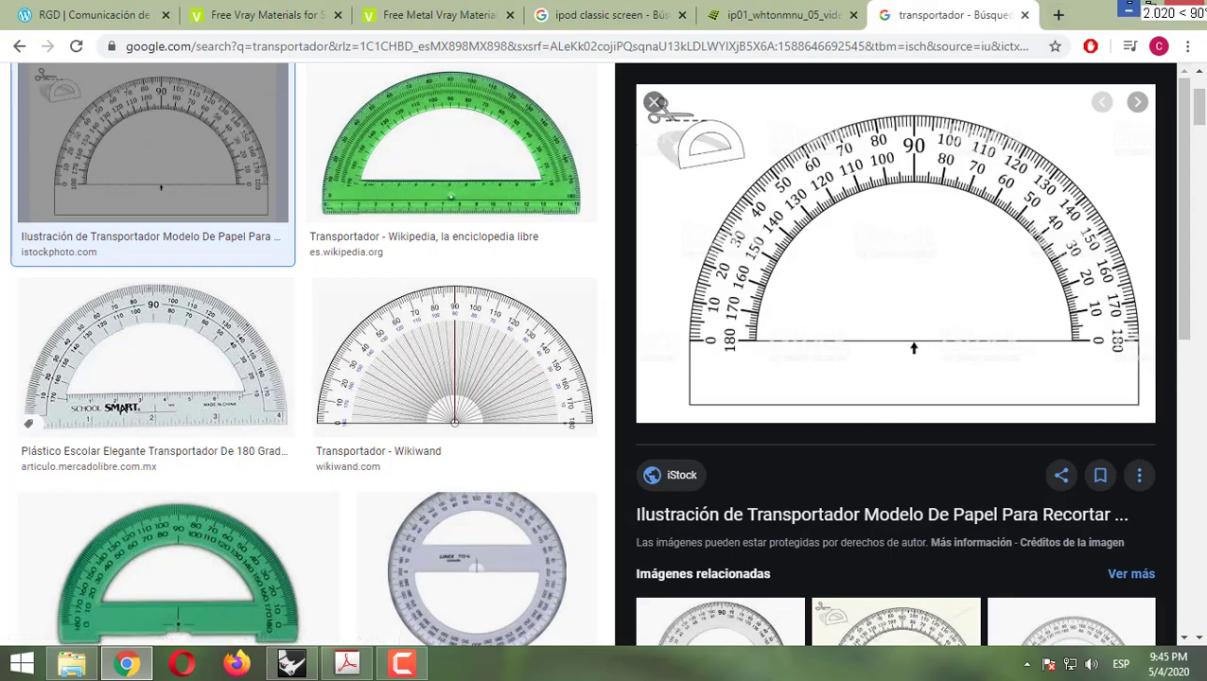
left_click(1128, 9)
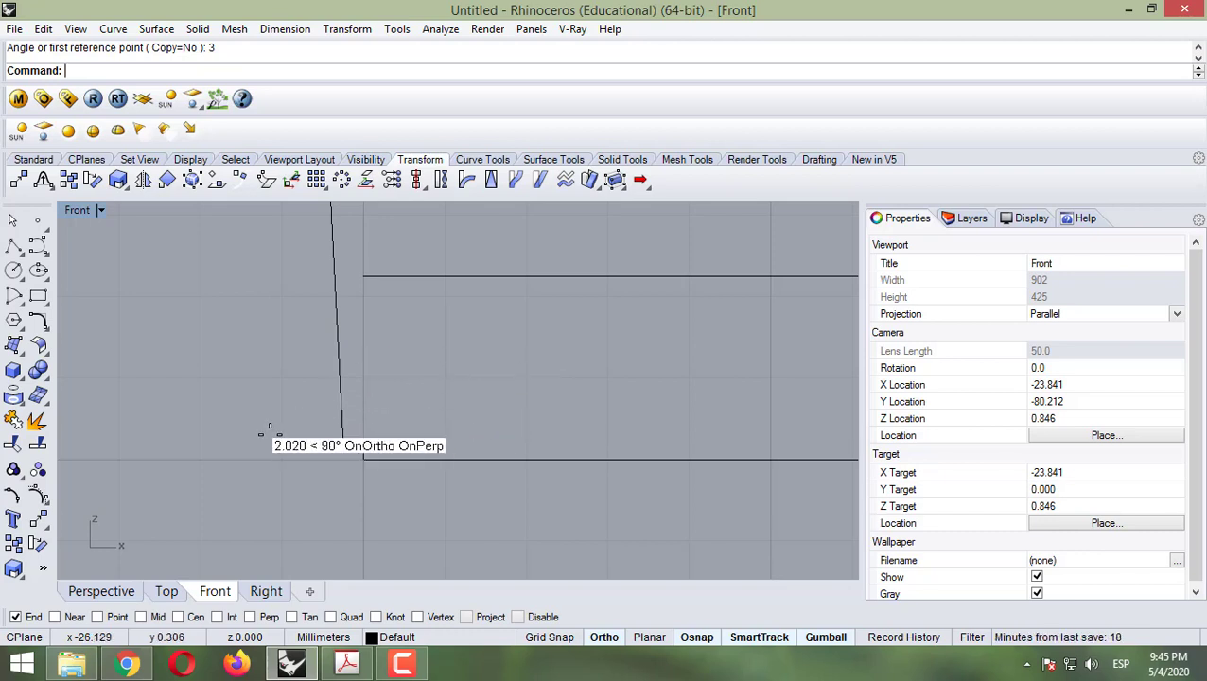
Step: Undo the last rotation in Rhinoceros and rotate the outer vertical line by -3° about its lower end
key("Return")
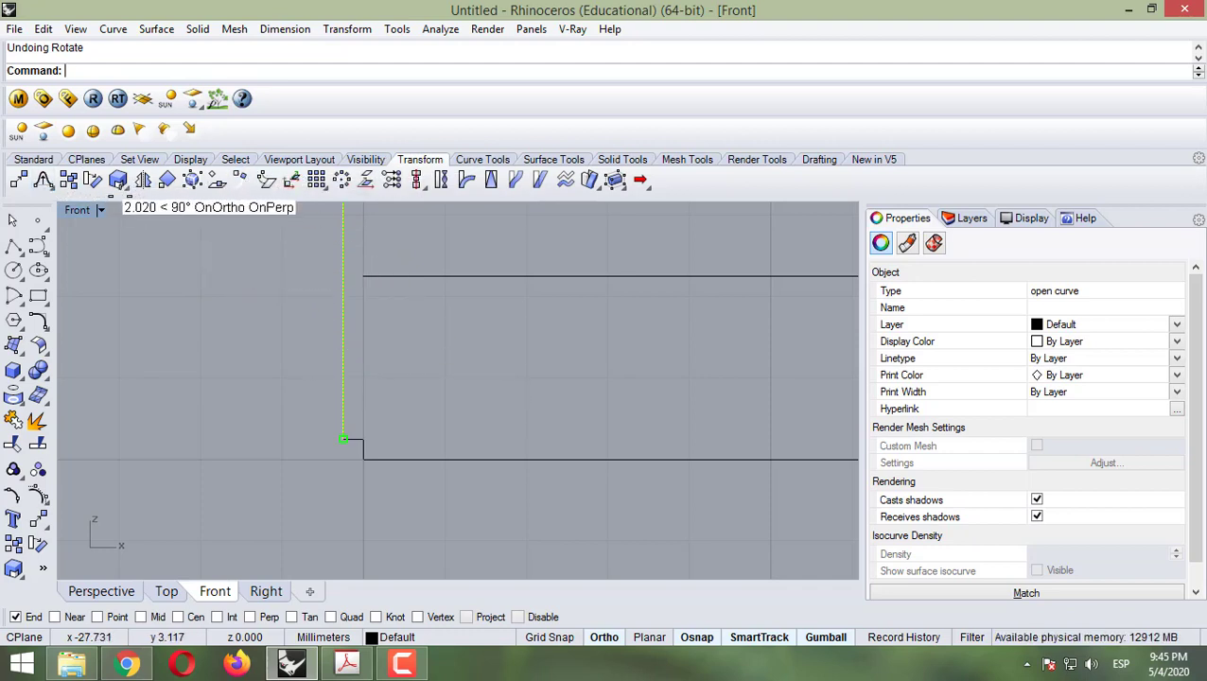
left_click(92, 179)
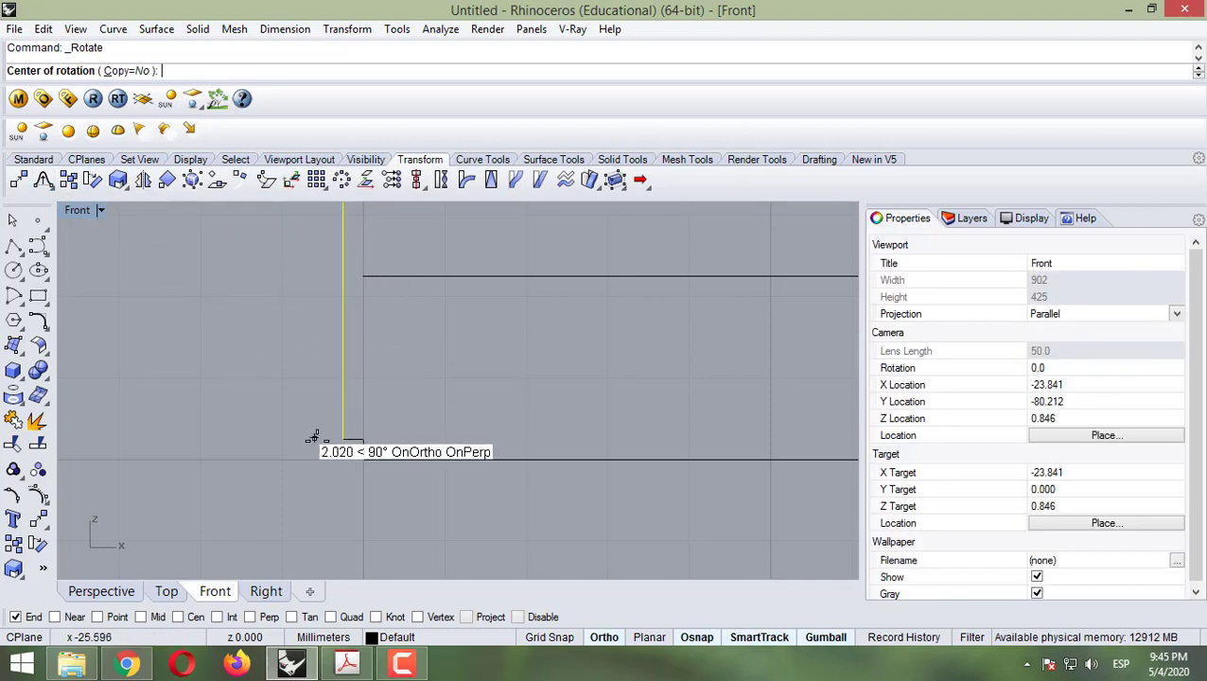
left_click(342, 439)
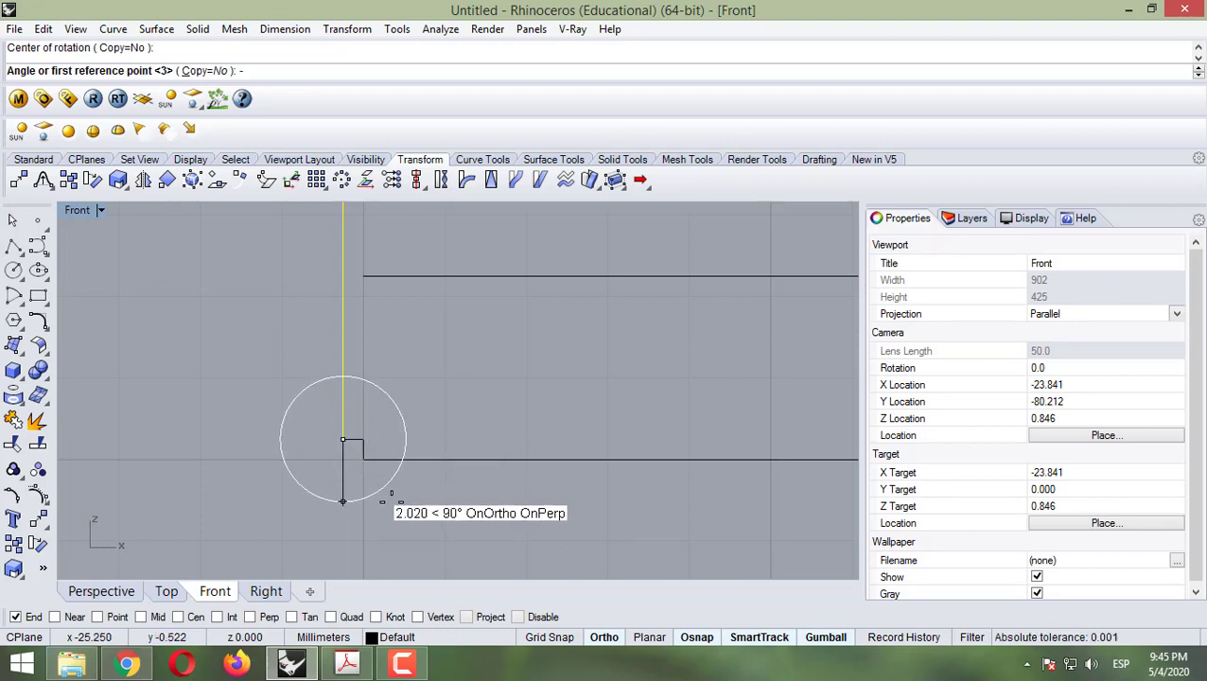
key("Return")
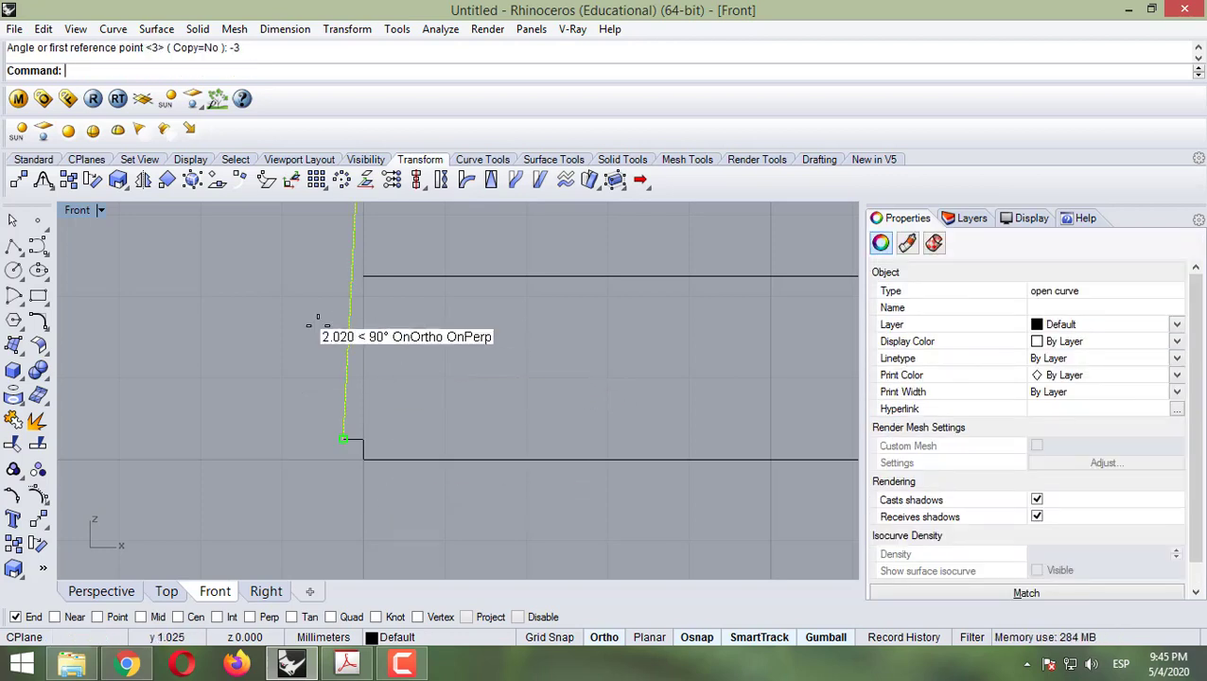
key("Escape")
Step: Connect the 2.25 mm horizontal line with the slanted side line to form the side's upper corner
scroll(357, 322, "down", 5)
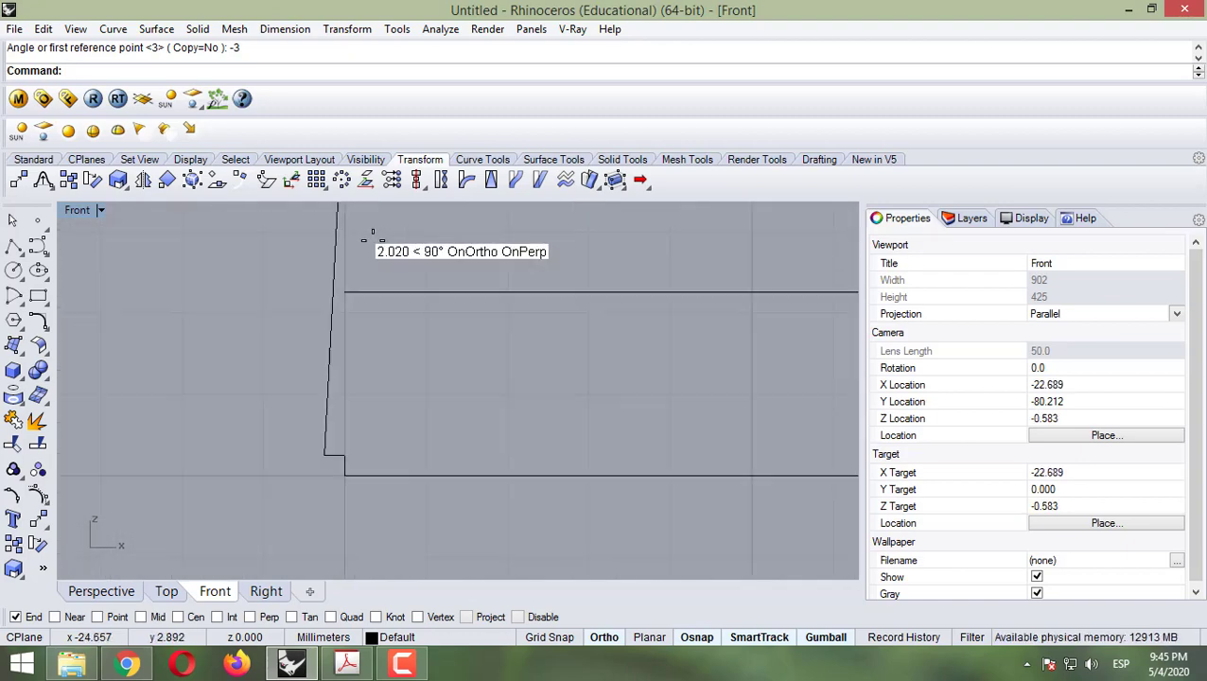
right_click_drag(374, 229, 324, 312)
left_click(327, 322)
key("Escape")
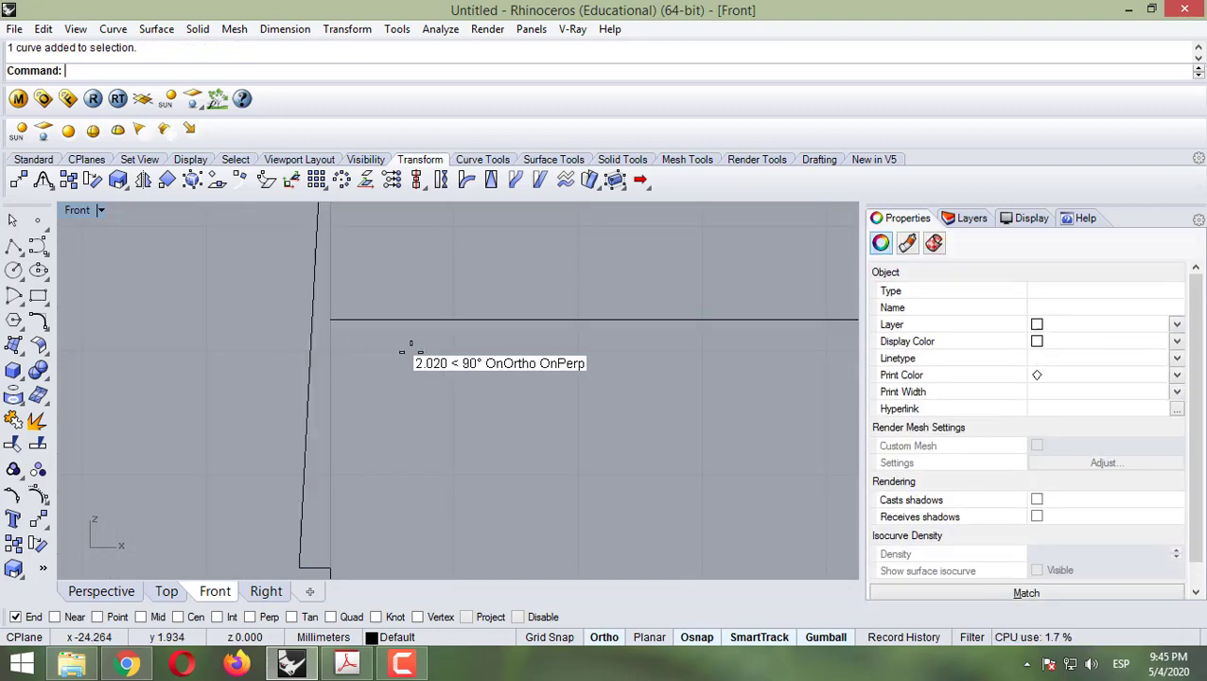
left_click(482, 159)
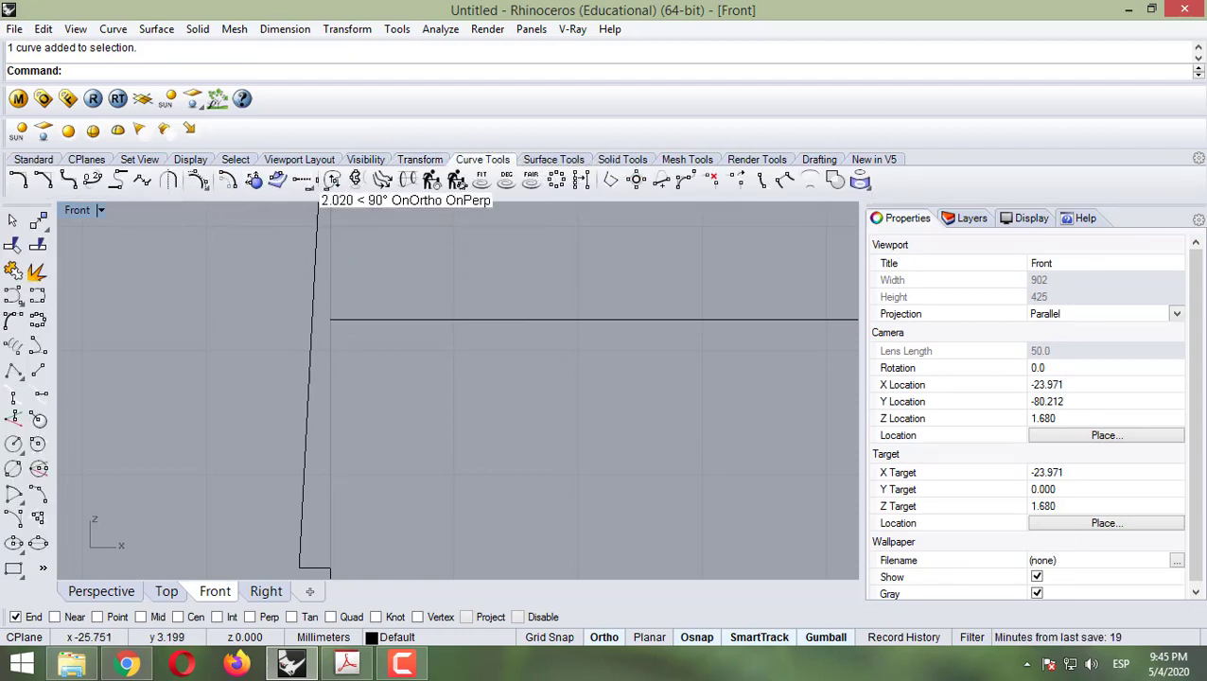
left_click(302, 182)
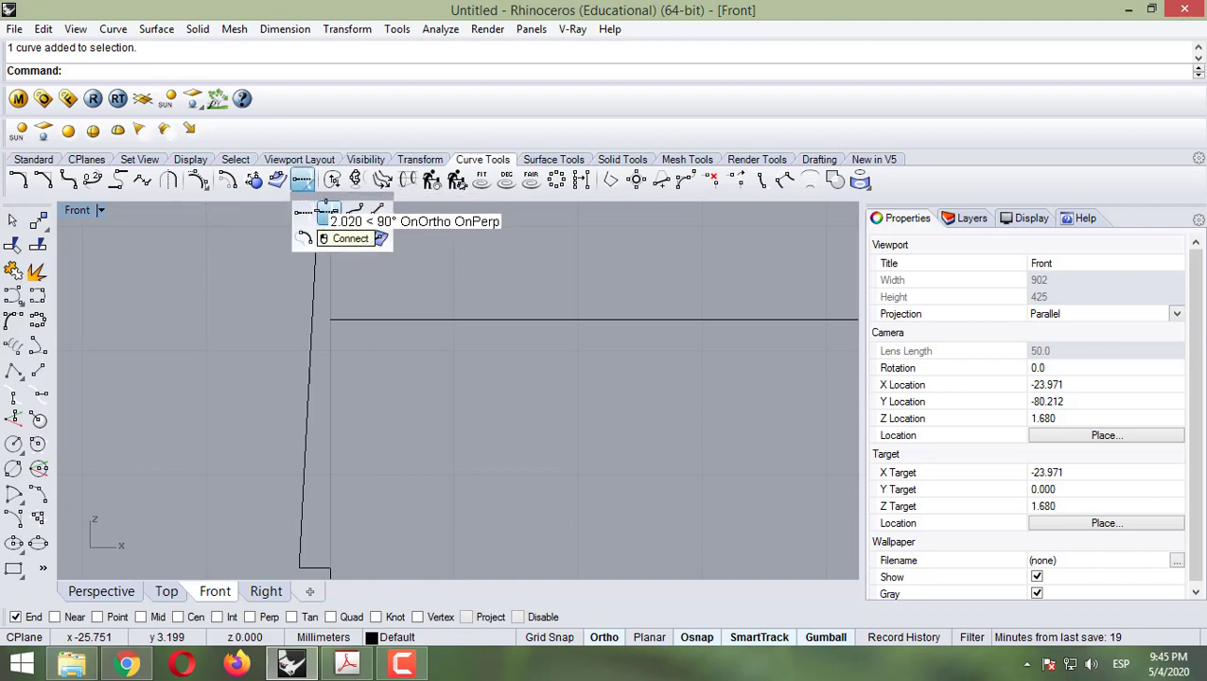
left_click(327, 210)
left_click(359, 318)
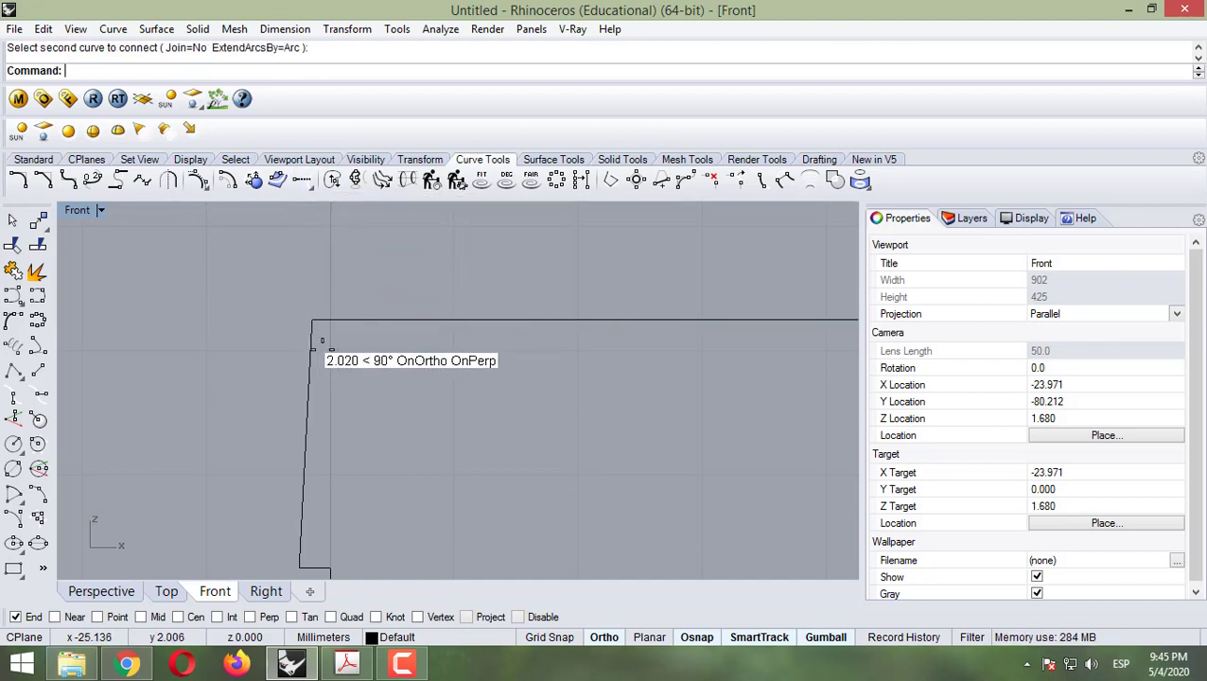
Step: Check the upper slope in the Acrobat PDF and draw a vertical line in Rhinoceros from the slanted line's upper end past the topmost horizontal line
scroll(323, 341, "down", 8)
scroll(364, 326, "up", 5)
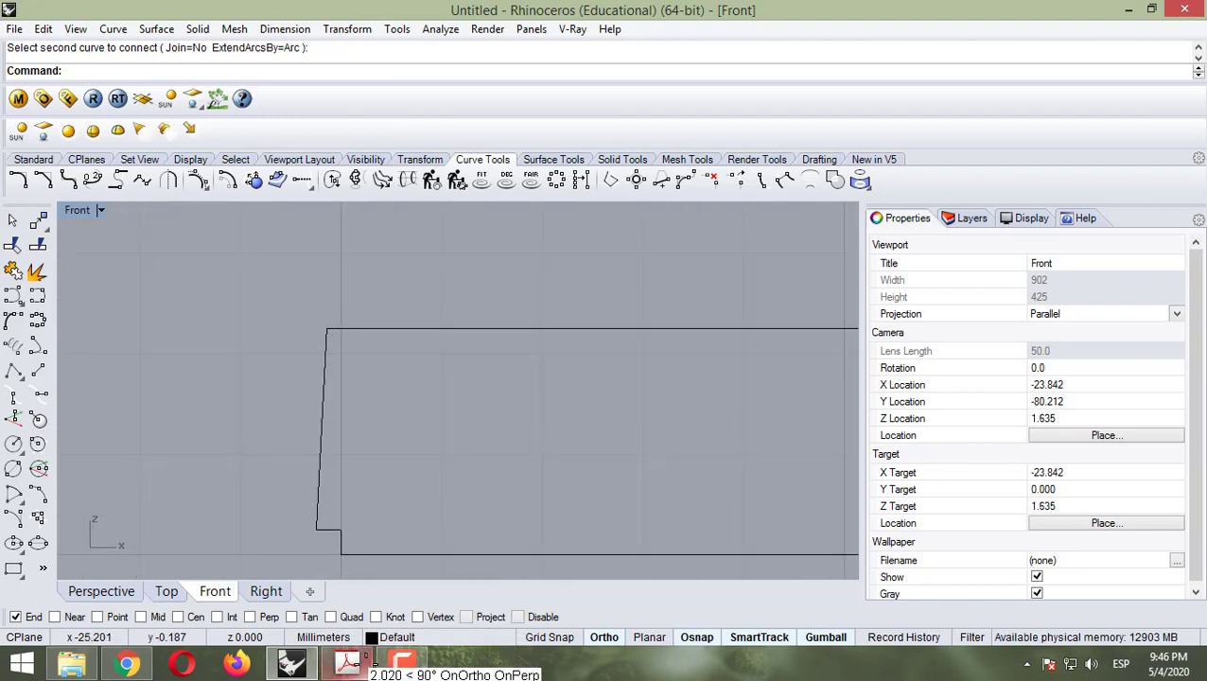
left_click(346, 663)
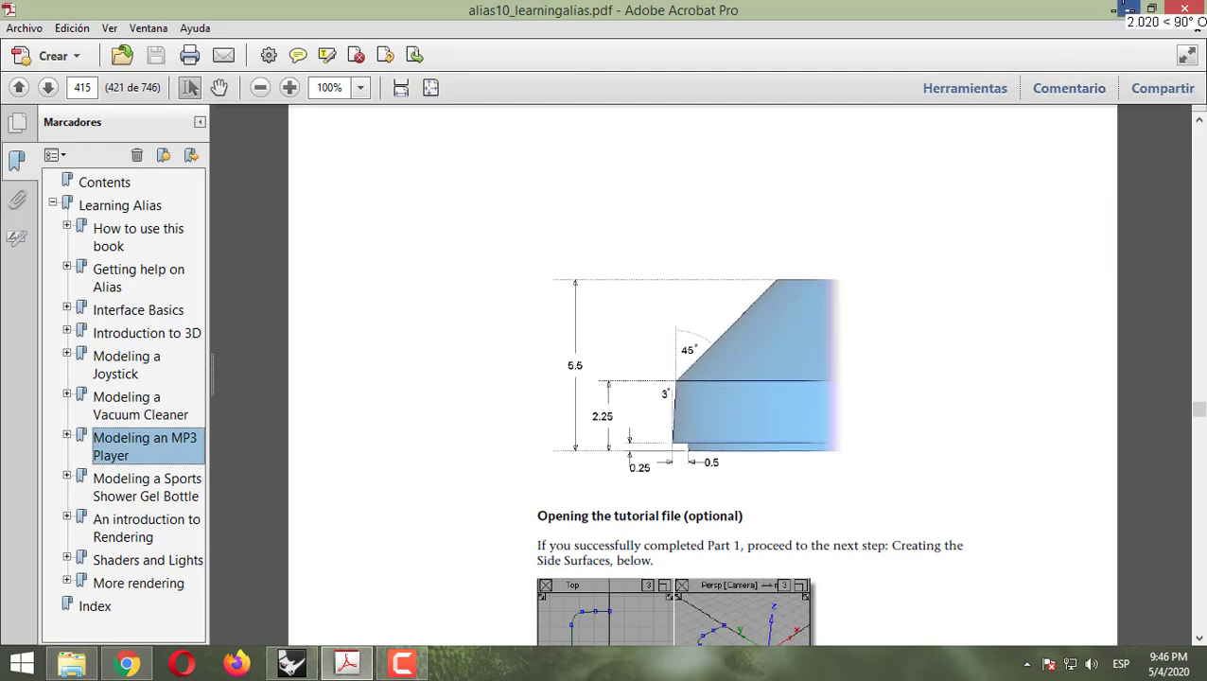
left_click(1122, 8)
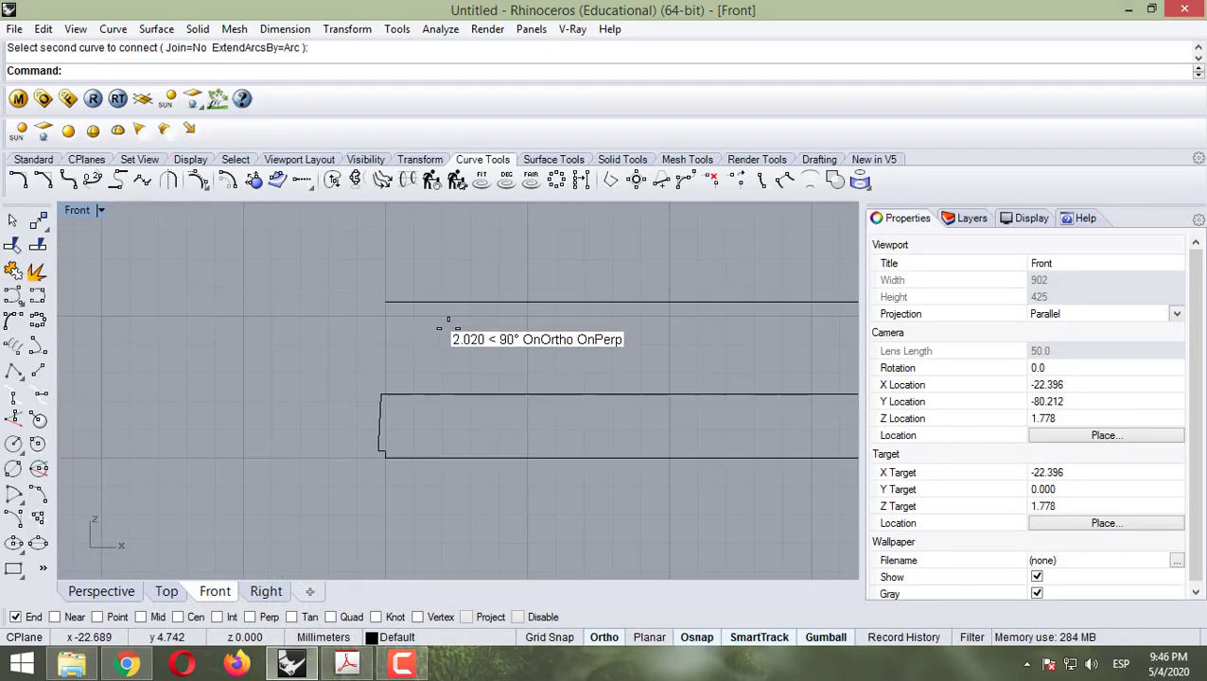
scroll(449, 321, "up", 1)
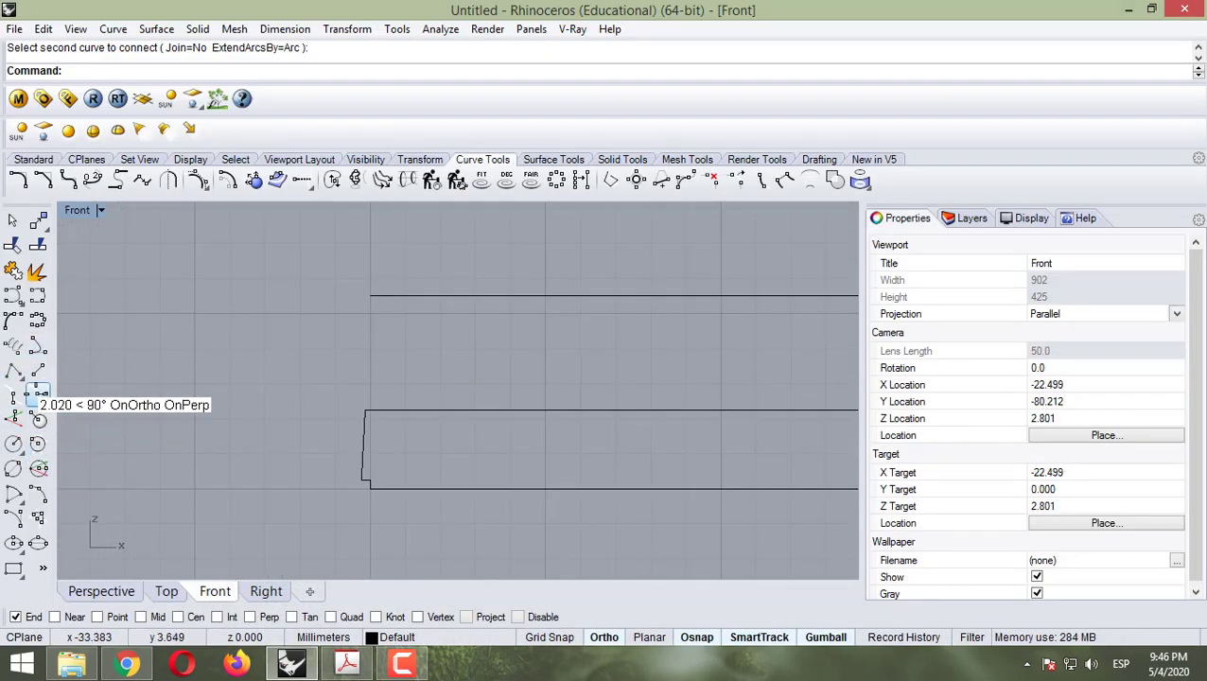
left_click(37, 371)
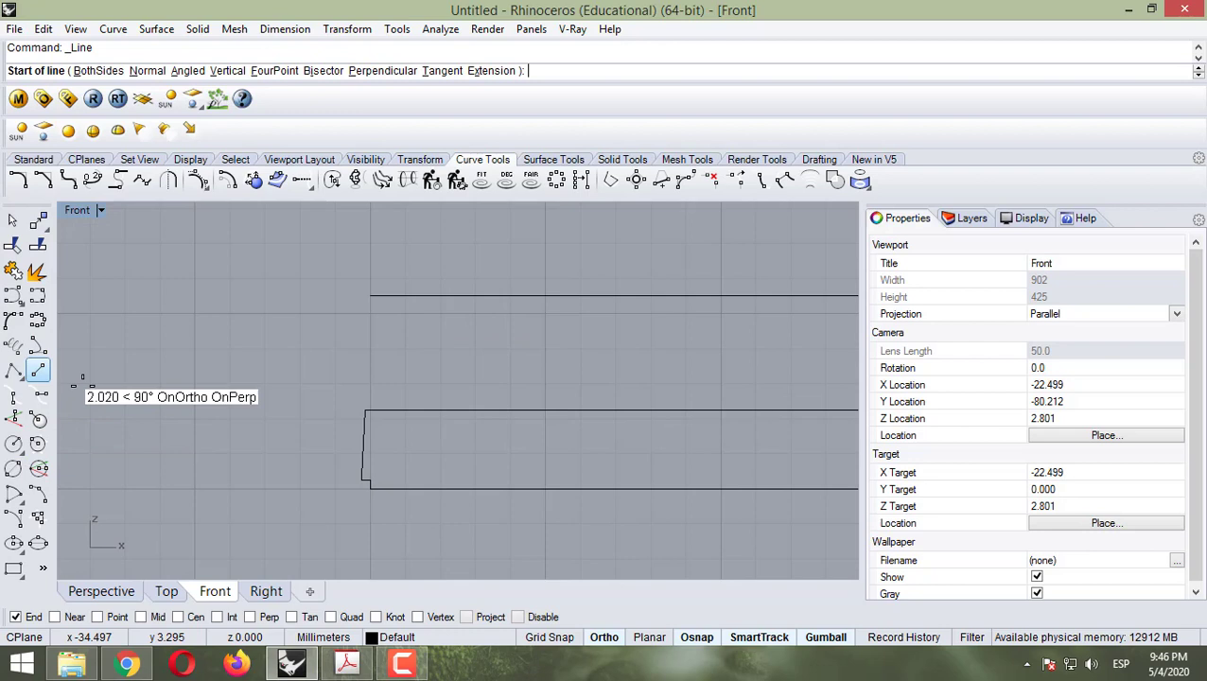
left_click(365, 411)
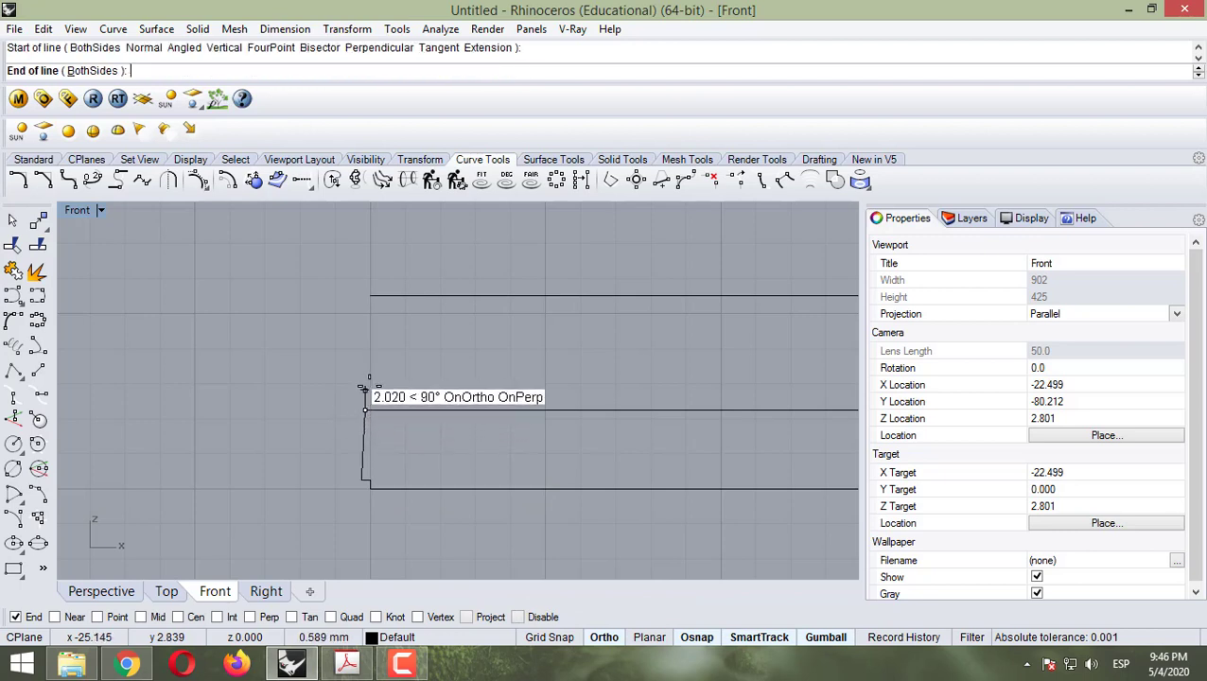
left_click(365, 210)
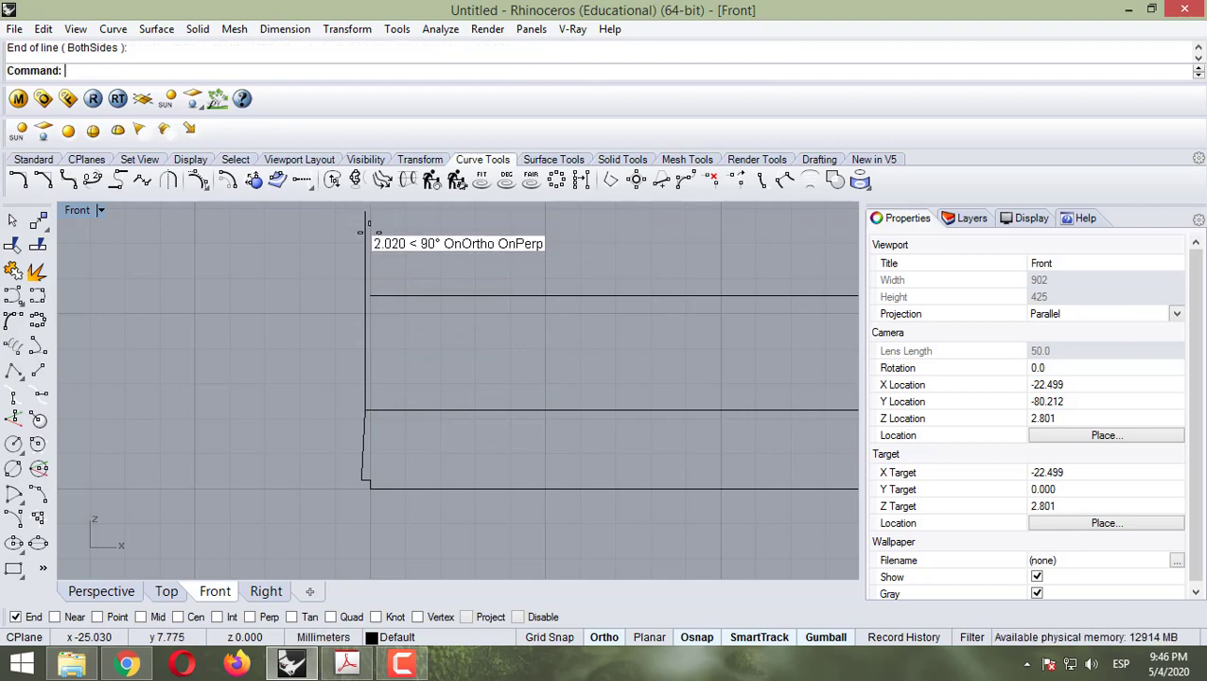
Step: Rotate the vertical construction line by -45° about its lower end at the side profile's upper corner
left_click(367, 274)
left_click(412, 378)
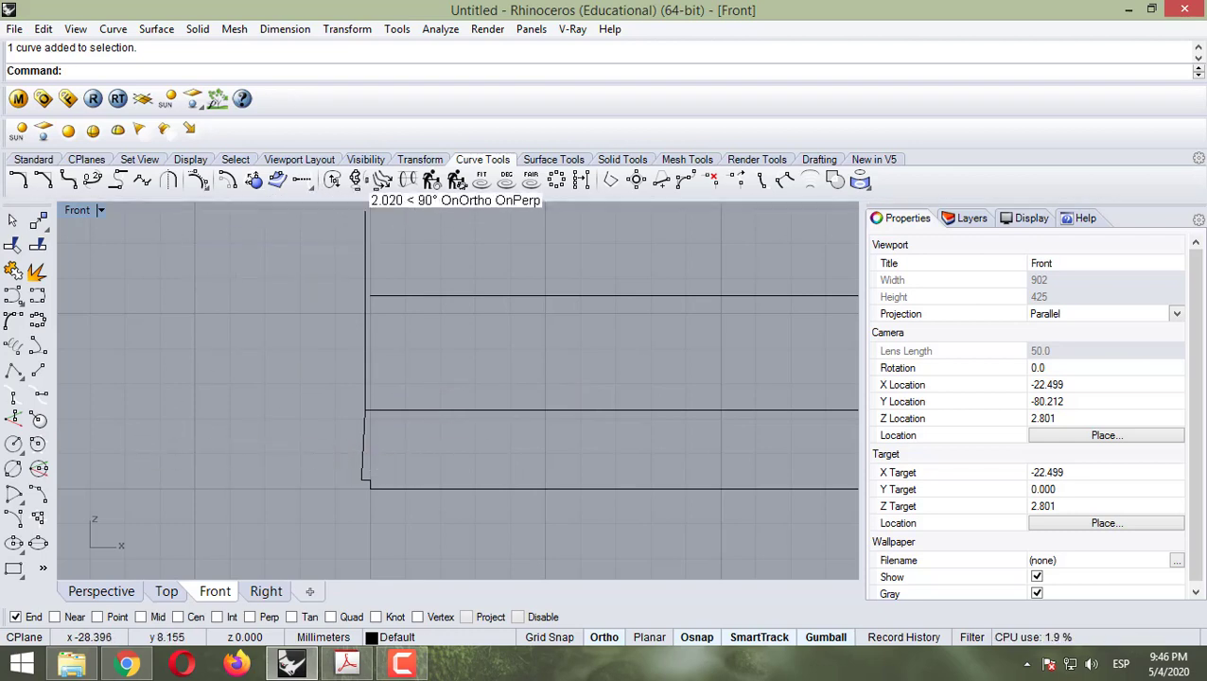
left_click(420, 158)
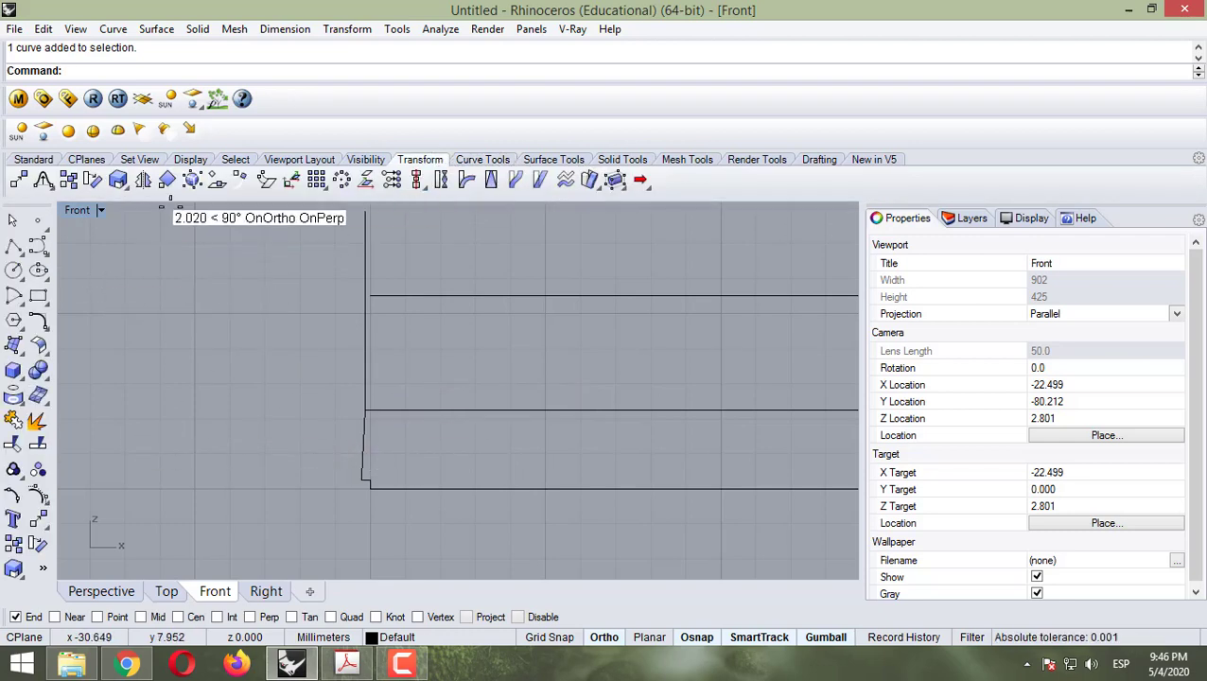
left_click(92, 180)
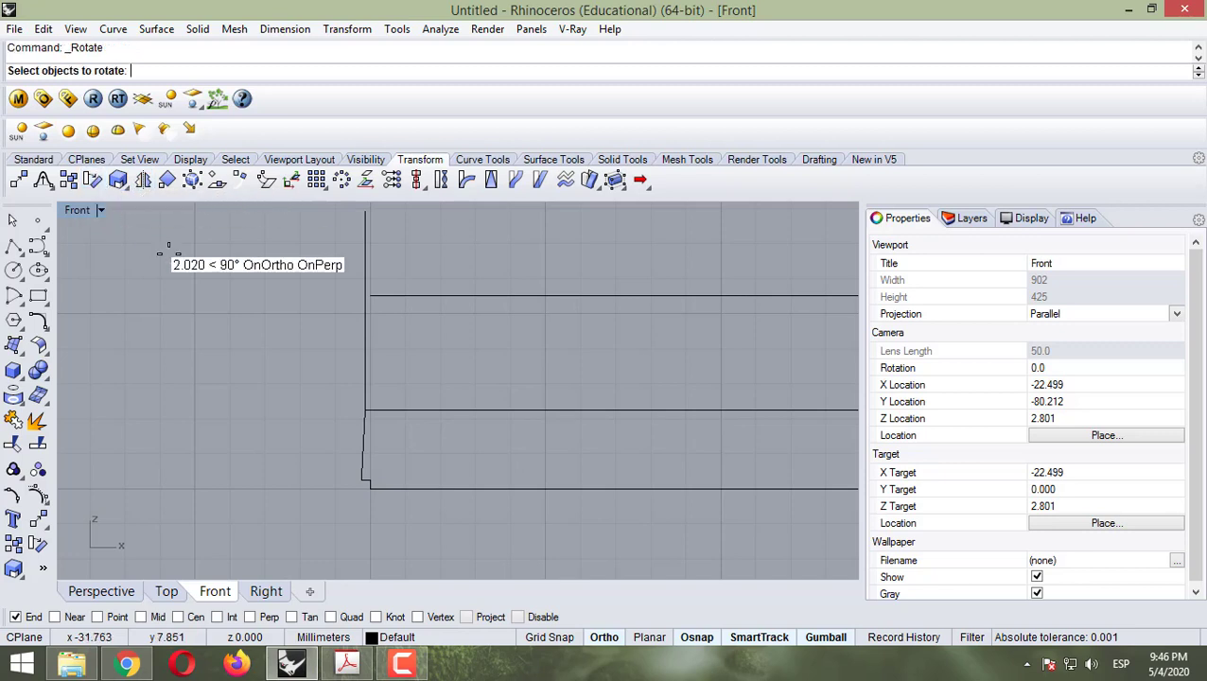
left_click(363, 354)
key("Return")
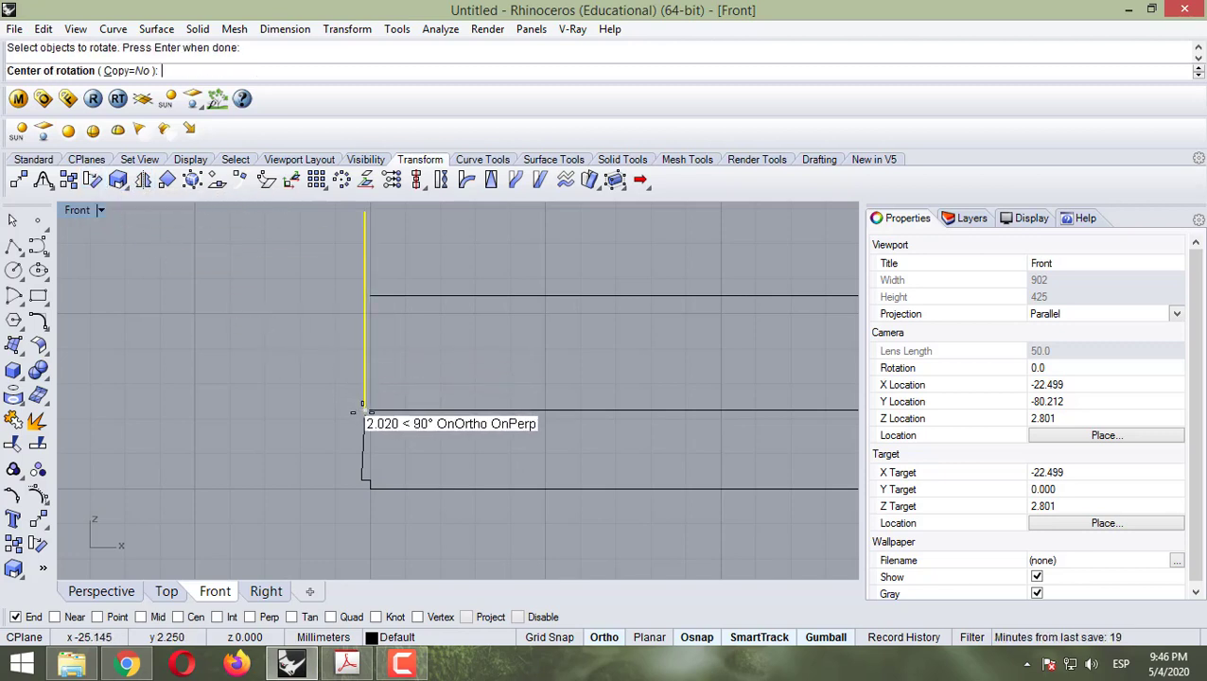
left_click(364, 410)
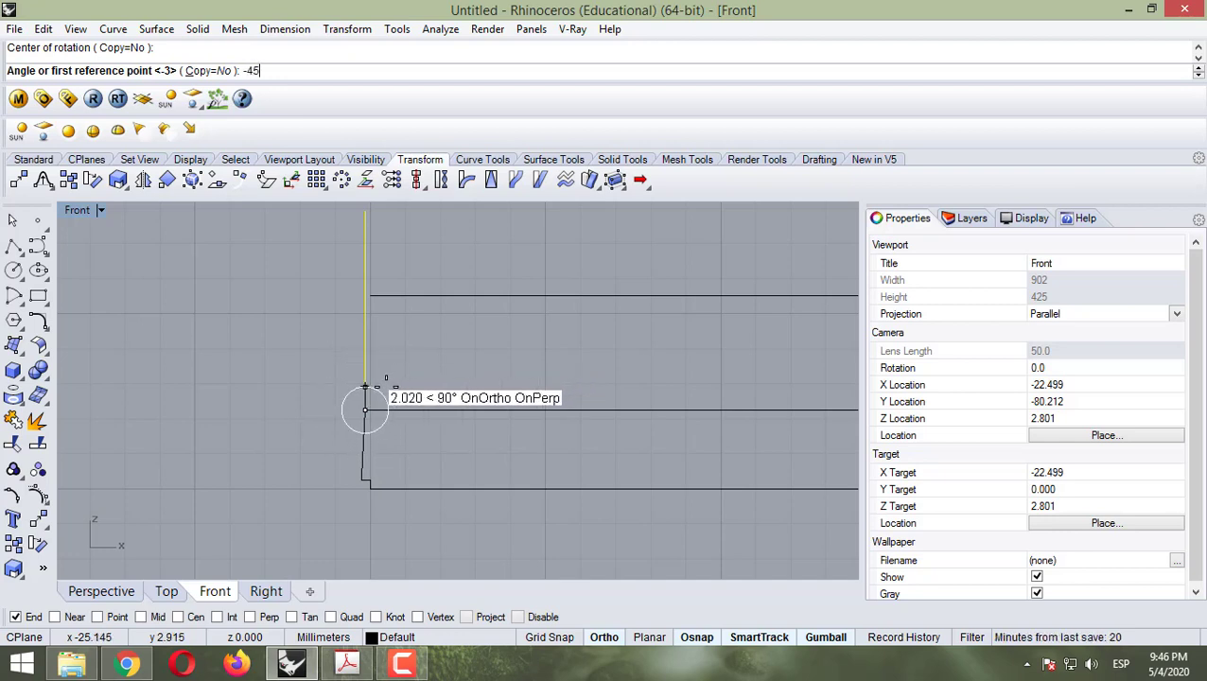
key("Return")
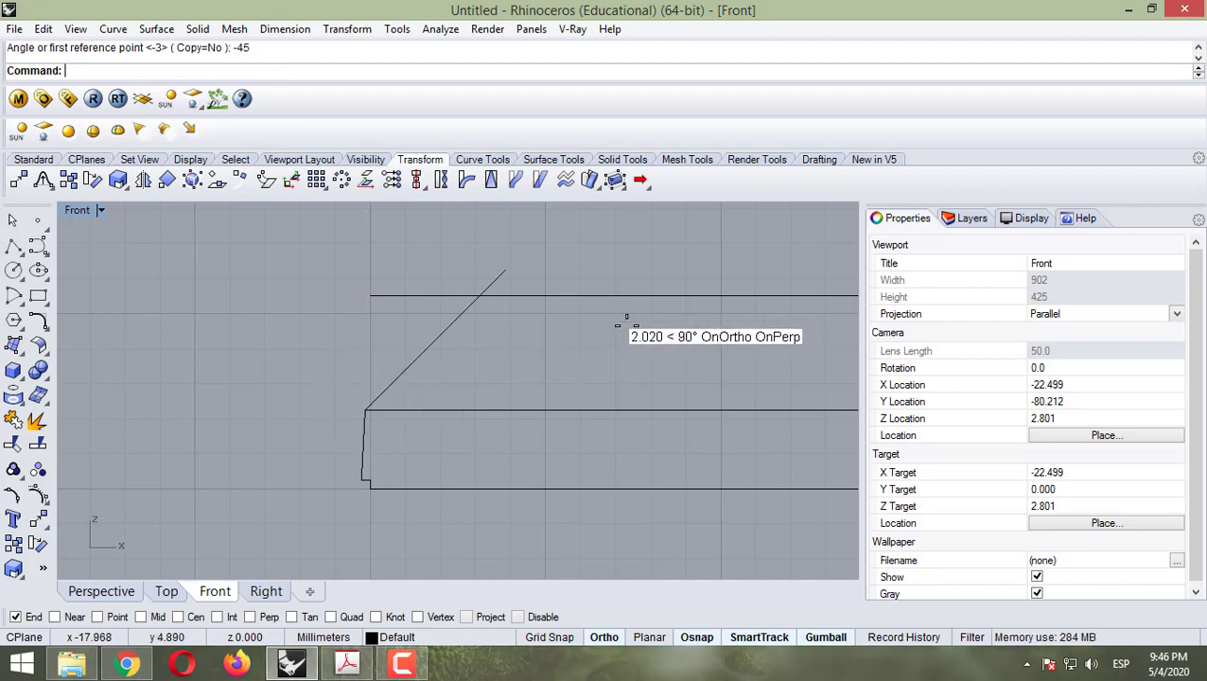
Step: Check the upper slope in the Acrobat PDF and connect the 45° line with the topmost horizontal line in Rhinoceros
left_click(346, 663)
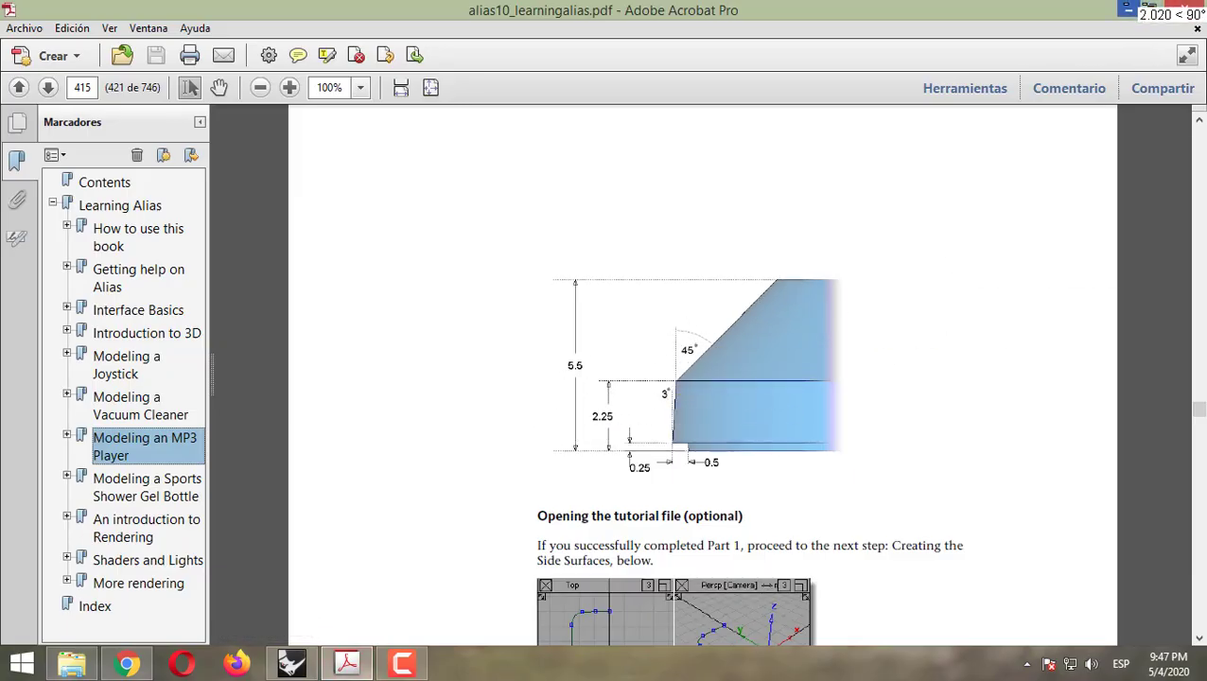
key("alt+Tab")
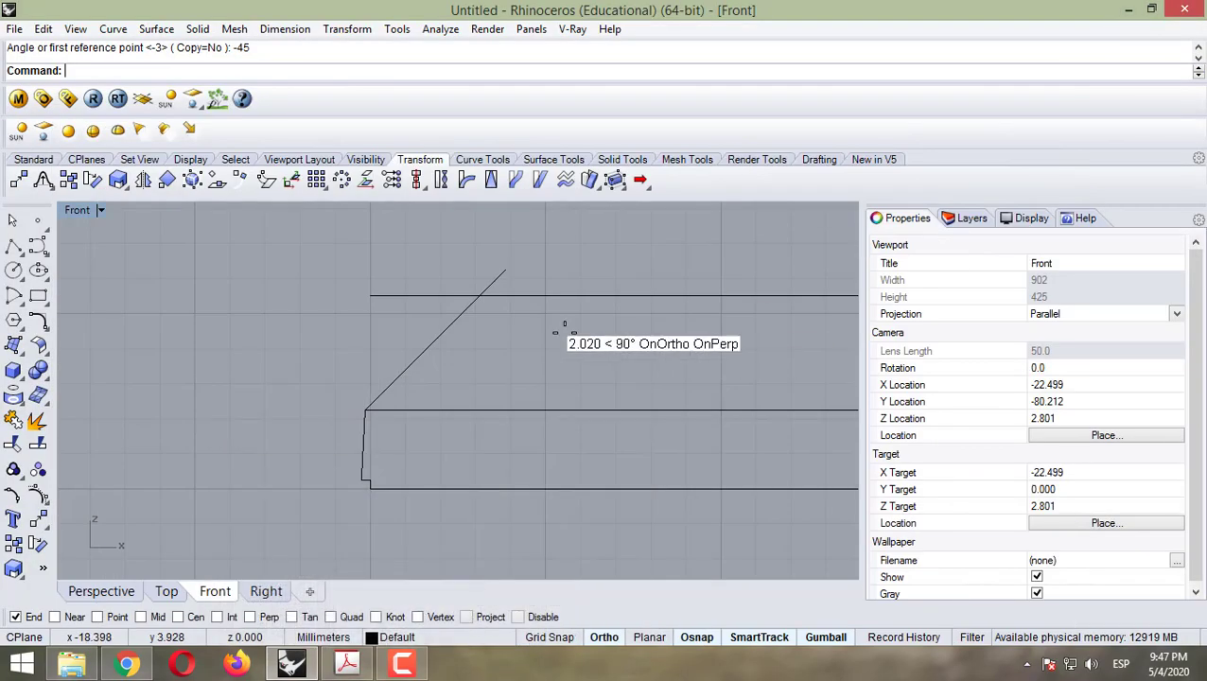
left_click(470, 154)
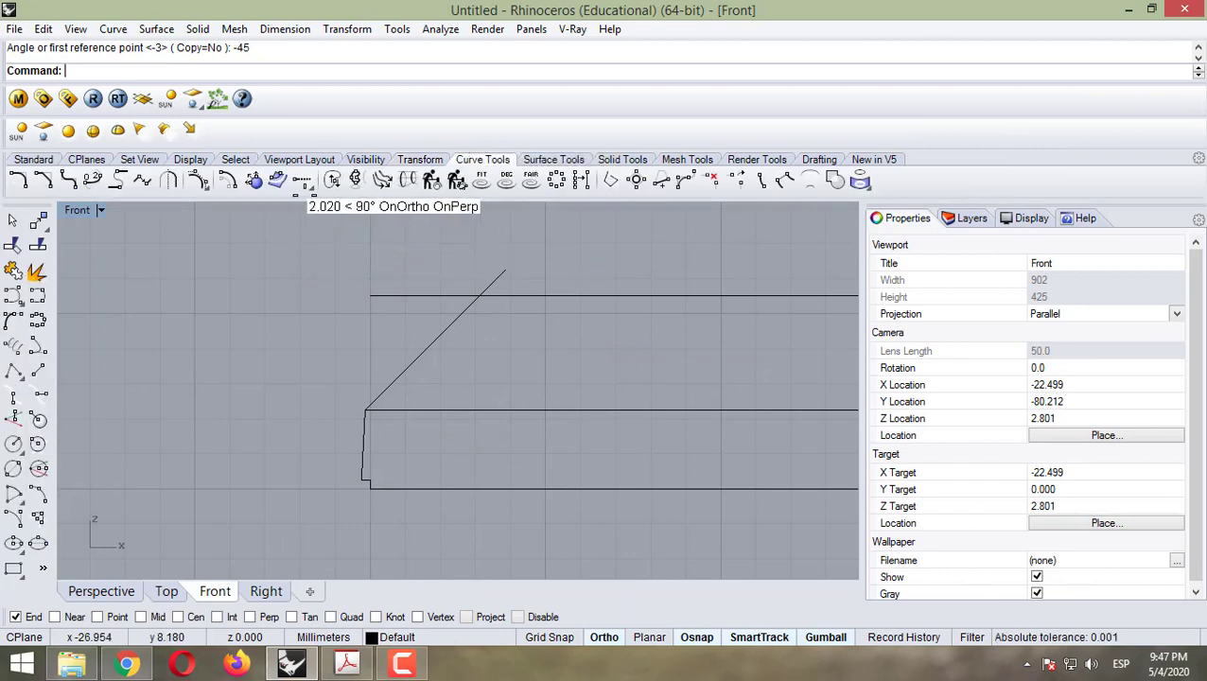
left_click(302, 181)
left_click(329, 211)
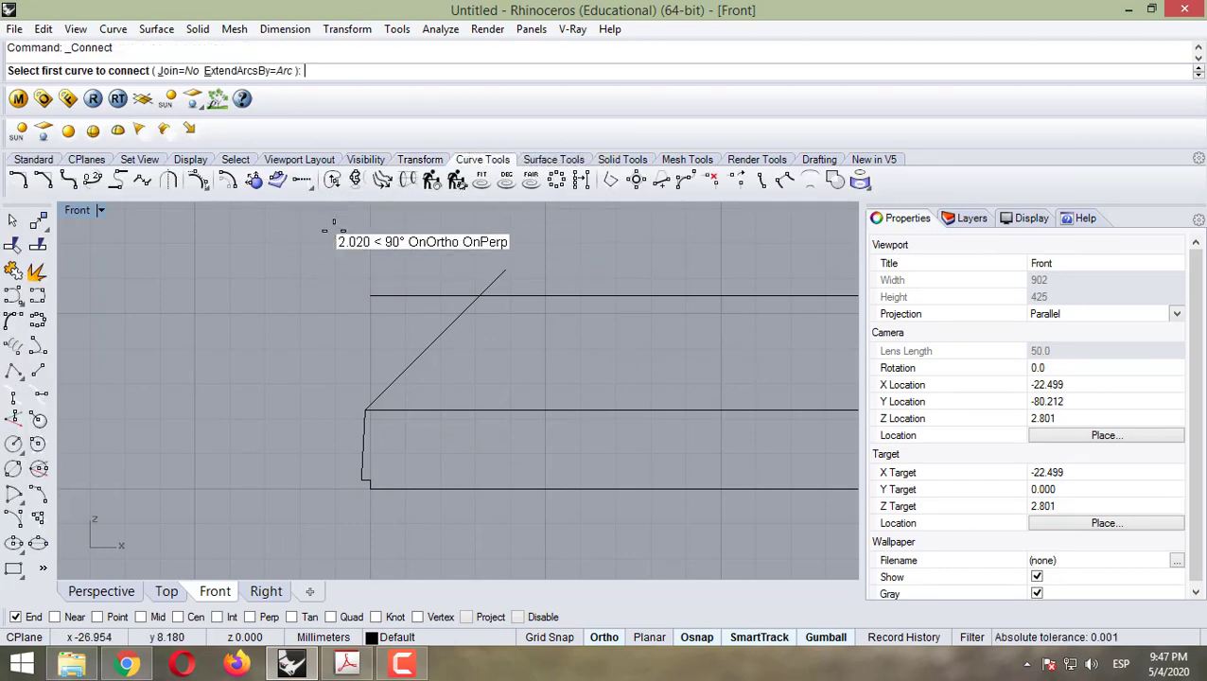
left_click(433, 341)
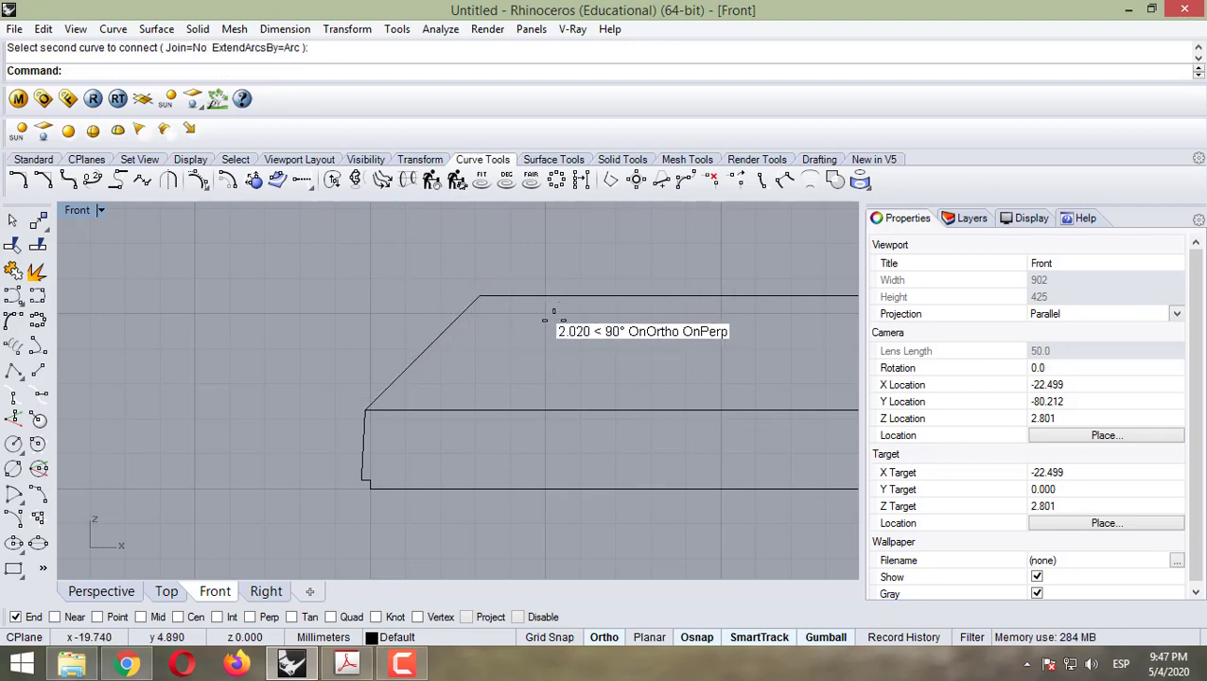
Step: Examine the side profile's segments up close in the Perspective view
scroll(549, 315, "down", 5)
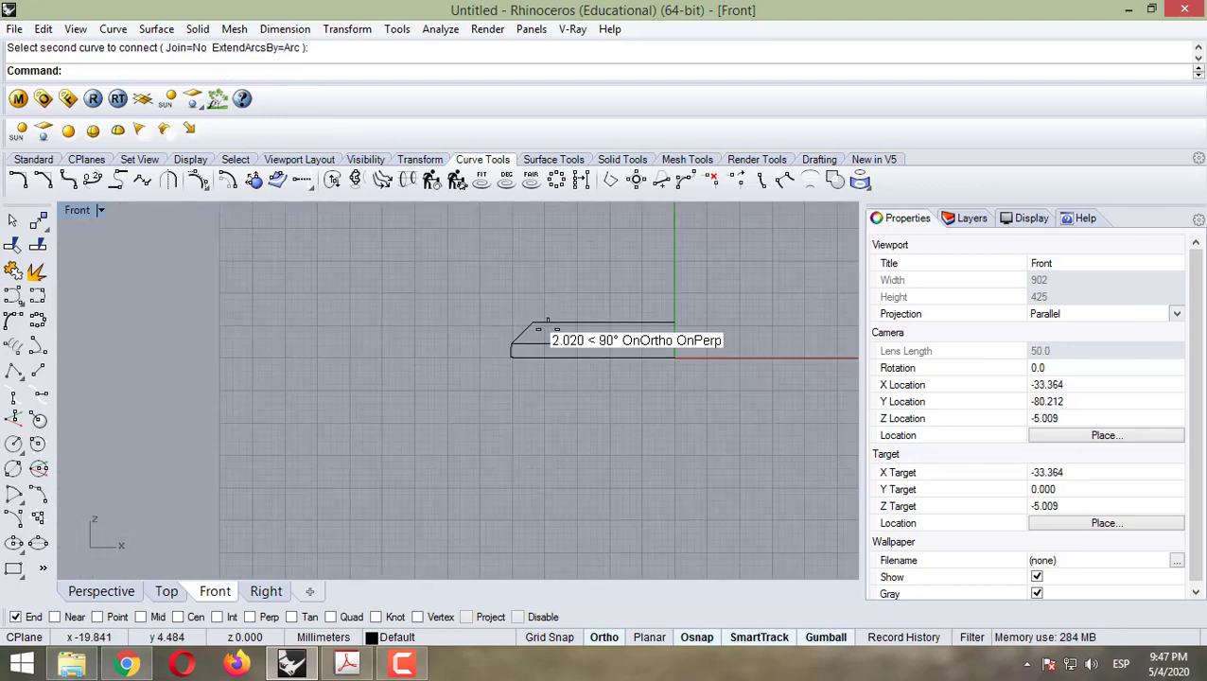
left_click(95, 591)
scroll(345, 331, "down", 2)
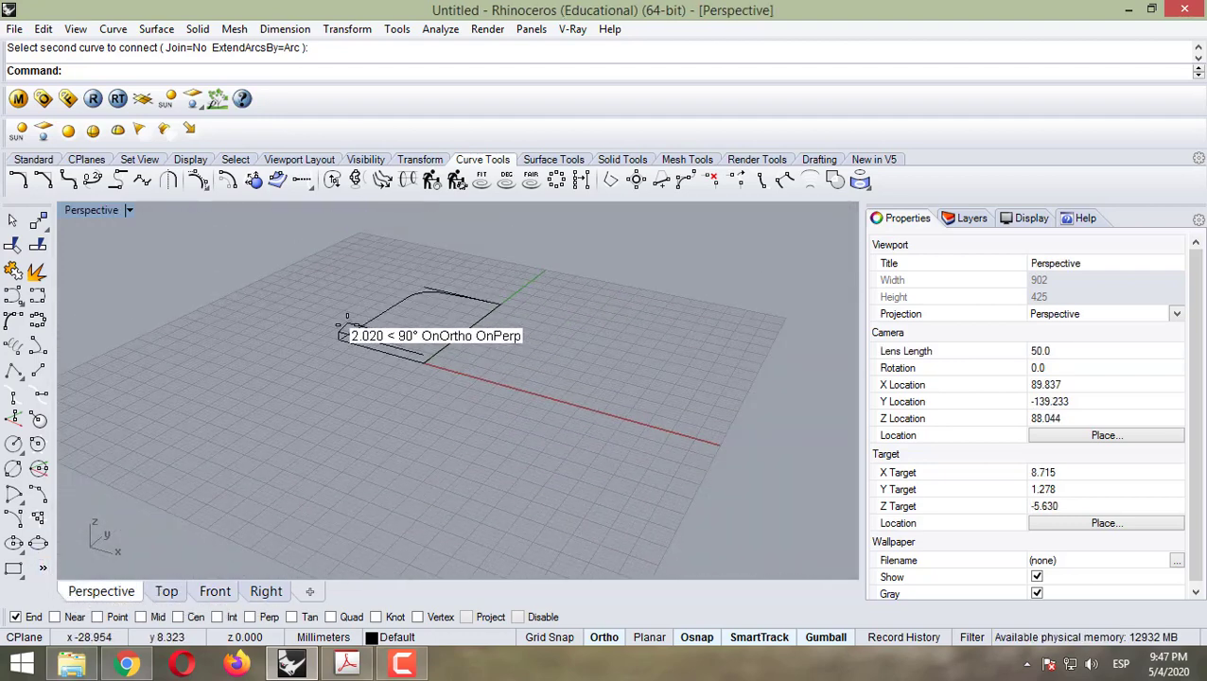
scroll(332, 324, "up", 6)
scroll(341, 340, "up", 2)
left_click(317, 384)
scroll(321, 383, "down", 3)
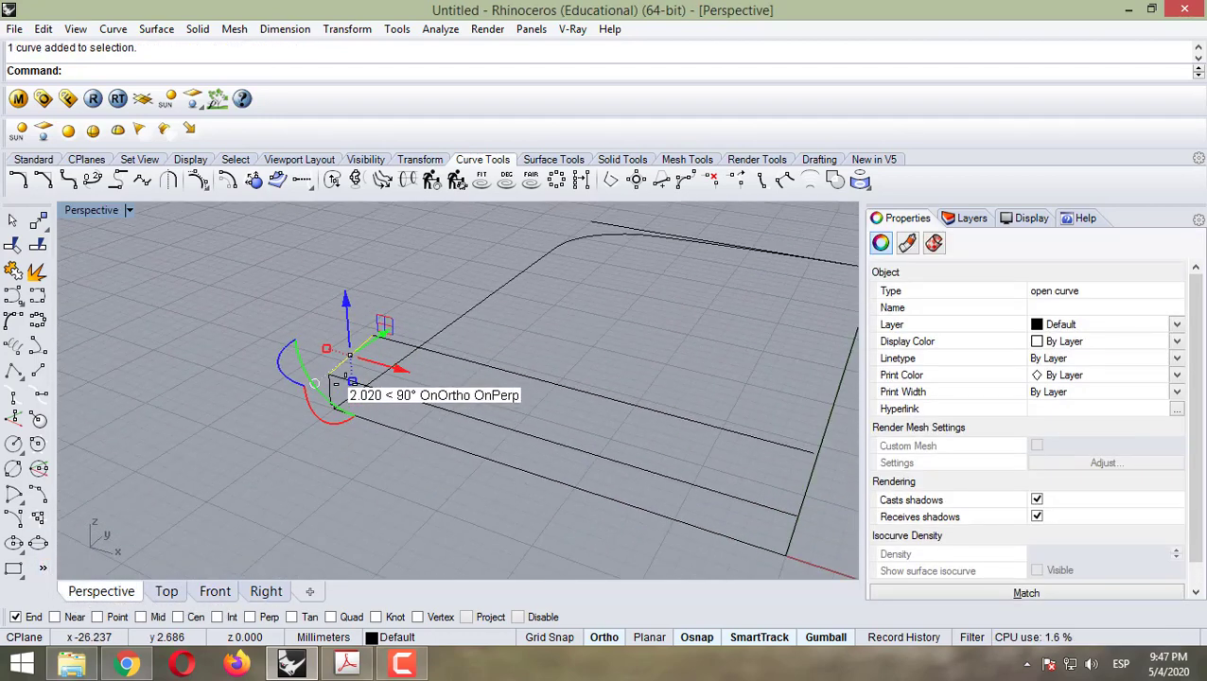
scroll(294, 407, "down", 2)
left_click(280, 417)
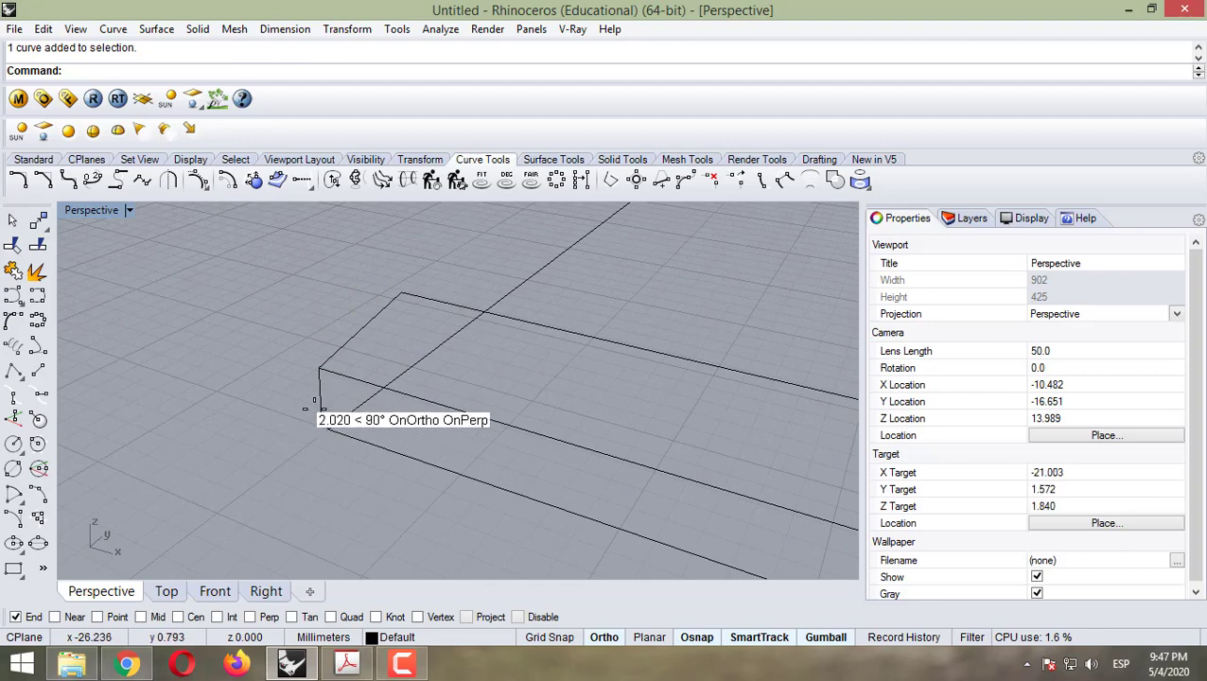
scroll(312, 411, "down", 2)
scroll(312, 412, "up", 5)
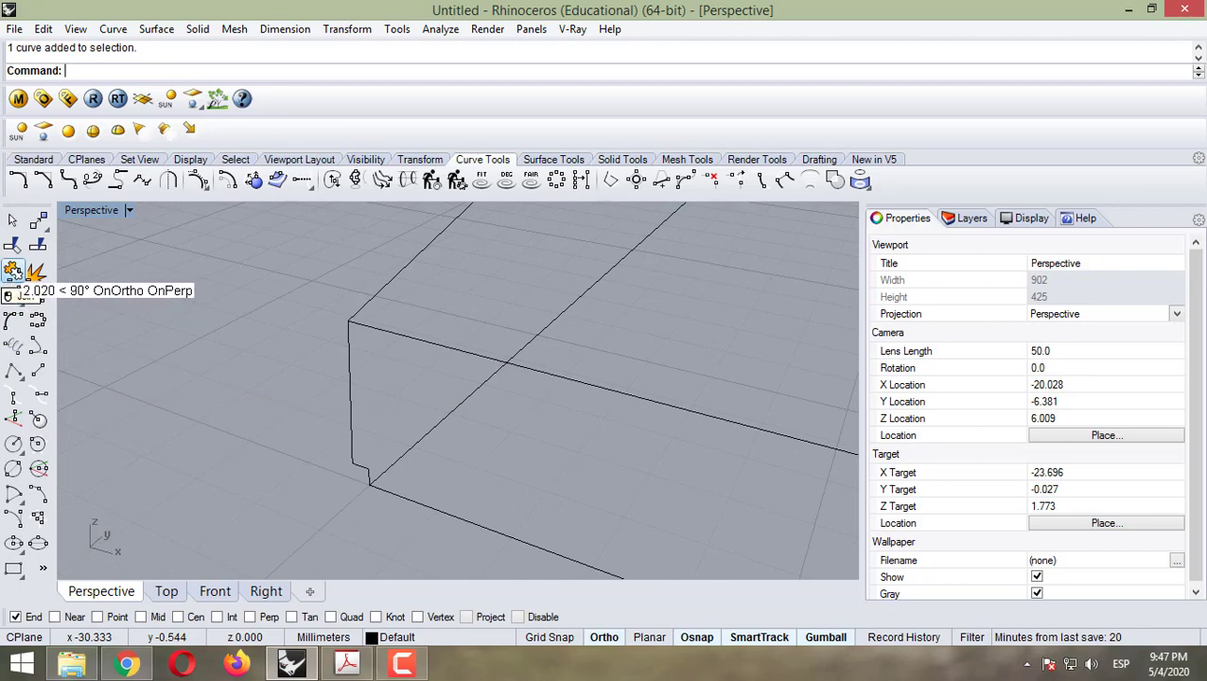
Step: Join the 45° slope, the 3° side and the small step lines at the base into one side profile curve
left_click(12, 271)
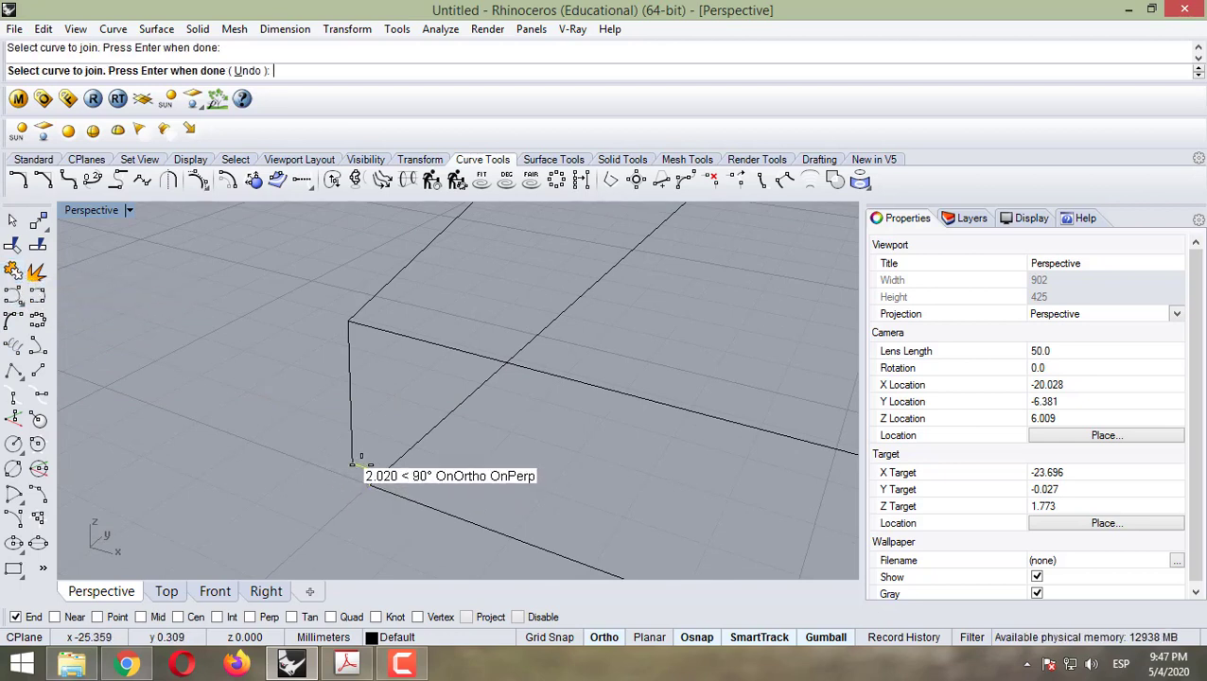
left_click(355, 454)
right_click_drag(372, 333, 428, 318)
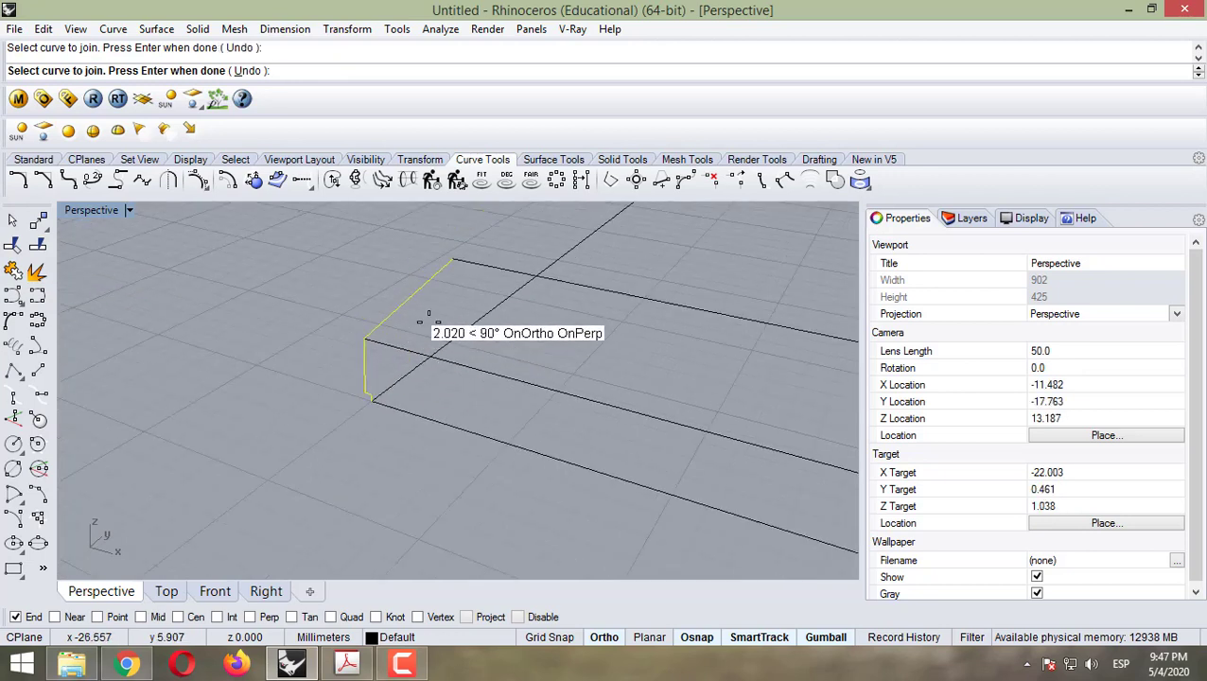
key("Return")
left_click(360, 377)
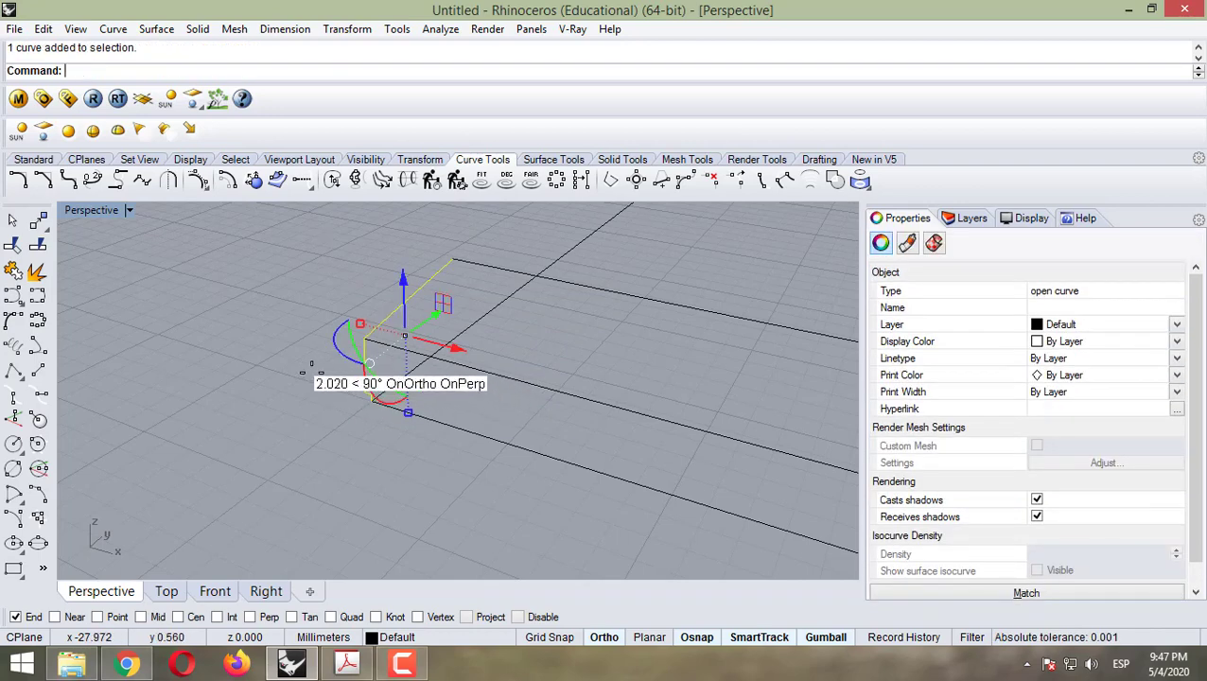
left_click(417, 296)
left_click(395, 301)
left_click(379, 296)
left_click(387, 315)
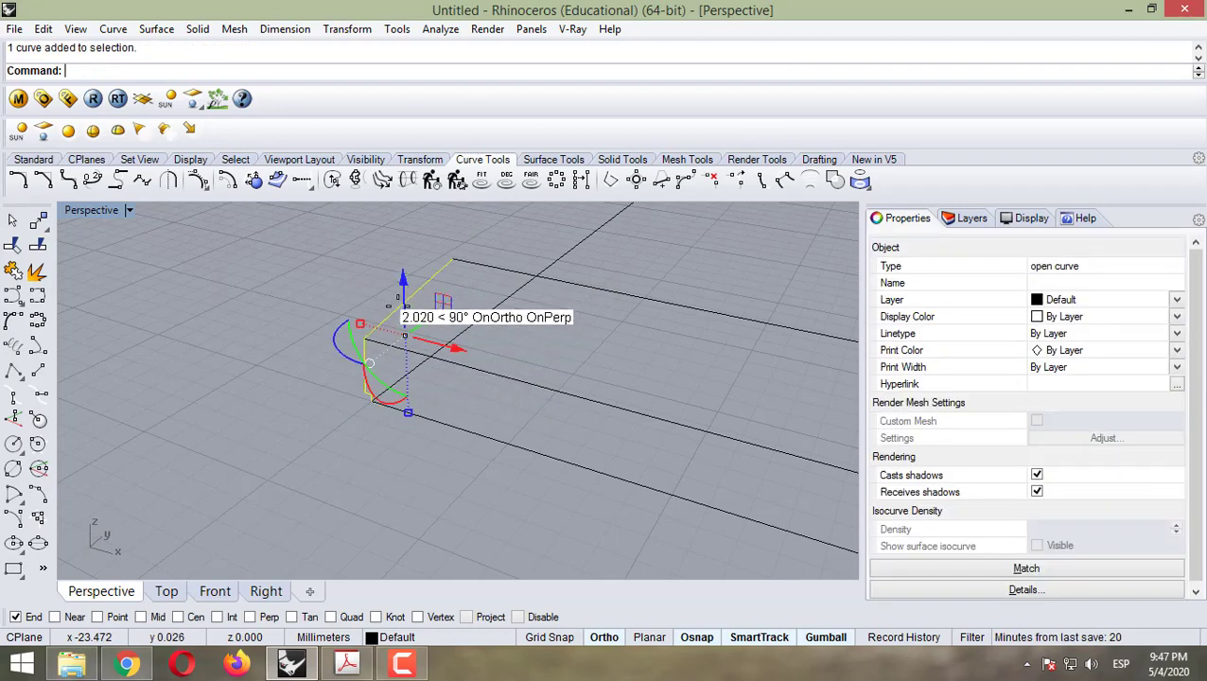
scroll(377, 397, "up", 3)
left_click(458, 440)
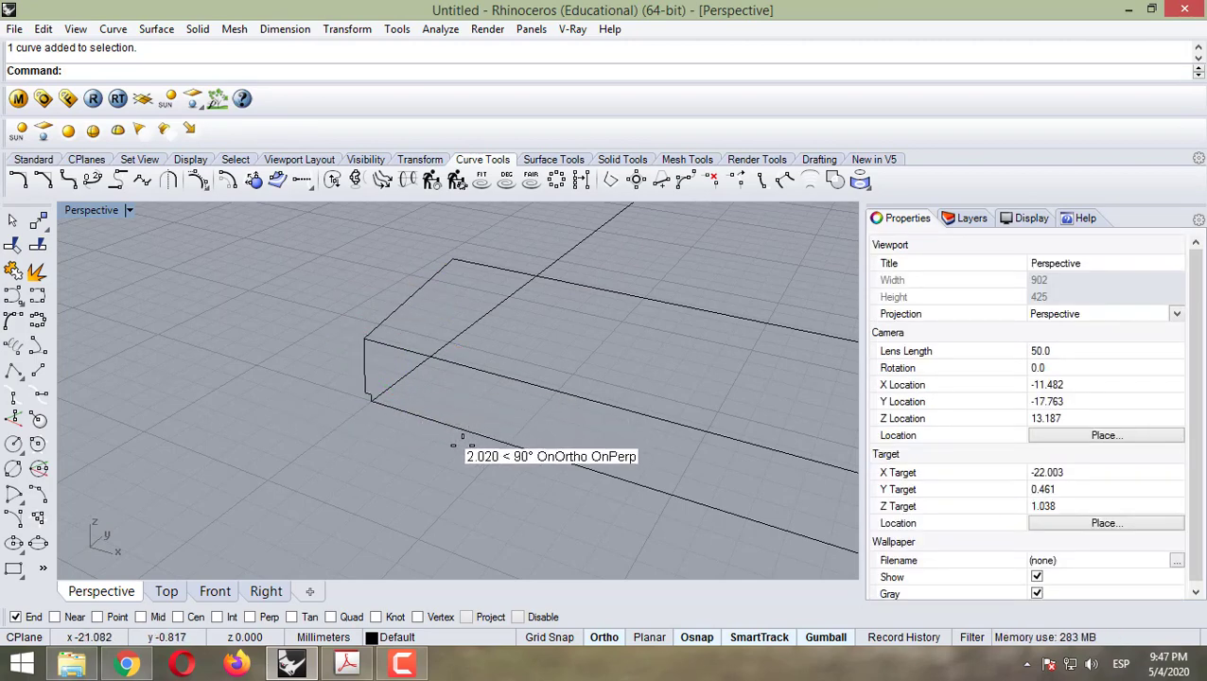
Step: Join the base outline's long side, rounded corner and curved end into one curve
right_click_drag(457, 440, 504, 379)
scroll(507, 382, "down", 3)
scroll(501, 369, "up", 2)
left_click(488, 356)
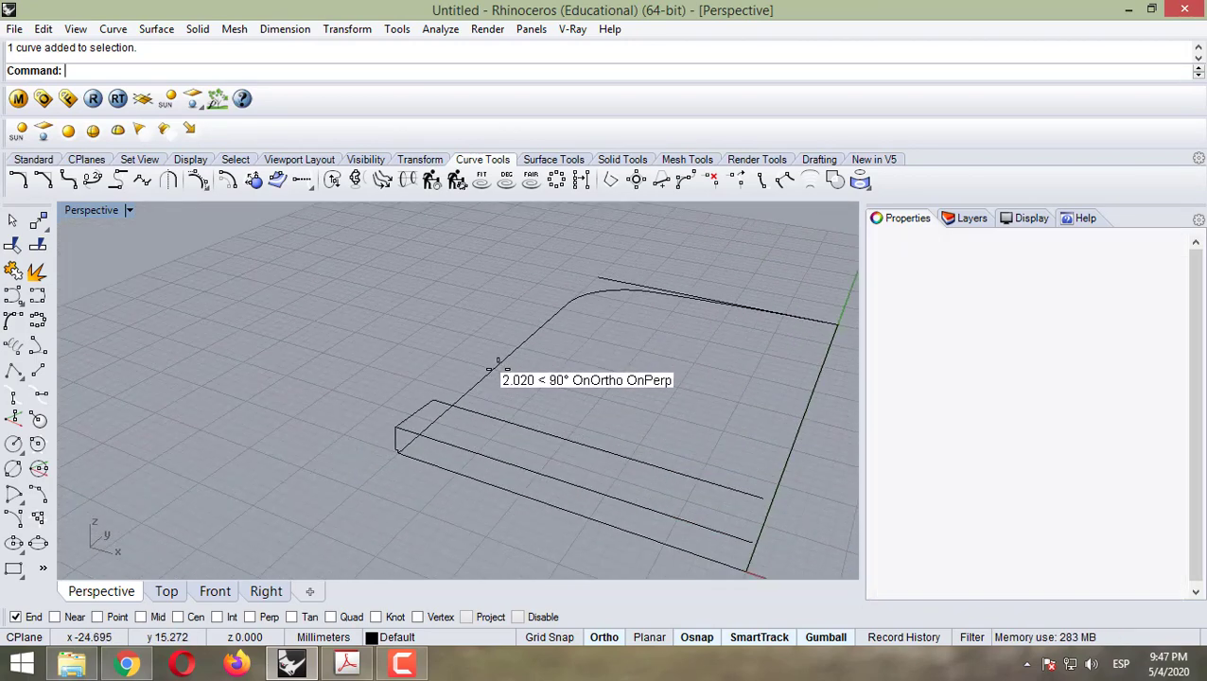
left_click(111, 308)
left_click(38, 272)
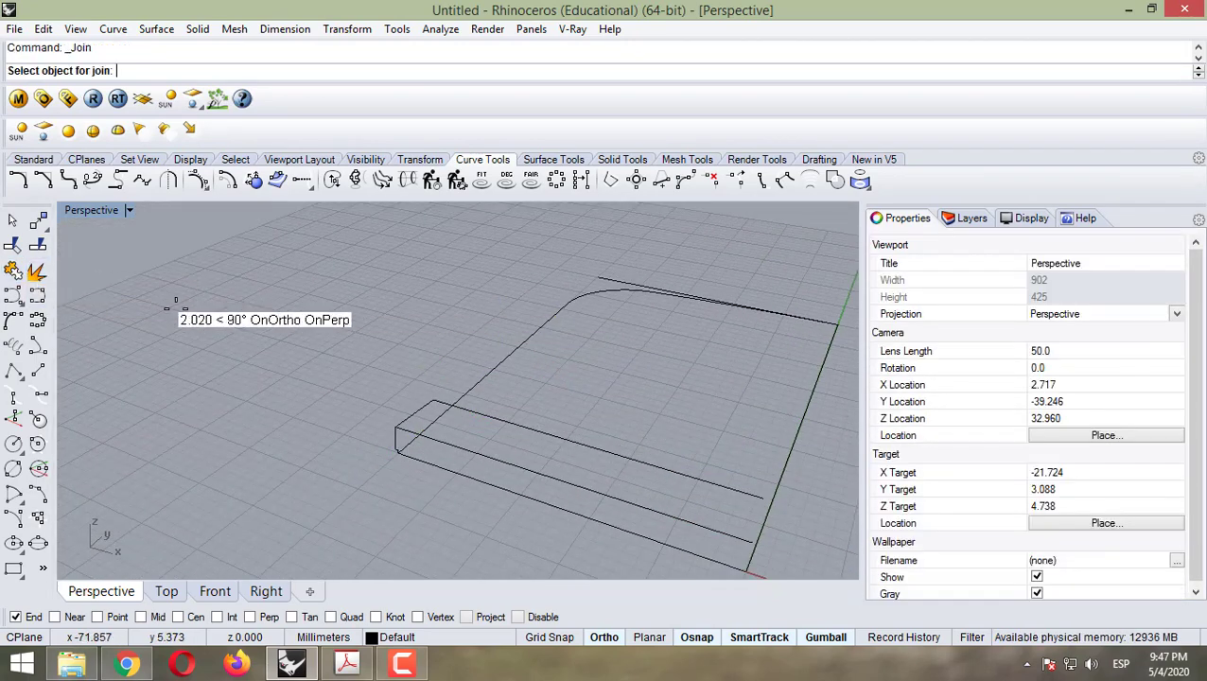
left_click(631, 295)
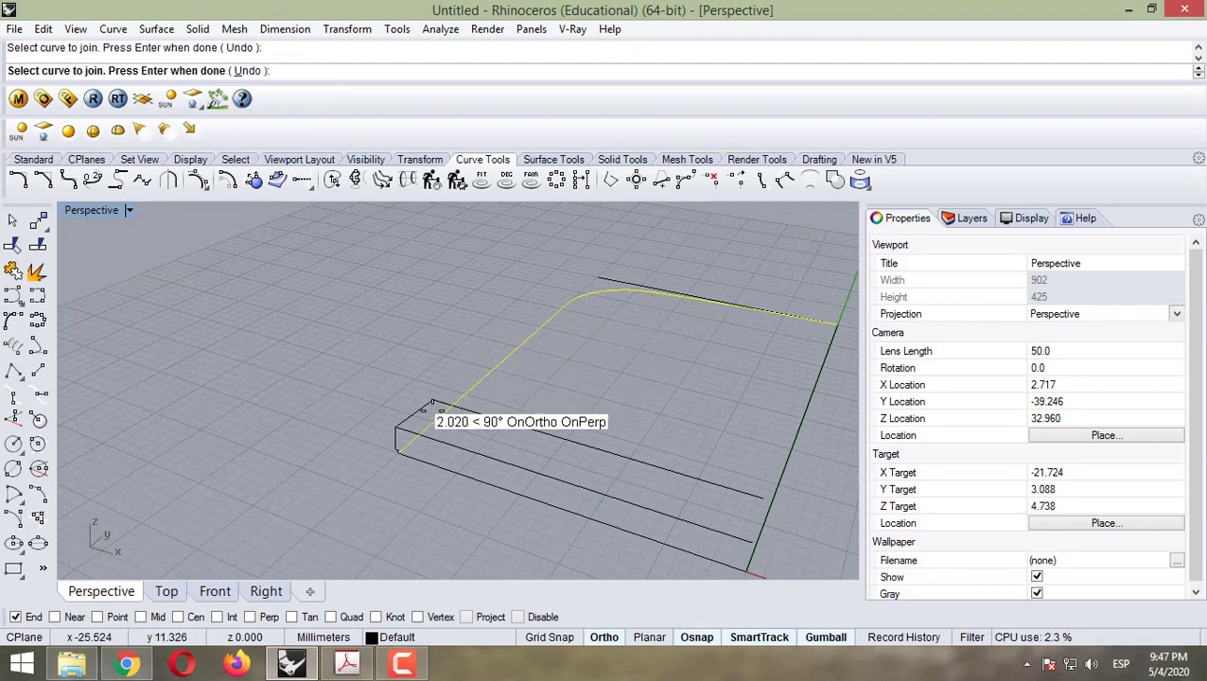
key("Return")
left_click(502, 364)
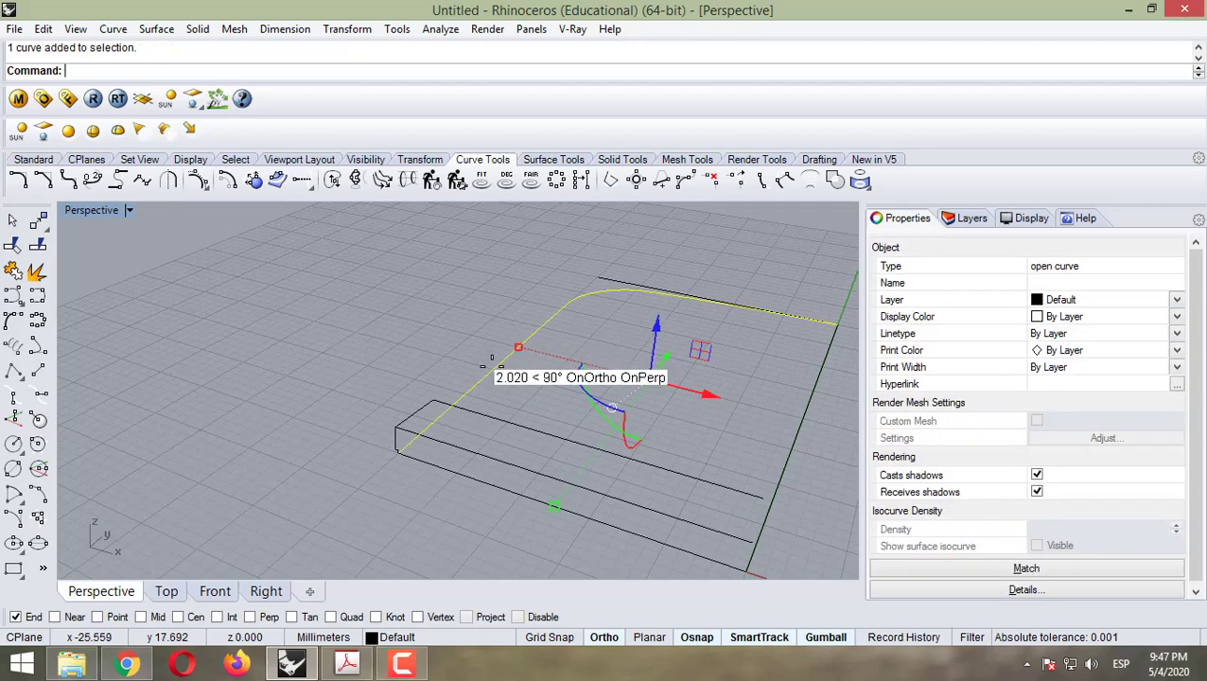
Step: Examine the bottom line, base outline and joined side profile from several angles in the Perspective view
left_click(813, 386)
left_click(672, 543)
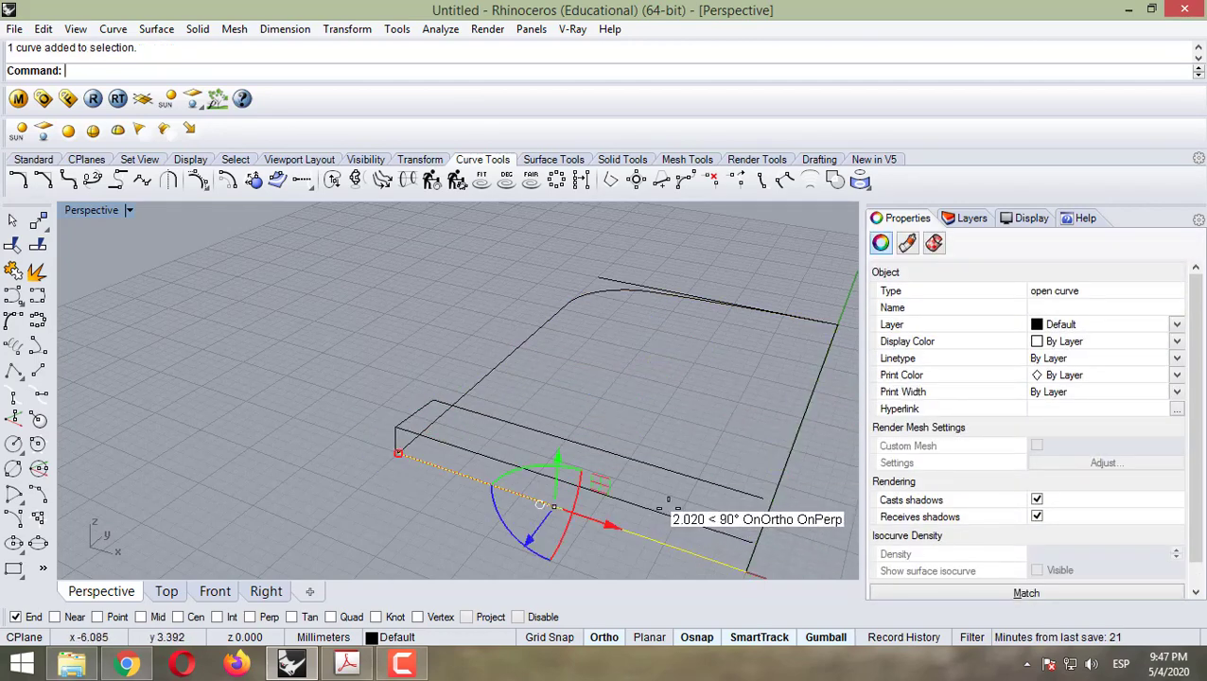
left_click(661, 469)
left_click(604, 318)
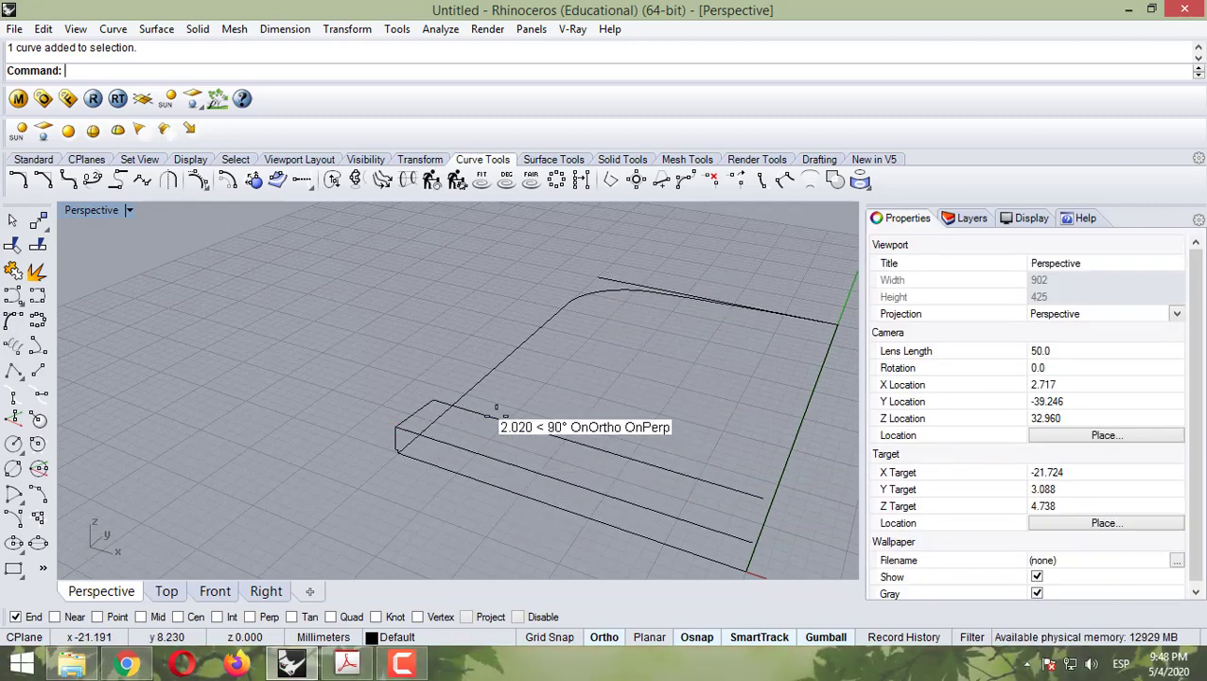
scroll(516, 402, "down", 5)
scroll(581, 461, "up", 5)
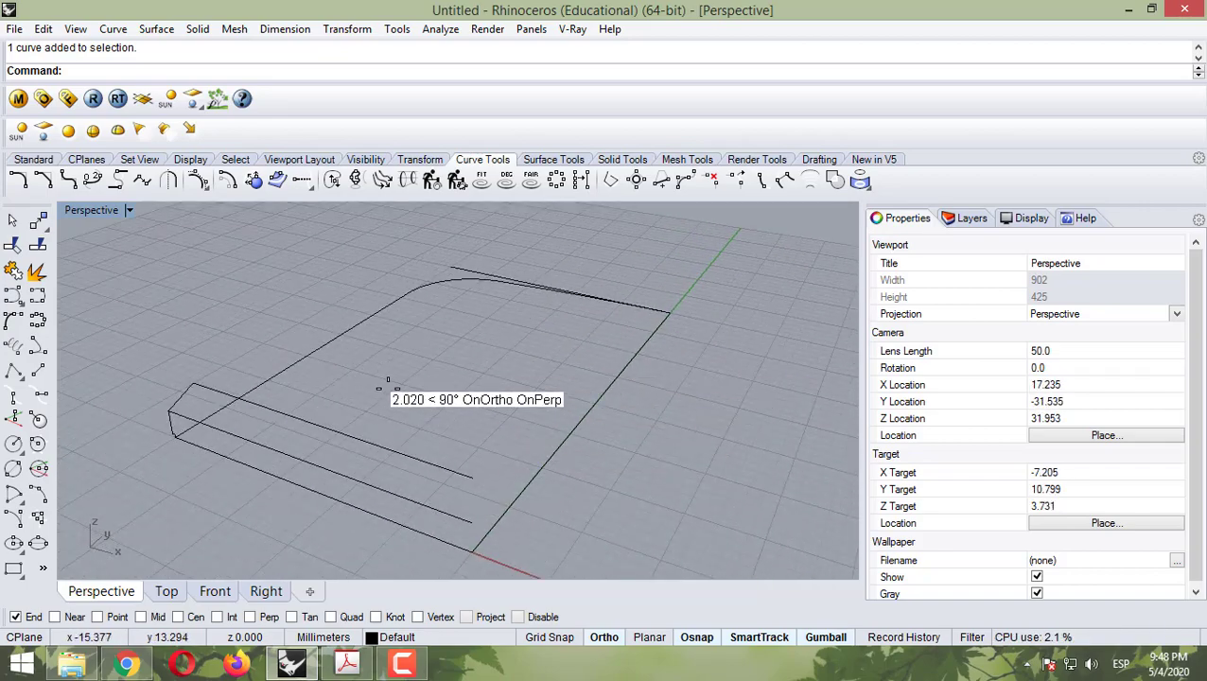
right_click_drag(383, 388, 630, 417)
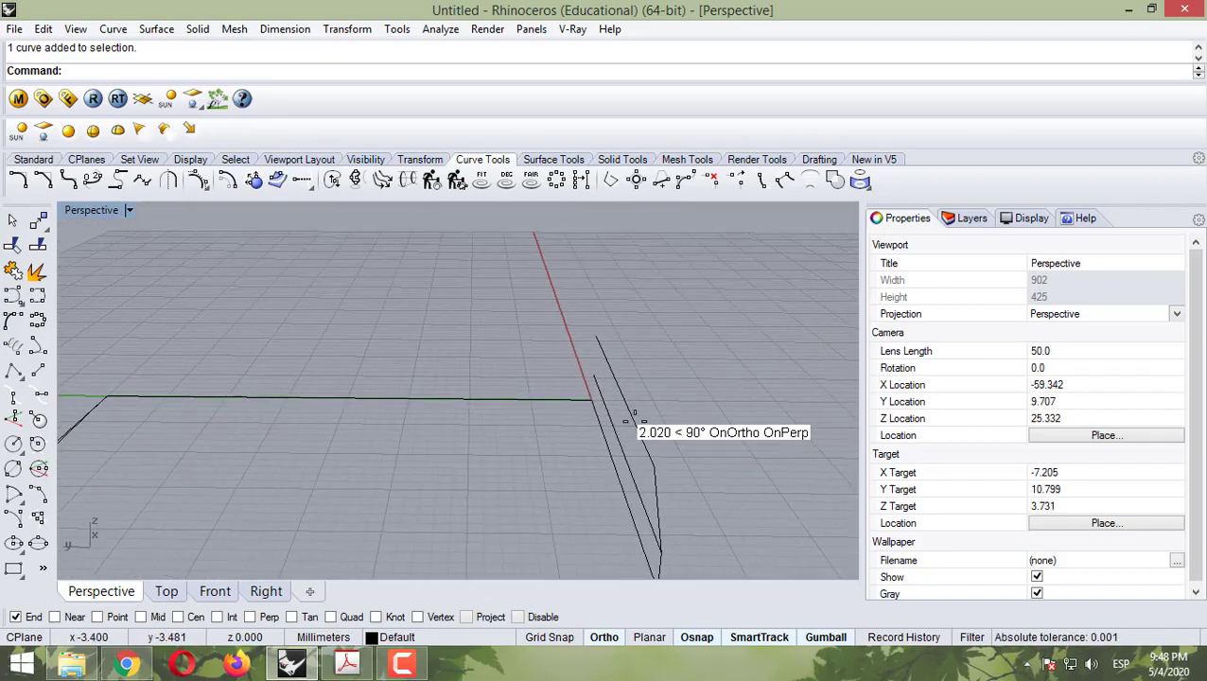
scroll(445, 452, "down", 4)
right_click_drag(445, 452, 535, 467)
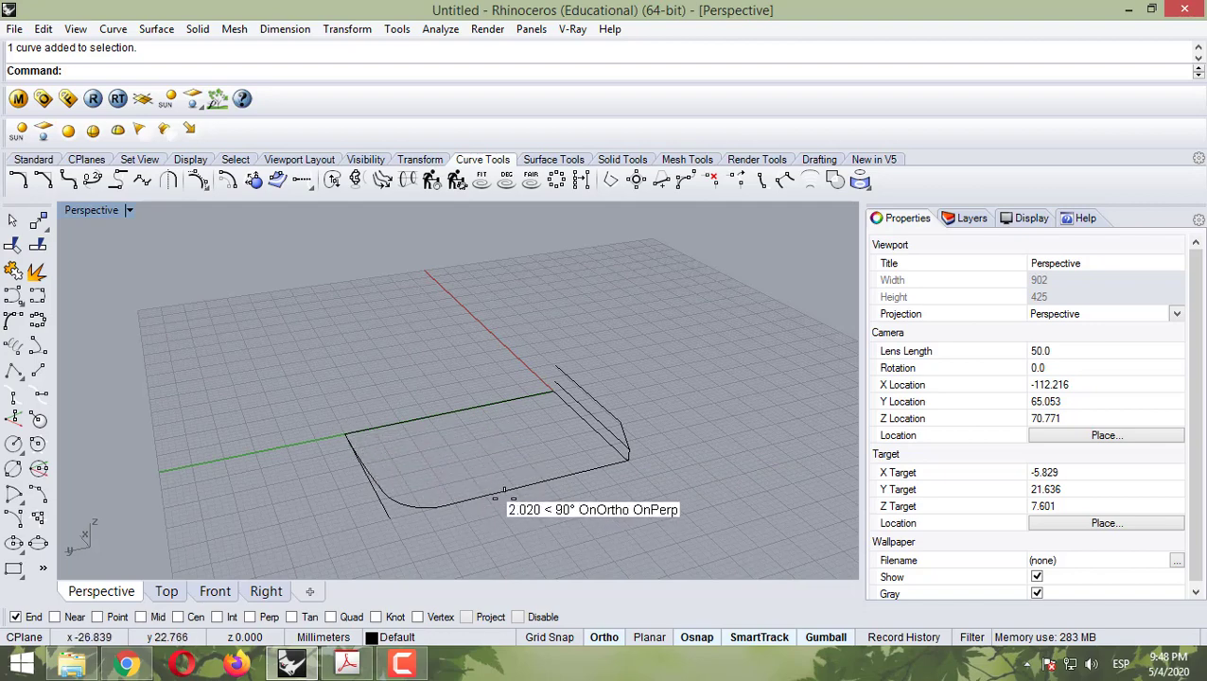
mouse_move(519, 453)
right_mouse_down()
mouse_move(533, 461)
mouse_move(534, 450)
right_mouse_up()
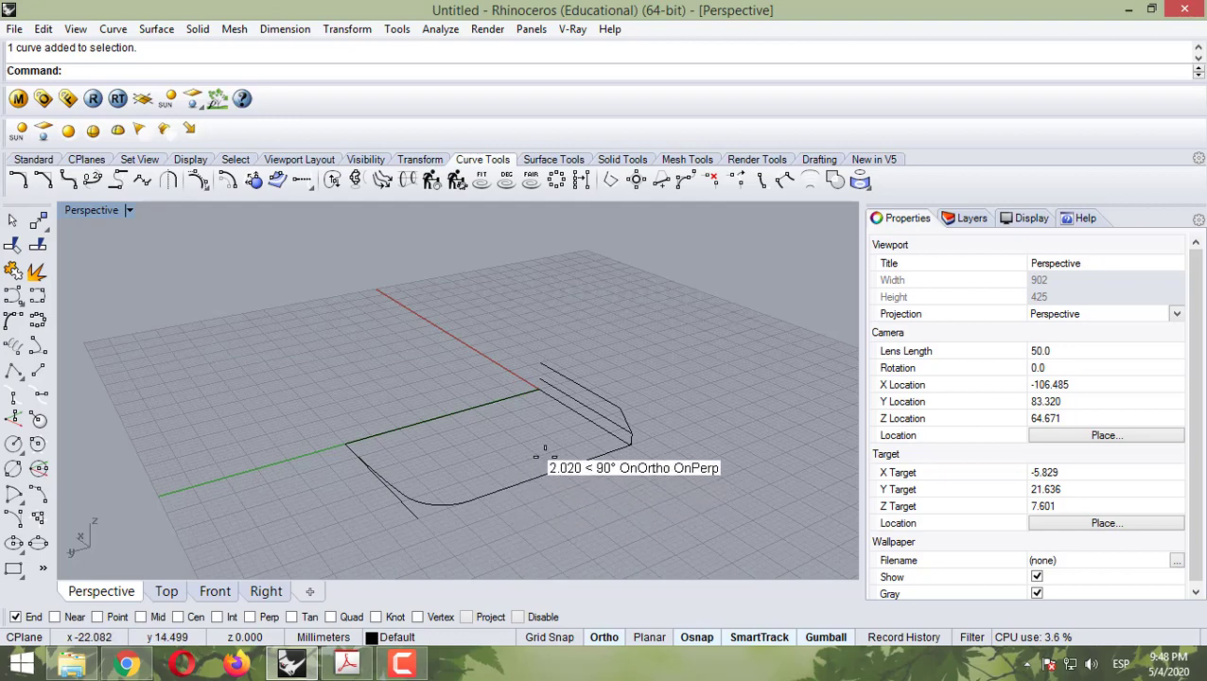
left_click(616, 418)
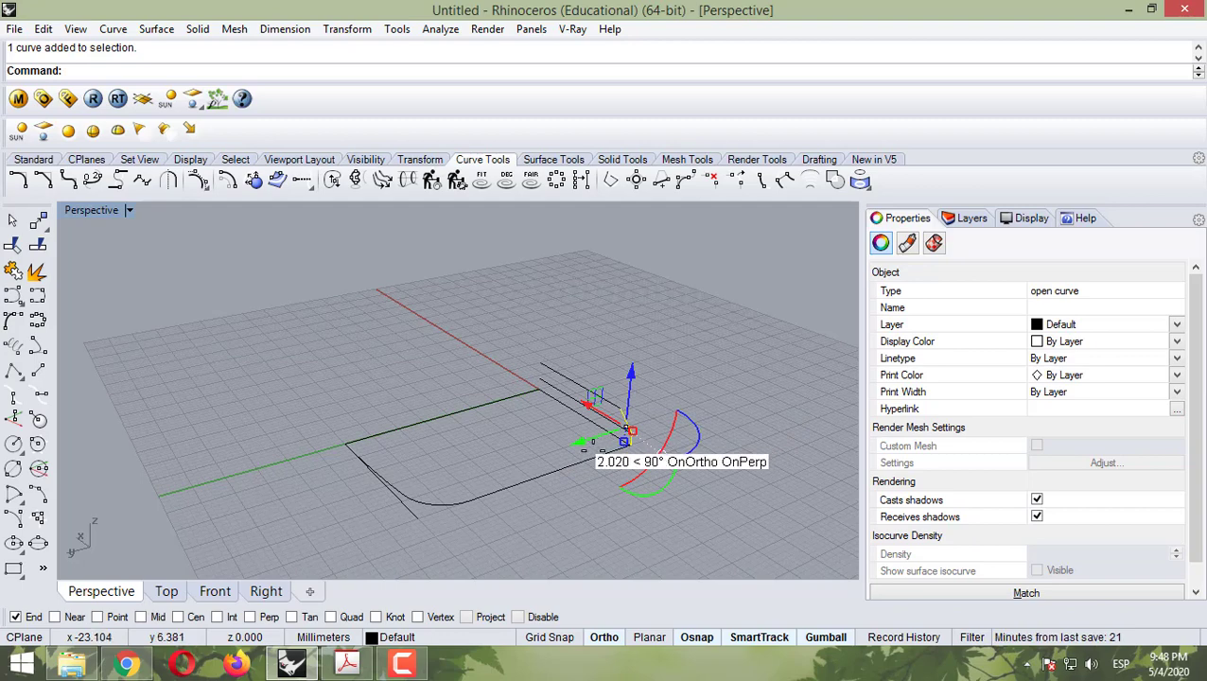
left_click(387, 408)
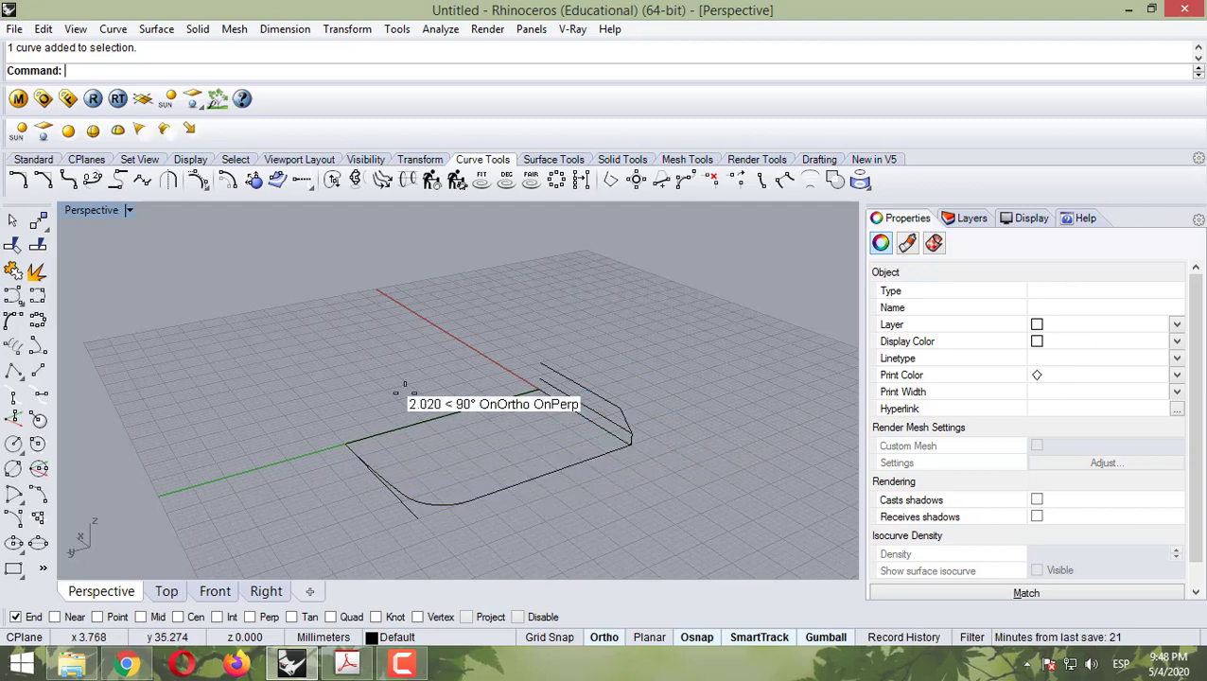
Step: Try a one-rail sweep using the joined side profile curve
left_click(546, 158)
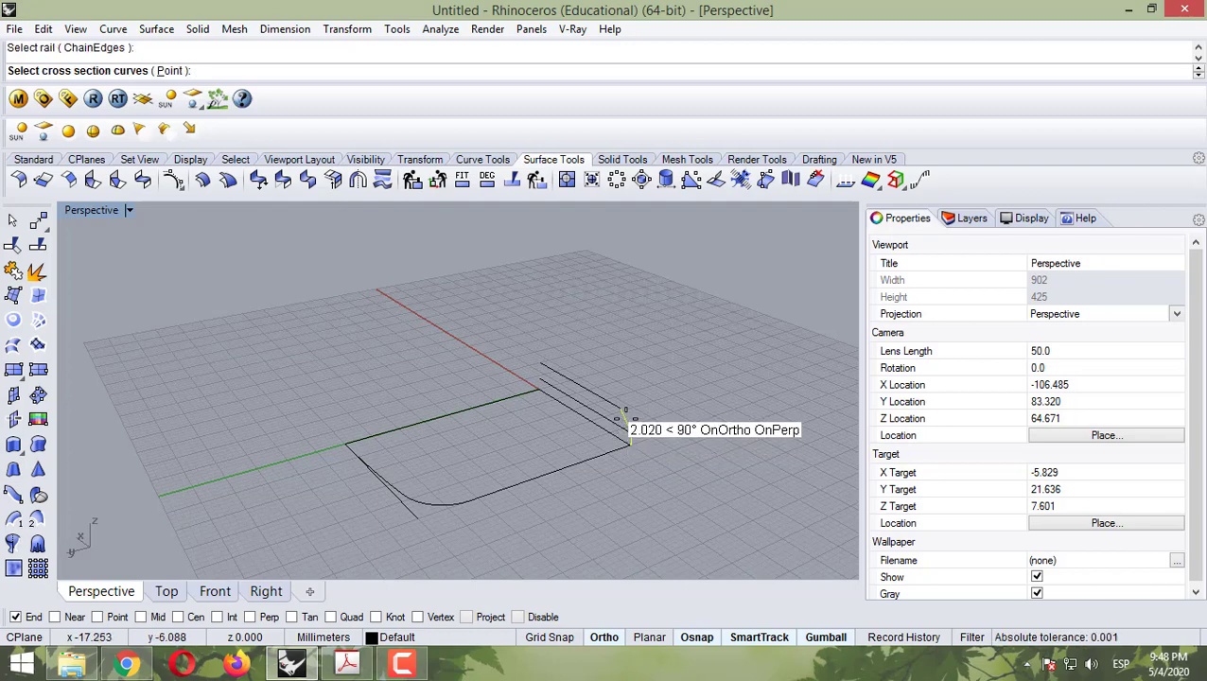
key("Escape")
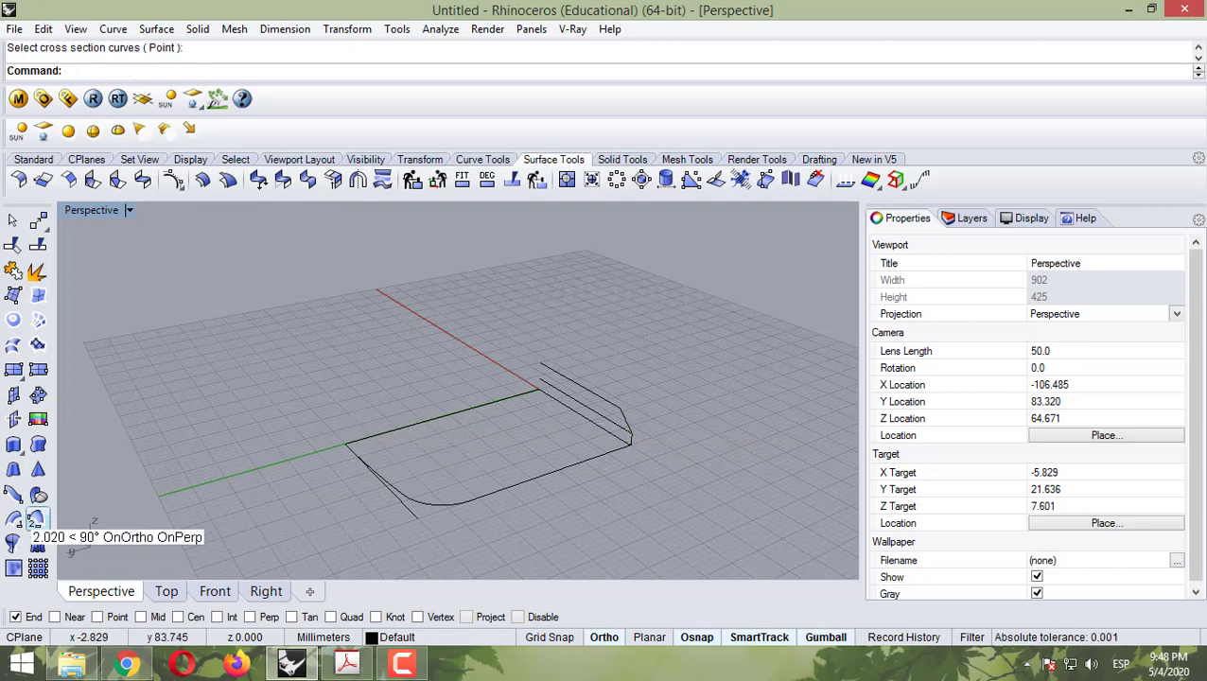
Step: Sweep the joined side profile along the base outline with a one-rail sweep, using Freeform style and Do not simplify
left_click(14, 518)
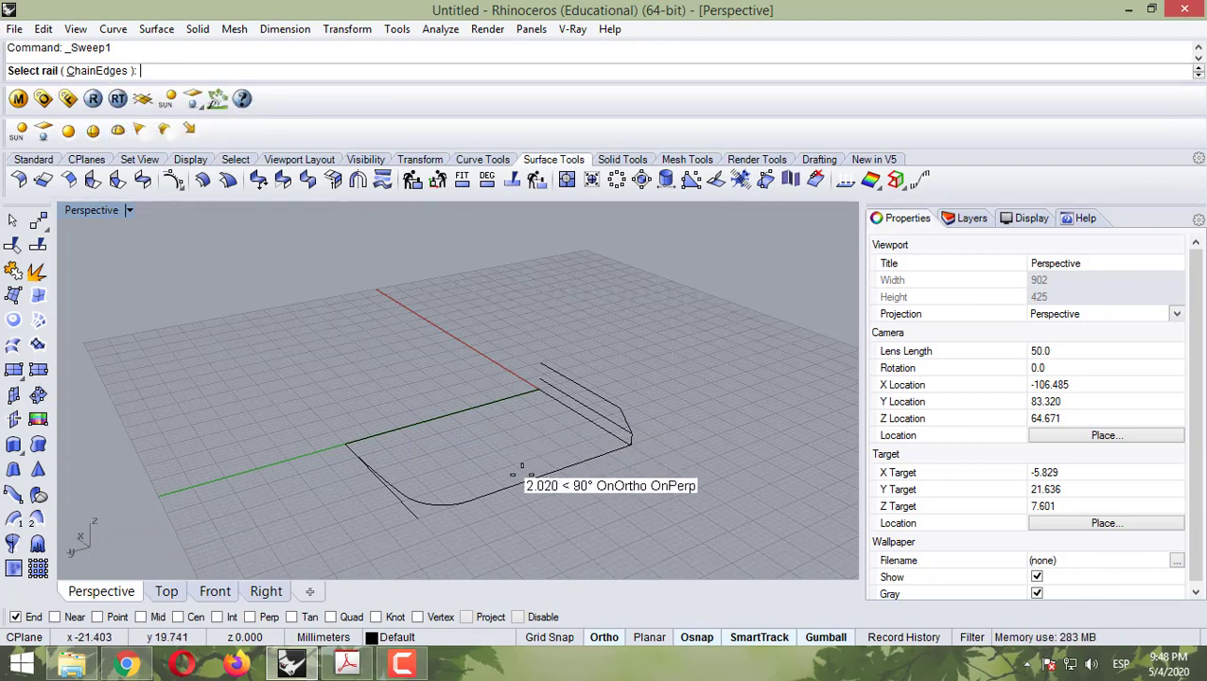
left_click(531, 476)
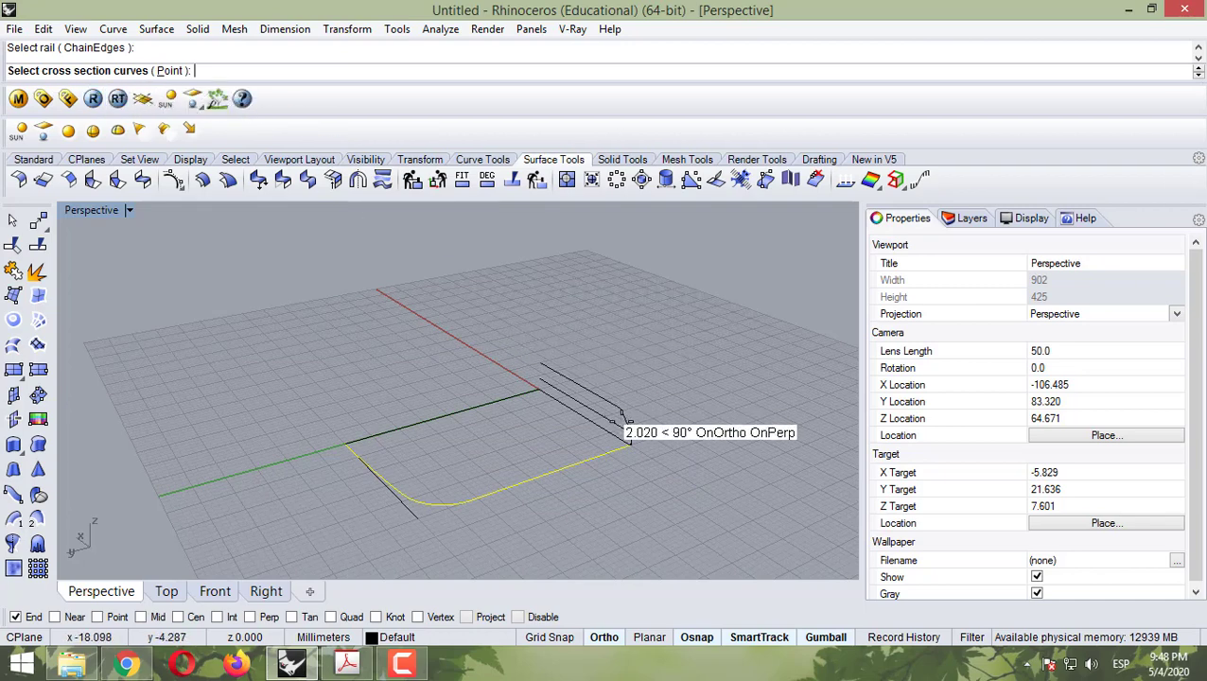
left_click(551, 413)
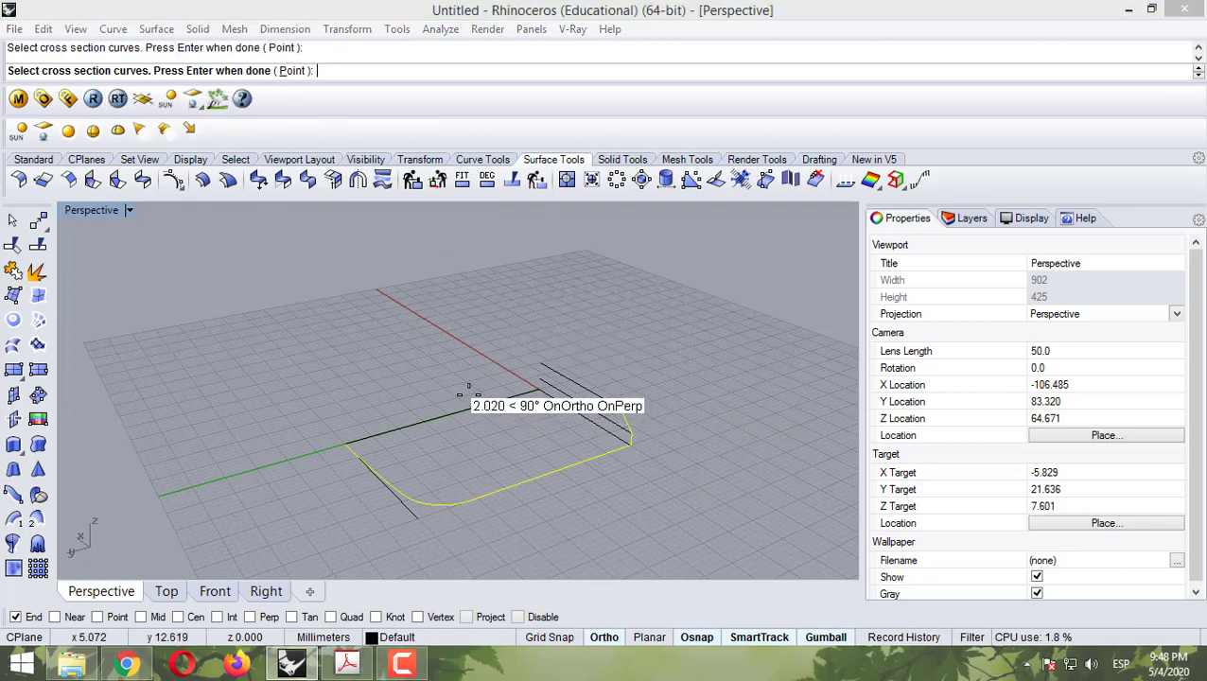
key("Return")
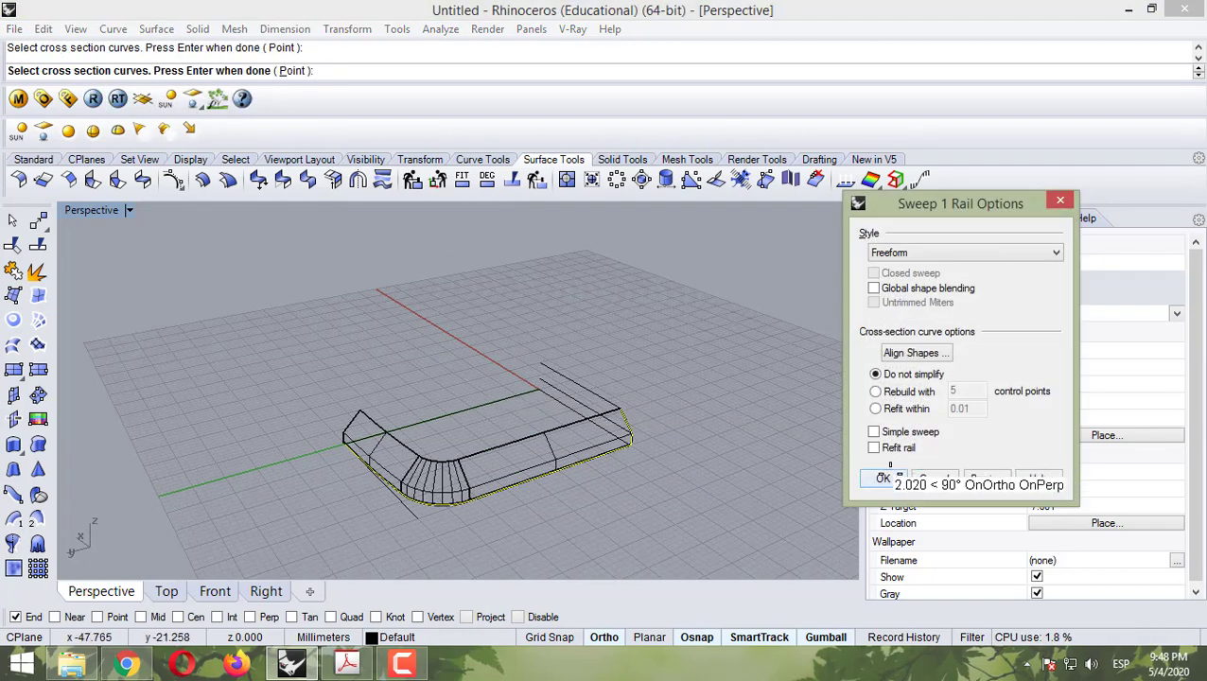
left_click(885, 476)
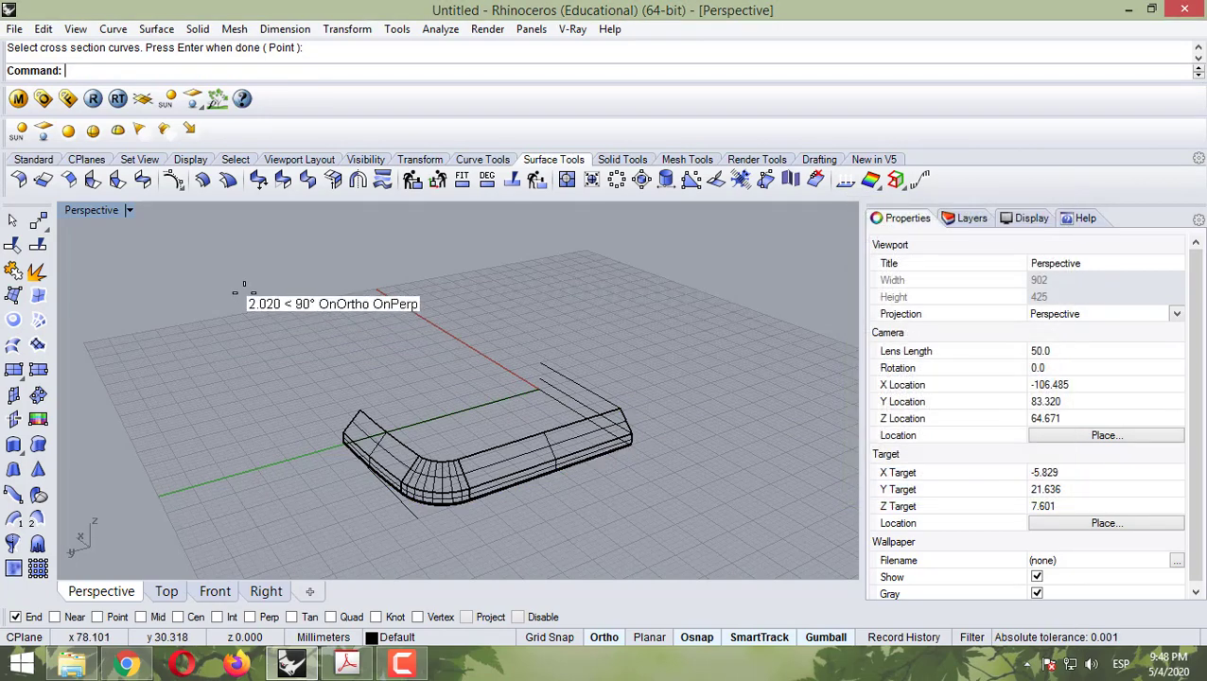
Step: Set the Perspective view to Ghosted display and inspect the swept side surfaces from several angles
left_click(129, 209)
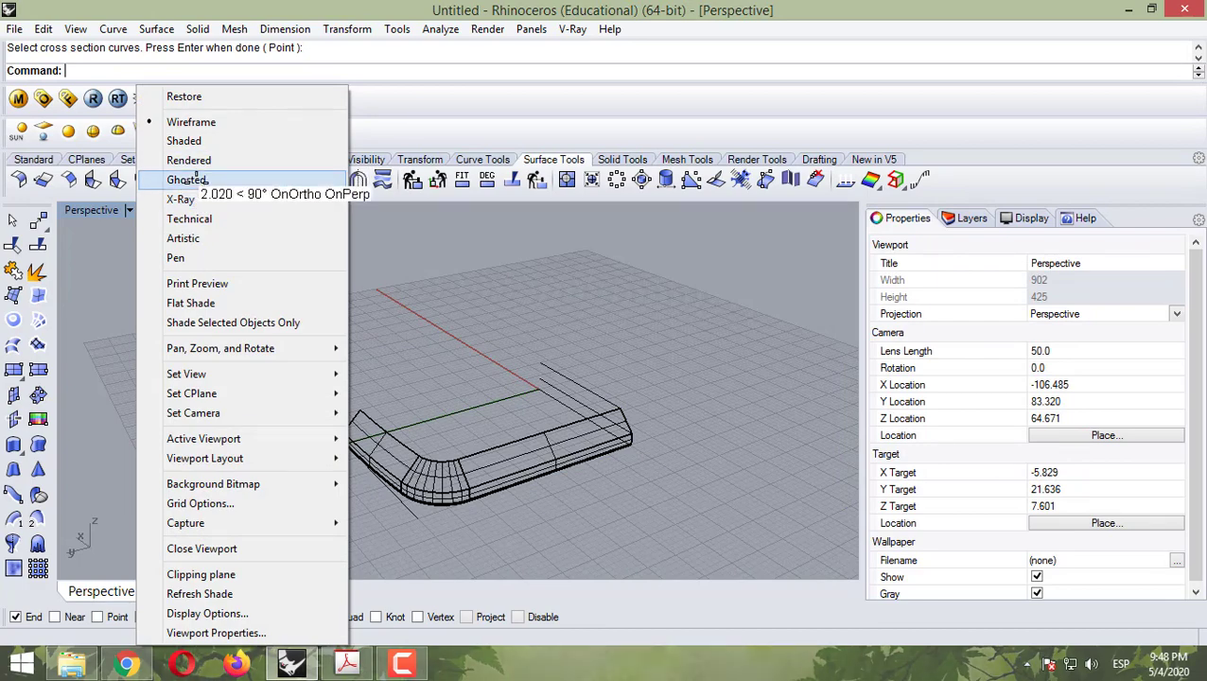
left_click(185, 179)
right_click_drag(509, 415, 501, 387)
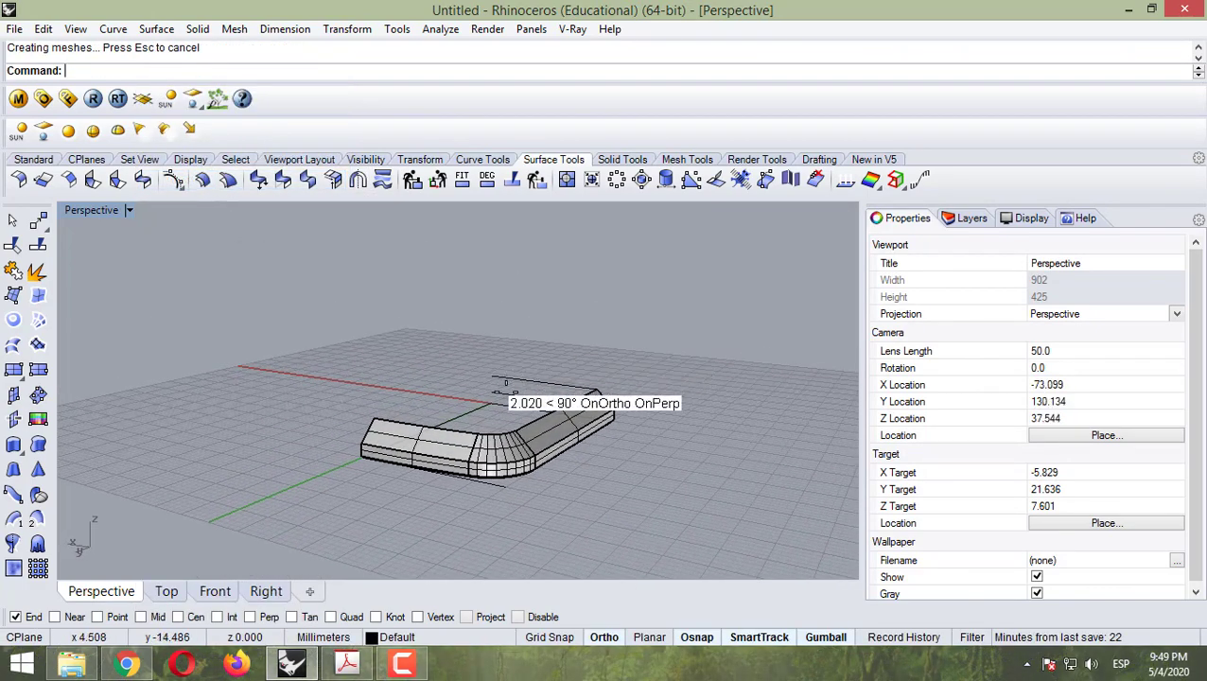
scroll(590, 463, "down", 5)
scroll(530, 439, "up", 5)
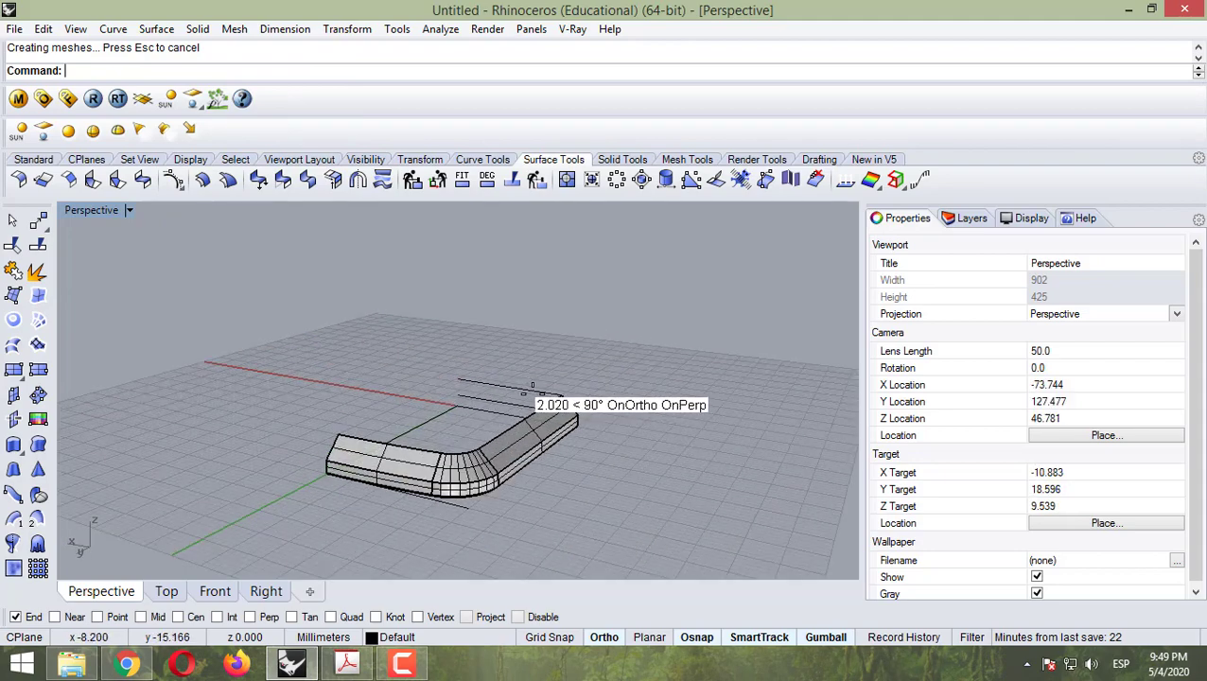
right_click_drag(473, 398, 386, 460)
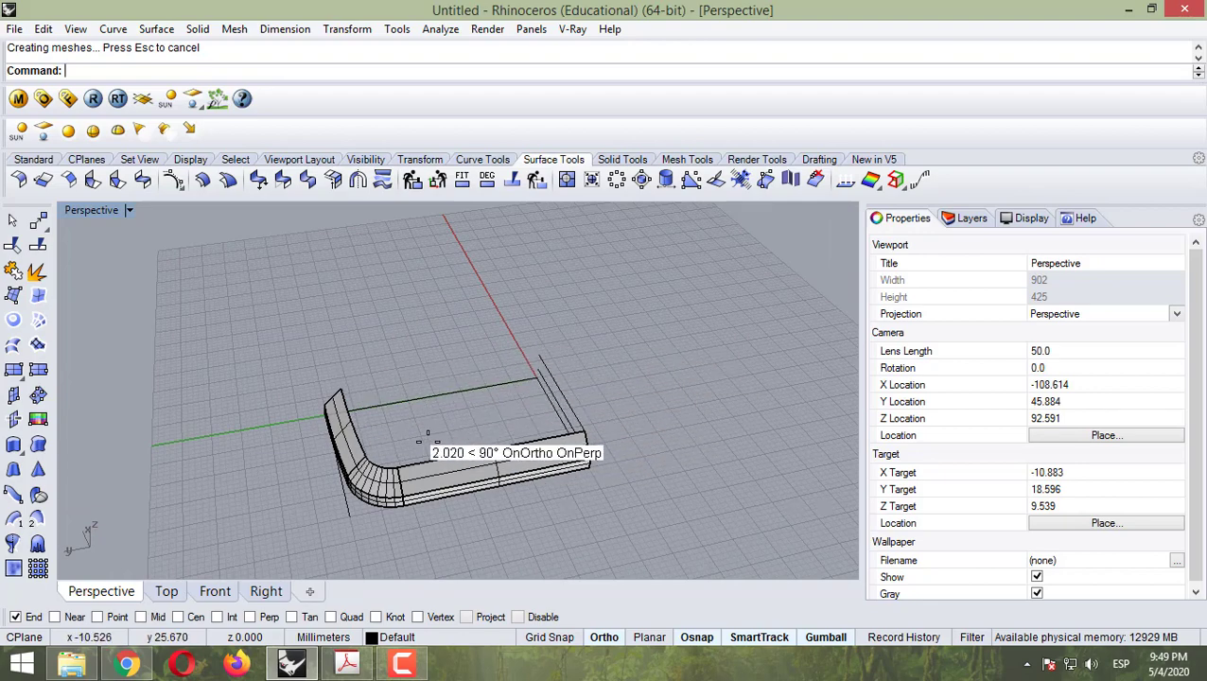
scroll(439, 434, "up", 5)
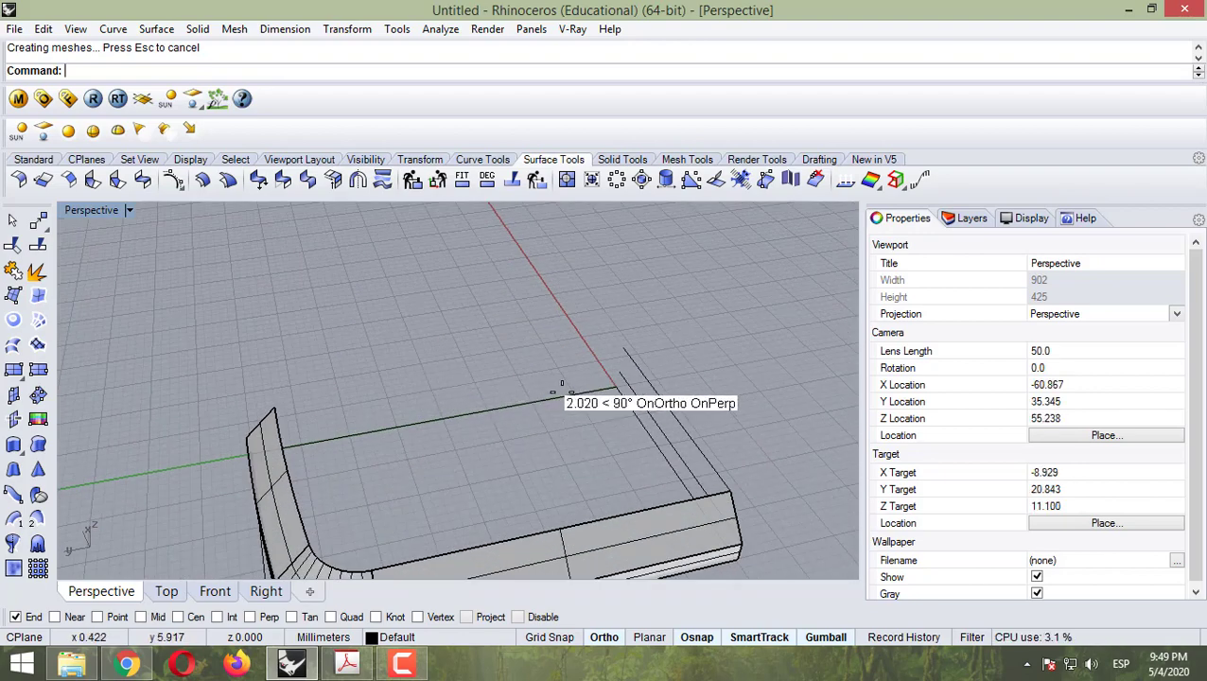
scroll(529, 395, "down", 3)
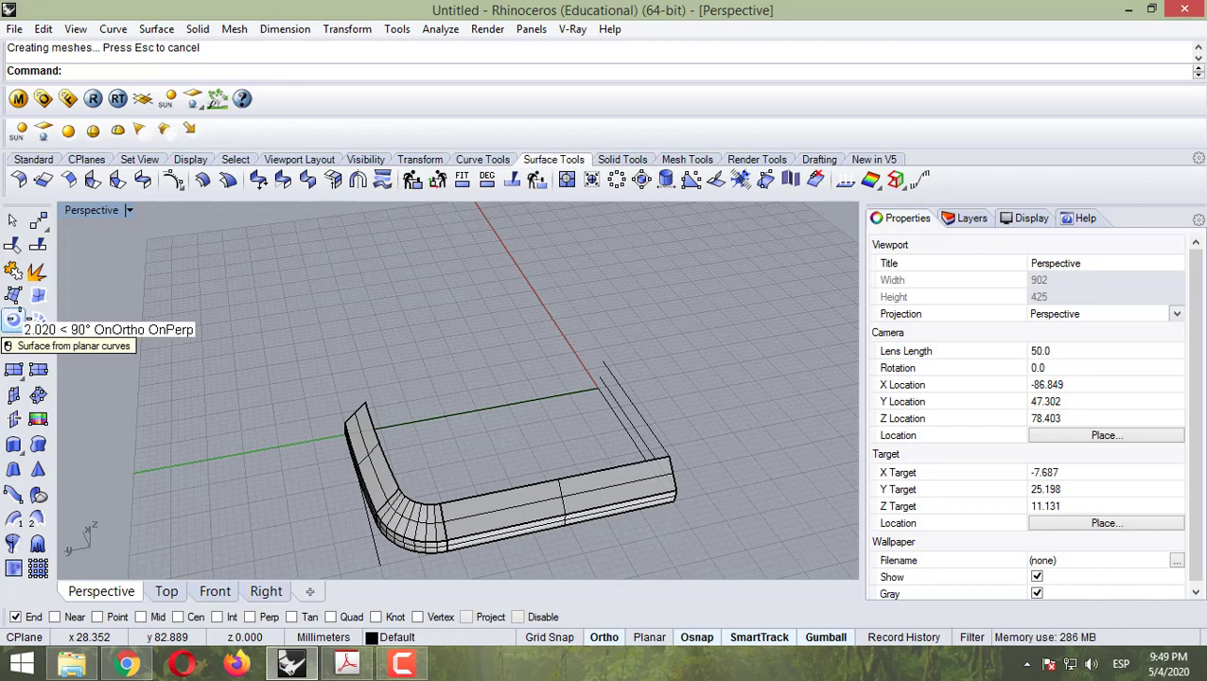
Step: Draw a straight line from the upper corner of the sweep's curved end to the free end of the upper width line
left_click(622, 383)
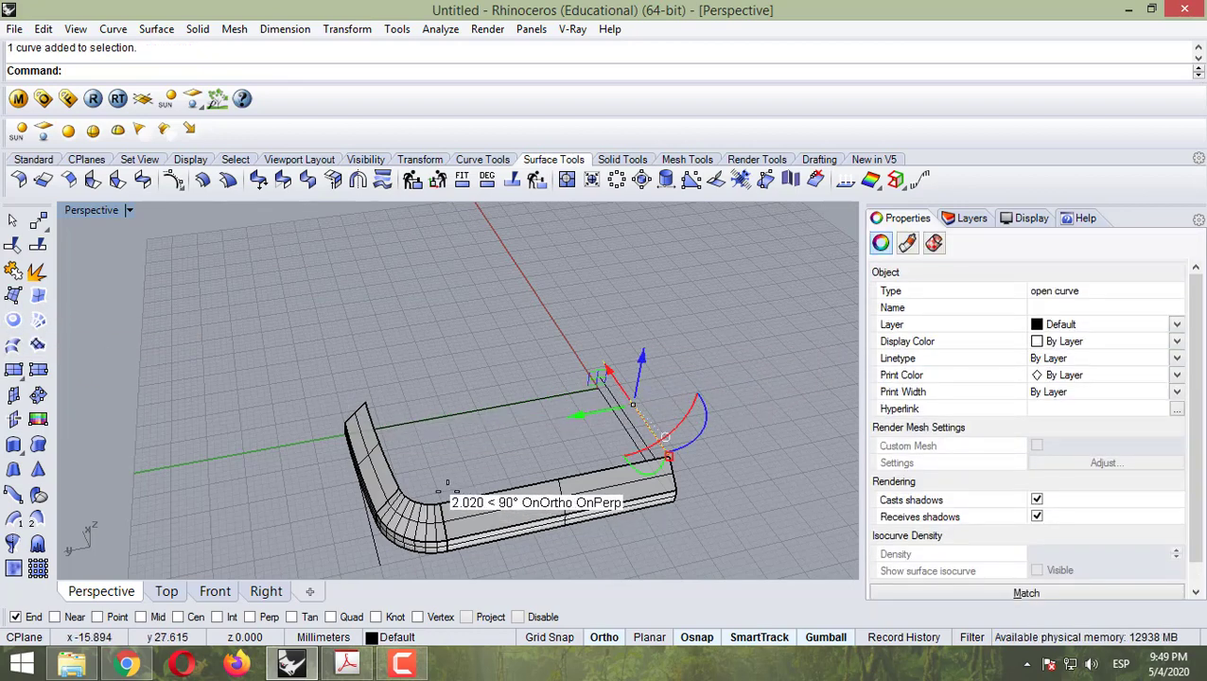
key("Escape")
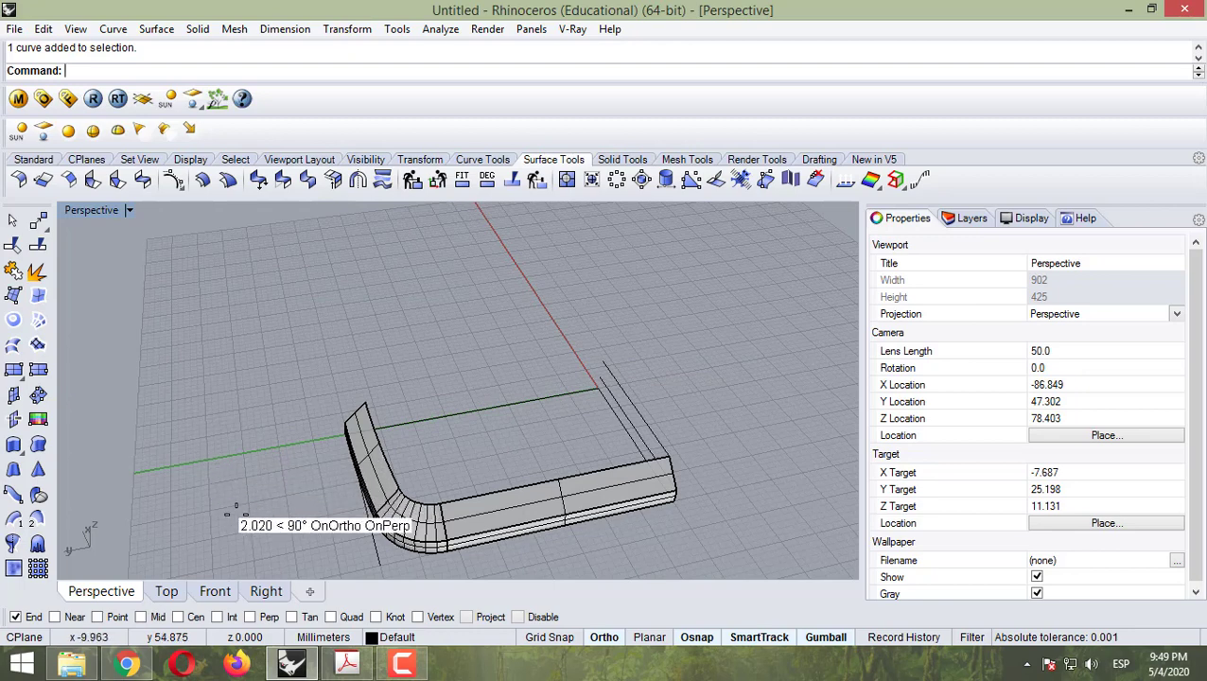
left_click(480, 159)
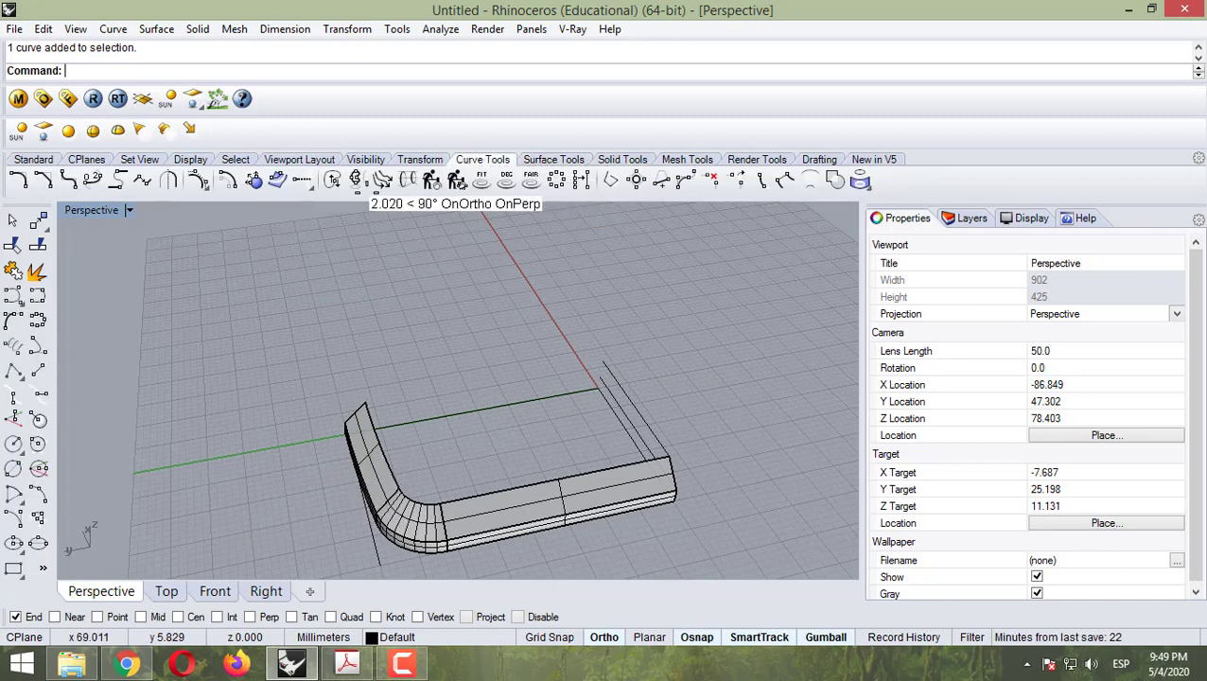
left_click(38, 371)
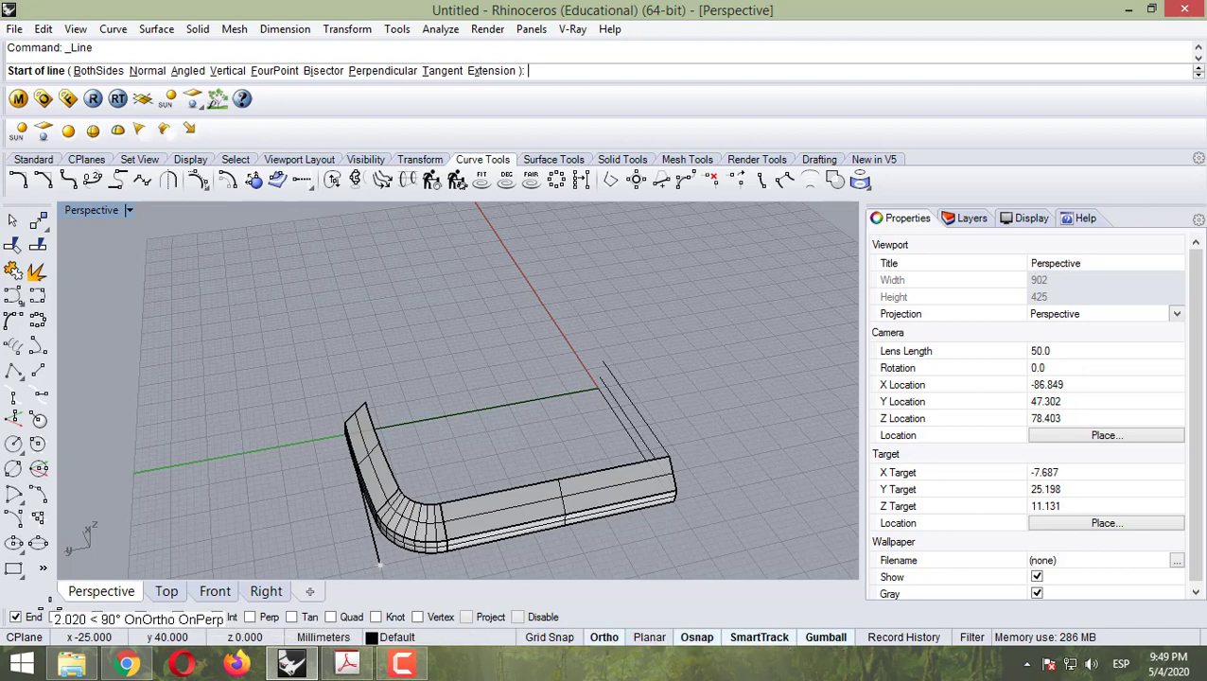
left_click(365, 402)
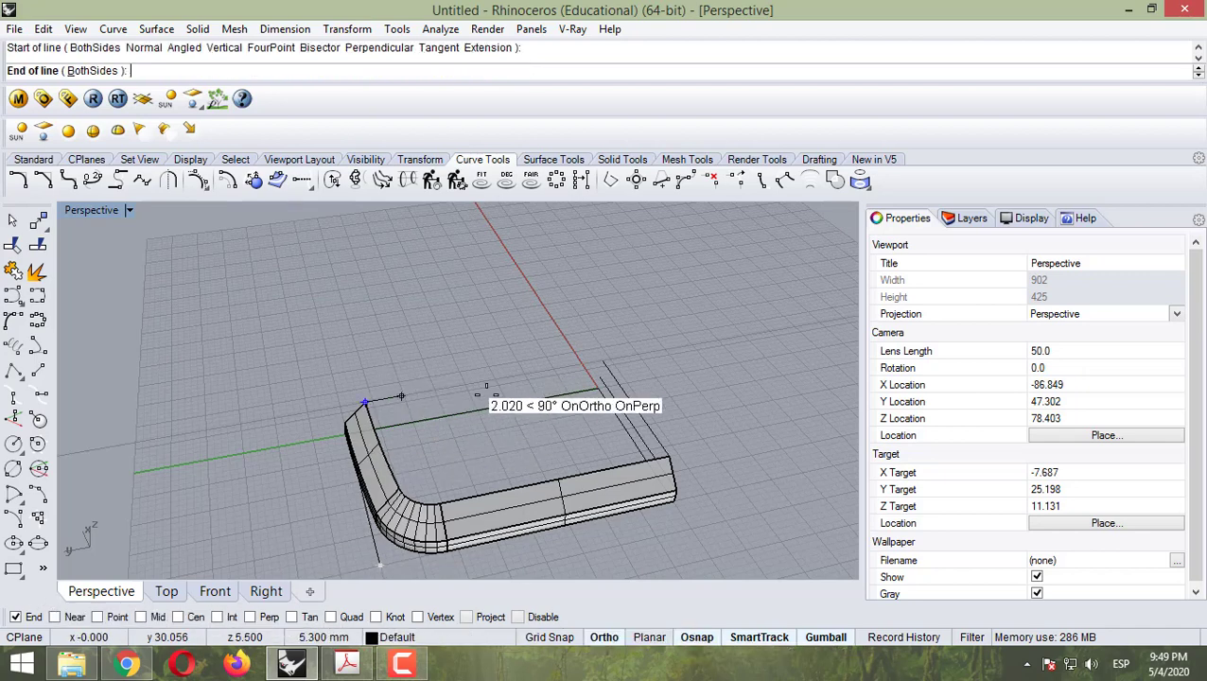
left_click(601, 363)
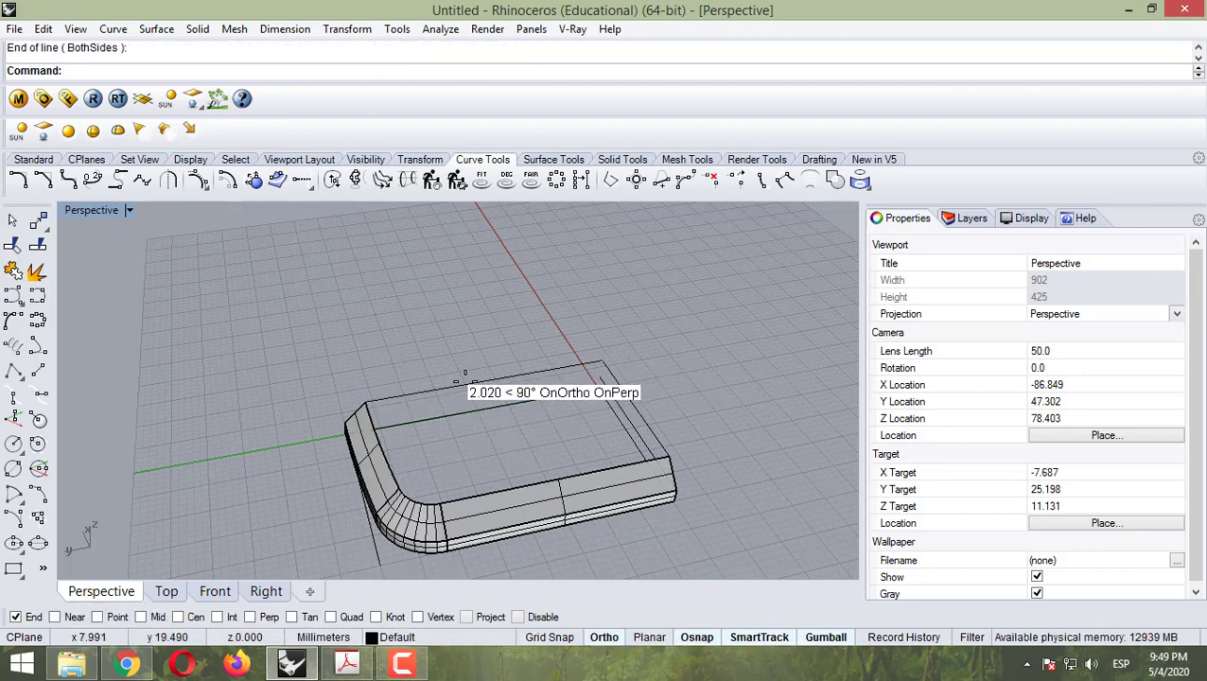
left_click(464, 383)
left_click(358, 428)
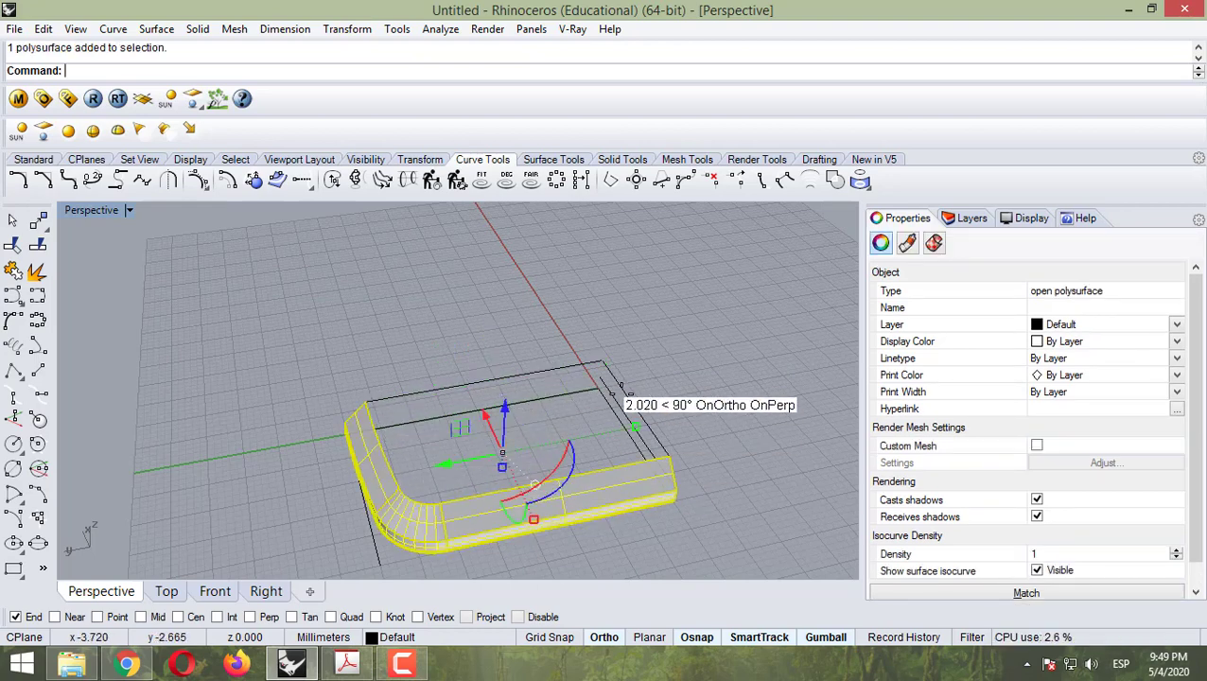
left_click(577, 378)
left_click(391, 260)
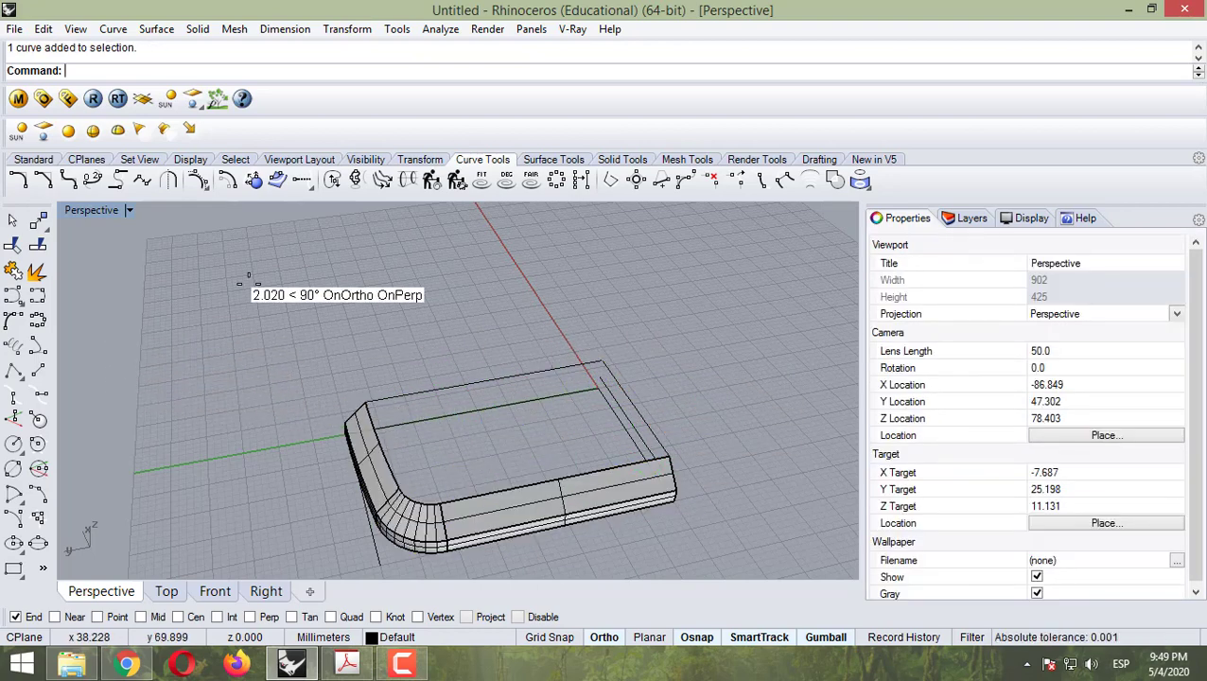
Step: Create the flat top face as a planar surface from the two upper lines and the sweep's upper edges
left_click(553, 159)
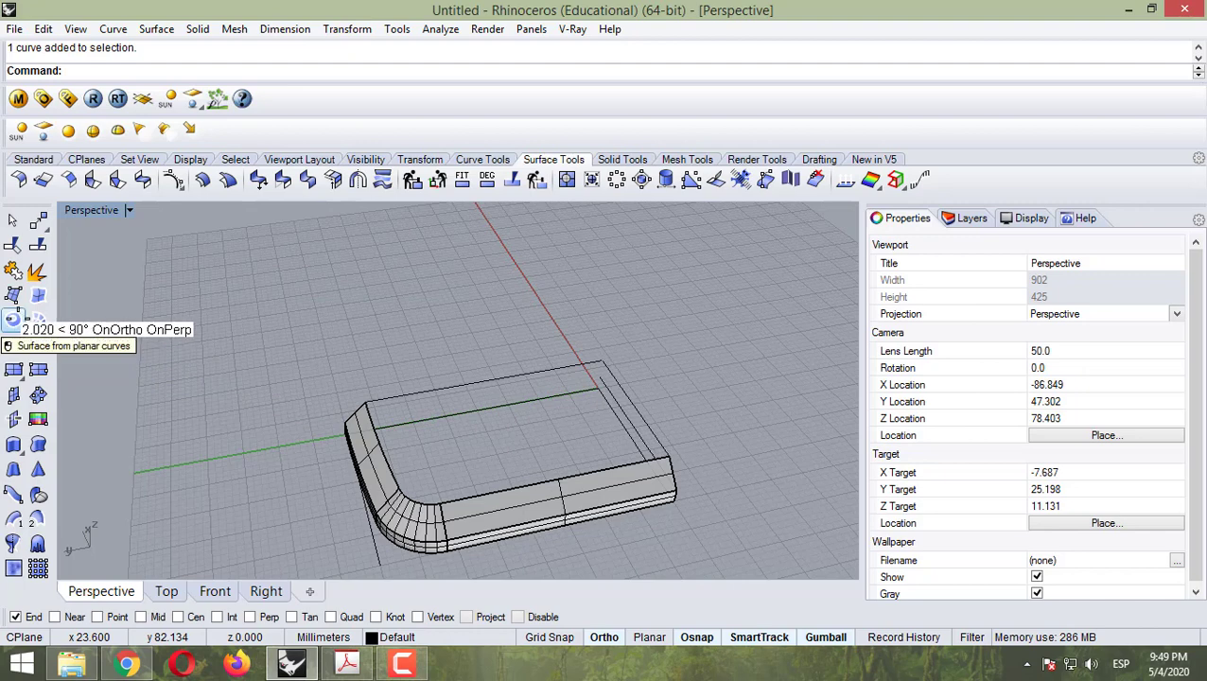
left_click(12, 320)
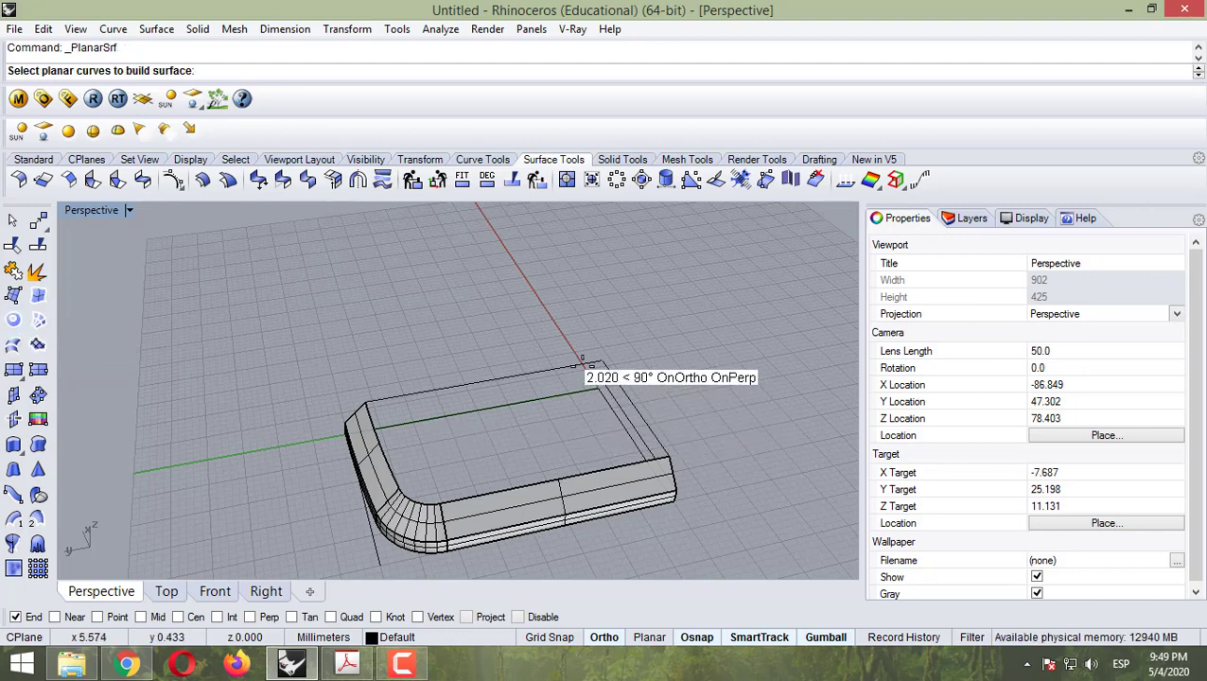
left_click(606, 367)
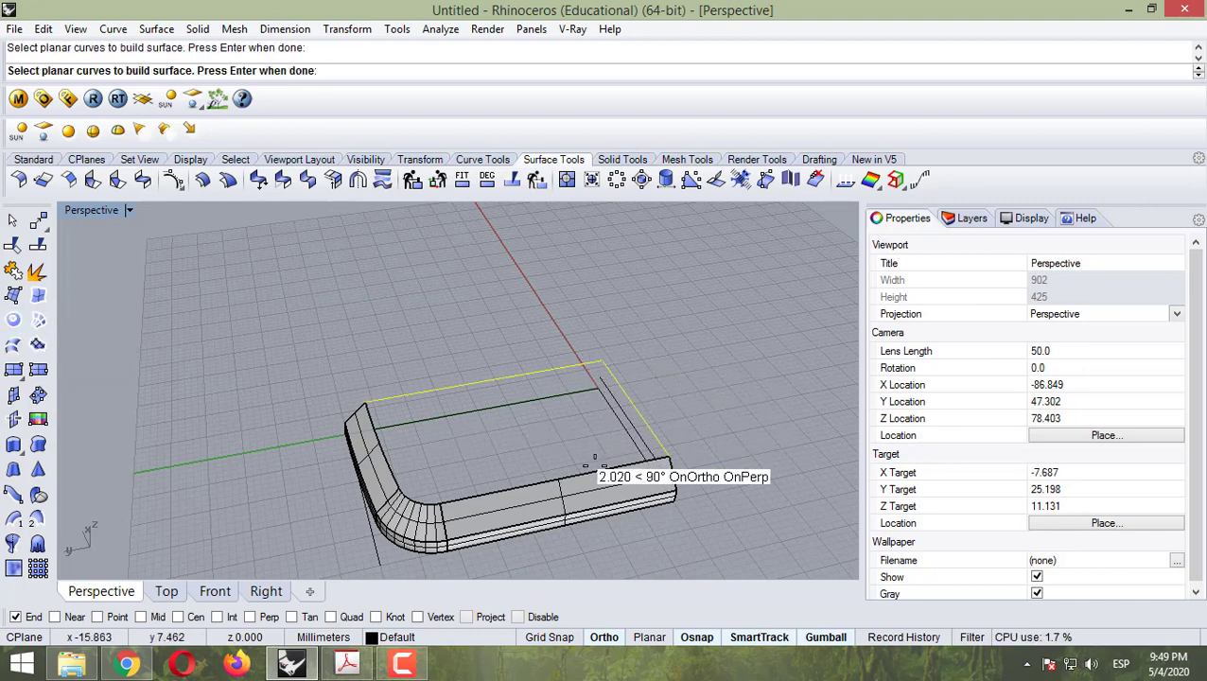
left_click(393, 470)
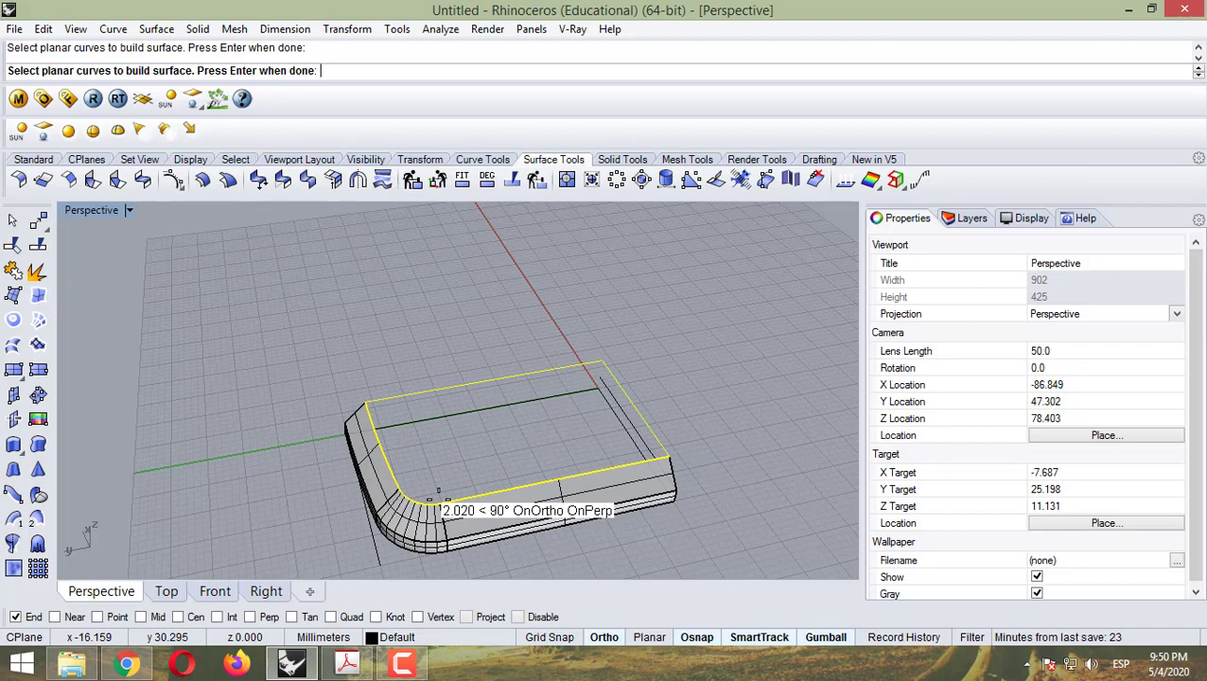
key("Return")
left_click(436, 454)
left_click(269, 432)
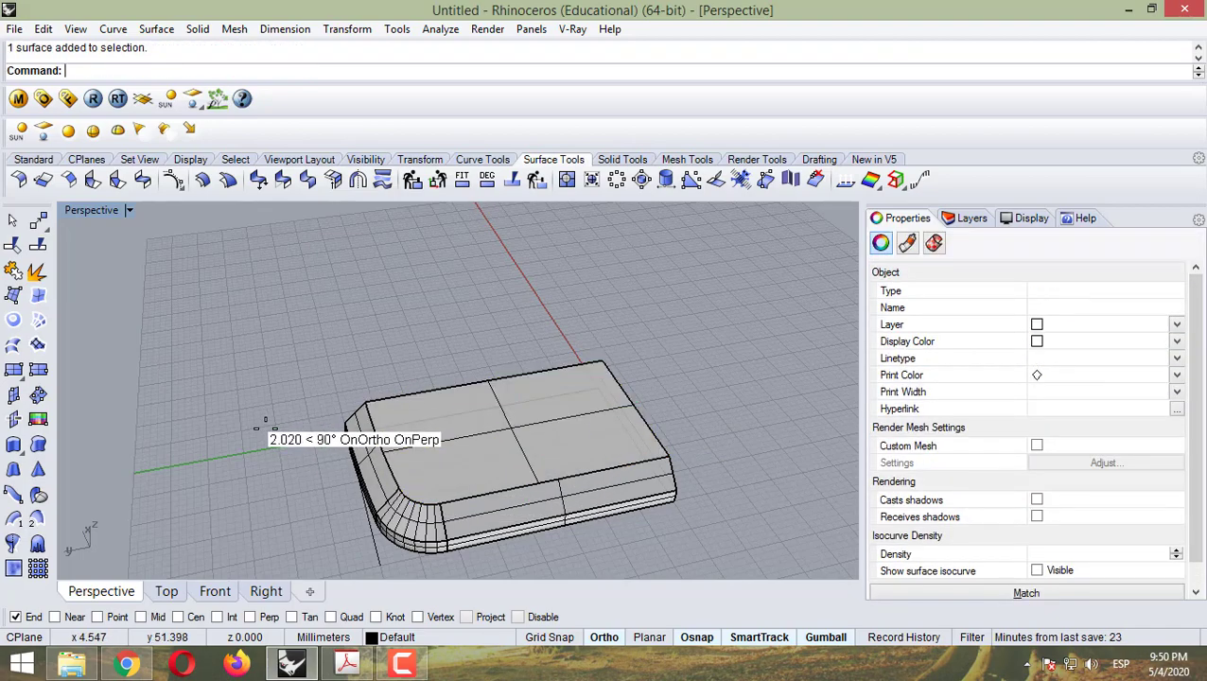
right_click_drag(270, 431, 408, 467)
scroll(388, 478, "down", 5)
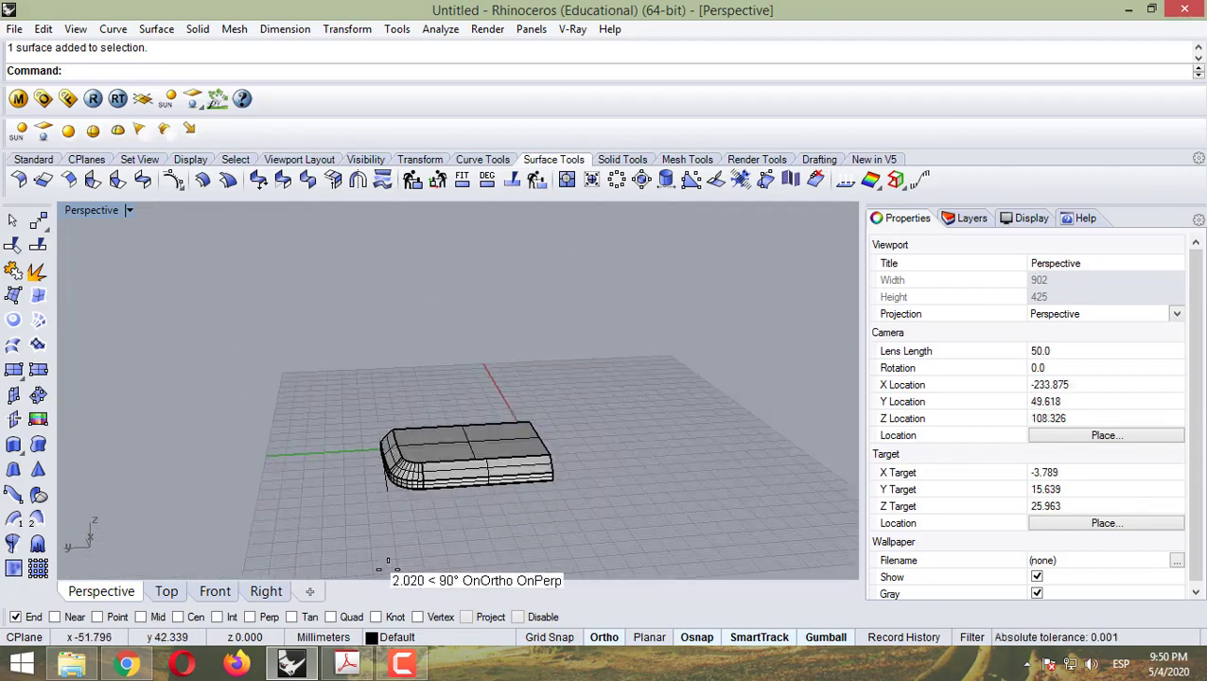
scroll(367, 596, "up", 2)
Step: Switch to the PDF tutorial in Acrobat Pro and look through the side surface and casing sections up to the surface fillet instructions
left_click(365, 662)
scroll(633, 506, "down", 15)
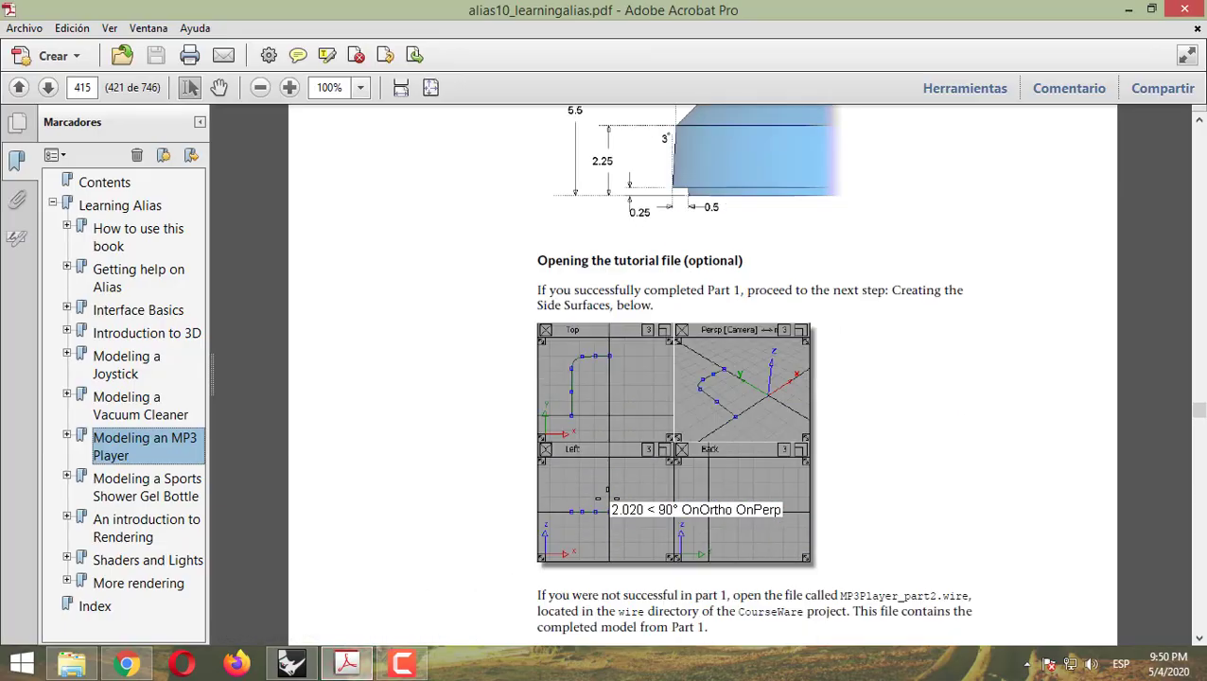
scroll(653, 496, "down", 20)
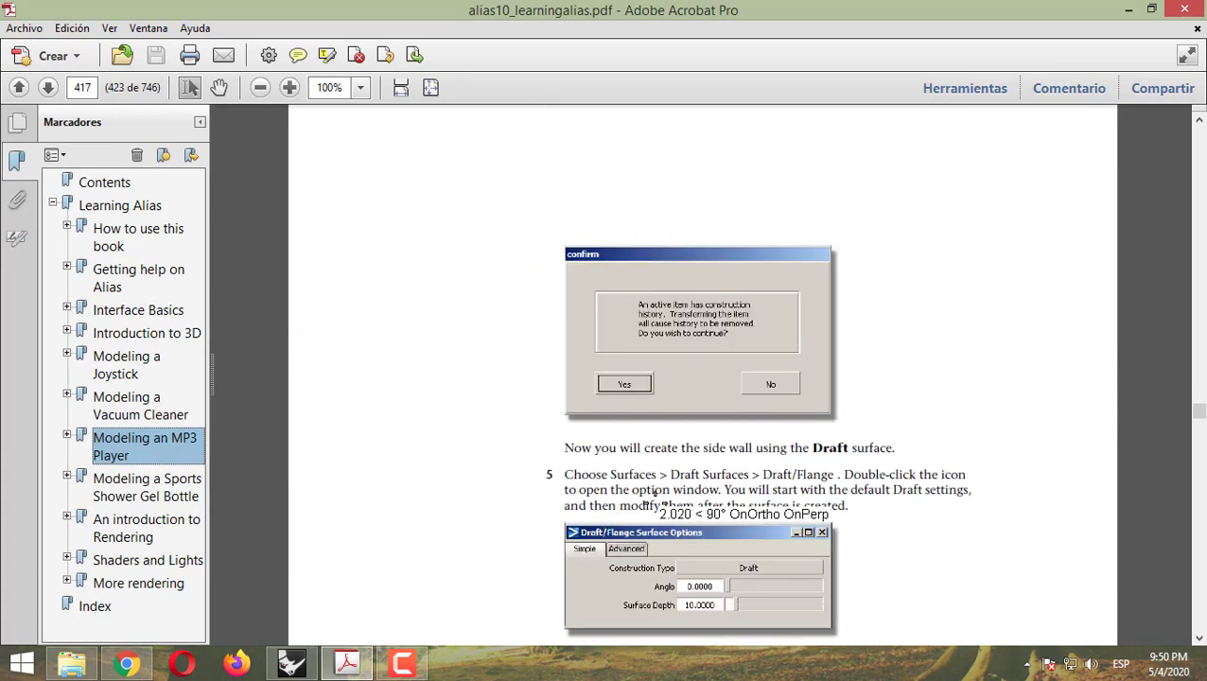
scroll(668, 473, "down", 15)
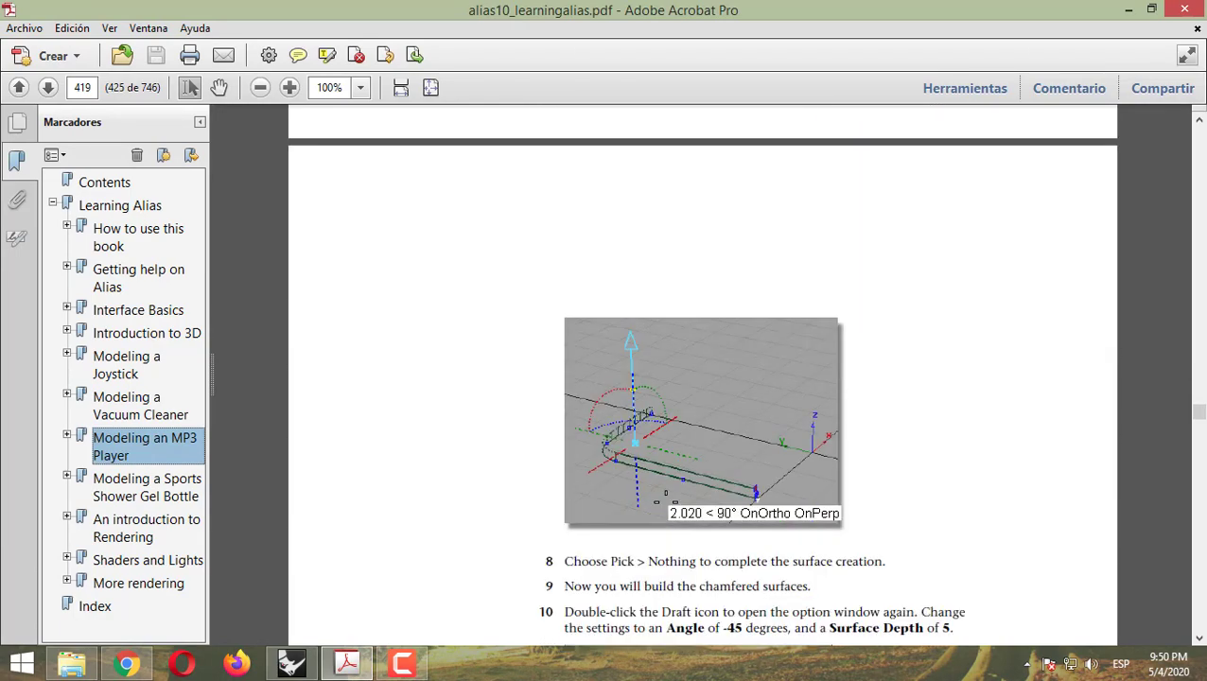
scroll(657, 506, "down", 20)
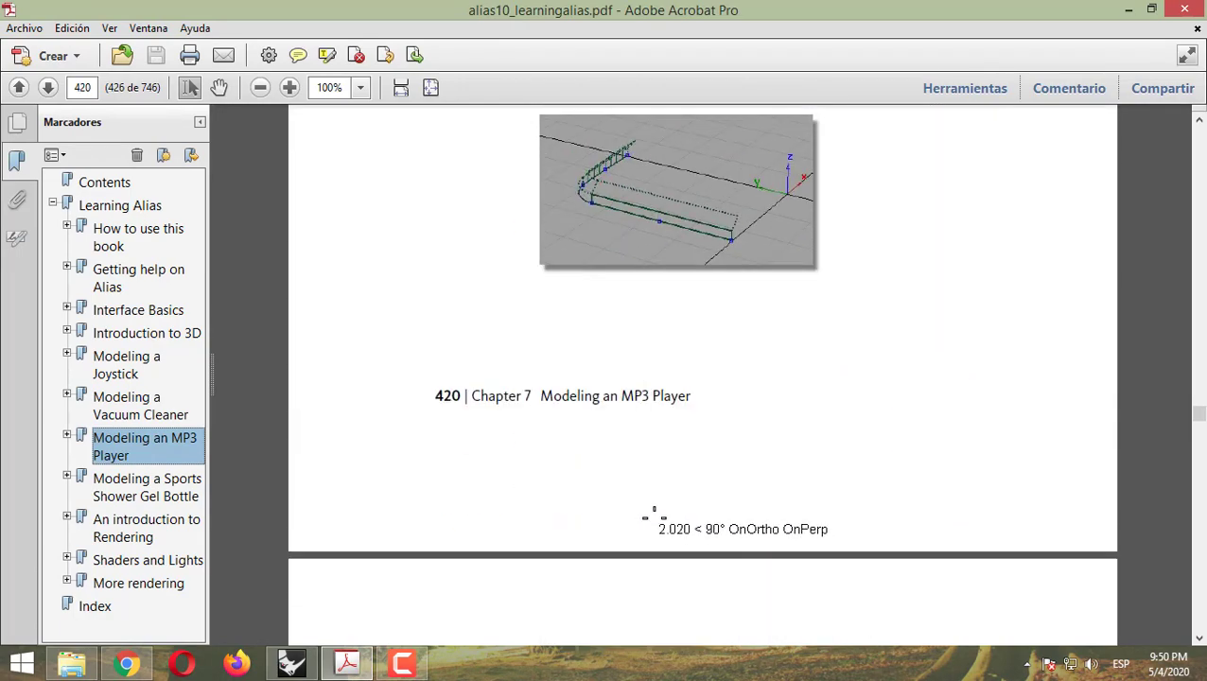
scroll(598, 492, "down", 20)
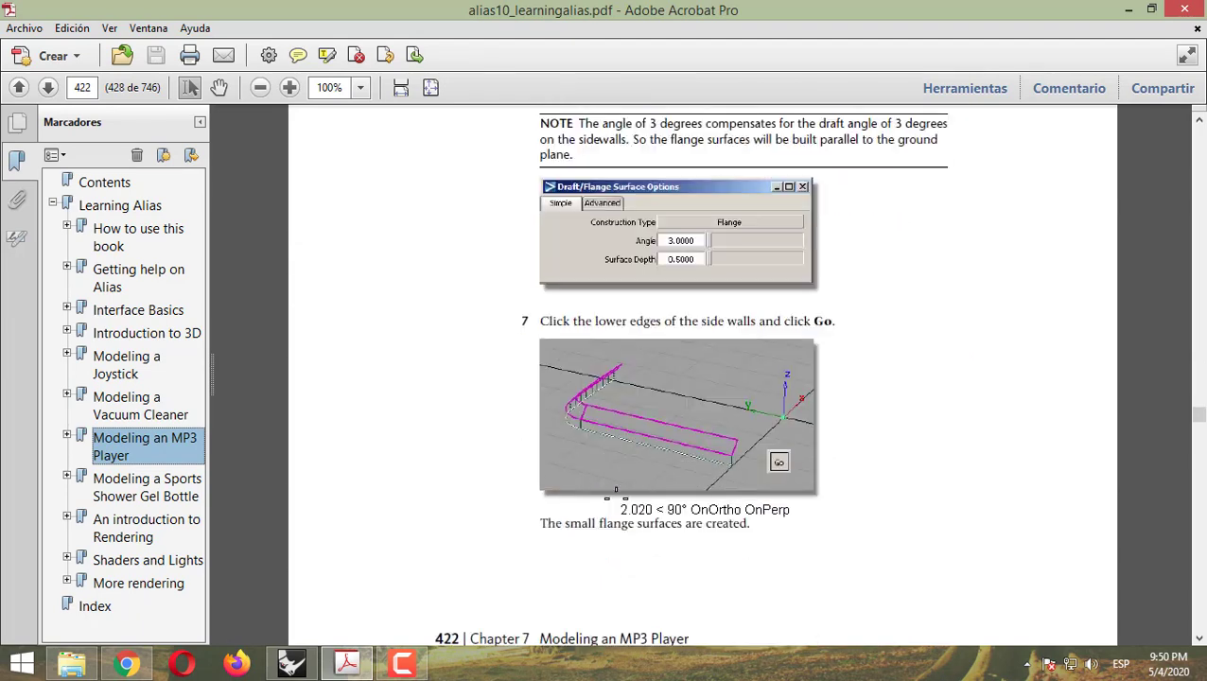
scroll(701, 379, "down", 12)
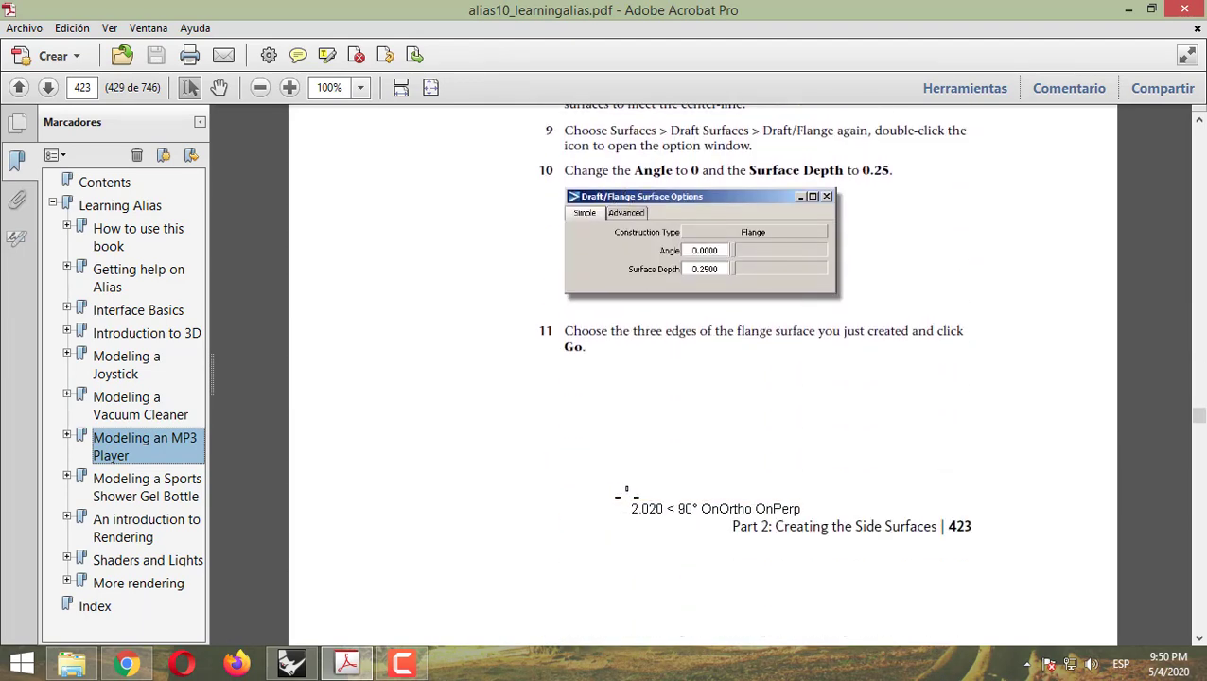
scroll(702, 379, "down", 20)
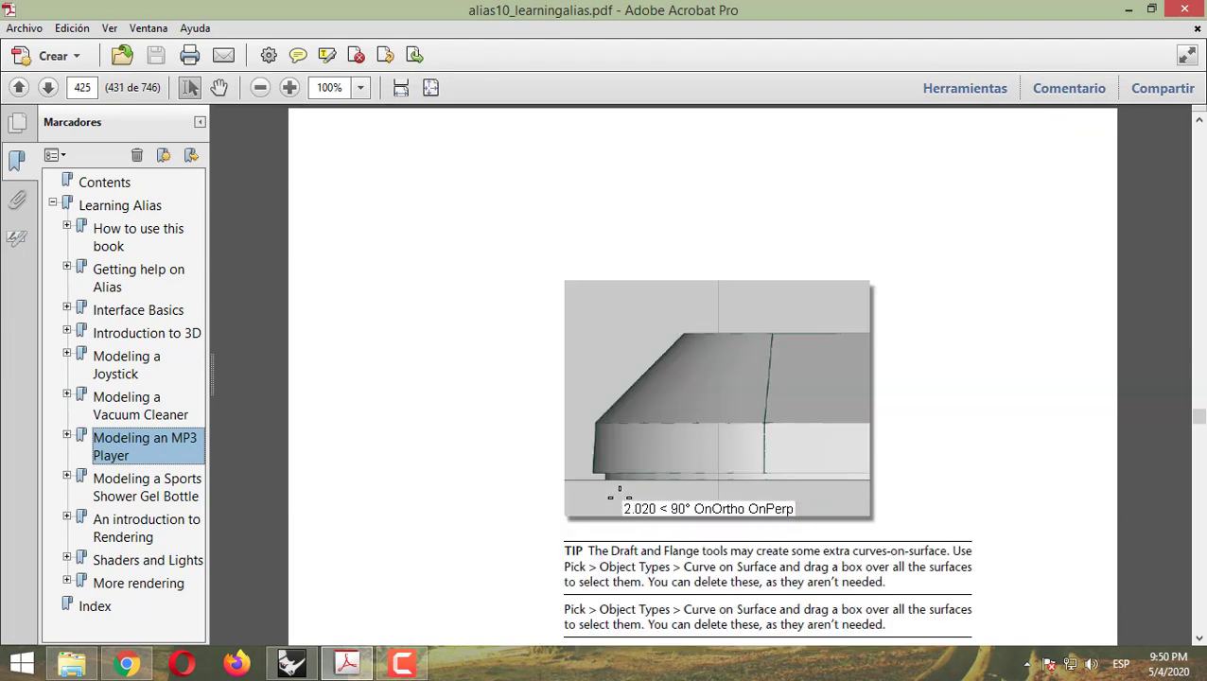
scroll(702, 378, "down", 20)
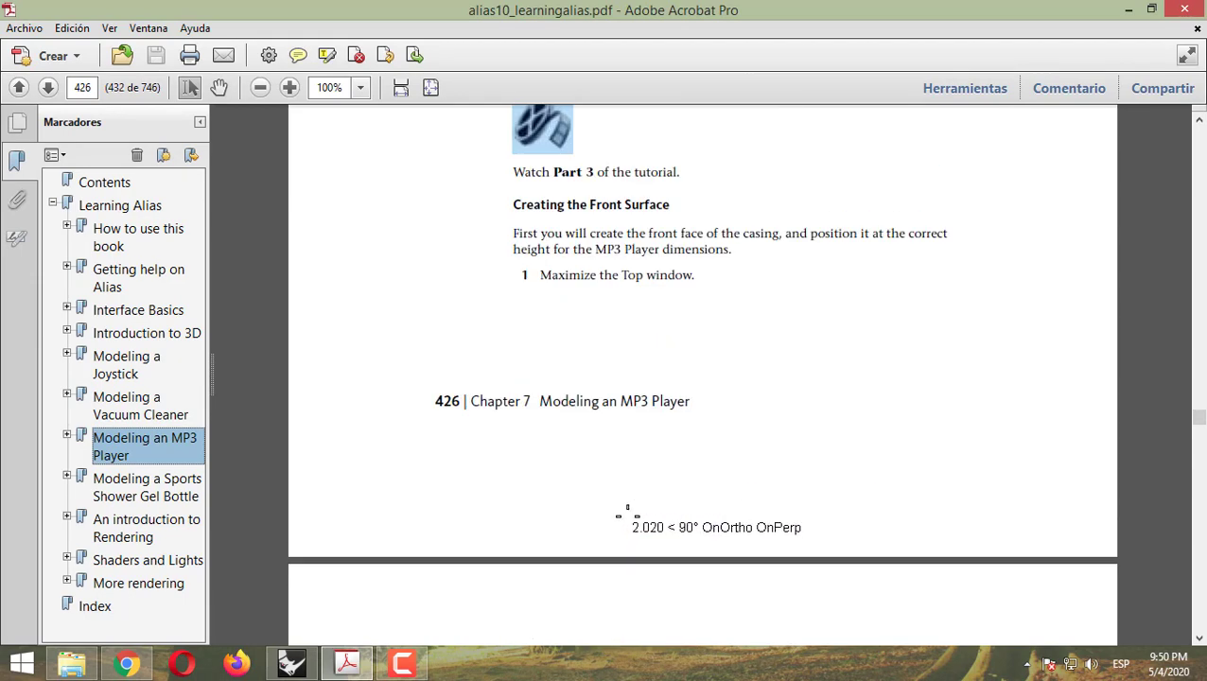
scroll(702, 378, "down", 20)
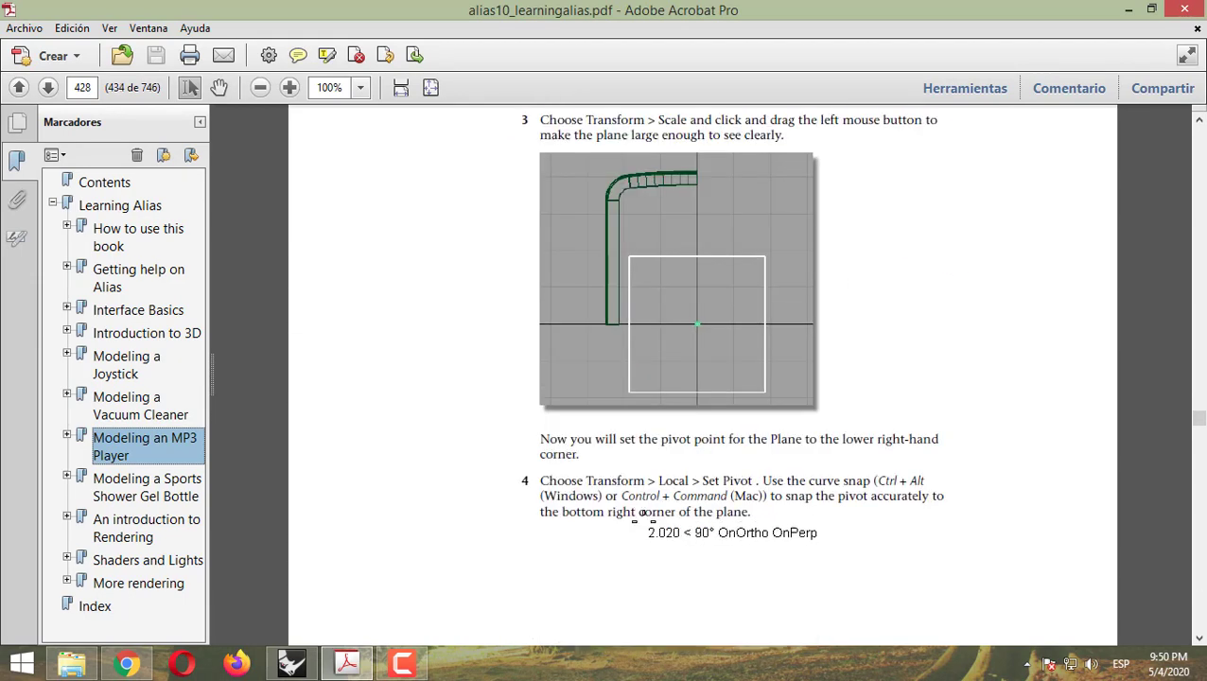
scroll(702, 378, "down", 6)
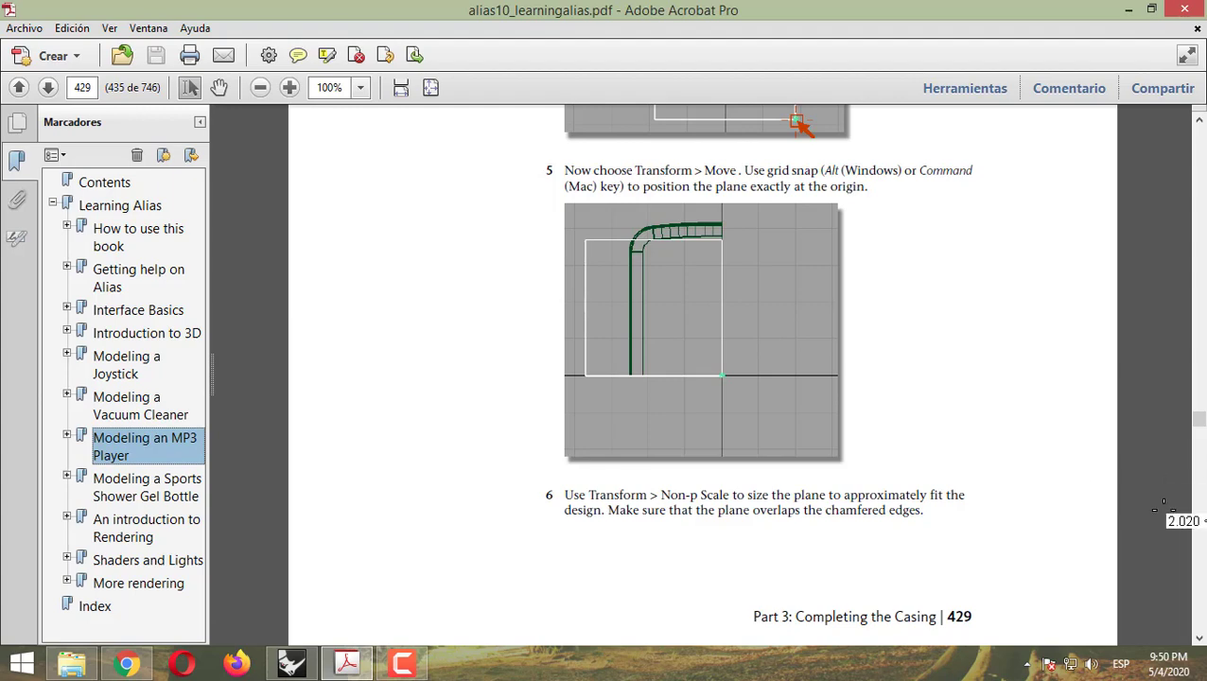
scroll(702, 378, "down", 20)
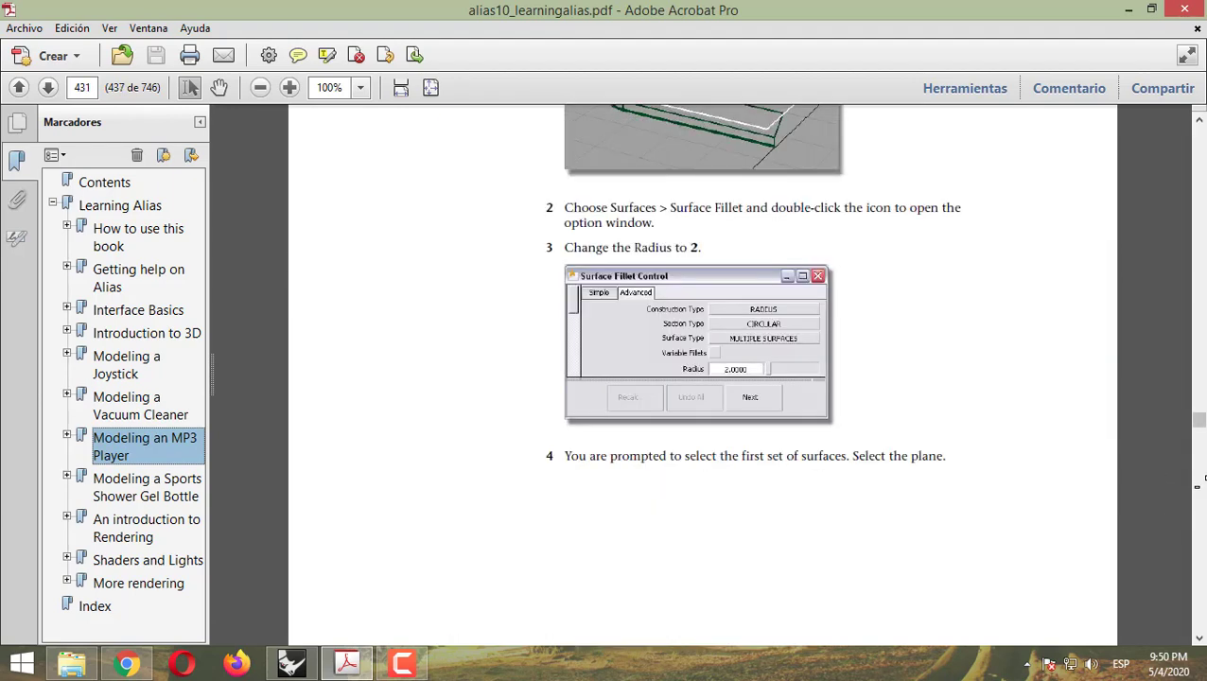
scroll(702, 379, "down", 20)
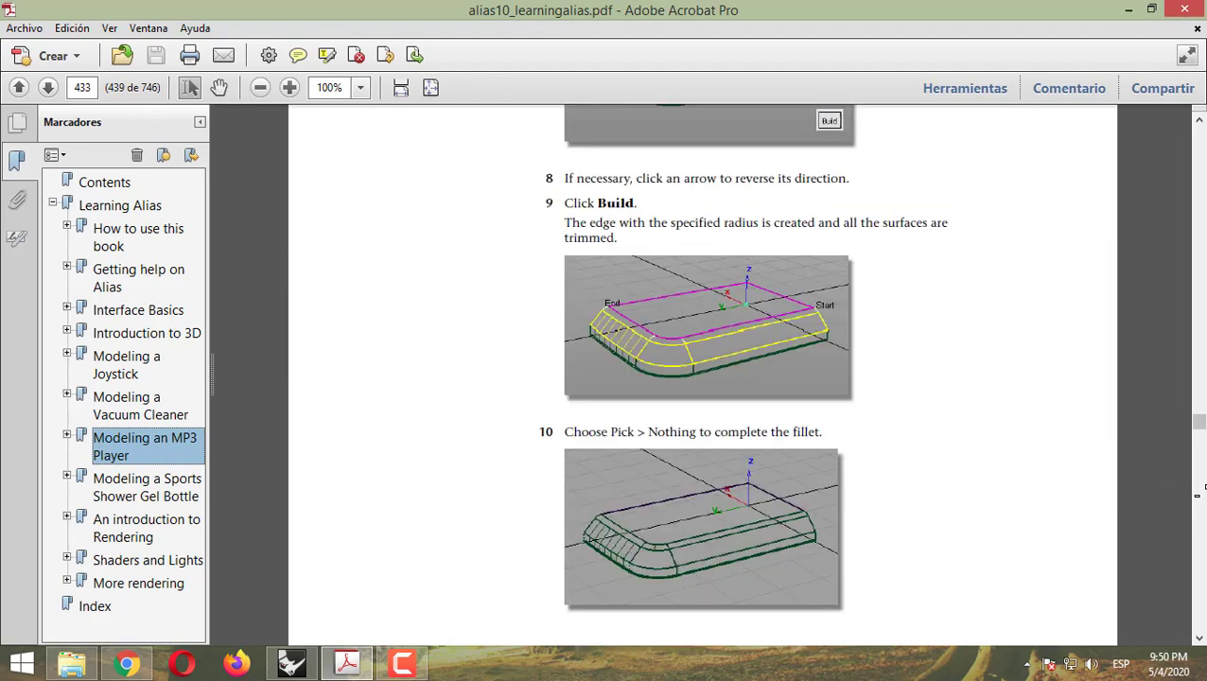
left_click_drag(1195, 418, 1142, 412)
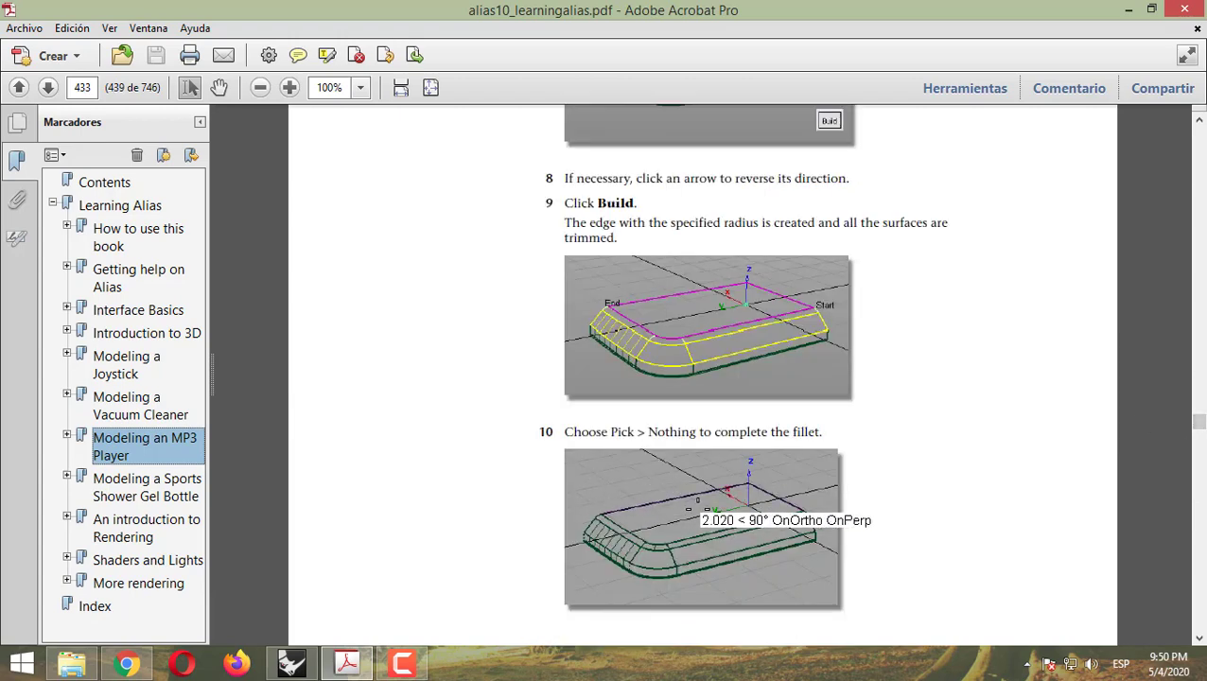
Step: Read the tutorial steps for filleting the front face to the chamfered surfaces and for using Round on the remaining casing edges
scroll(702, 379, "up", 3)
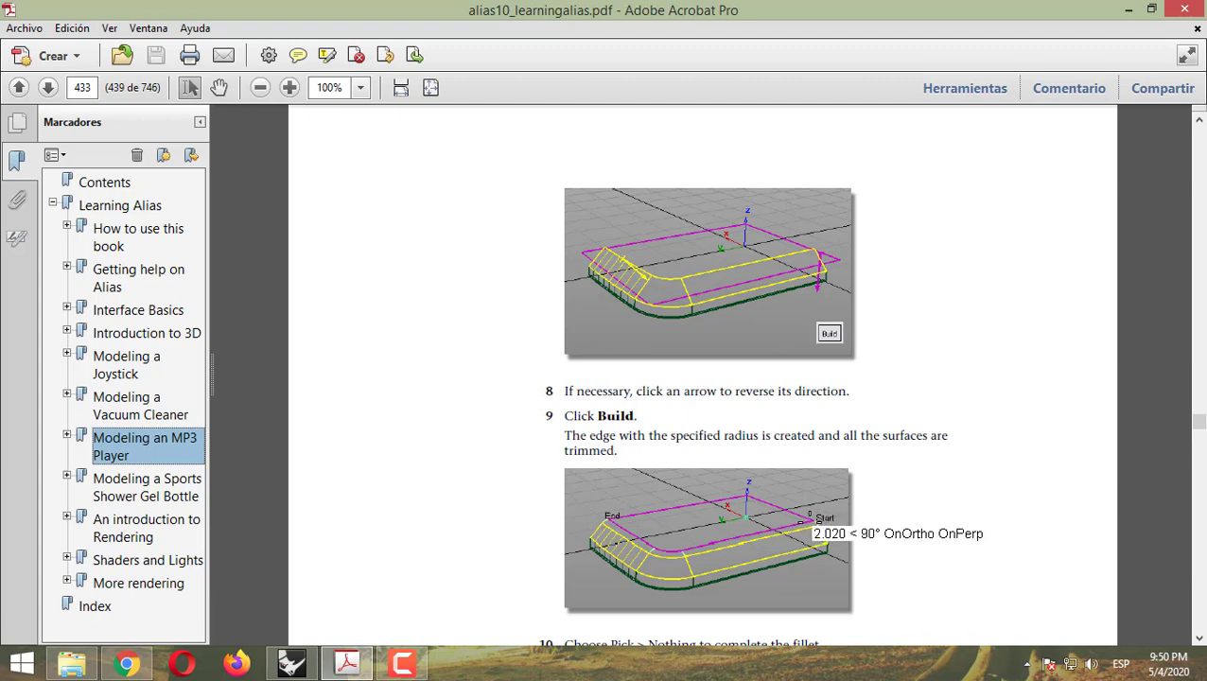
scroll(617, 431, "down", 4)
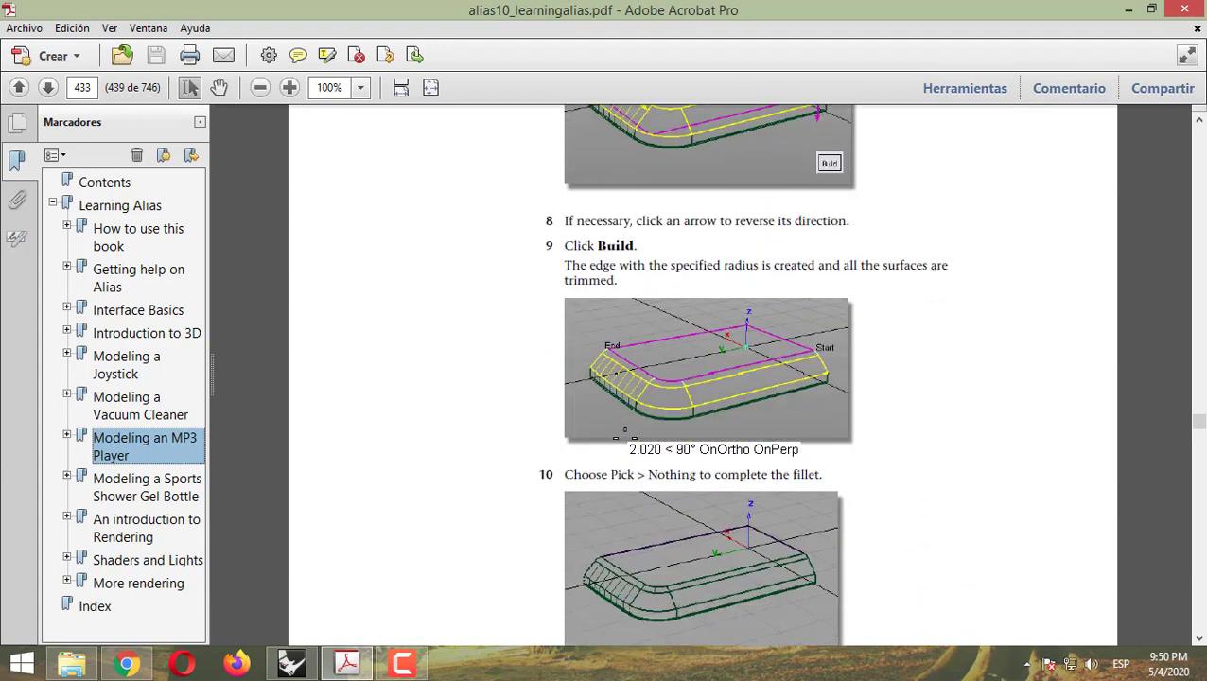
scroll(702, 379, "down", 8)
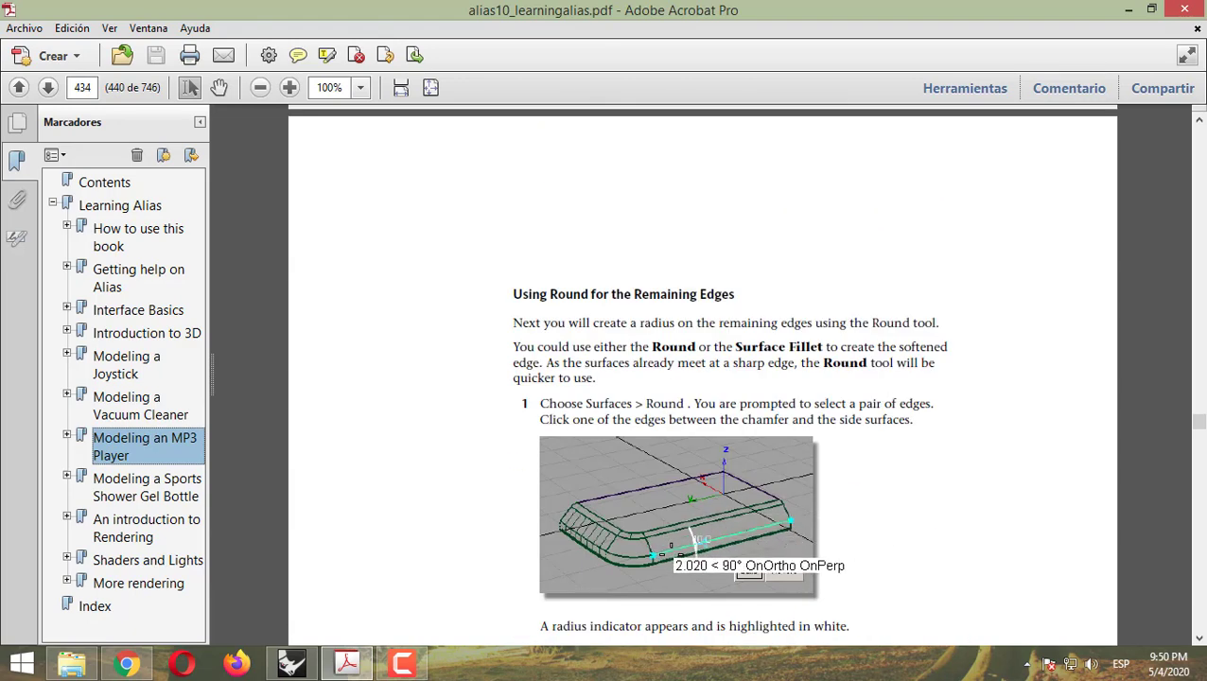
scroll(700, 397, "down", 2)
scroll(676, 542, "down", 3)
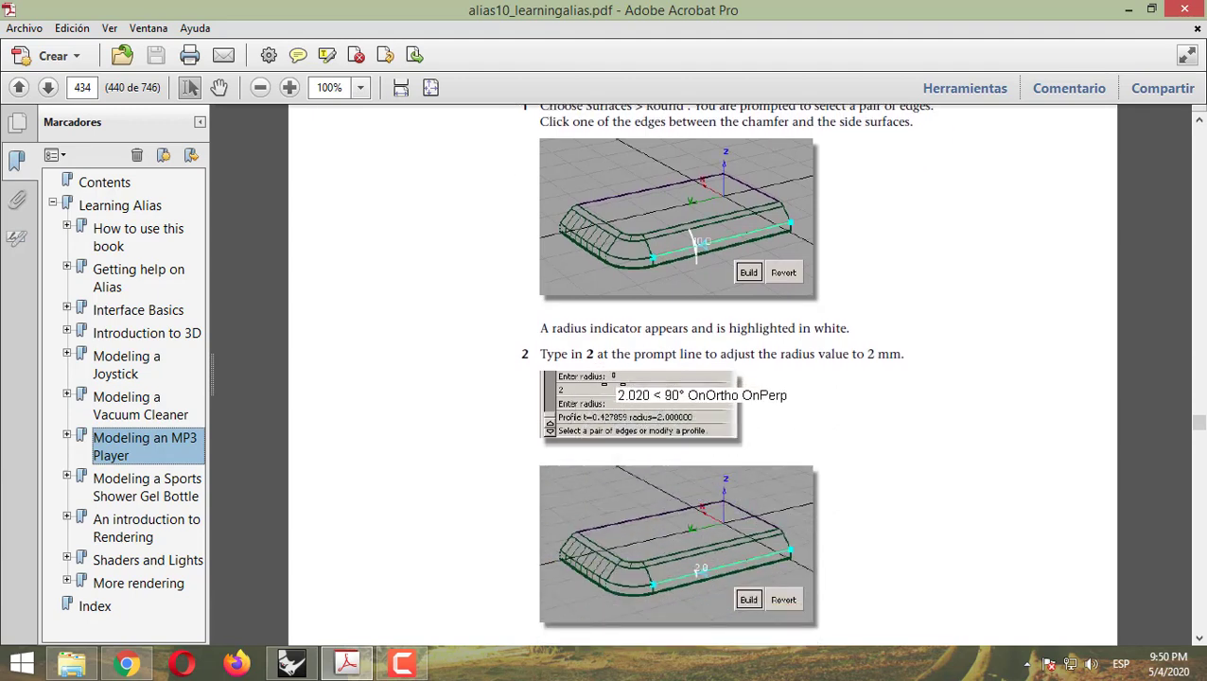
scroll(611, 388, "down", 2)
scroll(622, 467, "down", 12)
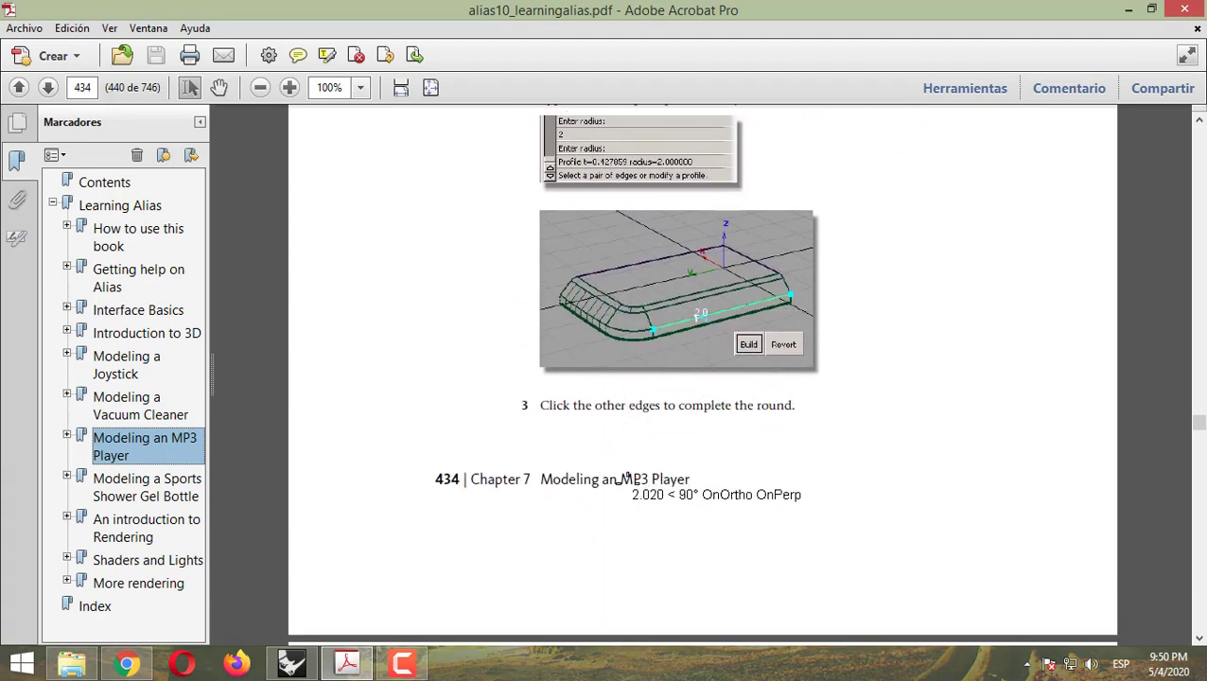
scroll(653, 492, "down", 4)
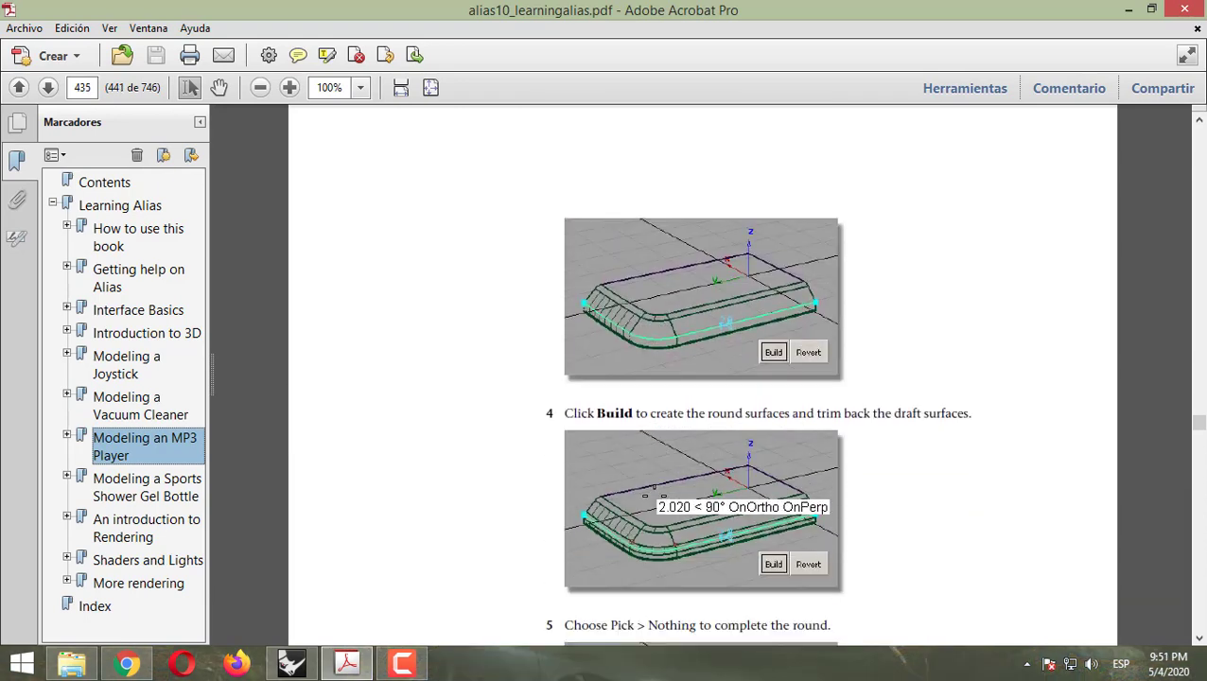
scroll(798, 479, "up", 11)
scroll(798, 480, "up", 15)
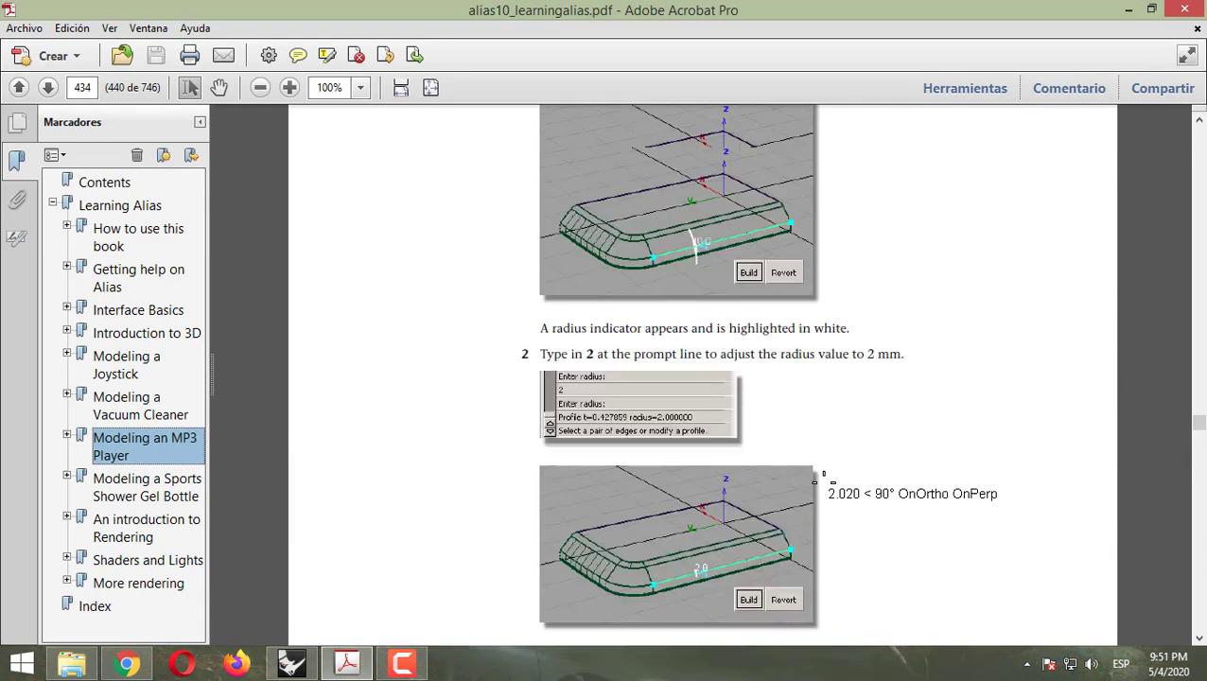
scroll(870, 506, "up", 10)
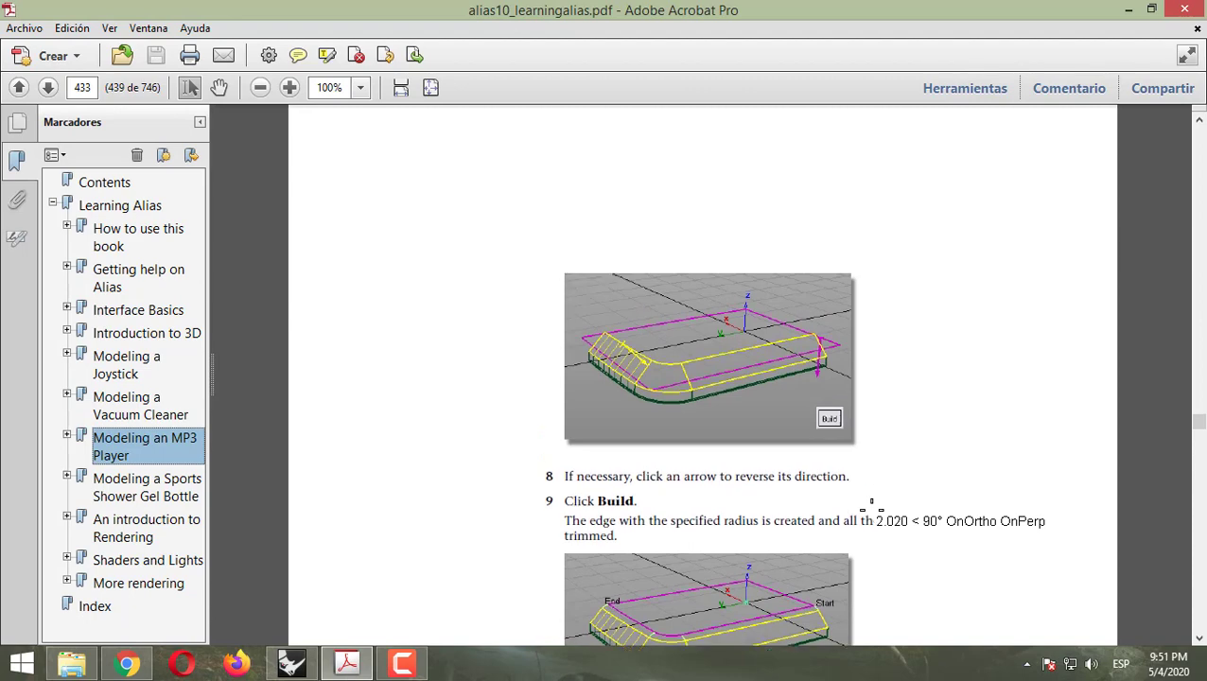
scroll(867, 508, "up", 4)
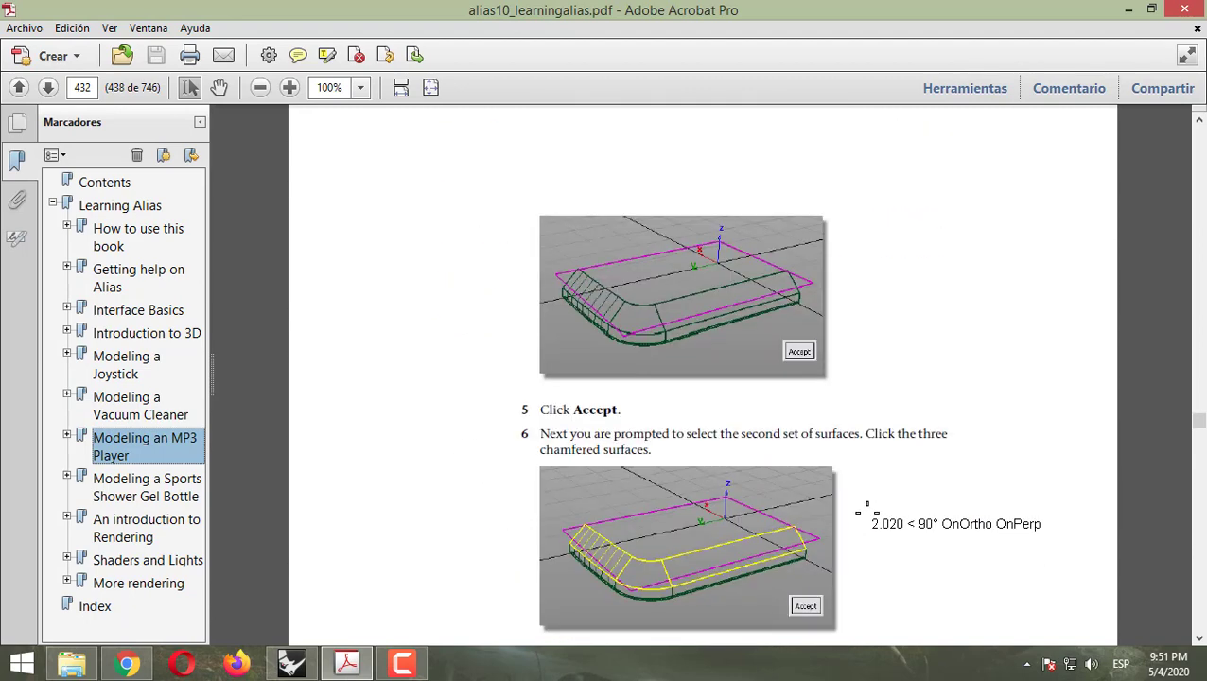
scroll(866, 508, "down", 12)
scroll(857, 514, "up", 8)
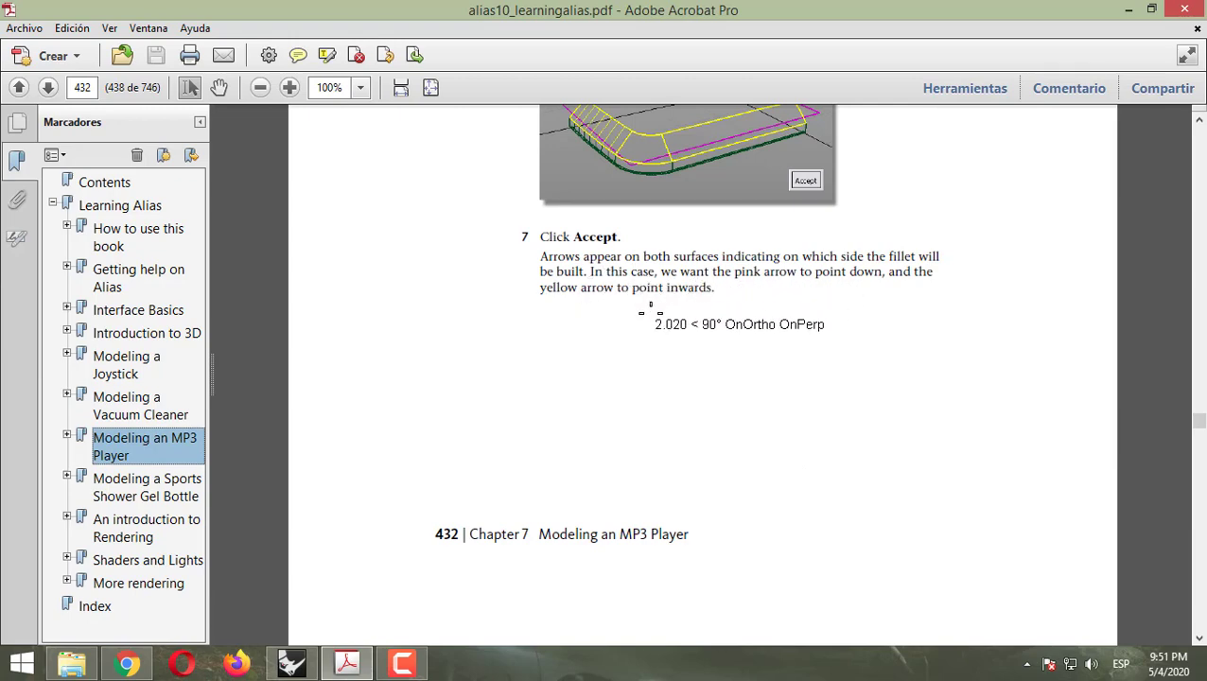
scroll(651, 309, "down", 15)
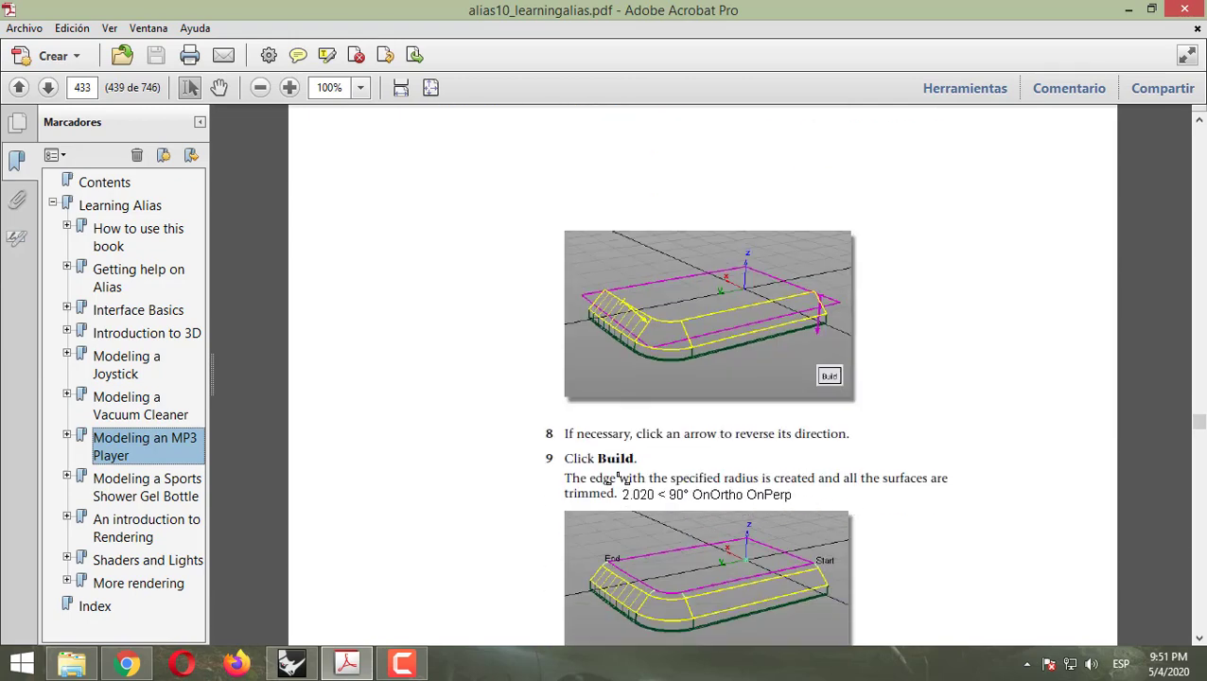
scroll(617, 477, "down", 4)
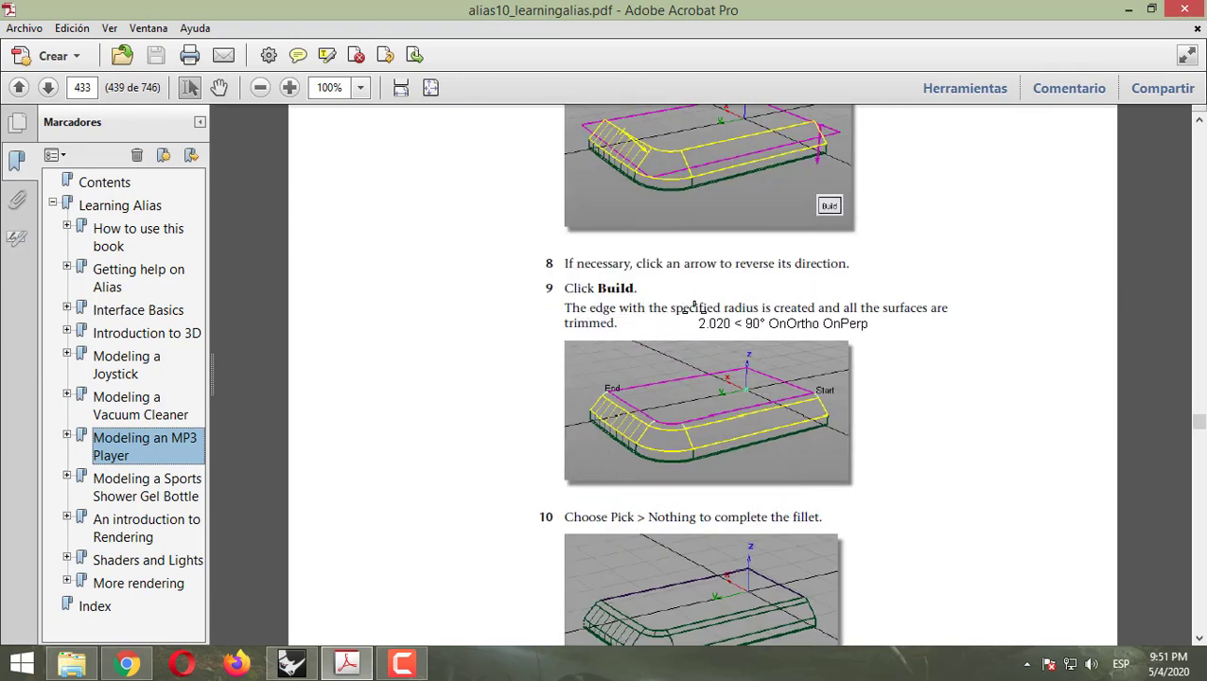
scroll(644, 417, "down", 8)
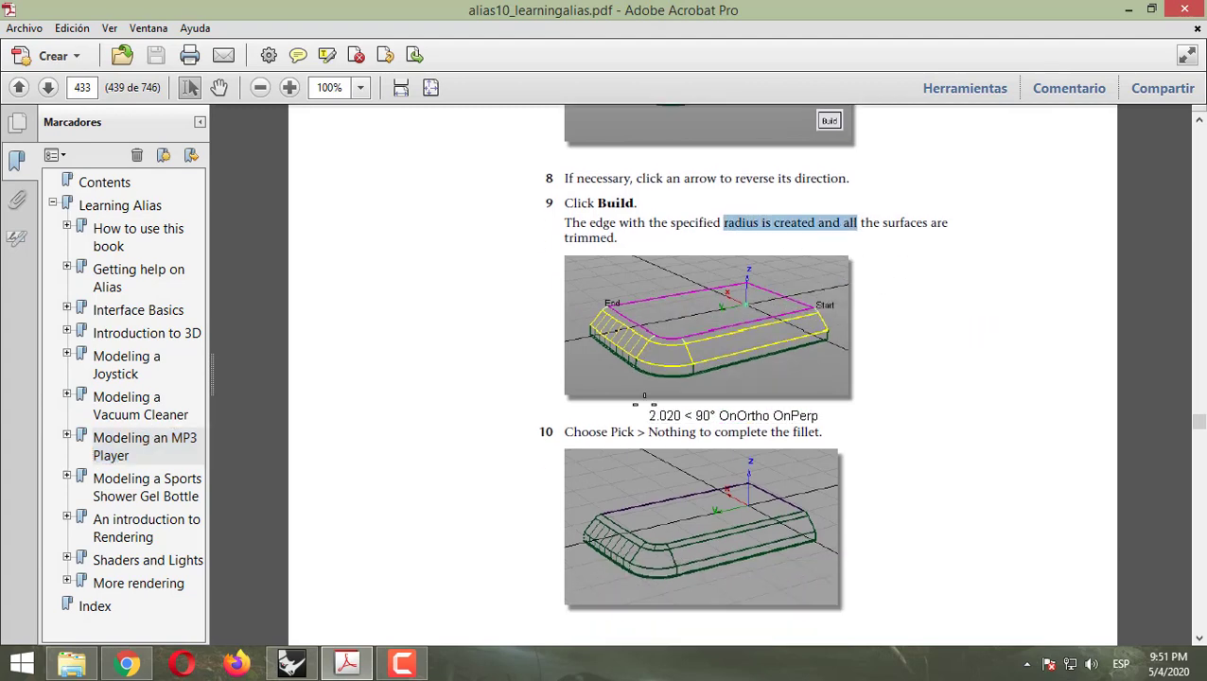
scroll(642, 414, "down", 10)
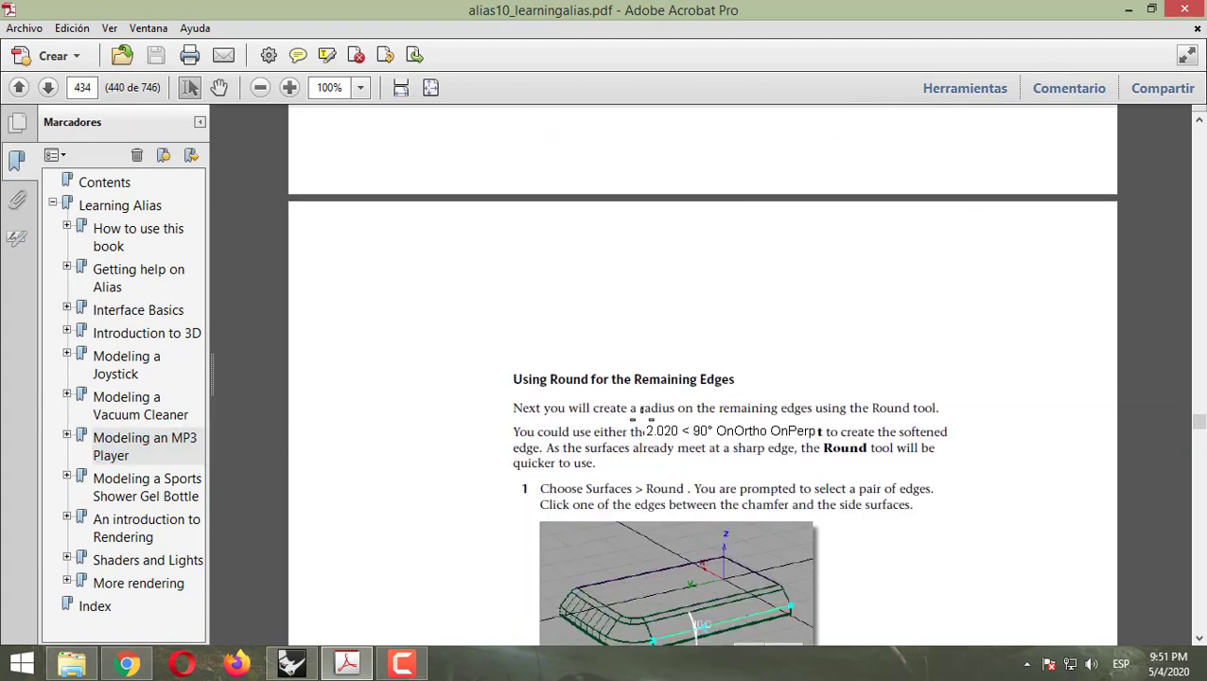
scroll(700, 379, "down", 6)
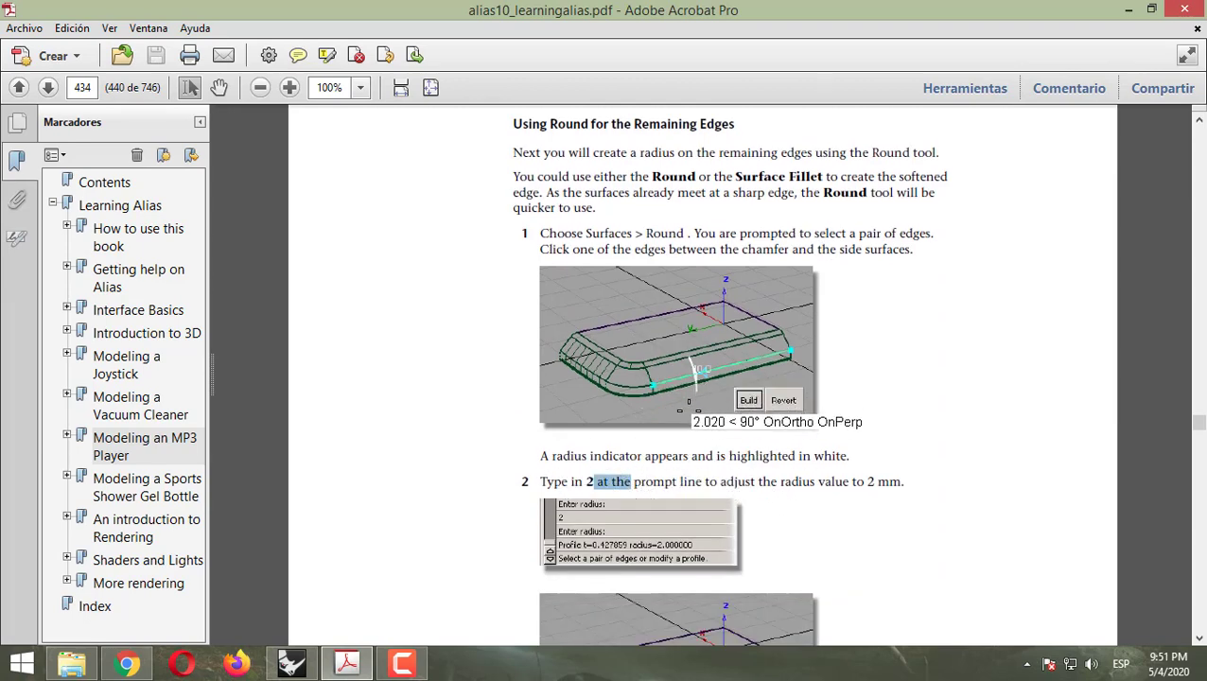
scroll(700, 379, "down", 6)
scroll(700, 421, "down", 5)
scroll(700, 421, "up", 20)
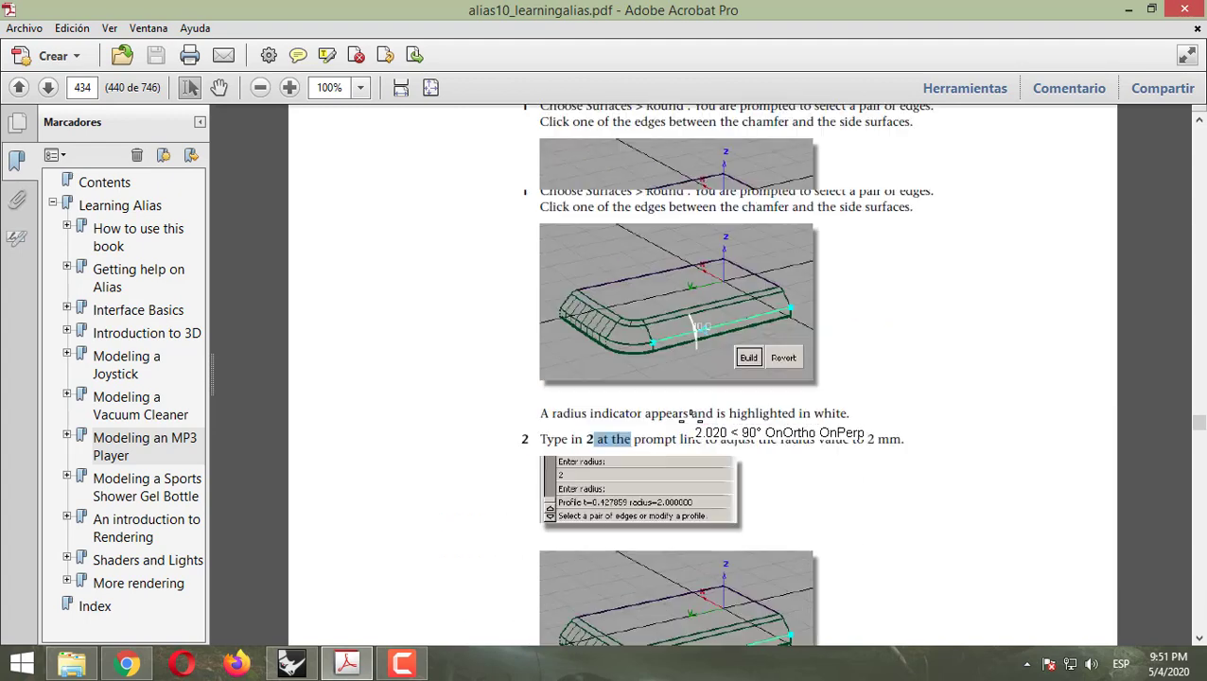
scroll(808, 414, "up", 8)
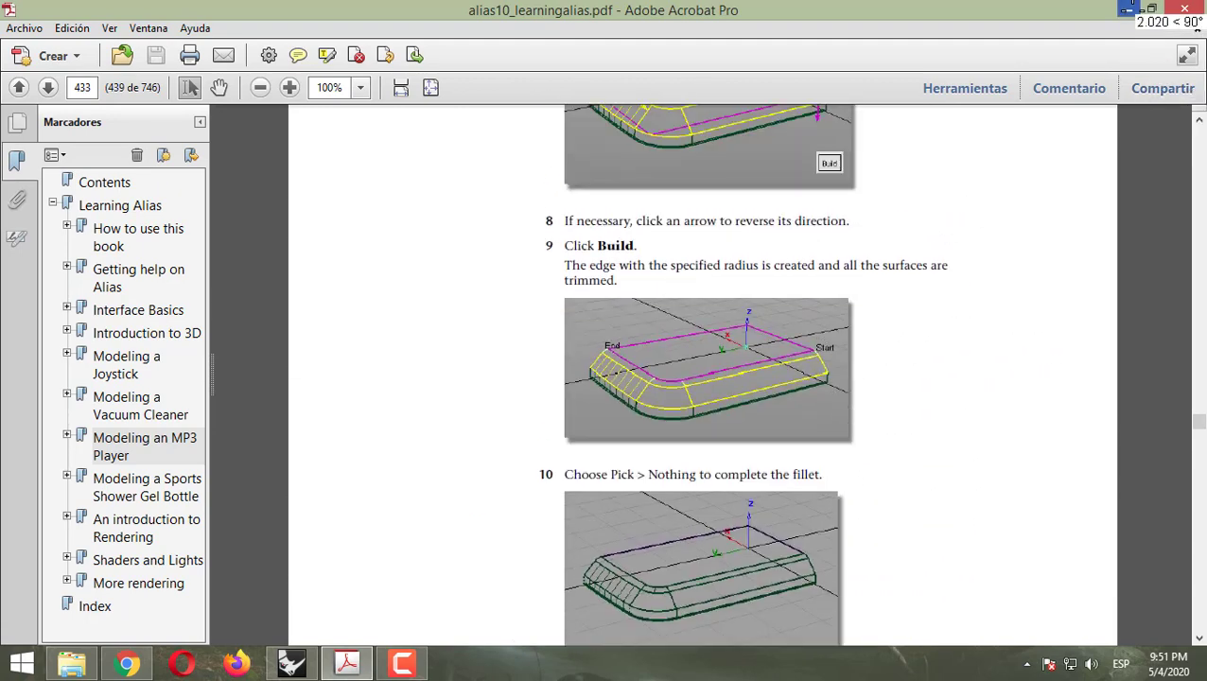
Step: Return to Rhinoceros and fillet the flat top face with the long chamfered side using FilletSrf, radius 1 mm, Extend and Trim set to Yes
left_click(1127, 8)
right_click_drag(554, 383, 417, 426)
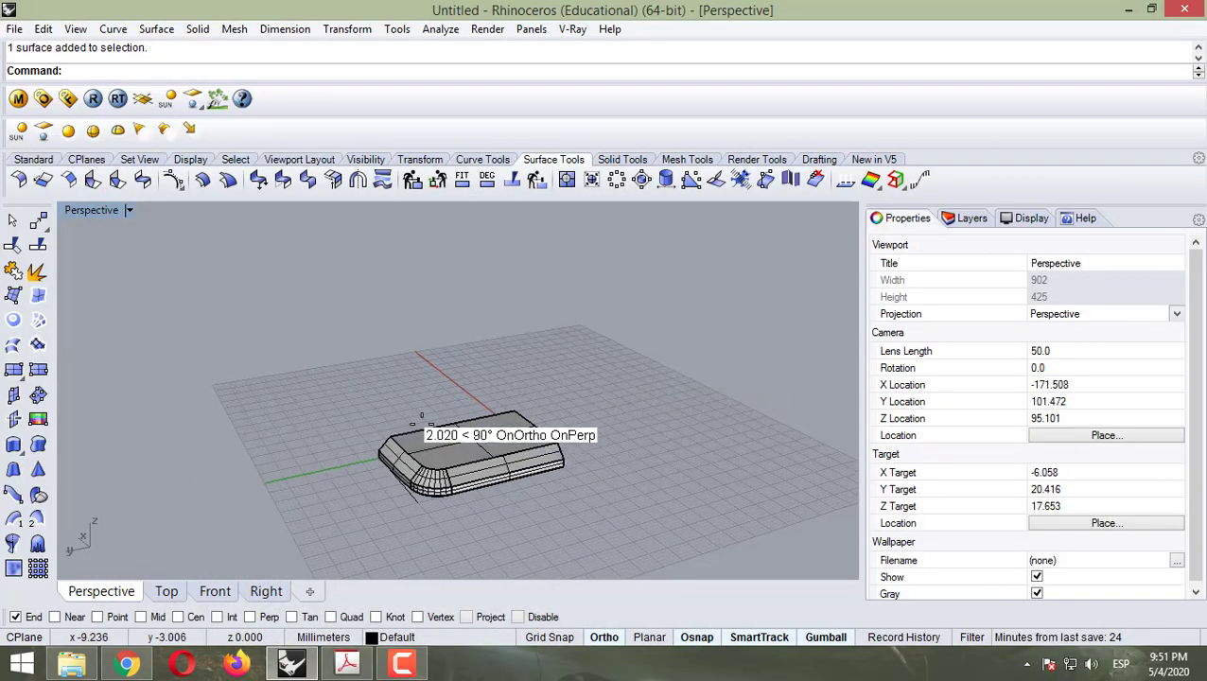
scroll(369, 454, "down", 5)
scroll(343, 444, "up", 6)
scroll(343, 445, "up", 5)
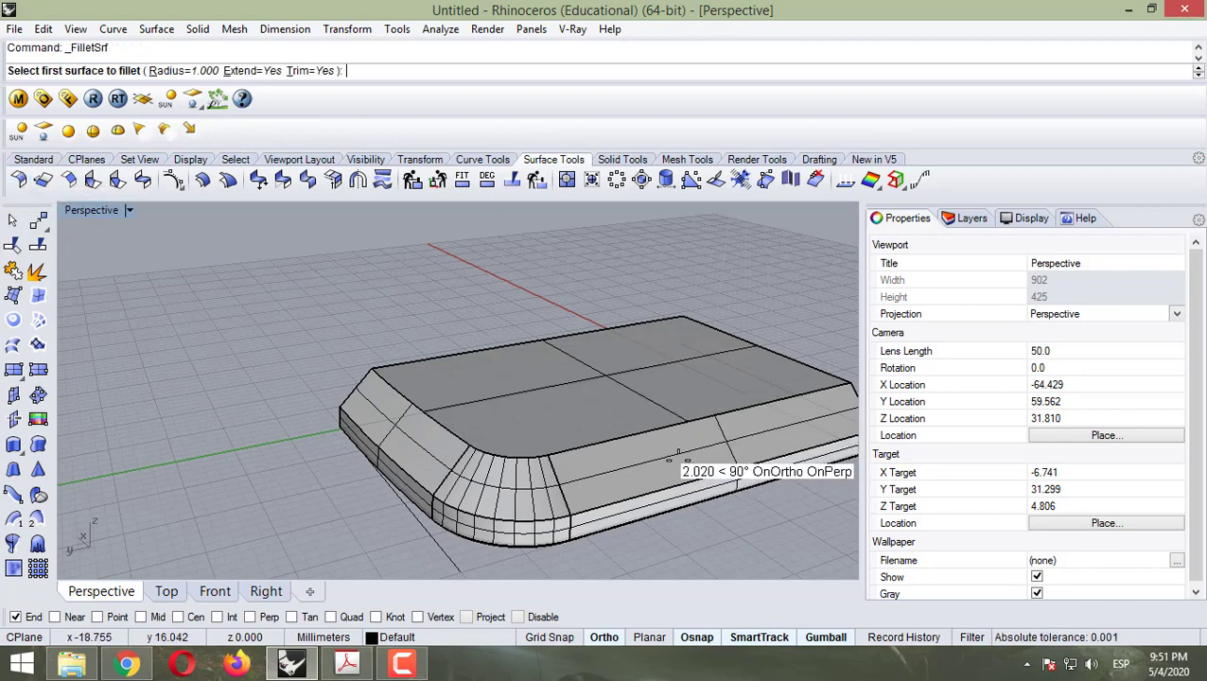
left_click(681, 379)
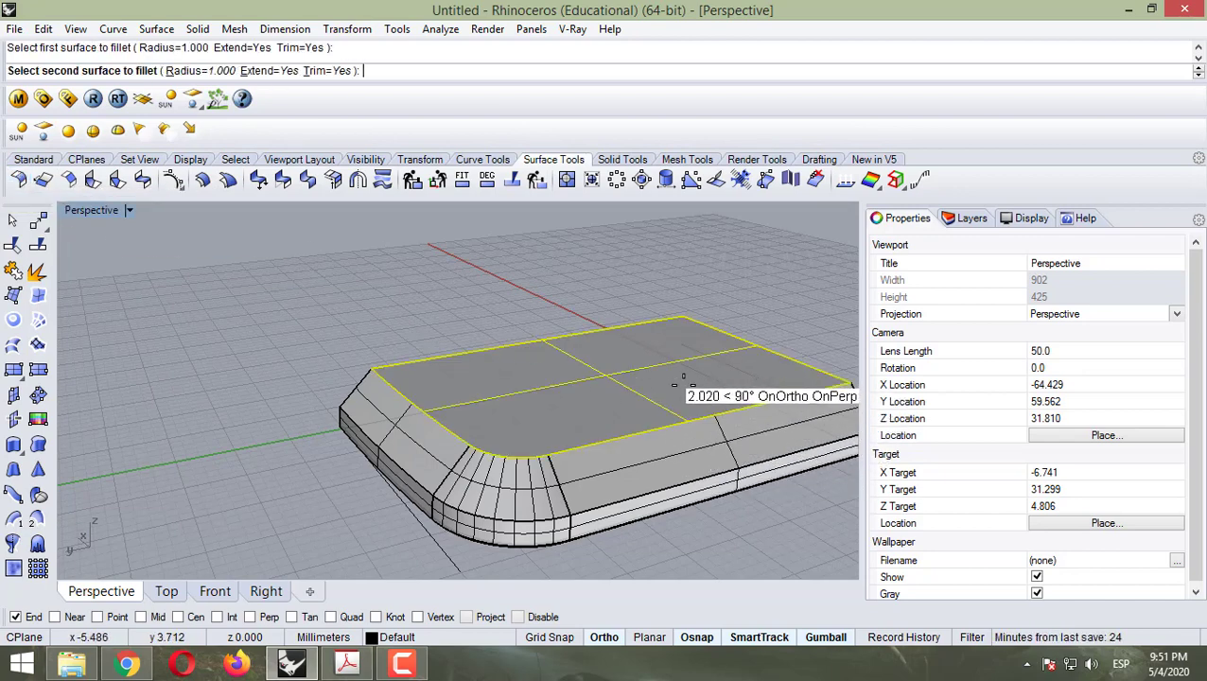
left_click(645, 456)
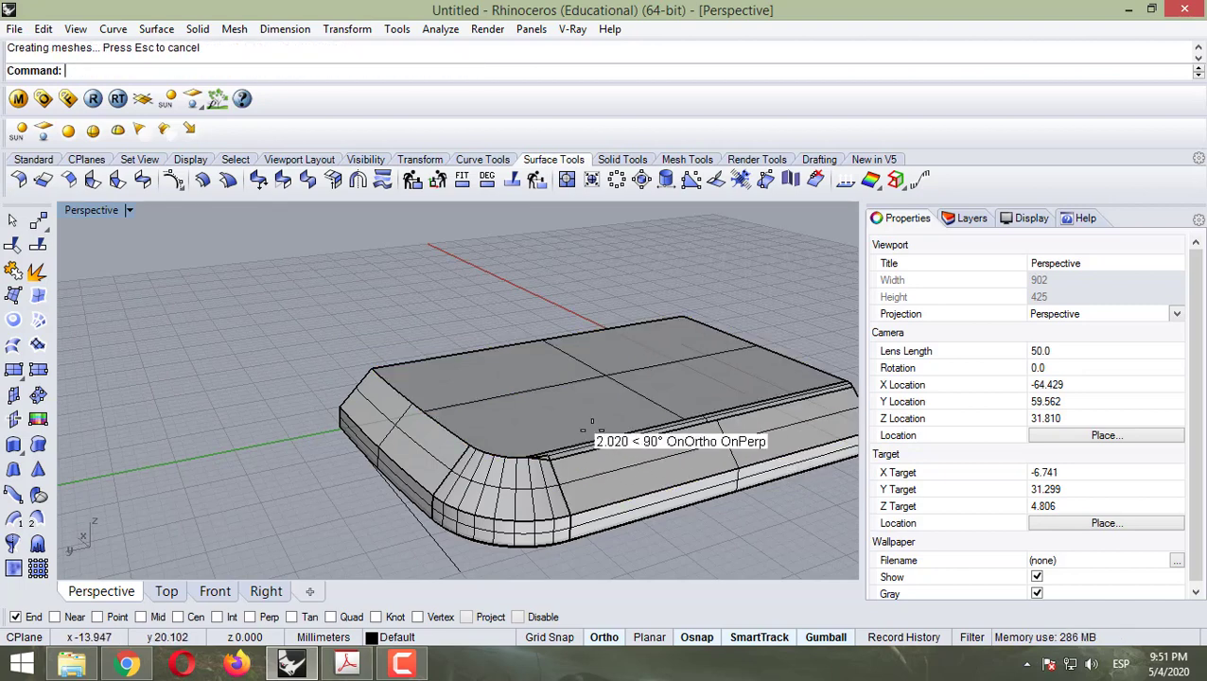
left_click(584, 479)
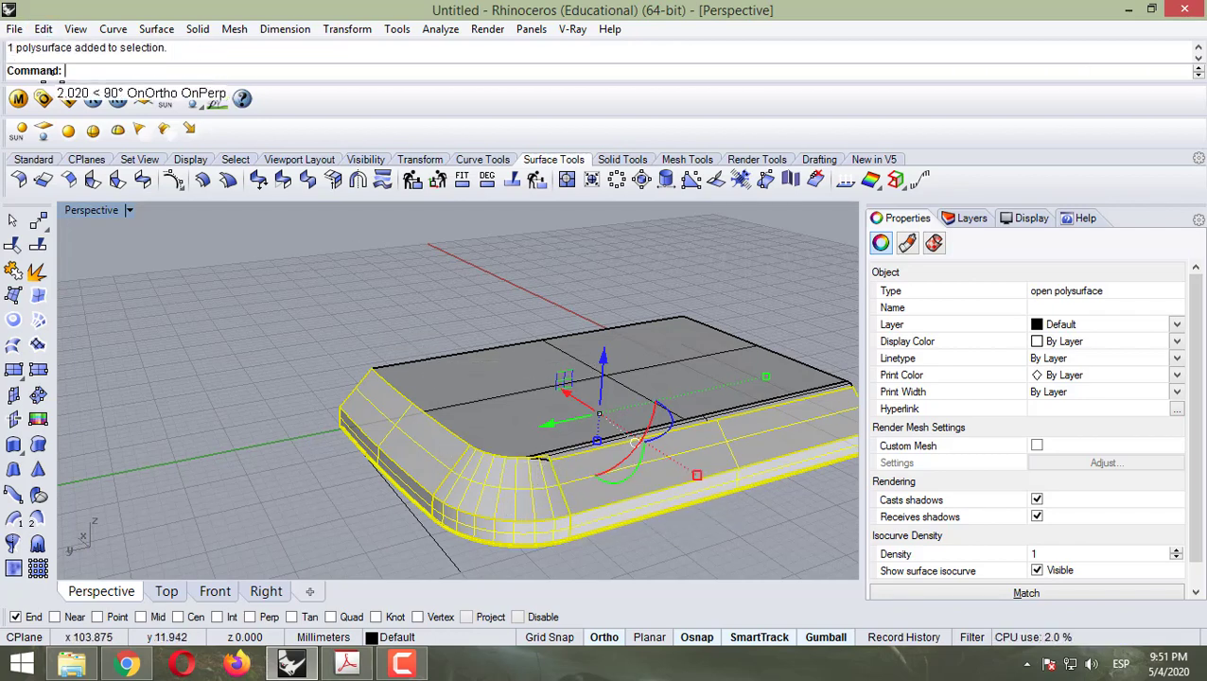
Step: Undo the last surface fillet and fillet the flat top face with the long chamfered side again, radius 1 mm
key("ctrl+z")
key("Escape")
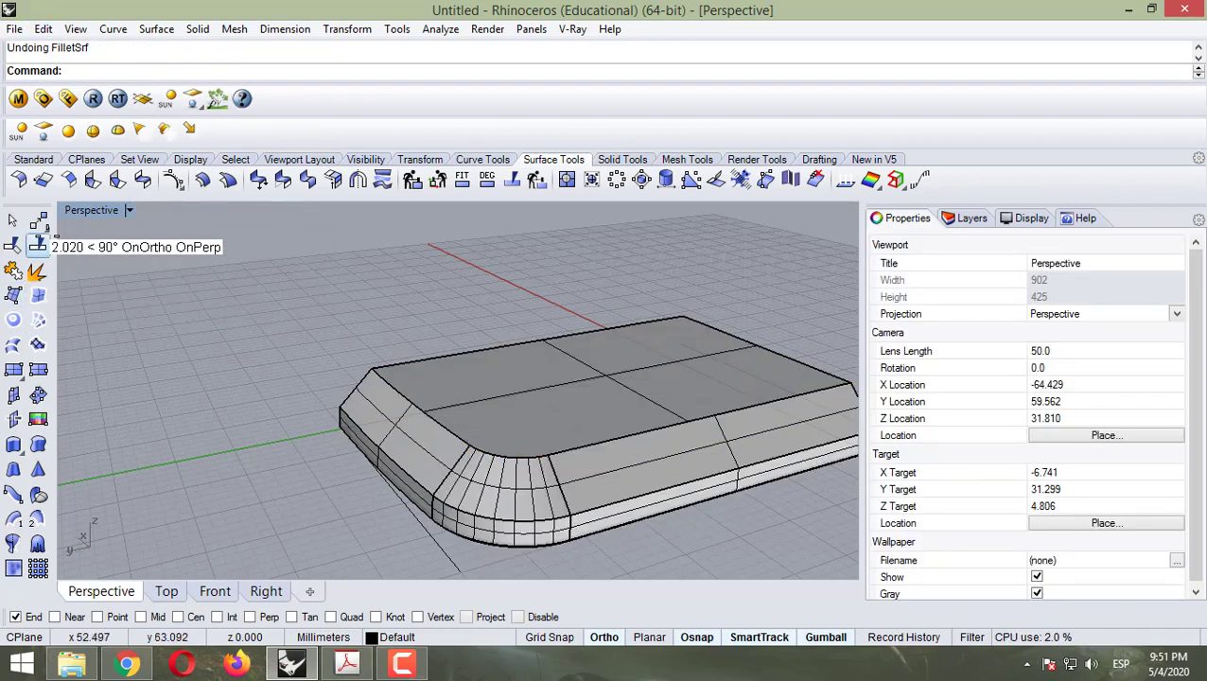
left_click(38, 244)
left_click(647, 391)
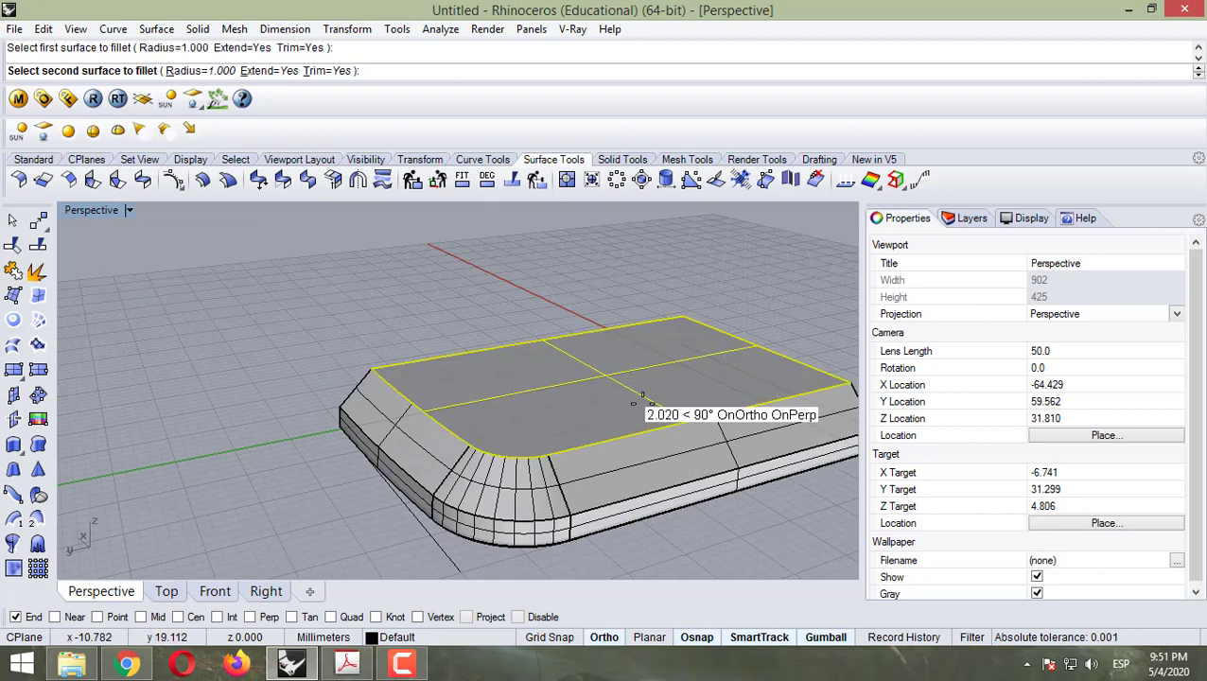
left_click(579, 458)
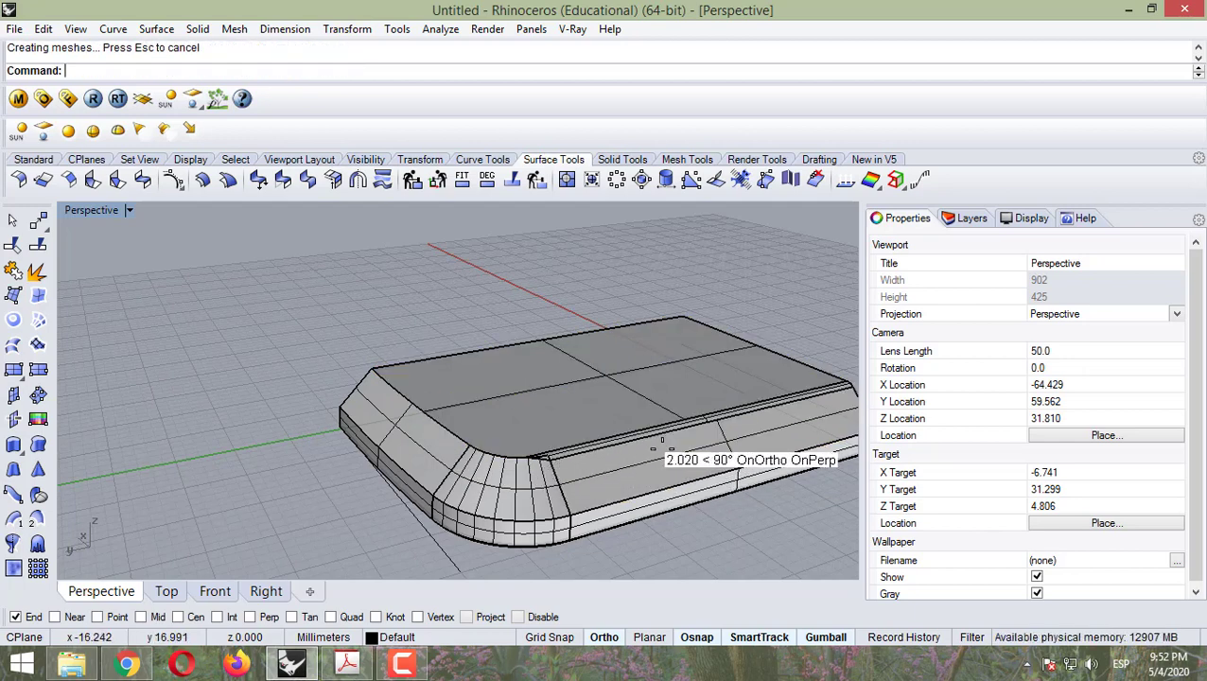
scroll(547, 446, "up", 5)
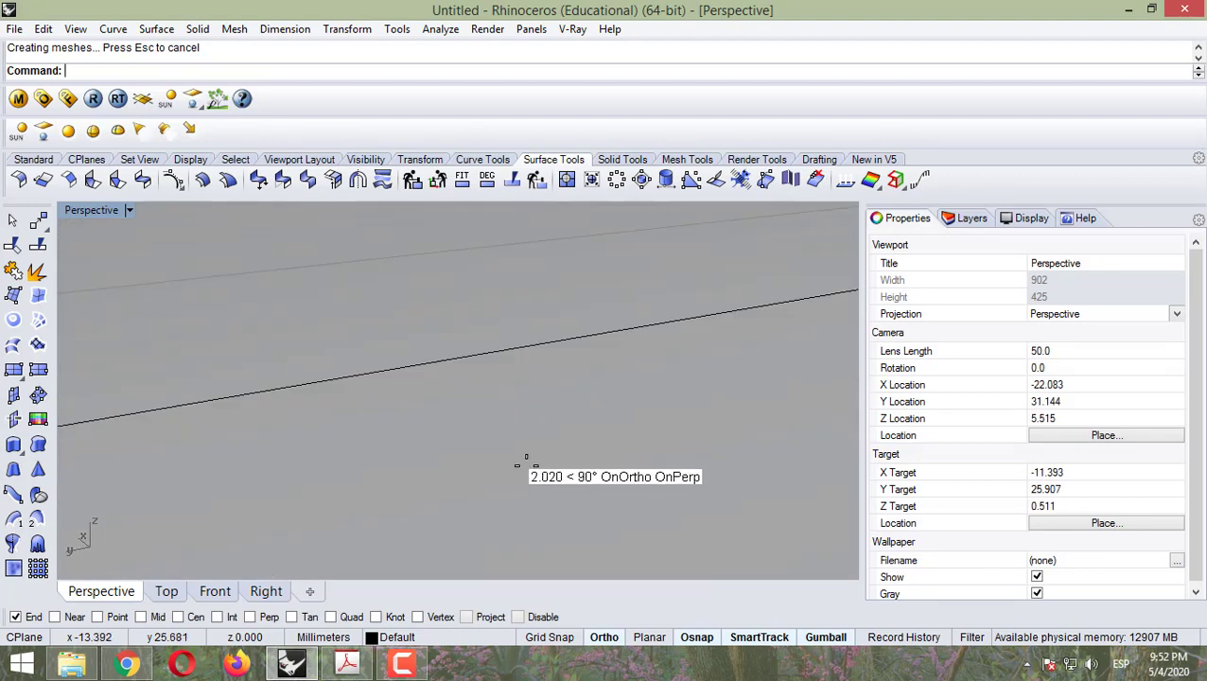
scroll(492, 473, "down", 6)
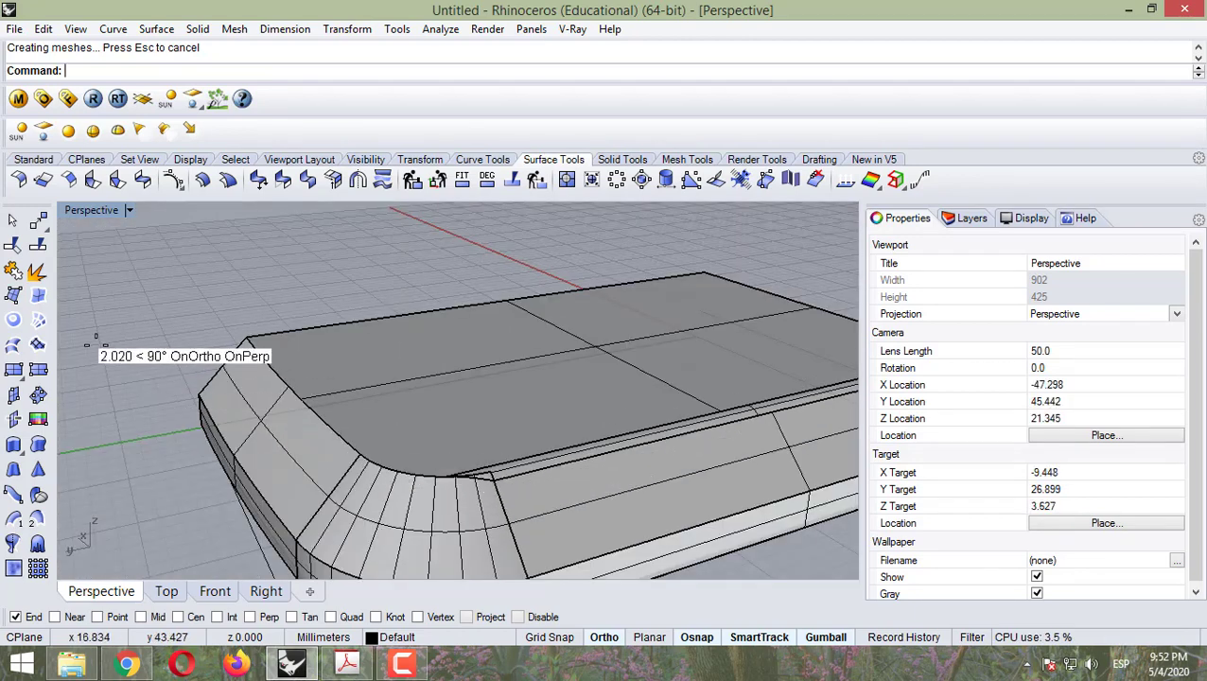
Step: Try to fillet the flat top face with the short end's chamfer and the rounded corner's chamfer using FilletSrf, radius 1 mm
left_click(19, 180)
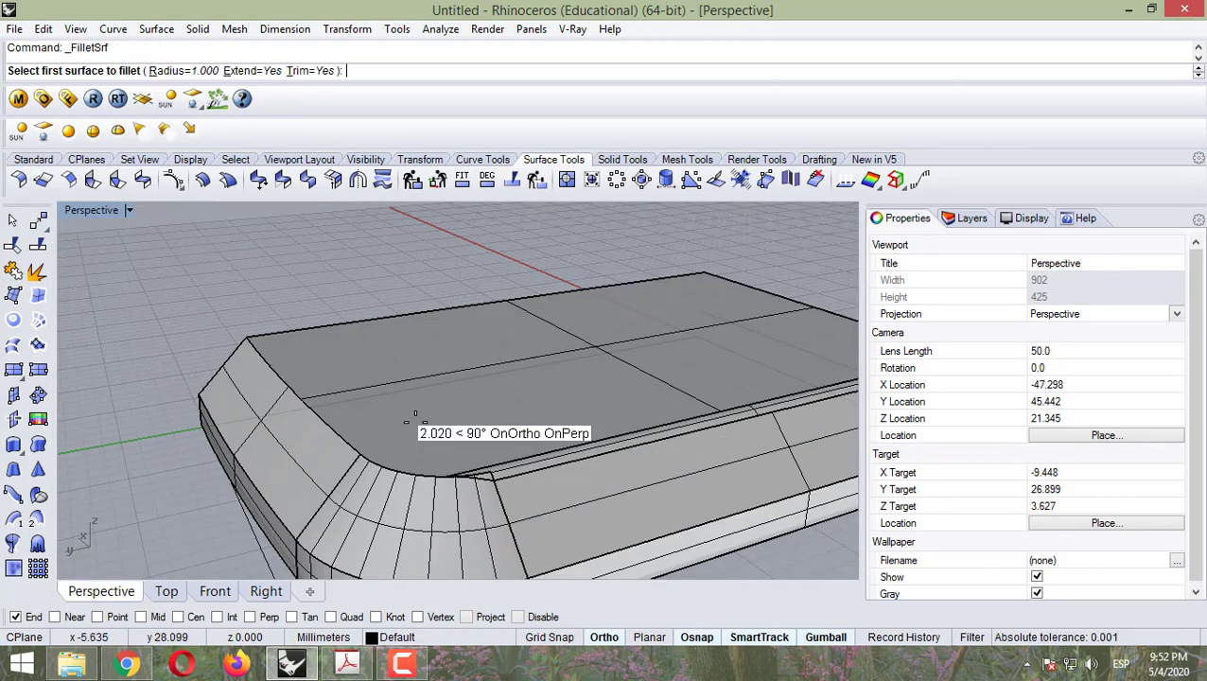
left_click(415, 416)
left_click(261, 437)
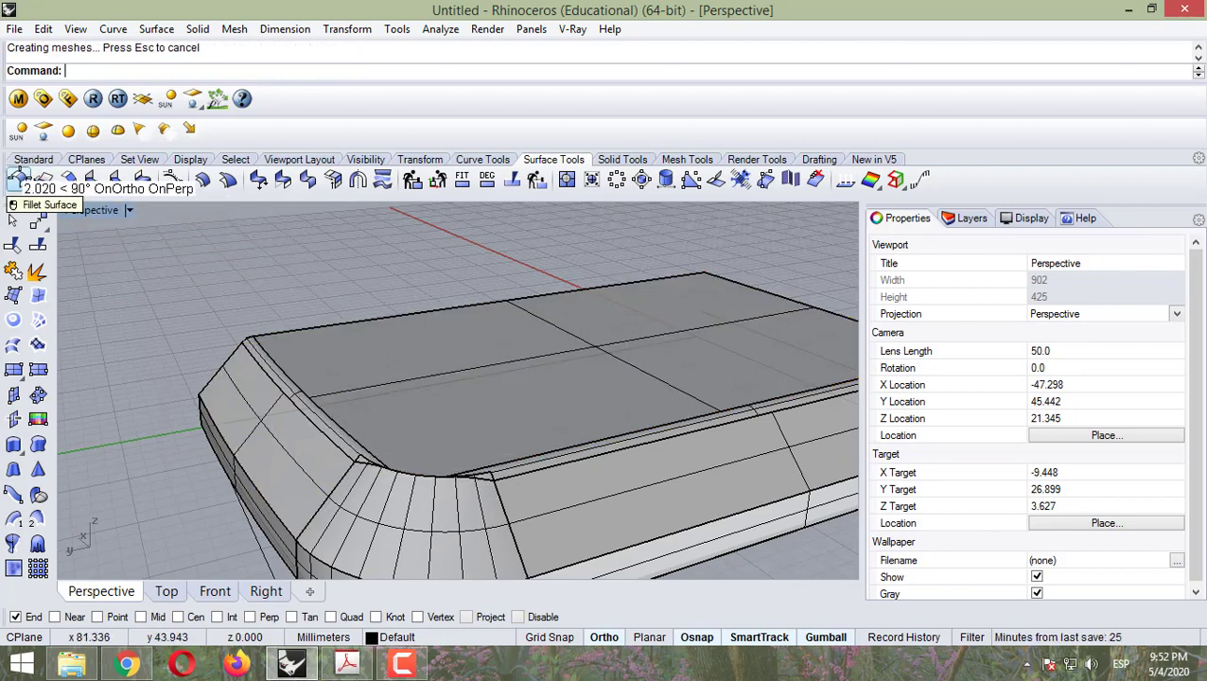
left_click(17, 179)
left_click(432, 416)
left_click(419, 483)
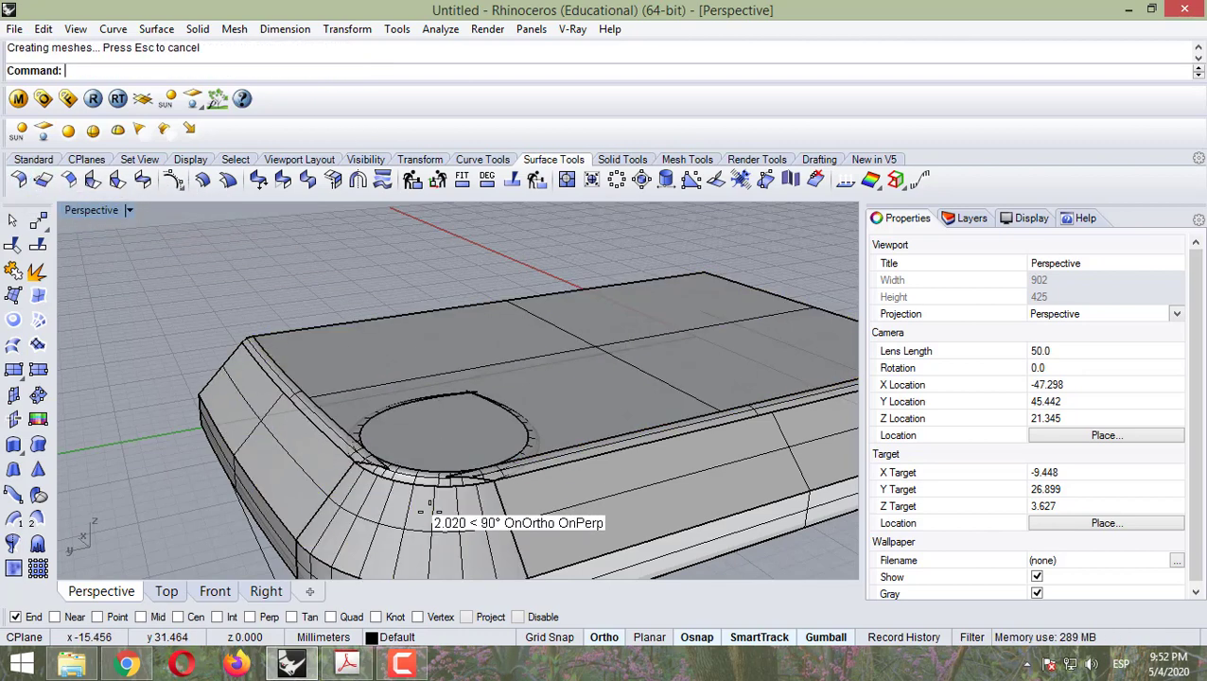
Step: Undo all surface fillets between the flat top face and the chamfered surfaces
right_click_drag(359, 488, 397, 431)
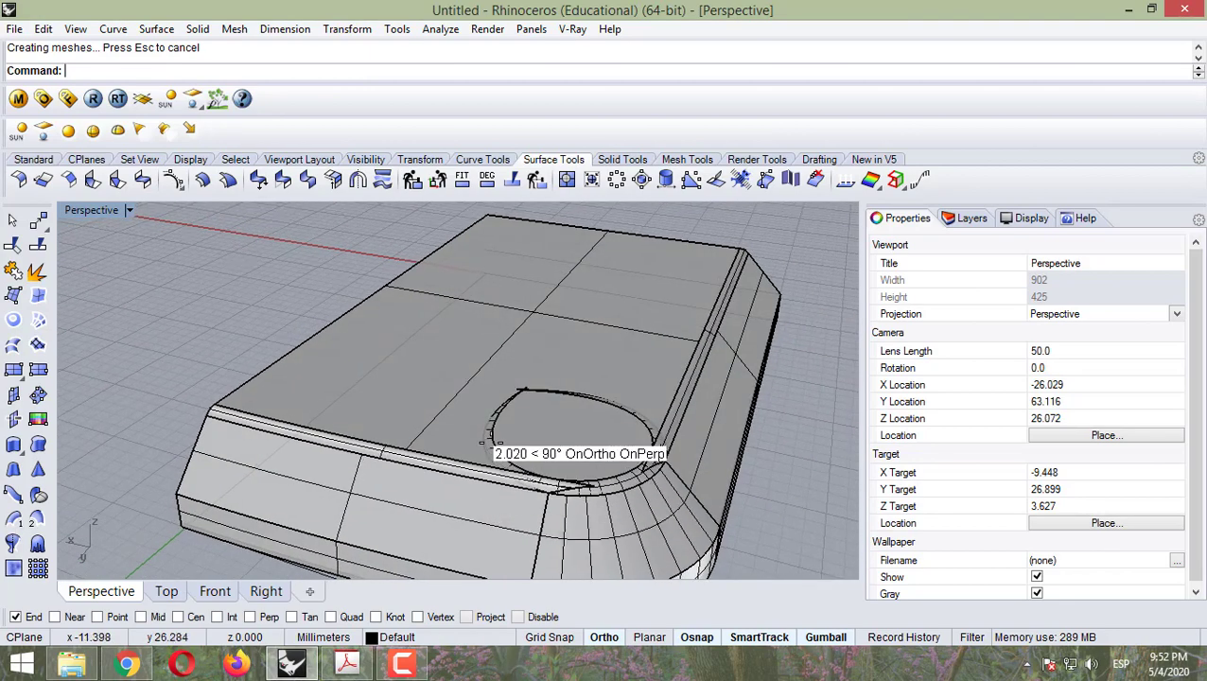
left_click(489, 440)
key("Escape")
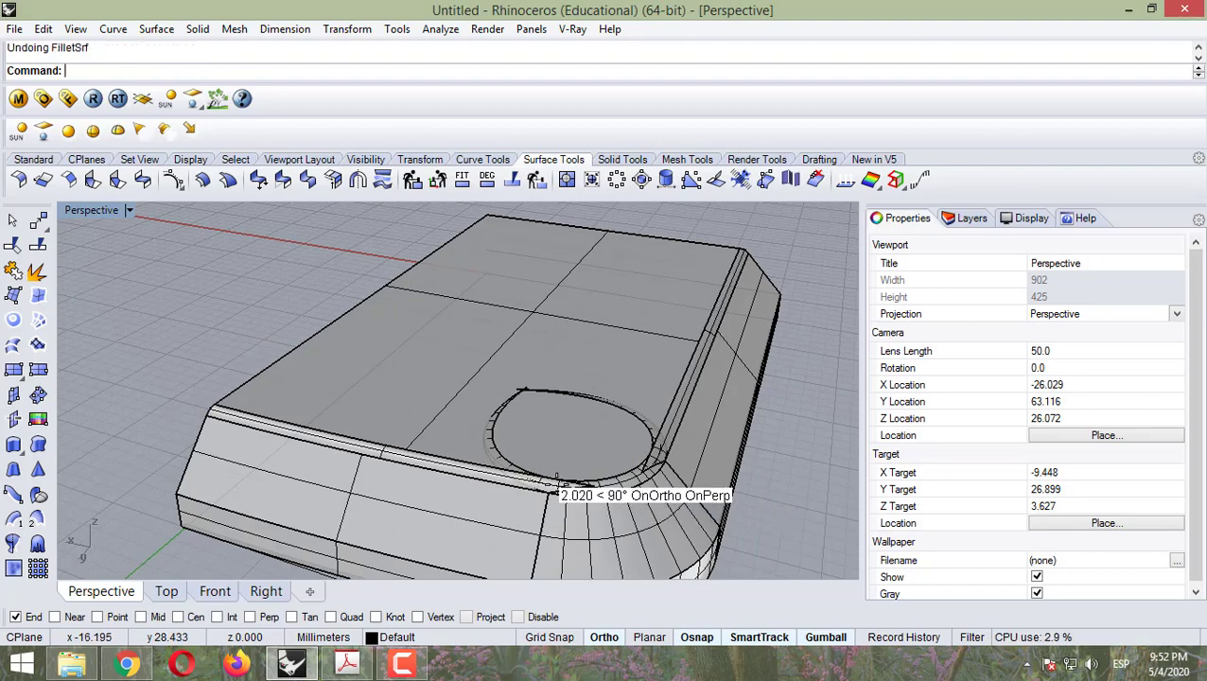
left_click(556, 482)
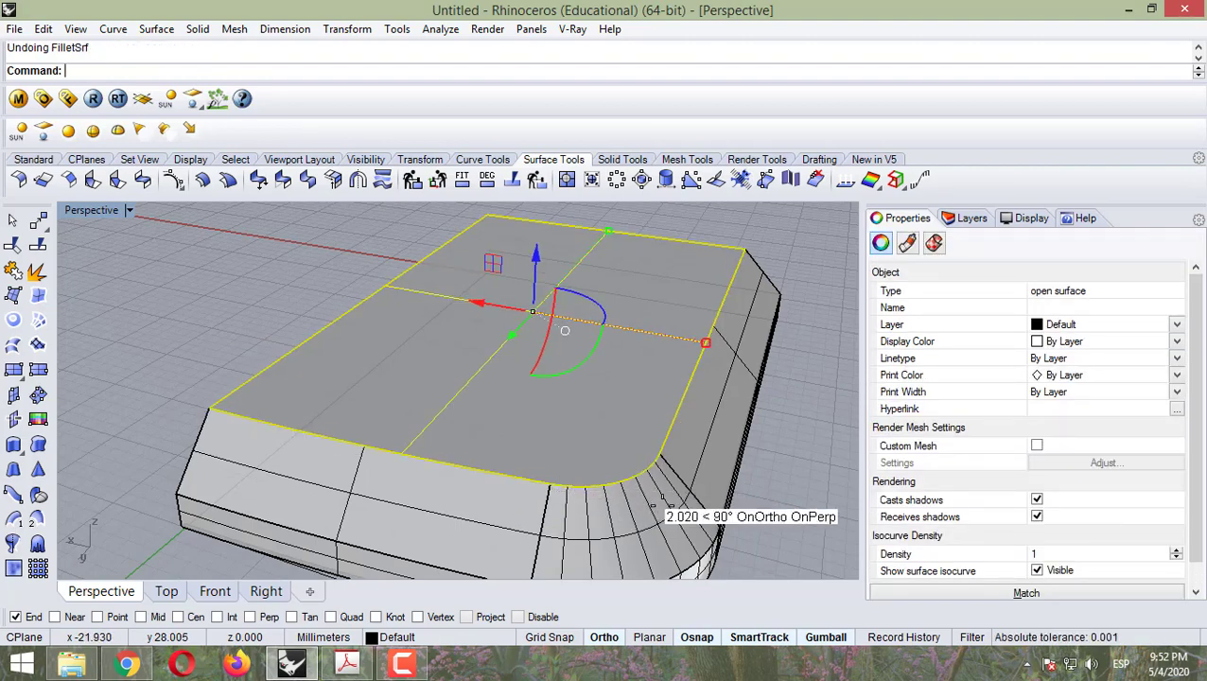
right_click_drag(565, 500, 263, 401)
key("Escape")
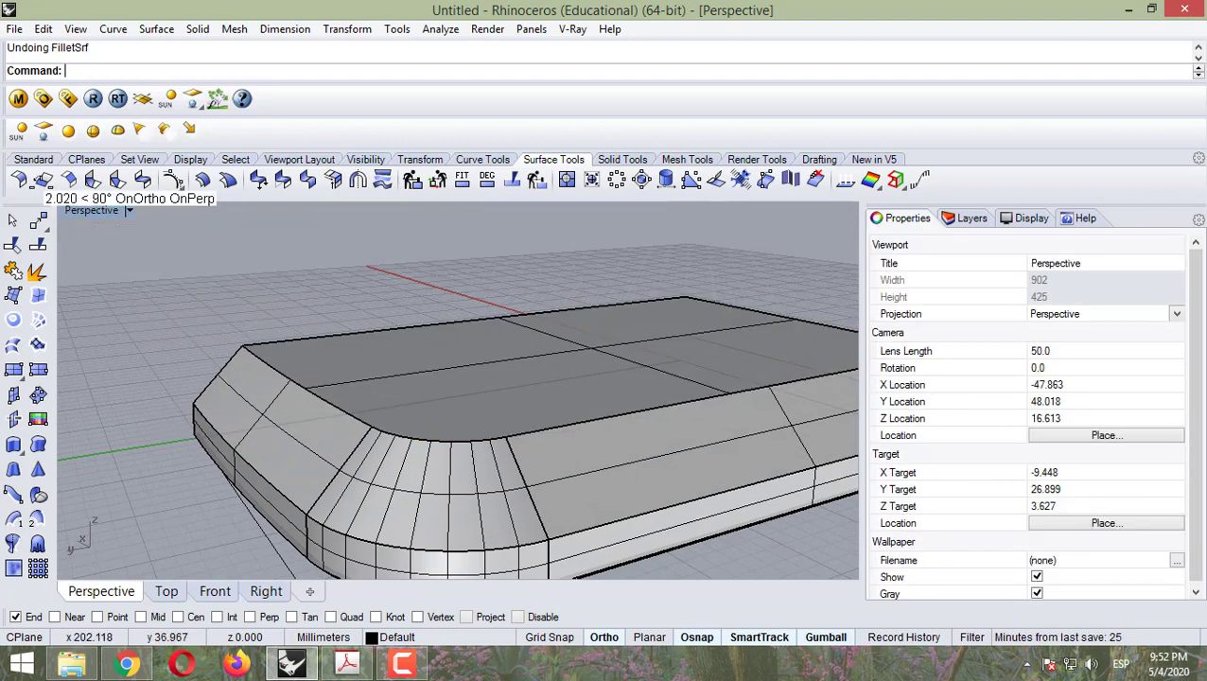
Step: Fillet the long chamfered surface with the vertical side surface below it using FilletSrf, radius 2 mm, Extend and Trim set to Yes
key("Return")
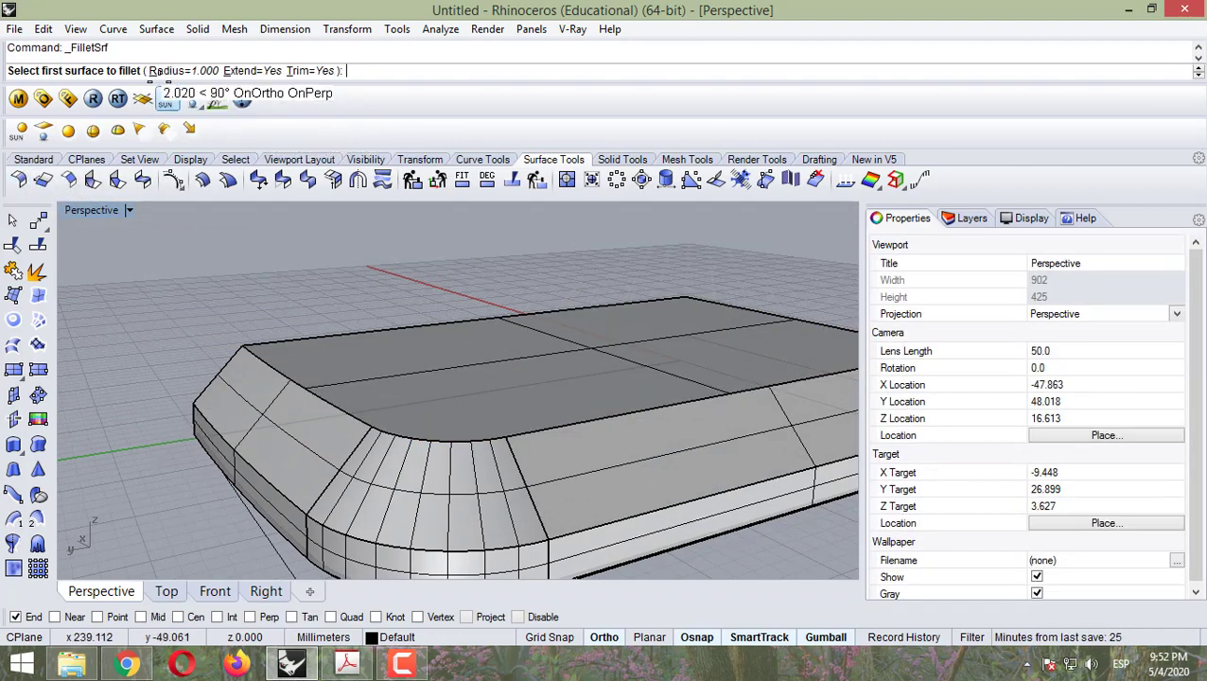
left_click(188, 70)
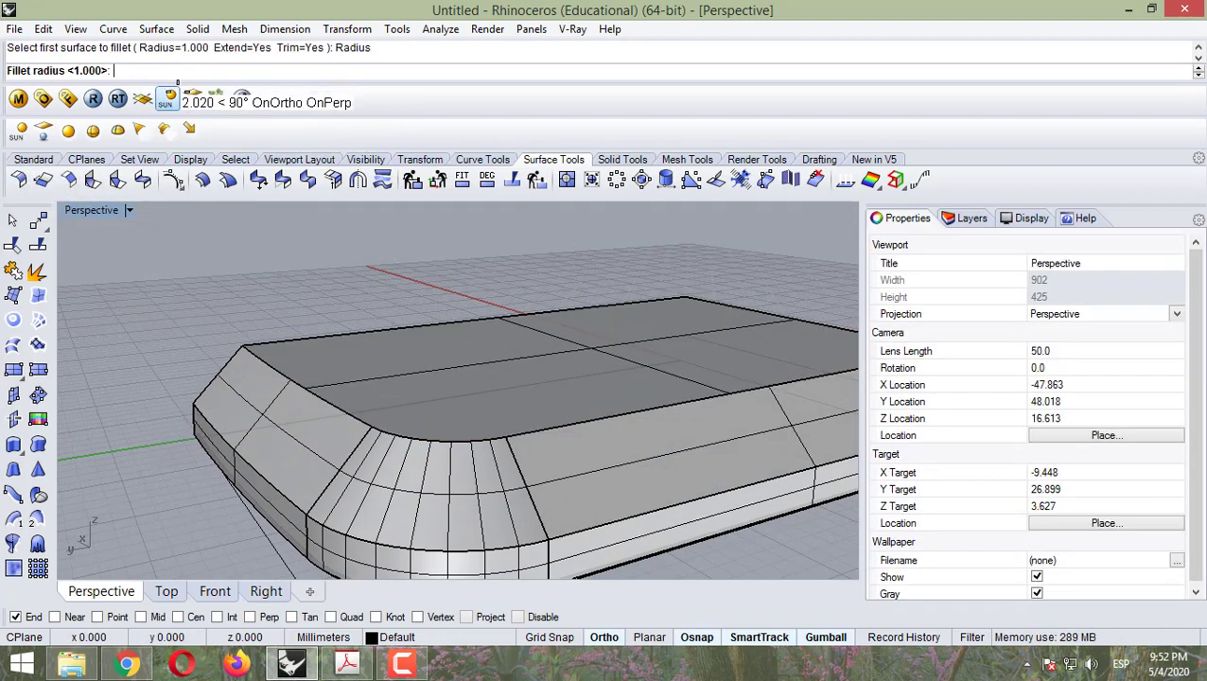
type("2")
key("Return")
left_click(651, 489)
left_click(647, 517)
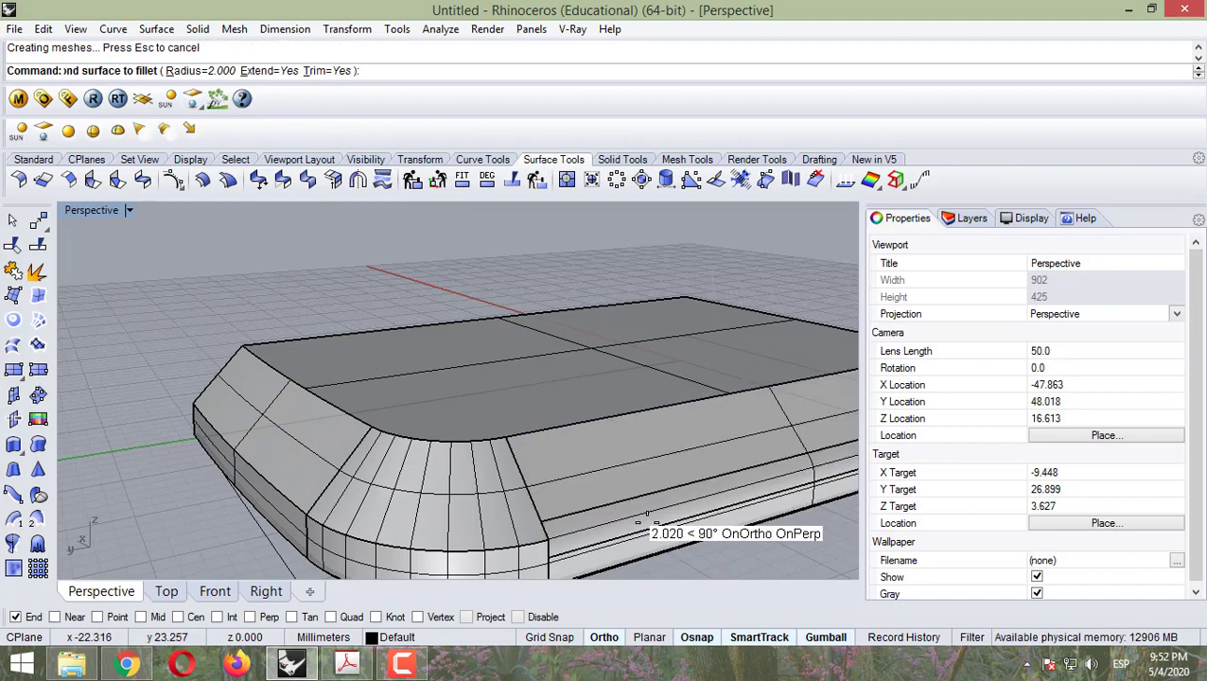
right_click_drag(566, 527, 619, 482)
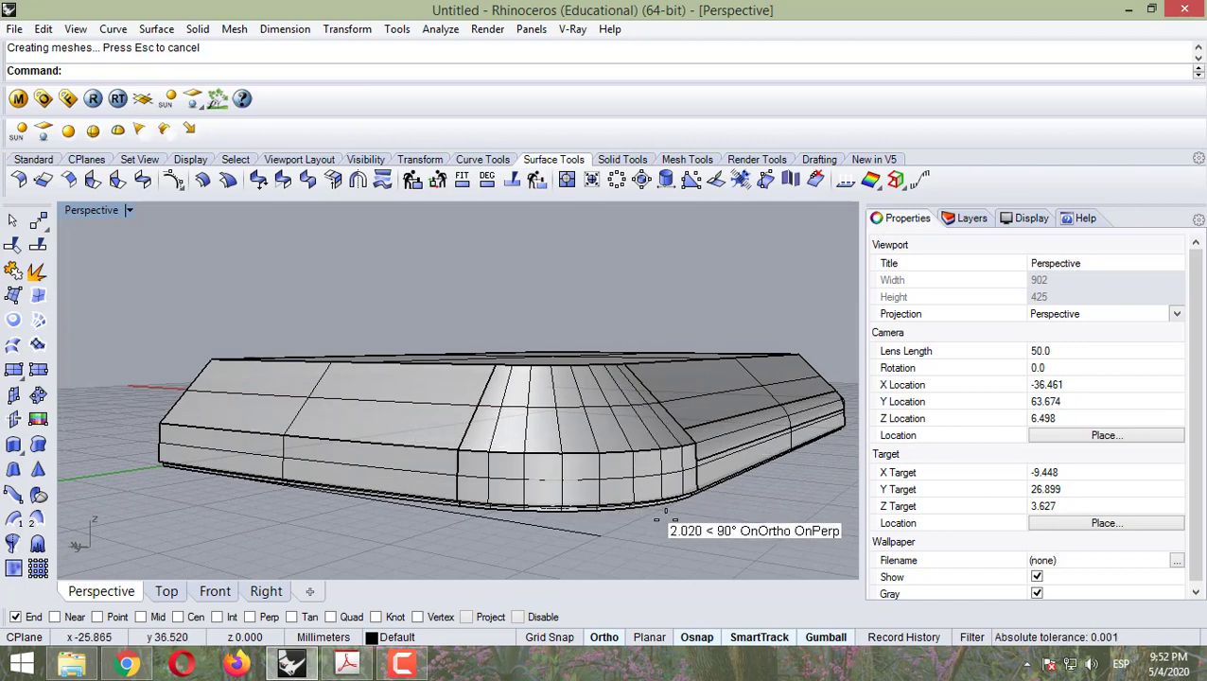
Step: Delete the swept side and chamfer surfaces, keeping the flat top face and the construction curves
right_click_drag(666, 514, 566, 475)
left_click(643, 442)
key("Delete")
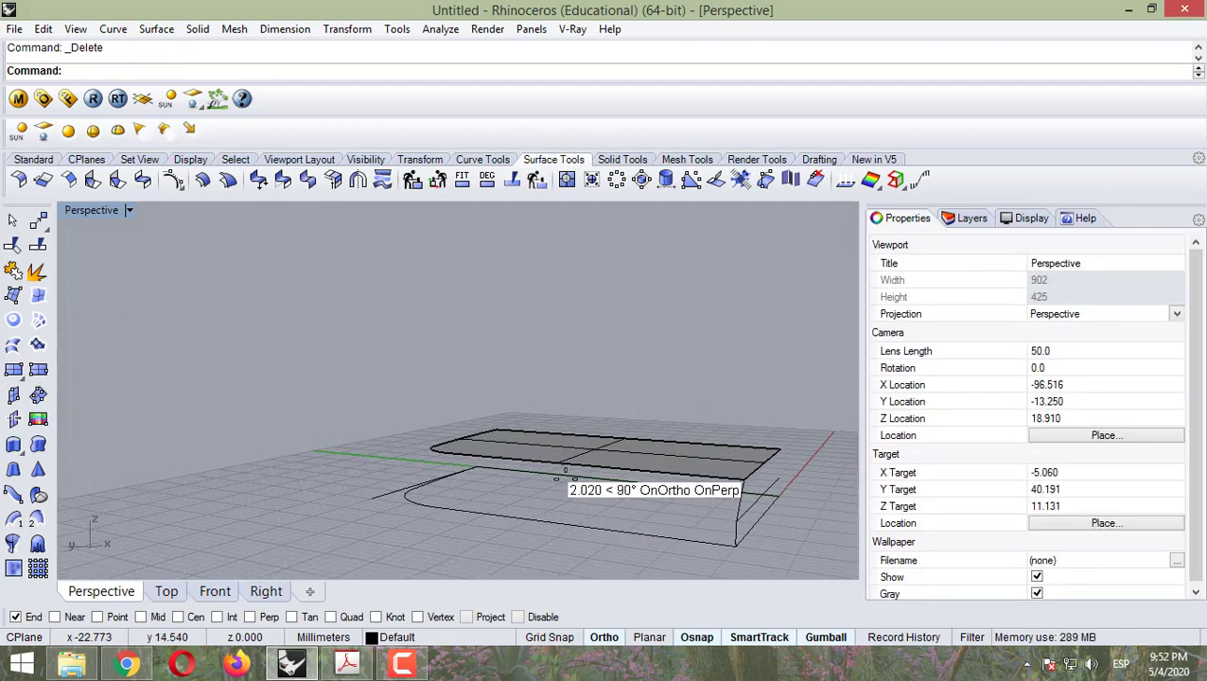
Step: Extrude the casing's base outline curve straight up by 0.25 mm, with BothSides set to No
right_click_drag(632, 519, 552, 471)
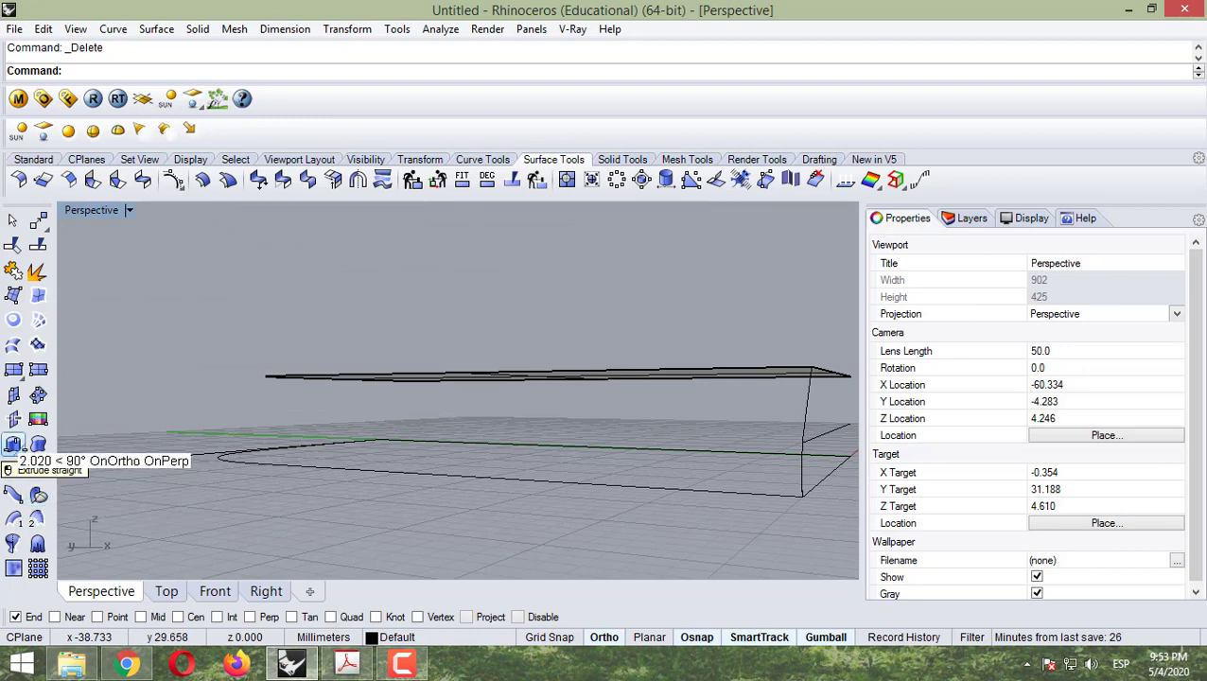
left_click(13, 443)
left_click(504, 482)
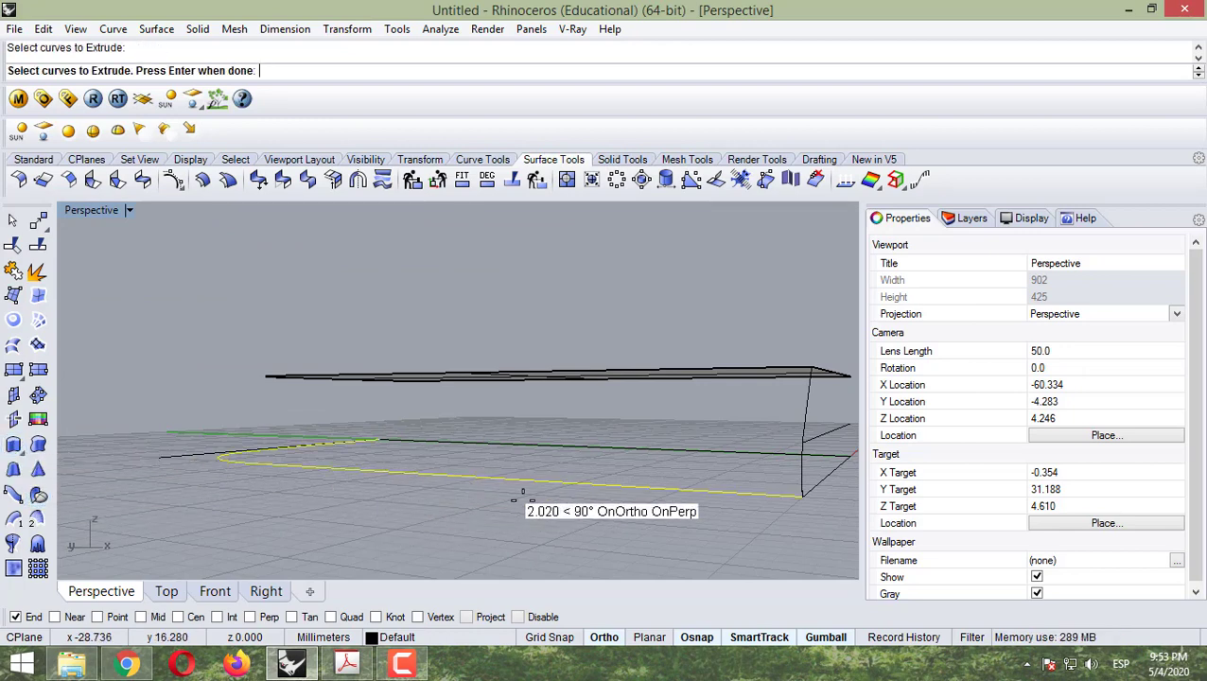
right_click_drag(511, 487, 301, 506)
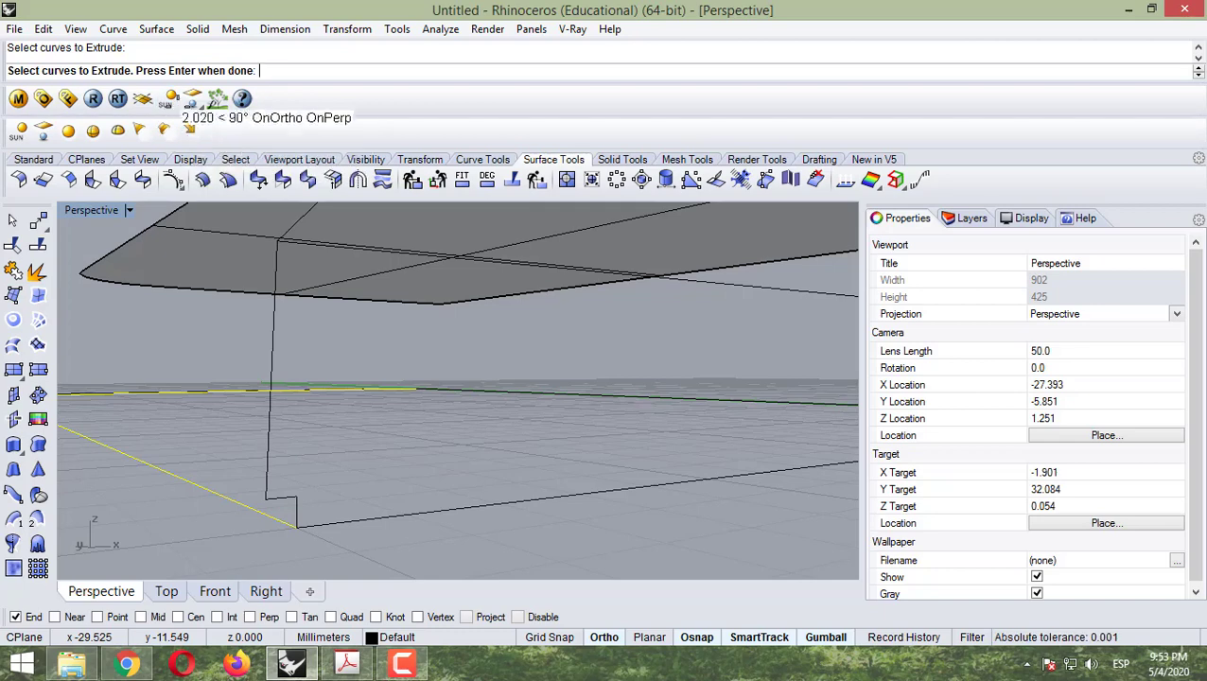
key("Return")
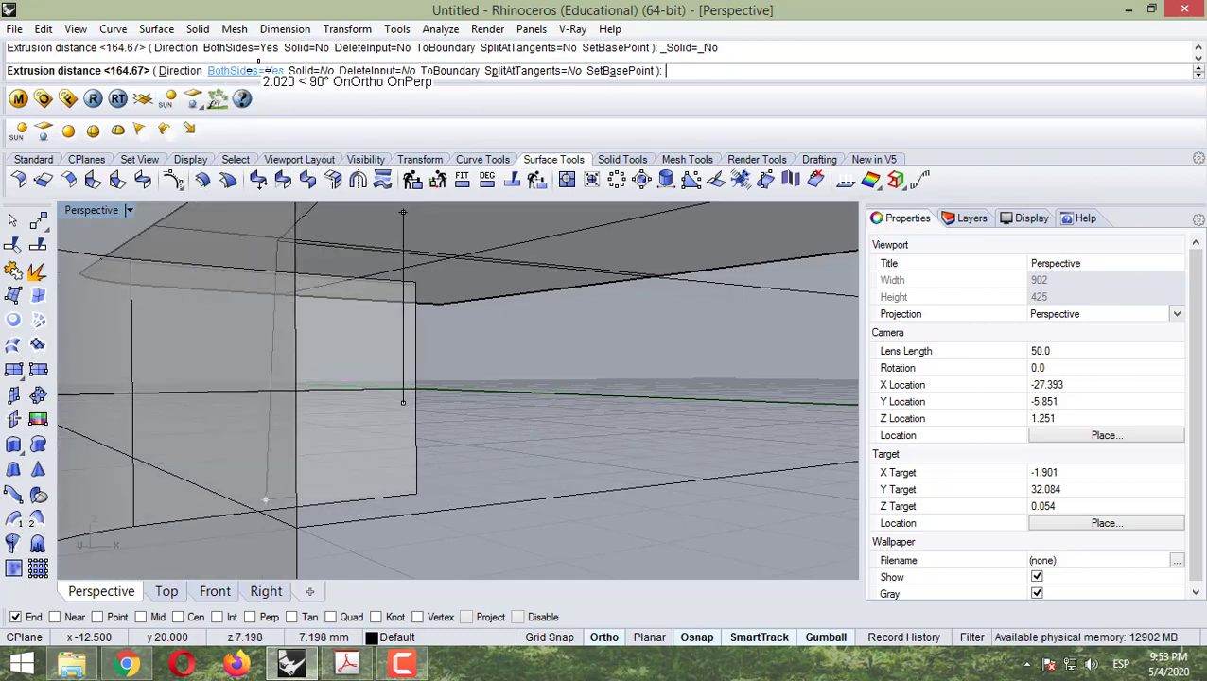
left_click(248, 70)
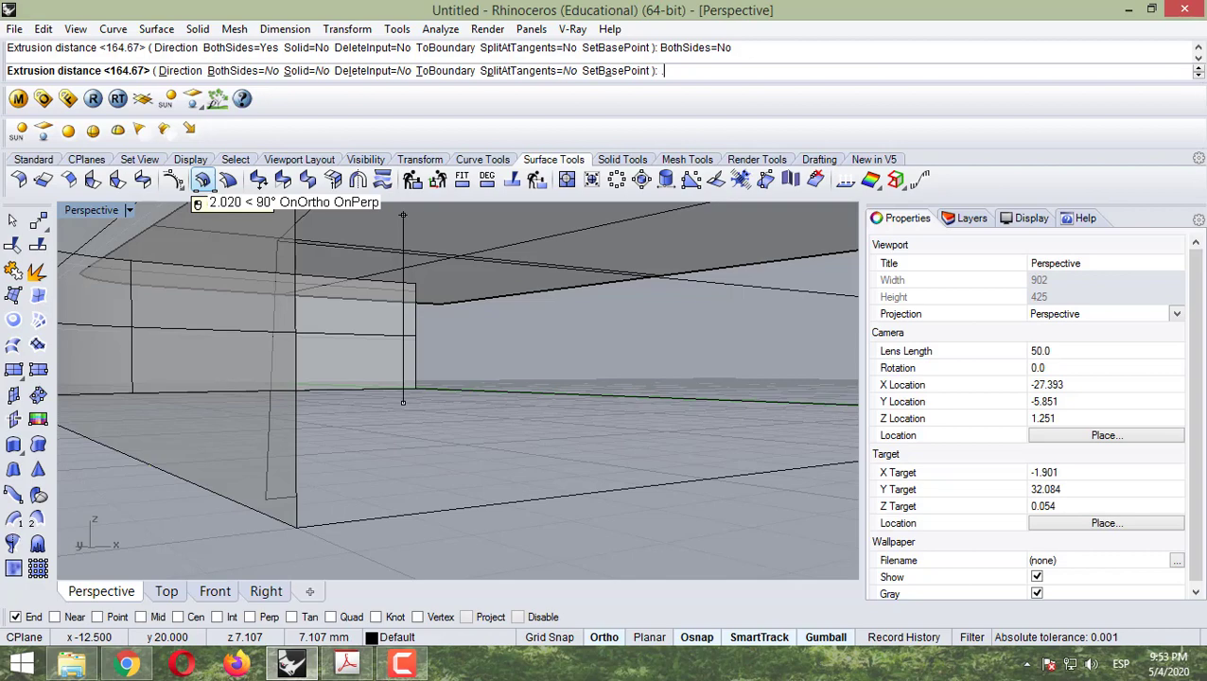
type(".25")
key("Return")
right_click_drag(284, 440, 326, 424)
scroll(352, 466, "up", 5)
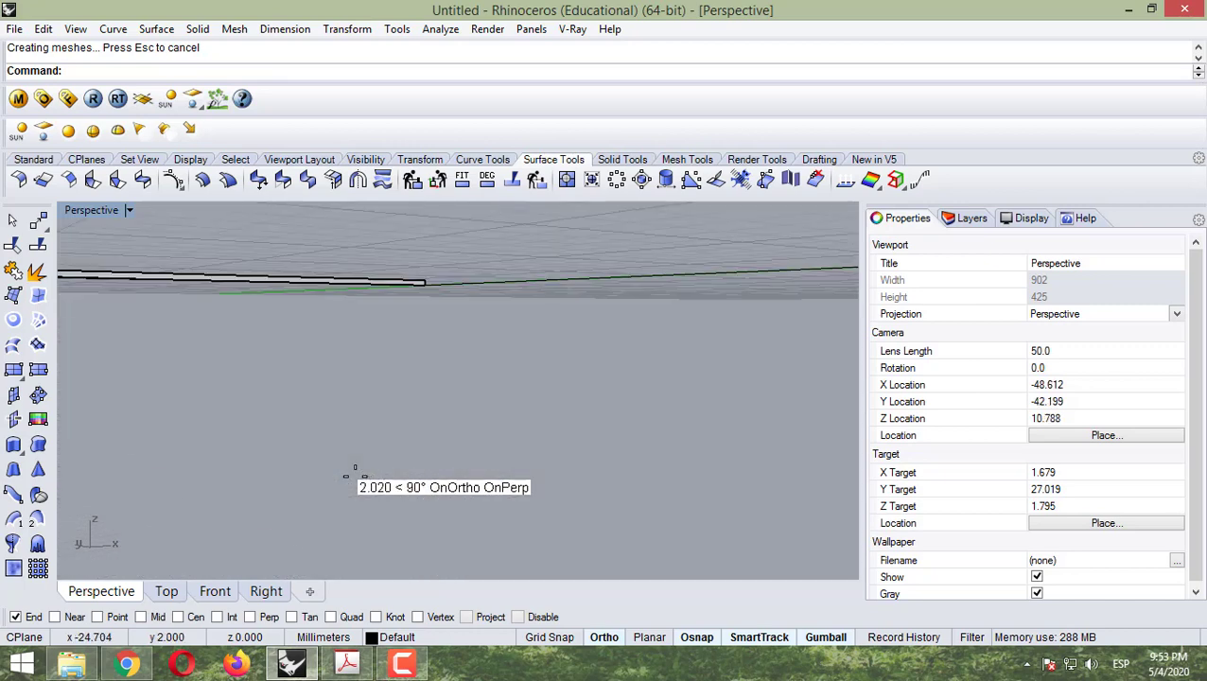
scroll(352, 469, "down", 3)
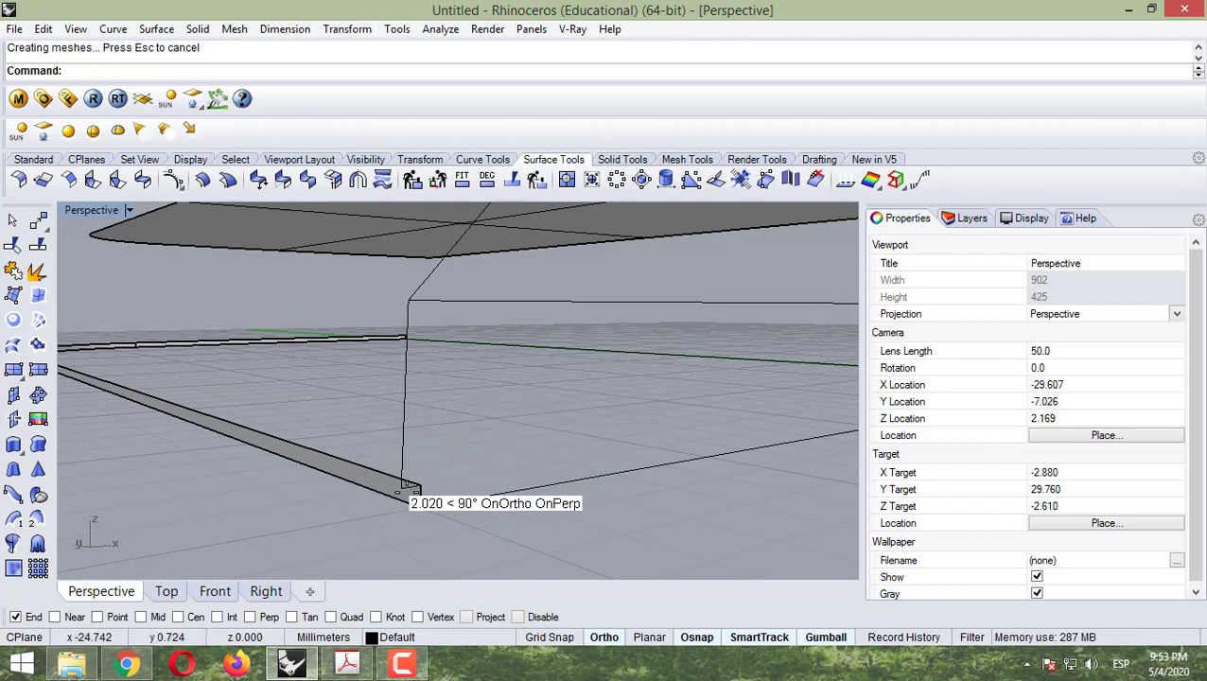
Step: Create a ribbon surface 0.25 mm wide along the upper edge of the extruded base strip, offset outward
left_click(413, 482)
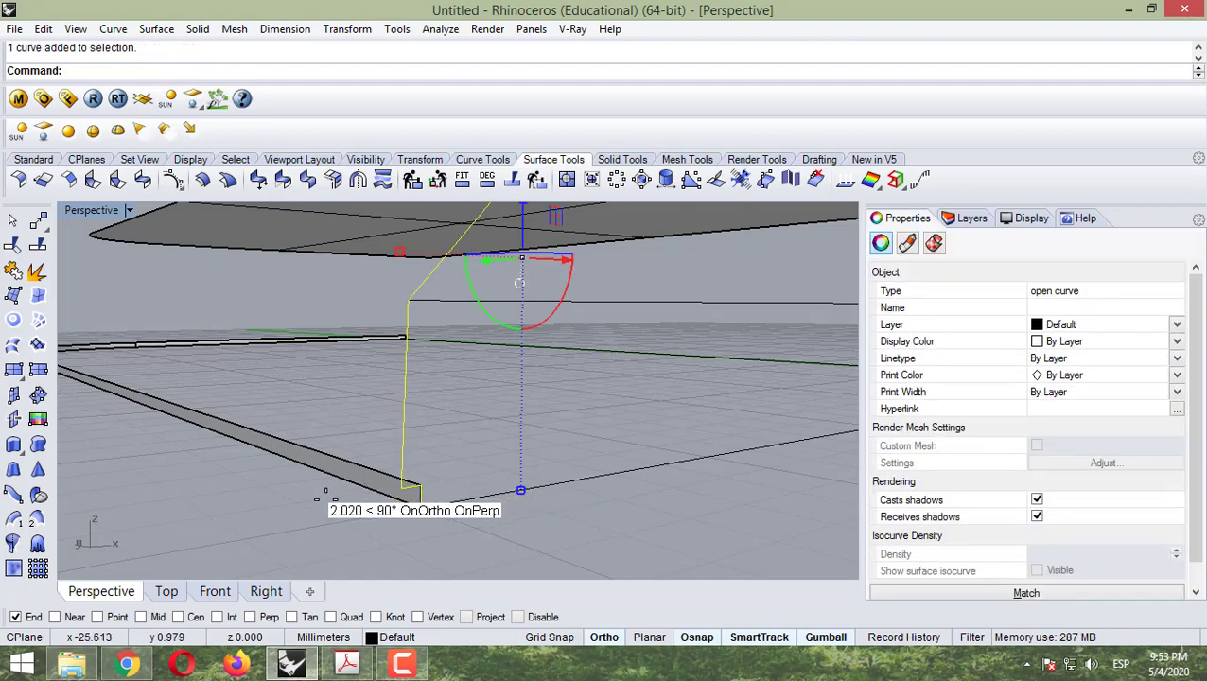
key("Escape")
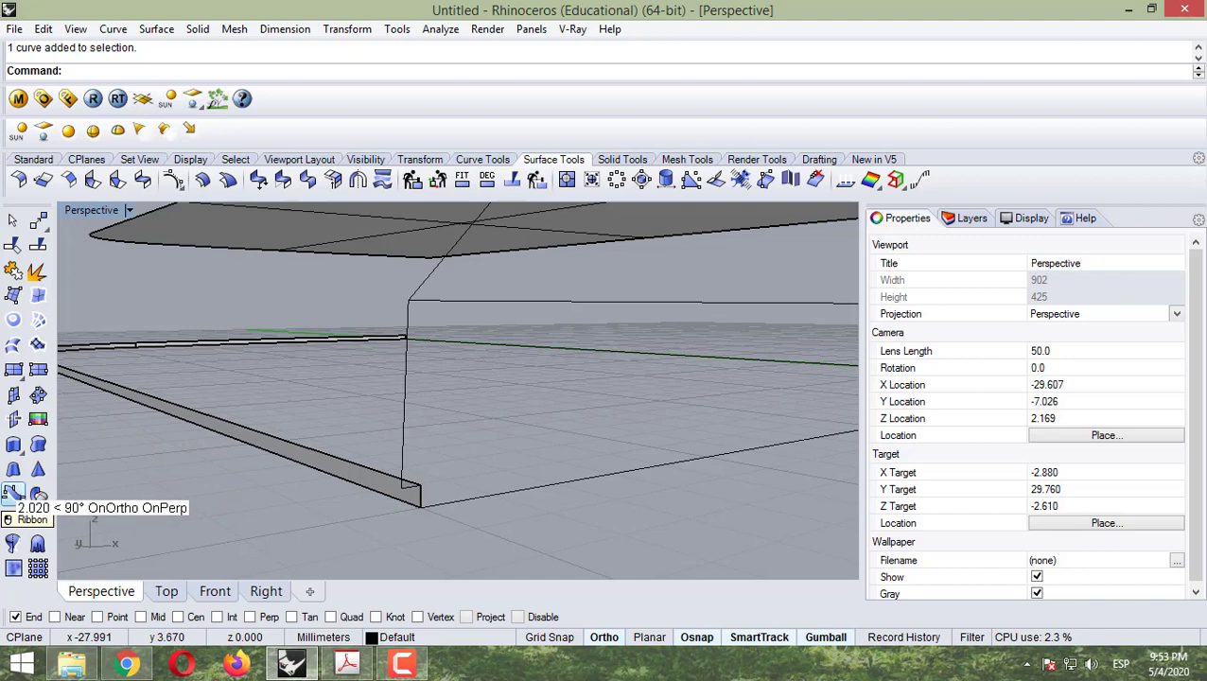
left_click(12, 493)
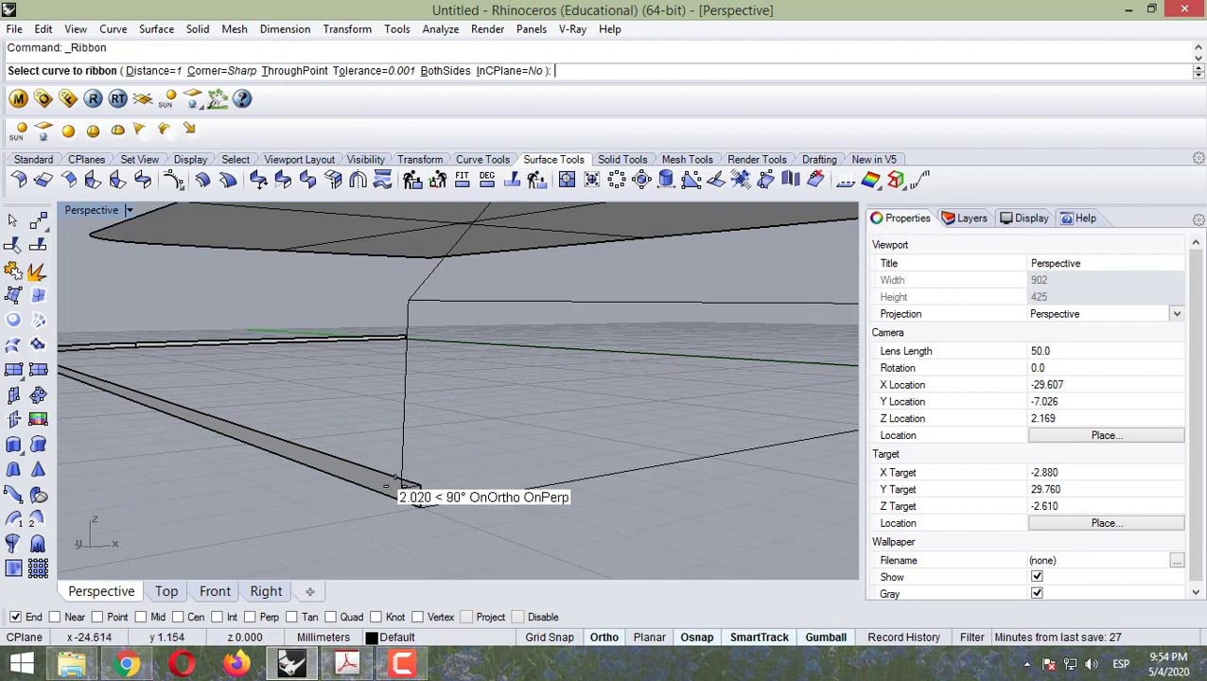
left_click(168, 70)
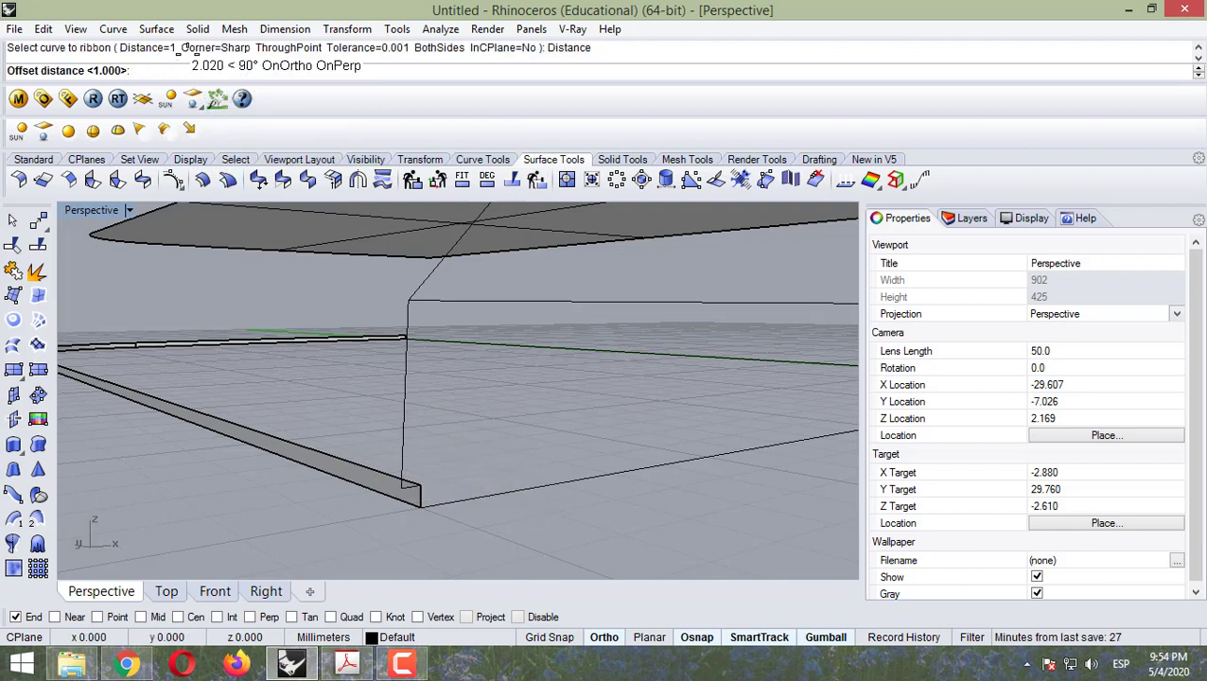
type(".25")
key("Return")
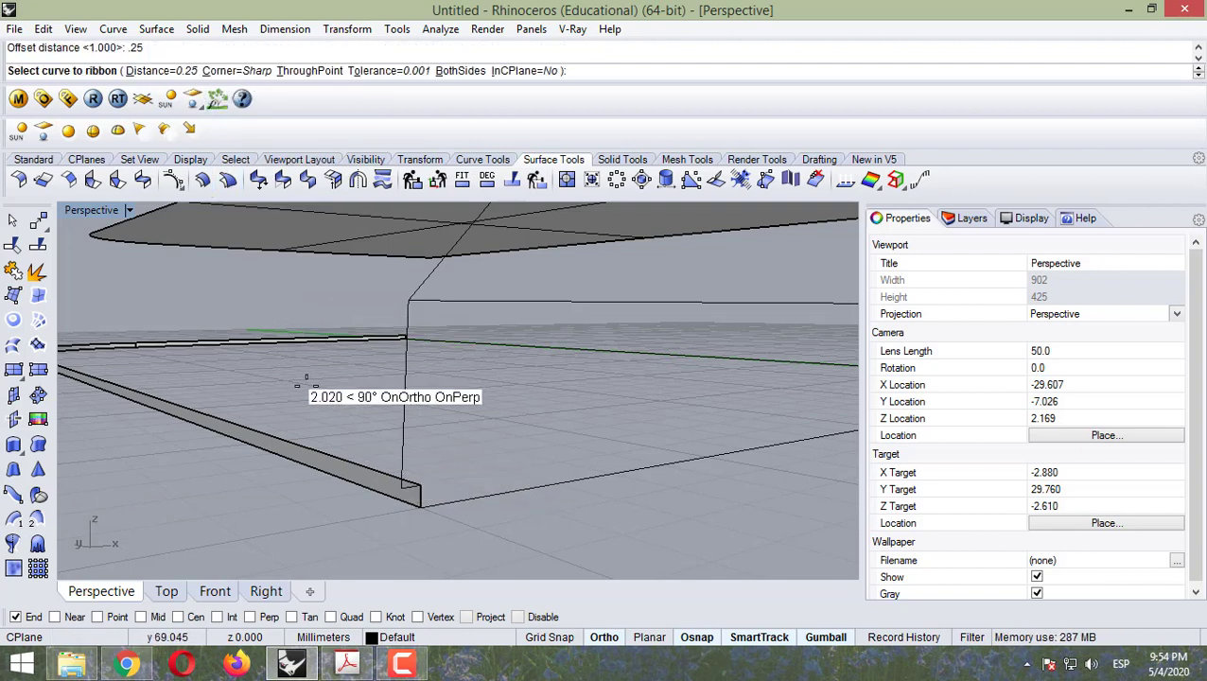
left_click(217, 420)
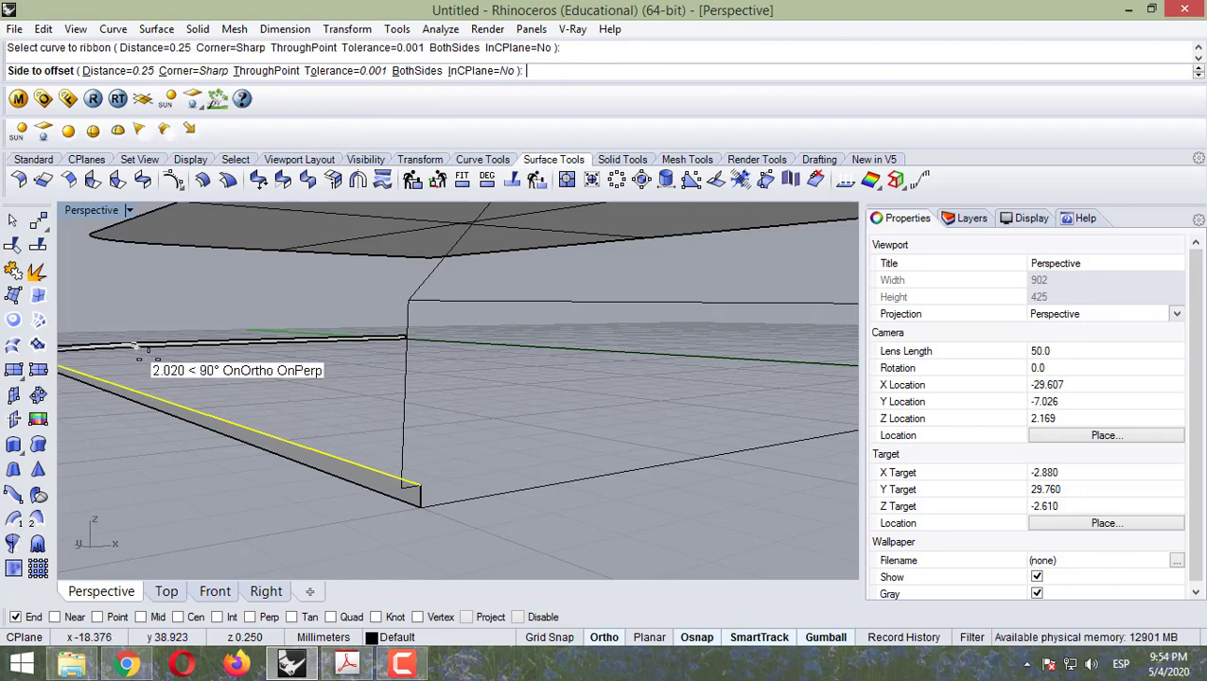
right_click_drag(142, 351, 209, 417)
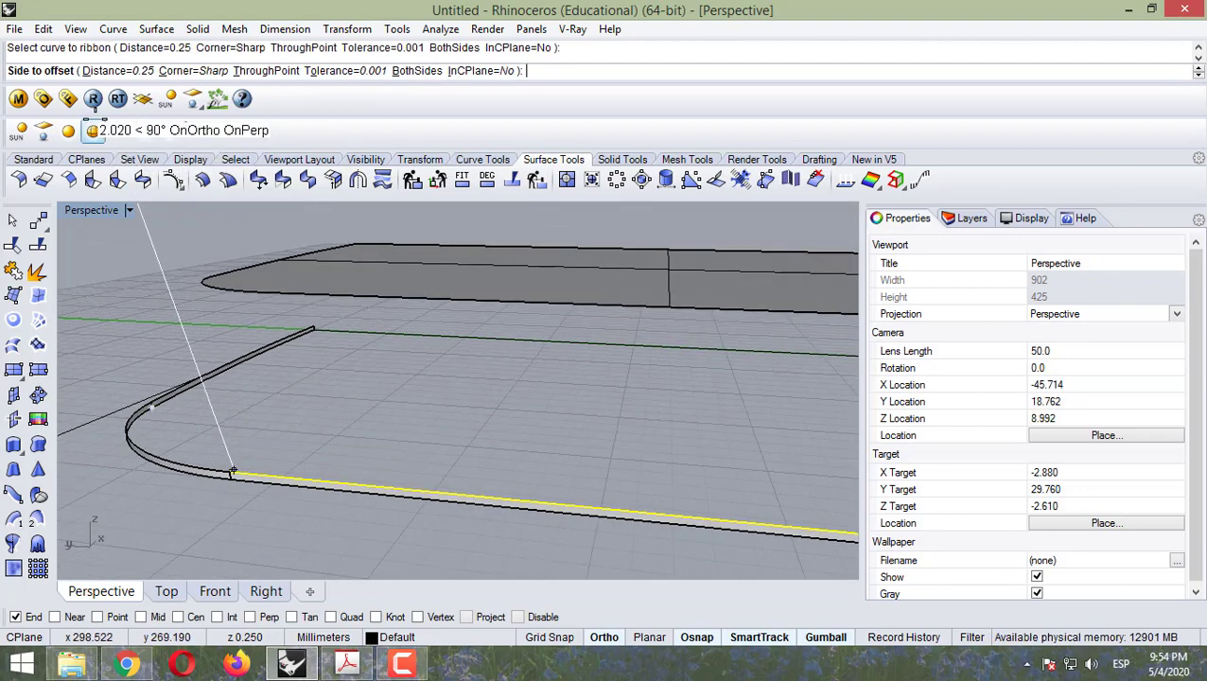
right_click_drag(324, 478, 215, 449)
right_click_drag(344, 395, 290, 401)
scroll(260, 414, "up", 2)
scroll(251, 414, "down", 5)
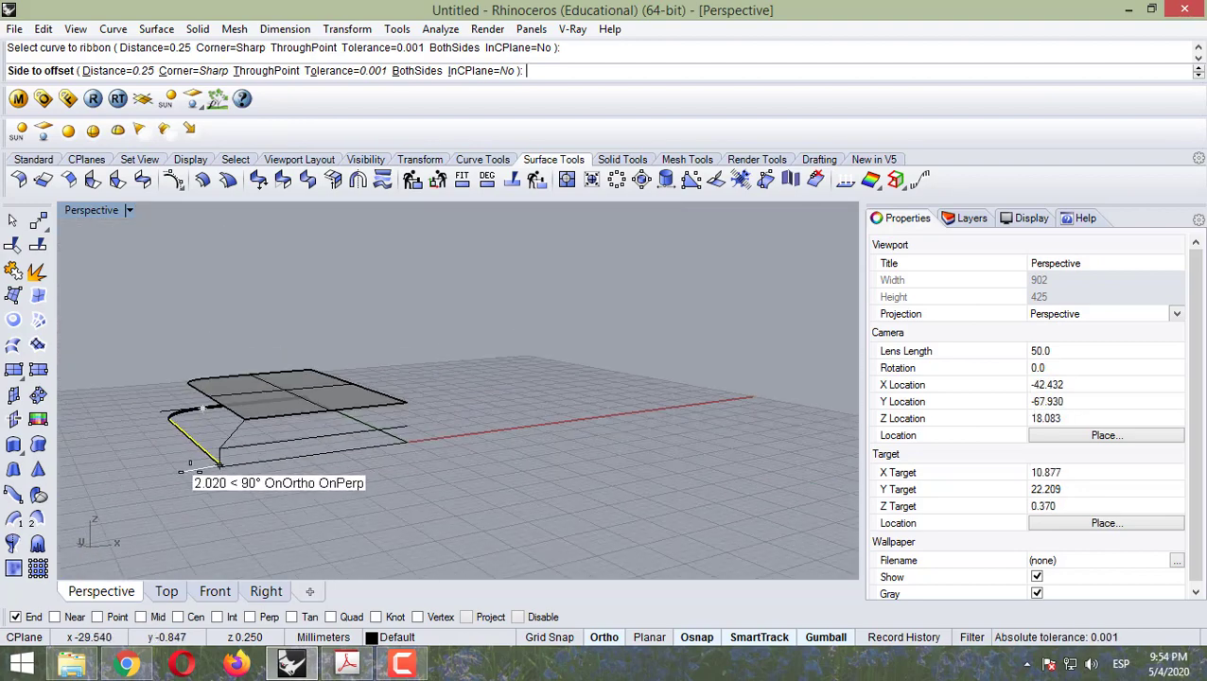
scroll(189, 465, "up", 5)
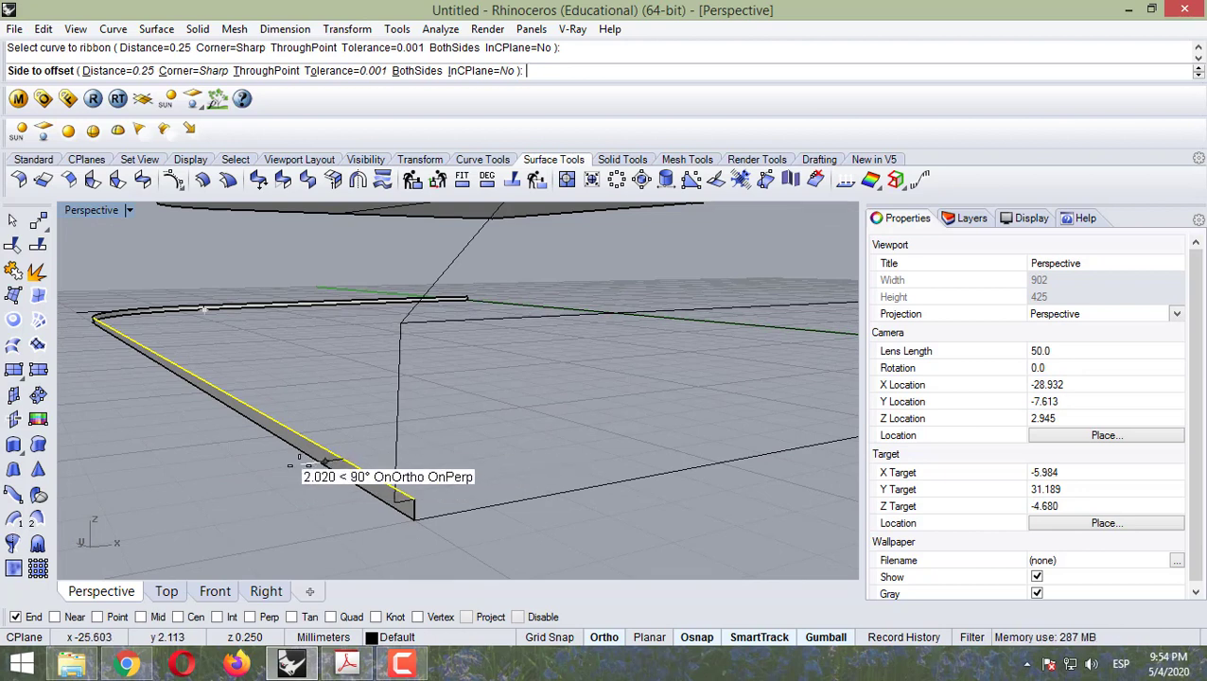
left_click(227, 439)
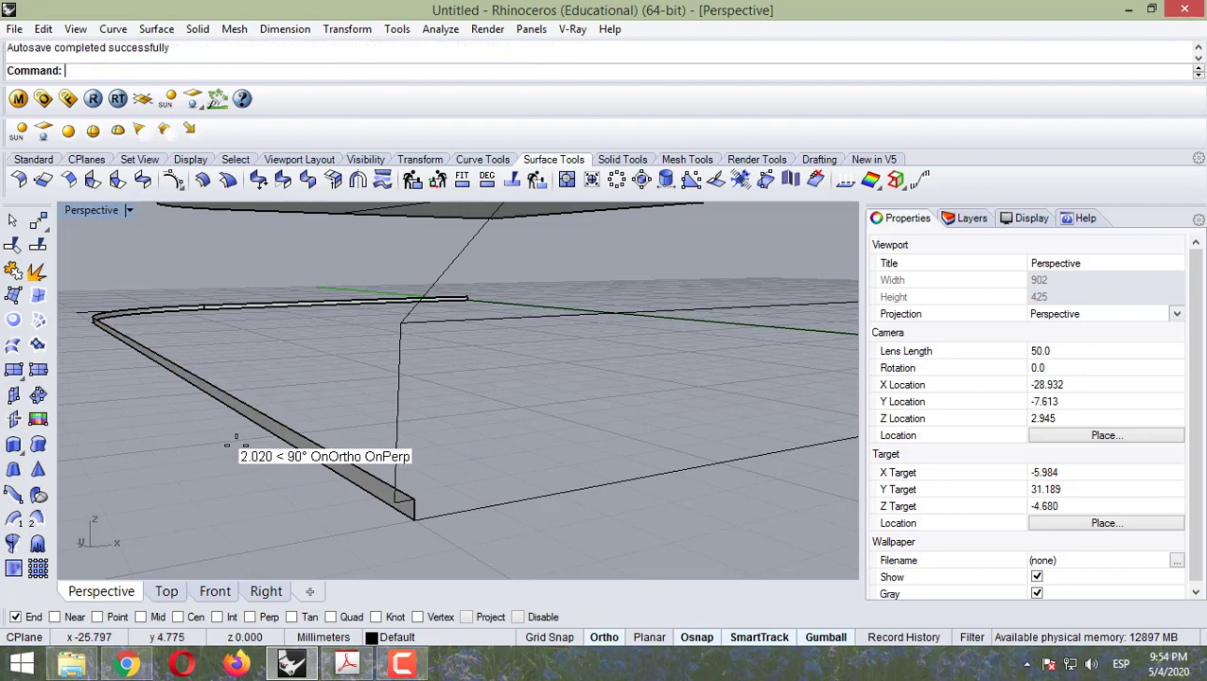
left_click(263, 434)
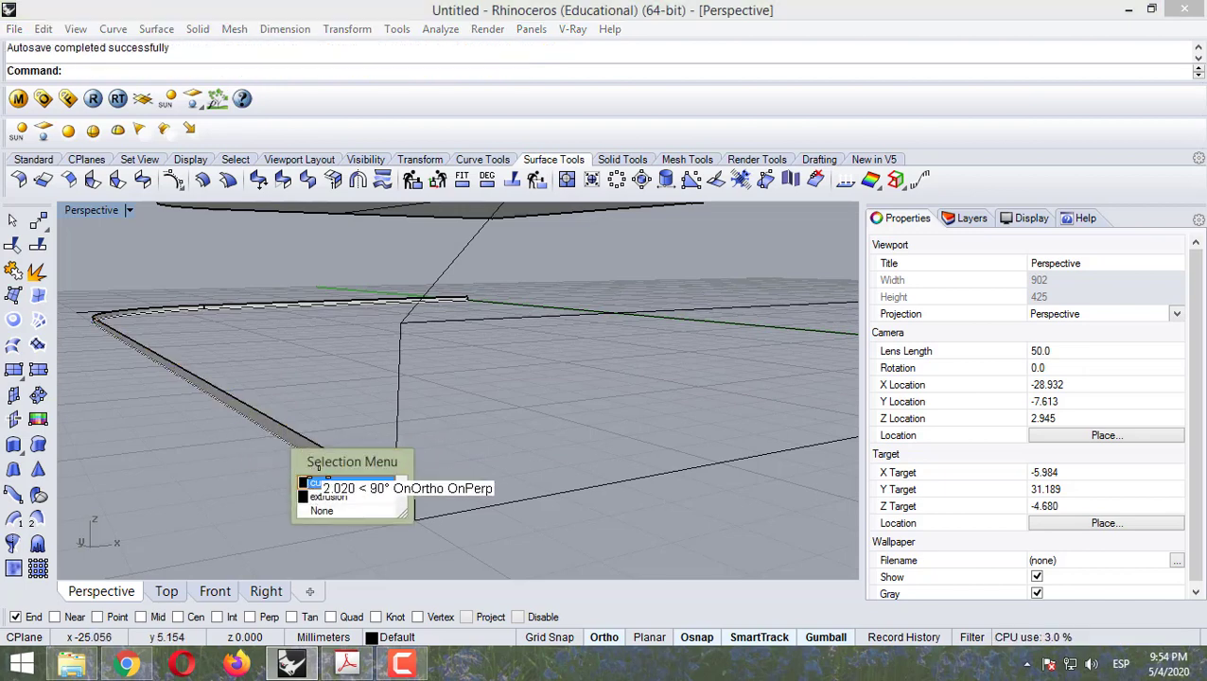
Step: Try moving the casing's base outline curve vertically onto the upper edge of the extruded strip, and undo the move
left_click(273, 438)
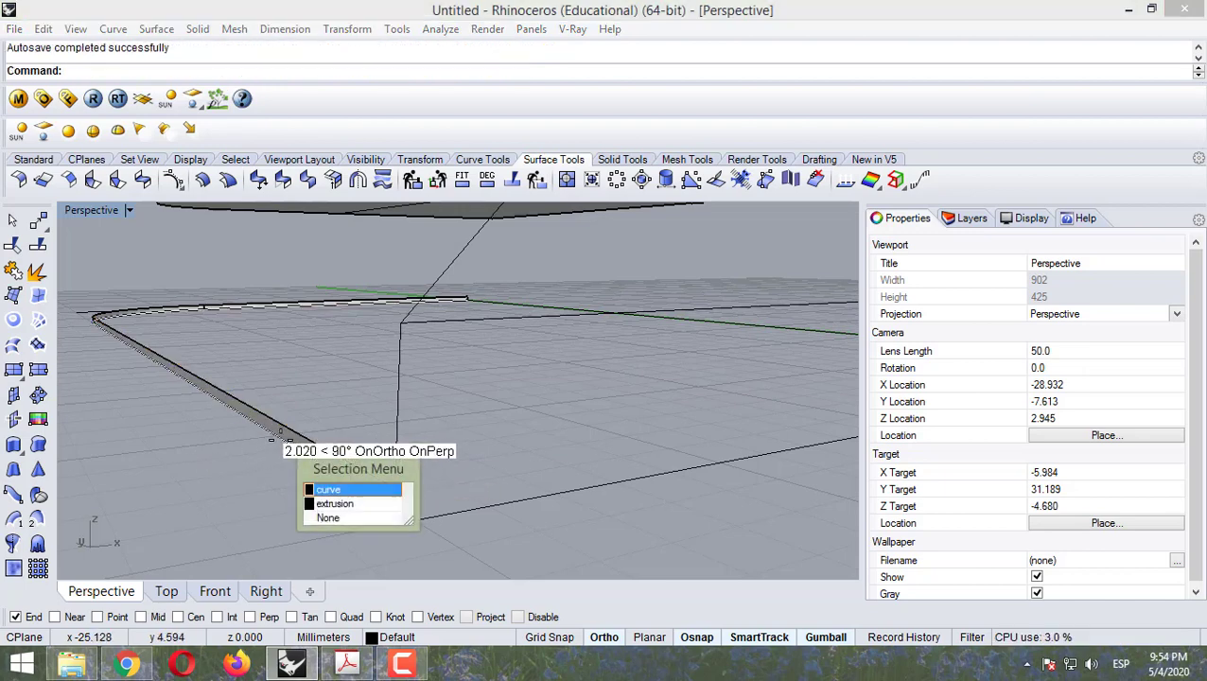
key("Escape")
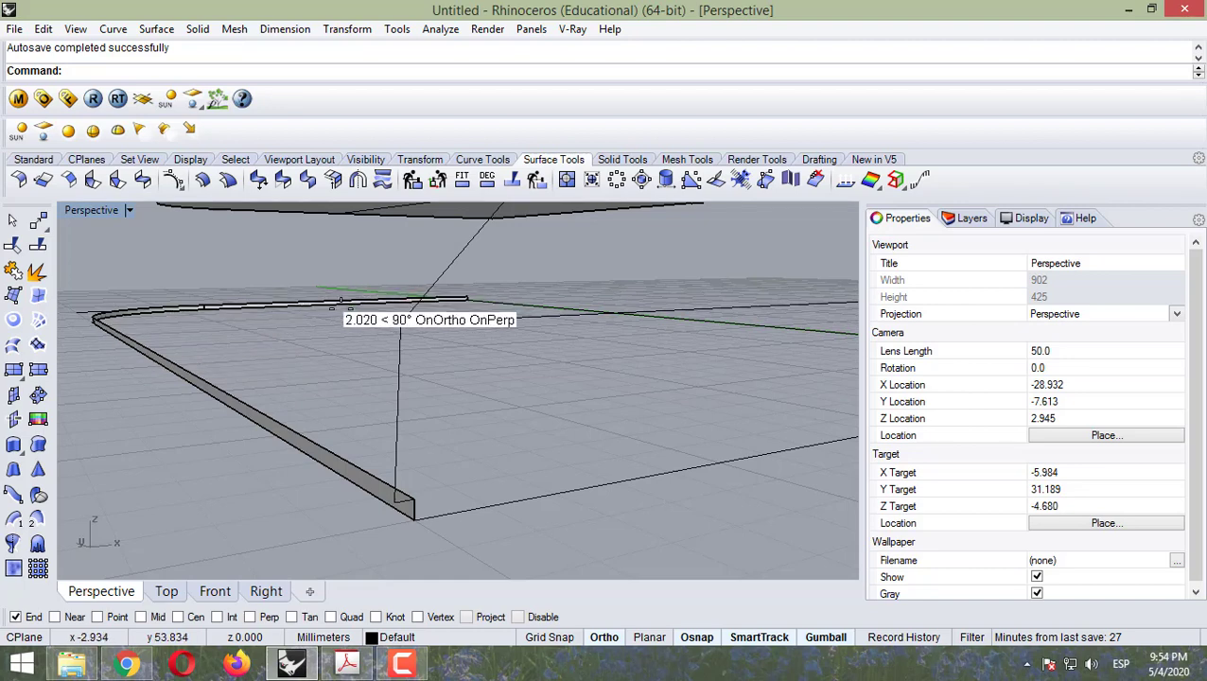
left_click(301, 455)
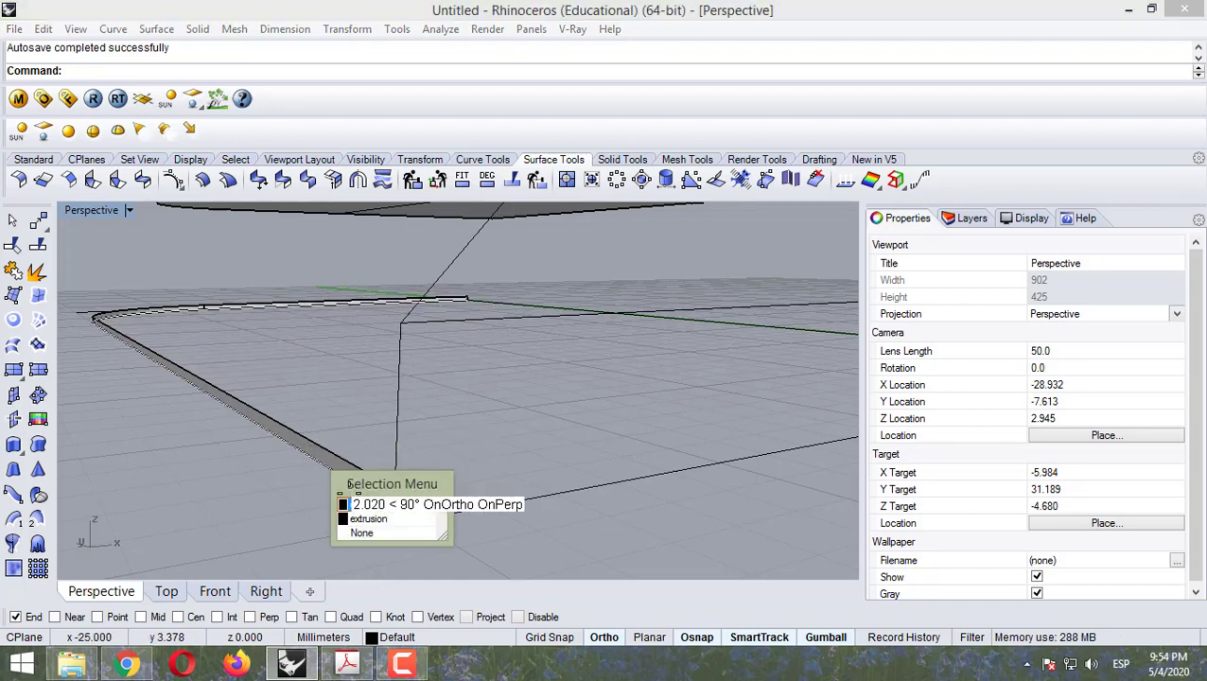
left_click(358, 505)
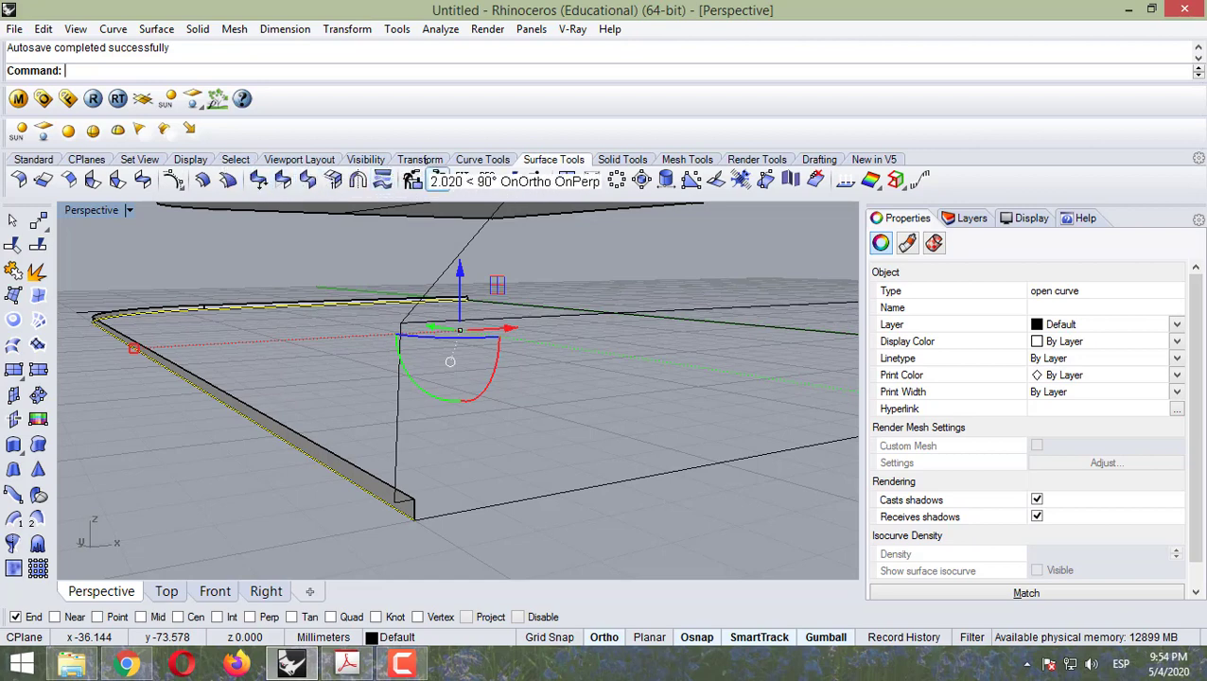
left_click(422, 159)
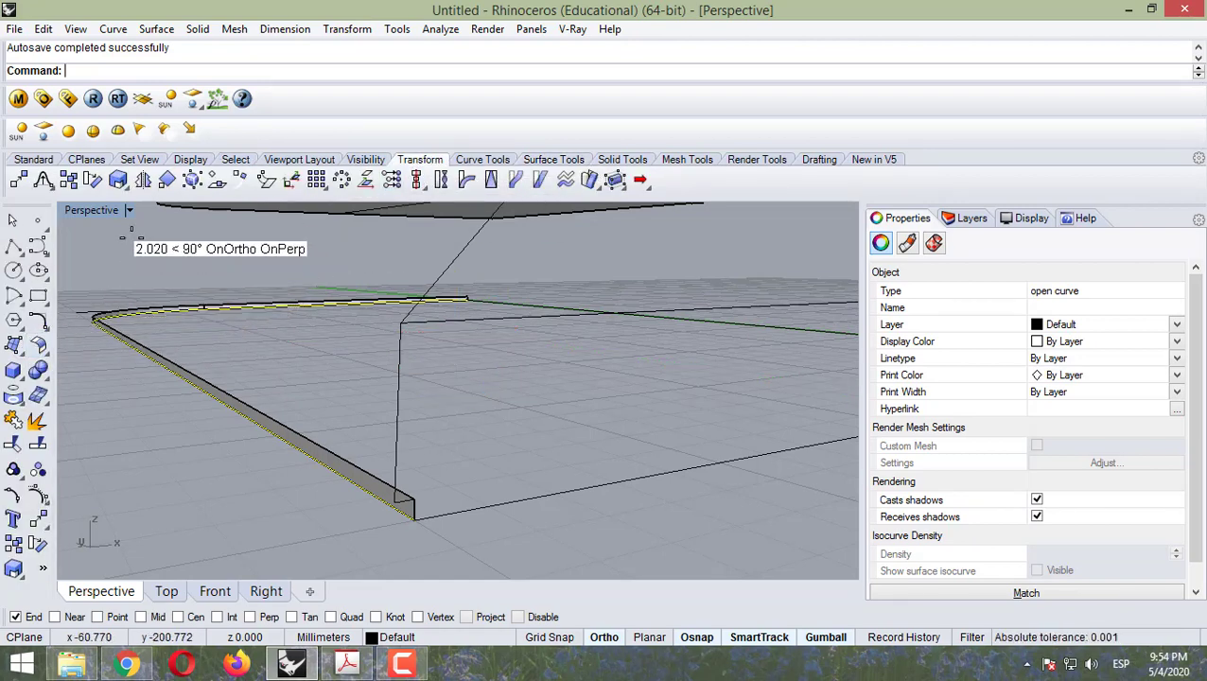
left_click(19, 180)
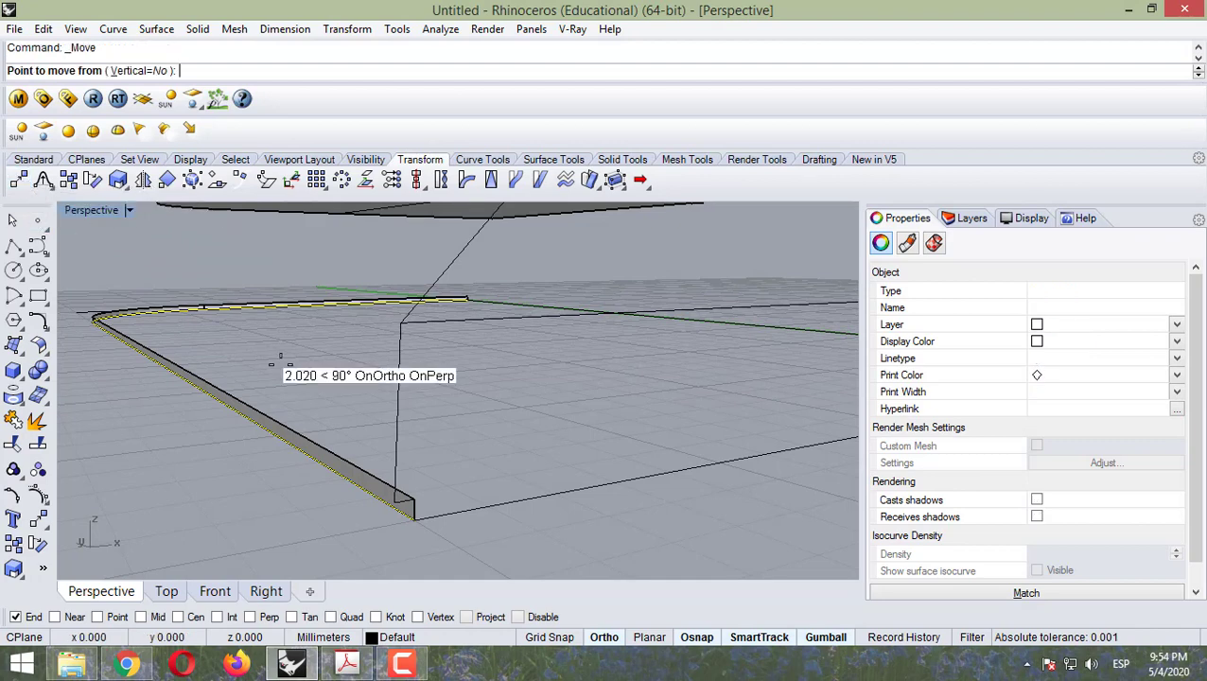
left_click(404, 513)
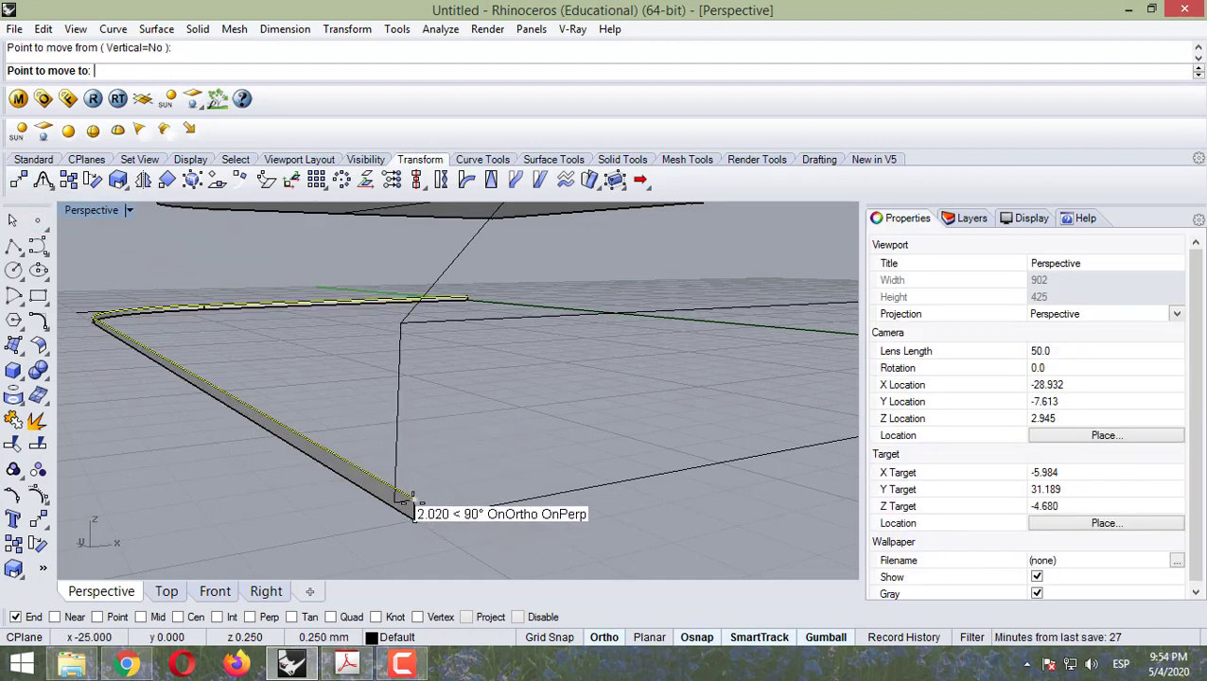
left_click(405, 514)
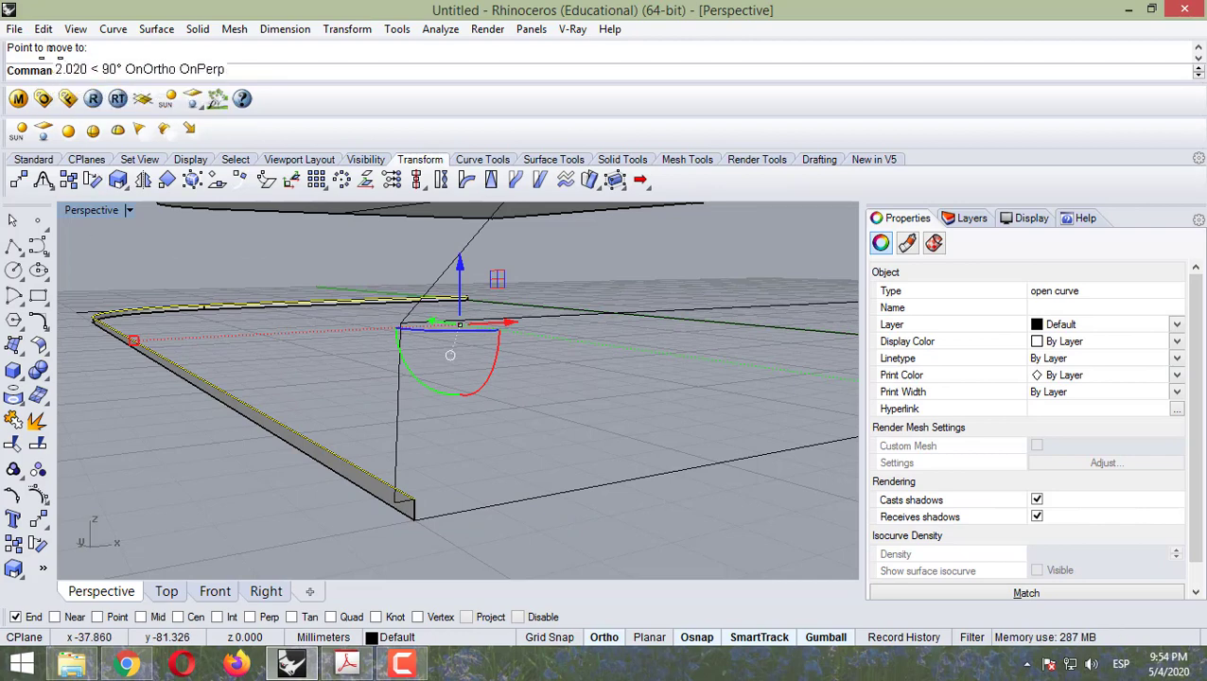
left_click(45, 28)
left_click(52, 52)
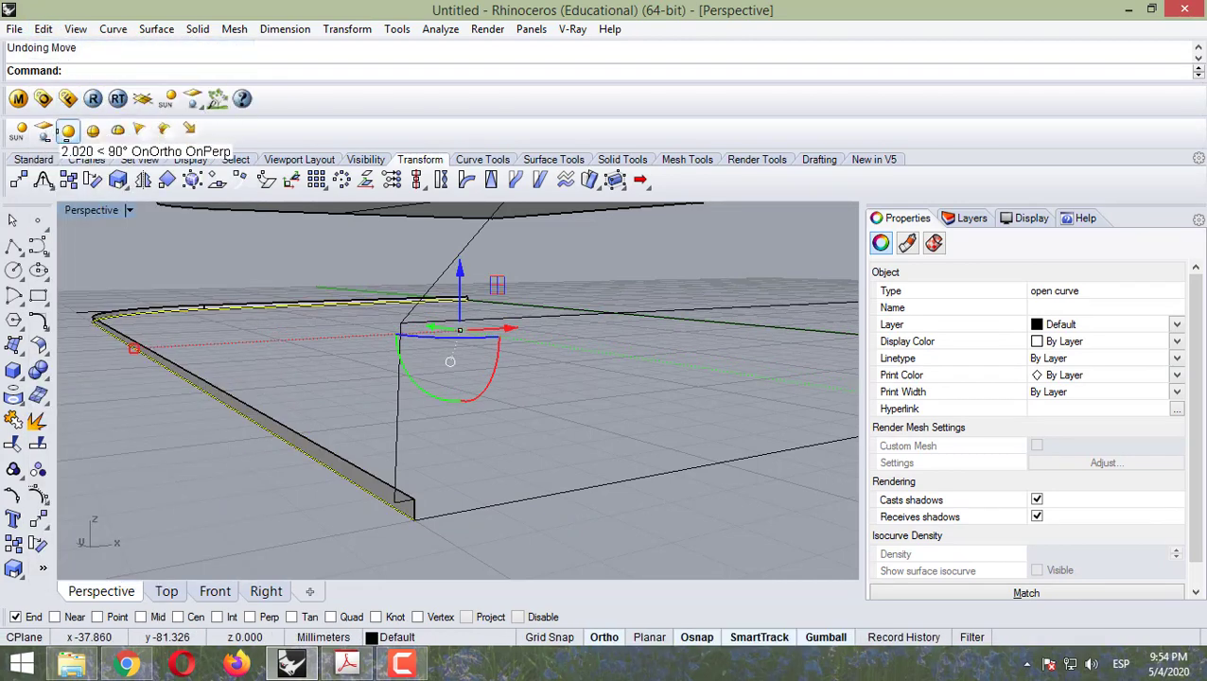
Step: Copy the base outline curve 0.25 mm straight up, from its end point to the strip's upper corner
left_click(68, 179)
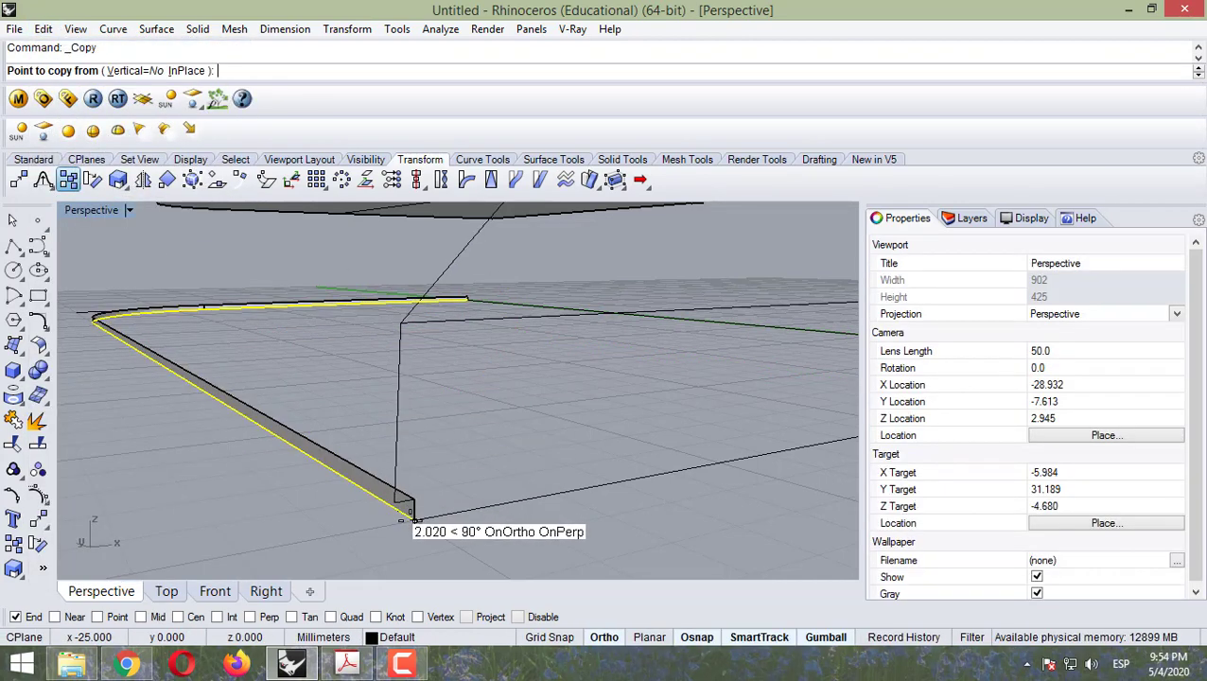
left_click(413, 502)
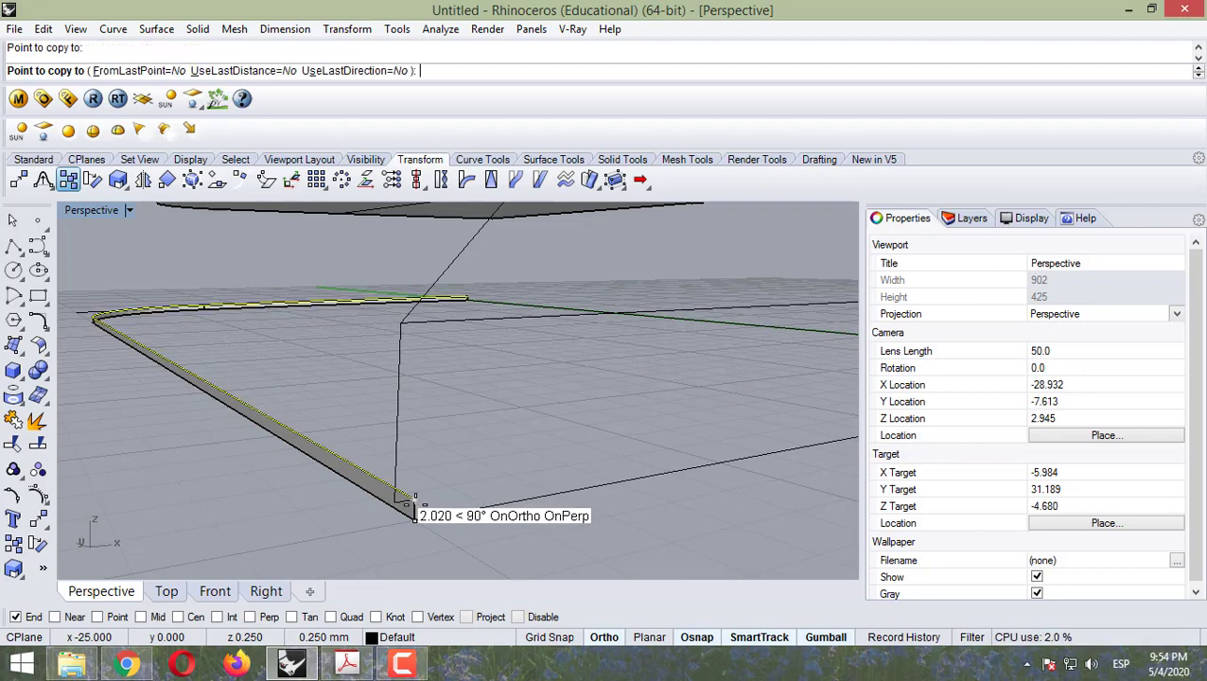
key("Return")
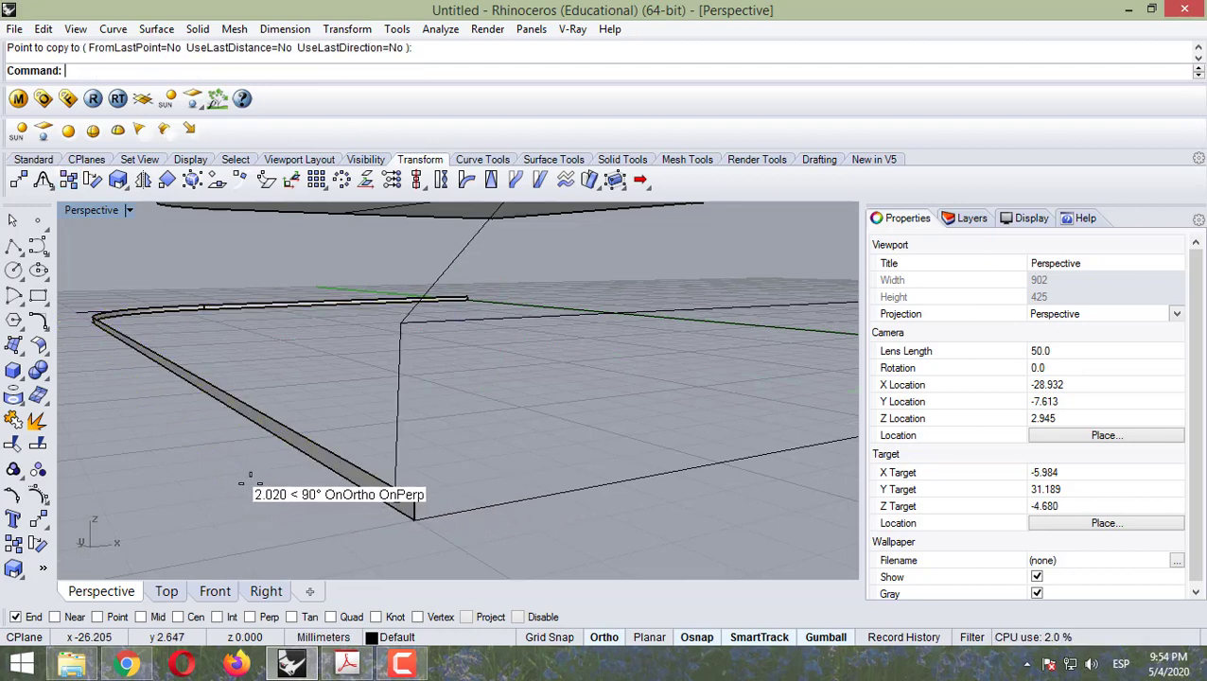
Step: Create a ribbon surface 0.25 mm wide from the copied curve along the strip's upper edge, offset outward with sharp corners
key("Down")
key("Down")
key("Down")
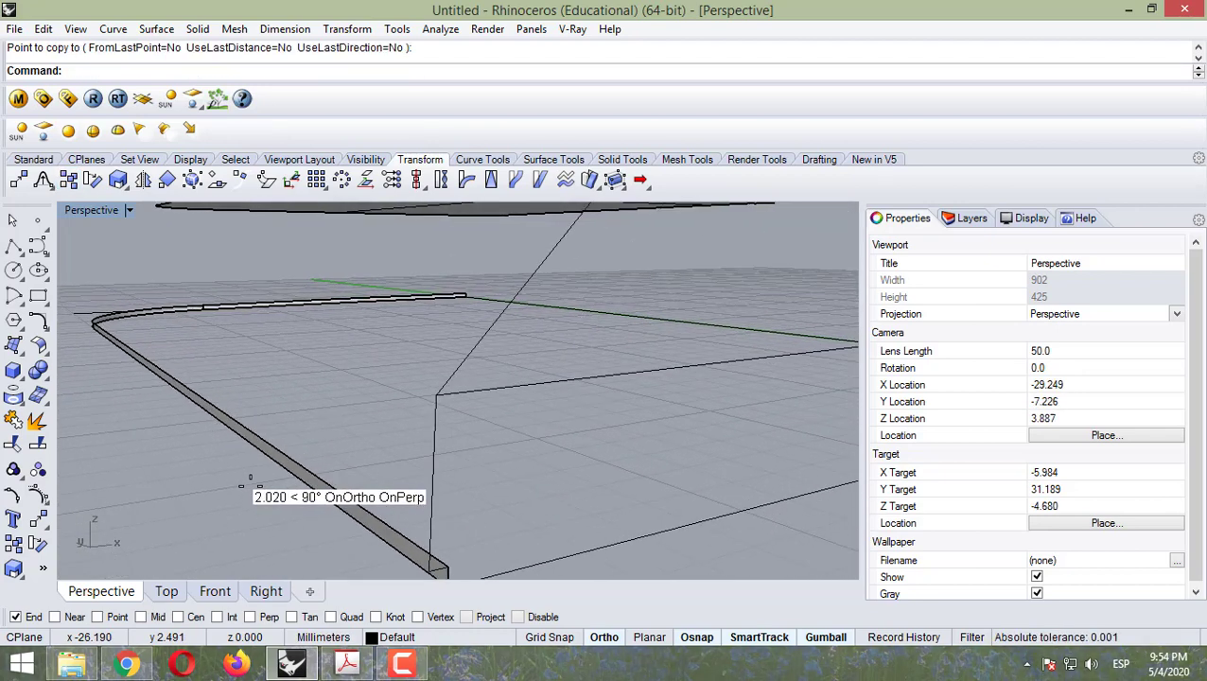
key("Down")
key("Down")
key("Down")
key("Up")
key("Up")
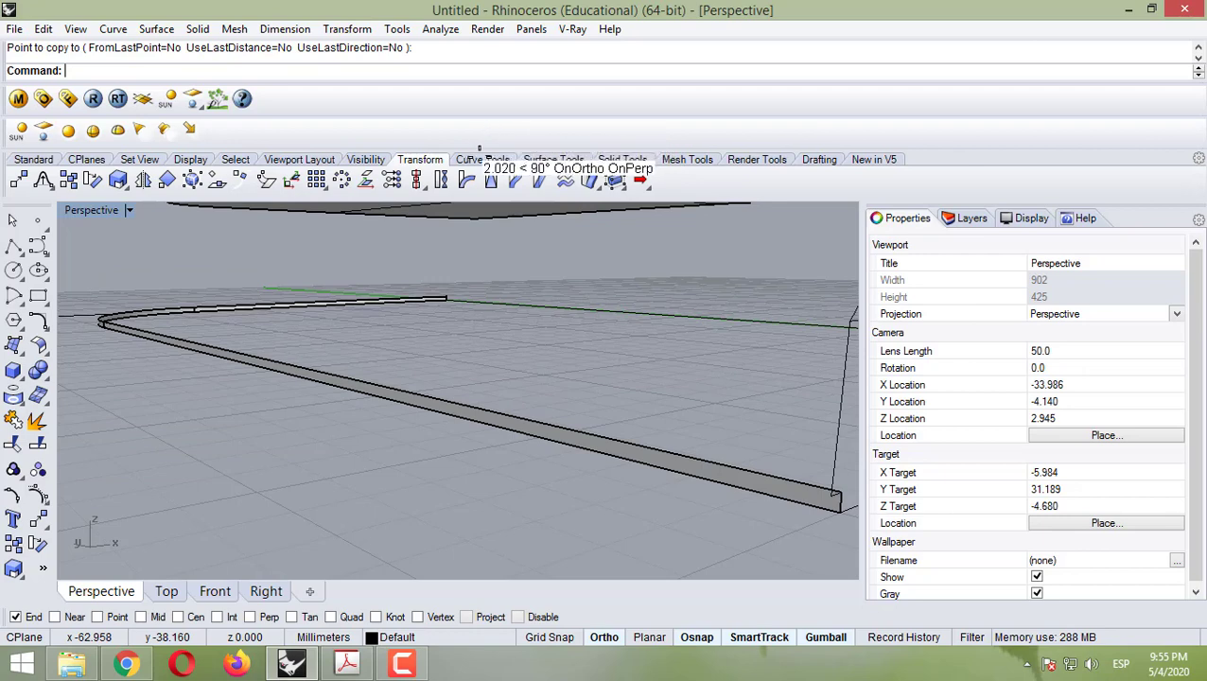
left_click(482, 159)
left_click(553, 159)
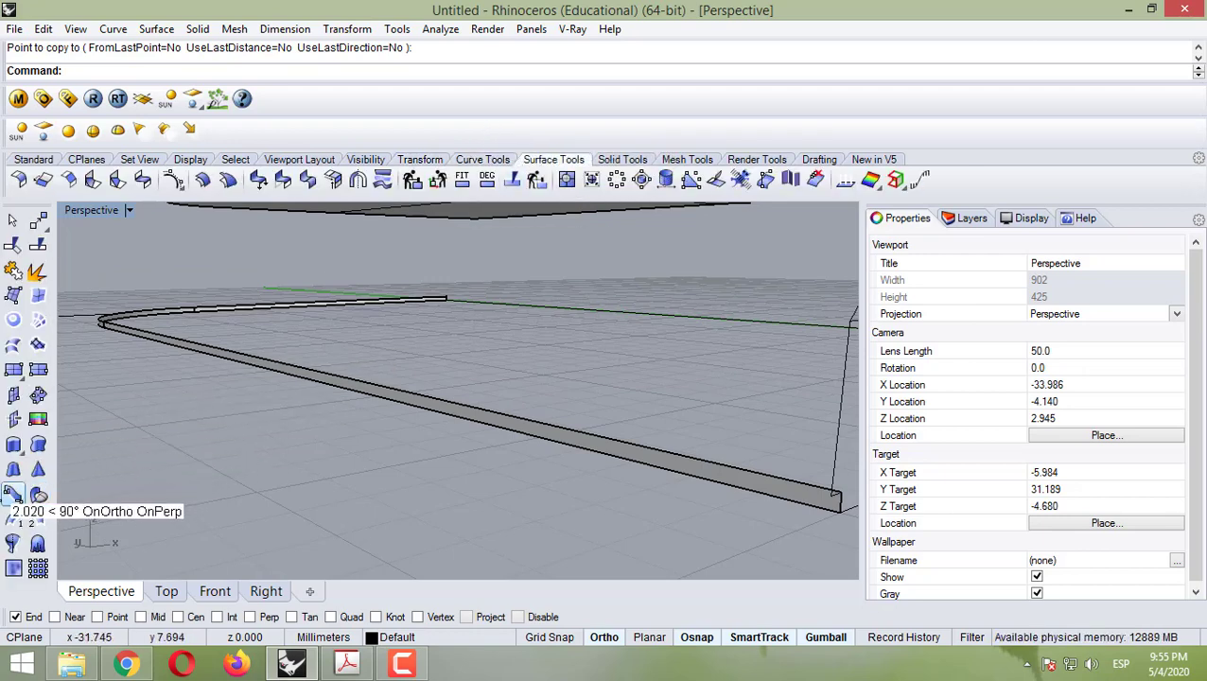
left_click(12, 493)
scroll(418, 475, "down", 3)
scroll(410, 440, "up", 1)
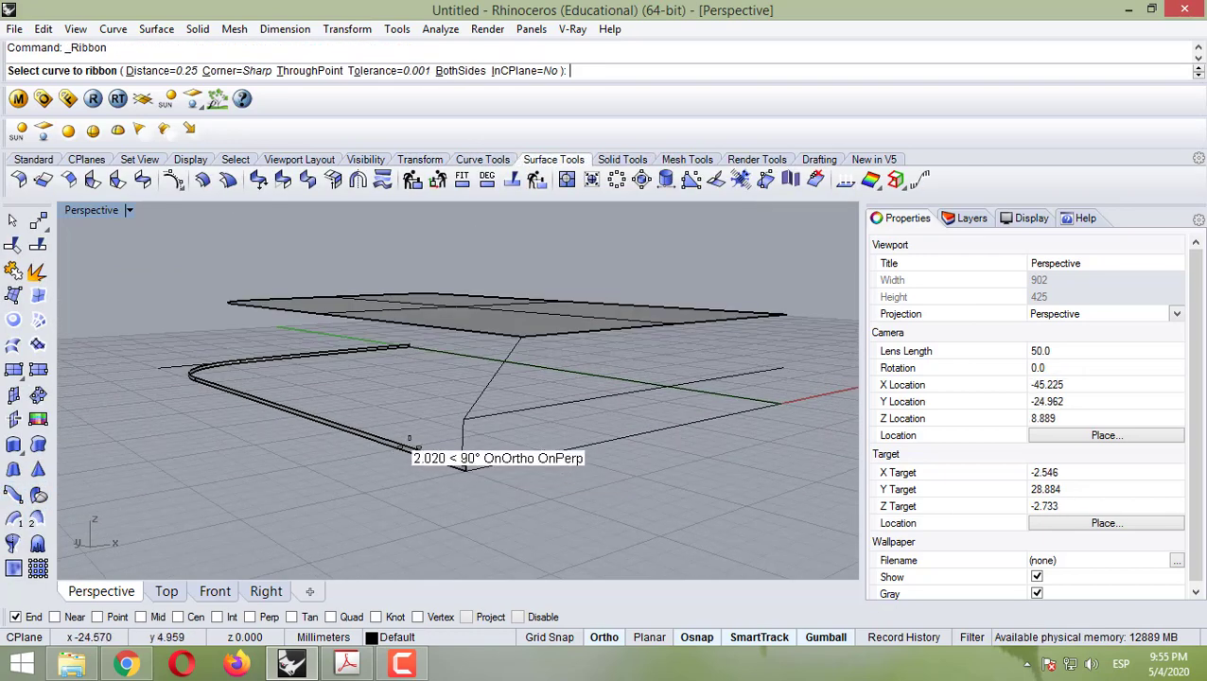
left_click(409, 441)
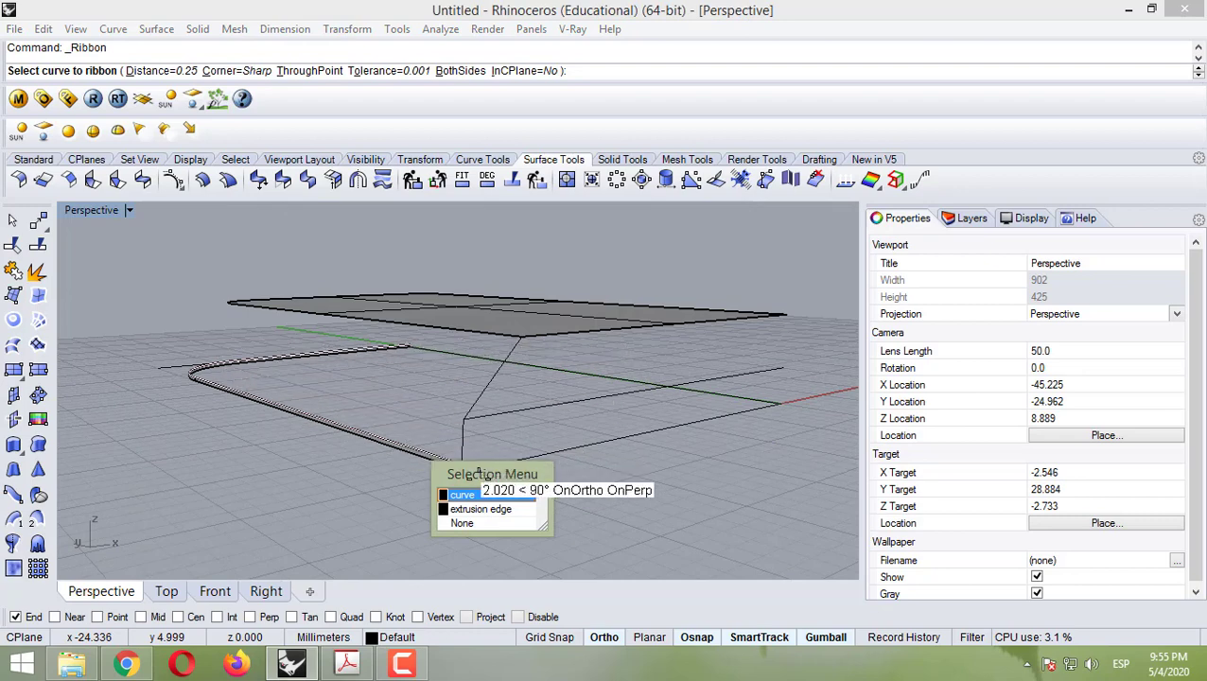
left_click(478, 494)
scroll(458, 478, "up", 5)
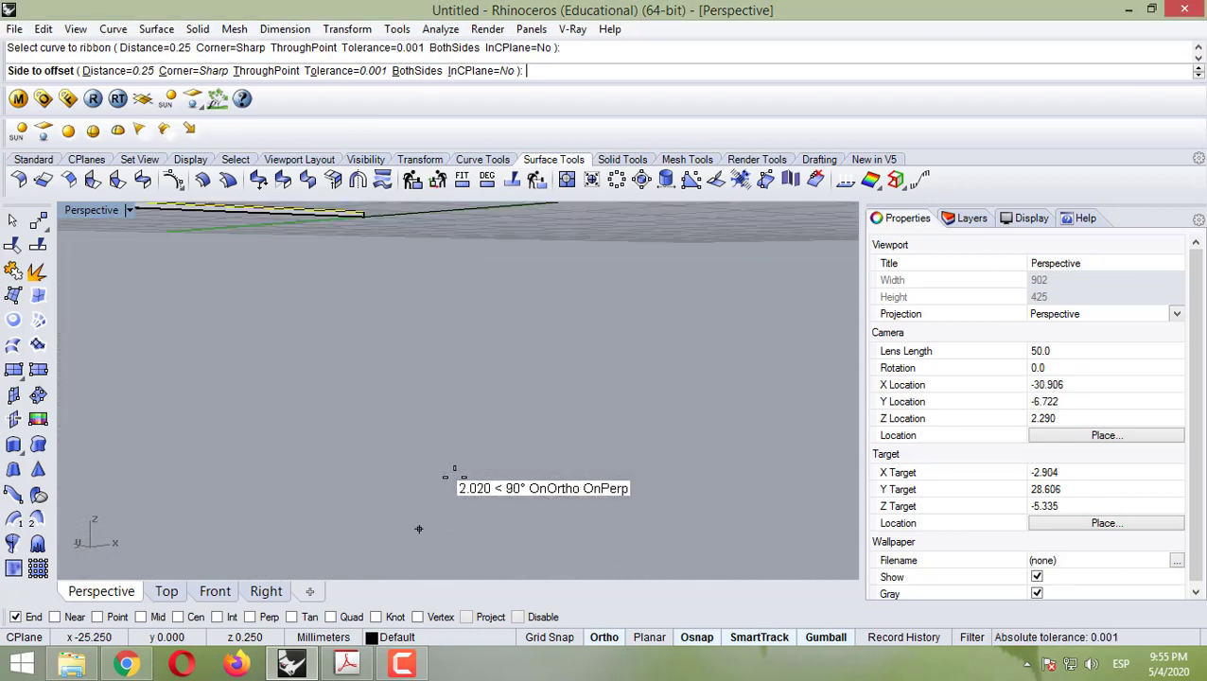
scroll(469, 411, "down", 5)
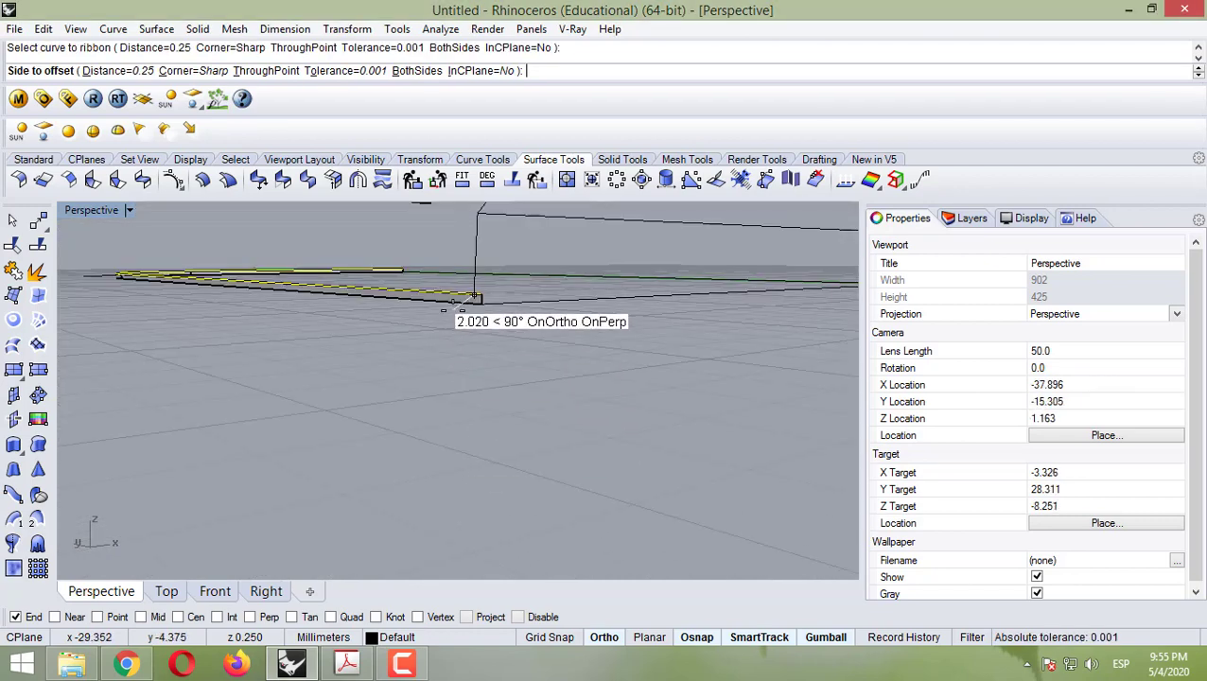
scroll(470, 297, "up", 3)
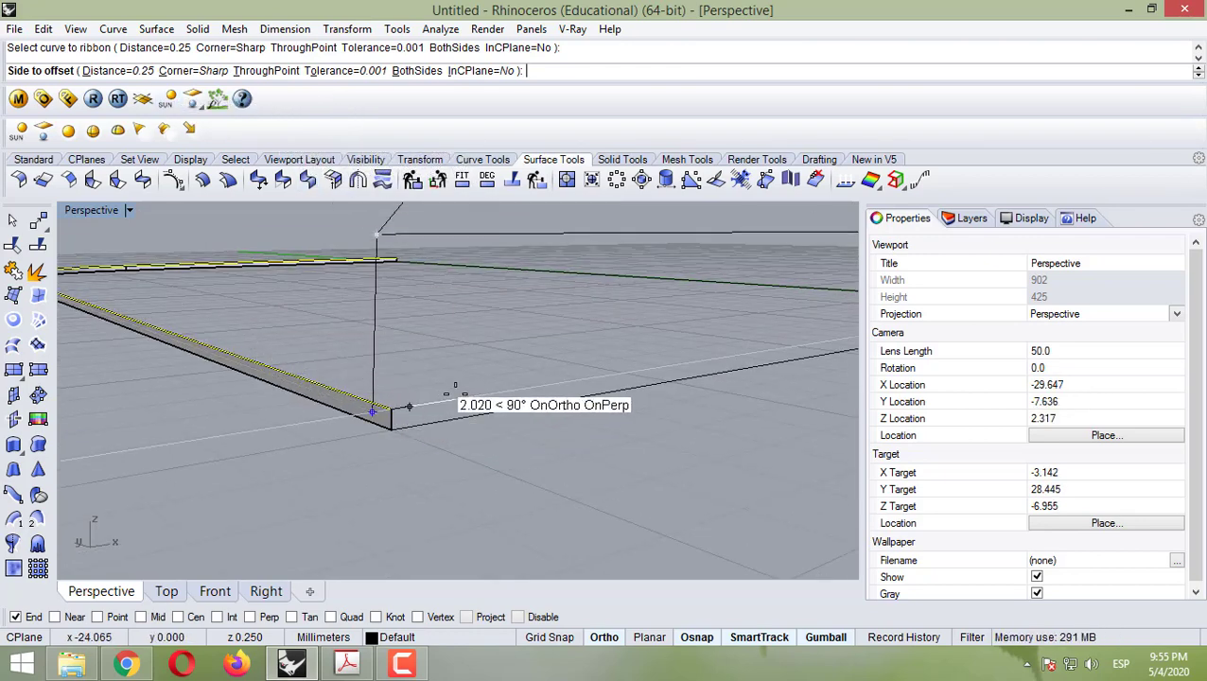
left_click(280, 422)
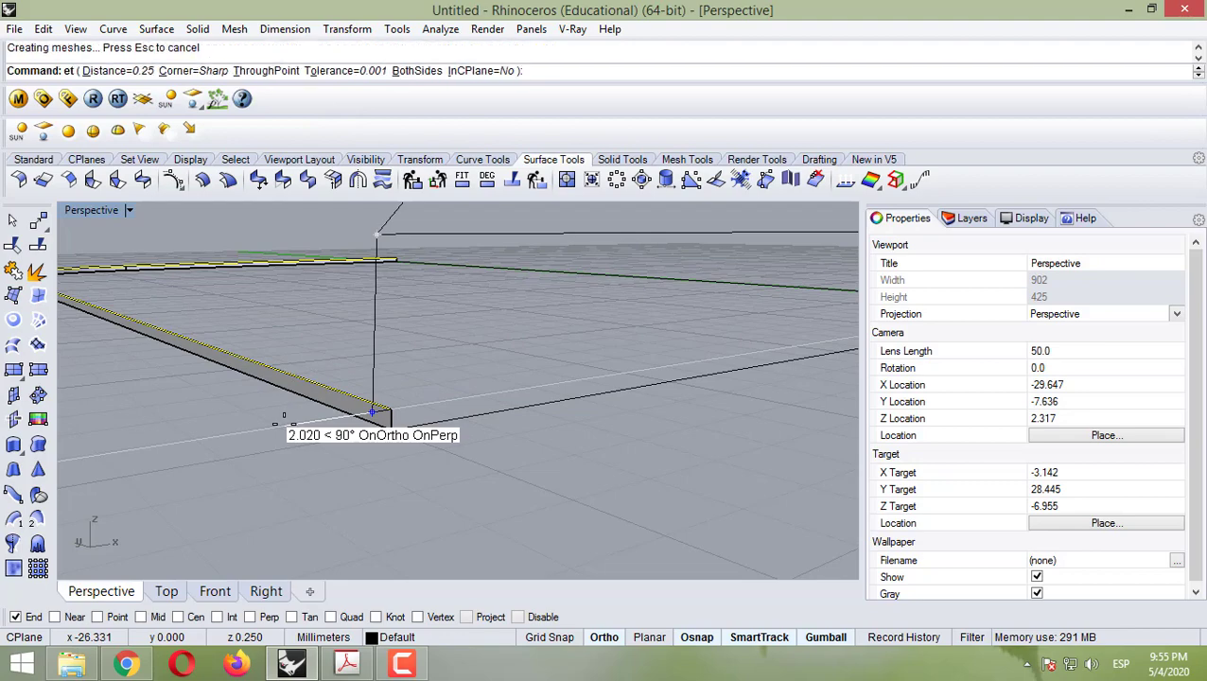
Step: Check the ribbon along the strip and select the upright side profile curve at its front end
right_click_drag(280, 422, 220, 284)
scroll(242, 301, "down", 6)
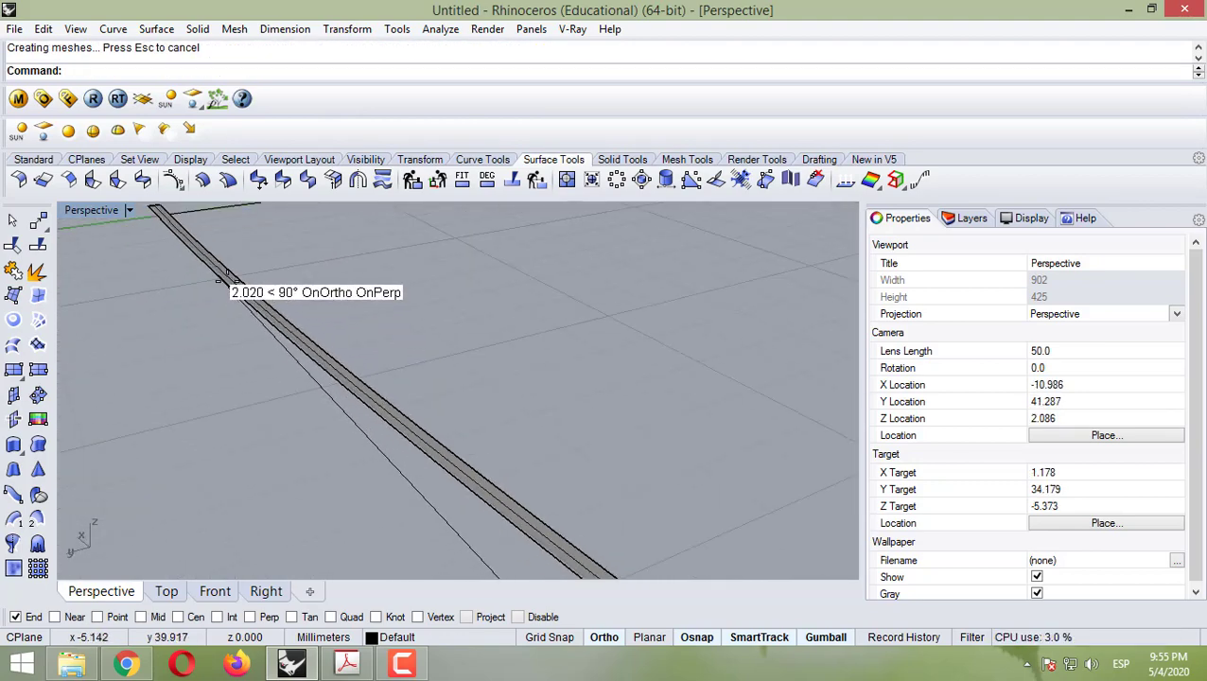
right_click_drag(413, 352, 376, 424)
scroll(377, 424, "up", 2)
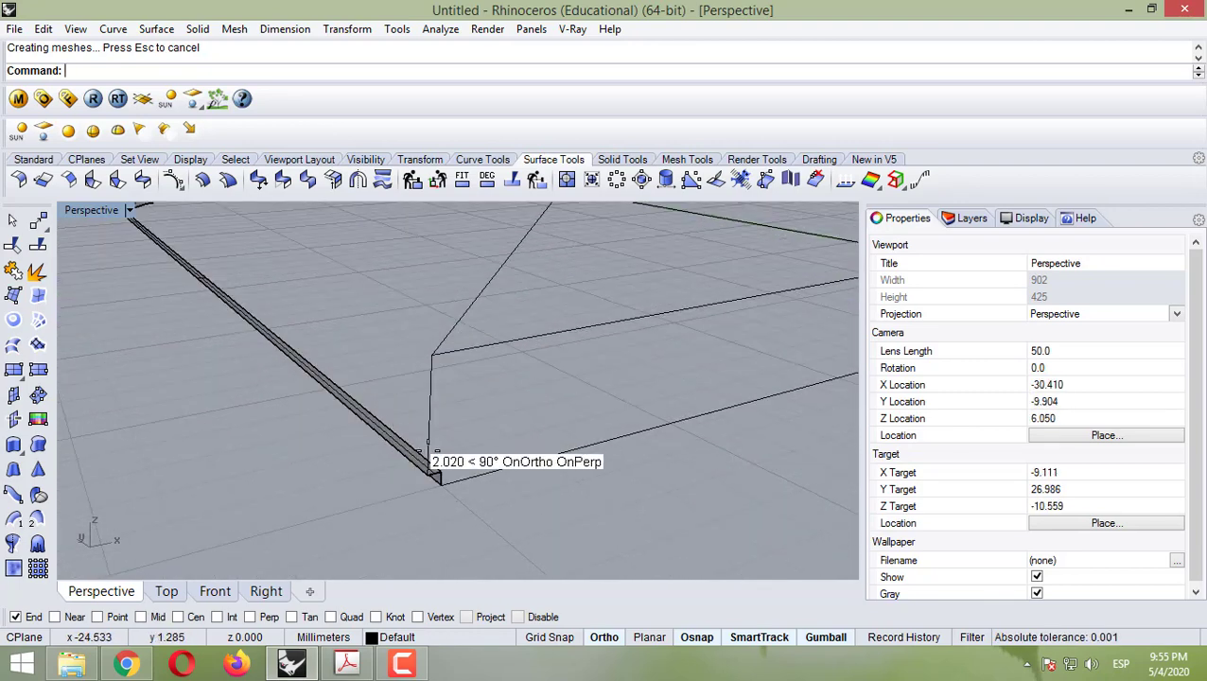
left_click(429, 393)
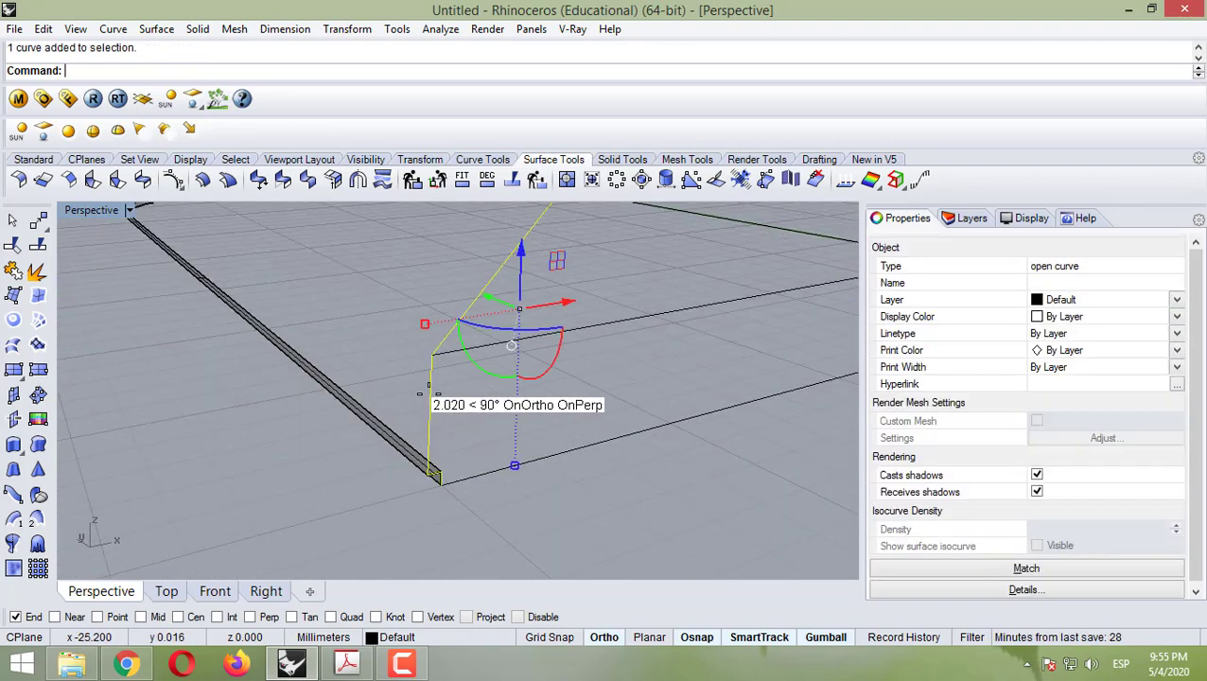
Step: Switch to the PDF tutorial in Adobe Acrobat and go back from page 433 to the earlier casing instructions around page 431
key("alt+Tab")
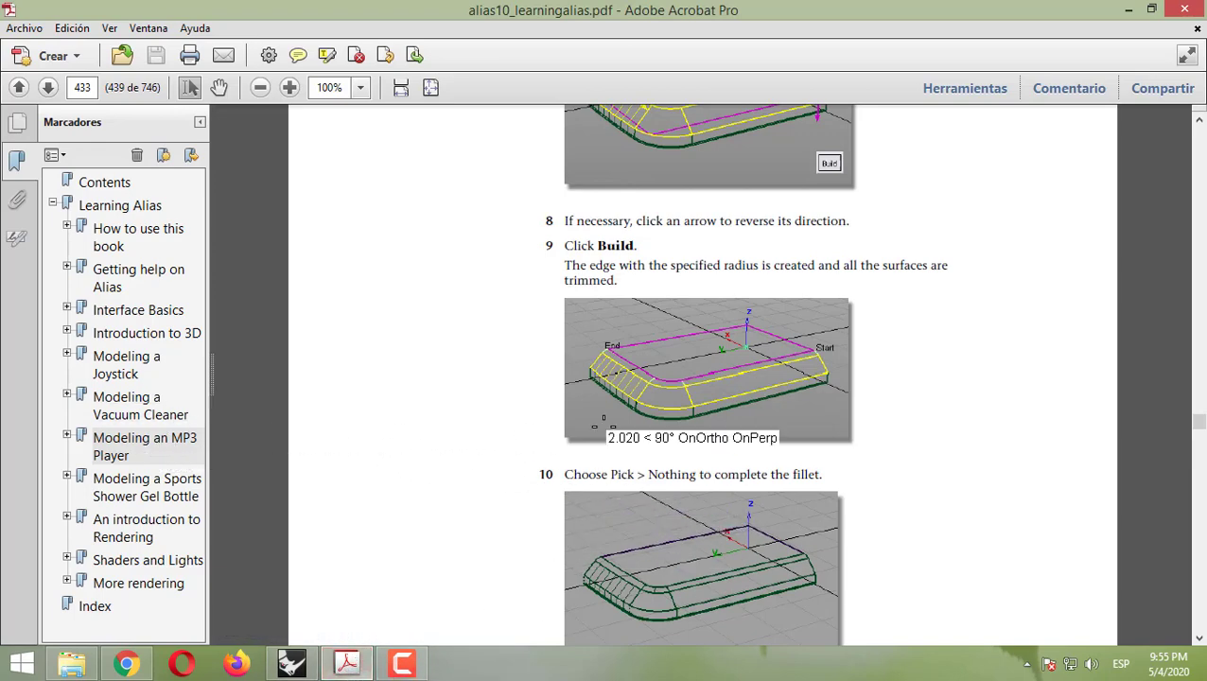
scroll(604, 425, "up", 20)
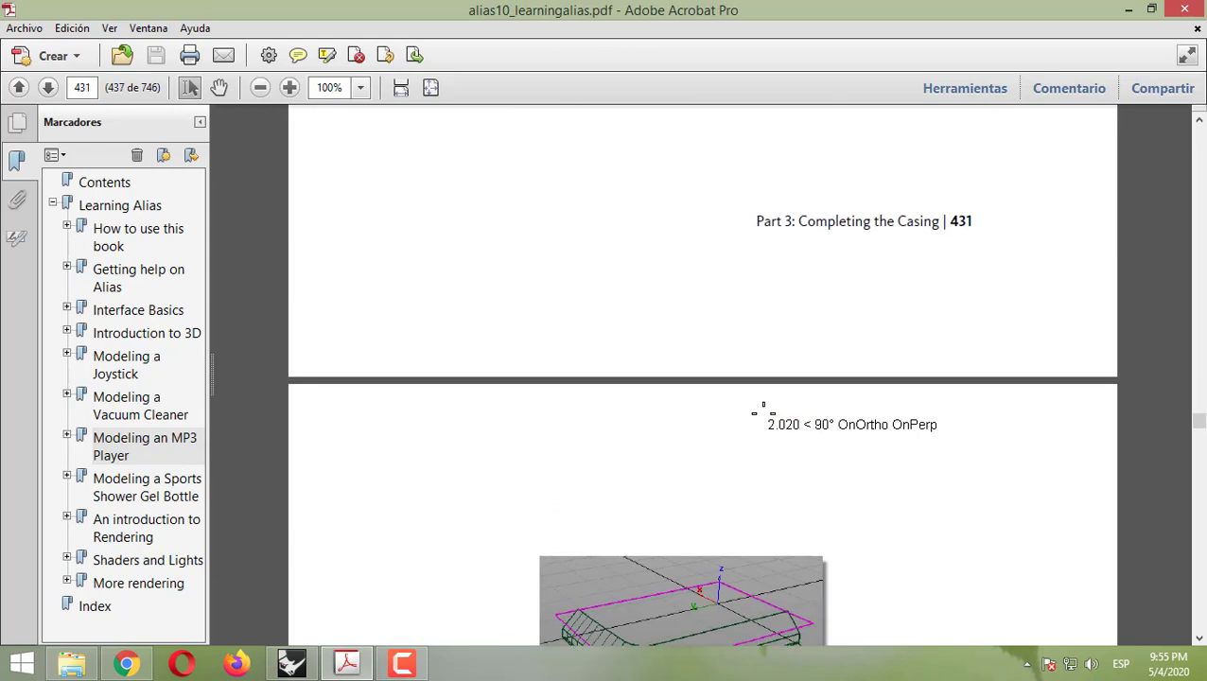
Step: Switch from the PDF tutorial to the Rhinoceros model and clear the curve selection
scroll(764, 409, "up", 10)
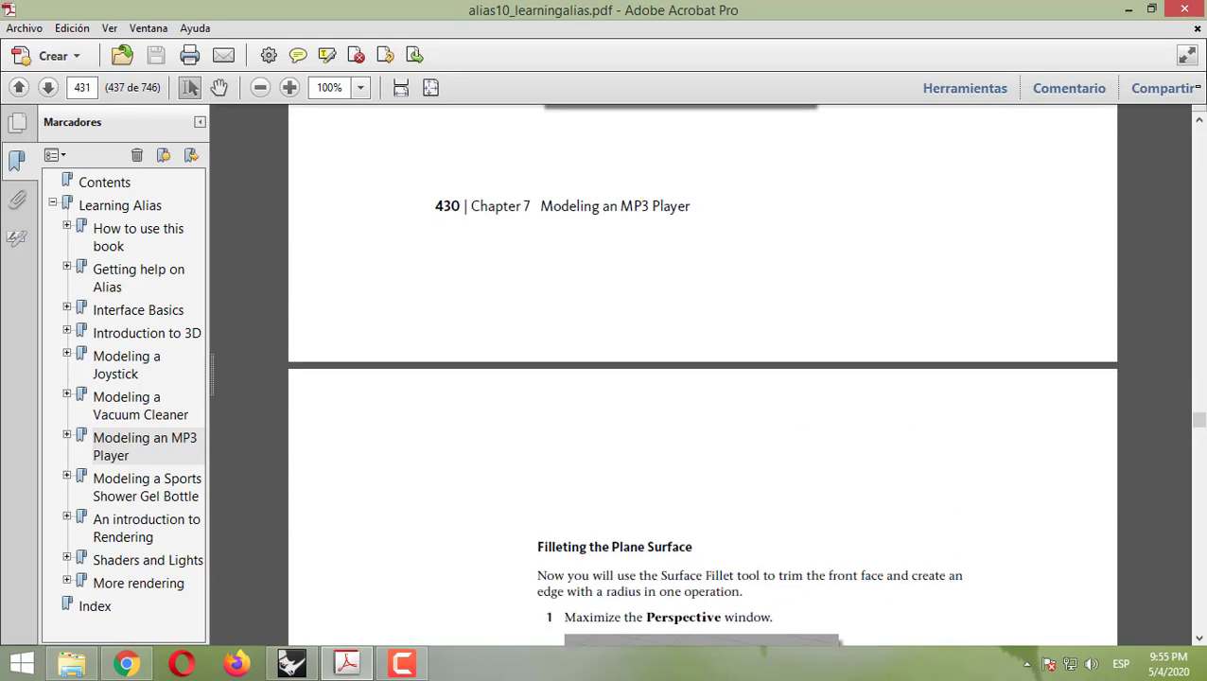
left_click(1111, 10)
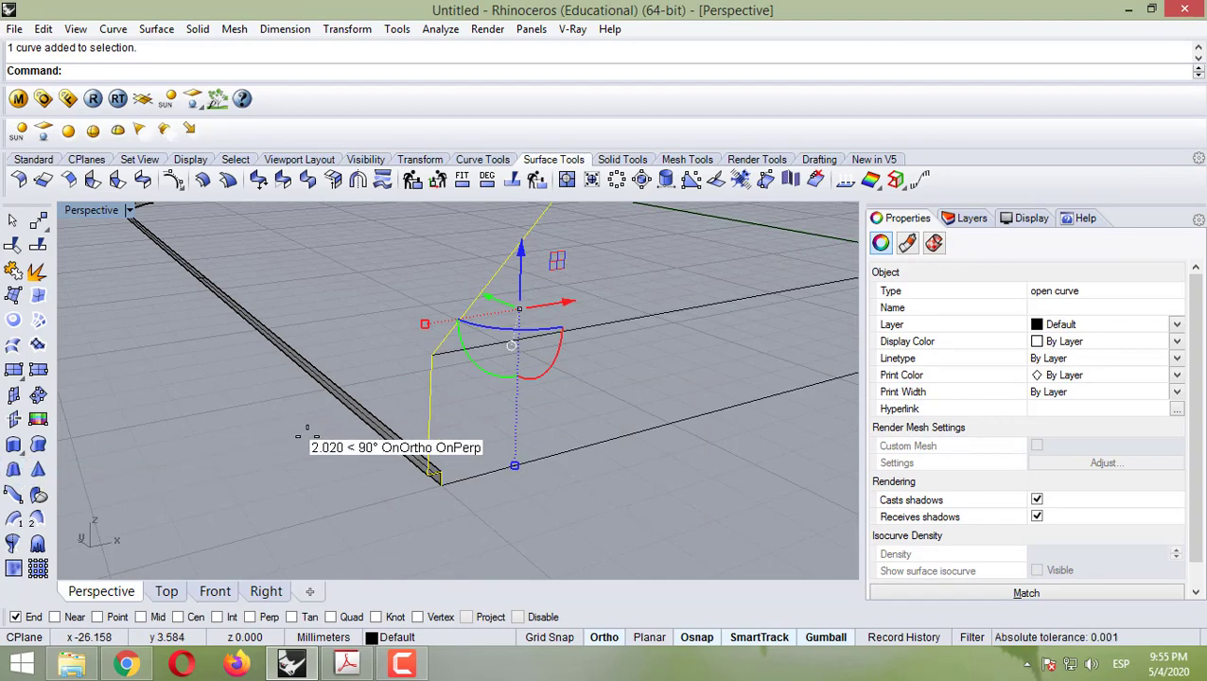
key("Escape")
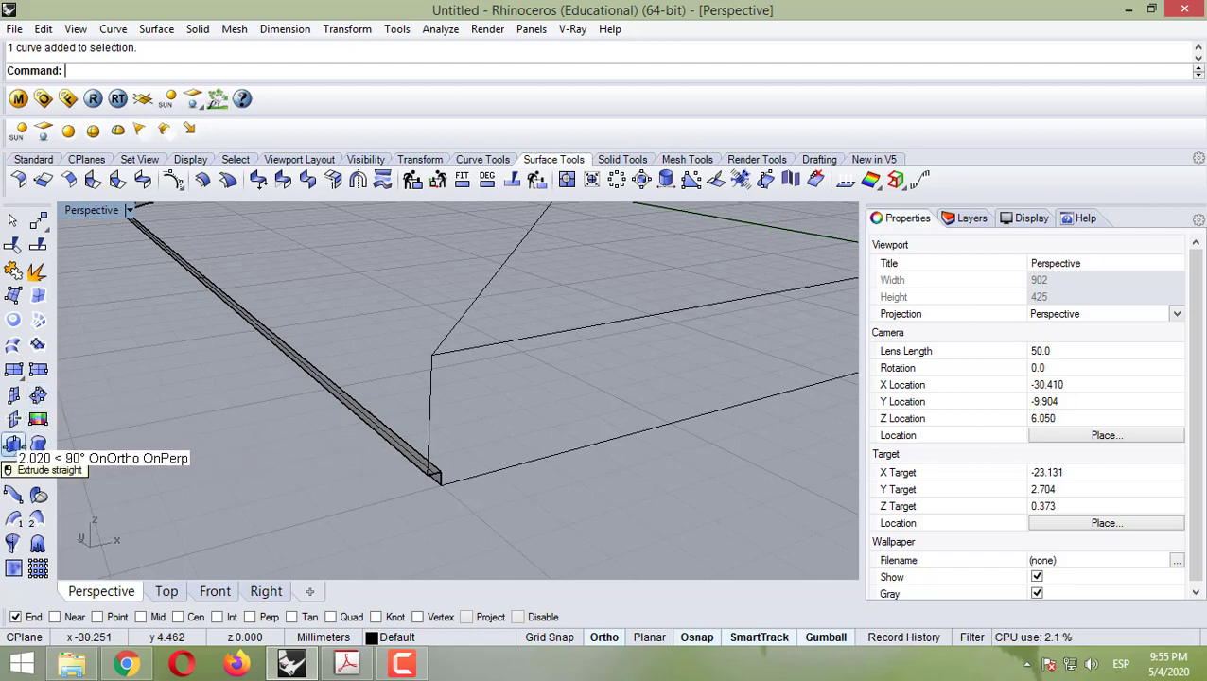
left_click(11, 445)
scroll(297, 402, "down", 5)
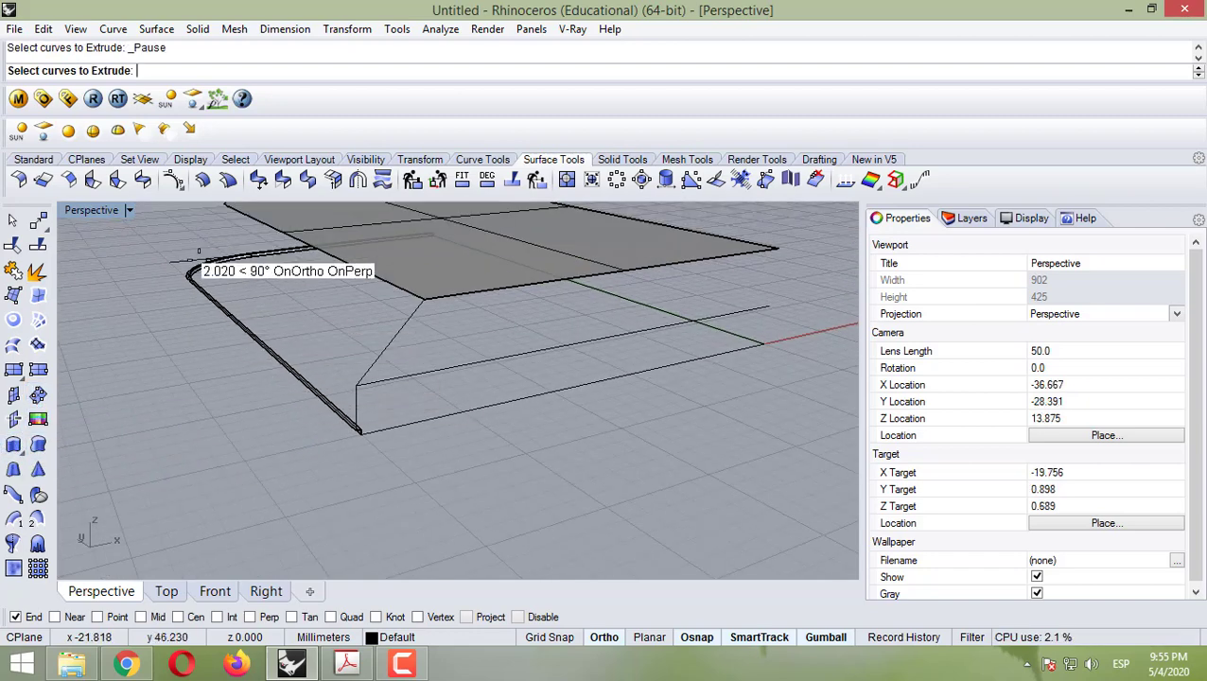
scroll(204, 283, "up", 4)
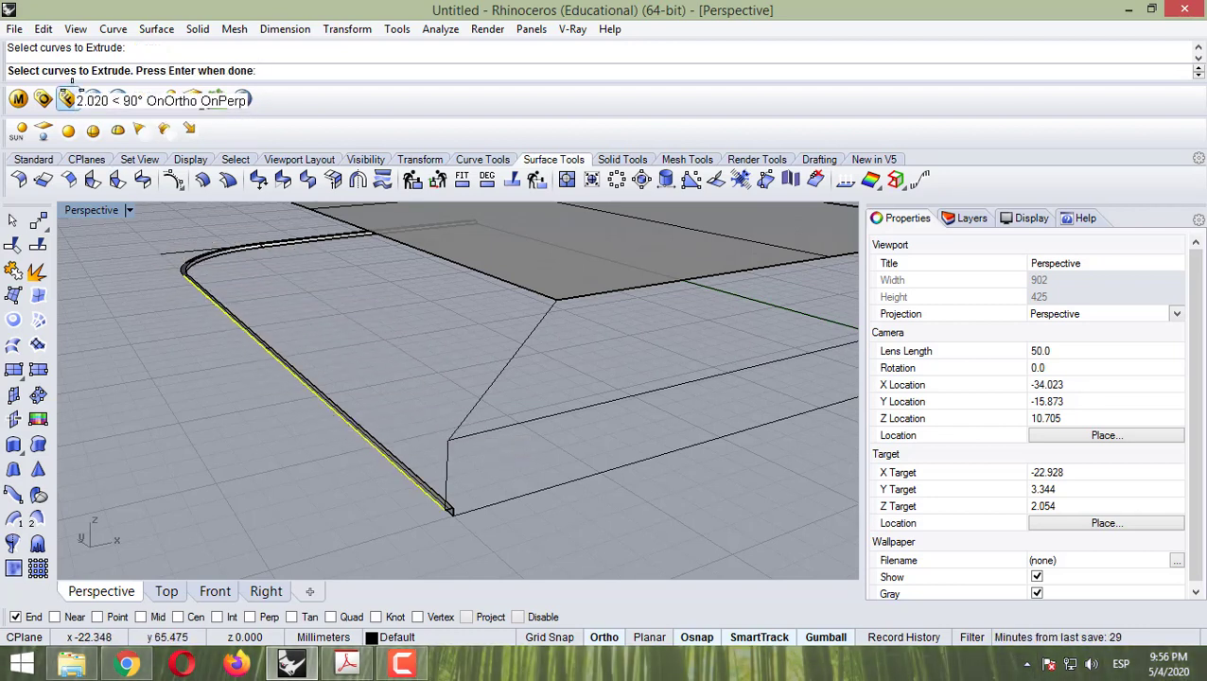
scroll(168, 253, "up", 5)
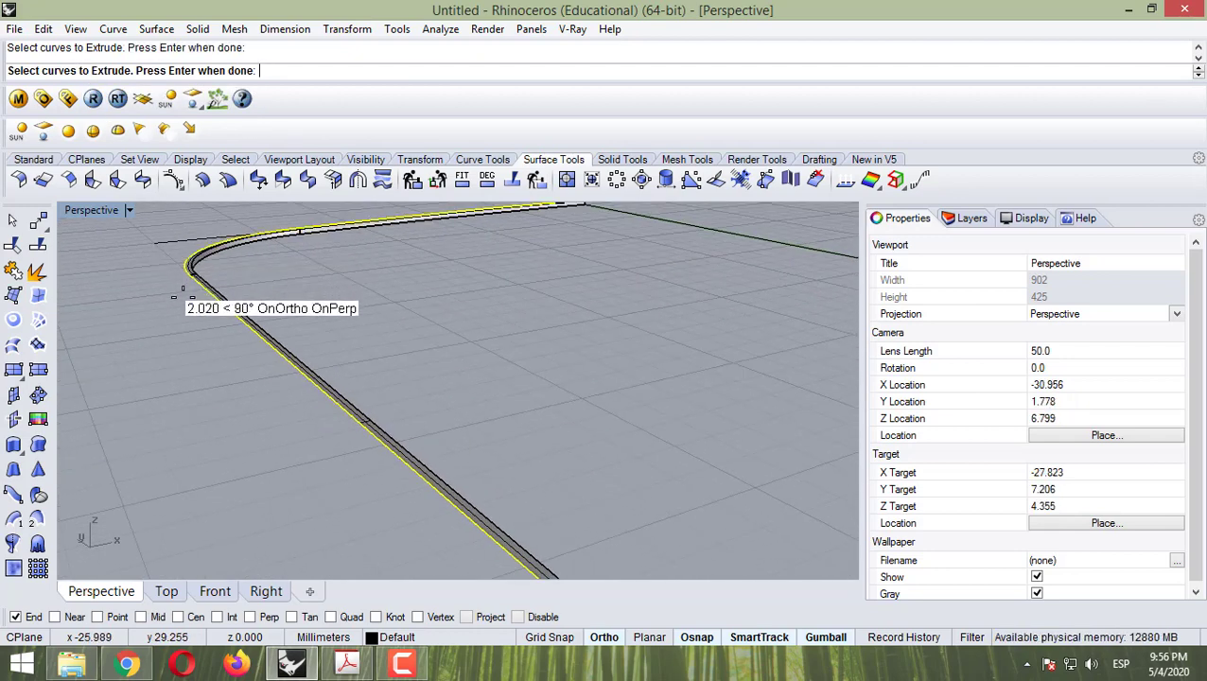
scroll(183, 284, "down", 10)
scroll(104, 289, "down", 3)
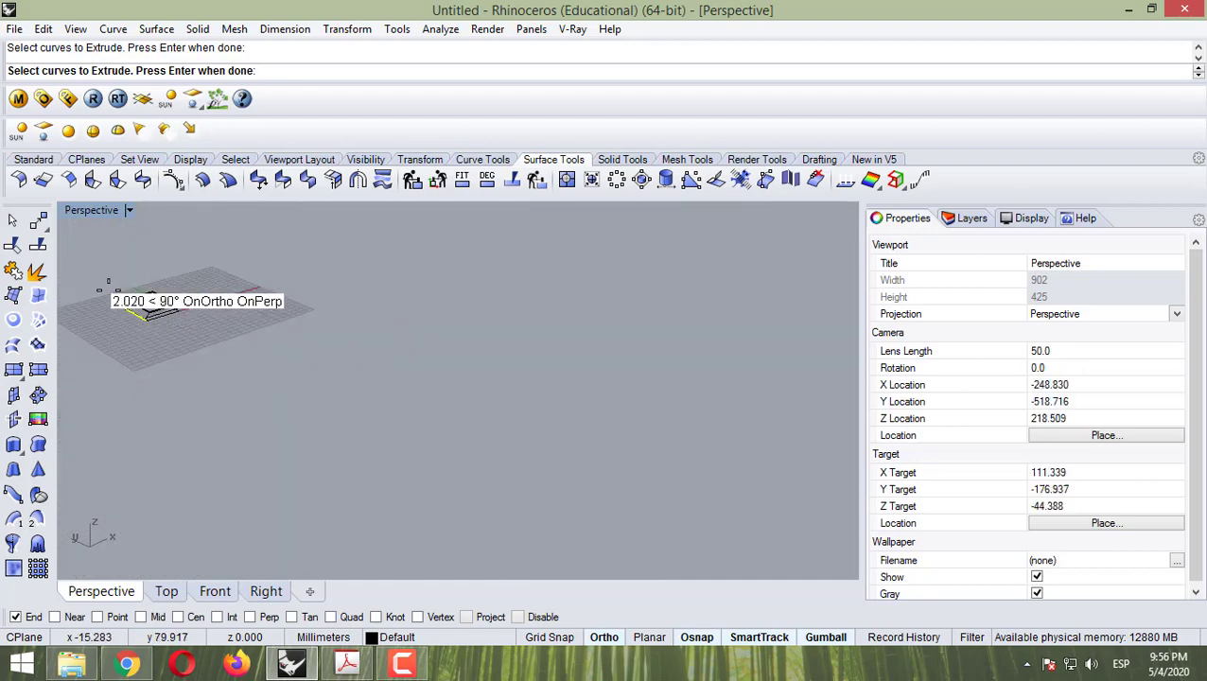
scroll(121, 315, "up", 12)
right_click_drag(252, 434, 338, 402)
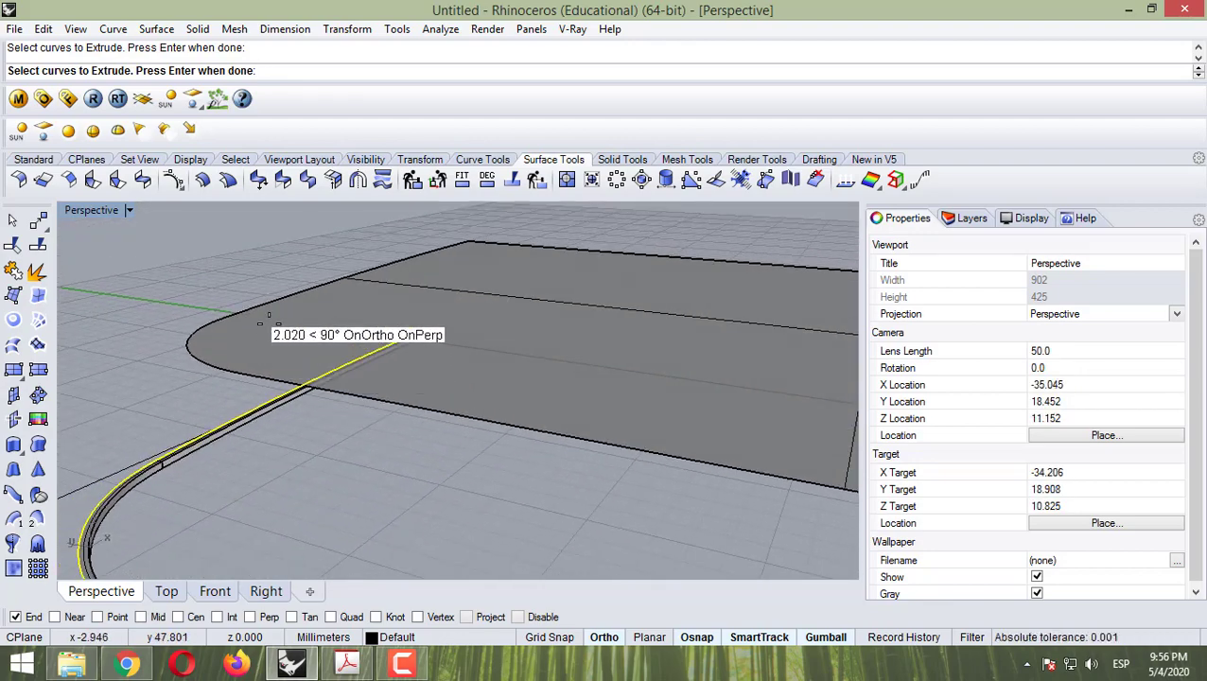
middle_click(292, 270)
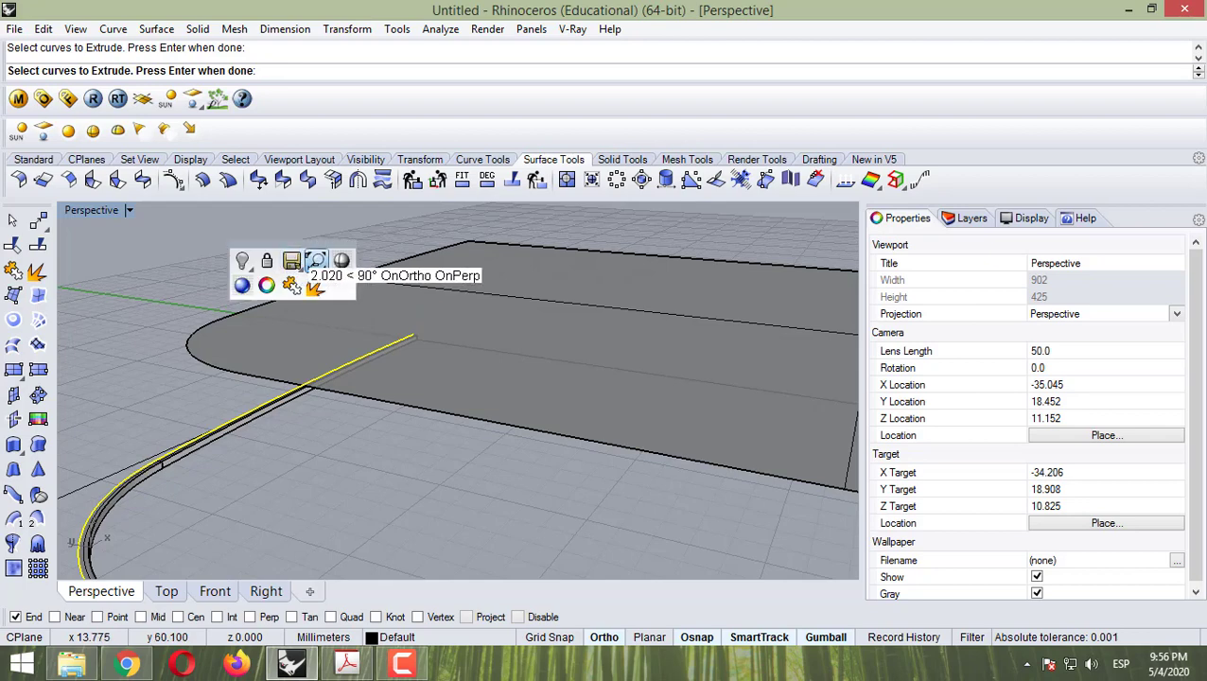
left_click(315, 262)
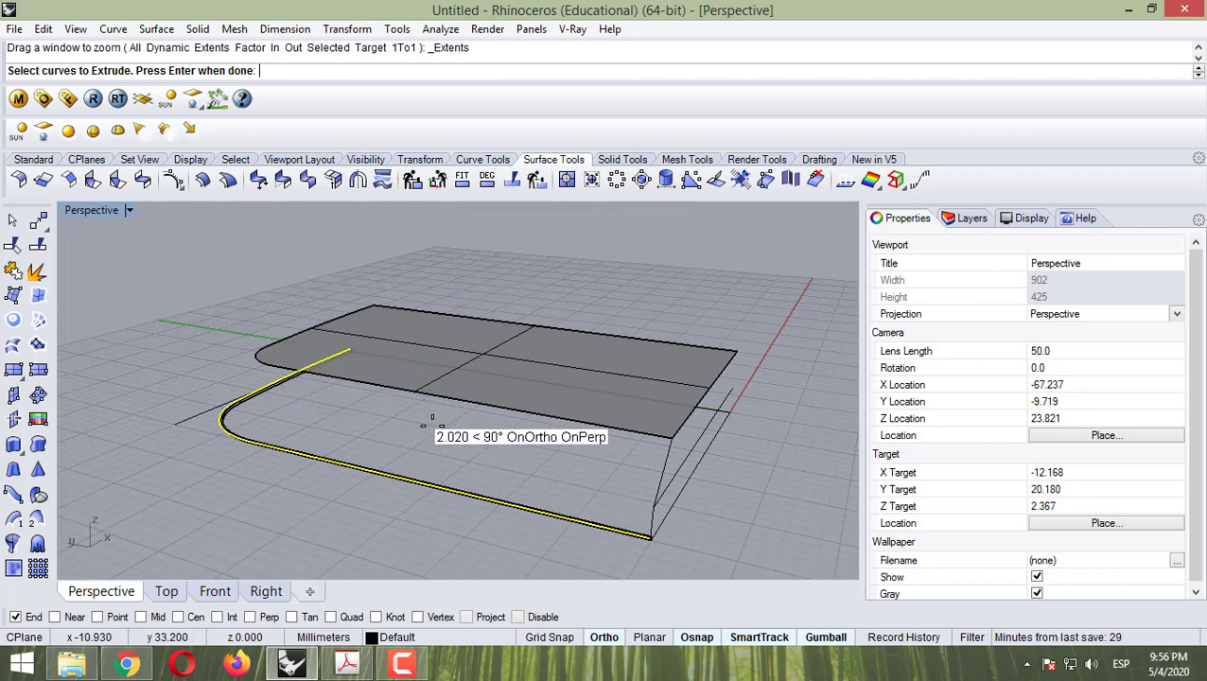
right_click_drag(433, 423, 290, 352)
scroll(308, 386, "up", 5)
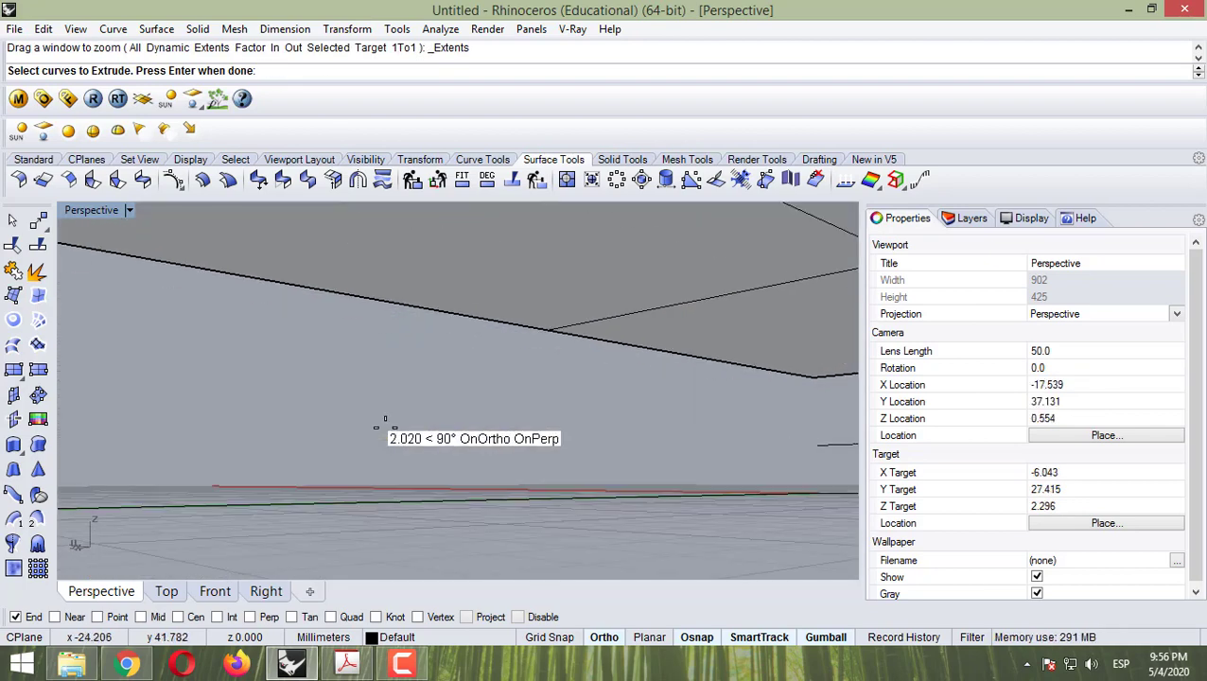
scroll(385, 419, "down", 6)
mouse_move(366, 439)
right_mouse_down()
mouse_move(333, 438)
mouse_move(375, 438)
mouse_move(358, 436)
right_mouse_up()
scroll(353, 431, "down", 3)
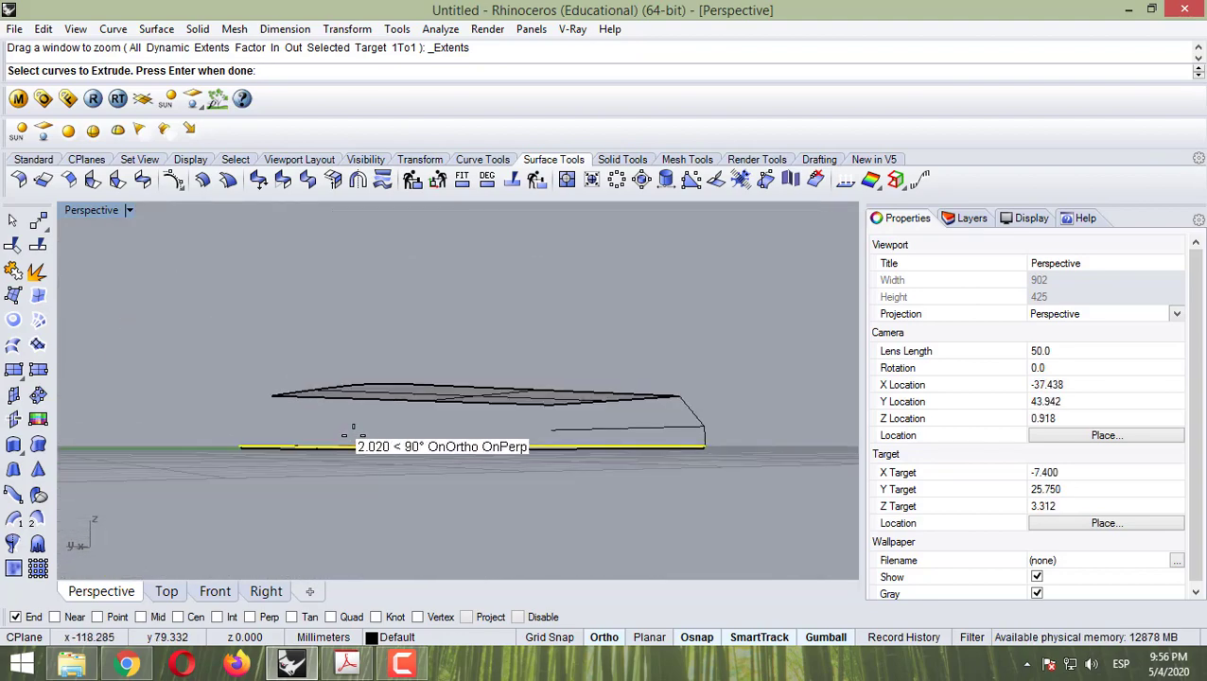
right_click_drag(421, 461, 173, 479)
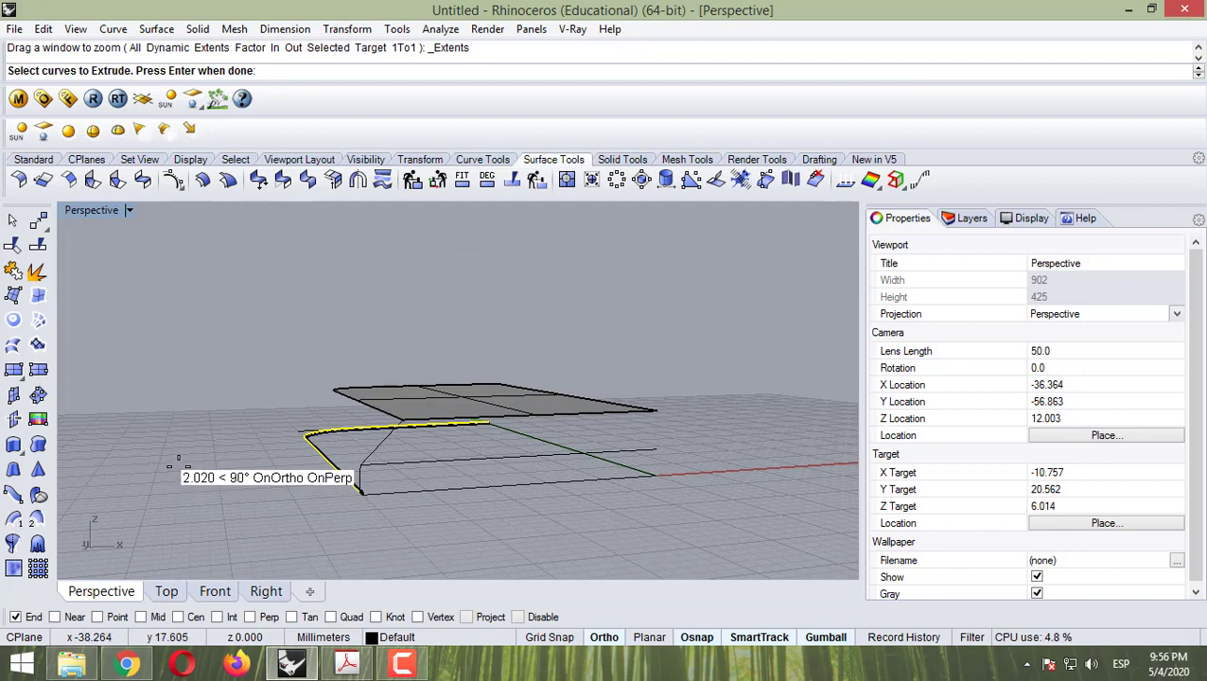
key("Return")
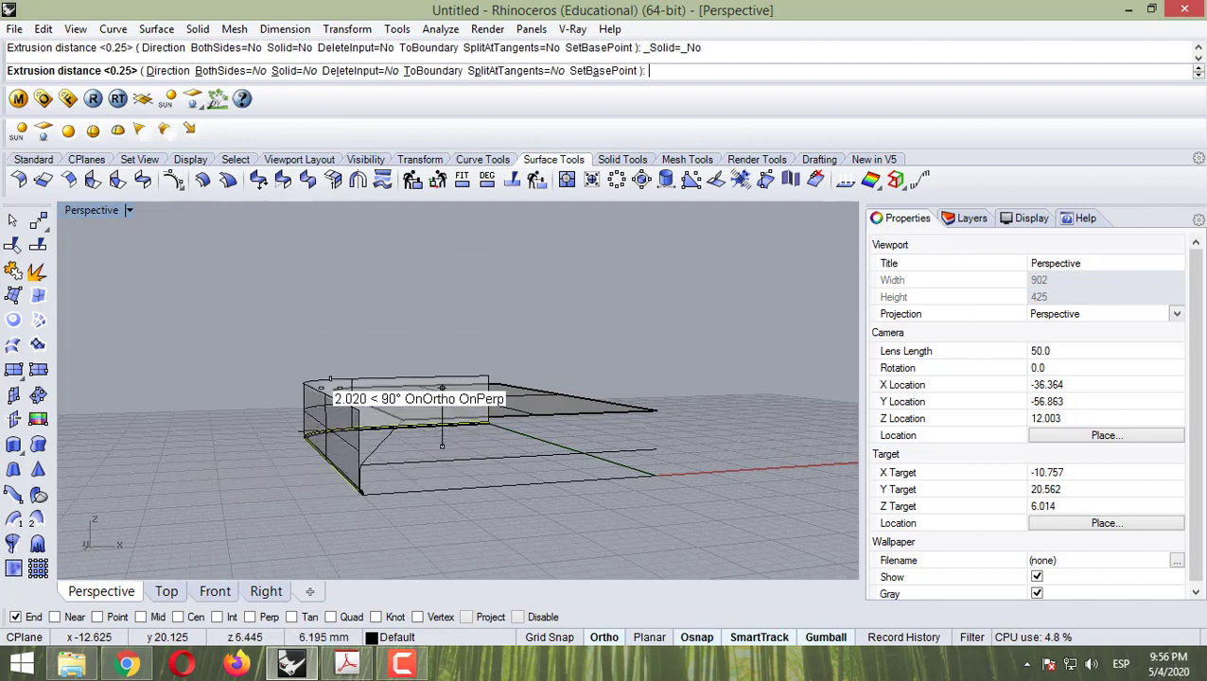
scroll(441, 436, "up", 5)
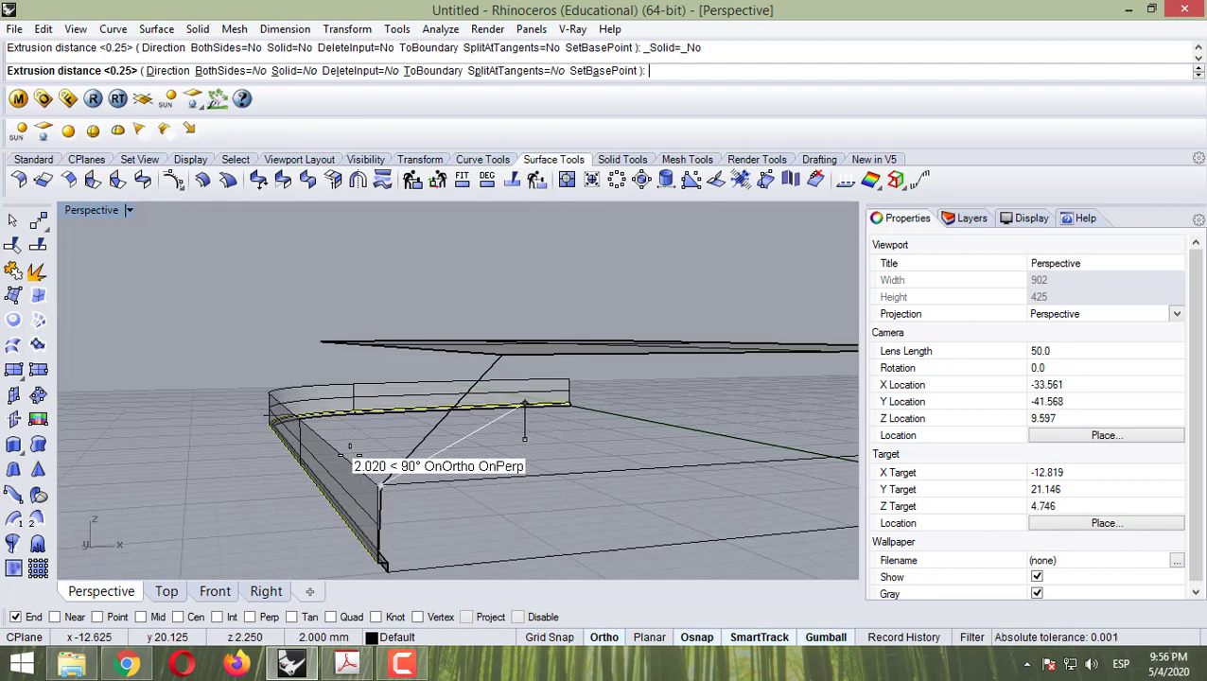
right_click_drag(357, 443, 357, 435)
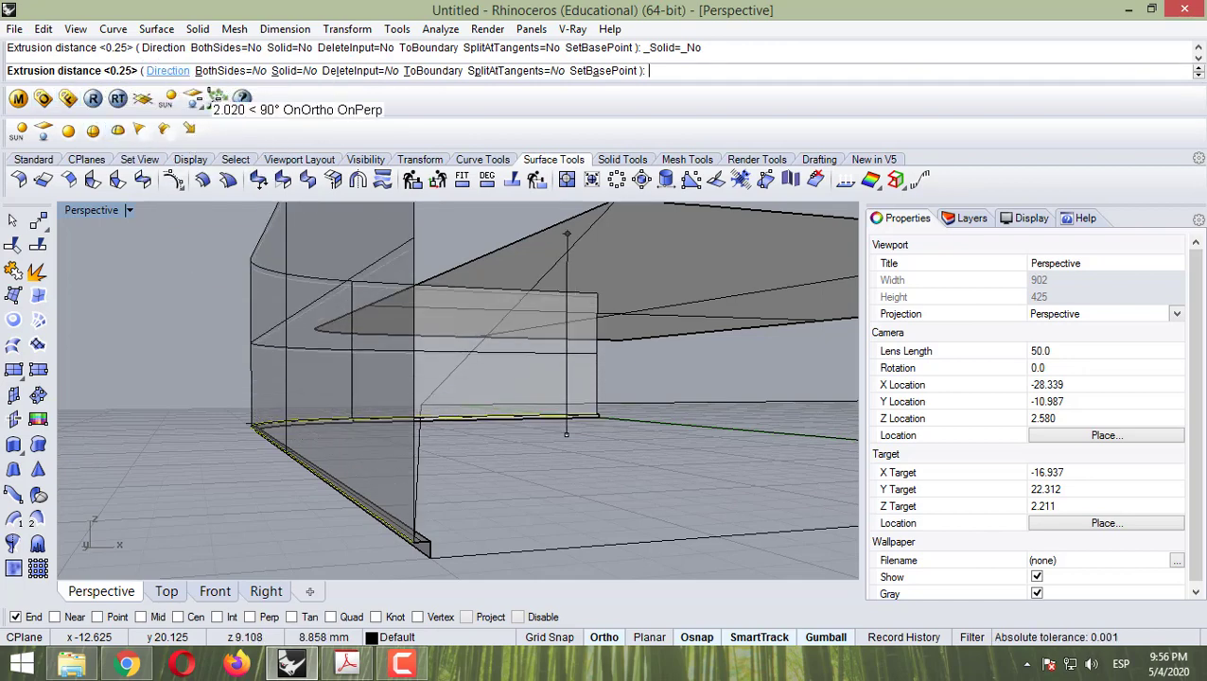
left_click(210, 390)
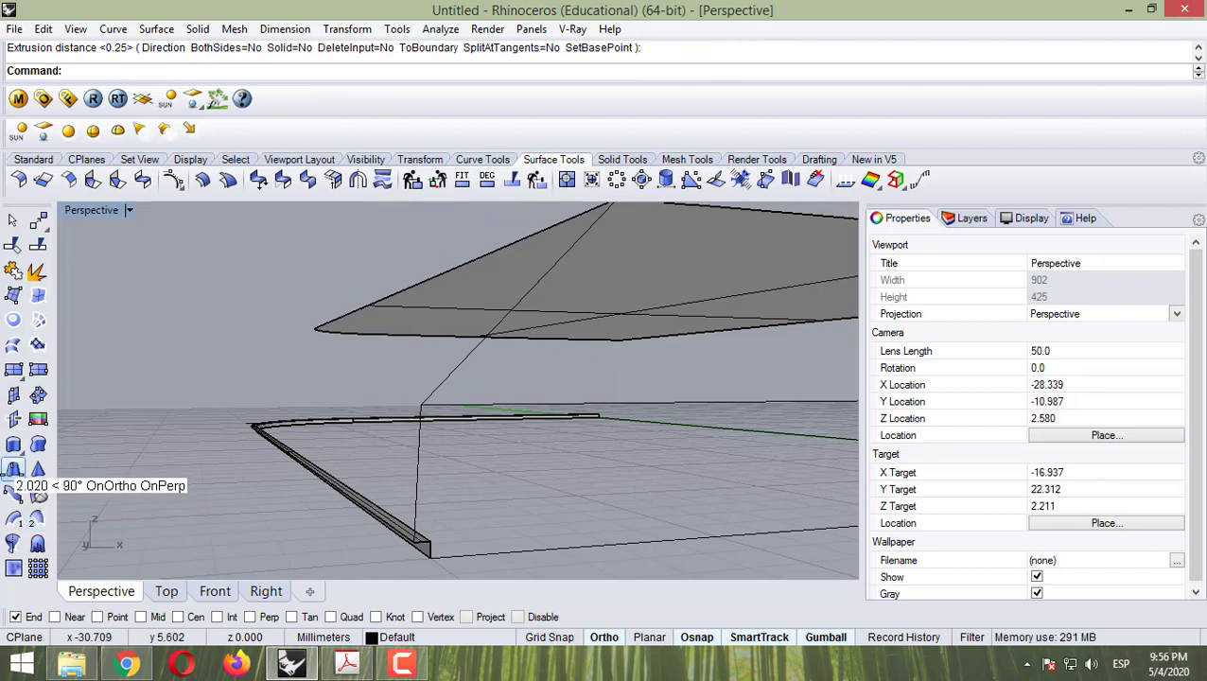
Step: Extrude the long and curved outer upper edges of the narrow base rim with a 3° draft taper, up 2 mm to the side profile's corner
left_click(13, 469)
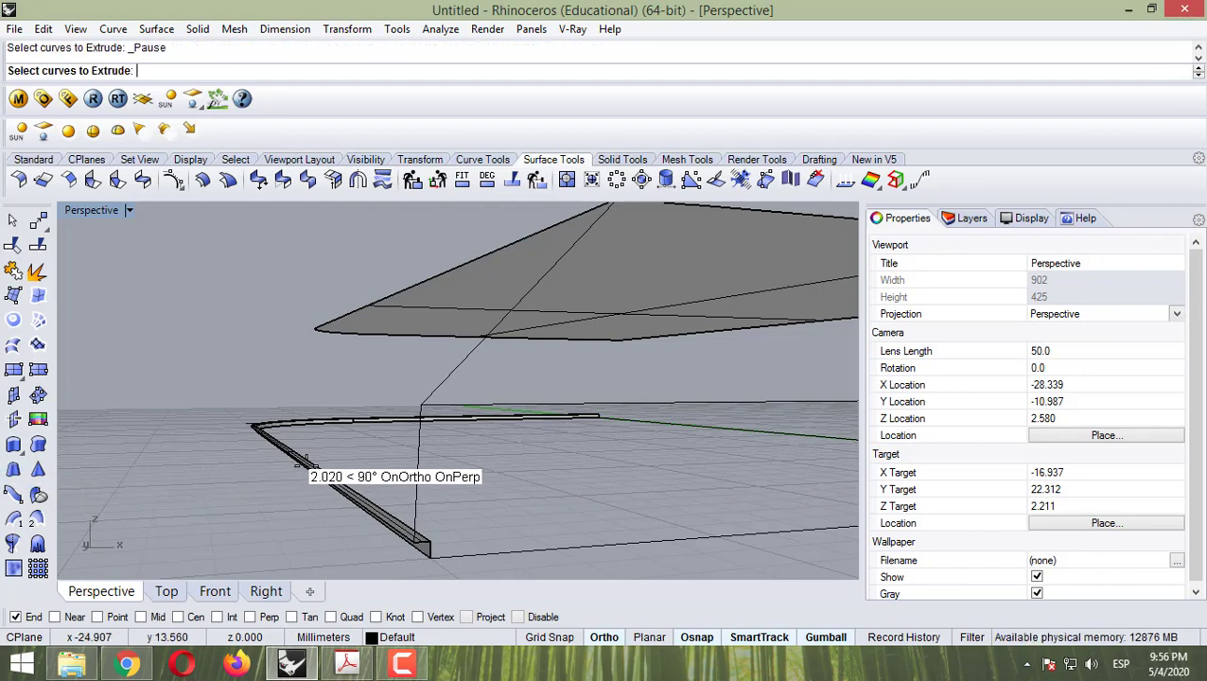
right_click_drag(304, 463, 120, 450)
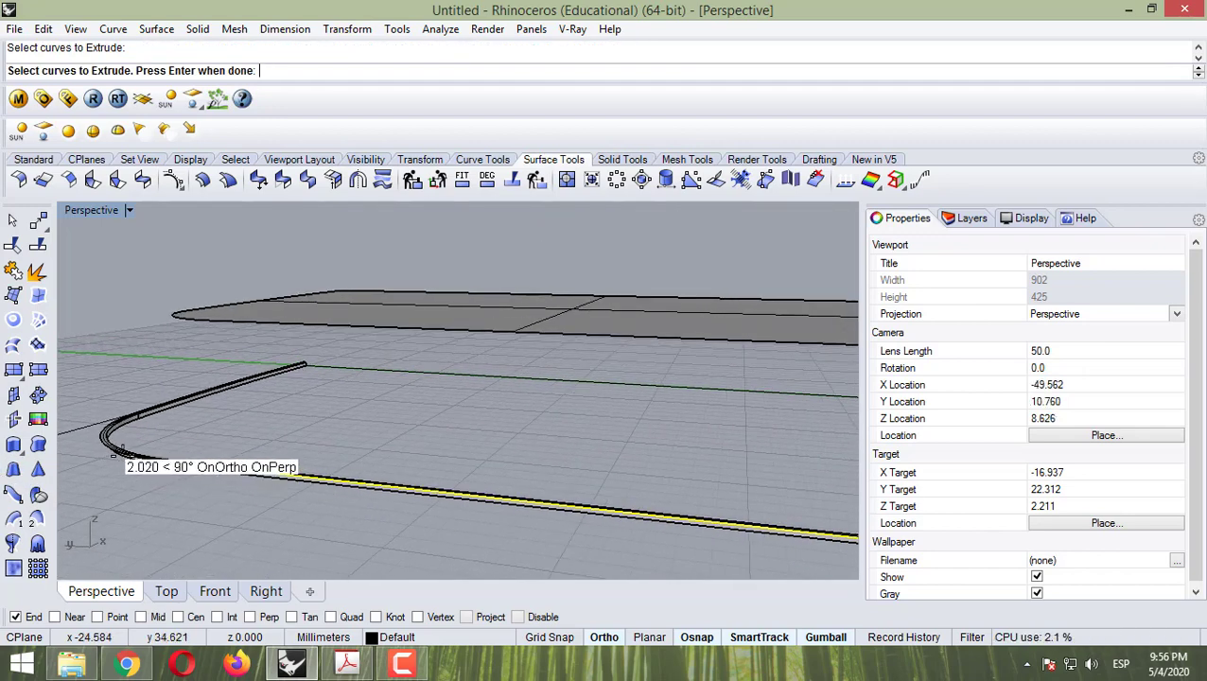
scroll(192, 464, "up", 3)
scroll(194, 463, "up", 2)
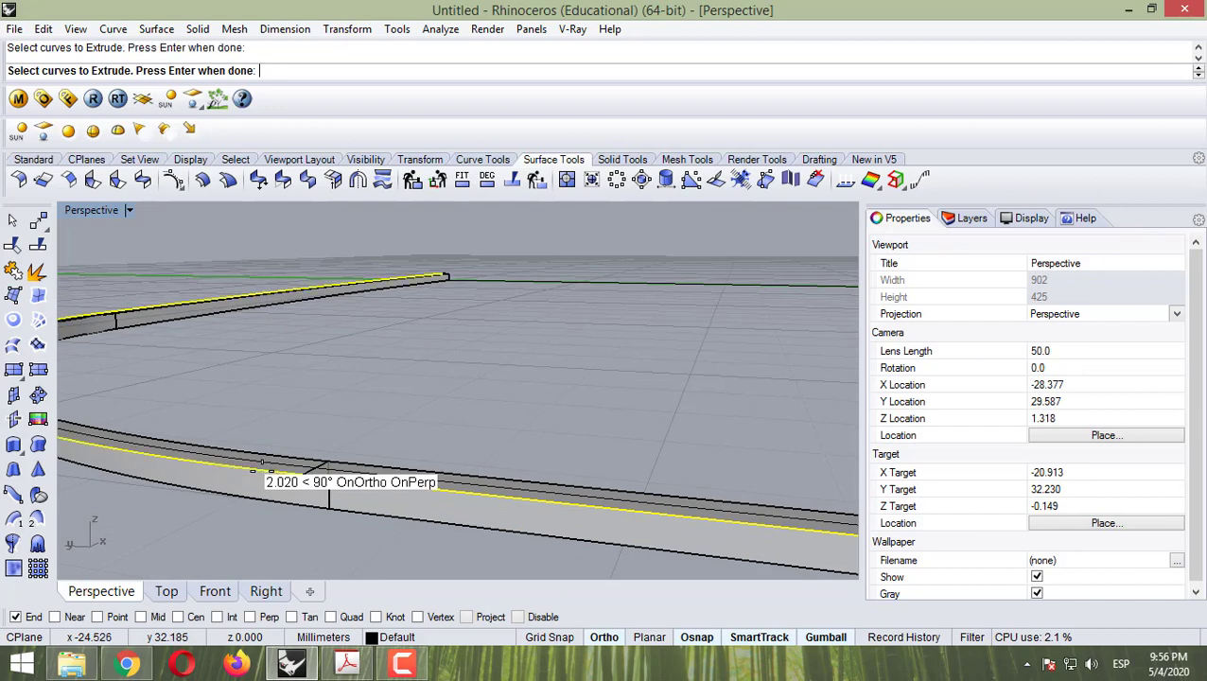
scroll(258, 482, "down", 5)
right_click_drag(305, 431, 201, 456)
right_click_drag(296, 488, 288, 477)
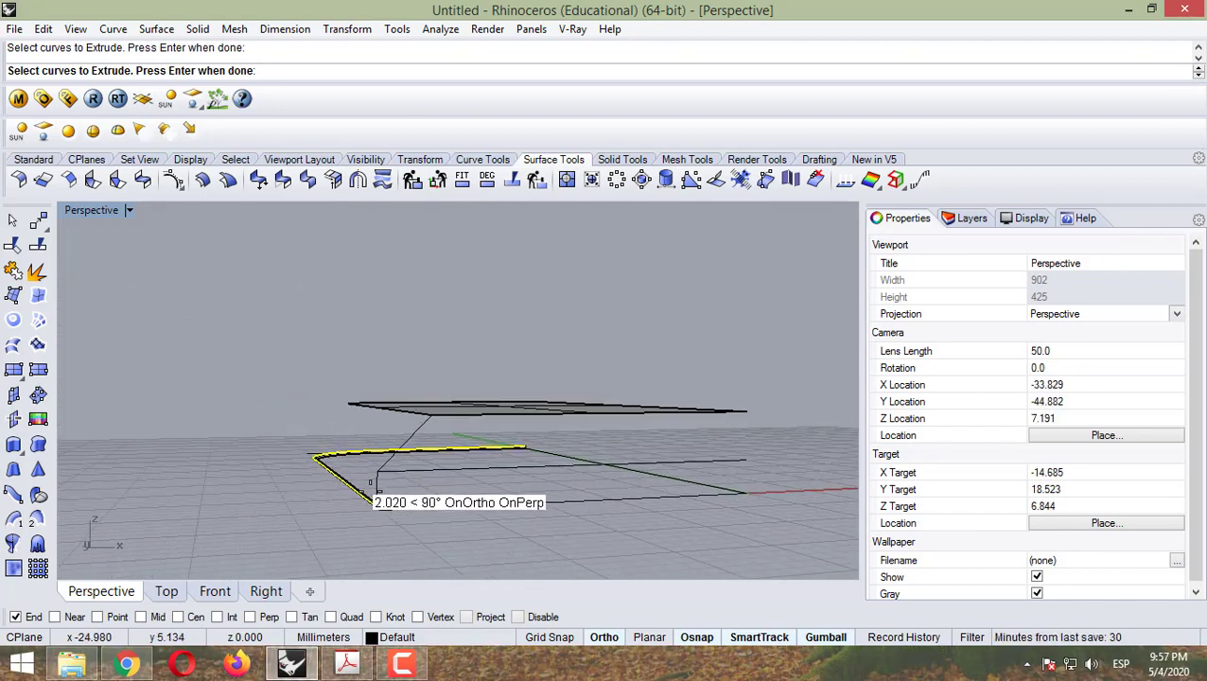
scroll(373, 488, "up", 2)
scroll(373, 488, "up", 2)
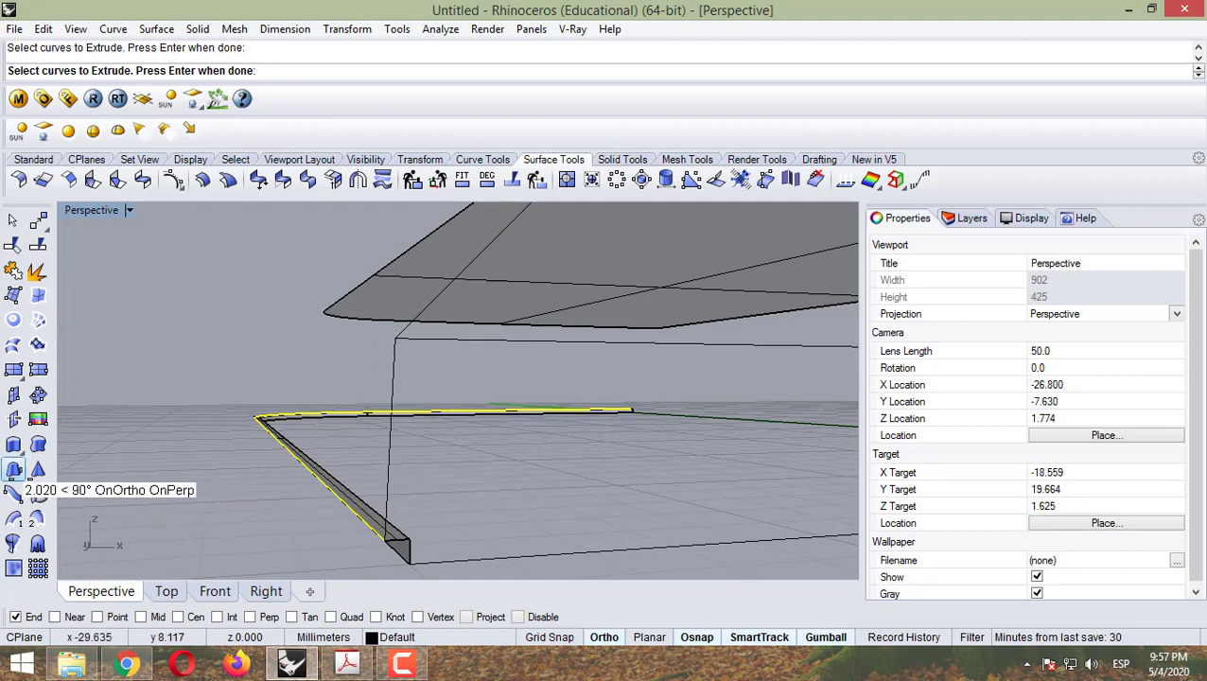
key("Return")
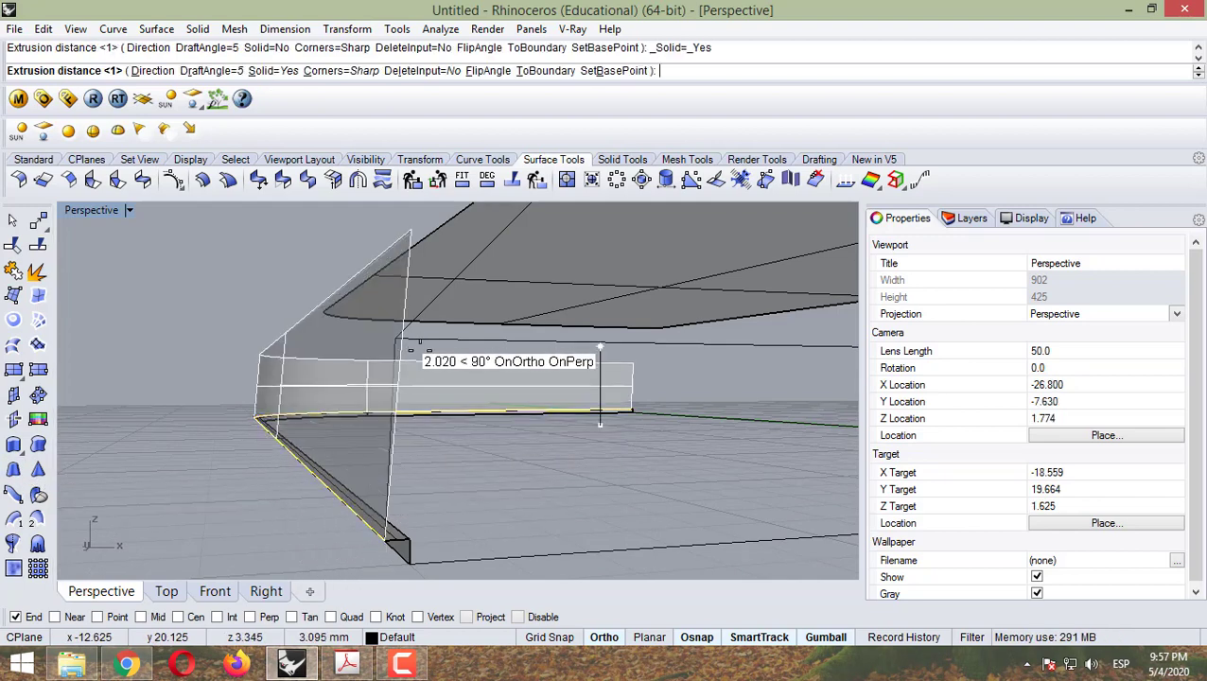
left_click(210, 70)
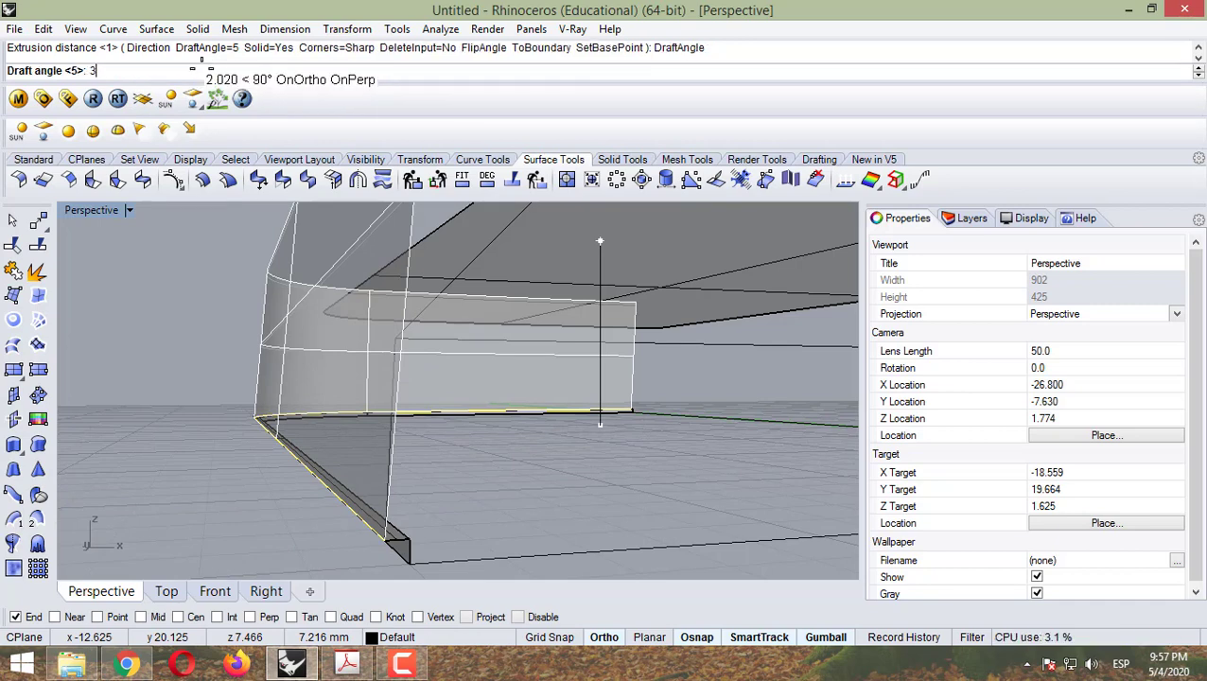
type("3")
key("Return")
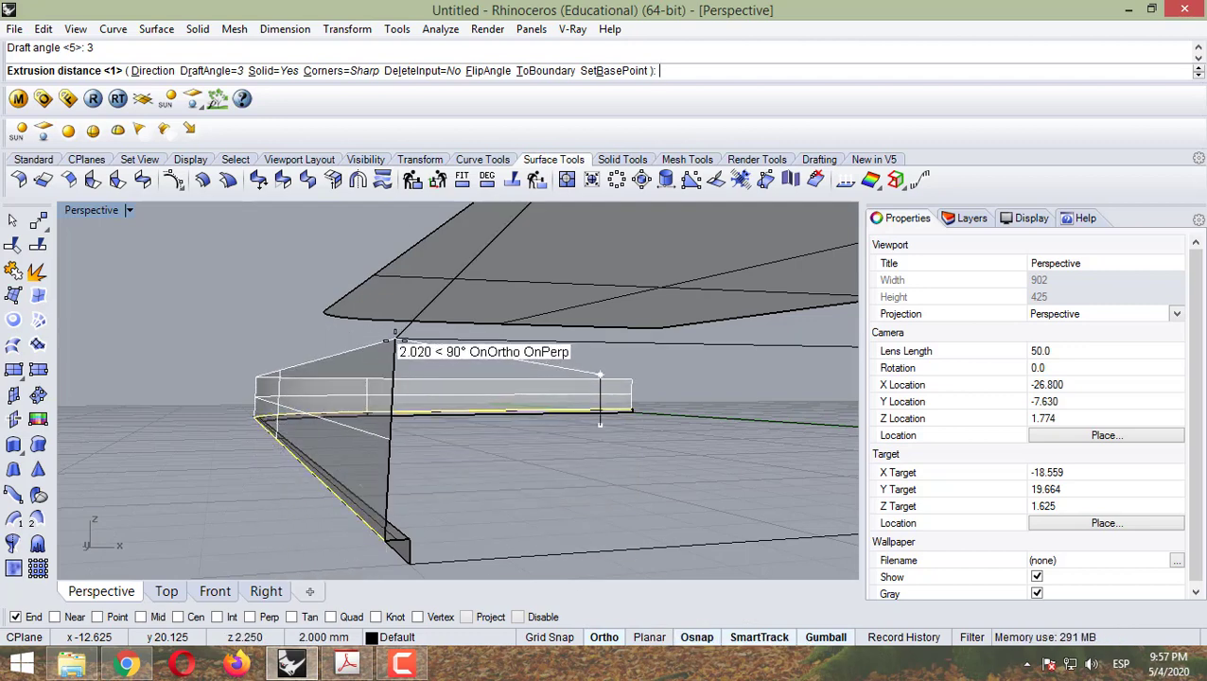
left_click(394, 342)
Step: Start a tapered extrusion from the upper edges of the new side wall with a draft angle of 45°
right_click_drag(367, 356, 277, 458)
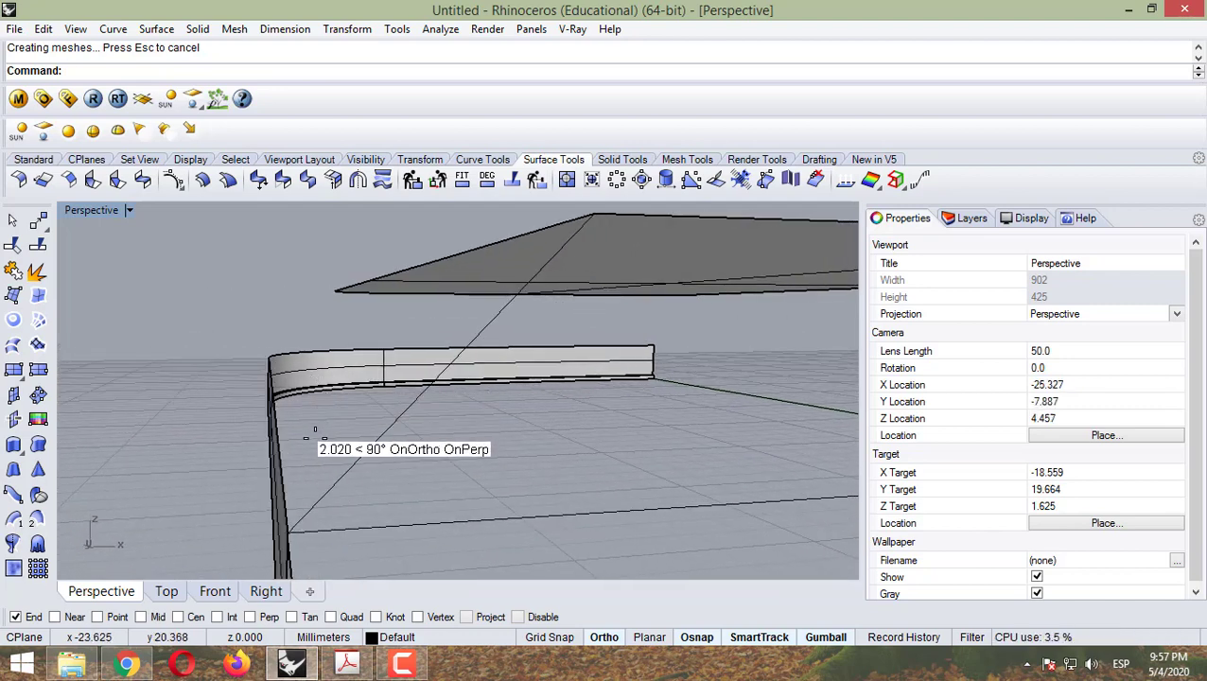
scroll(315, 437, "down", 2)
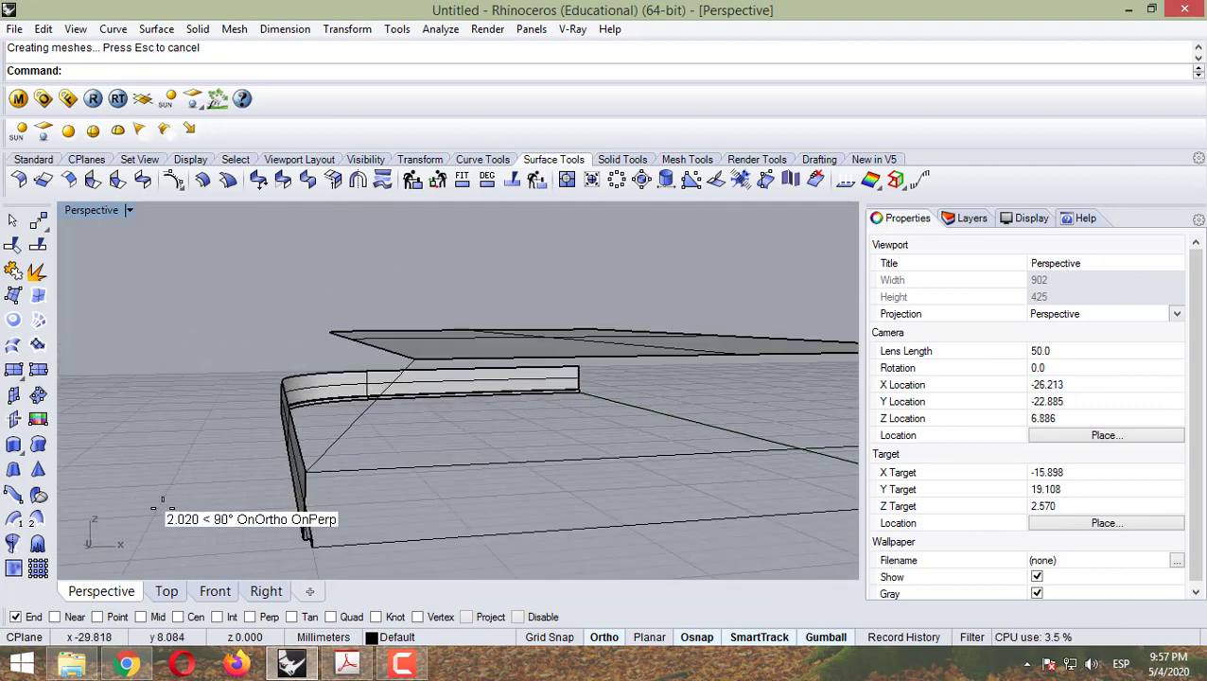
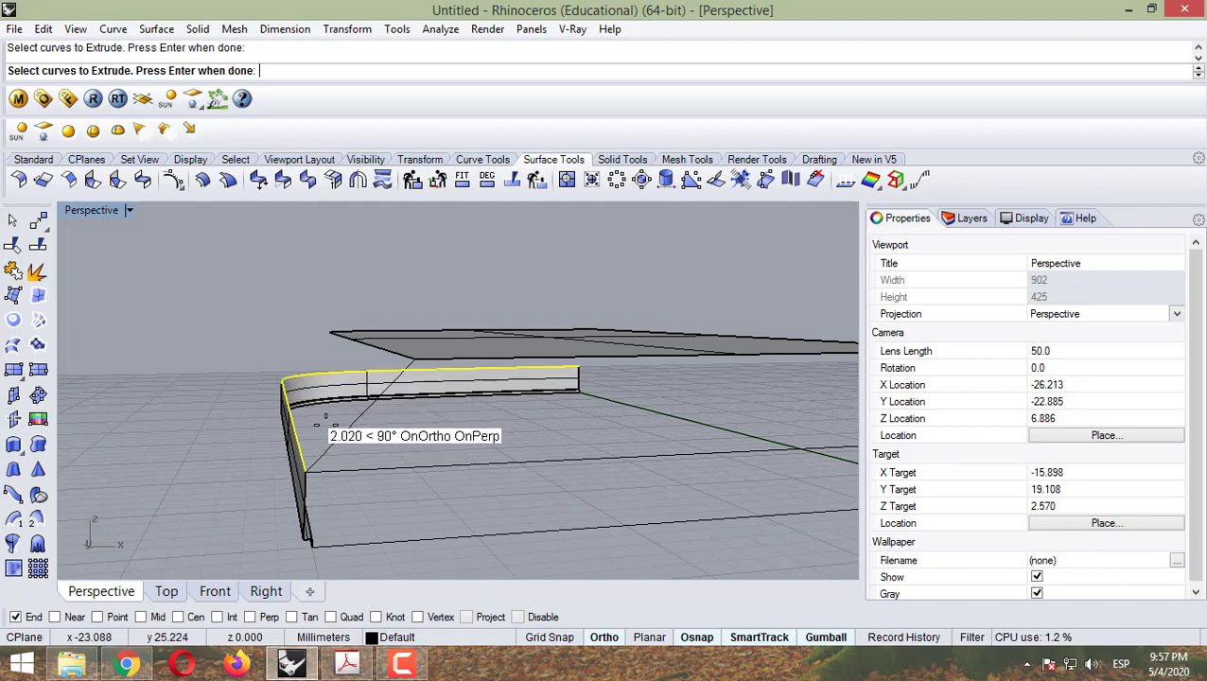
right_click_drag(324, 407, 345, 422)
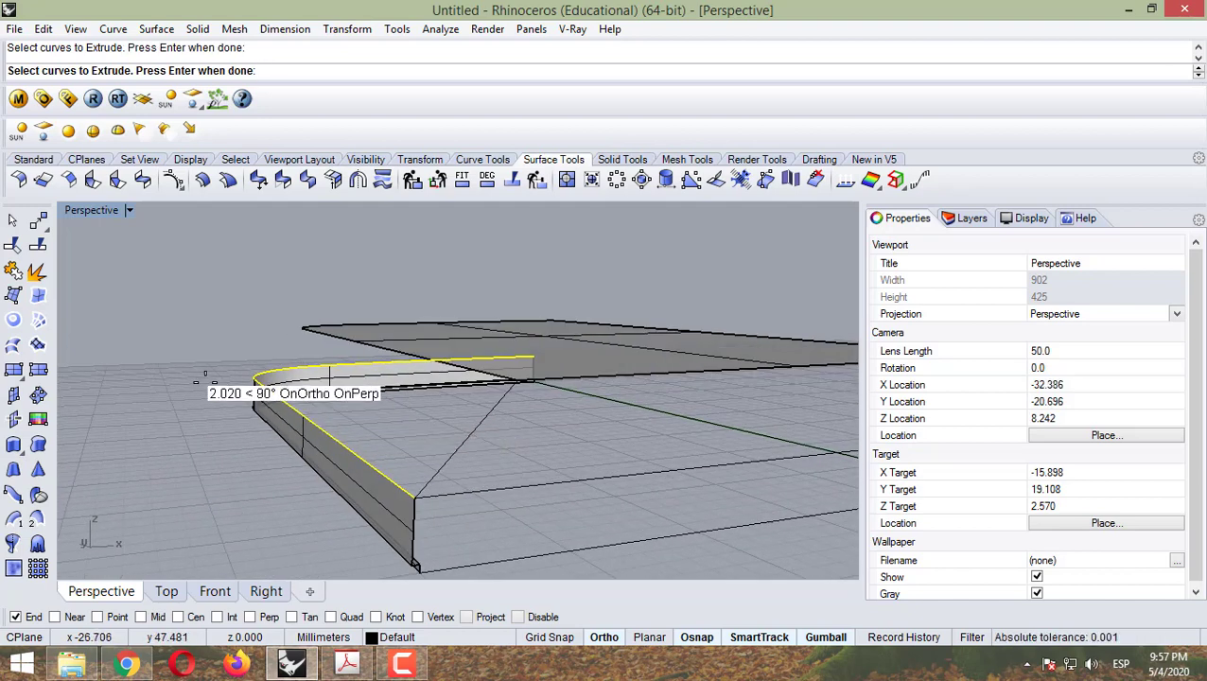
key("Return")
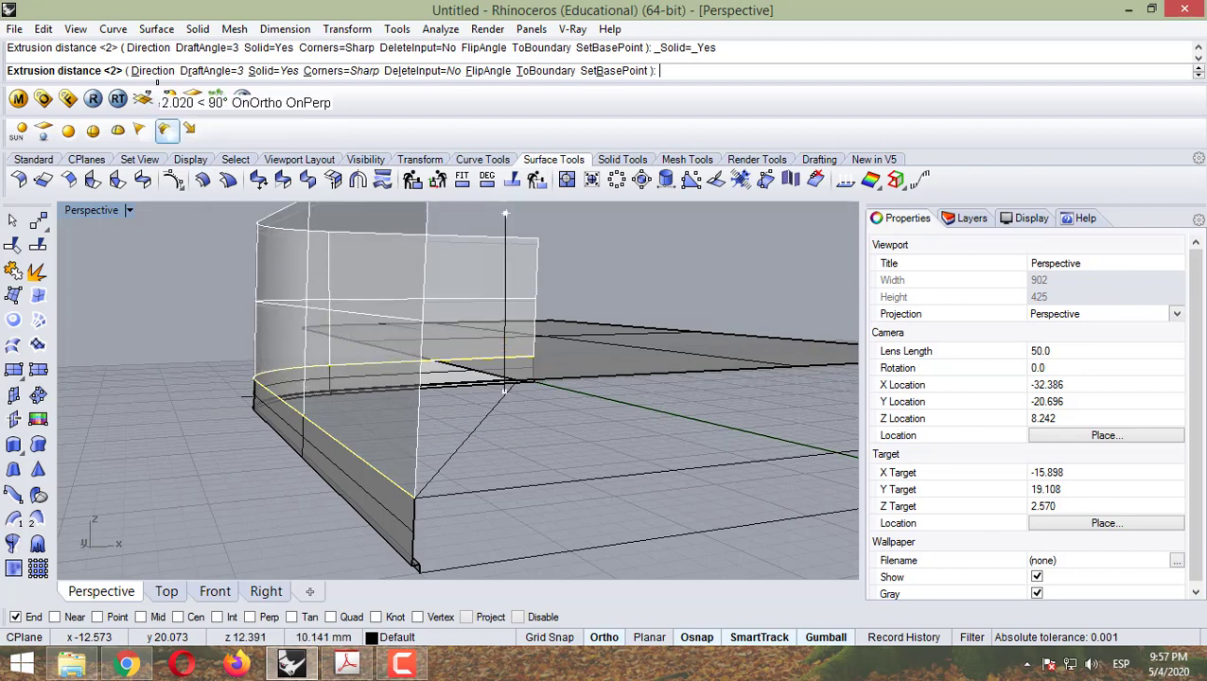
left_click(196, 71)
type("45")
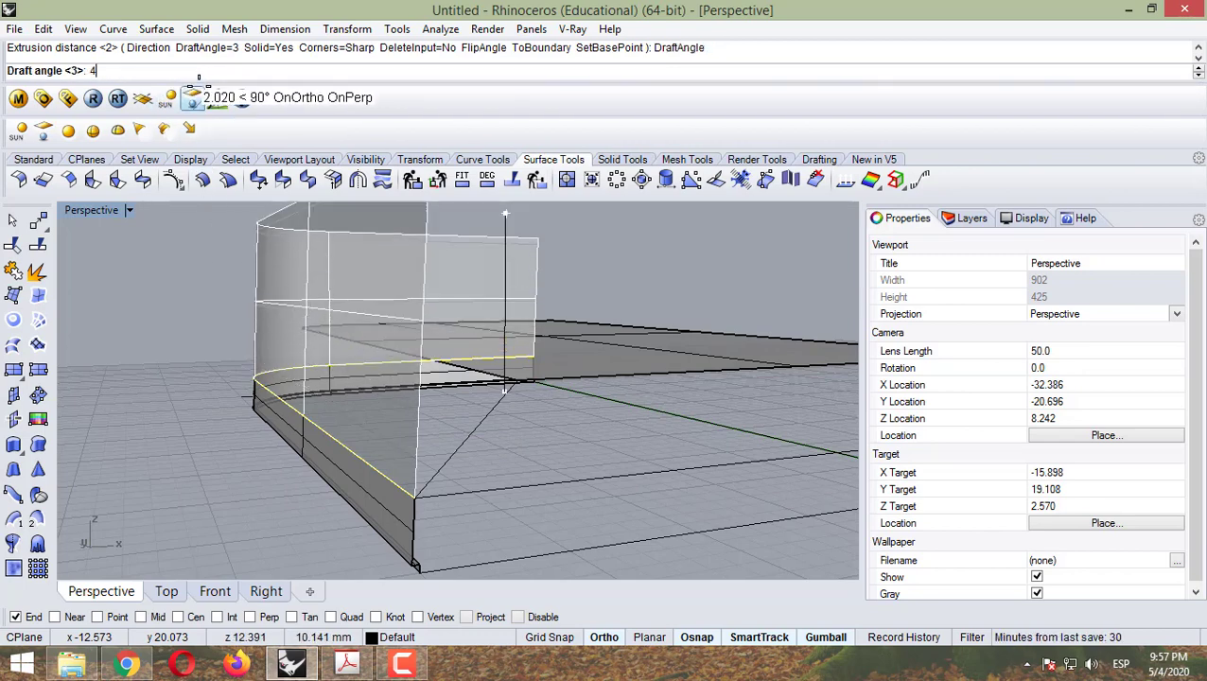
key("Return")
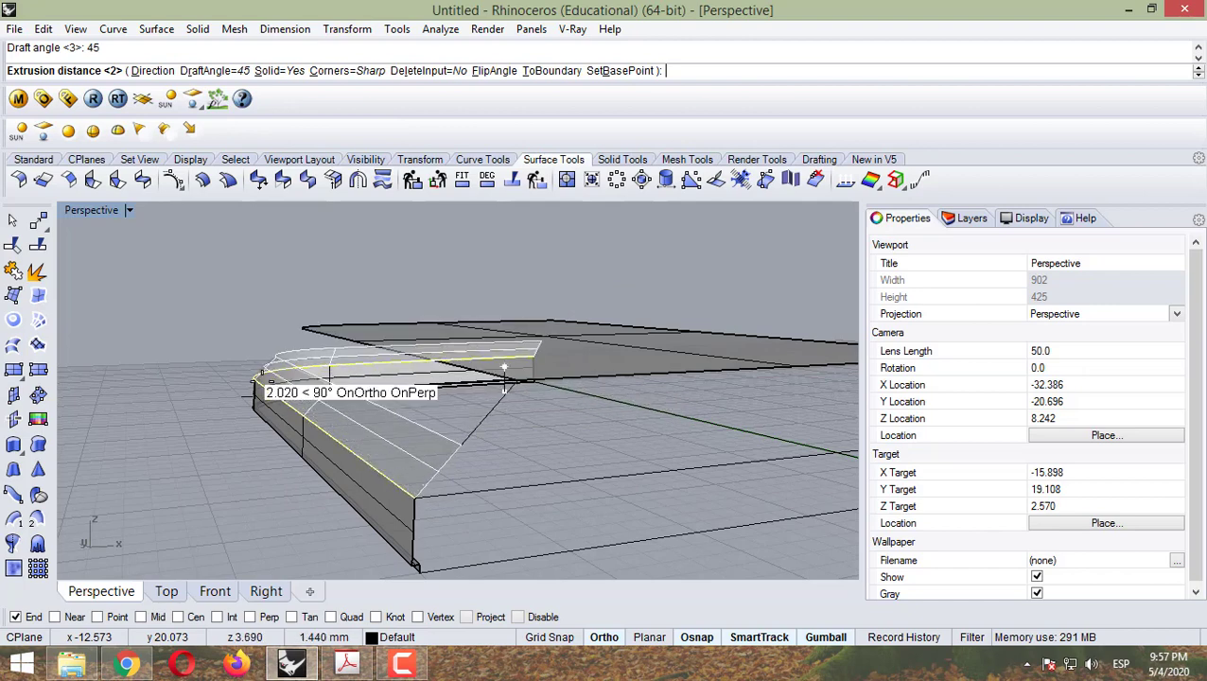
Step: Try a draft angle of -45° for the upper-edge extrusion and restore it to 45°
left_click(214, 71)
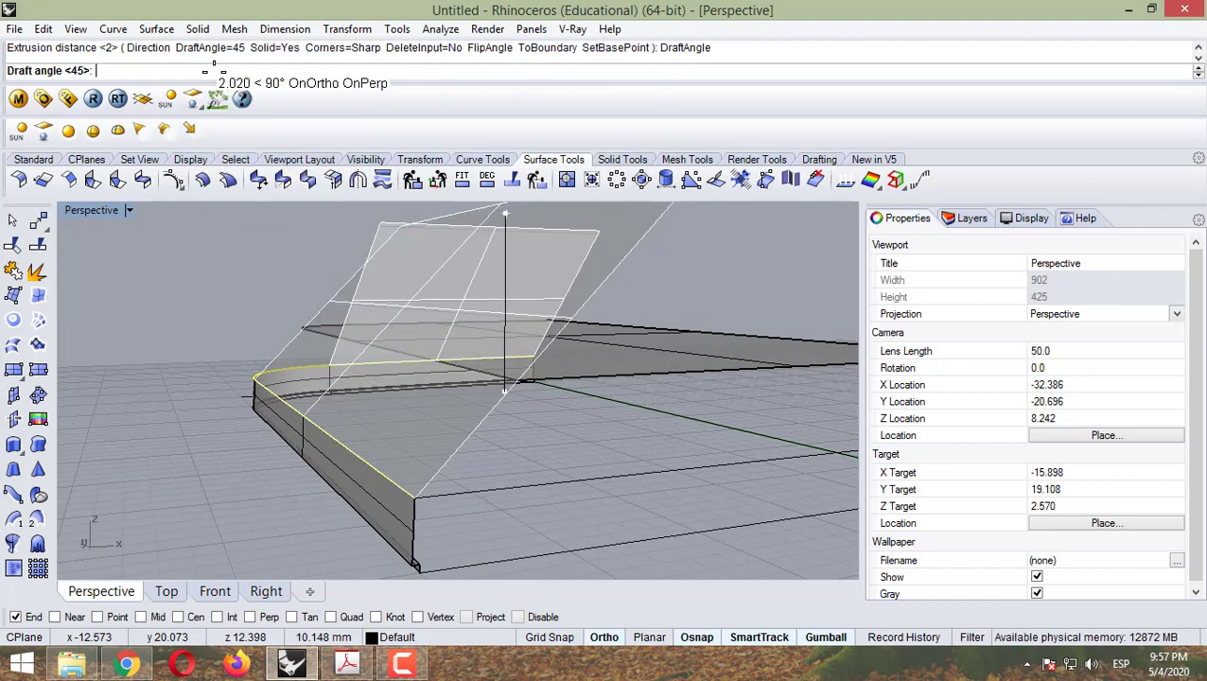
type("-4")
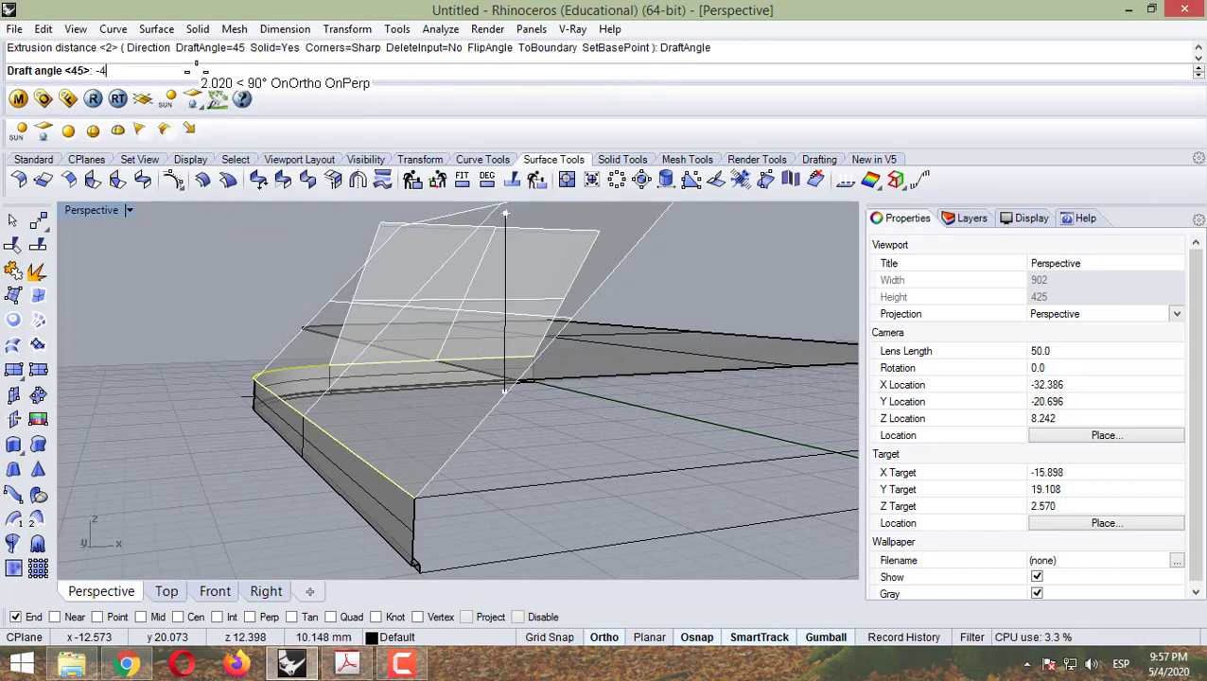
type("5")
key("Return")
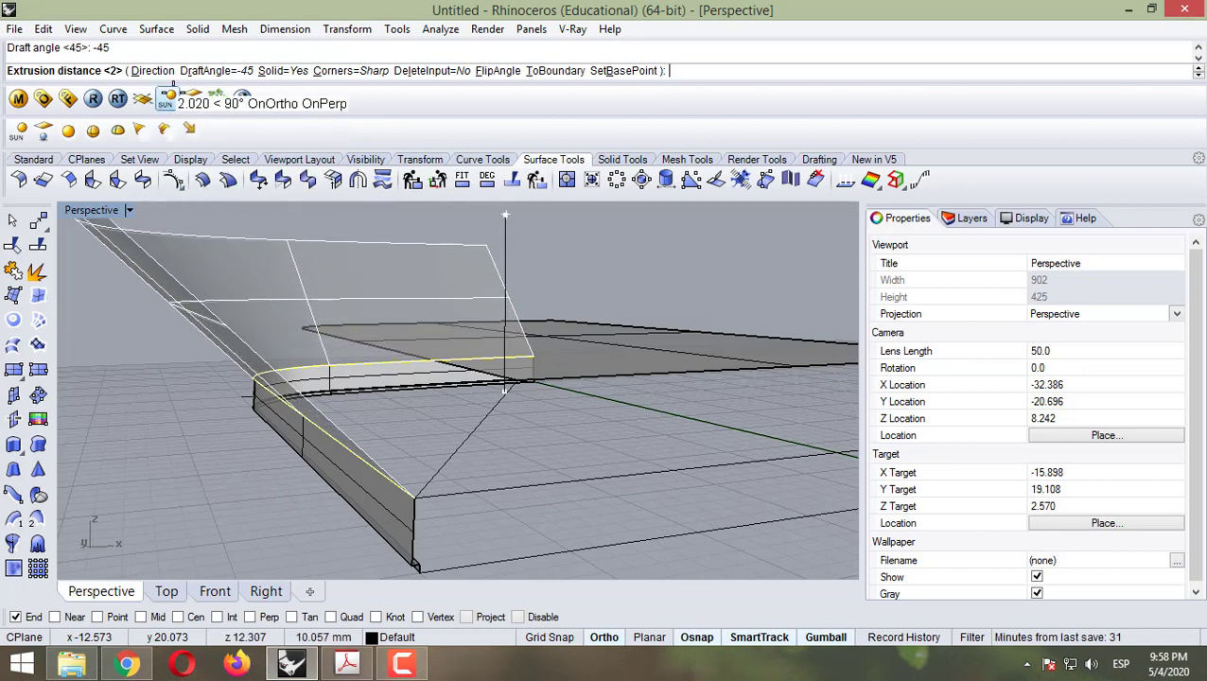
left_click(193, 70)
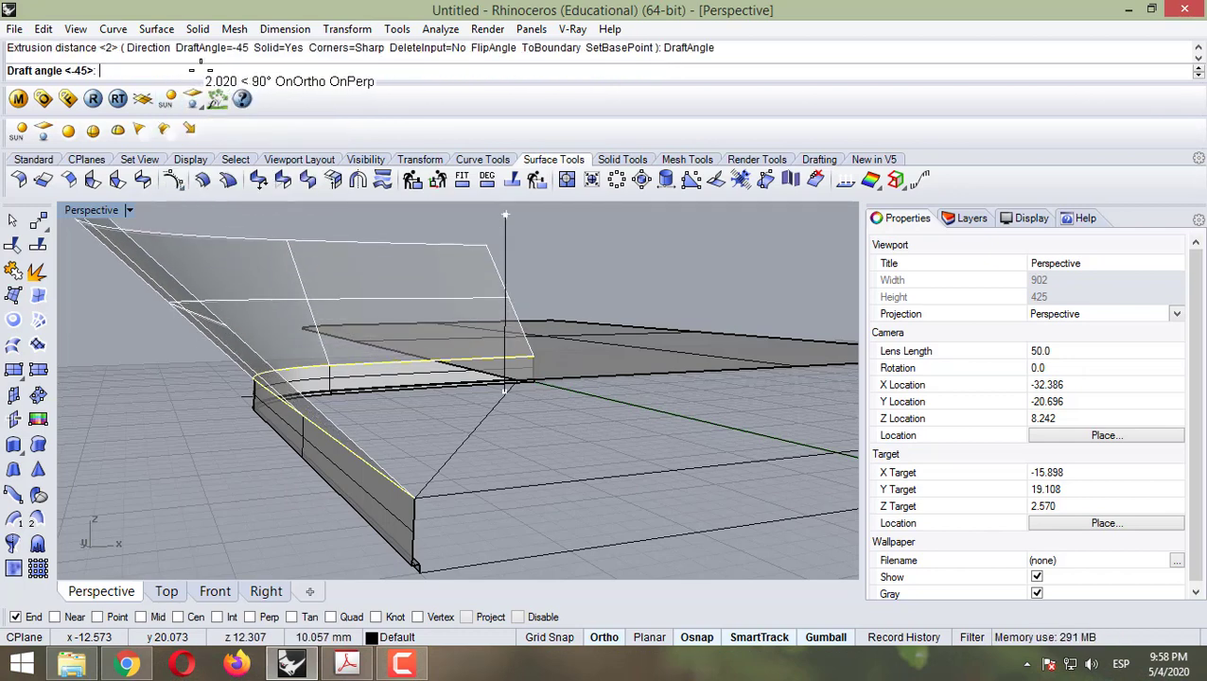
key("Return")
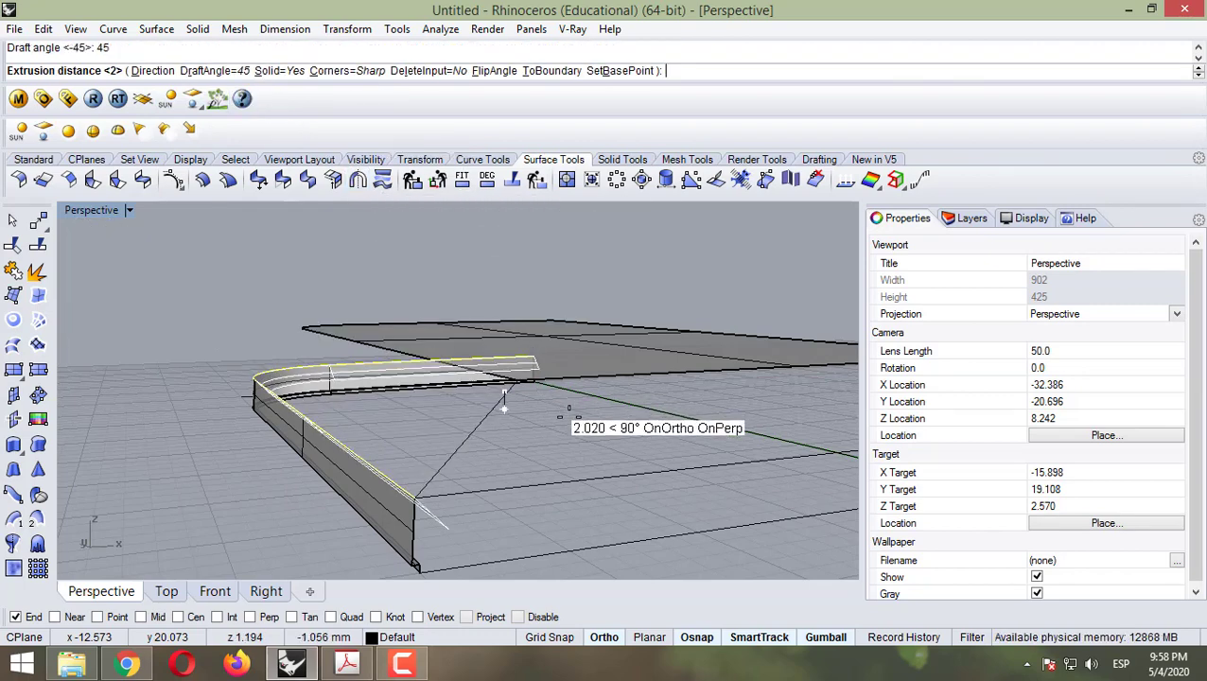
Step: Extrude the side wall's upper edges with the 45° draft taper up to the corner of the top surface
scroll(506, 383, "up", 3)
right_click_drag(502, 386, 829, 377)
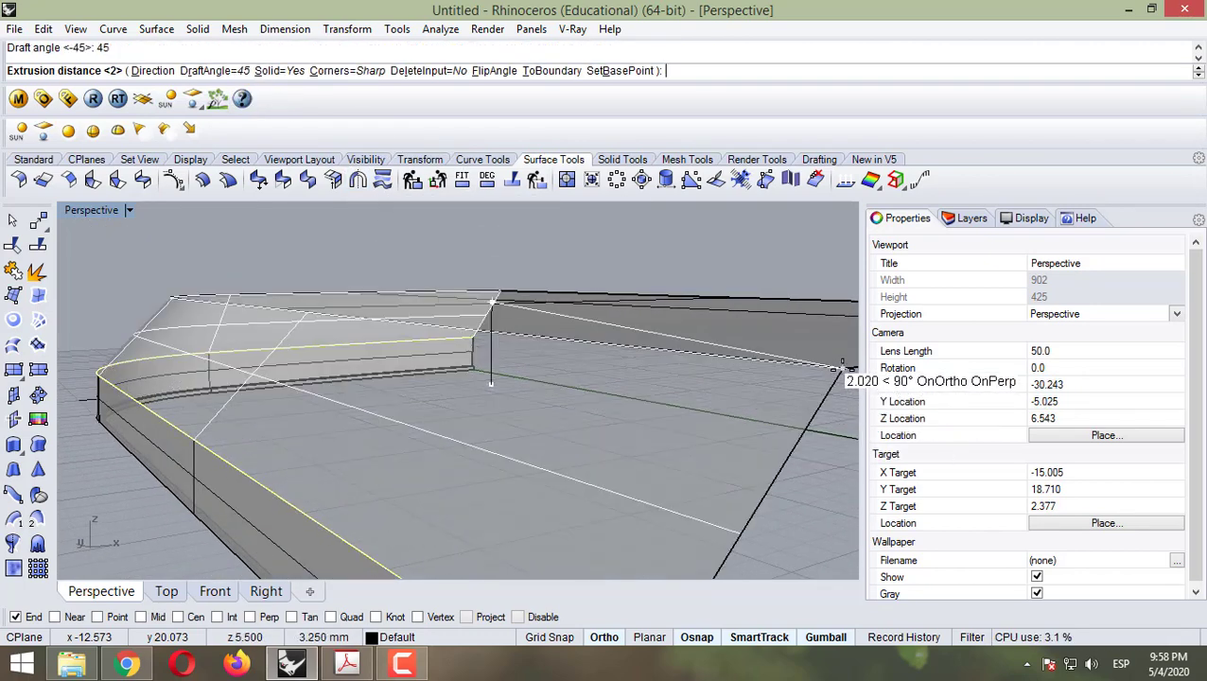
left_click(842, 369)
Step: Examine the casing's sloped side walls, rounded corner and junction with the top surface from several angles
right_click_drag(473, 421, 608, 431)
scroll(538, 419, "down", 3)
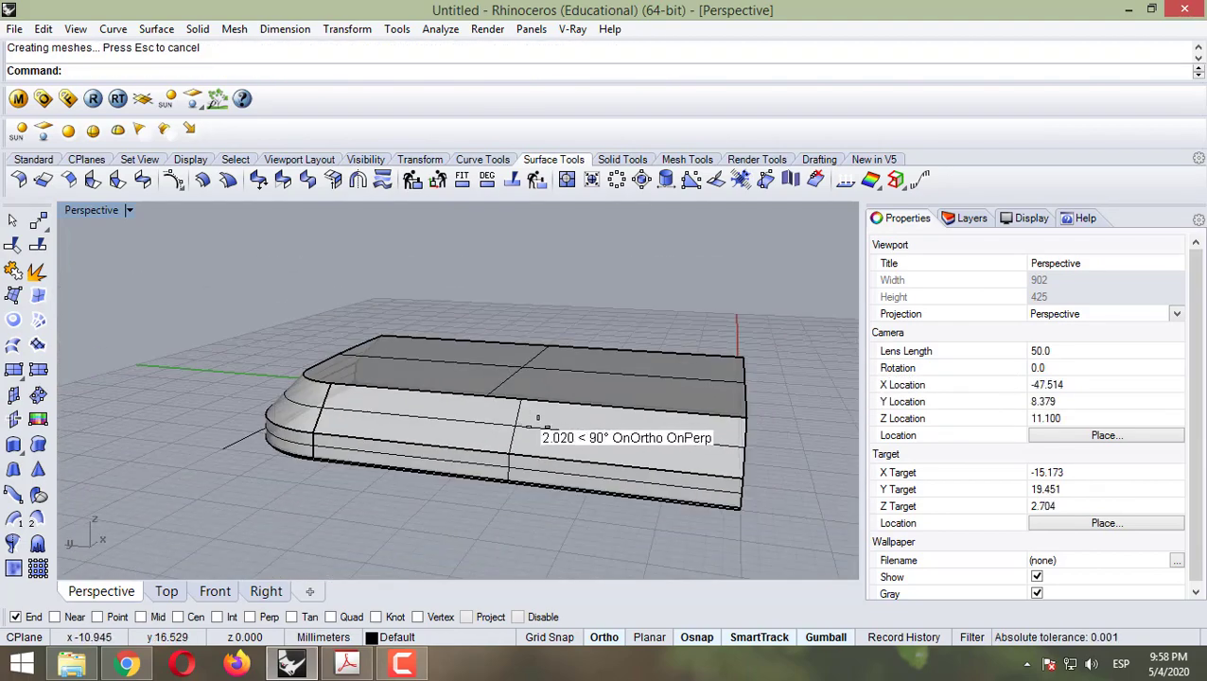
scroll(417, 404, "down", 3)
right_click_drag(417, 404, 358, 410)
scroll(459, 407, "up", 3)
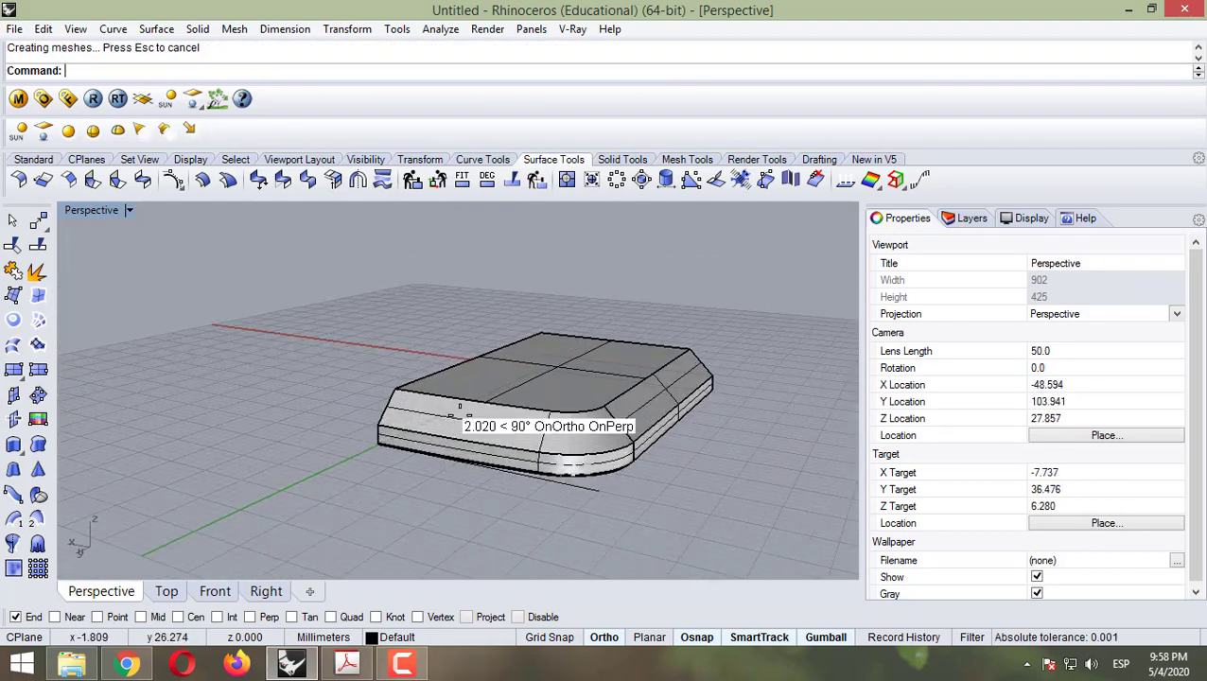
scroll(459, 406, "up", 2)
right_click_drag(483, 385, 363, 444)
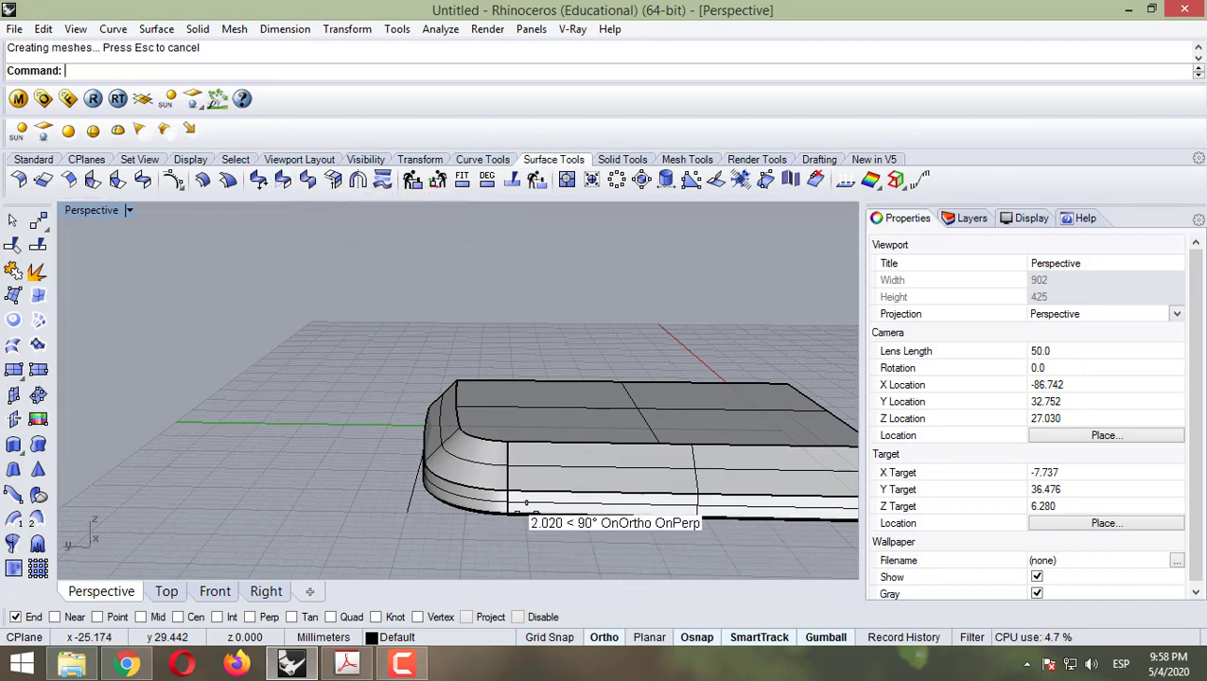
scroll(515, 452, "down", 3)
scroll(510, 452, "up", 3)
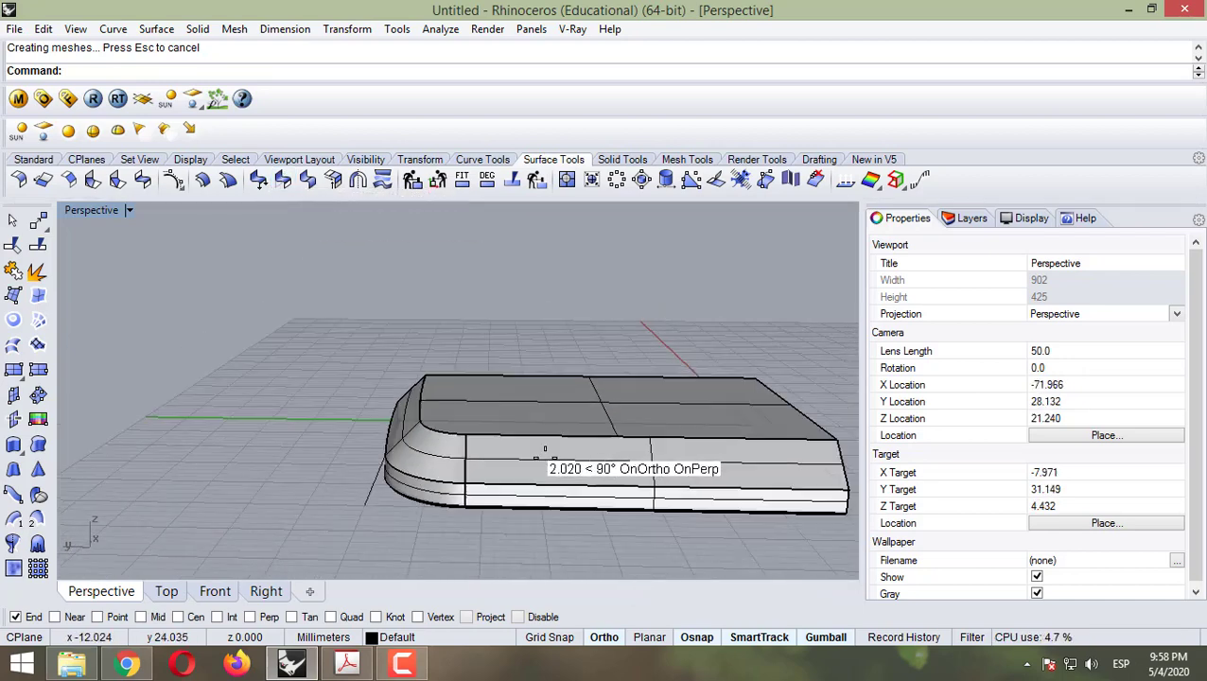
scroll(633, 484, "down", 2)
scroll(585, 473, "up", 2)
mouse_move(518, 470)
right_mouse_down()
mouse_move(570, 457)
mouse_move(545, 469)
mouse_move(546, 458)
mouse_move(517, 456)
right_mouse_up()
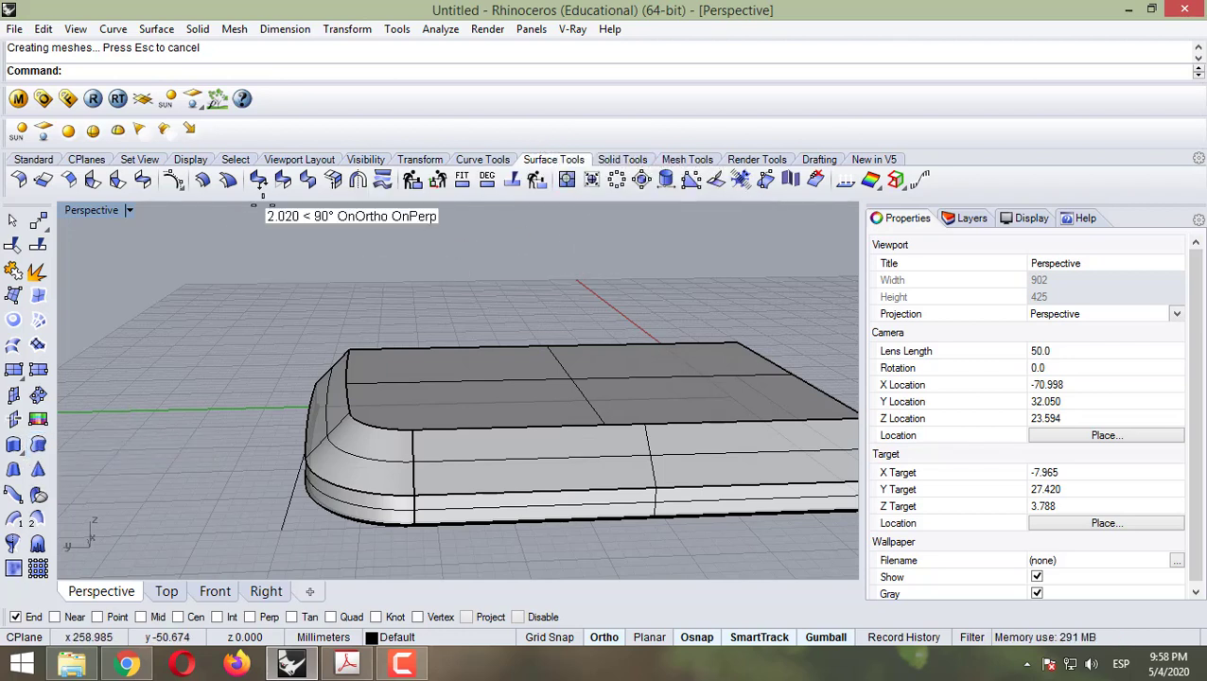
Step: Try a 2 mm surface fillet between the top surface and the long sloped side wall, and undo it
left_click(17, 180)
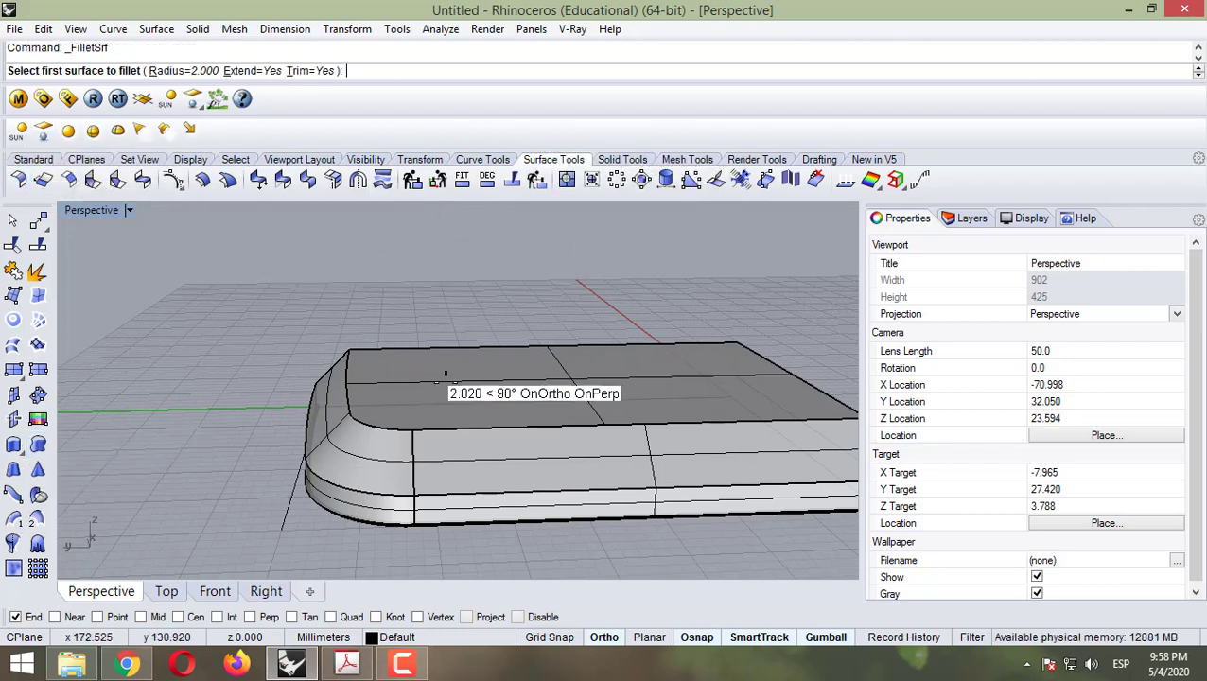
left_click(486, 416)
left_click(492, 428)
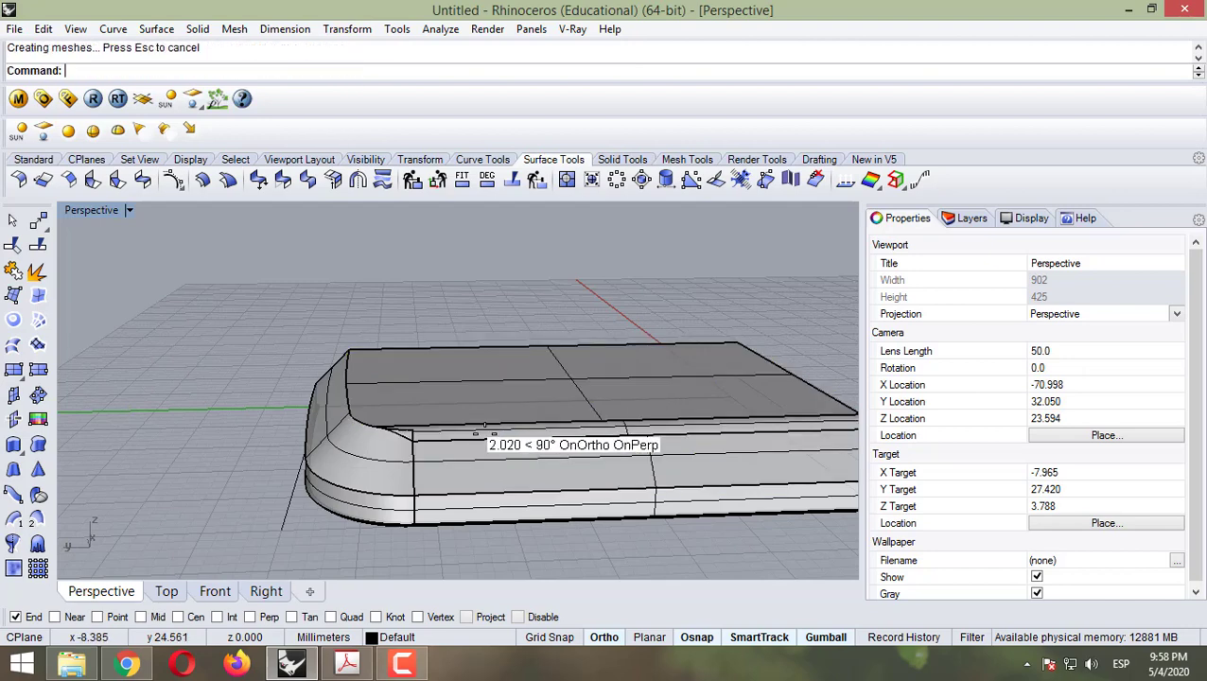
right_click_drag(416, 431, 517, 431)
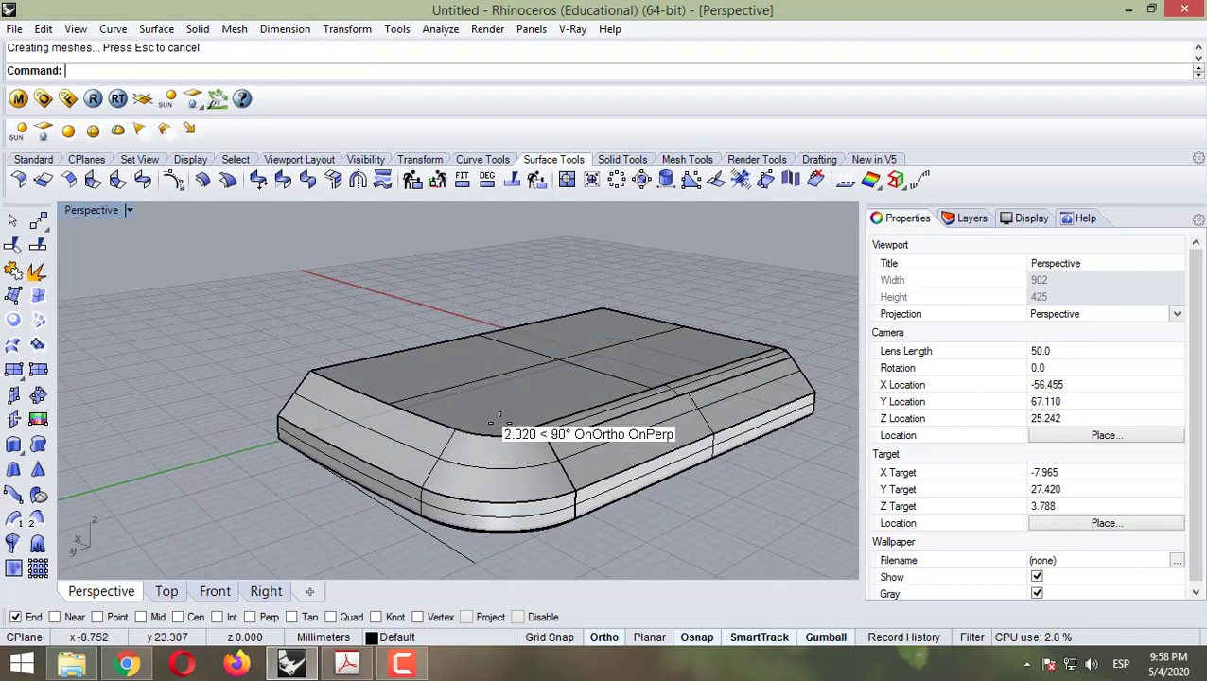
key("ctrl+z")
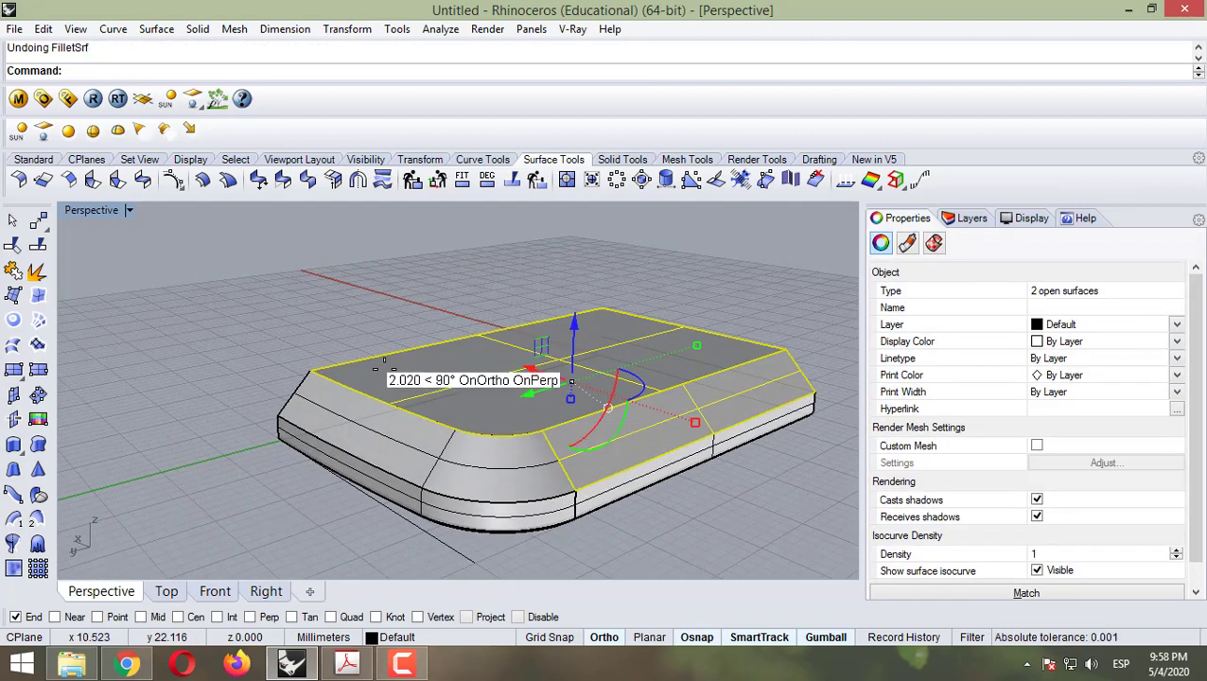
key("Escape")
Step: Close the casing's underside with a planar surface built from the lower rim edges and the base outline curves
right_click_drag(439, 385, 170, 352)
scroll(498, 421, "down", 2)
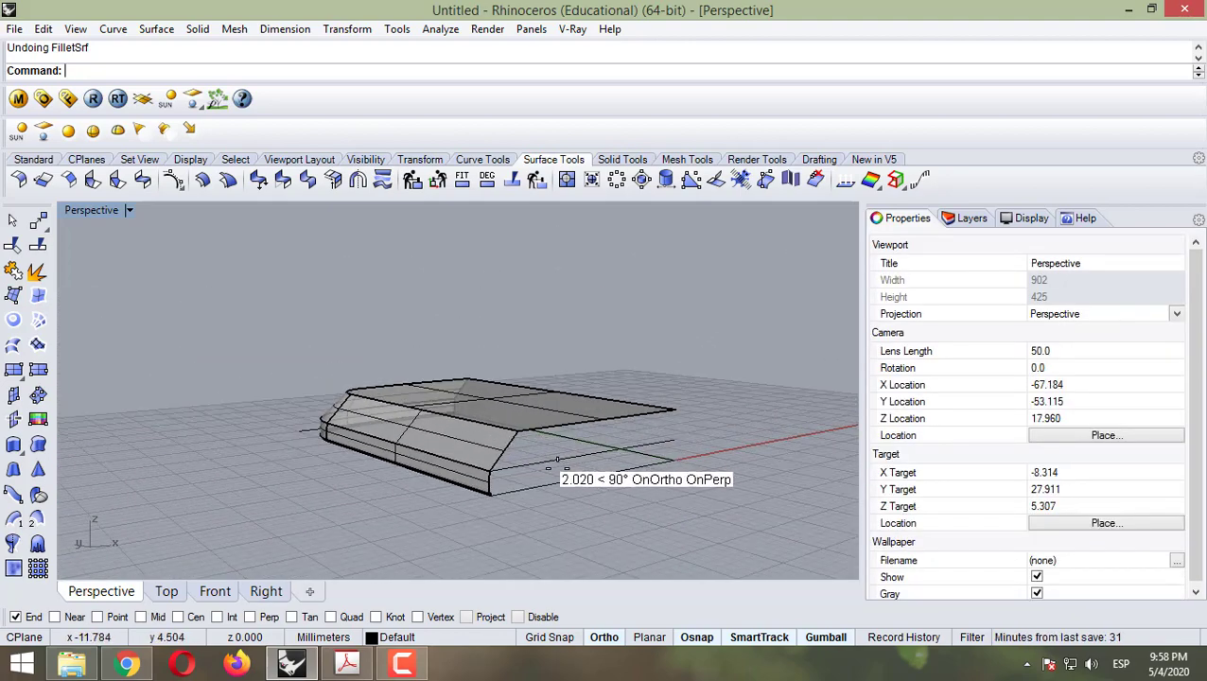
right_click_drag(552, 459, 535, 482)
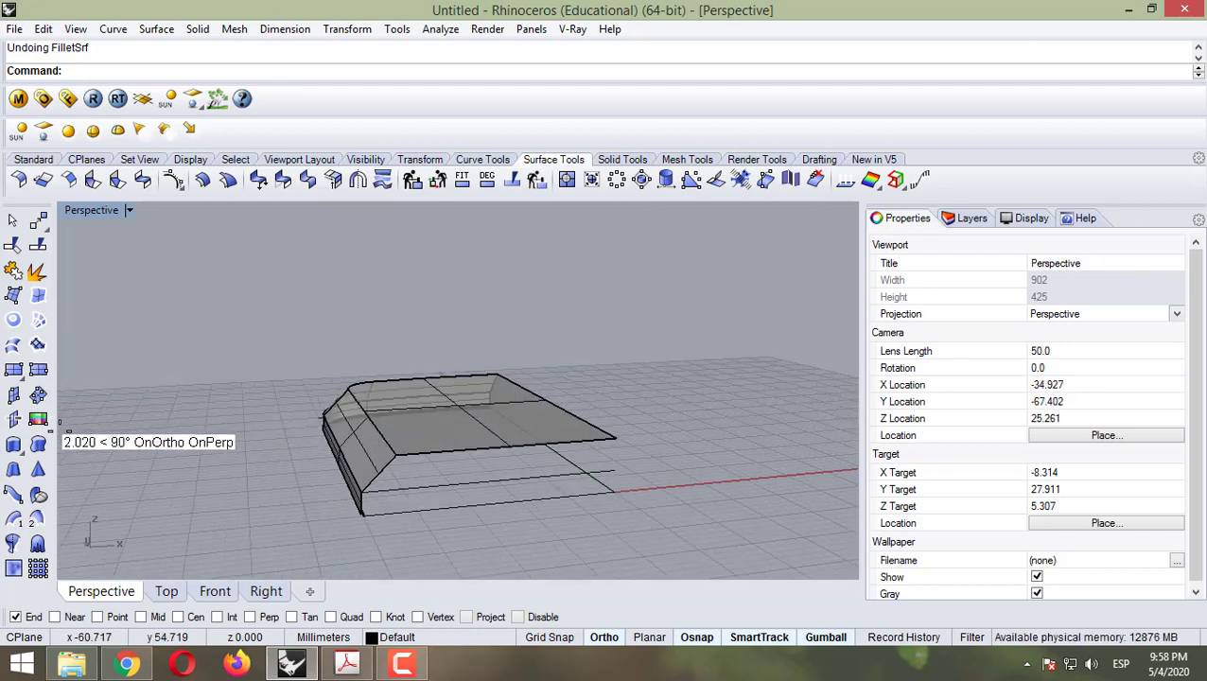
right_click_drag(283, 331, 264, 357)
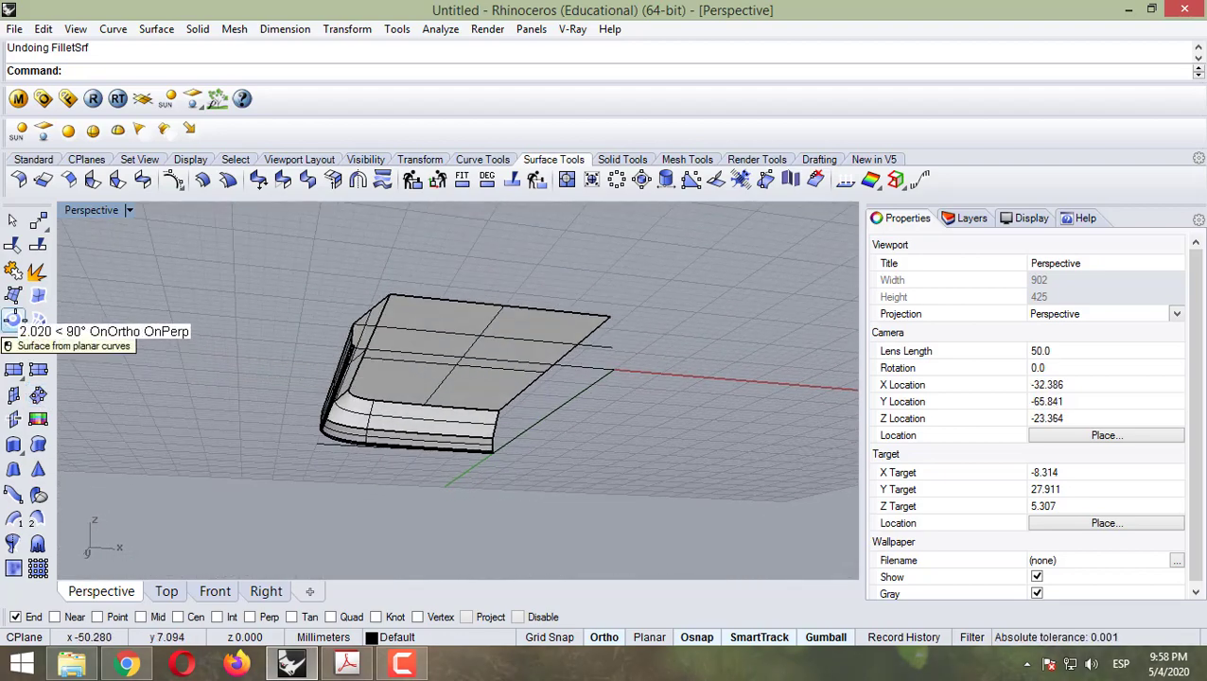
left_click(14, 319)
scroll(355, 435, "down", 2)
scroll(352, 393, "up", 5)
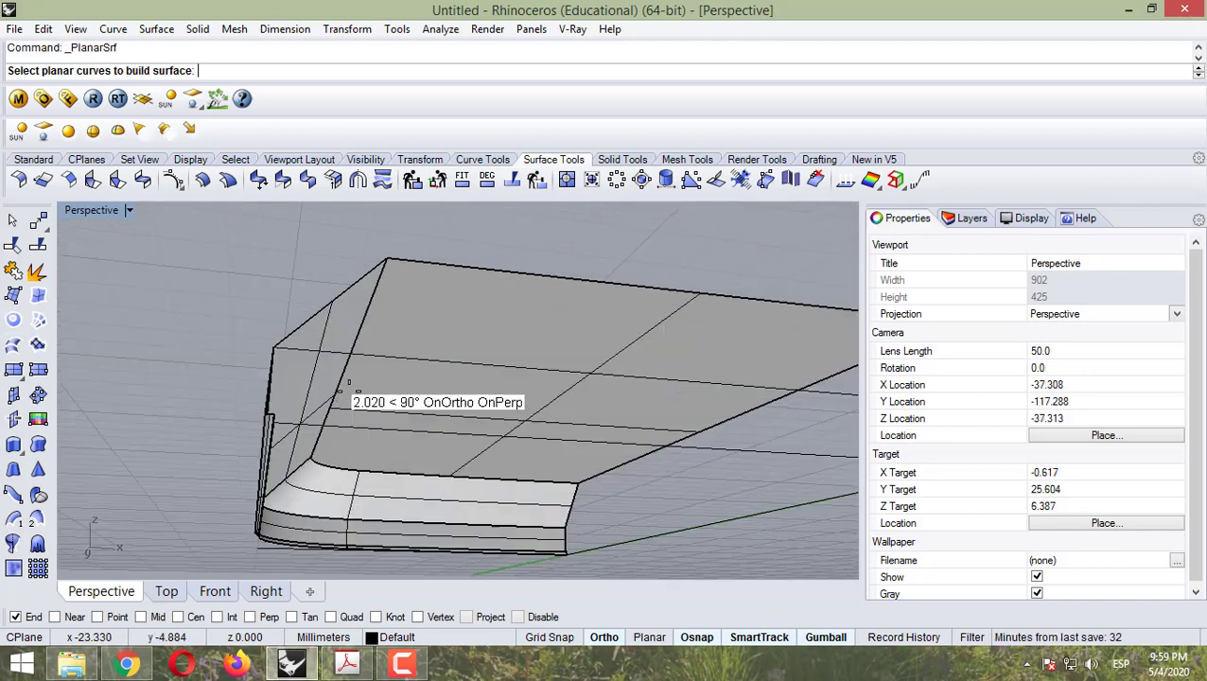
right_click_drag(348, 386, 491, 470)
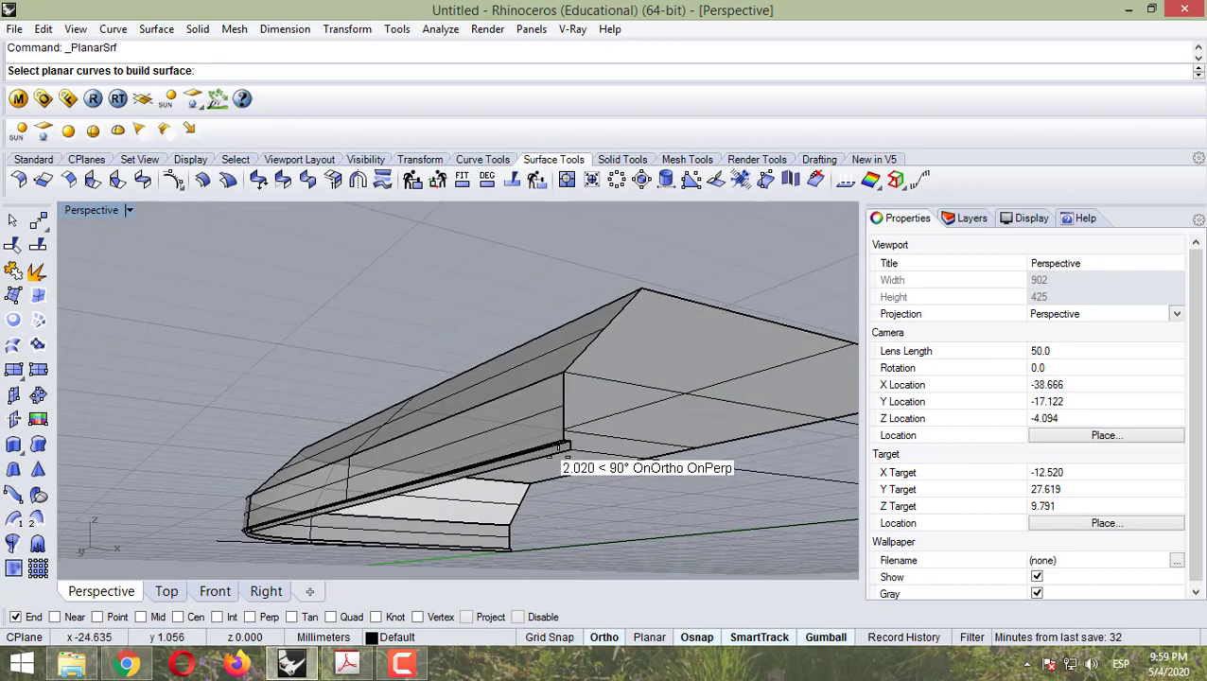
left_click(560, 452)
left_click(599, 500)
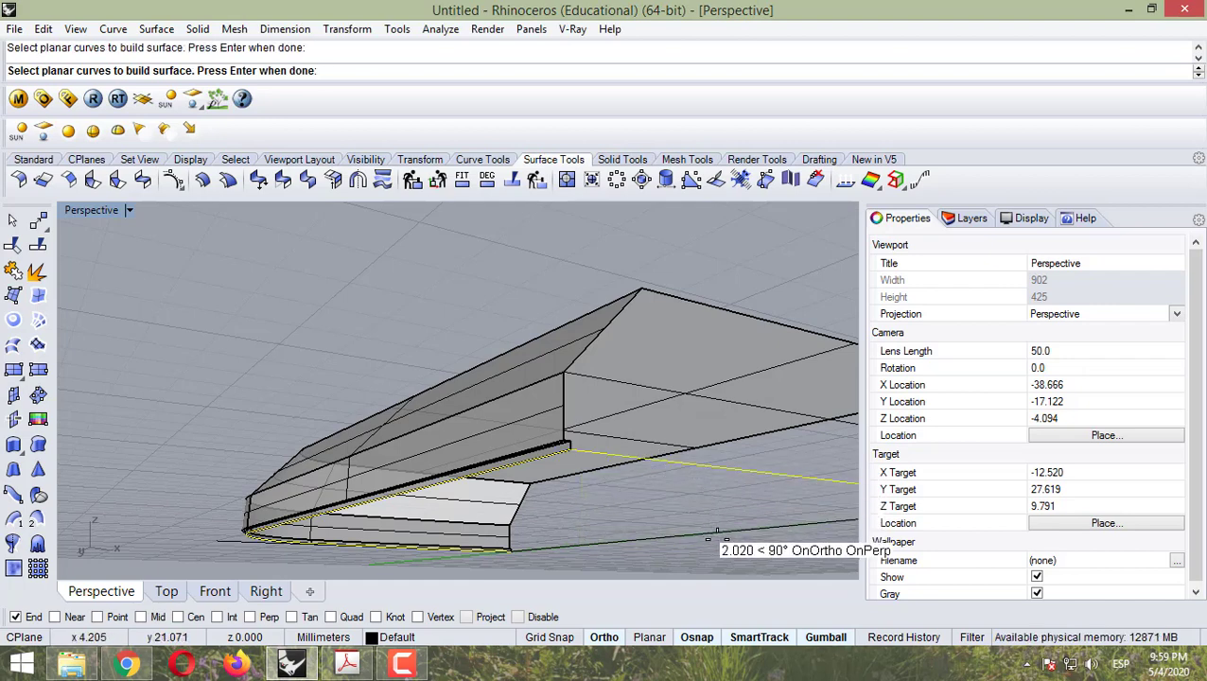
right_click_drag(609, 523, 388, 479)
key("Return")
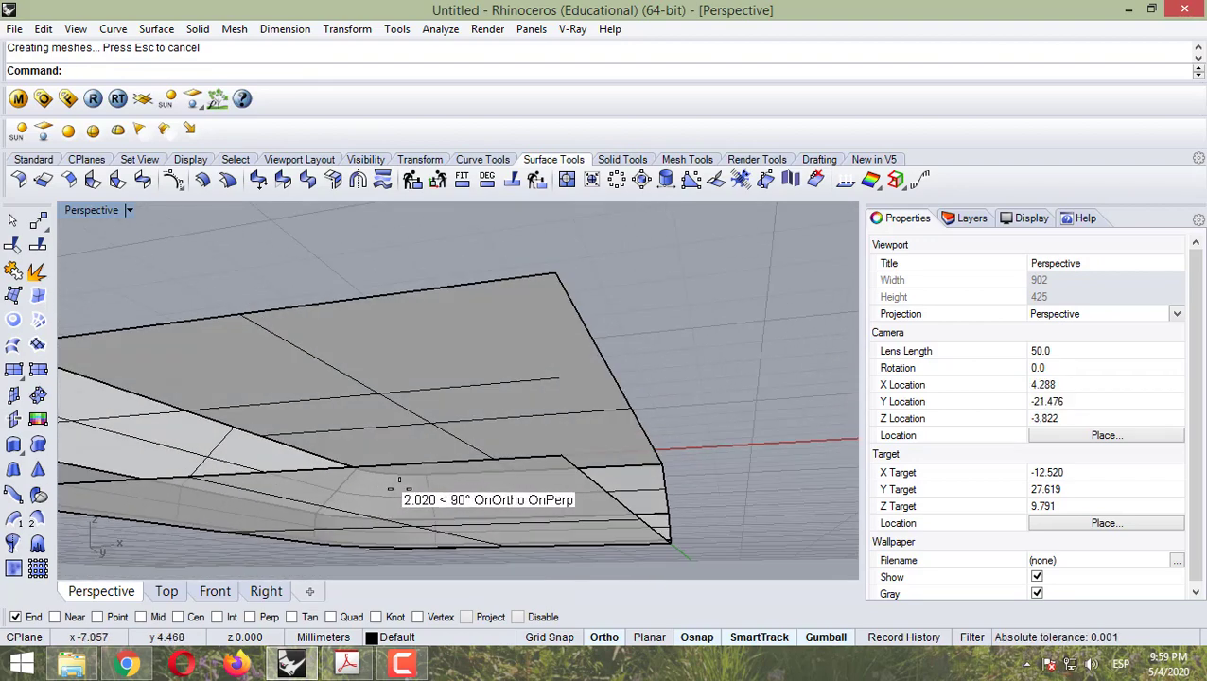
Step: Draw a vertical line from the top surface's inner corner down to the bottom surface's corner at the origin
right_click_drag(590, 482, 555, 458)
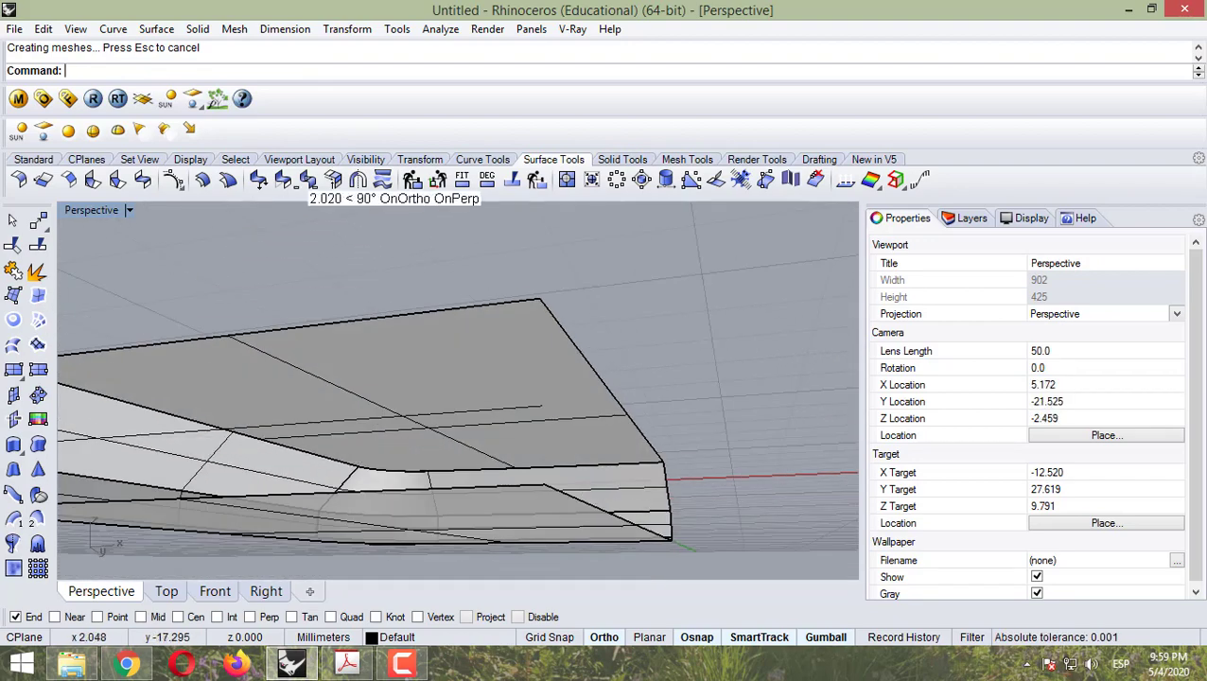
left_click(470, 158)
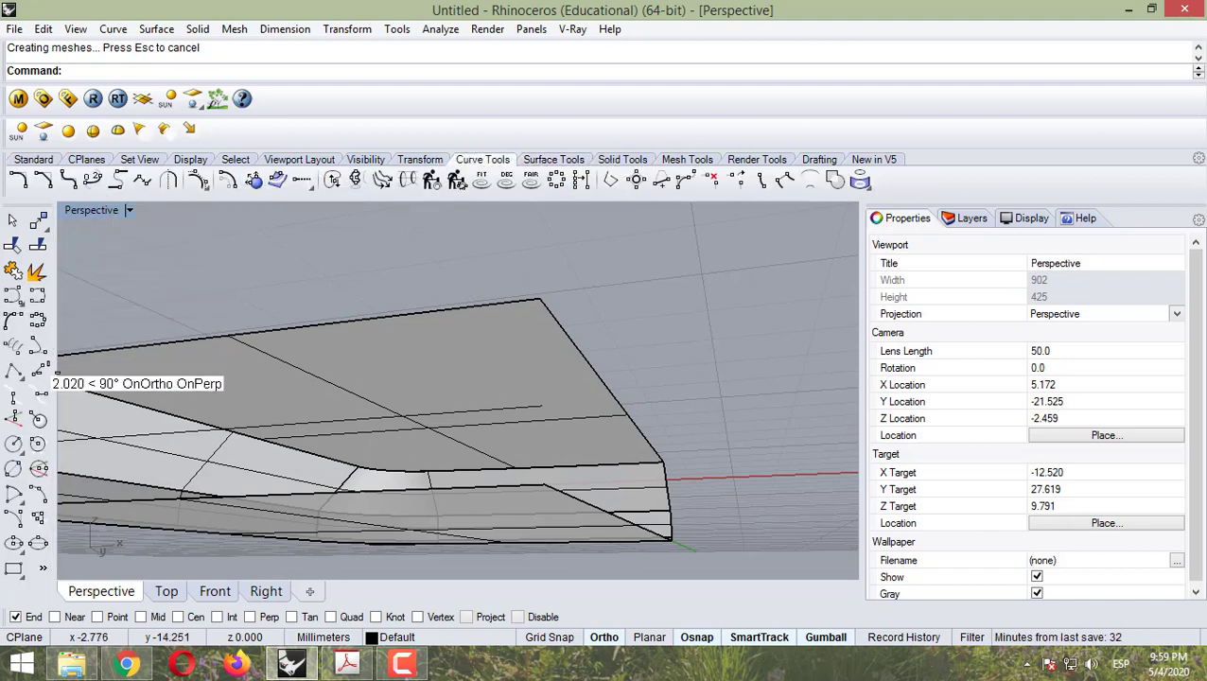
left_click(14, 369)
left_click(539, 301)
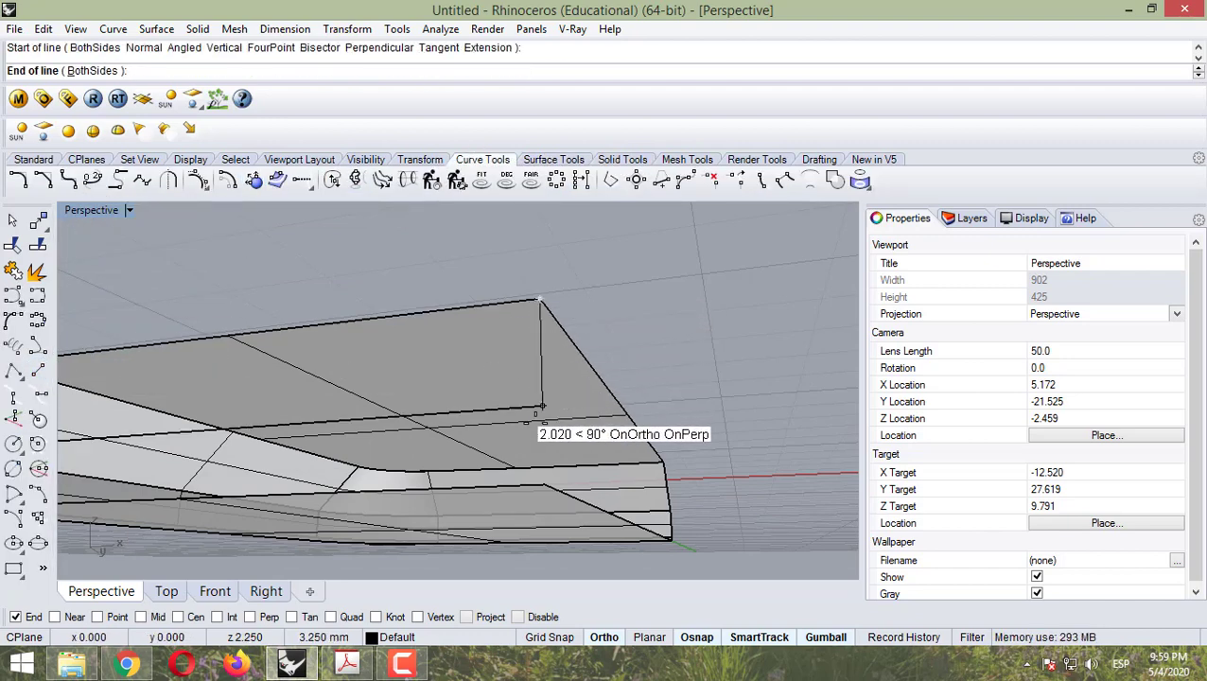
left_click(544, 478)
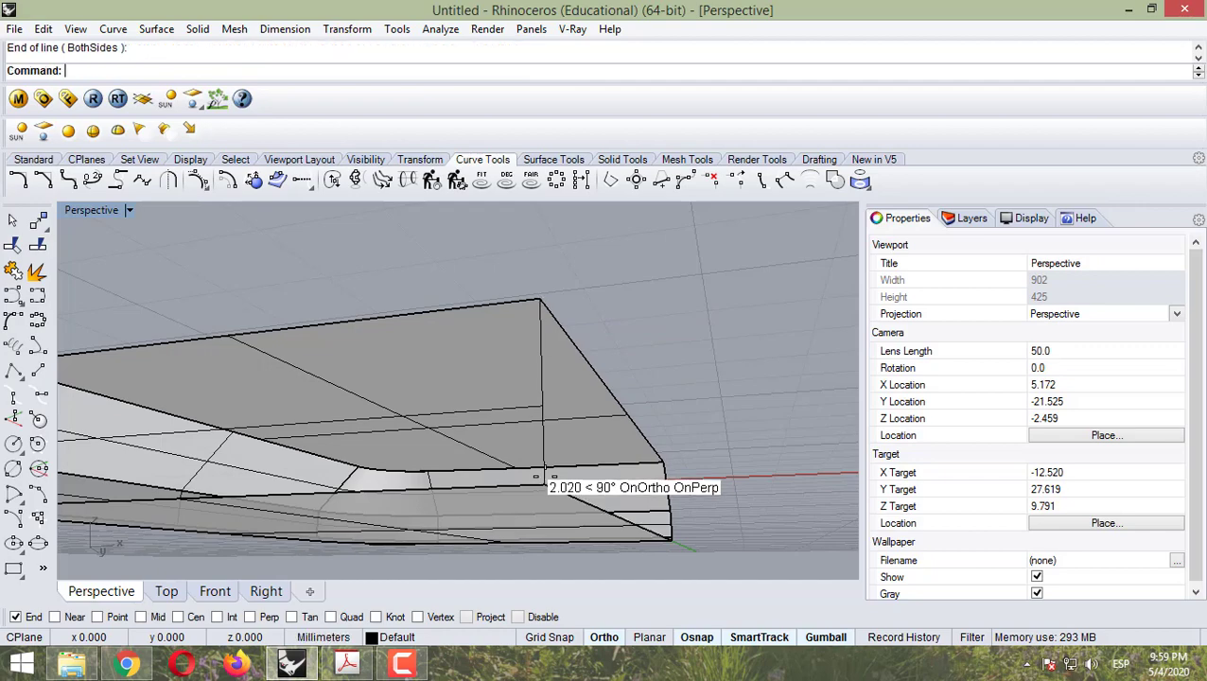
Step: Close the casing's short open end with a planar surface from the vertical line, top edge, side wall profile edges and bottom edge
right_click_drag(547, 480, 508, 439)
scroll(413, 371, "down", 5)
right_click_drag(413, 371, 184, 367)
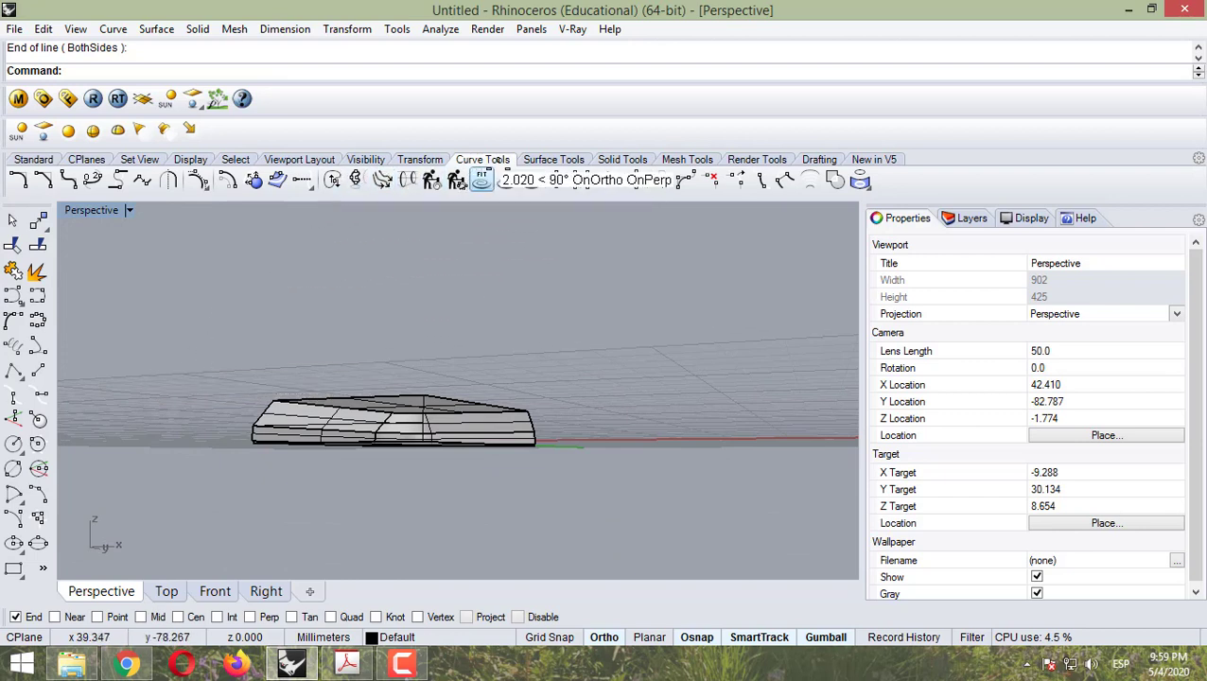
left_click(536, 159)
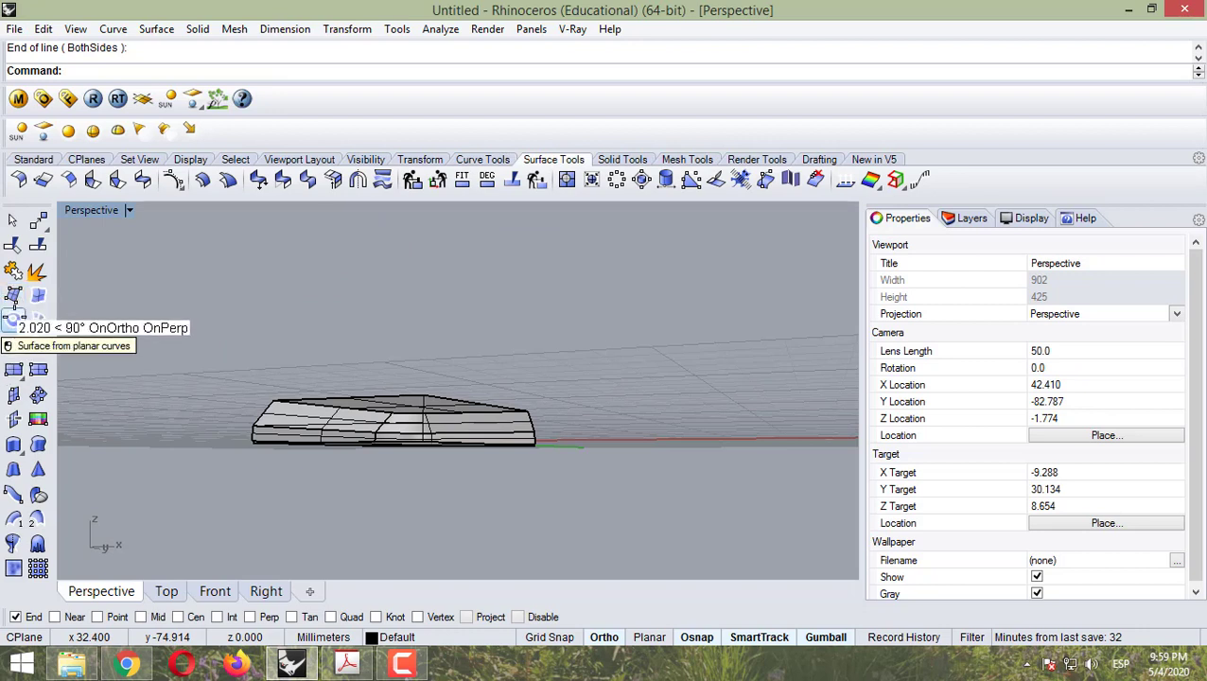
left_click(12, 321)
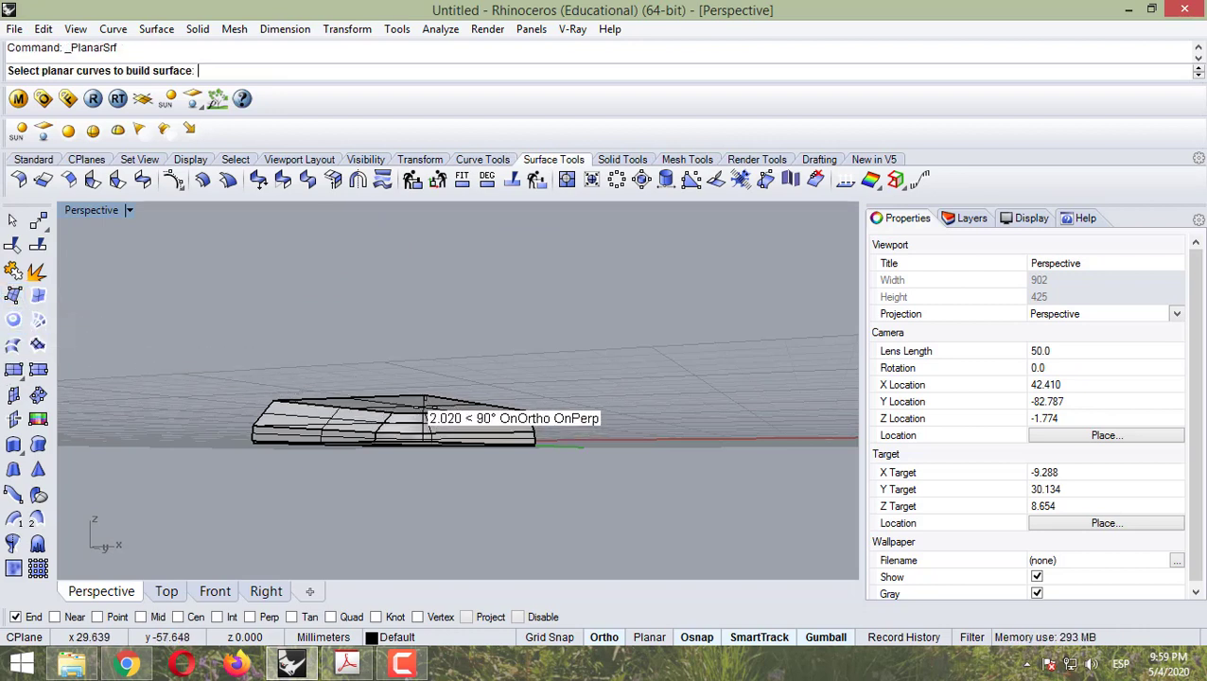
left_click(427, 413)
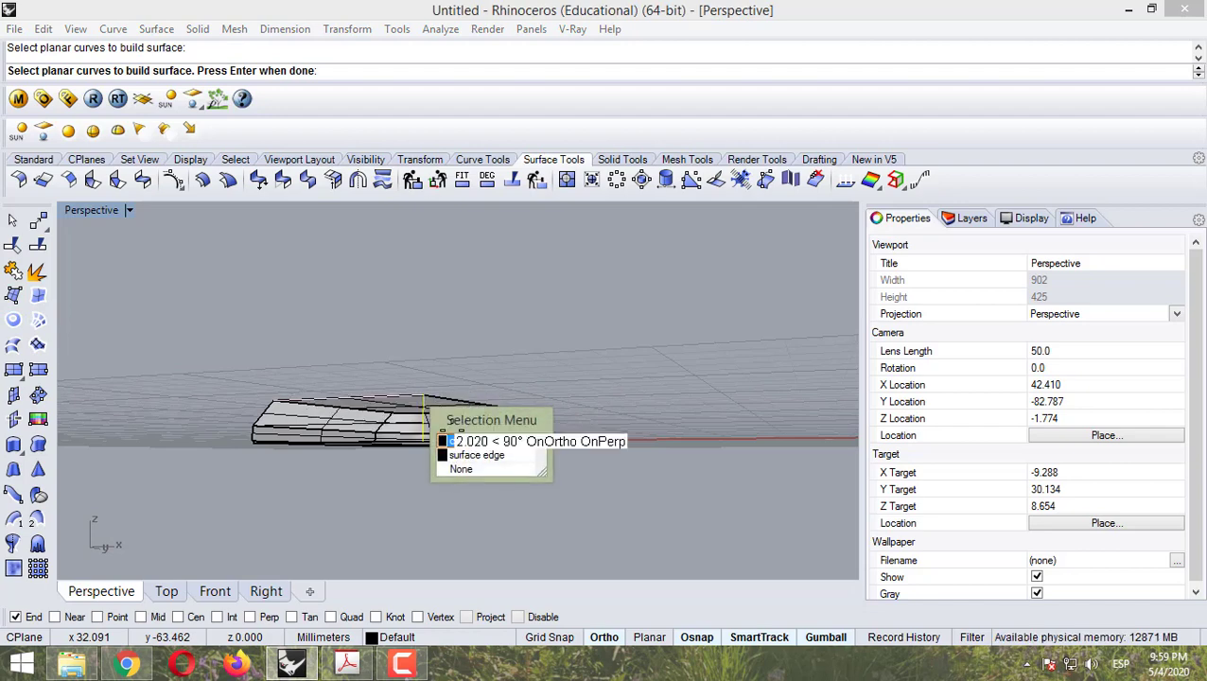
left_click(457, 441)
scroll(272, 416, "up", 5)
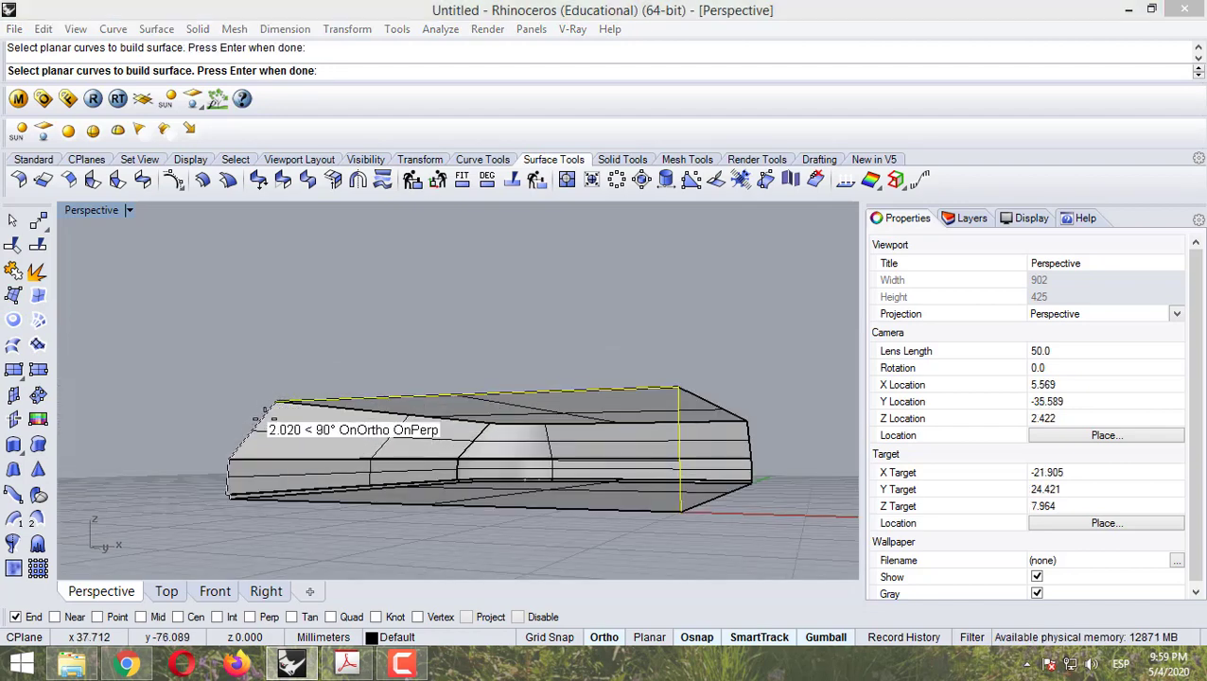
left_click(283, 437)
left_click(296, 467)
right_click_drag(310, 501, 348, 521)
left_click(348, 521)
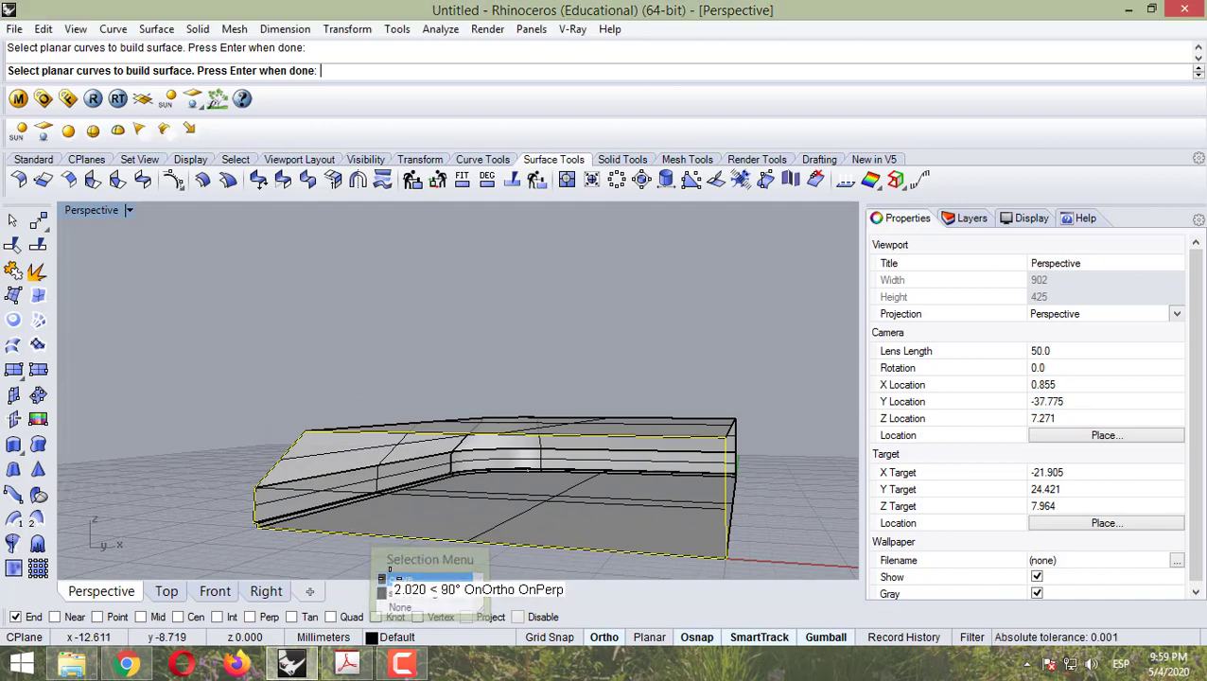
left_click(386, 570)
key("Return")
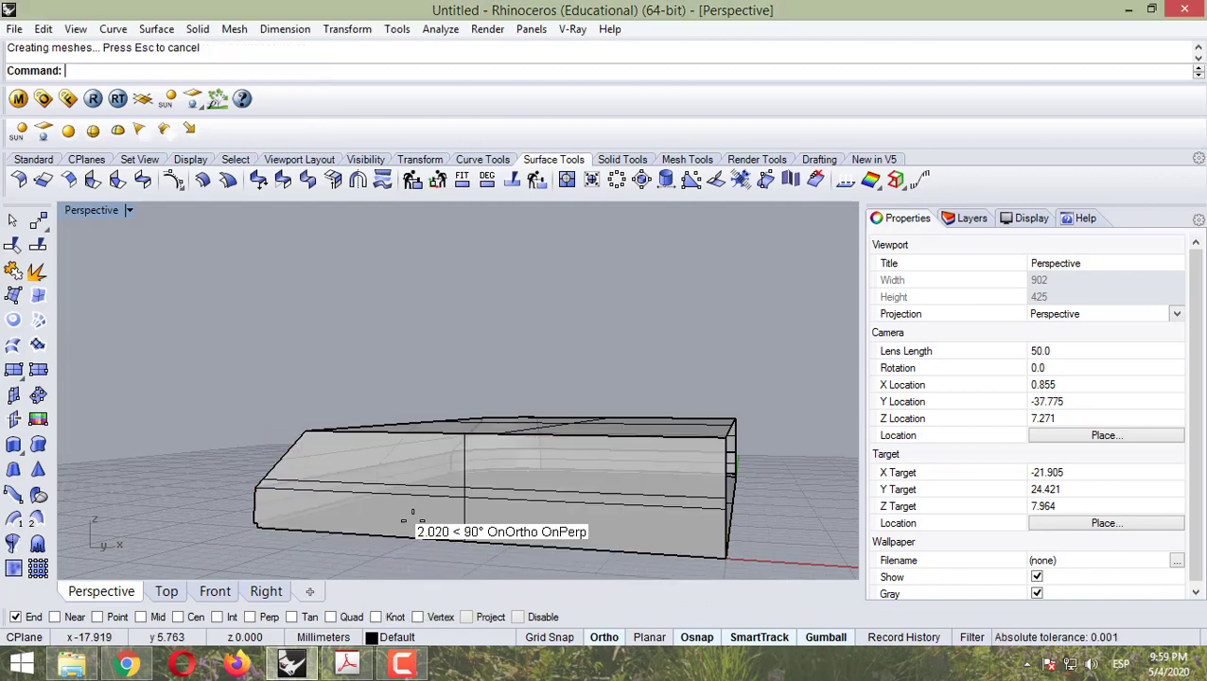
Step: Close the casing's long open side with a planar surface from the vertical line, top edge, side wall profile edges and bottom edge
right_click_drag(440, 524, 373, 487)
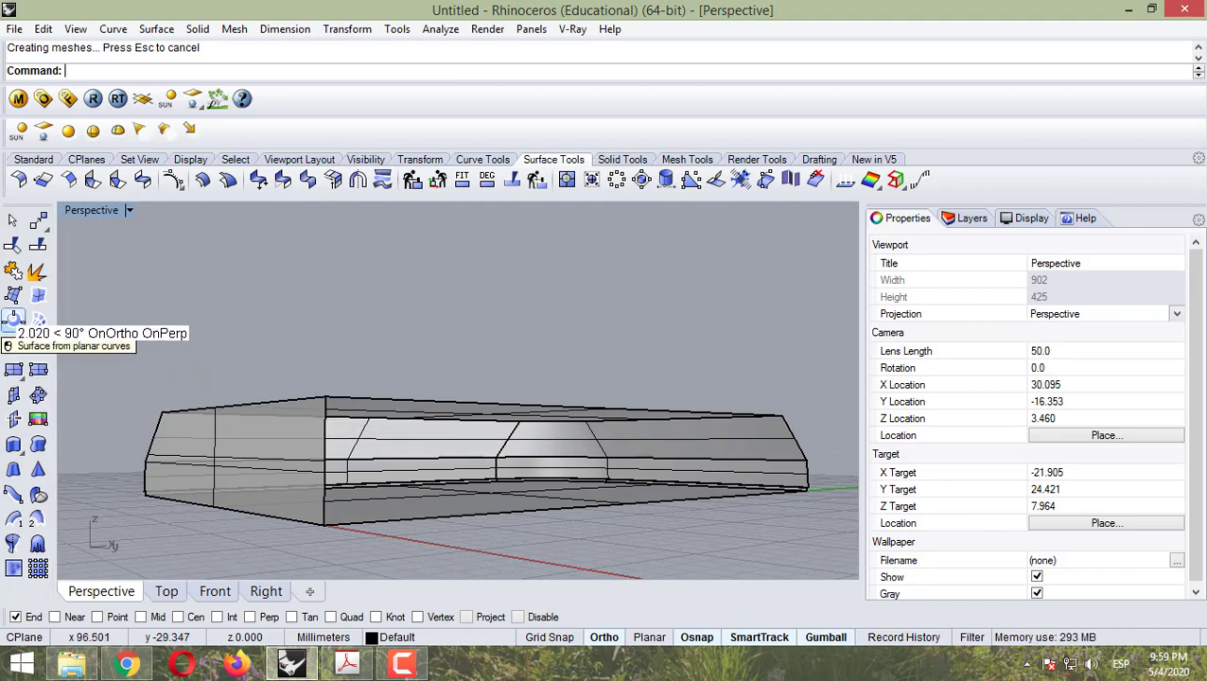
left_click(13, 345)
left_click(350, 402)
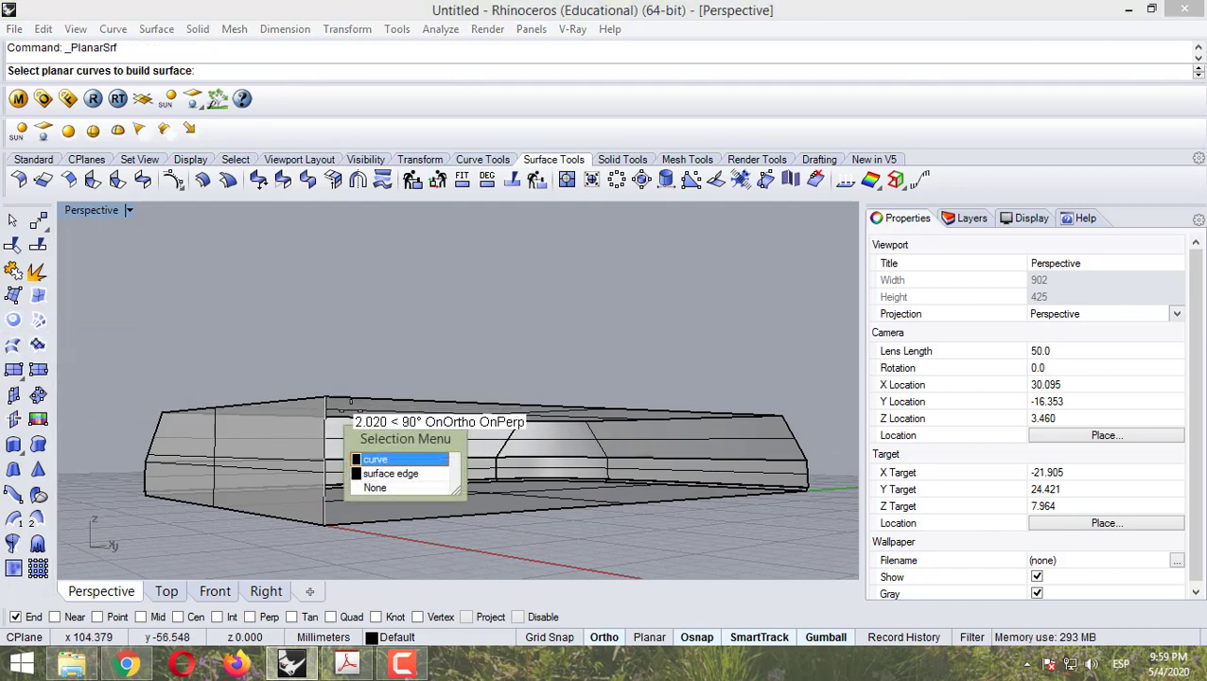
left_click(377, 459)
left_click(409, 421)
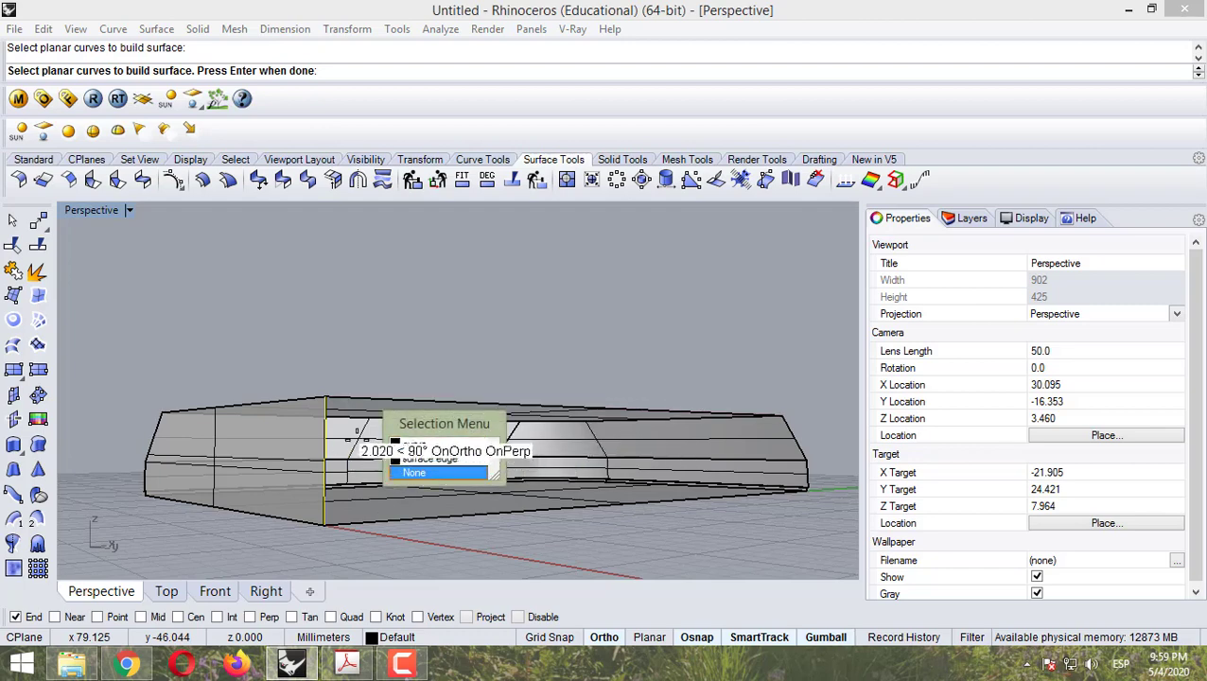
left_click(407, 445)
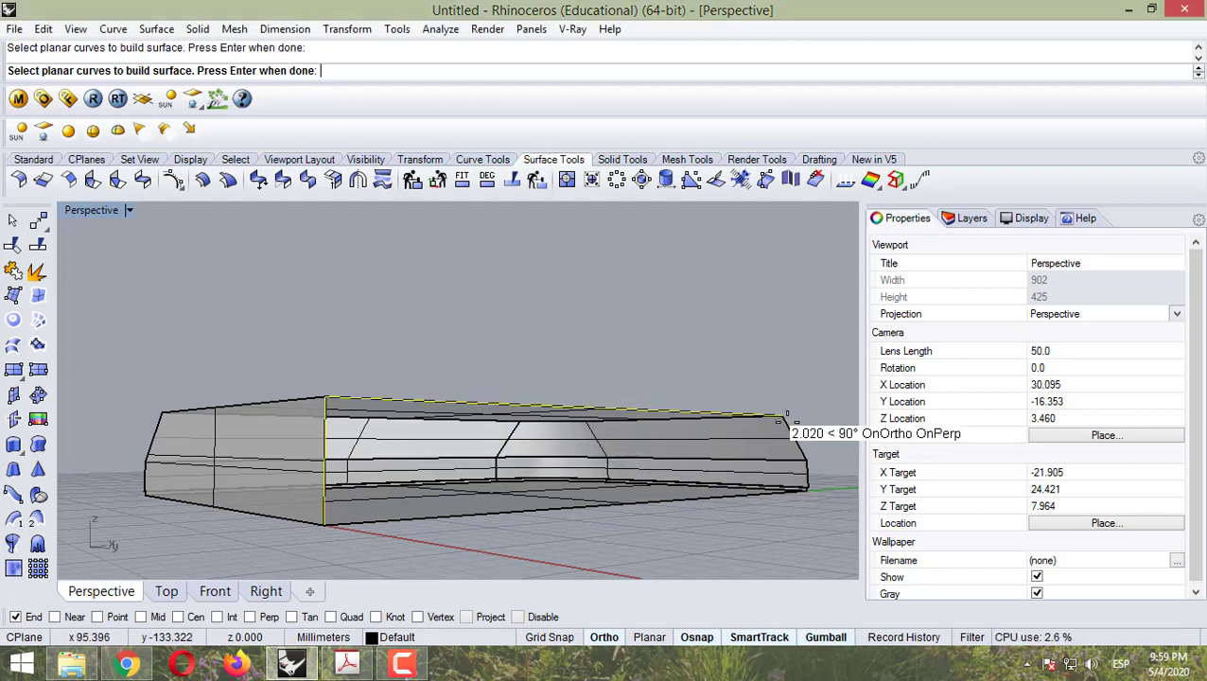
scroll(806, 461, "up", 5)
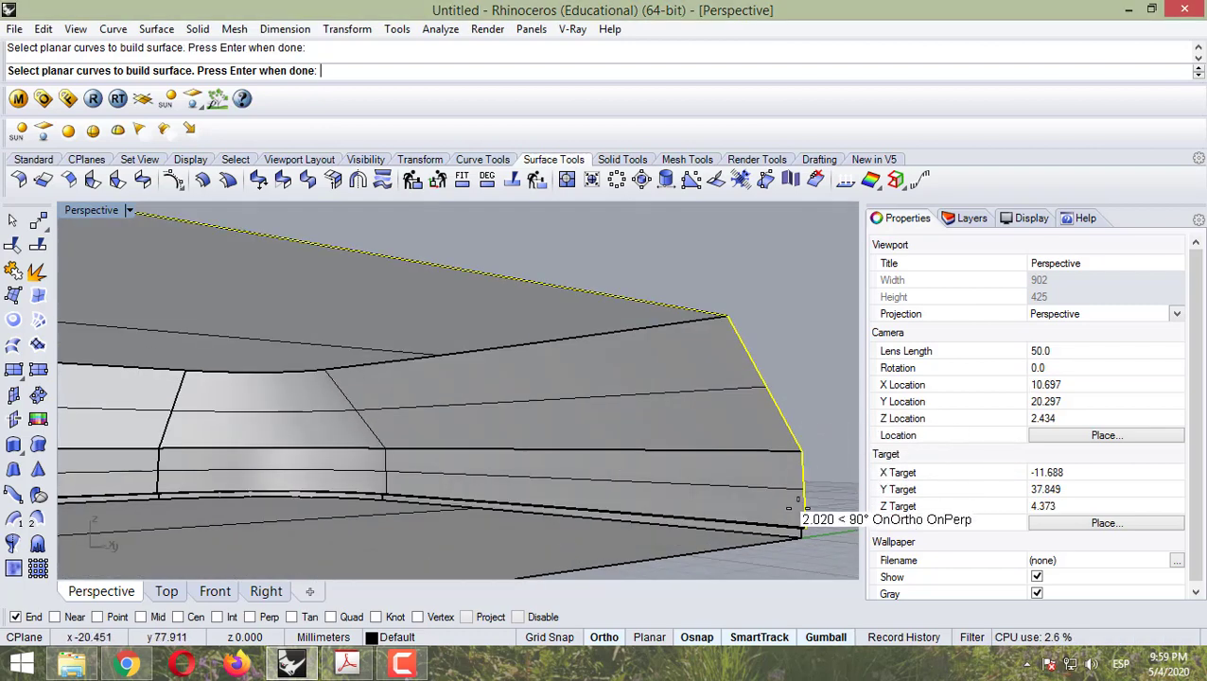
scroll(803, 532, "up", 6)
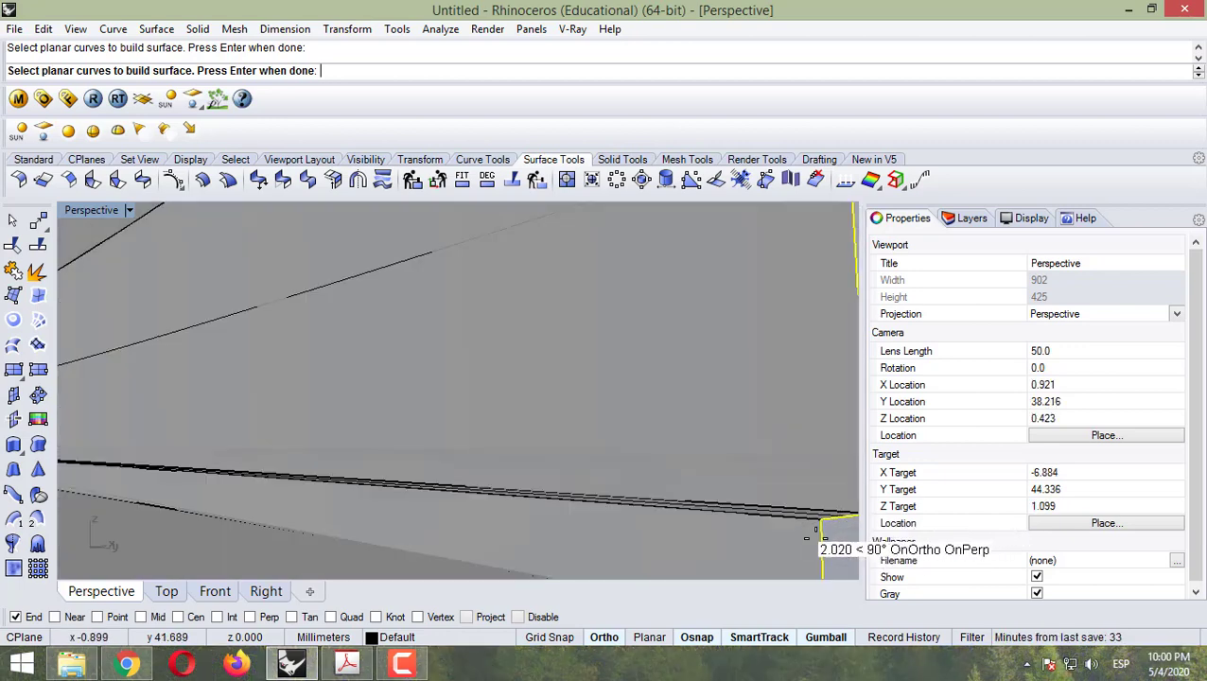
scroll(806, 538, "down", 6)
left_click(728, 579)
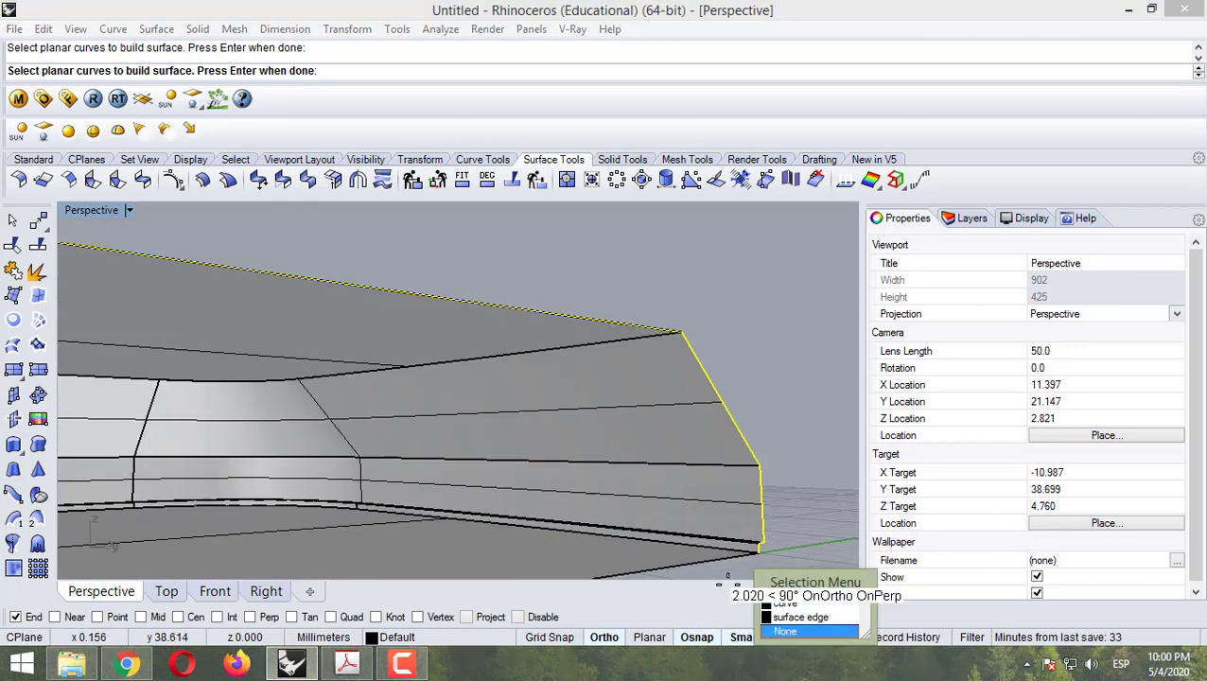
right_click_drag(663, 470, 528, 454, "shift")
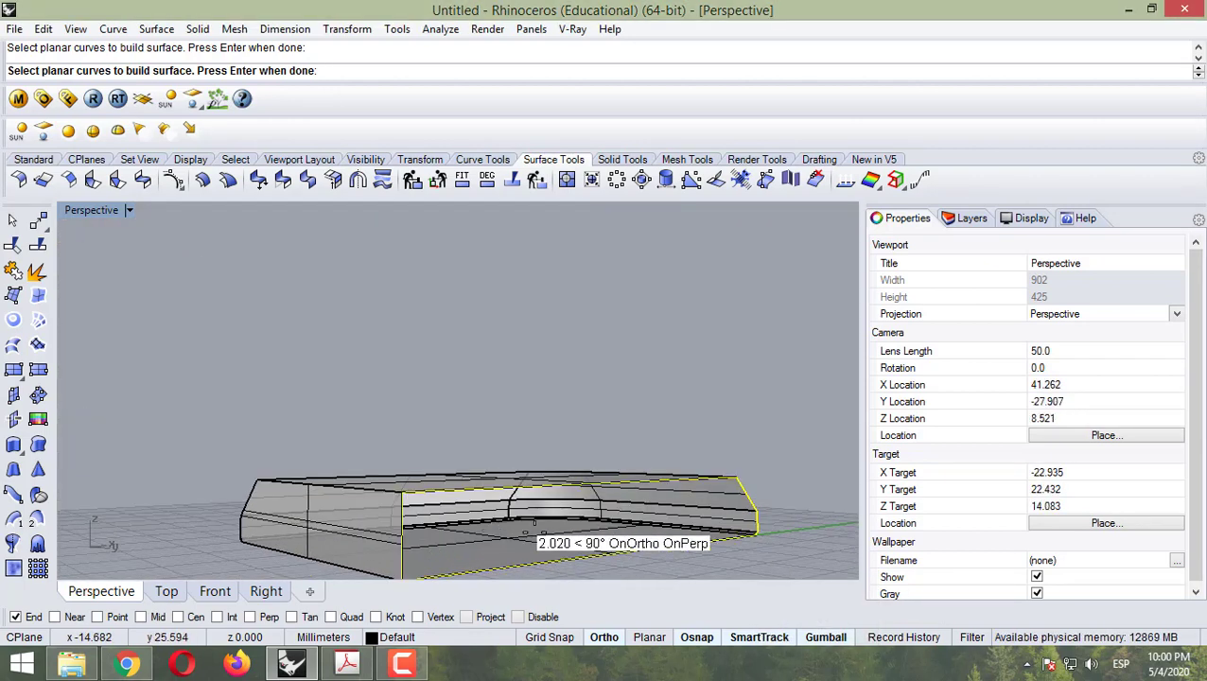
key("Return")
right_click_drag(723, 466, 632, 490)
scroll(660, 513, "down", 4)
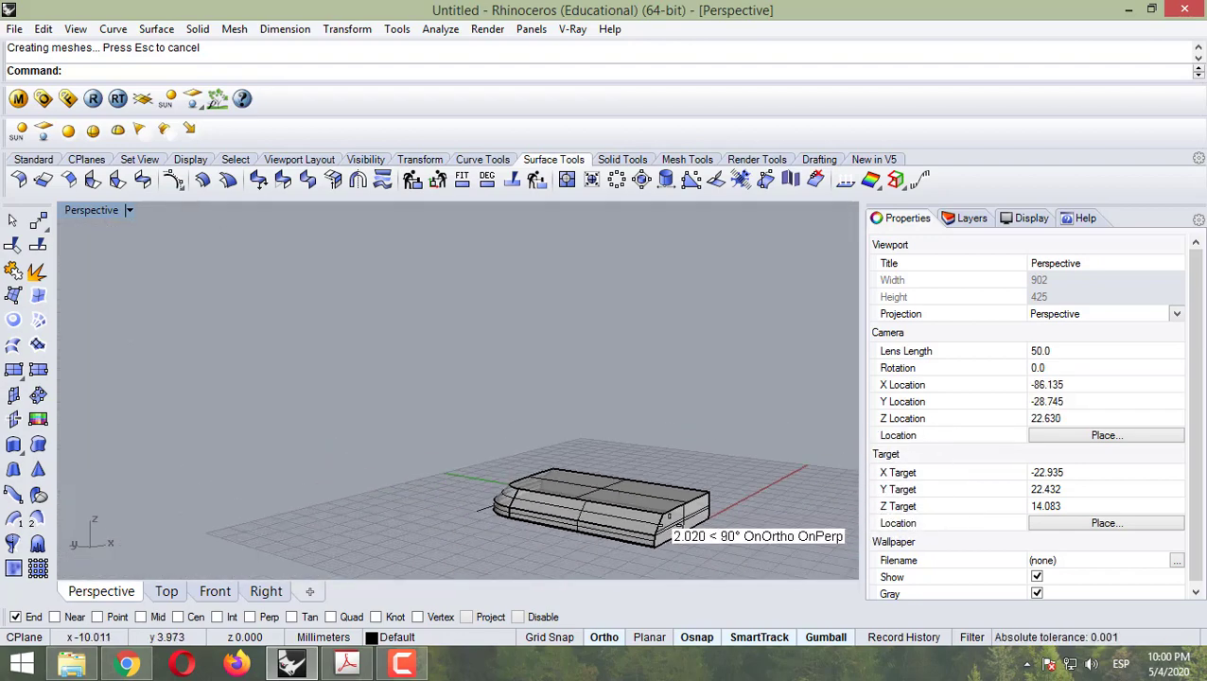
scroll(683, 515, "up", 1)
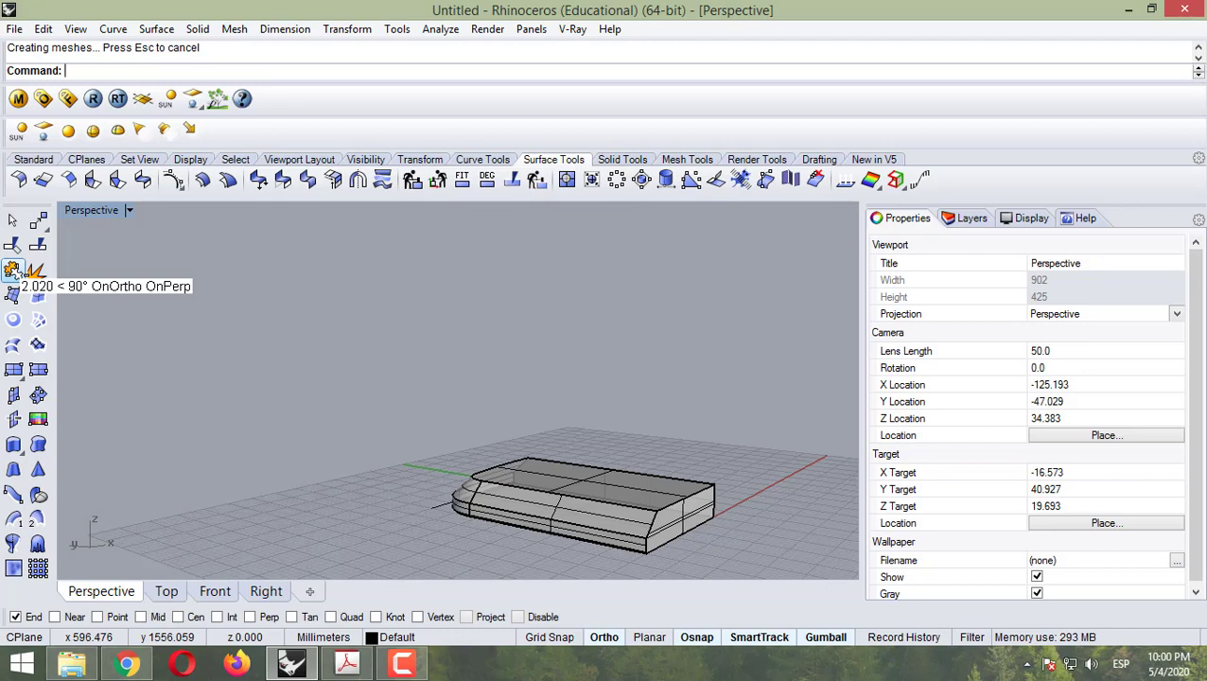
Step: Join the casing's bottom, short end, top, tapered wall, lower wall and thin rim surfaces into one polysurface
left_click(13, 271)
left_click(591, 505)
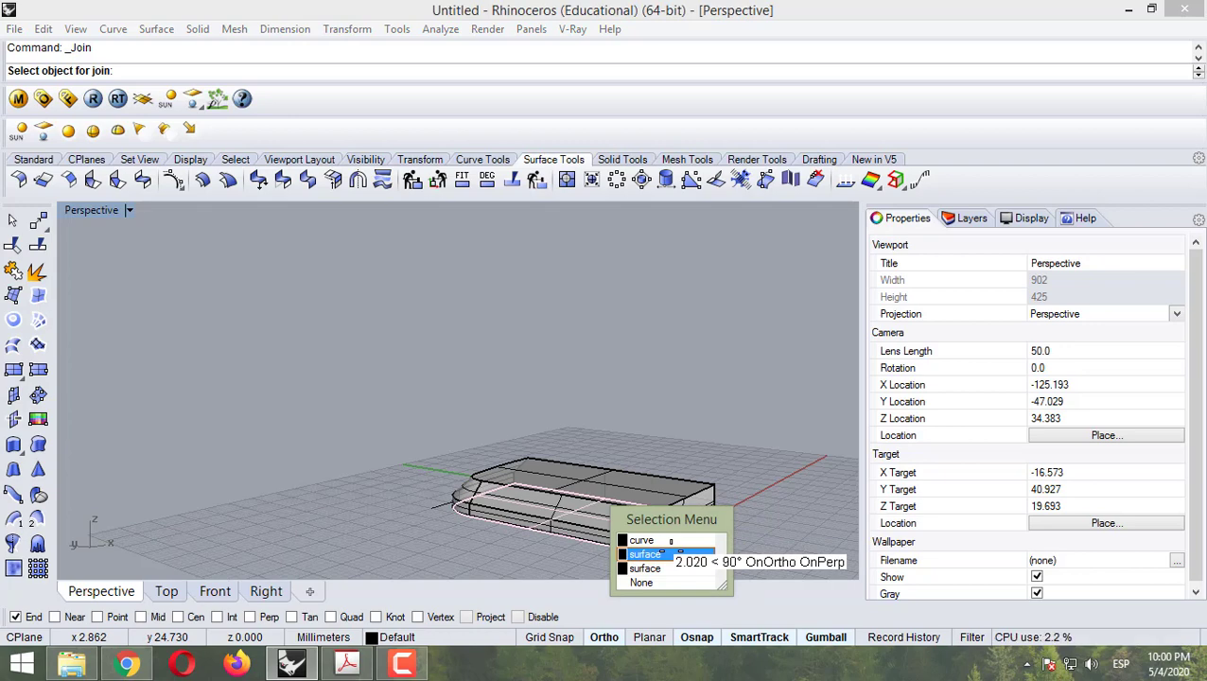
left_click(663, 554)
right_click_drag(645, 464, 598, 546)
scroll(662, 537, "up", 4)
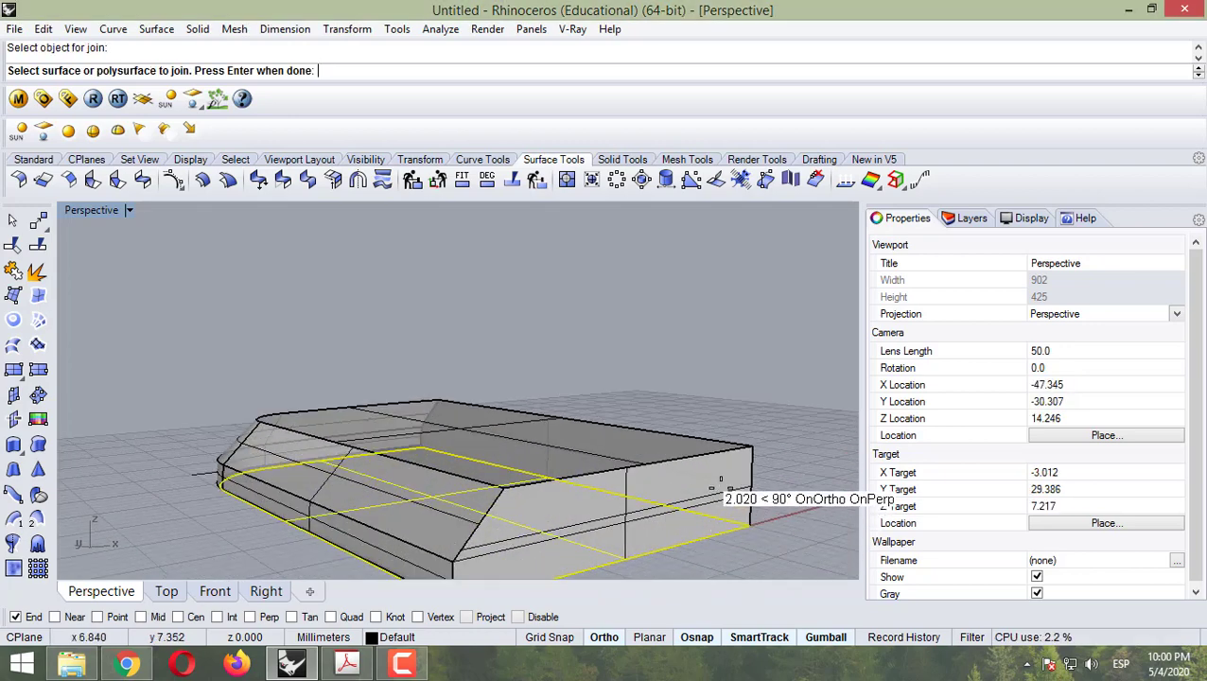
left_click(686, 461)
right_click_drag(541, 437, 615, 495)
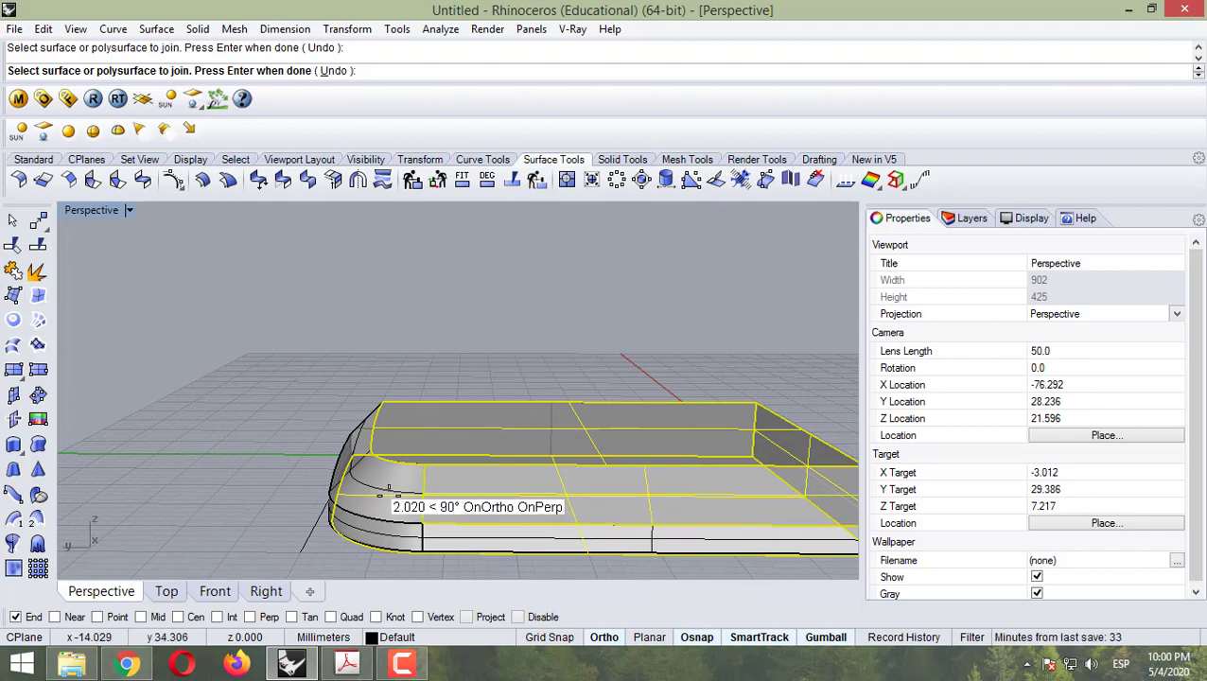
right_click_drag(382, 483, 434, 490)
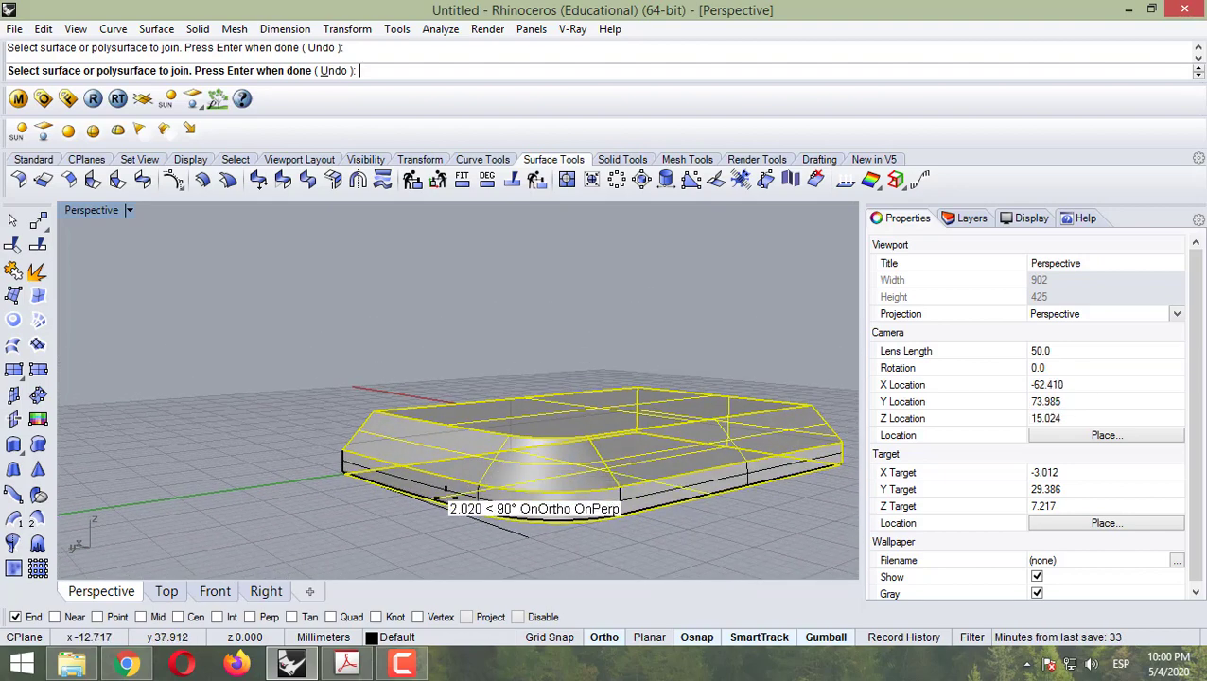
scroll(442, 494, "up", 4)
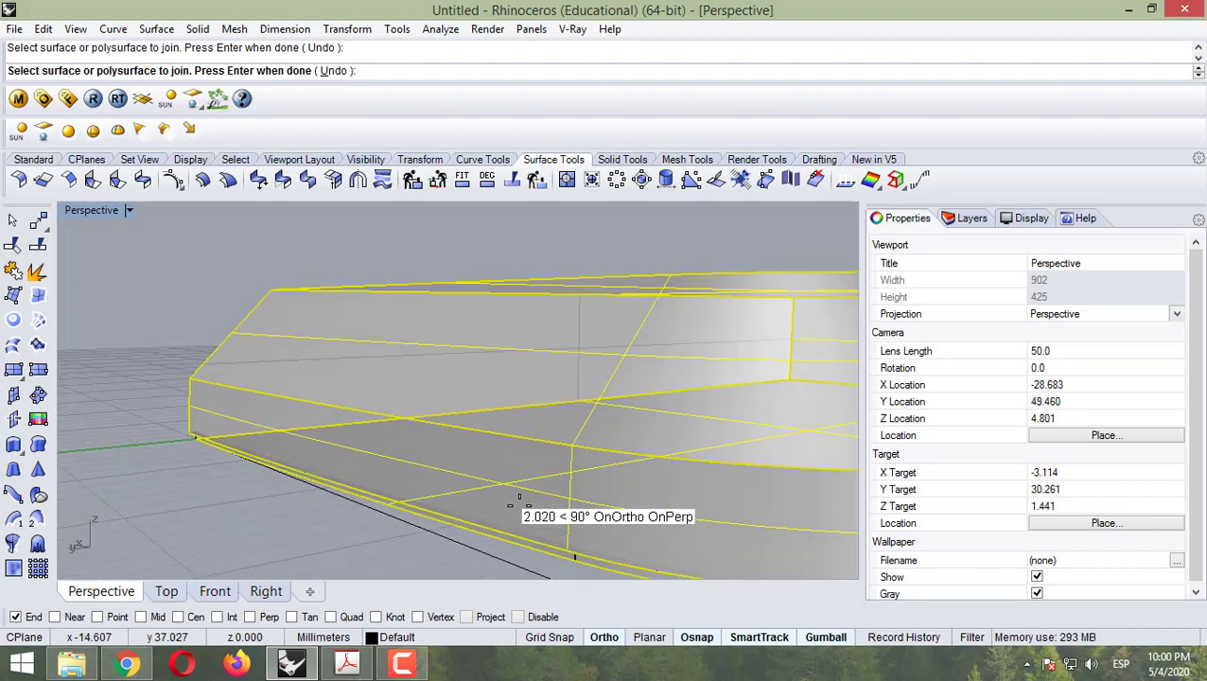
scroll(518, 496, "down", 5)
right_click_drag(520, 497, 557, 409)
scroll(556, 484, "up", 2)
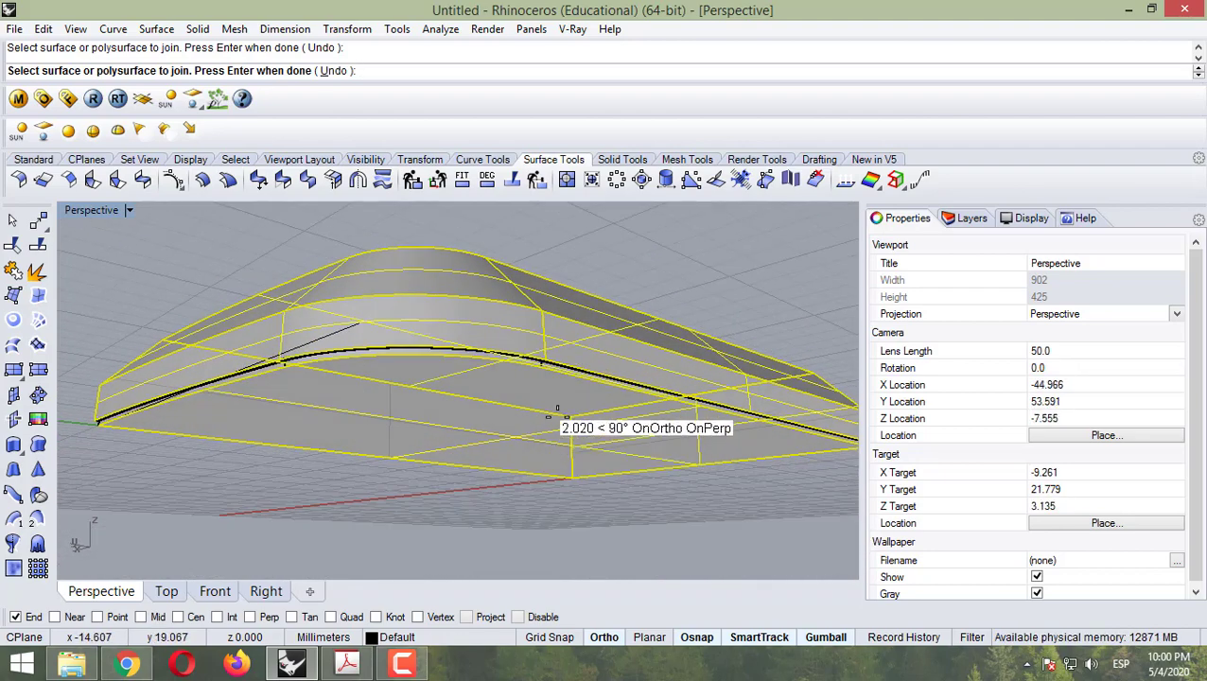
scroll(547, 376, "up", 3)
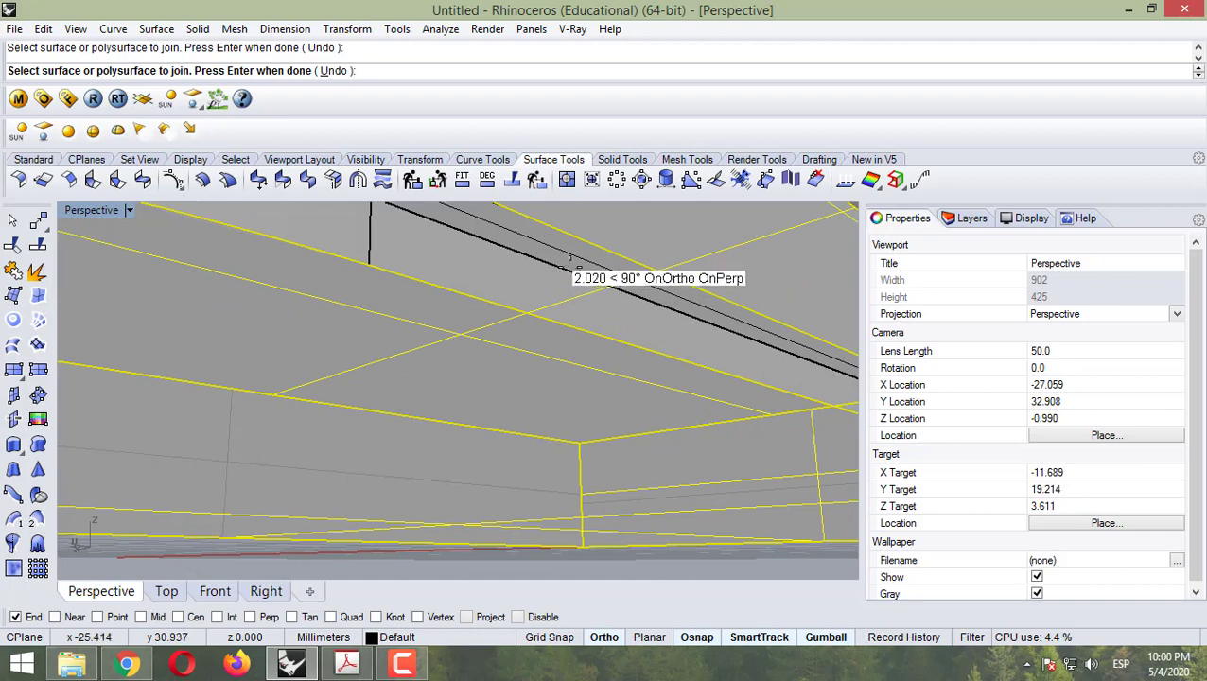
scroll(556, 282, "down", 3)
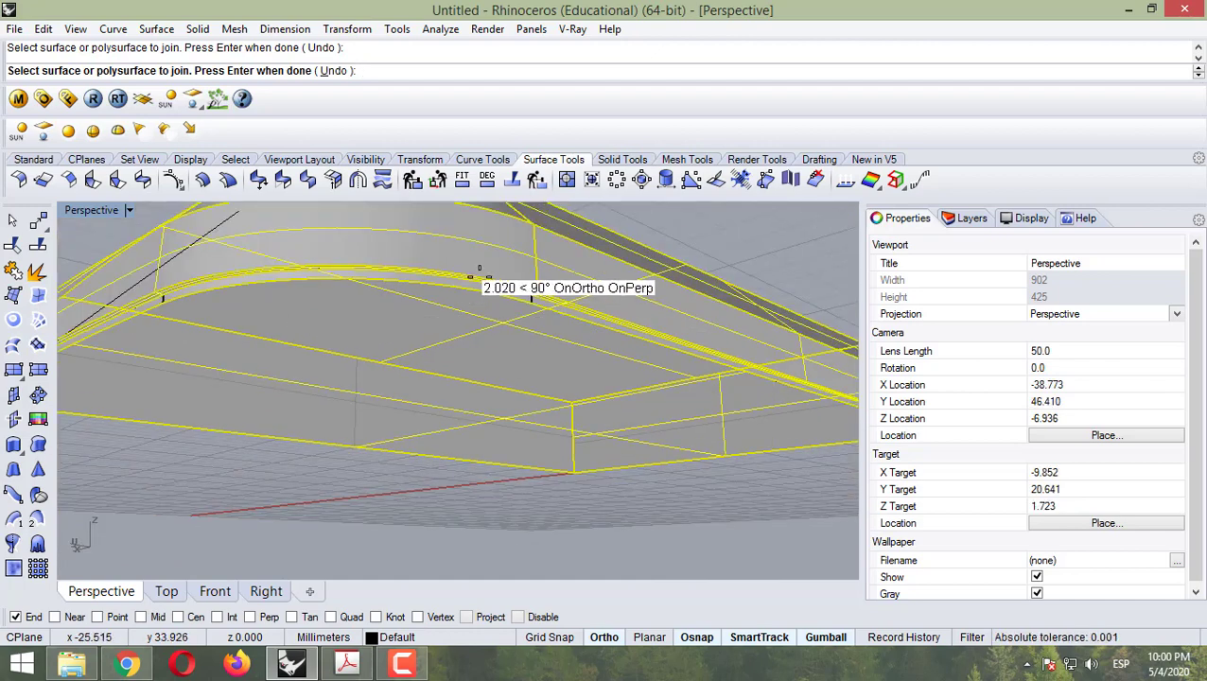
scroll(488, 276, "up", 1)
scroll(634, 388, "down", 2)
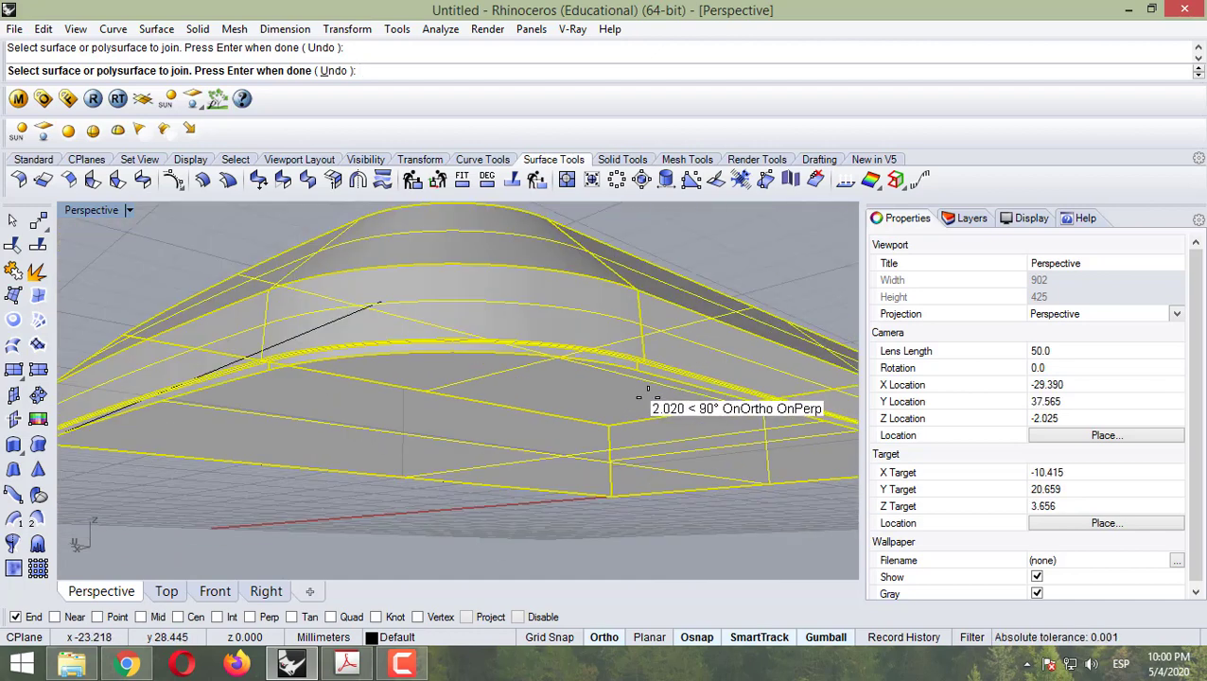
scroll(651, 431, "down", 2)
scroll(615, 454, "down", 1)
right_click_drag(594, 457, 215, 454)
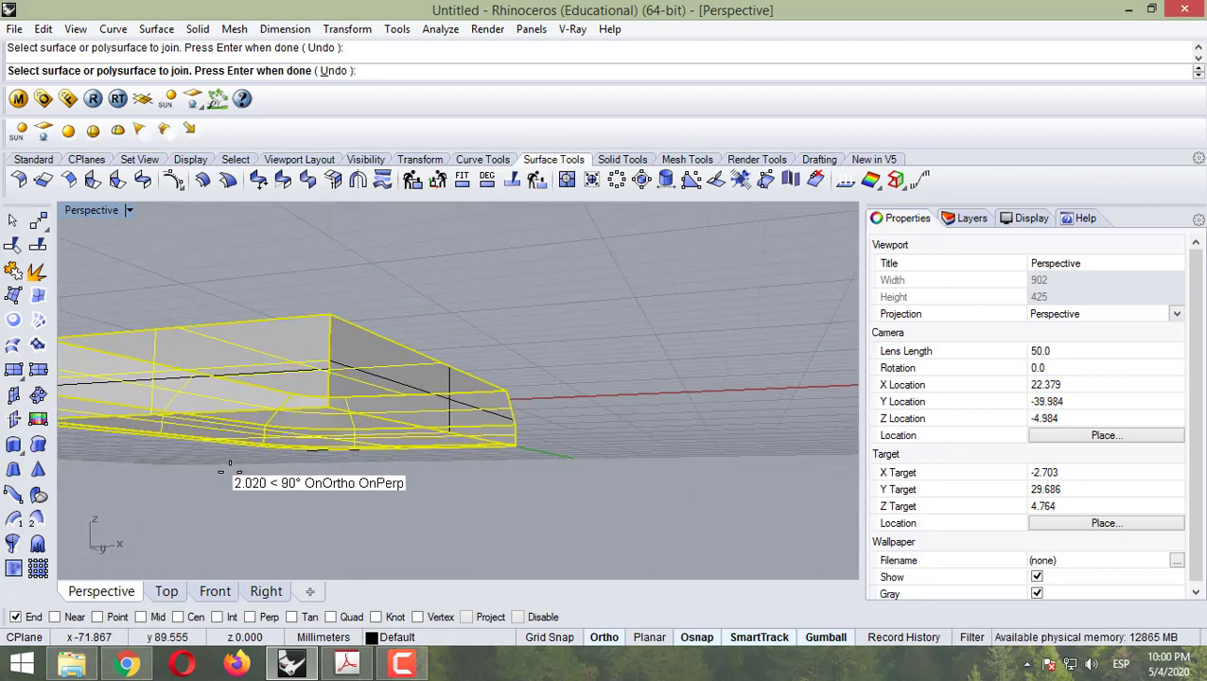
key("Return")
Step: Move the joined polysurface about 28 mm away to check for surfaces left out of the join, and undo the move
right_click_drag(321, 461, 558, 470)
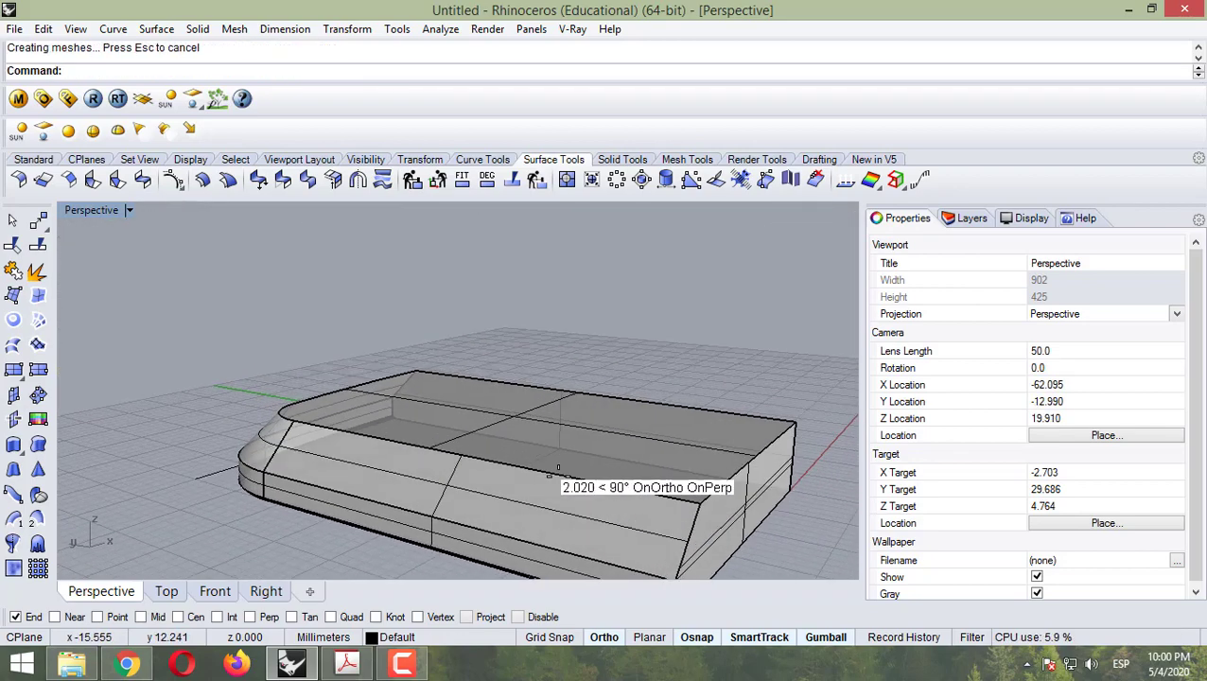
left_click(558, 470)
right_click_drag(495, 393, 555, 389)
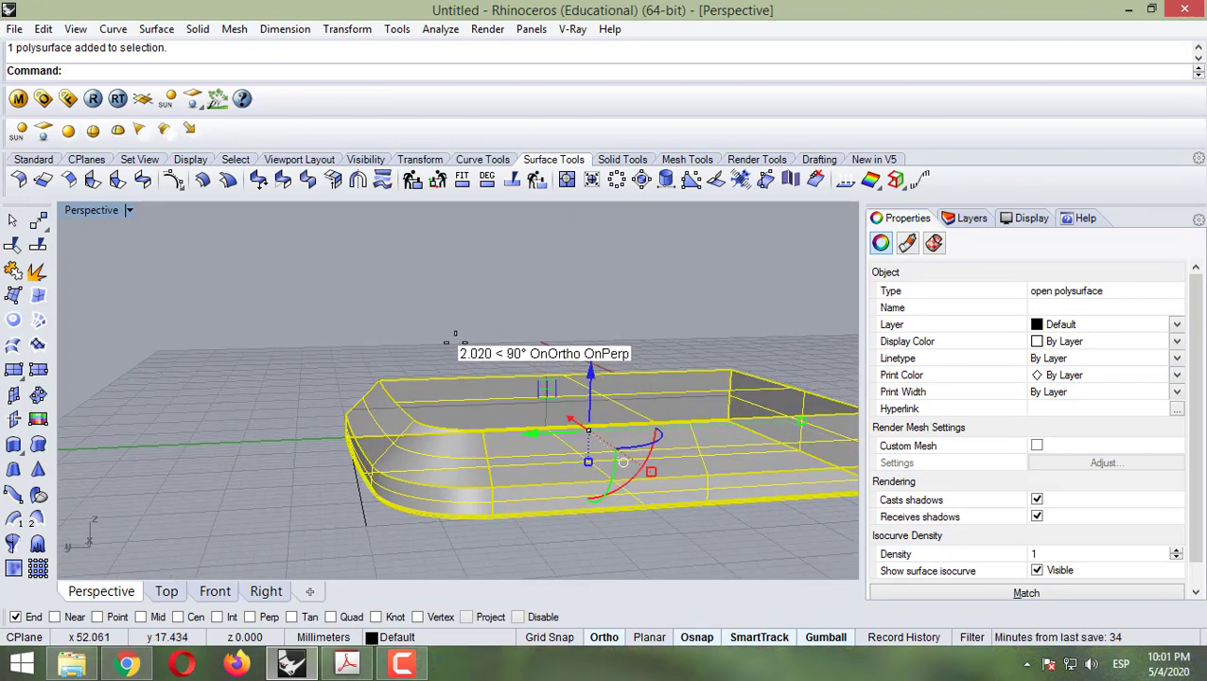
left_click_drag(547, 399, 710, 441)
right_click_drag(714, 439, 461, 436)
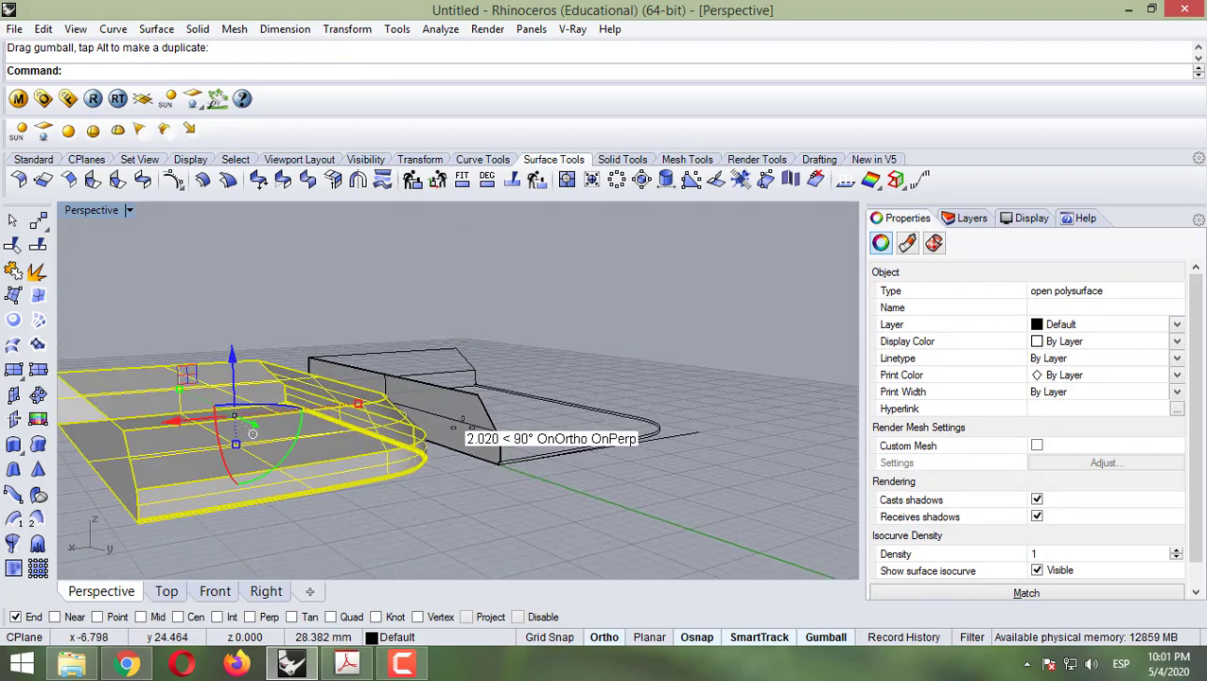
key("ctrl+z")
key("Escape")
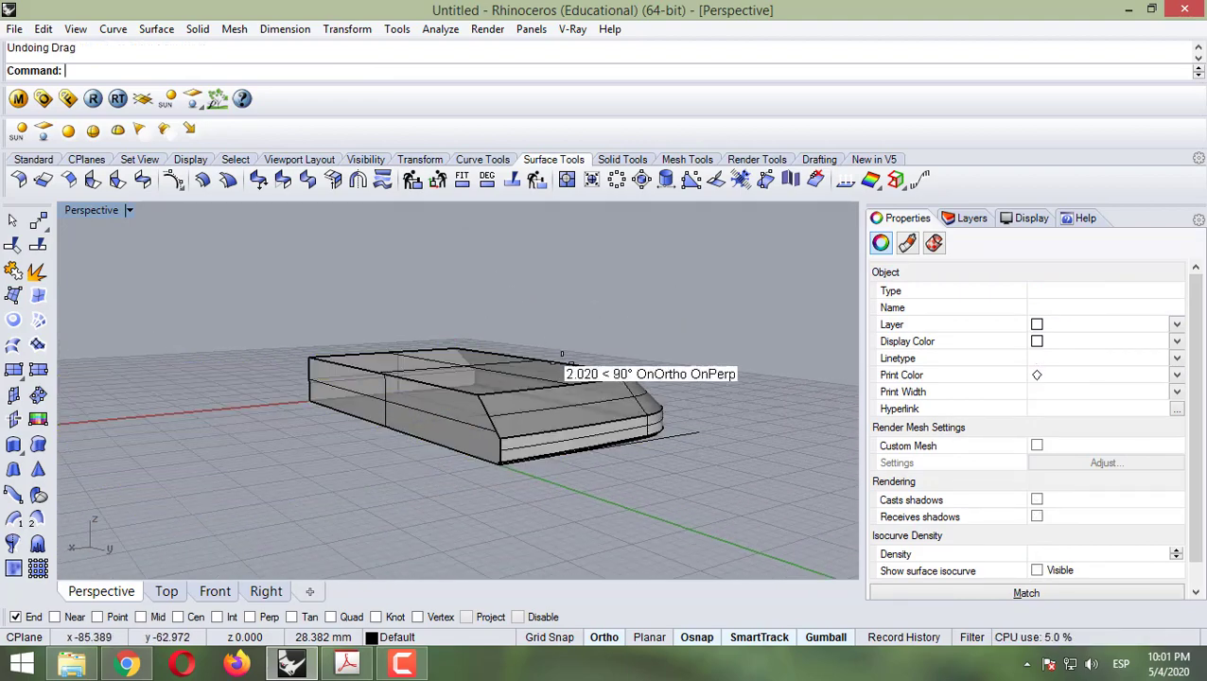
Step: Join the long planar side surface to the casing polysurface
mouse_move(560, 388)
right_mouse_down()
mouse_move(549, 416)
mouse_move(559, 370)
right_mouse_up()
left_click(566, 360)
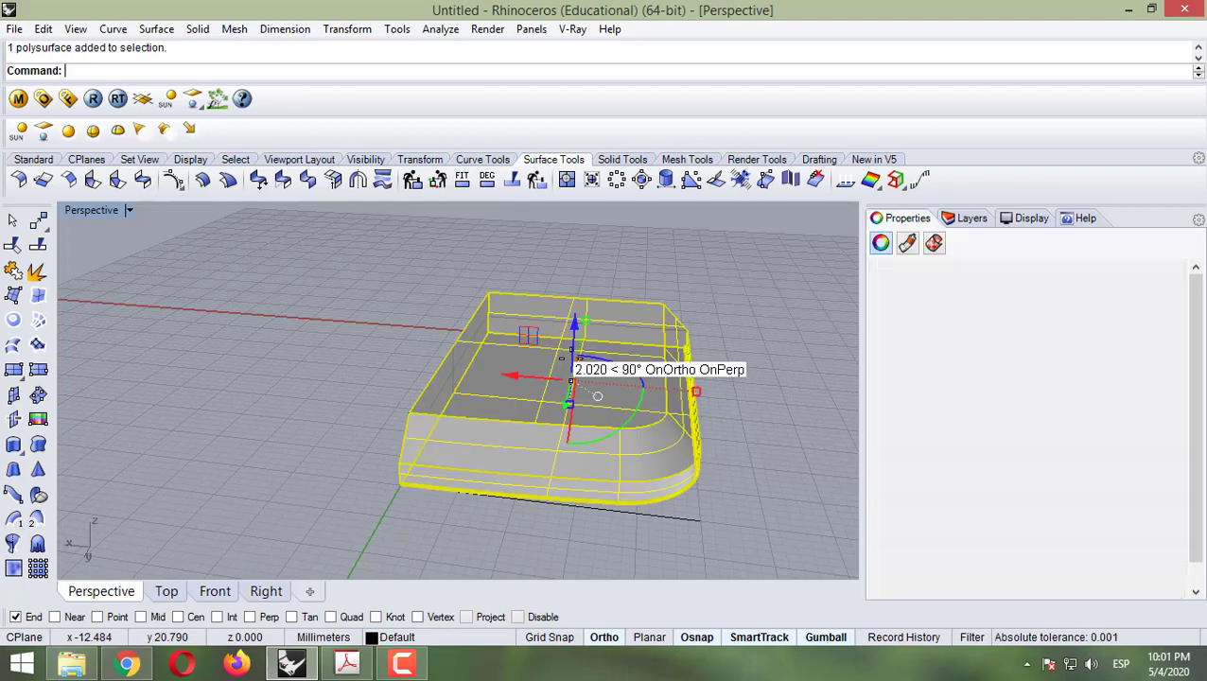
right_click_drag(517, 455, 440, 405)
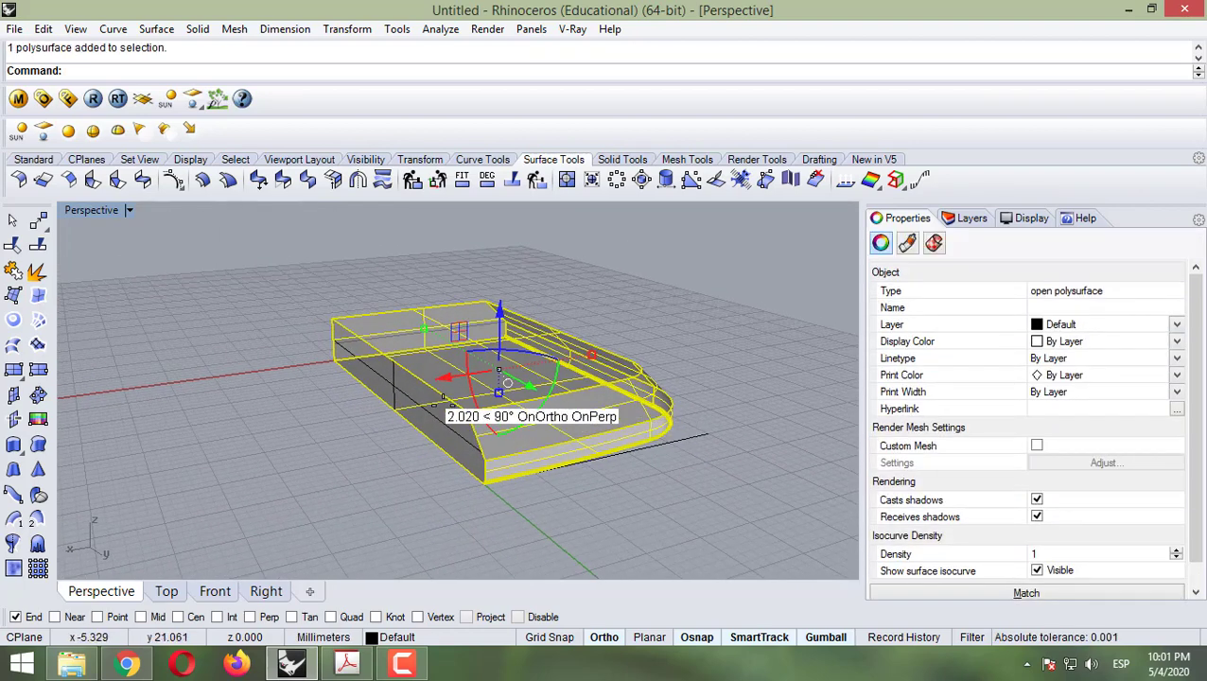
key("Escape")
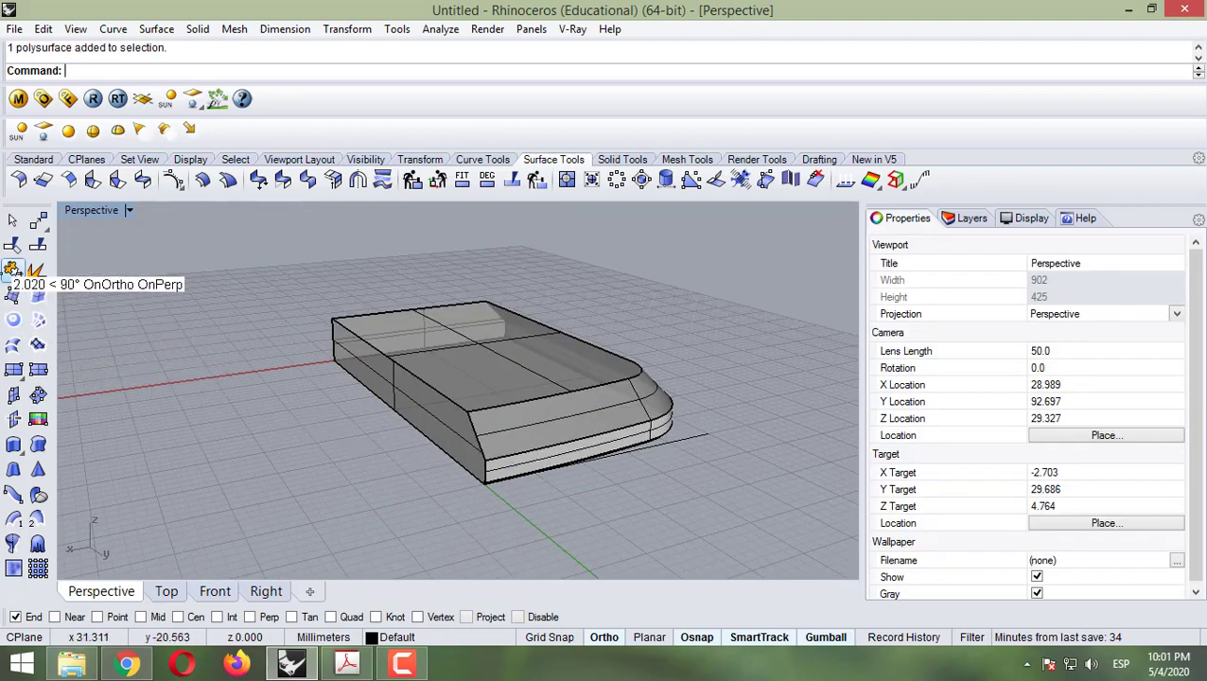
left_click(13, 270)
left_click(519, 367)
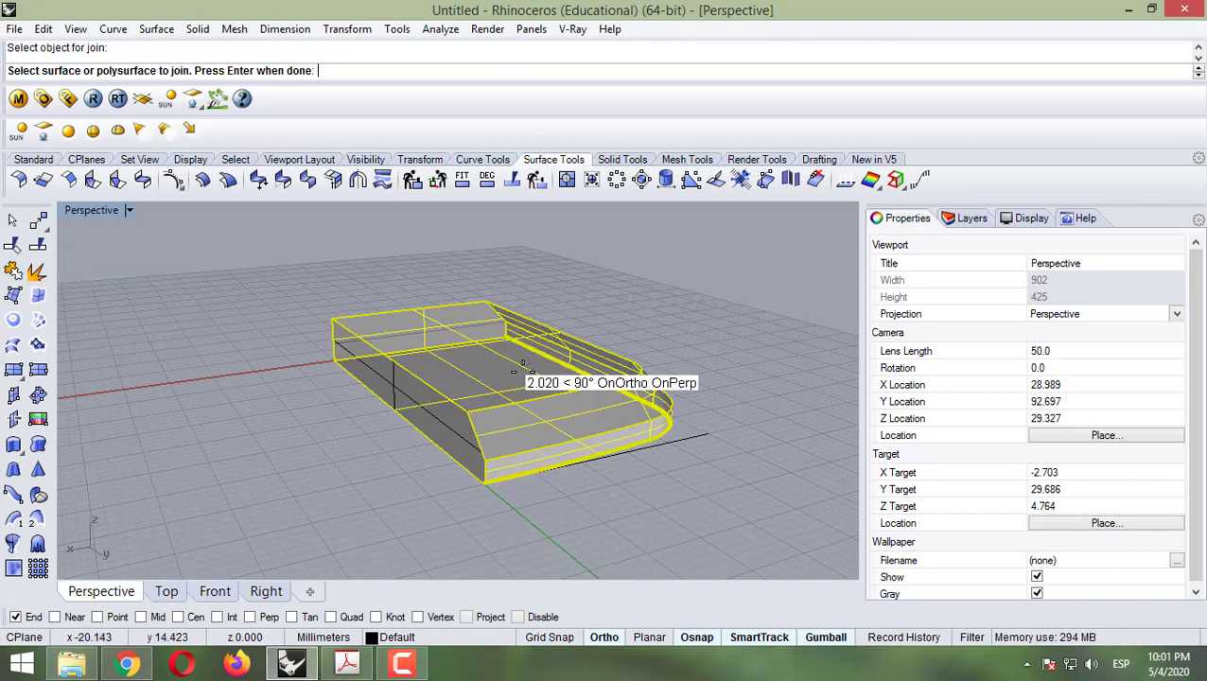
key("Return")
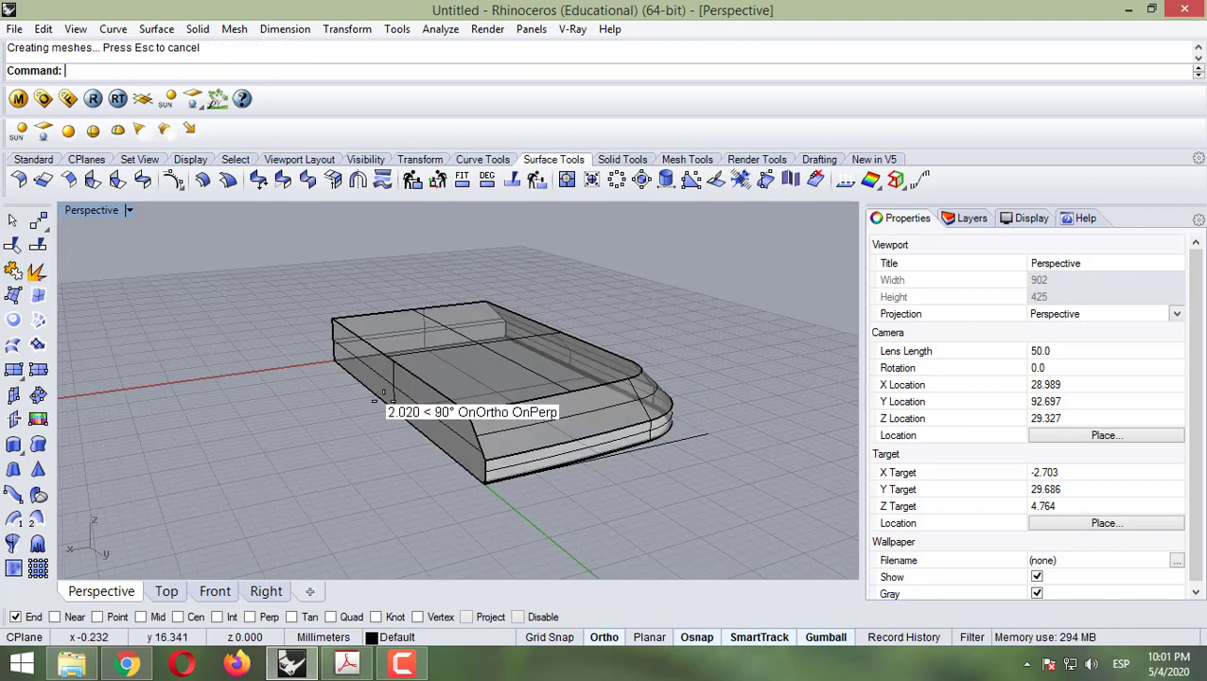
Step: Move the casing polysurface away from its construction curves to check that all sides are joined, and undo the move
left_click(433, 402)
key("Escape")
scroll(353, 431, "up", 2)
scroll(417, 417, "down", 3)
scroll(445, 433, "up", 3)
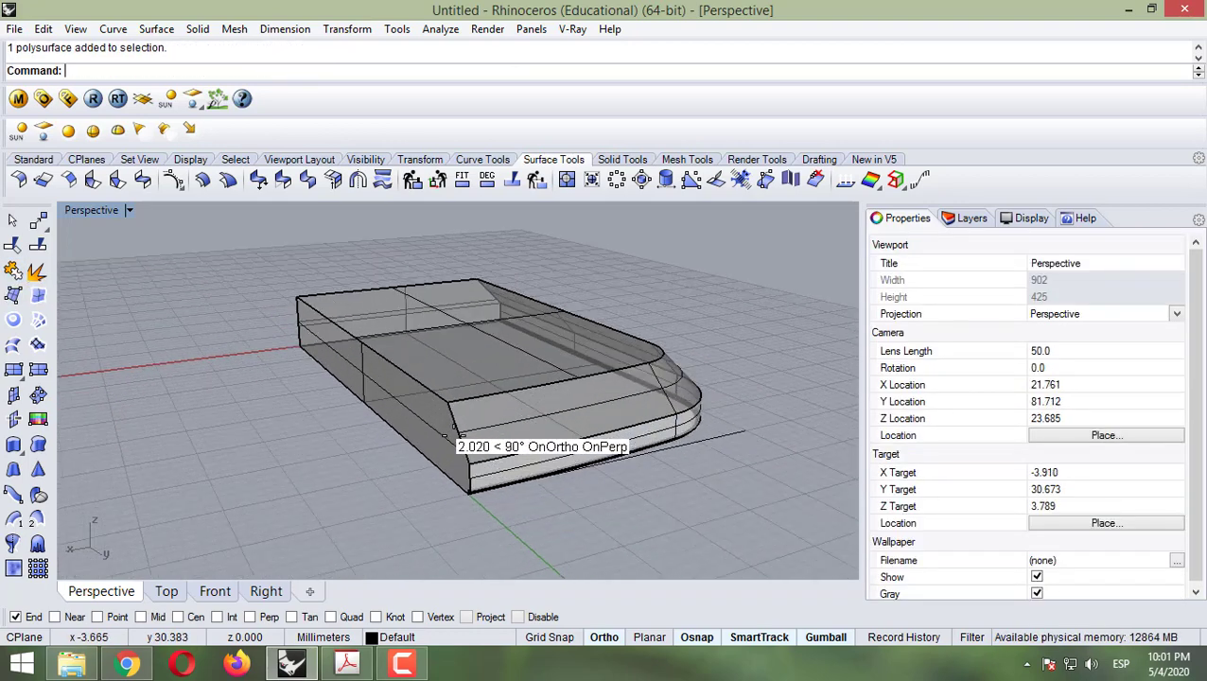
left_click_drag(505, 424, 371, 511)
key("ctrl+z")
key("Escape")
right_click_drag(370, 510, 121, 447)
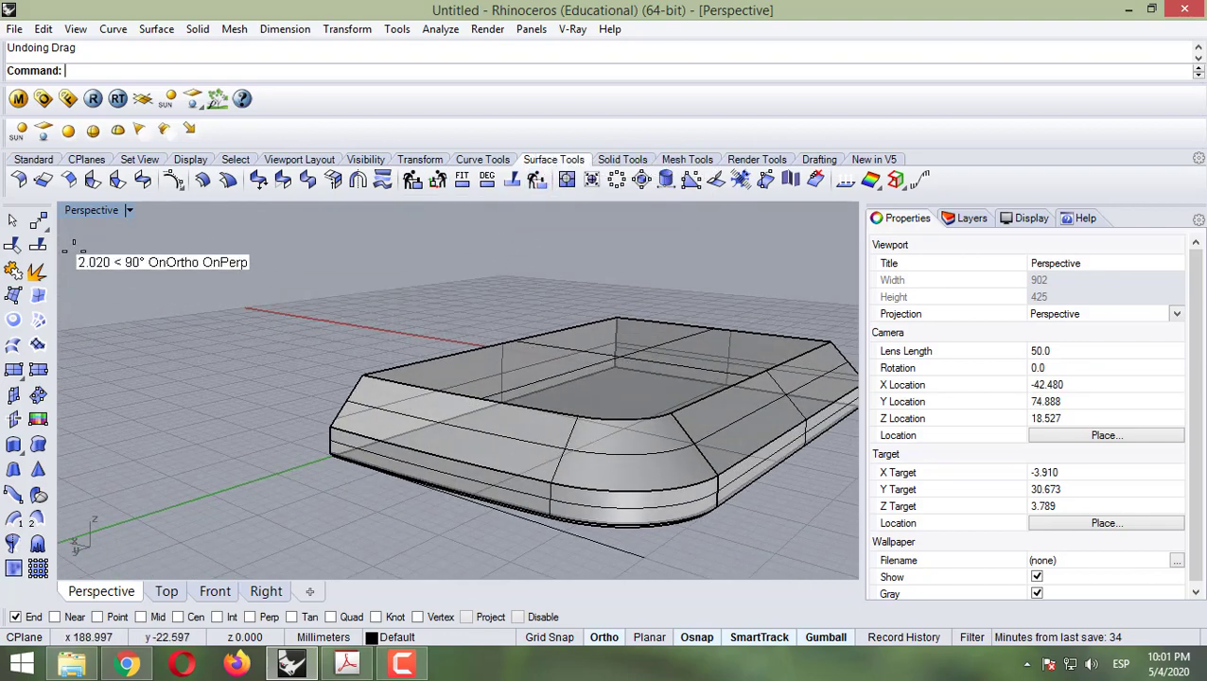
left_click(17, 179)
left_click(482, 388)
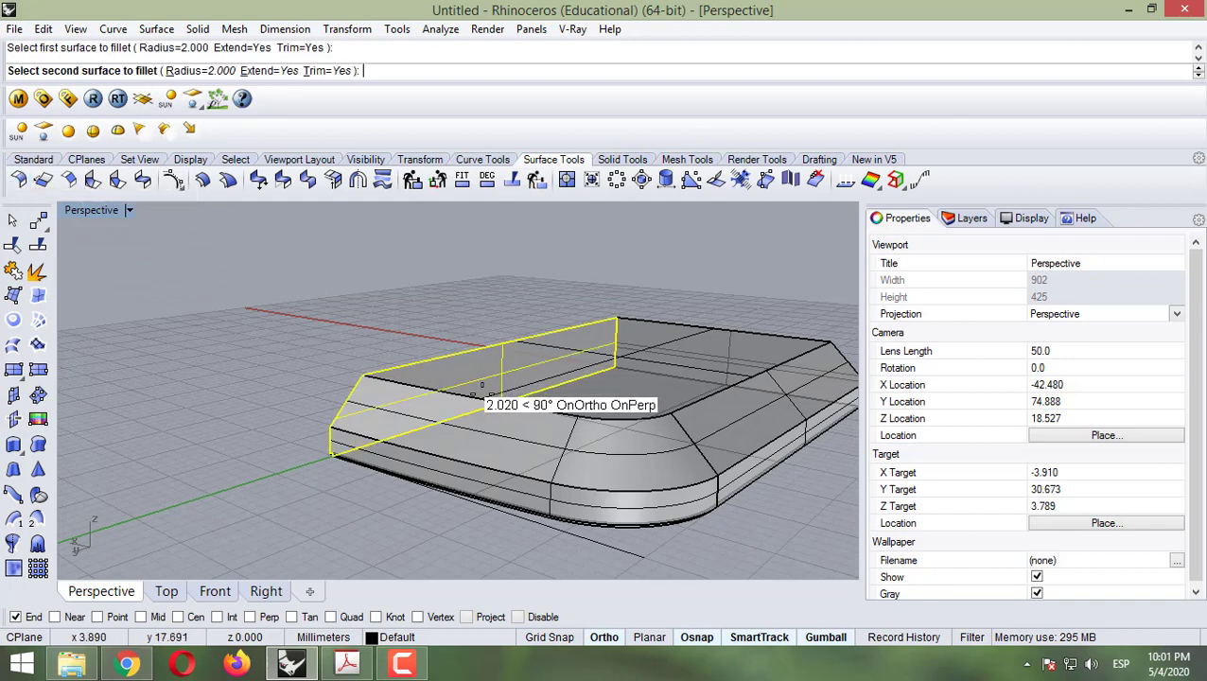
key("Escape")
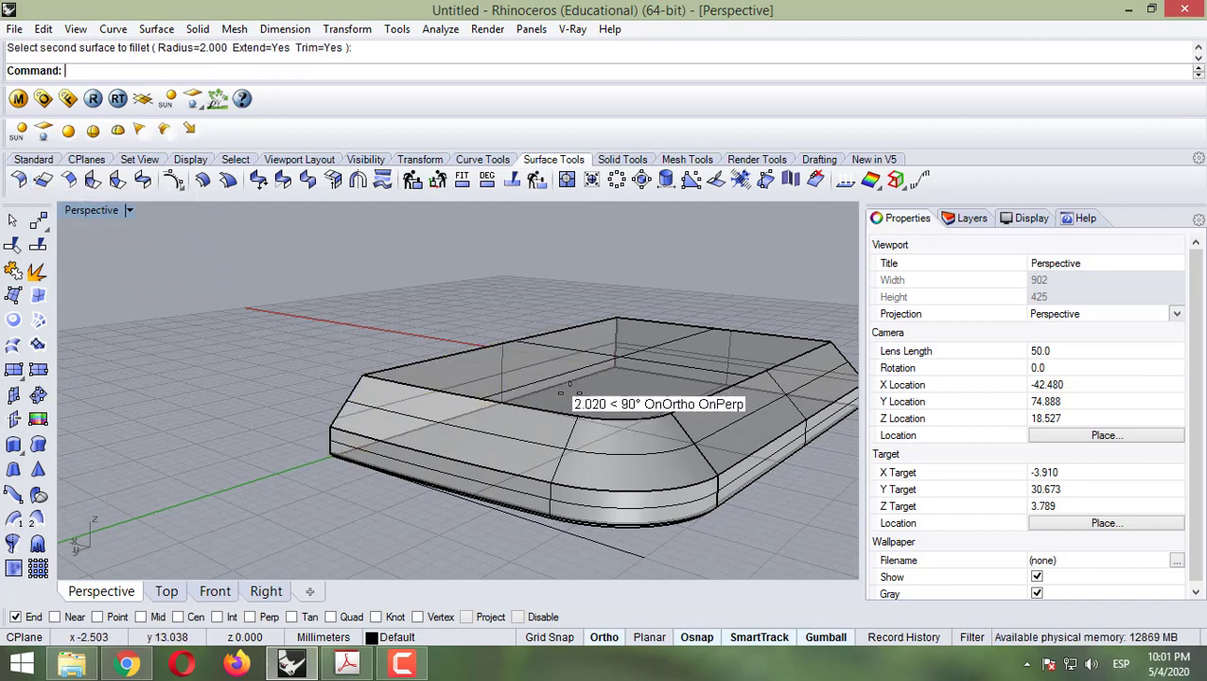
key("Return")
left_click(592, 437)
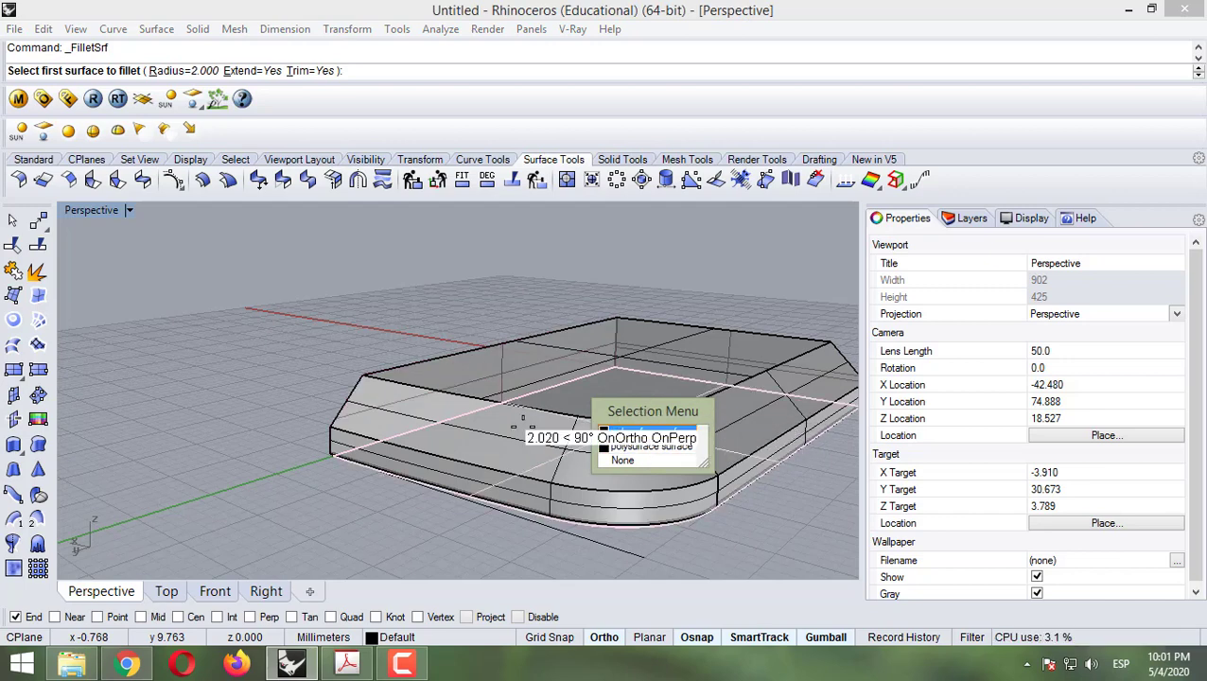
key("Escape")
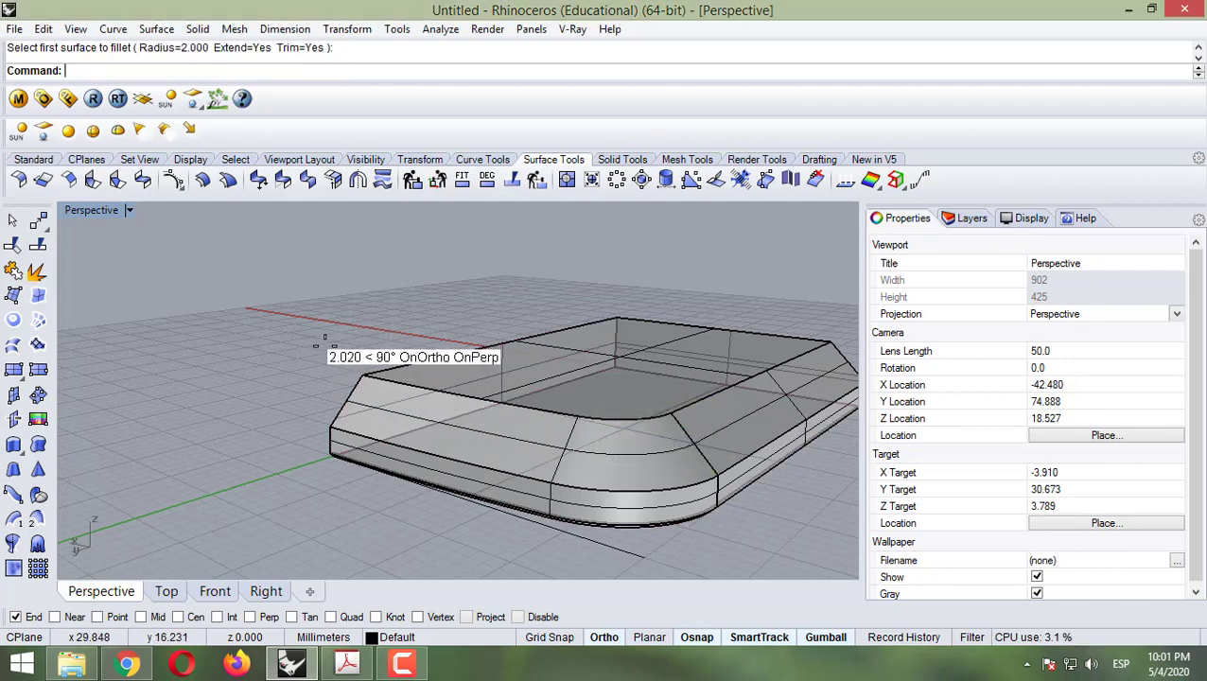
Step: Fillet the casing's top outer edges along the short end, the corner and the long side with a radius of 2 mm
left_click(624, 157)
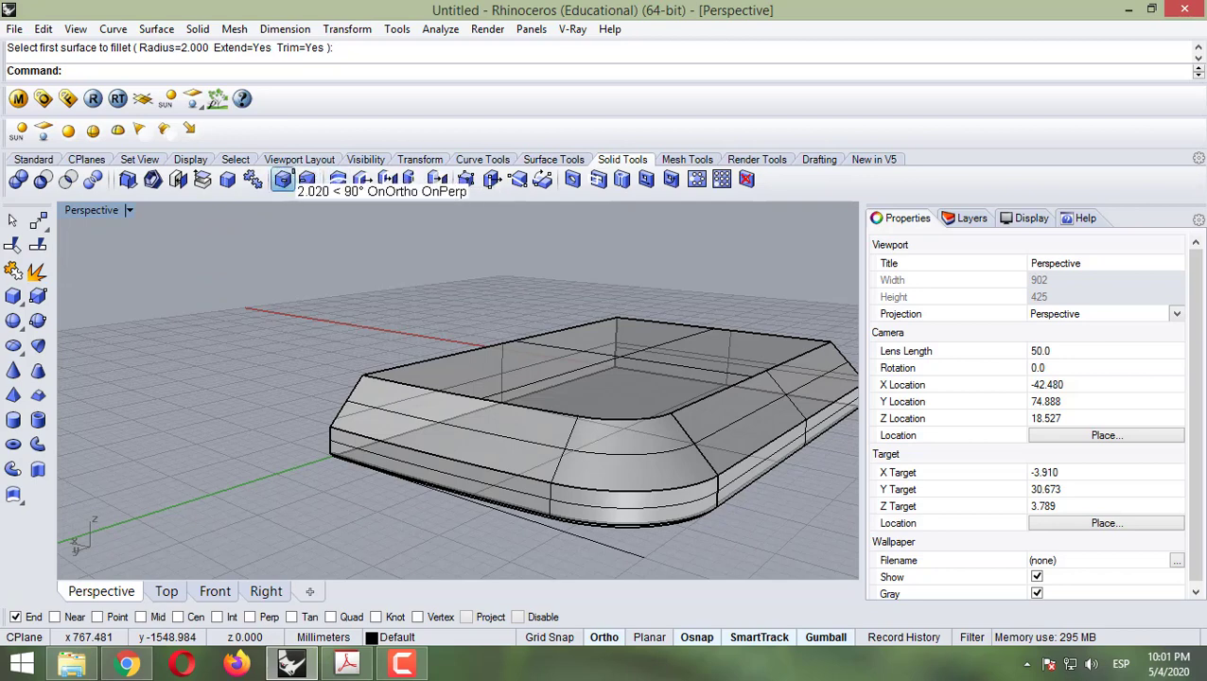
left_click(282, 180)
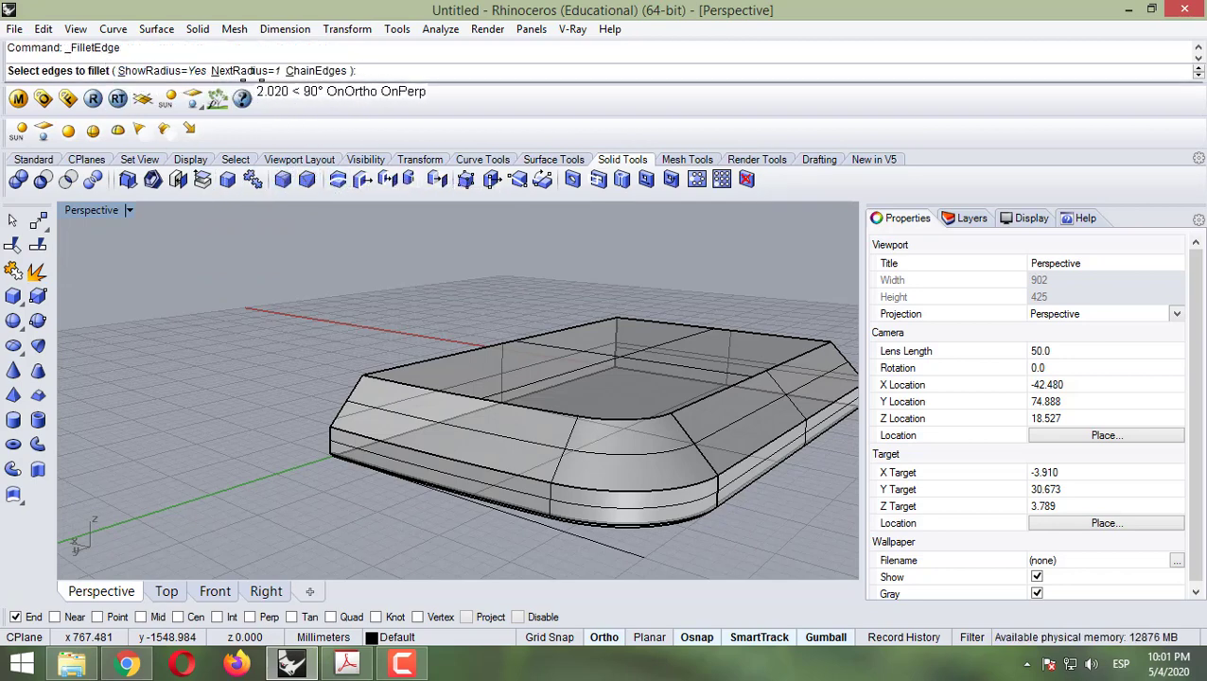
left_click(248, 71)
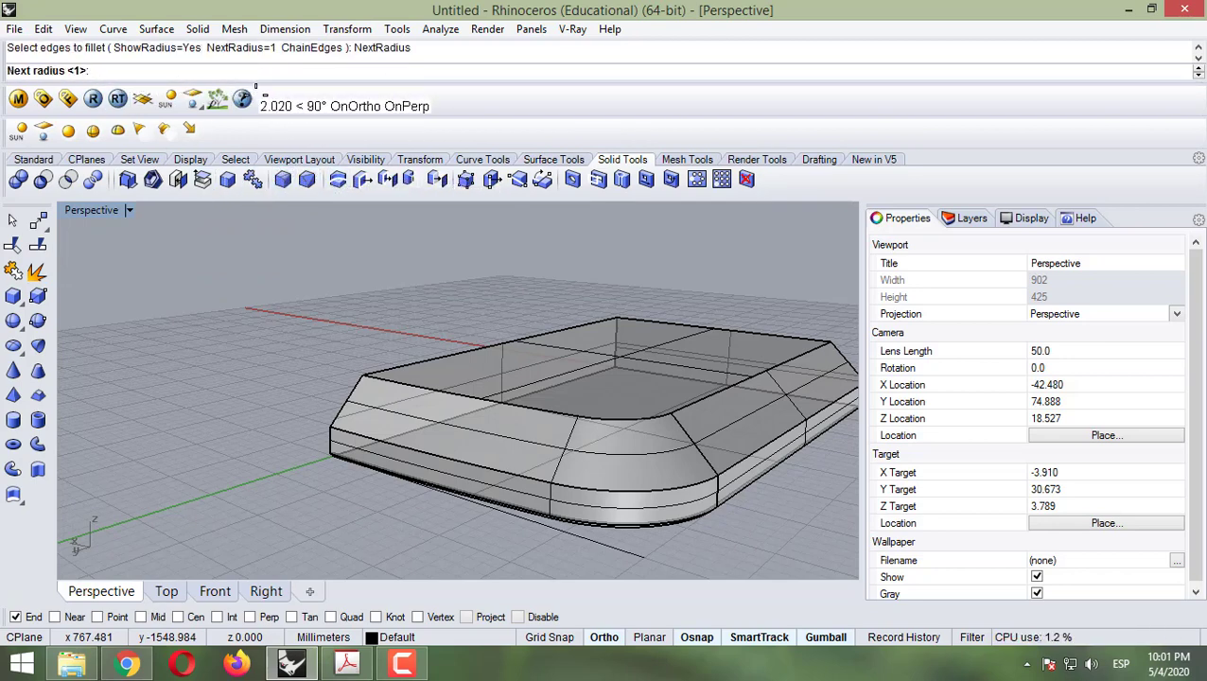
type("2")
key("Return")
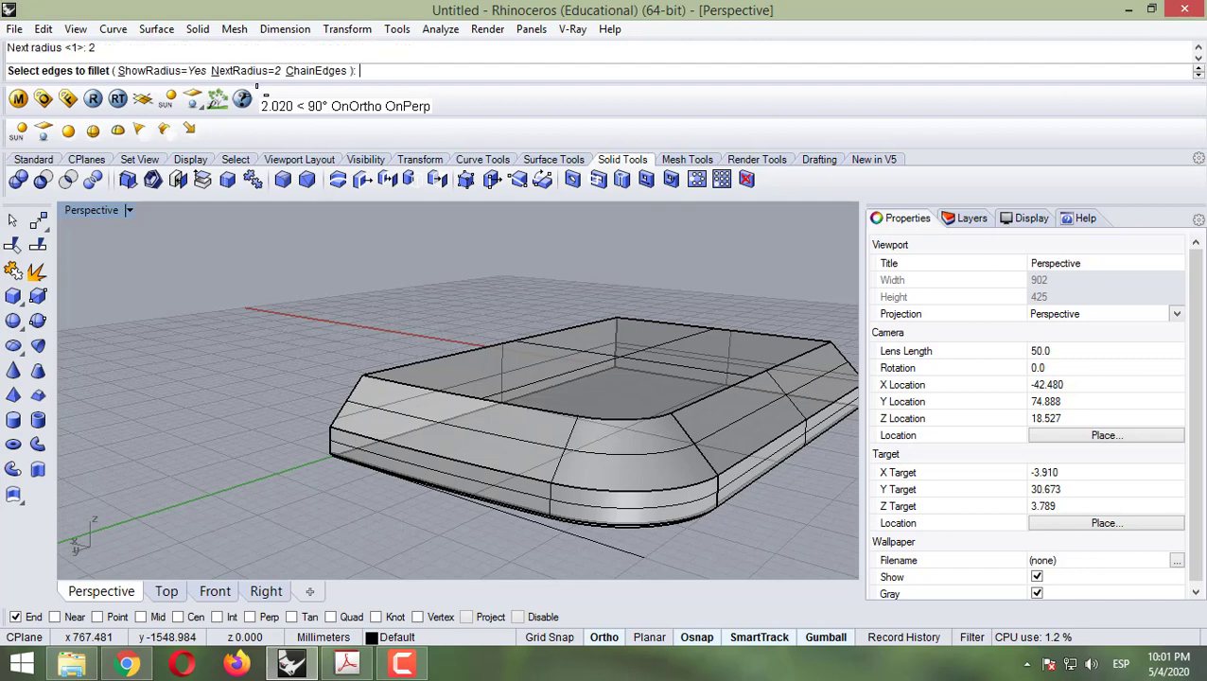
left_click(580, 409)
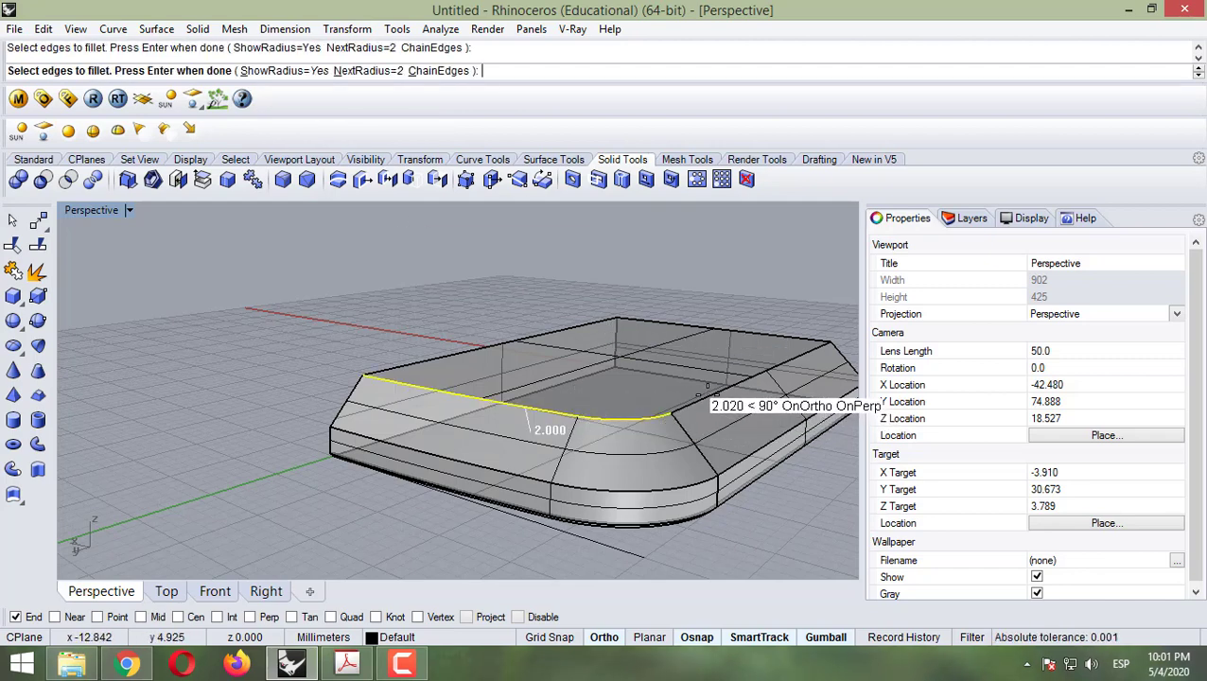
left_click(697, 397)
key("Return")
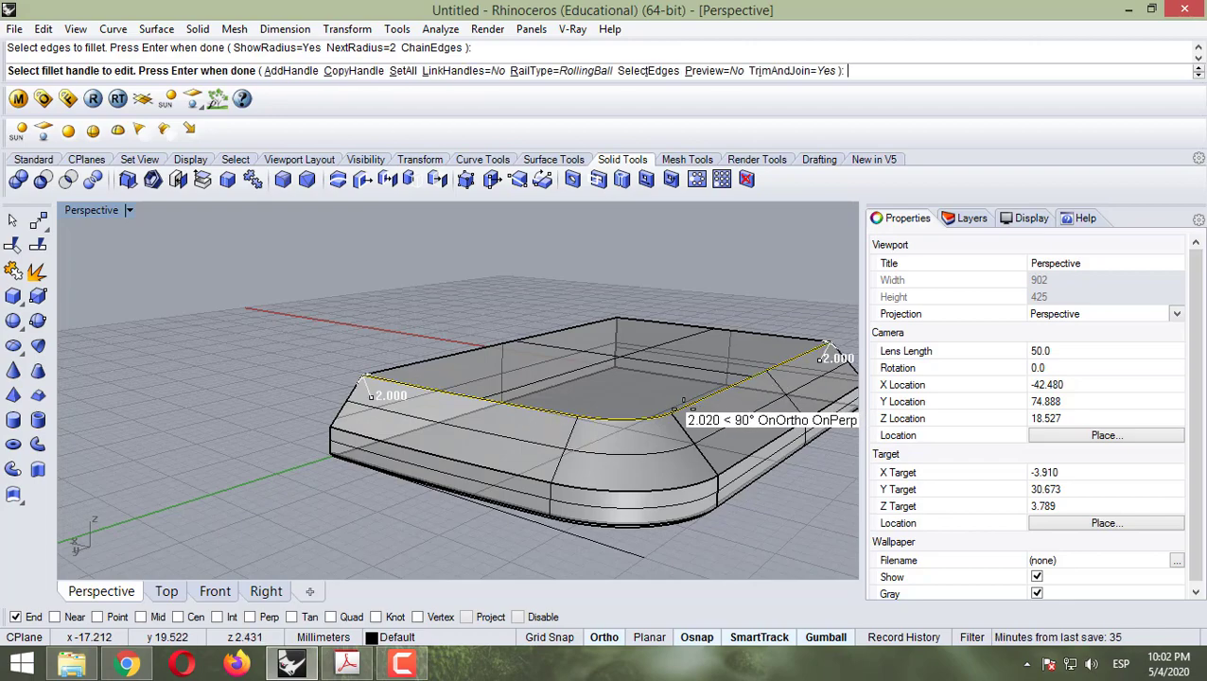
key("Return")
right_click_drag(626, 409, 642, 441)
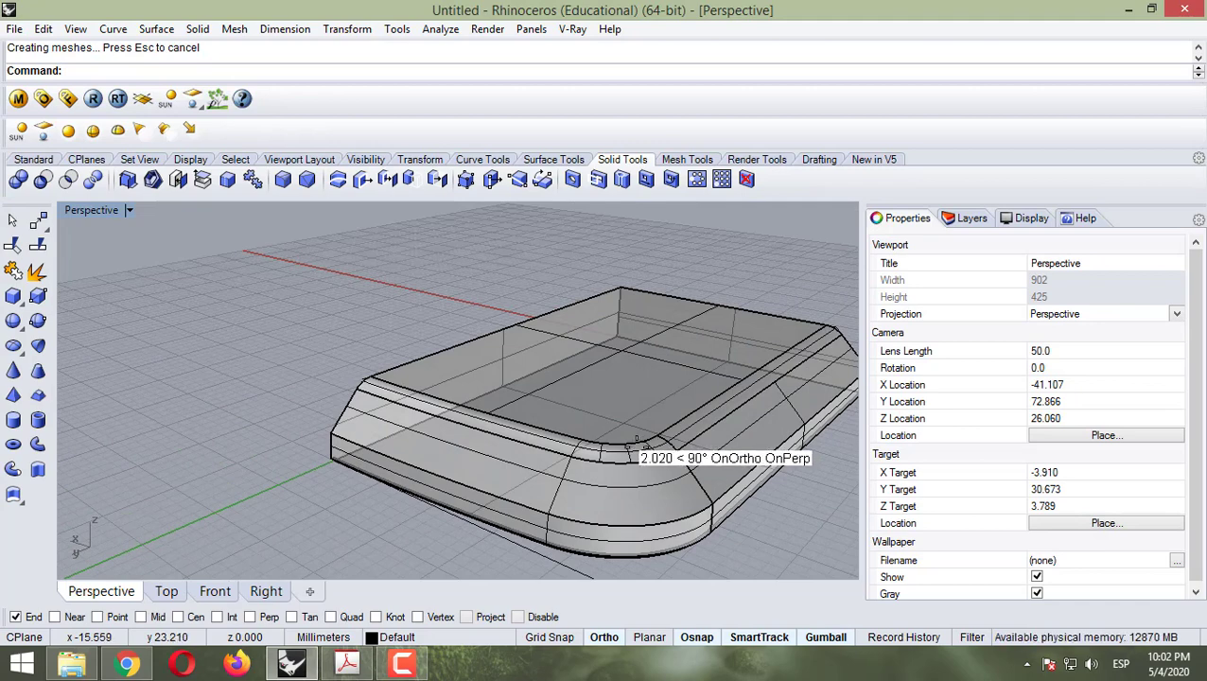
Step: Select the filleted casing to check that it is a single polysurface, and clear the selection
left_click(554, 362)
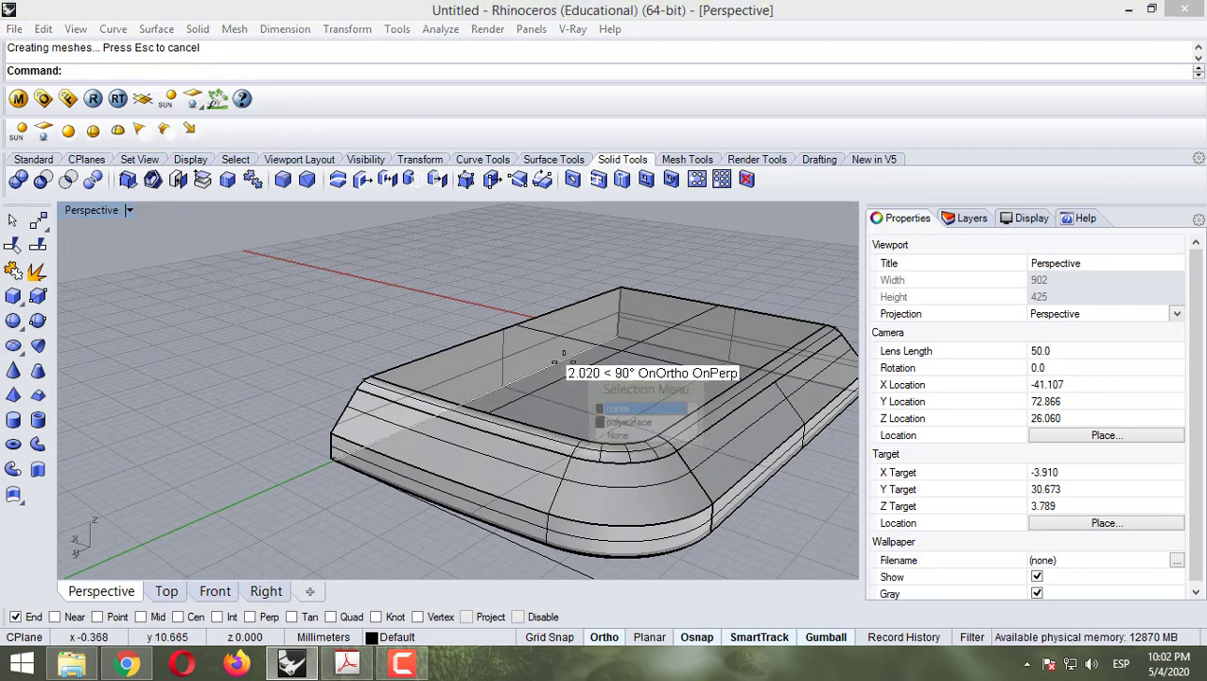
left_click(627, 422)
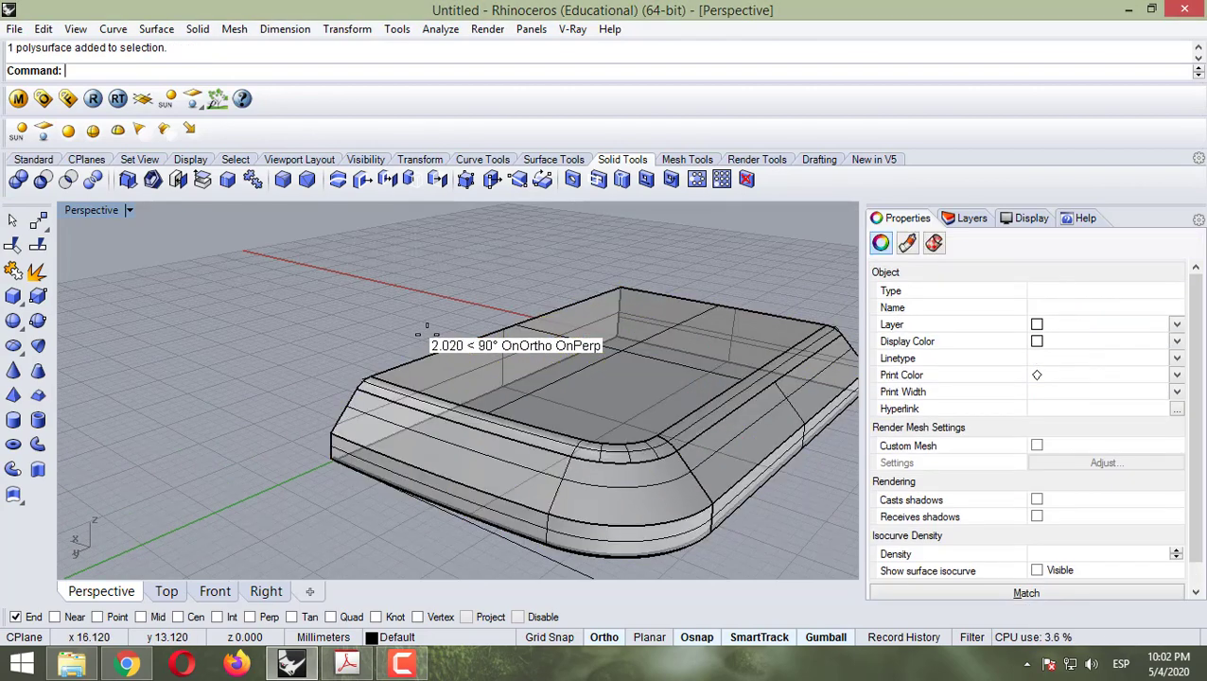
left_click(422, 332)
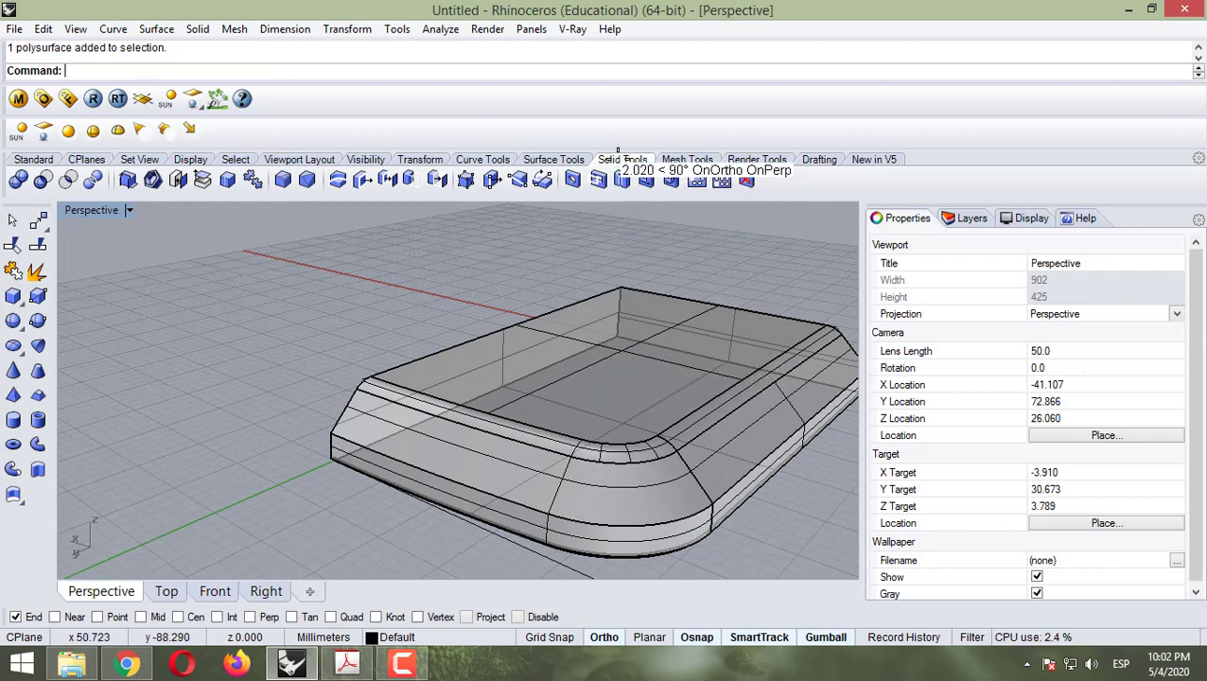
Step: Fillet the edges between the casing's tapered wall and lower wall, including the rounded corner, with a radius of 2 mm
left_click(552, 159)
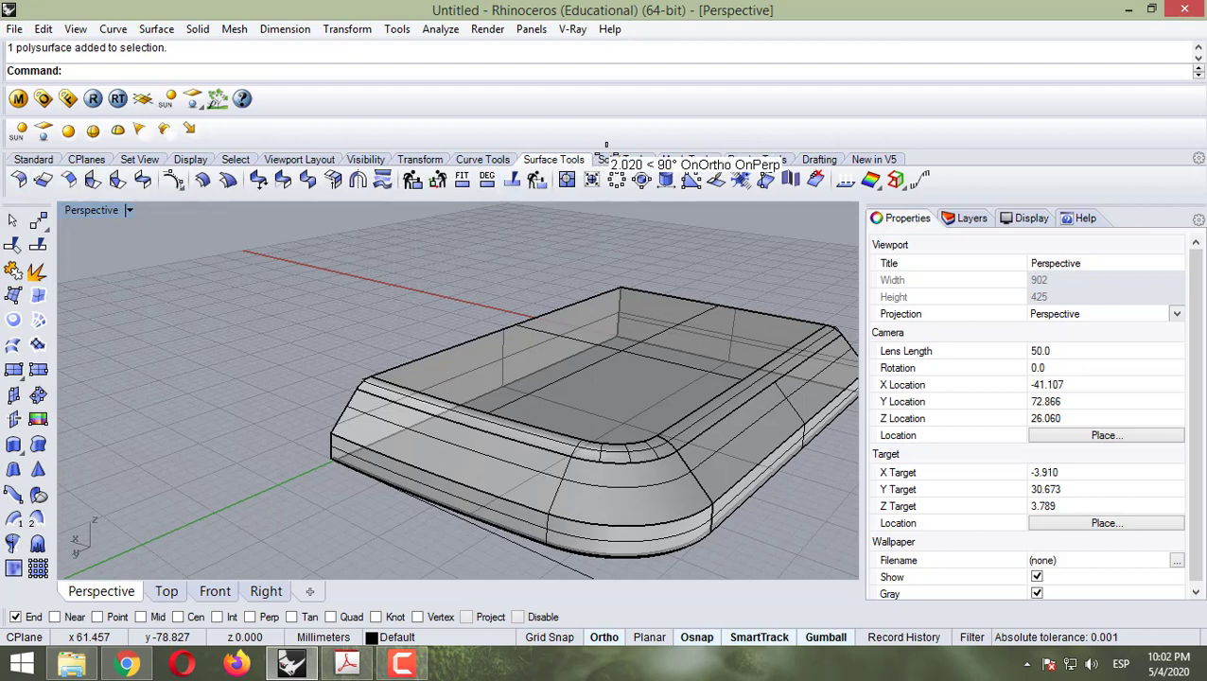
left_click(617, 159)
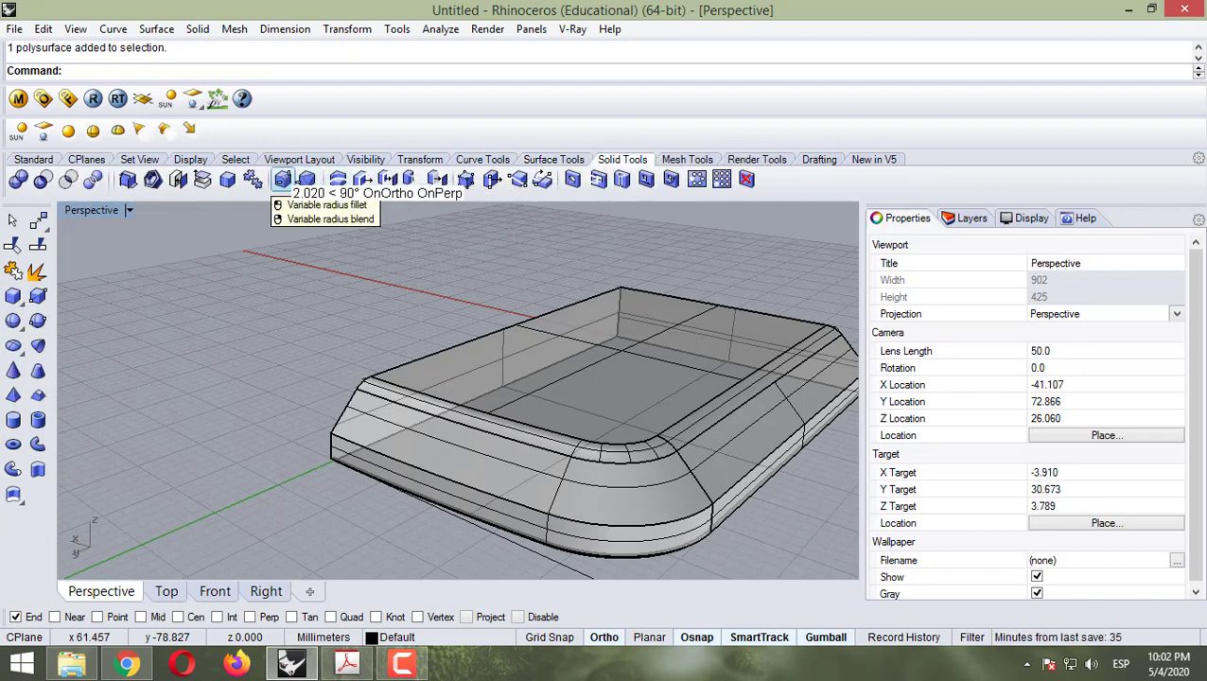
left_click(282, 180)
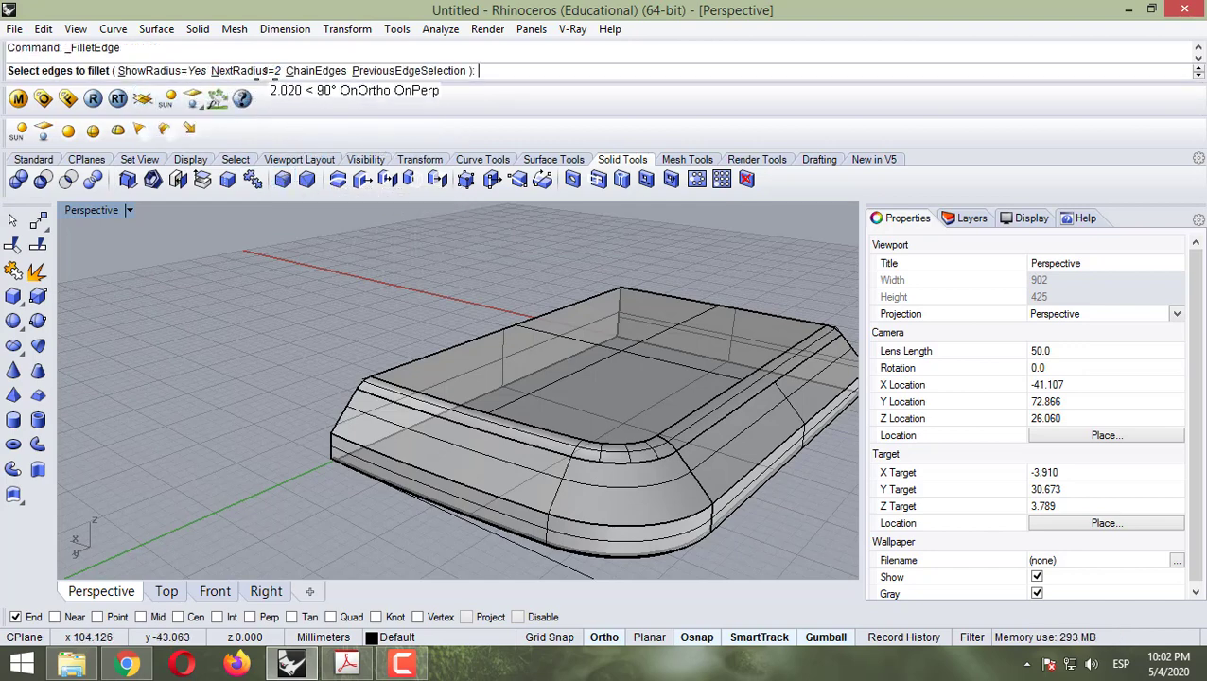
left_click(370, 442)
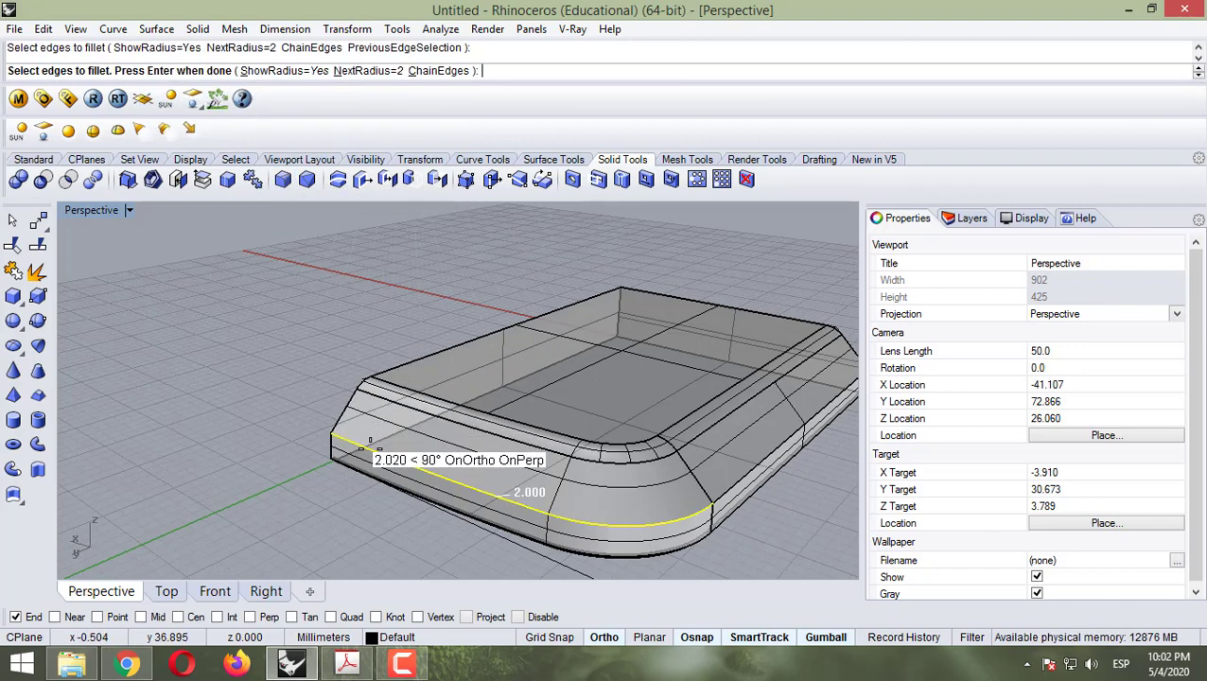
left_click(740, 474)
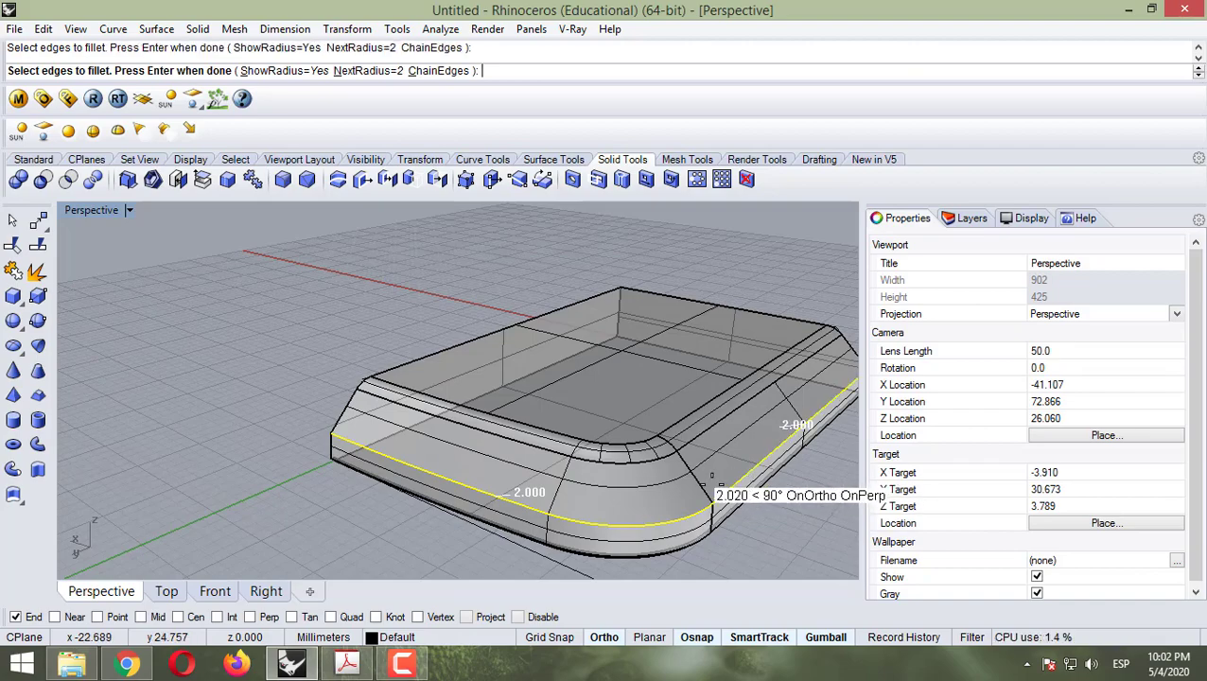
key("Return")
key("Return")
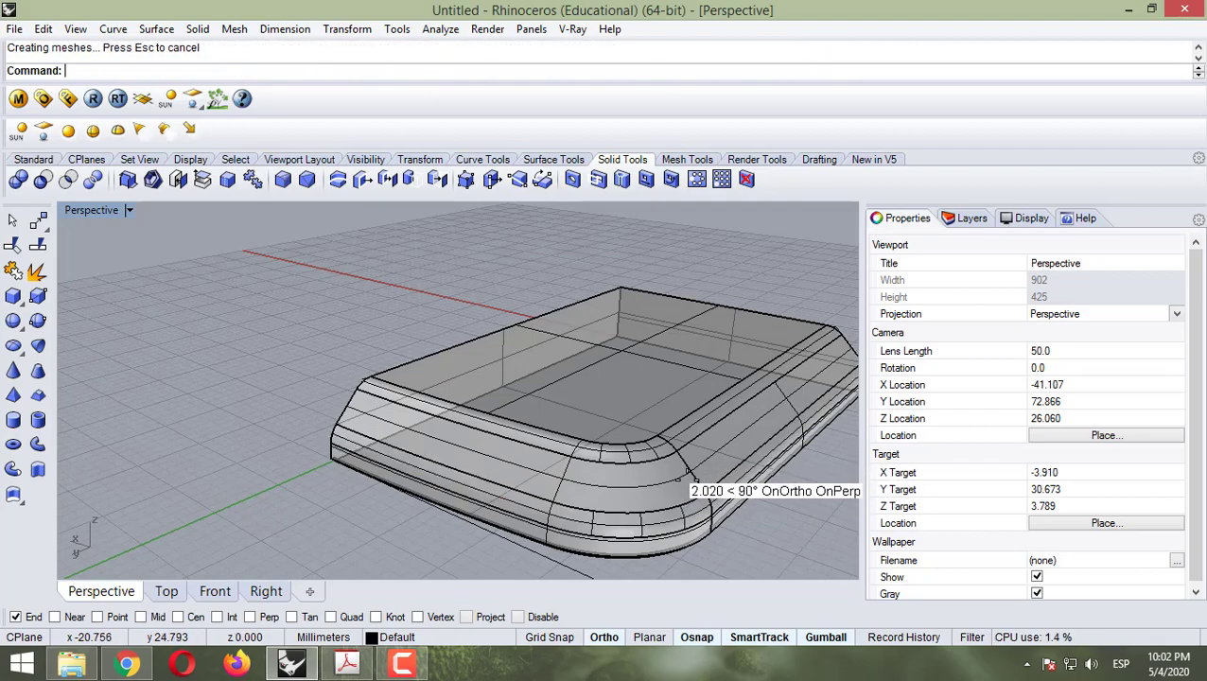
right_click_drag(594, 479, 361, 472)
scroll(330, 393, "down", 5)
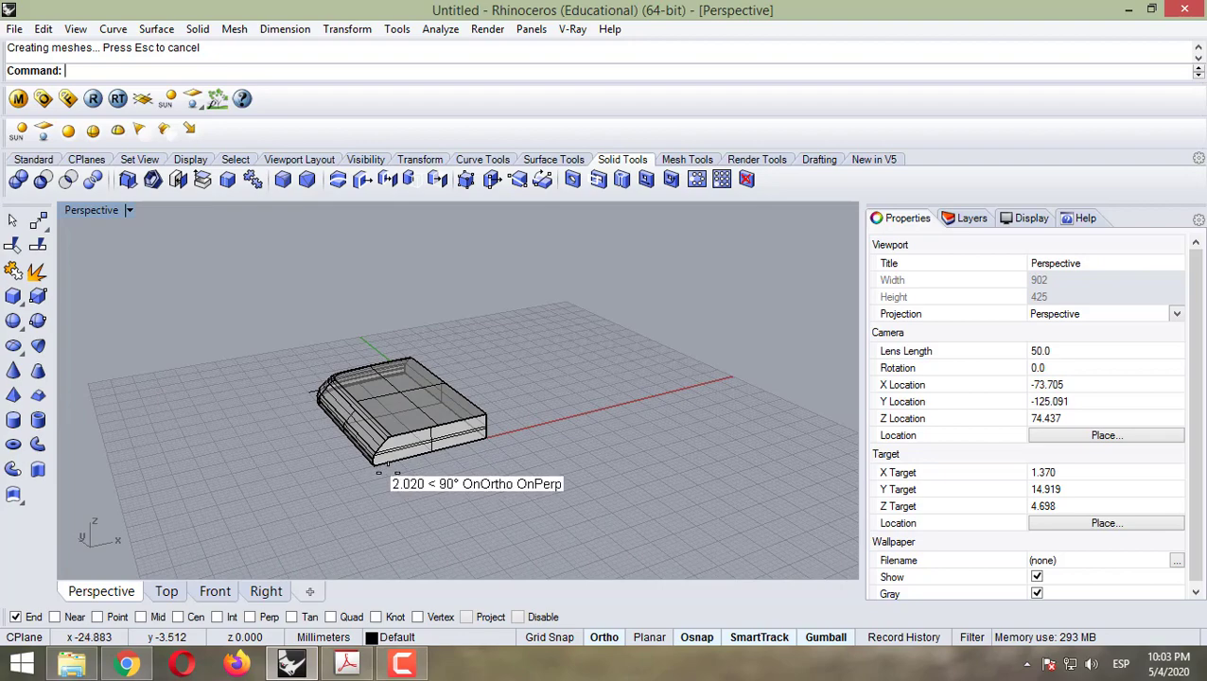
right_click_drag(435, 466, 480, 382)
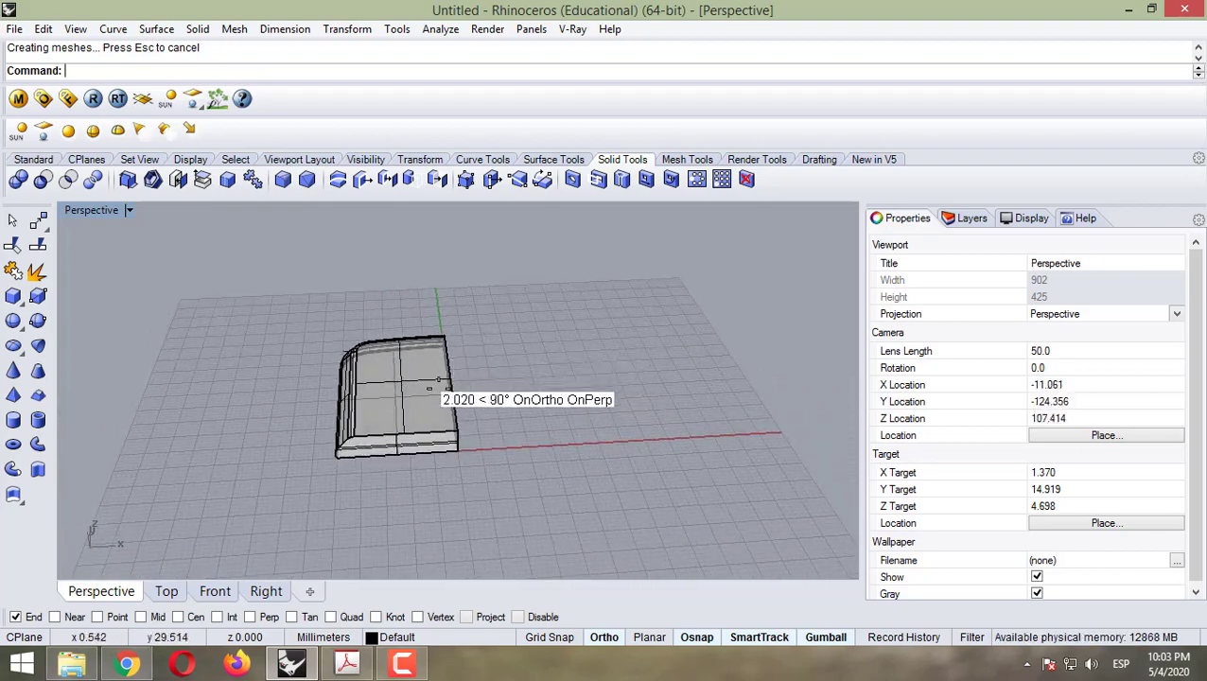
scroll(369, 355, "up", 5)
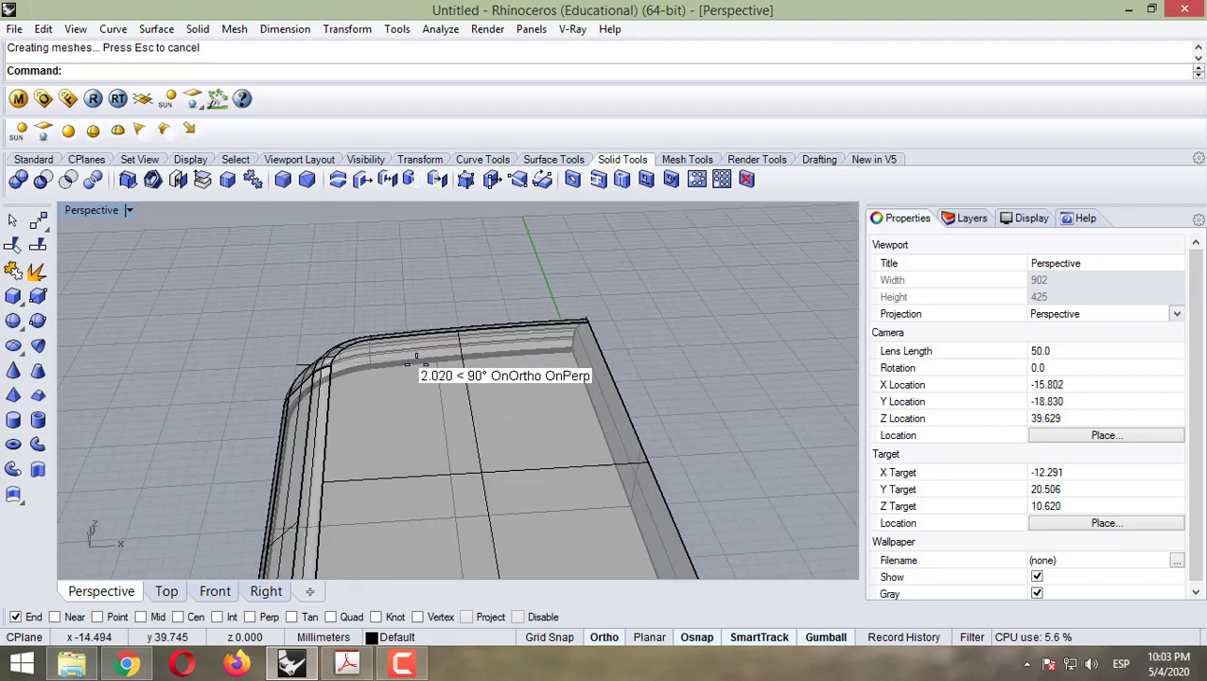
scroll(379, 473, "down", 2)
Step: Switch to the Alias tutorial PDF in Adobe Acrobat and review the MP3 player chapter from filleting the plane surface to the mirrored front casing
left_click(347, 662)
scroll(516, 437, "down", 15)
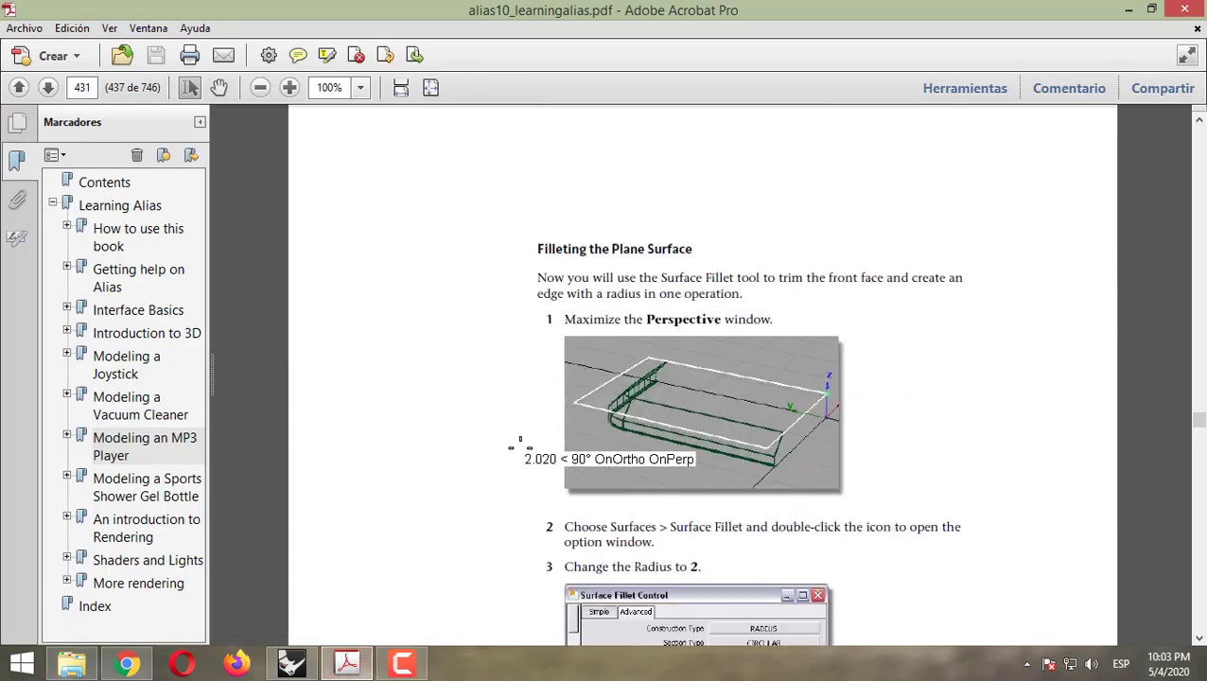
scroll(1059, 552, "down", 7)
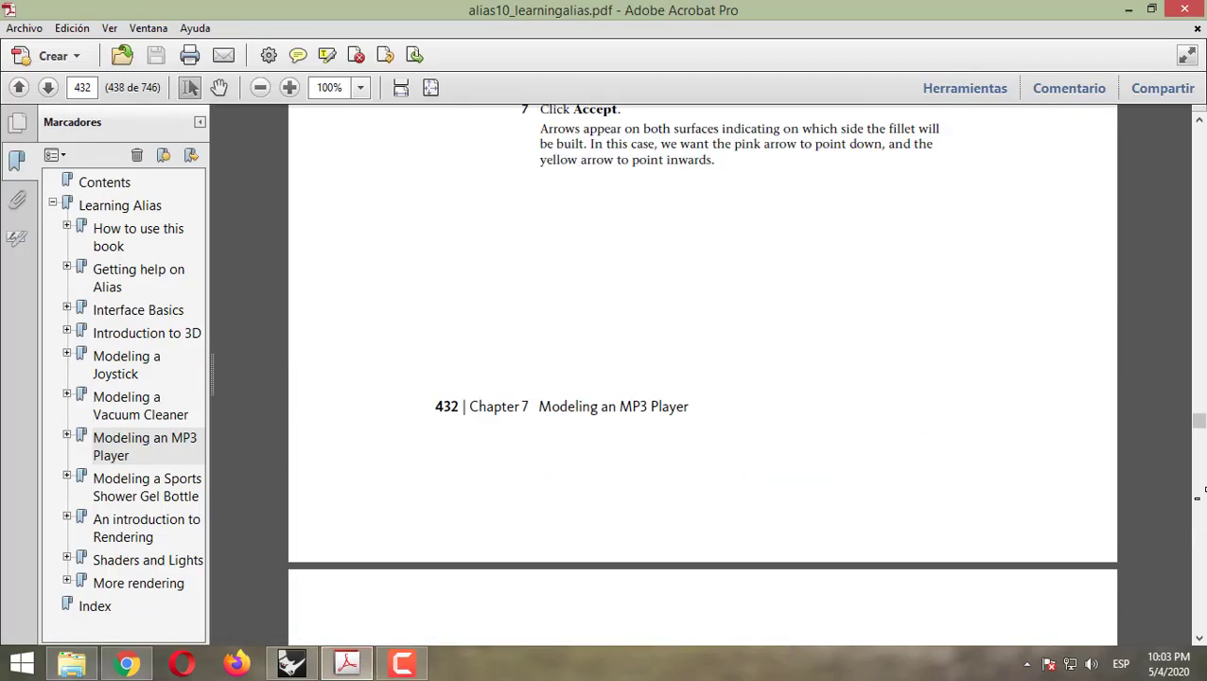
scroll(1191, 498, "down", 10)
scroll(1192, 498, "down", 20)
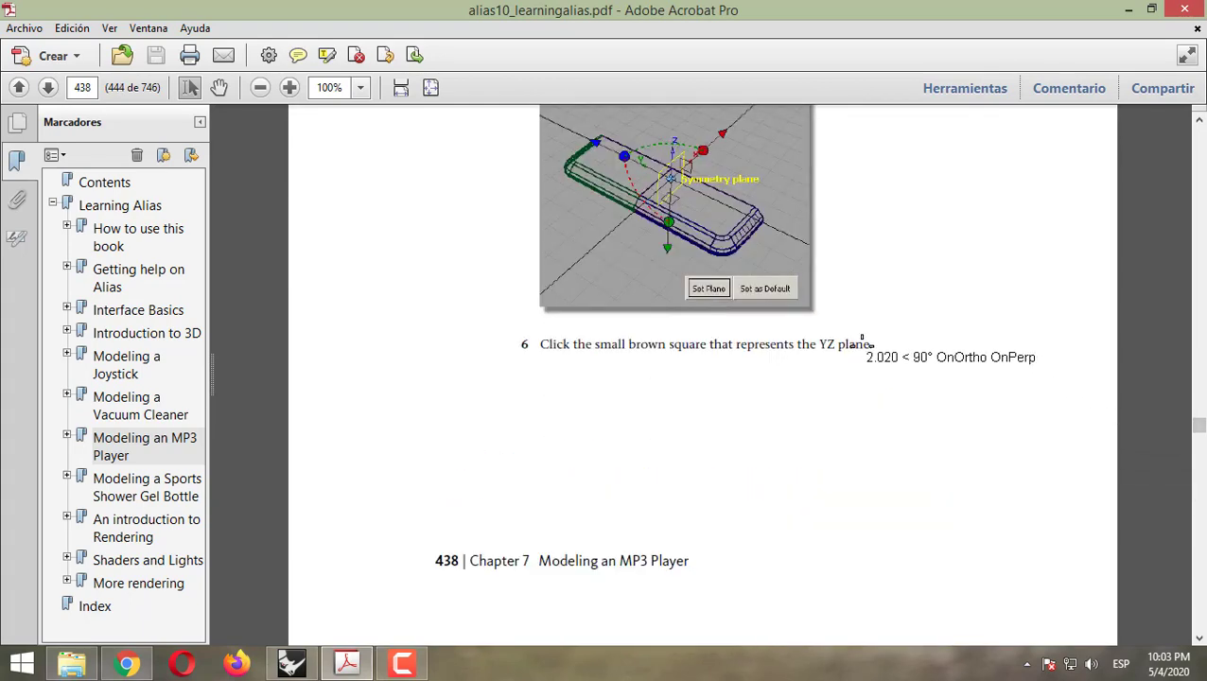
scroll(862, 339, "up", 10)
scroll(938, 385, "down", 18)
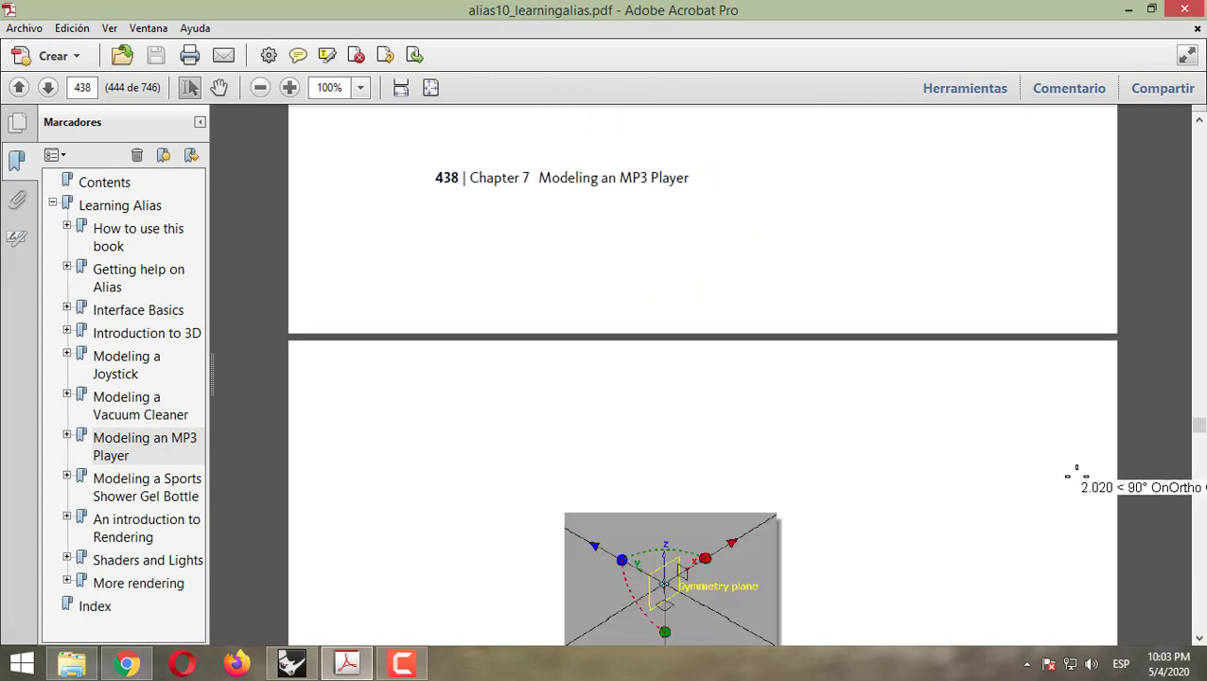
scroll(1076, 476, "down", 5)
scroll(702, 378, "down", 13)
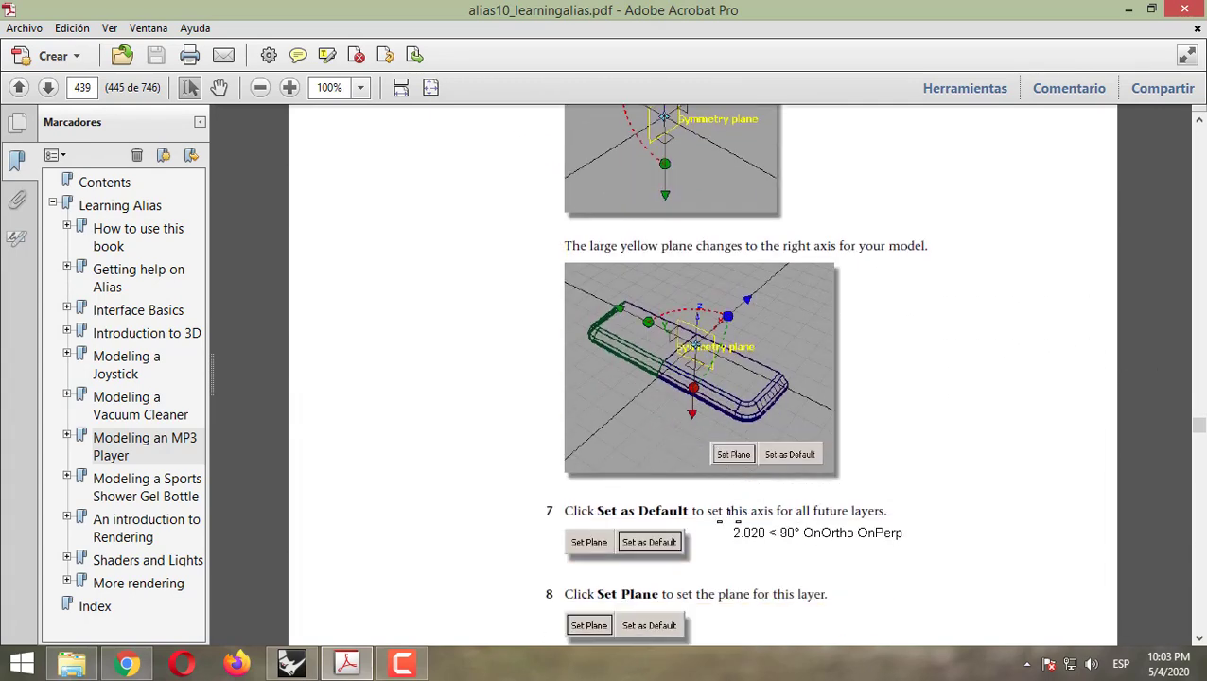
scroll(702, 378, "down", 6)
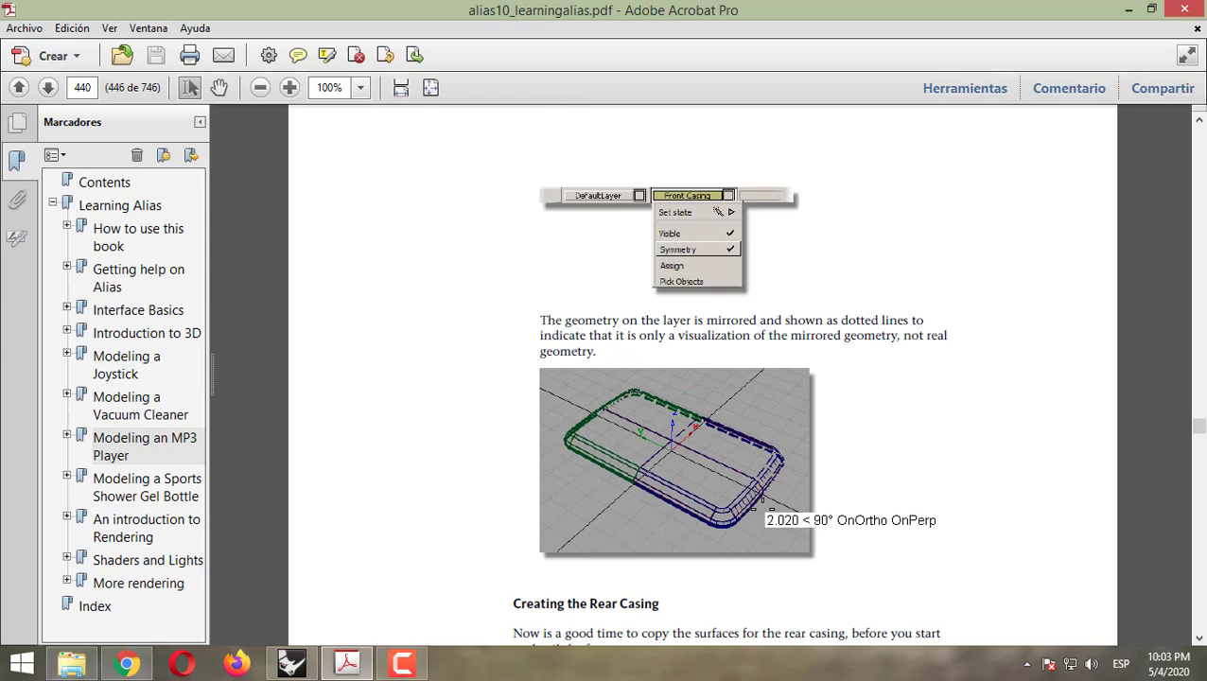
scroll(762, 506, "down", 3)
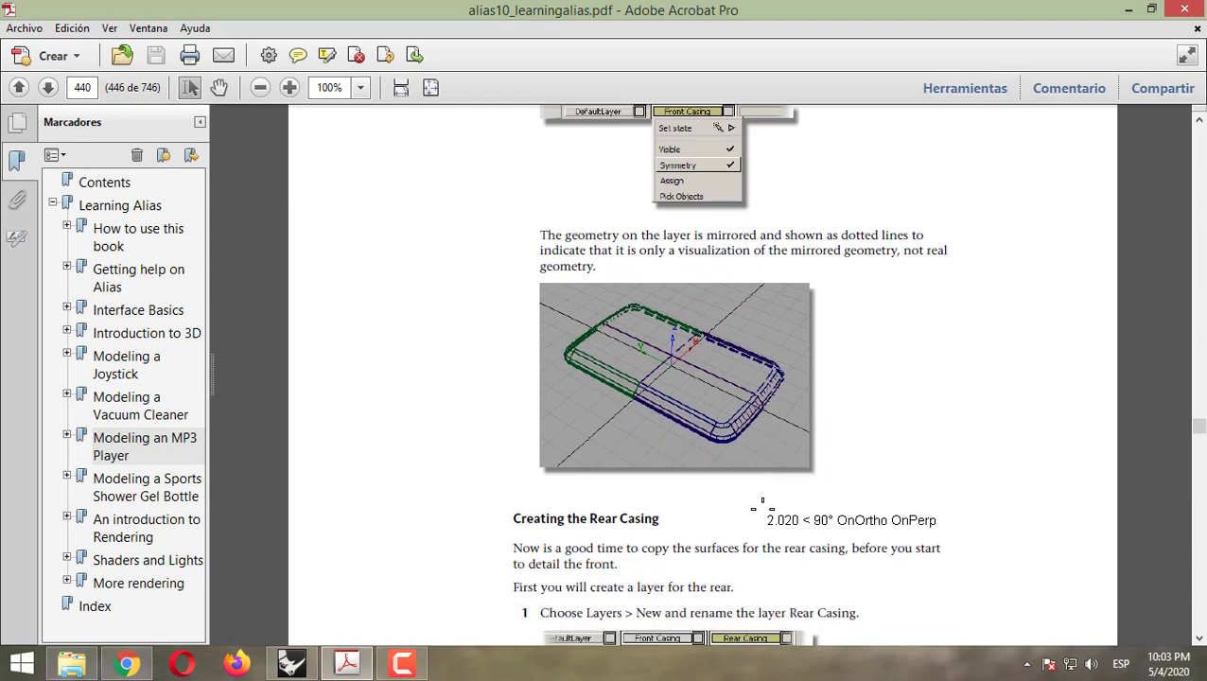
Step: Reread the layer symmetry and rear casing instructions up to the dimensioned drawing on page 443, and return to Rhinoceros
scroll(761, 506, "up", 8)
scroll(763, 496, "up", 9)
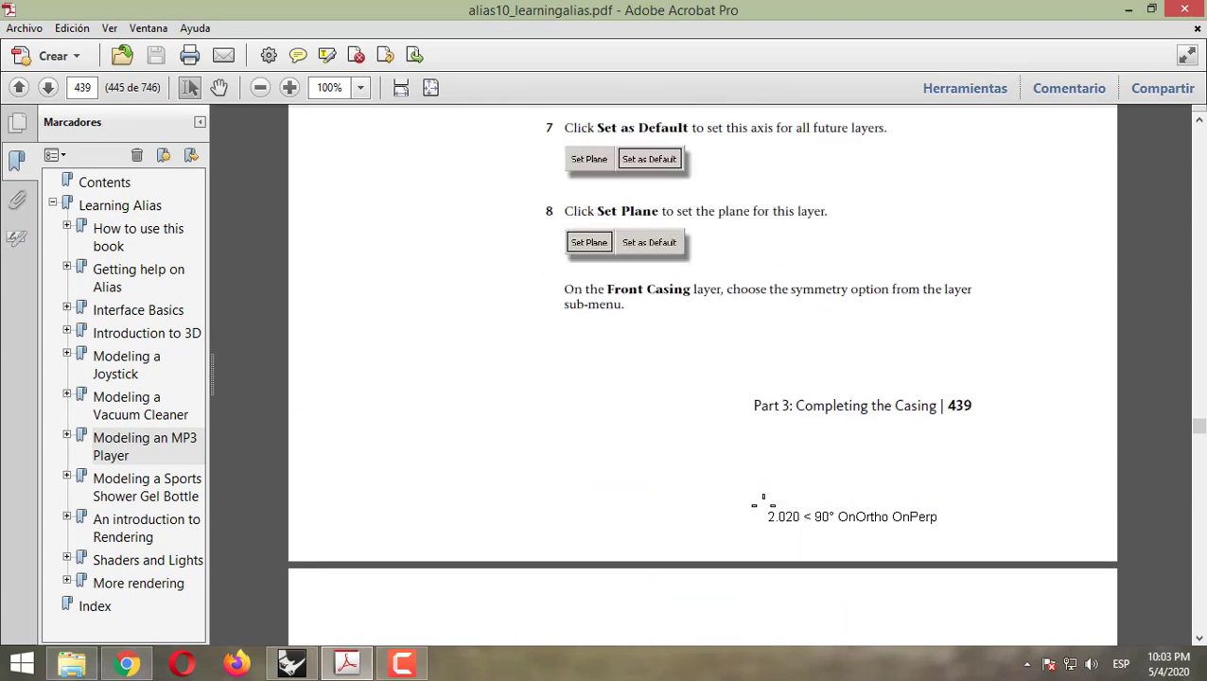
scroll(763, 496, "up", 4)
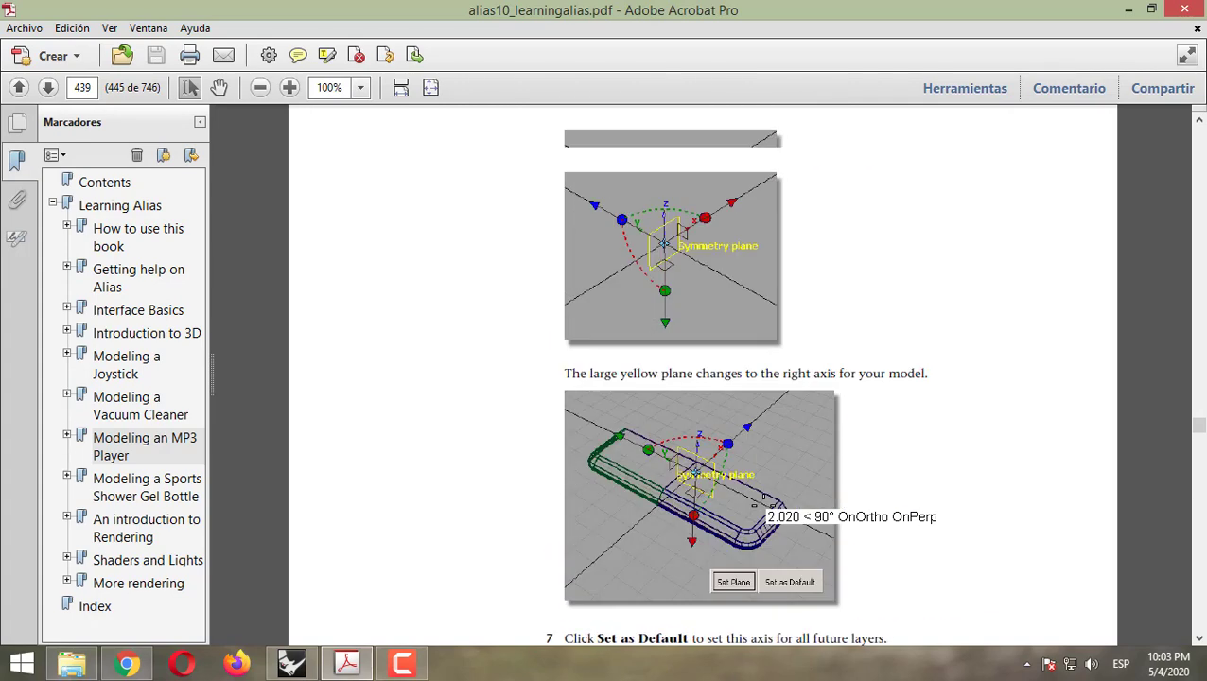
scroll(763, 496, "up", 12)
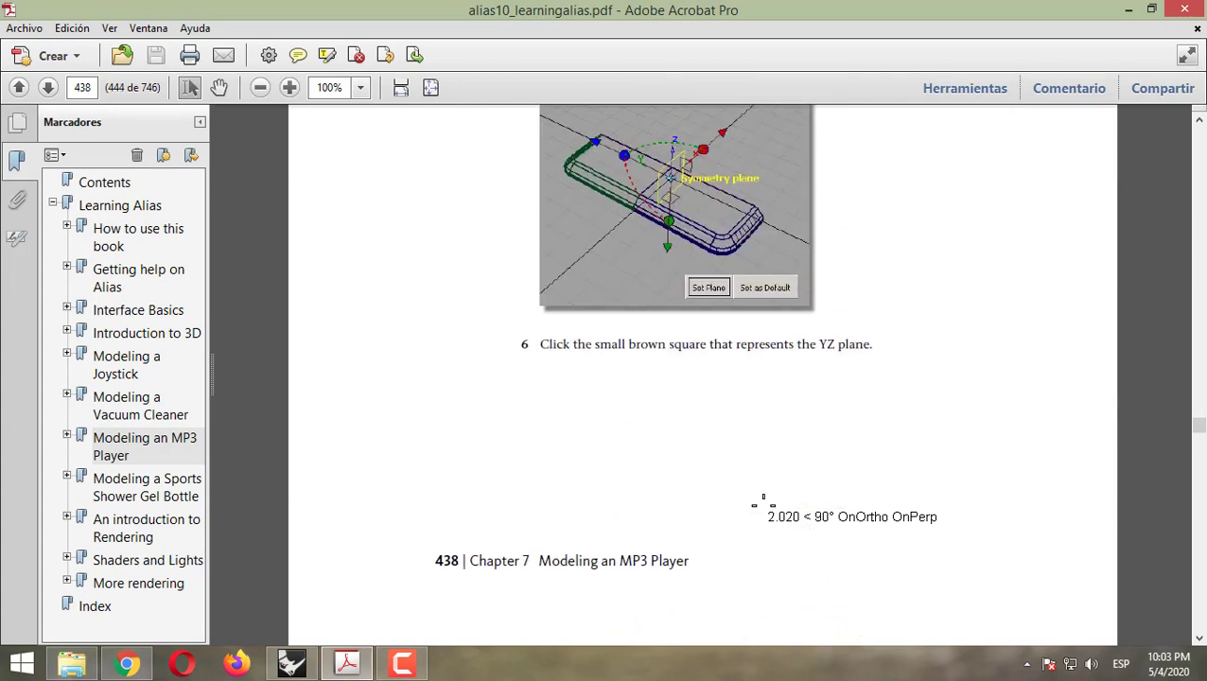
scroll(764, 502, "up", 15)
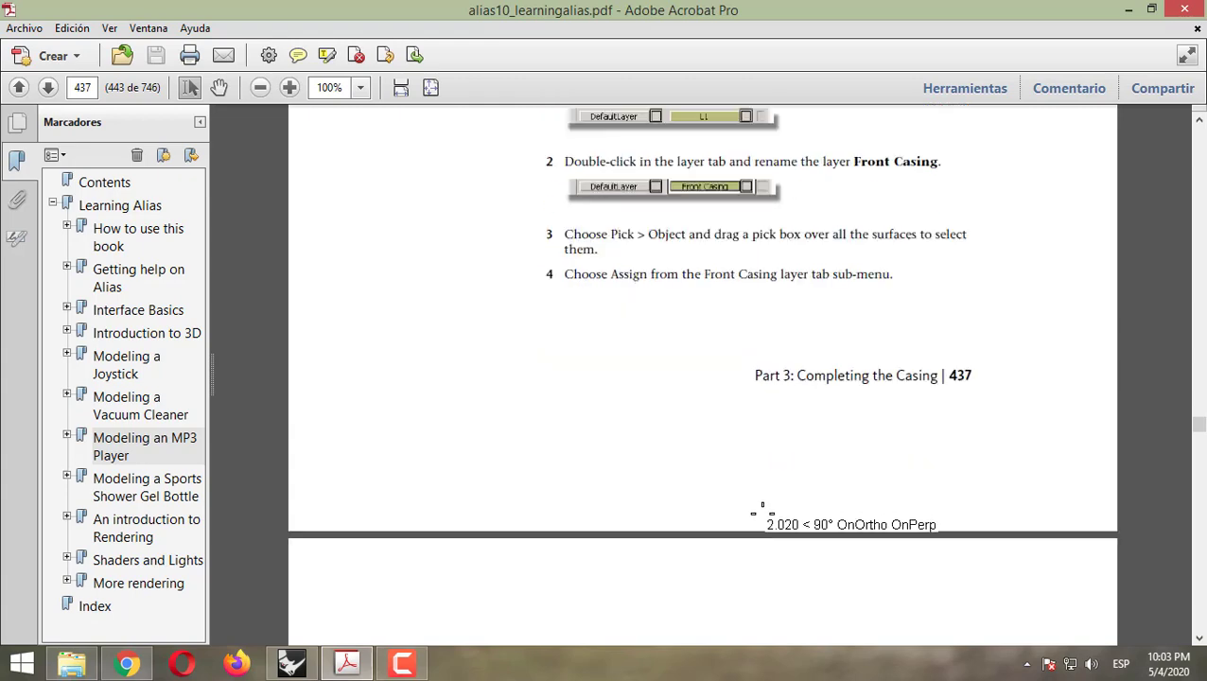
scroll(763, 502, "down", 8)
scroll(763, 497, "down", 20)
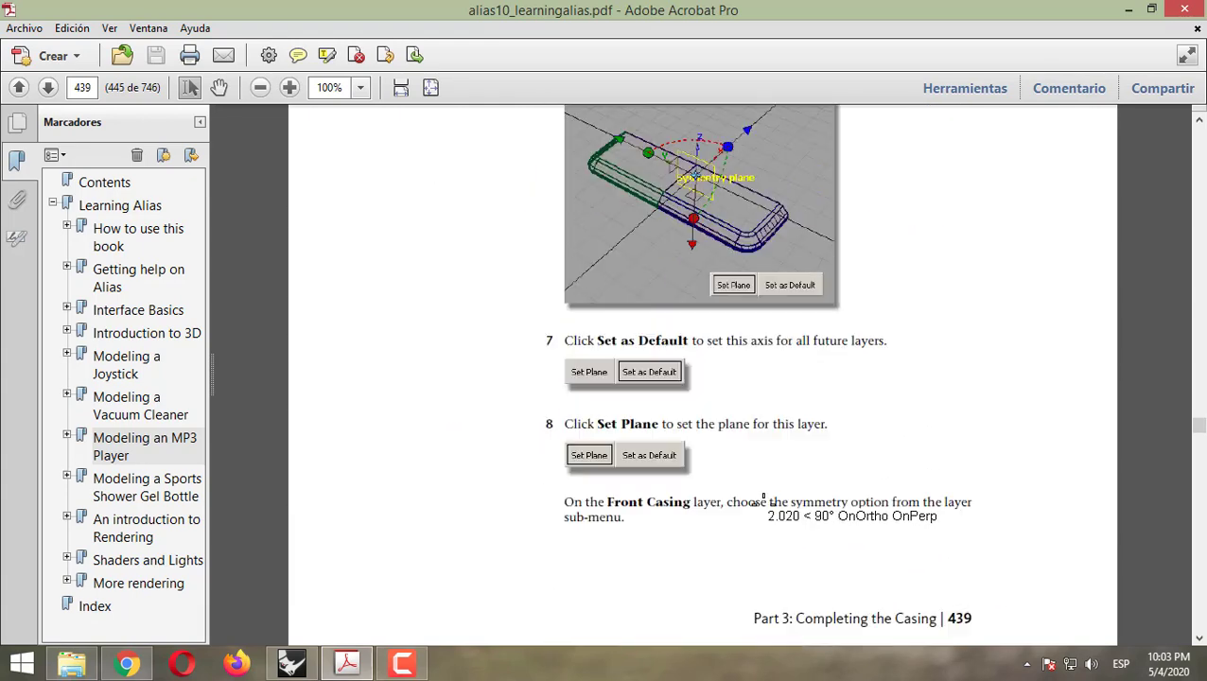
scroll(763, 496, "down", 20)
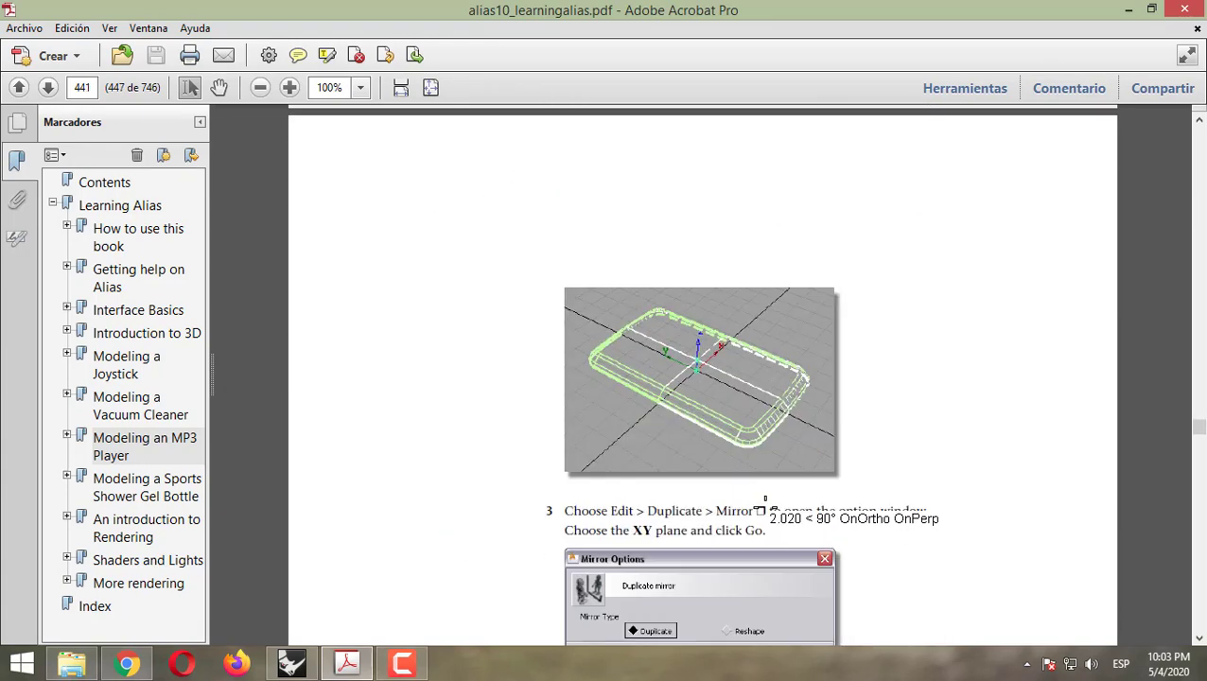
scroll(764, 503, "down", 20)
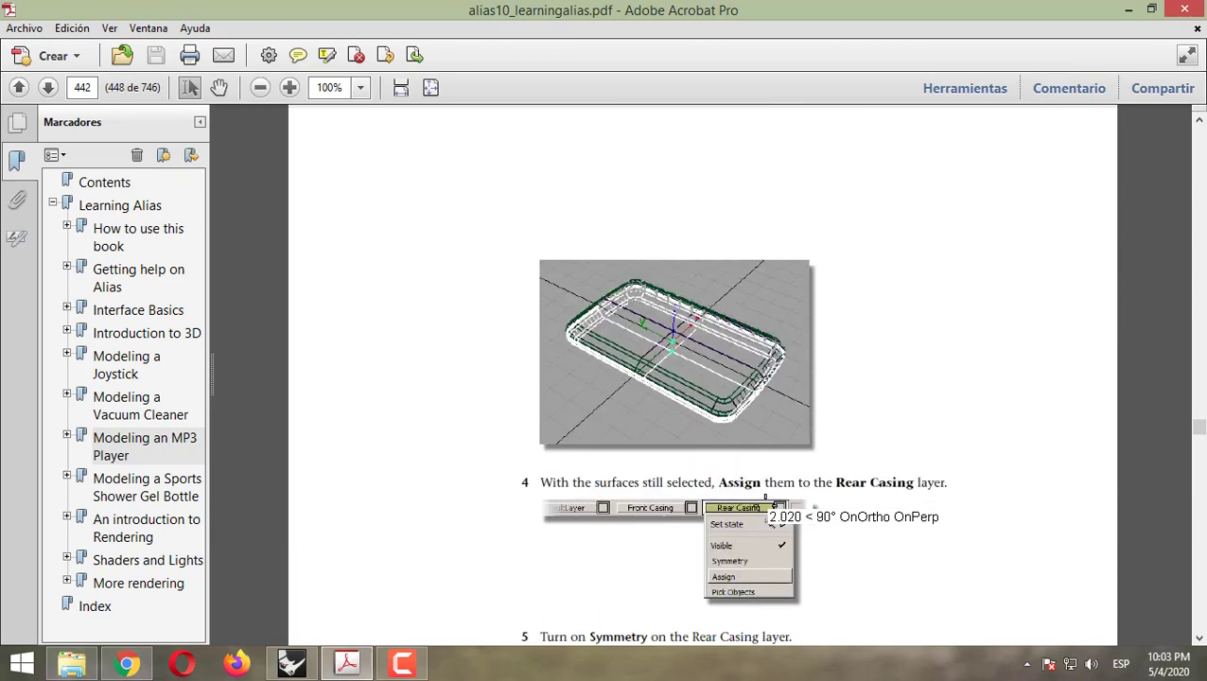
scroll(765, 500, "down", 5)
scroll(766, 502, "down", 6)
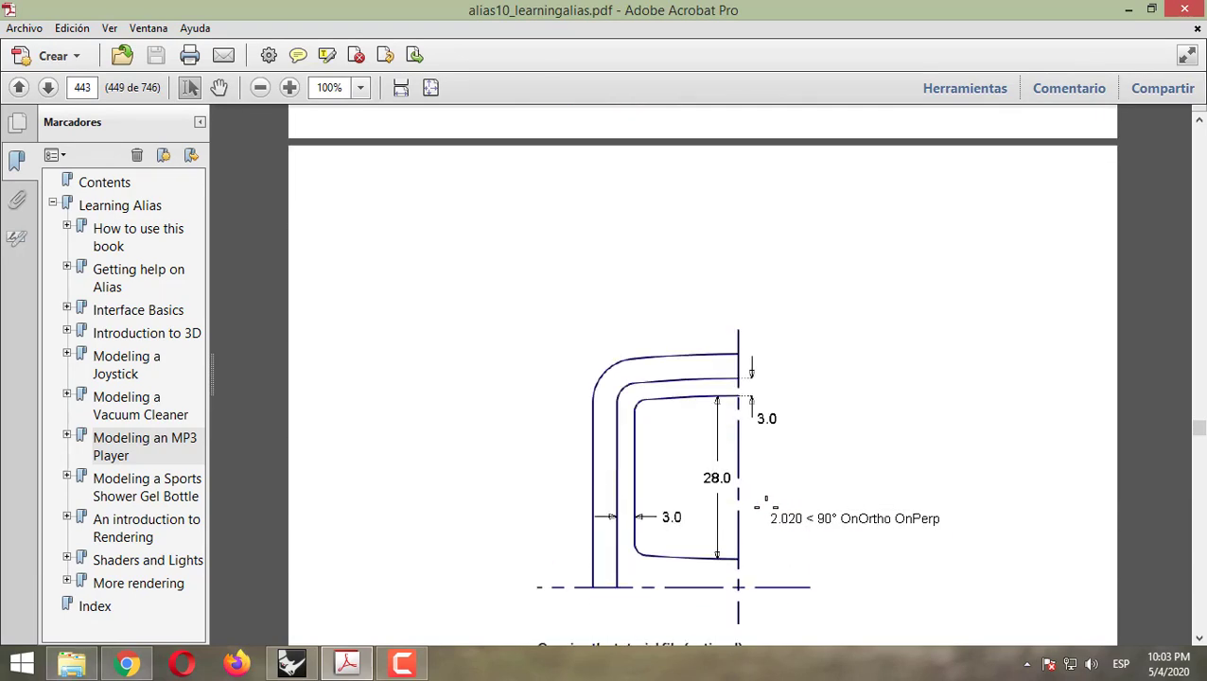
left_click(1128, 9)
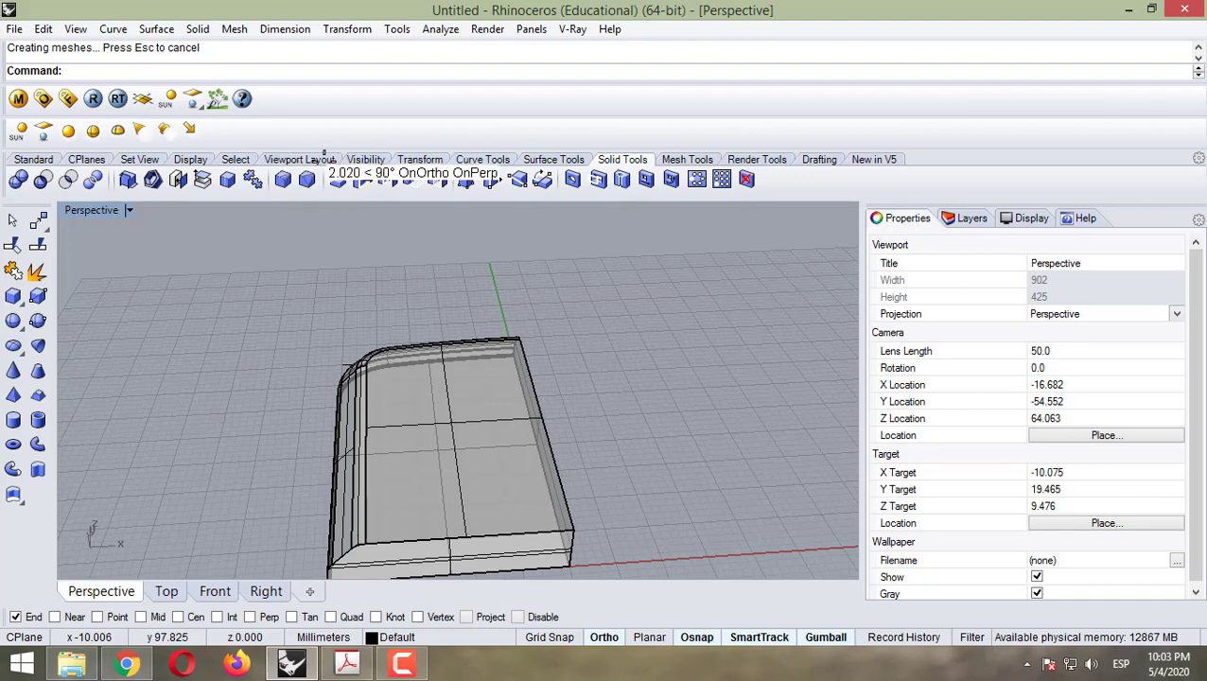
Step: Mirror a copy of the filleted quarter casing along the X axis, starting the mirror plane at its inner lower corner on the origin
left_click(401, 157)
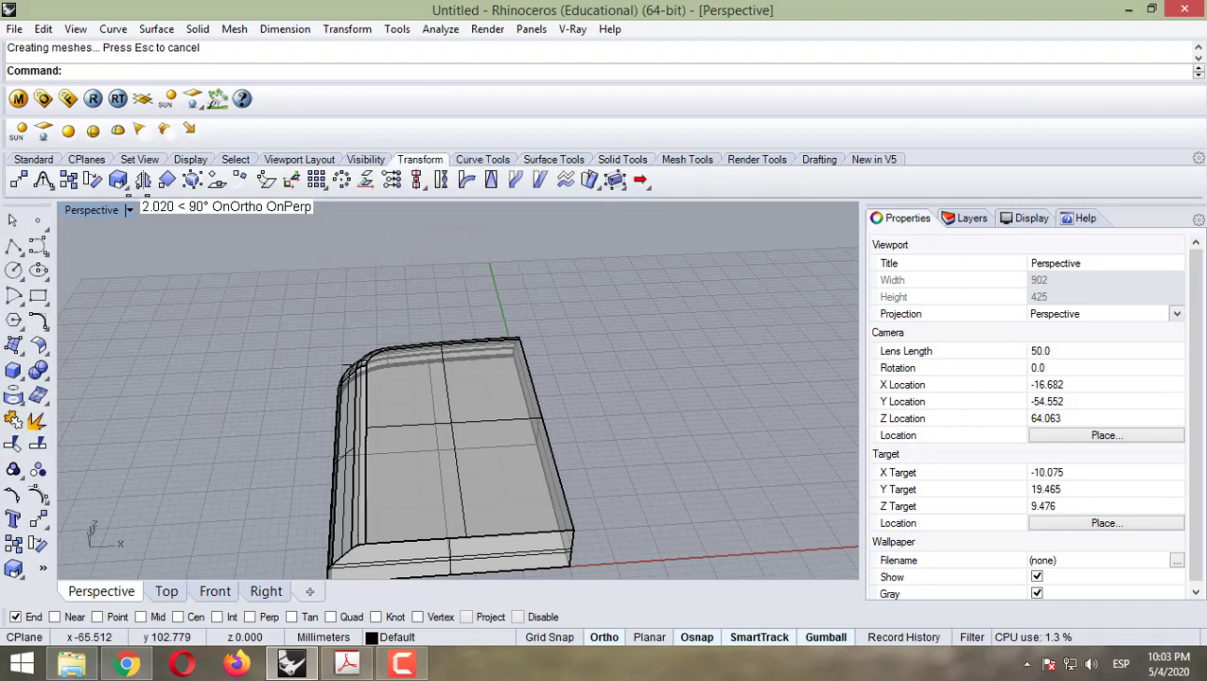
left_click(141, 180)
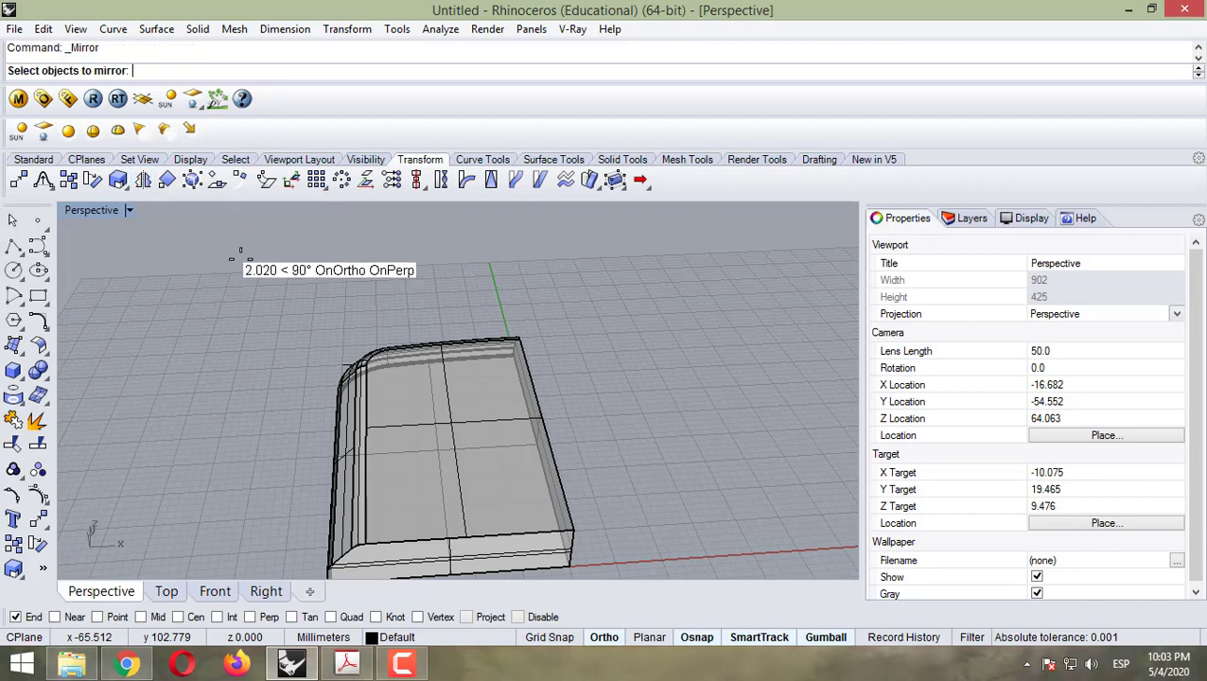
left_click(450, 409)
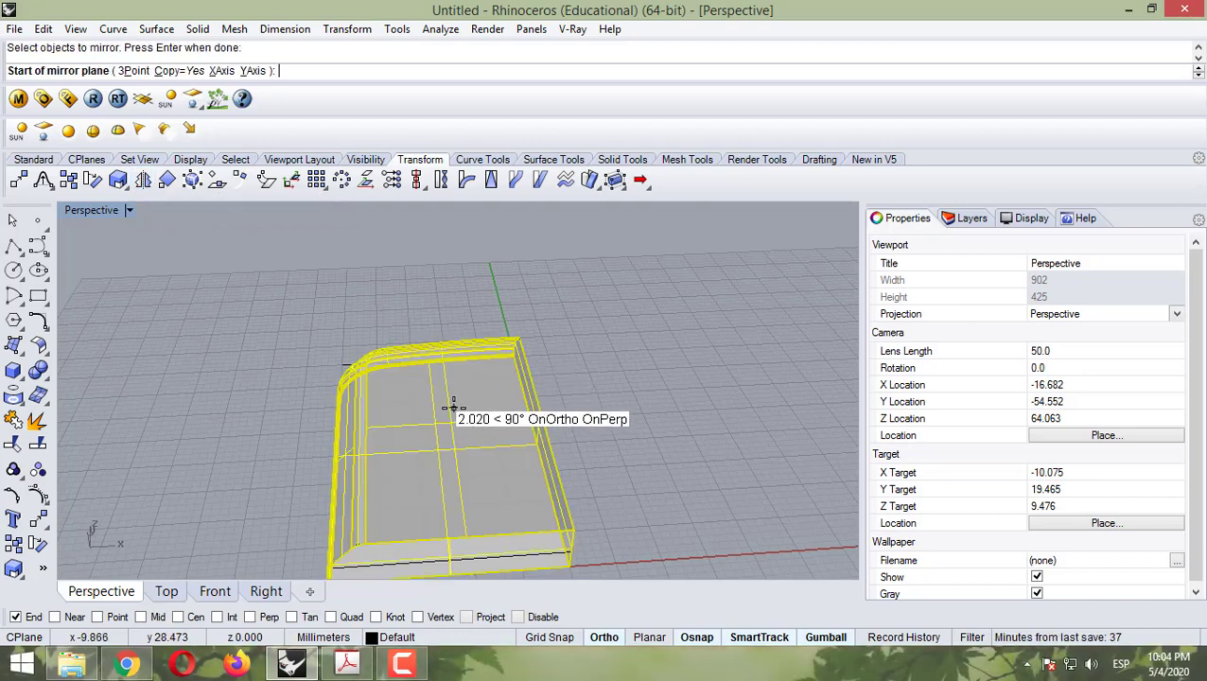
scroll(307, 270, "down", 5)
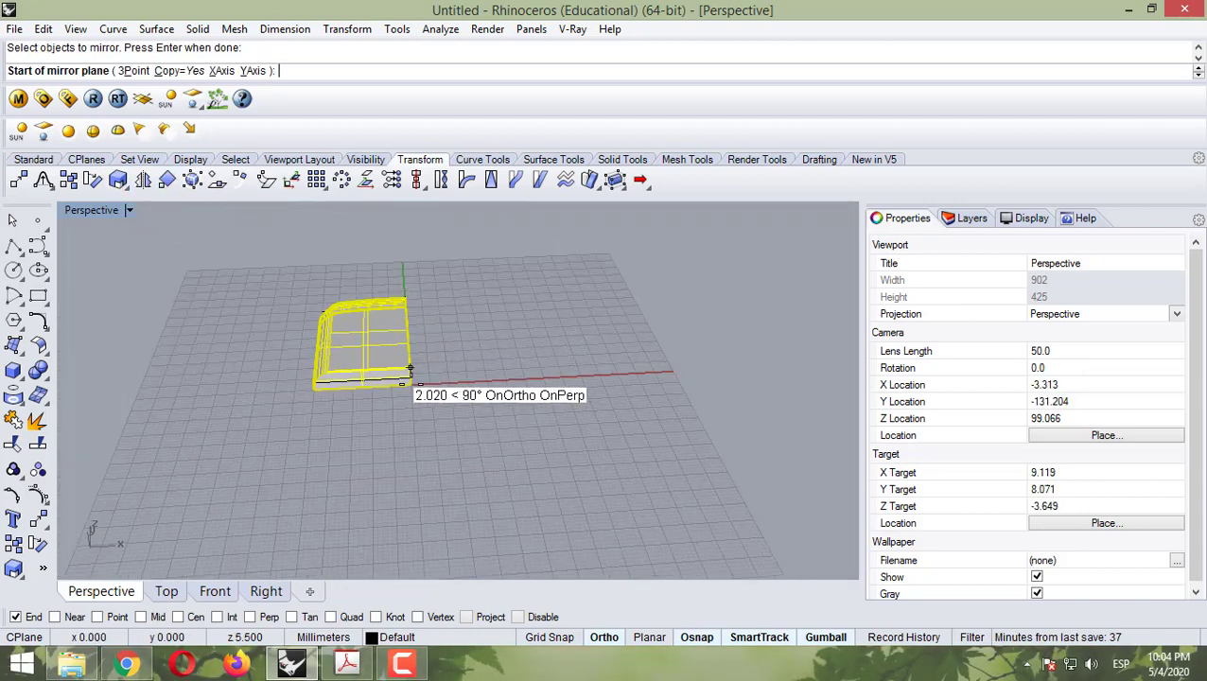
scroll(410, 370, "up", 6)
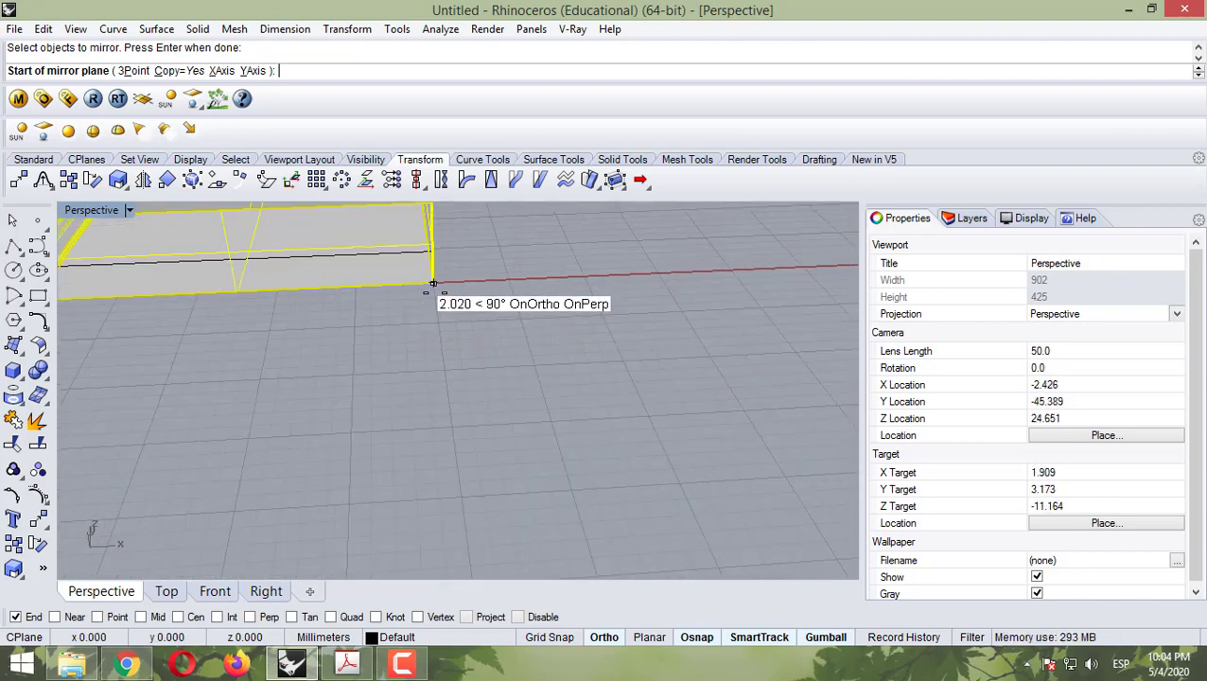
left_click(434, 284)
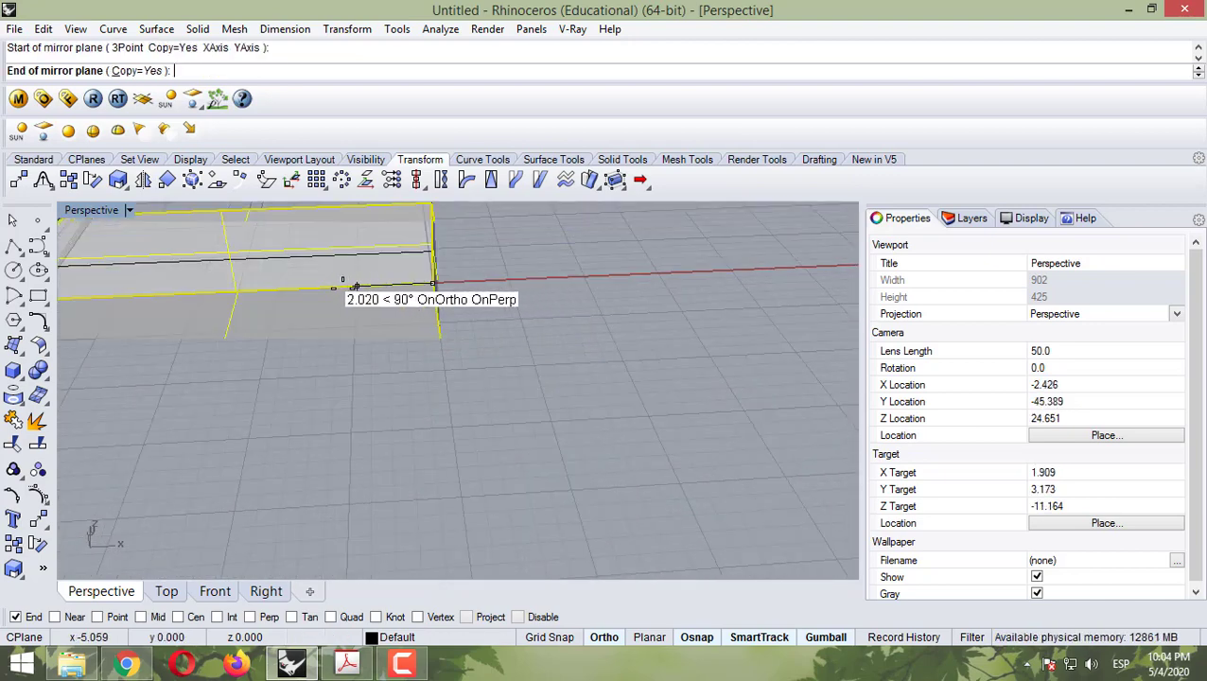
right_click_drag(398, 381, 434, 376)
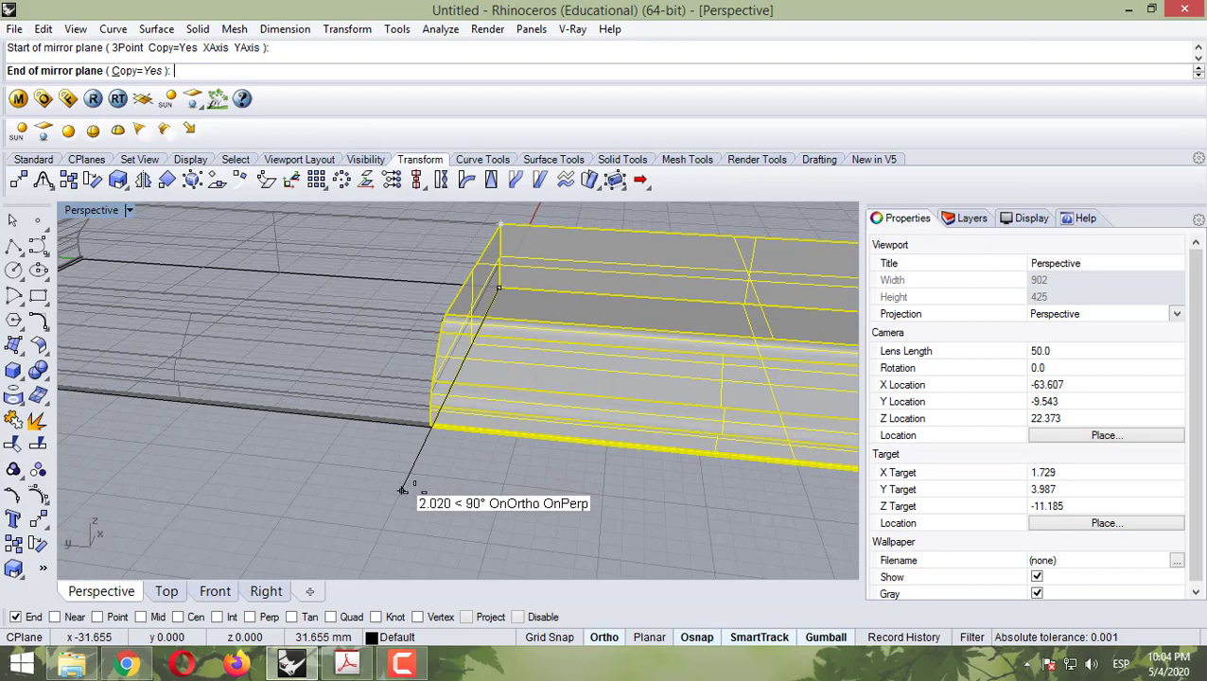
right_click_drag(383, 486, 309, 505)
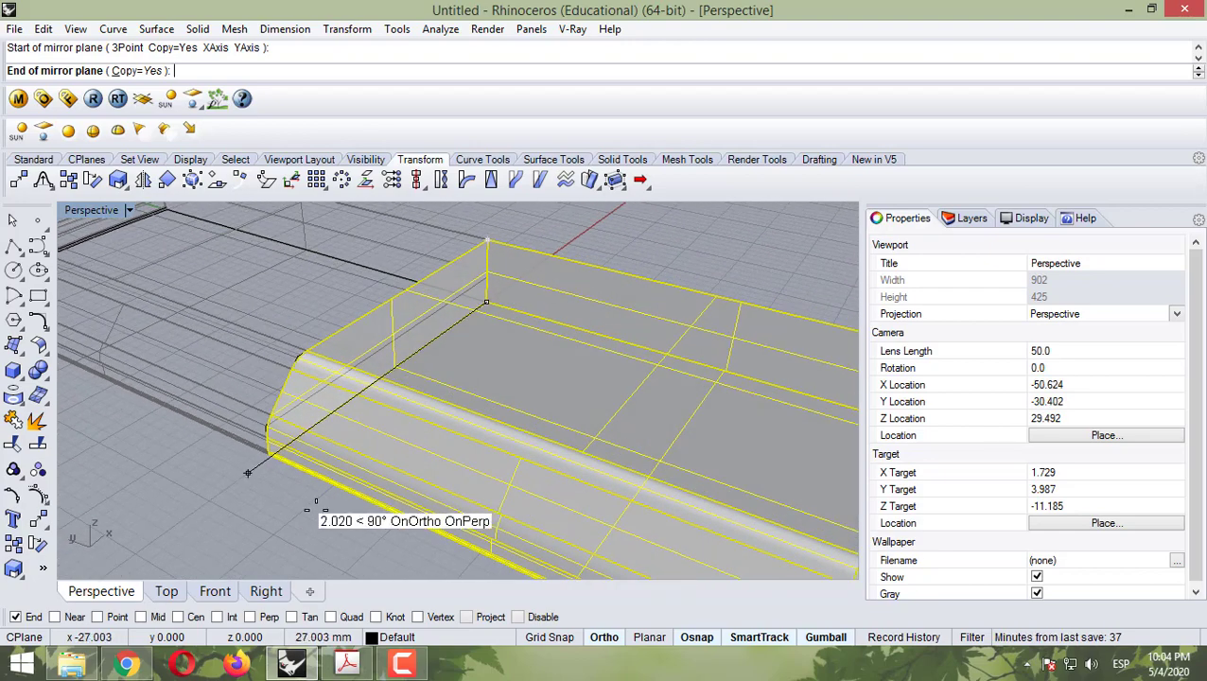
left_click(268, 508)
scroll(284, 488, "down", 5)
right_click_drag(345, 446, 393, 465)
scroll(348, 443, "down", 2)
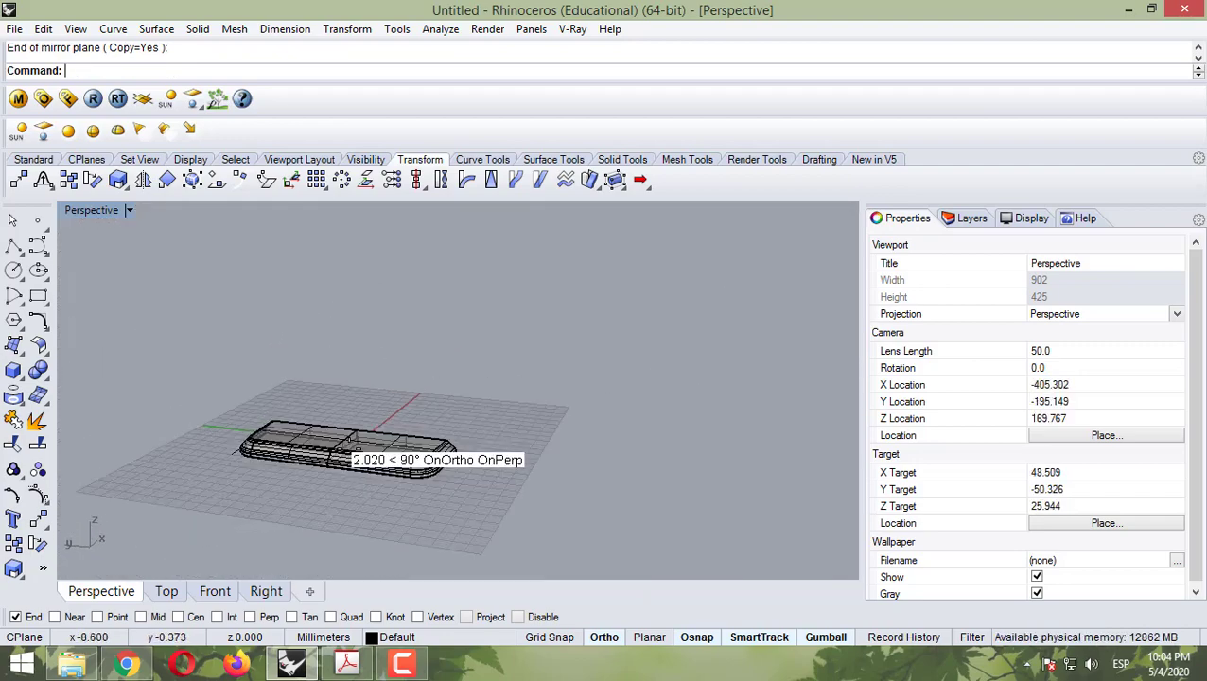
scroll(351, 437, "up", 5)
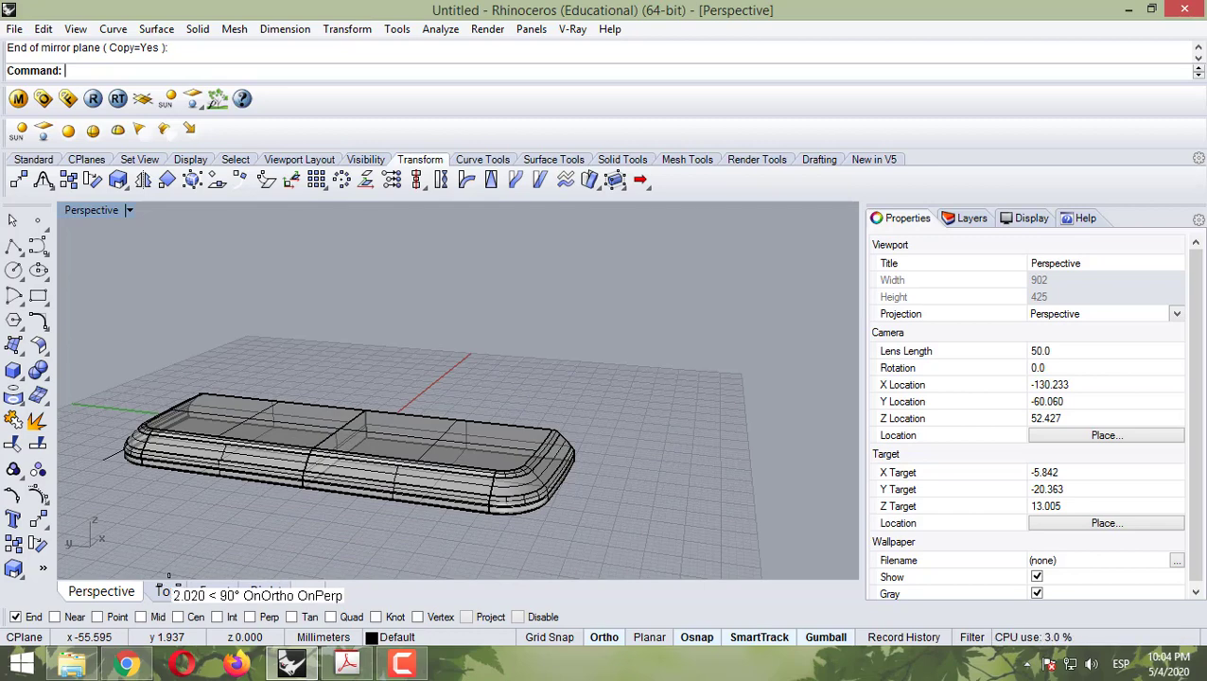
Step: Mirror copies of both casing pieces downward in the Right view, about the horizontal line through the lower lip's end, and clear the selection
left_click(168, 582)
left_click(215, 588)
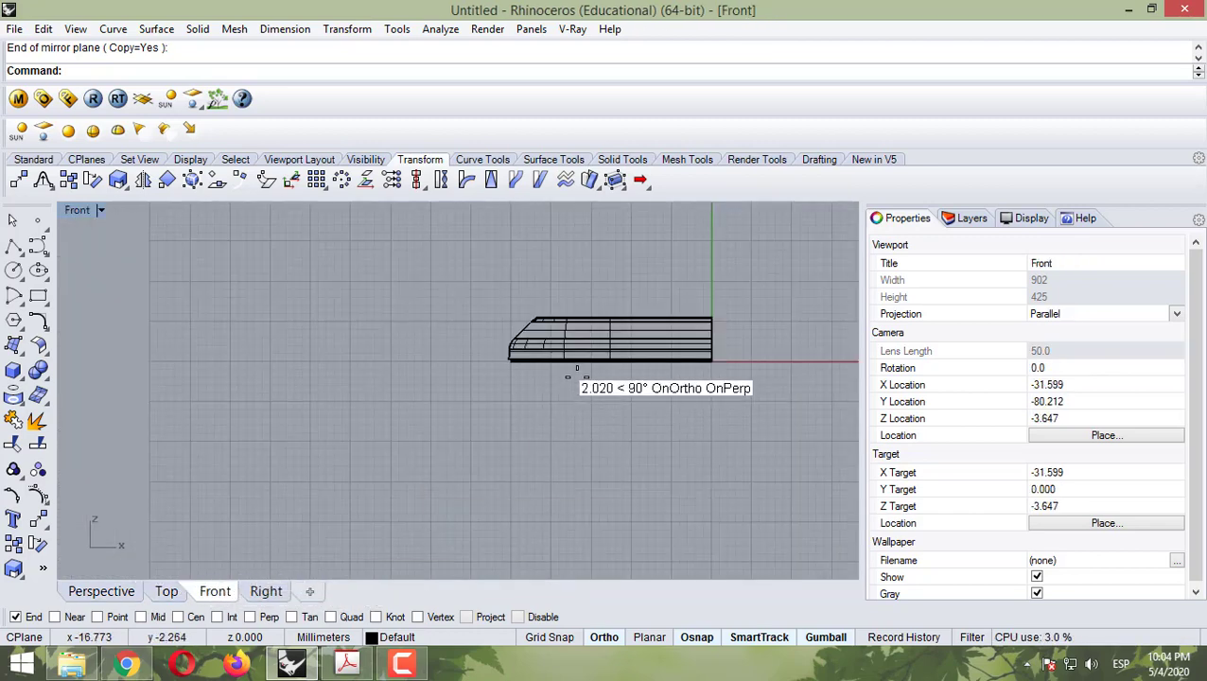
left_click(268, 587)
scroll(553, 409, "down", 4)
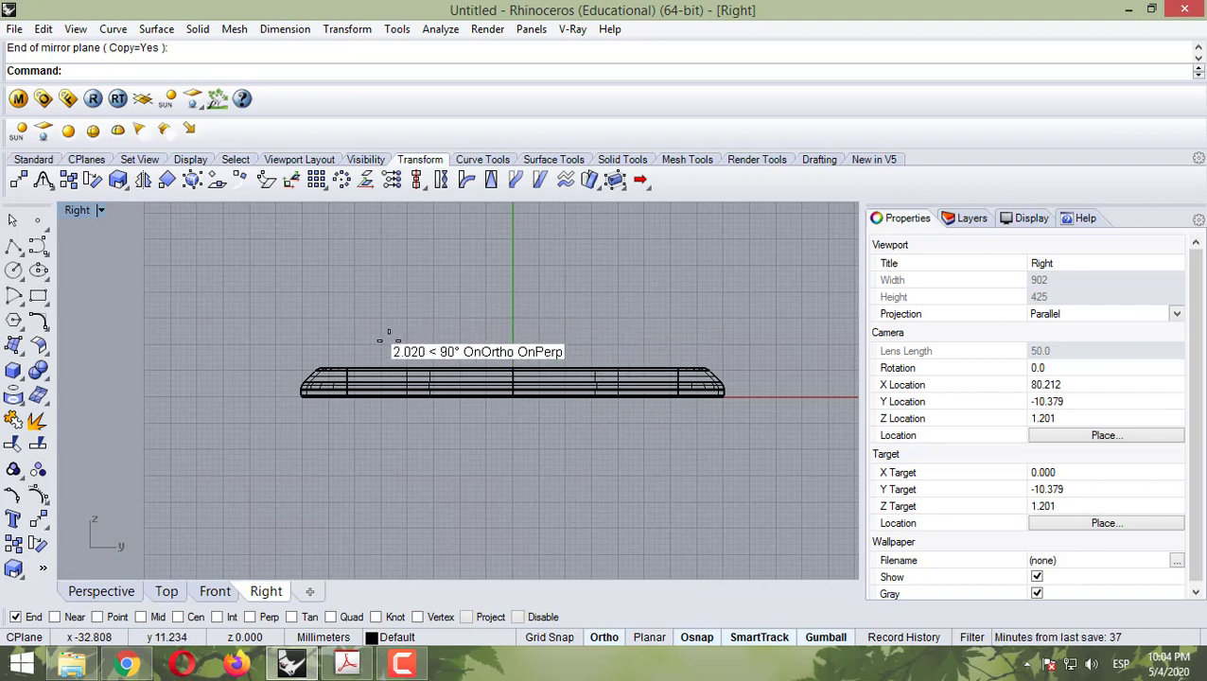
left_click(490, 369)
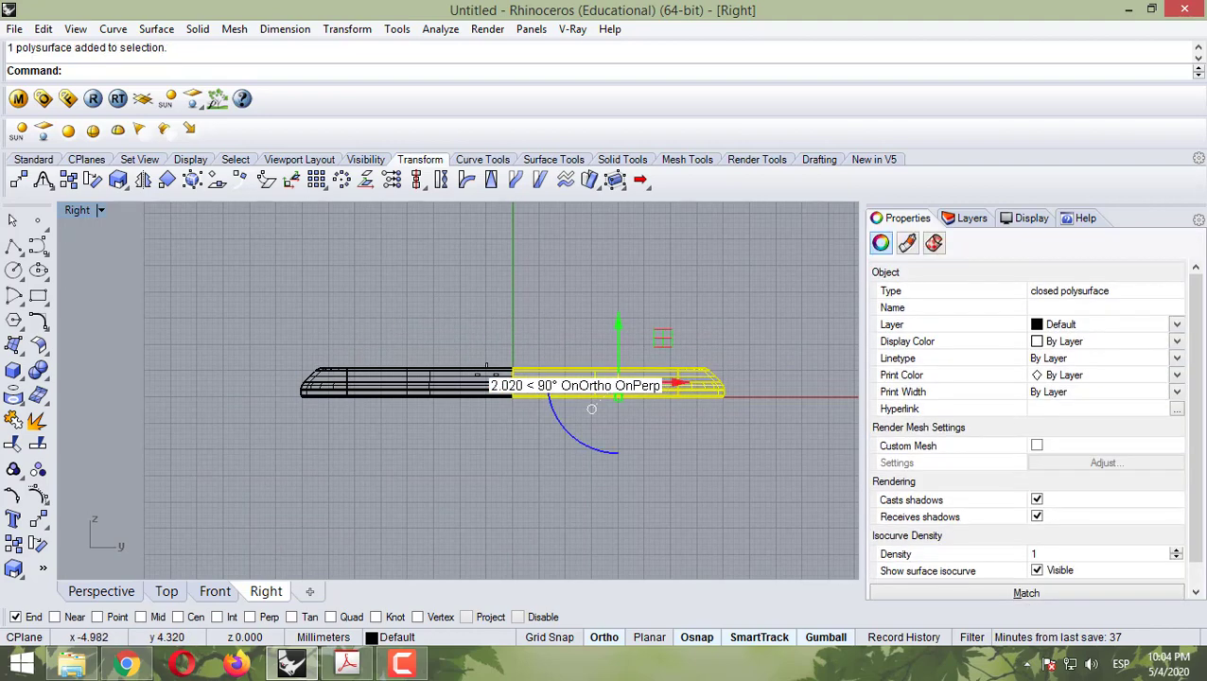
left_click(488, 371, "shift")
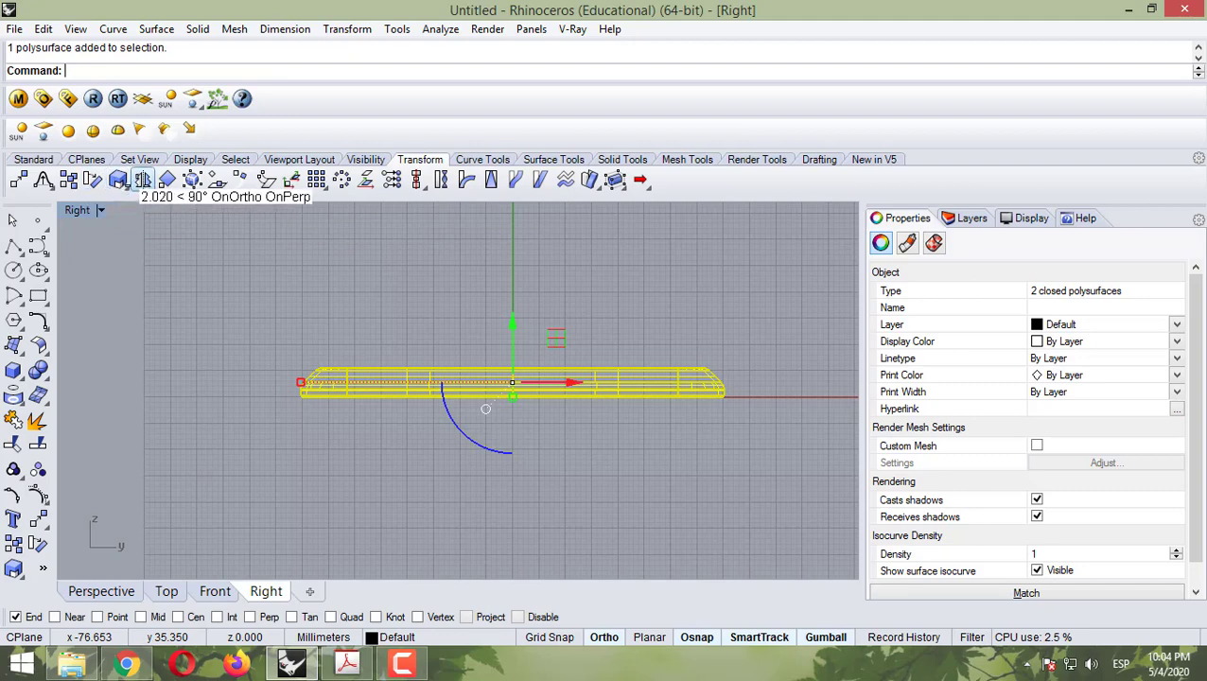
left_click(142, 180)
scroll(728, 416, "up", 5)
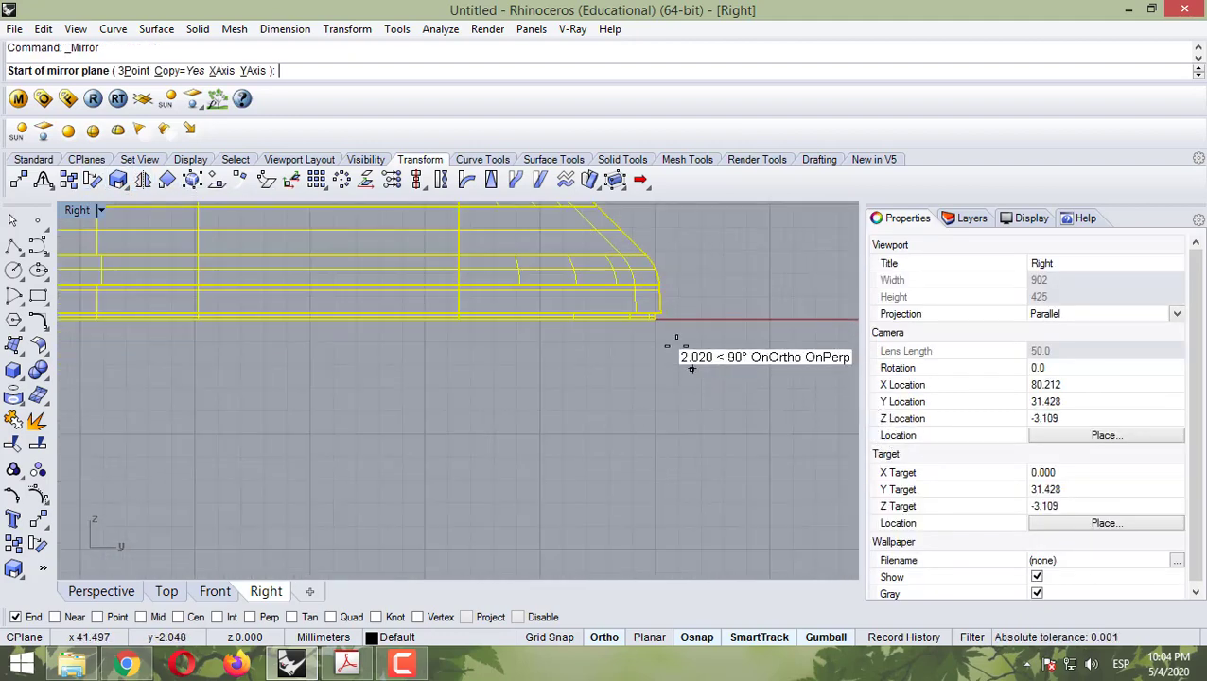
scroll(652, 318, "up", 3)
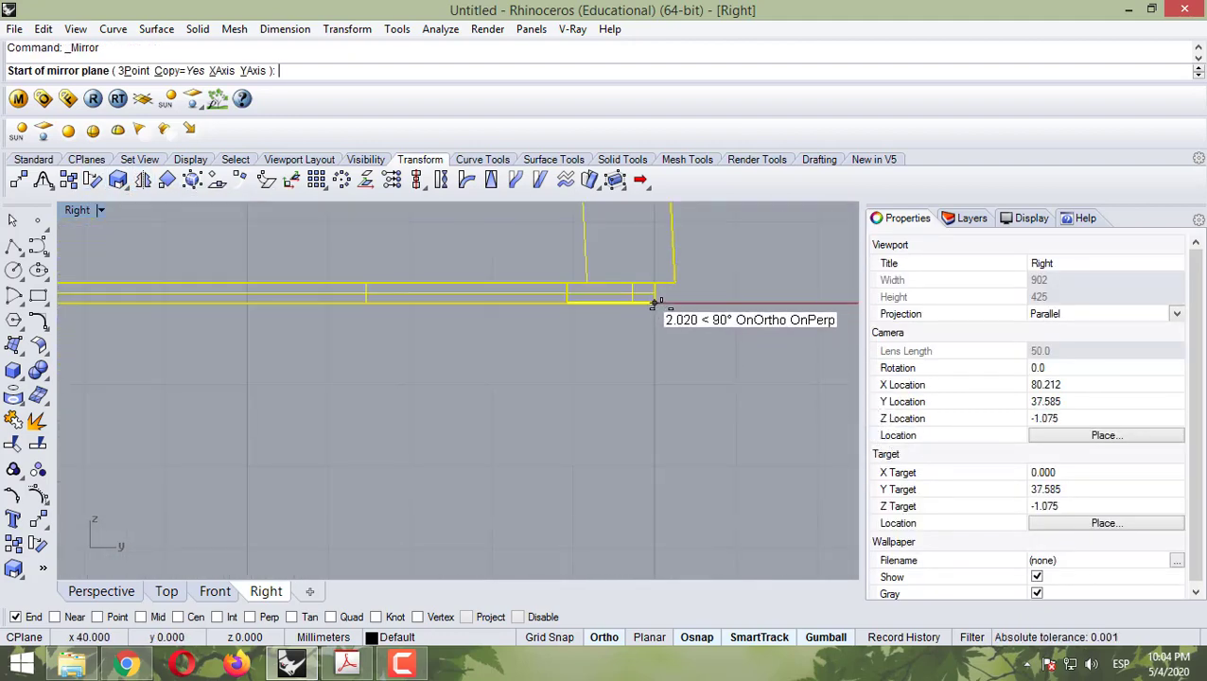
left_click(652, 305)
scroll(662, 309, "down", 4)
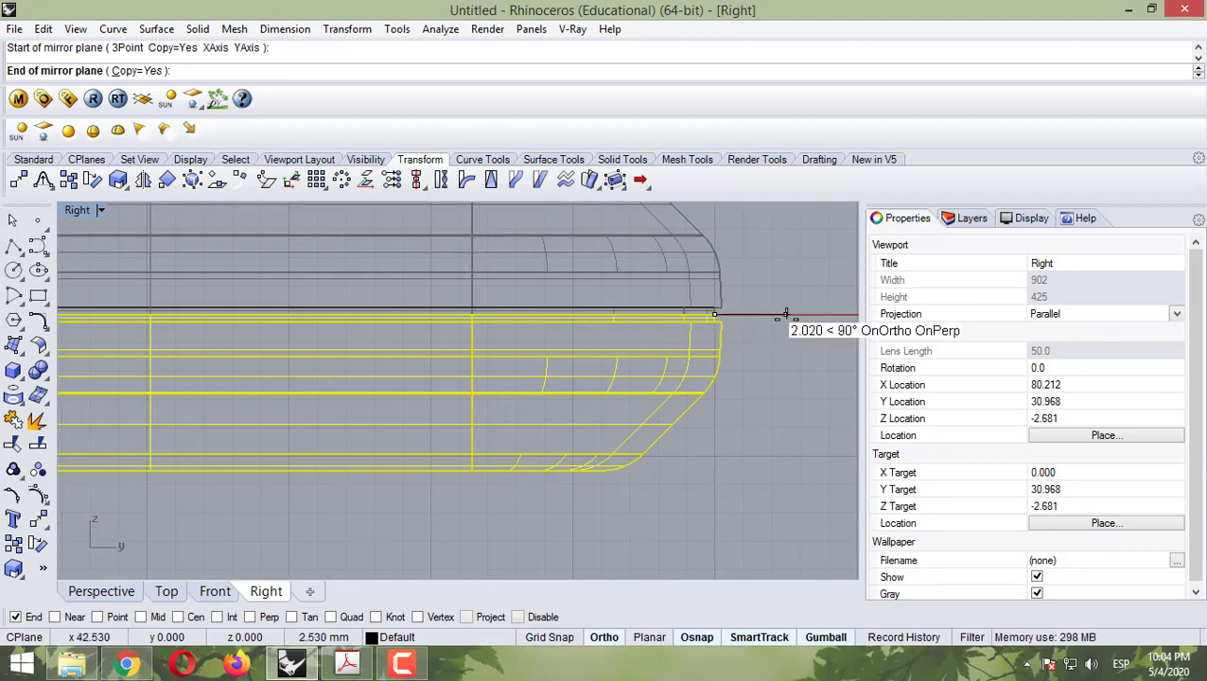
left_click(785, 314)
scroll(722, 326, "down", 3)
left_click(101, 592)
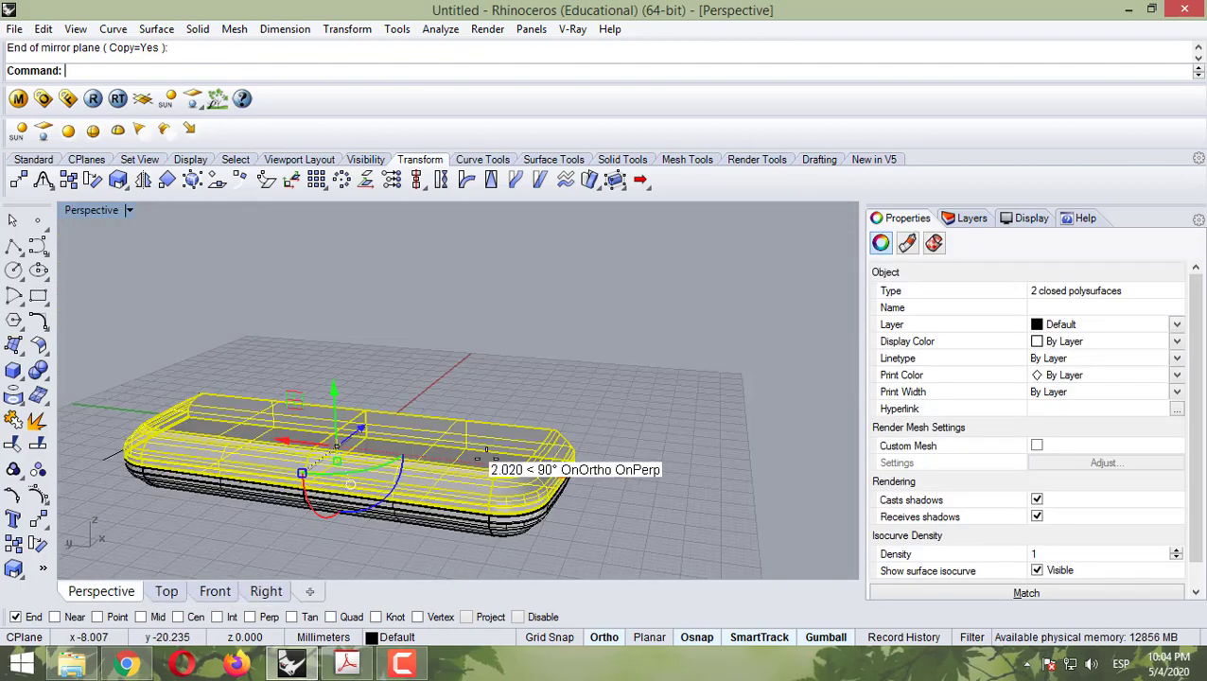
right_click_drag(484, 453, 423, 424)
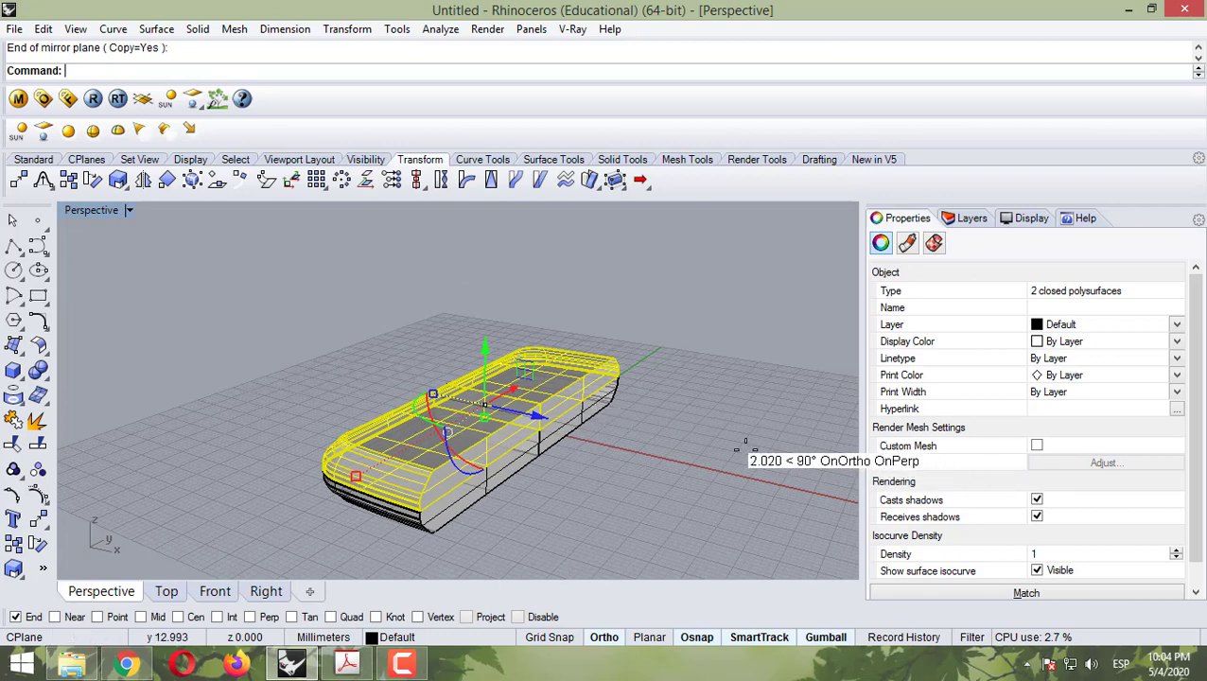
key("Escape")
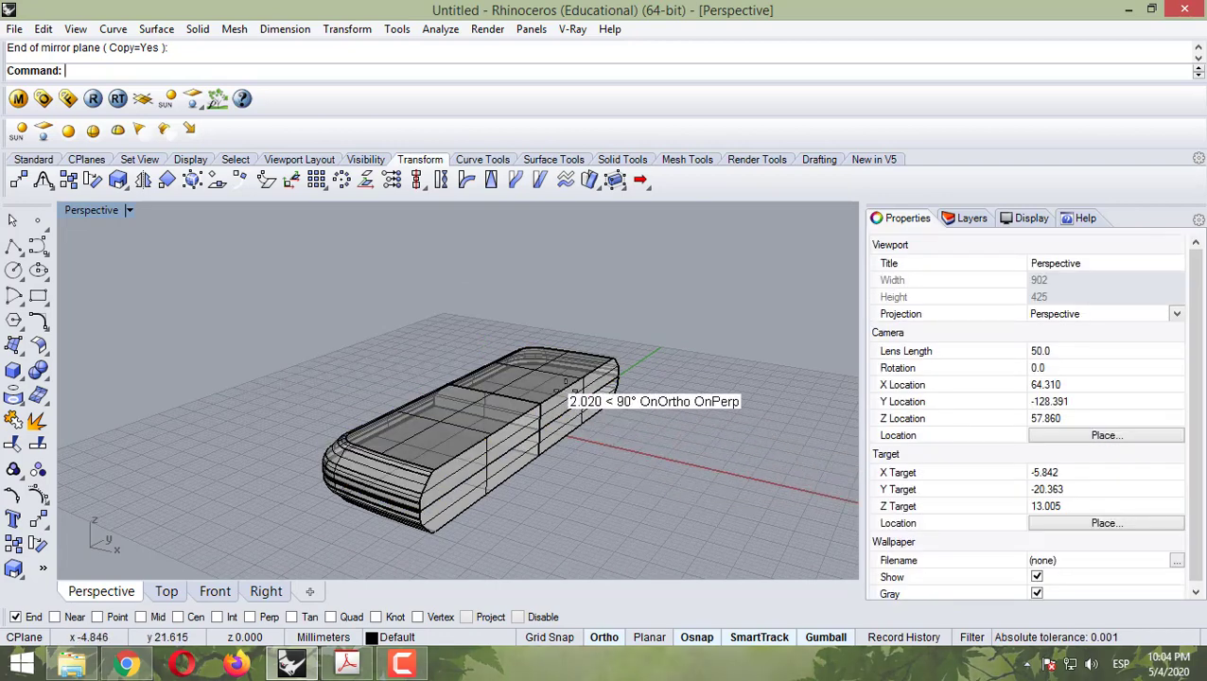
scroll(554, 412, "up", 4)
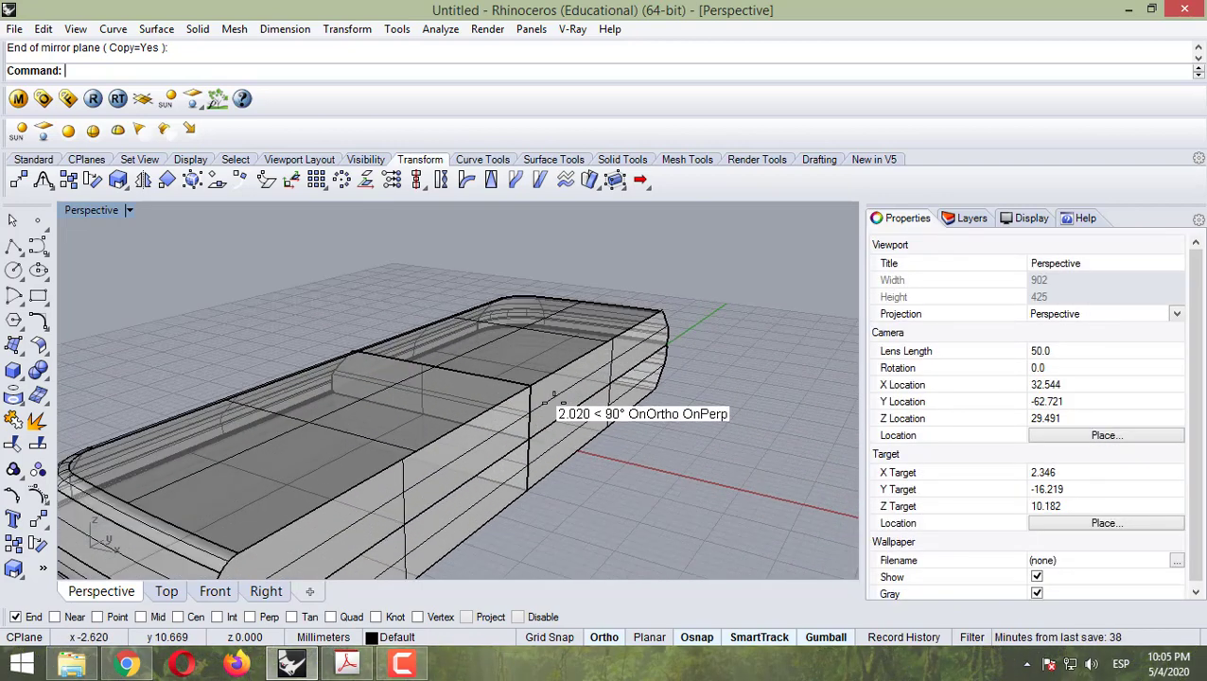
left_click_drag(554, 397, 534, 434)
key("ctrl+z")
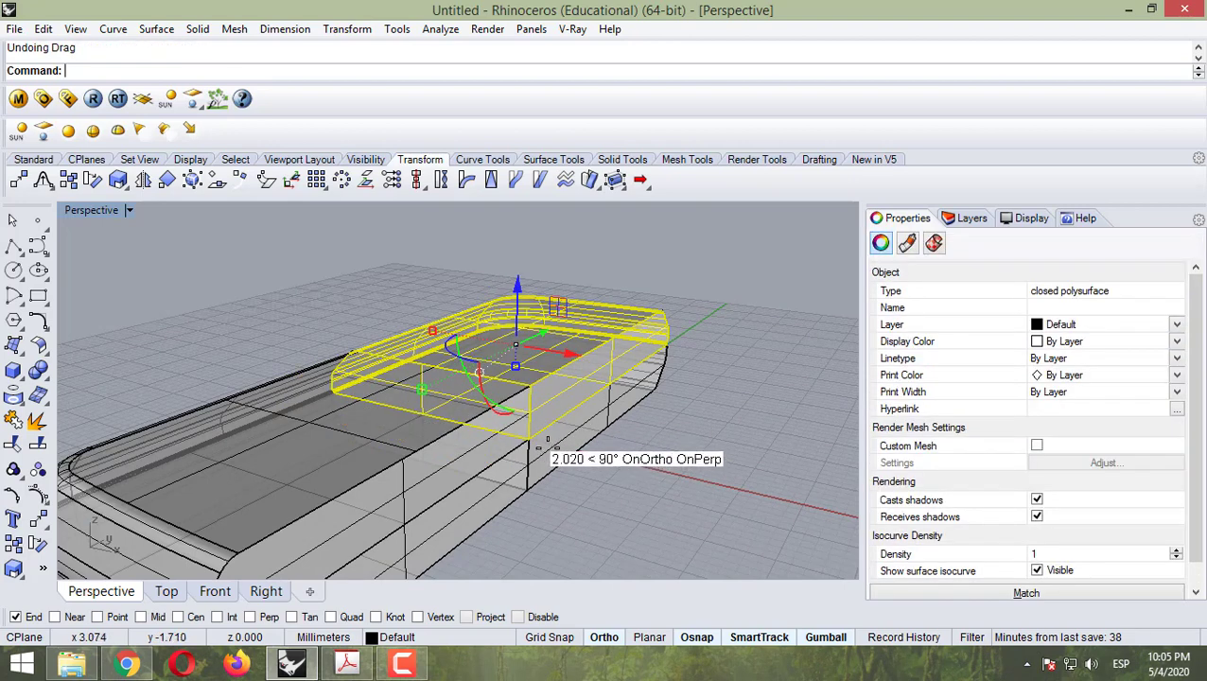
left_click(547, 516)
Step: Mirror copies of all four casing pieces in the Front view about the vertical line through their flat inner side, and clear the selection
left_click(547, 401)
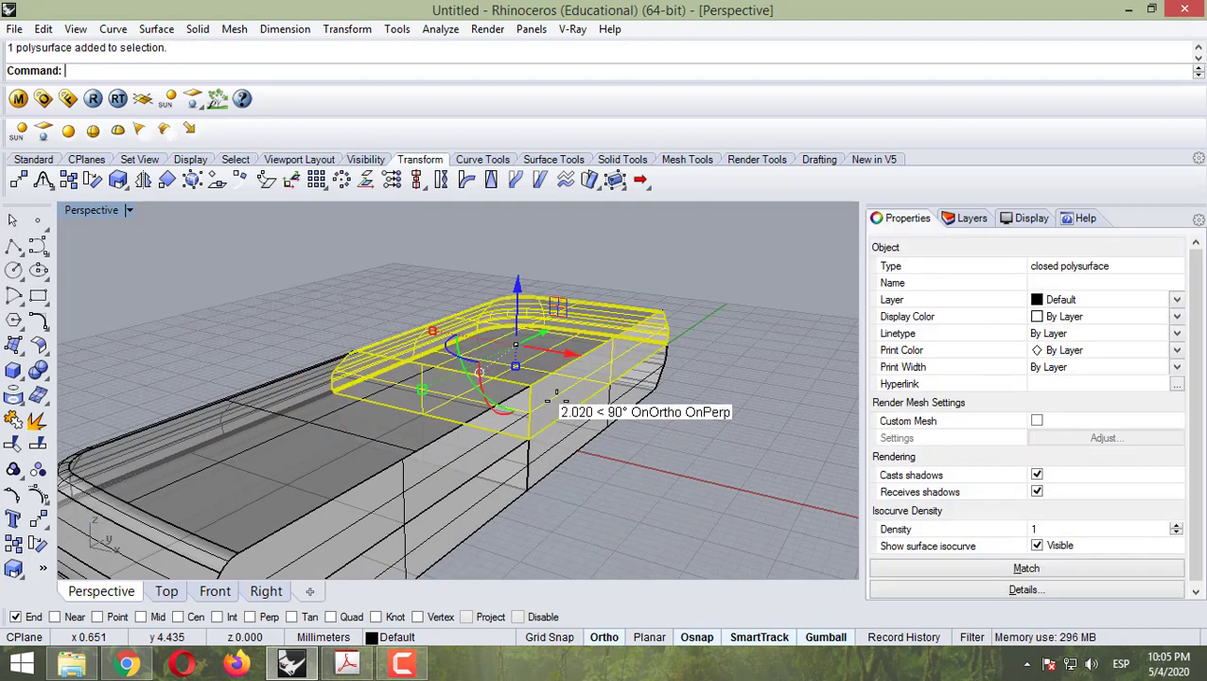
left_click(419, 433)
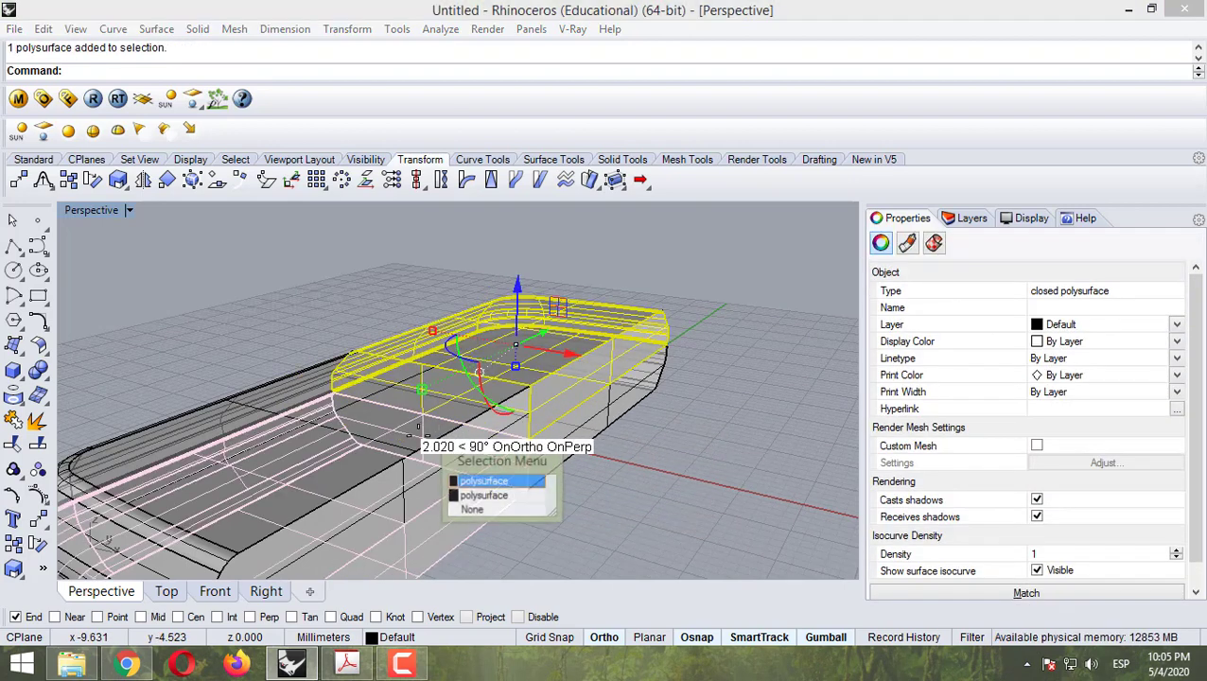
left_click(483, 496)
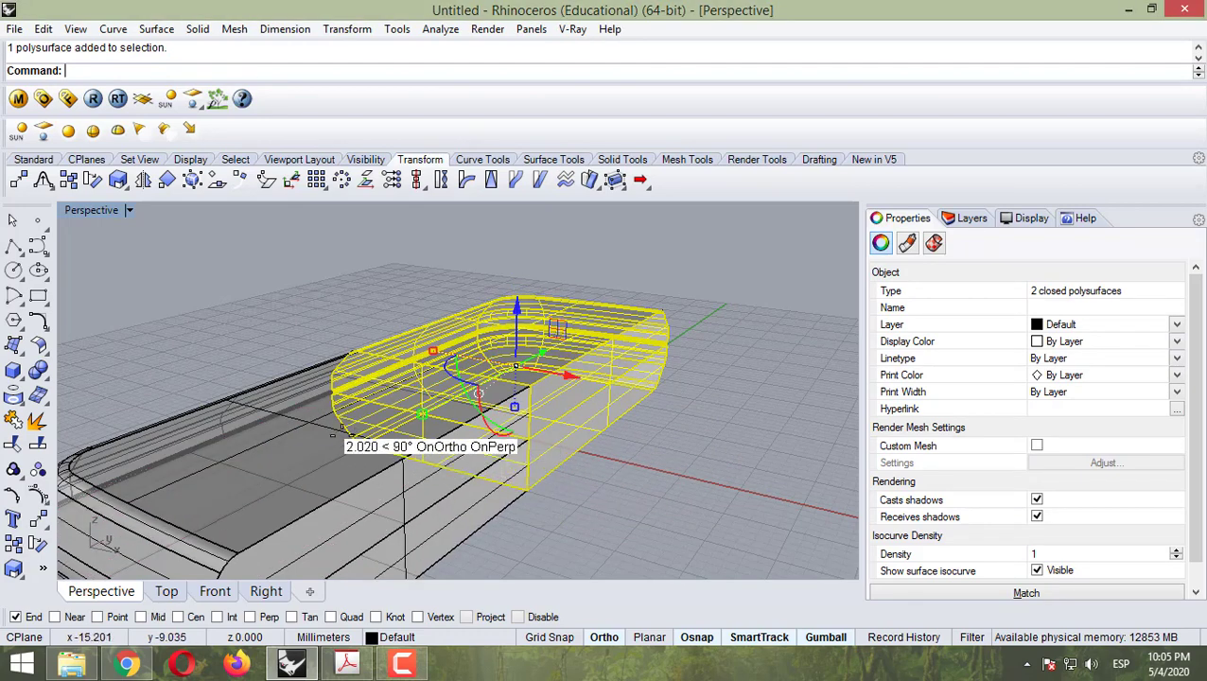
left_click(328, 428, "shift")
left_click(473, 518, "shift")
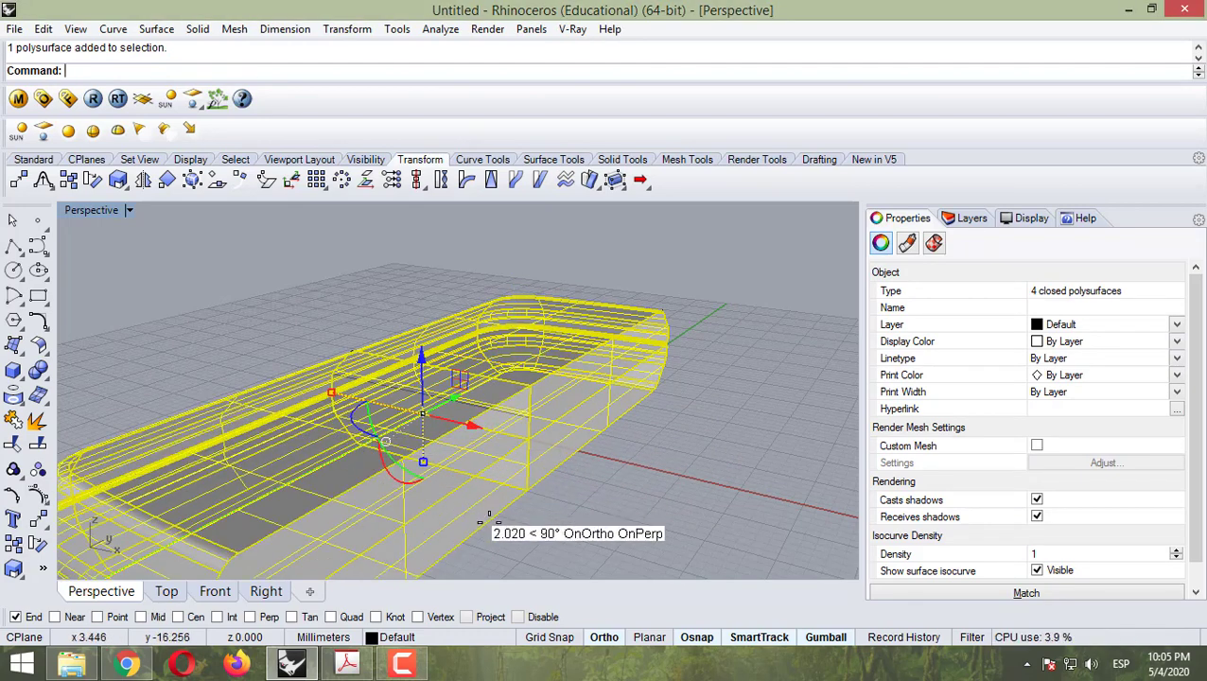
scroll(498, 518, "down", 3)
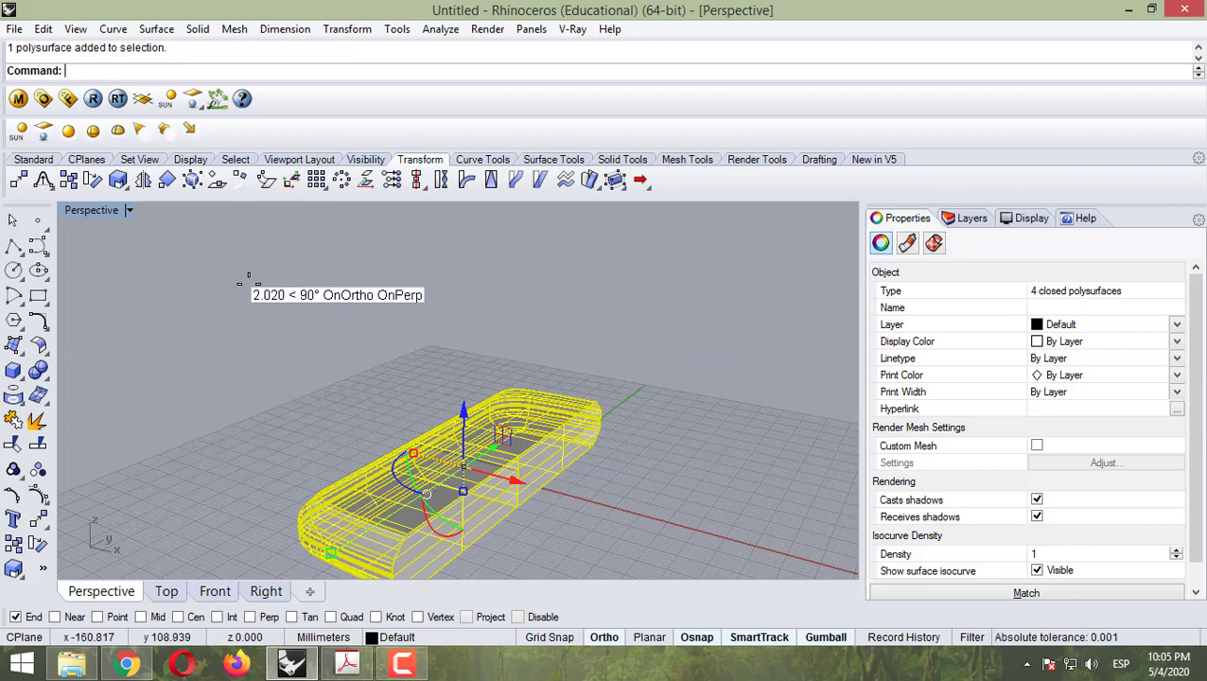
left_click(142, 180)
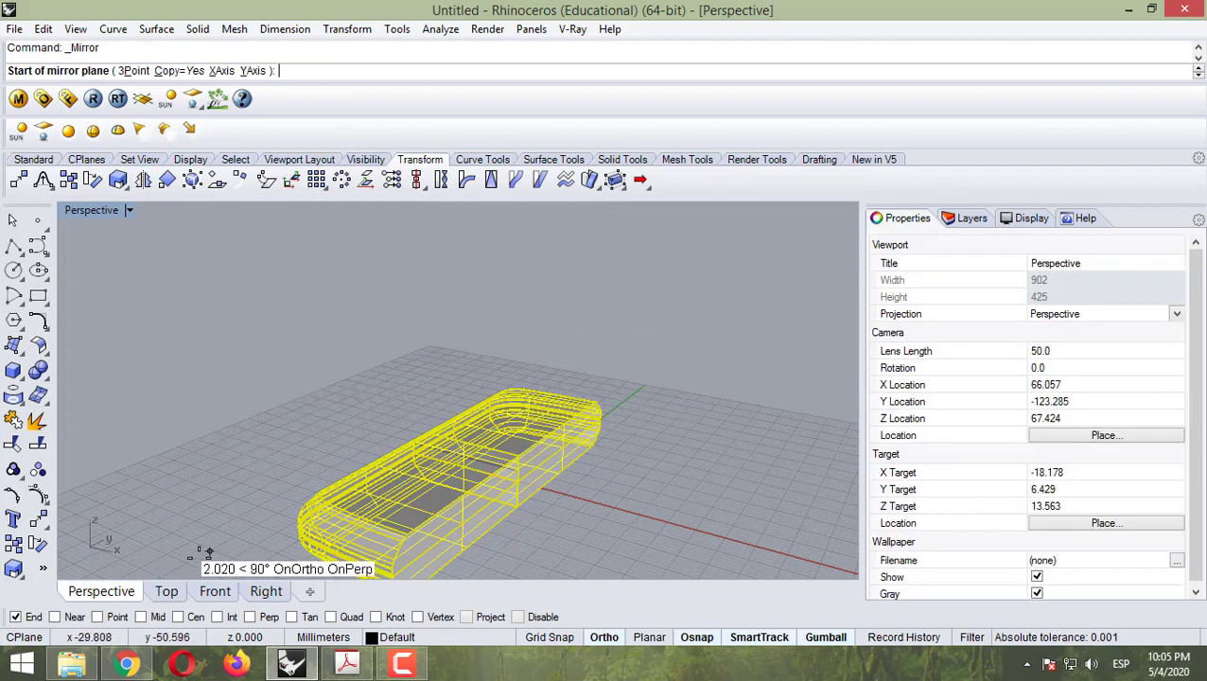
left_click(168, 590)
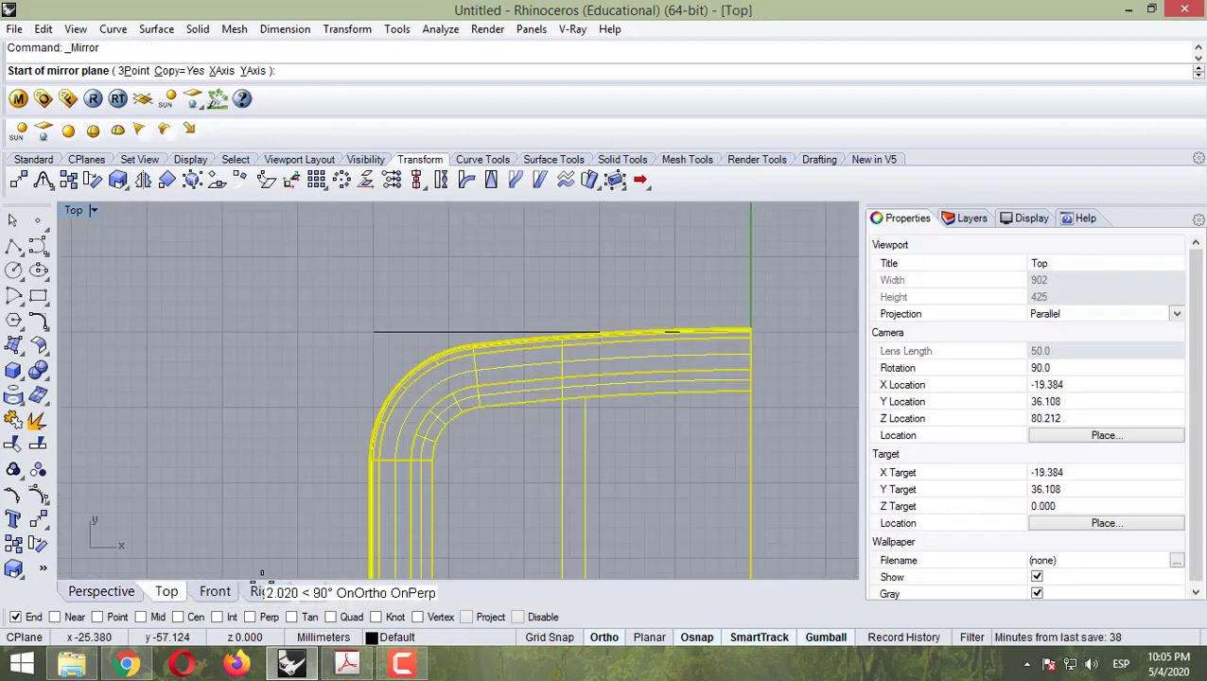
left_click(262, 575)
left_click(199, 589)
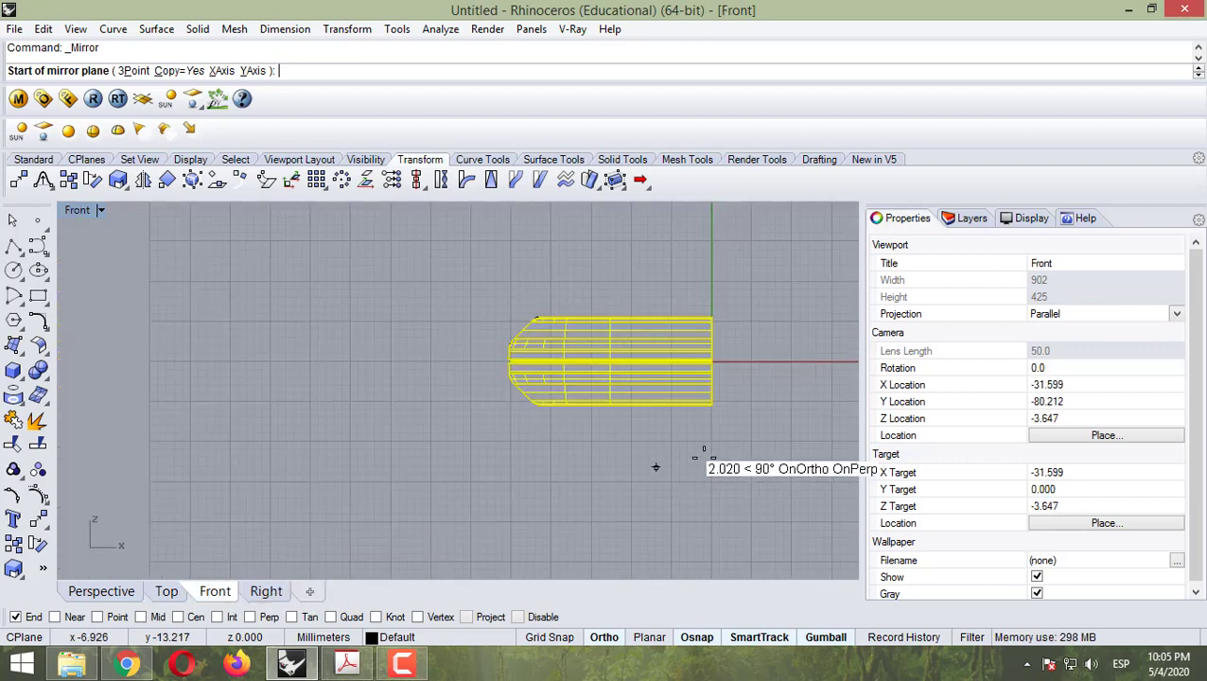
left_click(714, 404)
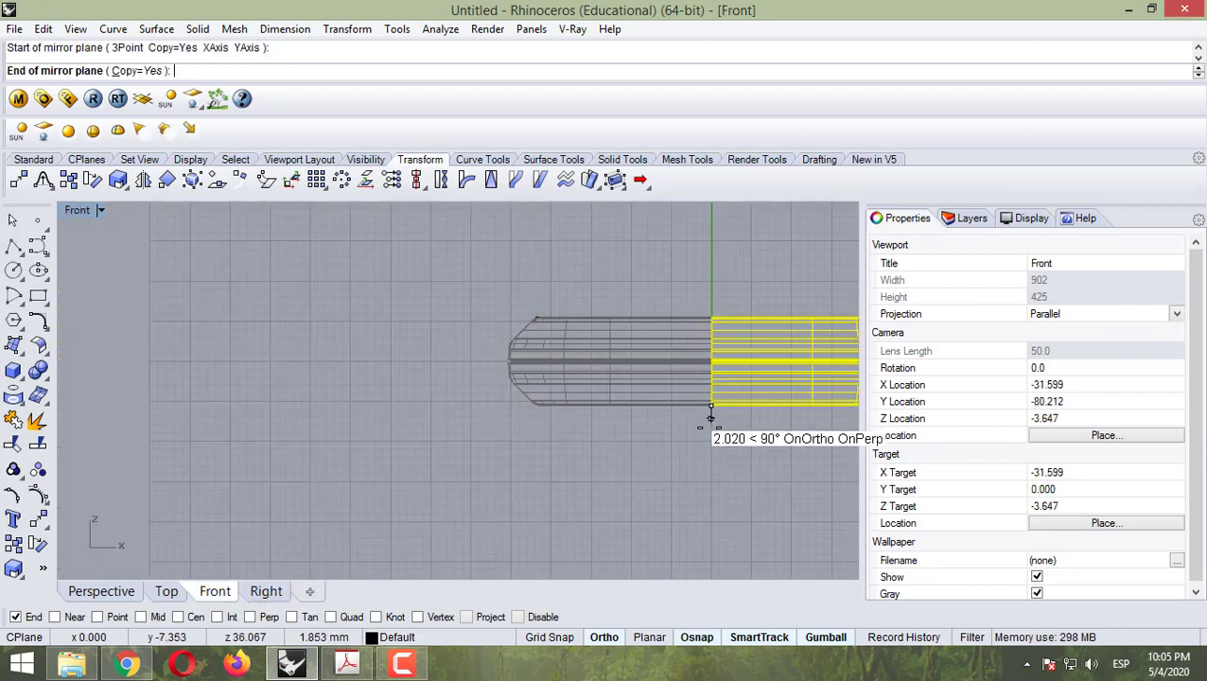
left_click(711, 452)
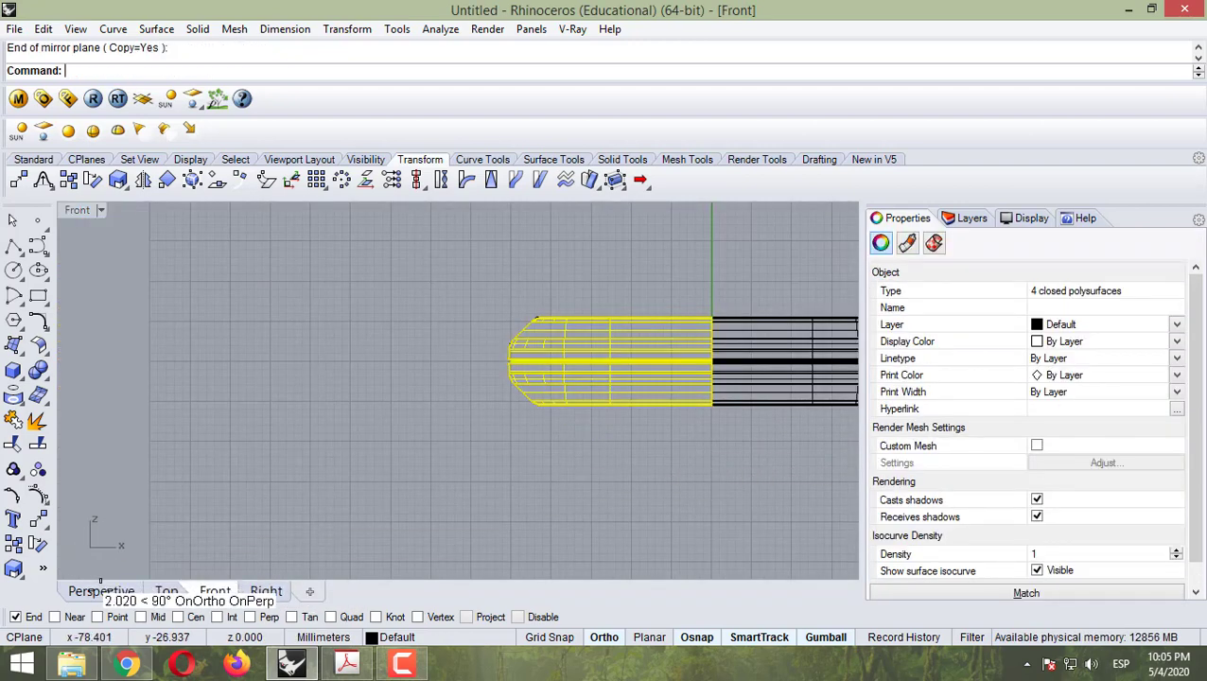
left_click(95, 591)
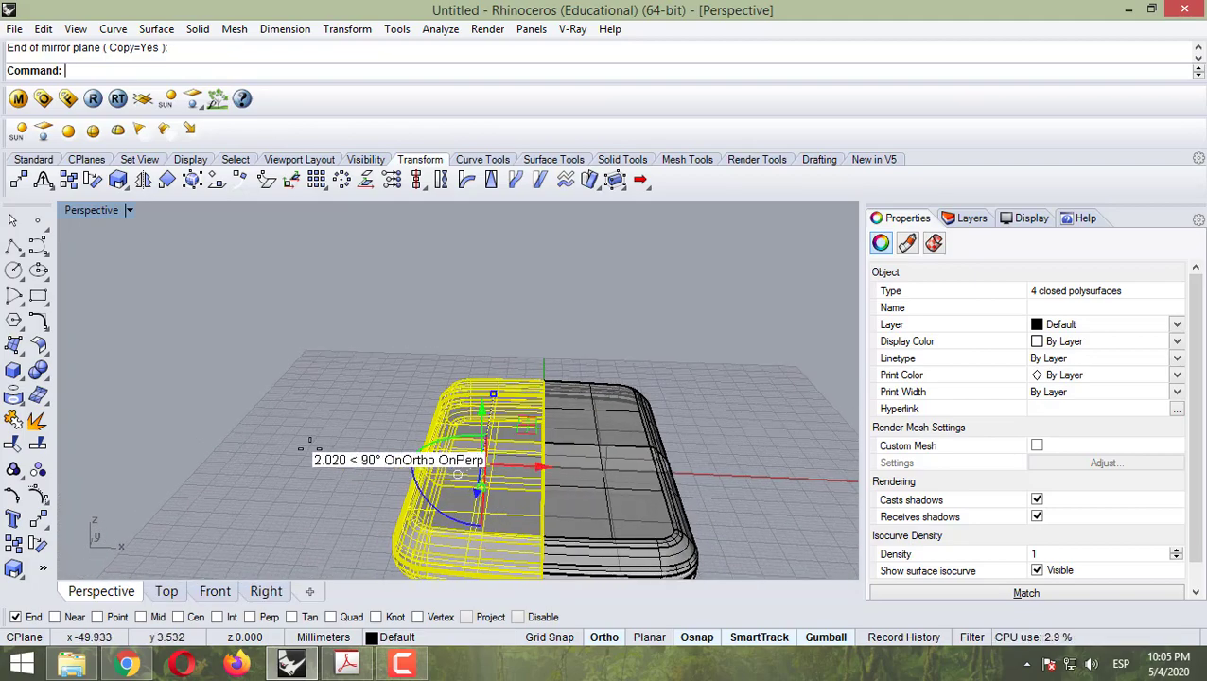
key("Escape")
right_click_drag(309, 440, 393, 602)
scroll(398, 490, "down", 3)
scroll(398, 466, "up", 3)
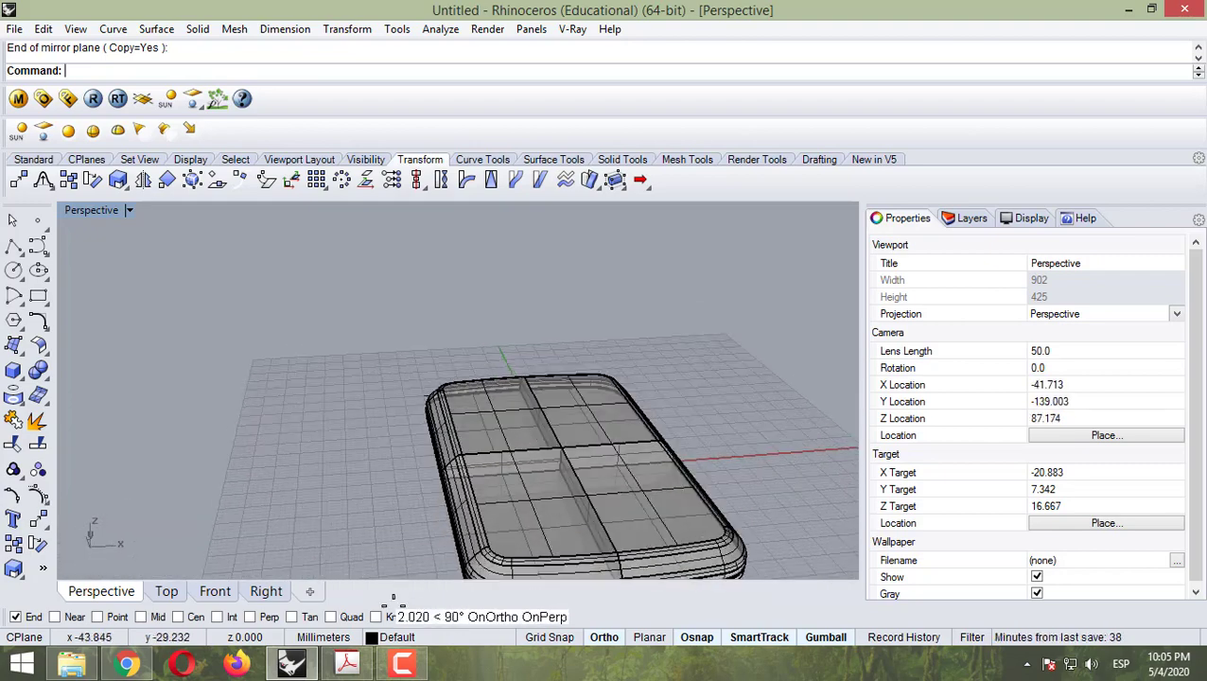
mouse_move(347, 663)
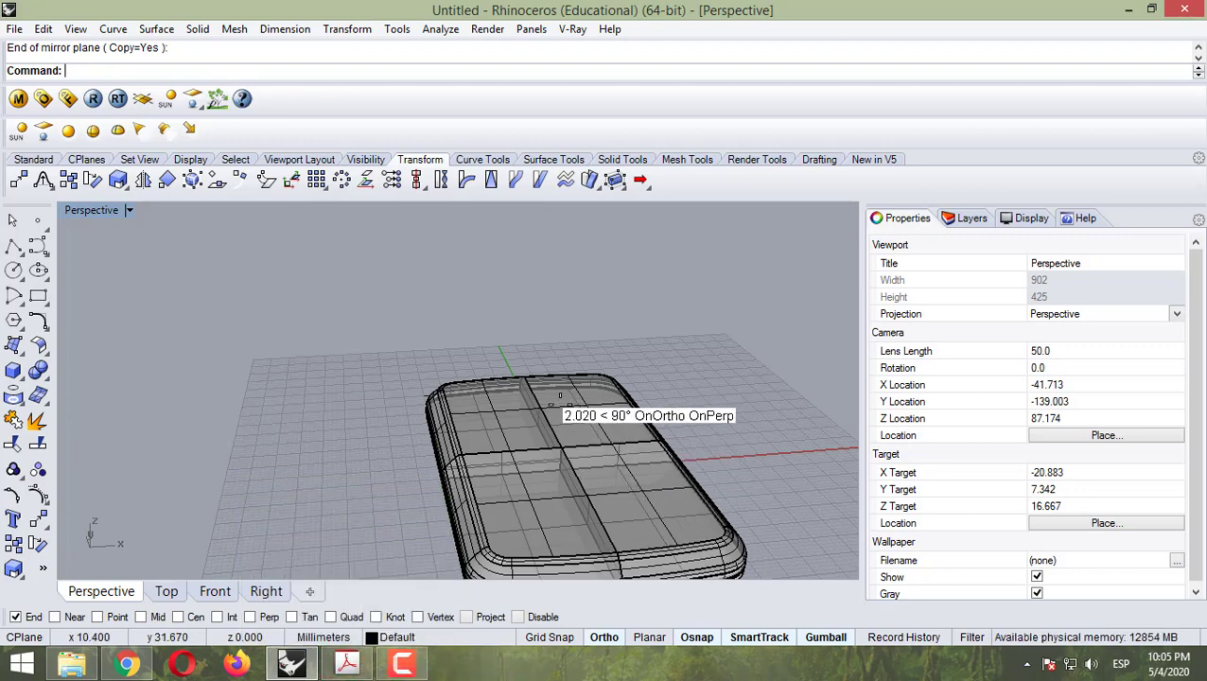
Step: Boolean-union the two upper casing pieces that meet at the centre line on the player's far end
left_click(509, 418)
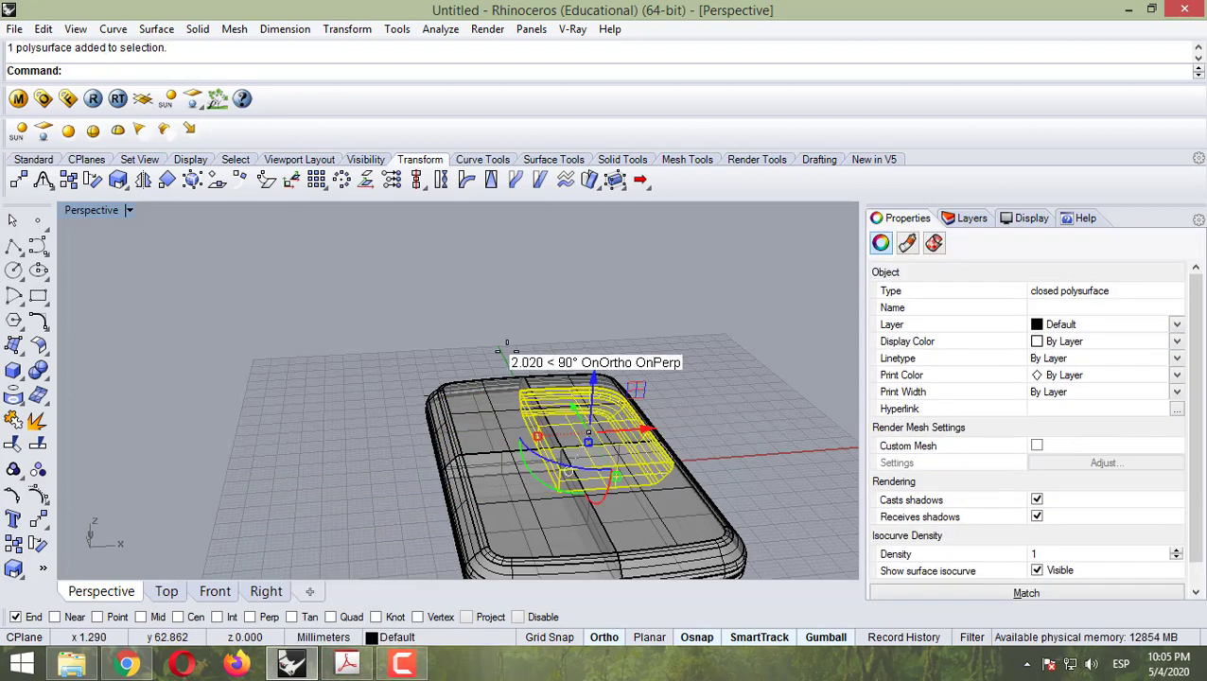
right_click_drag(503, 342, 521, 309)
scroll(512, 393, "up", 6)
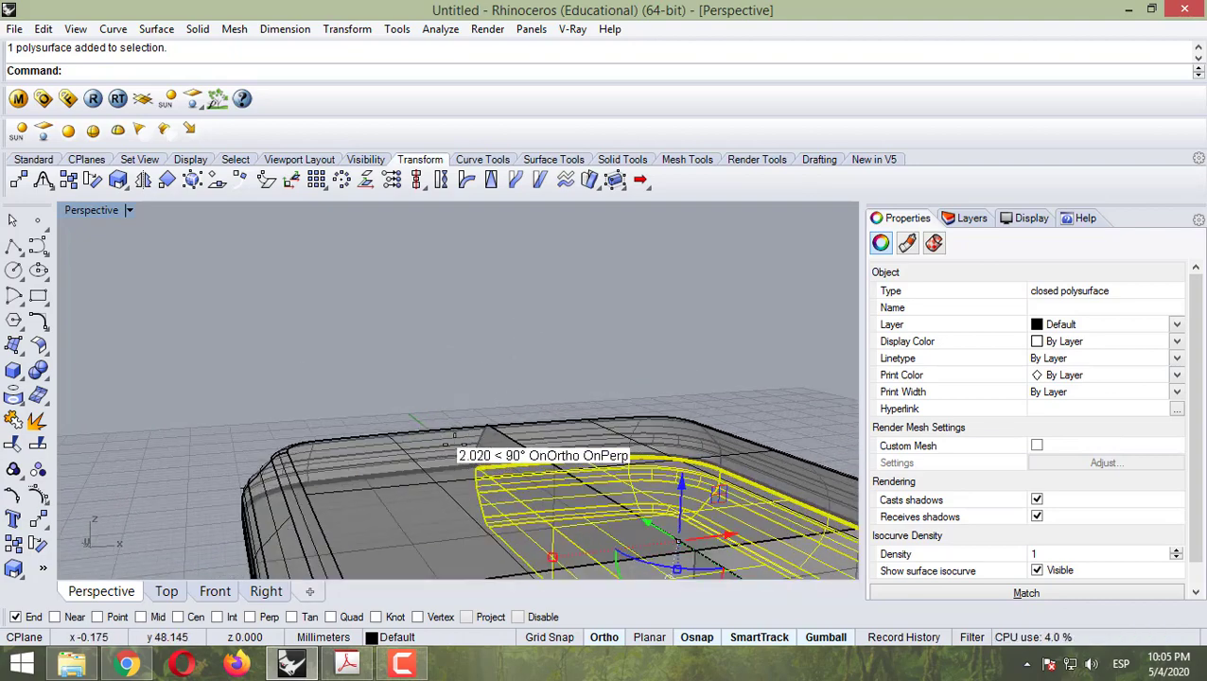
scroll(530, 416, "up", 1)
left_click(426, 365)
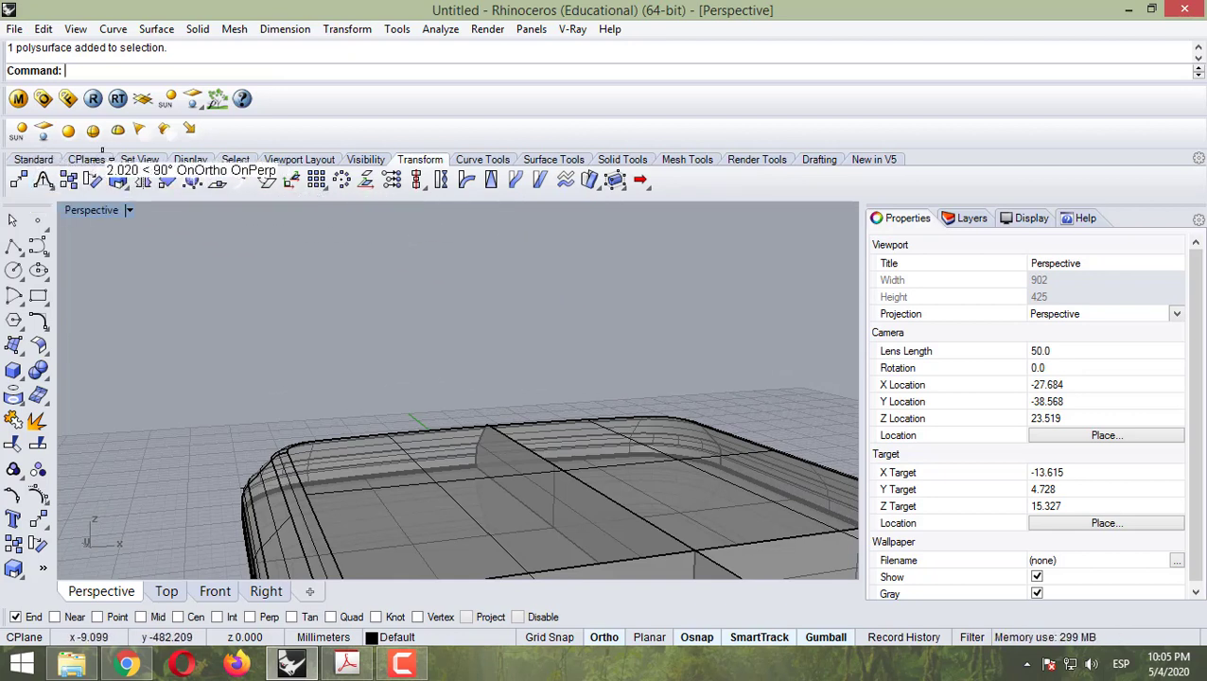
left_click(536, 157)
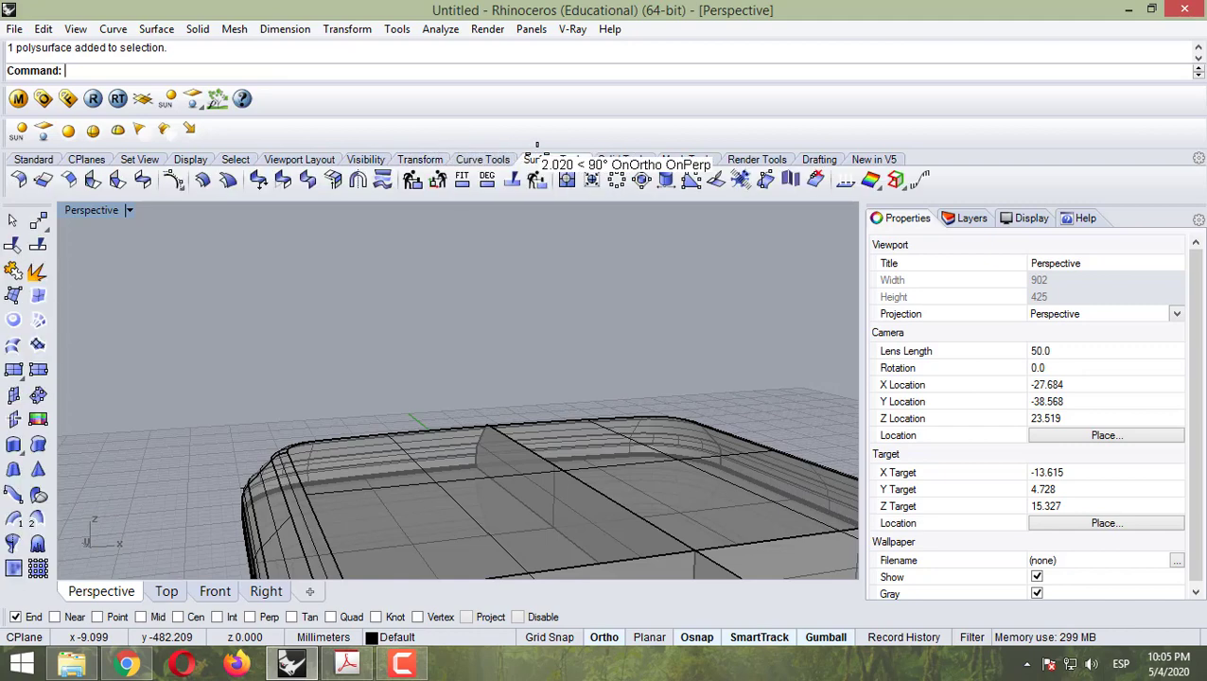
left_click(621, 159)
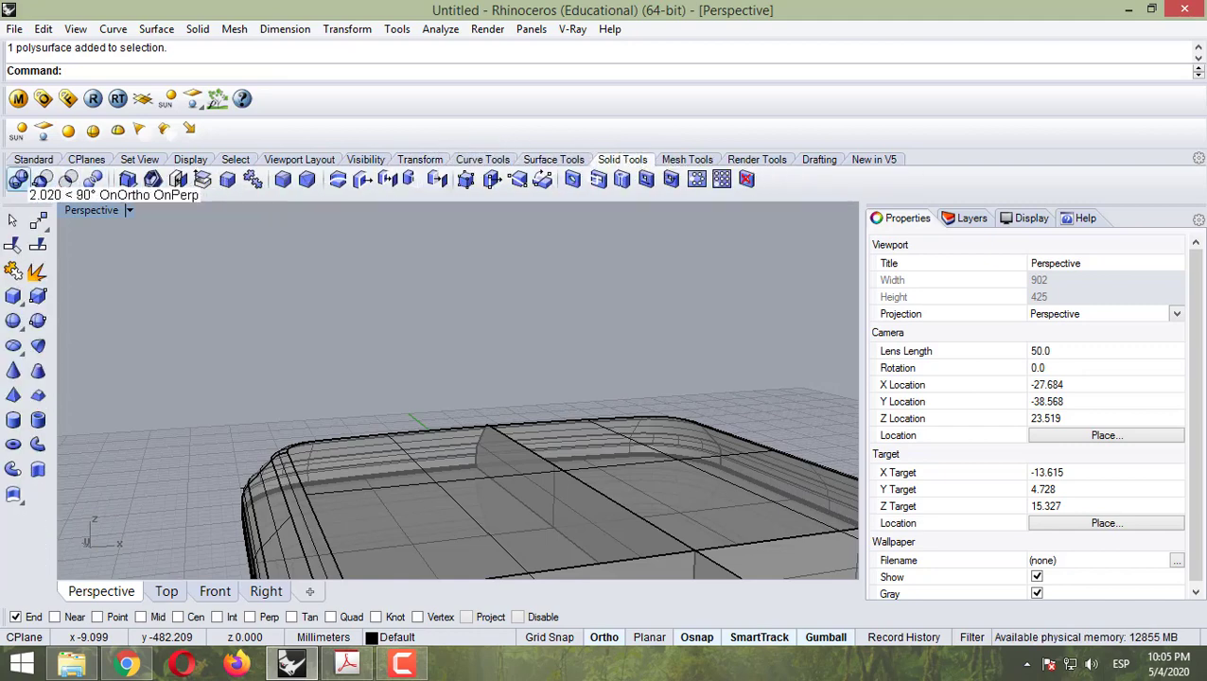
left_click(18, 180)
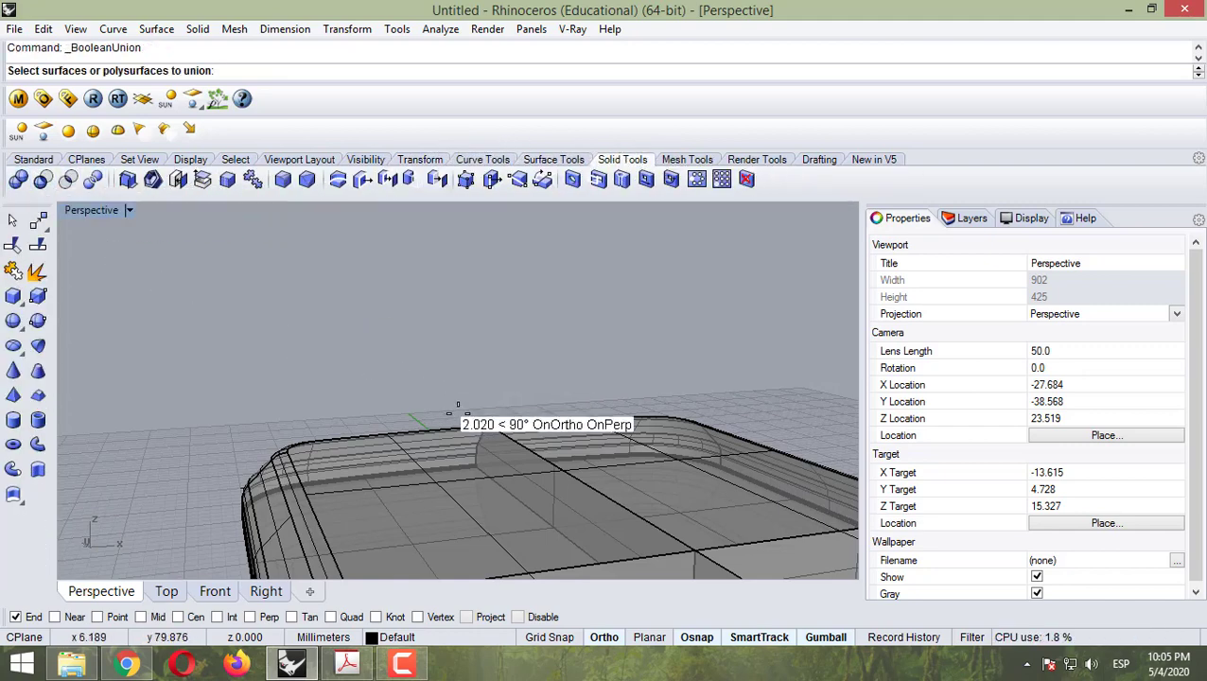
left_click(529, 416)
left_click(549, 410)
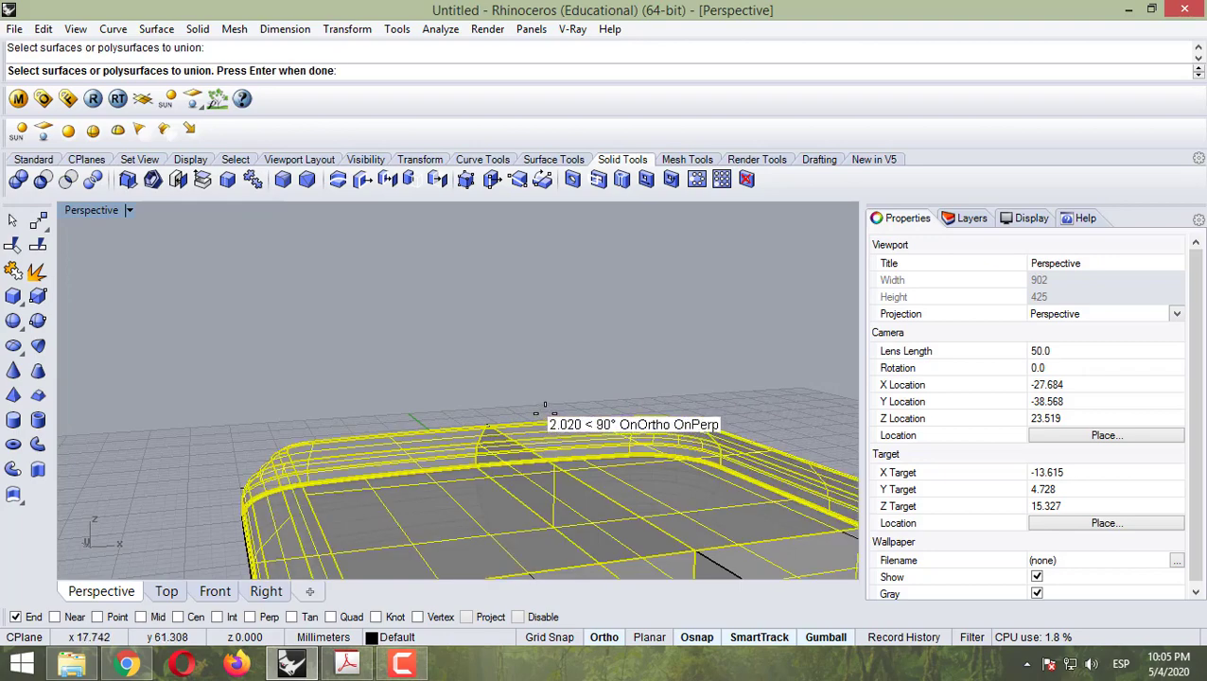
key("Return")
Step: Test the united casing half by moving it away, undo that move, and clear the selection
right_click_drag(453, 382, 511, 445)
left_click_drag(497, 338, 533, 297)
left_click(611, 287)
key("ctrl+z")
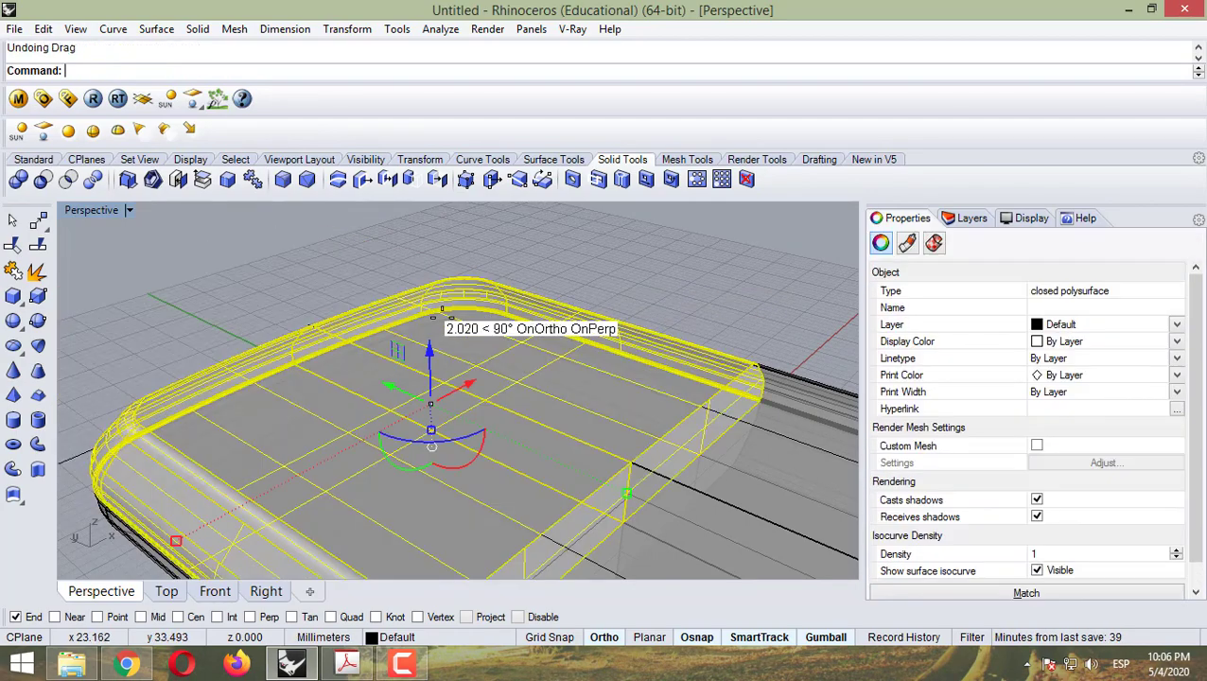
right_click_drag(431, 310, 473, 342)
left_click(253, 413)
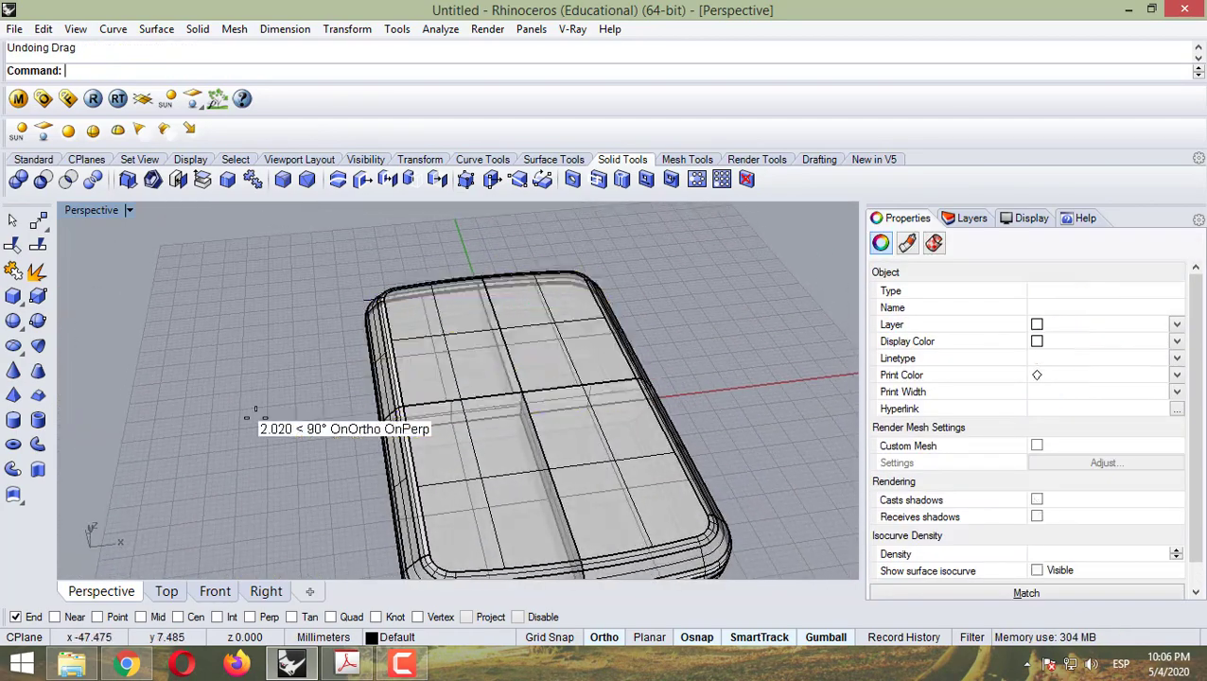
Step: Consult the dimensioned drawing on page 443 of the Alias tutorial in Adobe Acrobat, and return to Rhinoceros
left_click(127, 663)
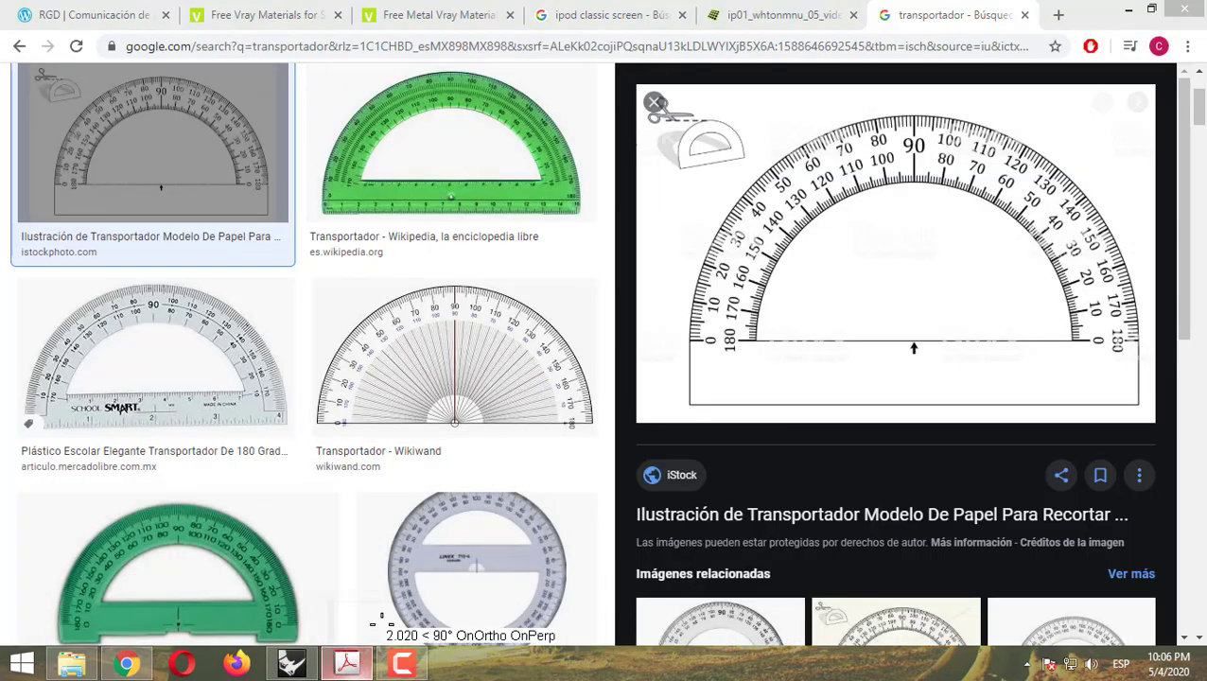
left_click(347, 662)
scroll(662, 373, "down", 5)
scroll(662, 372, "up", 3)
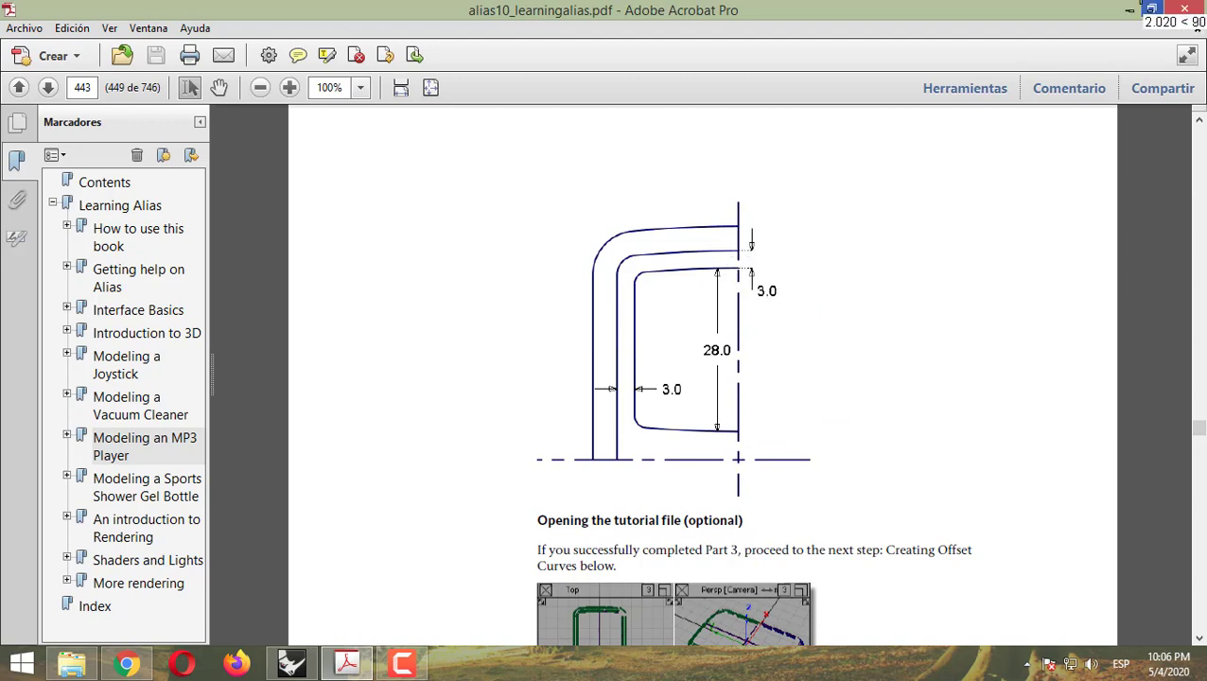
left_click(1129, 8)
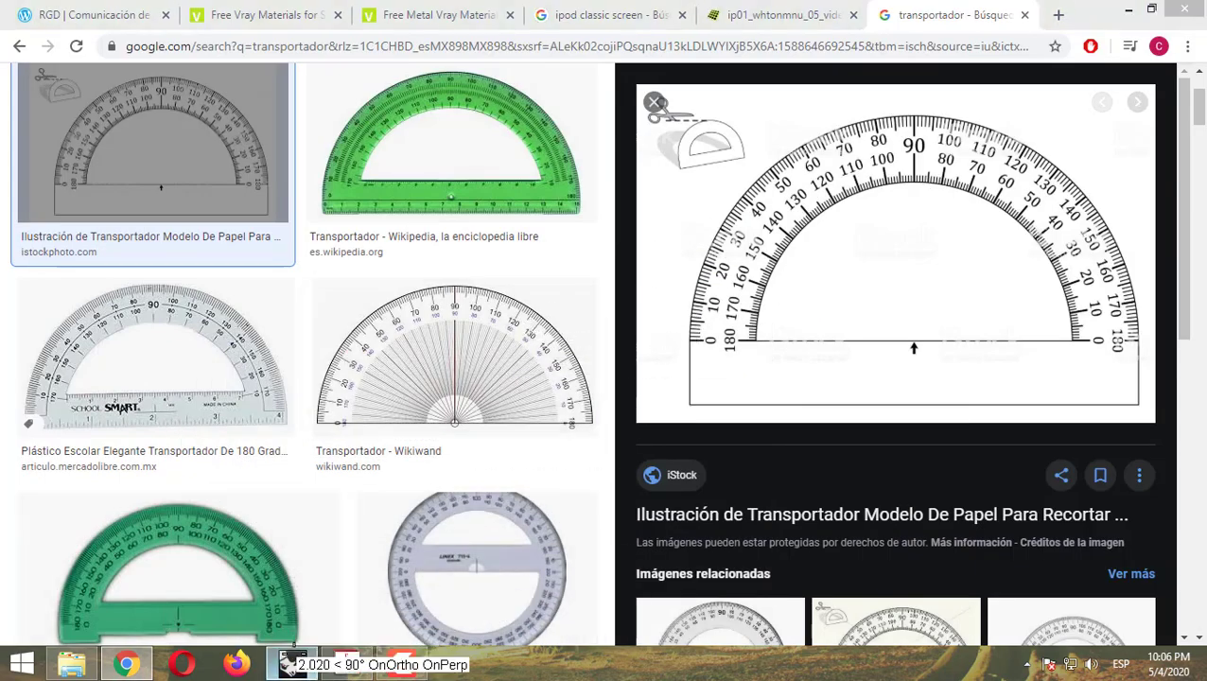
left_click(290, 662)
Step: In the Top view, offset the inner curved end edge with its rounded corner 3 mm towards the inside of the casing
left_click(170, 589)
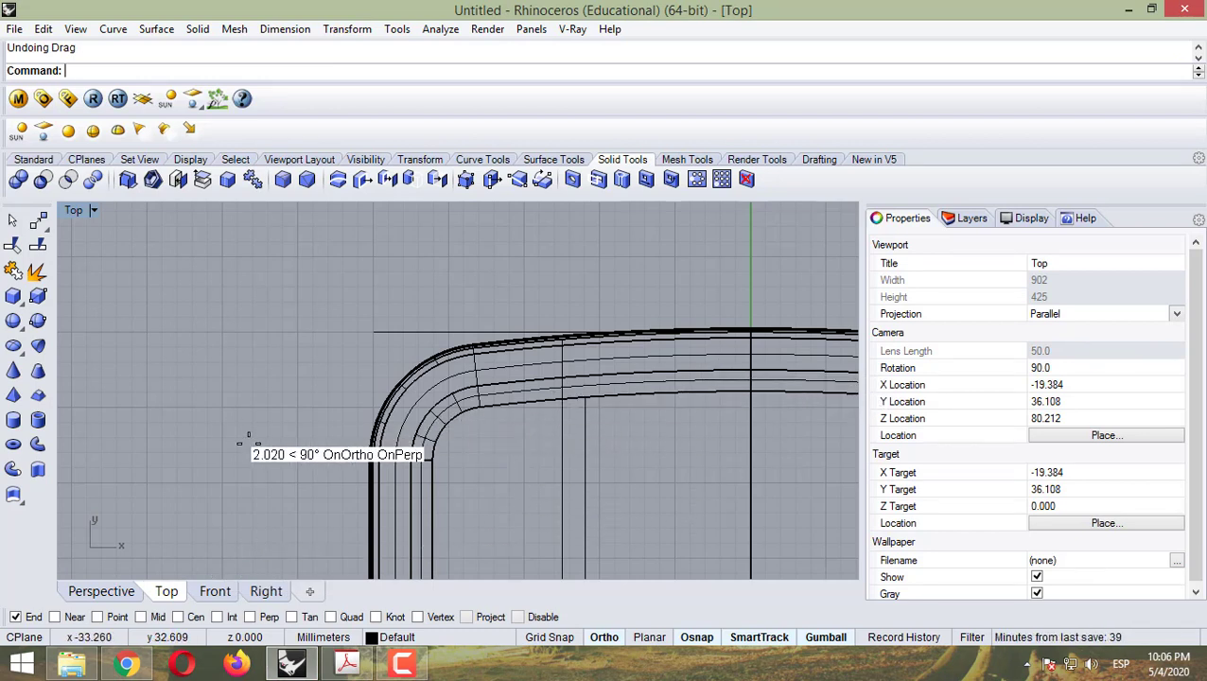
left_click(484, 157)
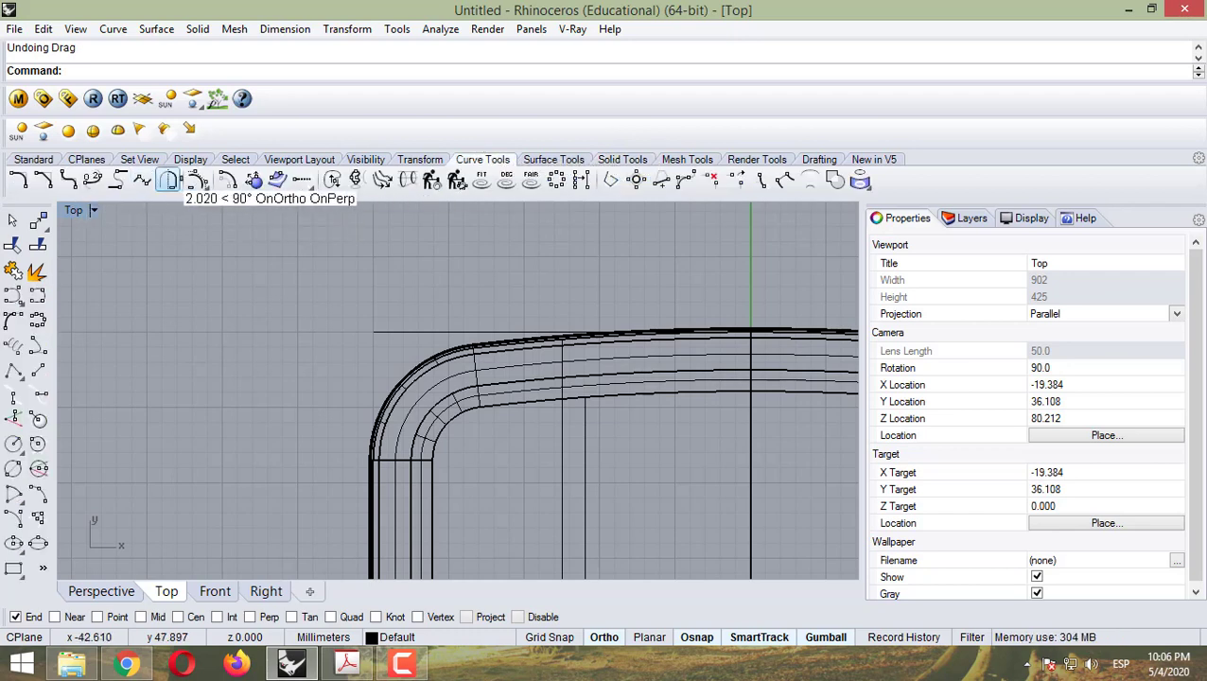
left_click(227, 180)
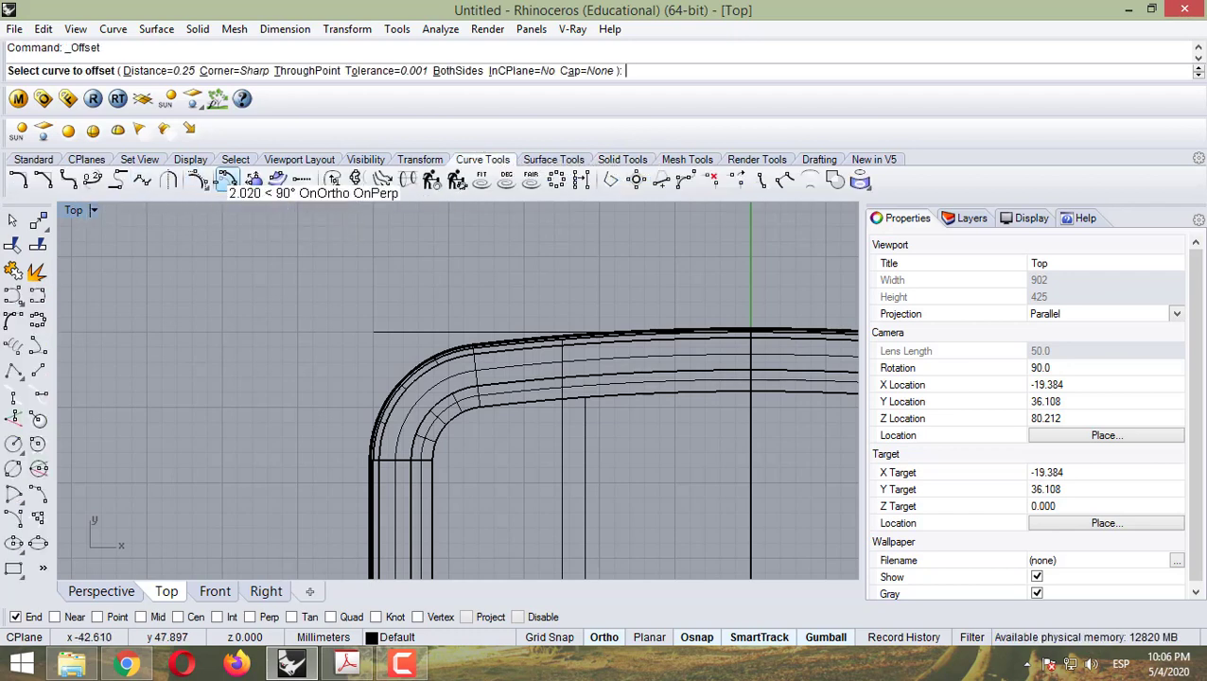
left_click(161, 71)
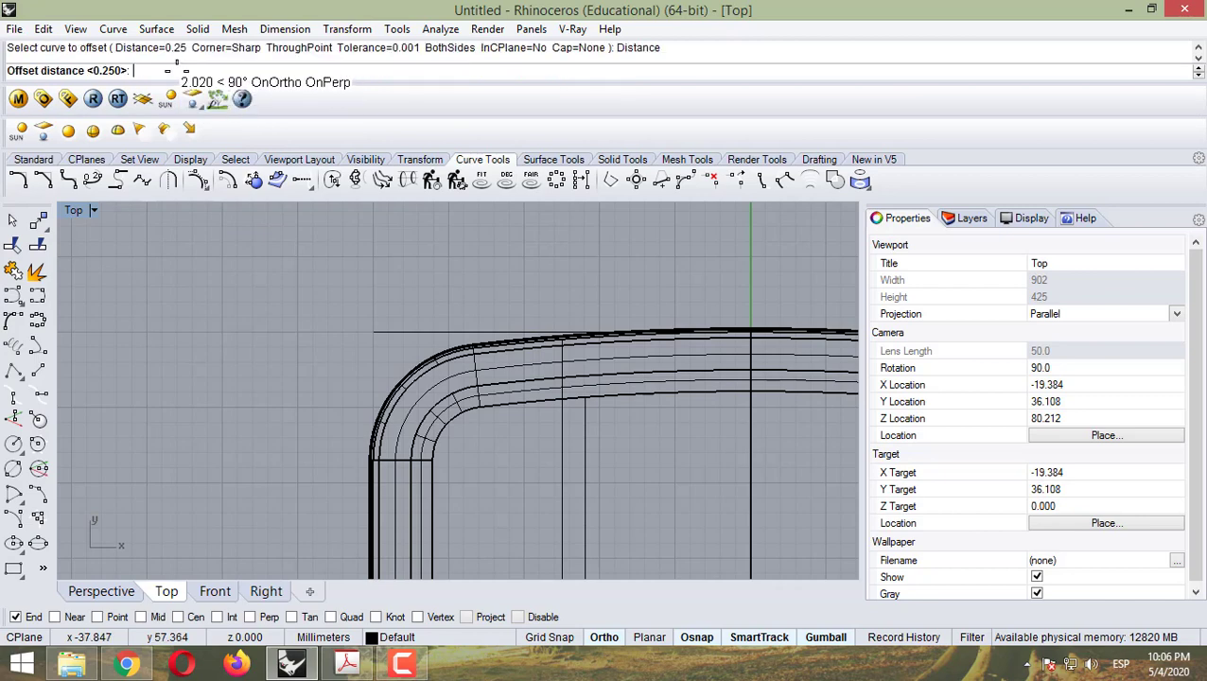
key("Return")
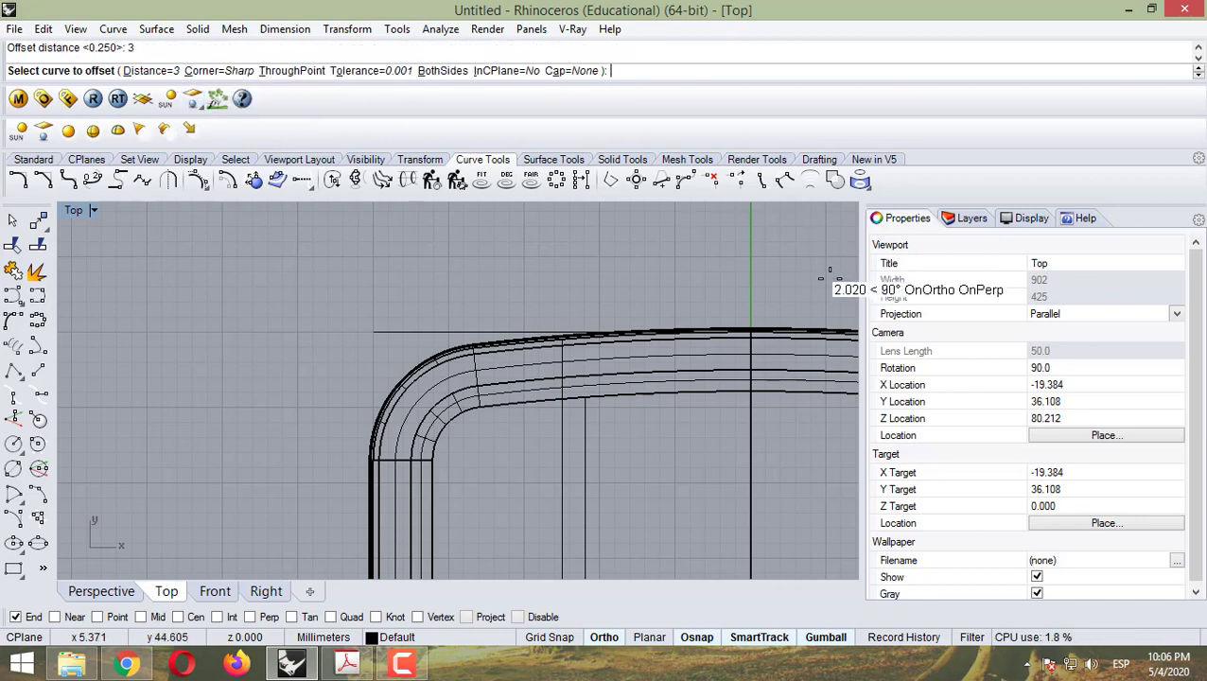
left_click(711, 390)
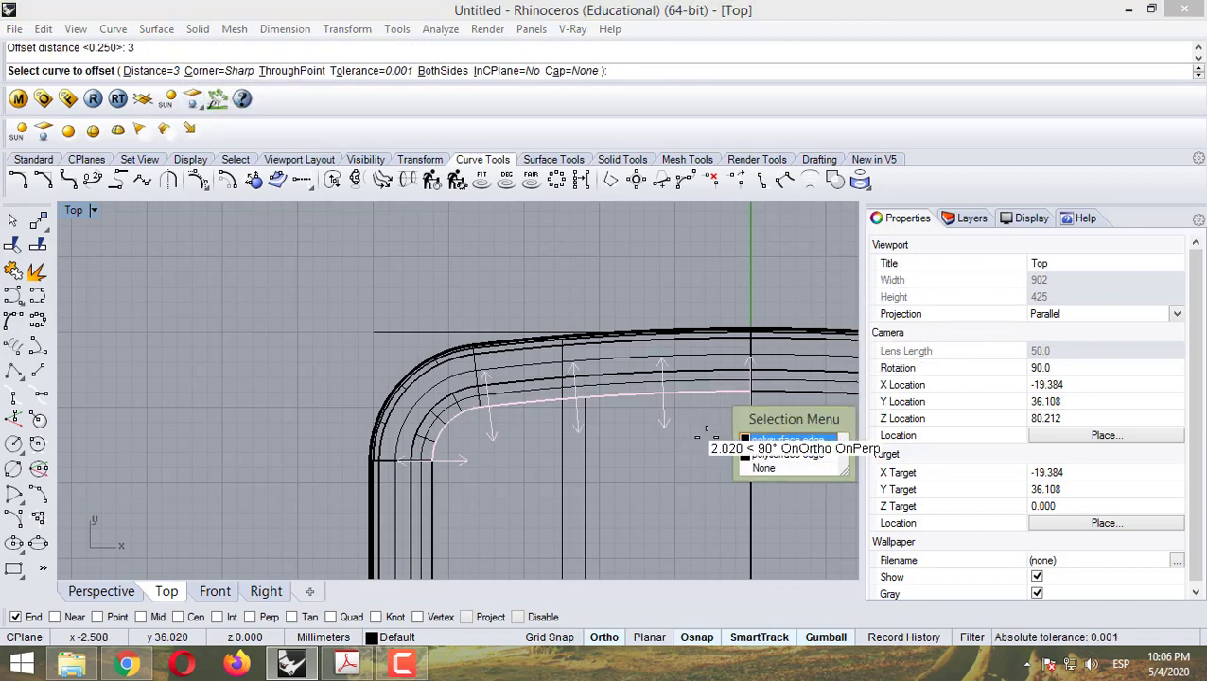
left_click(771, 440)
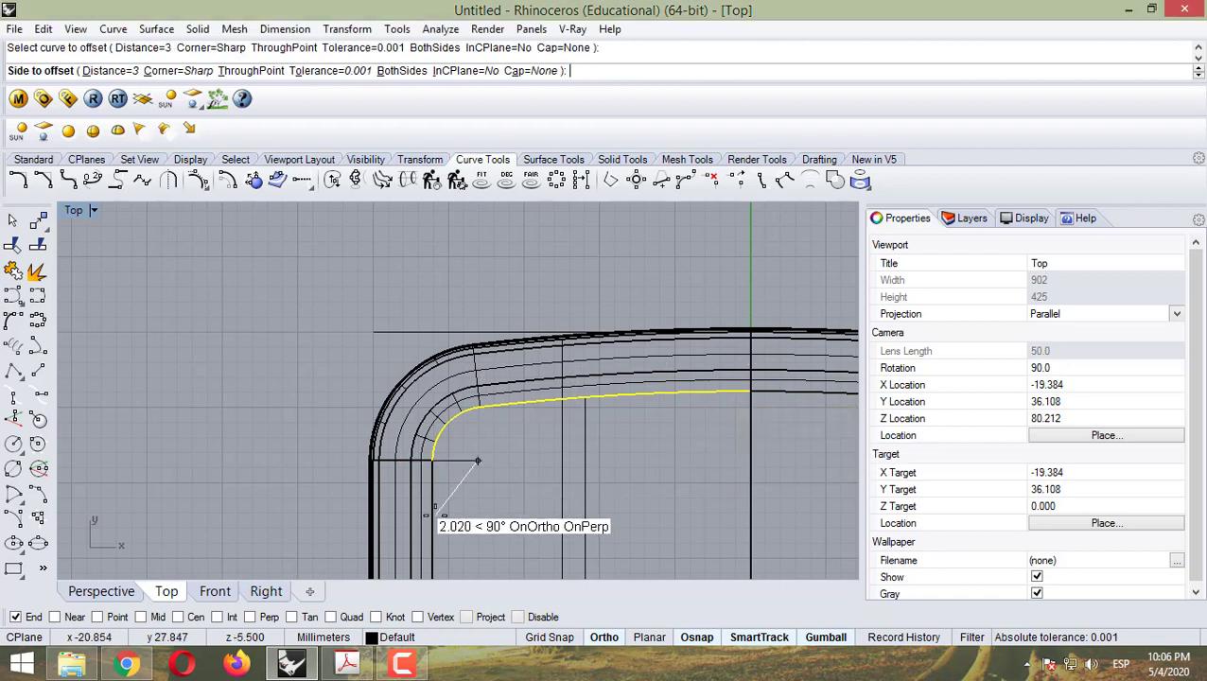
left_click(462, 494)
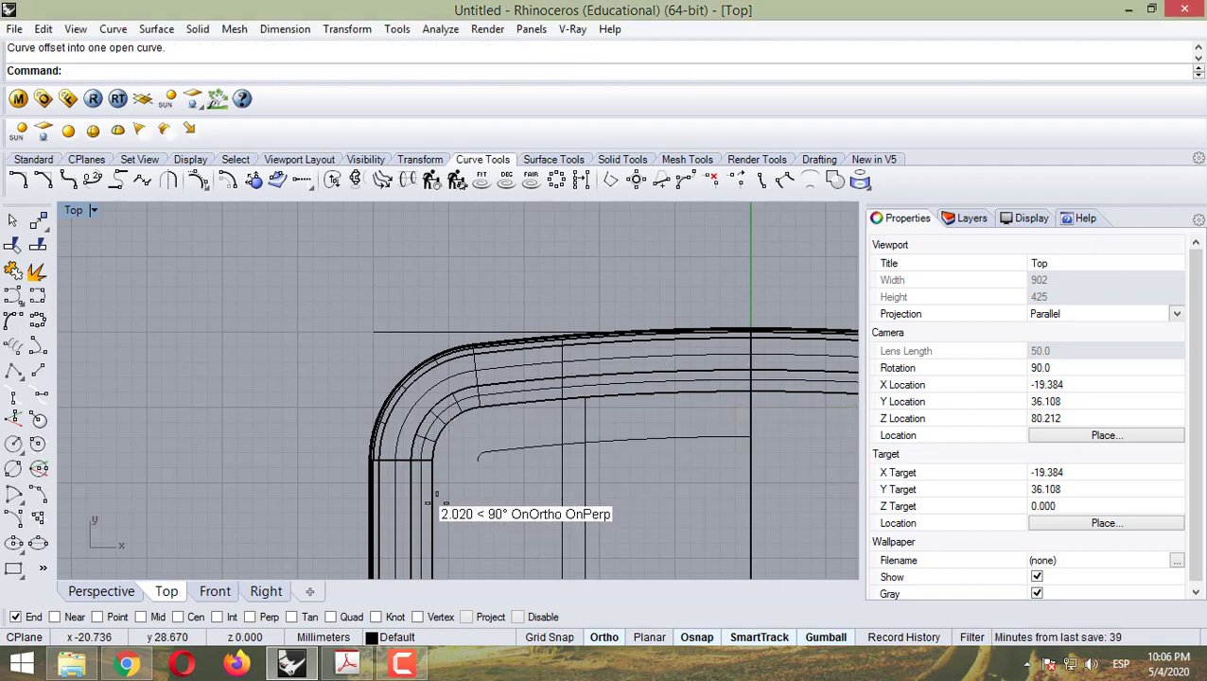
Step: Offset the straight inner edge along the casing's long side 3 mm inward
left_click(227, 179)
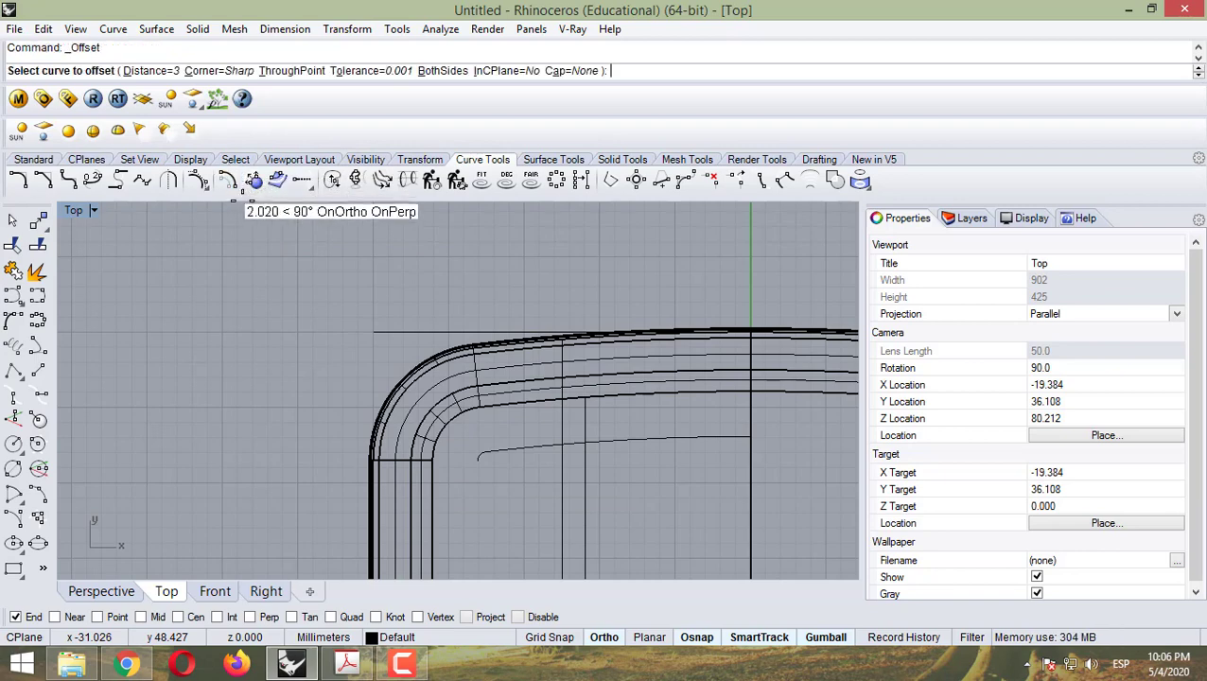
left_click(431, 465)
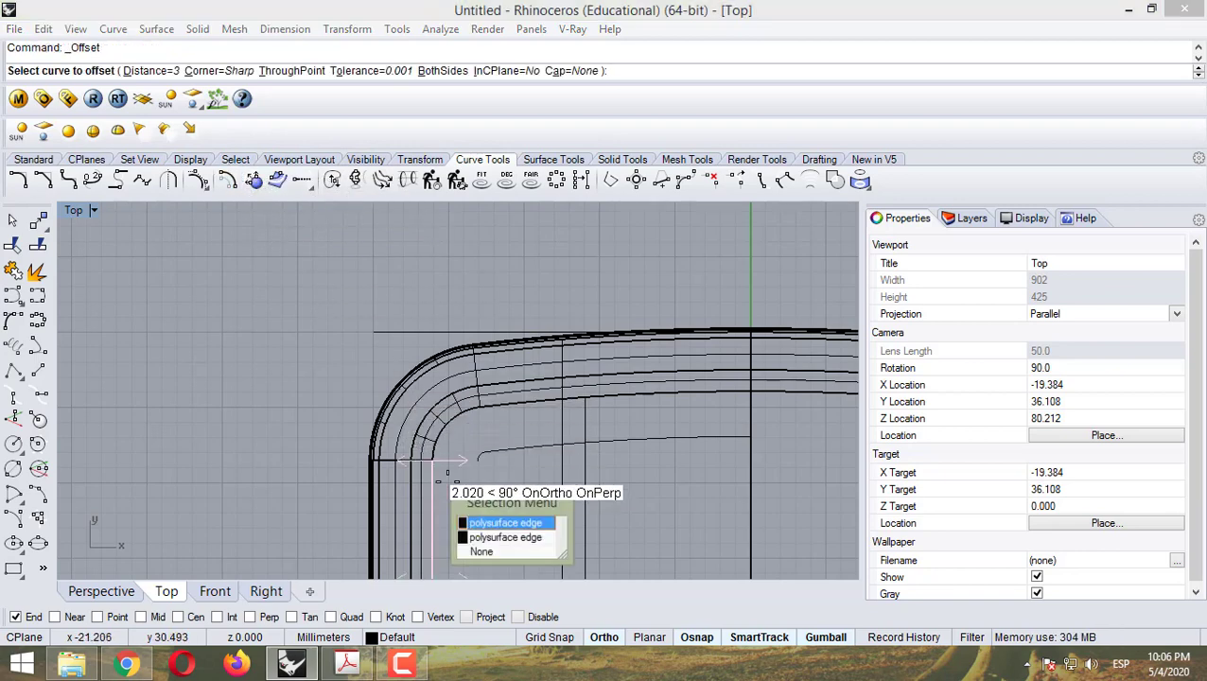
left_click(473, 524)
left_click(431, 493)
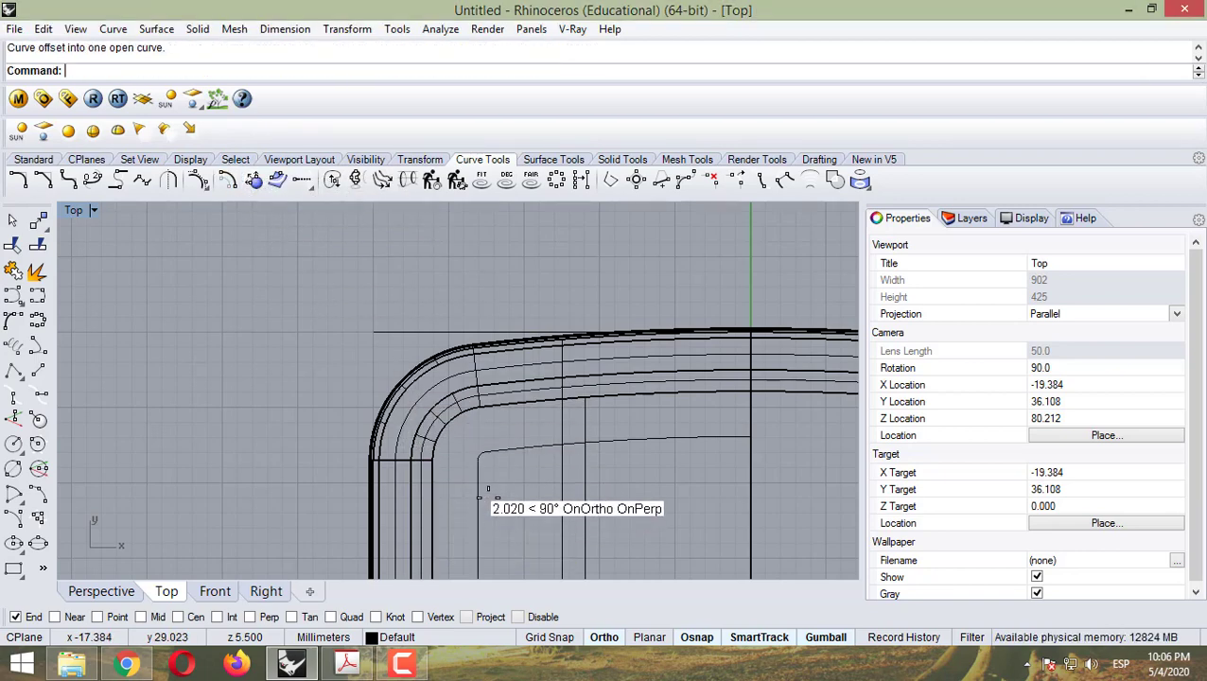
Step: Examine in the Perspective view where the offset curves lie relative to the casing's face, leaving nothing selected
scroll(350, 496, "down", 3)
left_click(101, 591)
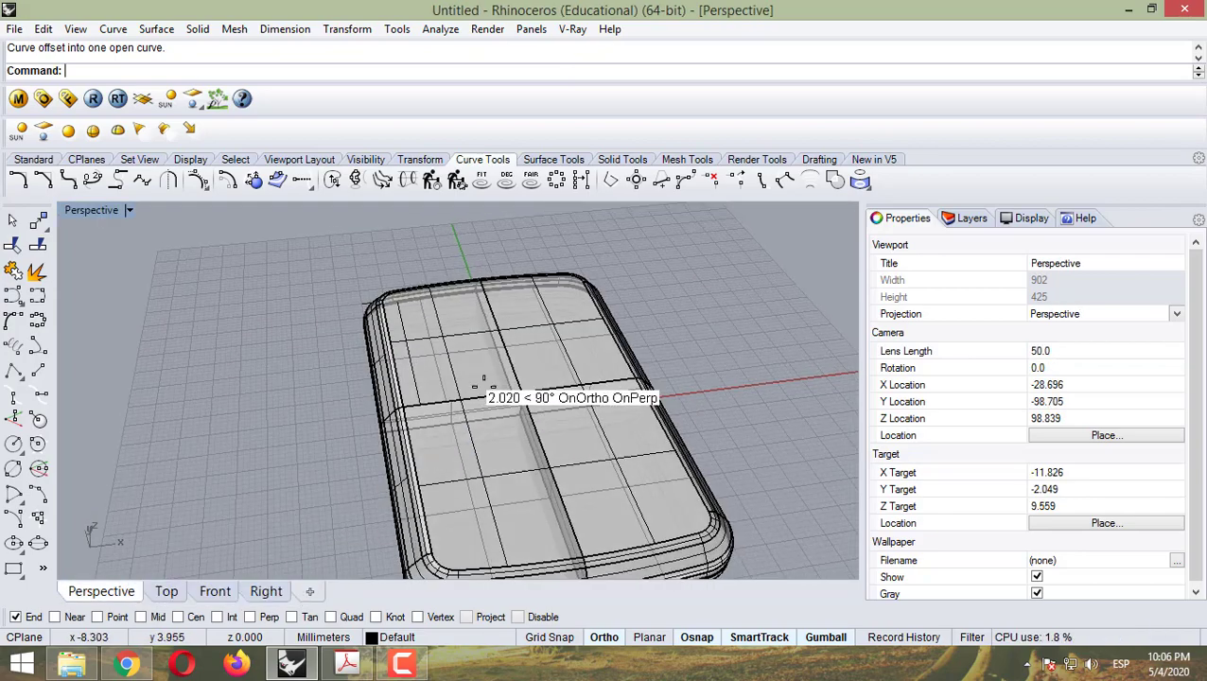
right_click_drag(388, 427, 490, 312)
scroll(463, 261, "down", 5)
scroll(461, 243, "up", 5)
scroll(460, 243, "up", 5)
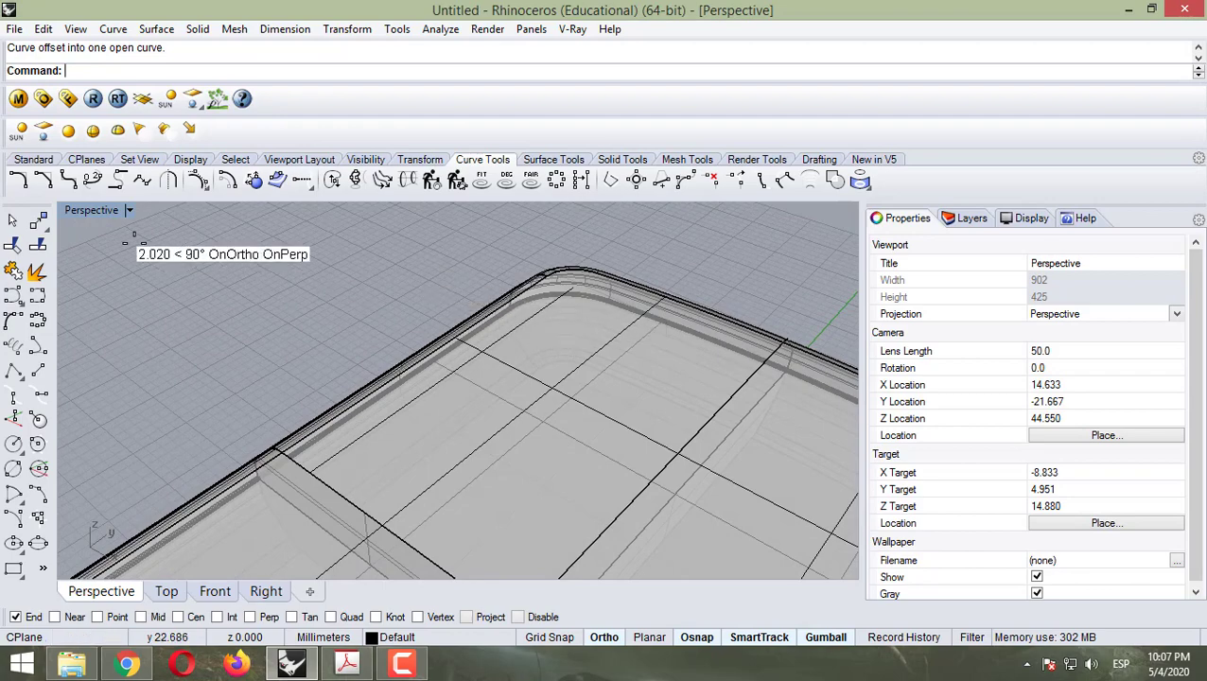
left_click(530, 312)
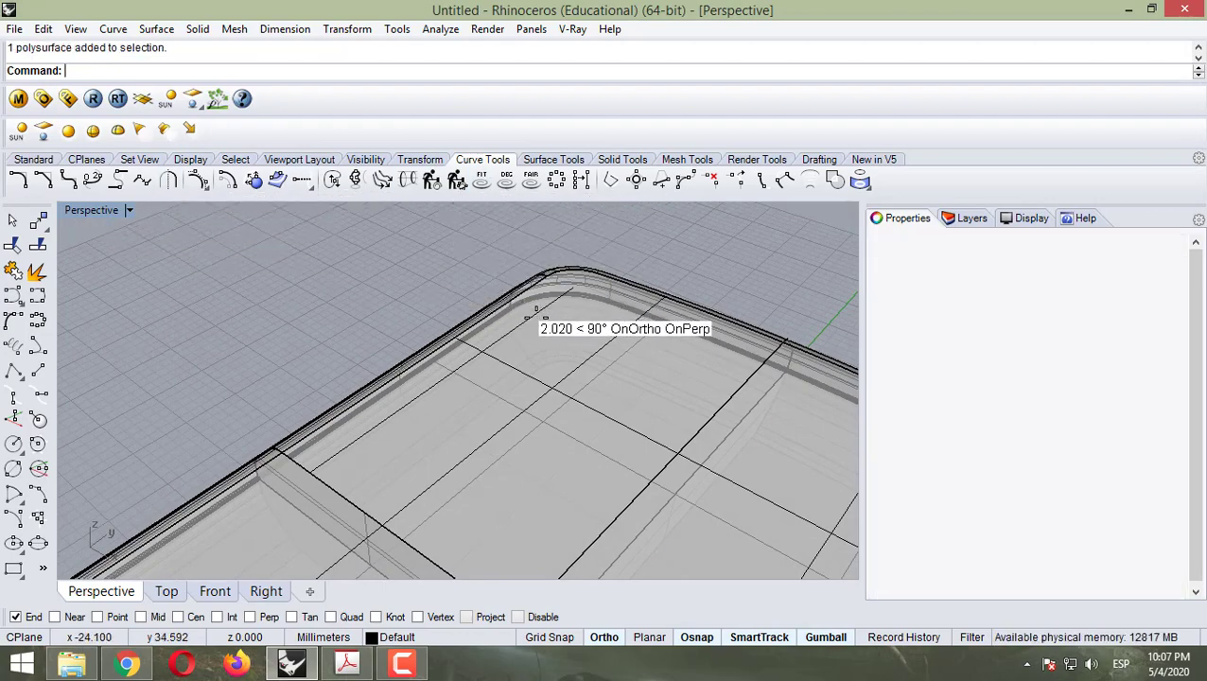
key("Escape")
right_click_drag(432, 358, 556, 283)
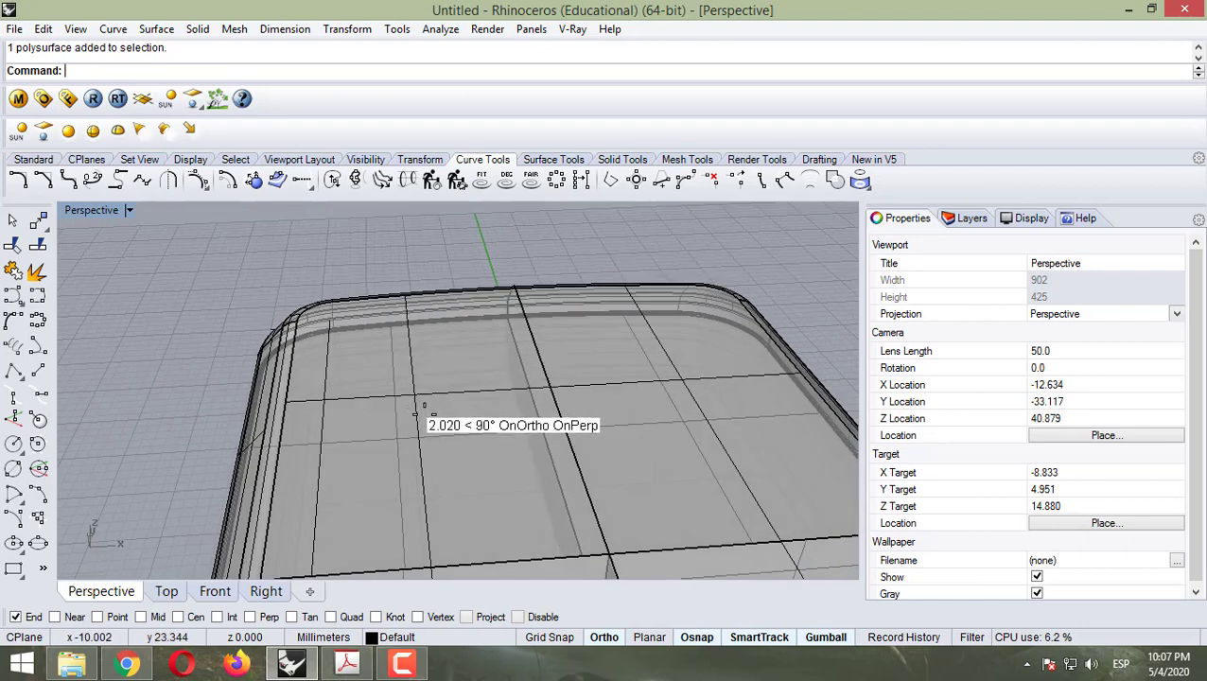
left_click(355, 406)
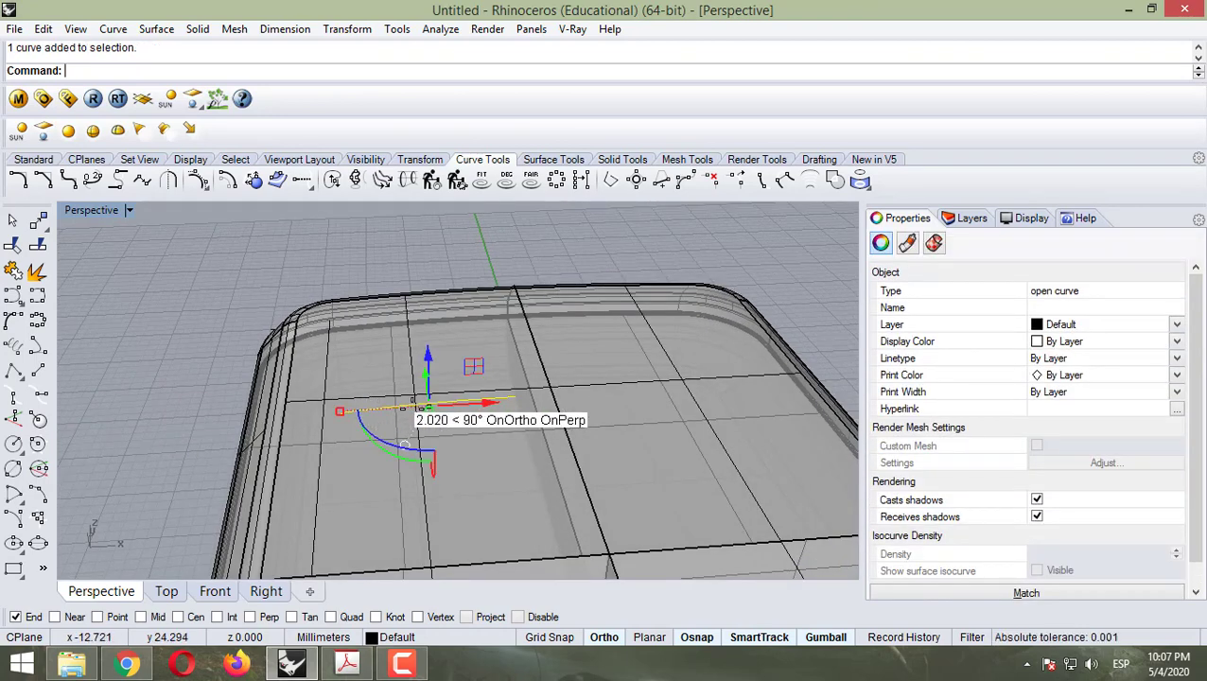
key("Escape")
right_click_drag(201, 293, 354, 377)
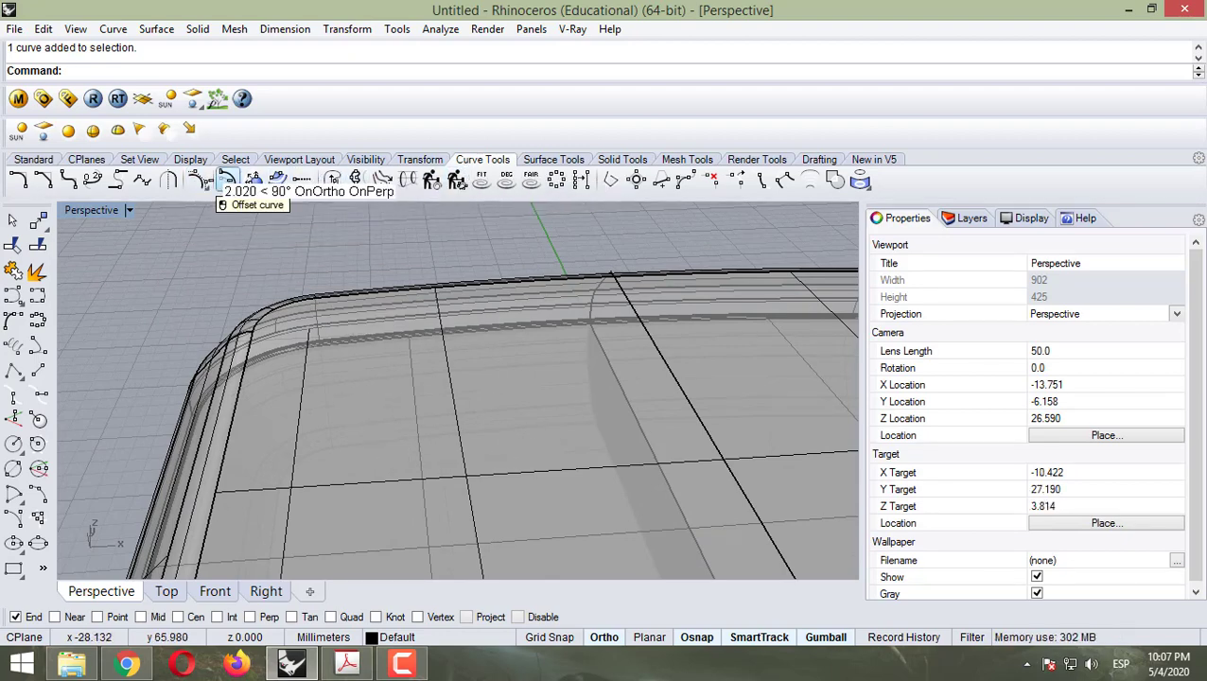
Step: Offset the upper face's curved end edge with its rounded corner 3 mm inward in the Perspective view
left_click(227, 181)
scroll(333, 284, "up", 7)
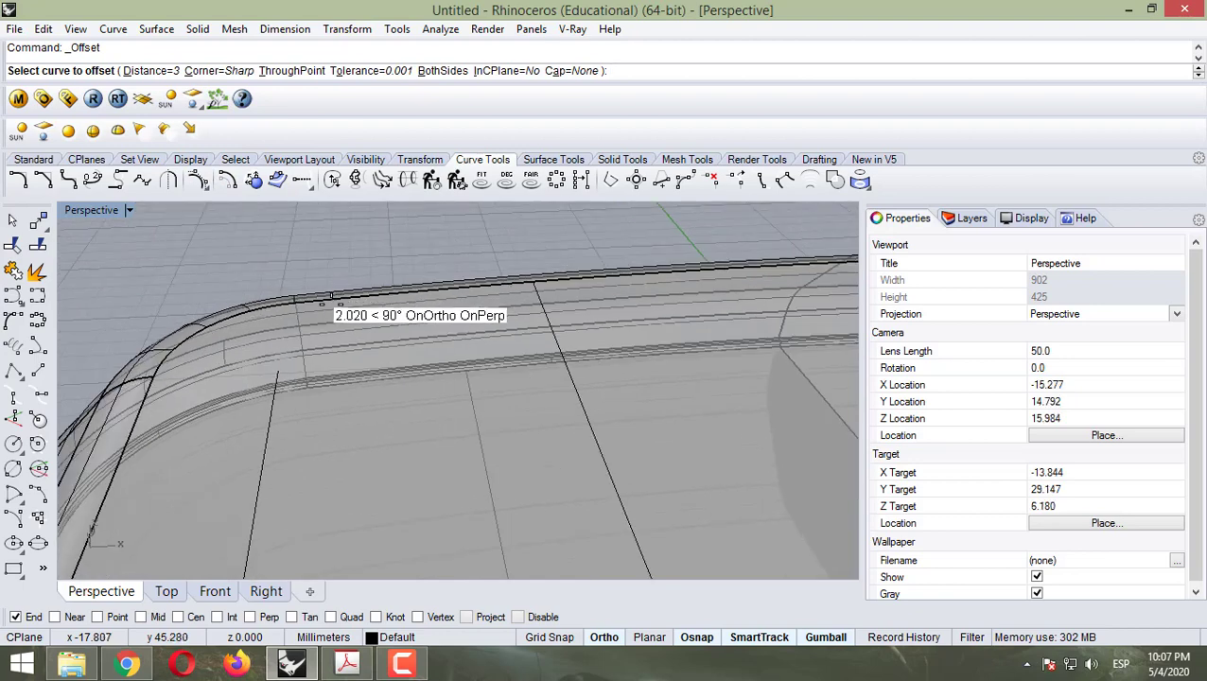
right_click_drag(411, 326, 194, 352)
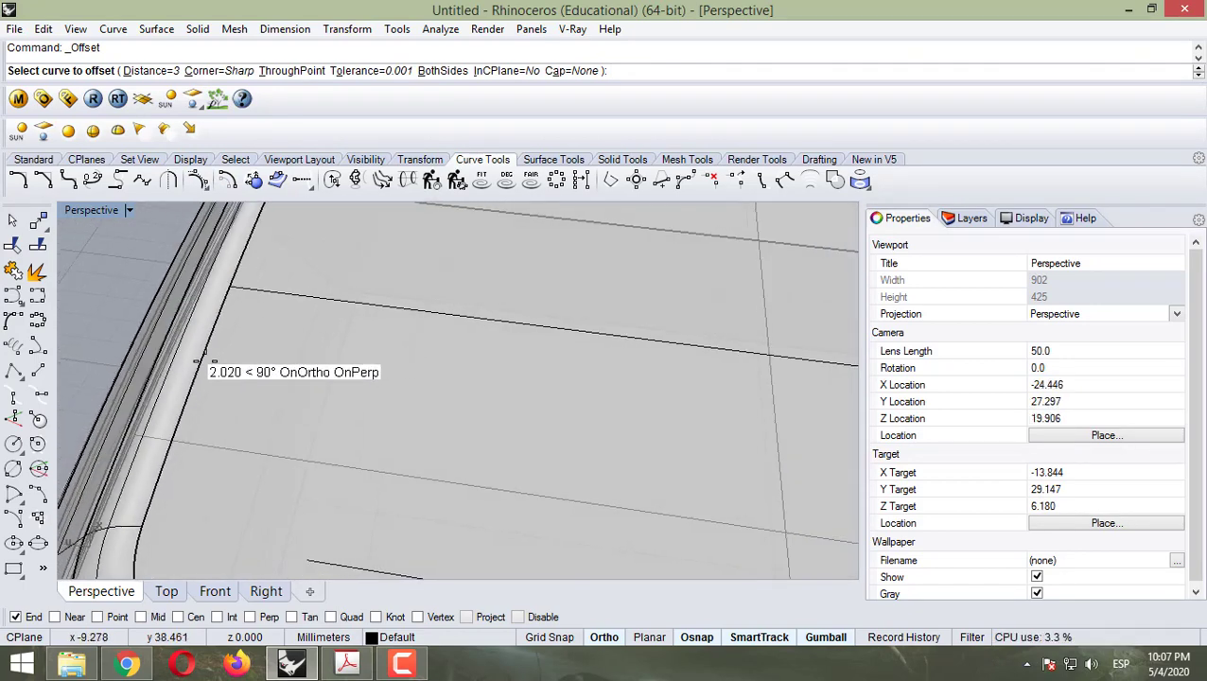
left_click(198, 363)
scroll(298, 391, "down", 5)
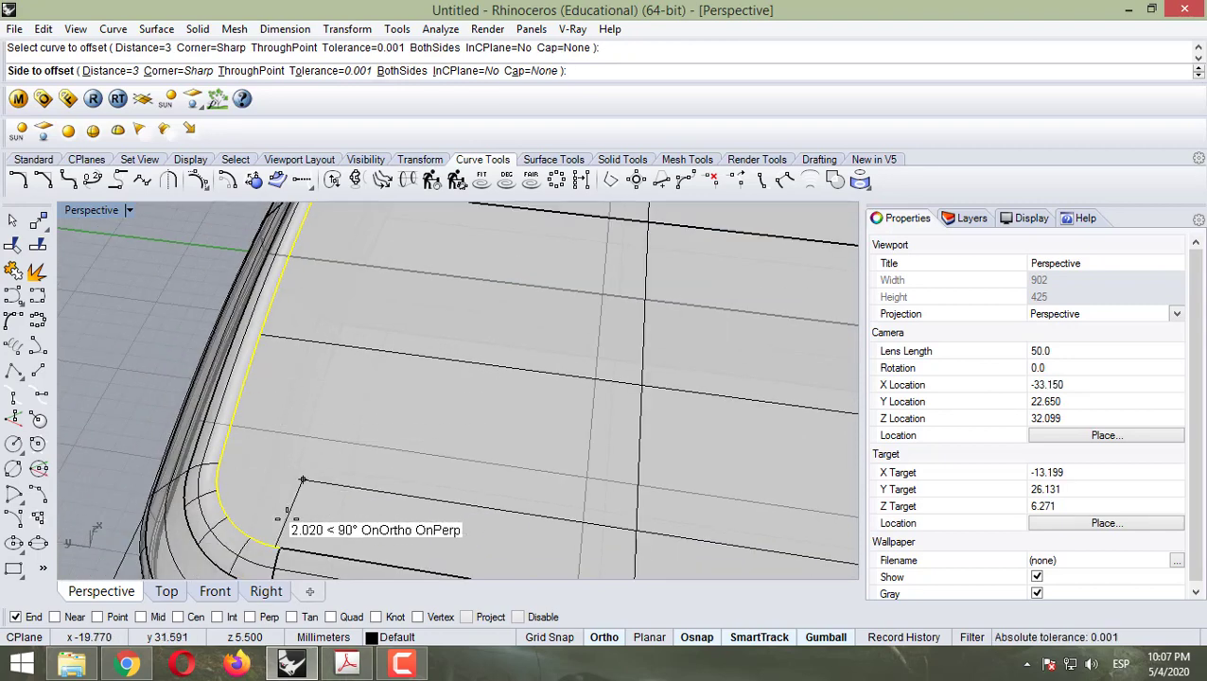
left_click(299, 423)
Step: Check the new offset curve on the casing's face, clear the selection, and reopen the dimensioned drawing in Adobe Acrobat
right_click_drag(320, 433, 339, 406)
left_click(320, 388)
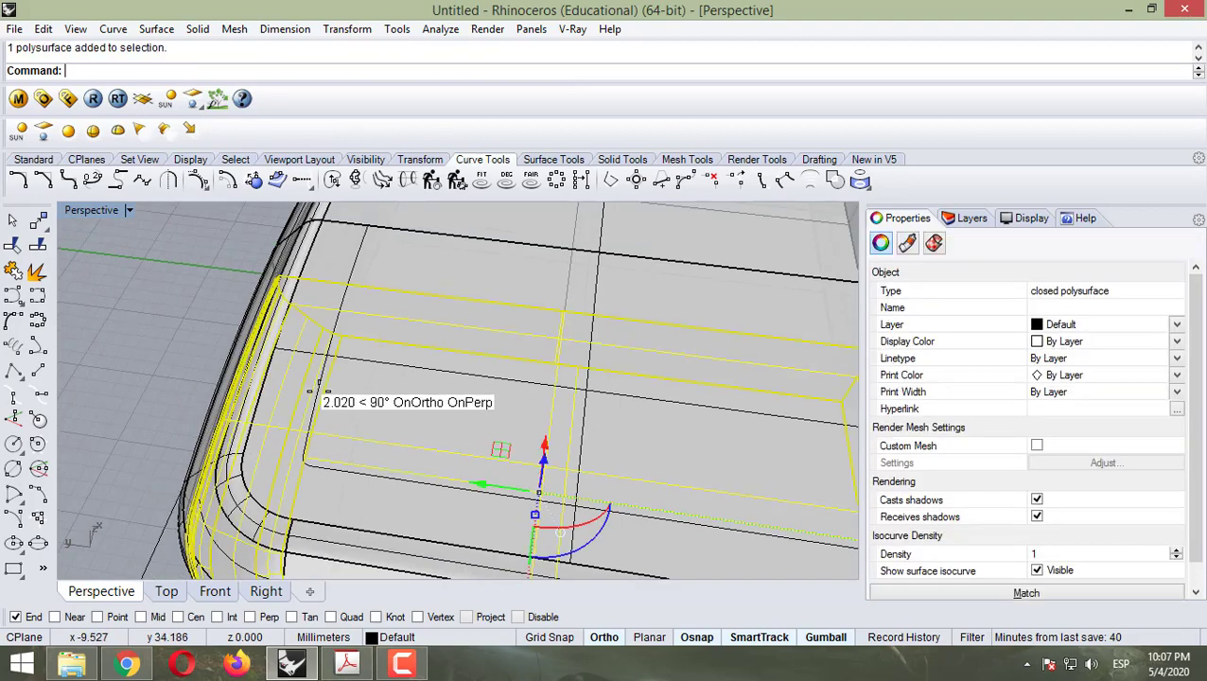
left_click(318, 388)
left_click(125, 333)
right_click_drag(200, 333, 340, 361)
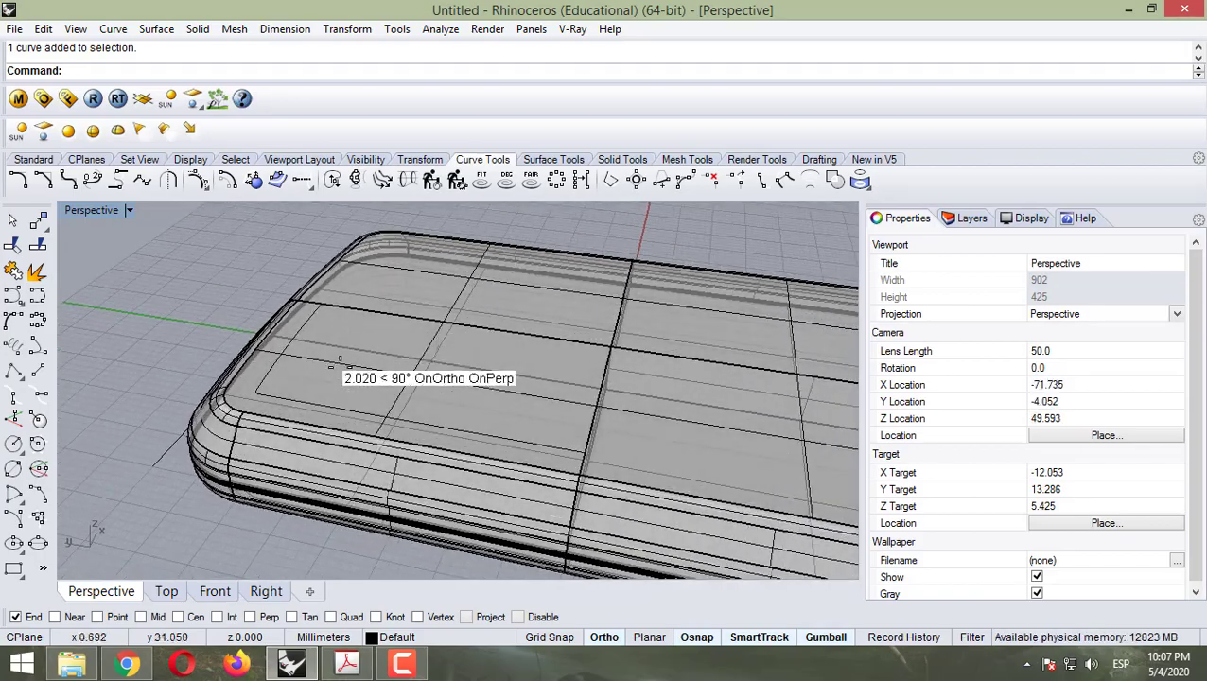
left_click(346, 662)
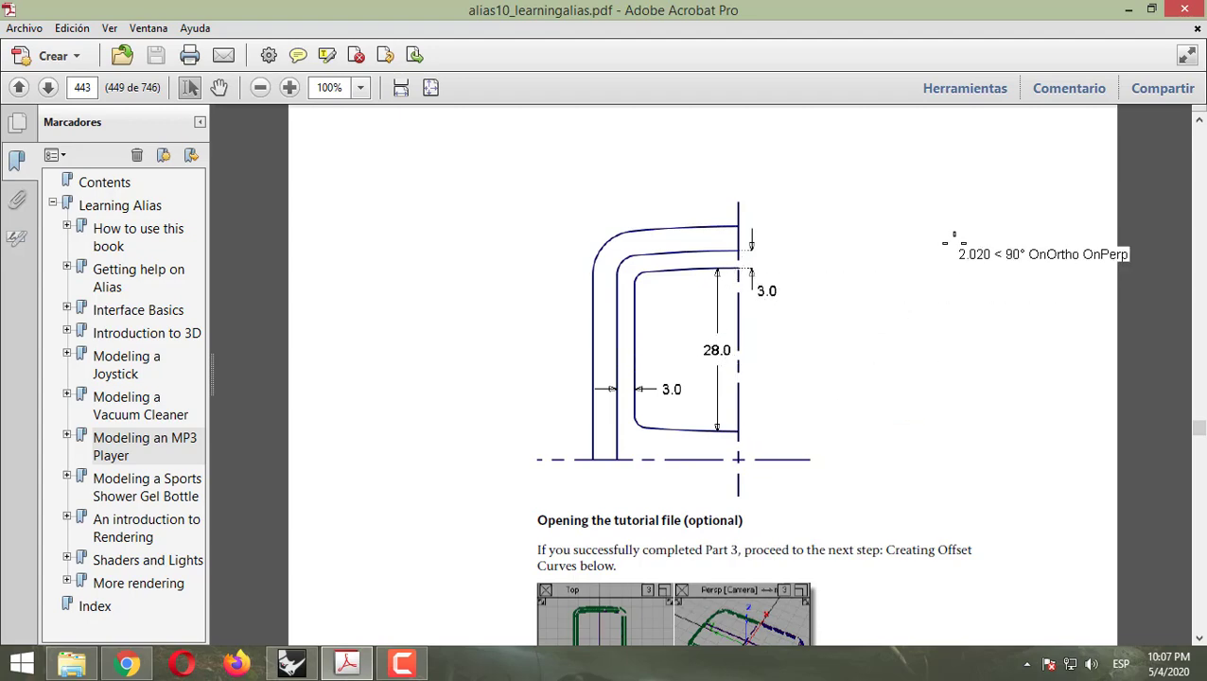
Step: Switch back to Rhinoceros and draw a 14 mm line along the casing's centreline from the offset end curve toward the casing's middle
left_click(1126, 11)
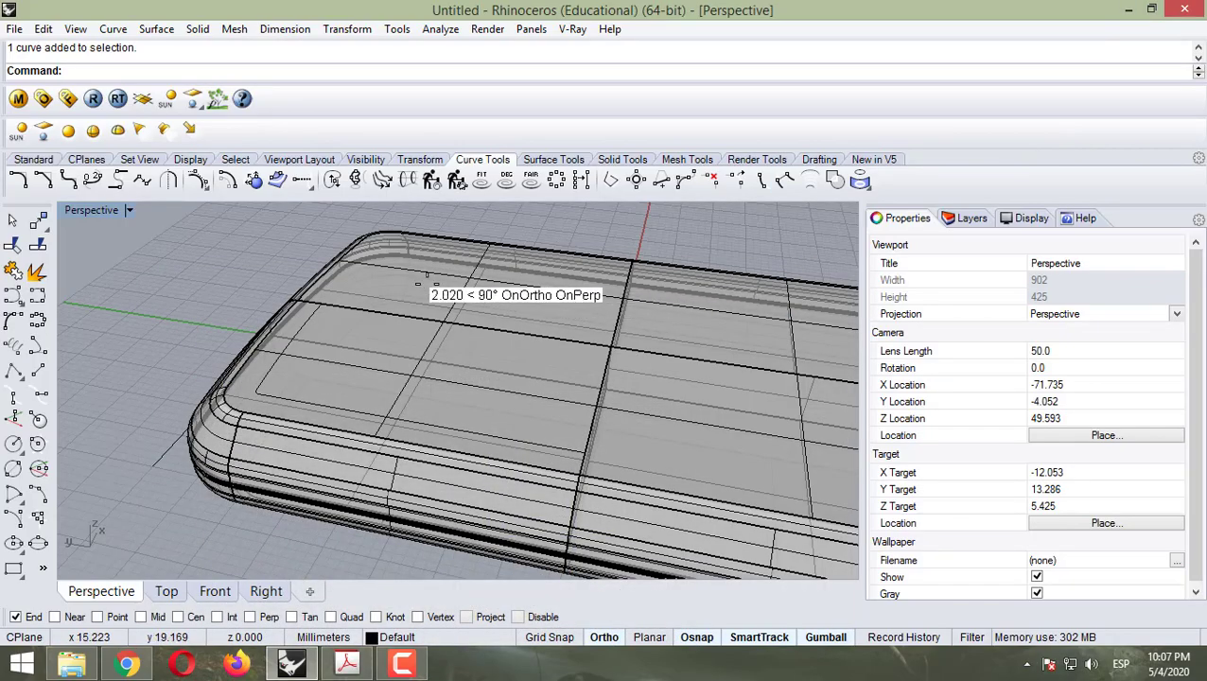
left_click(37, 371)
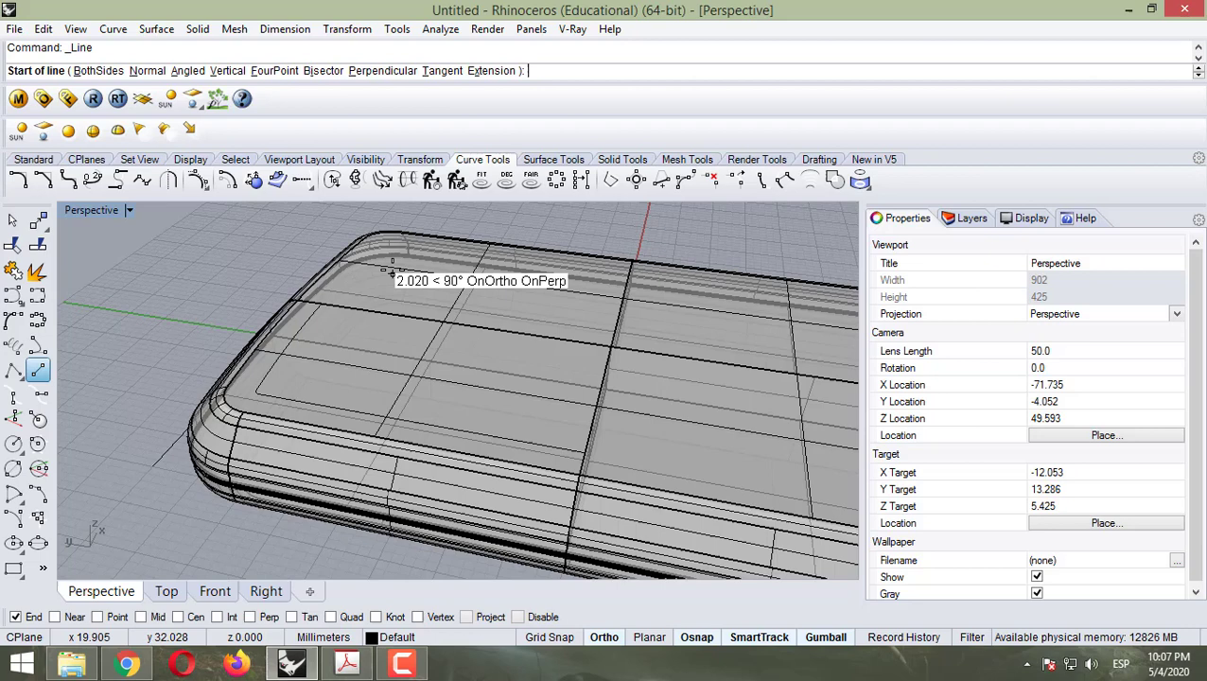
left_click(322, 303)
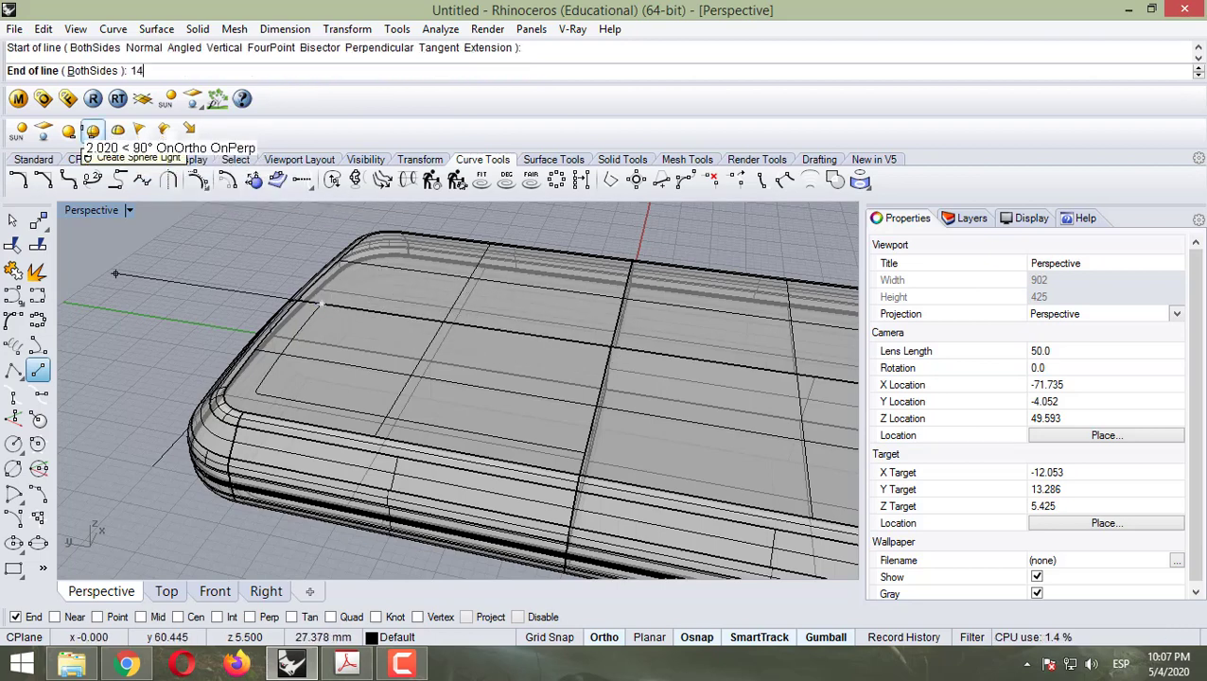
type("14")
key("Return")
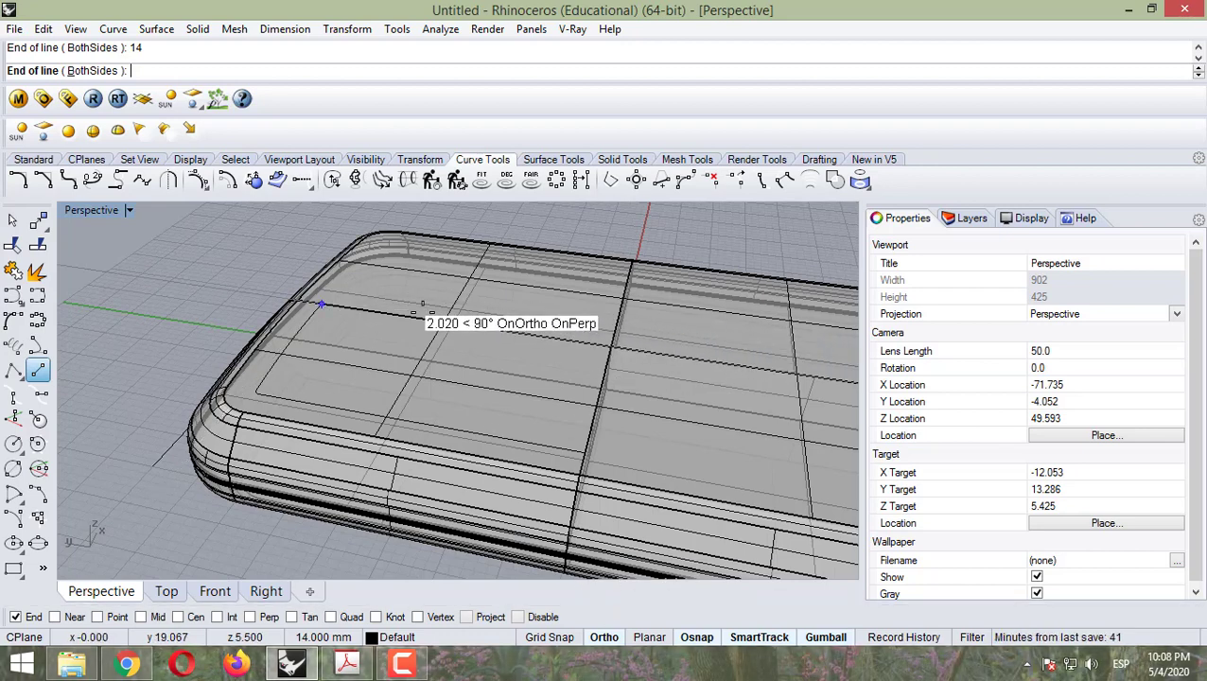
left_click(487, 337)
left_click(423, 316)
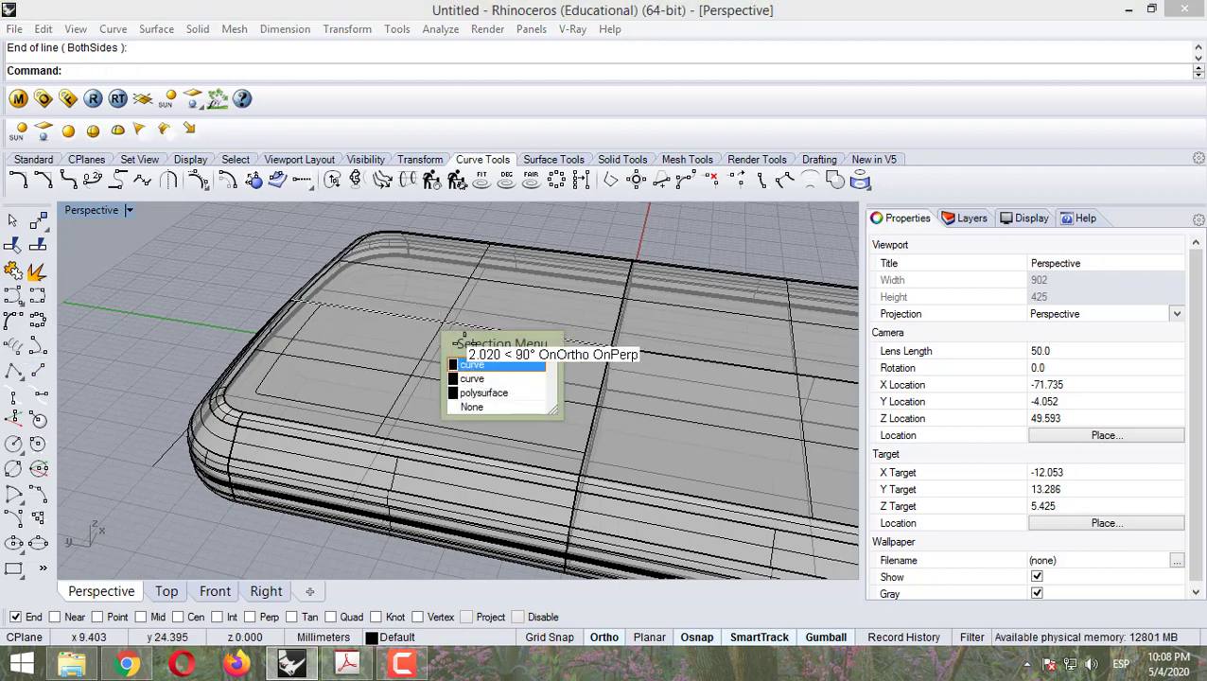
left_click(476, 380)
left_click(149, 309)
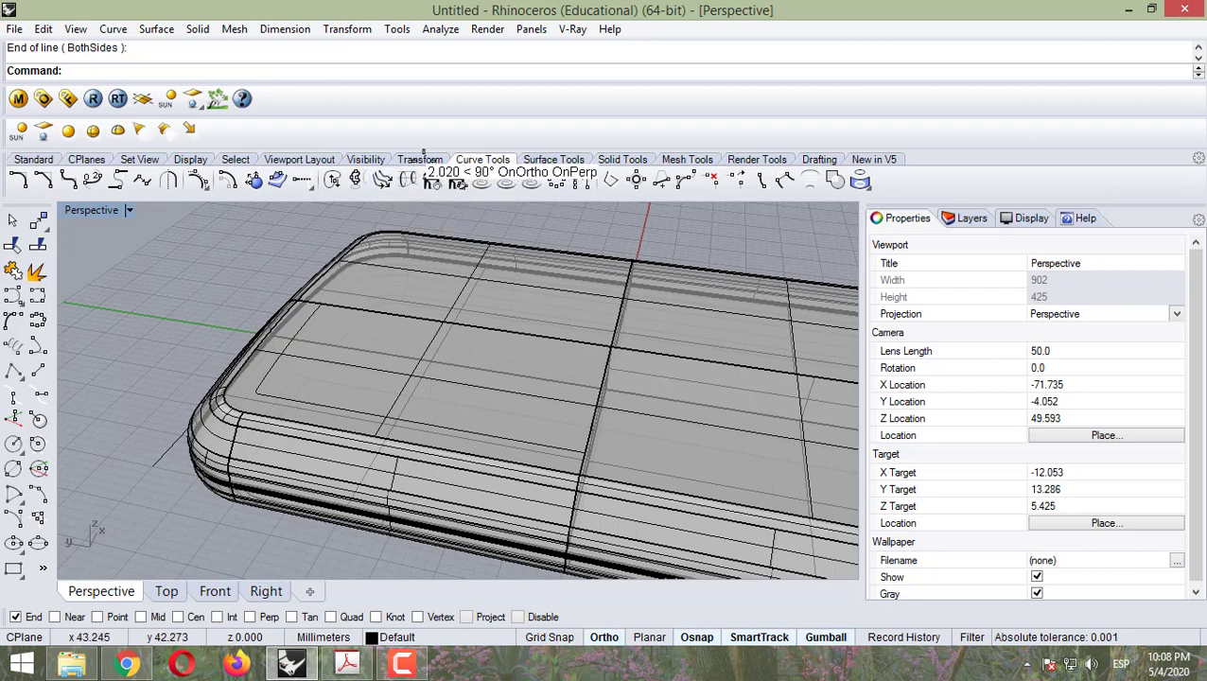
Step: Mirror a copy of the offset end curve about a crosswise plane through the inner end of the 14 mm centreline line
left_click(421, 158)
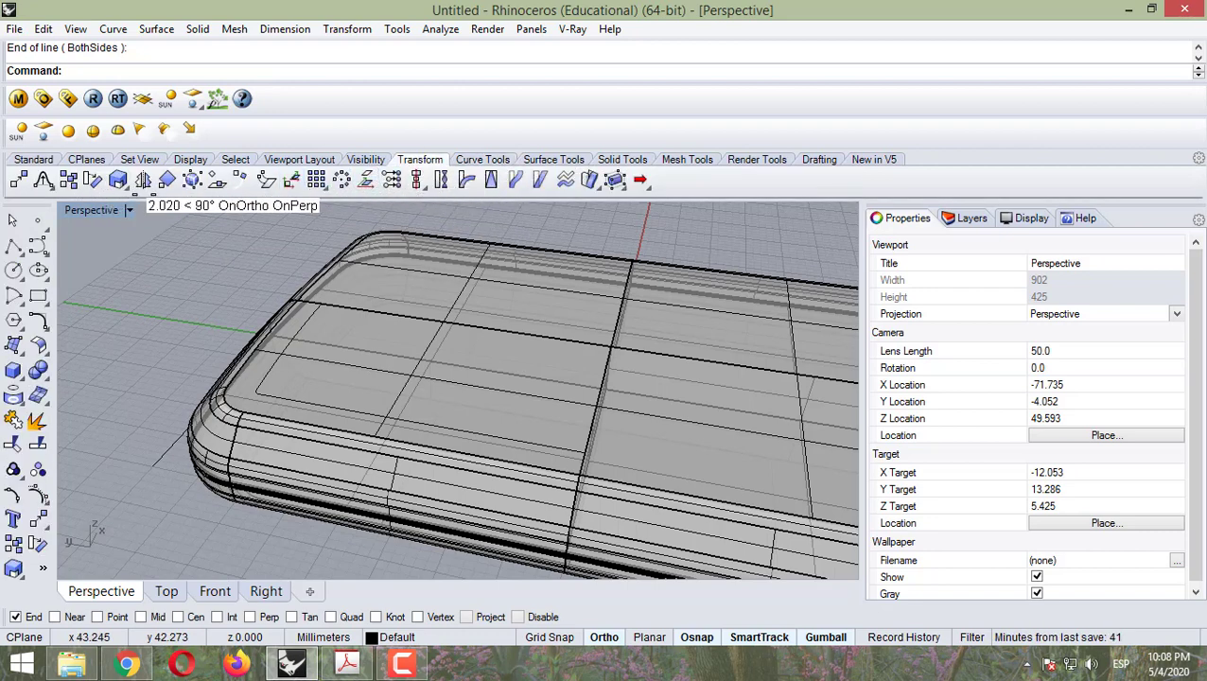
left_click(142, 180)
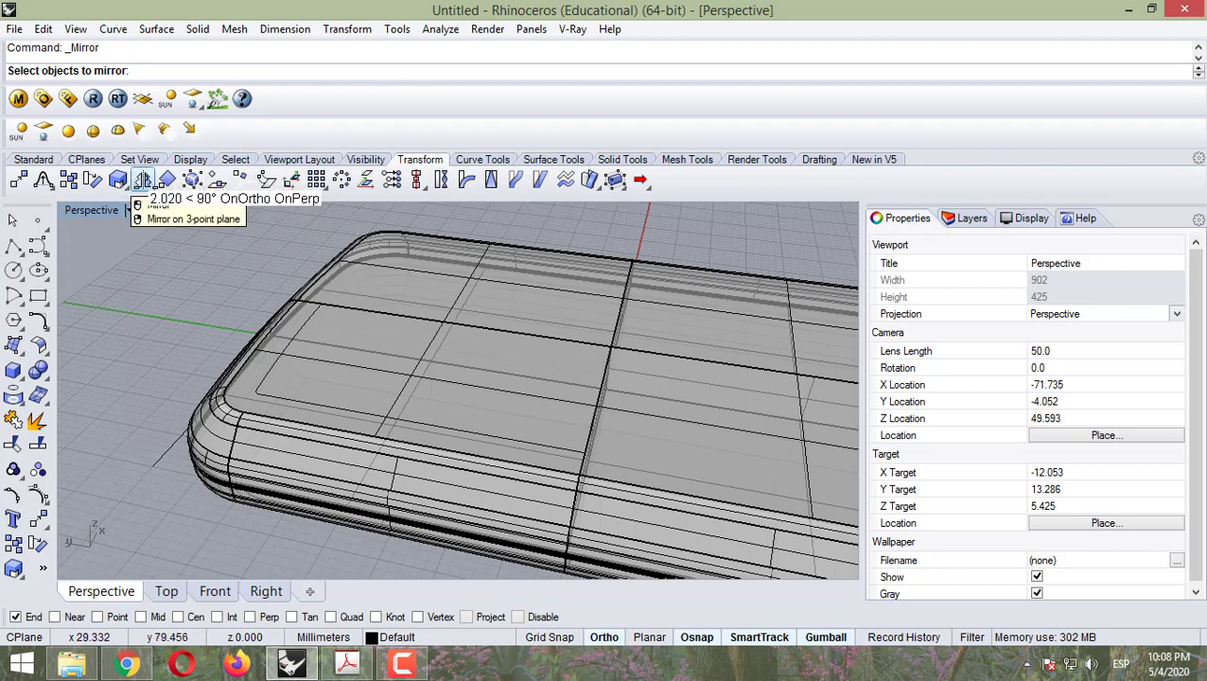
left_click(302, 312)
left_click(367, 364)
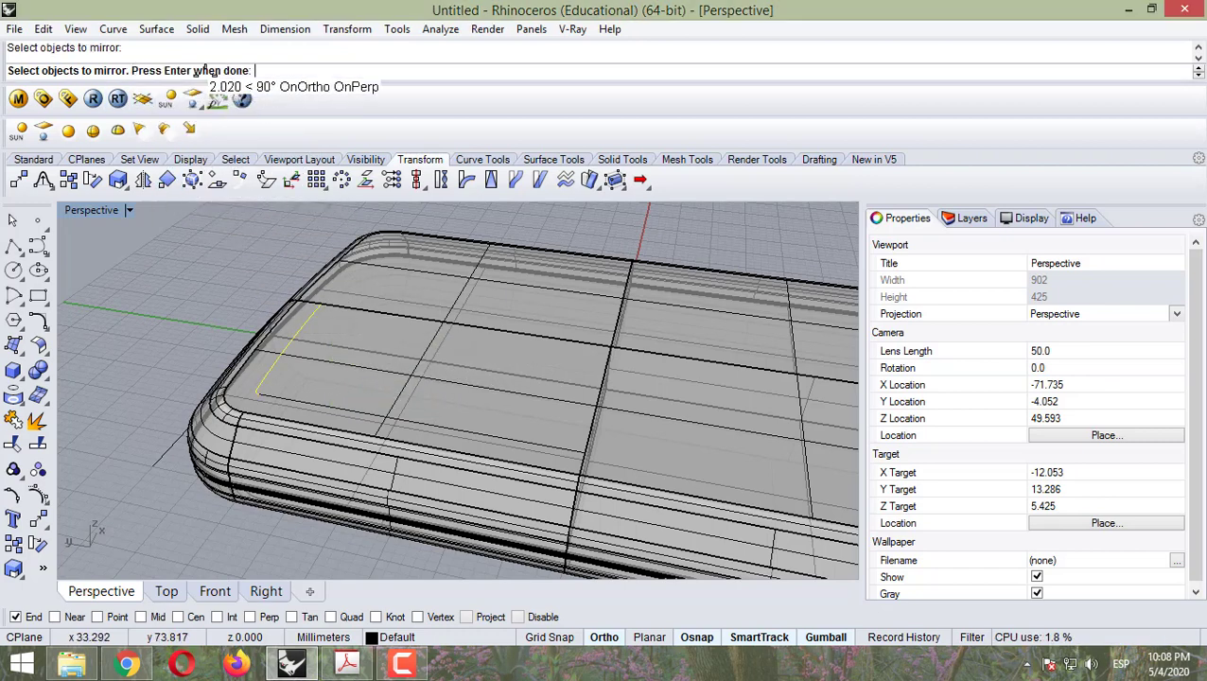
key("Return")
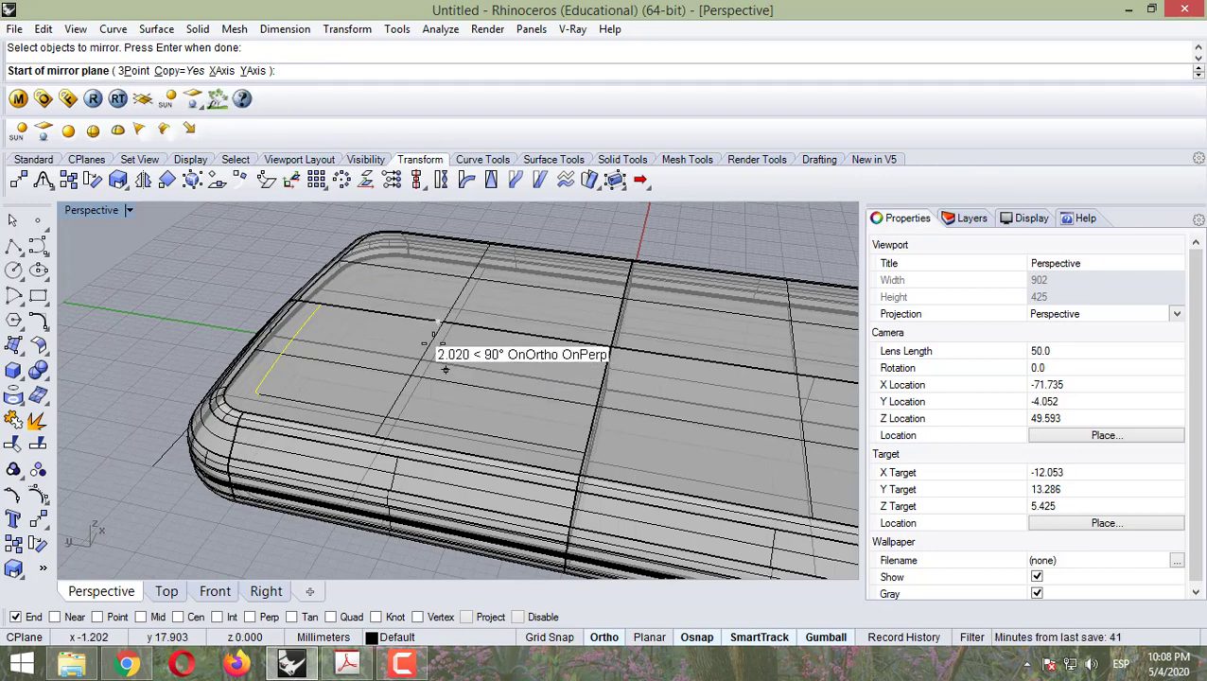
scroll(430, 322, "up", 3)
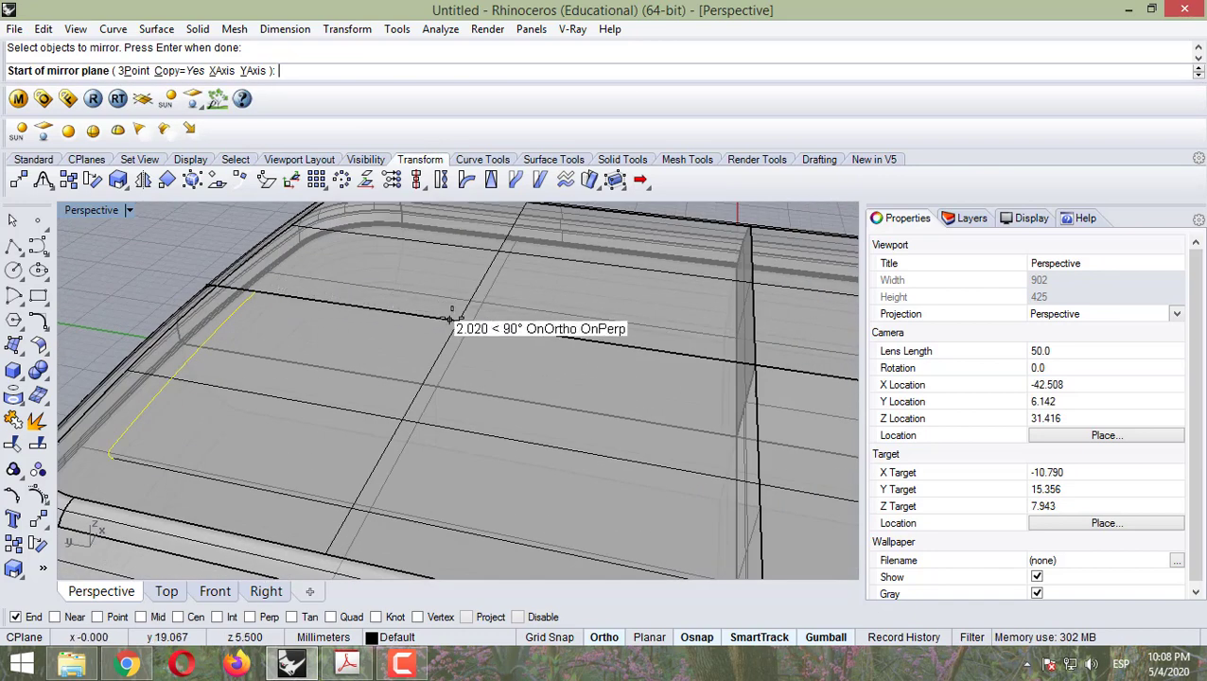
left_click(451, 319)
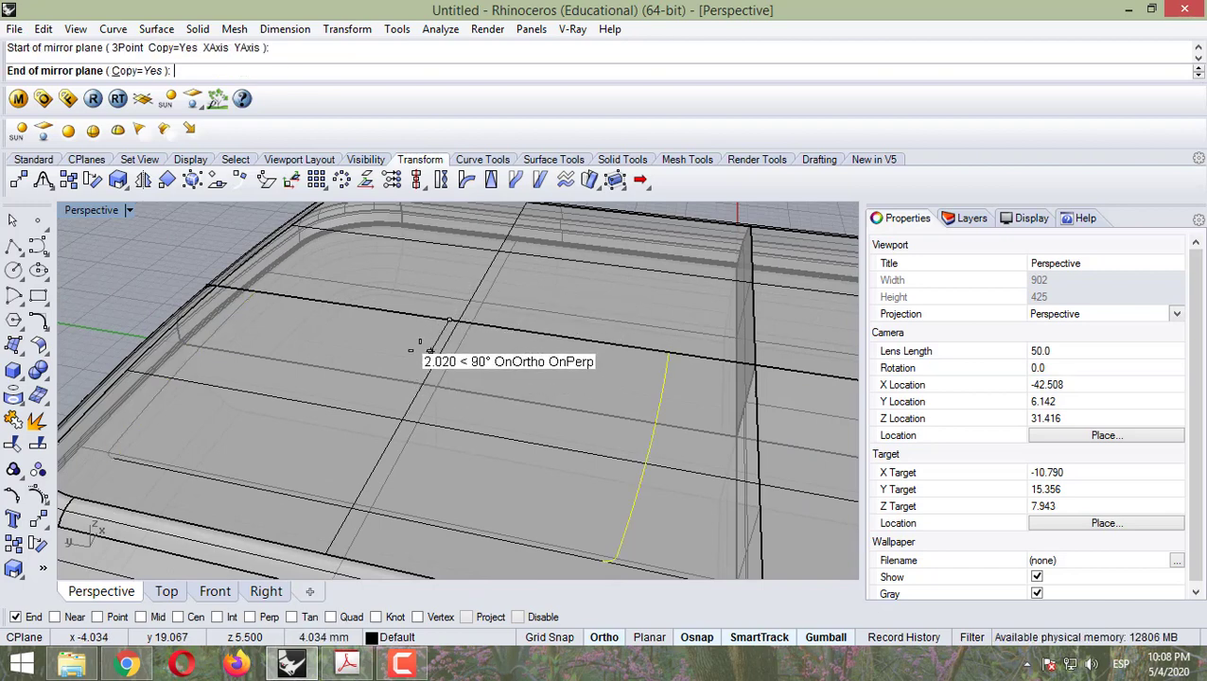
left_click(471, 283)
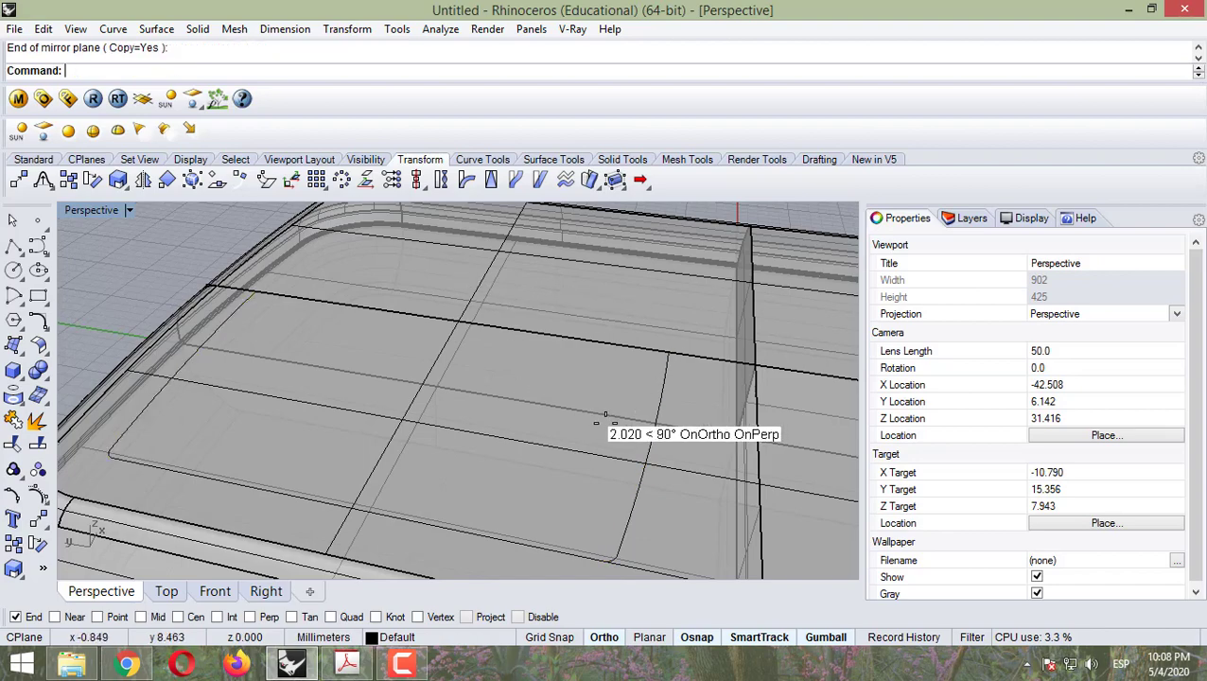
Step: Compare the window outline on the casing's face with the dimensioned drawing, inspecting where the side curve meets both rounded corners
scroll(358, 417, "down", 3)
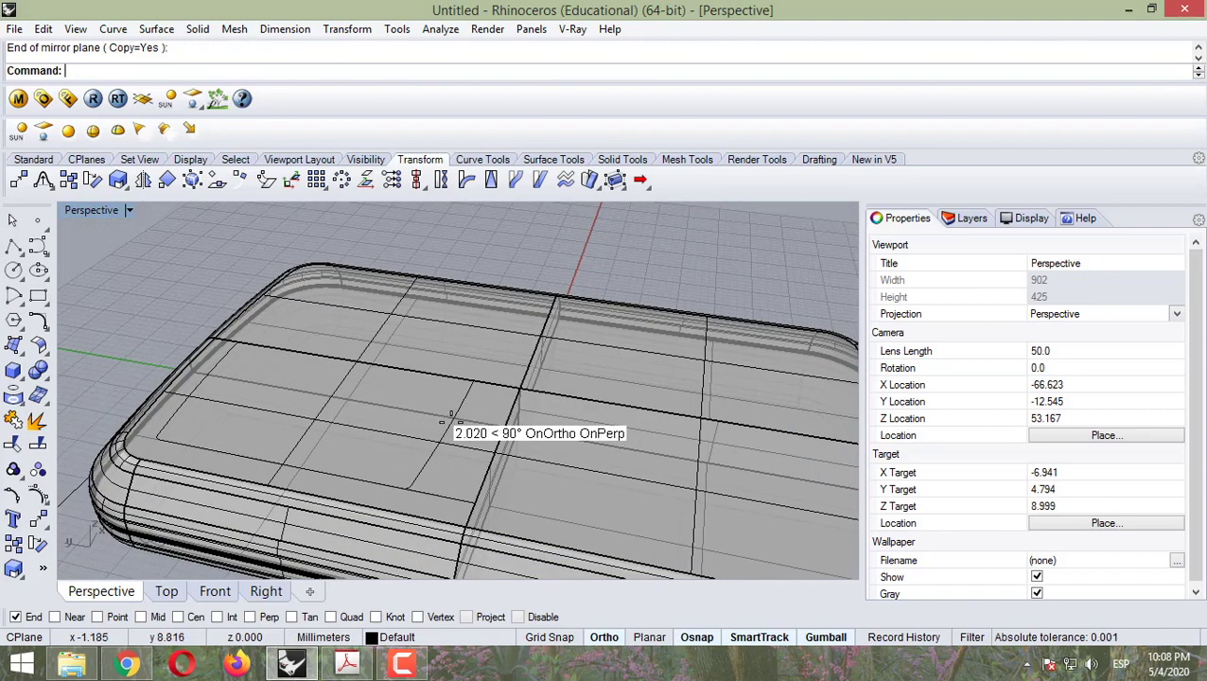
mouse_move(359, 416)
right_mouse_down()
mouse_move(319, 471)
mouse_move(313, 450)
mouse_move(358, 416)
right_mouse_up()
scroll(359, 417, "up", 5)
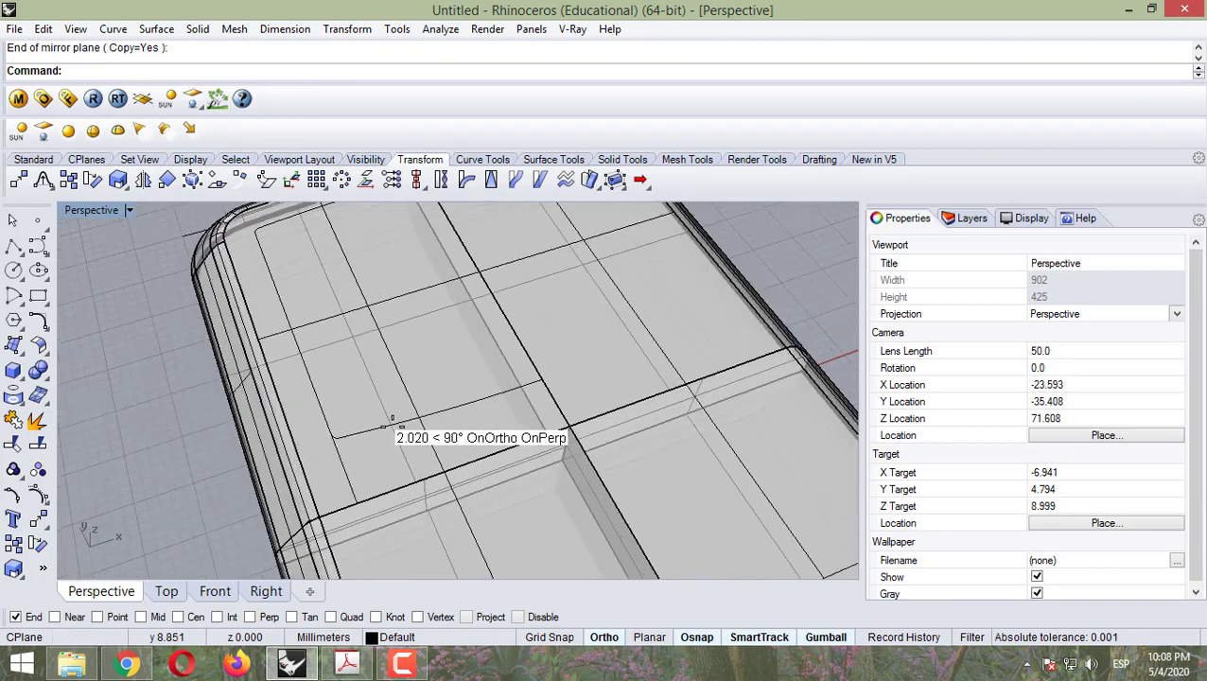
left_click(344, 661)
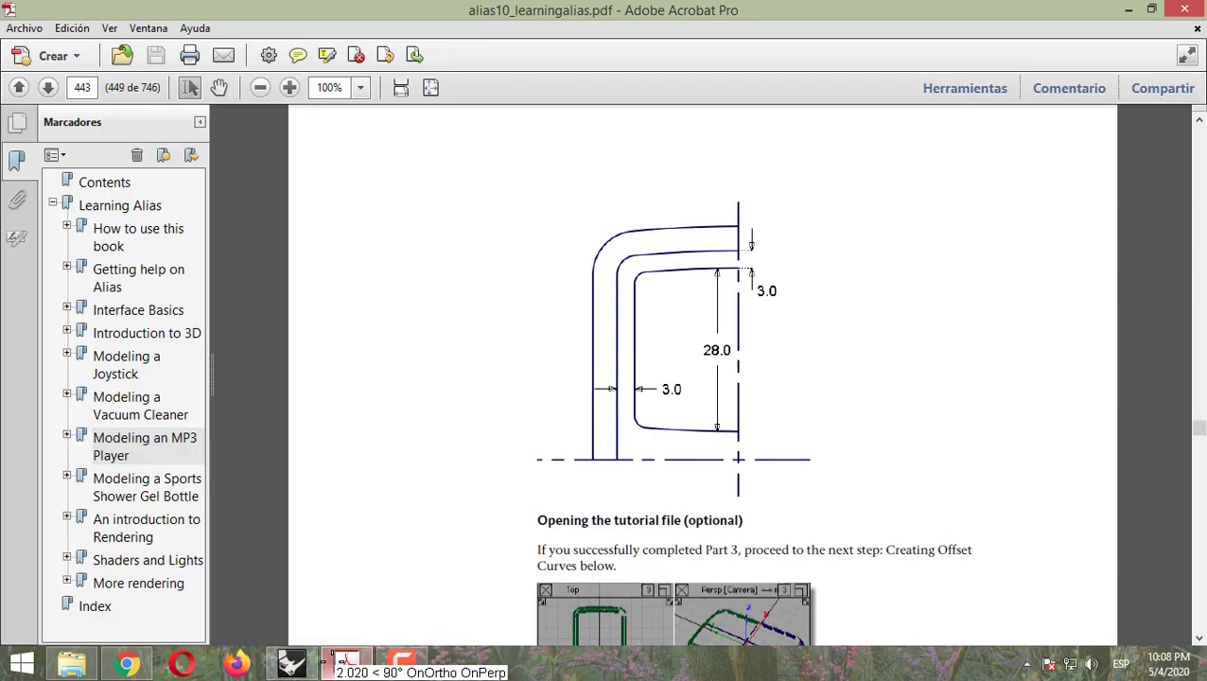
left_click(344, 661)
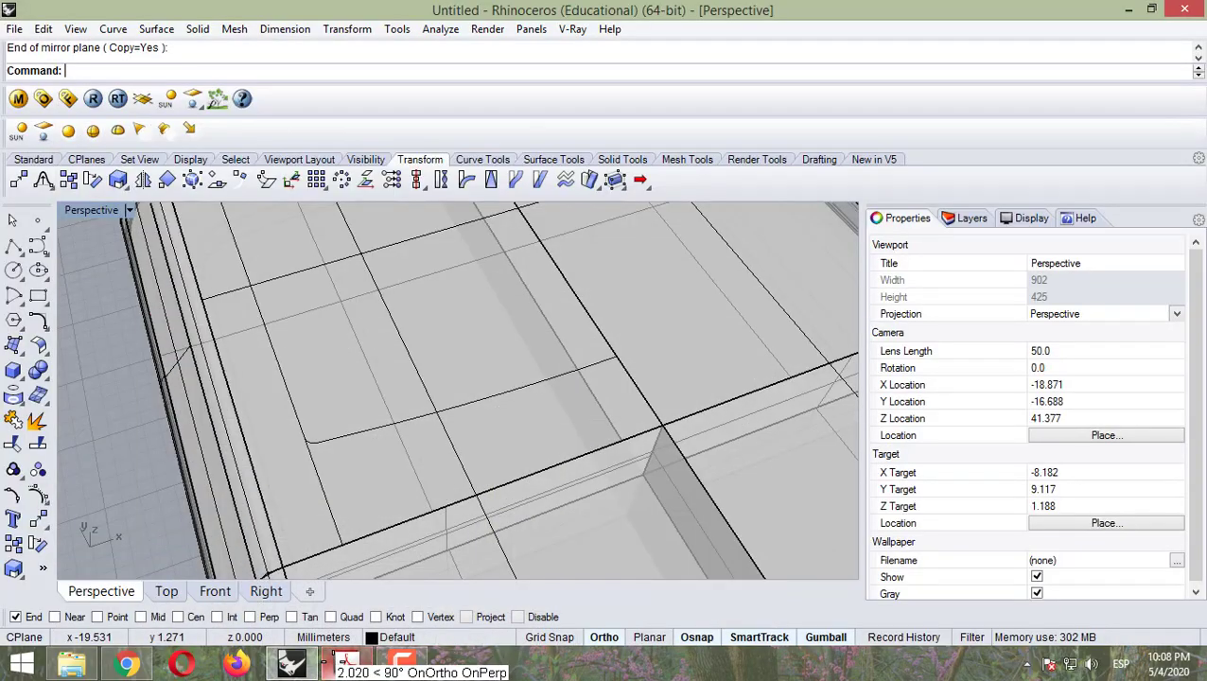
scroll(327, 501, "down", 4)
scroll(288, 396, "up", 4)
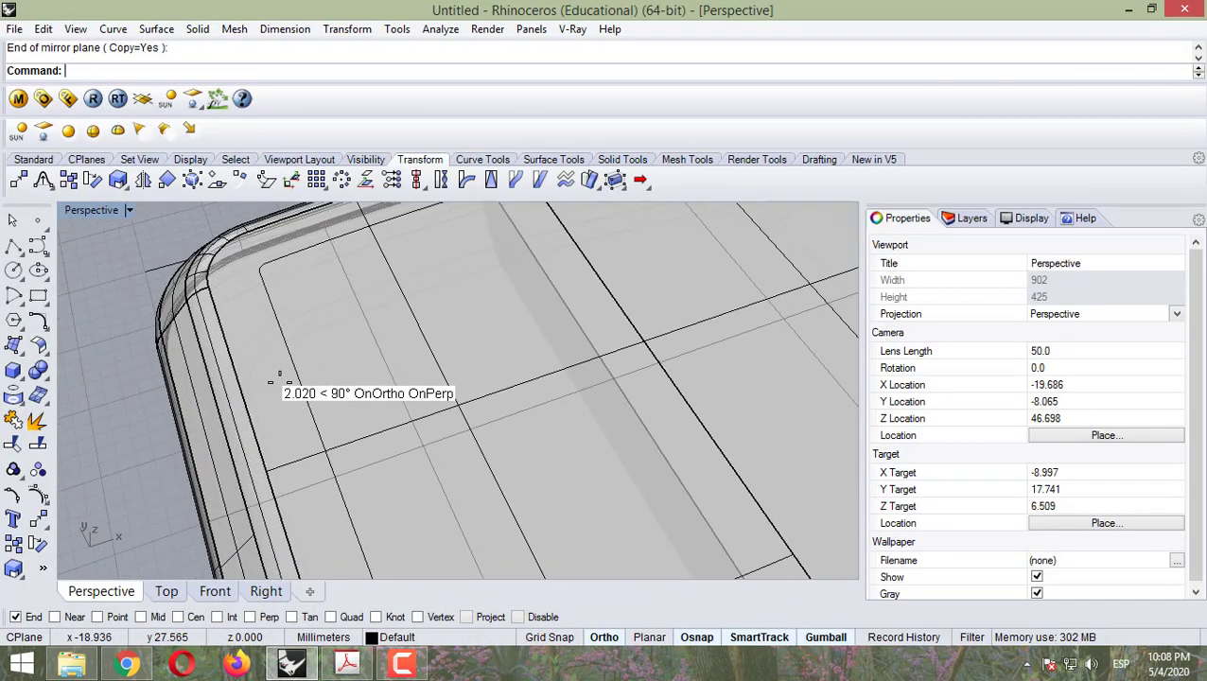
scroll(264, 370, "down", 3)
scroll(264, 371, "up", 4)
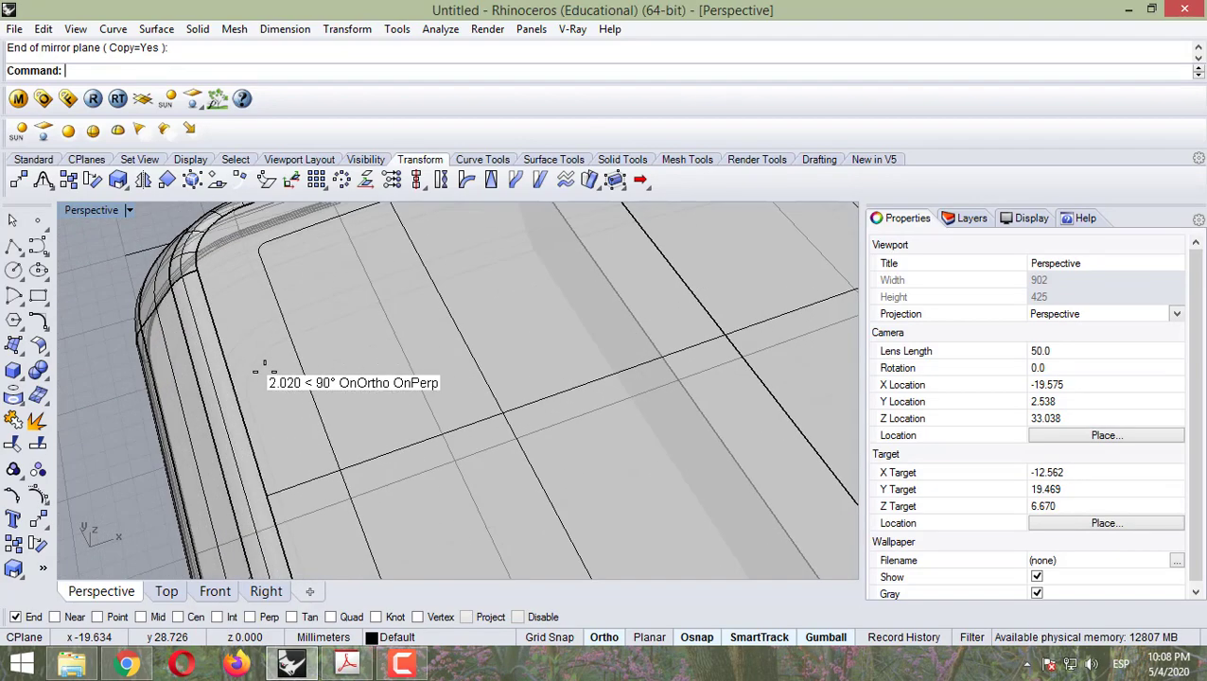
scroll(264, 371, "down", 5)
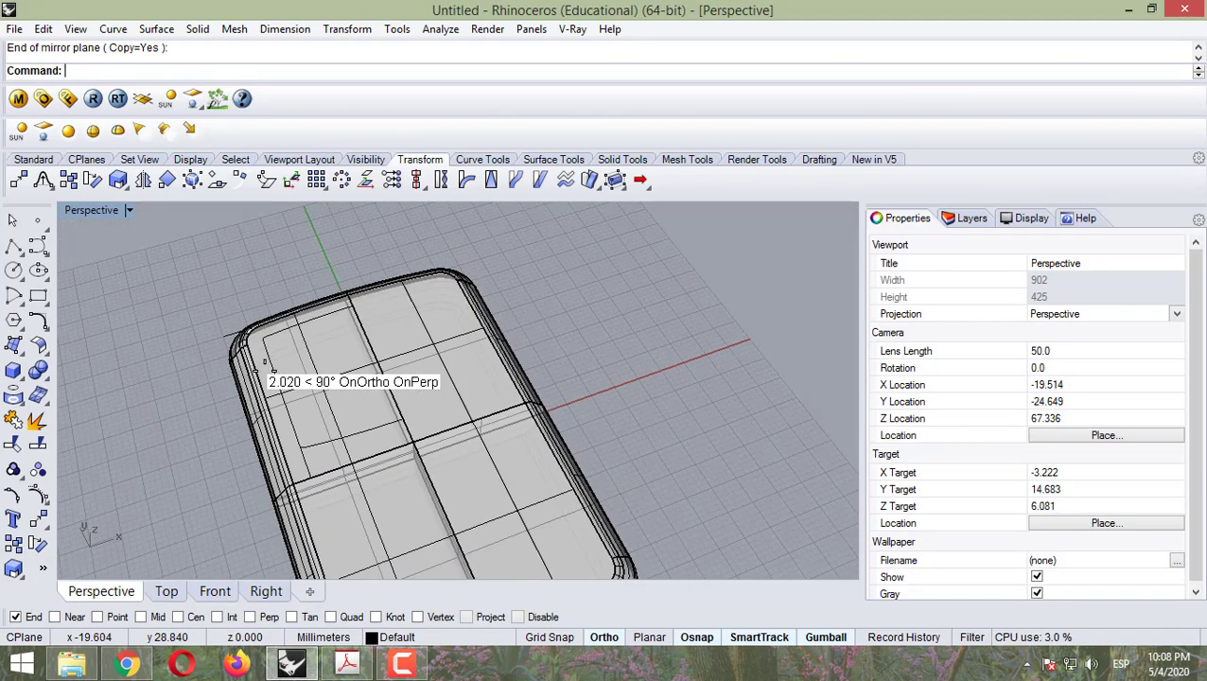
scroll(264, 371, "up", 2)
scroll(302, 417, "down", 2)
scroll(312, 468, "up", 3)
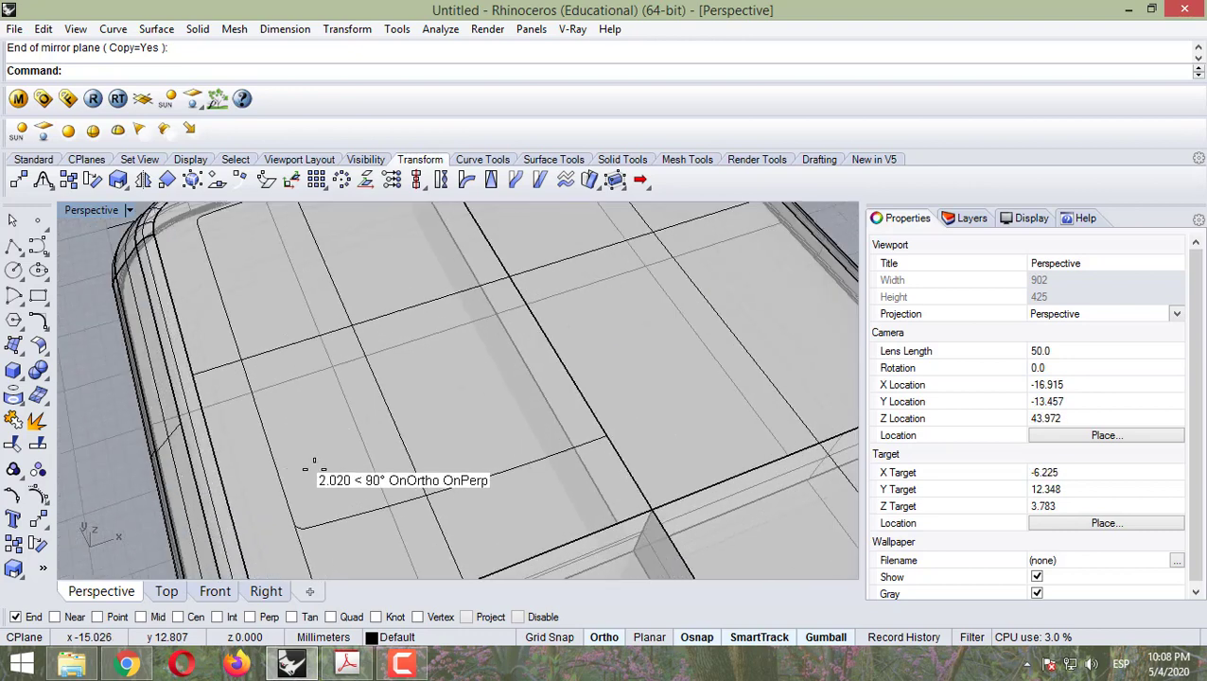
scroll(298, 511, "down", 2)
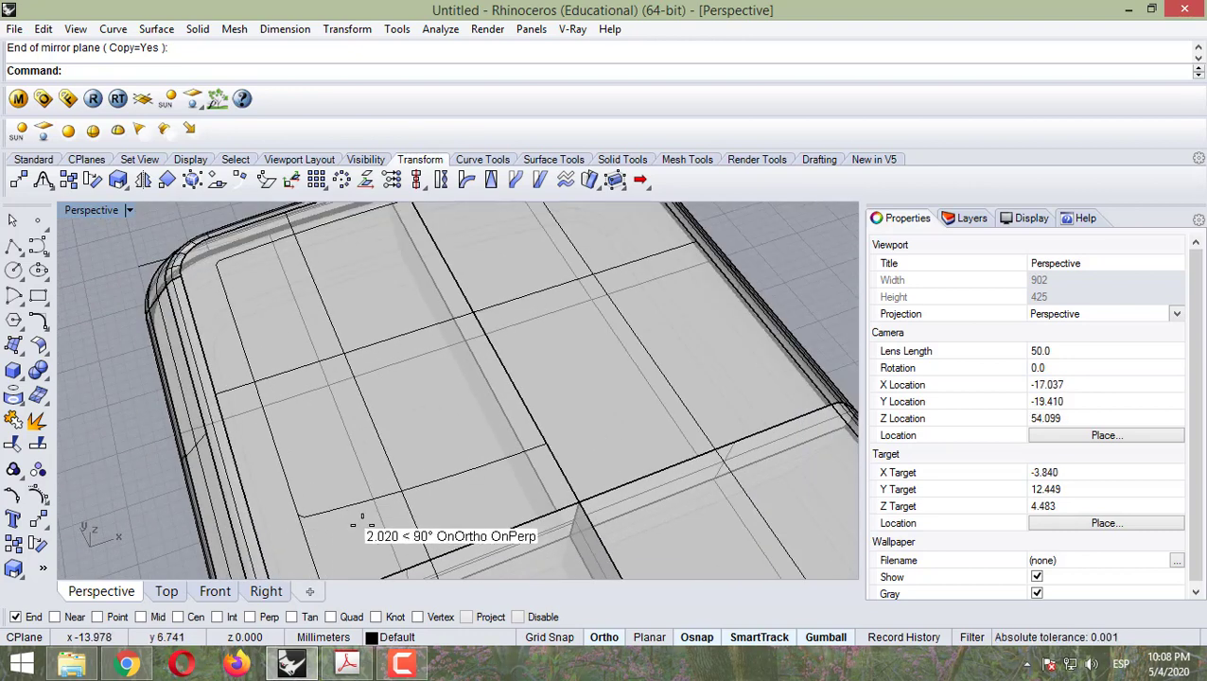
Step: Trim off the part of the long-side offset curve that runs past the mirrored end curve's rounded corner
left_click(12, 442)
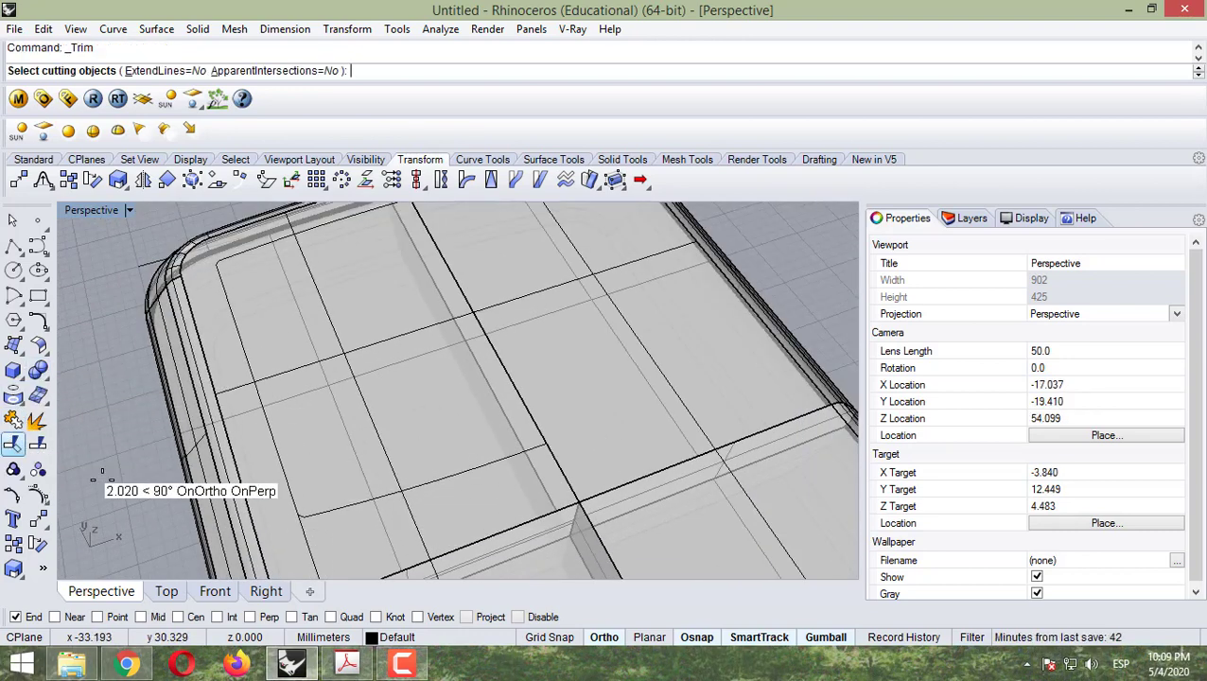
left_click(322, 511)
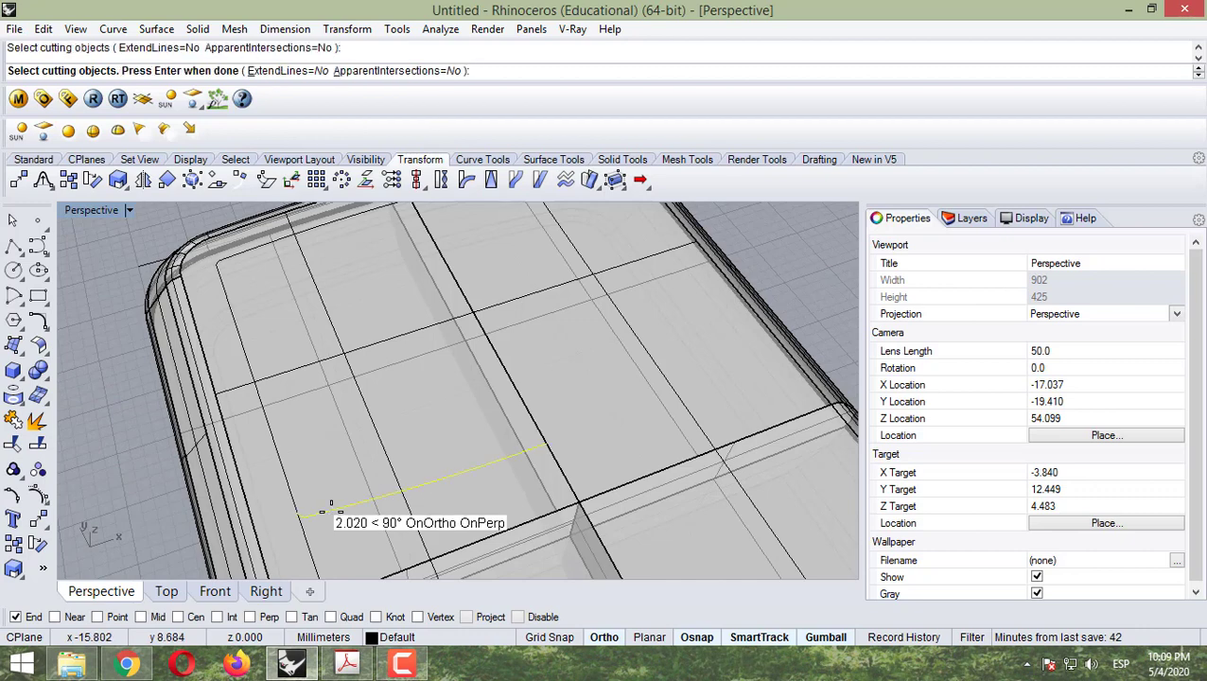
key("Return")
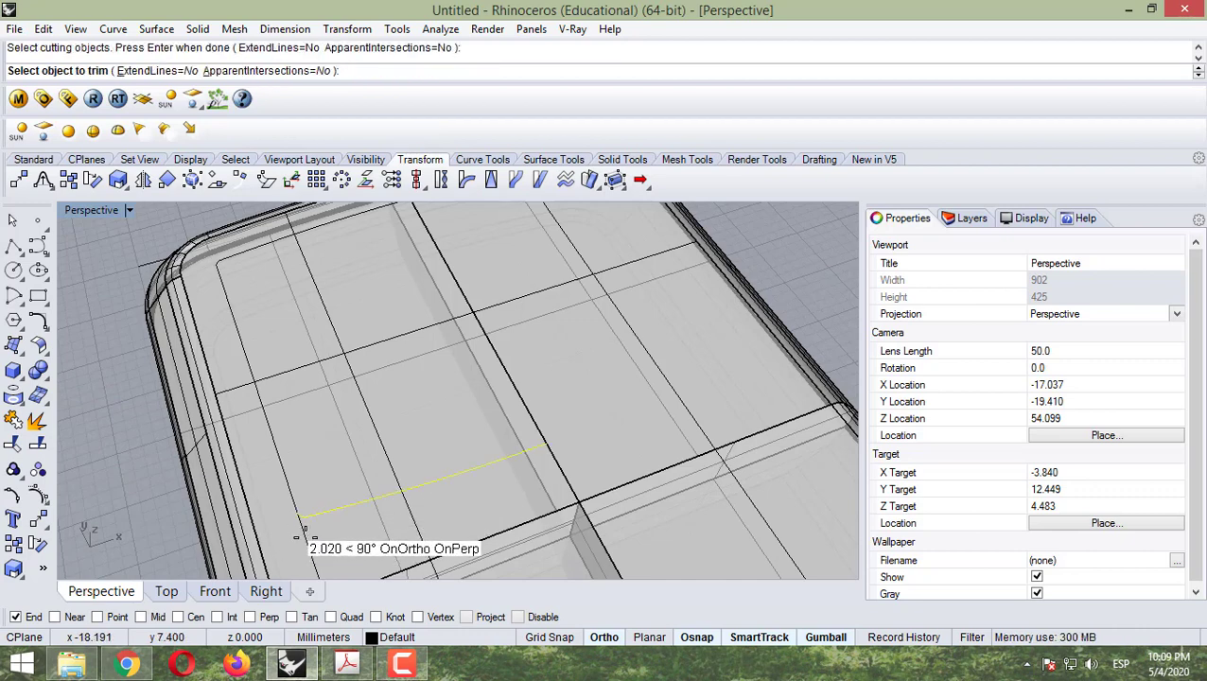
left_click(296, 537)
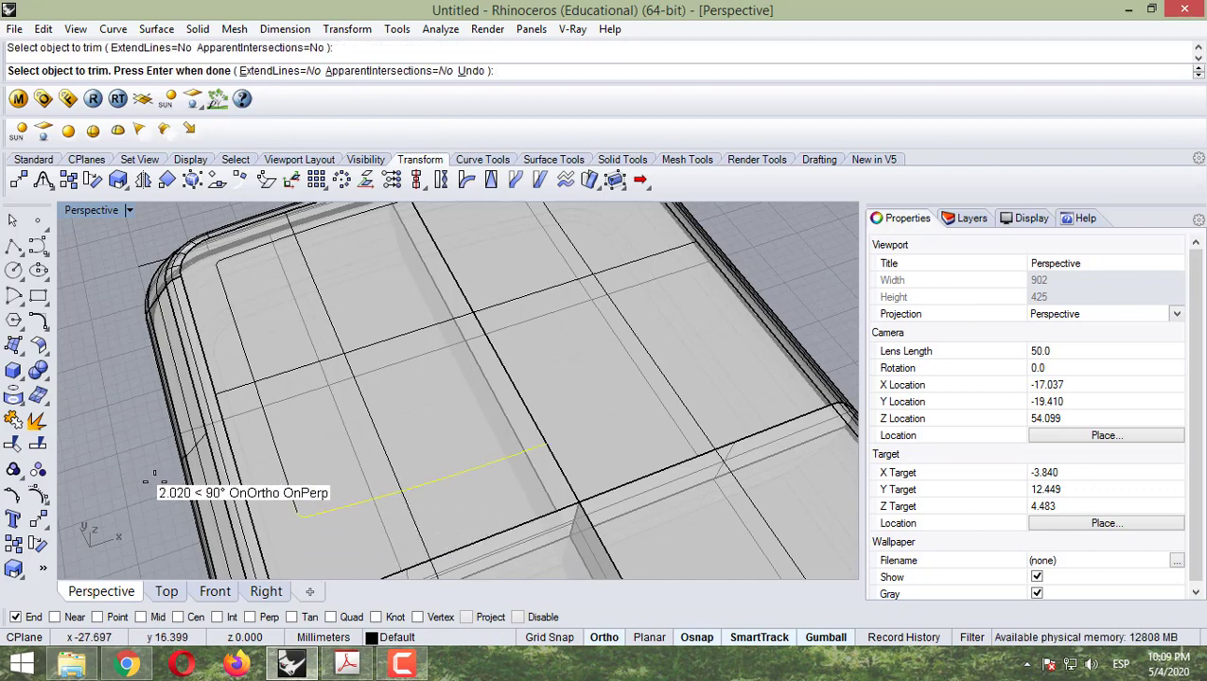
key("Return")
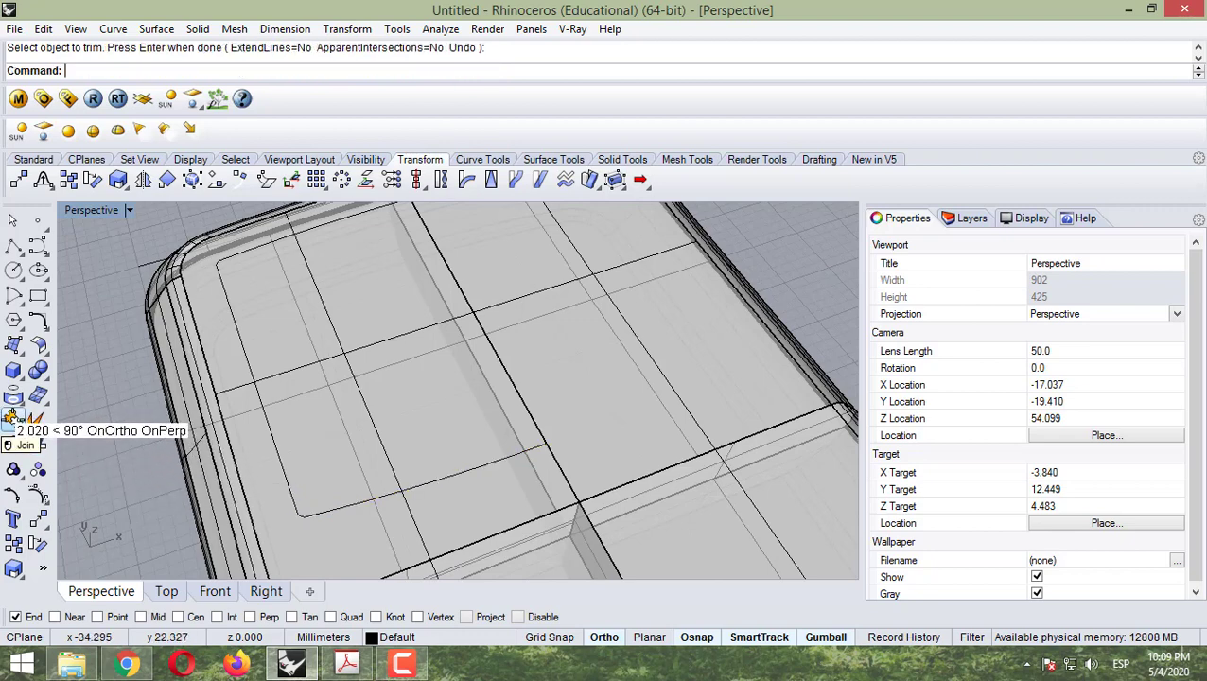
Step: Join the mirrored end curve, the trimmed side curve and the original offset end curve into one half outline
left_click(13, 419)
left_click(300, 511)
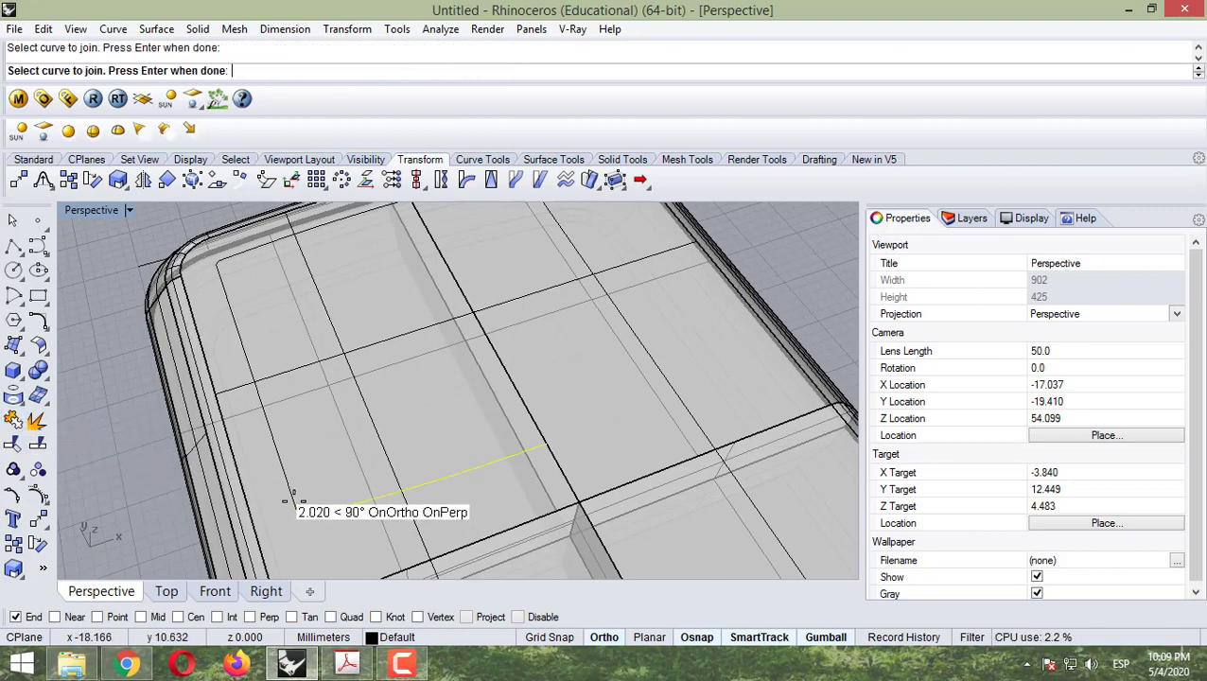
left_click(292, 499)
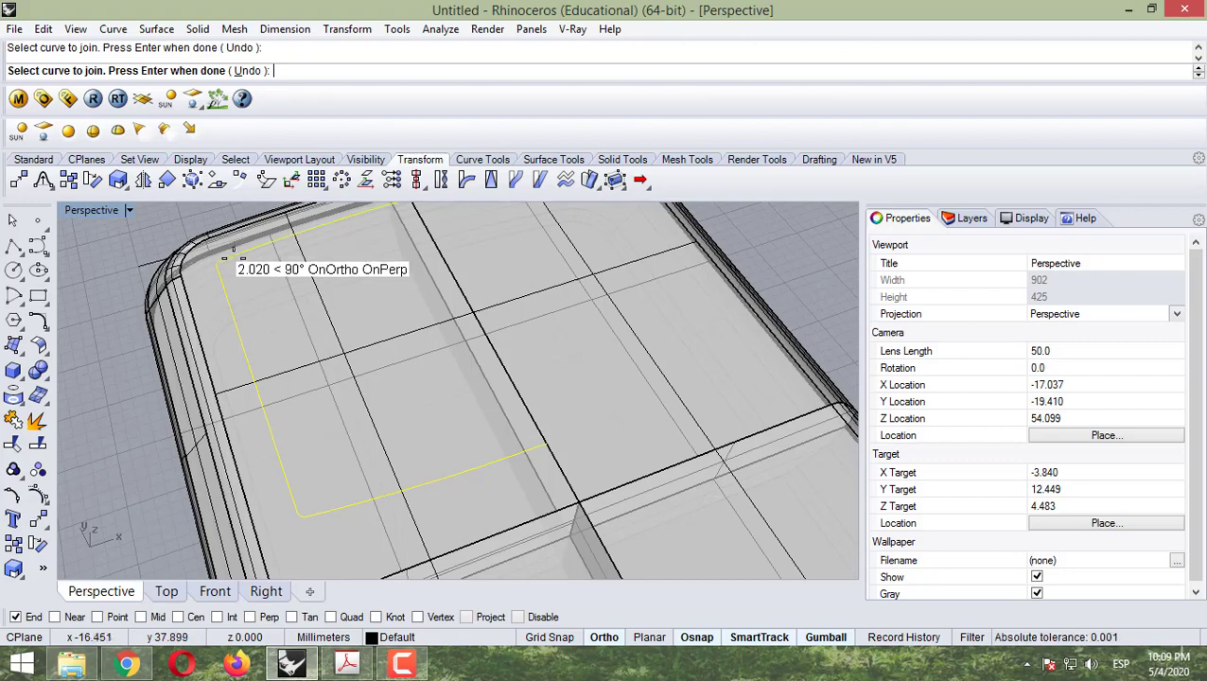
key("Return")
scroll(272, 331, "down", 5)
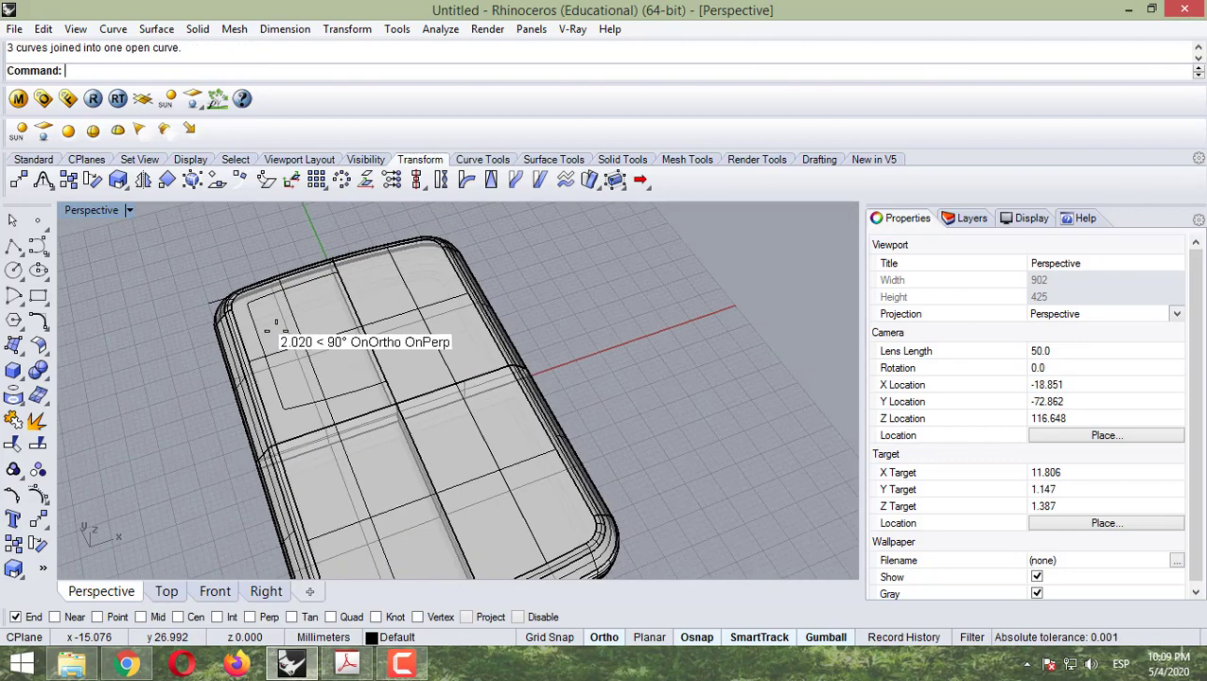
Step: Mirror a copy of the half screen outline across the casing's lengthwise centreline, starting the mirror plane at the outline's outer end
scroll(246, 312, "up", 5)
left_click(226, 317)
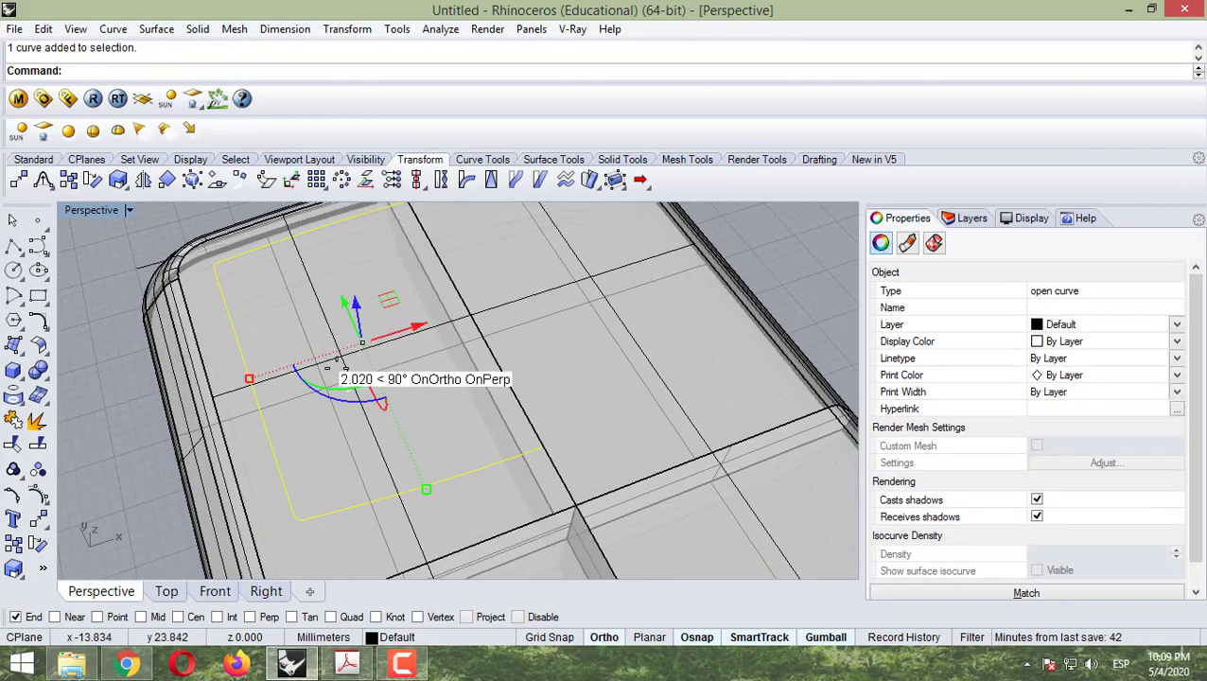
scroll(473, 341, "down", 4)
right_click_drag(434, 299, 517, 302)
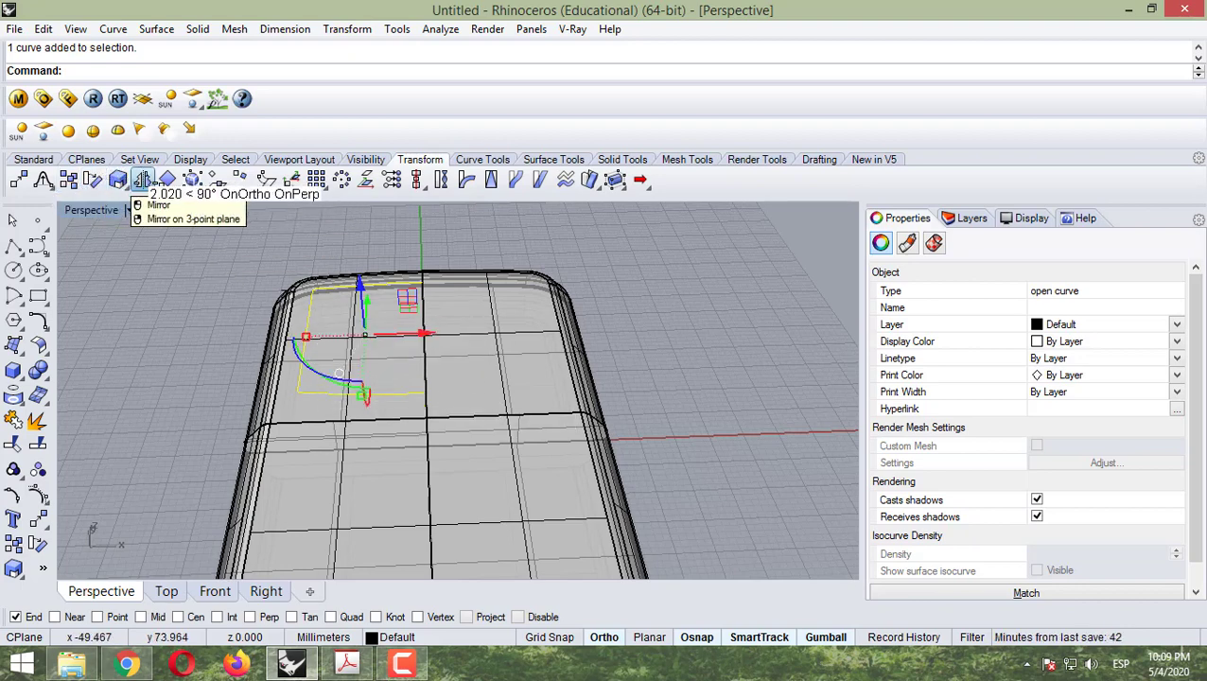
left_click(142, 180)
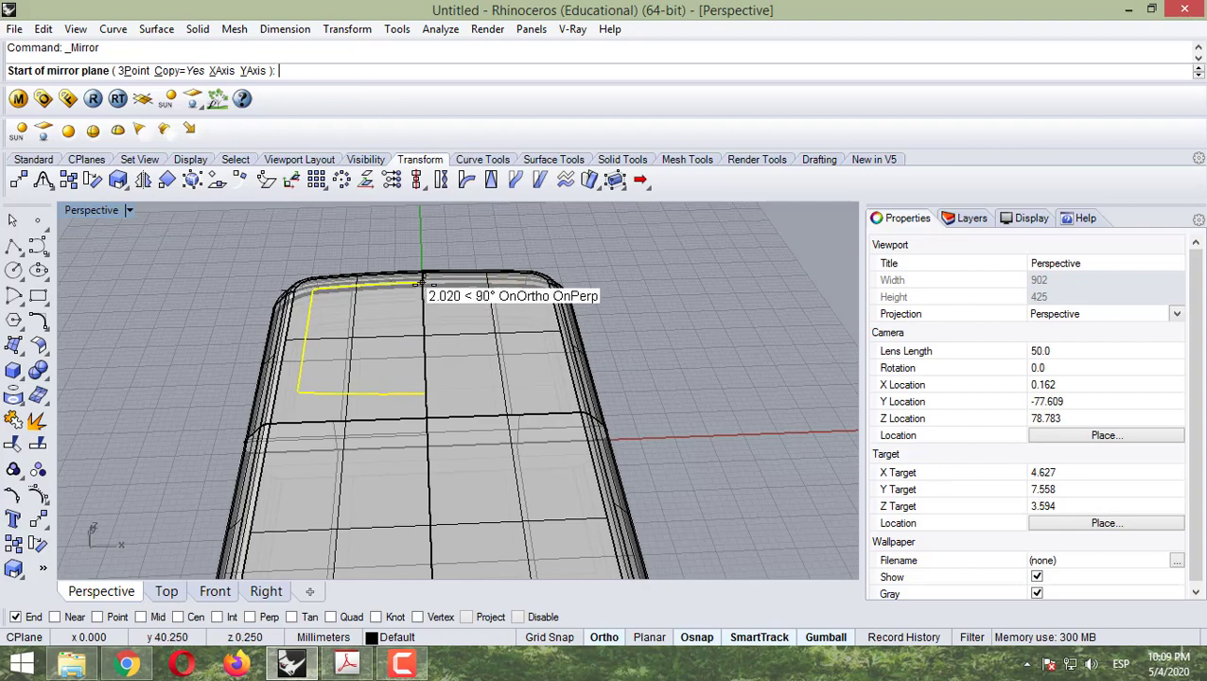
scroll(419, 284, "up", 6)
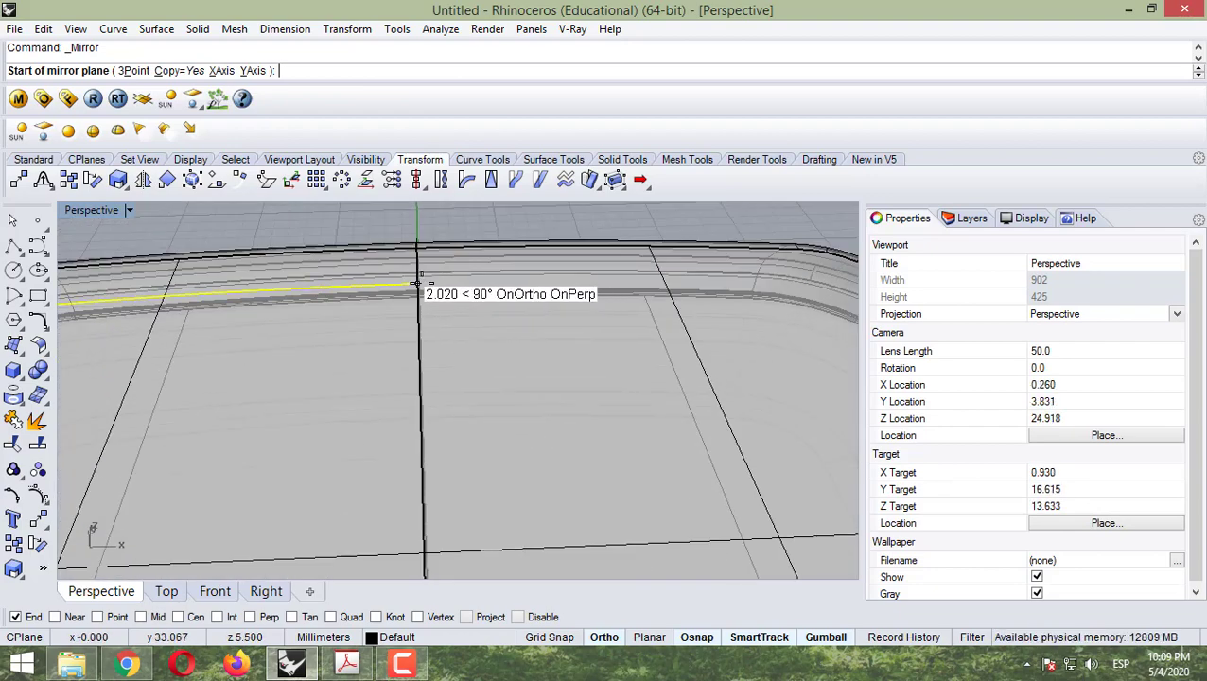
left_click(417, 283)
scroll(416, 378, "down", 3)
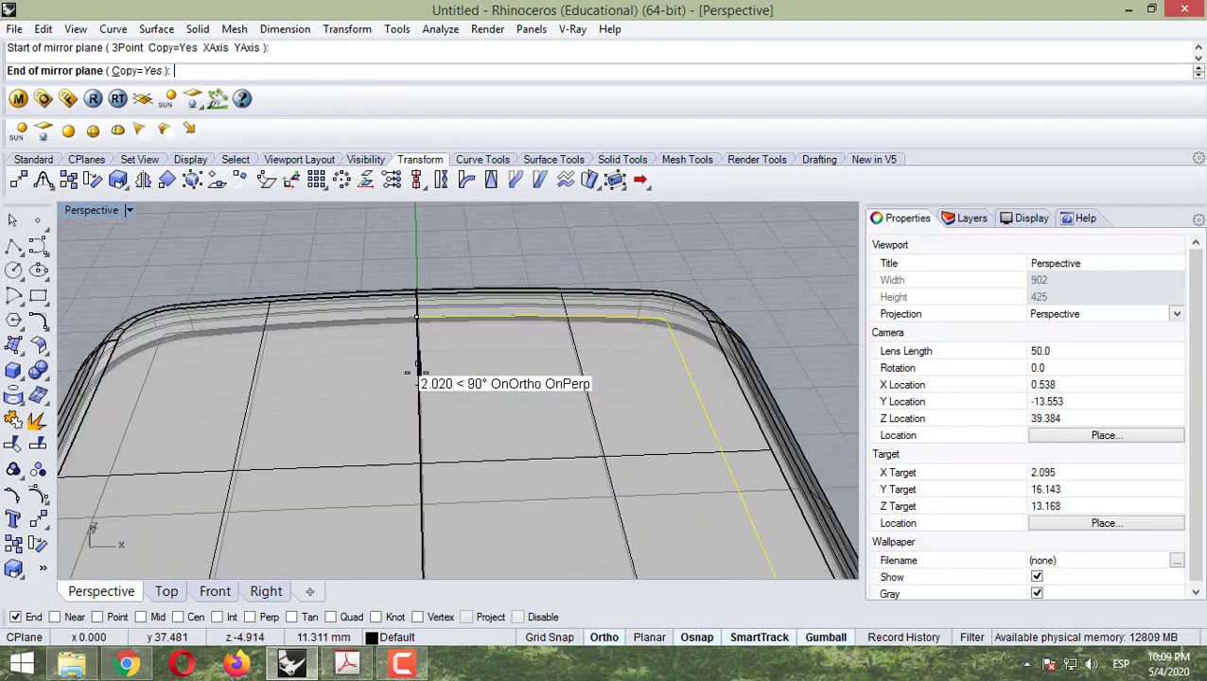
left_click(414, 241)
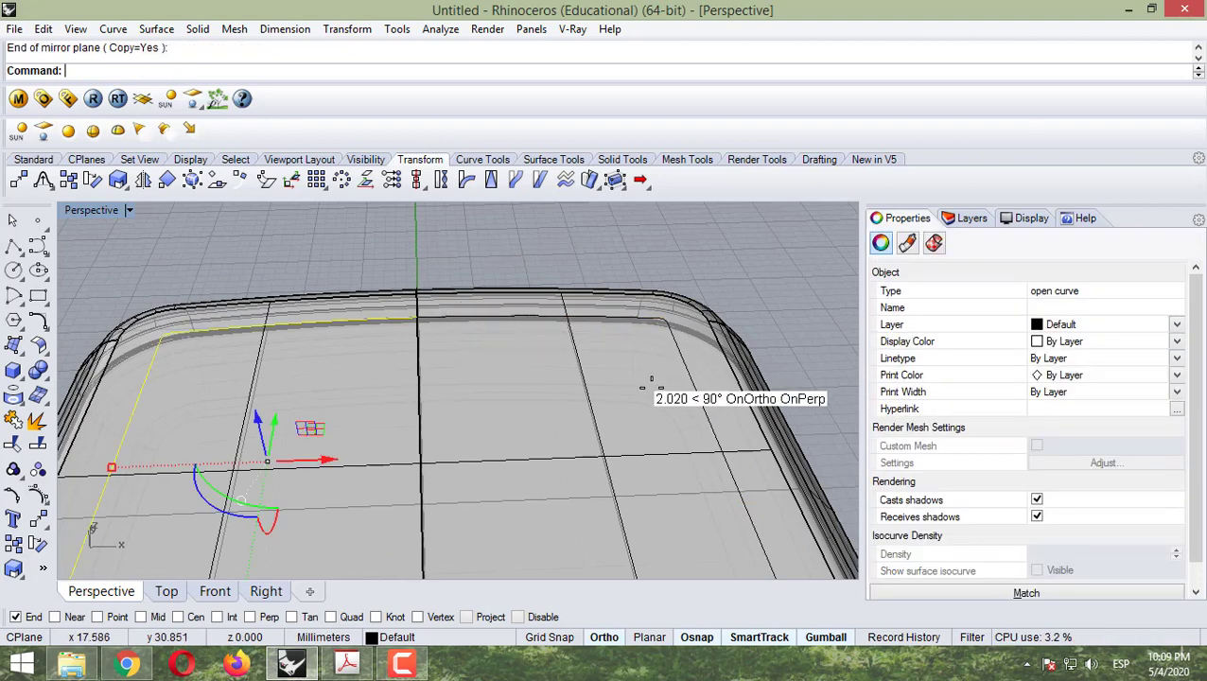
left_click(681, 385)
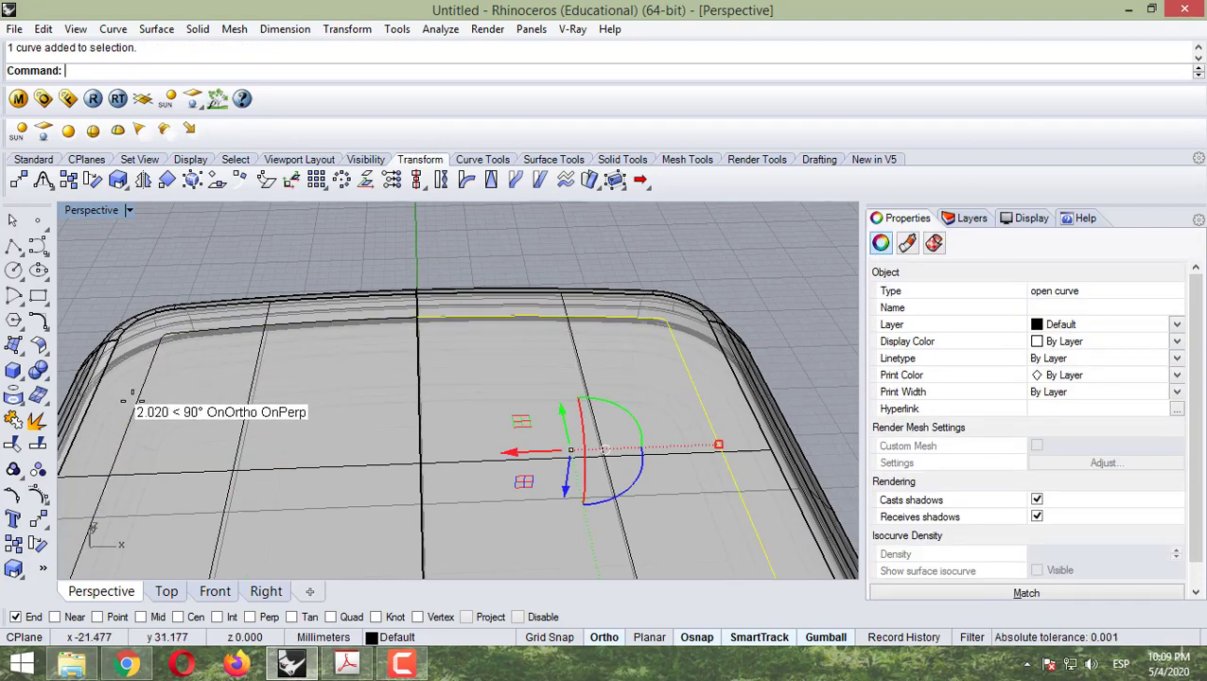
key("Escape")
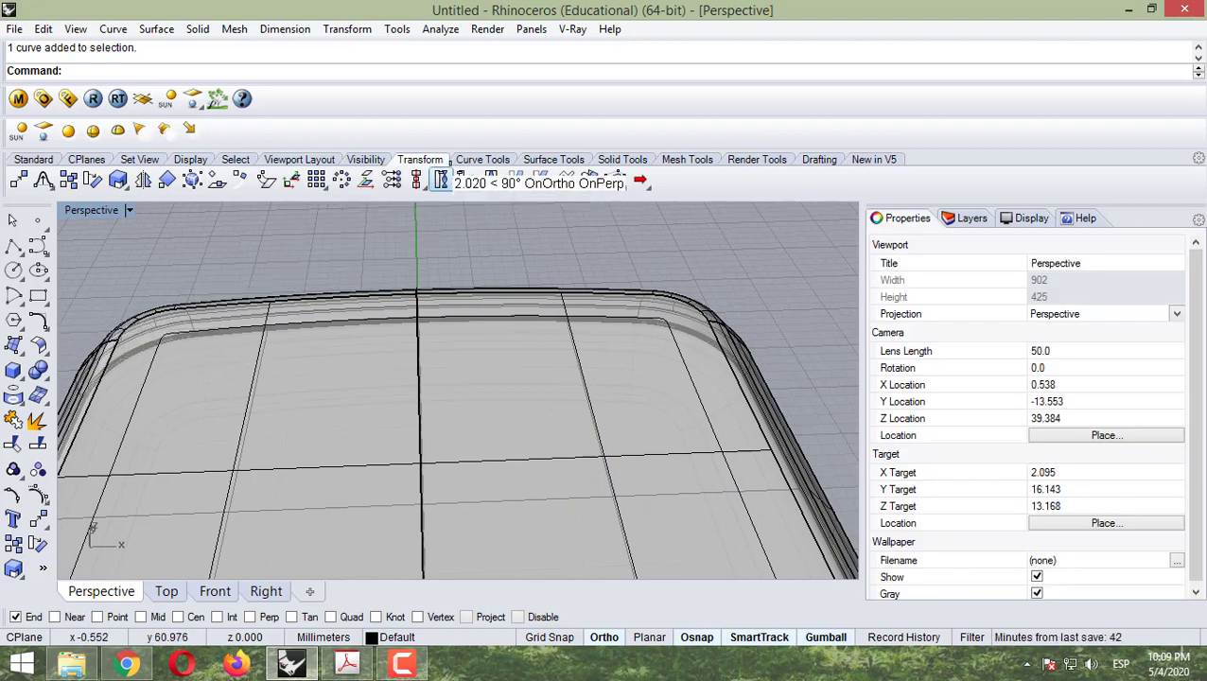
Step: Join the half screen outline and its mirrored copy into one closed curve and select it
left_click(31, 158)
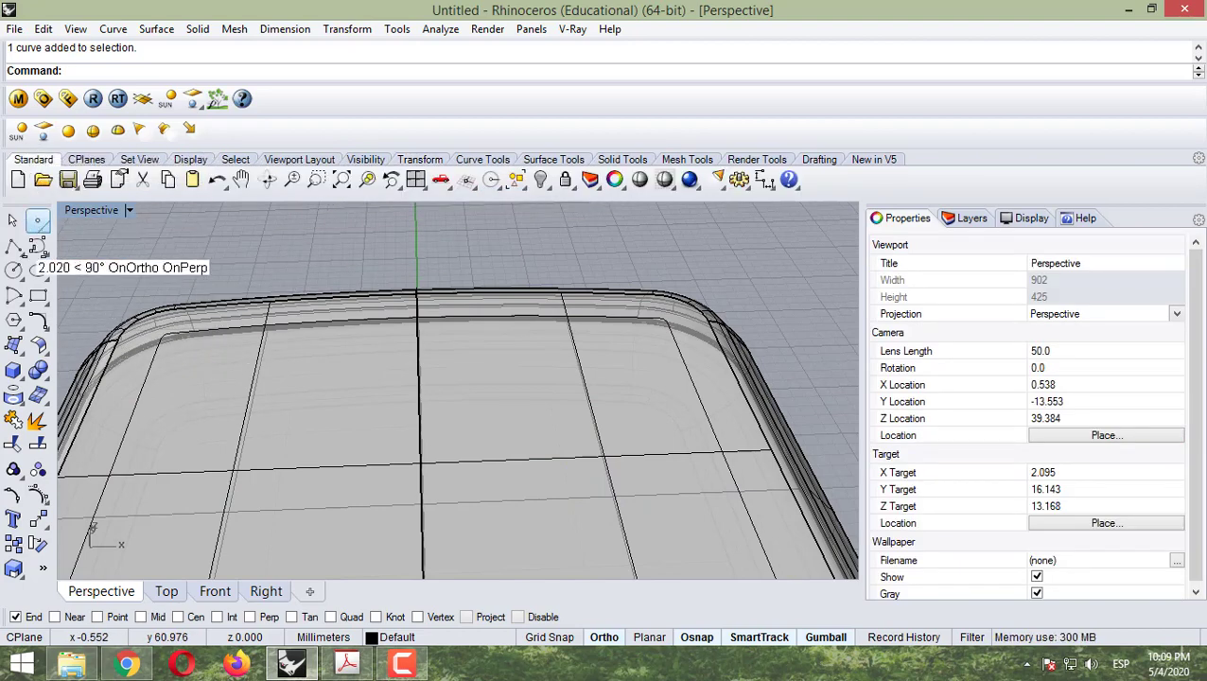
left_click(13, 418)
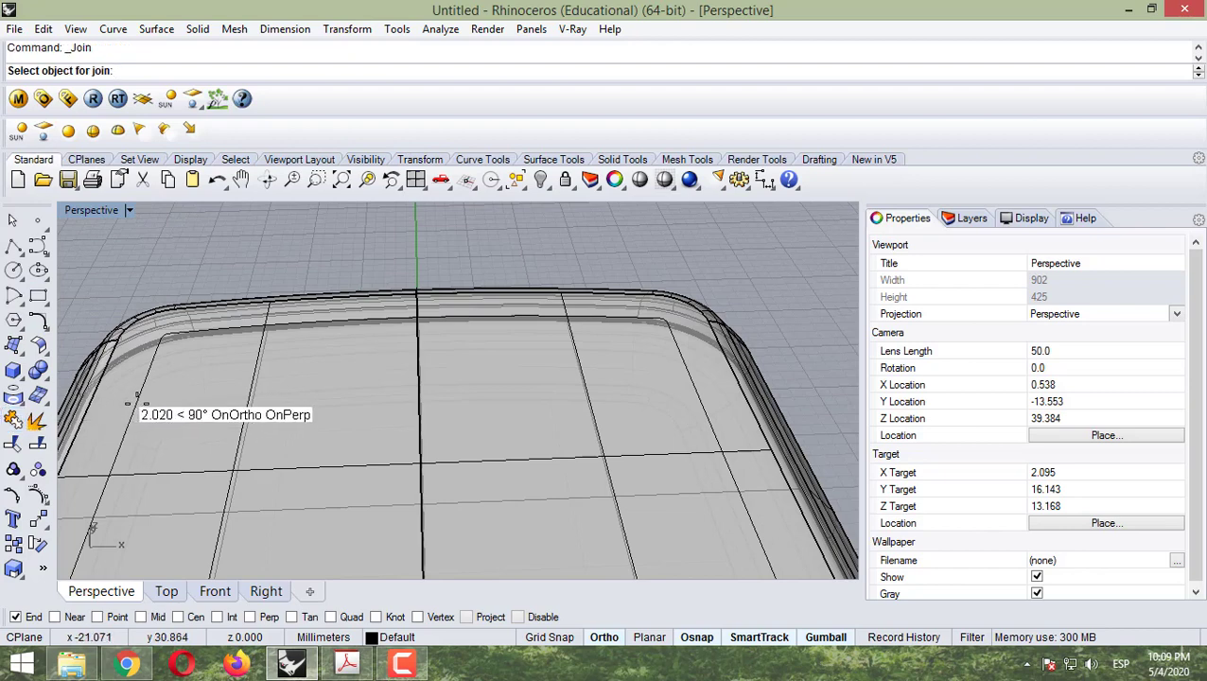
left_click(135, 402)
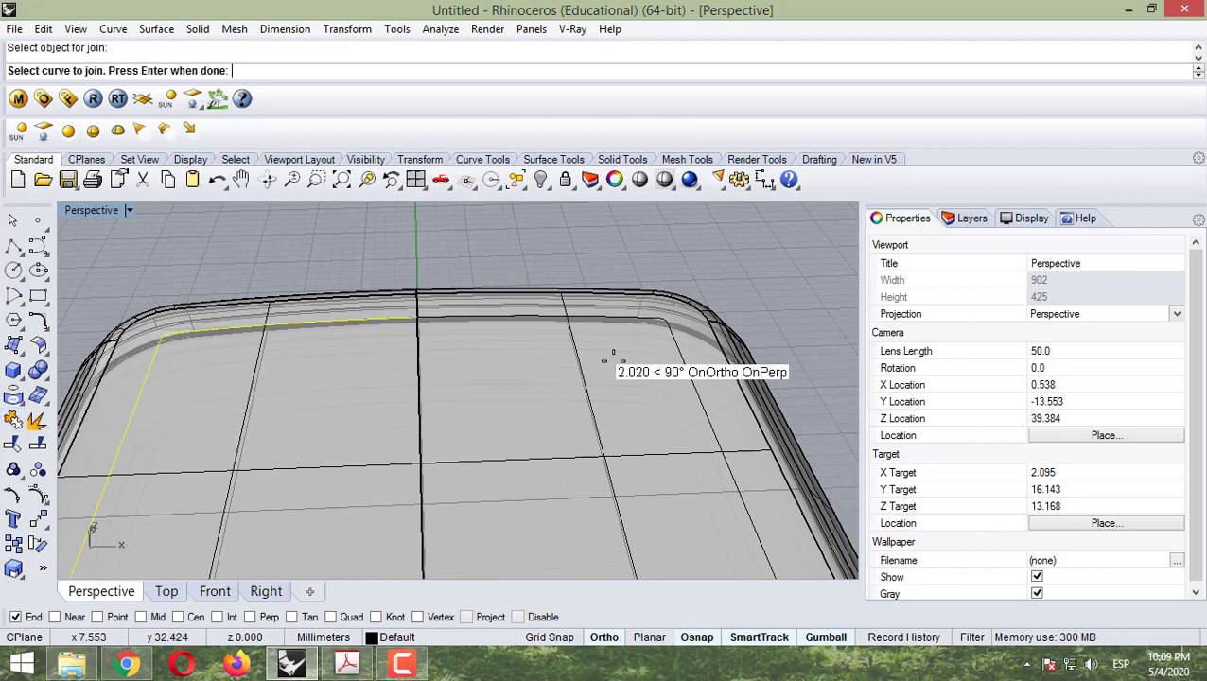
left_click(681, 357)
left_click(672, 351)
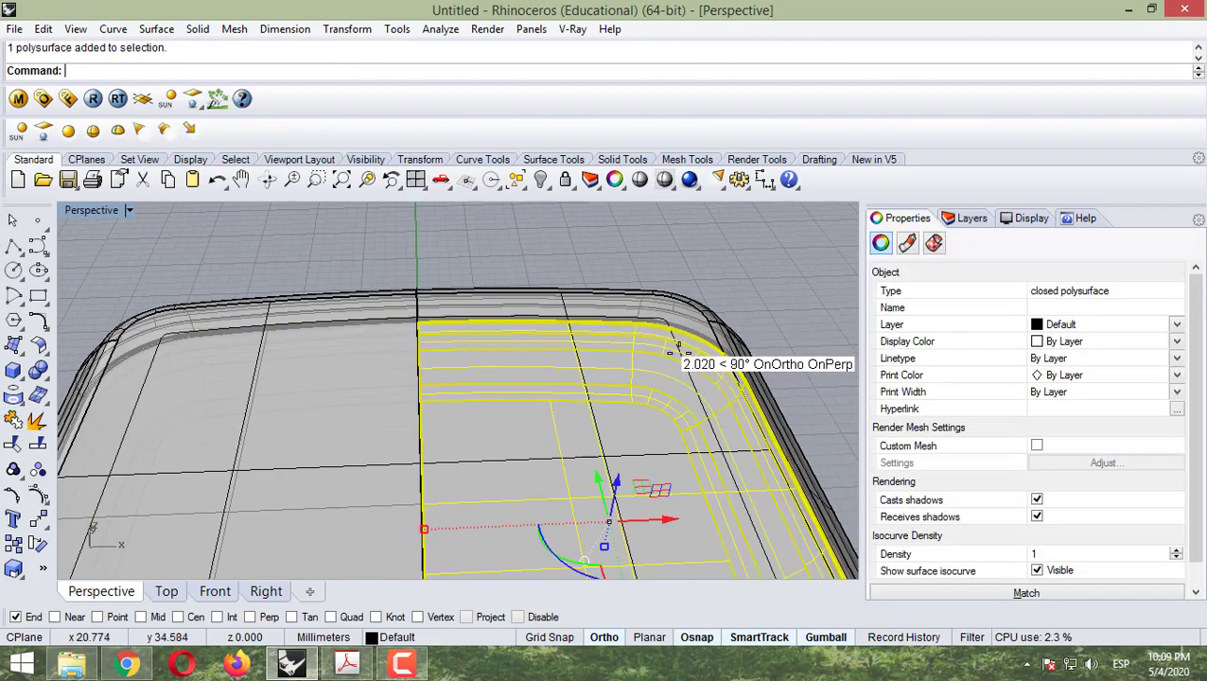
left_click(653, 369)
left_click(704, 387)
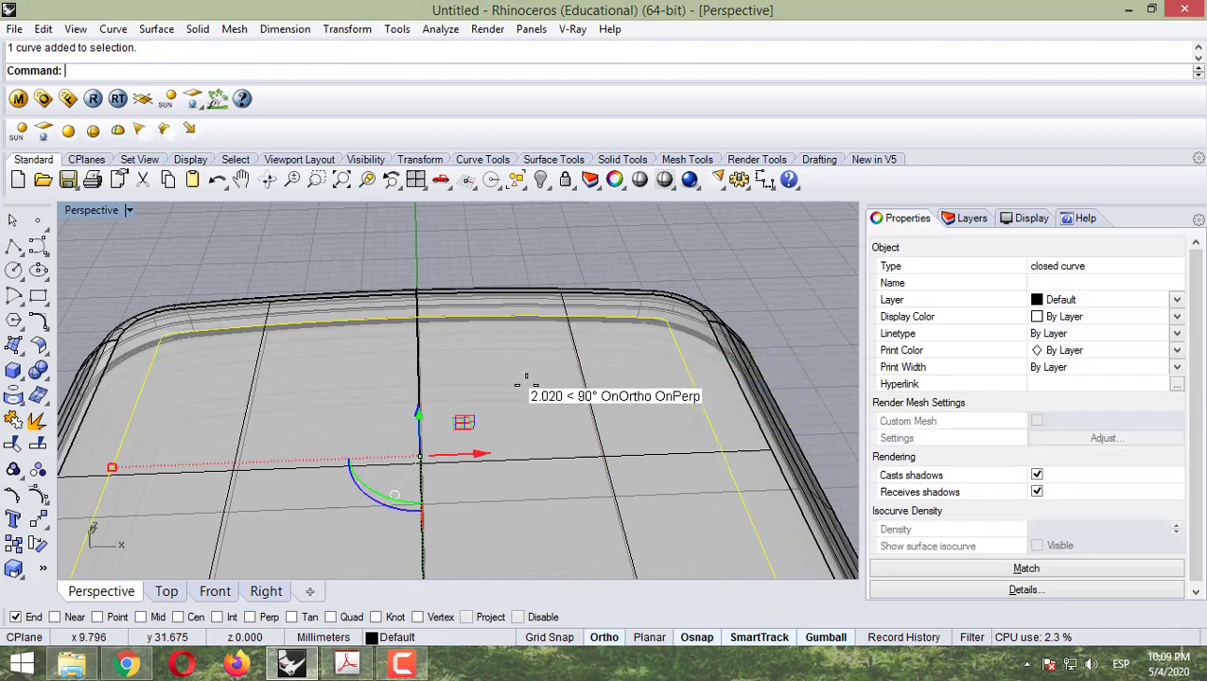
Step: Inspect the closed screen outline on the casing's face from several angles, including its rounded corners
scroll(526, 378, "down", 3)
scroll(502, 425, "down", 3)
scroll(450, 473, "up", 6)
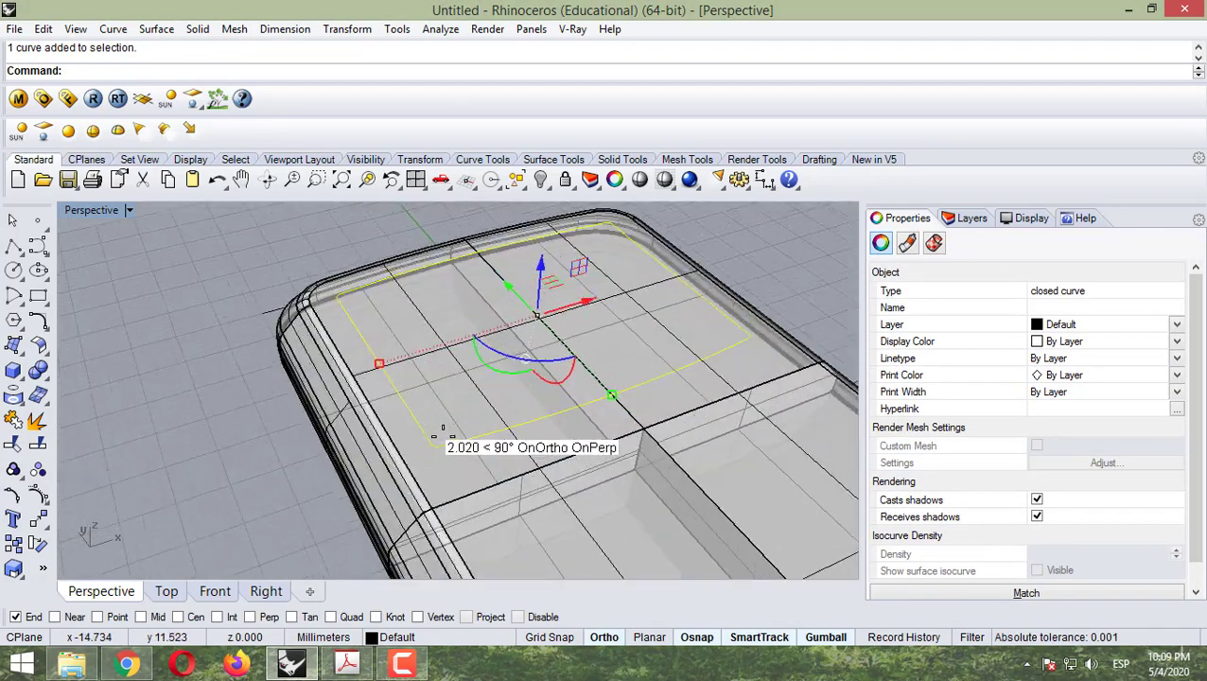
scroll(379, 378, "down", 3)
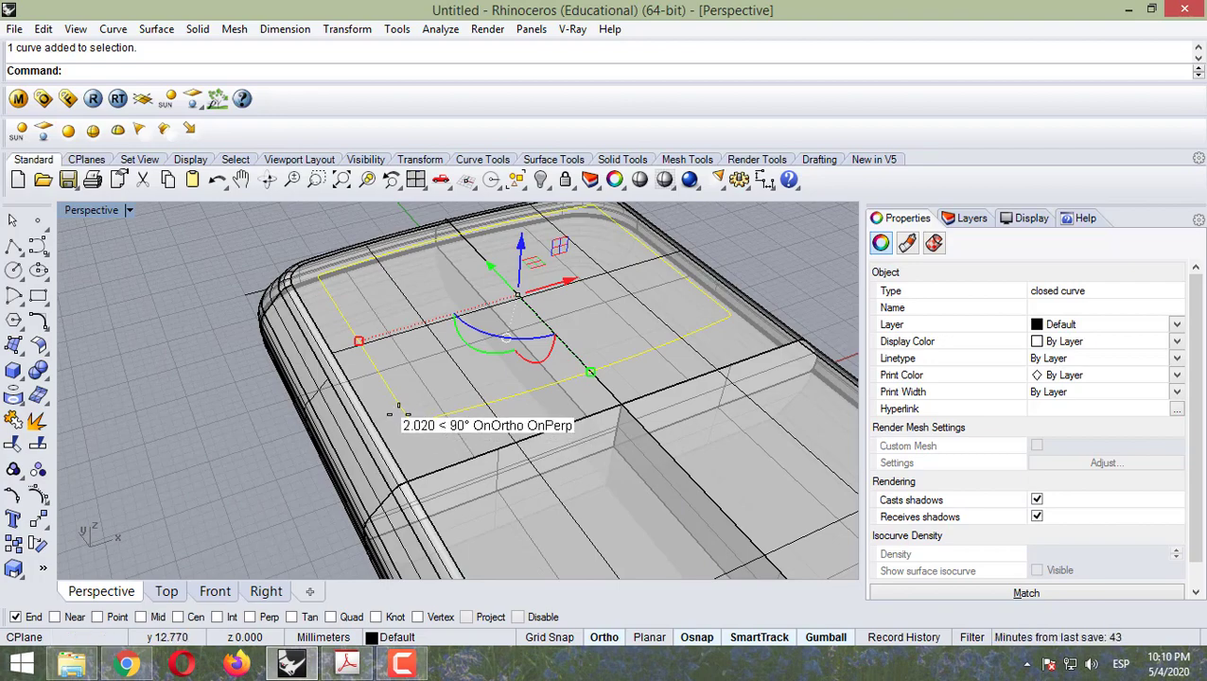
scroll(410, 398, "up", 2)
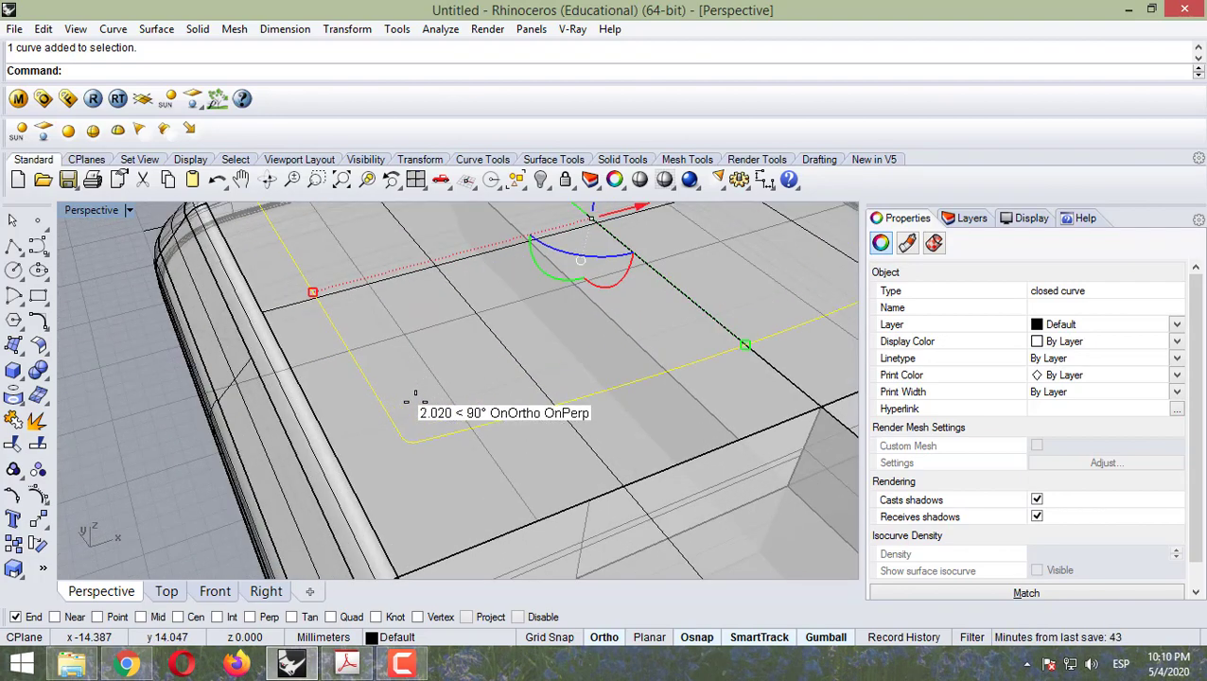
scroll(409, 402, "down", 2)
scroll(199, 391, "down", 1)
right_click_drag(199, 391, 144, 371)
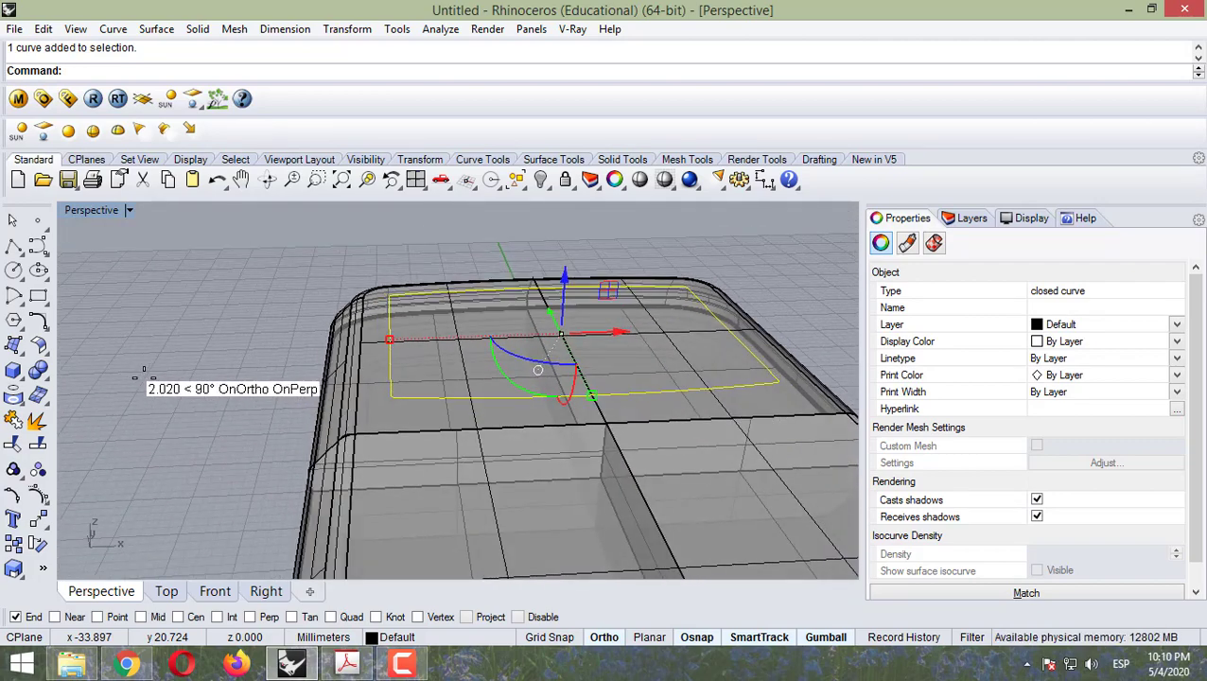
scroll(144, 371, "down", 5)
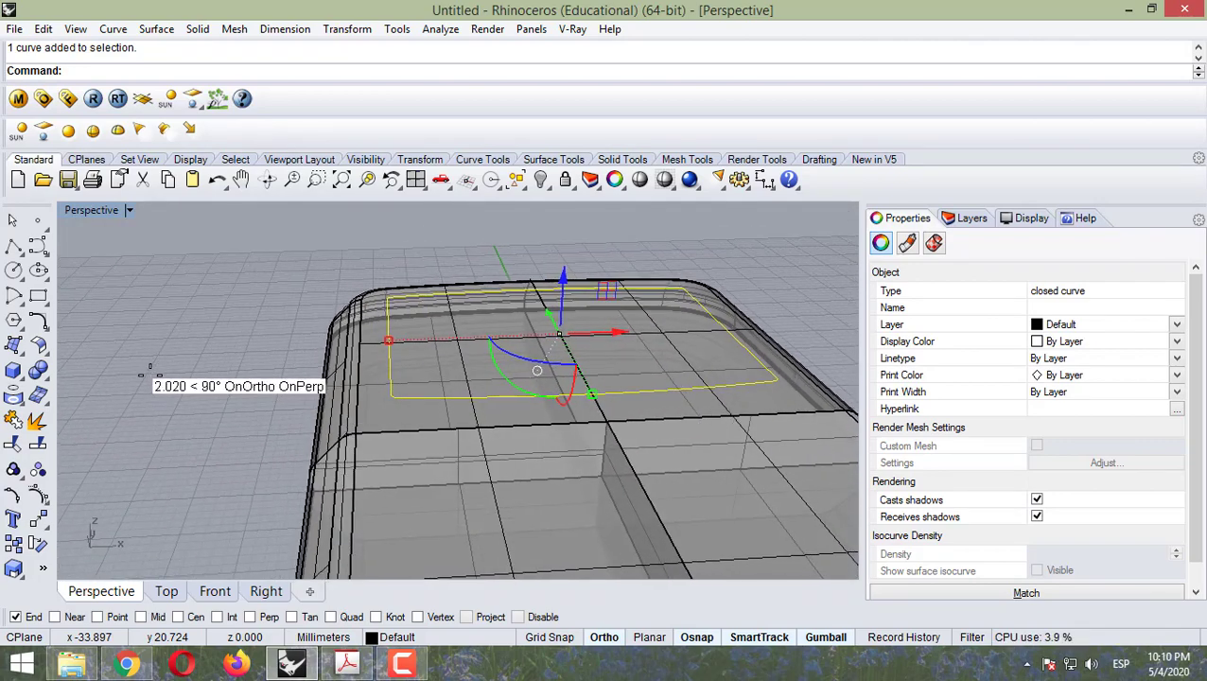
scroll(407, 362, "up", 5)
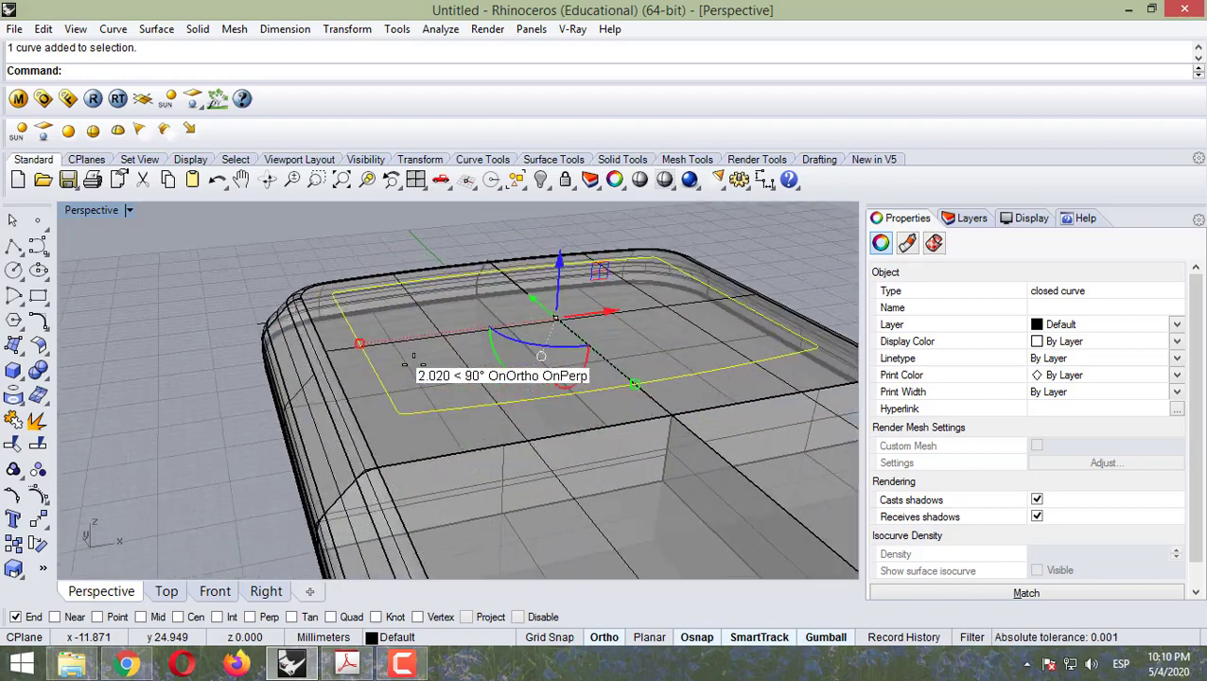
right_click_drag(265, 362, 233, 365)
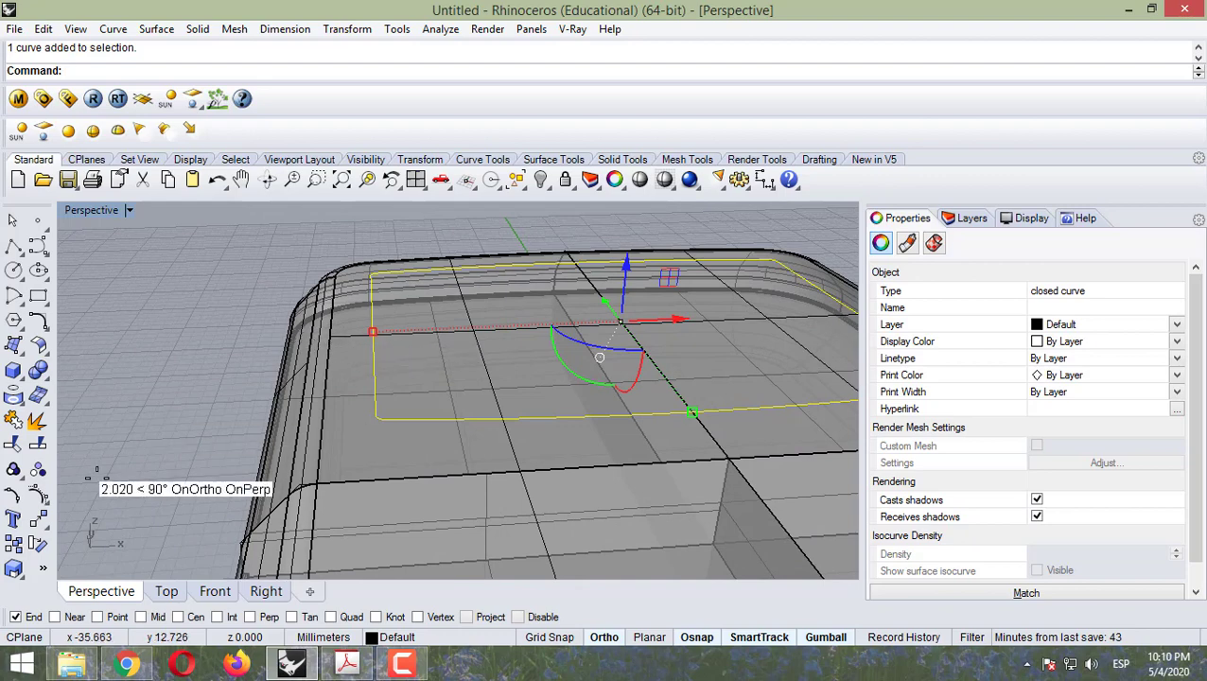
Step: Switch to the Alias tutorial PDF in Acrobat and read on from Creating Offset Curves to the screen's draft surface options on page 457
left_click(553, 159)
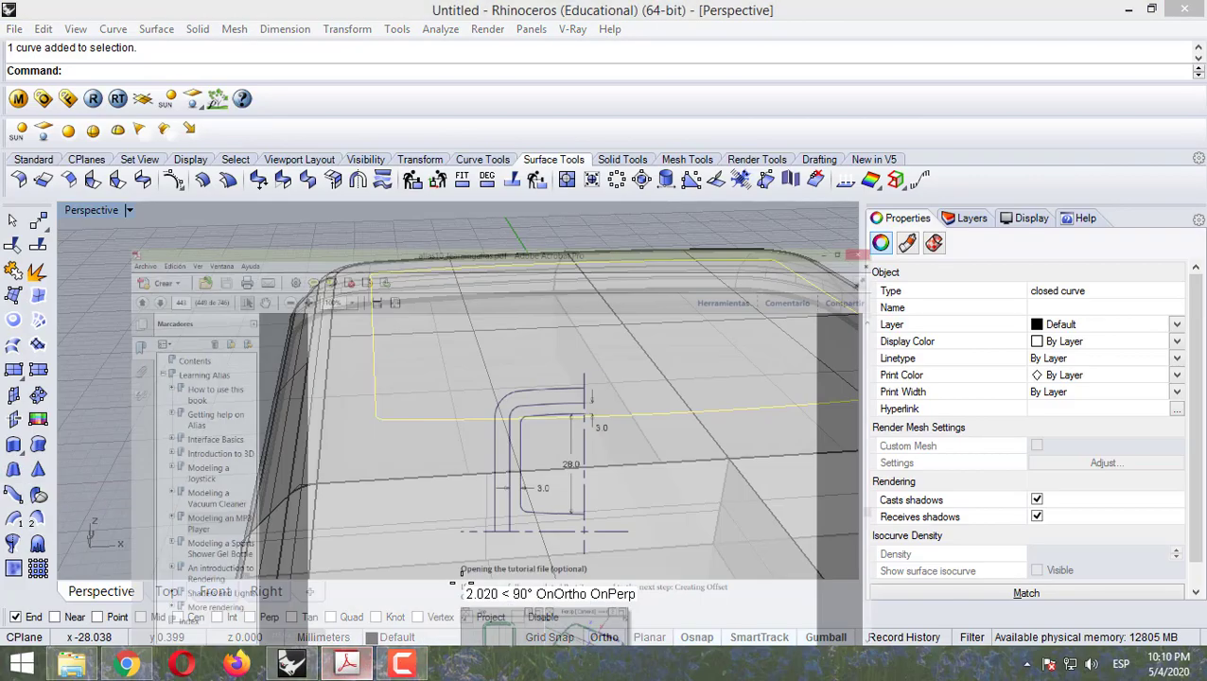
left_click(346, 662)
scroll(702, 379, "down", 20)
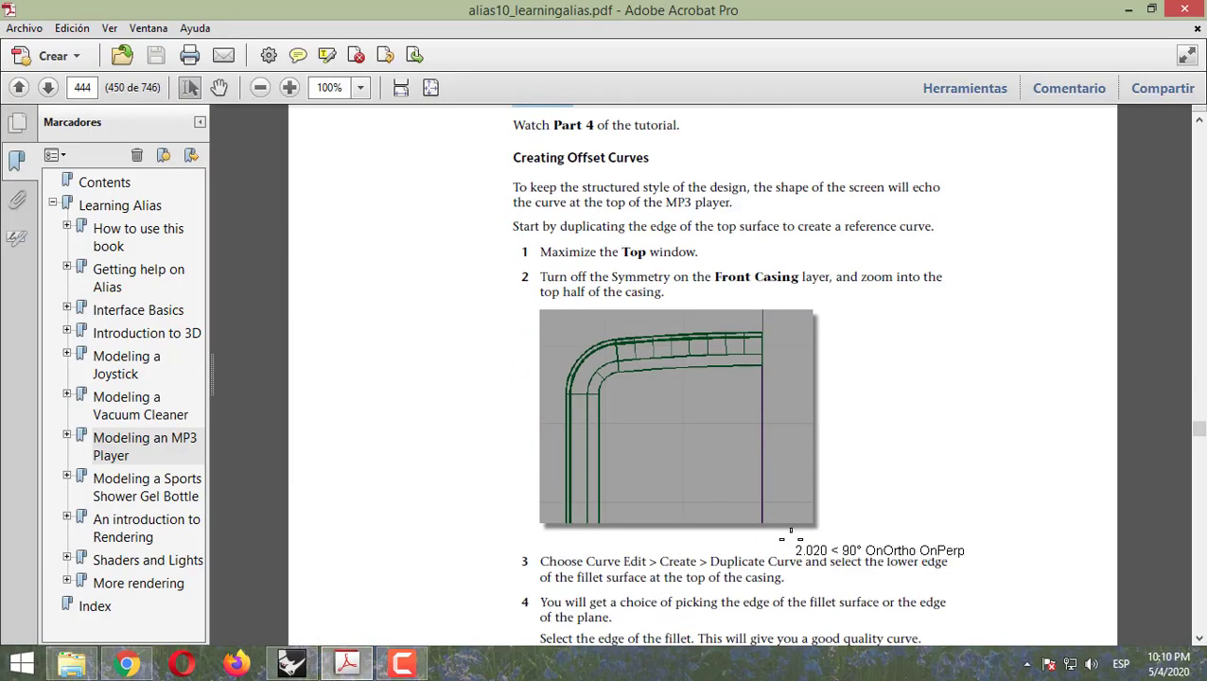
scroll(737, 547, "down", 20)
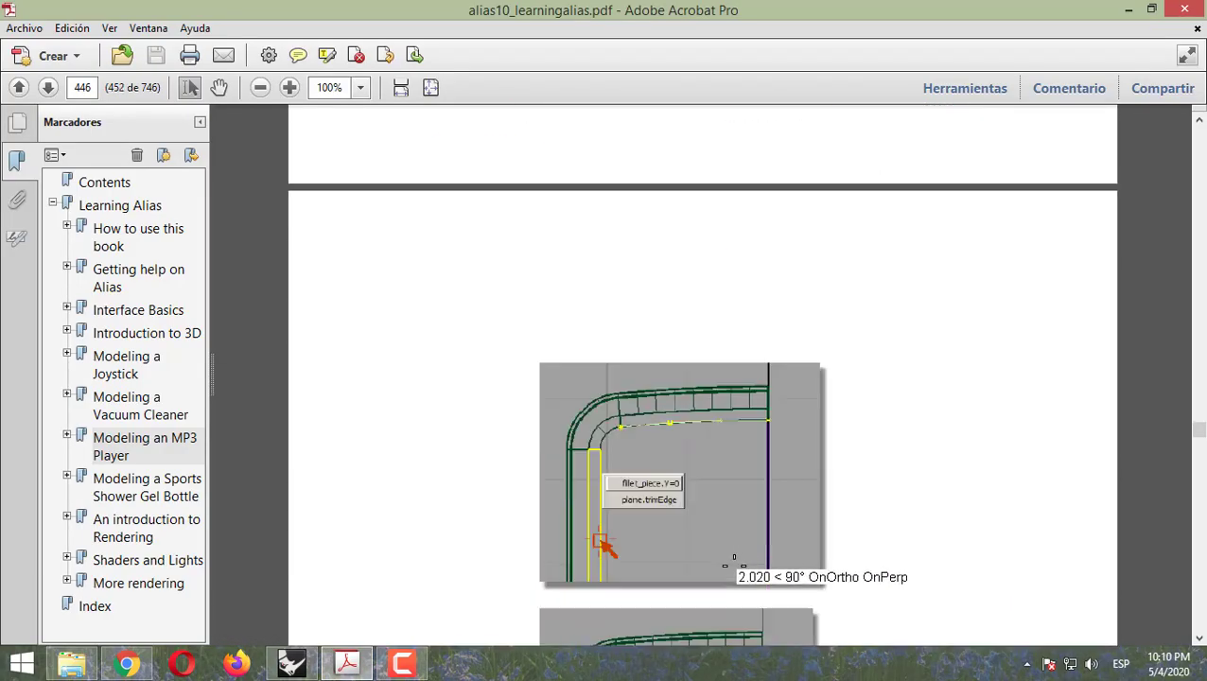
scroll(763, 588, "down", 20)
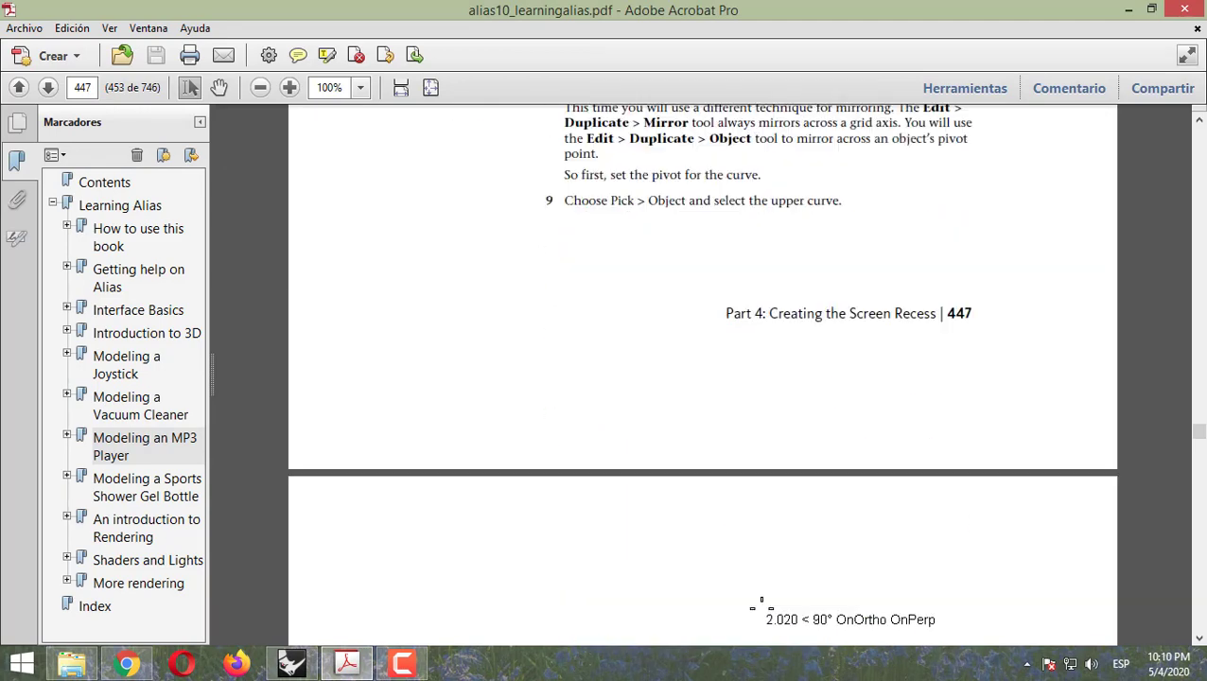
scroll(765, 606, "down", 20)
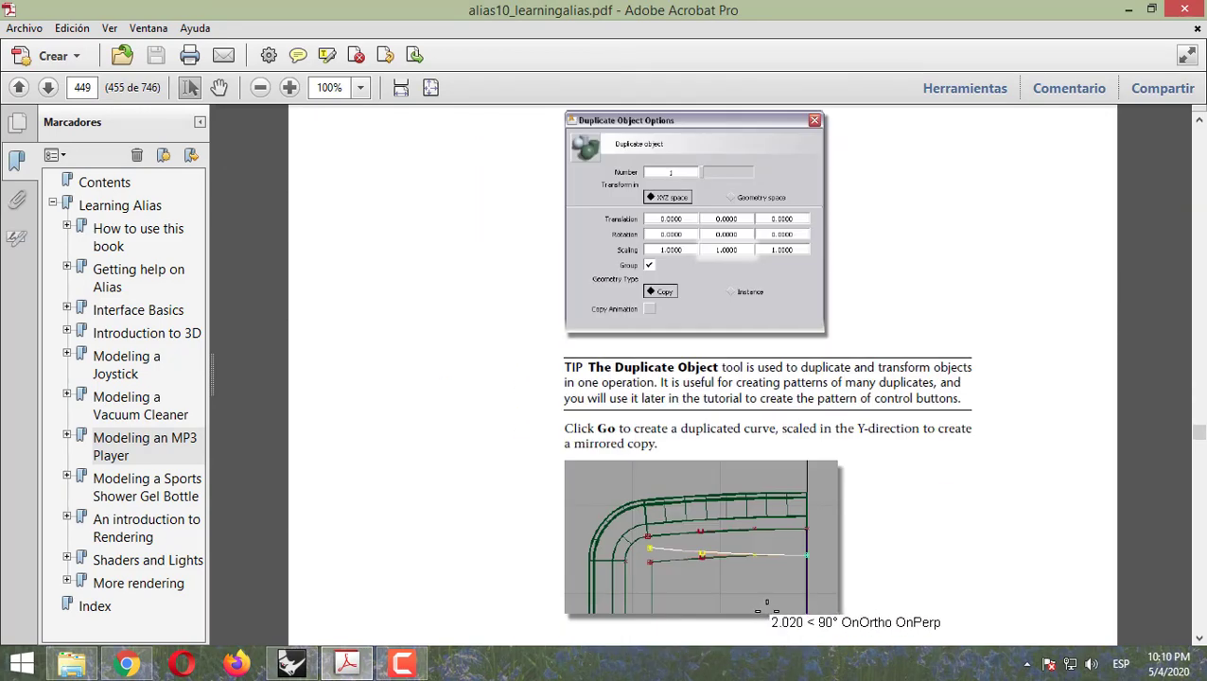
scroll(706, 501, "down", 20)
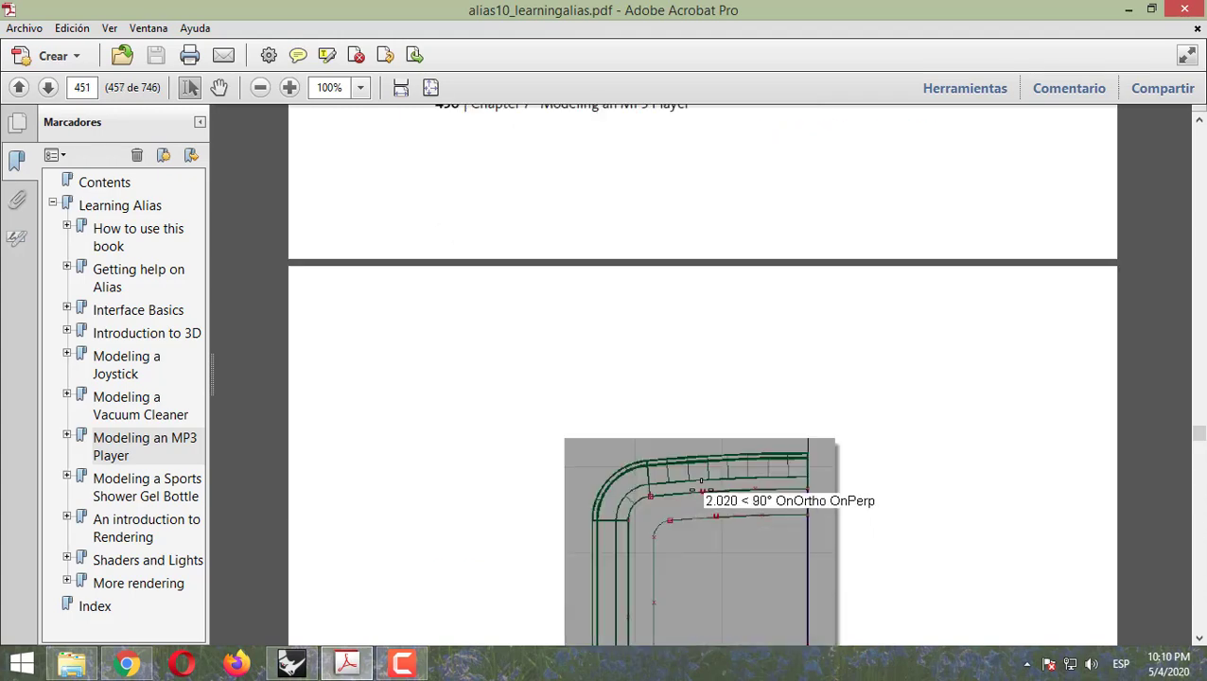
scroll(670, 508, "down", 20)
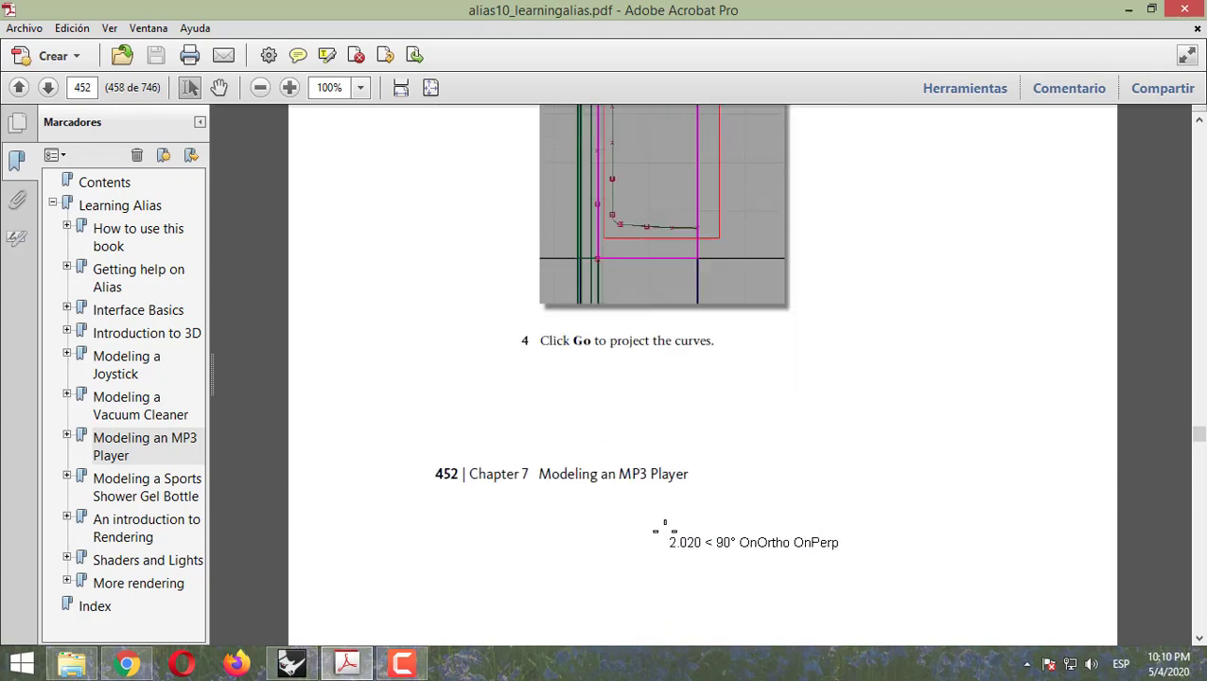
scroll(1198, 502, "down", 20)
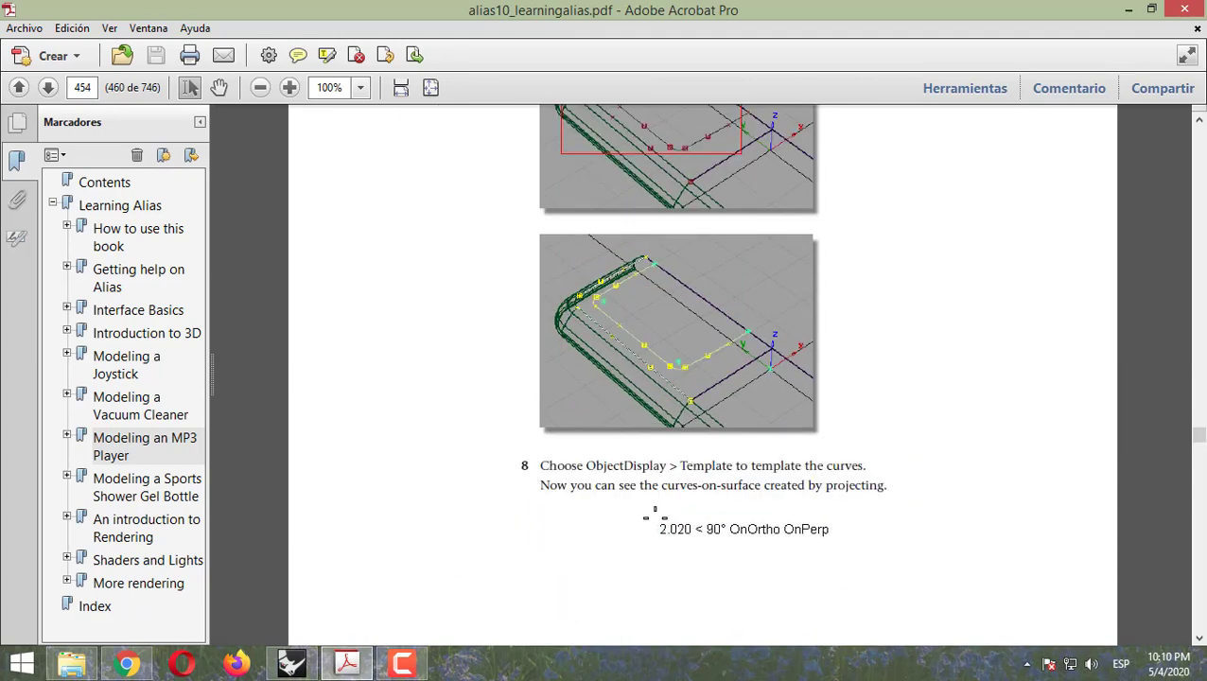
scroll(1198, 503, "down", 8)
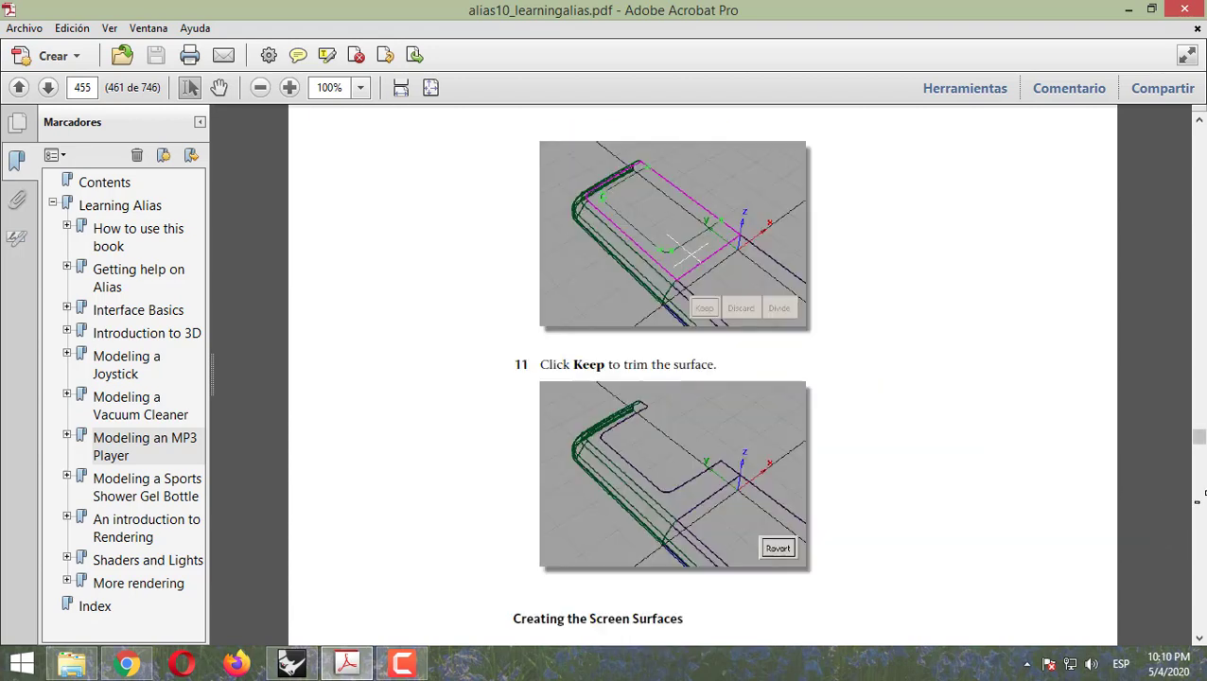
scroll(1203, 496, "down", 15)
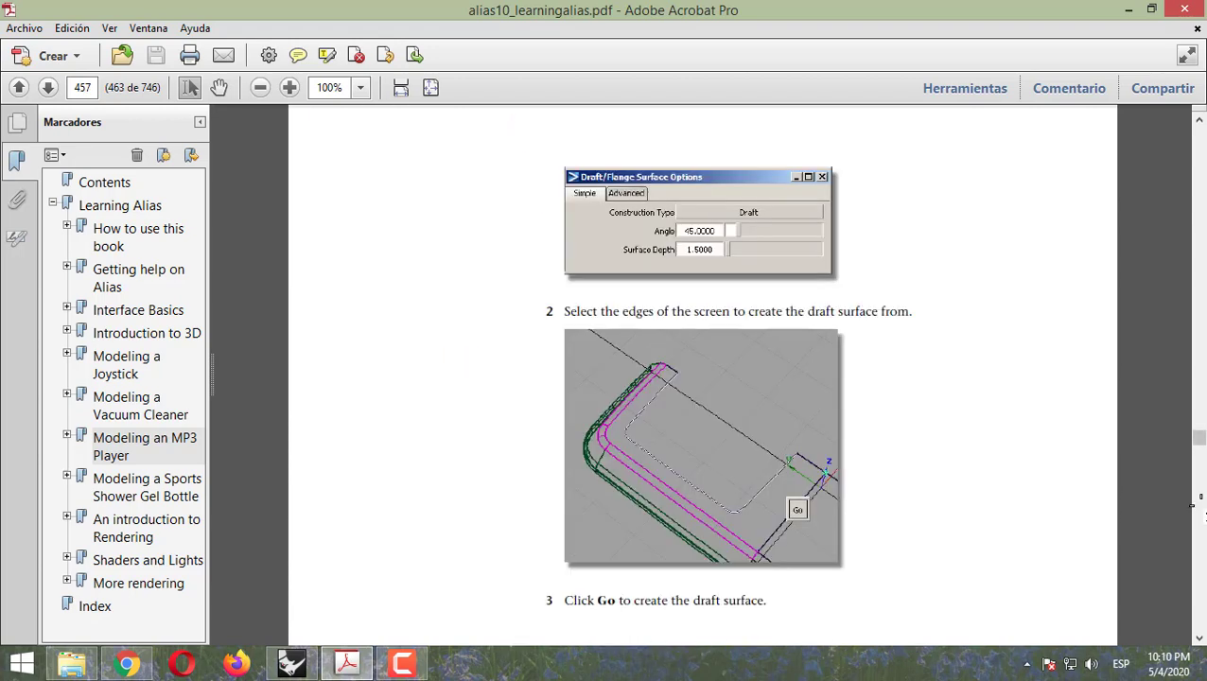
scroll(1087, 511, "down", 7)
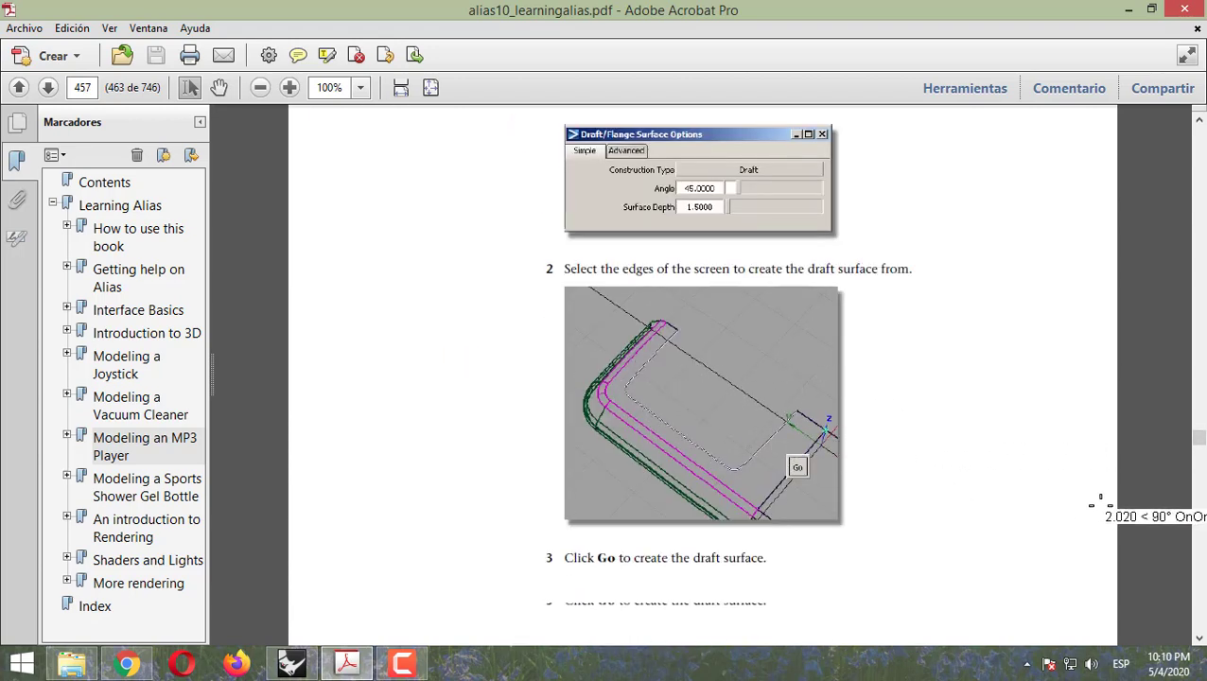
scroll(841, 544, "down", 20)
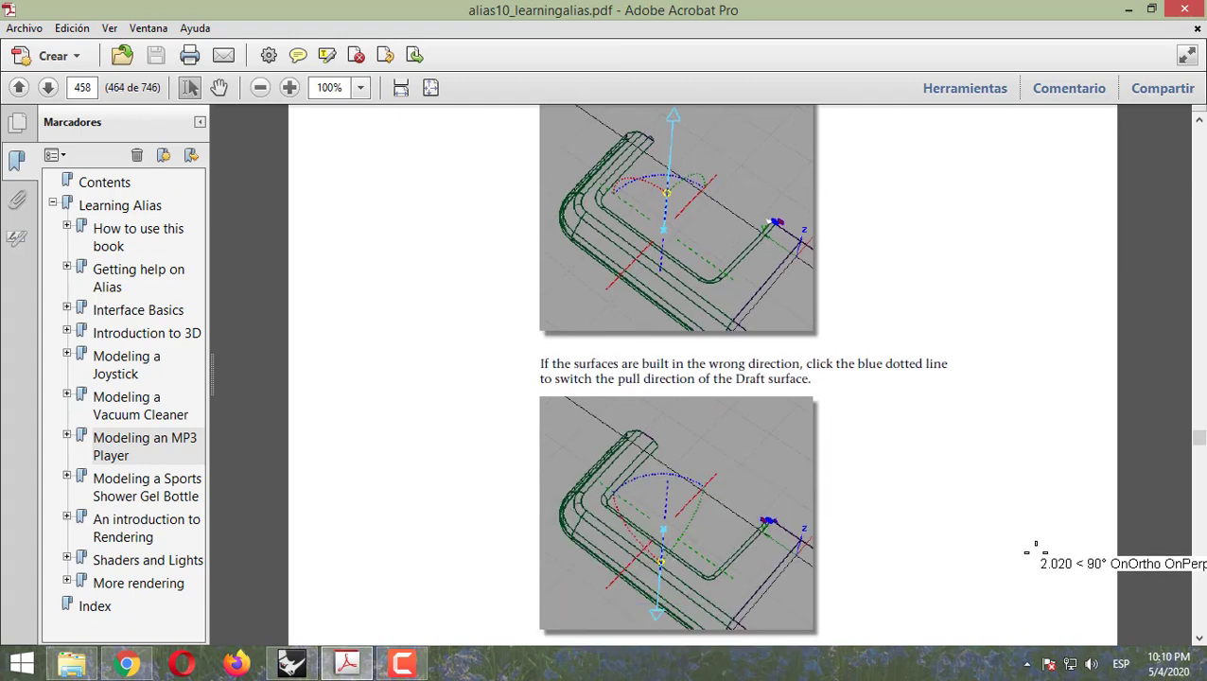
scroll(728, 339, "up", 20)
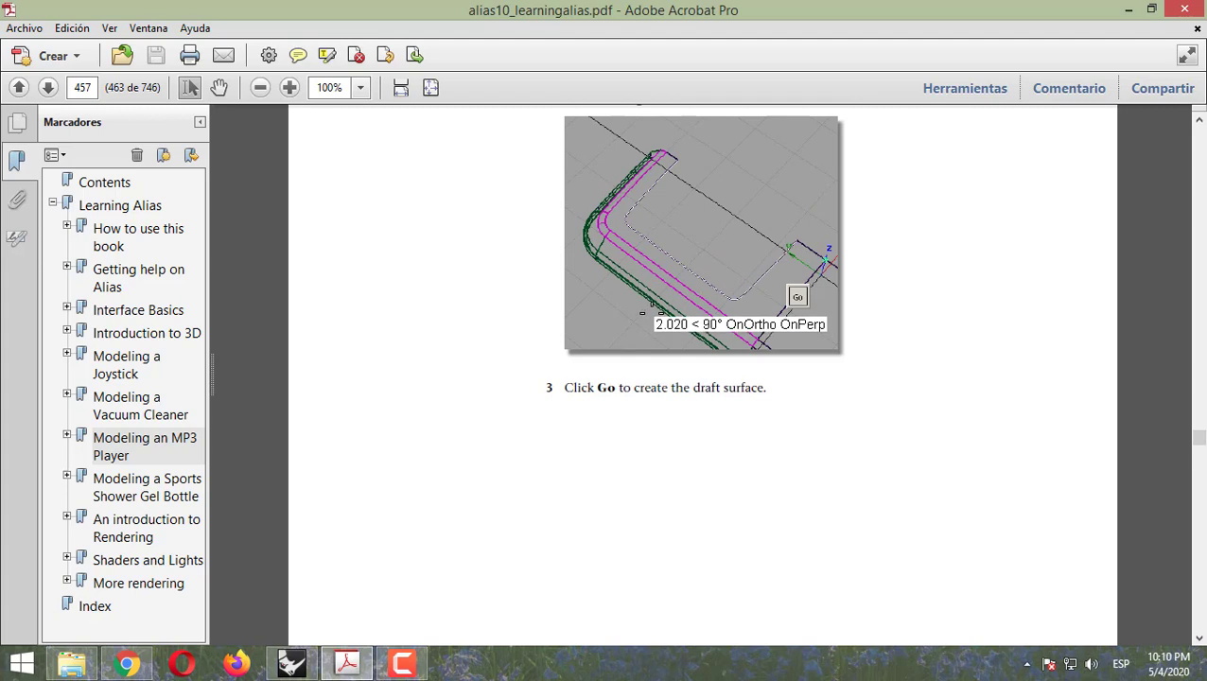
scroll(657, 307, "up", 5)
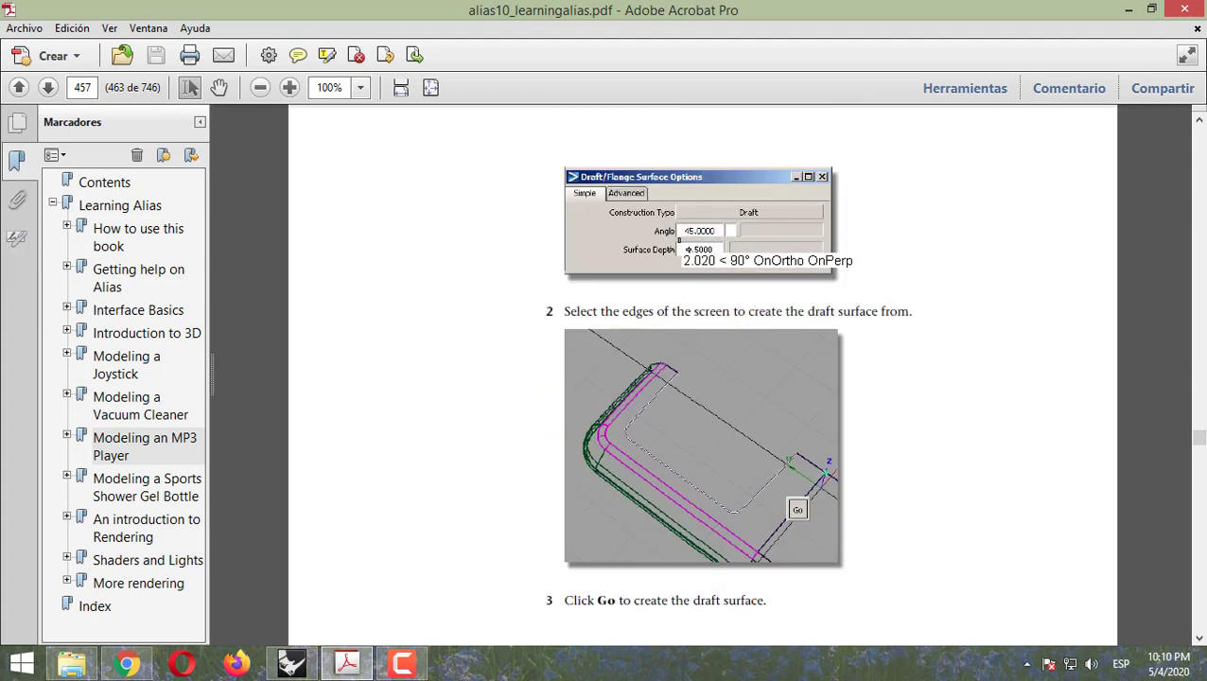
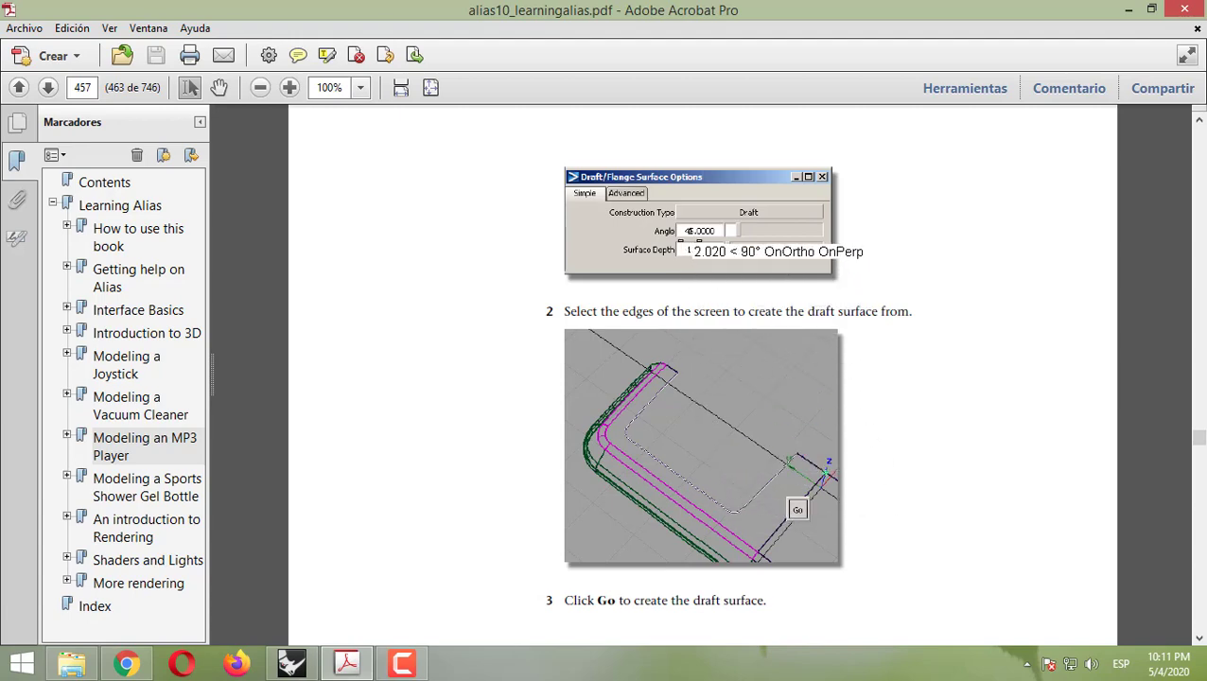
Step: Return to Rhinoceros and try a tapered solid extrusion of the screen outline by 1.5 mm with a 45° draft angle
left_click(1131, 9)
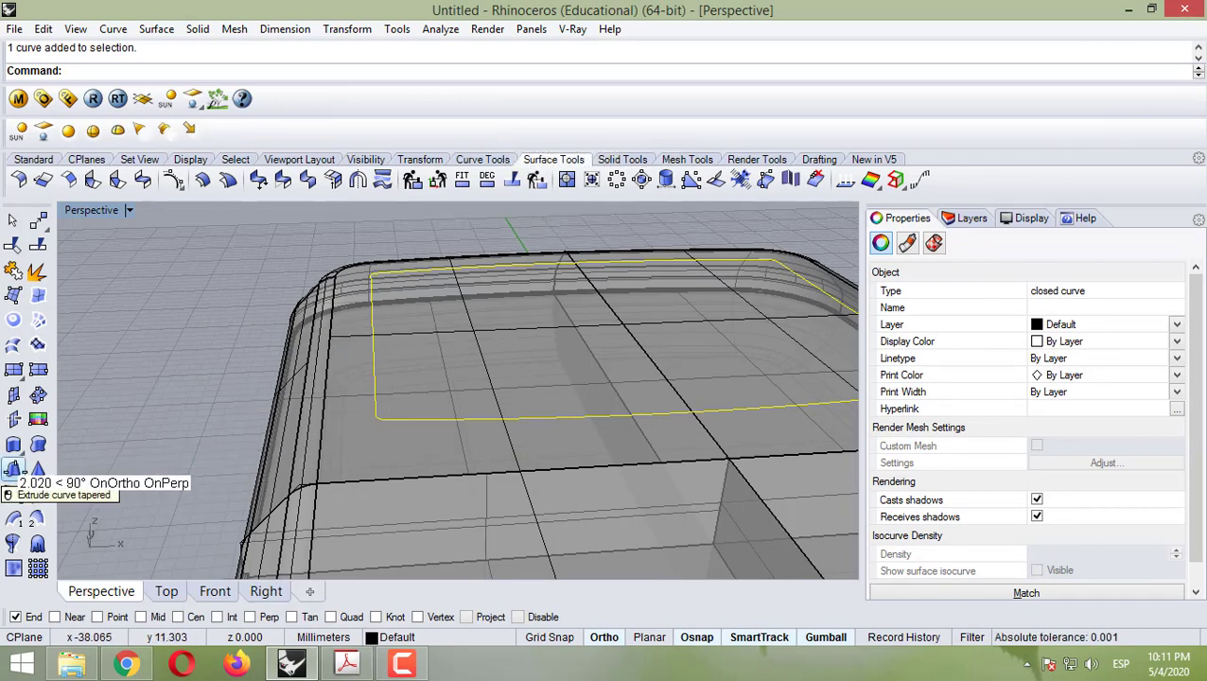
left_click(624, 155)
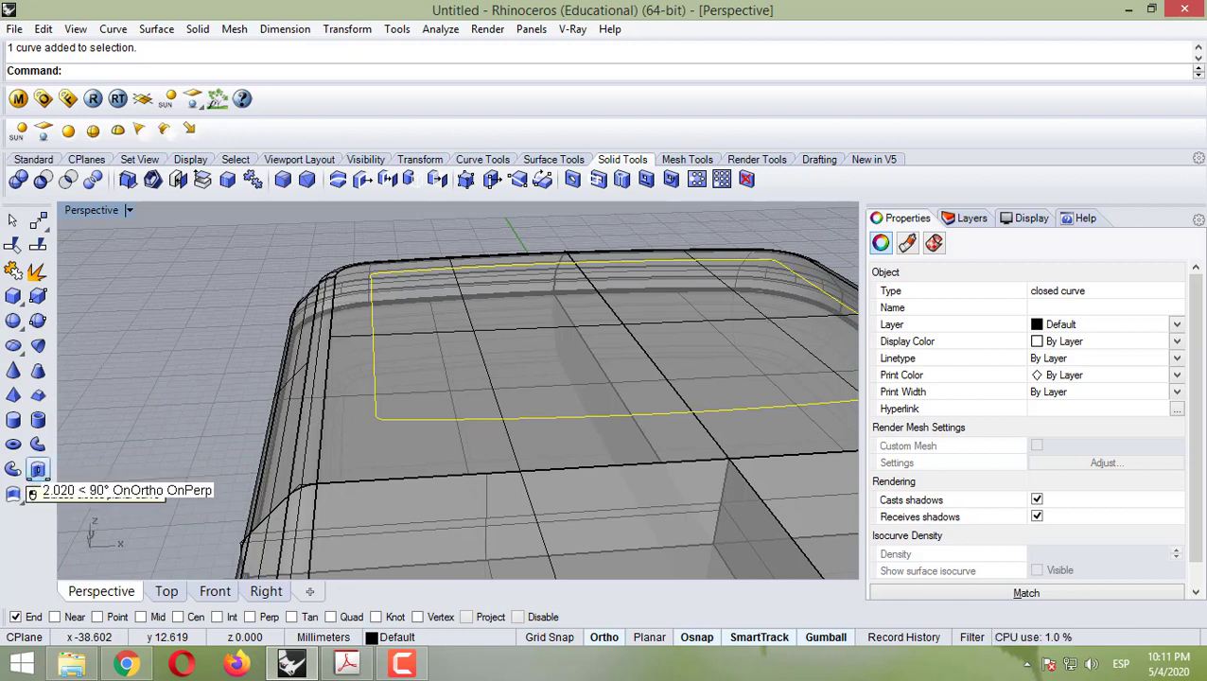
left_click(19, 497)
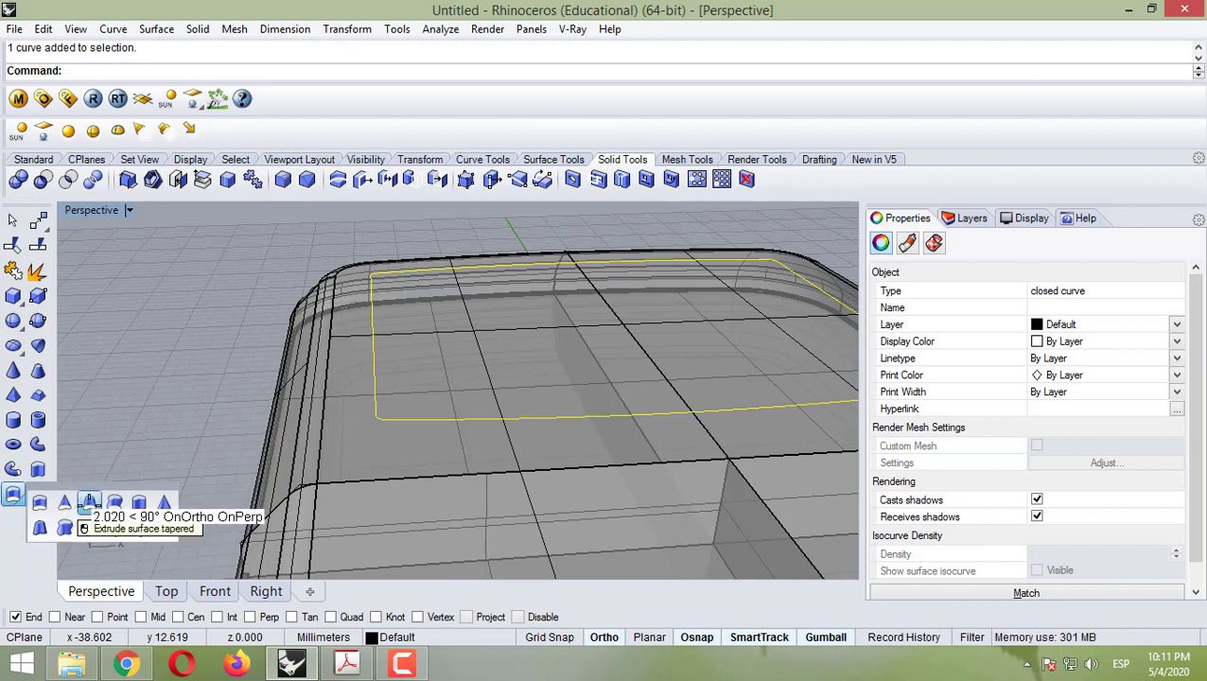
left_click(38, 526)
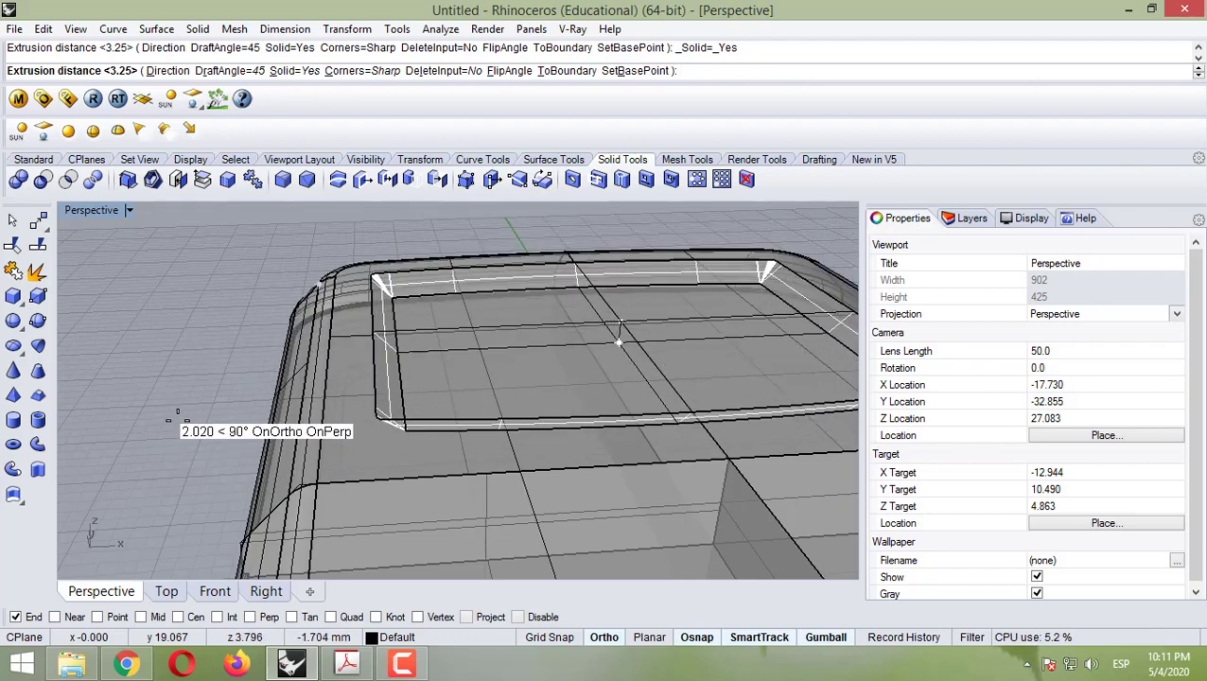
key("Return")
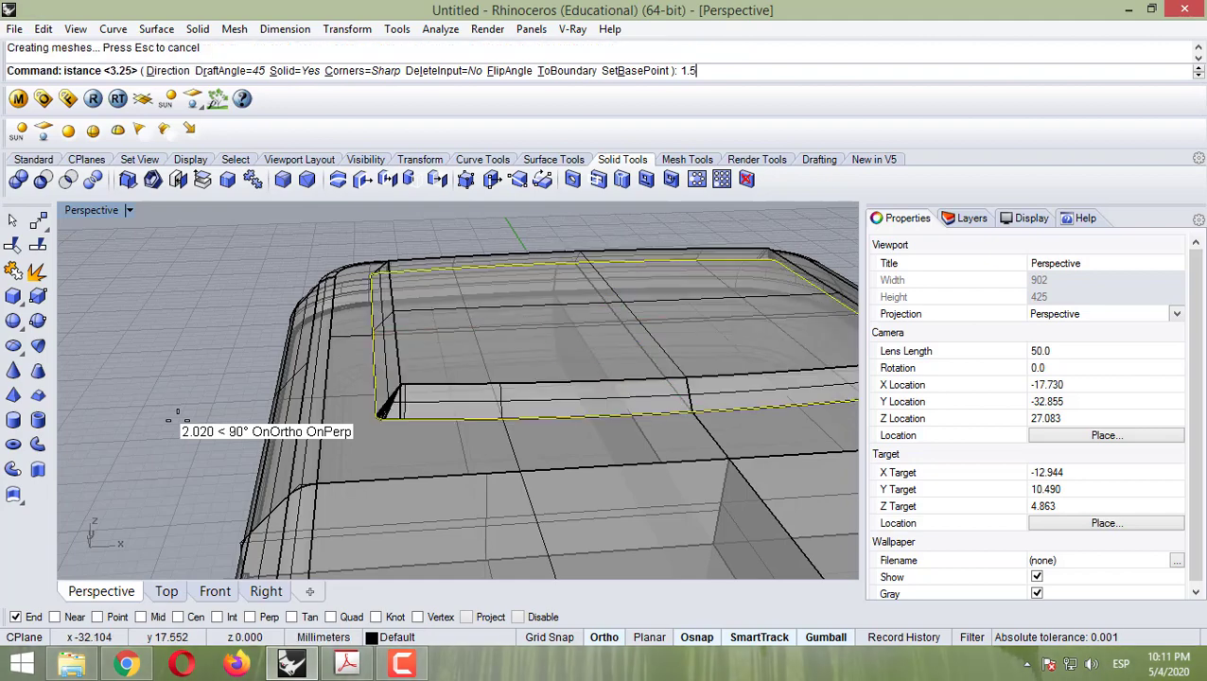
left_click(617, 343)
right_click_drag(610, 440, 647, 420)
key("ctrl+z")
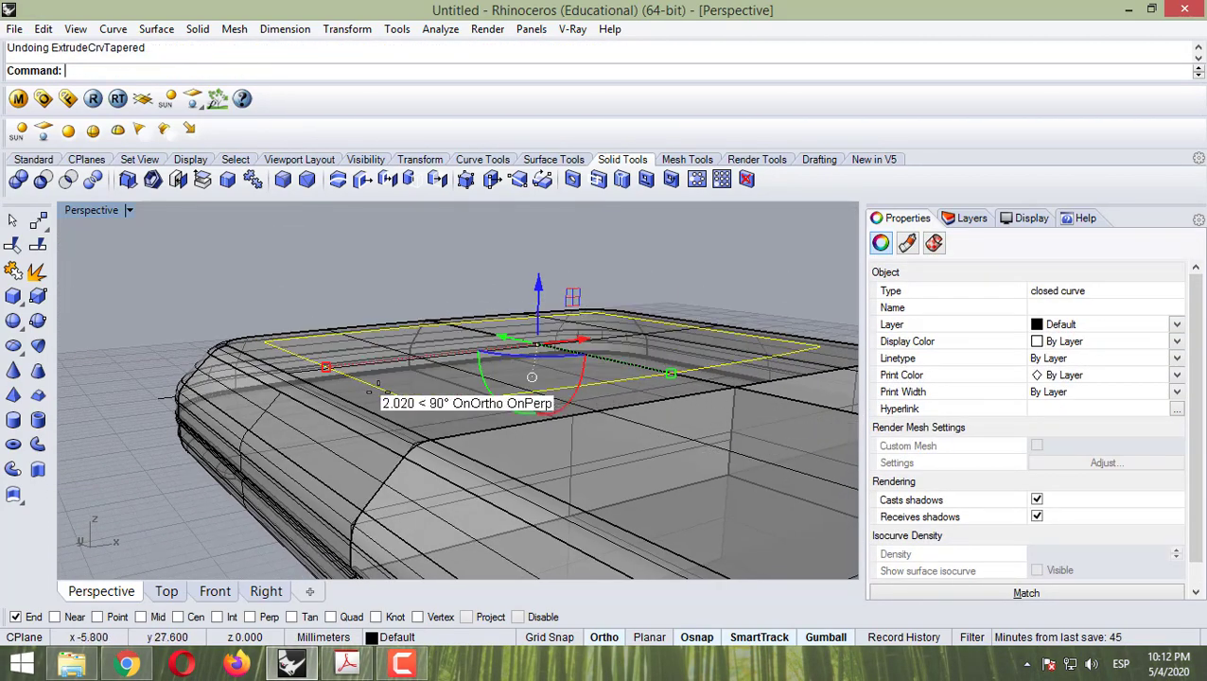
Step: Extrude the closed screen outline as a tapered solid by -1.5 mm into the casing with a 45° draft angle
right_click_drag(274, 324, 57, 440)
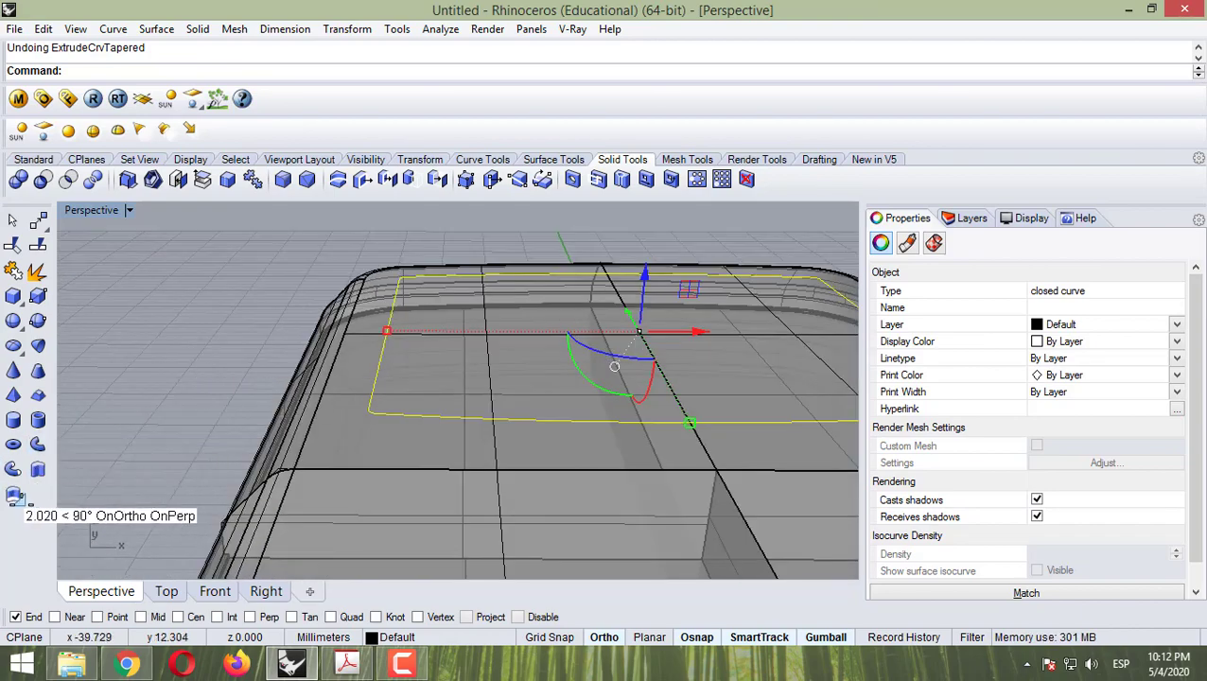
left_click(15, 493)
left_click(39, 504)
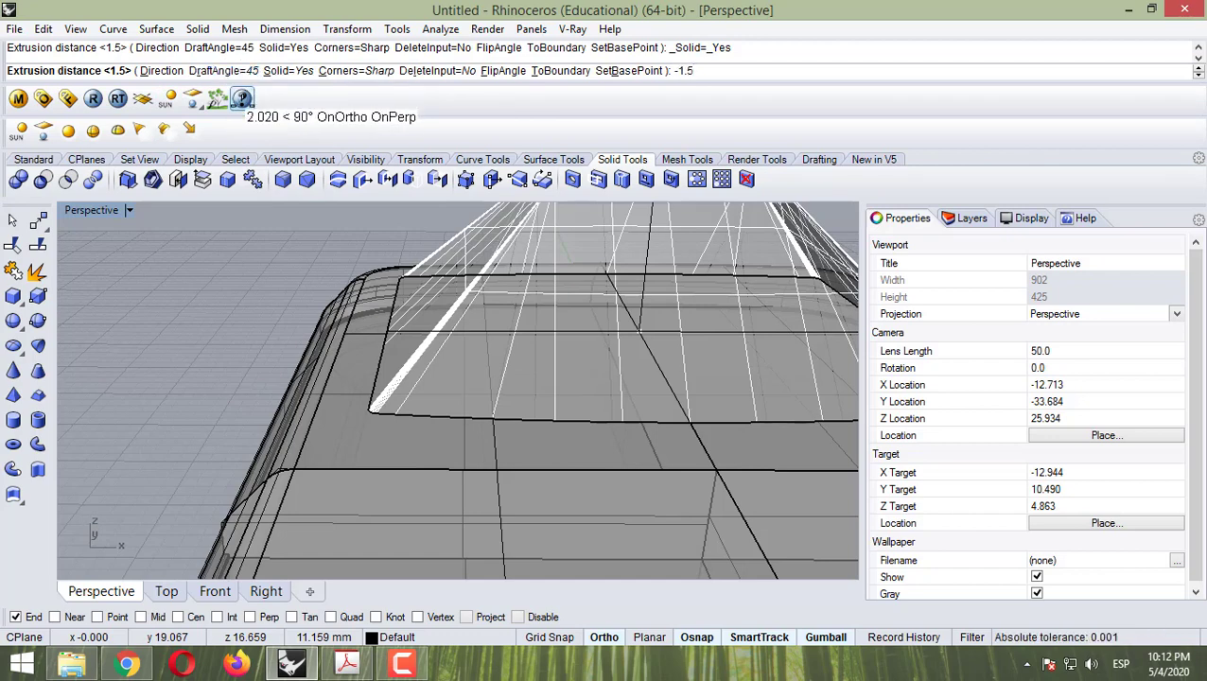
type("-1.5")
key("Return")
Step: Inspect the tapered screen solid inside the casing from several angles in X-Ray display, and restore Ghosted display
right_click_drag(445, 277, 598, 380)
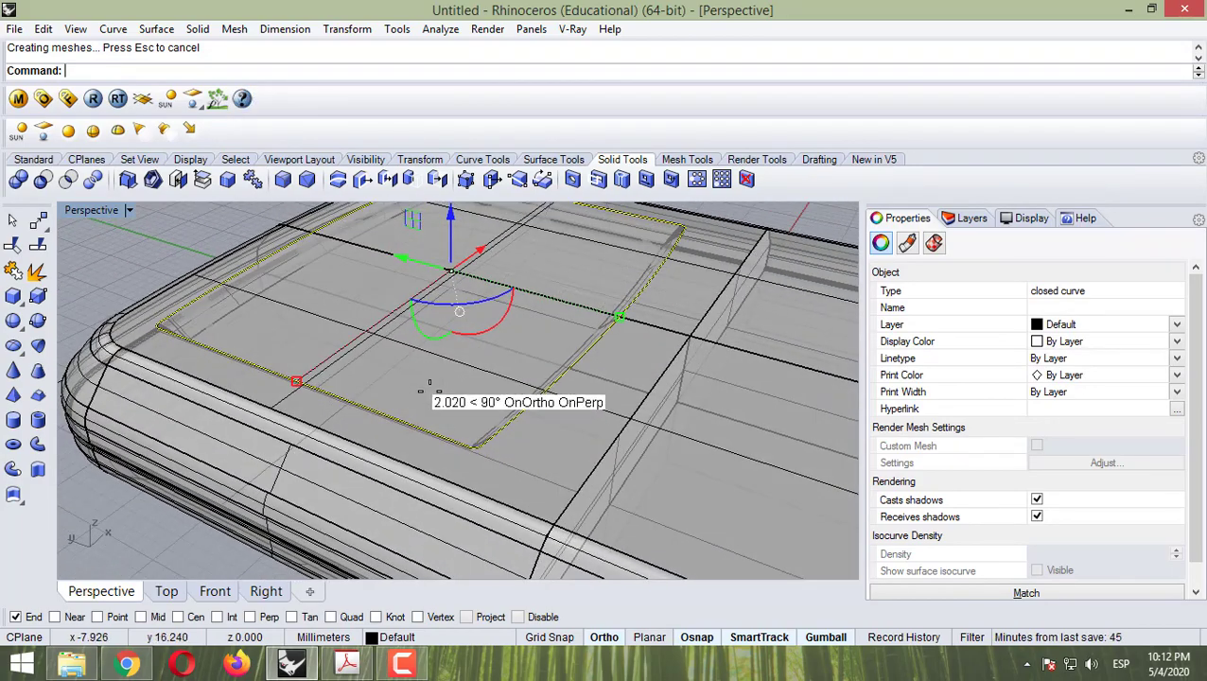
right_click_drag(380, 370, 137, 218)
scroll(312, 299, "up", 4)
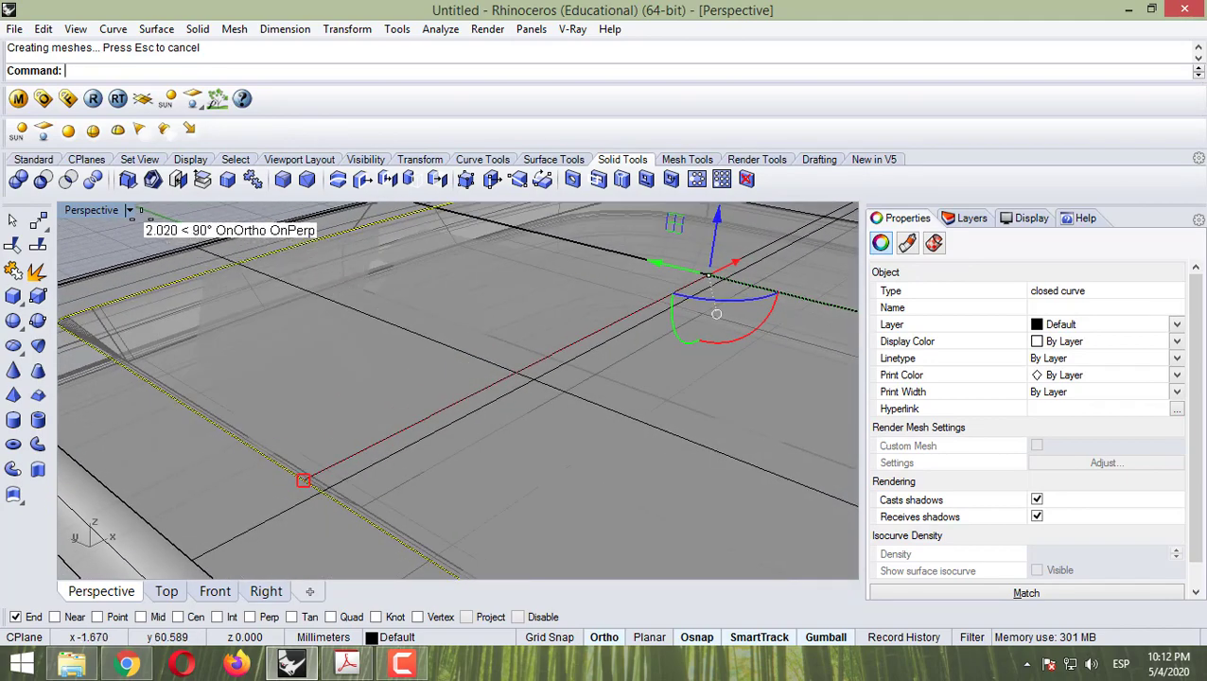
left_click(130, 210)
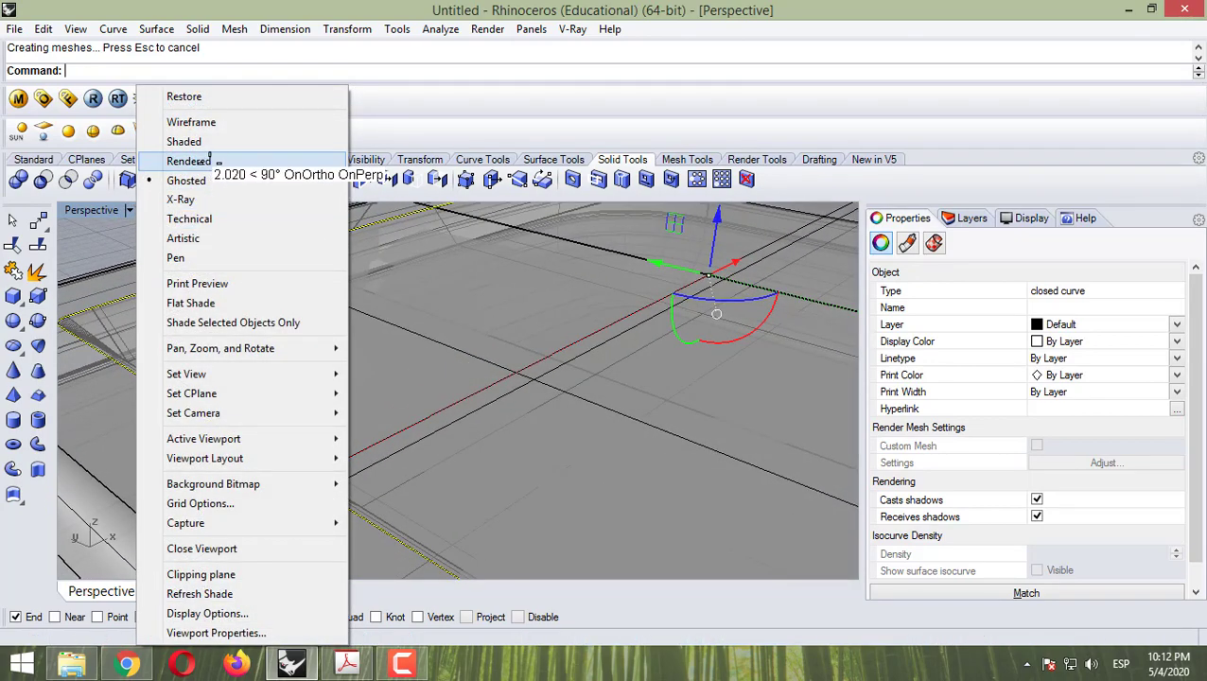
left_click(206, 197)
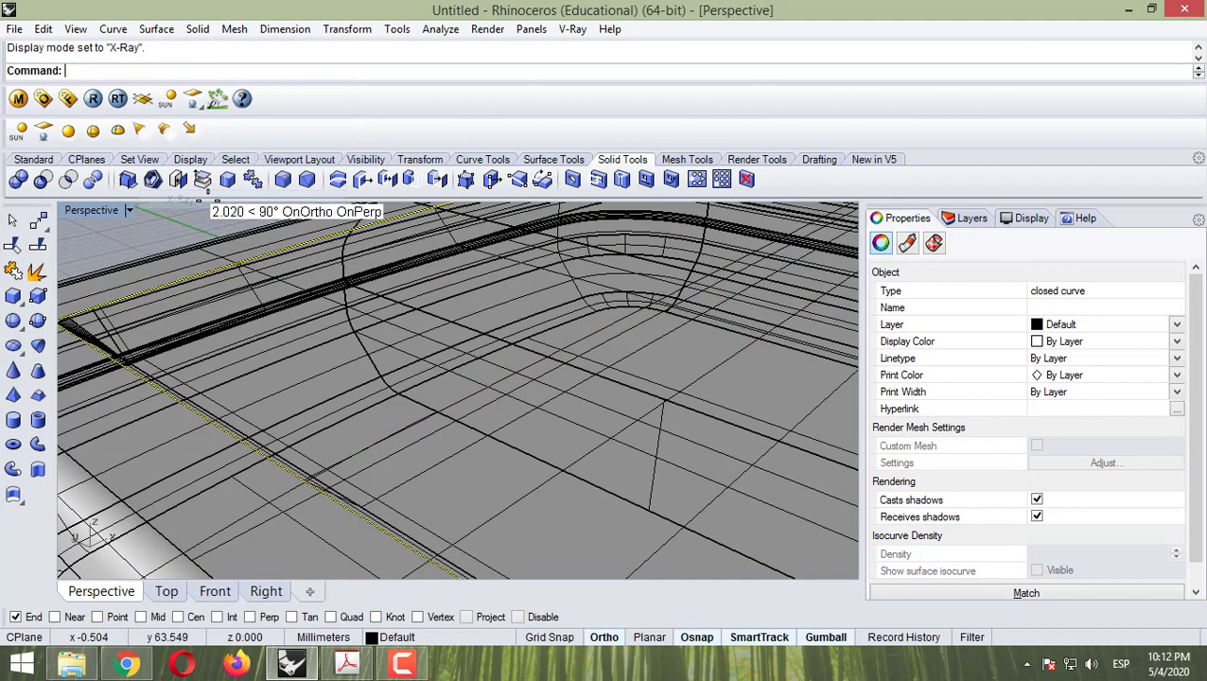
left_click(130, 210)
left_click(165, 181)
right_click_drag(179, 189, 298, 315)
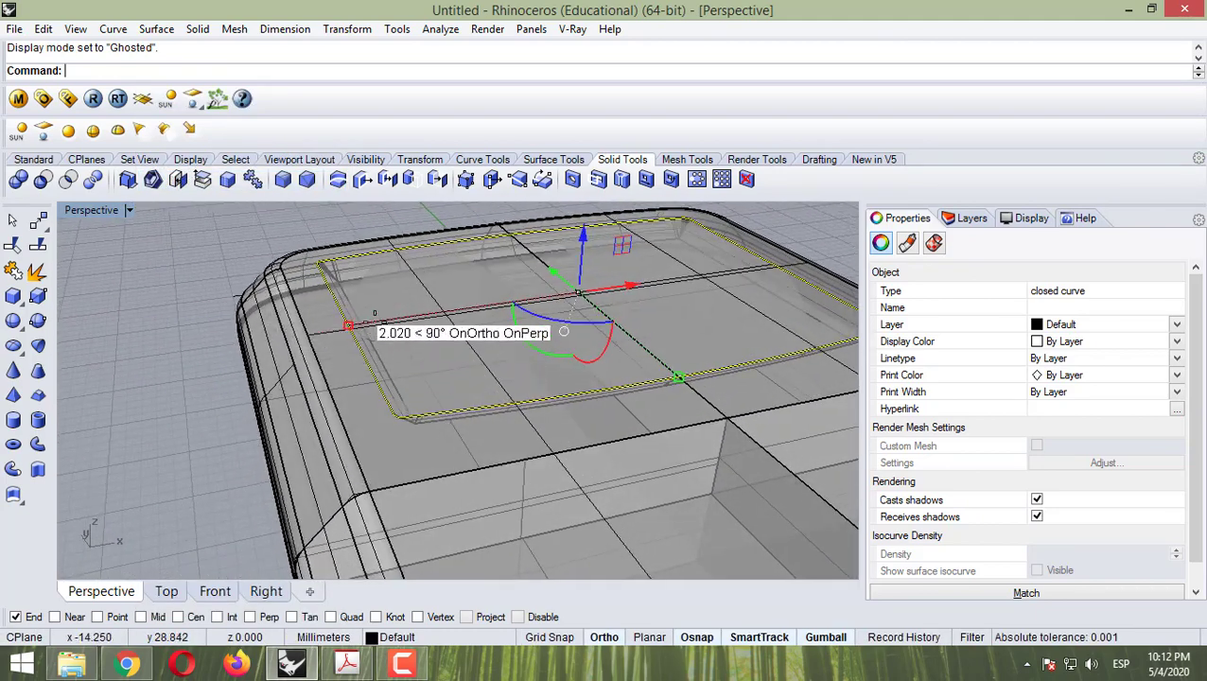
left_click(132, 305)
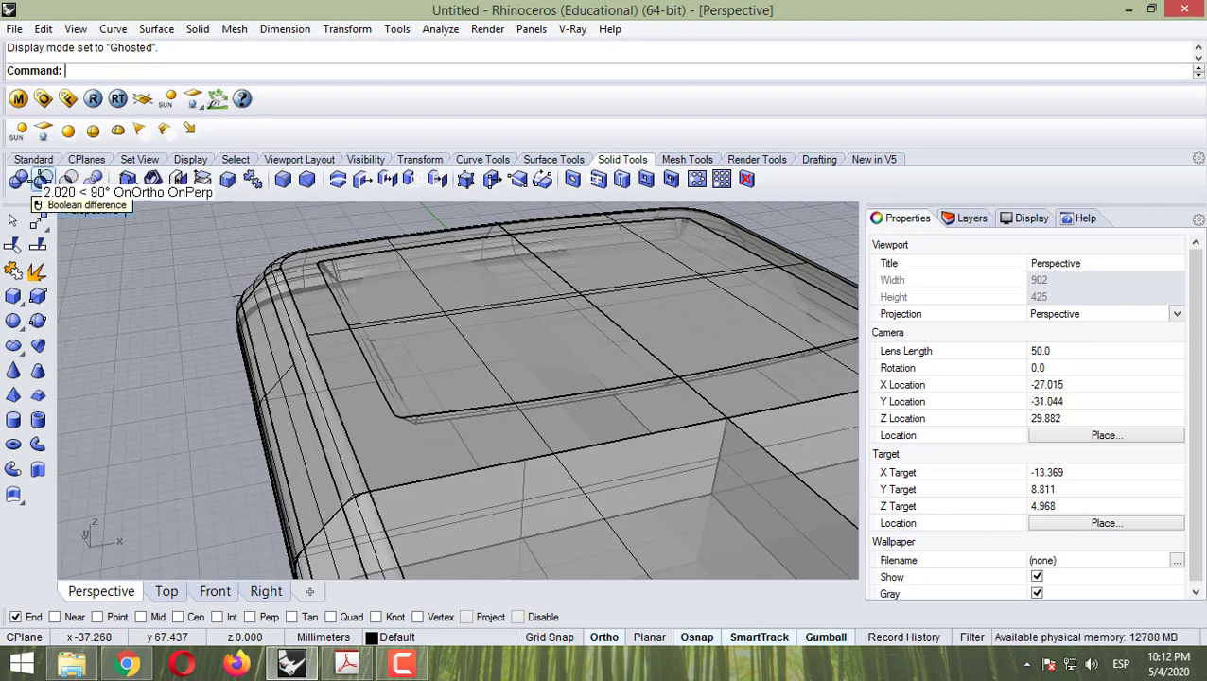
left_click(43, 180)
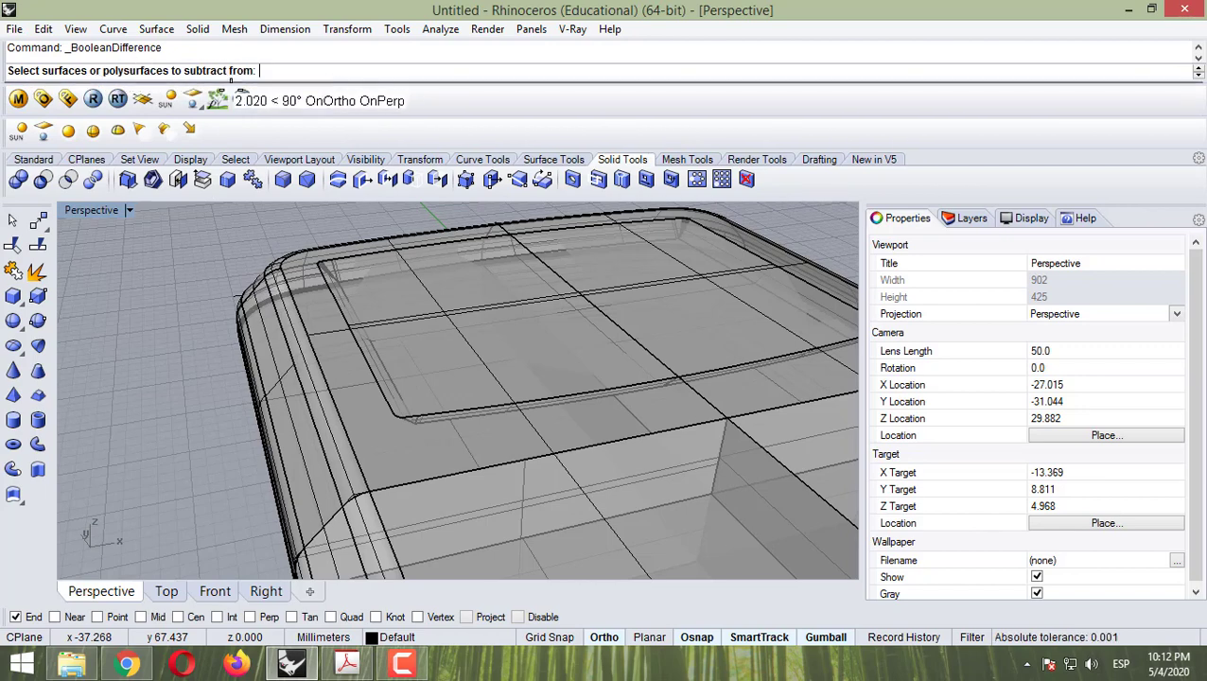
left_click(373, 452)
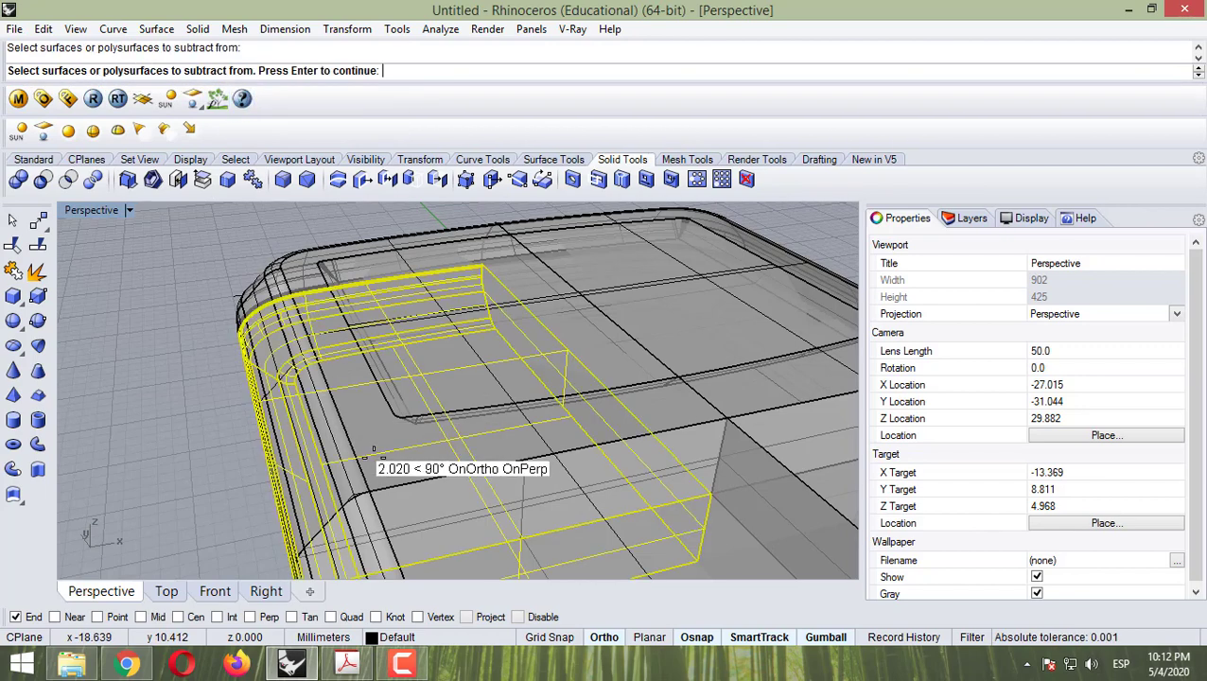
key("Escape")
Step: Subtract the tapered screen solid from the outer casing polysurface with Boolean Difference to cut the screen recess
key("Return")
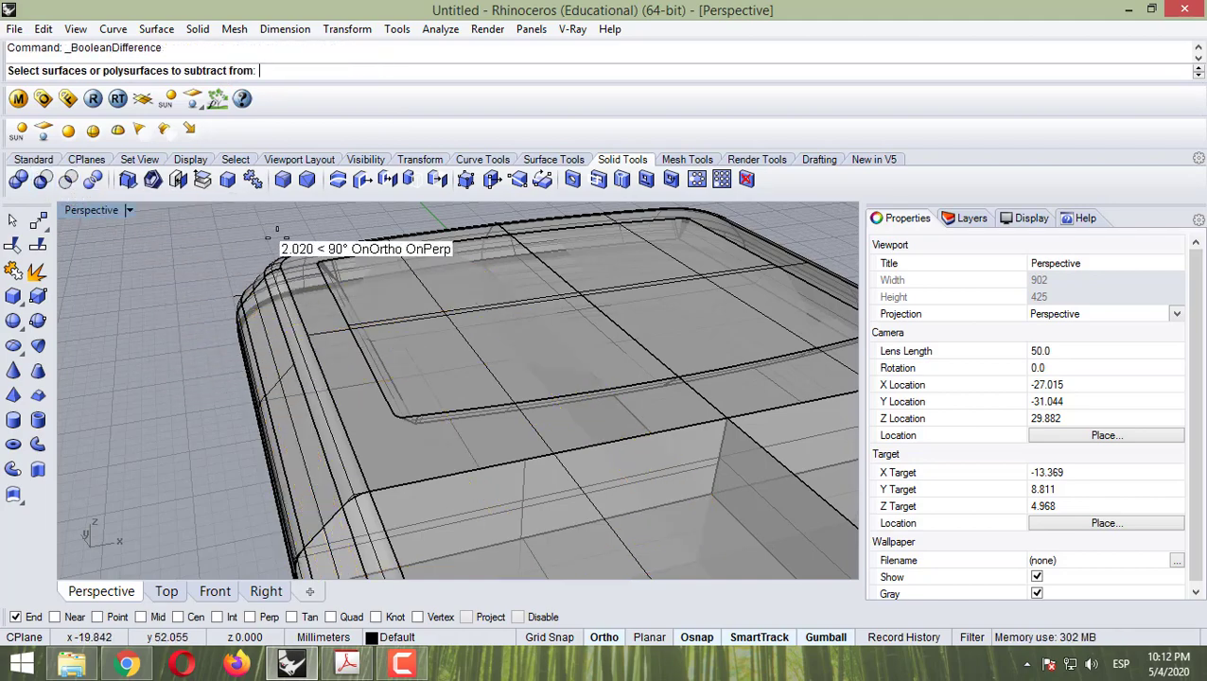
scroll(296, 256, "up", 10)
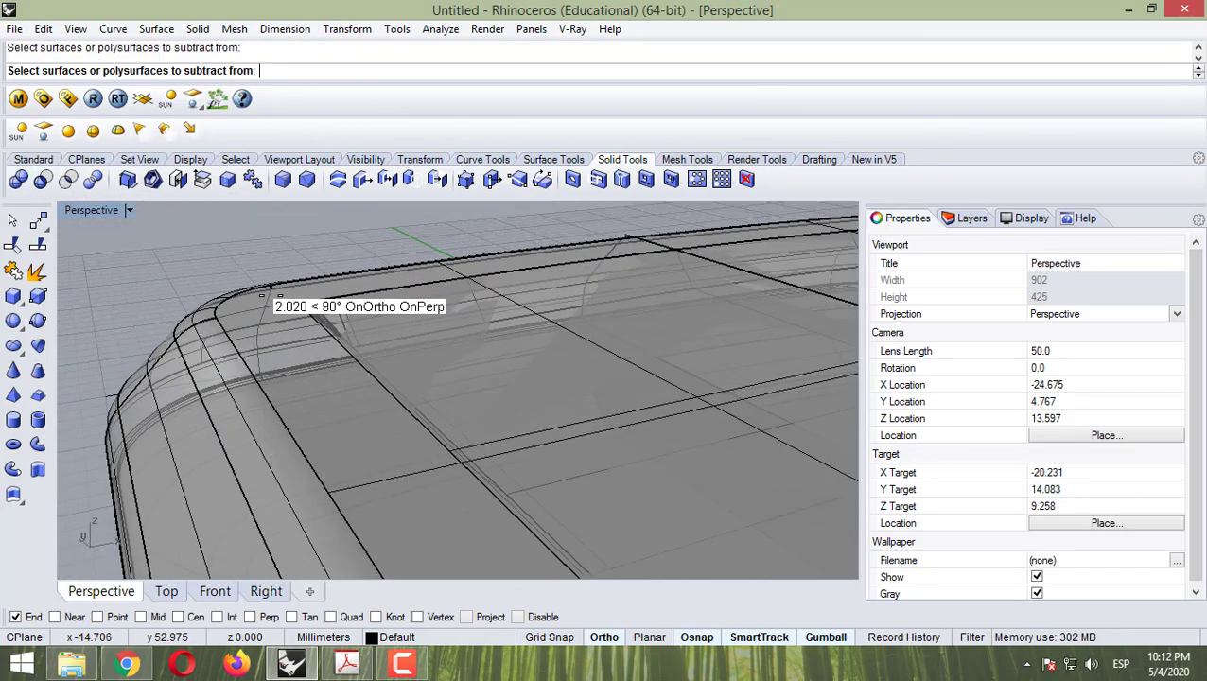
left_click(263, 299)
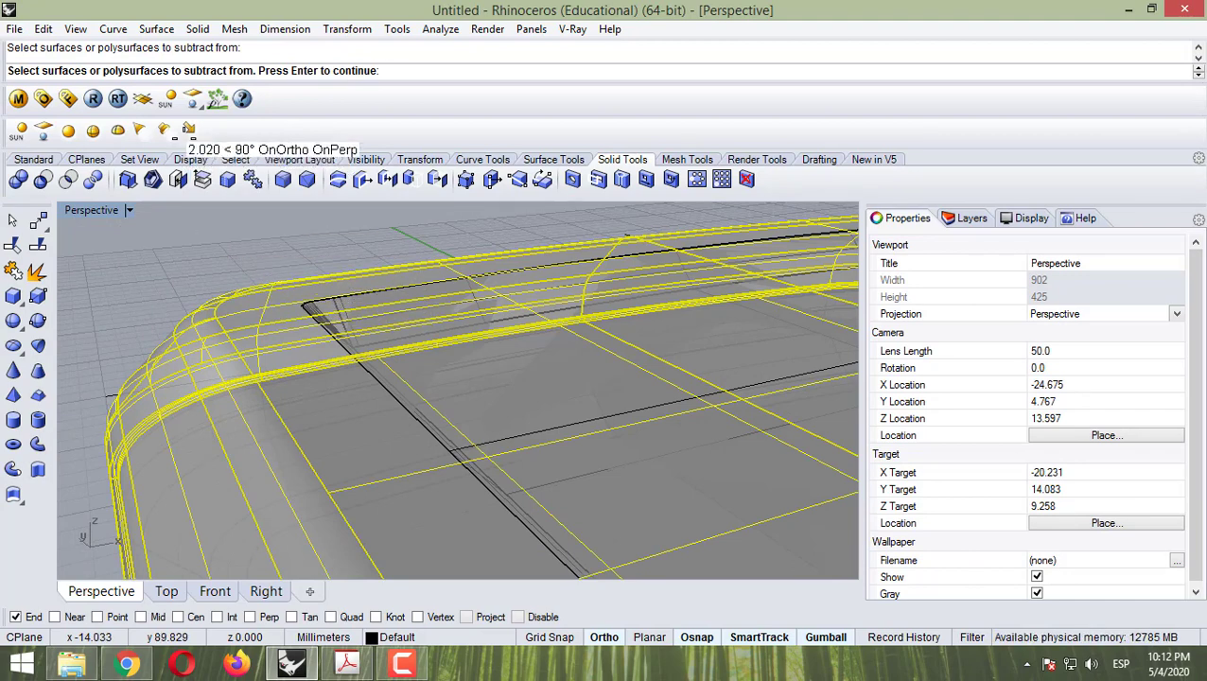
key("Return")
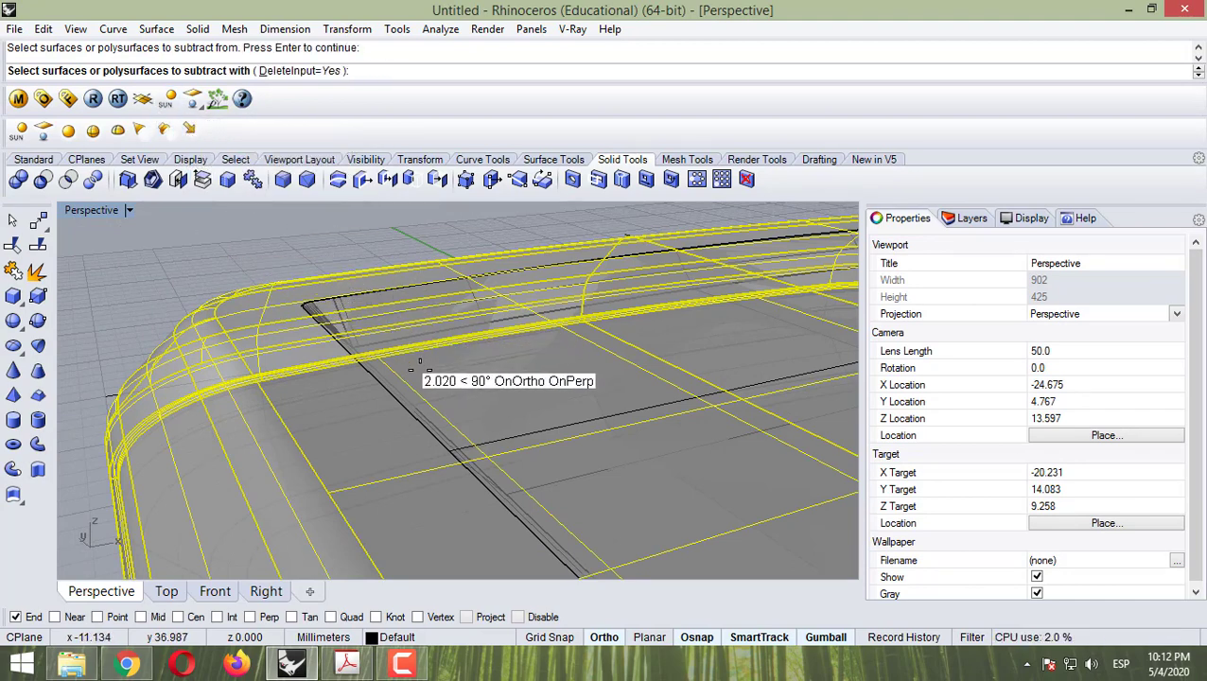
right_click_drag(410, 368, 408, 325)
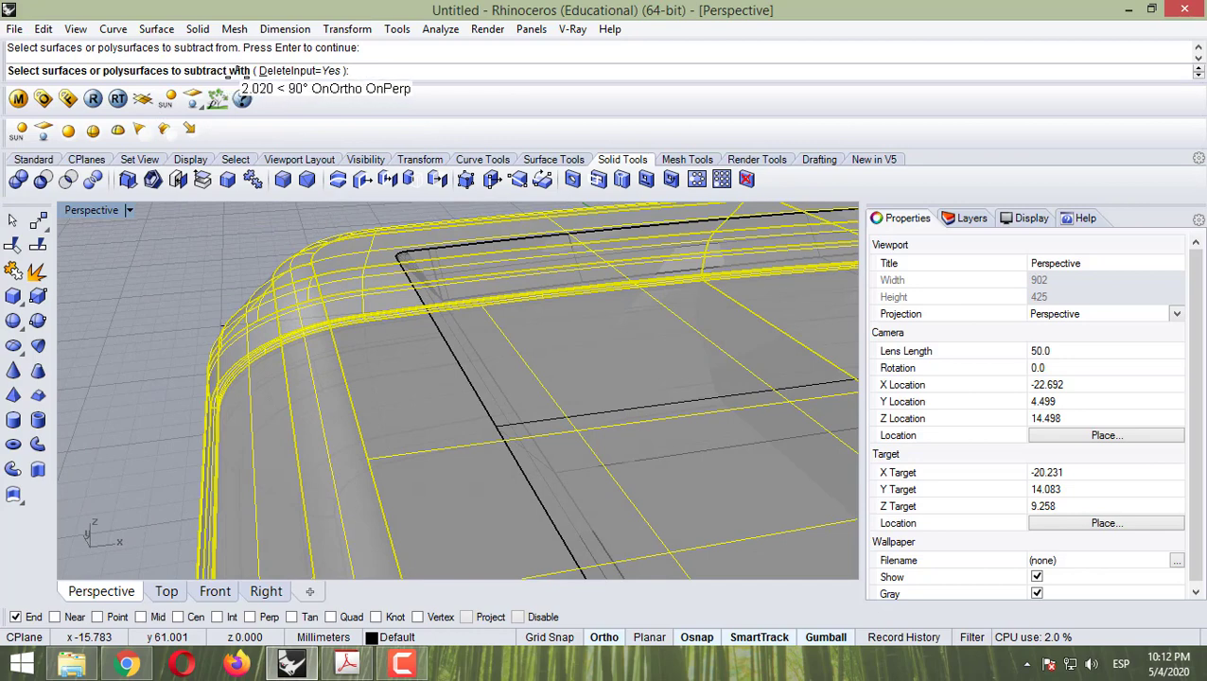
left_click(460, 367)
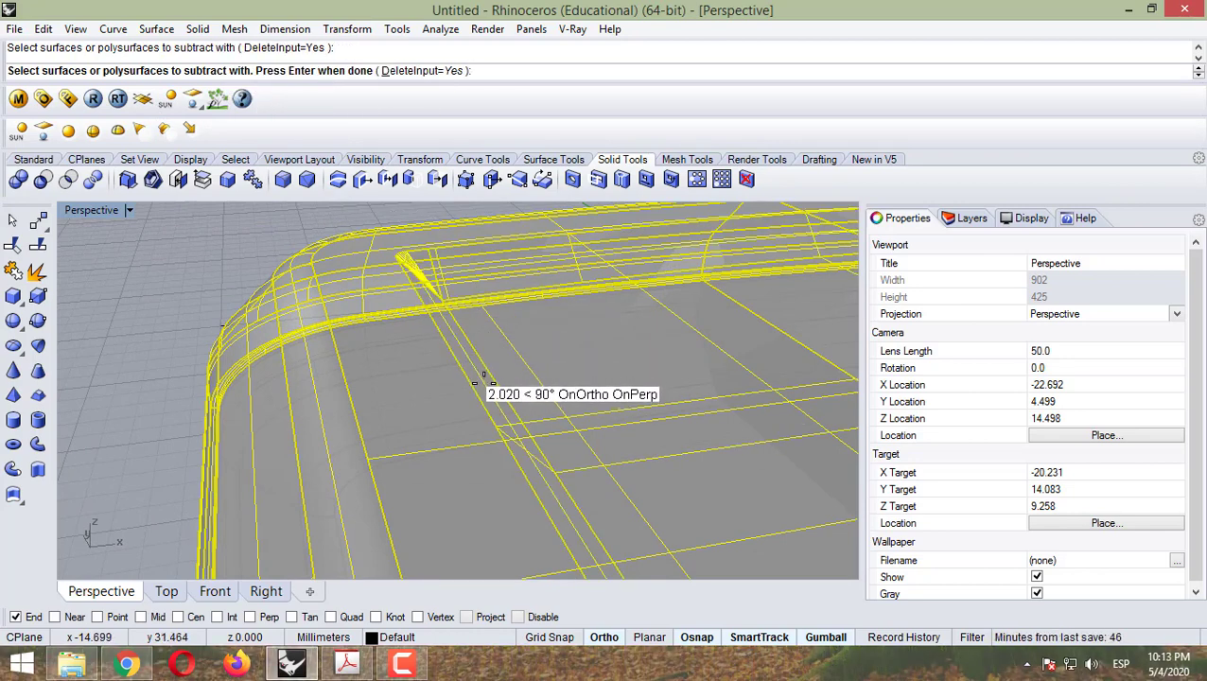
key("Return")
scroll(388, 388, "down", 10)
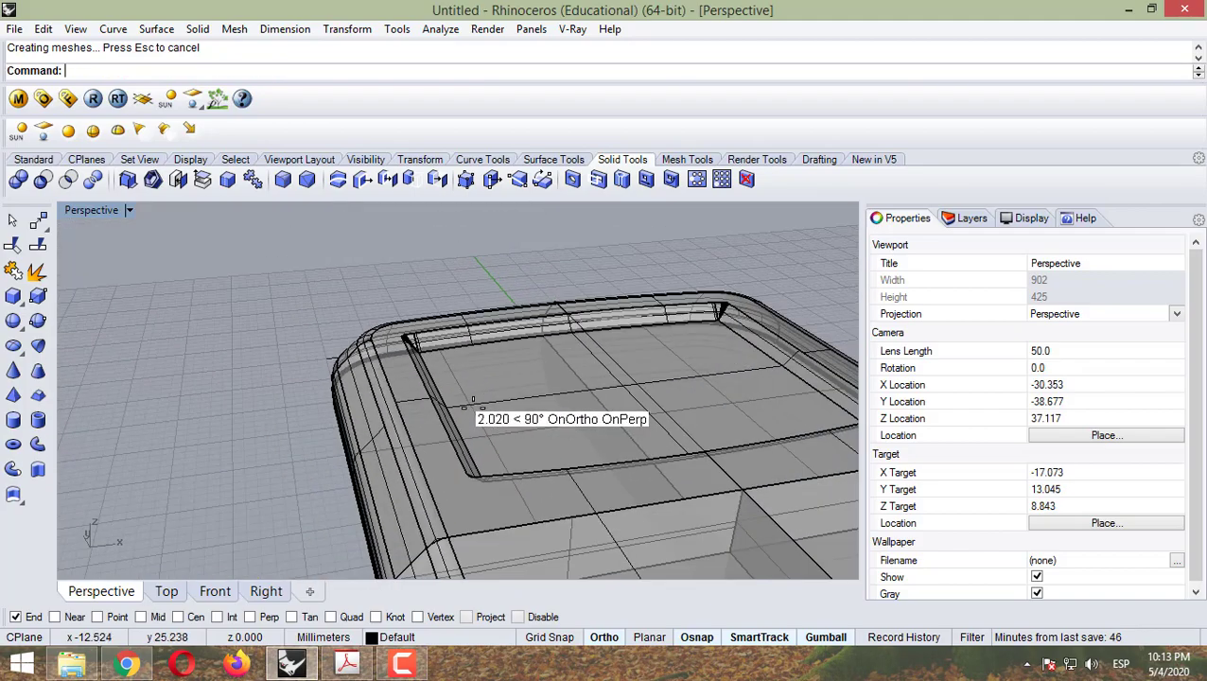
right_click_drag(501, 435, 569, 441)
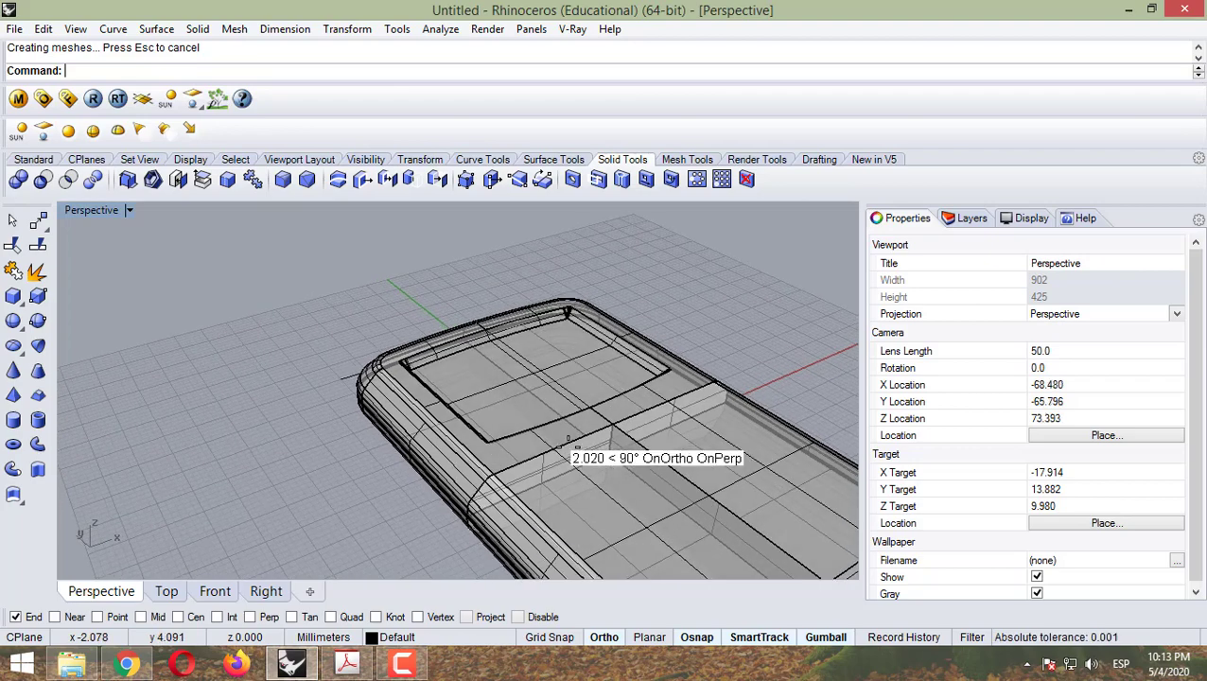
right_click_drag(272, 611, 295, 635)
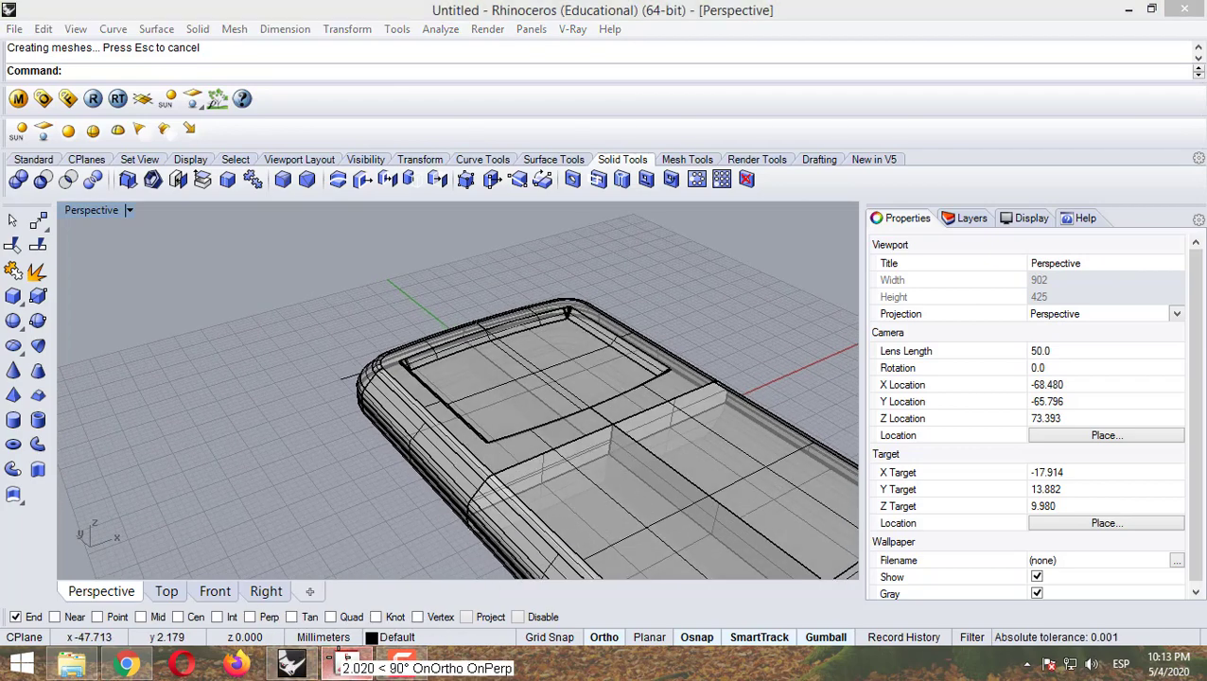
Step: Read on in the Alias tutorial PDF in Acrobat to the Navigation Key cross-section on page 463, and return to Rhinoceros
left_click(347, 663)
scroll(771, 487, "down", 20)
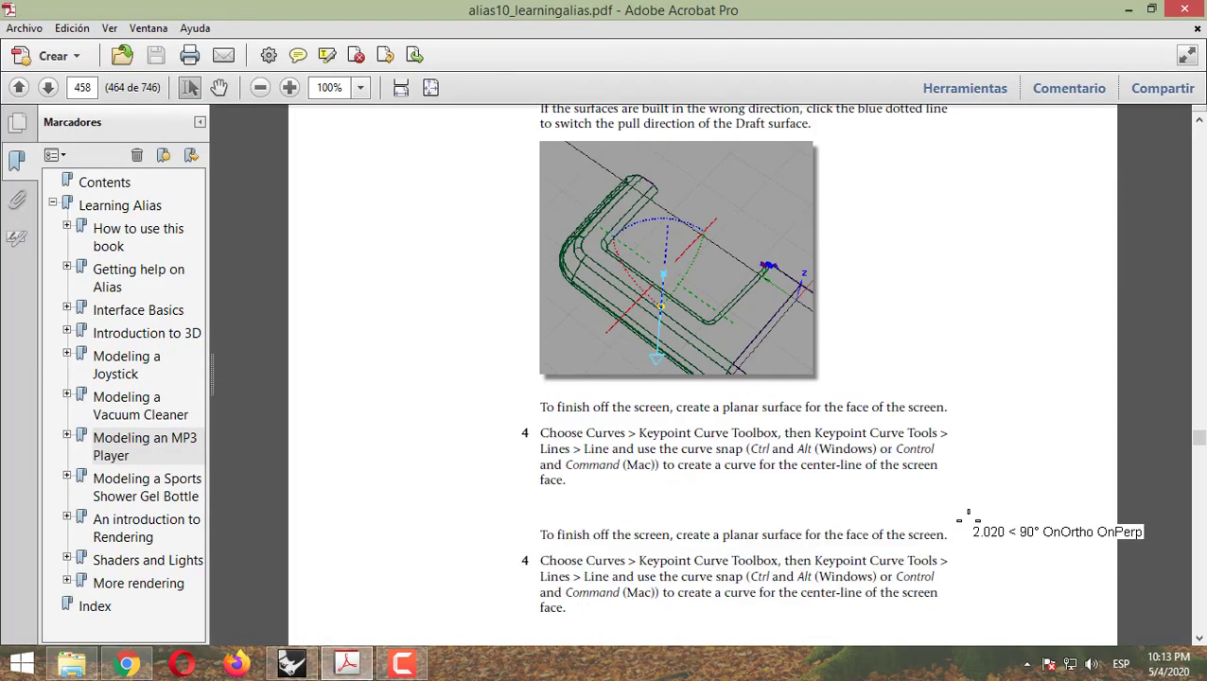
scroll(1173, 547, "down", 20)
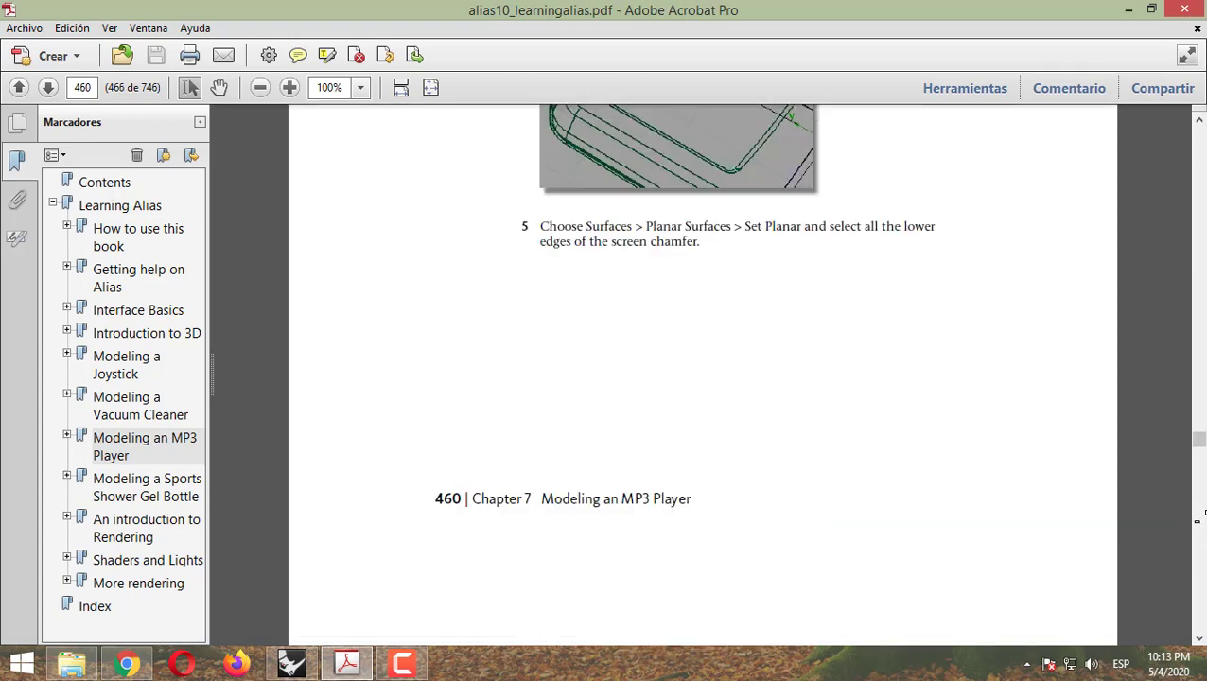
scroll(1197, 516, "down", 10)
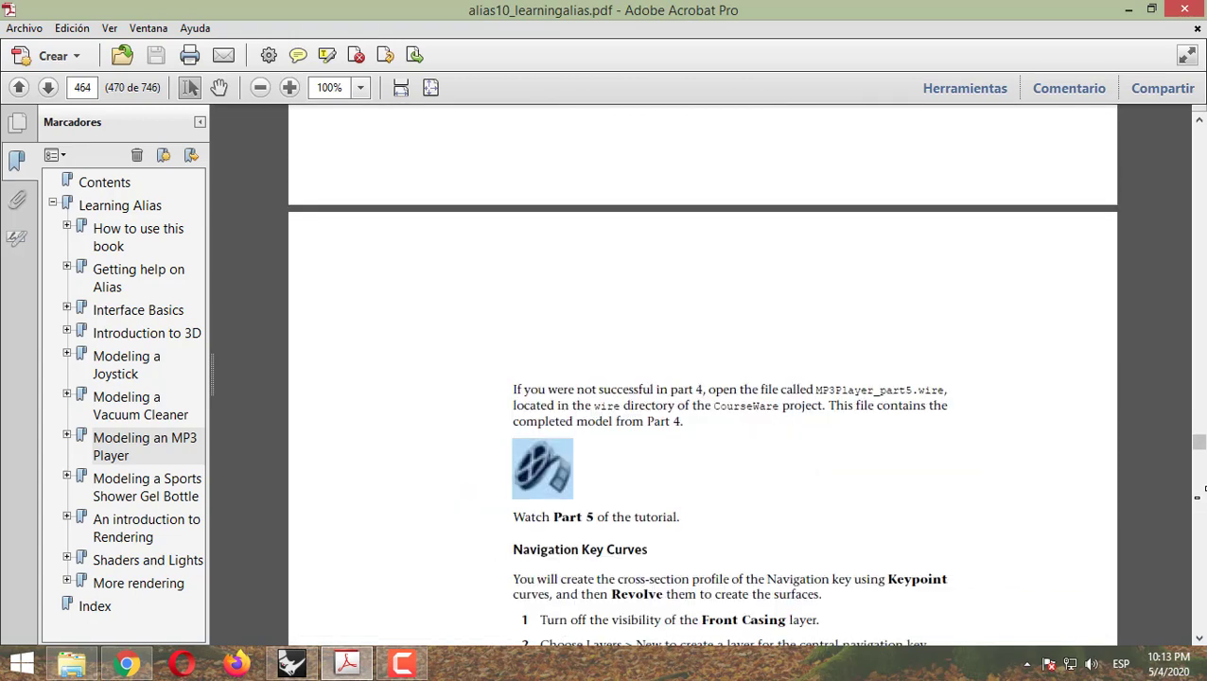
scroll(1199, 490, "up", 10)
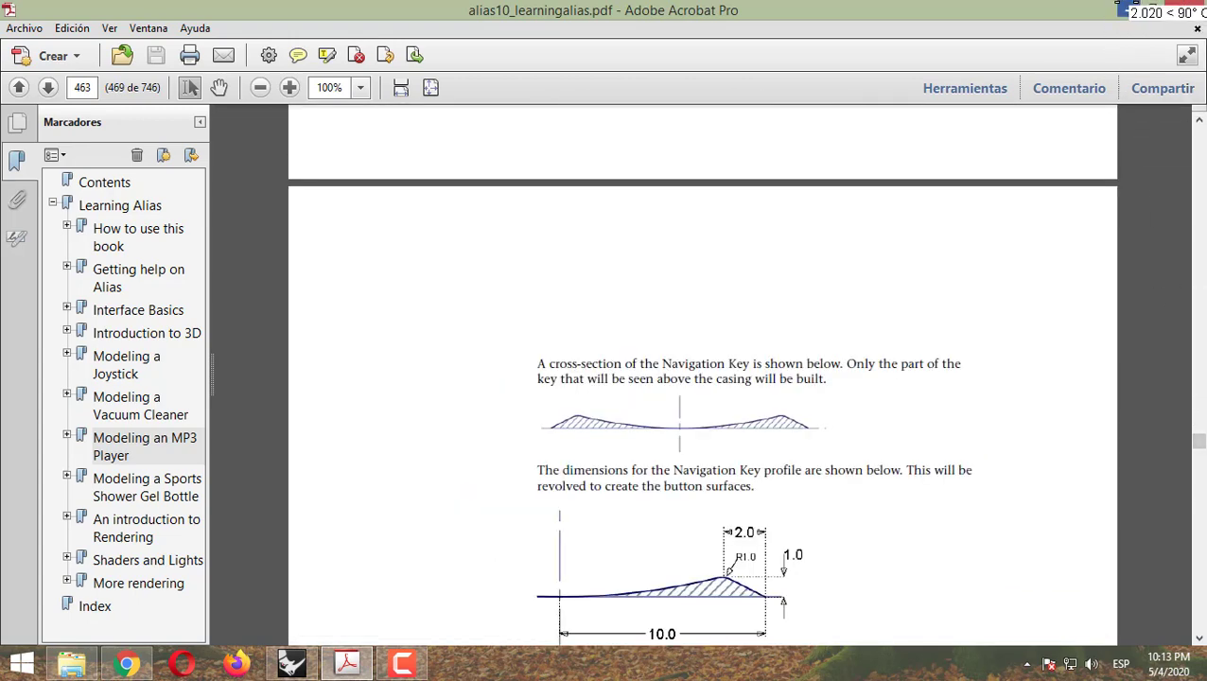
left_click(1124, 9)
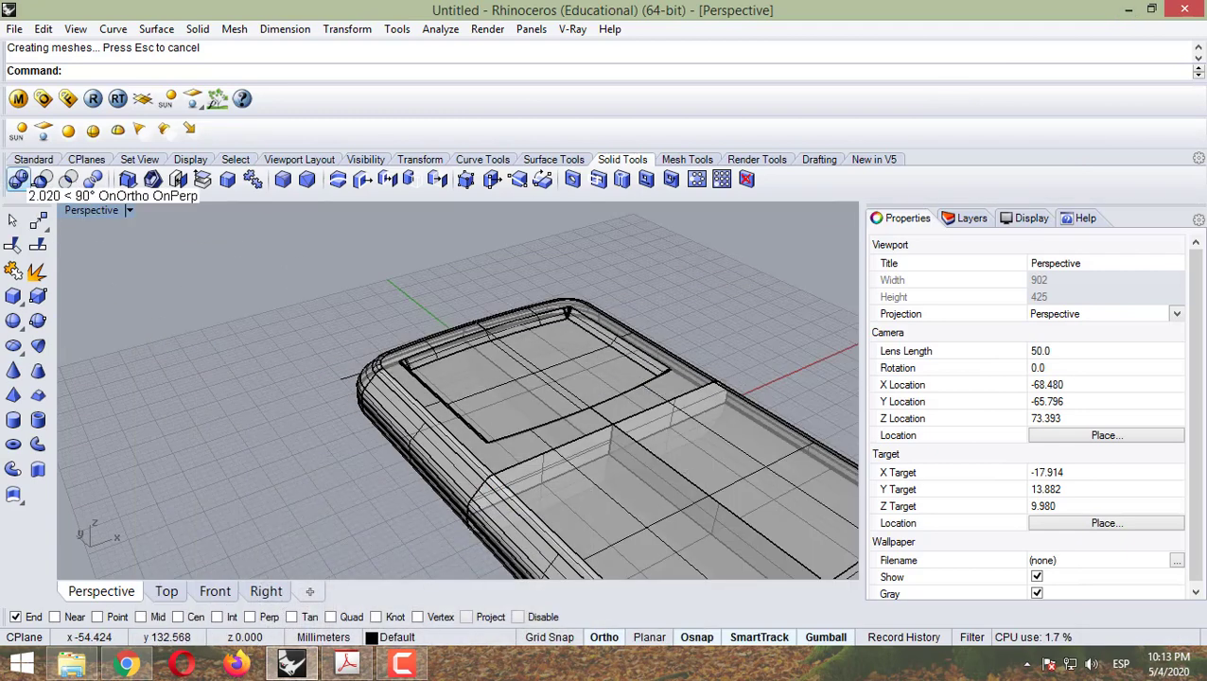
left_click_drag(560, 465, 297, 501)
key("ctrl+z")
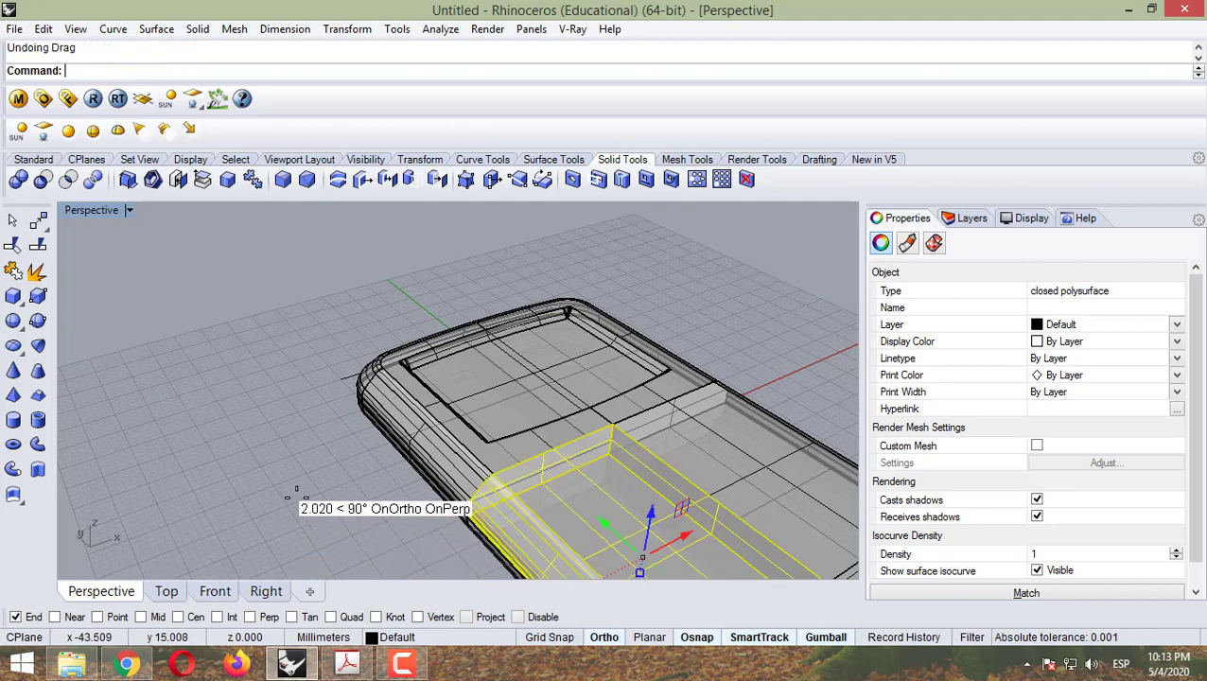
key("Escape")
Step: Unite the four solids of the MP3 player casing into one with Boolean Union
left_click(18, 180)
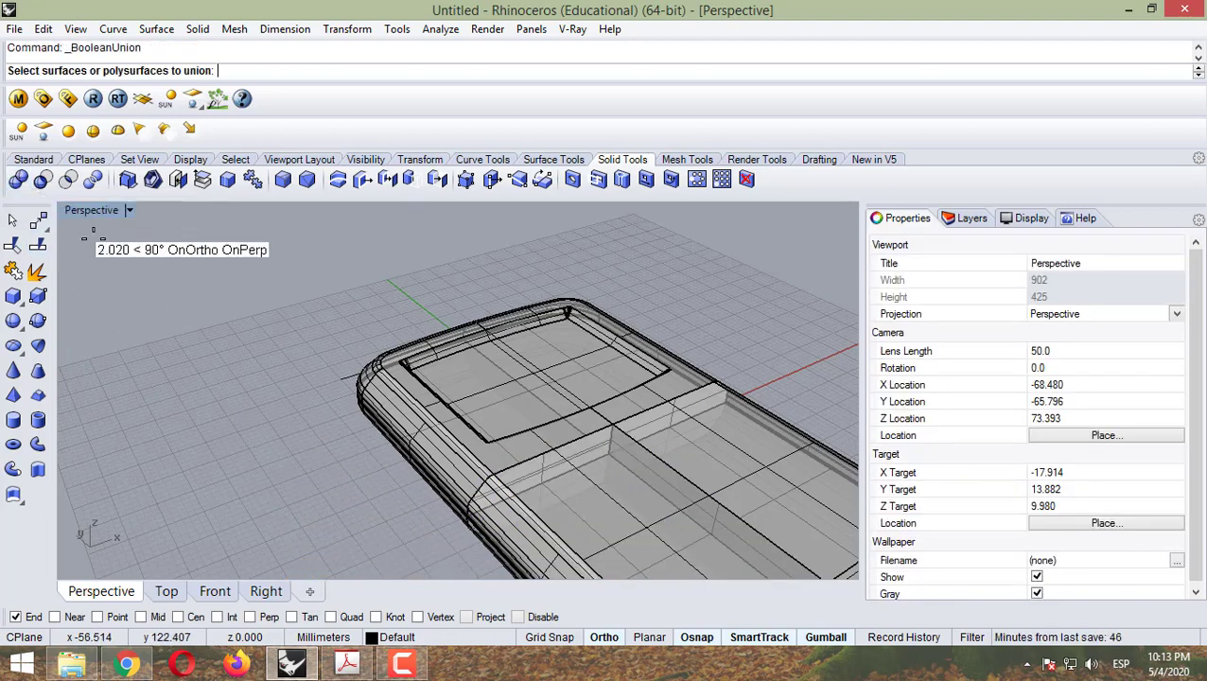
left_click(494, 405)
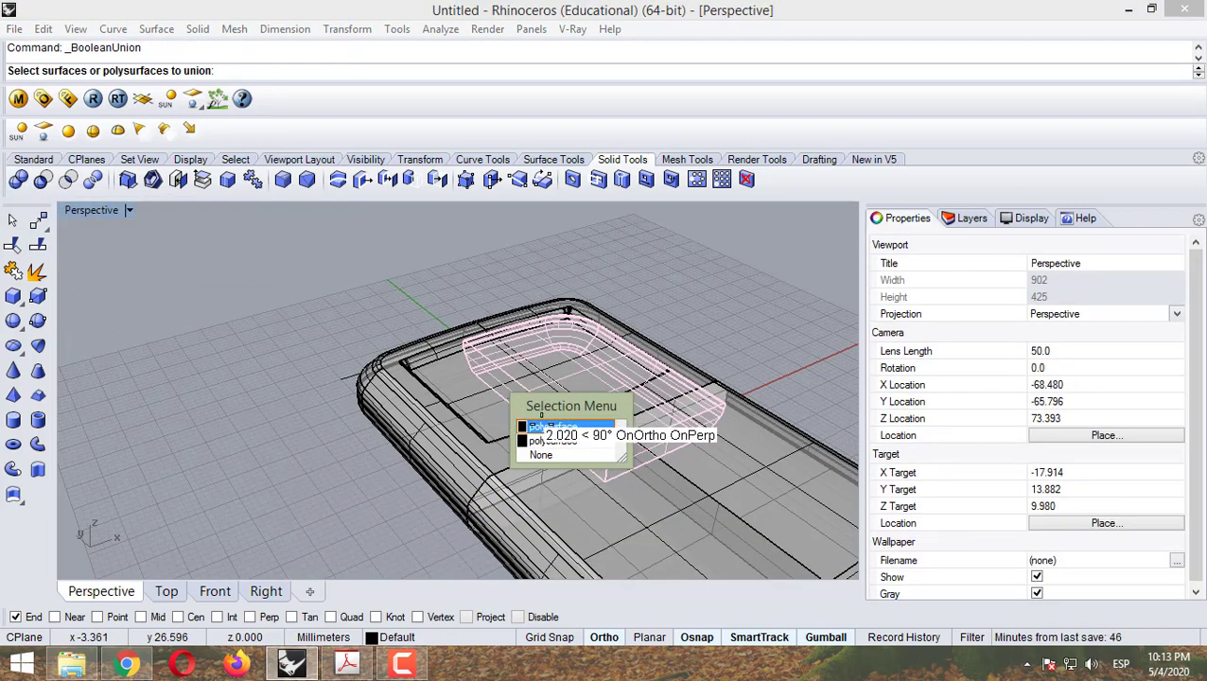
left_click(544, 428)
left_click(460, 370)
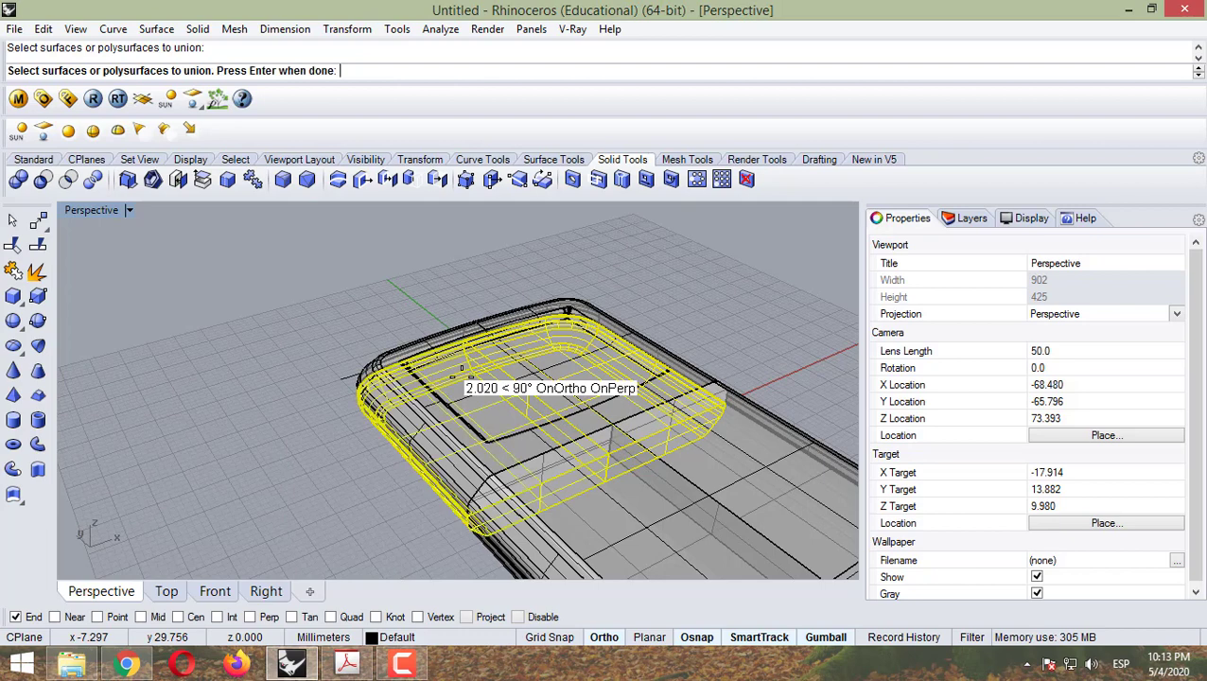
left_click(431, 329)
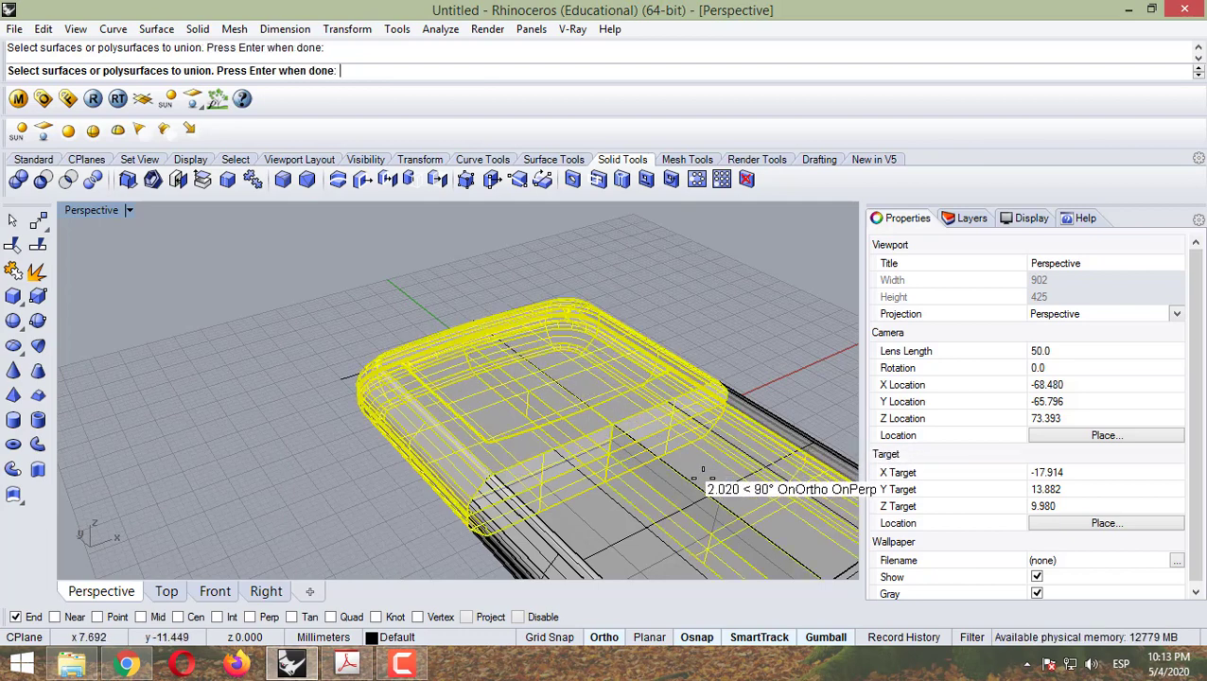
left_click(508, 540)
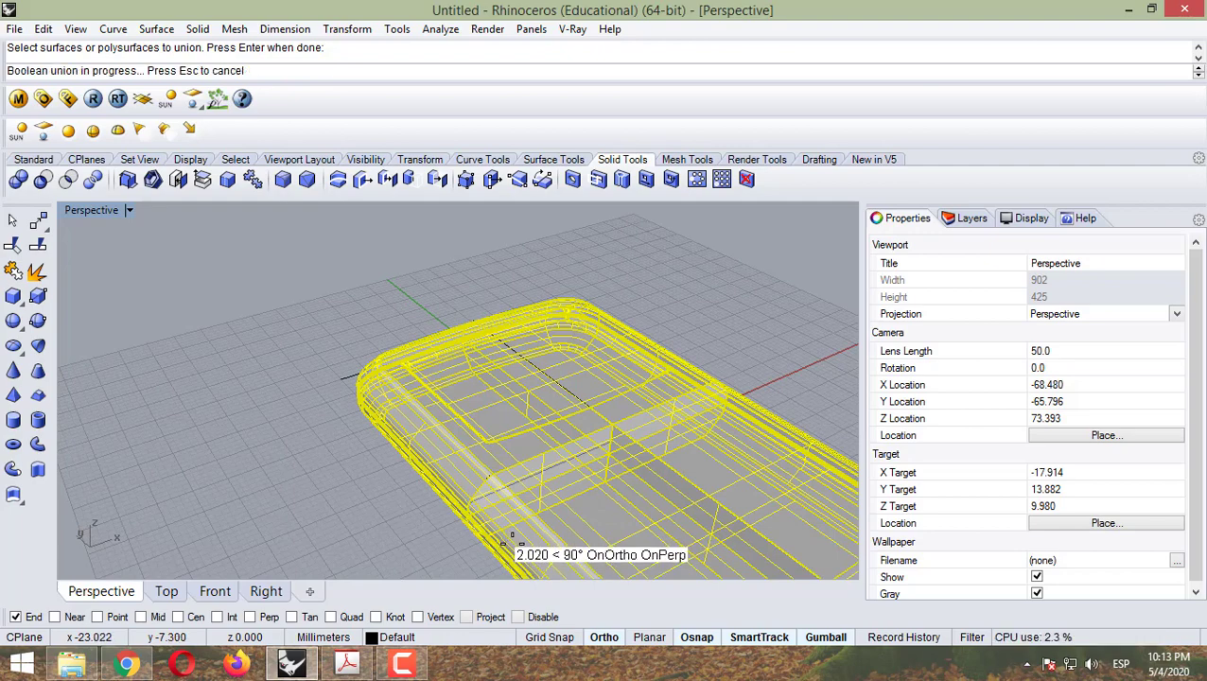
scroll(509, 515, "down", 5)
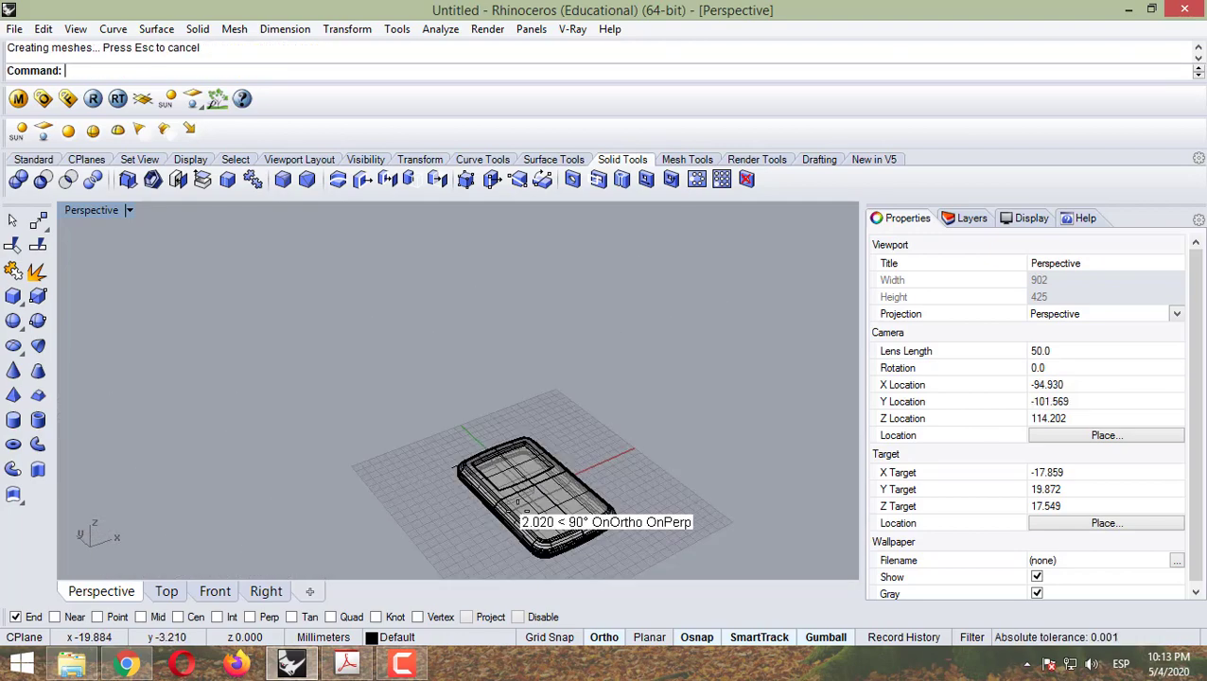
Step: Inspect the united casing and its screen recess from several angles, undoing a trial drag of the body
scroll(587, 508, "up", 3)
scroll(644, 482, "up", 3)
right_click_drag(653, 417, 462, 406)
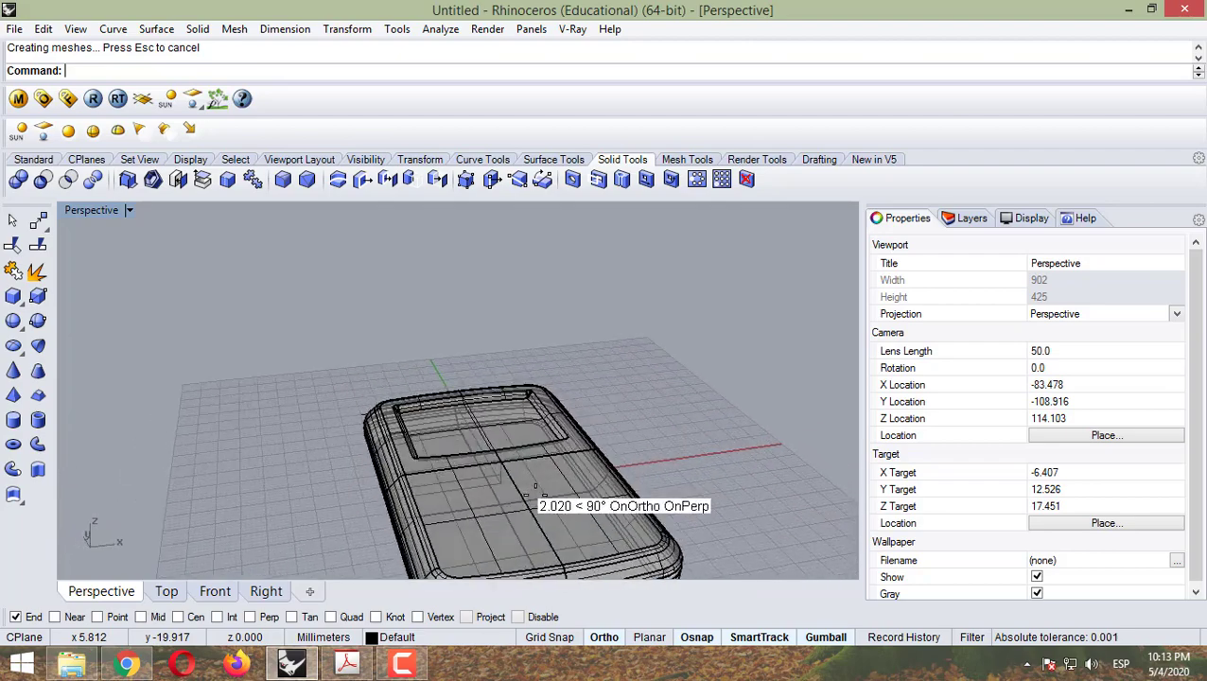
left_click_drag(467, 463, 610, 435)
right_click_drag(610, 435, 495, 396)
key("Escape")
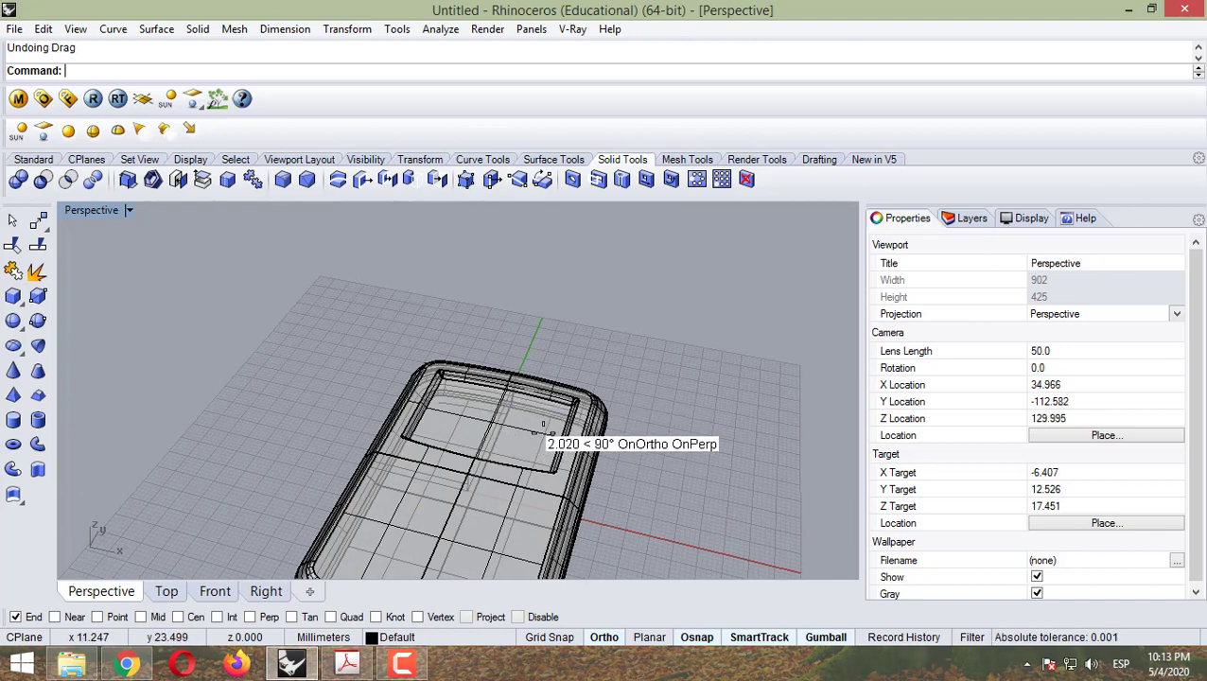
right_click_drag(634, 472, 658, 435)
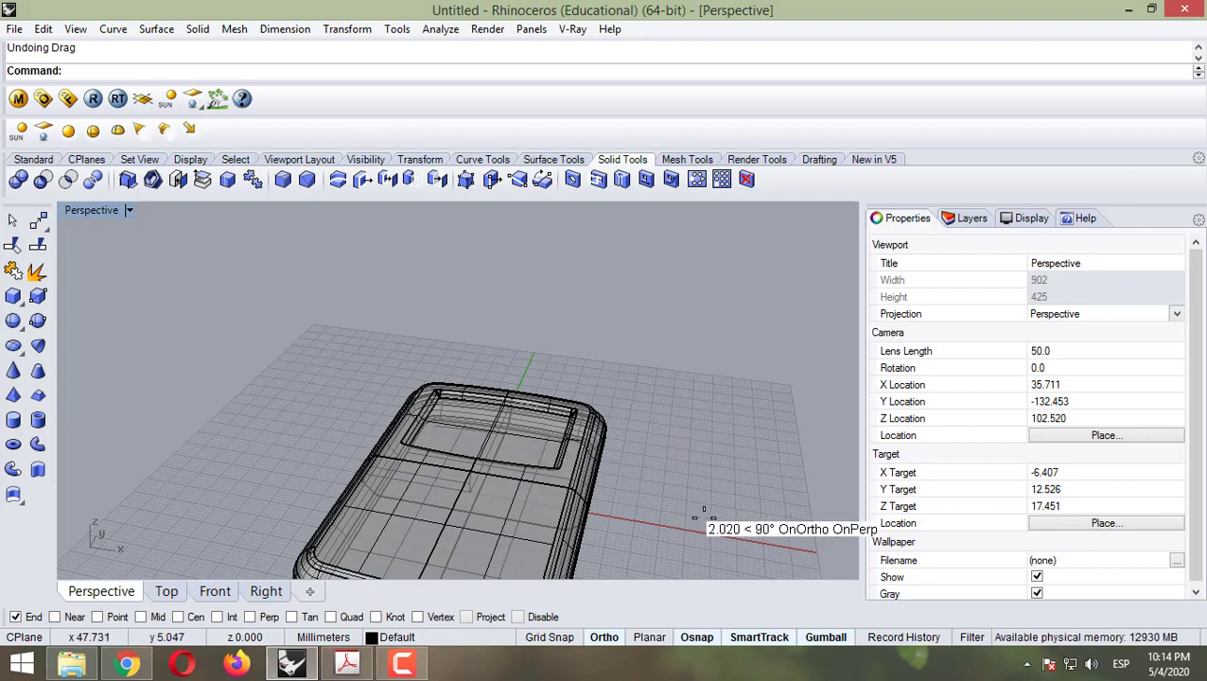
right_click_drag(677, 477, 764, 524)
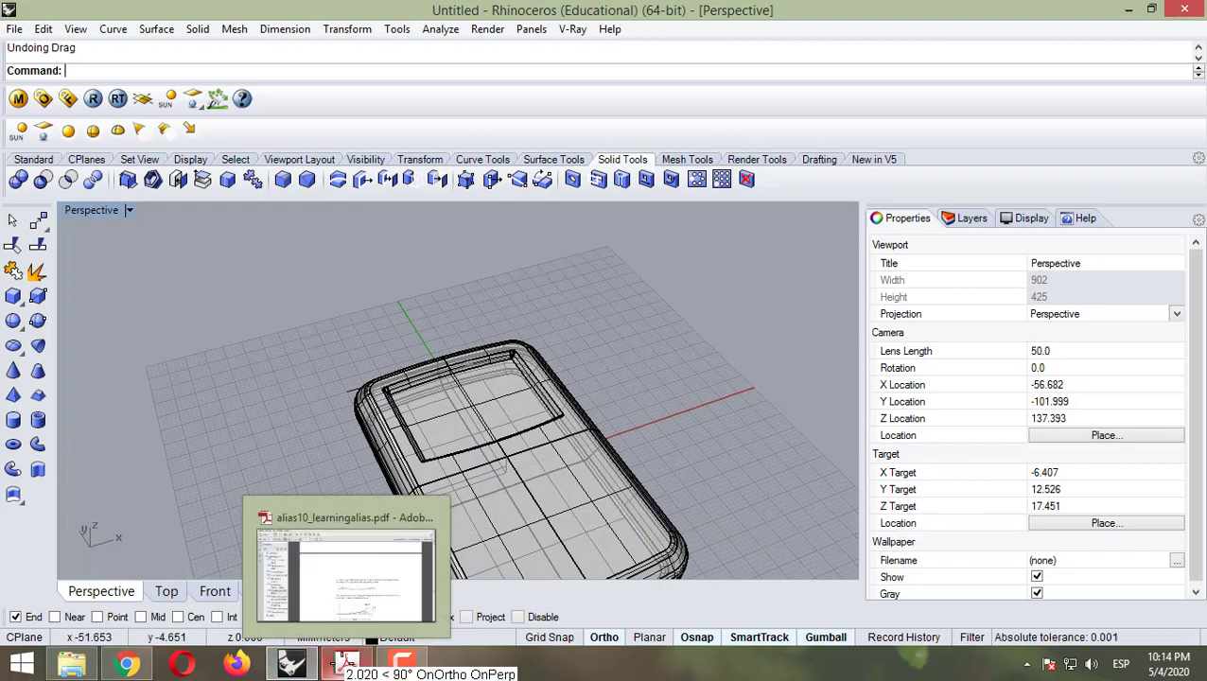
Step: Review the Navigation Key profile dimensions on page 463 of the Alias tutorial PDF in Acrobat, and return to Rhinoceros
left_click(346, 663)
scroll(609, 489, "down", 1)
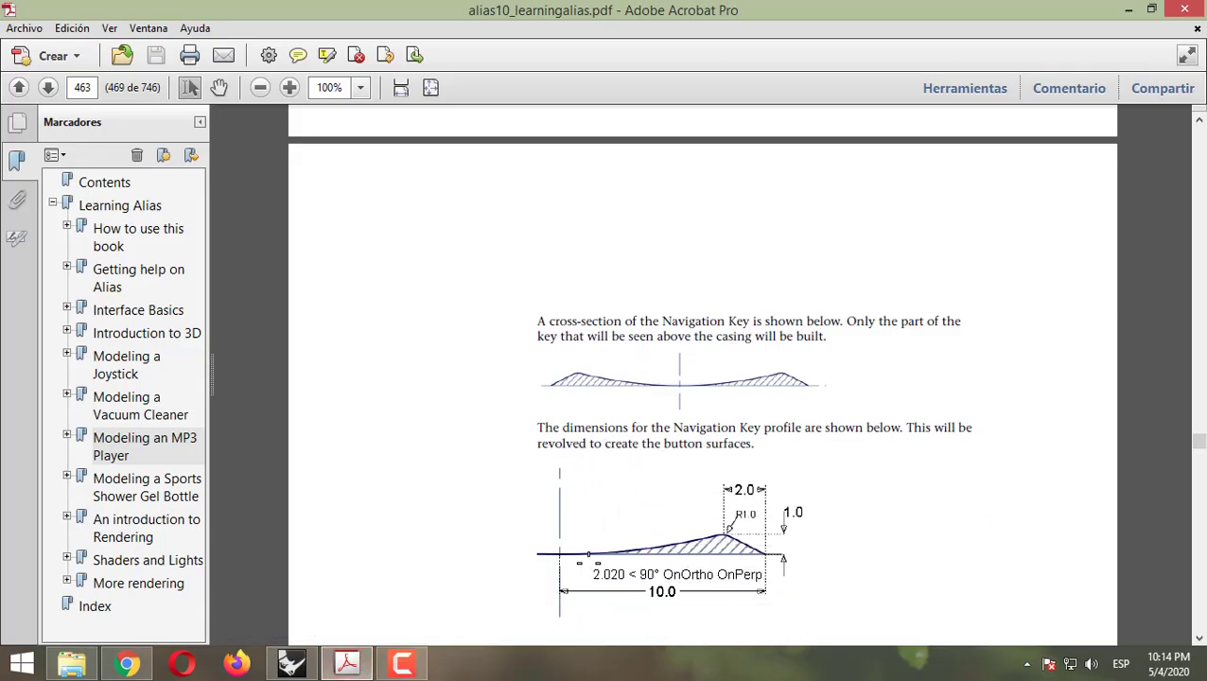
scroll(624, 461, "down", 2)
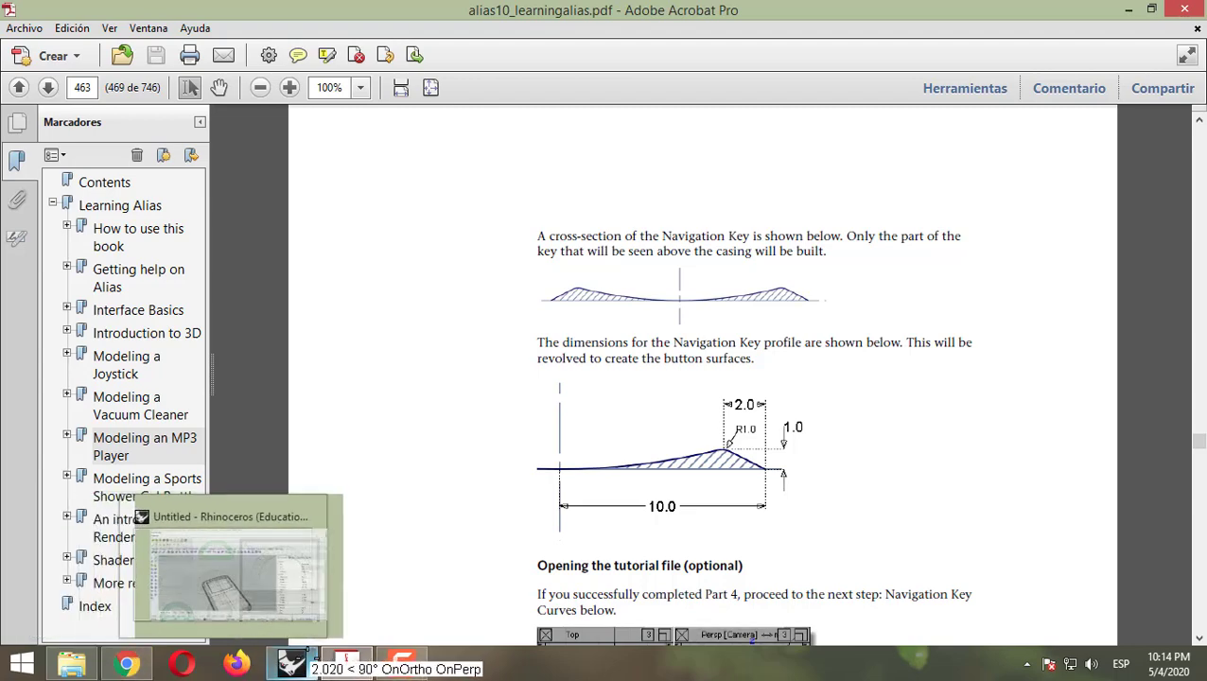
left_click(303, 662)
Step: Switch to the Front view and frame the empty grid area beside the casing for the navigation key profile
left_click(214, 591)
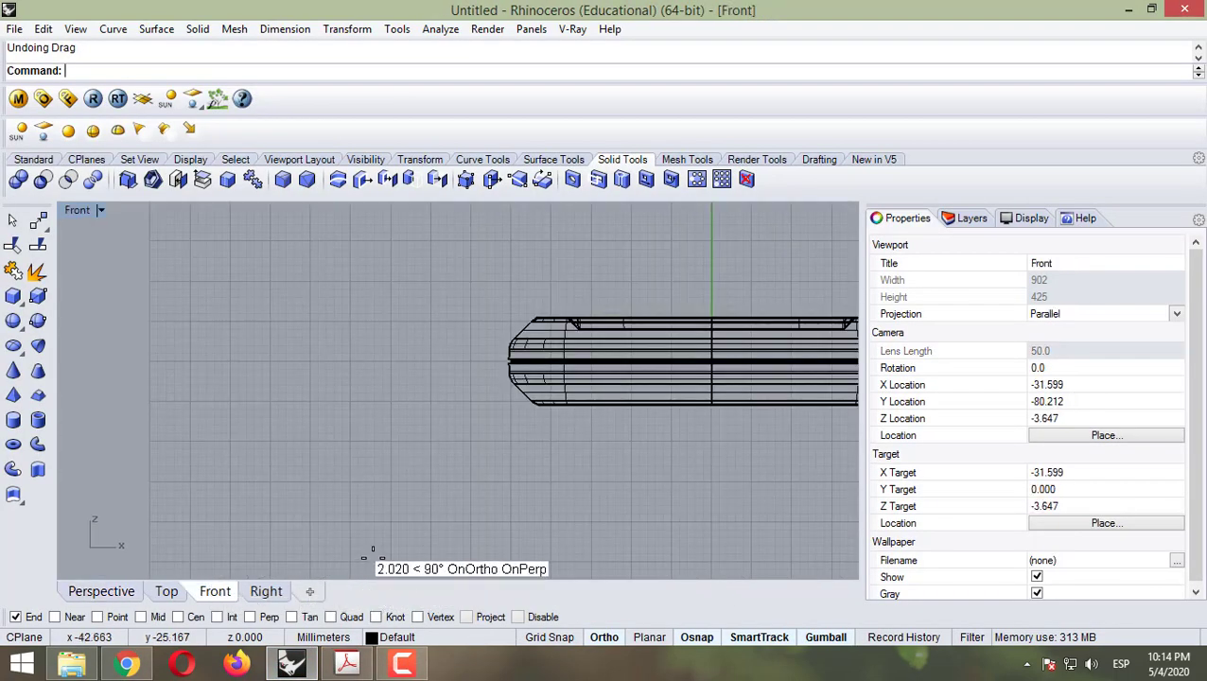
scroll(571, 461, "down", 5)
scroll(579, 510, "up", 3)
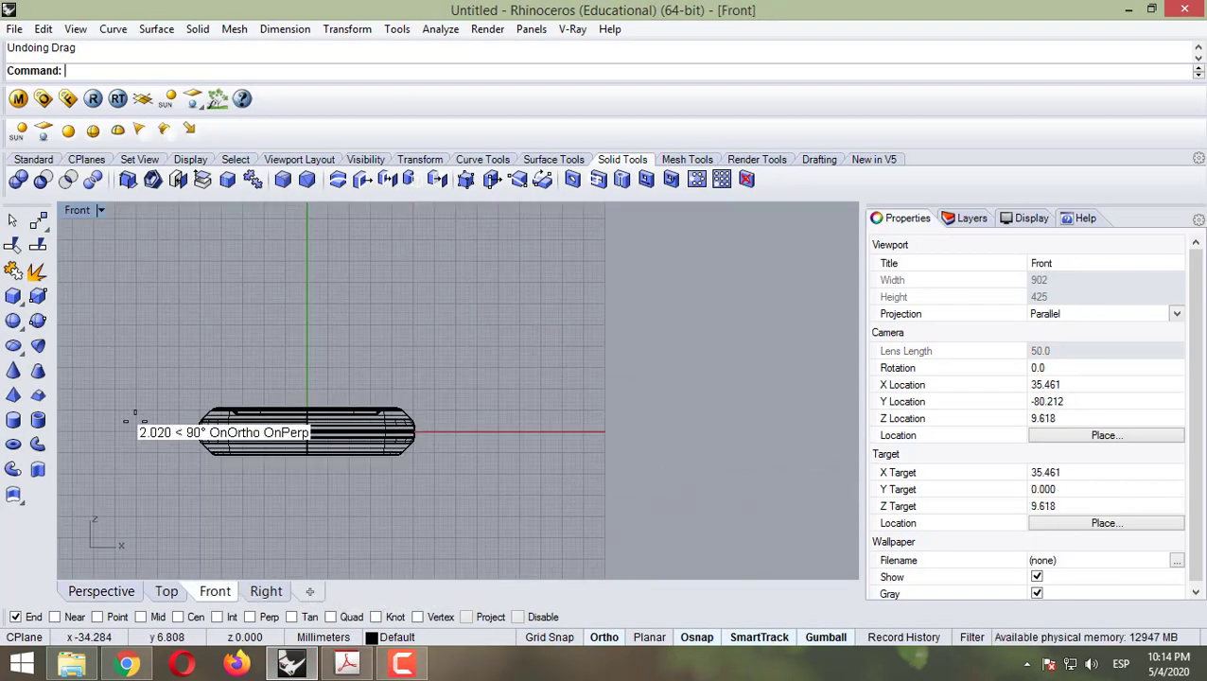
scroll(613, 417, "up", 3)
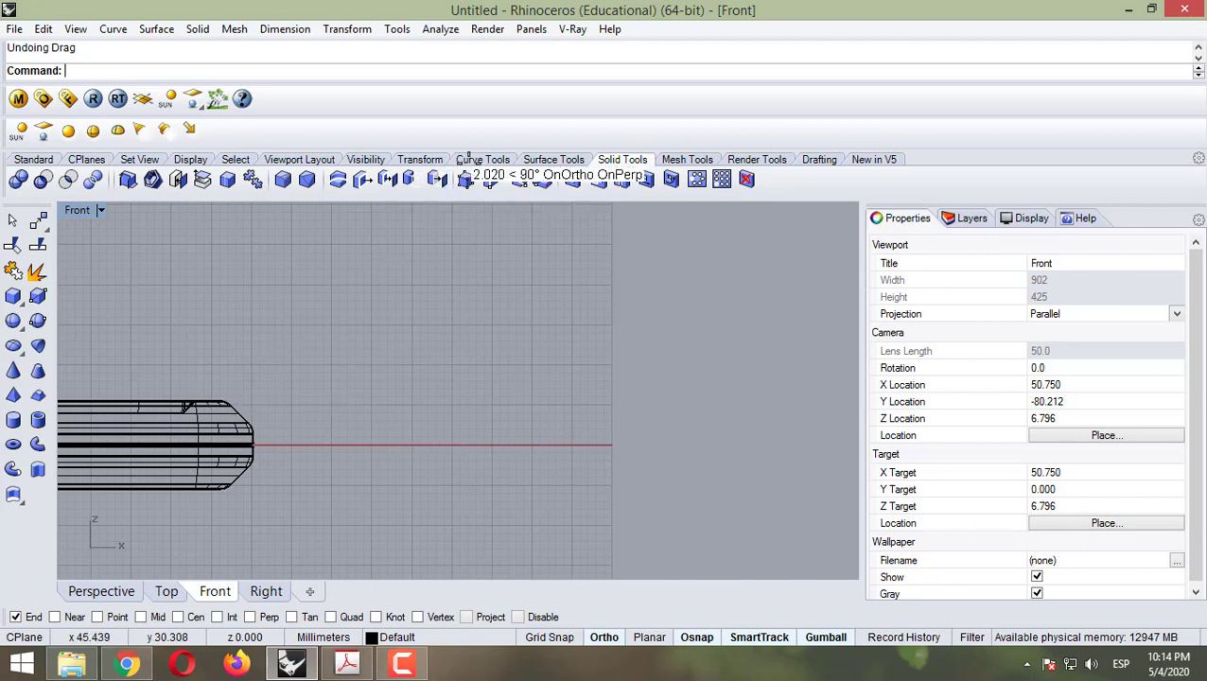
Step: Turn on grid snap and draw a 10 mm horizontal baseline along the X axis beside the model in the Front view
left_click(465, 161)
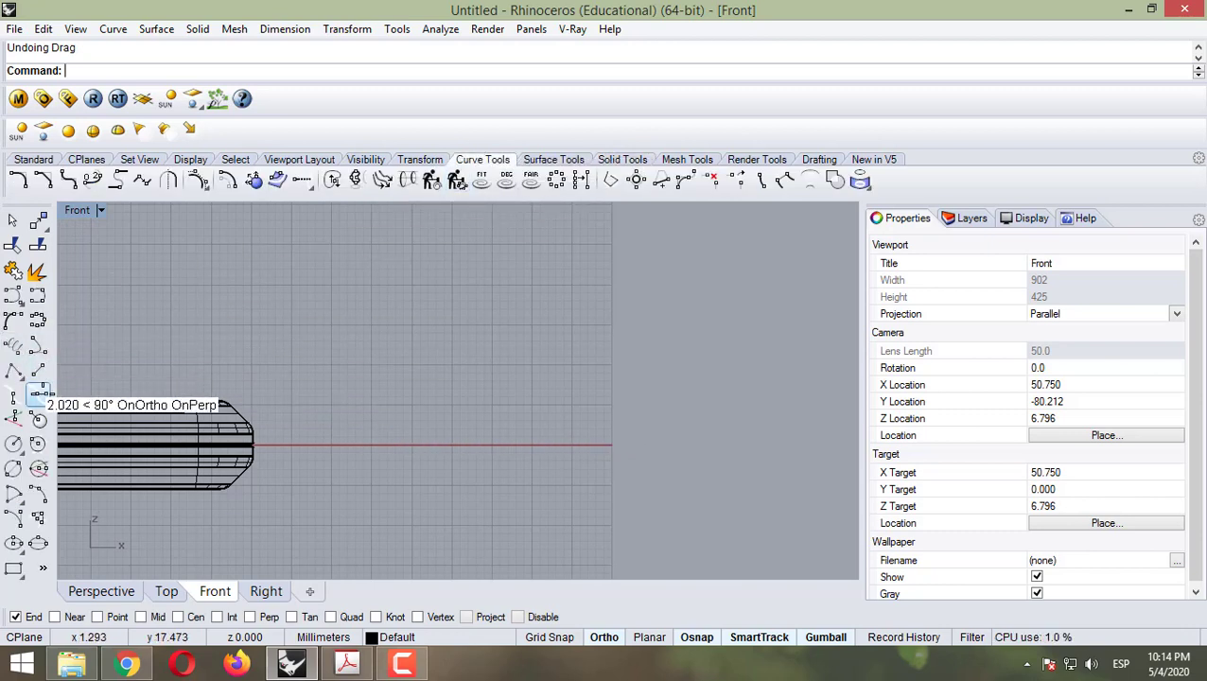
left_click(39, 395)
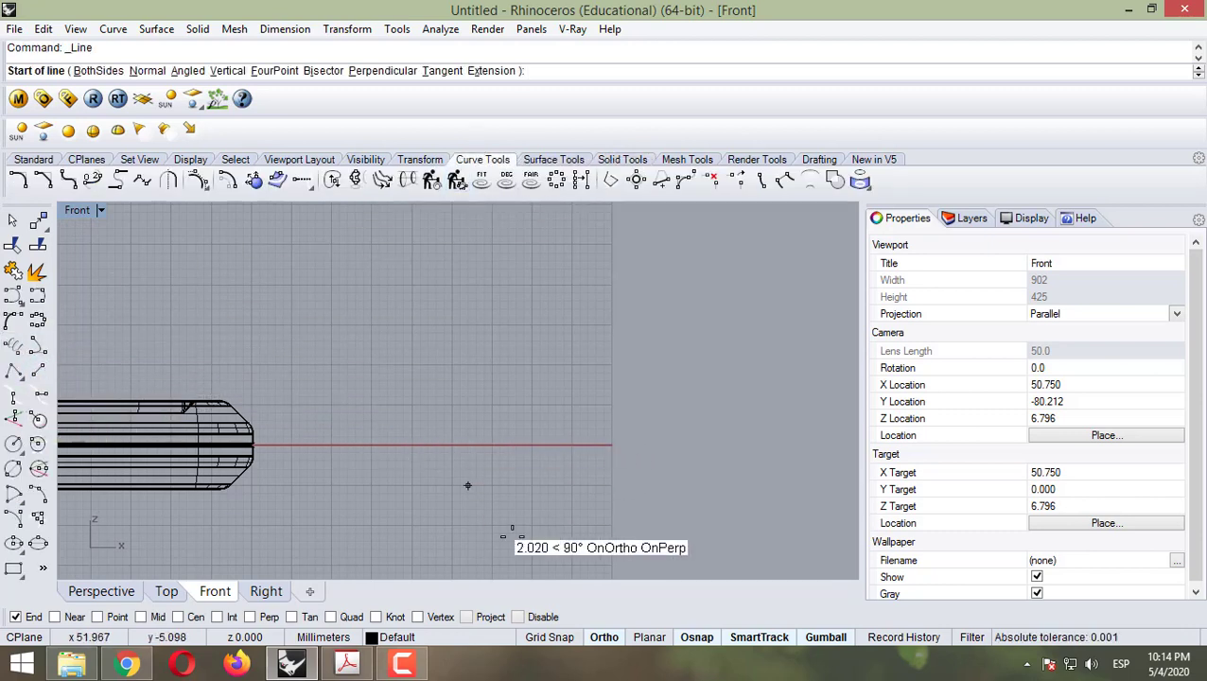
left_click(550, 637)
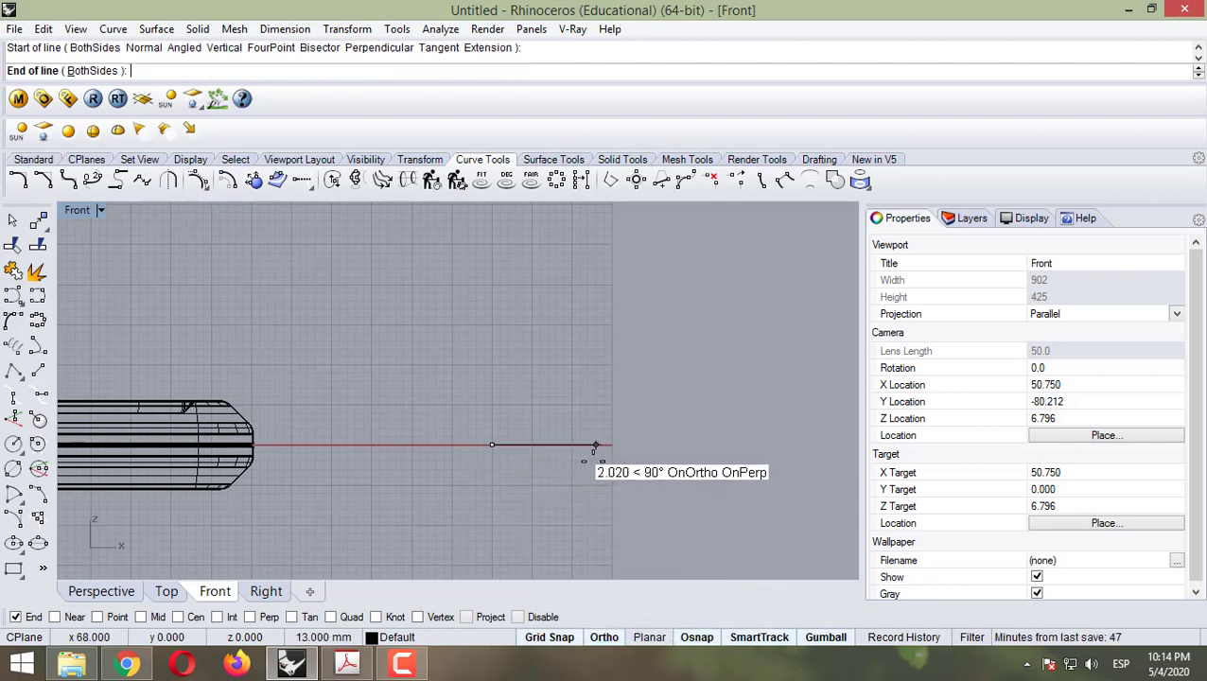
left_click(492, 445)
type("1")
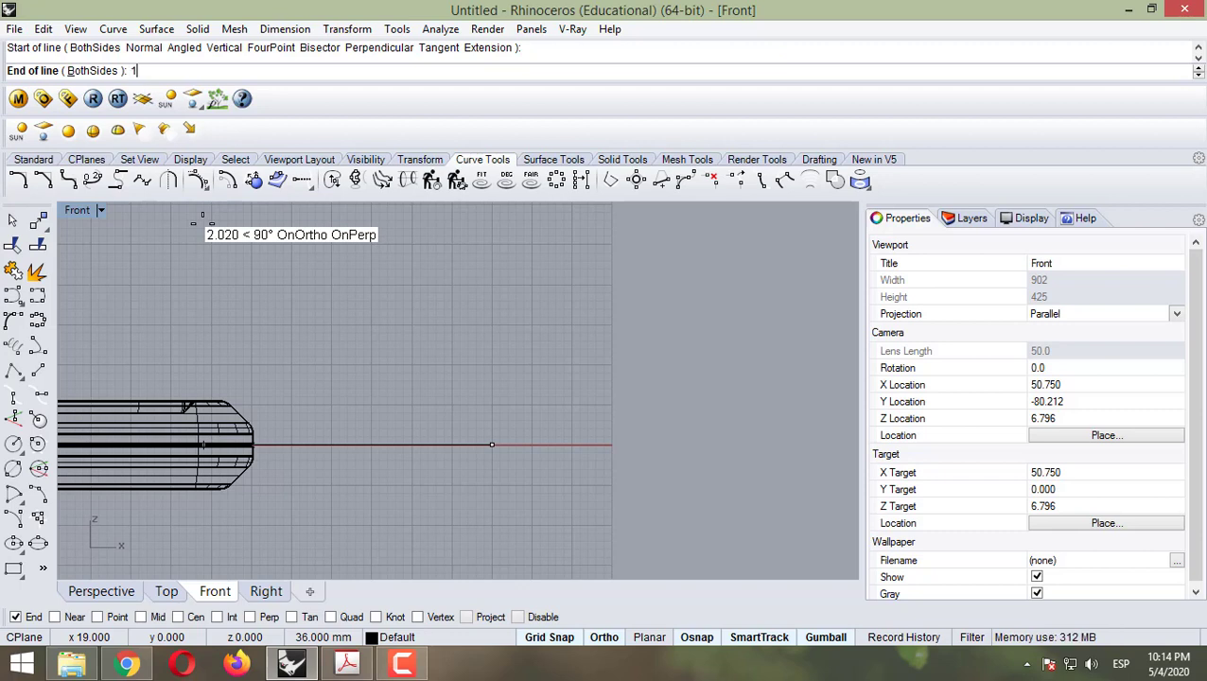
type("0")
key("Return")
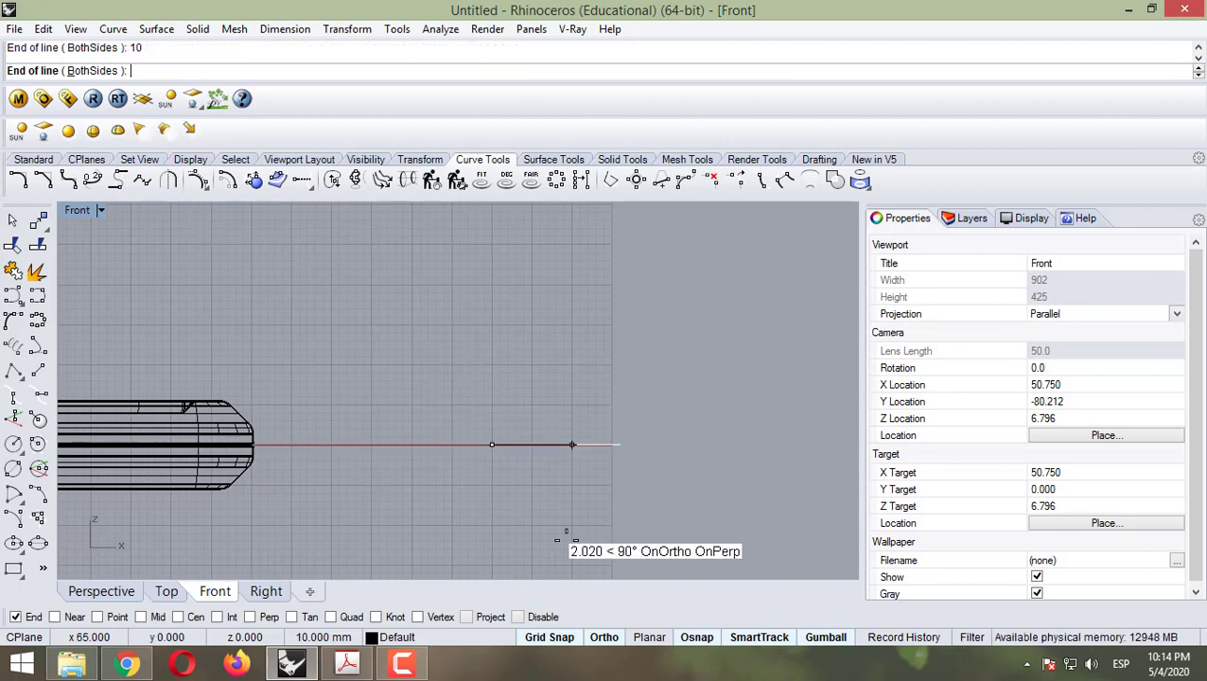
left_click(565, 445)
scroll(566, 443, "up", 3)
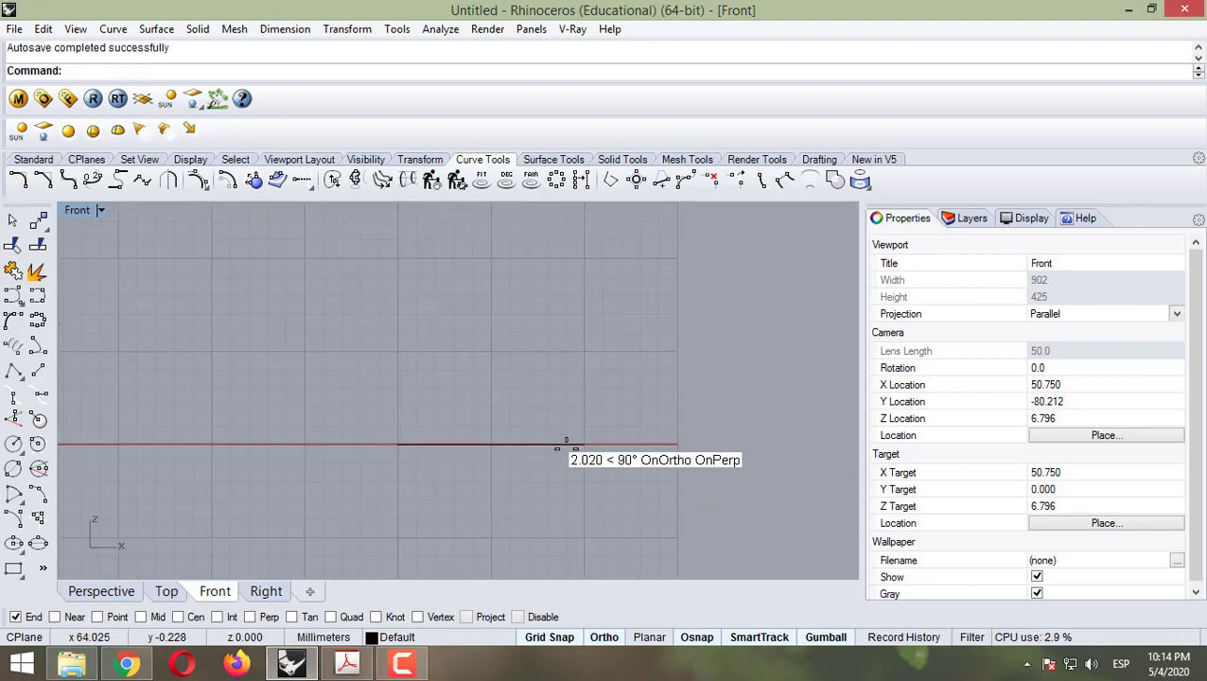
Step: Draw a 1 mm vertical line up from the baseline's outer end, and a 2 mm horizontal line from its top back over the baseline
scroll(578, 444, "up", 3)
left_click(38, 372)
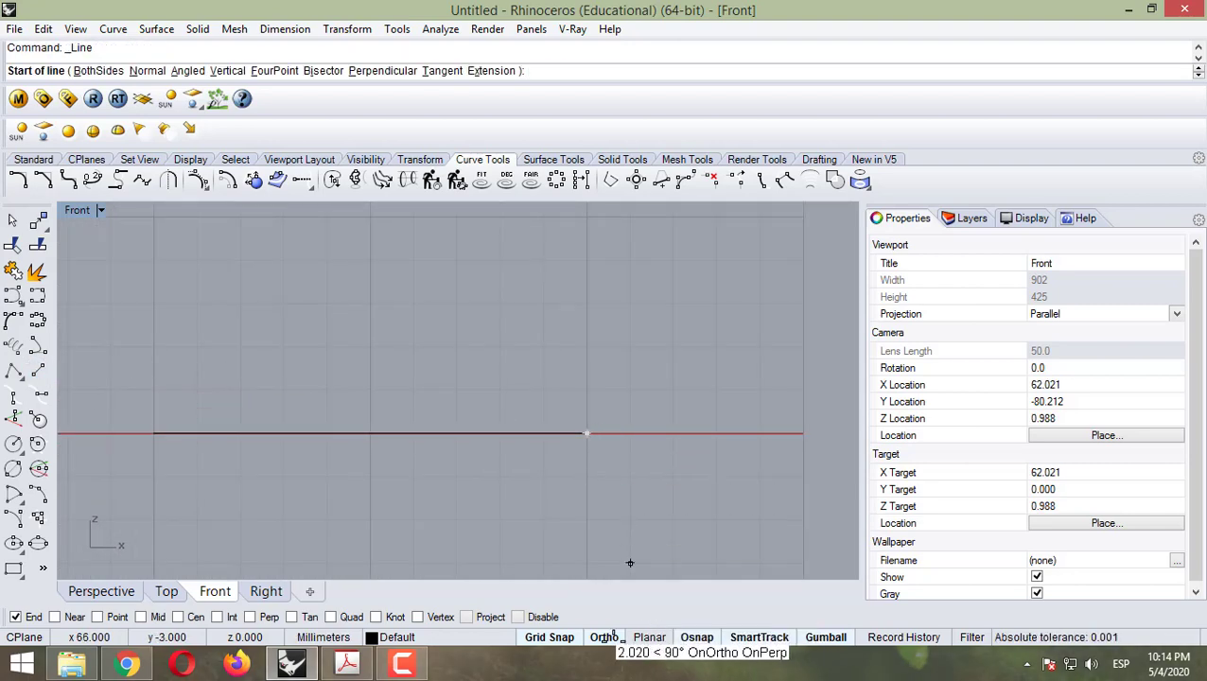
left_click(583, 433)
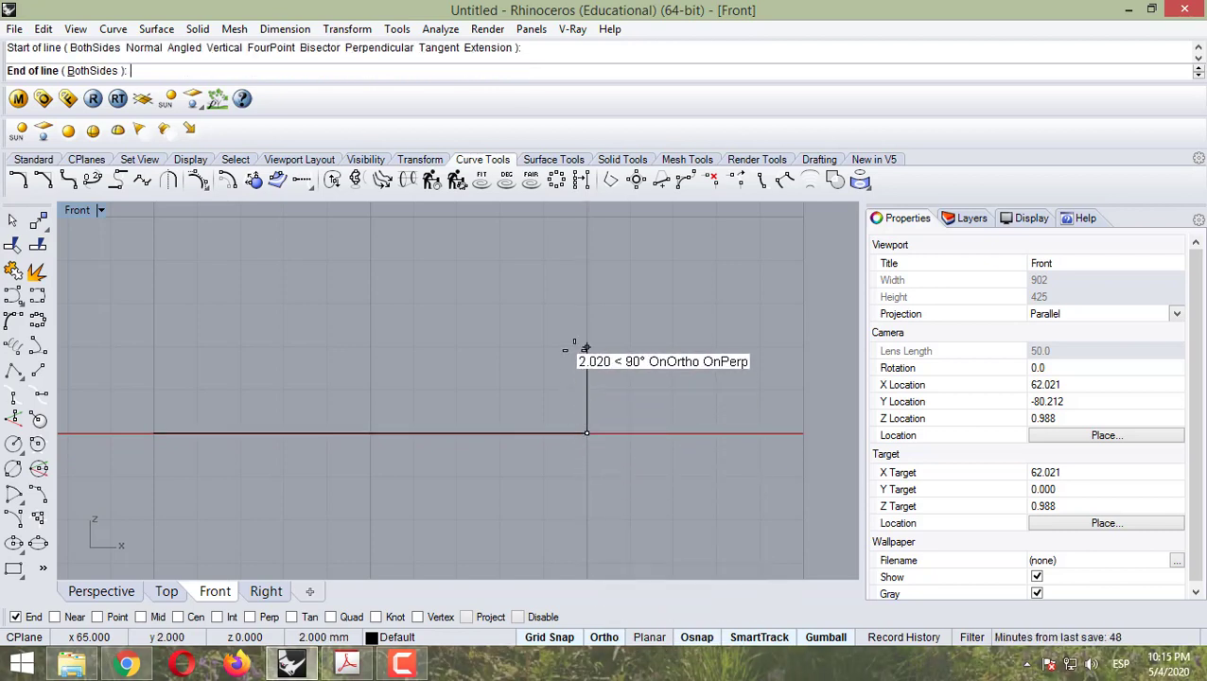
left_click(587, 389)
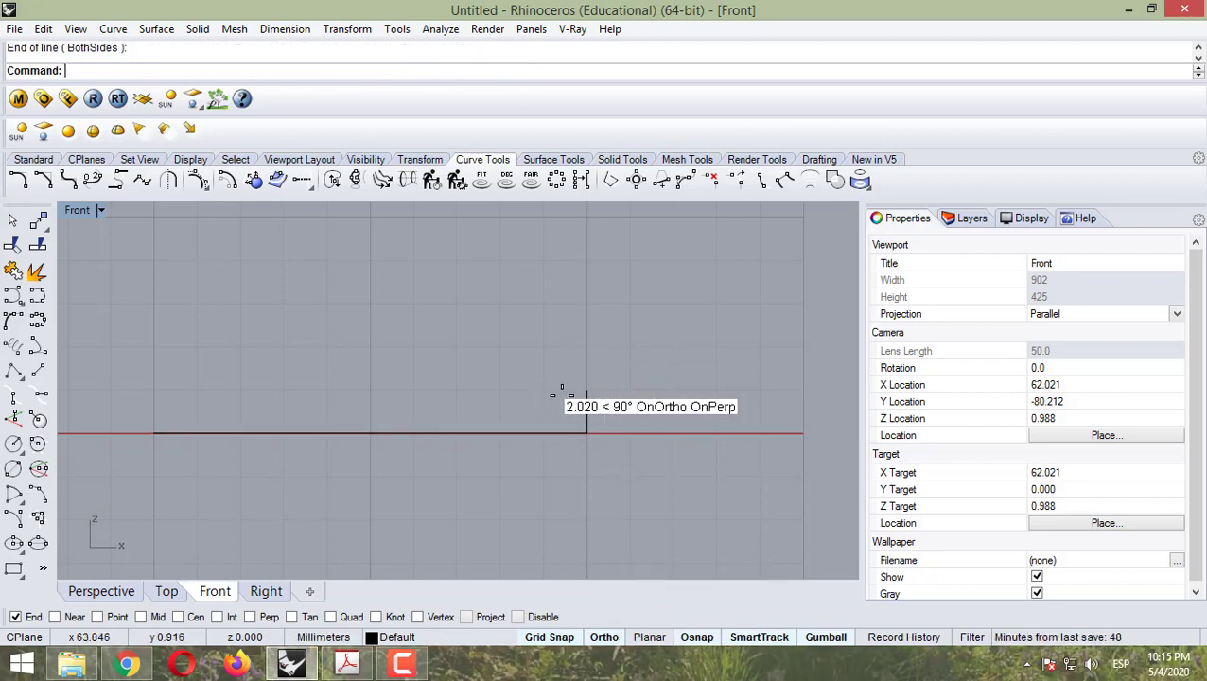
left_click(13, 371)
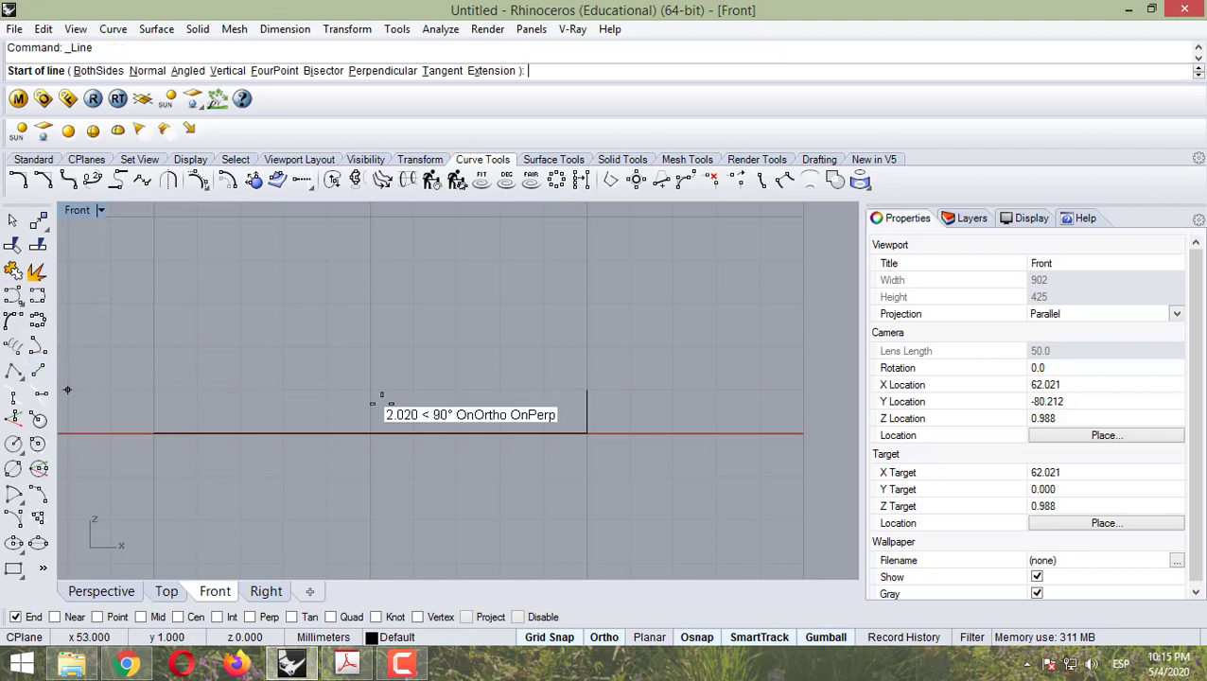
left_click(583, 385)
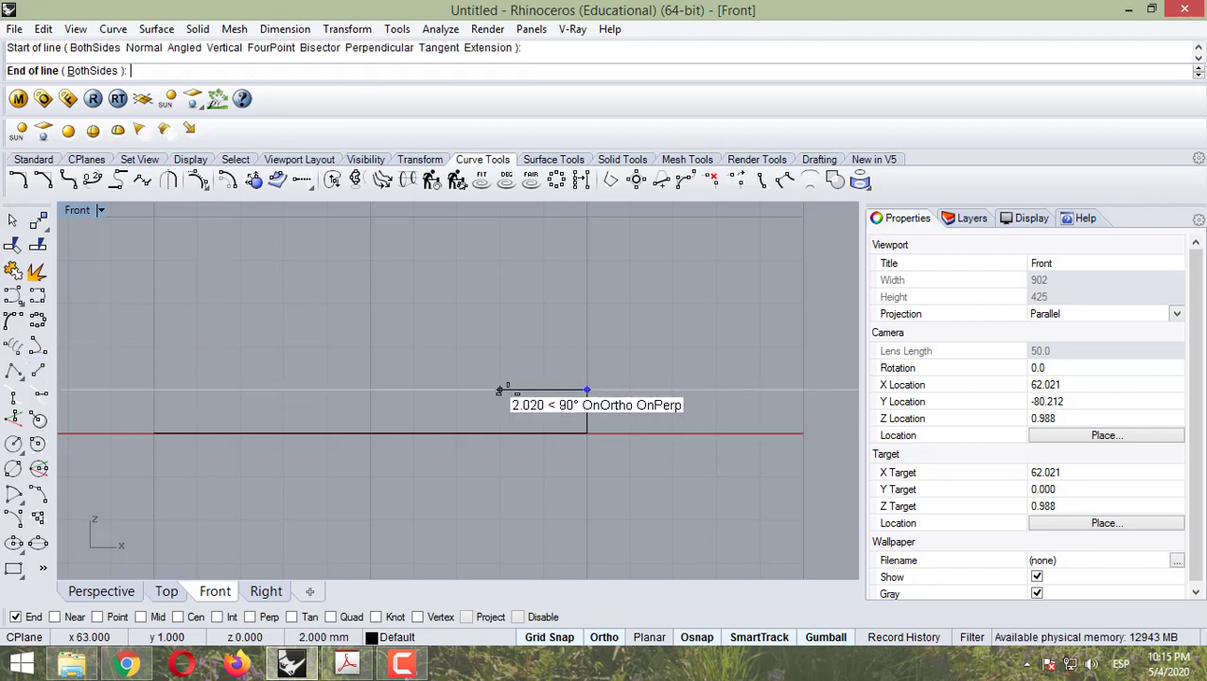
left_click(500, 390)
scroll(509, 418, "down", 4)
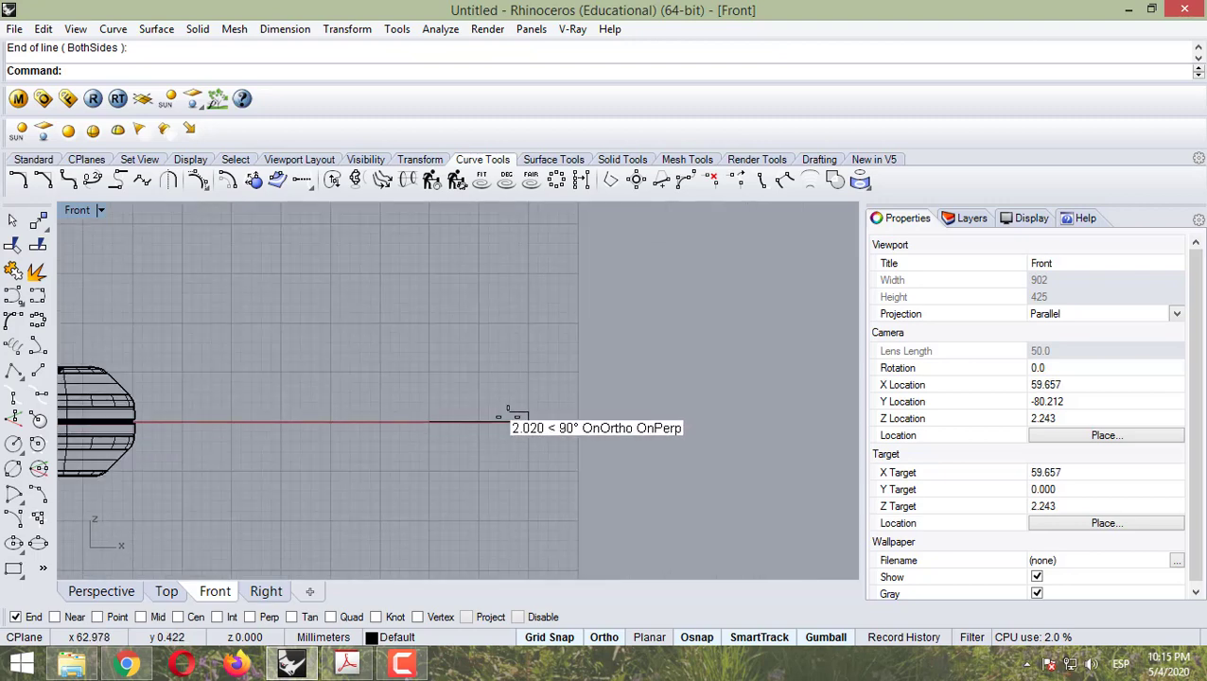
Step: Draw a sloped line joining the baseline's outer end to the free end of the 2 mm horizontal line
left_click(501, 426)
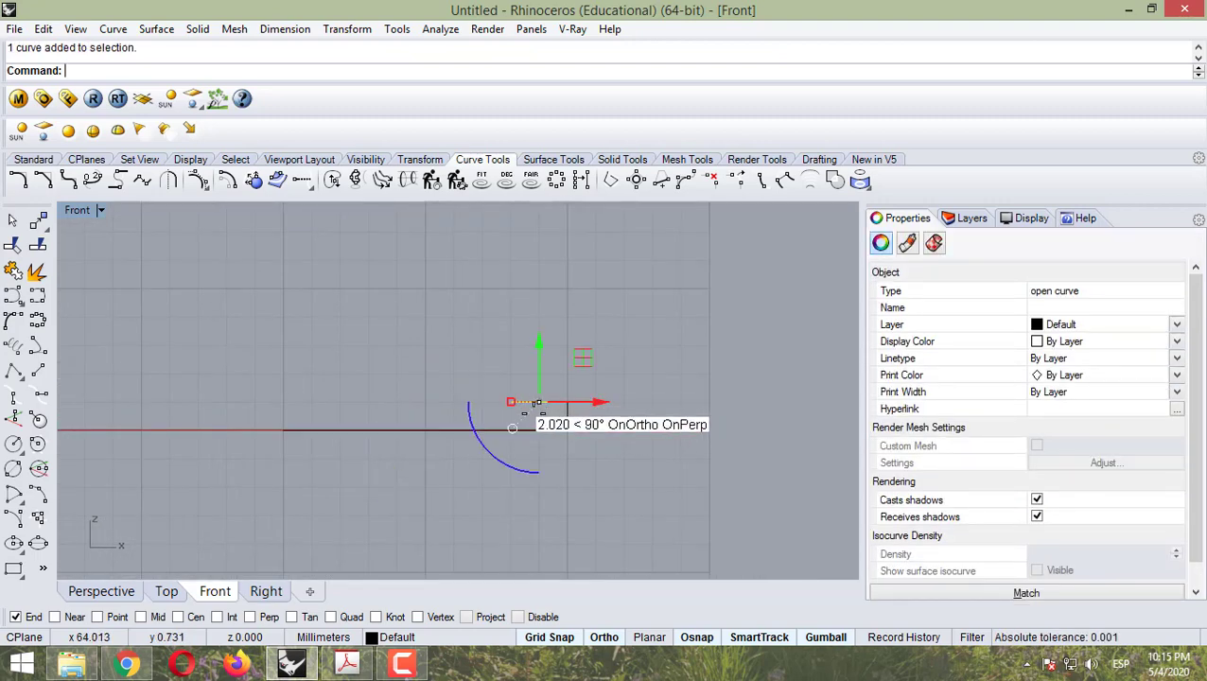
key("Delete")
left_click(13, 371)
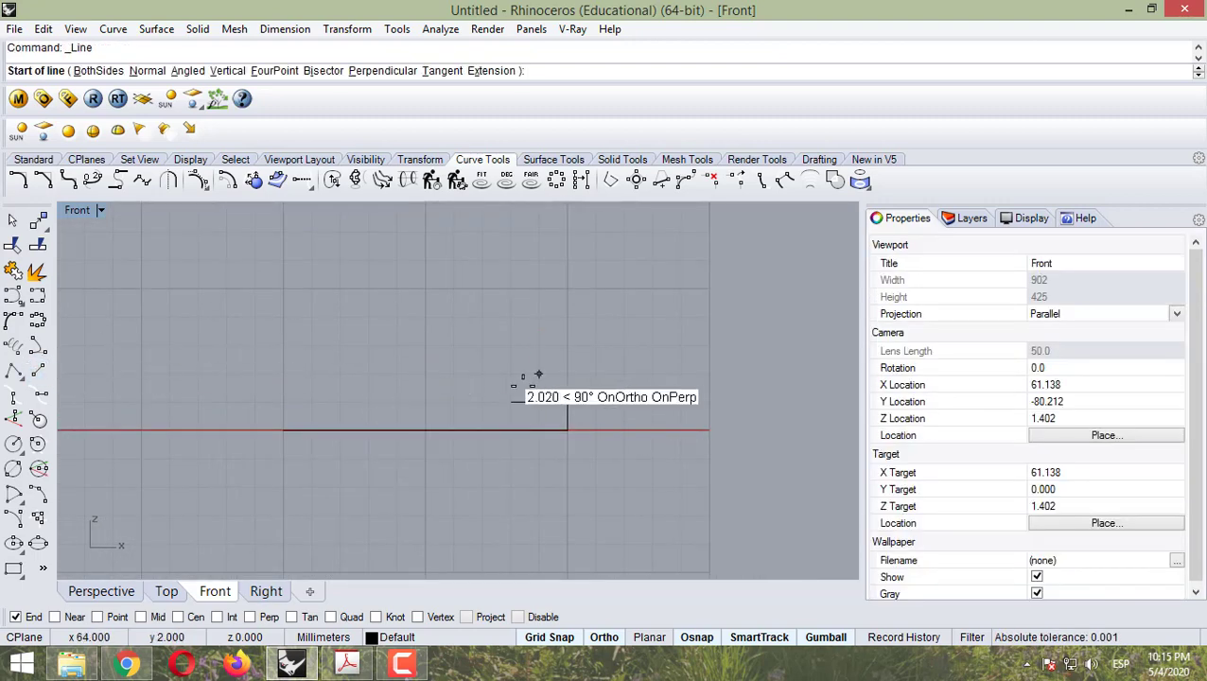
left_click(537, 431)
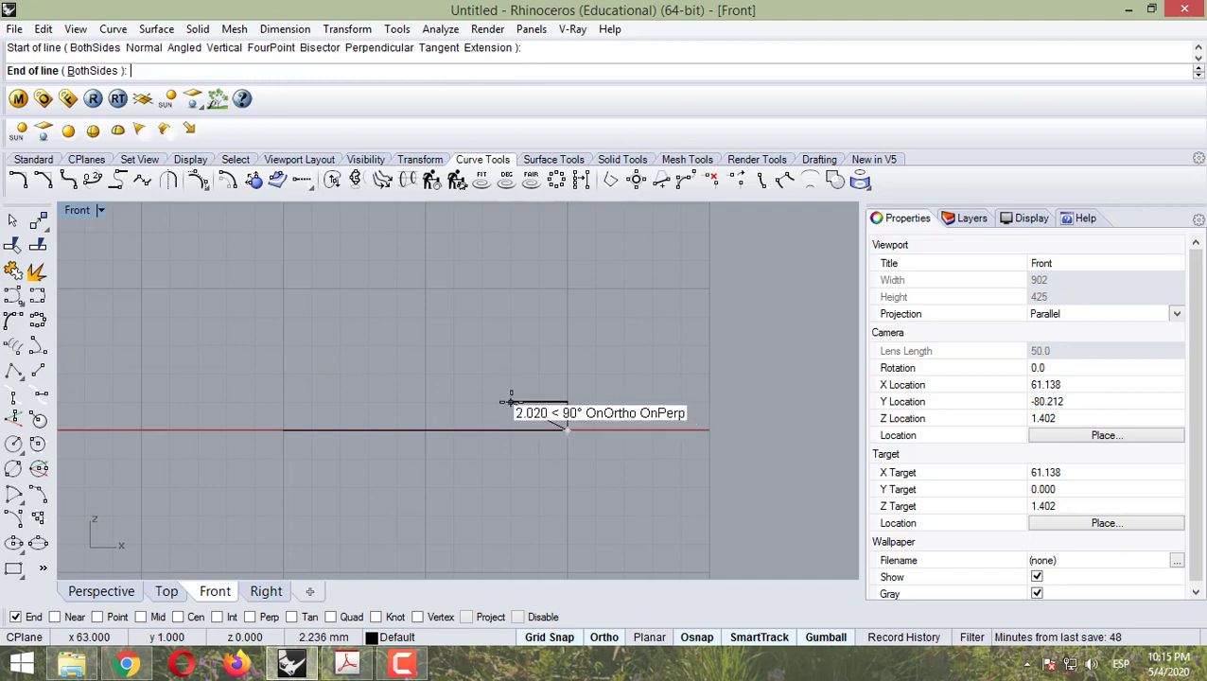
key("Escape")
Step: Delete the 1 mm vertical and 2 mm horizontal construction lines, keeping the baseline and the sloped line
key("ctrl+z")
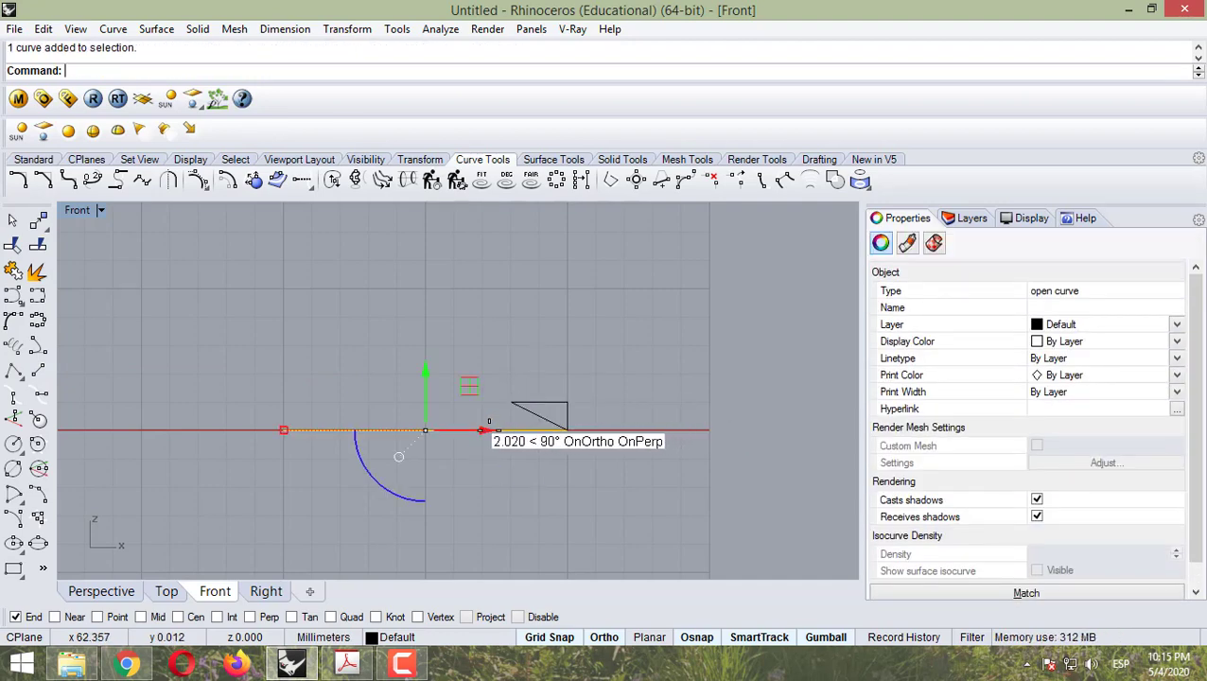
key("Delete")
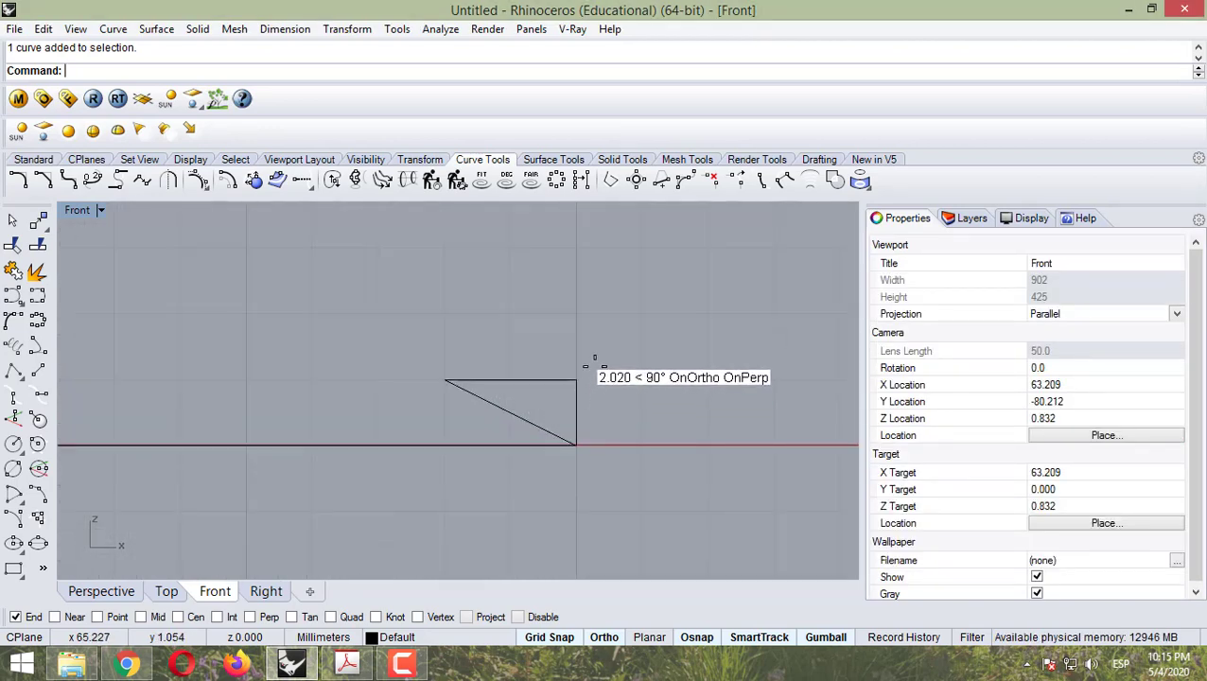
key("ctrl+a")
key("Delete")
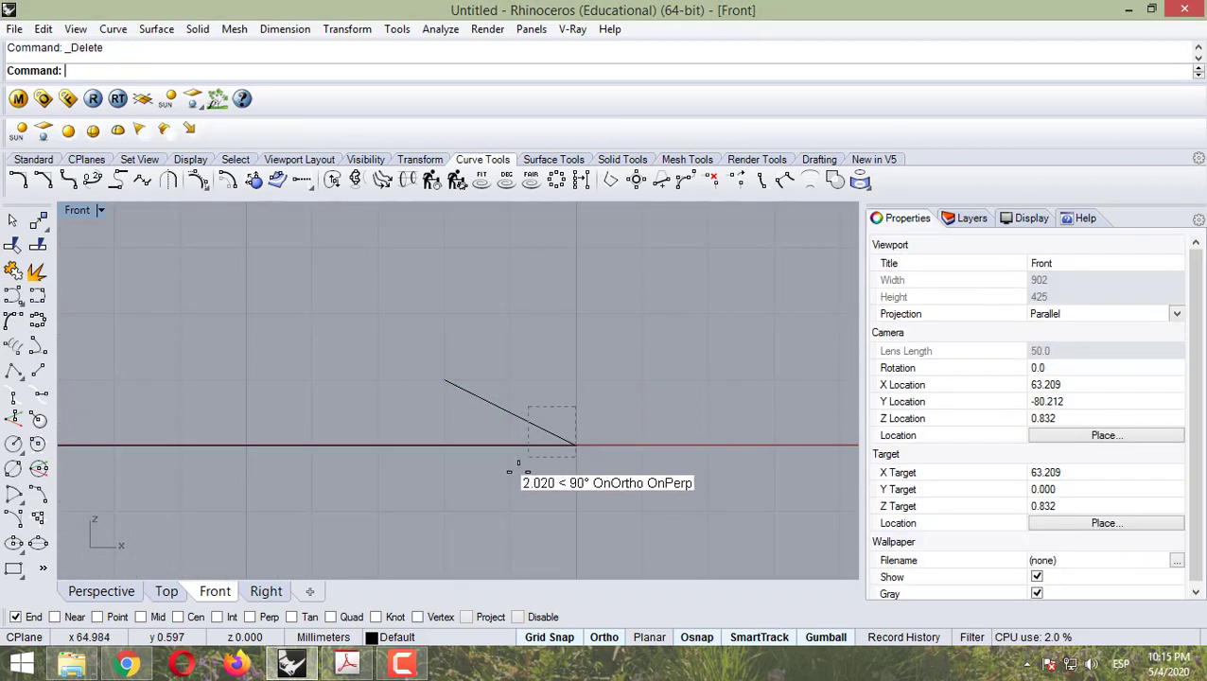
key("ctrl+z")
scroll(487, 464, "down", 3)
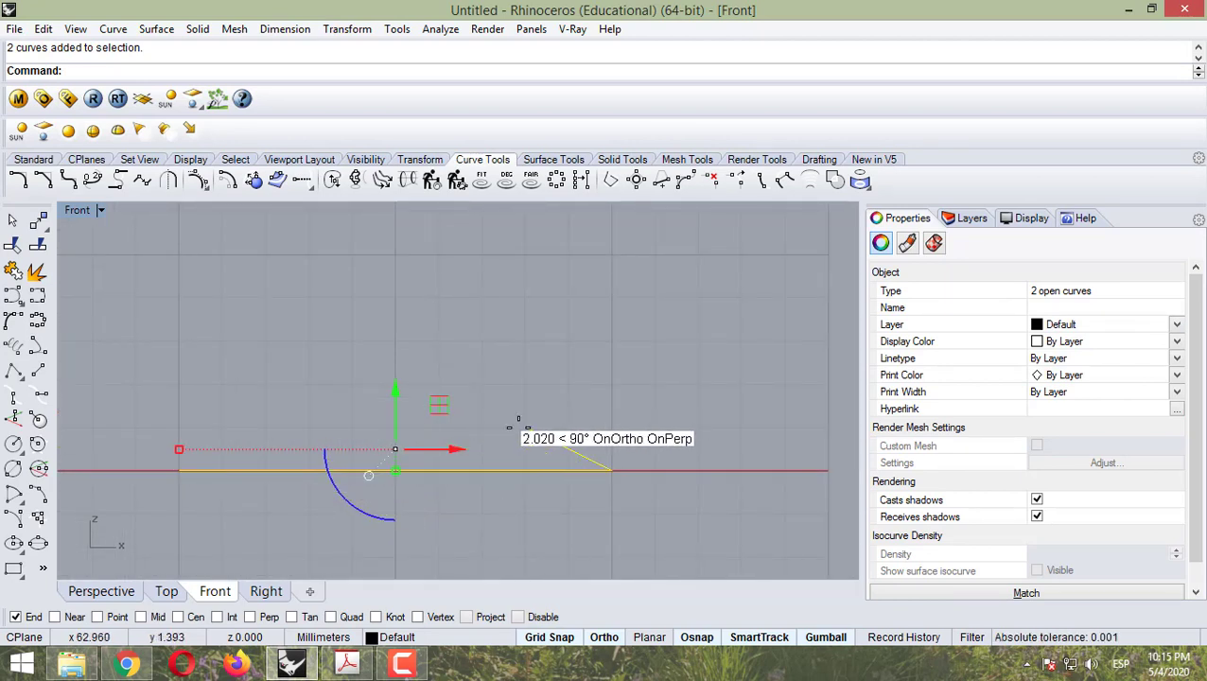
Step: Check the profile drawing in the Adobe Acrobat PDF, and draw an arc from the baseline's inner end to the sloped line's peak, tangent to the baseline
left_click(346, 663)
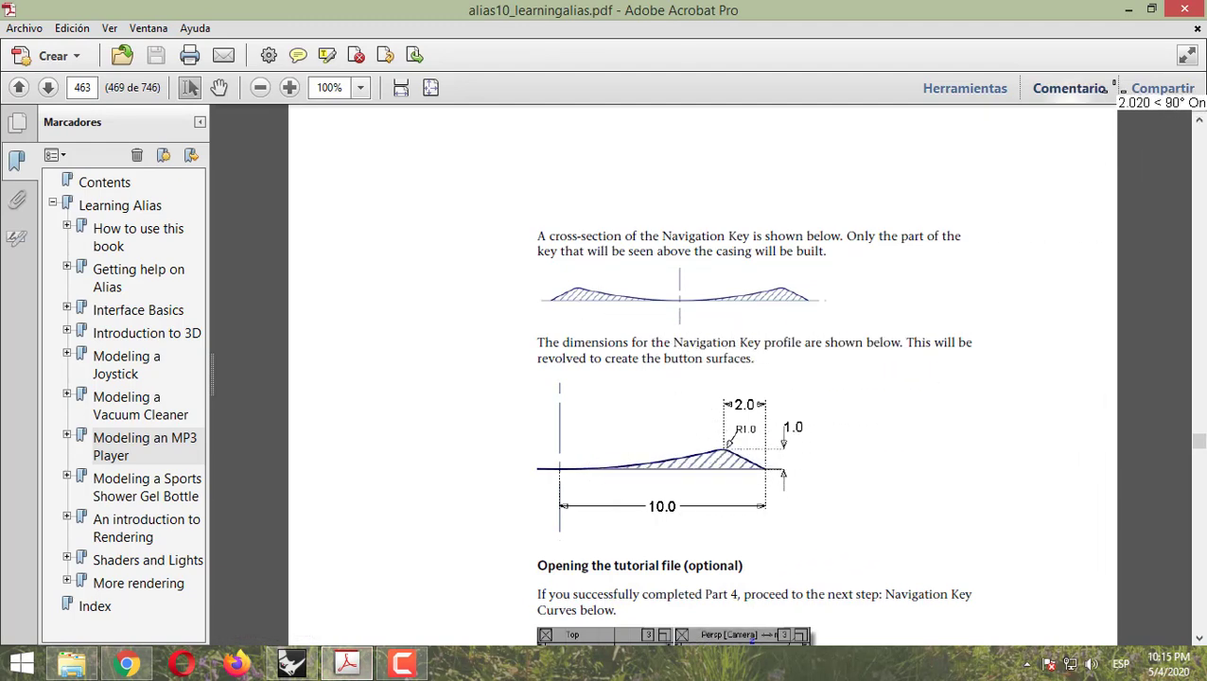
left_click(1127, 8)
key("Escape")
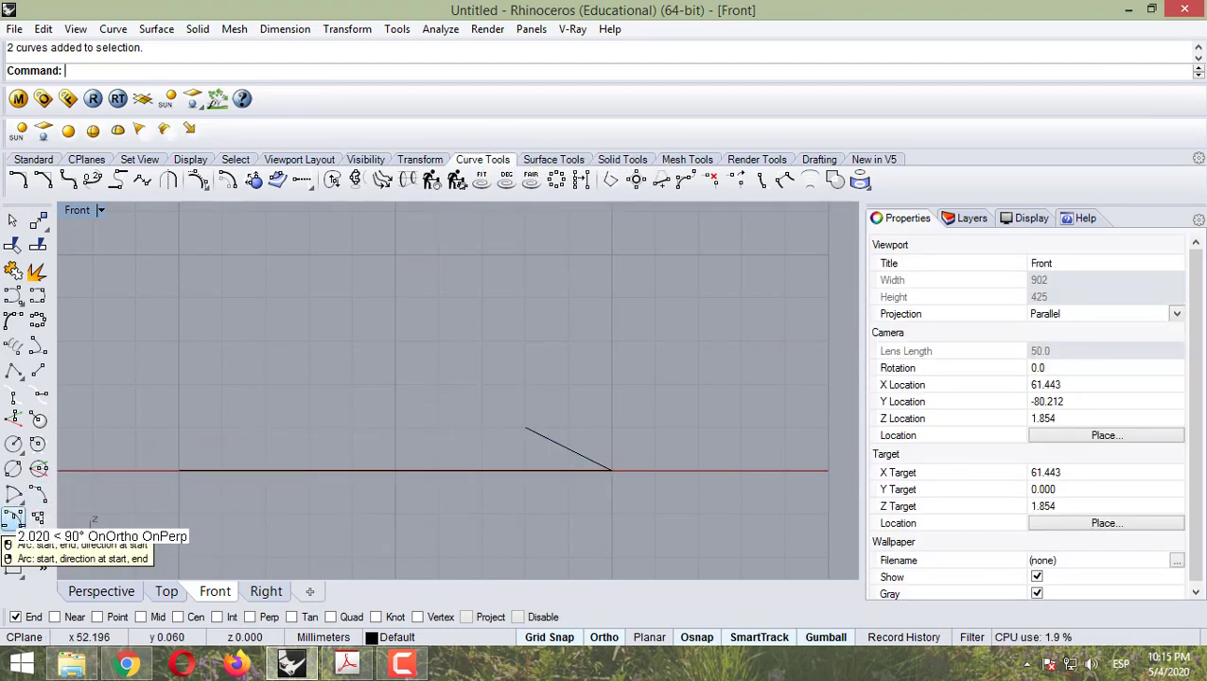
left_click(14, 519)
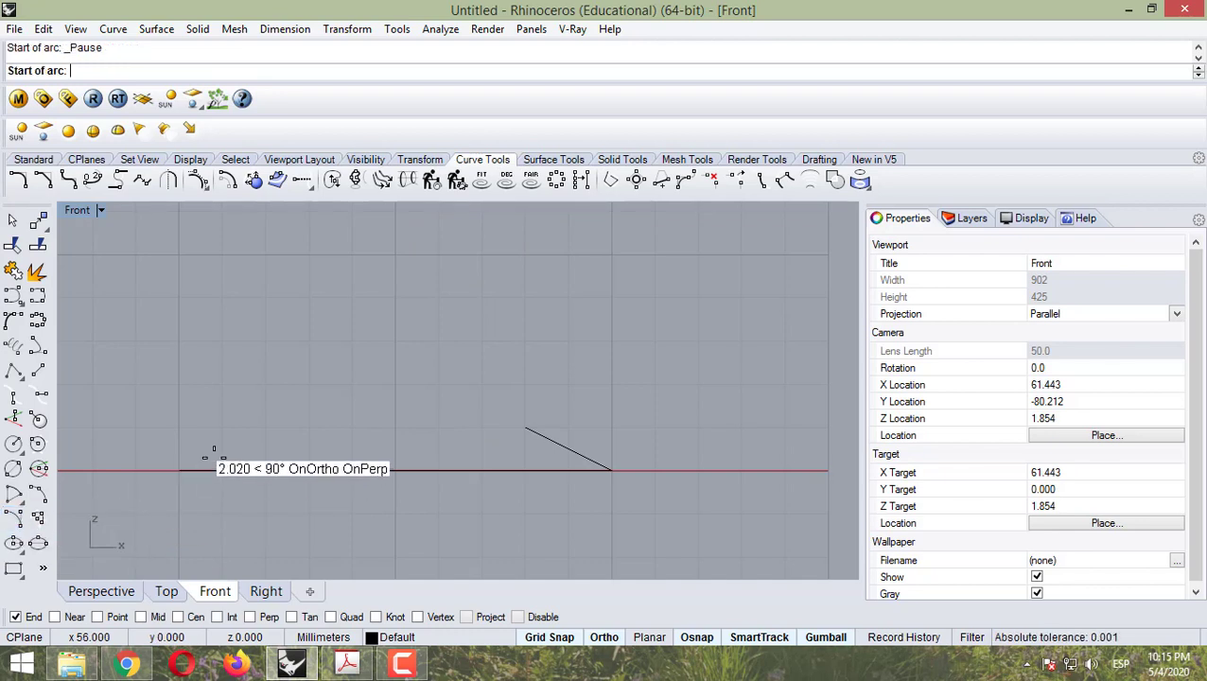
left_click(178, 470)
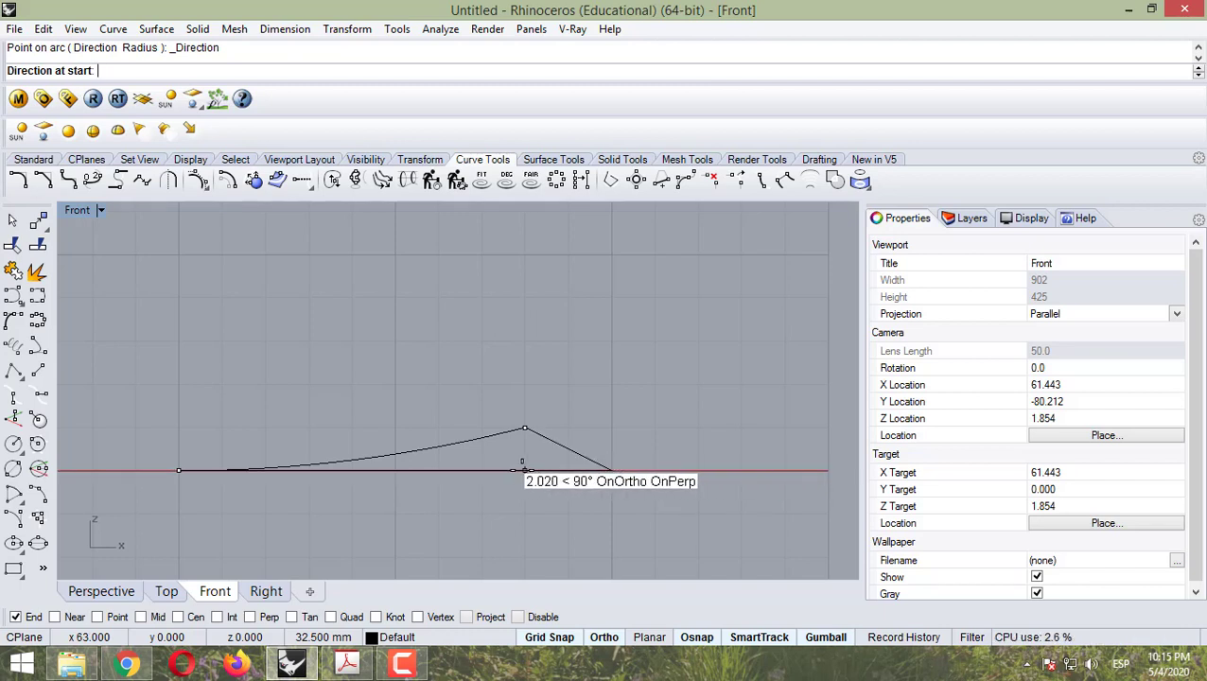
key("Escape")
left_click(346, 467)
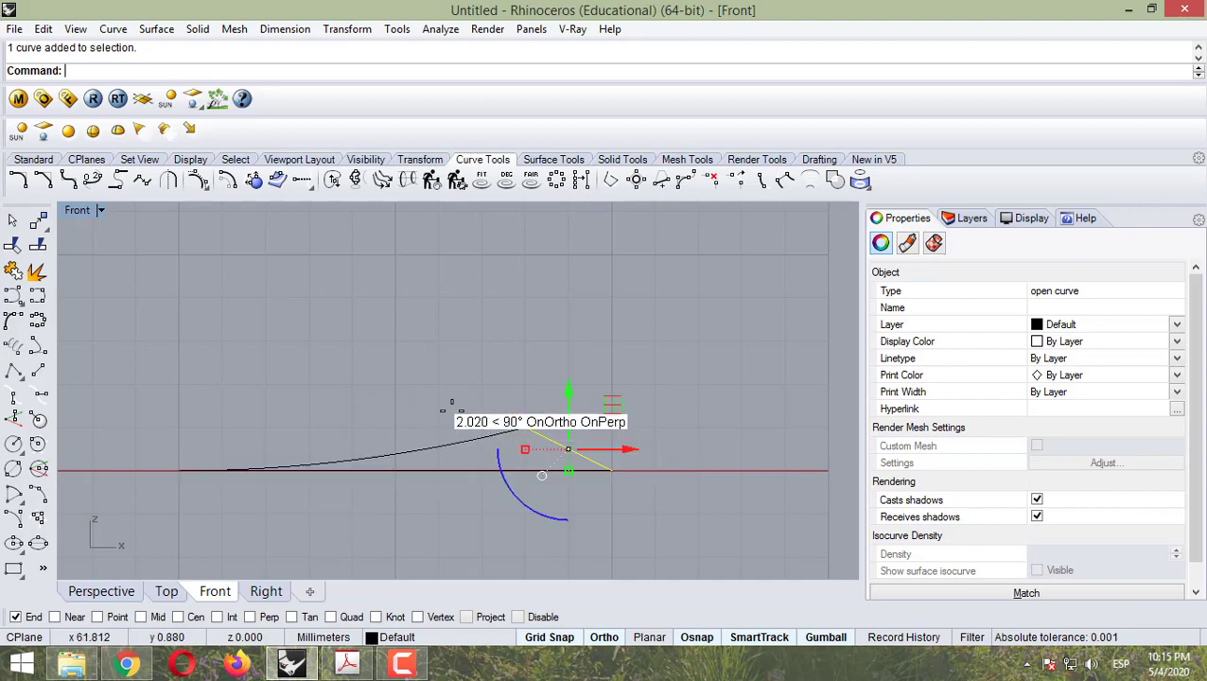
key("Escape")
Step: Check the peak radius in the Adobe Acrobat PDF and fillet the arc and the sloped line with a radius of 1
left_click(347, 662)
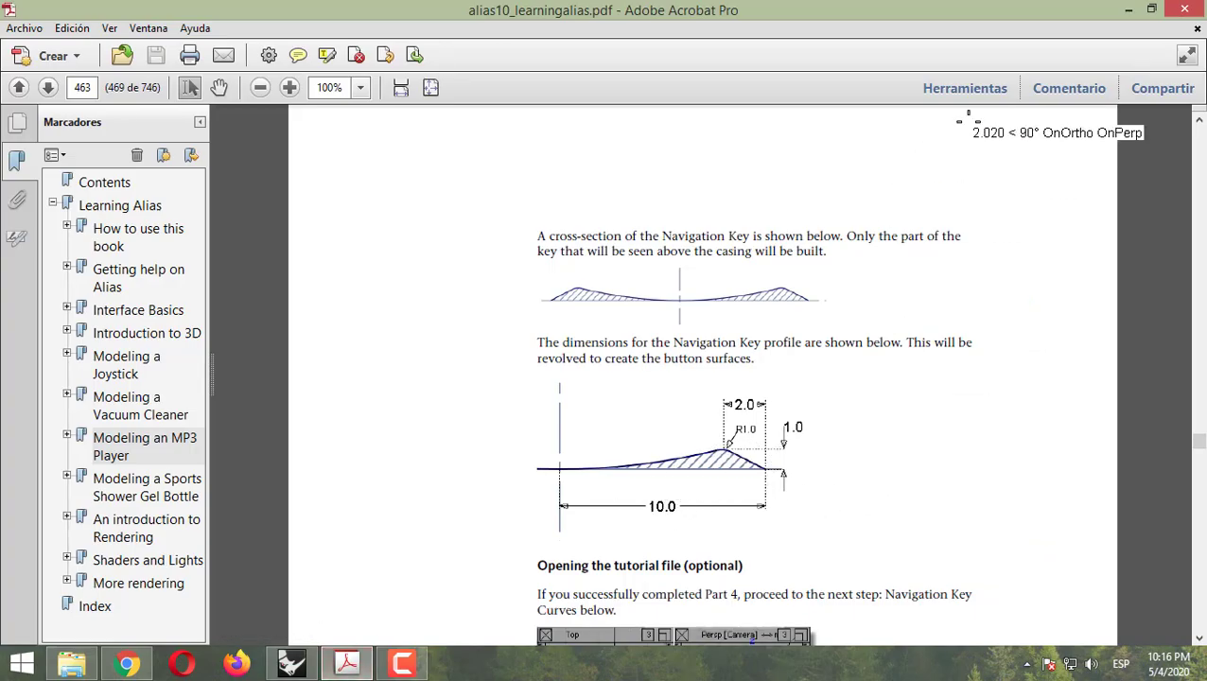
left_click(1127, 9)
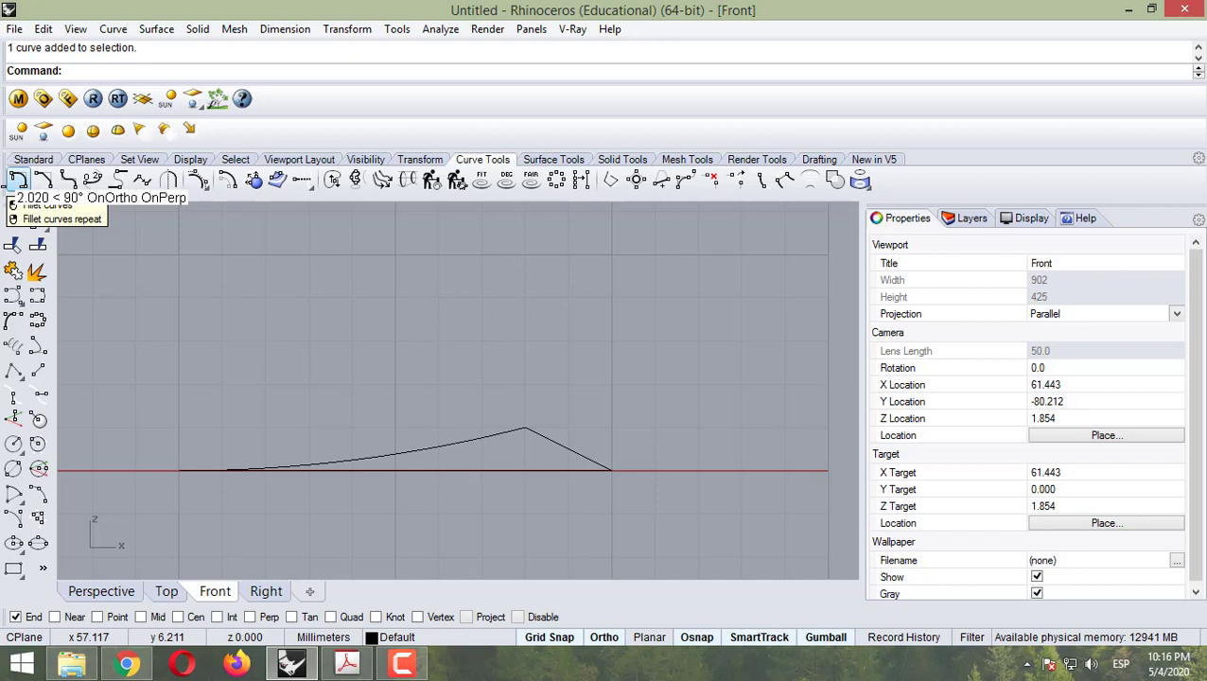
left_click(17, 180)
left_click(143, 70)
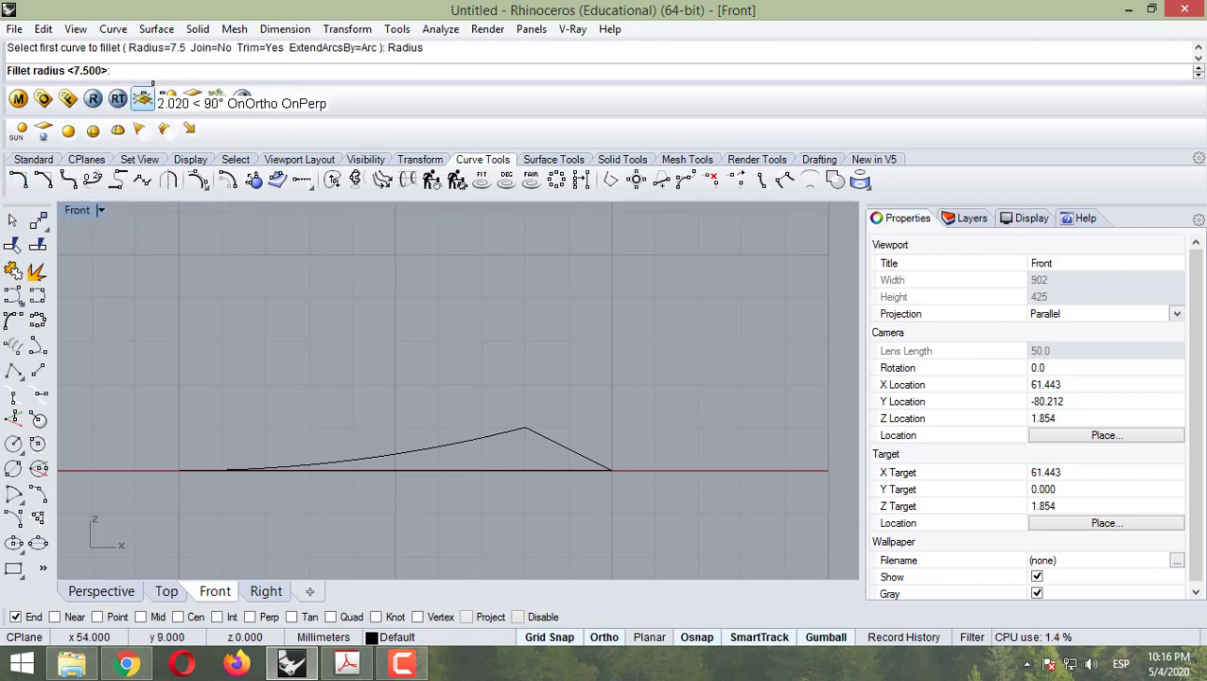
type("1")
key("Return")
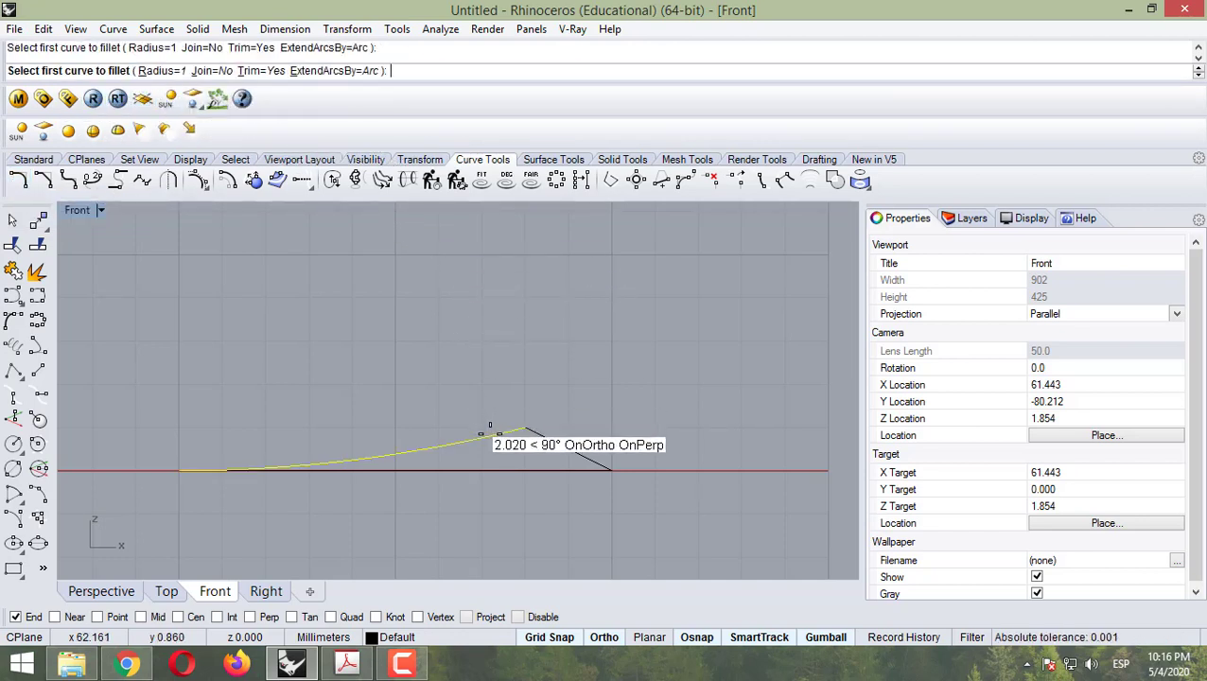
left_click(490, 434)
left_click(541, 437)
scroll(462, 402, "down", 3)
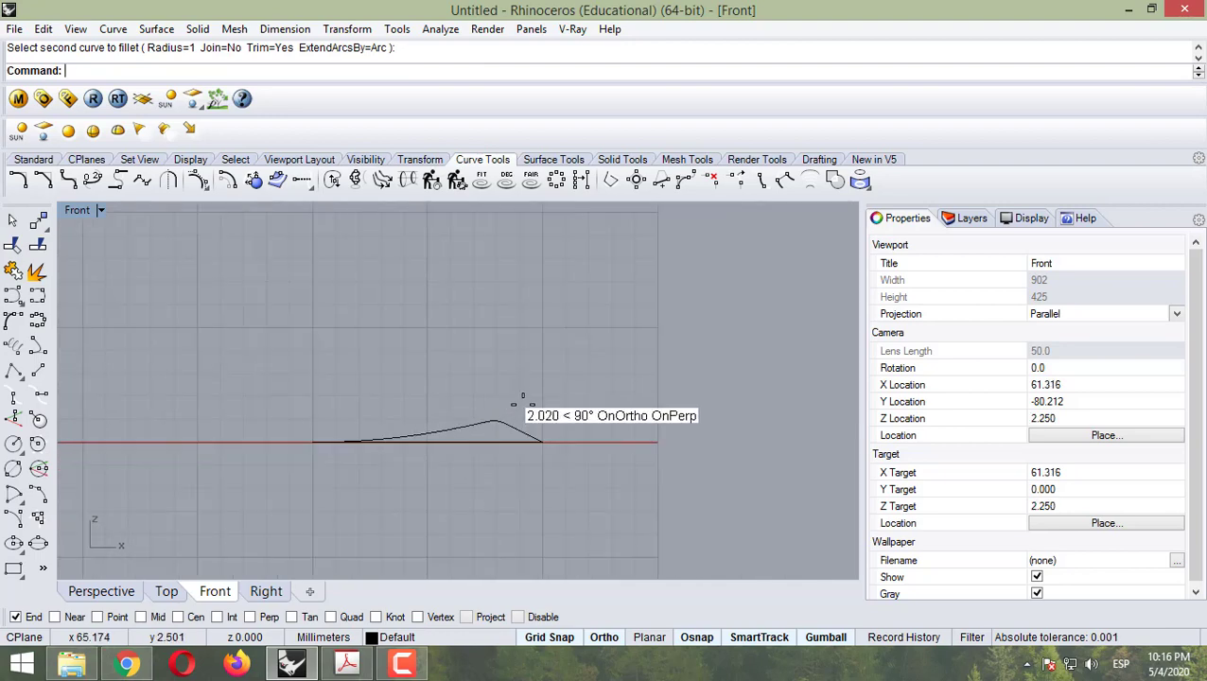
Step: Select the four profile curves and examine the profile's shape up close in the Perspective view
left_click_drag(523, 397, 467, 473)
left_click(114, 588)
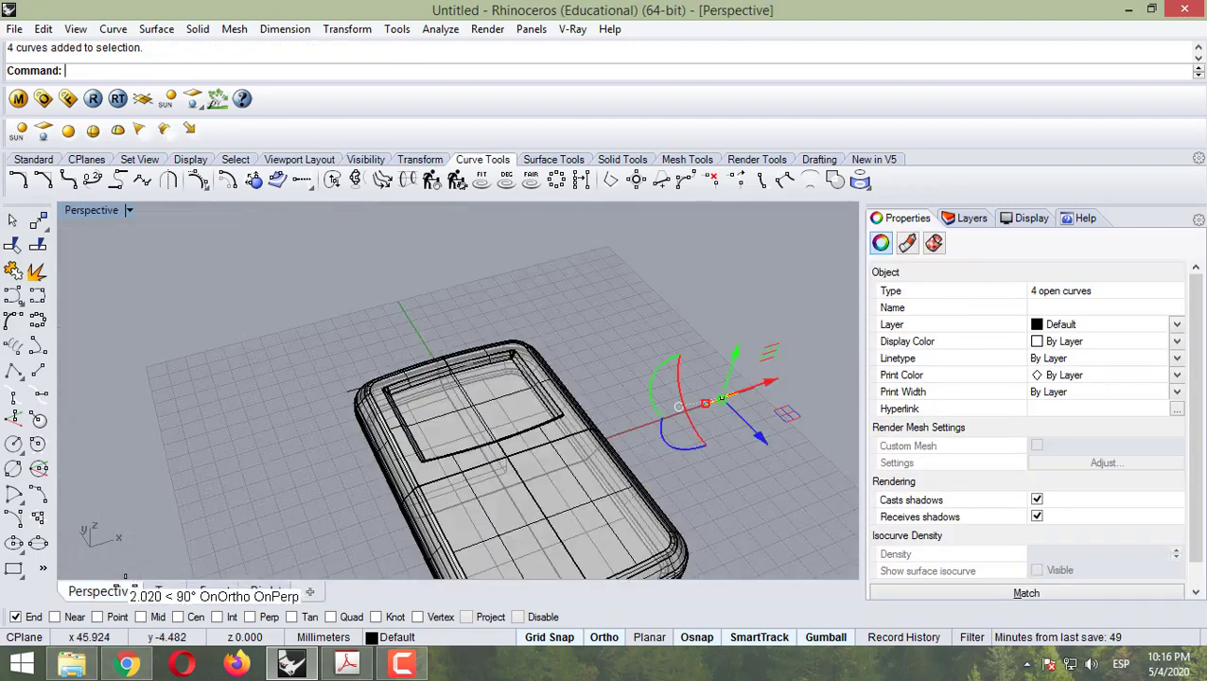
scroll(653, 430, "down", 3)
scroll(600, 460, "up", 6)
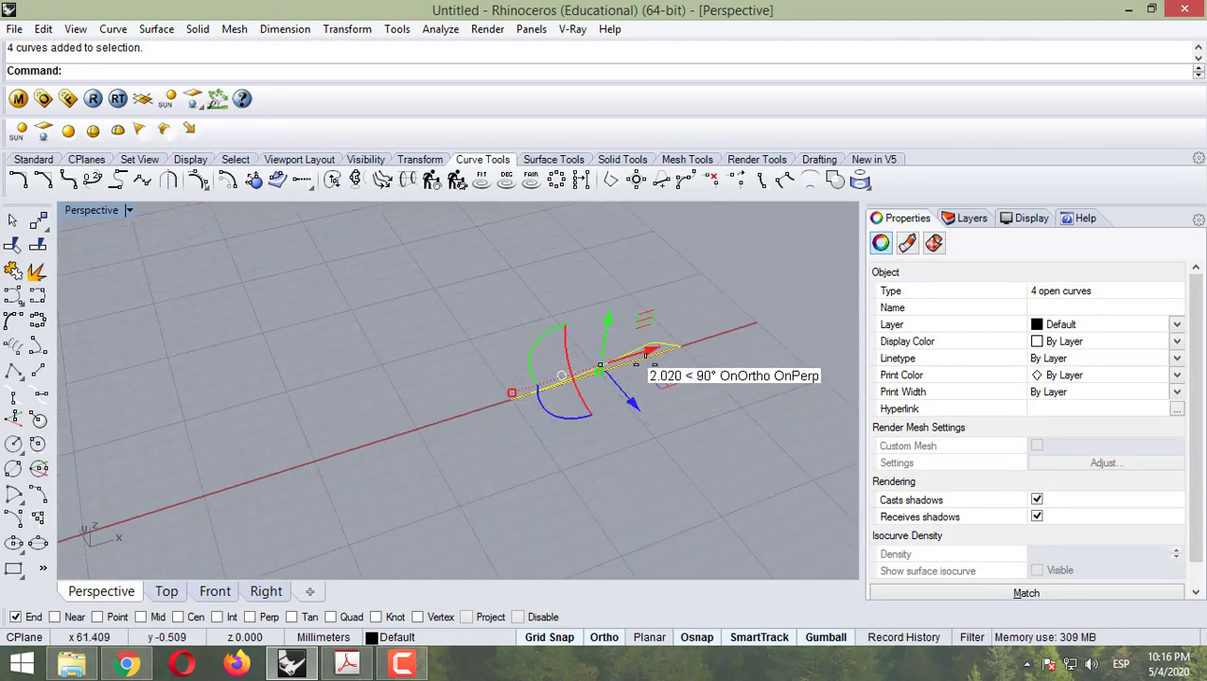
left_click(543, 416)
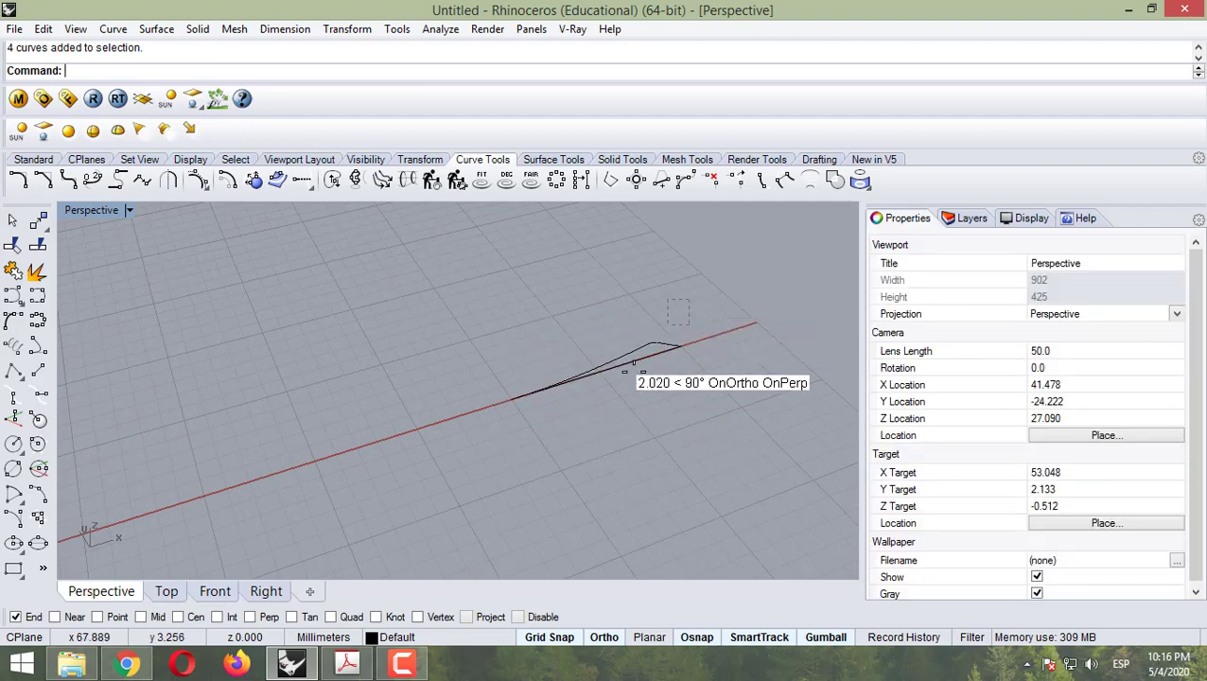
left_click_drag(625, 371, 582, 424)
left_click(551, 361)
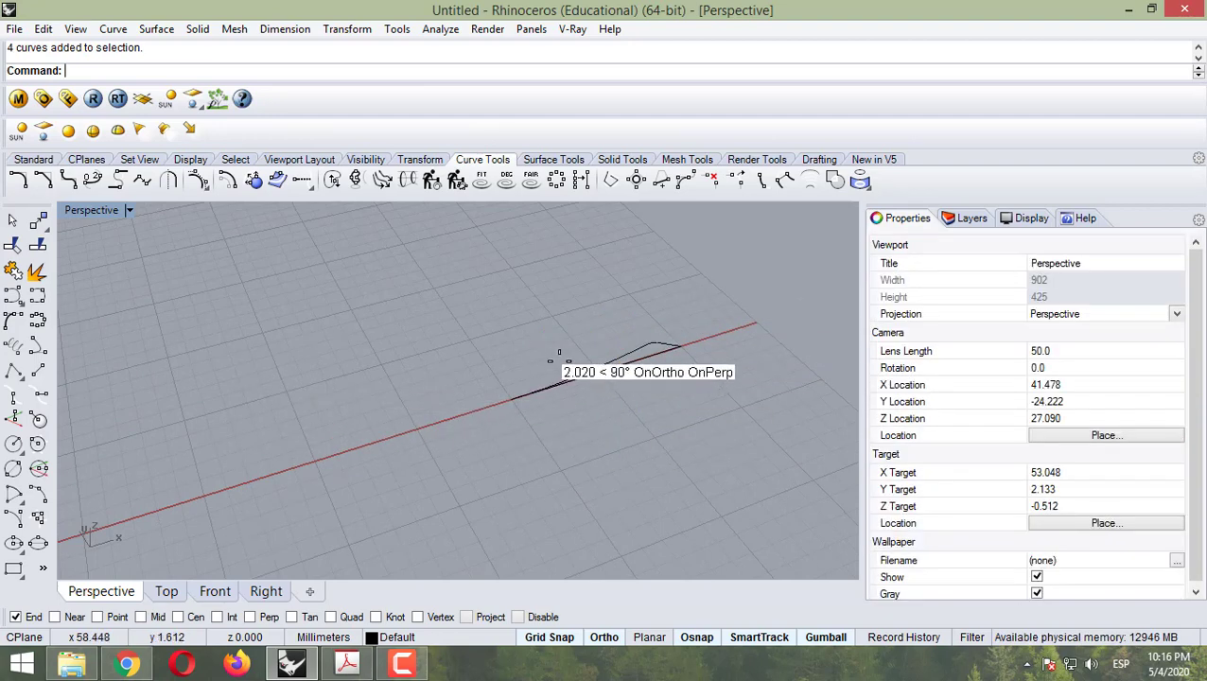
scroll(559, 361, "up", 3)
scroll(806, 305, "down", 1)
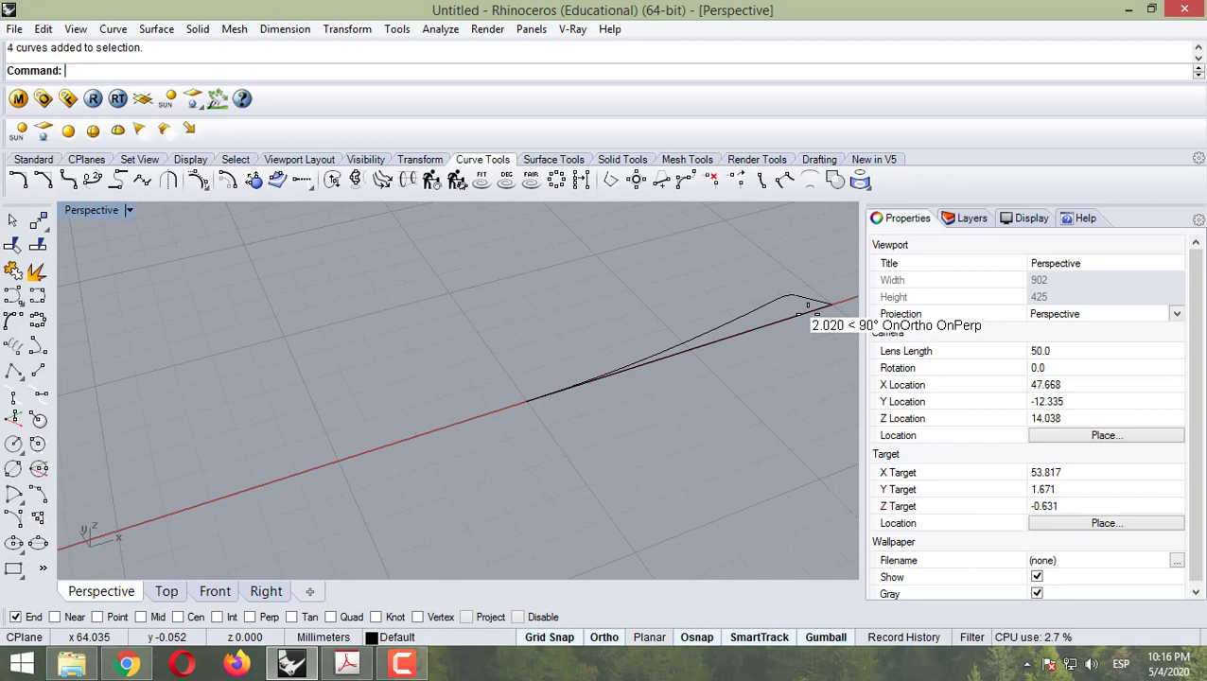
scroll(809, 308, "up", 3)
scroll(804, 306, "down", 3)
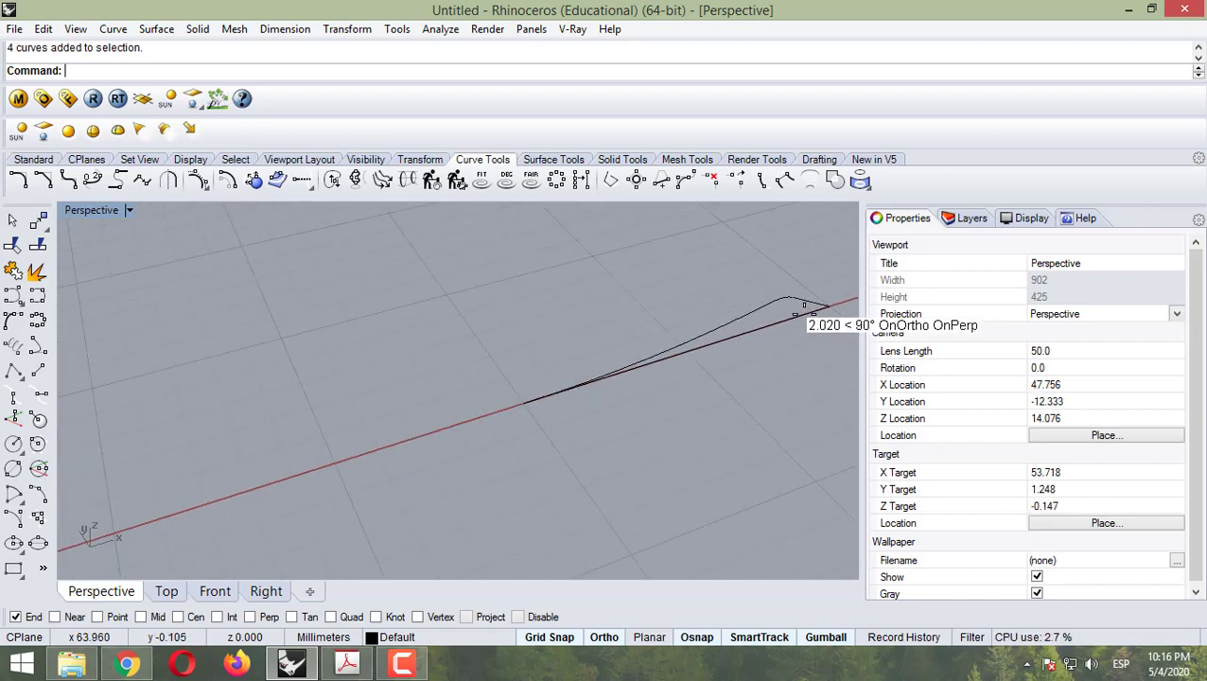
Step: Join the fillet, arc, sloped line and baseline of the Navigation Key profile into one closed curve
scroll(804, 305, "up", 3)
scroll(804, 304, "down", 3)
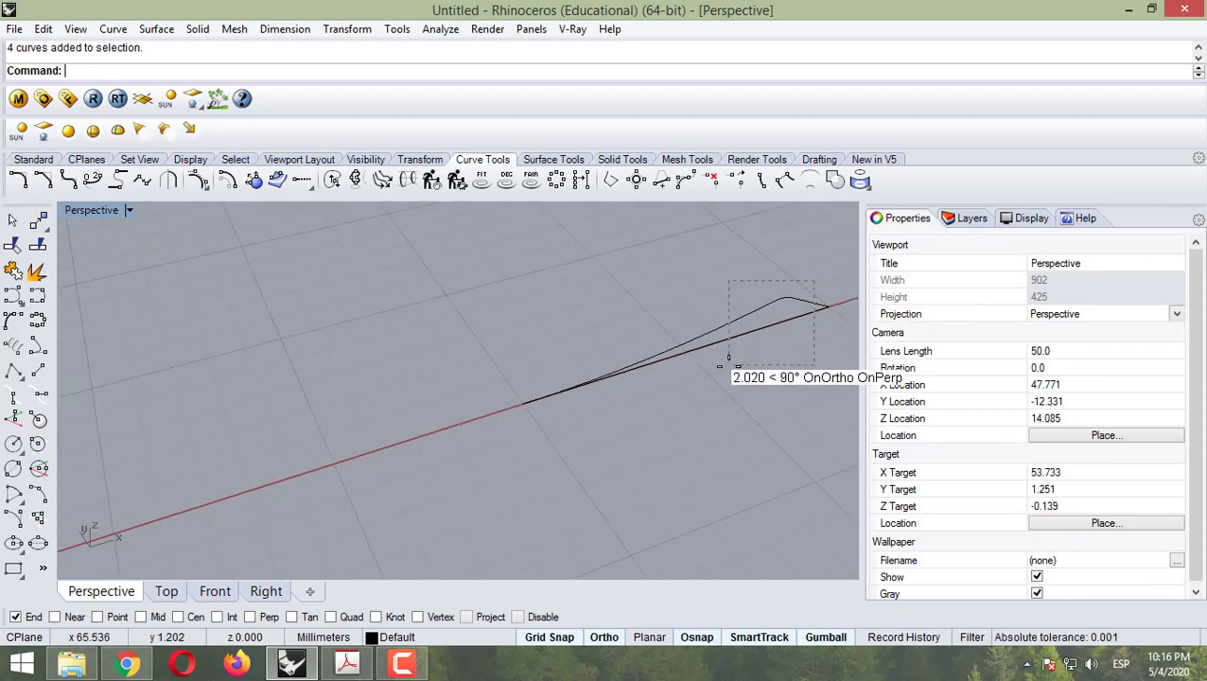
key("ctrl+a")
key("Escape")
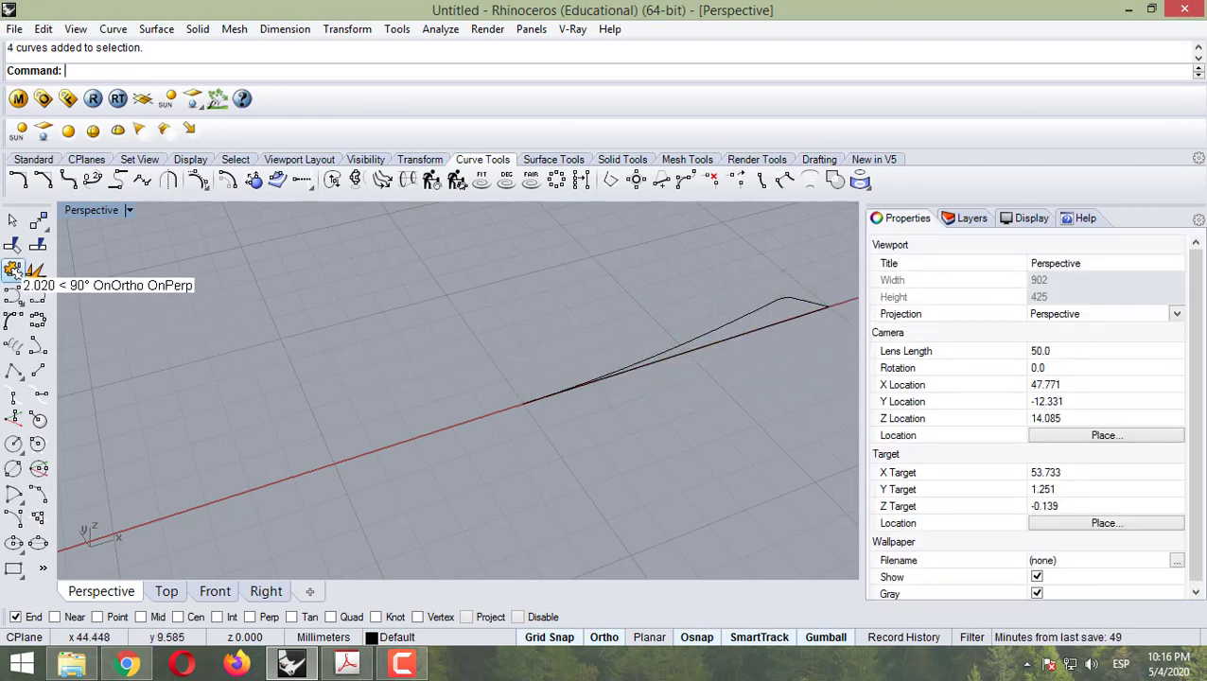
key("ctrl+j")
left_click(804, 300)
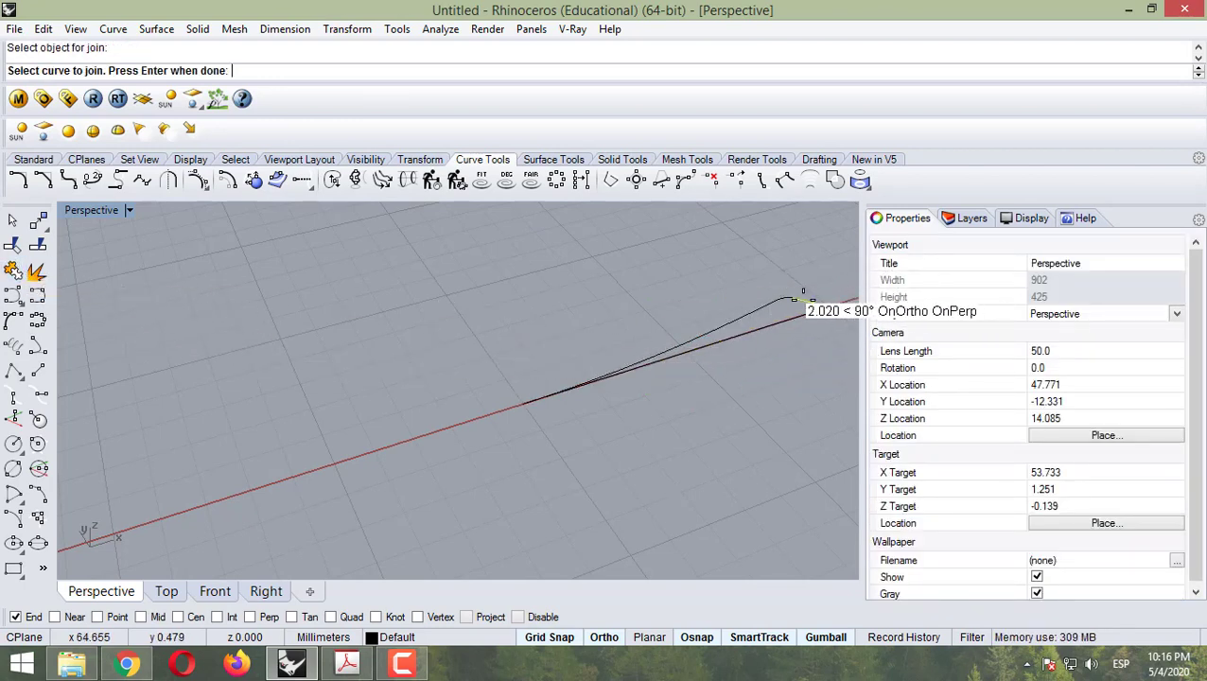
left_click(775, 299)
left_click(764, 303)
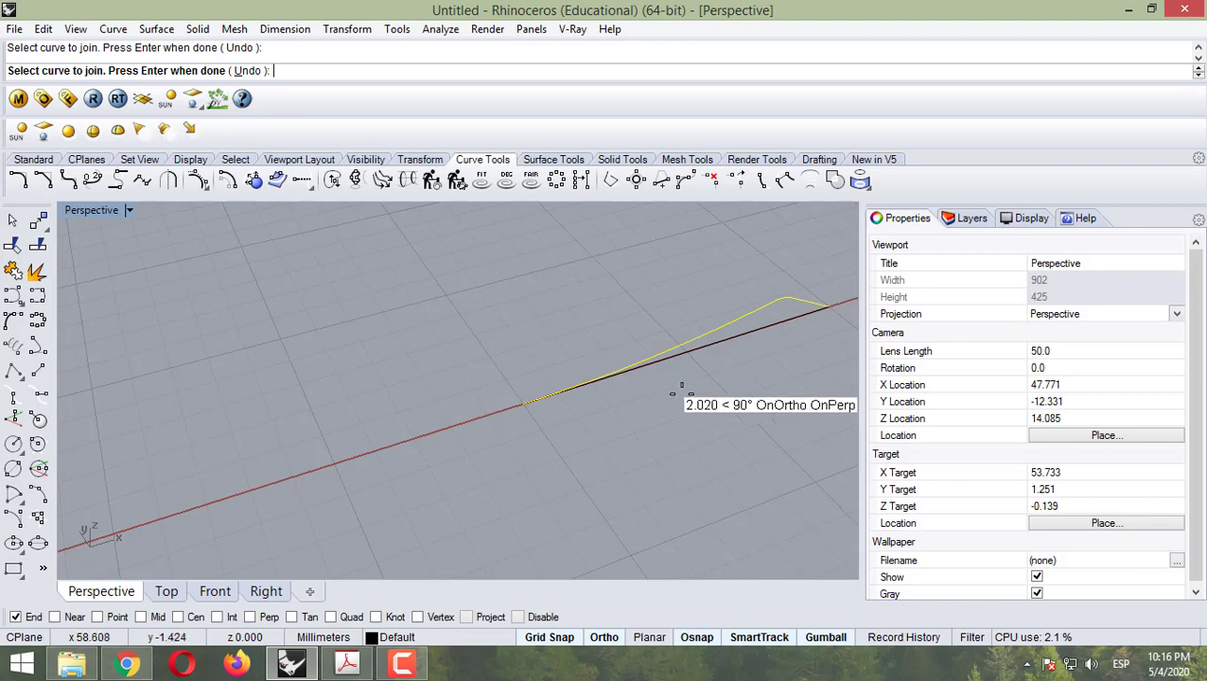
key("Return")
left_click(719, 335)
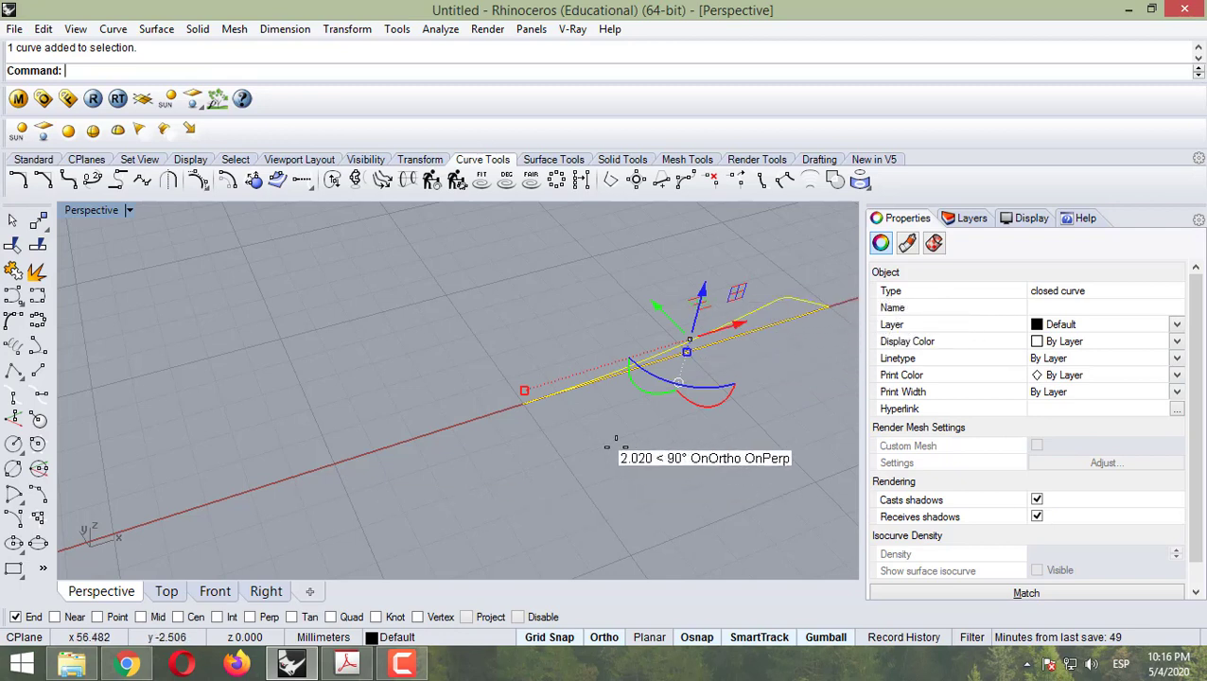
left_click(575, 447)
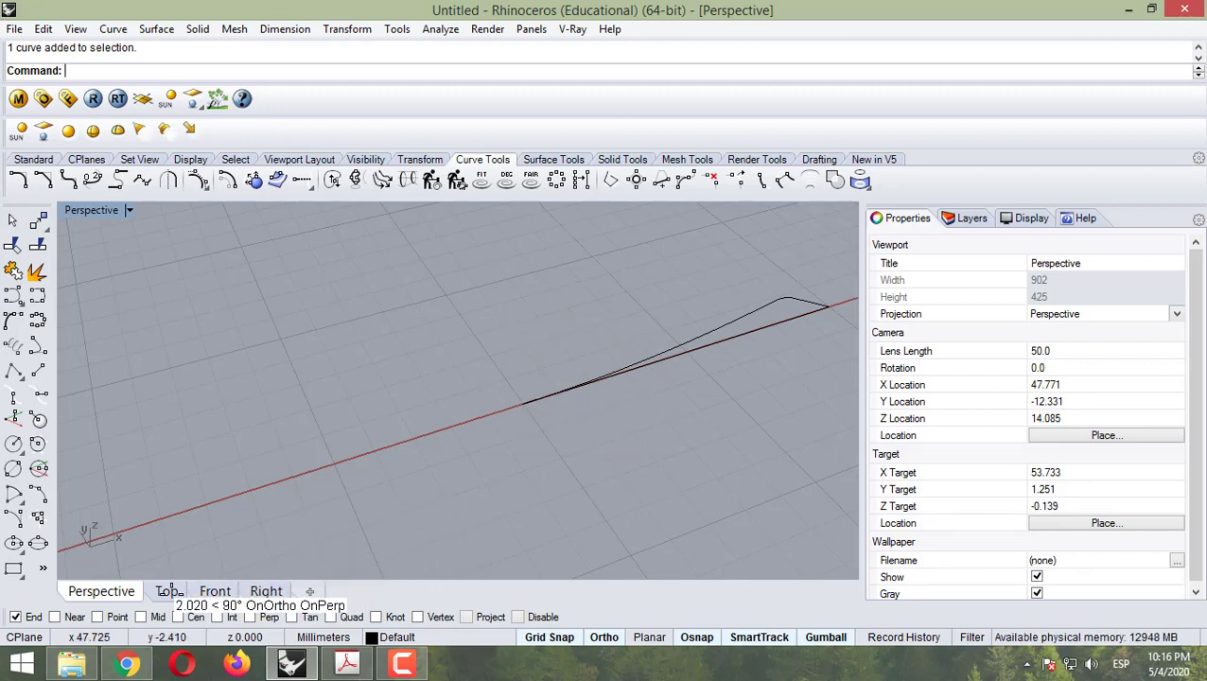
Step: In the Front view, draw a 2 mm vertical line upward from the profile's inner end as the revolve axis
left_click(210, 590)
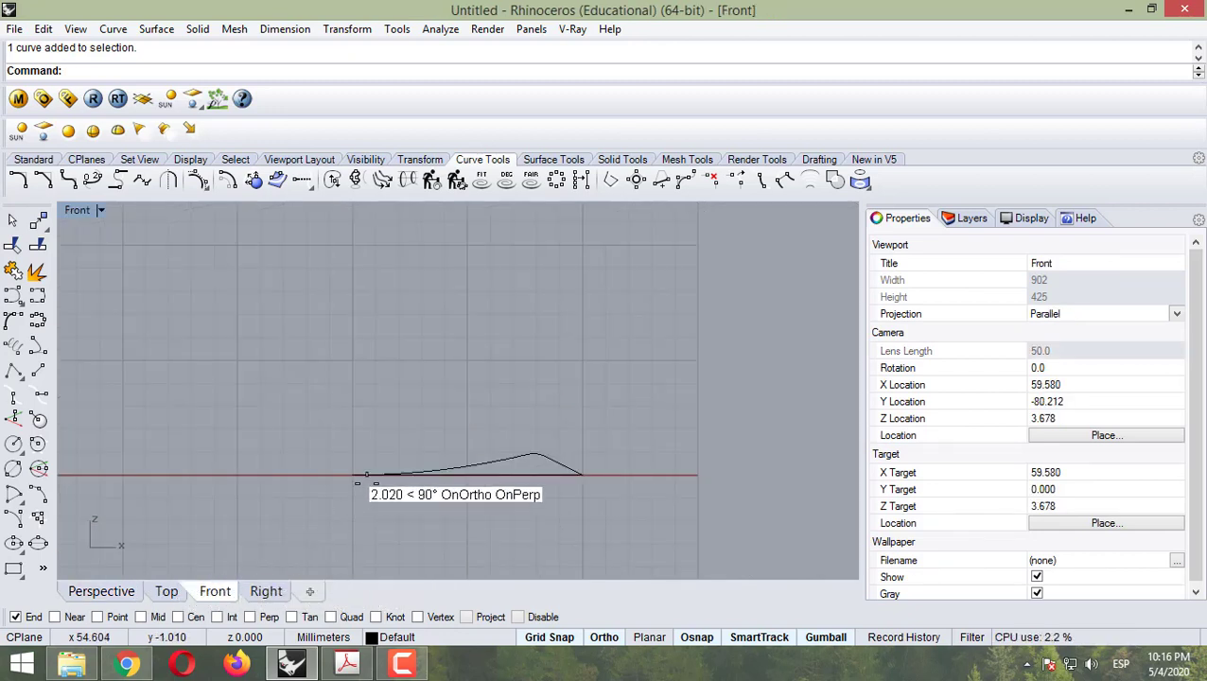
scroll(347, 485, "up", 5)
scroll(347, 492, "up", 1)
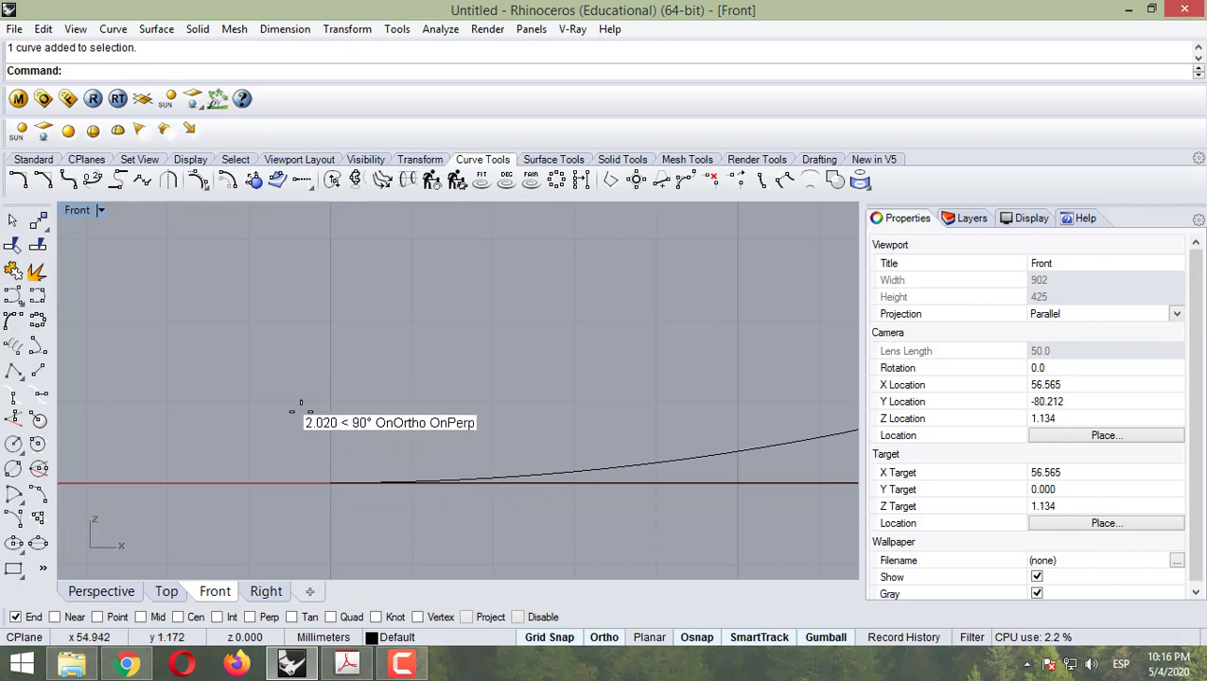
left_click(37, 371)
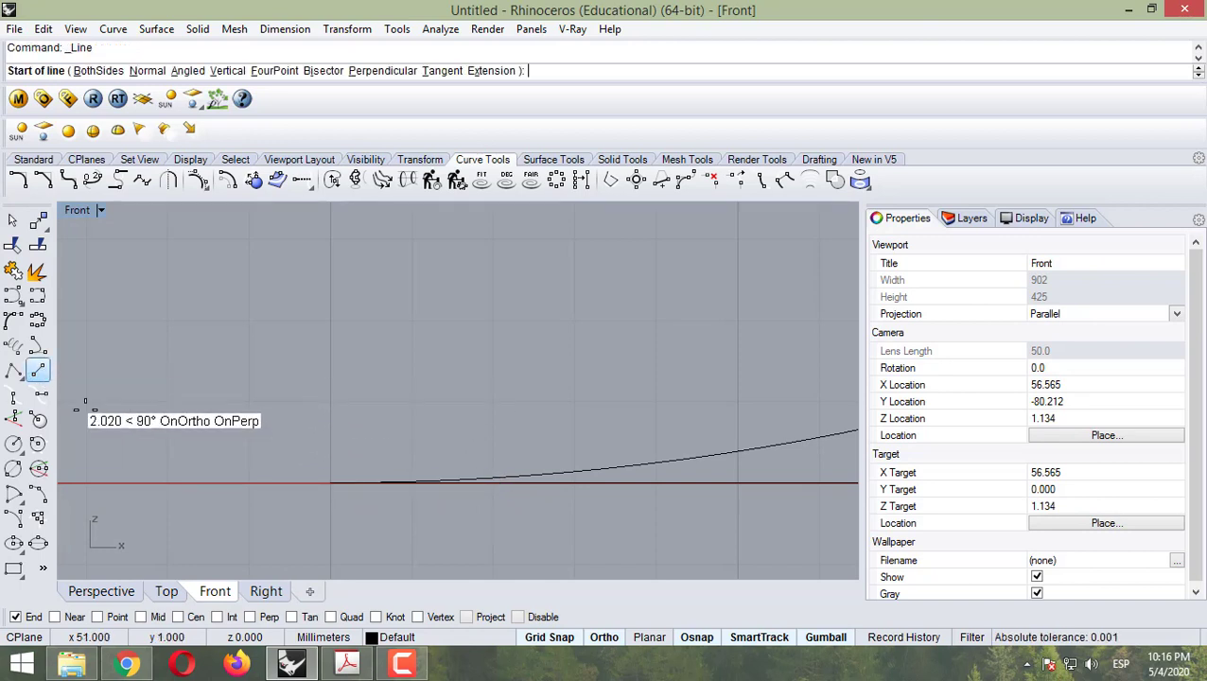
left_click(331, 483)
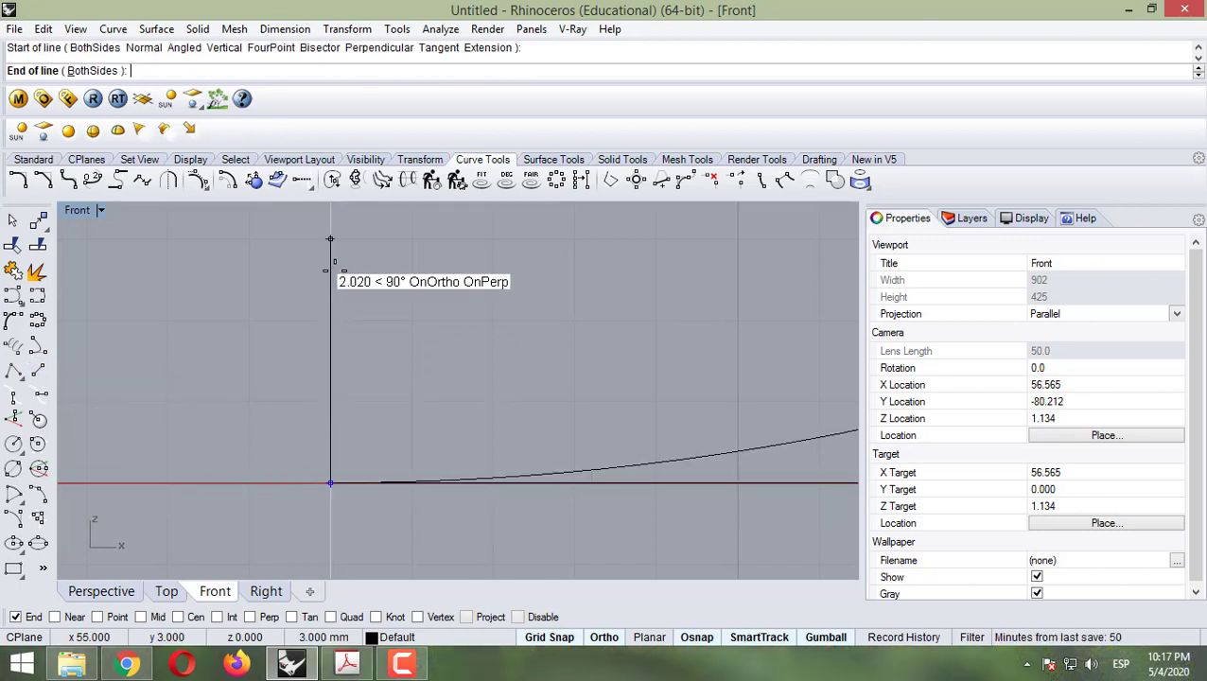
left_click(330, 322)
left_click(332, 367)
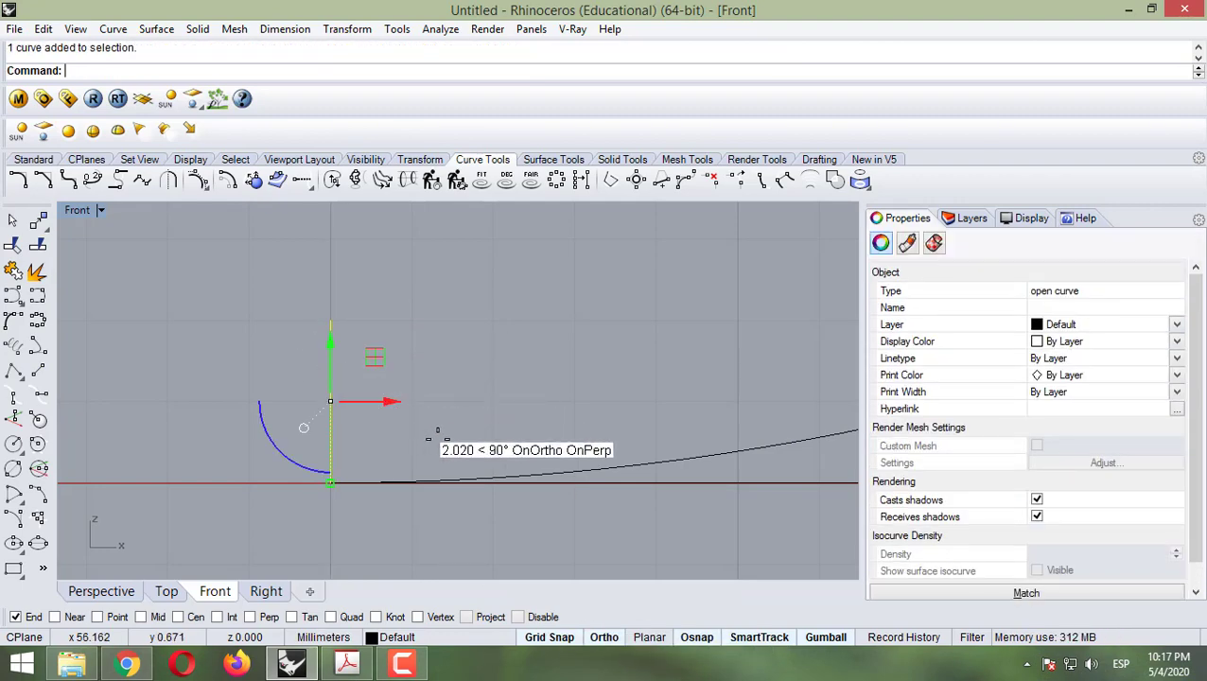
left_click(544, 456)
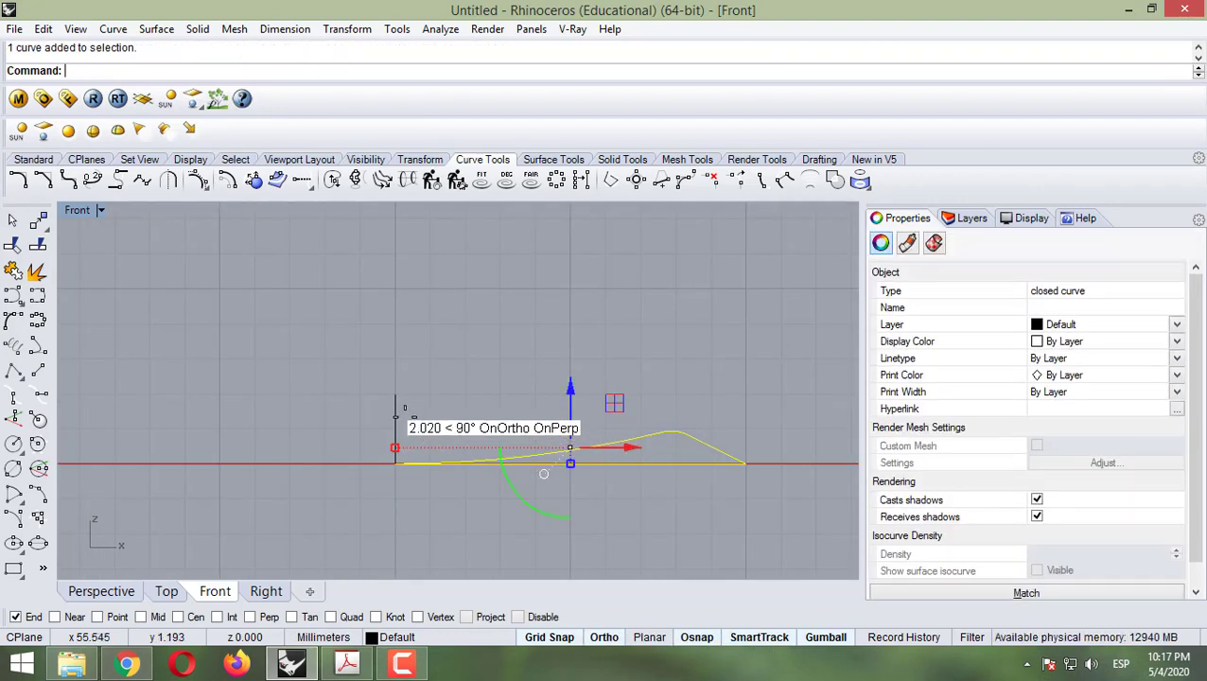
key("Delete")
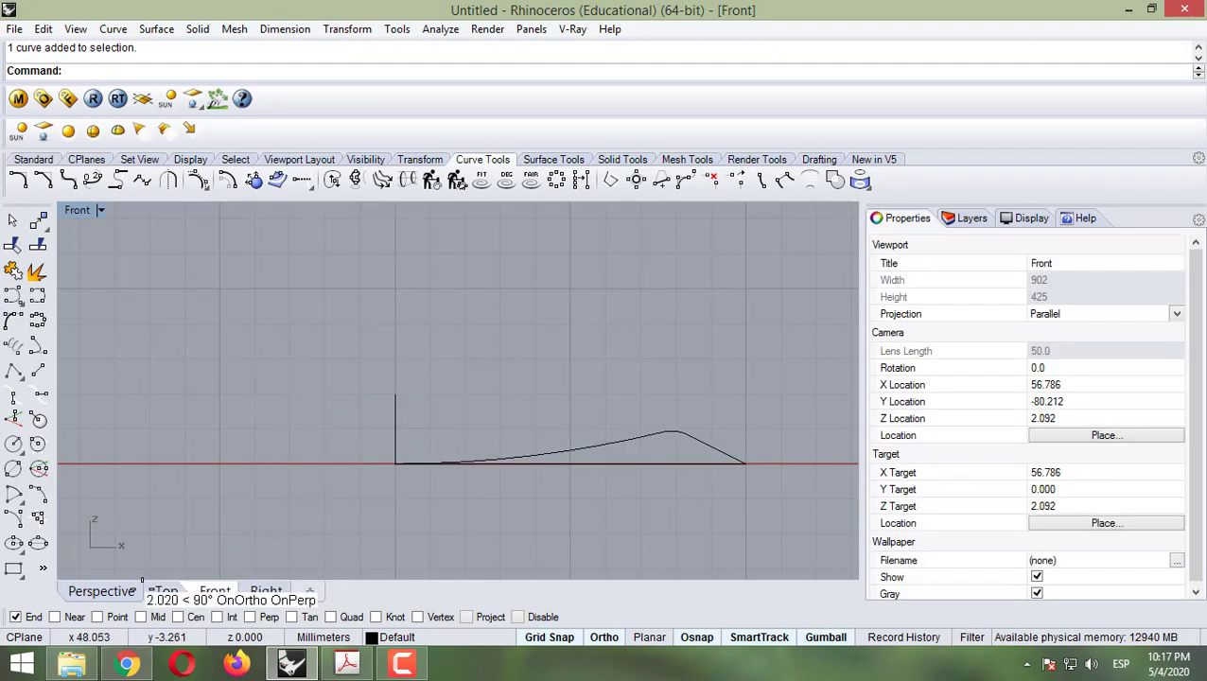
Step: In the Perspective view, revolve the closed profile around the vertical line with the FullCircle option
left_click(132, 589)
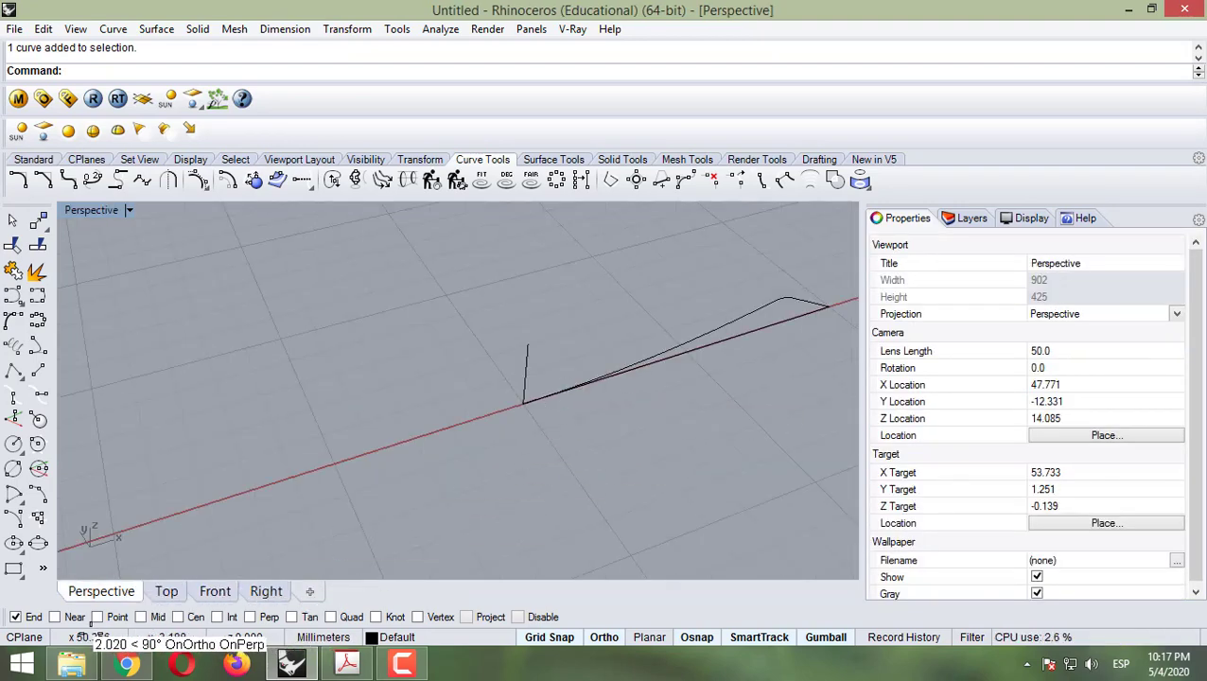
scroll(606, 453, "down", 6)
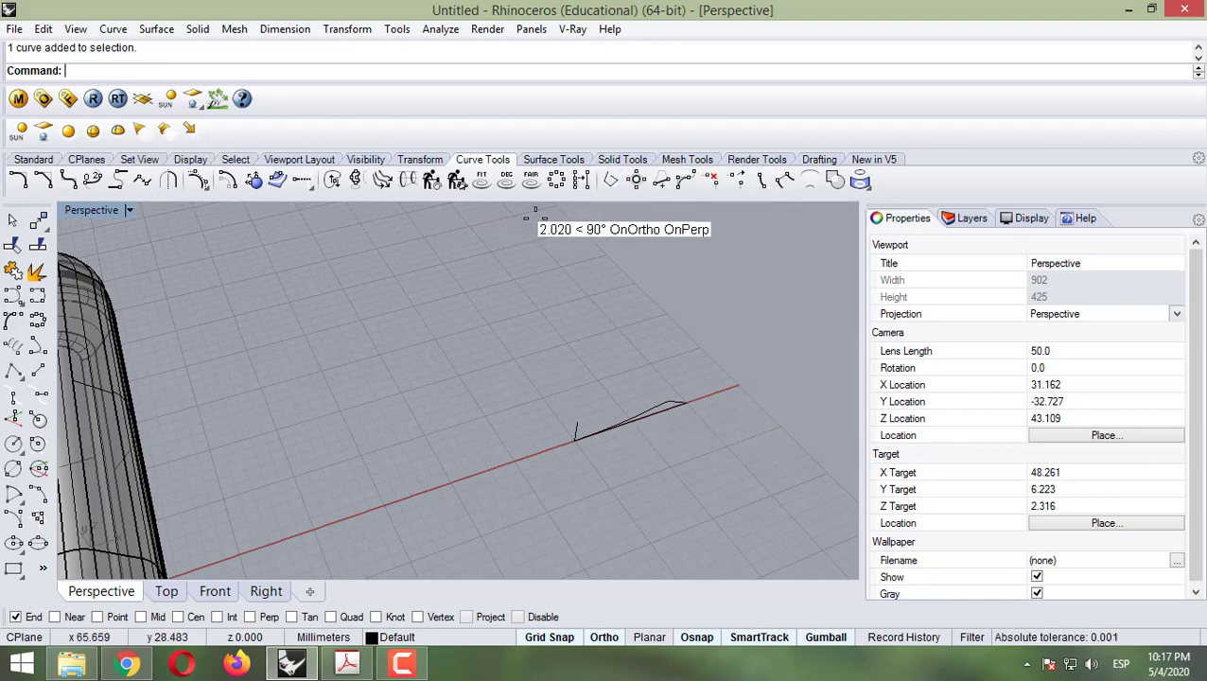
left_click(557, 157)
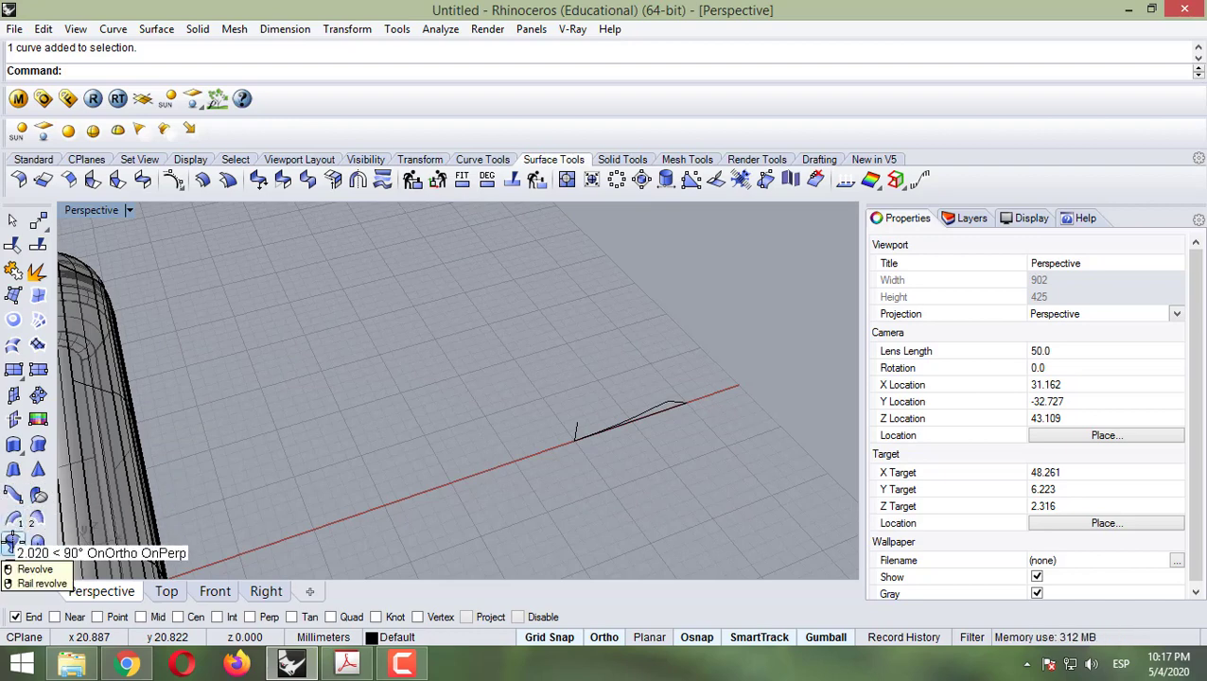
left_click(12, 544)
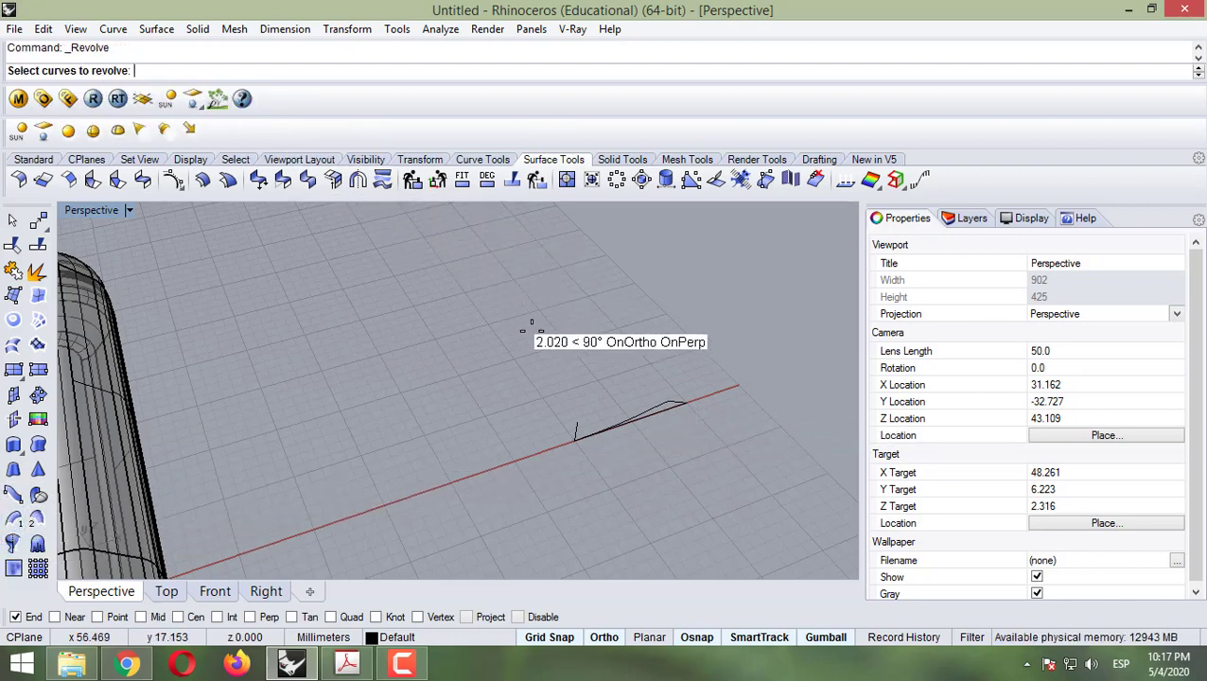
scroll(652, 407, "up", 5)
left_click(615, 416)
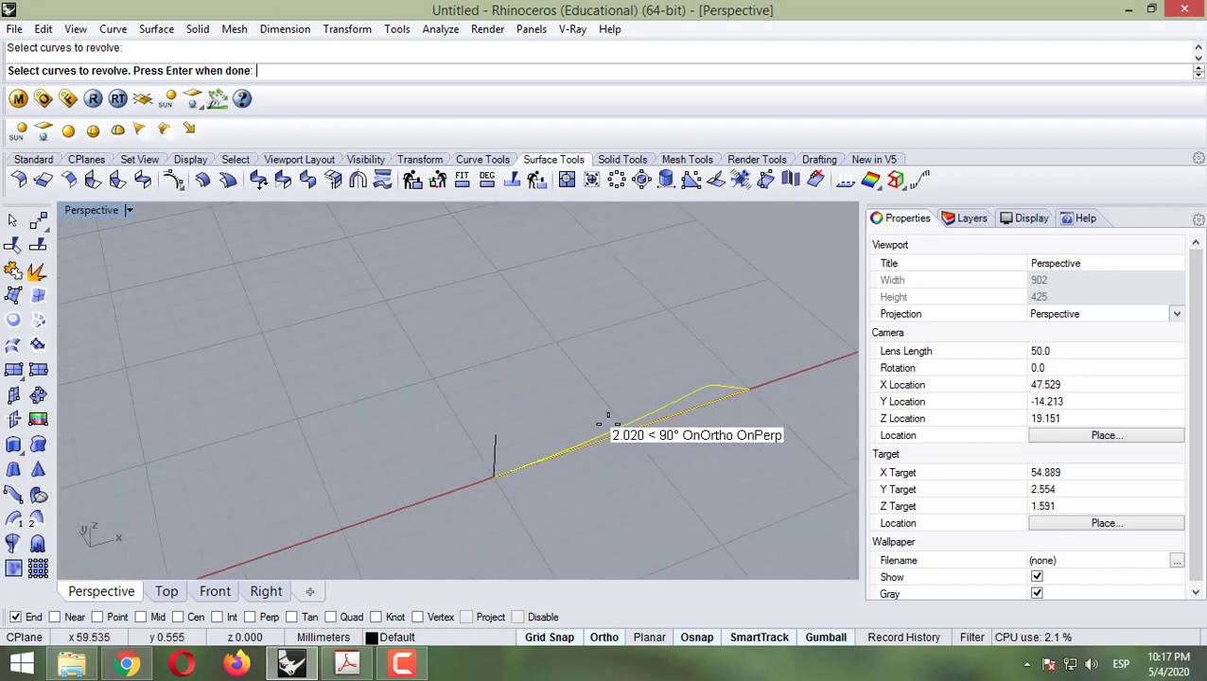
key("Return")
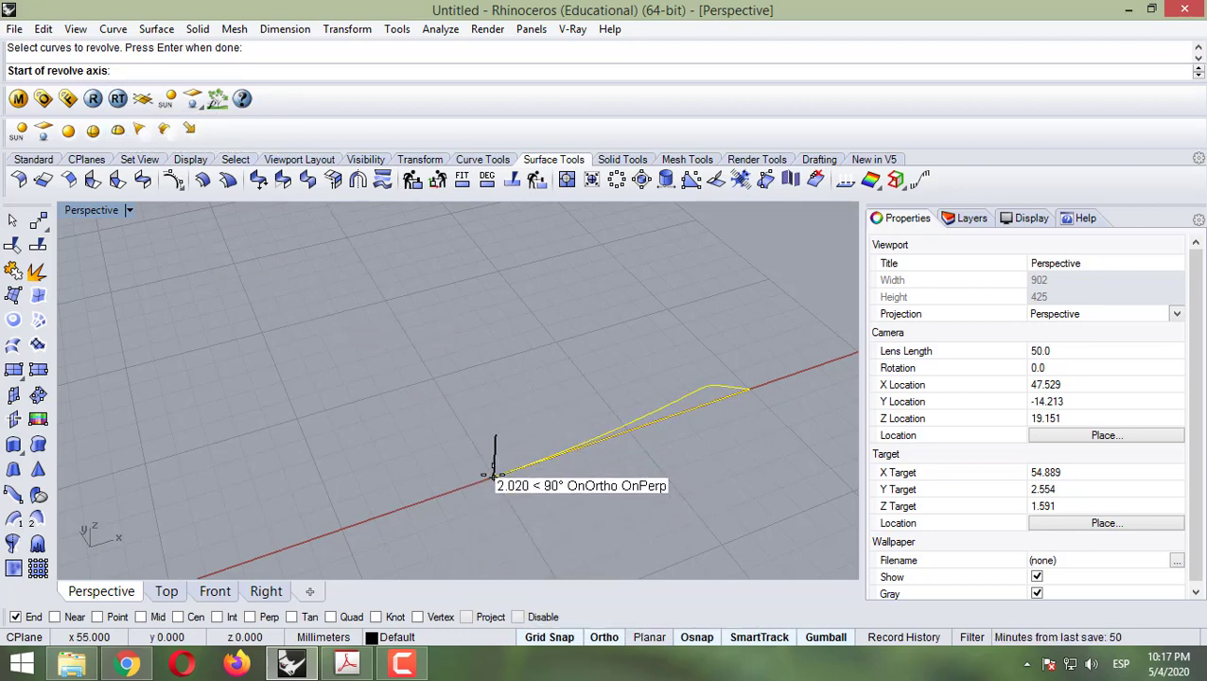
left_click(492, 475)
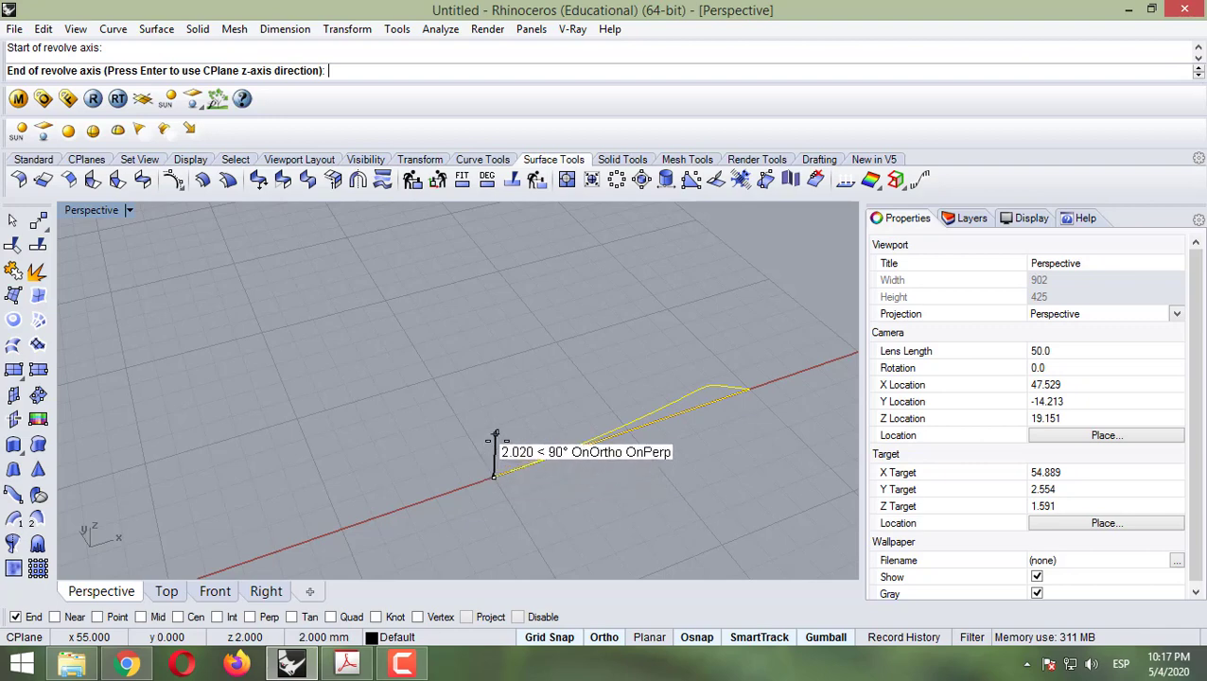
left_click(496, 438)
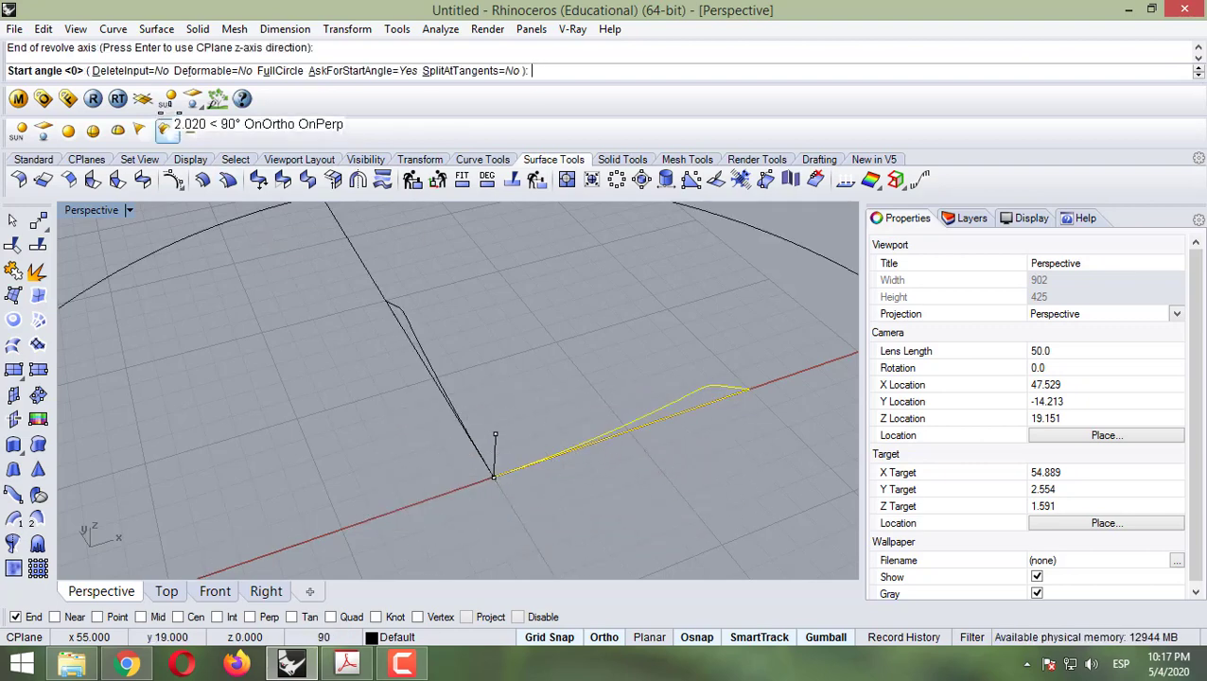
left_click(276, 71)
scroll(322, 378, "down", 6)
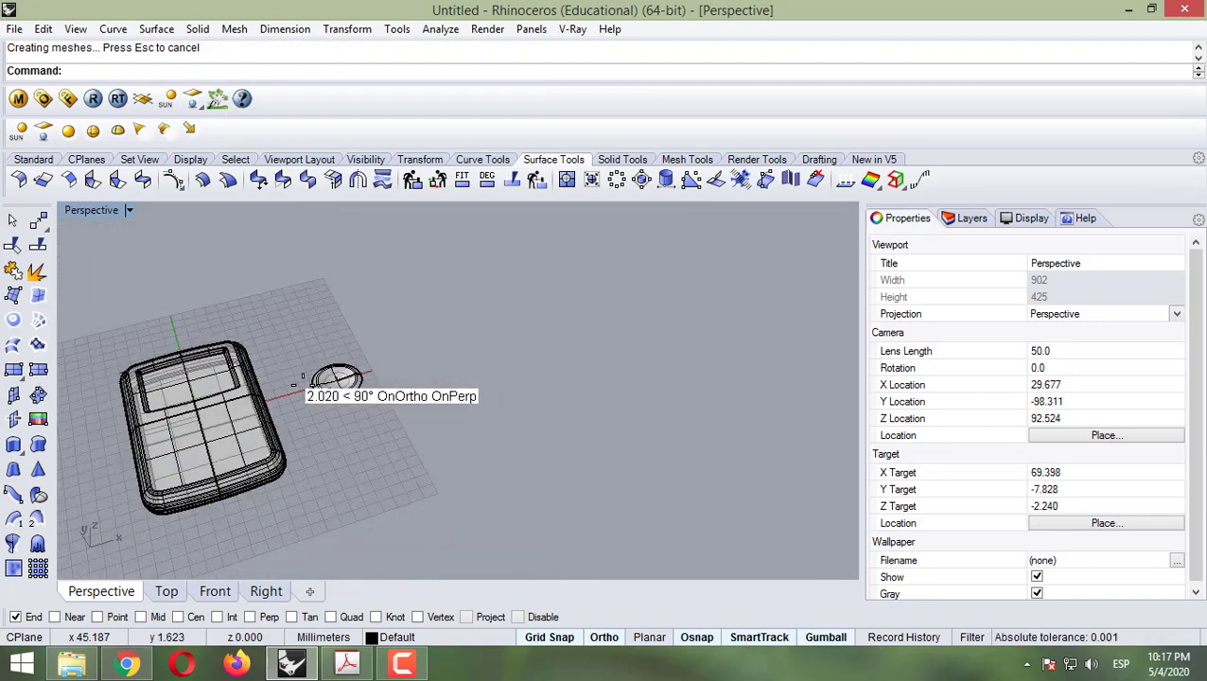
scroll(283, 407, "up", 5)
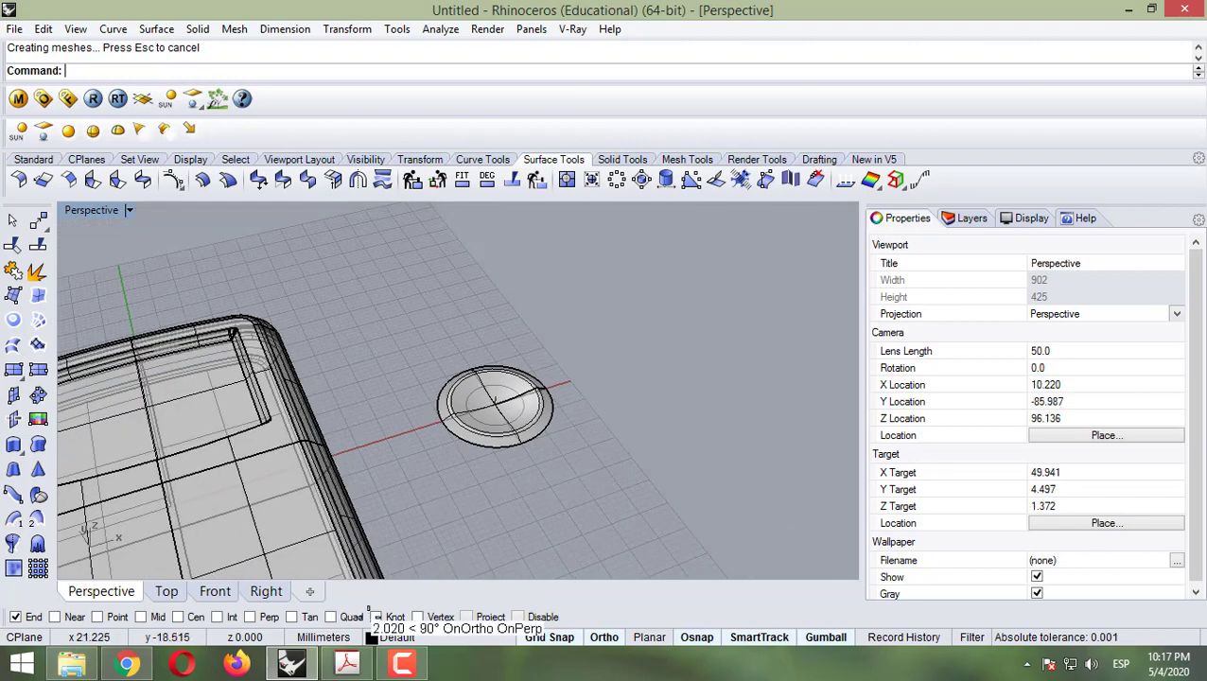
Step: Switch to the Adobe Acrobat PDF and read on past the Revolve Options to the dimensioned control button drawing on page 471
left_click(346, 663)
scroll(745, 508, "down", 5)
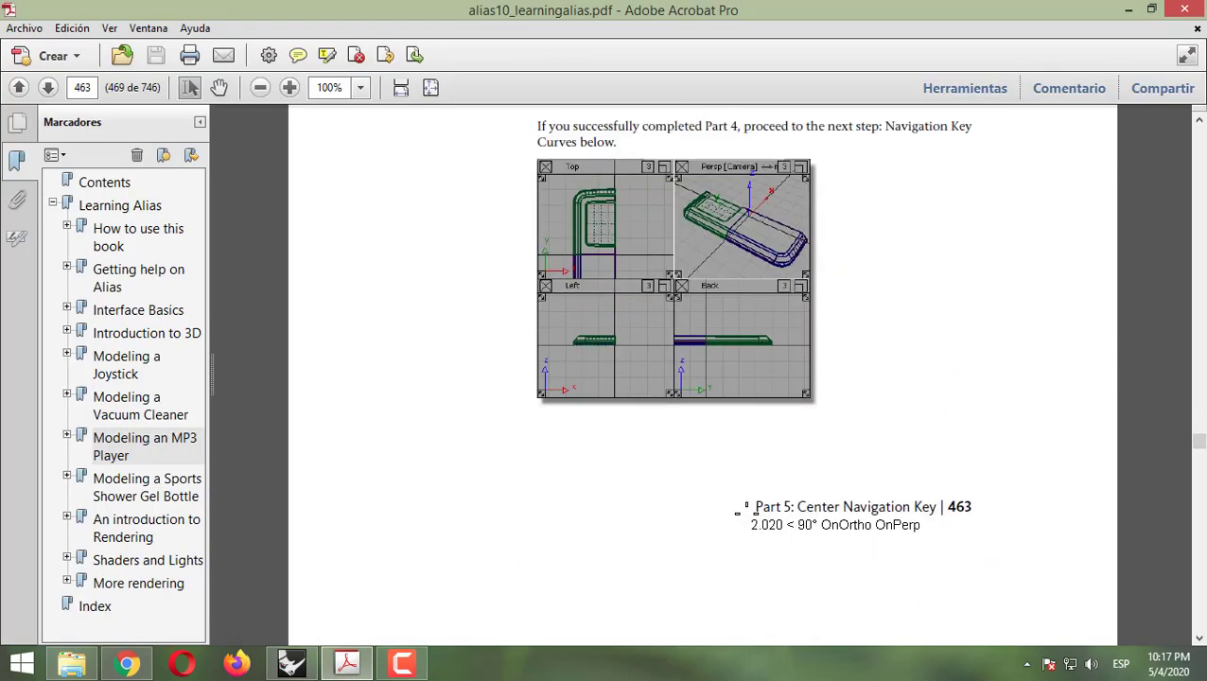
scroll(746, 508, "down", 15)
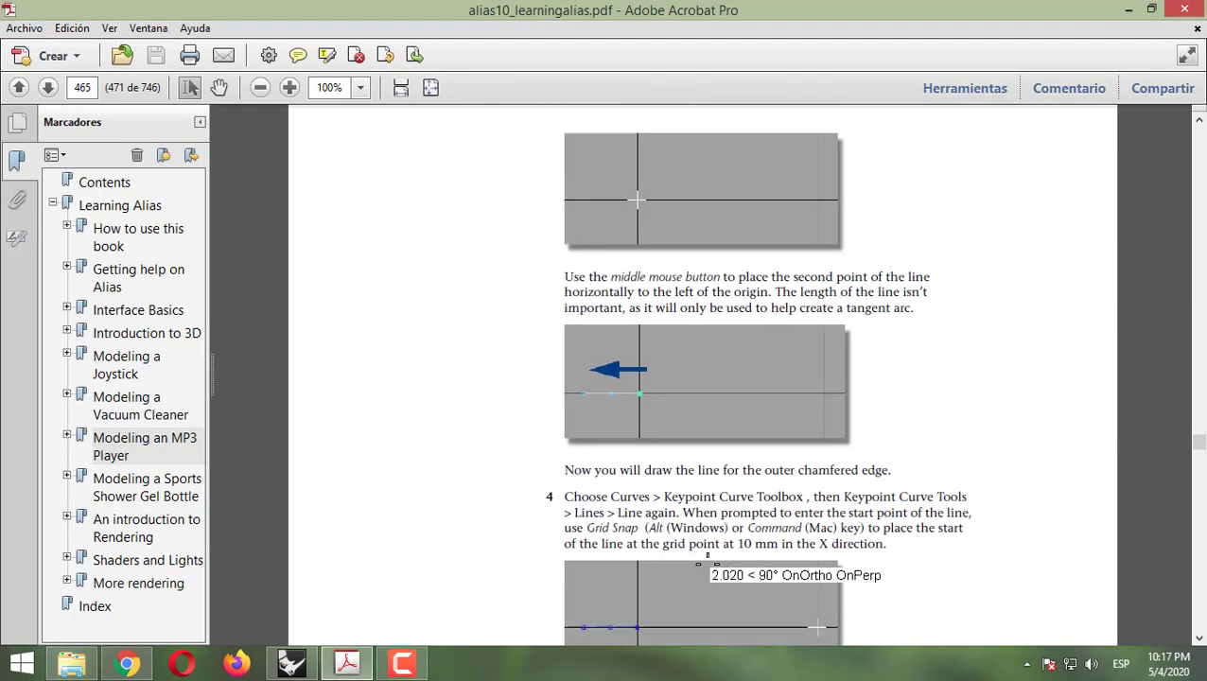
scroll(707, 558, "down", 15)
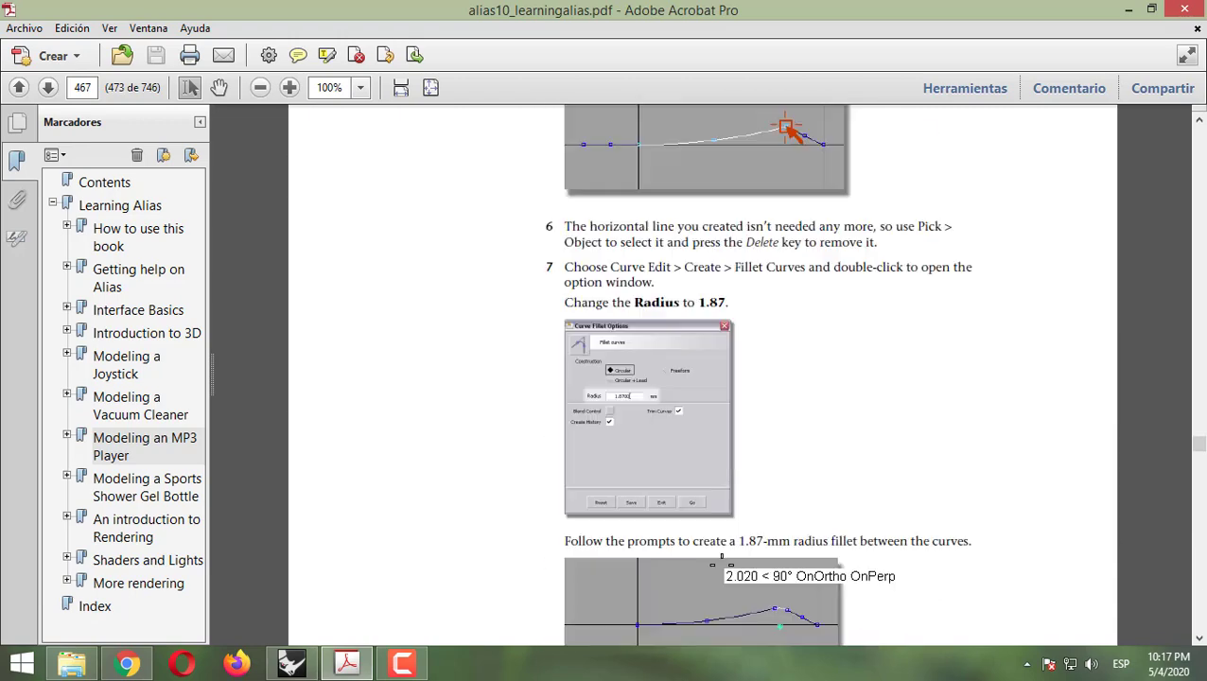
scroll(722, 558, "down", 15)
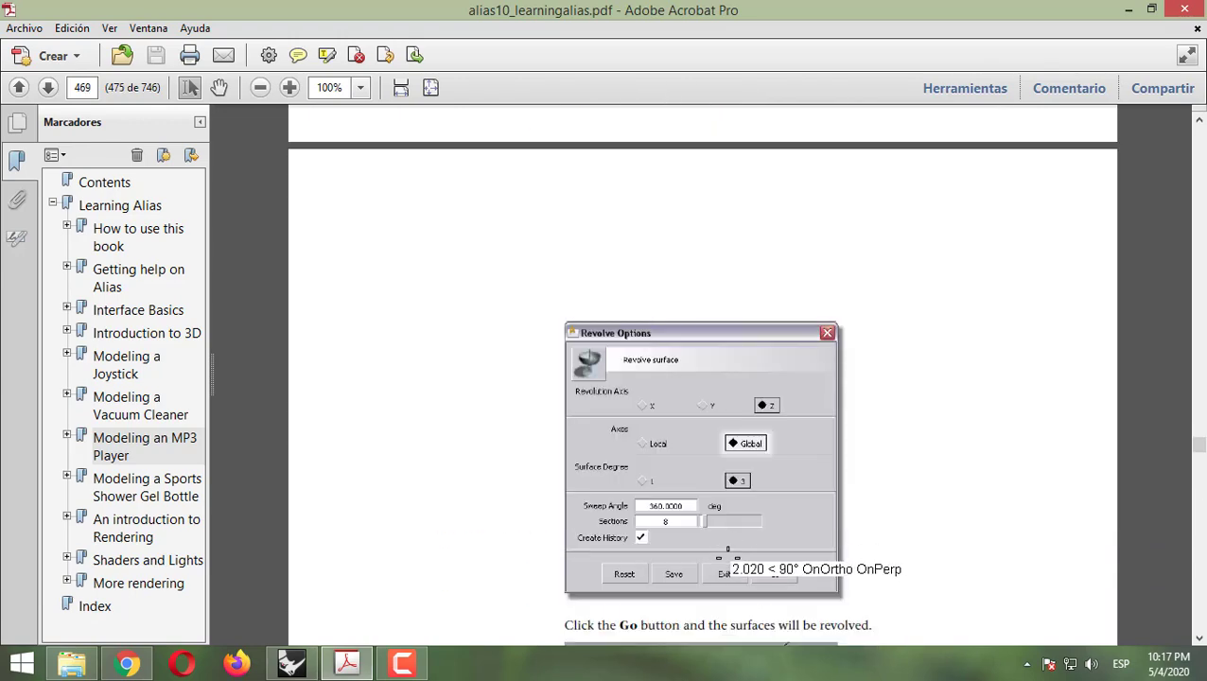
scroll(727, 559, "down", 5)
scroll(721, 303, "down", 10)
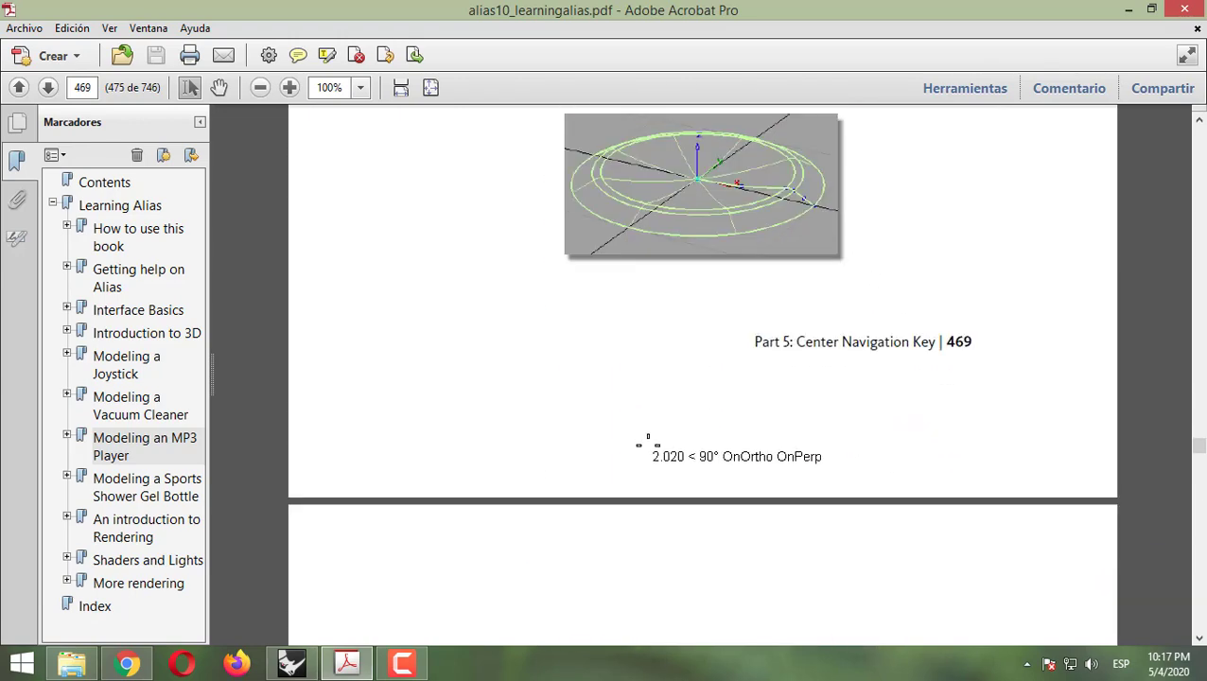
scroll(672, 502, "down", 12)
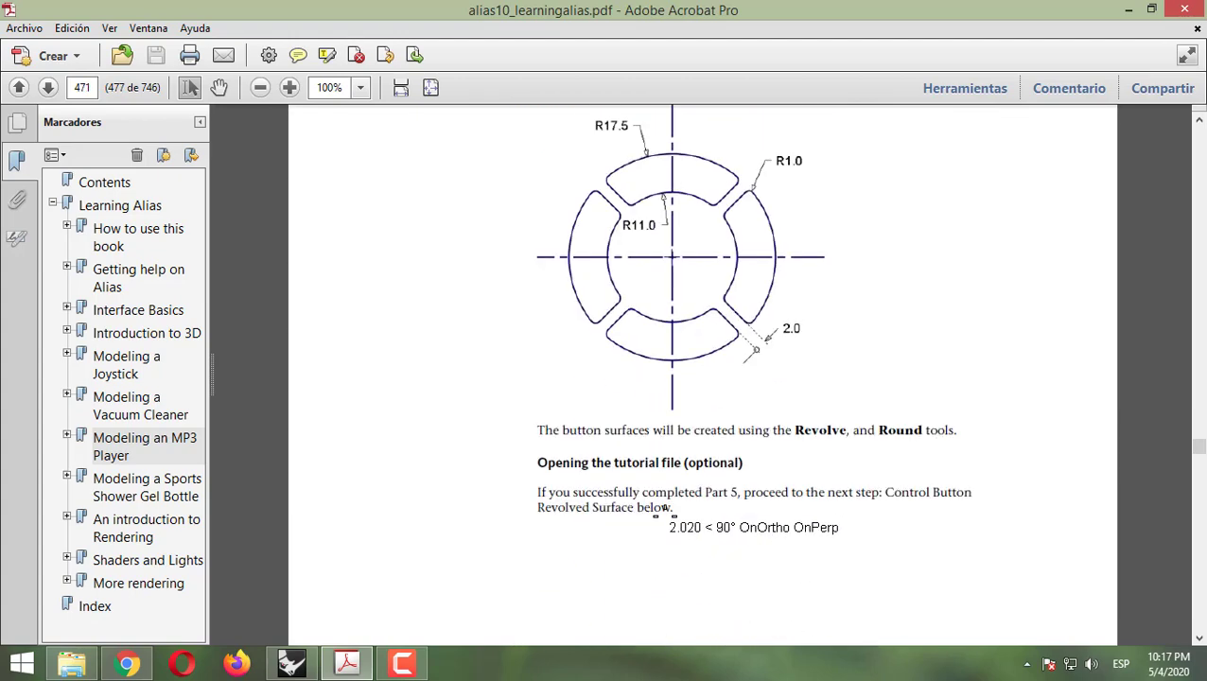
scroll(668, 444, "up", 3)
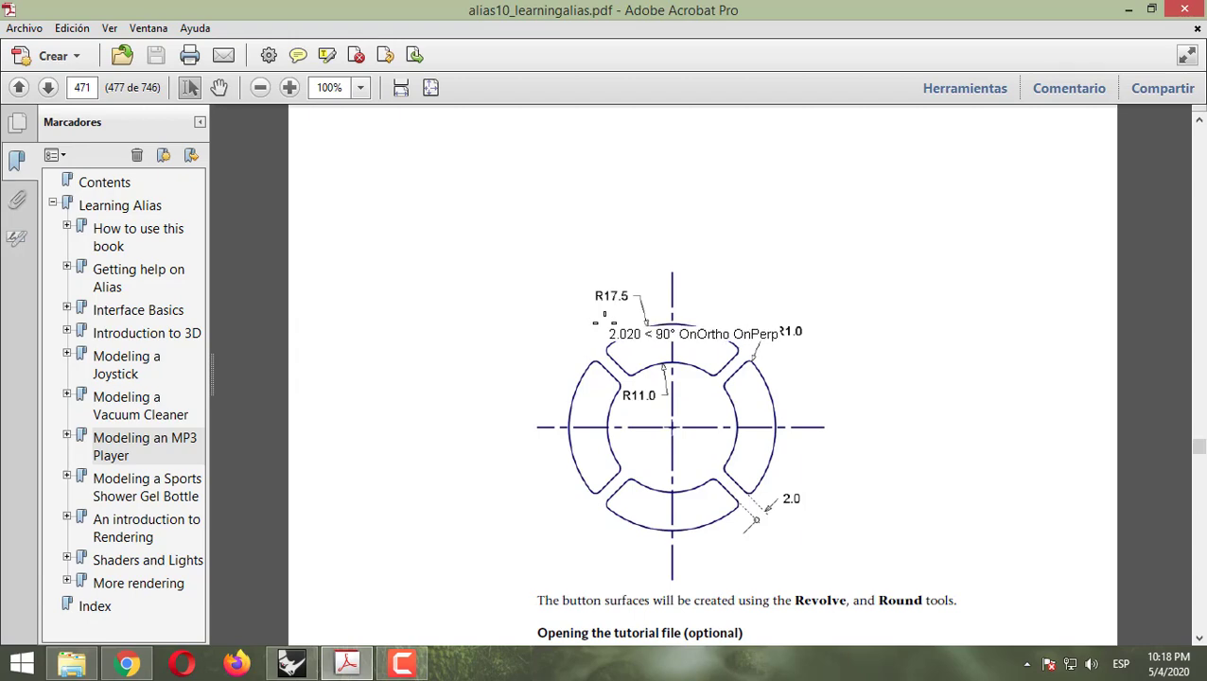
Step: Return to Rhinoceros and examine the revolved Navigation Key beside the player body in the Top and Perspective views
left_click(292, 661)
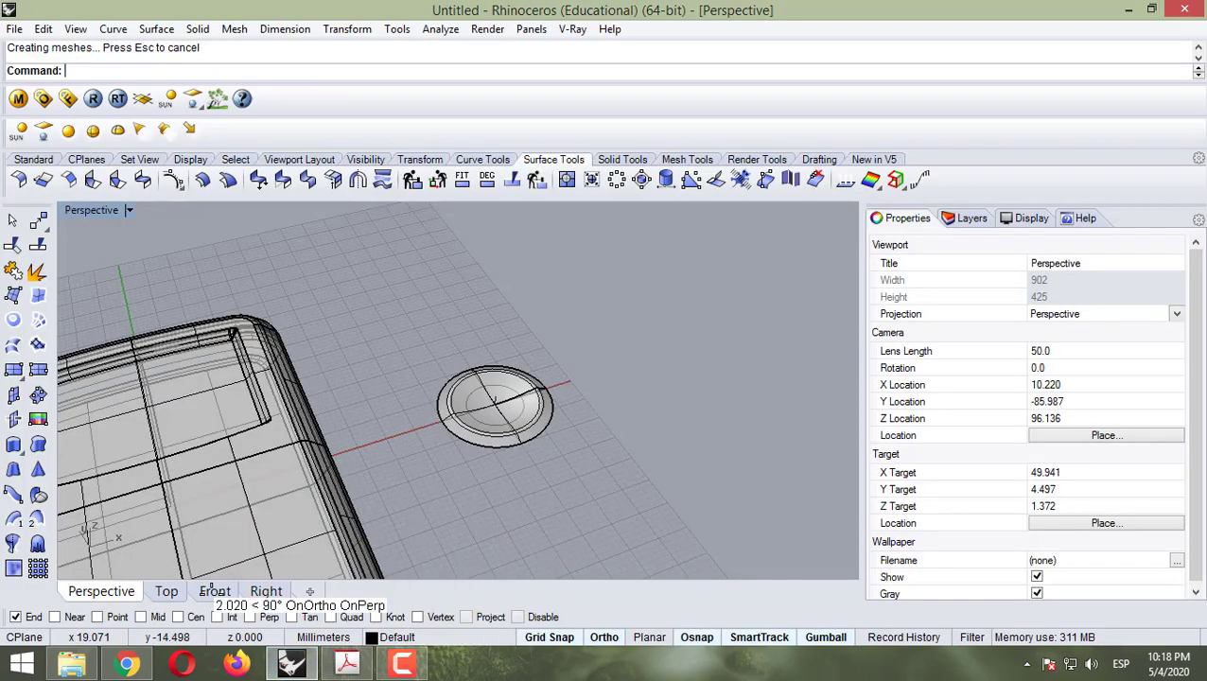
left_click(170, 591)
scroll(464, 445, "down", 5)
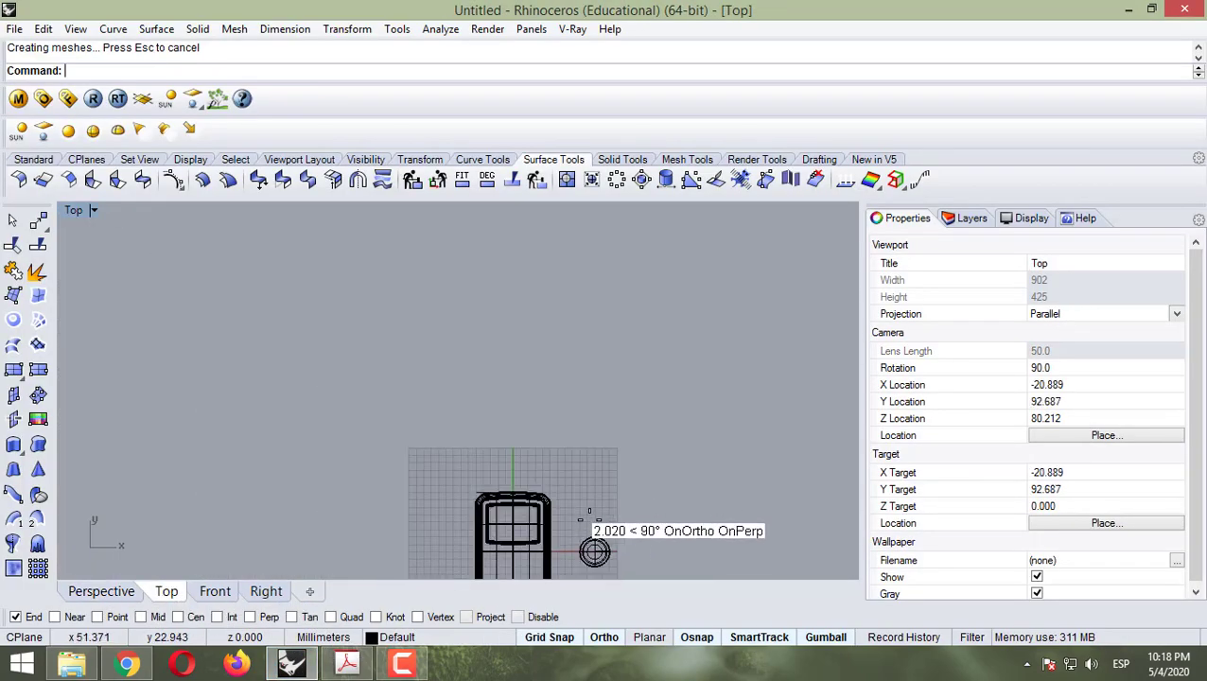
left_click(108, 592)
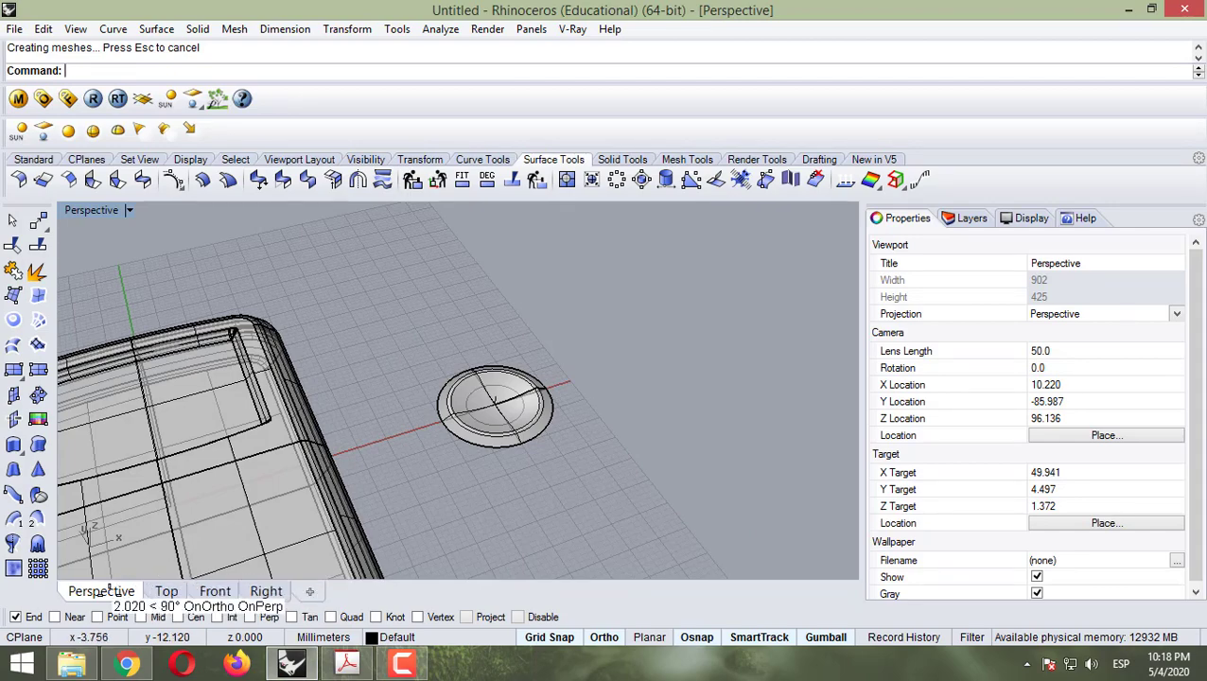
scroll(471, 407, "down", 5)
scroll(458, 423, "up", 8)
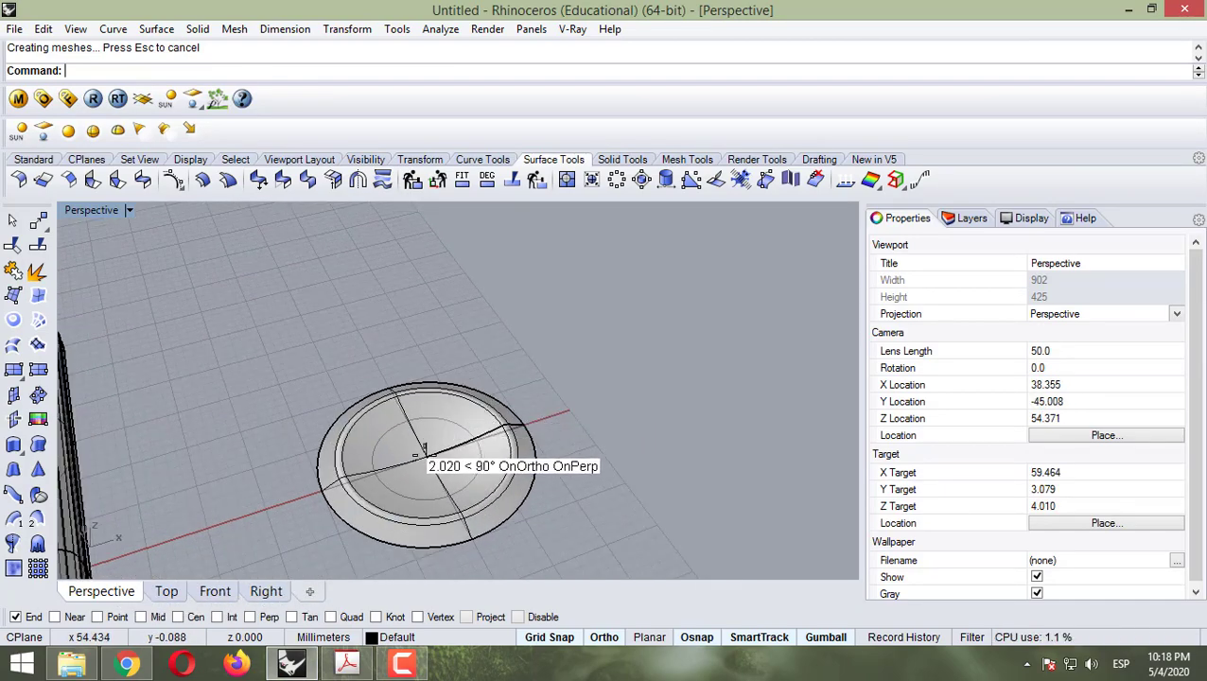
scroll(445, 402, "up", 2)
scroll(431, 435, "down", 5)
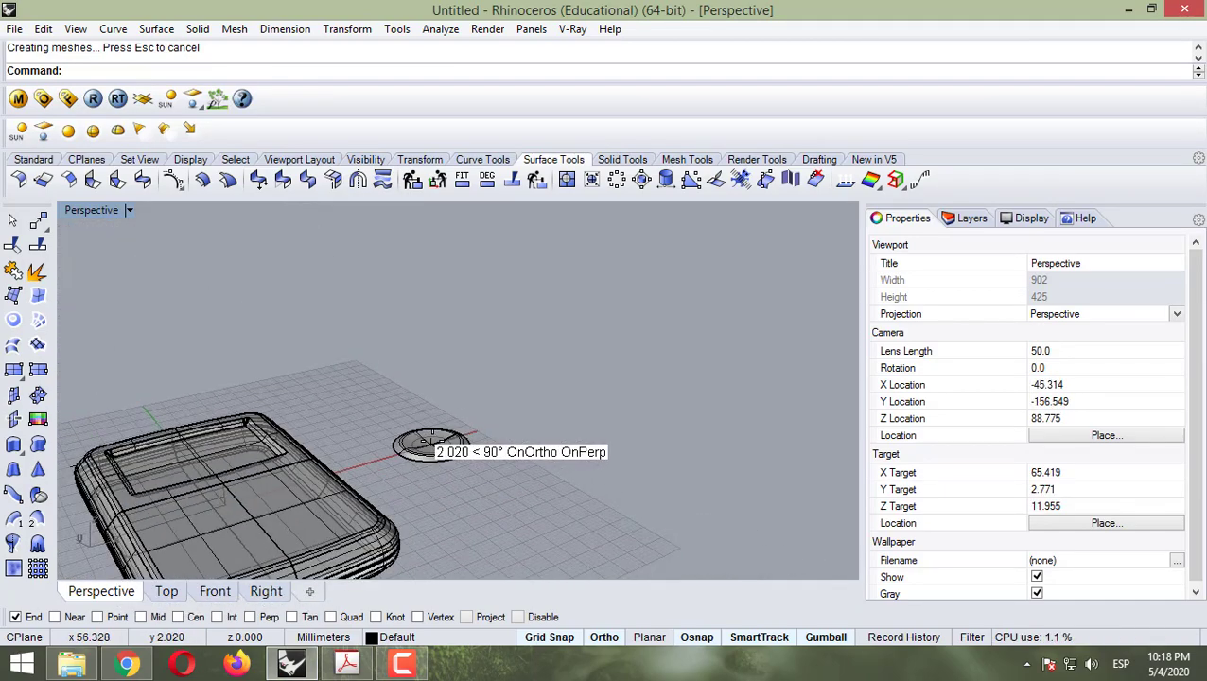
Step: Examine the revolved Navigation Key's centre and its vertical axis line up close in the Perspective and Top views
scroll(421, 435, "up", 7)
scroll(423, 435, "up", 2)
left_click(421, 444)
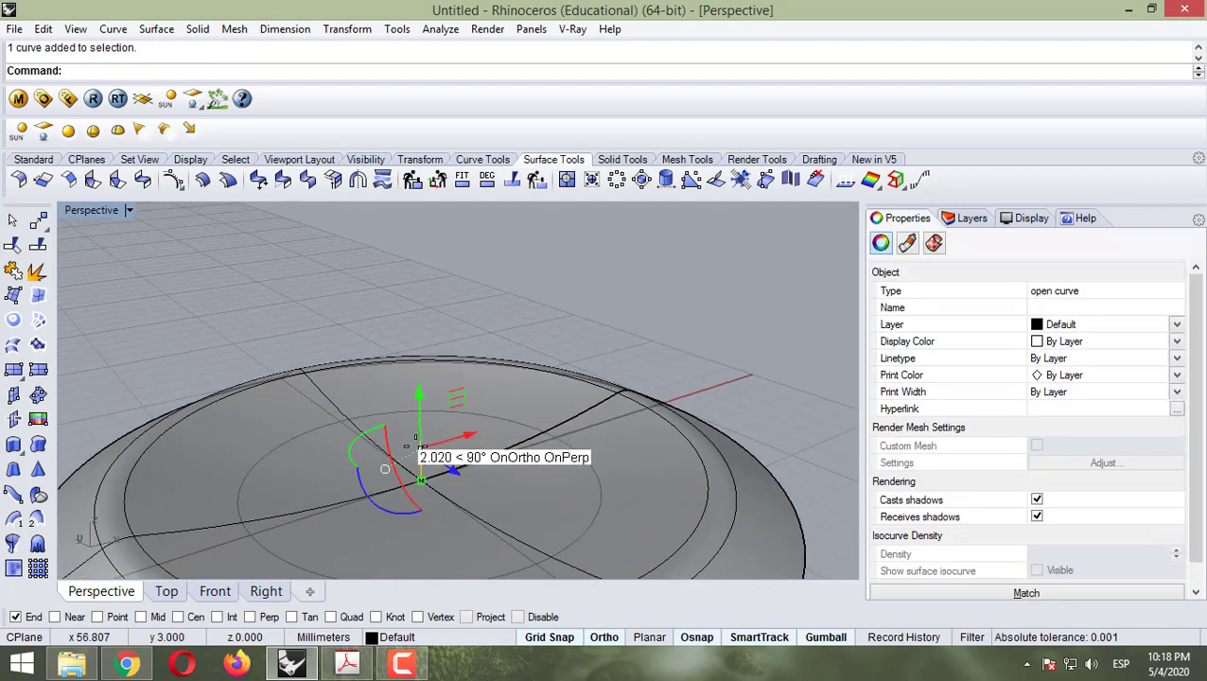
left_click(166, 591)
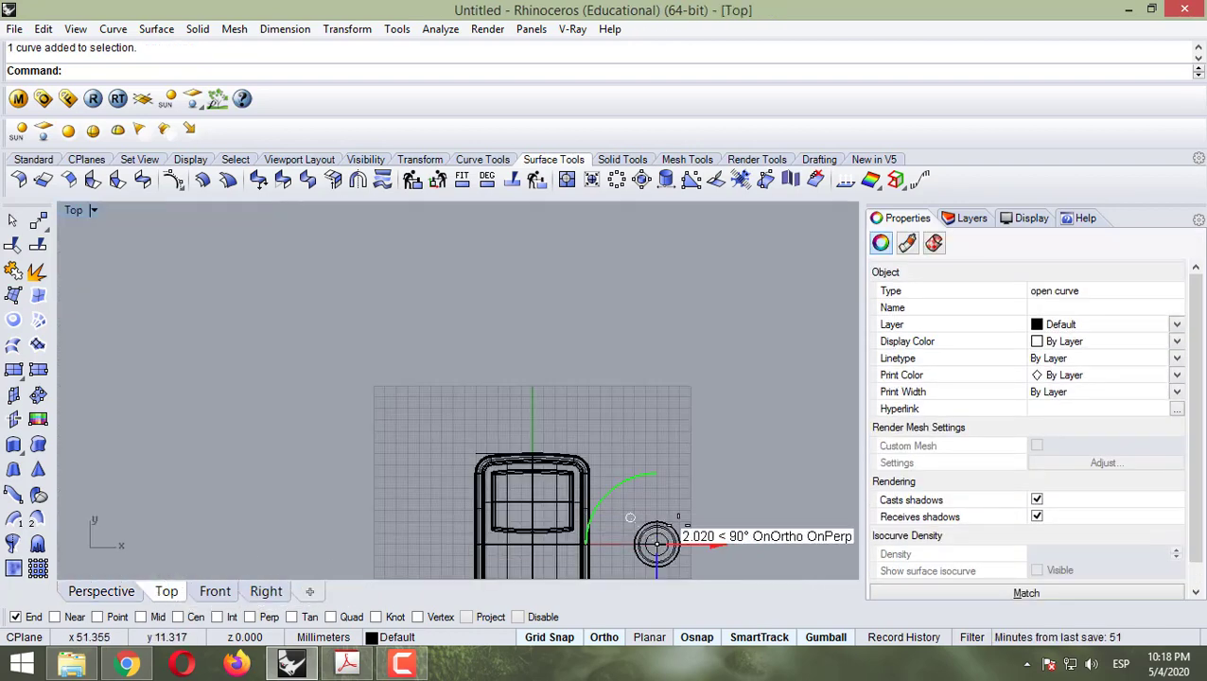
scroll(673, 546, "up", 4)
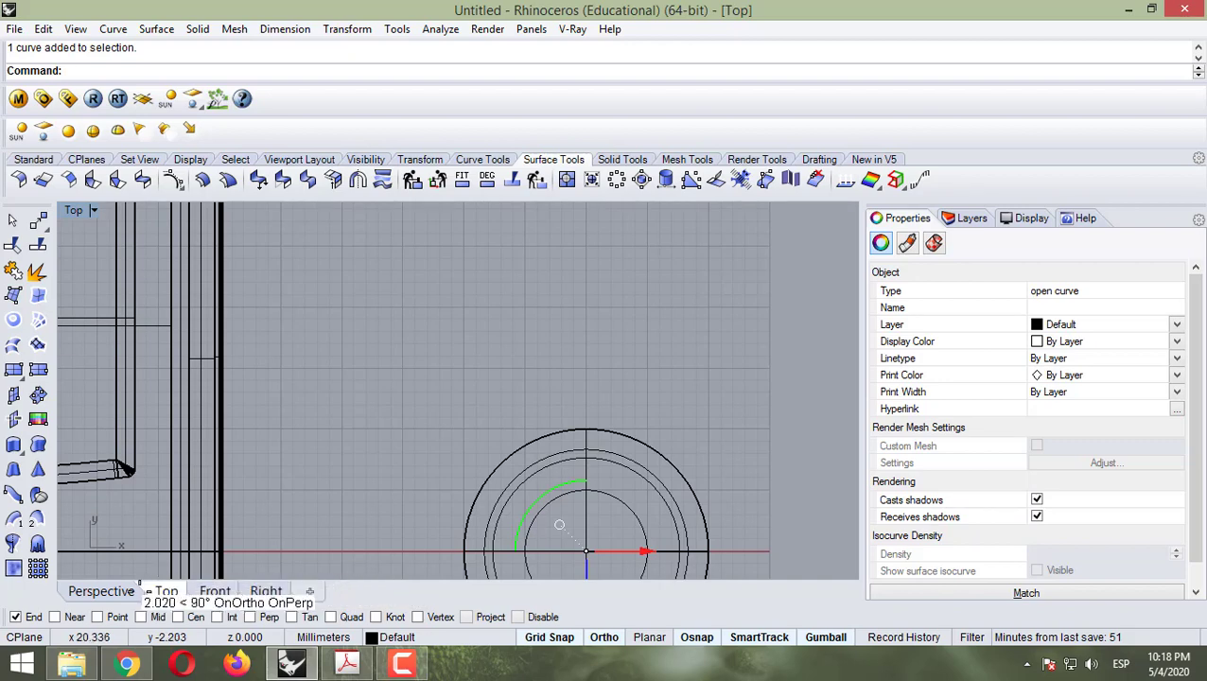
left_click(101, 591)
scroll(426, 525, "down", 4)
key("Escape")
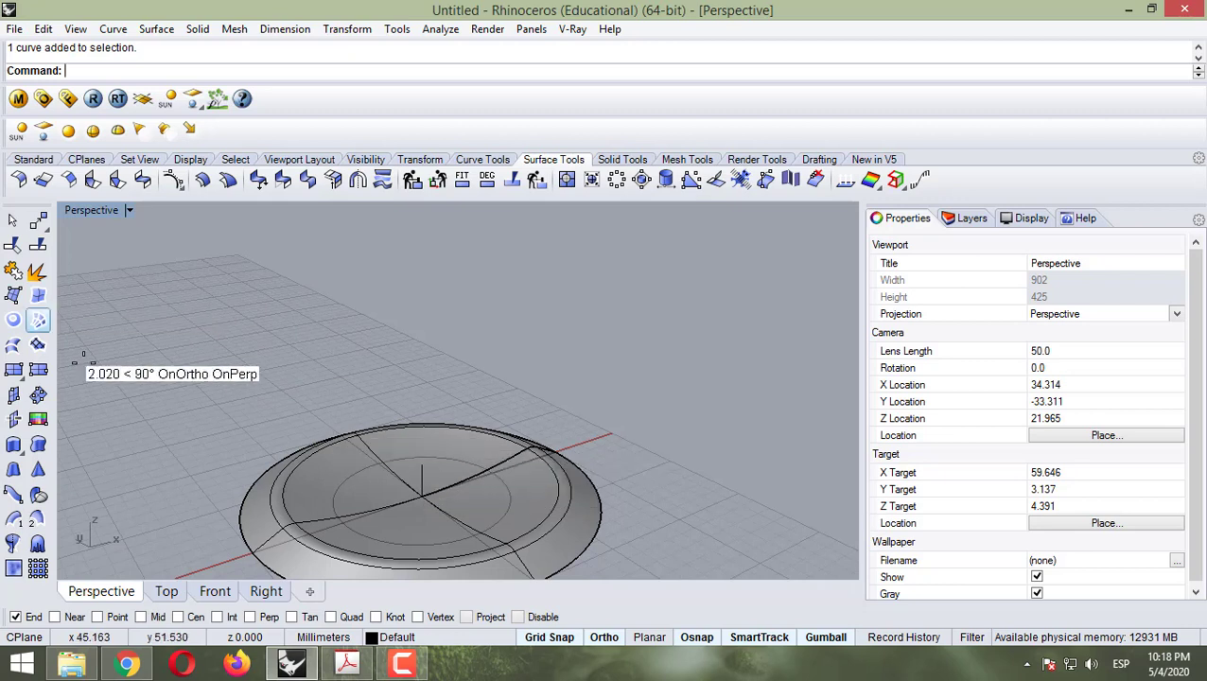
Step: Draw a circle of radius 11 mm centred on the Navigation Key, checking the radius against the control button drawing in the Adobe Acrobat PDF
left_click(482, 159)
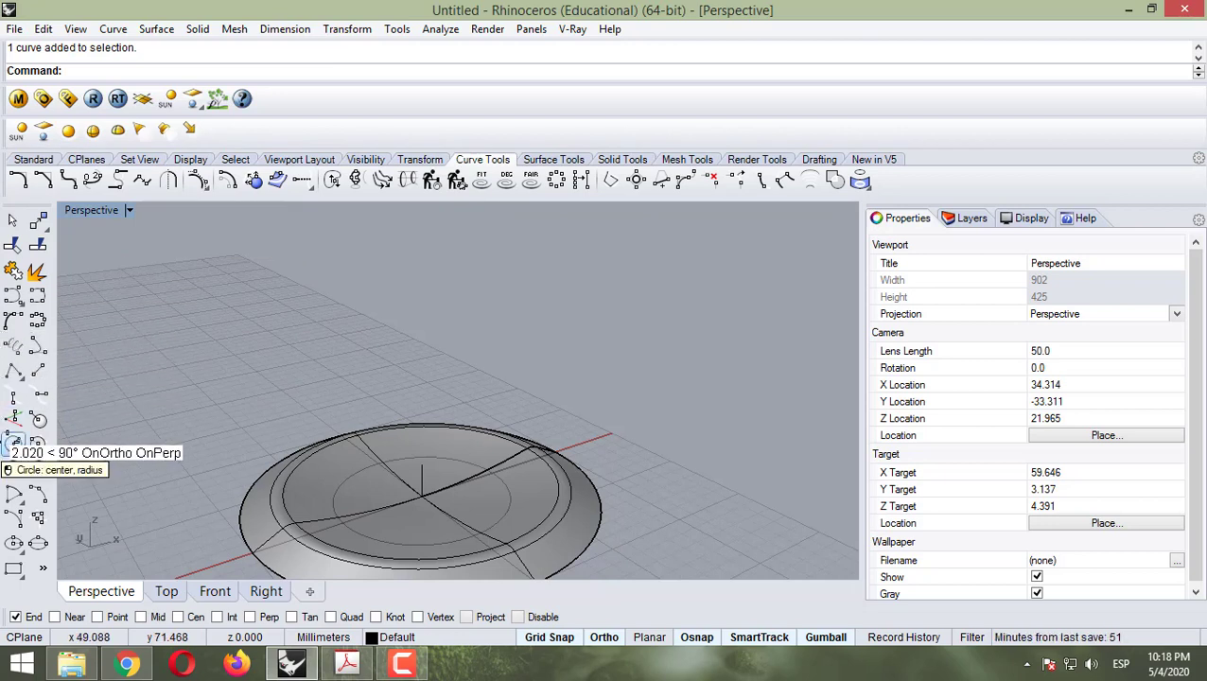
left_click(13, 441)
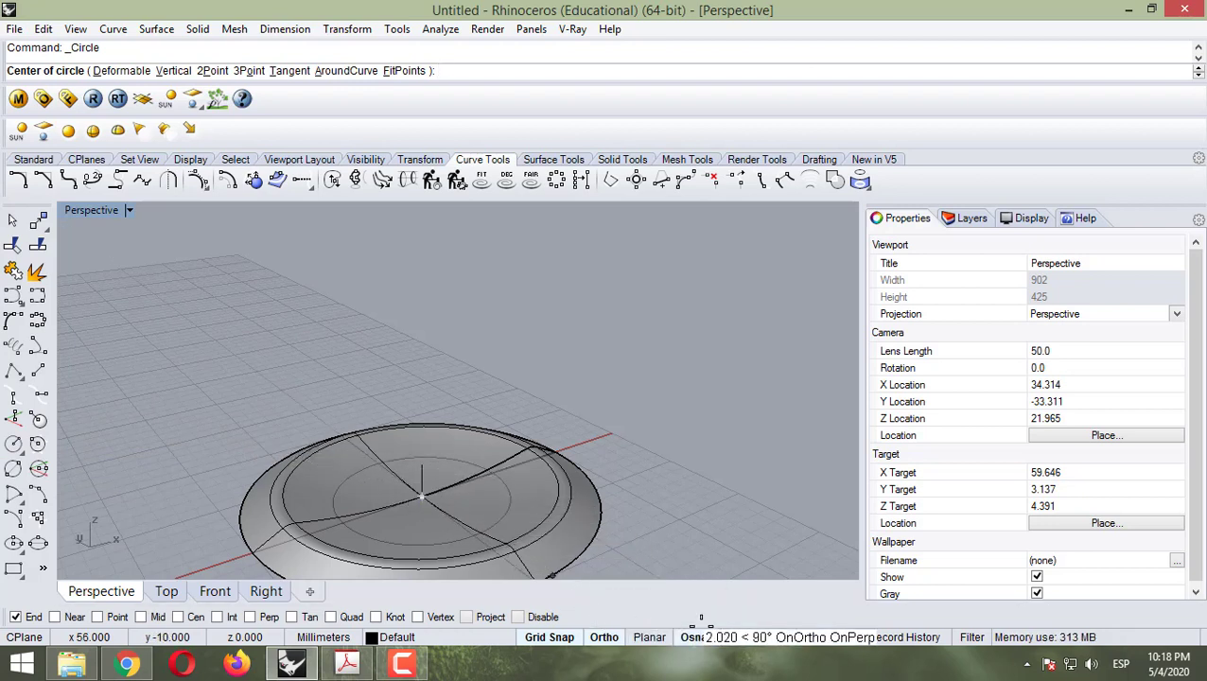
left_click(422, 496)
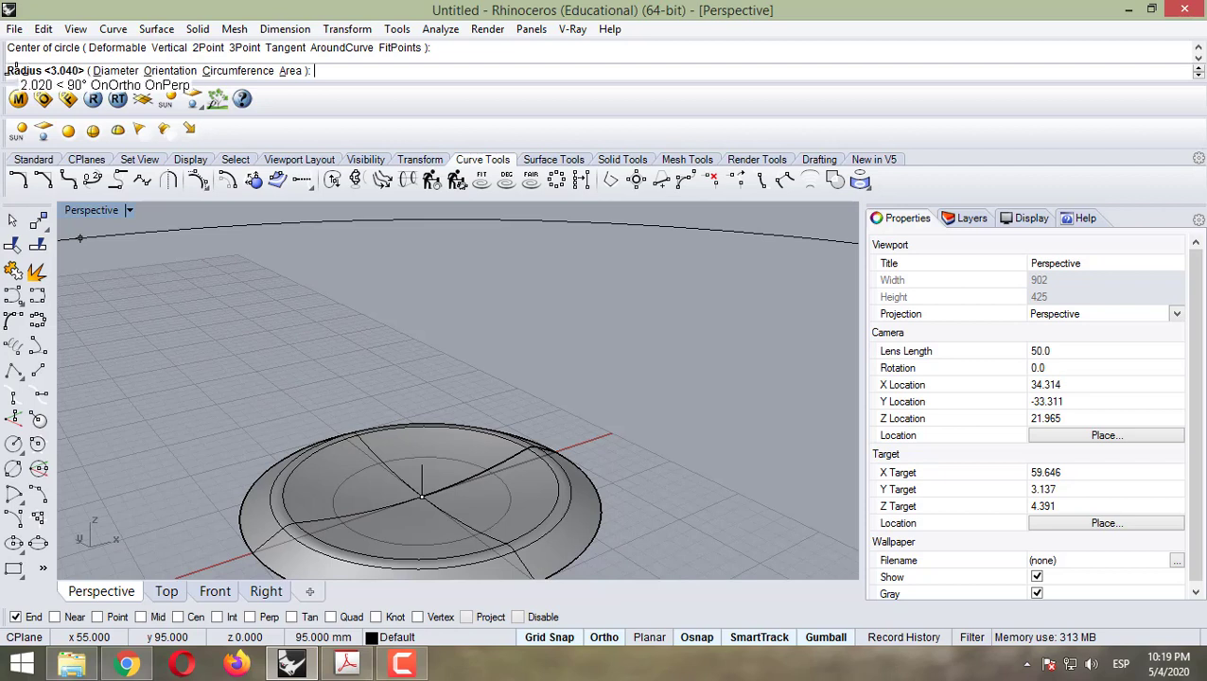
left_click(110, 68)
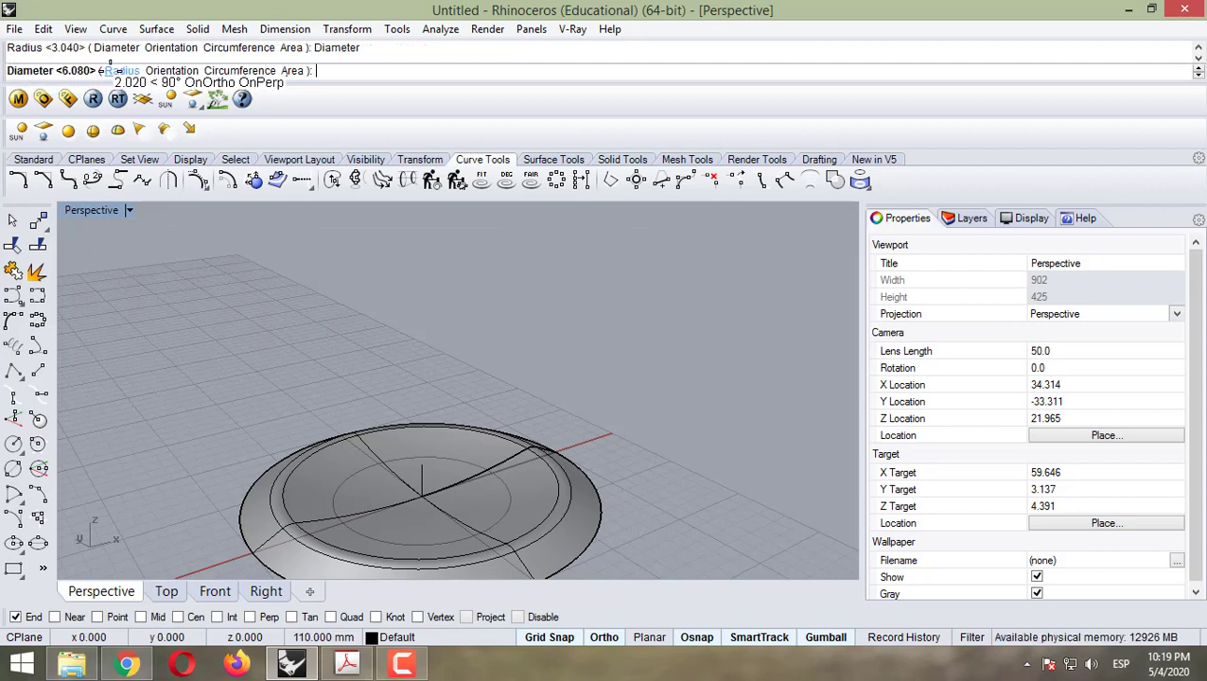
left_click(122, 70)
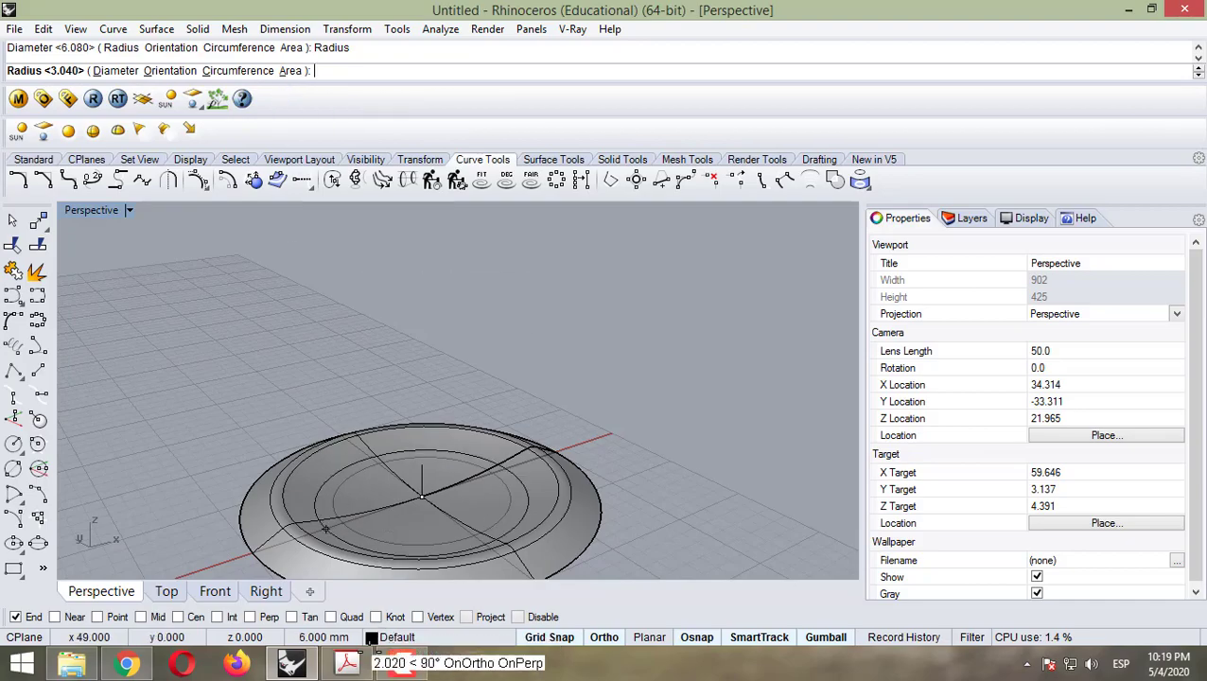
left_click(346, 663)
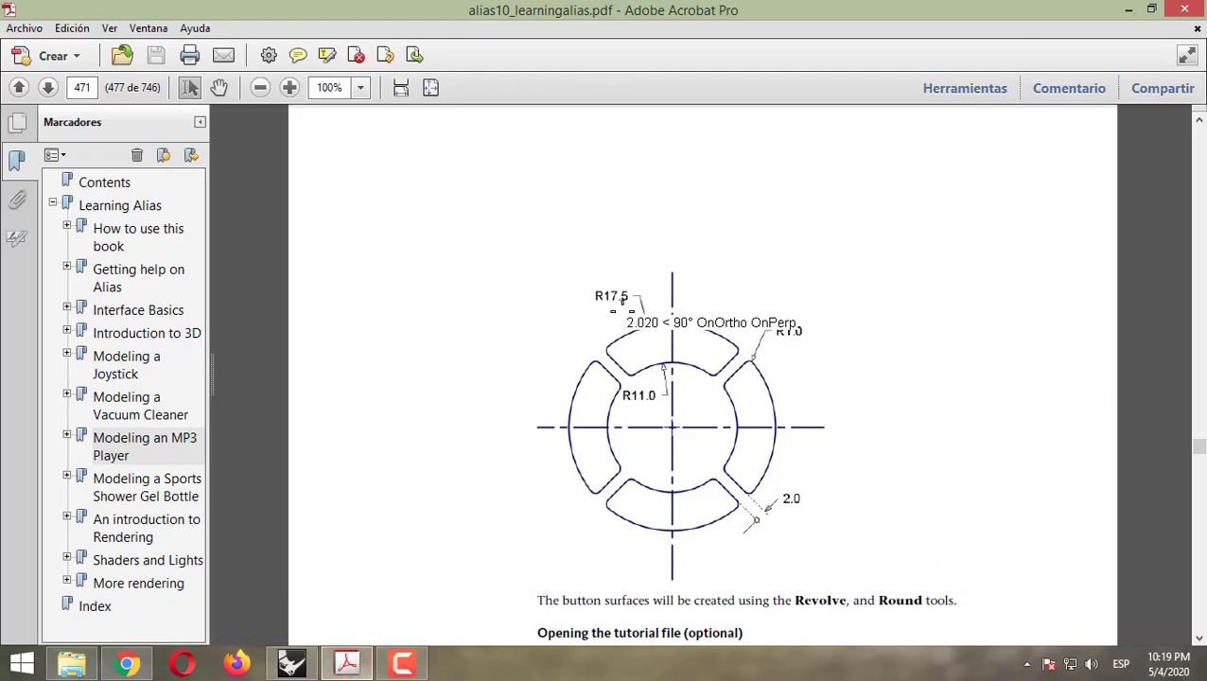
left_click(1128, 7)
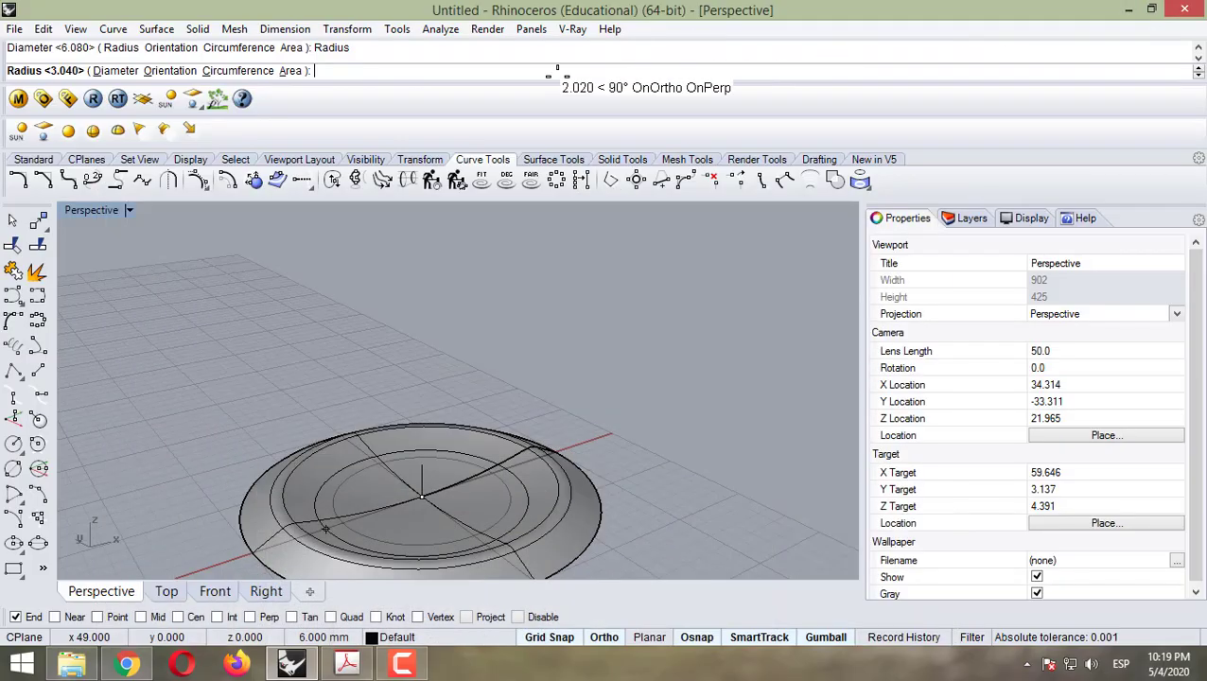
type("1")
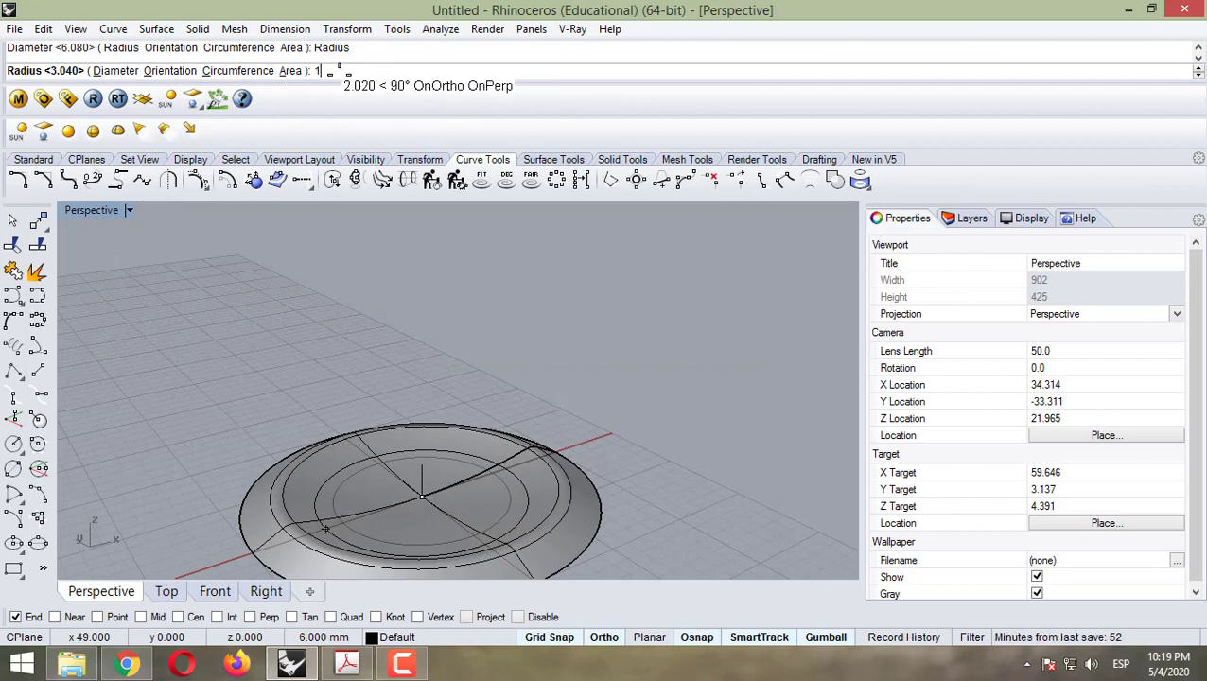
type("1")
key("Return")
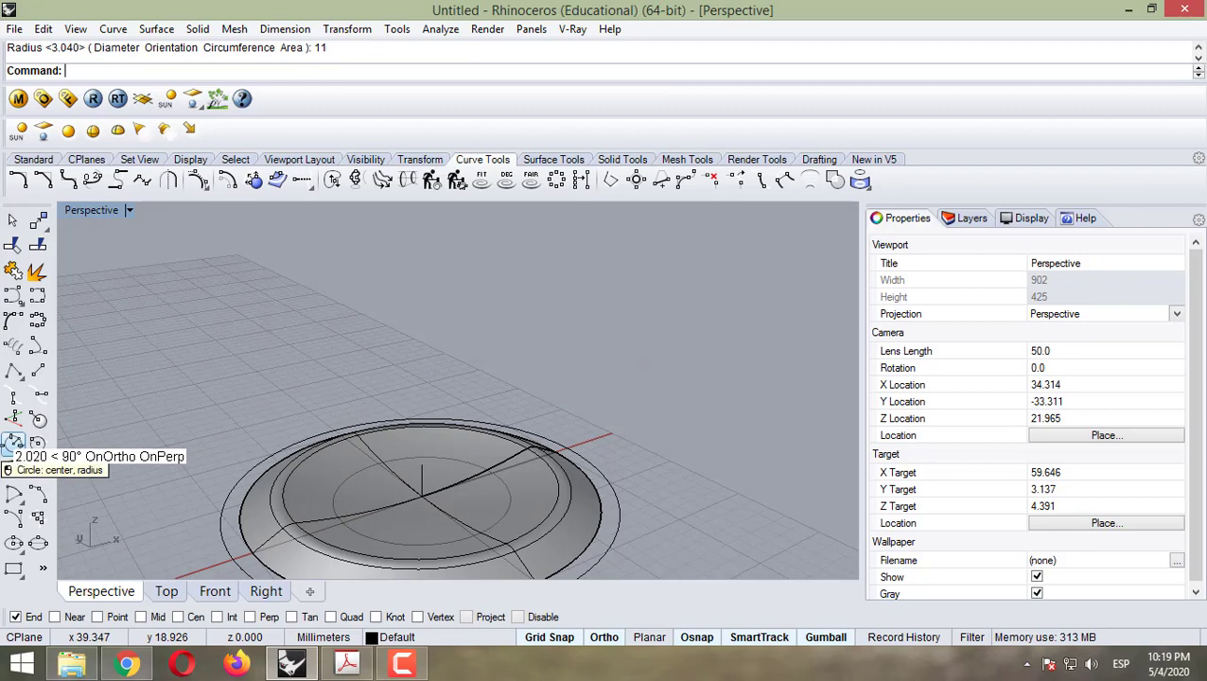
Step: Draw a concentric circle of radius 17.5 mm around the Navigation Key, snapping to the 11 mm circle's centre
left_click(13, 443)
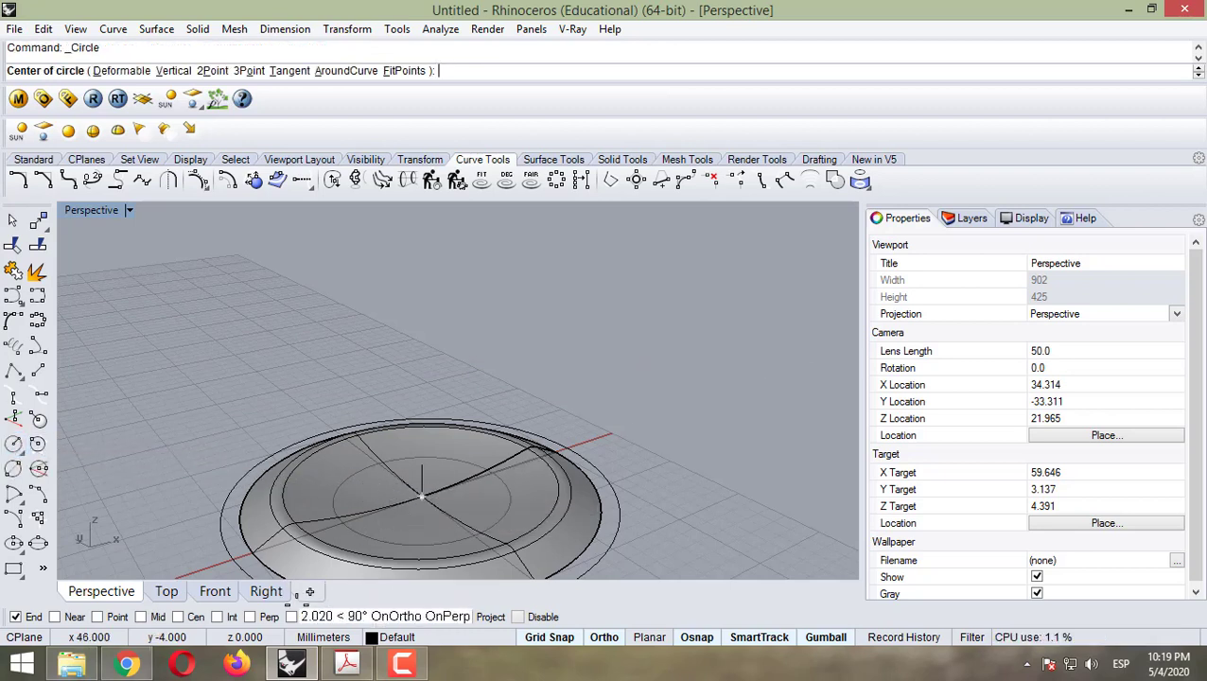
left_click(15, 617)
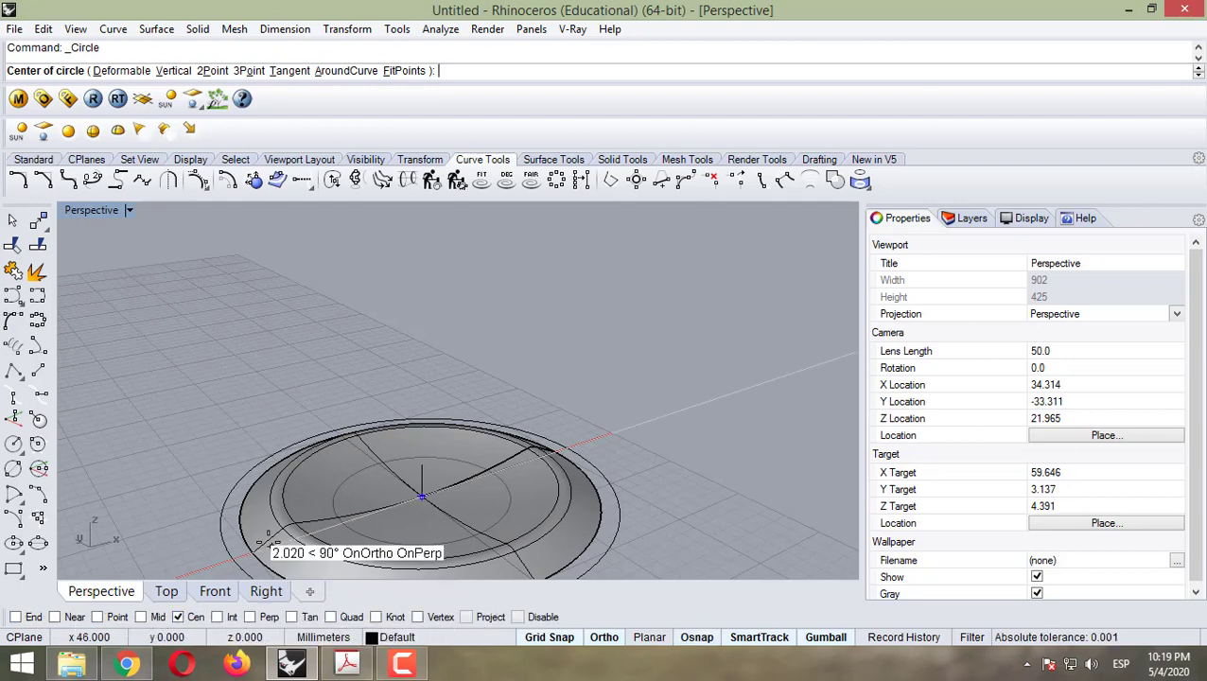
left_click(210, 547)
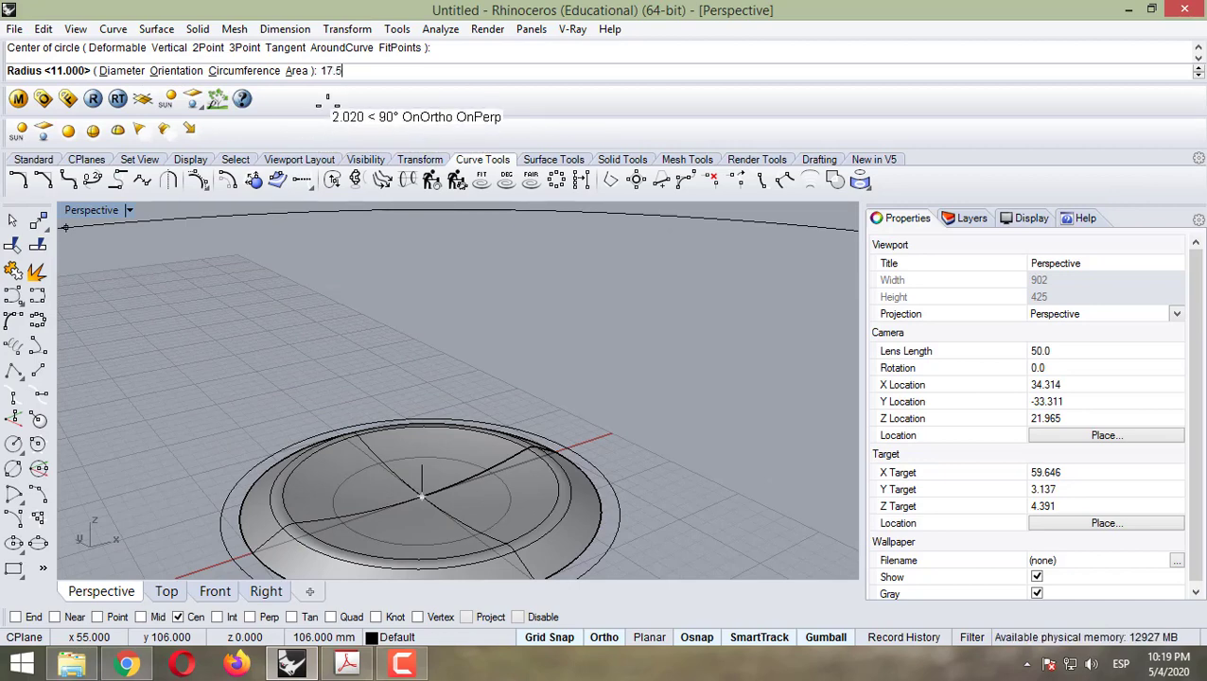
key("Return")
scroll(473, 417, "down", 3)
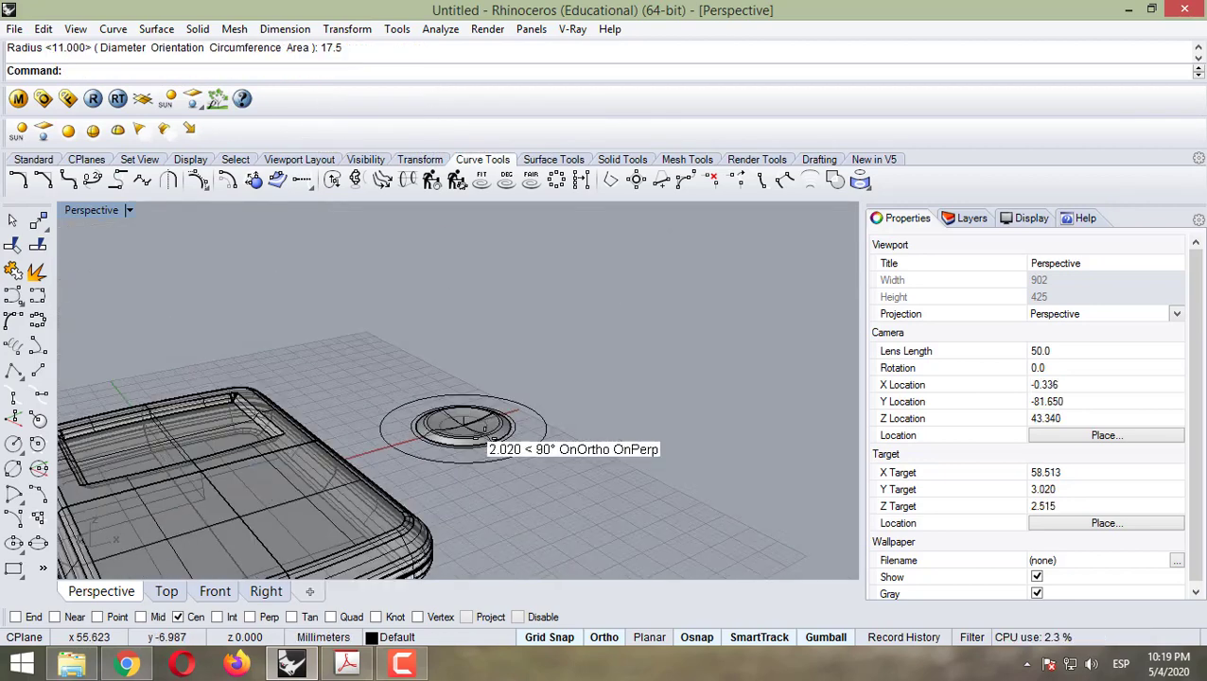
right_click_drag(483, 437, 359, 464)
scroll(332, 463, "up", 3)
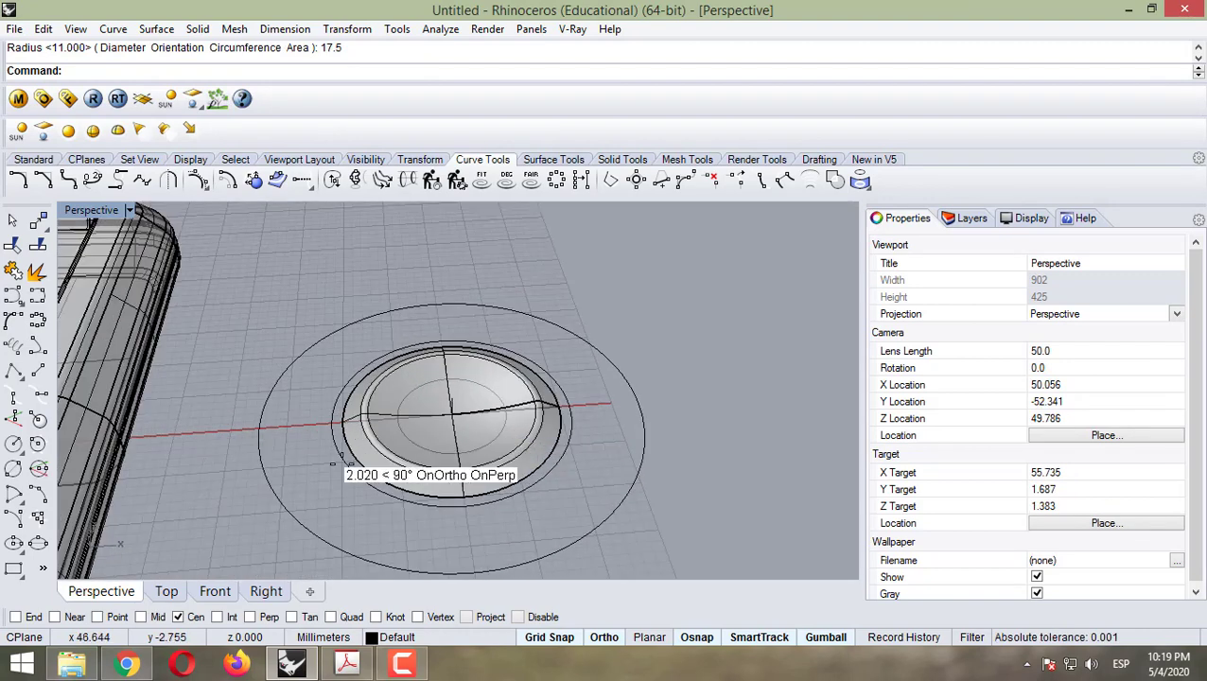
Step: Recheck the control button drawing in the PDF, then draw a line from the circles' centre along the X axis past the outer circle
left_click(346, 663)
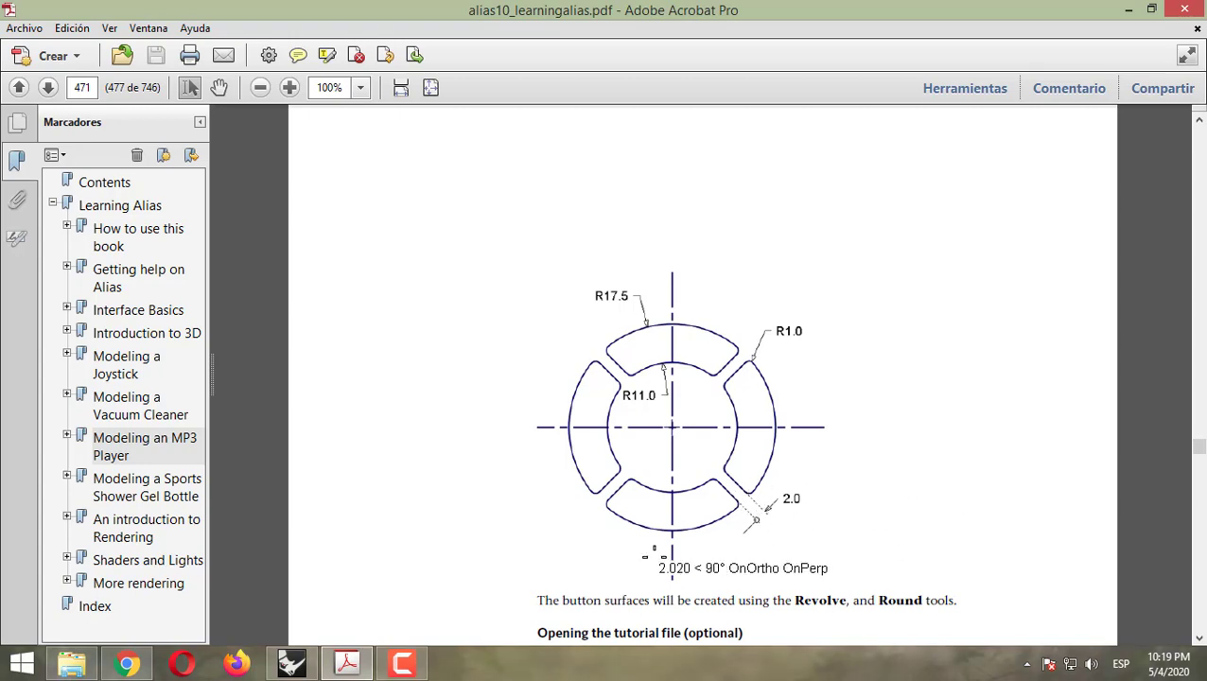
left_click(1129, 8)
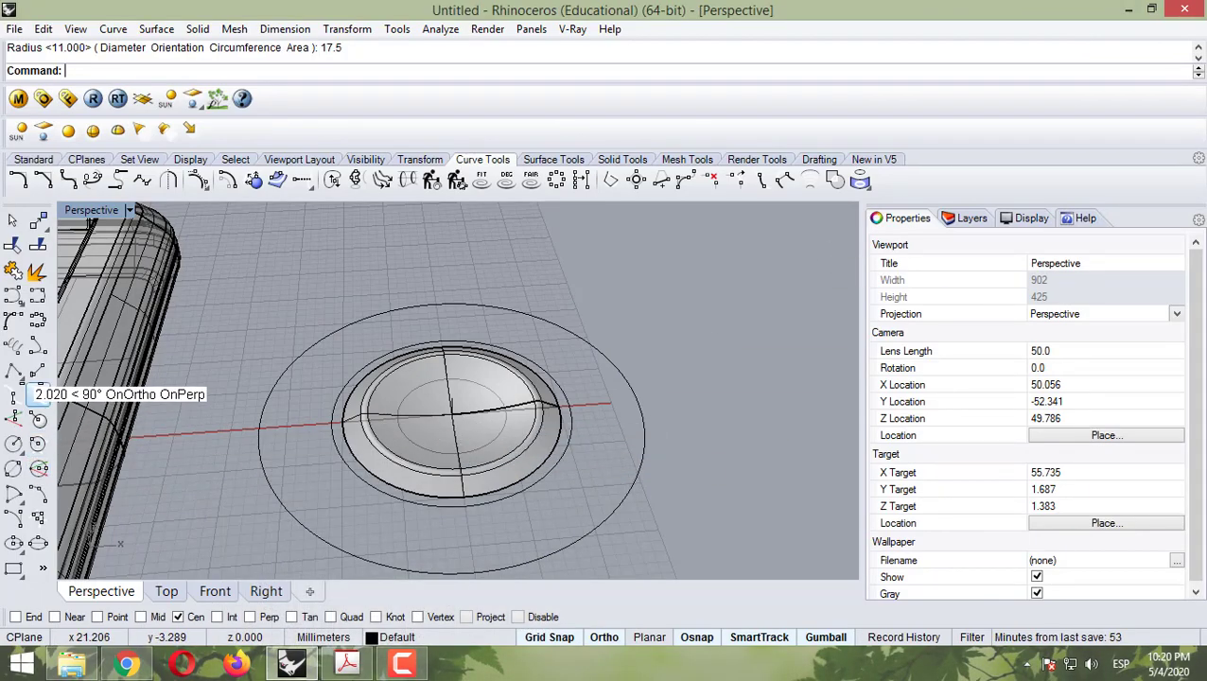
left_click(38, 372)
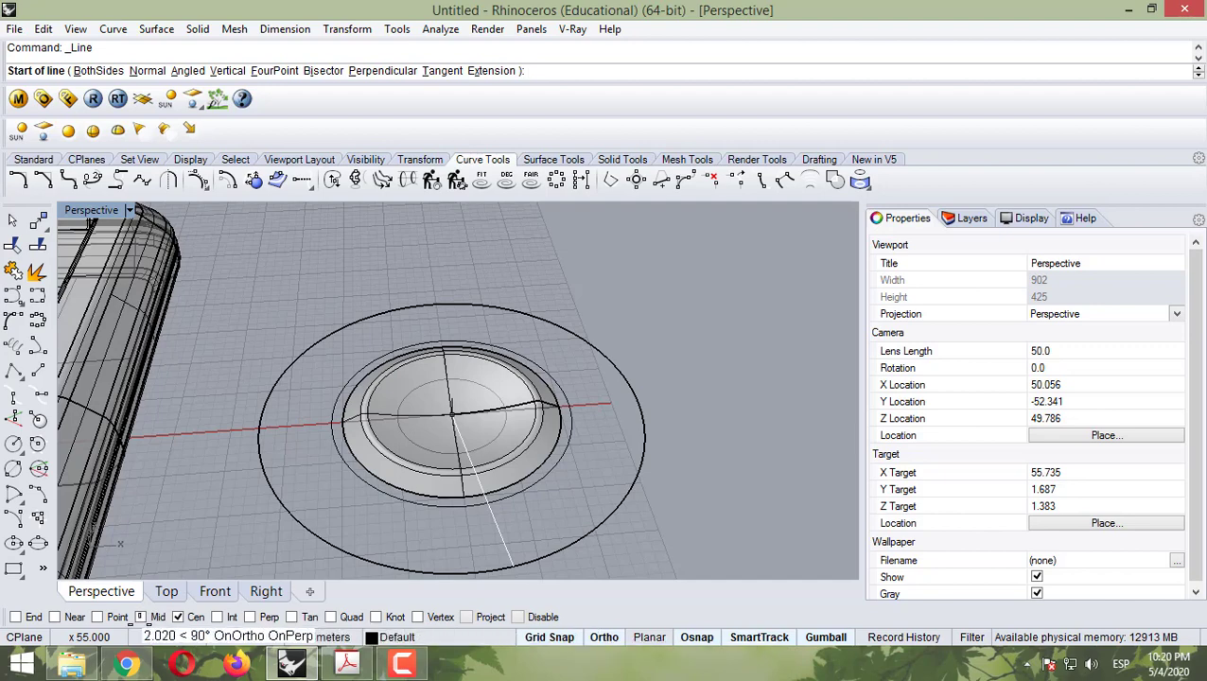
left_click(15, 617)
left_click(178, 617)
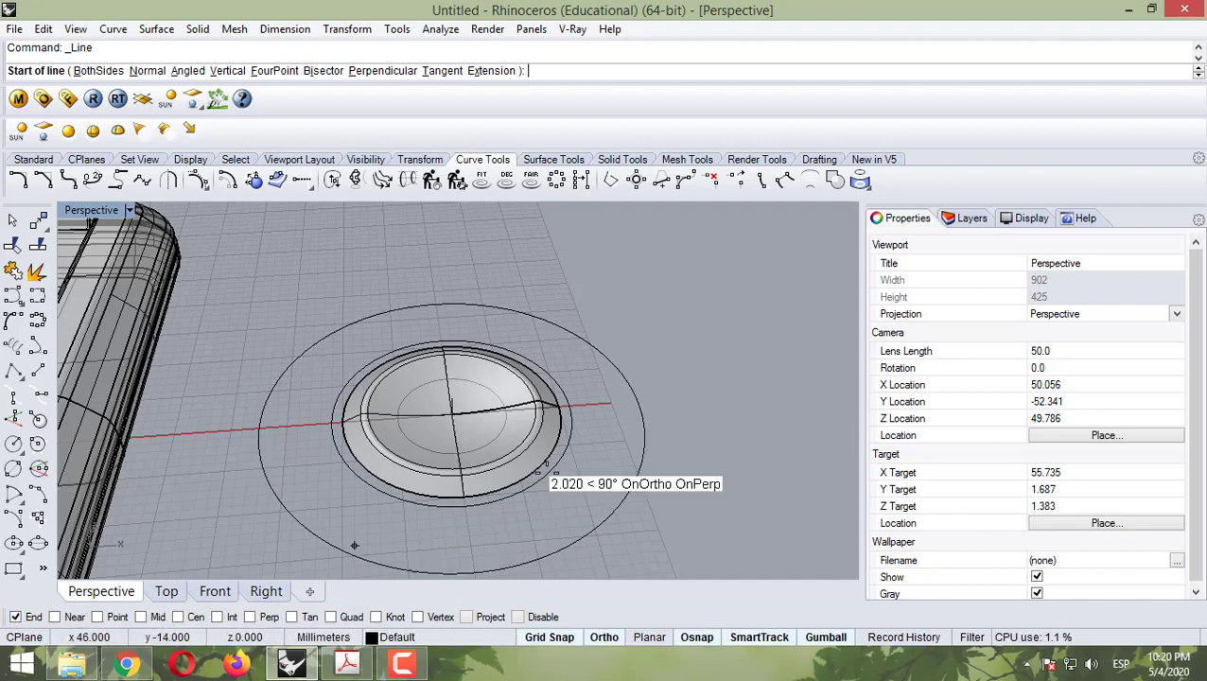
left_click(454, 409)
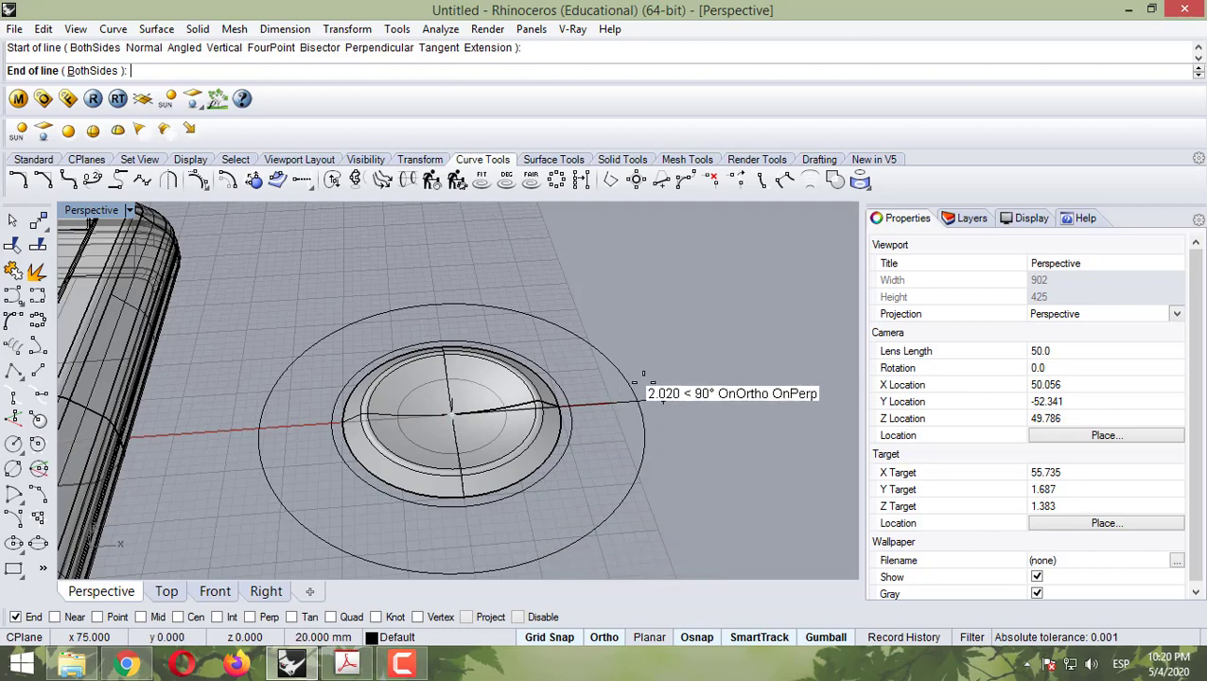
left_click(711, 391)
Step: Rotate the straight line 45 degrees about the circles' centre without copying it
left_click(668, 403)
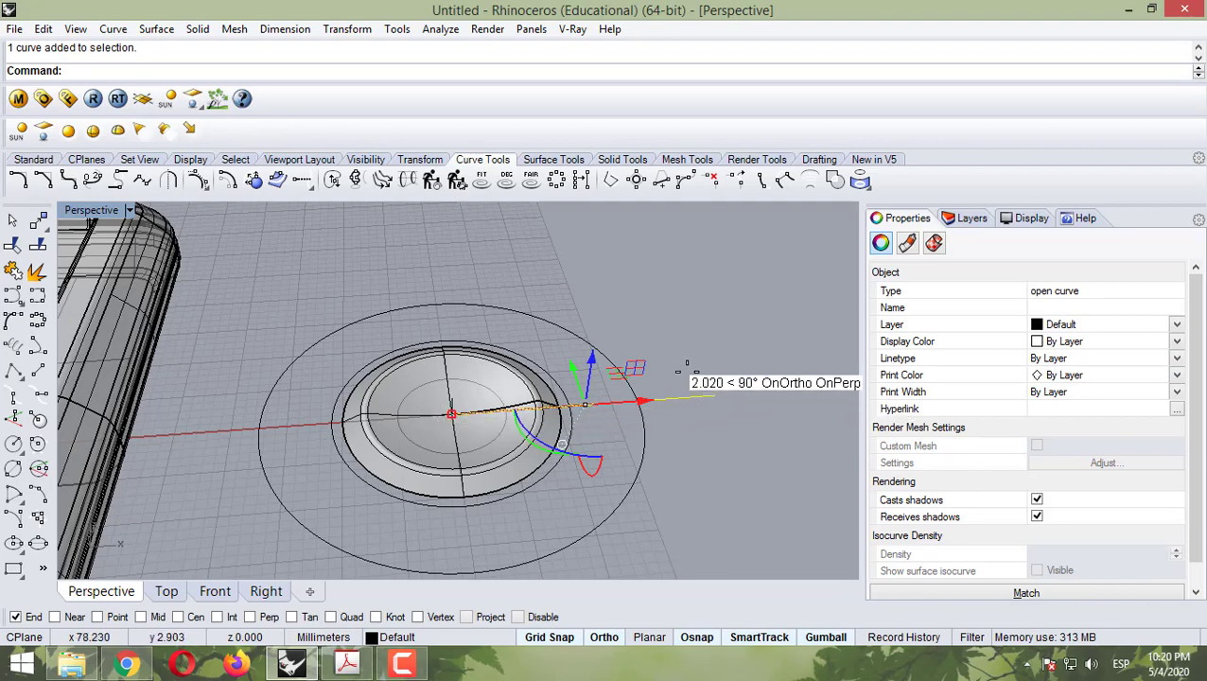
left_click(420, 159)
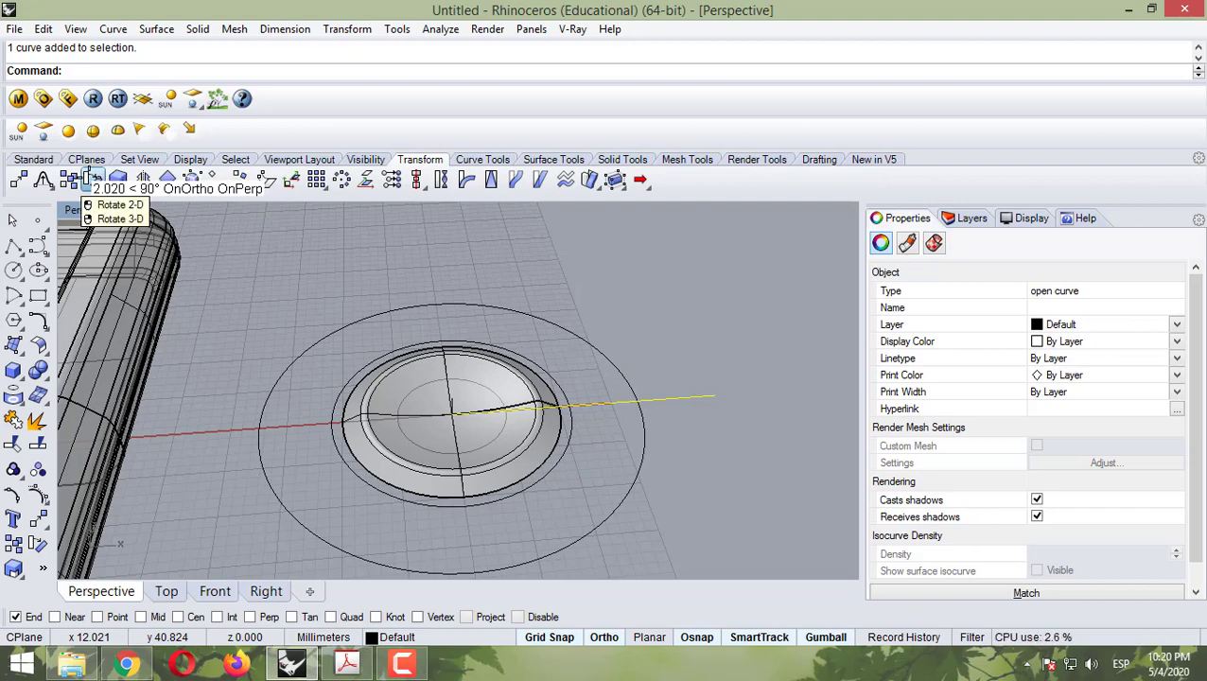
left_click(92, 179)
left_click(451, 412)
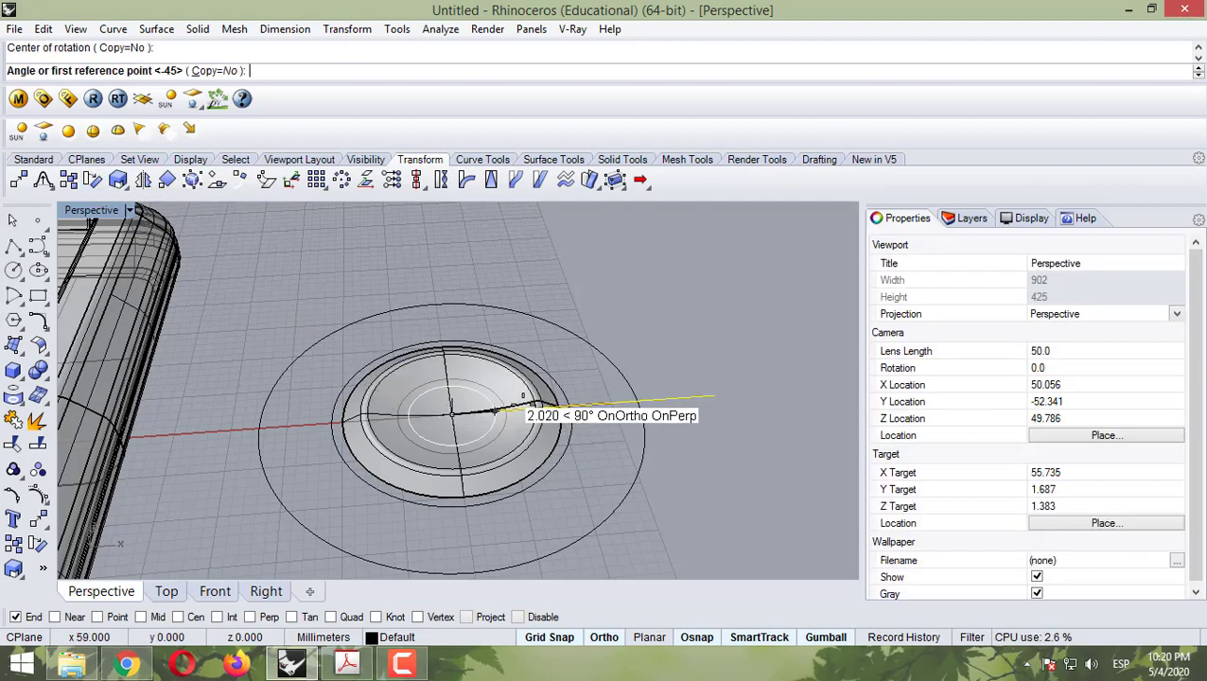
type("45")
key("Return")
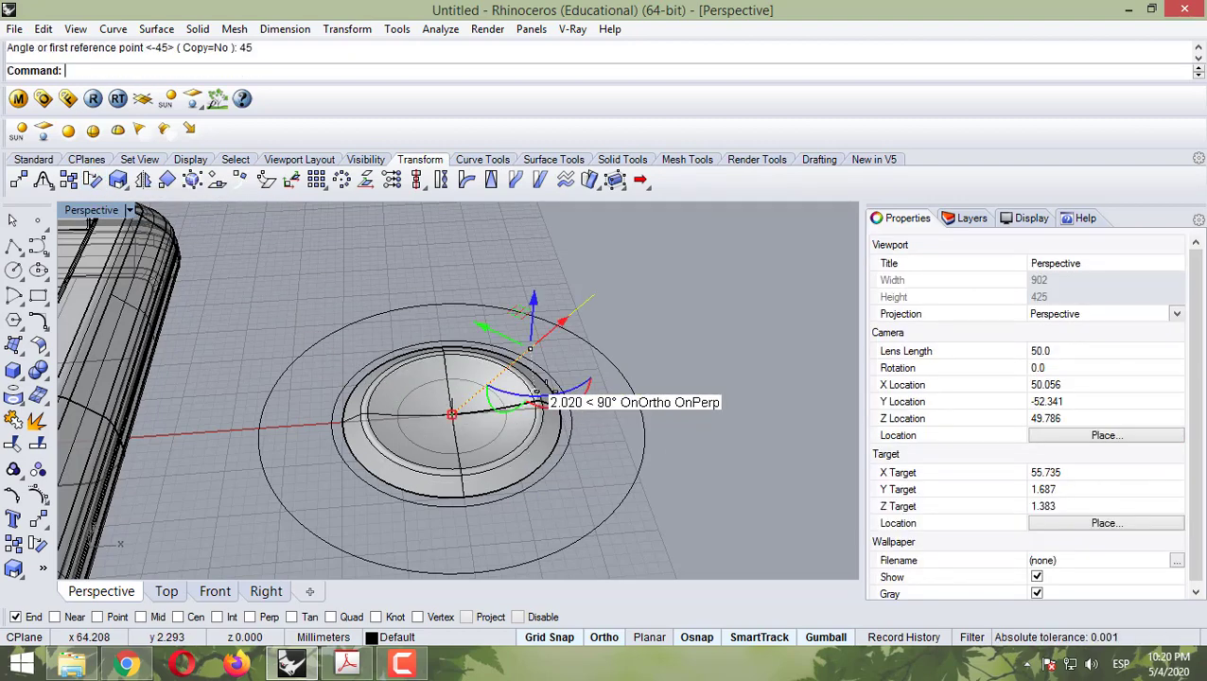
right_click_drag(643, 364, 617, 406)
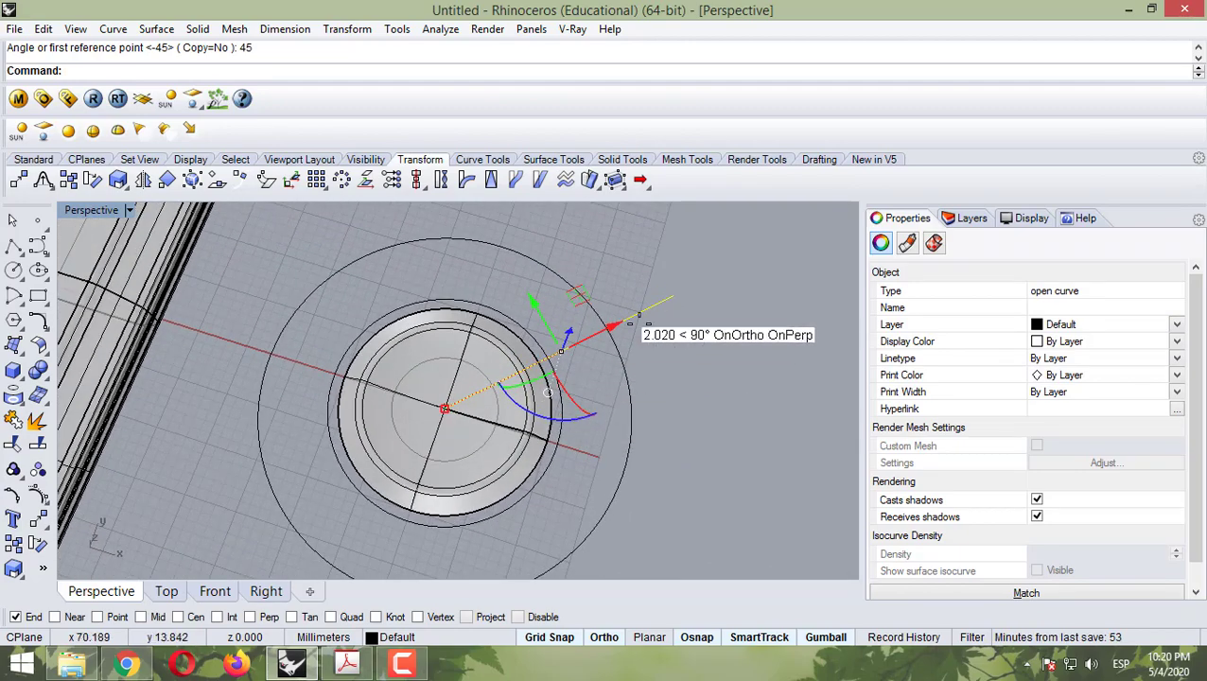
scroll(579, 324, "up", 5)
key("Escape")
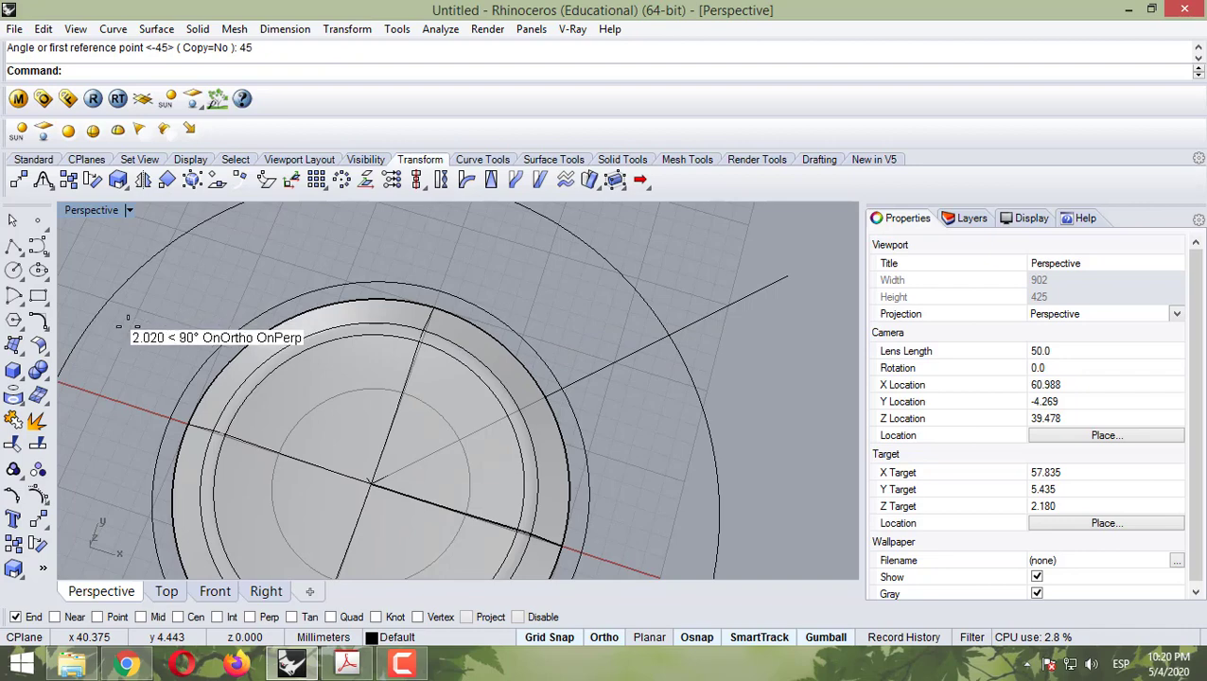
Step: Check the gap between buttons in the PDF drawing and offset the 45-degree line 1 mm to its upper side
left_click(482, 159)
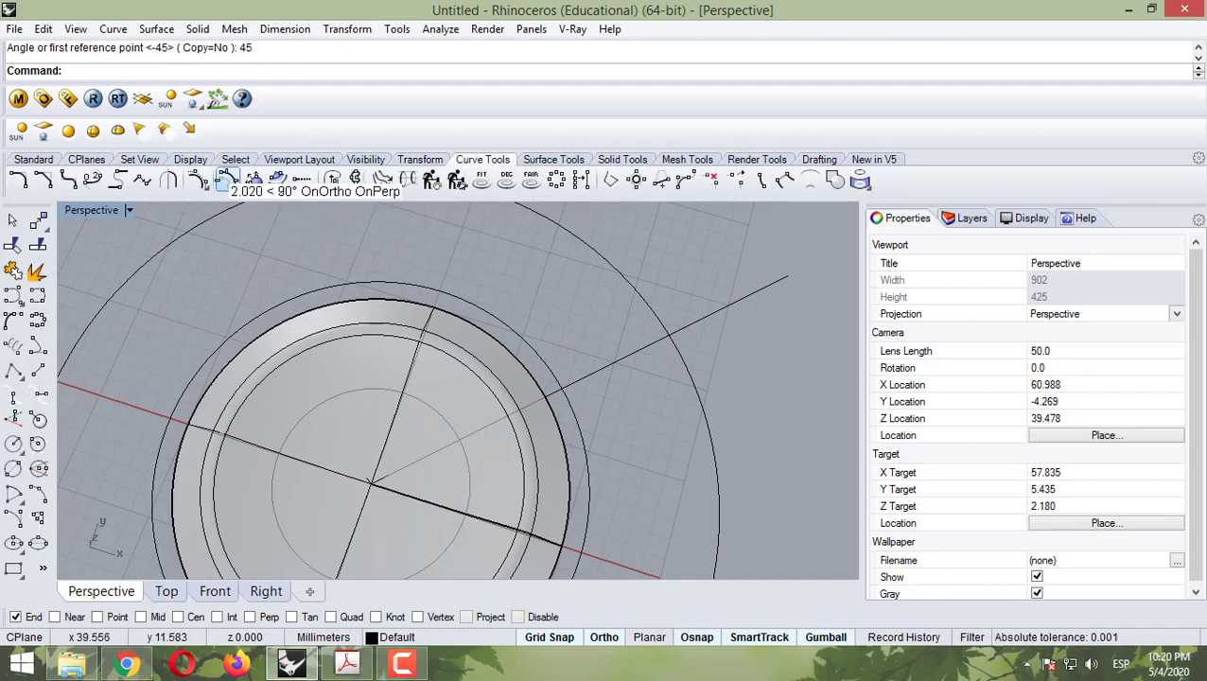
left_click(227, 180)
left_click(347, 662)
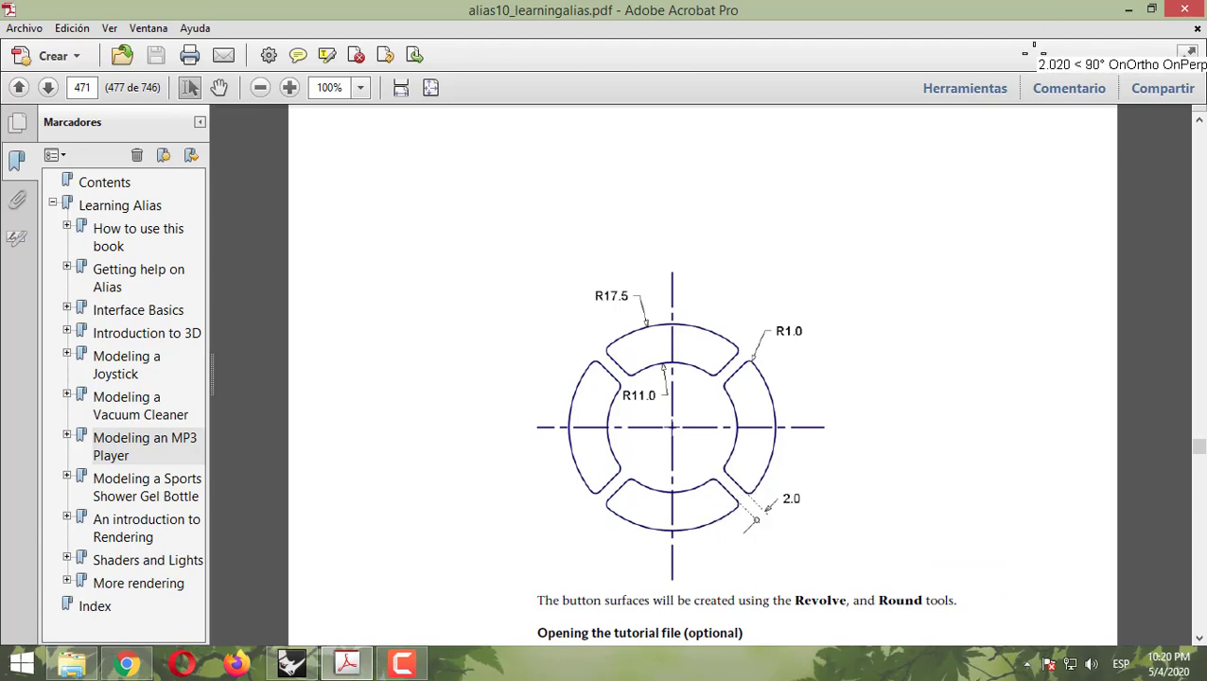
left_click(1121, 8)
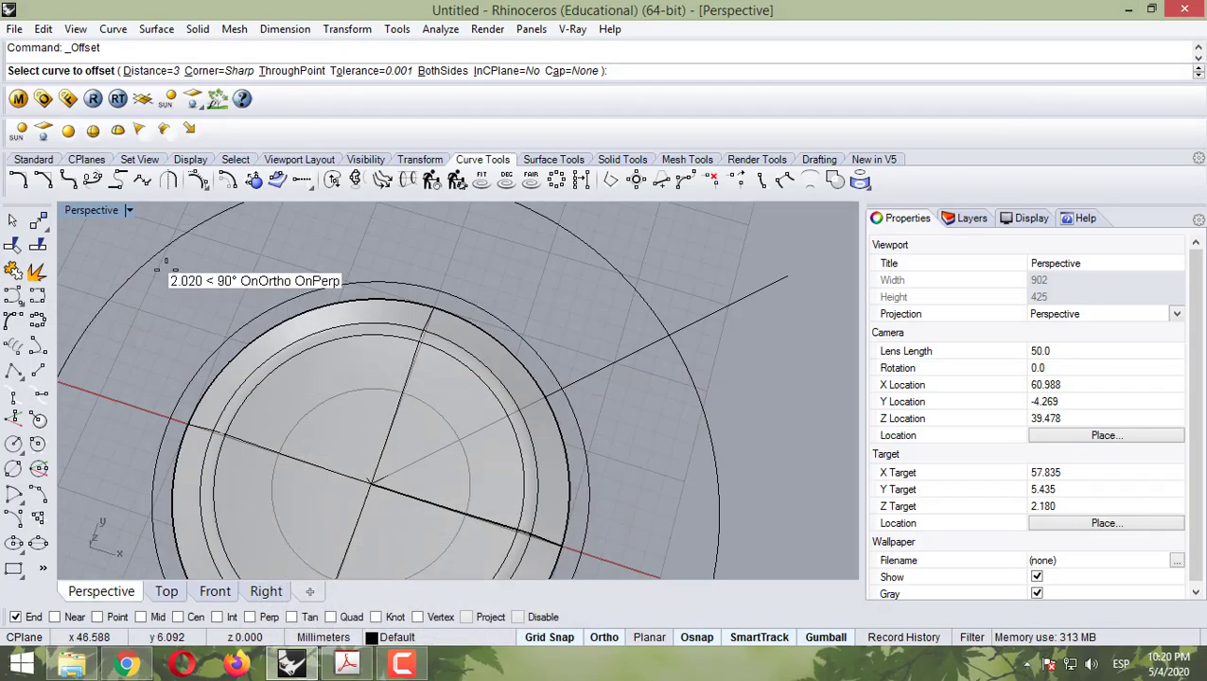
left_click(151, 71)
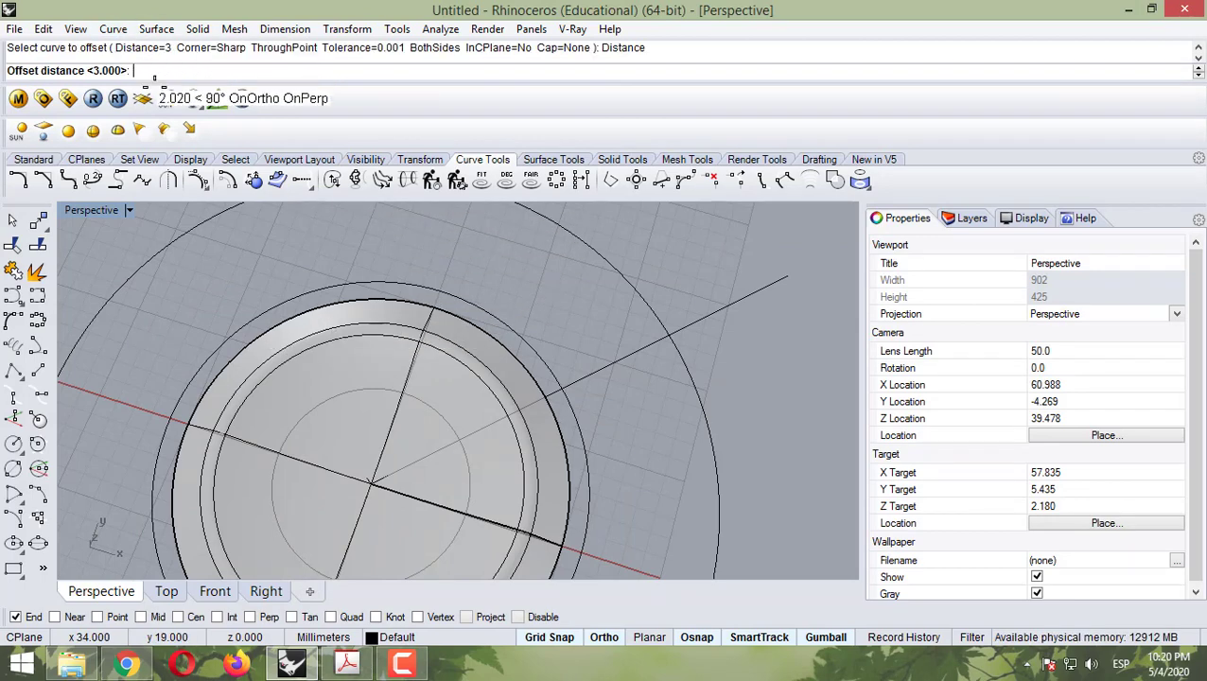
type("1")
key("Return")
left_click(595, 325)
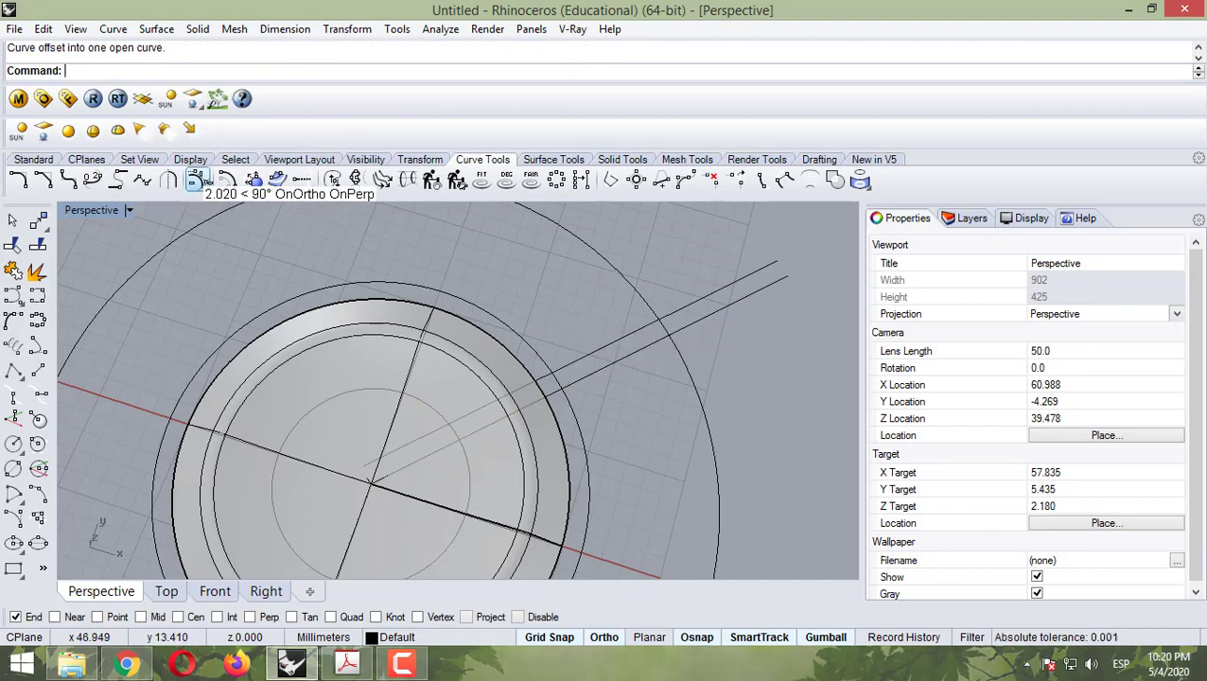
Step: Offset the middle 45-degree line 1 mm to its lower side
key("F10")
left_click(198, 181)
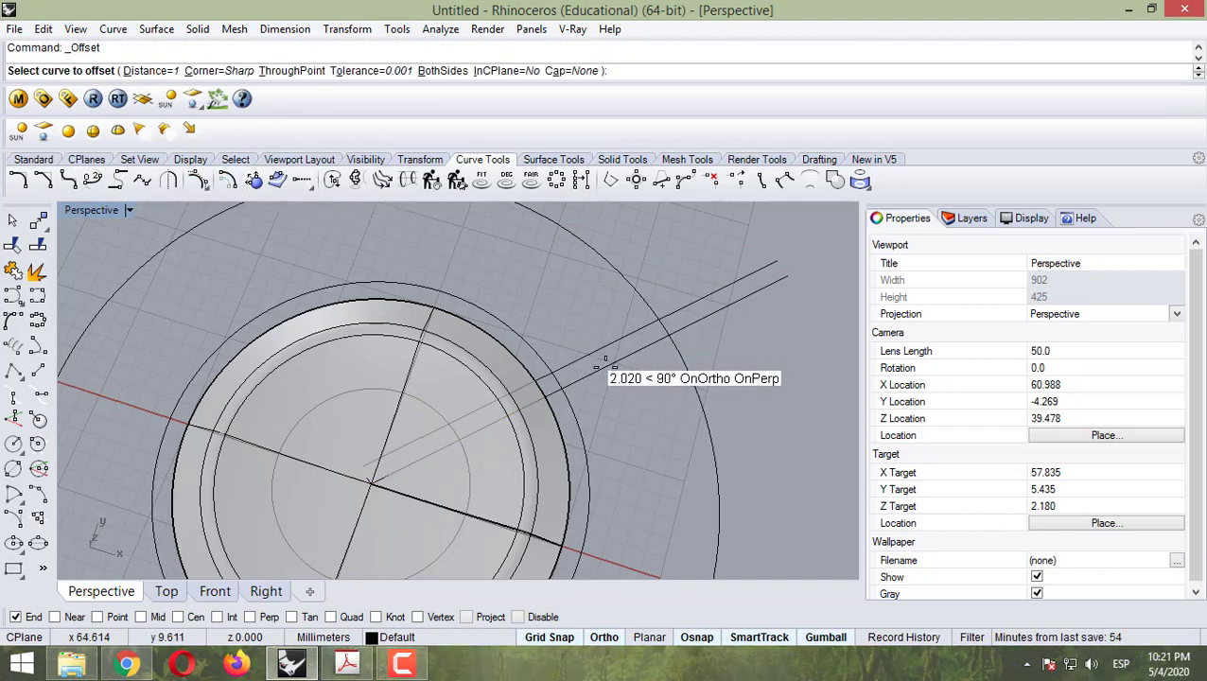
left_click(605, 362)
left_click(591, 377)
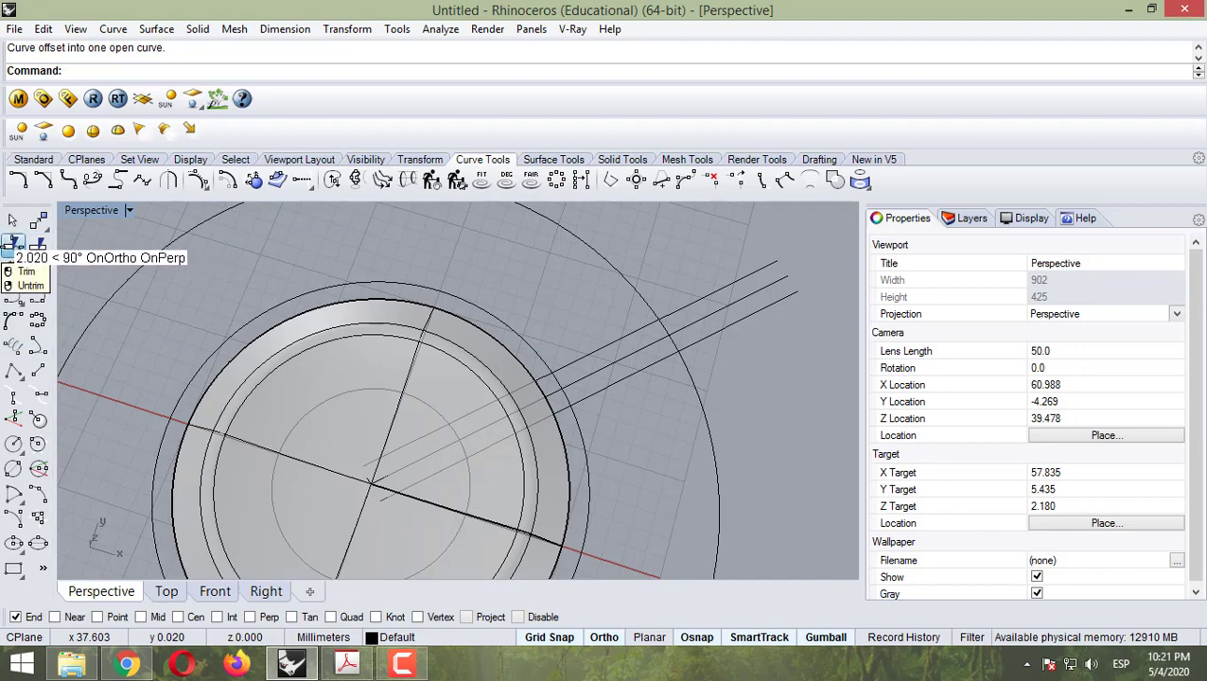
Step: Trim the inner and outer button circles and the two offset lines against each other to form the open 45-degree gap
left_click(12, 245)
scroll(571, 362, "up", 3)
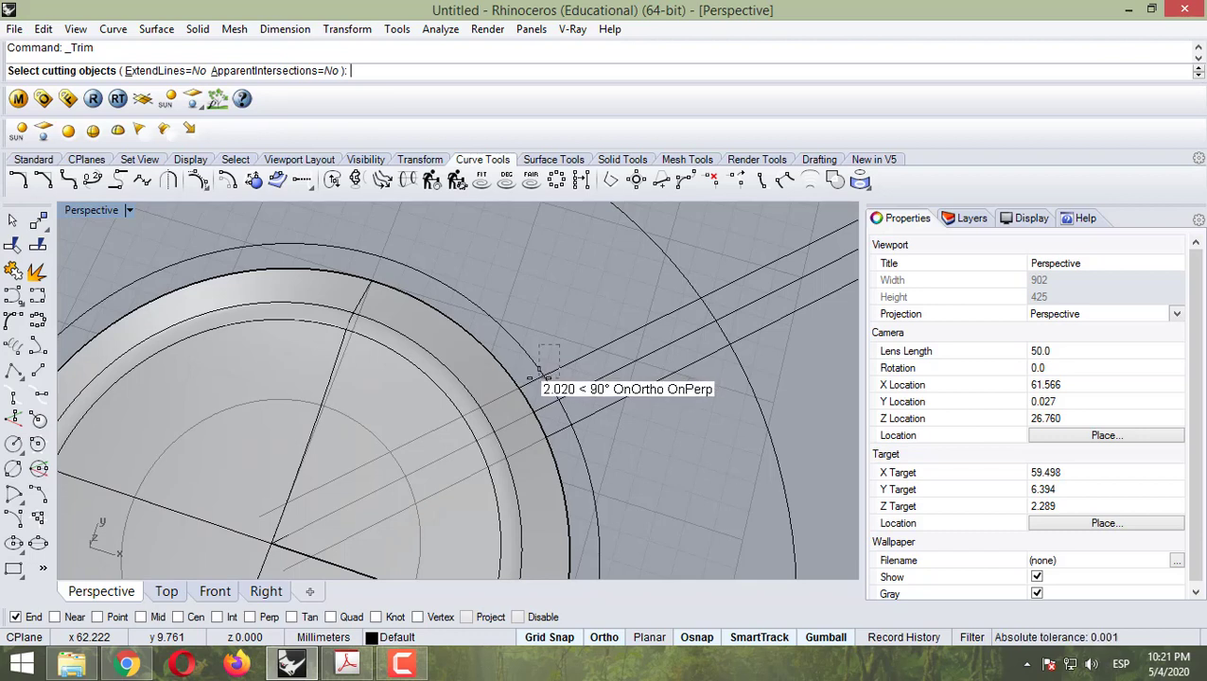
left_click(519, 356)
left_click(661, 317)
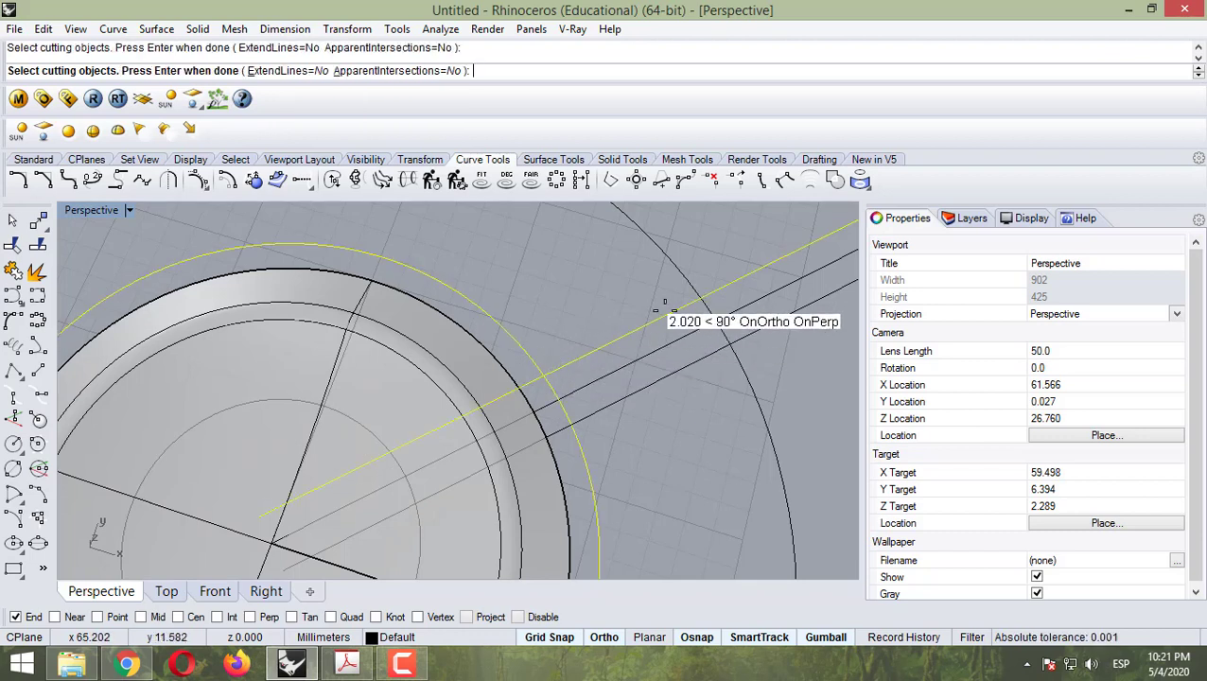
left_click(738, 354)
left_click(738, 356)
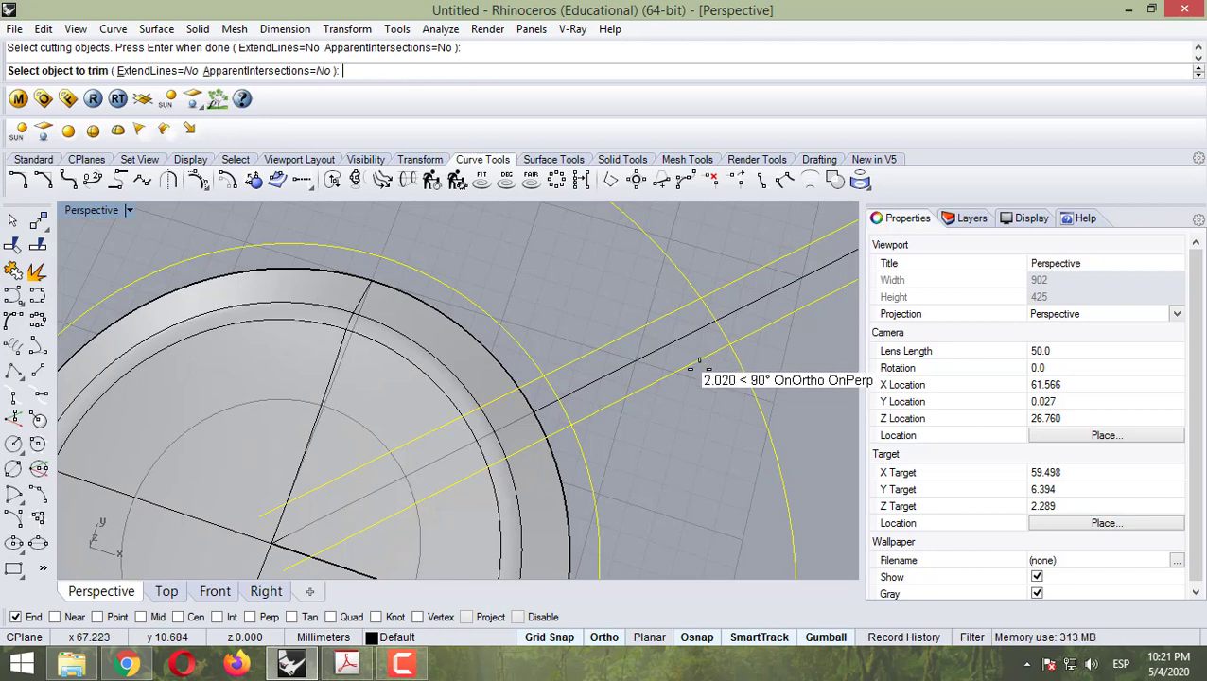
left_click(715, 296)
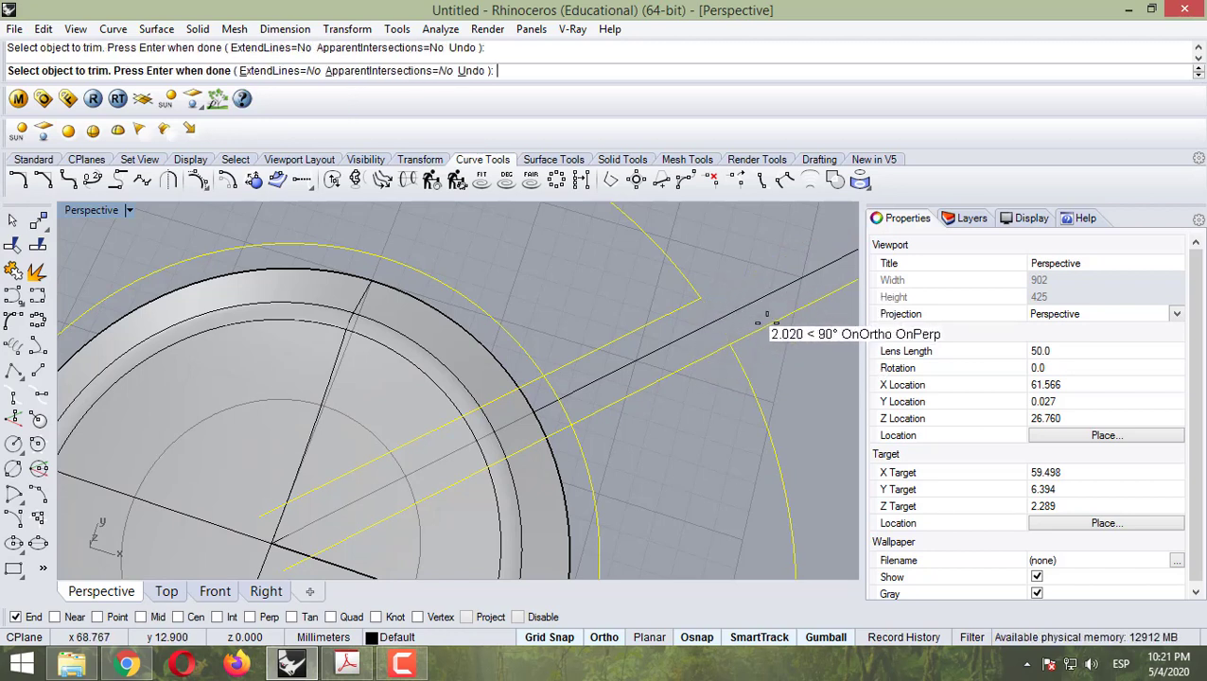
left_click(742, 337)
left_click(719, 329)
left_click(553, 431)
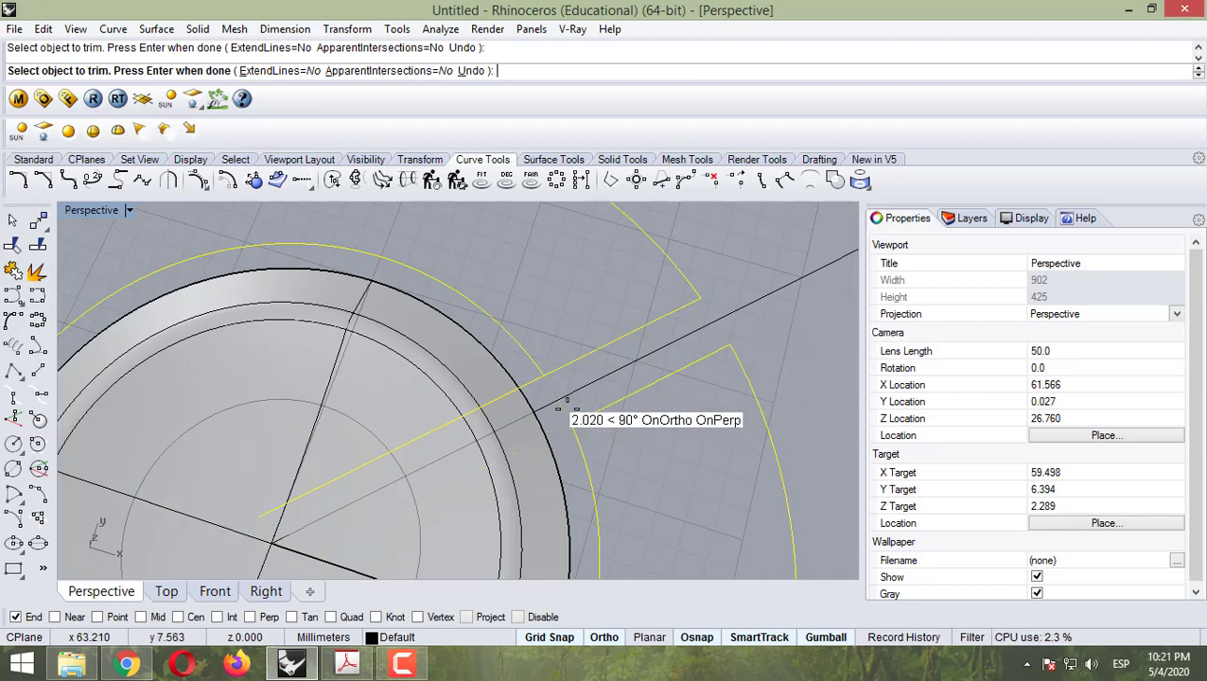
scroll(526, 378, "down", 3)
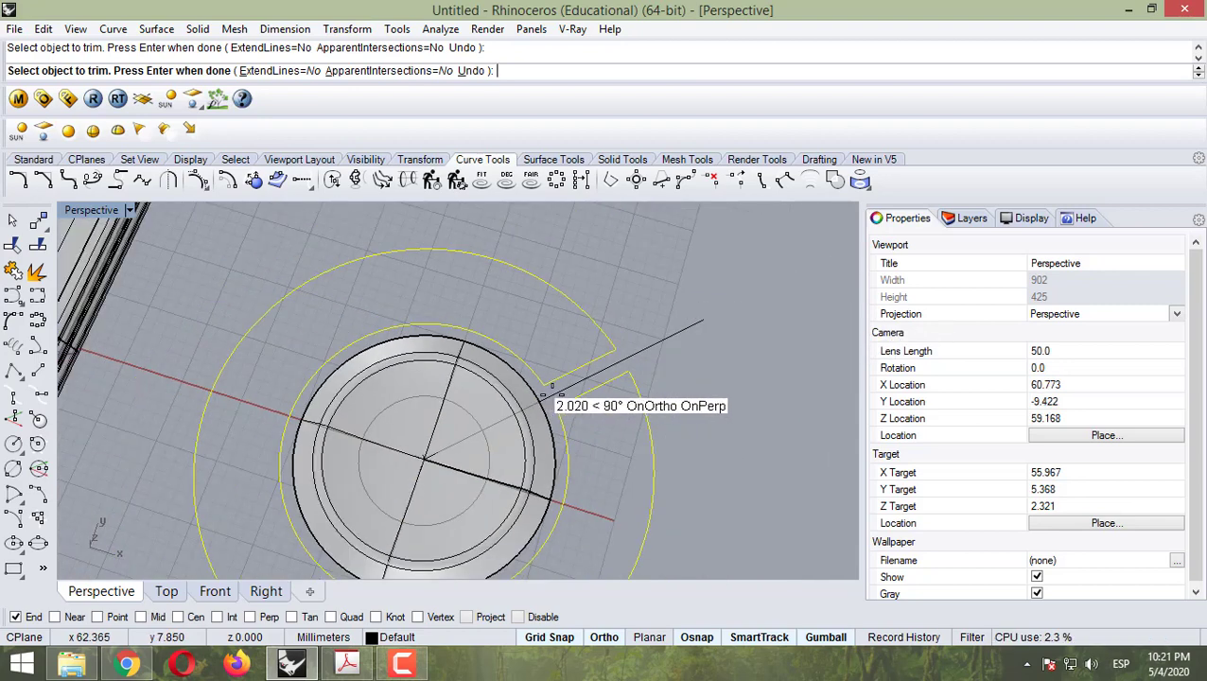
key("Return")
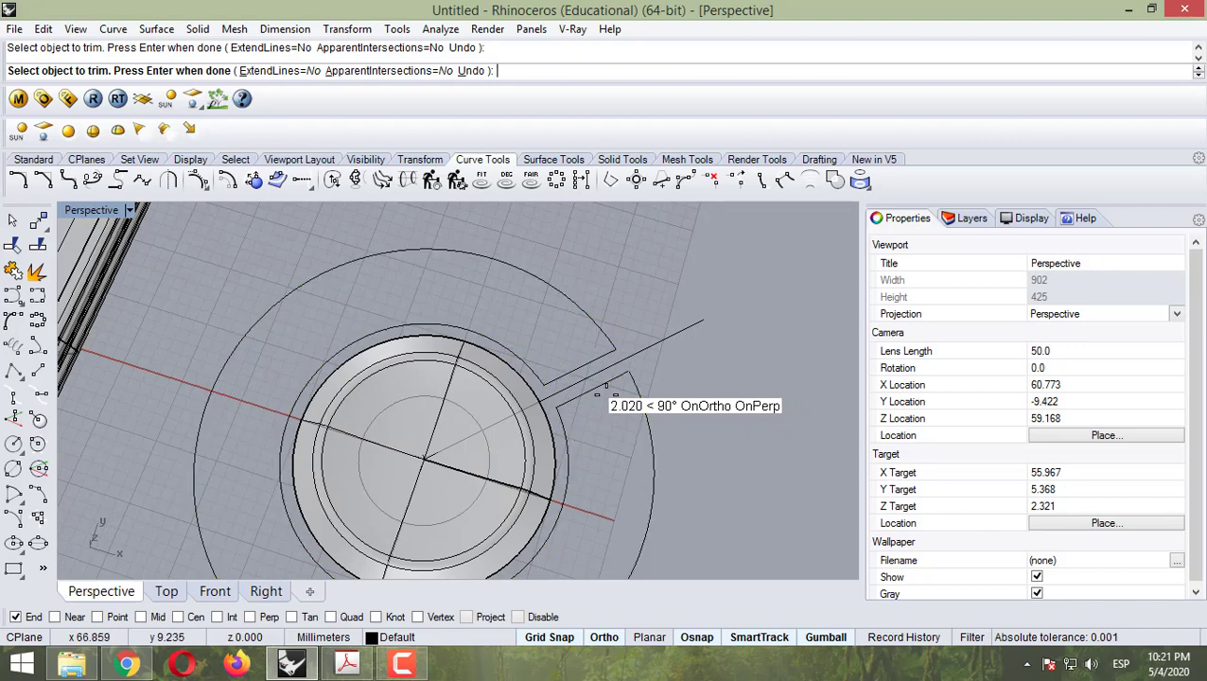
scroll(549, 385, "up", 4)
scroll(549, 386, "down", 3)
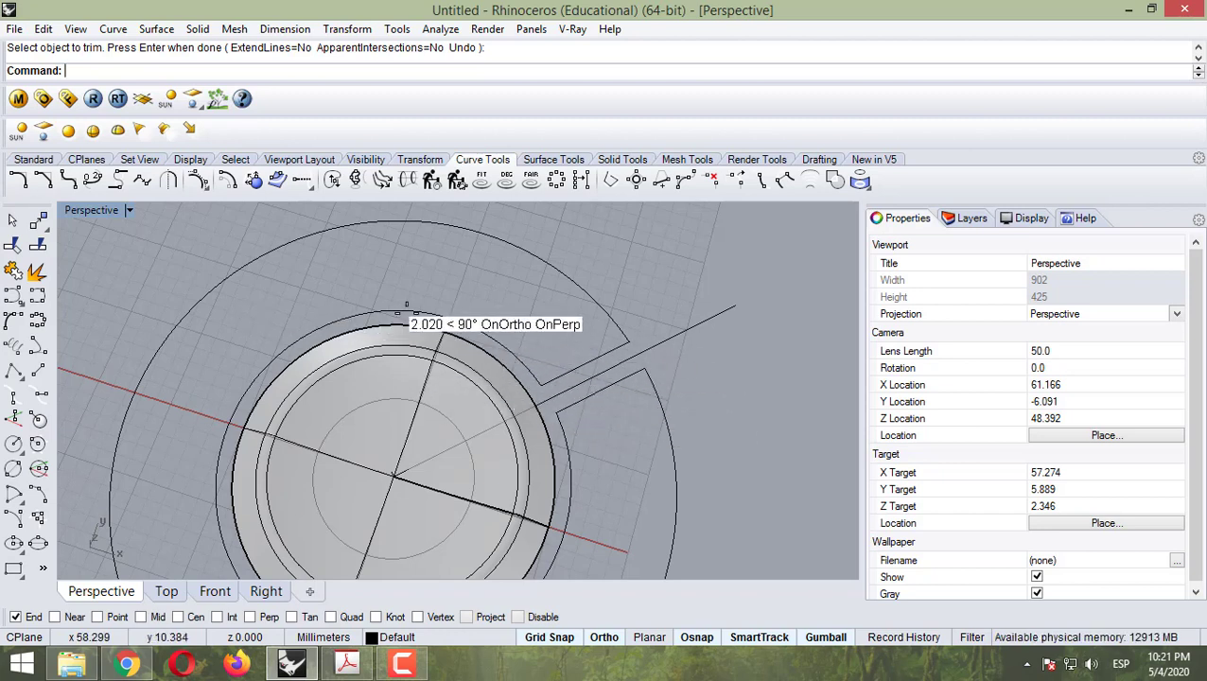
key("Escape")
left_click(576, 388)
key("Escape")
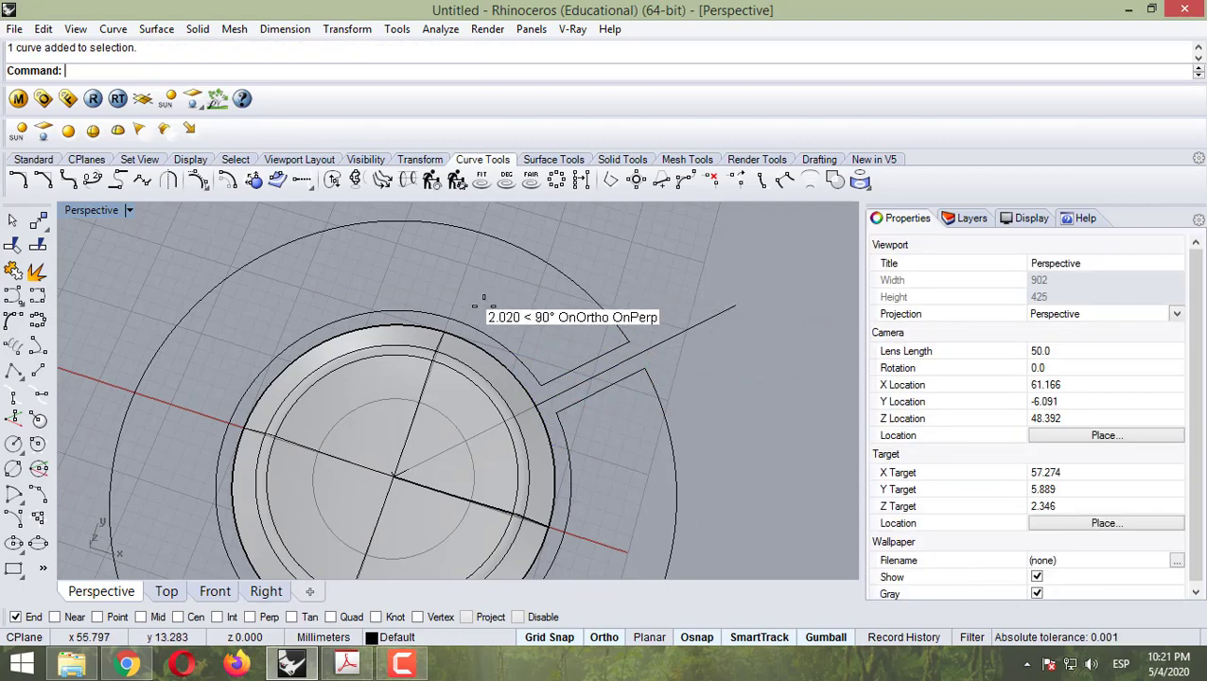
Step: Mirror the two trimmed gap lines across the Navigation Key's Y-direction centreline, keeping the originals
left_click(413, 160)
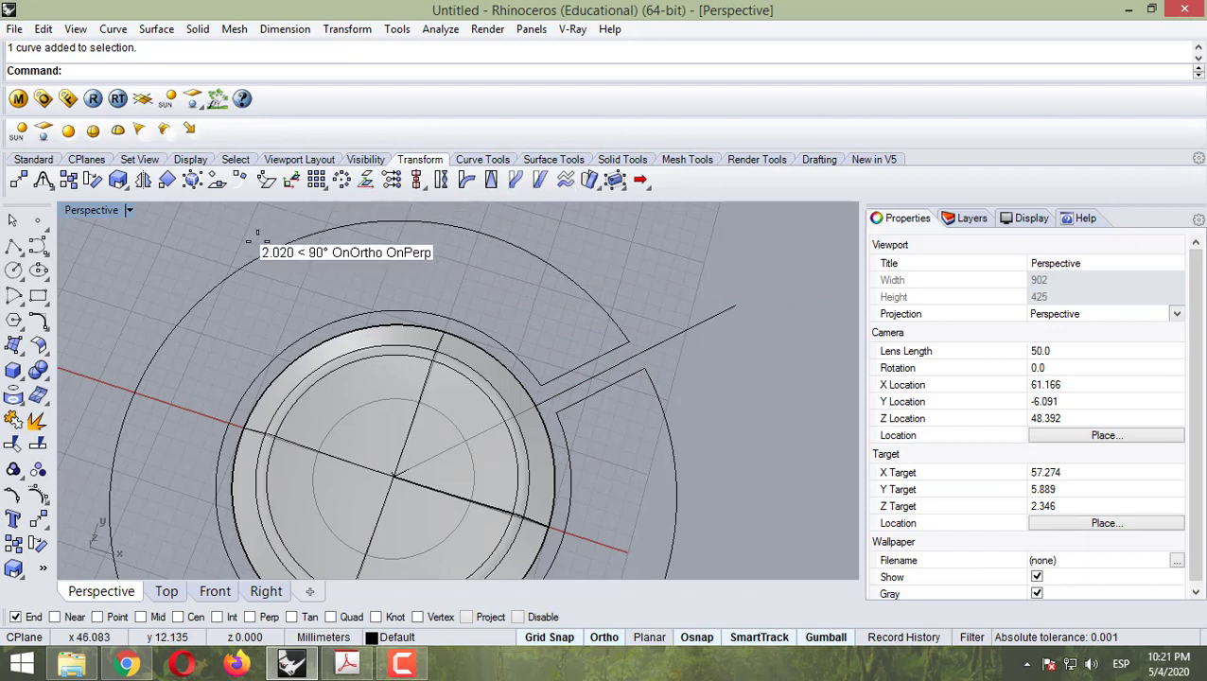
left_click(267, 180)
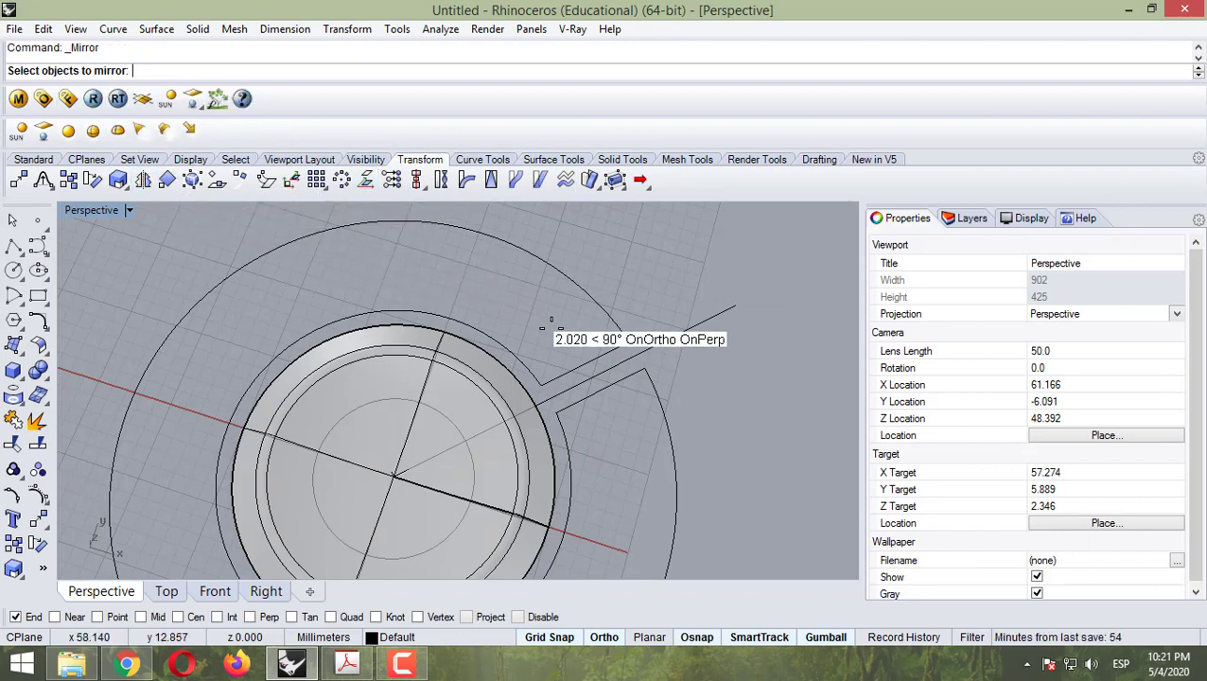
left_click(558, 375)
left_click(566, 405)
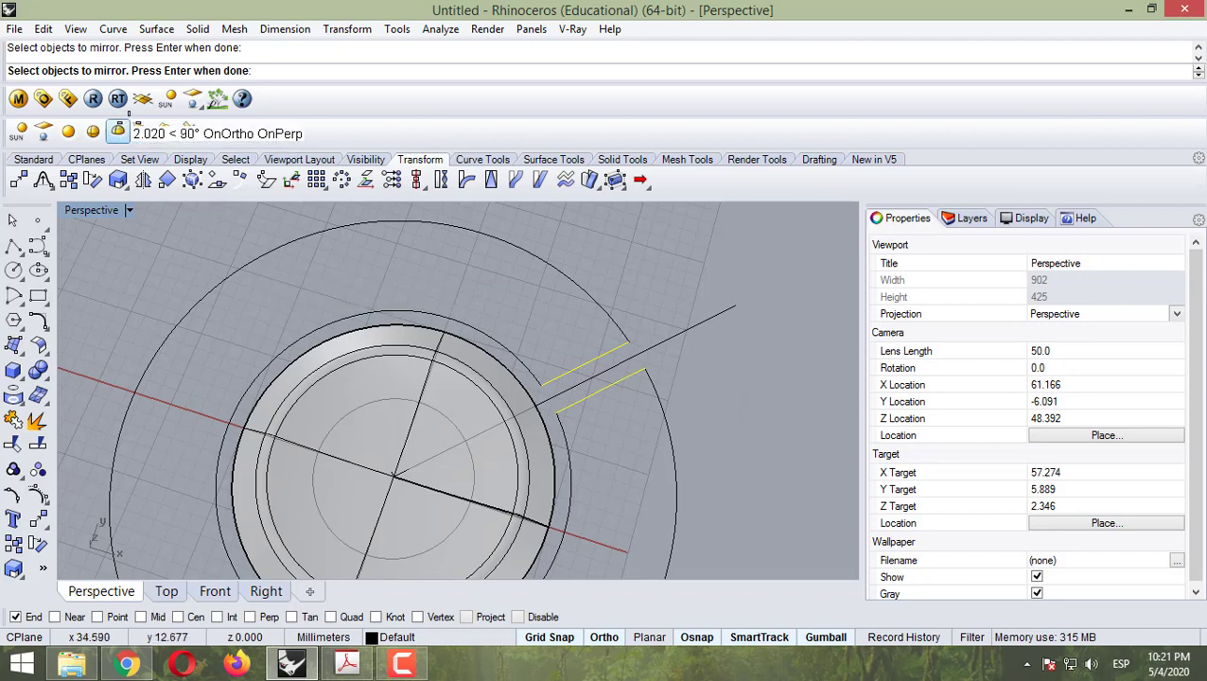
key("Return")
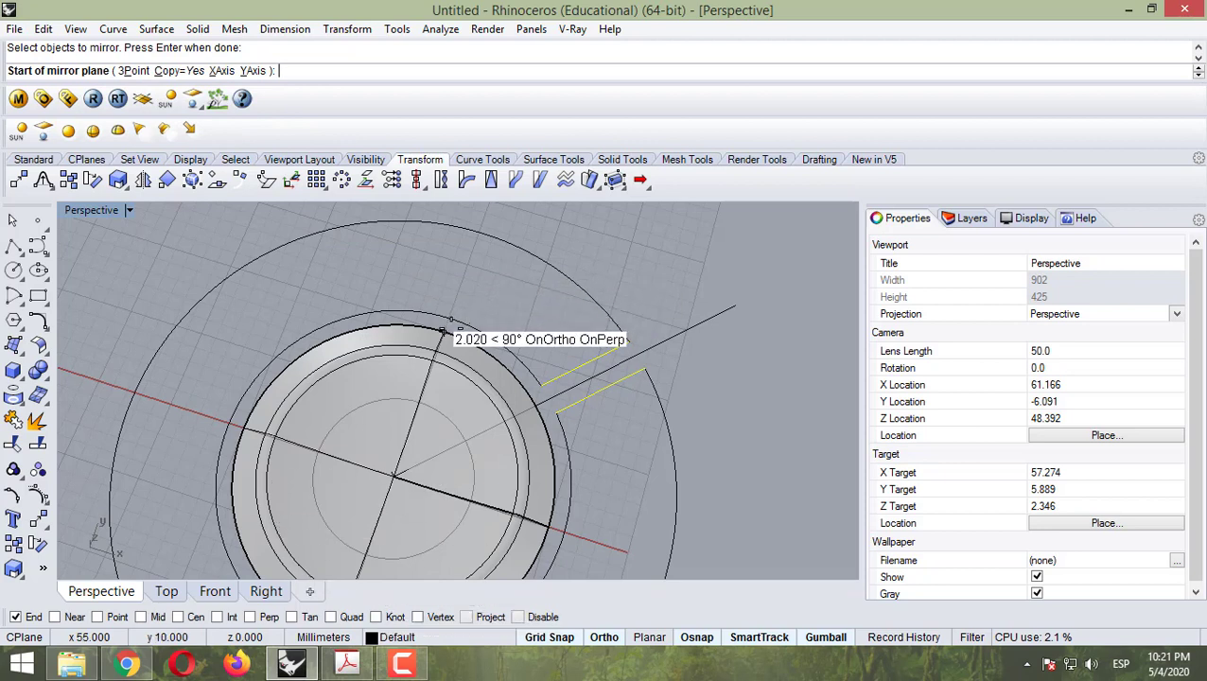
left_click(442, 331)
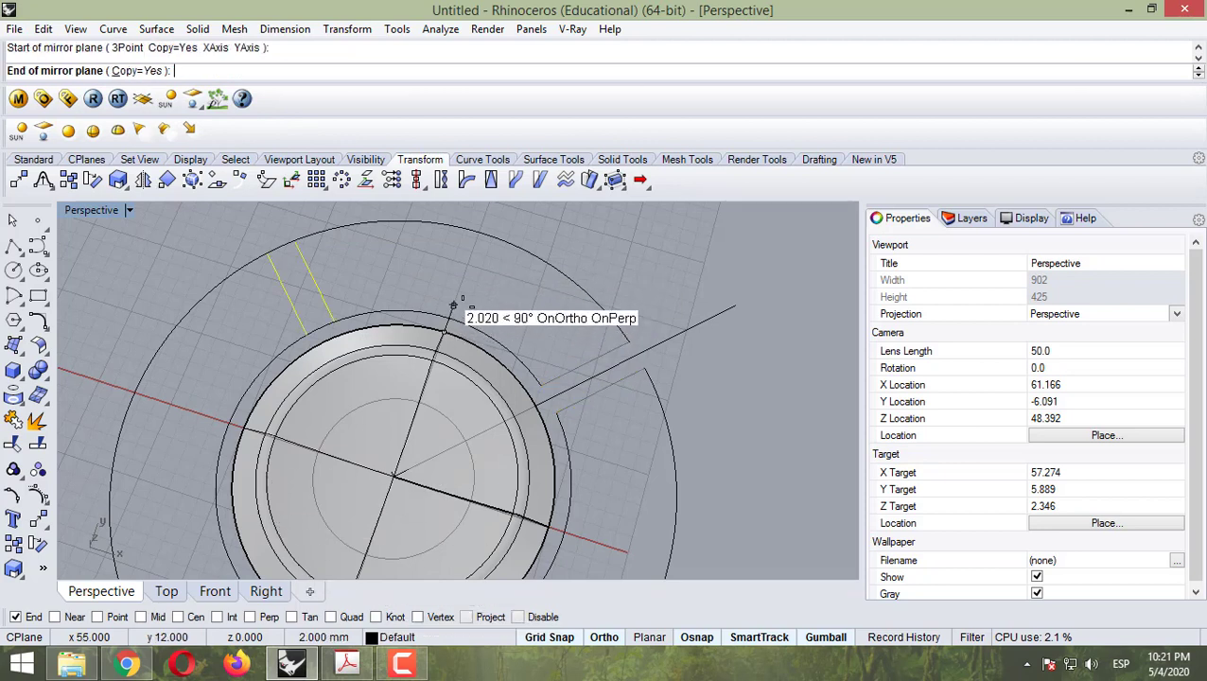
left_click(472, 253)
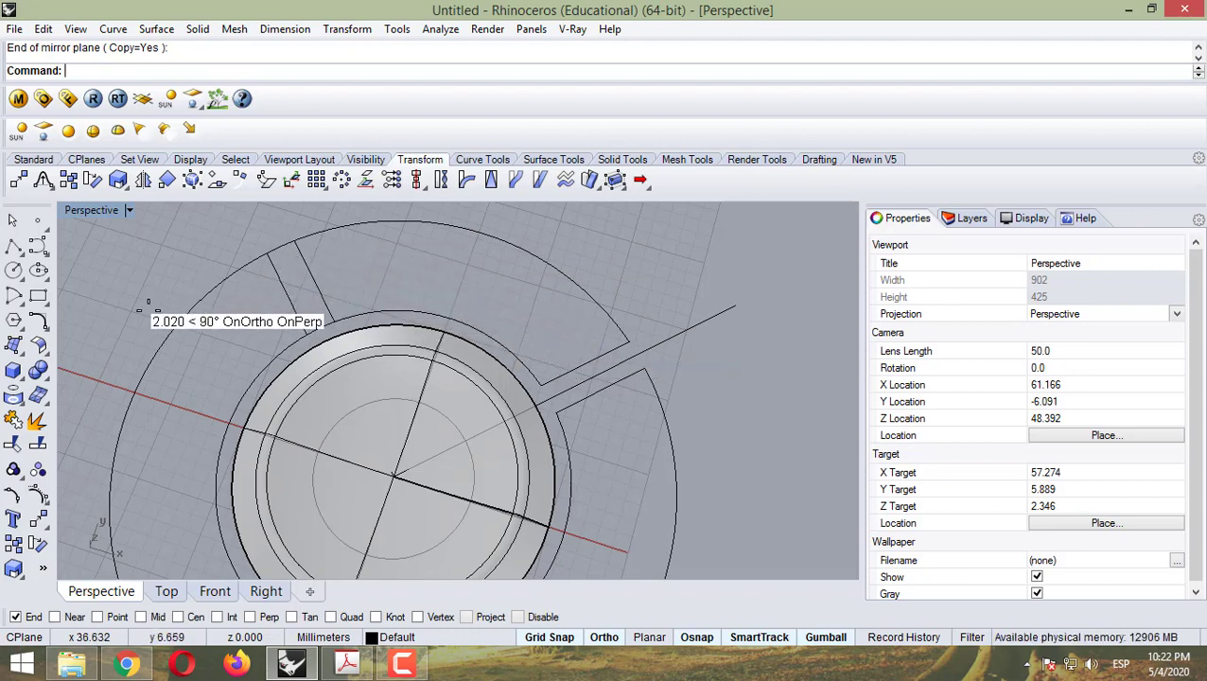
Step: Trim away the inner and outer circle segments between the two mirrored gap lines
left_click(38, 419)
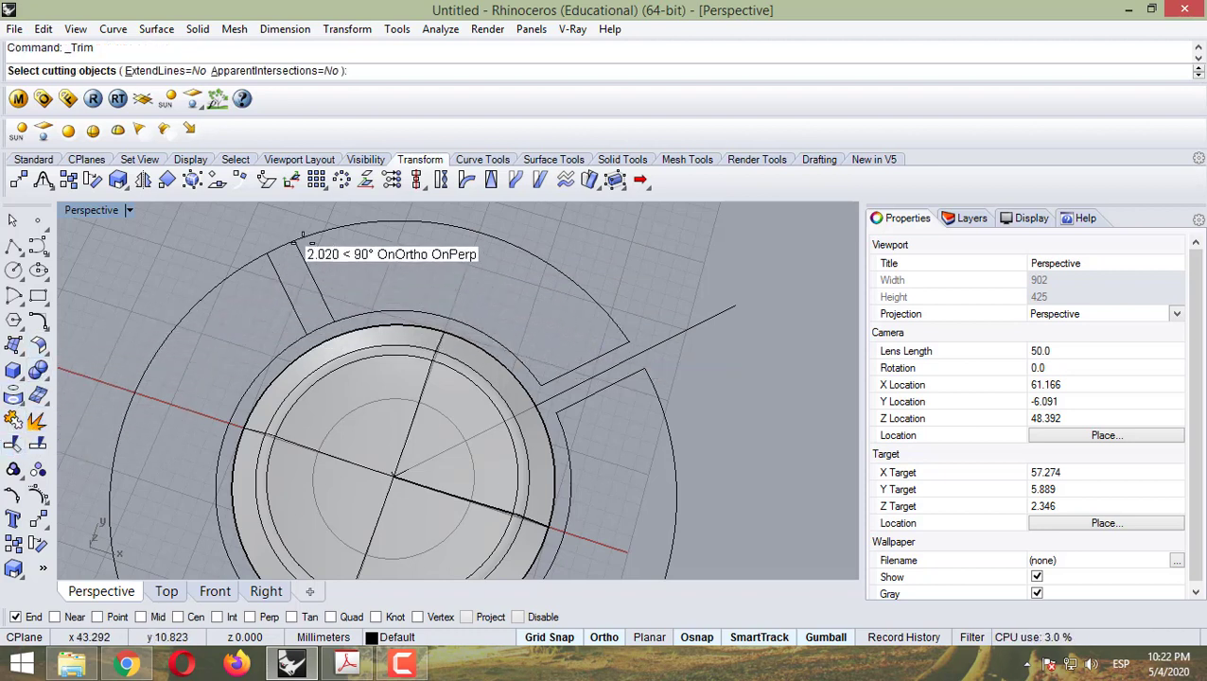
left_click(303, 246)
left_click(288, 274)
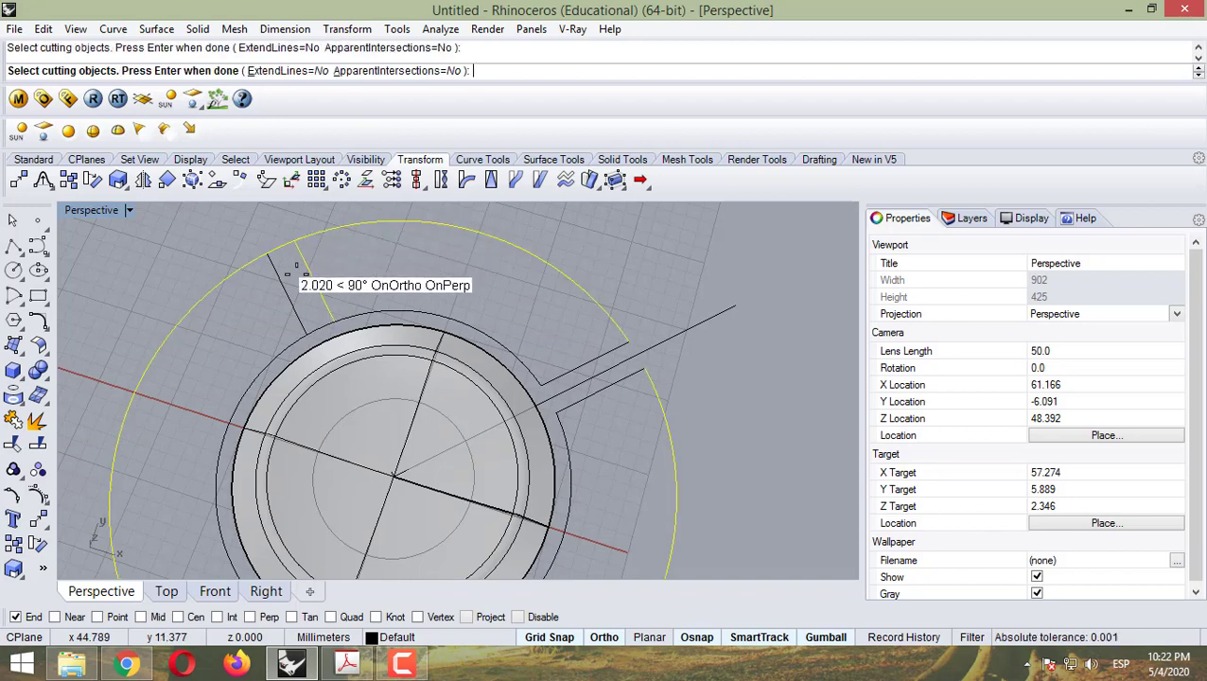
left_click(300, 323)
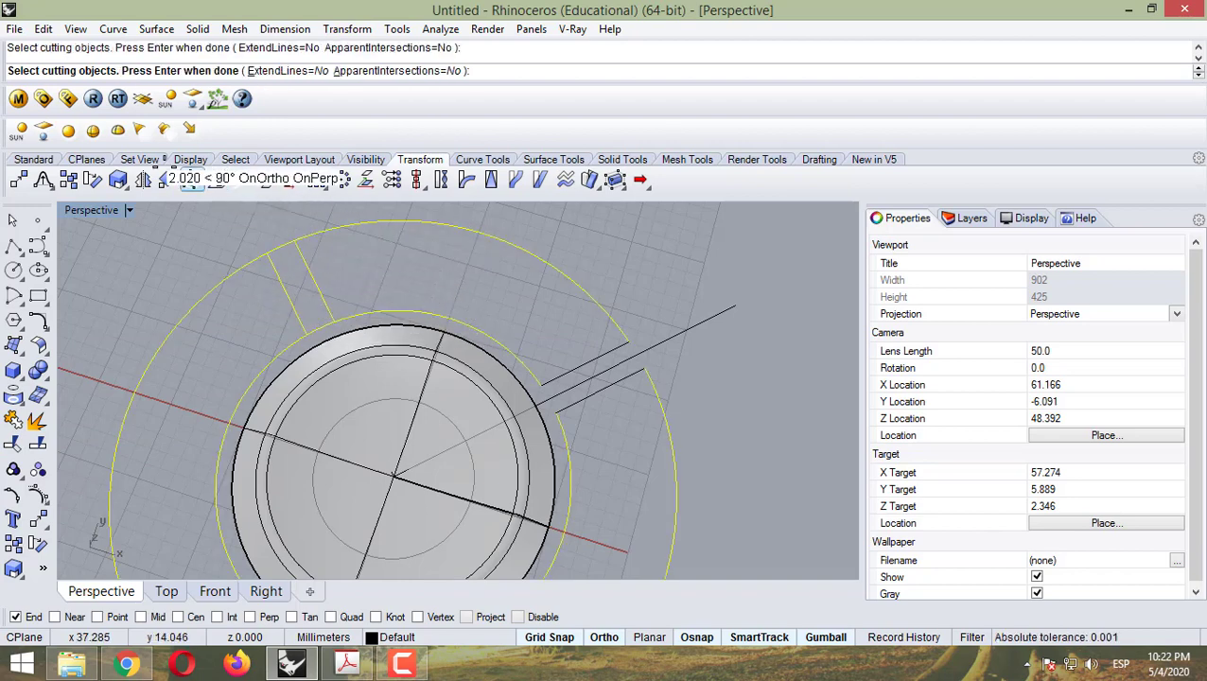
key("Return")
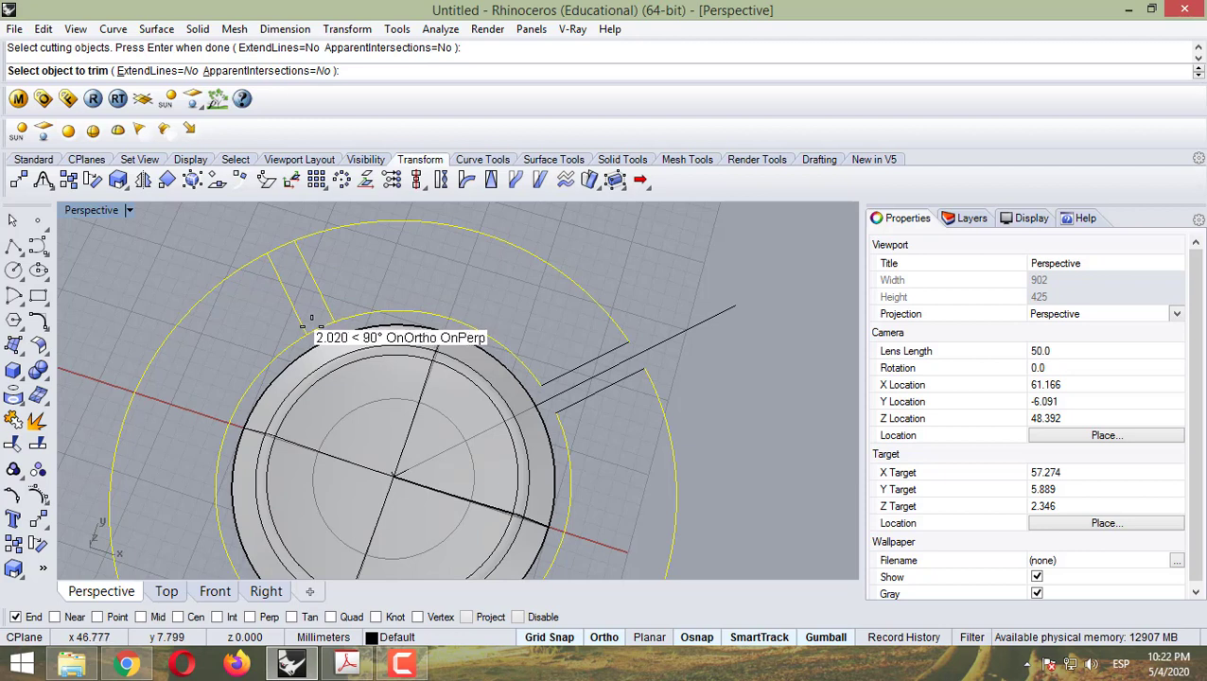
left_click(311, 323)
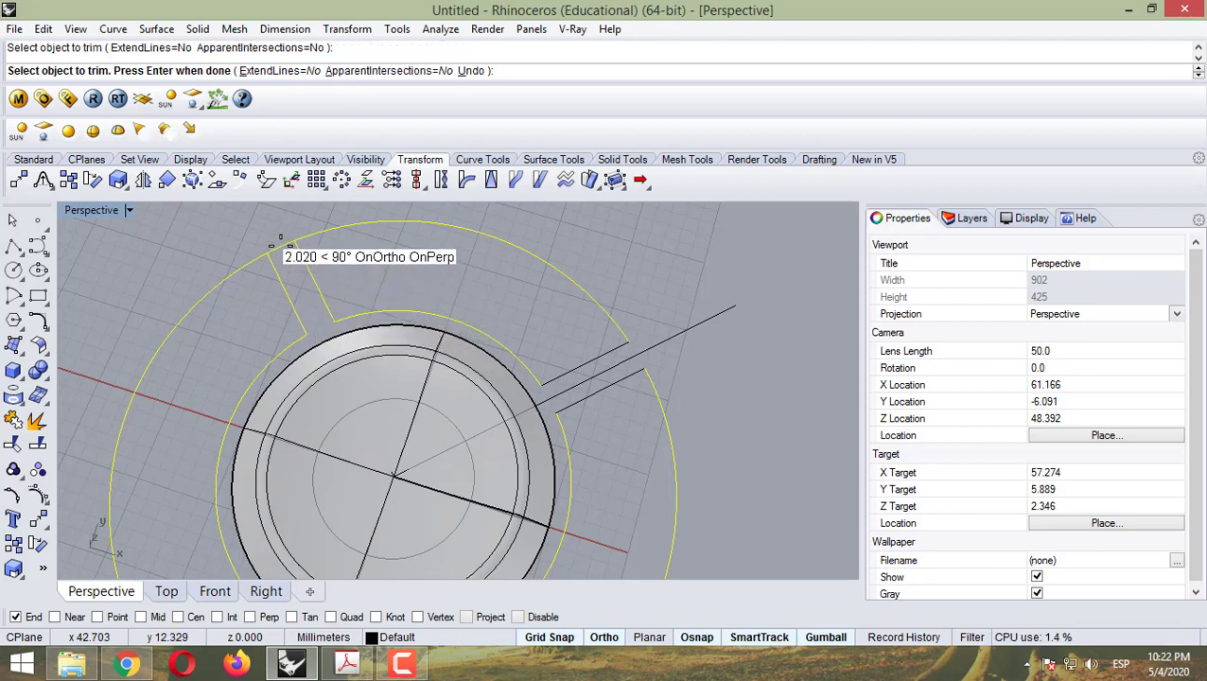
left_click(273, 249)
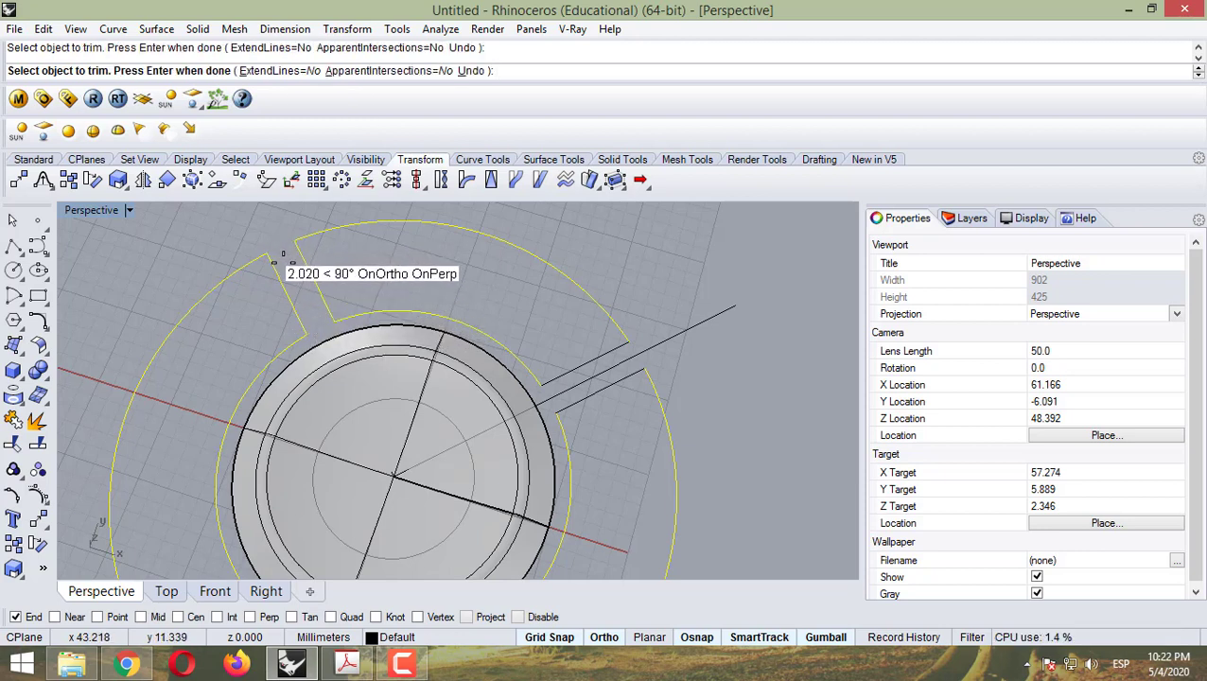
key("Return")
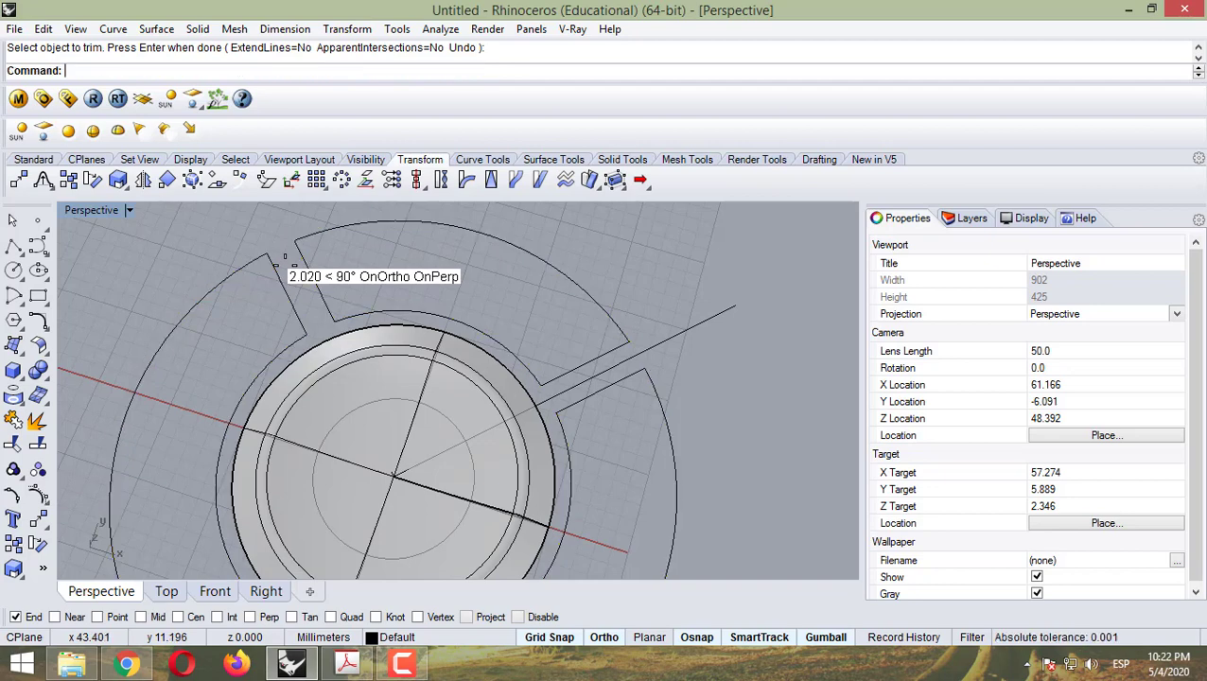
Step: Examine the separate arcs and gap lines that make up the upper control button's outline
left_click(298, 336)
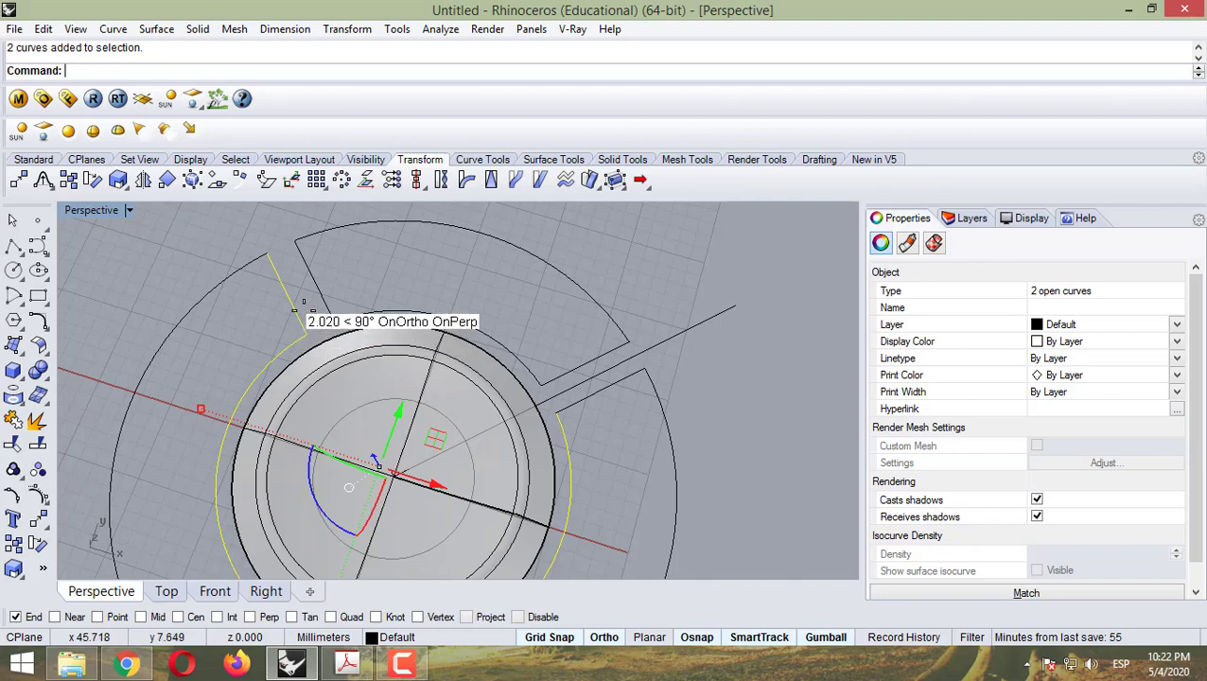
left_click(303, 300)
left_click(339, 227)
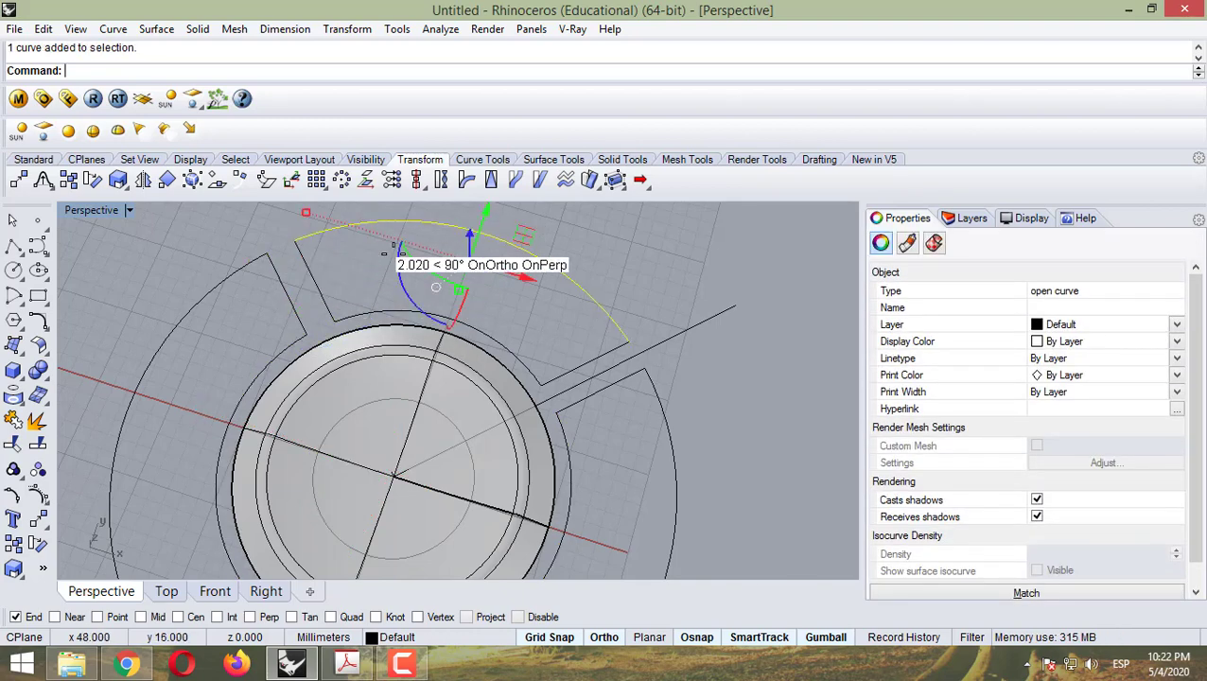
left_click_drag(393, 303, 612, 255)
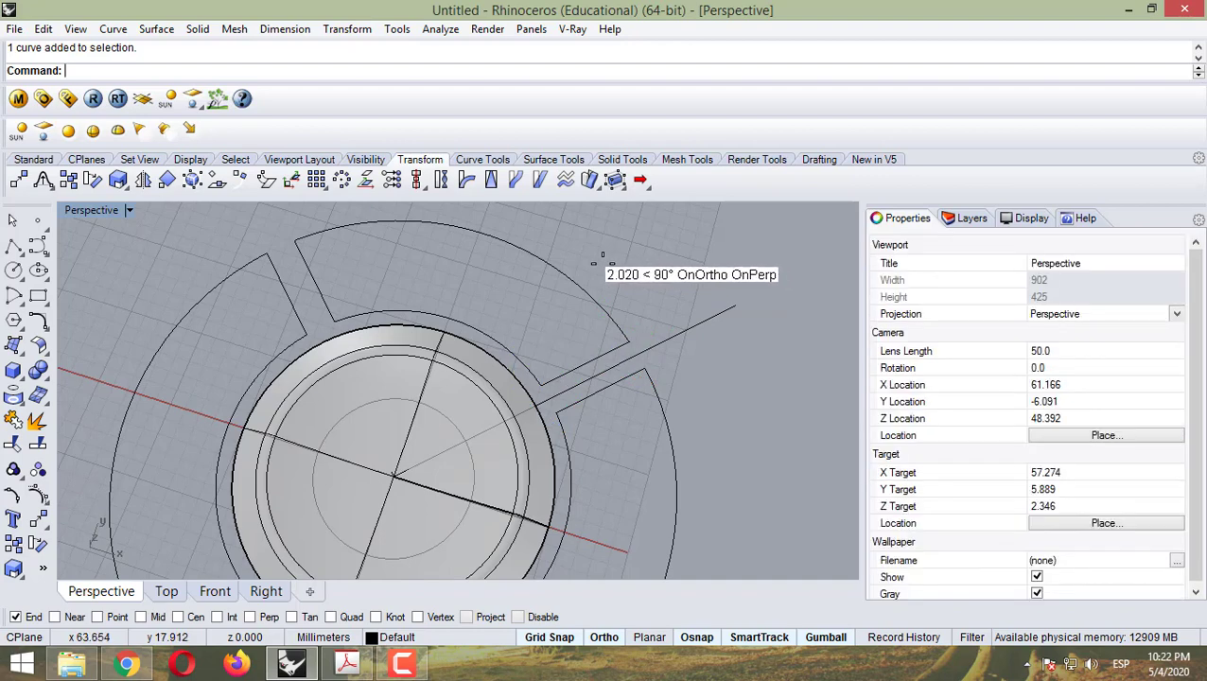
left_click_drag(533, 255, 476, 215)
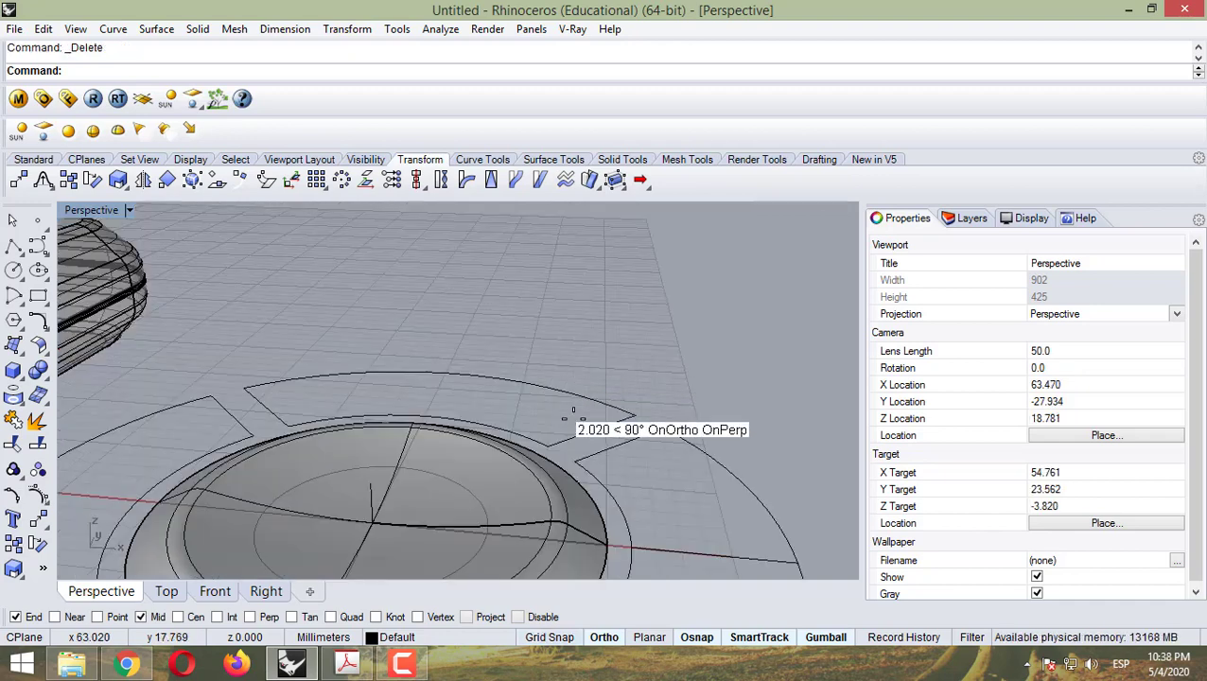
left_click_drag(564, 412, 537, 460)
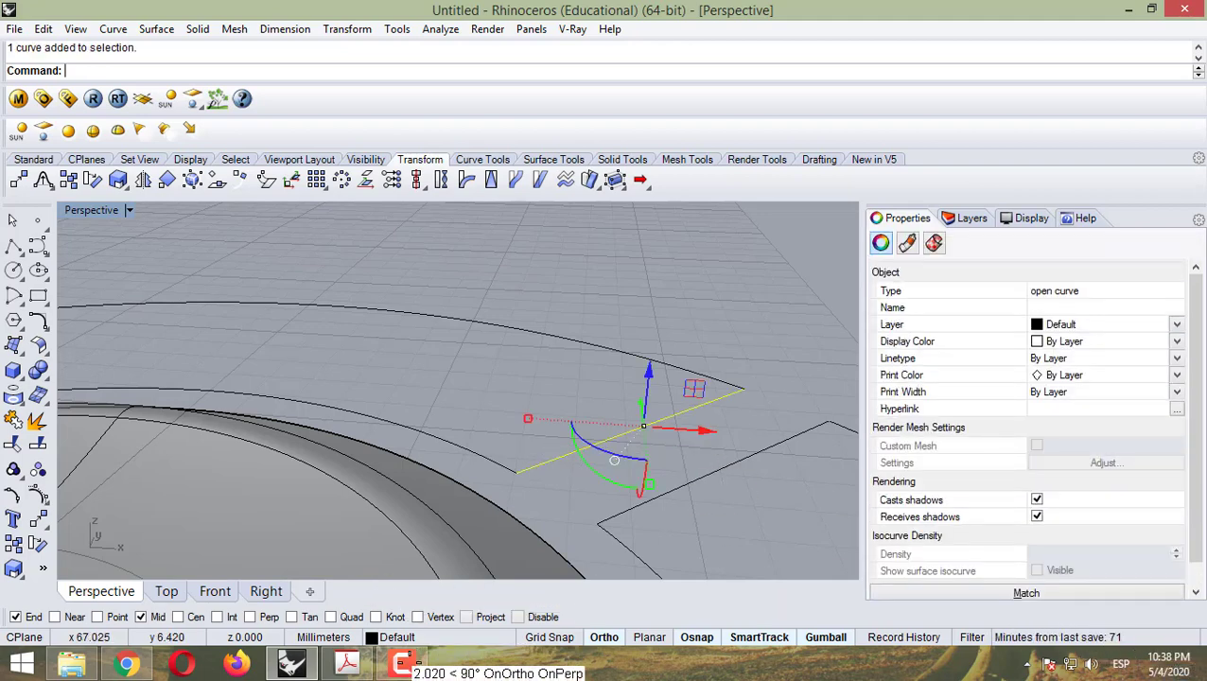
left_click(402, 662)
left_click(402, 662)
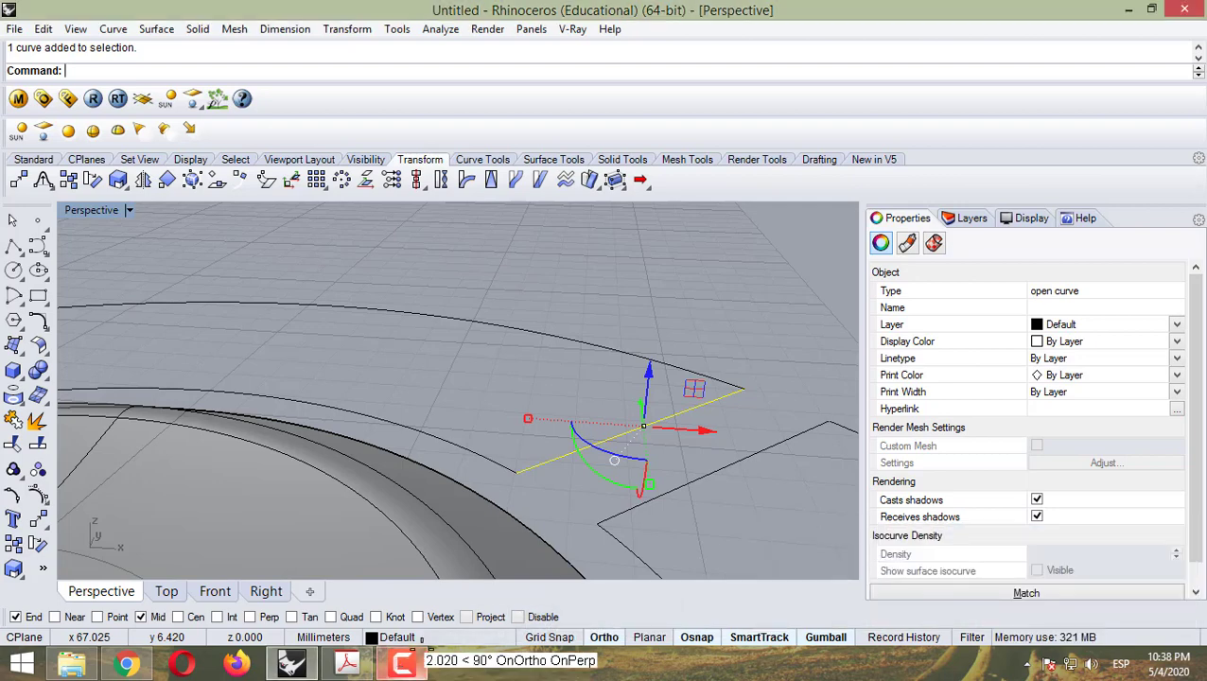
left_click(451, 365)
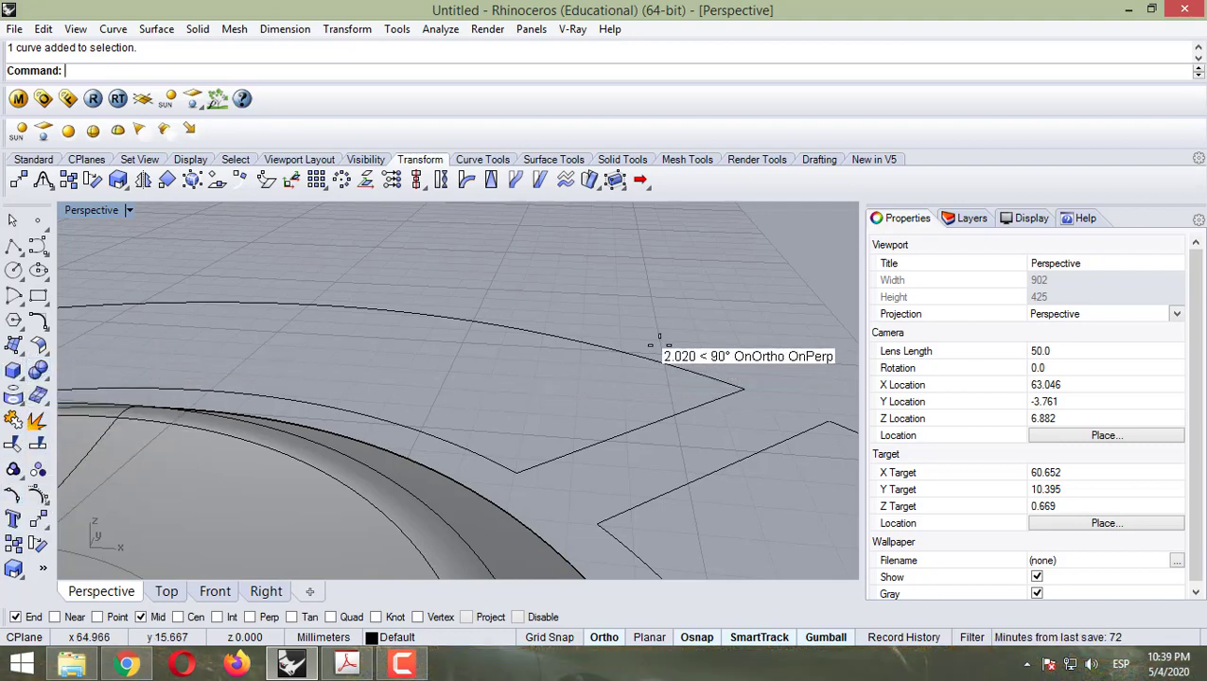
Step: Extrude the inner and outer arcs of the upper control button straight up 0.75 mm as open surfaces
left_click(558, 158)
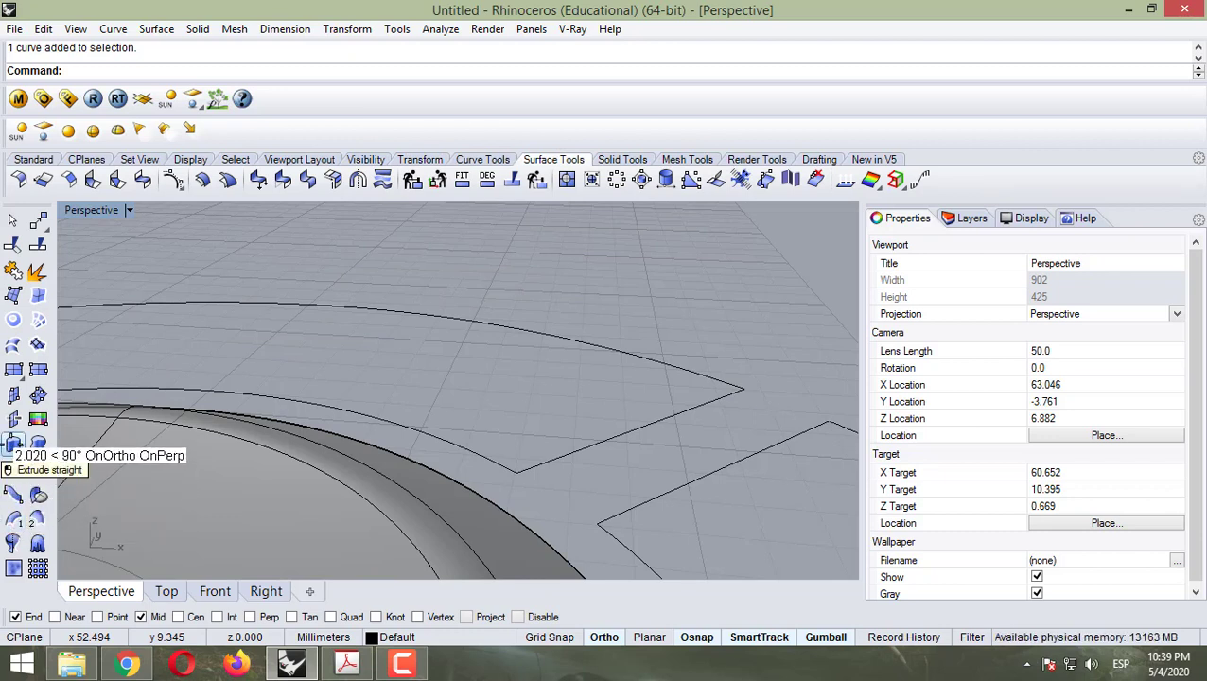
left_click(13, 443)
left_click(368, 429)
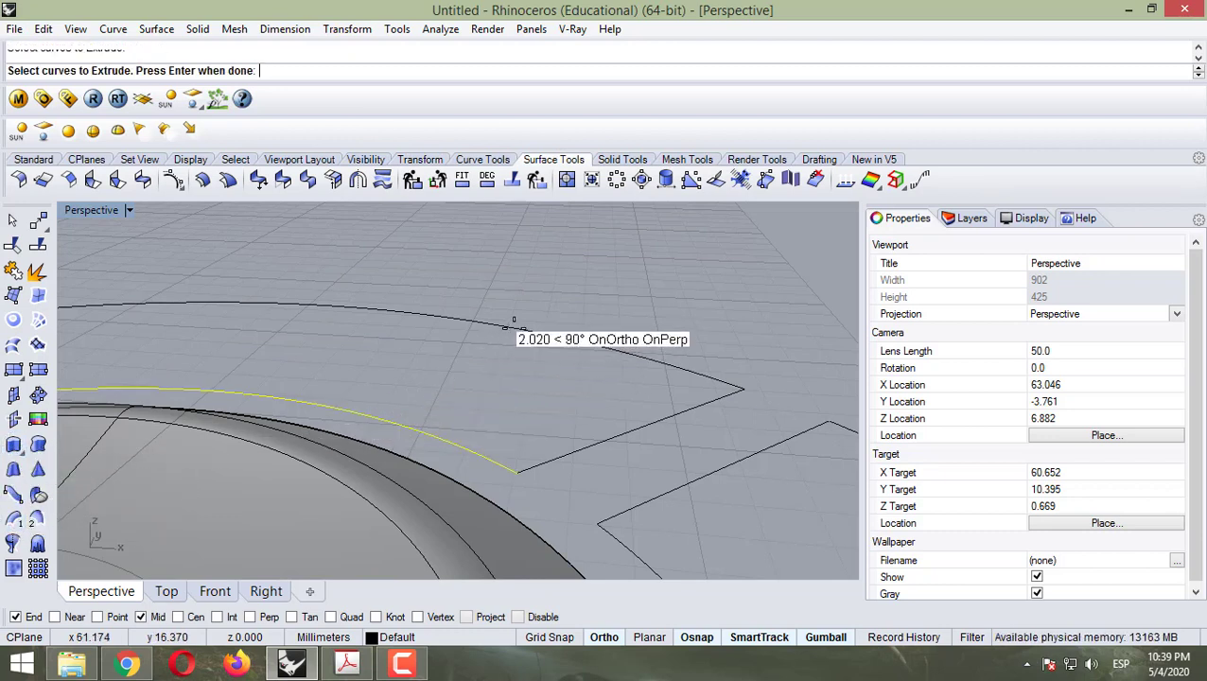
key("Return")
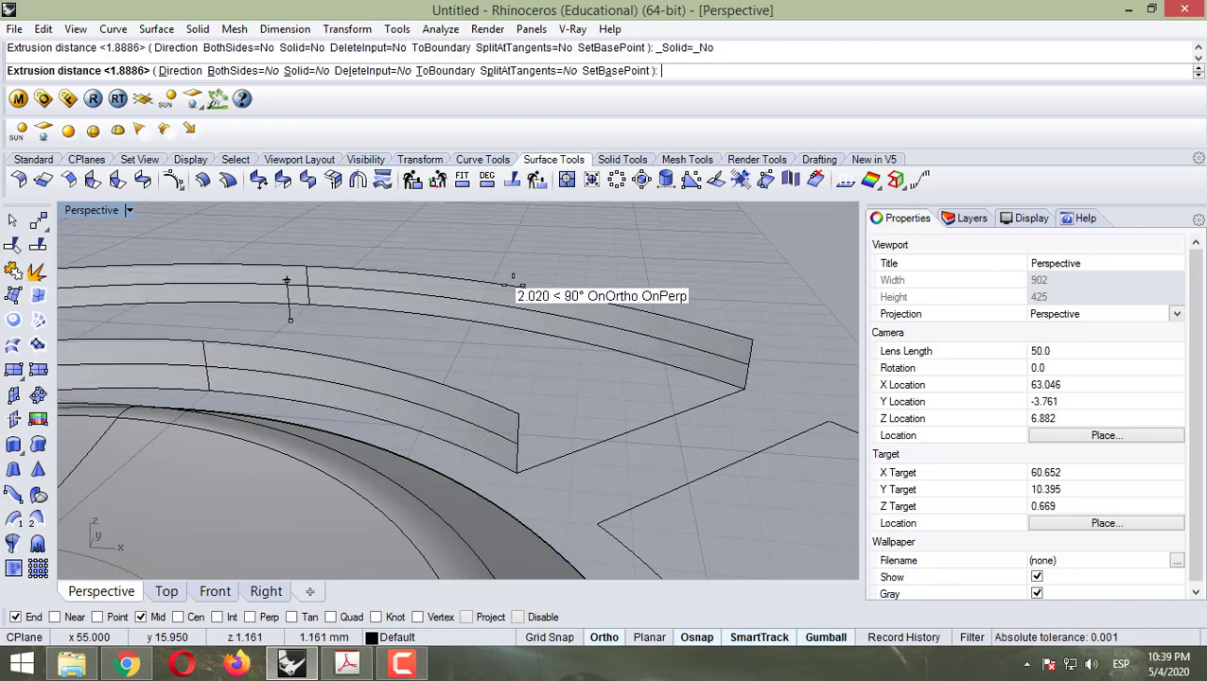
type(".75")
key("Return")
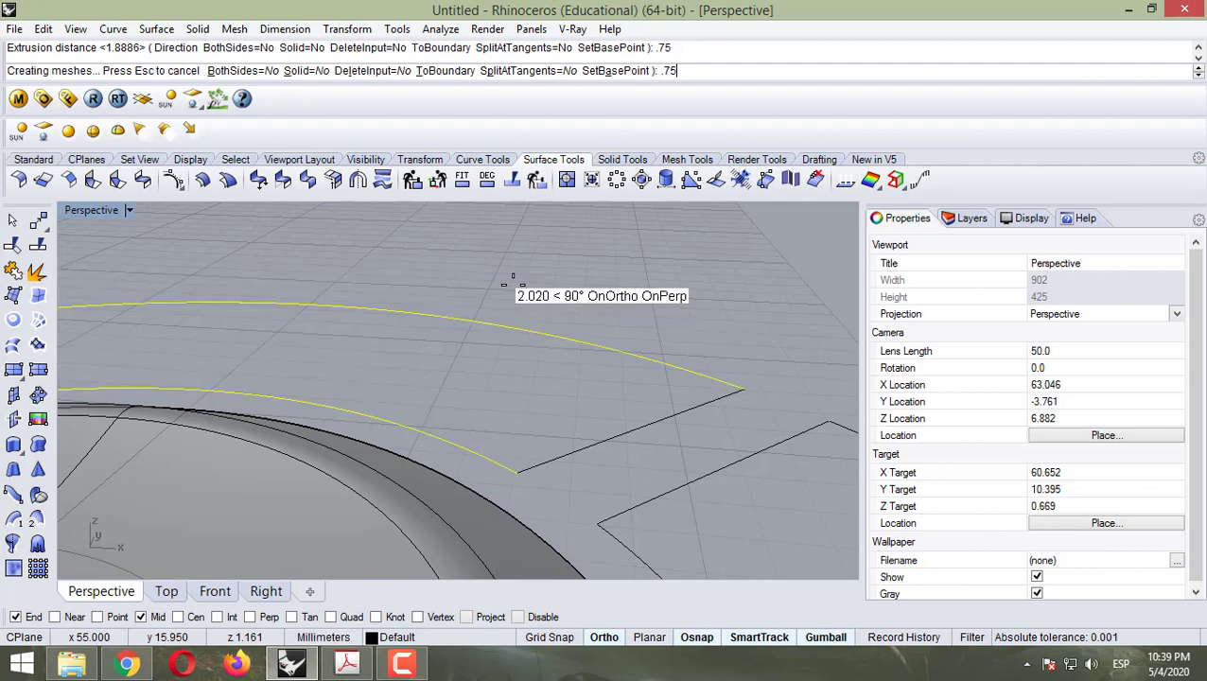
Step: Check the PDF tutorial's instructions for raising the button surface, then return to the model and inspect the upper button's gap line
left_click(352, 662)
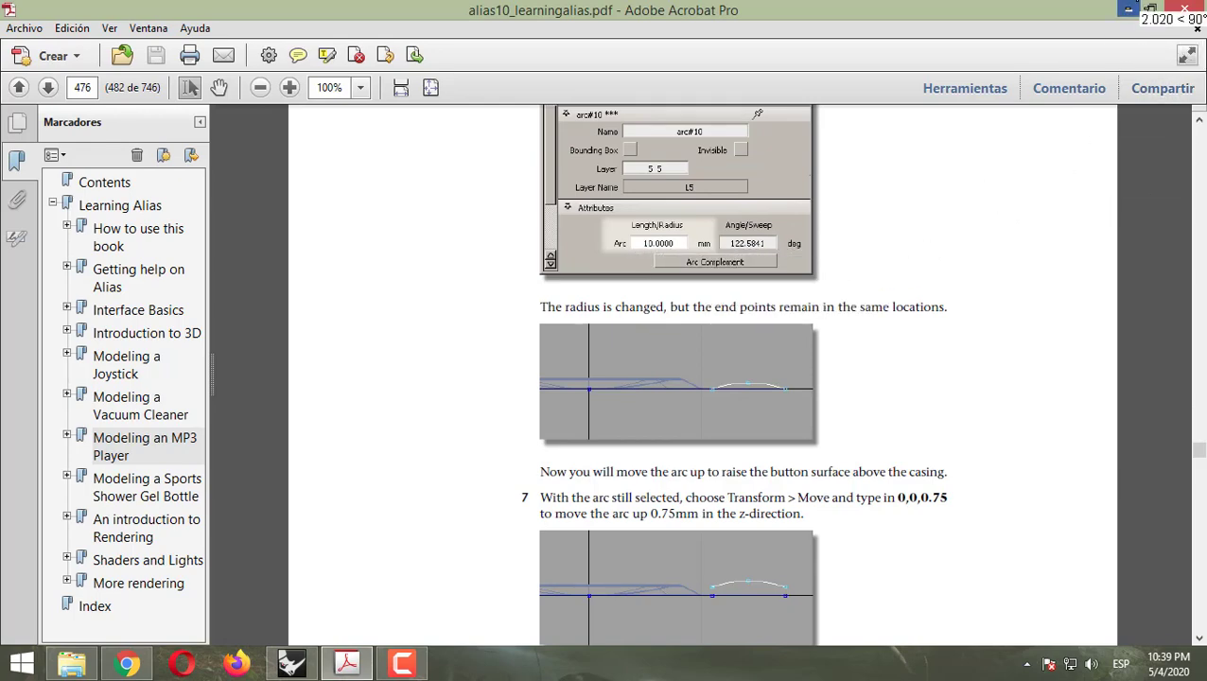
left_click(1129, 9)
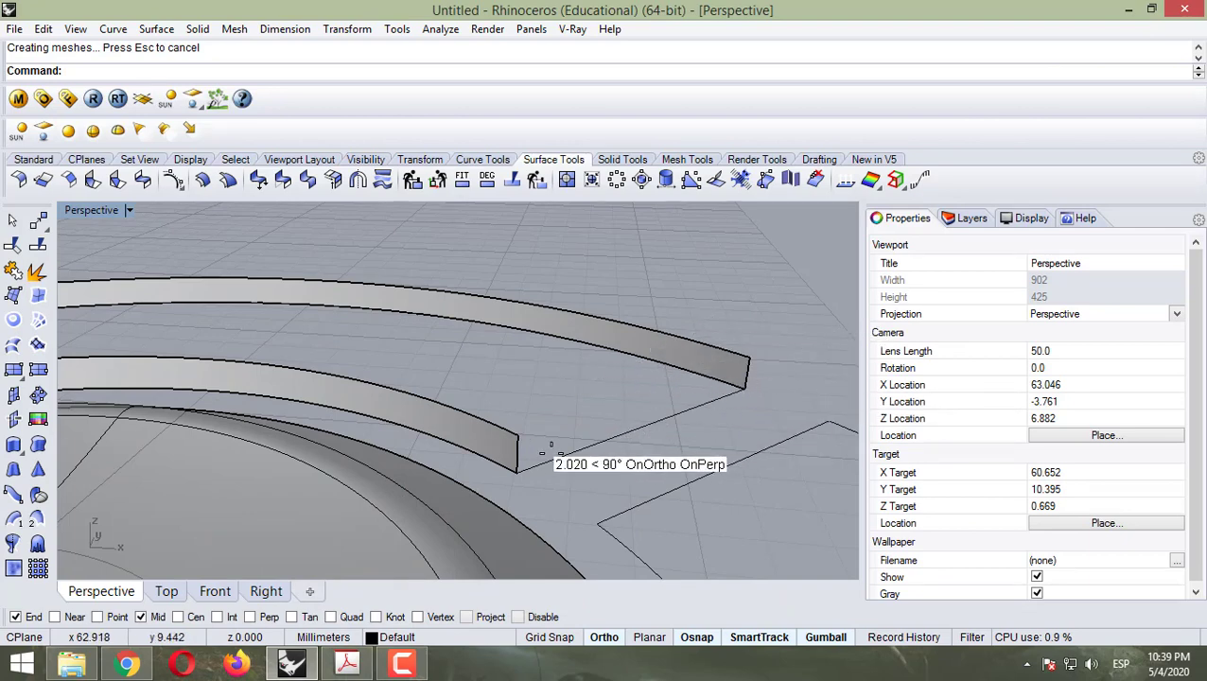
left_click(542, 456)
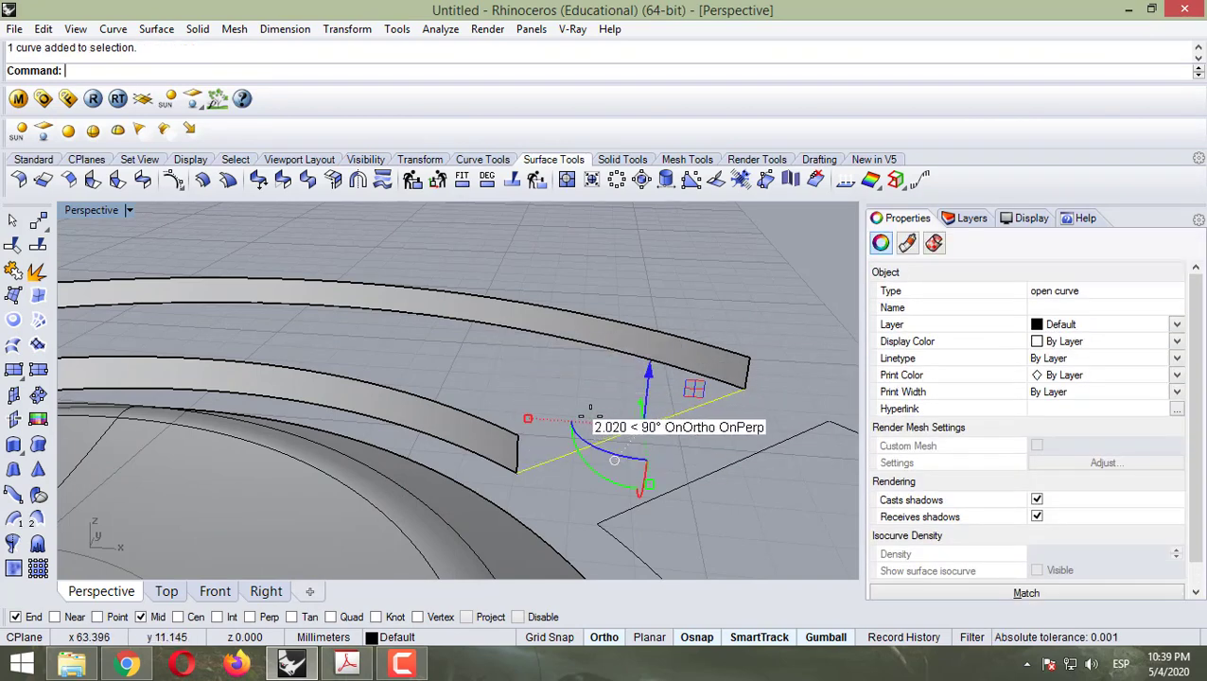
key("Escape")
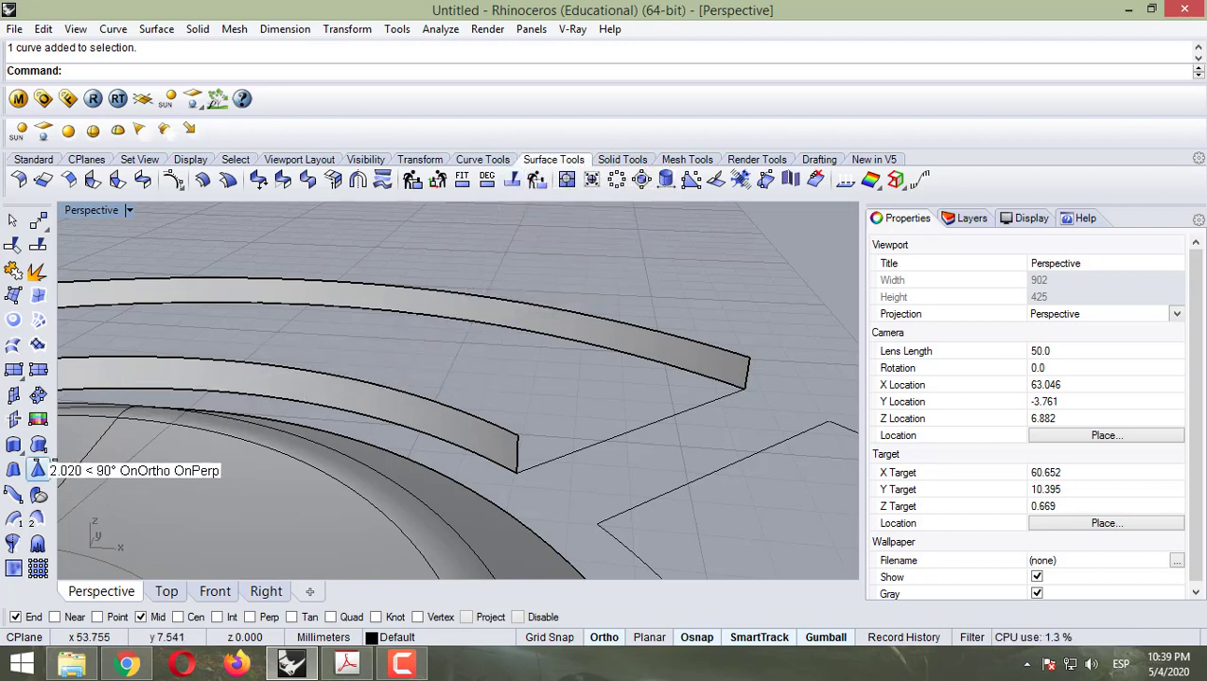
Step: Try to extrude the upper button's gap line straight up 1.5 mm as an open surface
left_click(12, 444)
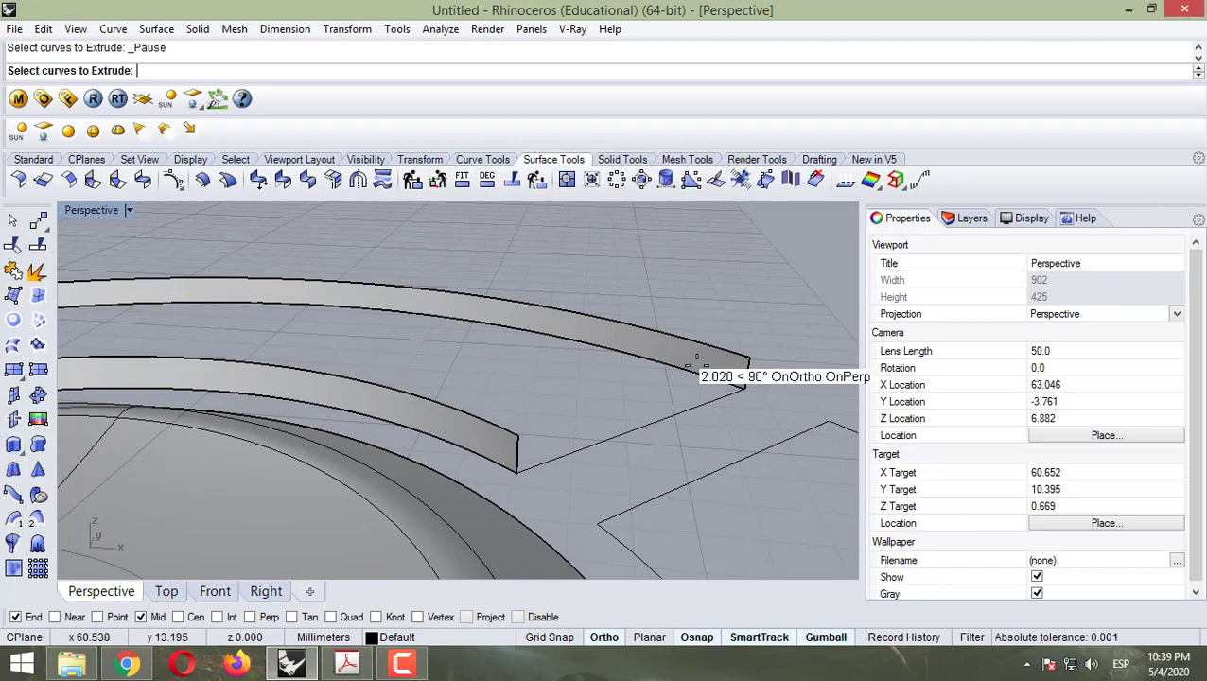
key("Return")
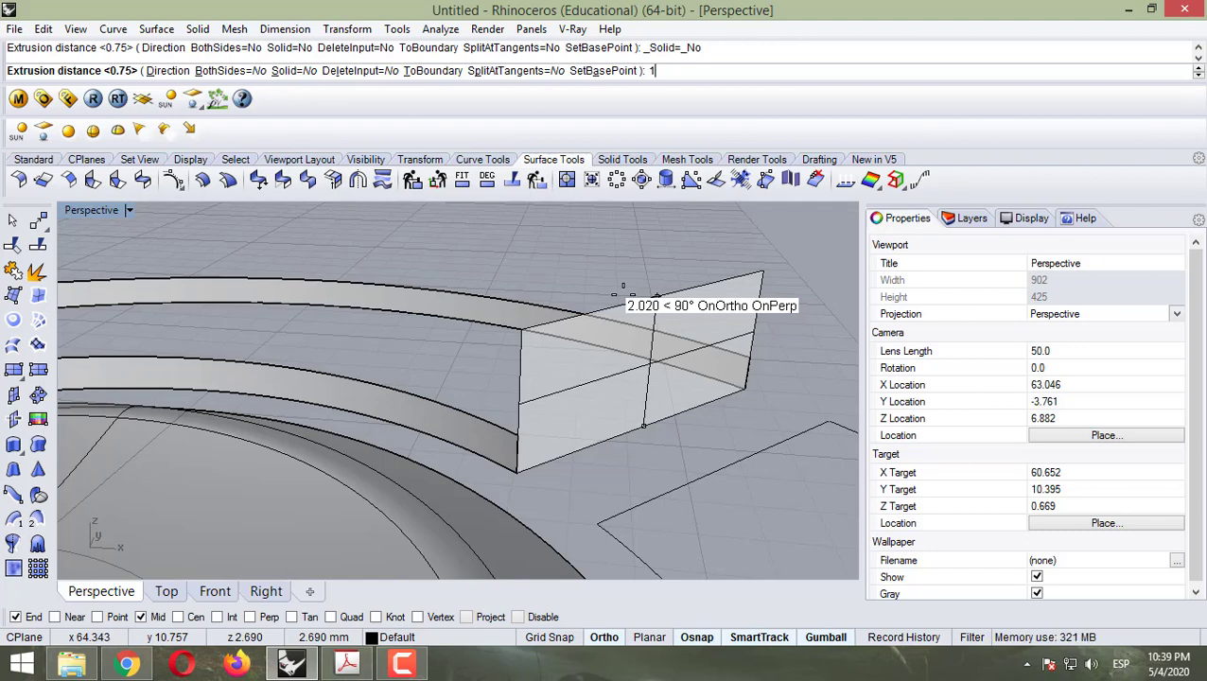
key("Return")
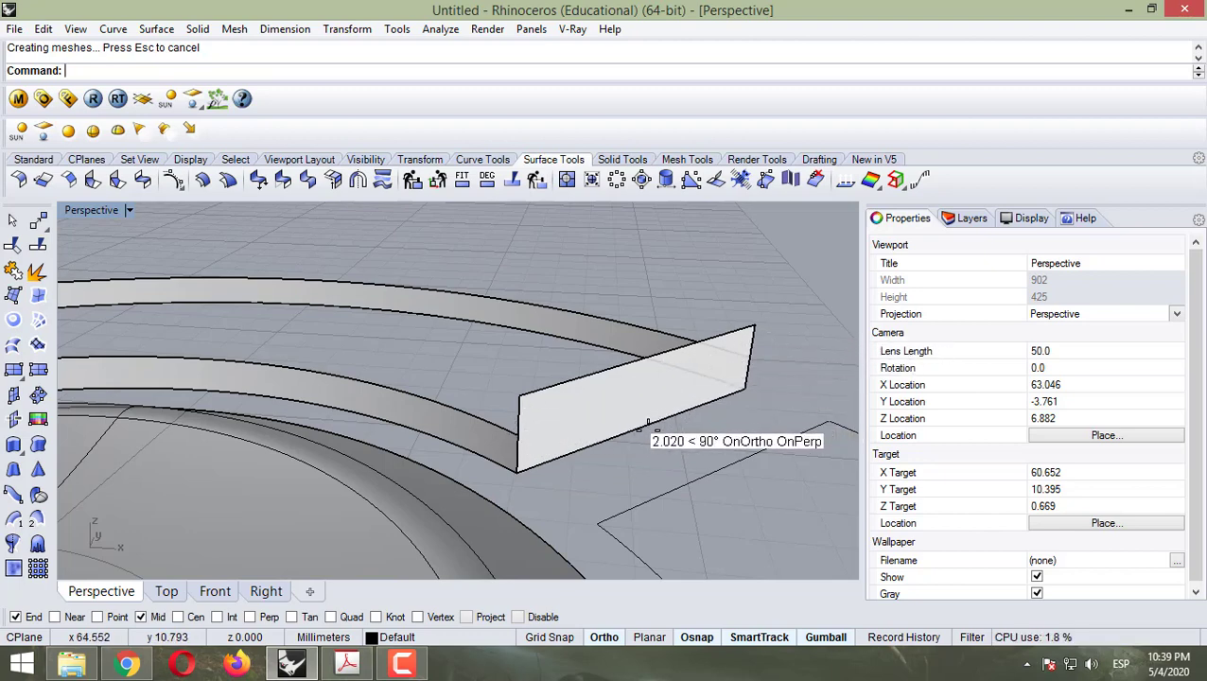
left_click(587, 408)
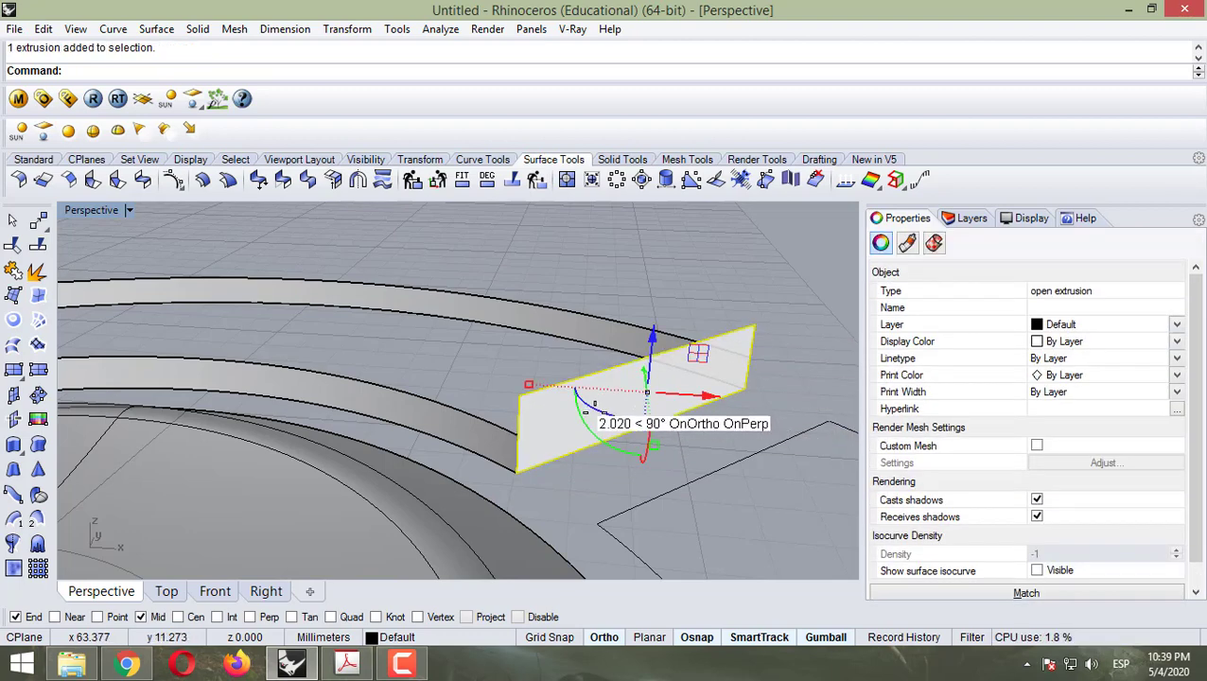
key("Delete")
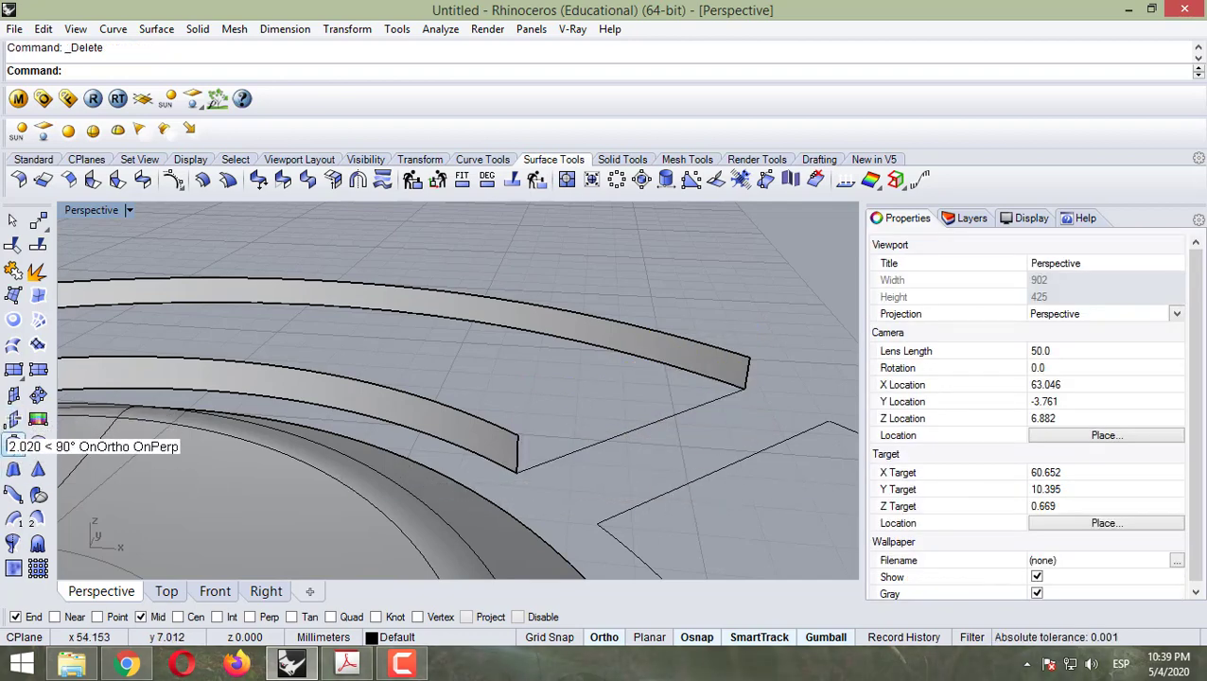
Step: Extrude the upper button's gap line straight up 1 mm as an open end wall
left_click(11, 421)
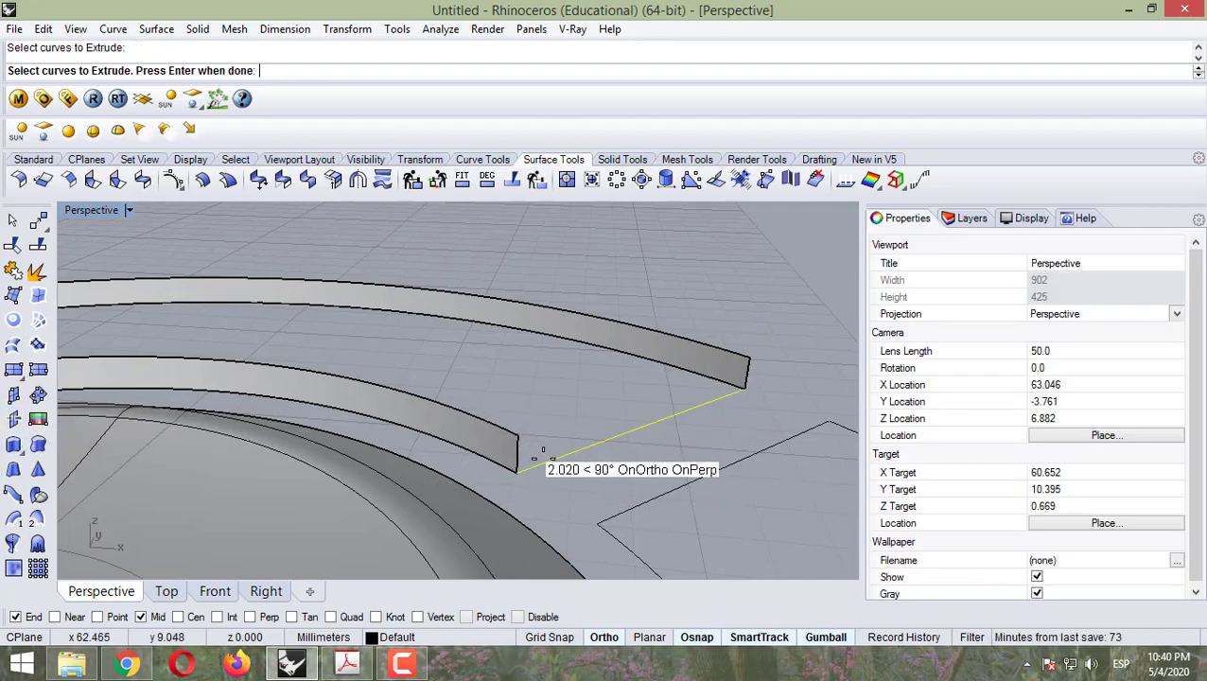
key("Return")
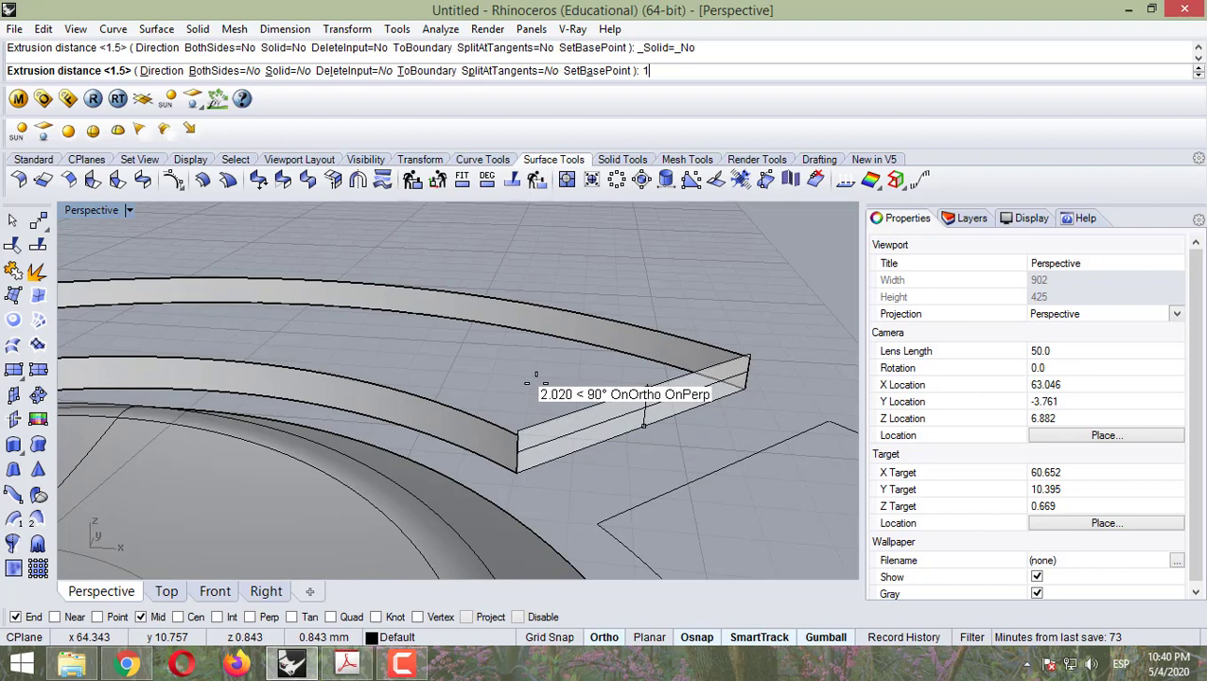
key("Return")
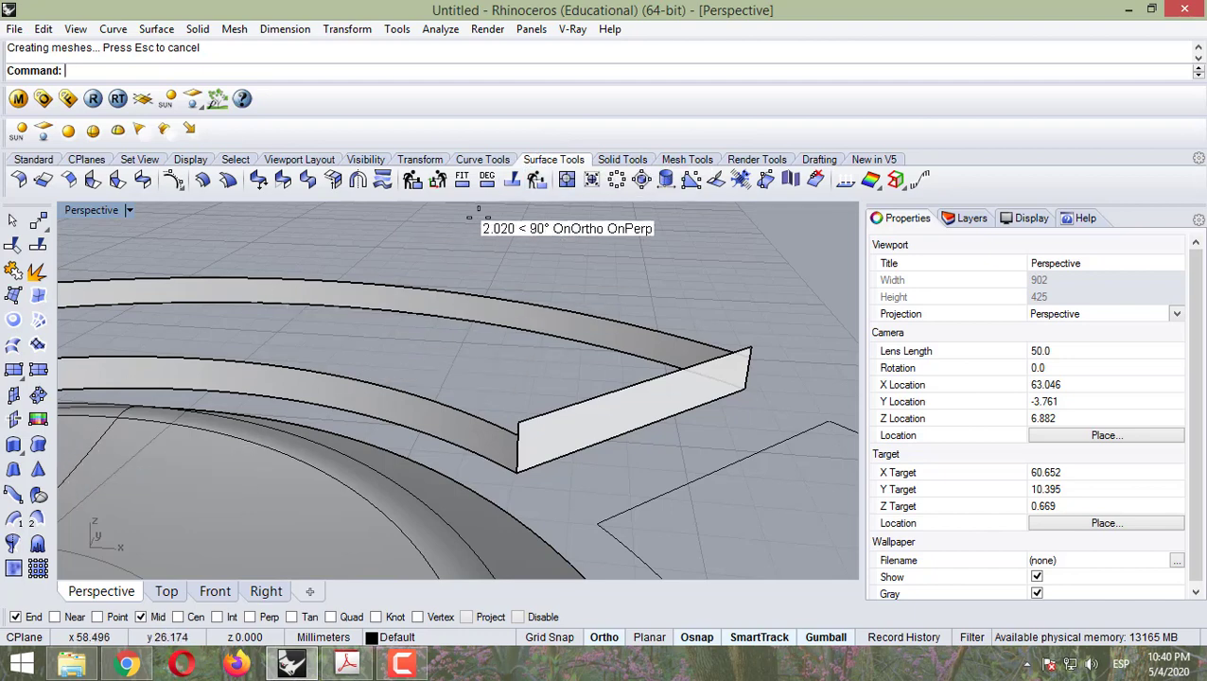
Step: Draw an arc between the inner and outer walls' upper corners, passing through the midpoint of the end wall's top edge
left_click(487, 158)
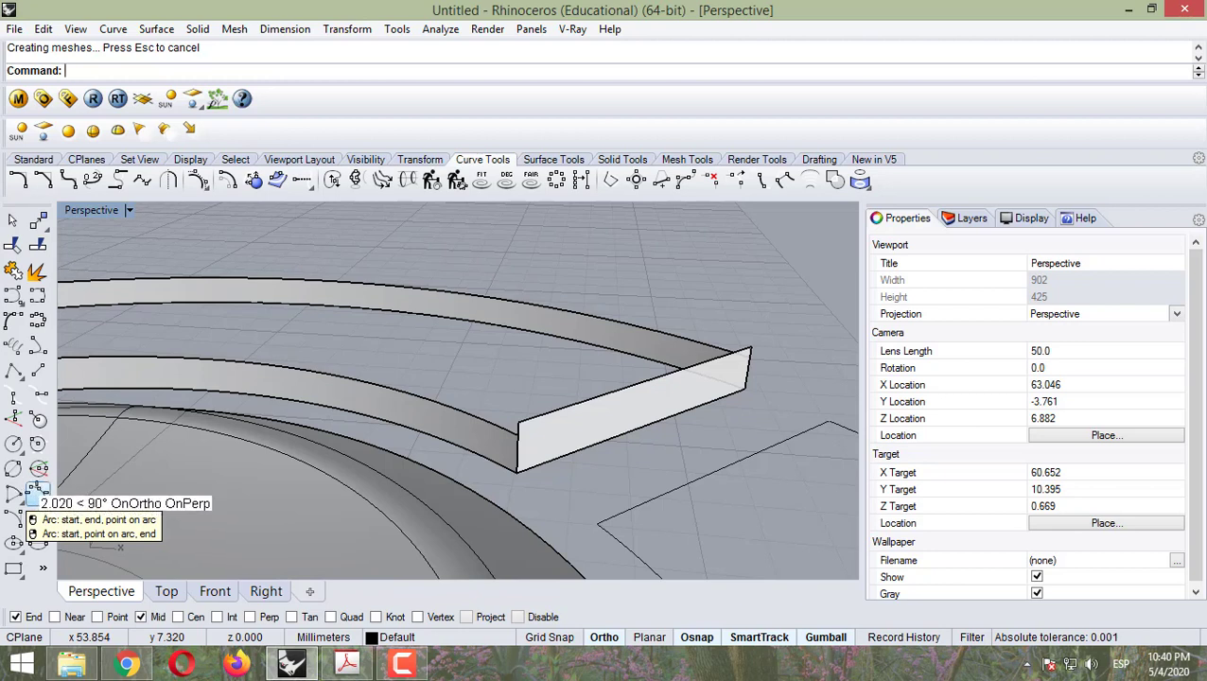
left_click(37, 490)
left_click(519, 436)
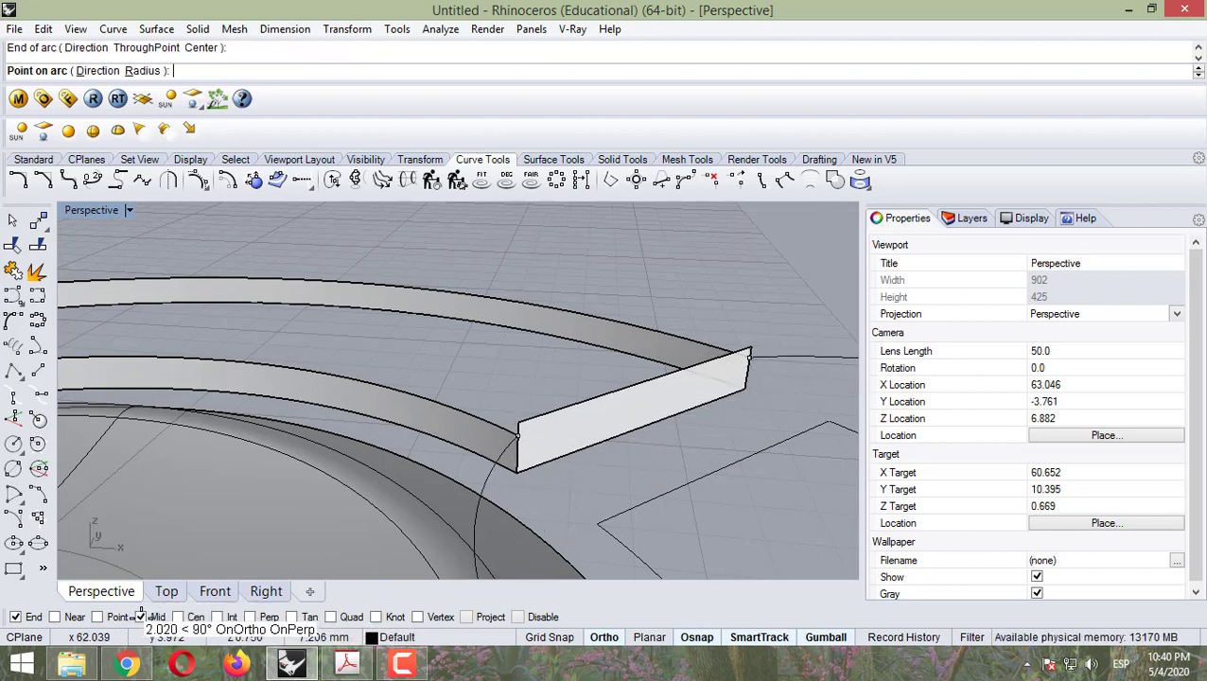
left_click(588, 424)
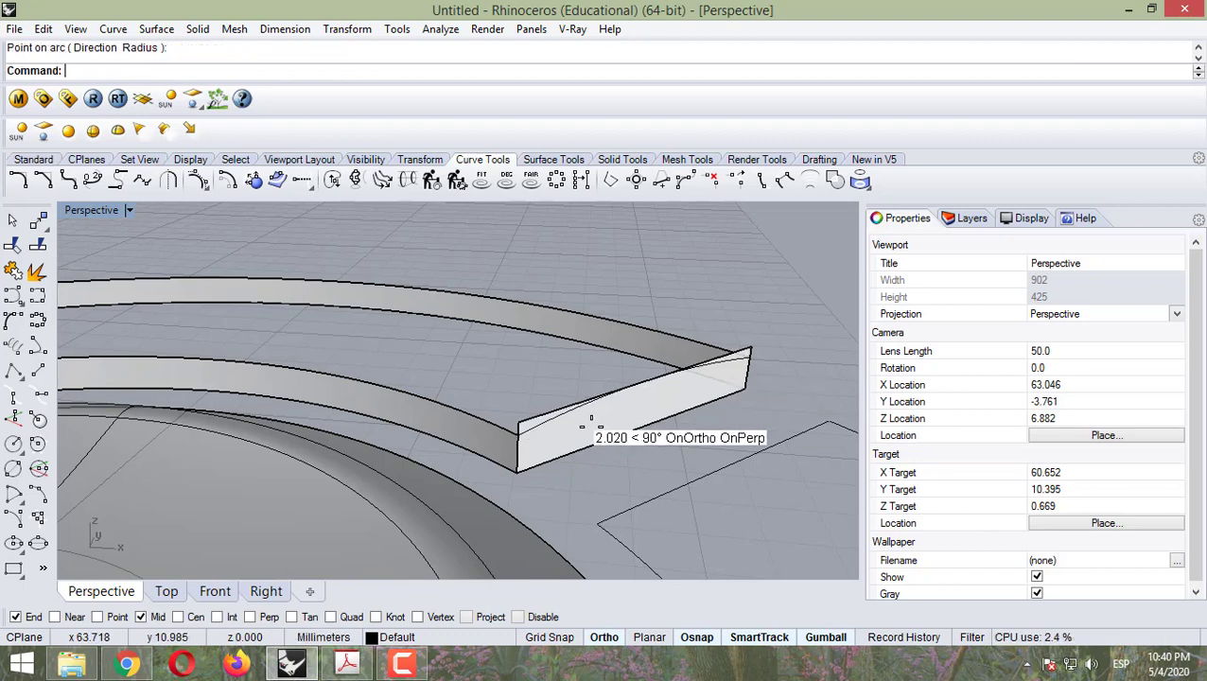
Step: Sweep the end arc along the upper edges of the inner and outer walls with Sweep 2 Rails, without simplifying the cross-section
scroll(590, 419, "up", 3)
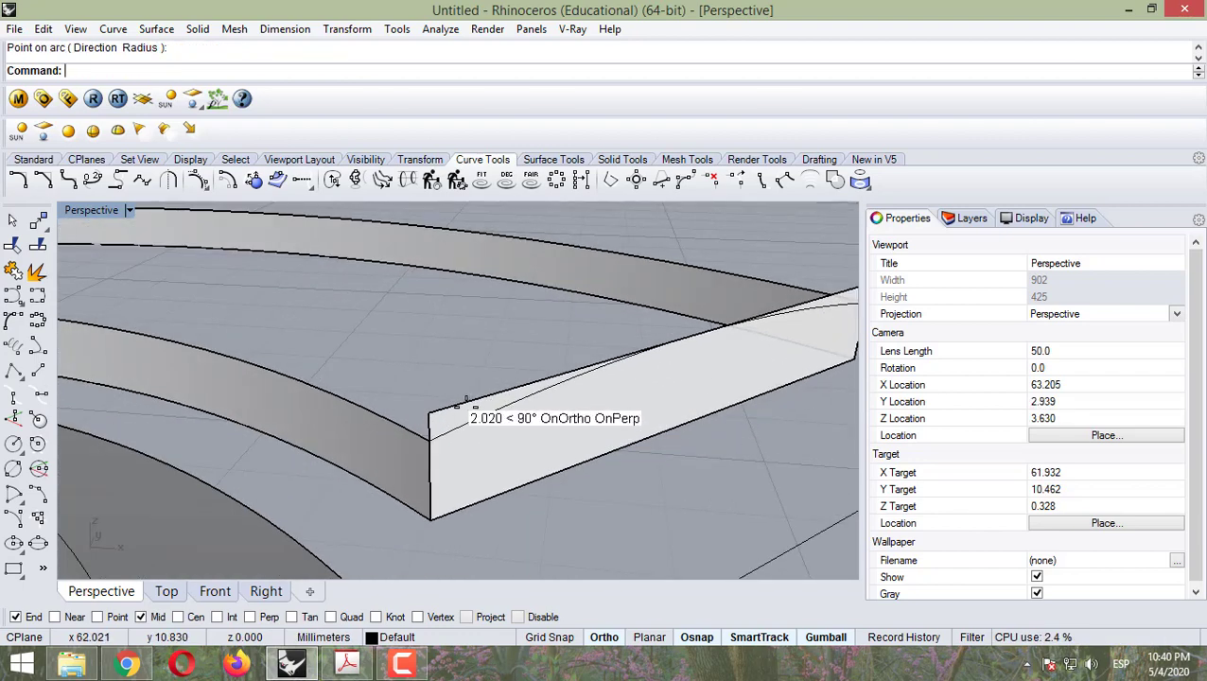
scroll(690, 355, "down", 3)
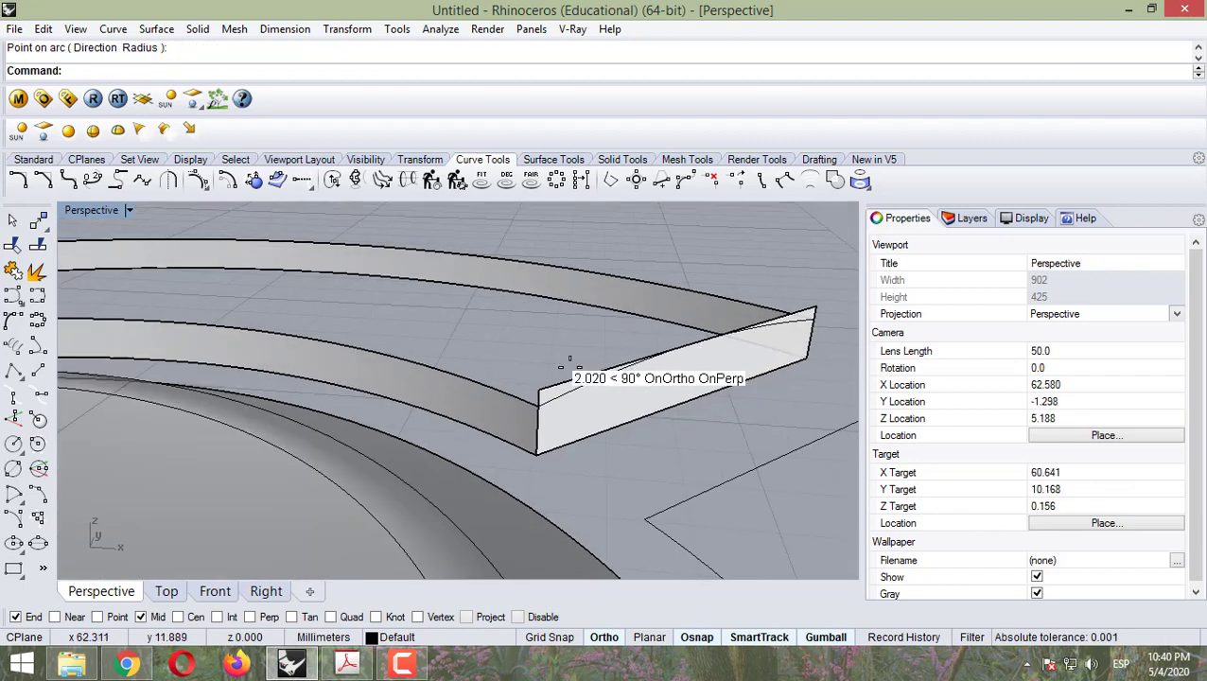
scroll(473, 388, "up", 3)
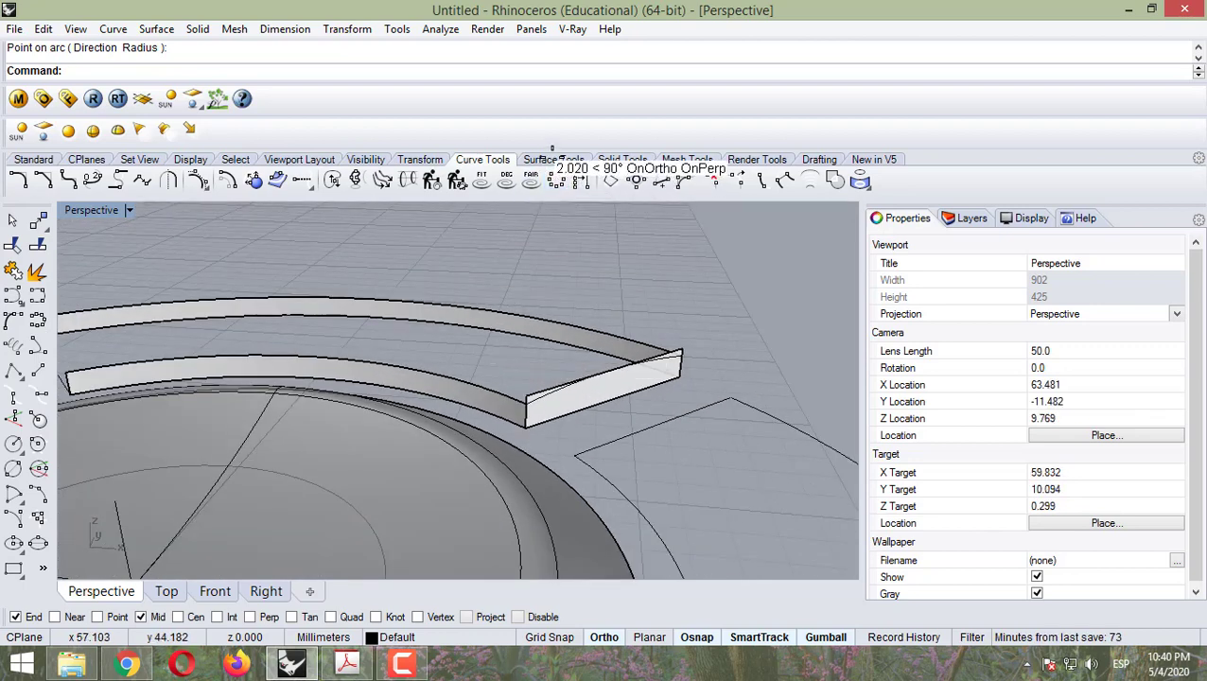
left_click(553, 158)
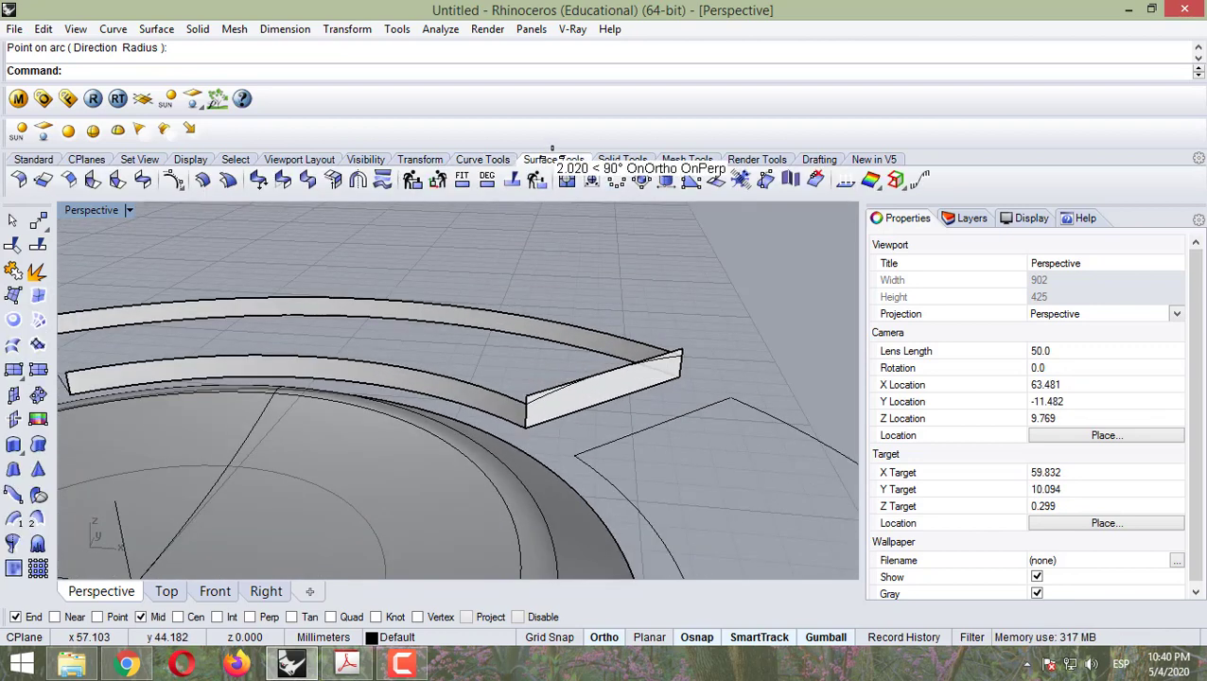
left_click(37, 517)
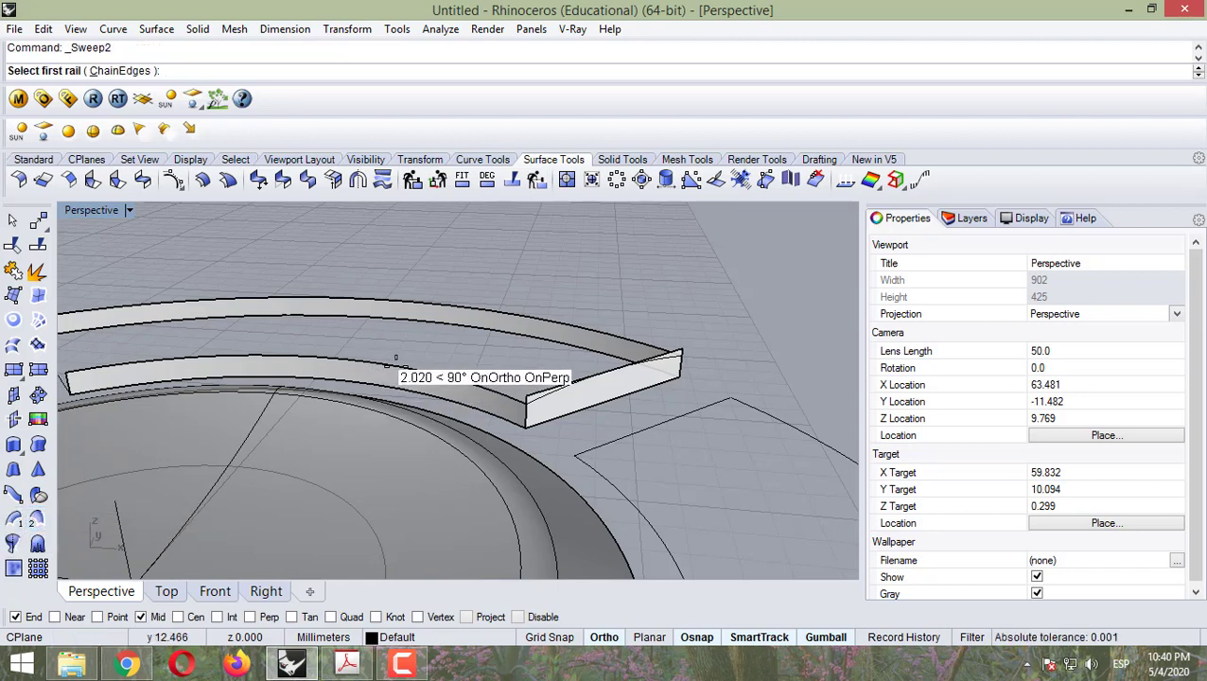
left_click(470, 299)
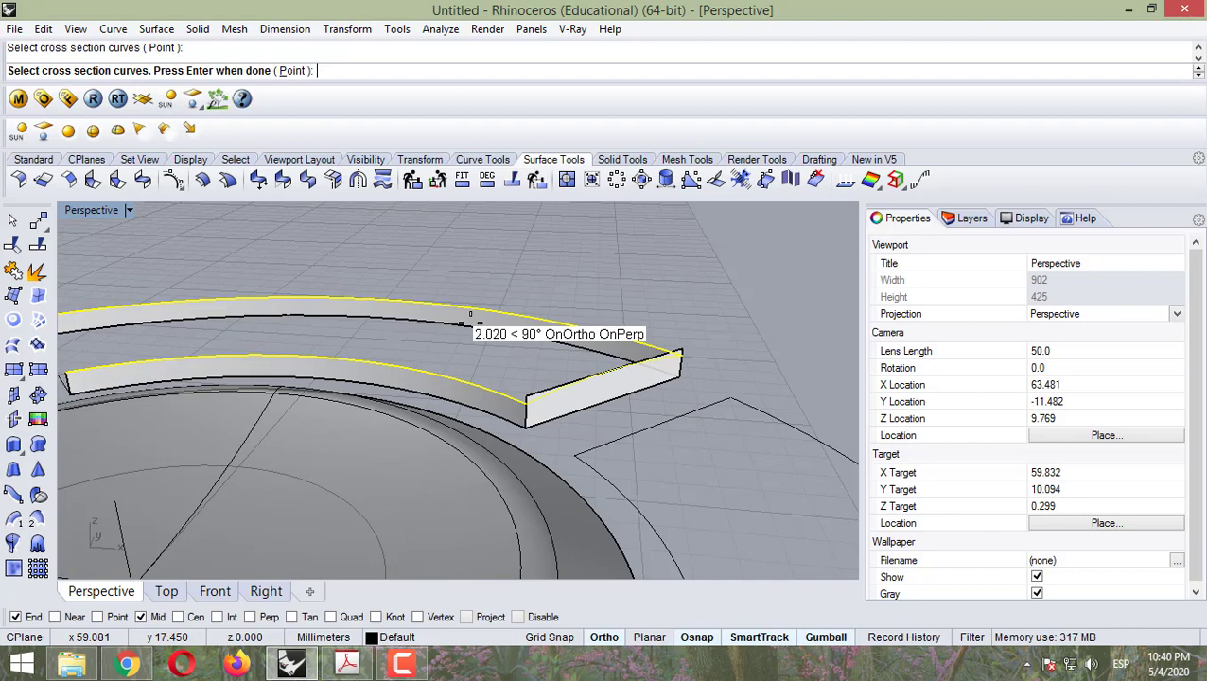
key("Return")
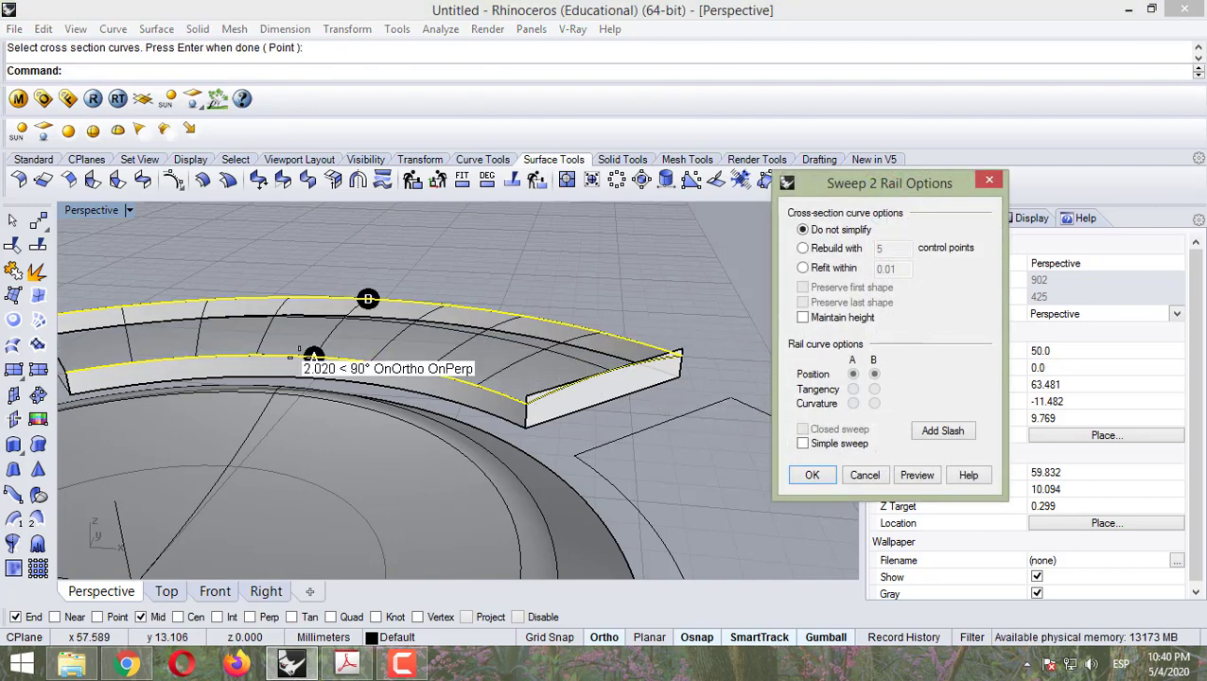
left_click(811, 474)
Step: Trim away the end wall's excess above the arc, using the arc as the cutting object
right_click_drag(526, 391, 642, 386)
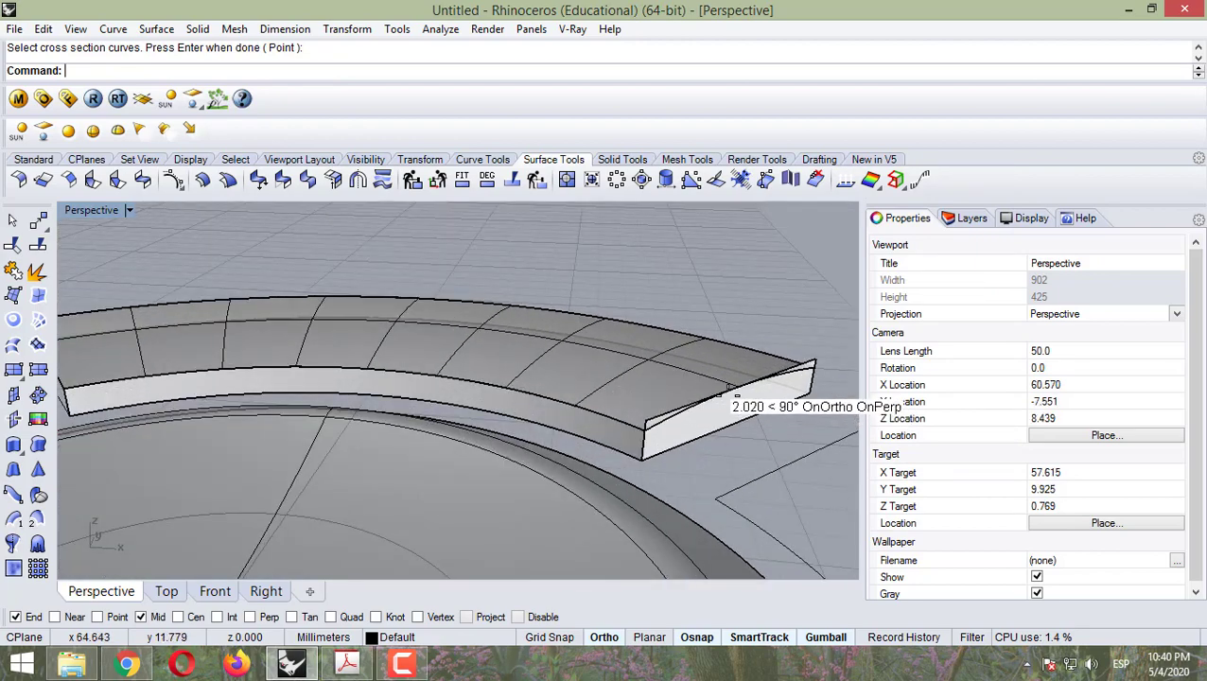
right_click_drag(730, 399, 428, 338)
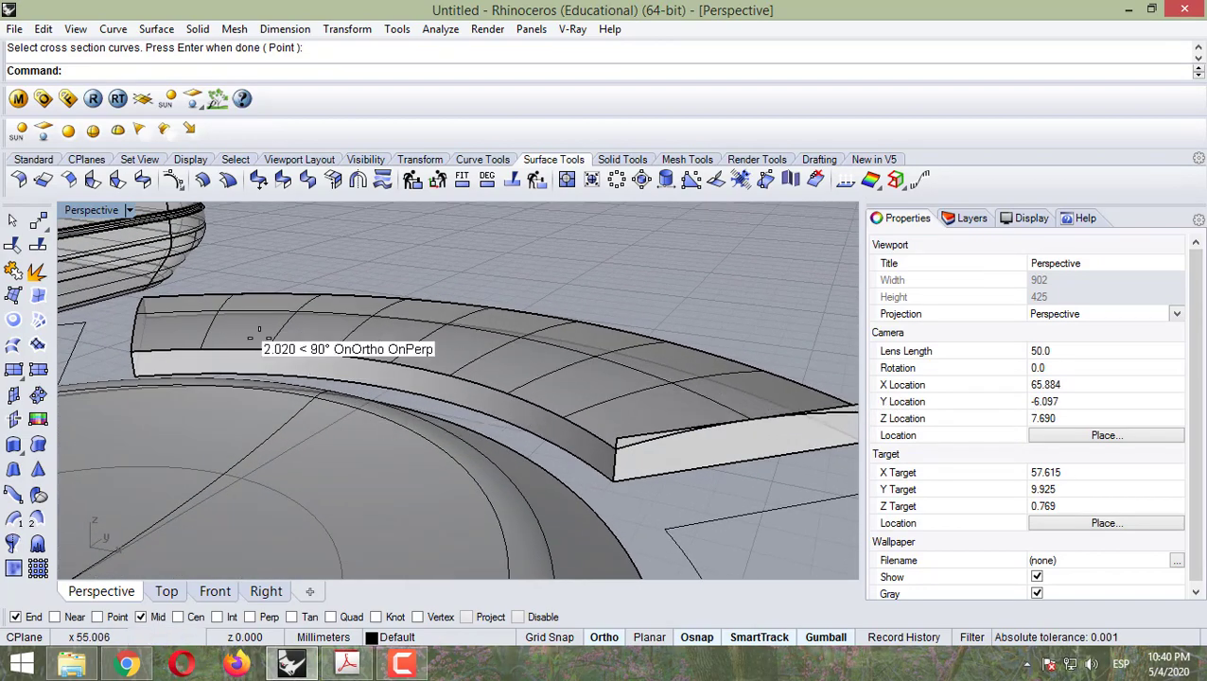
left_click(37, 271)
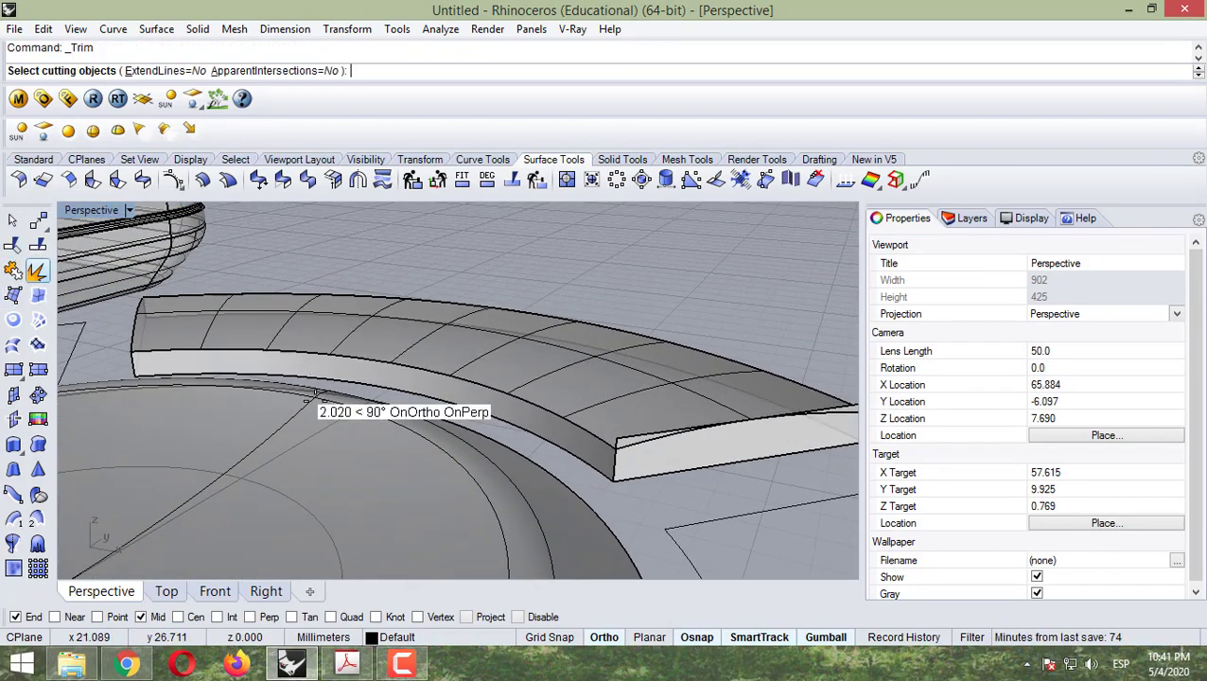
scroll(577, 457, "up", 5)
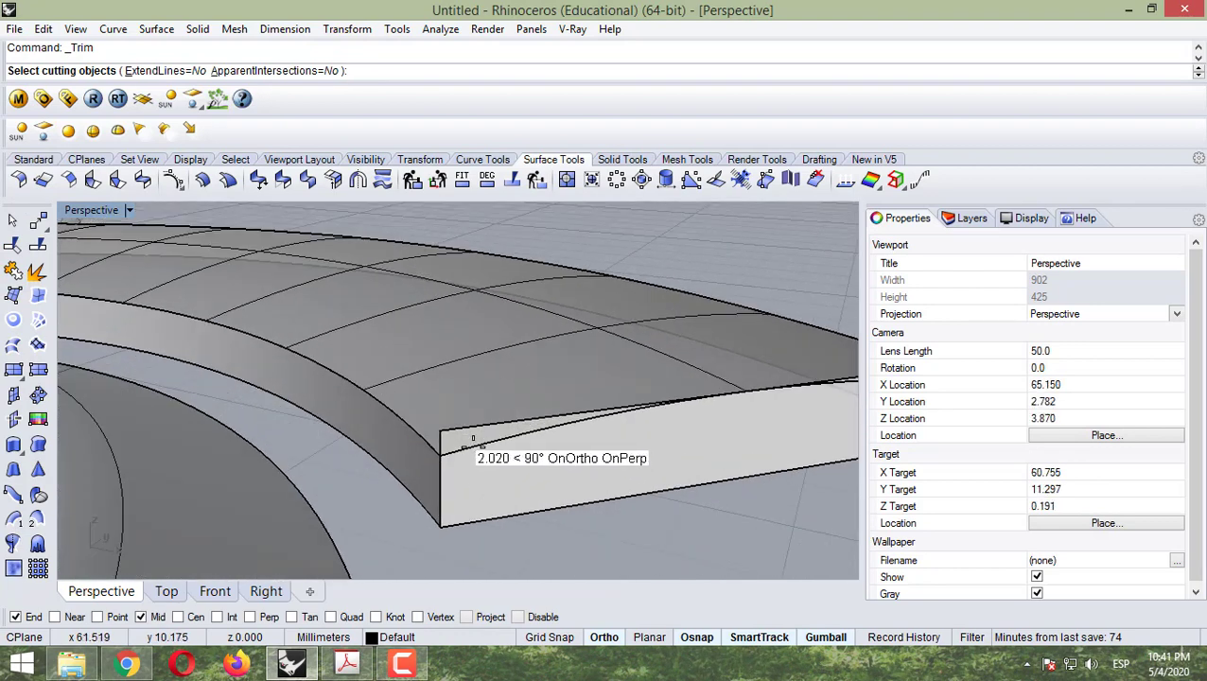
left_click(473, 441)
left_click(515, 488)
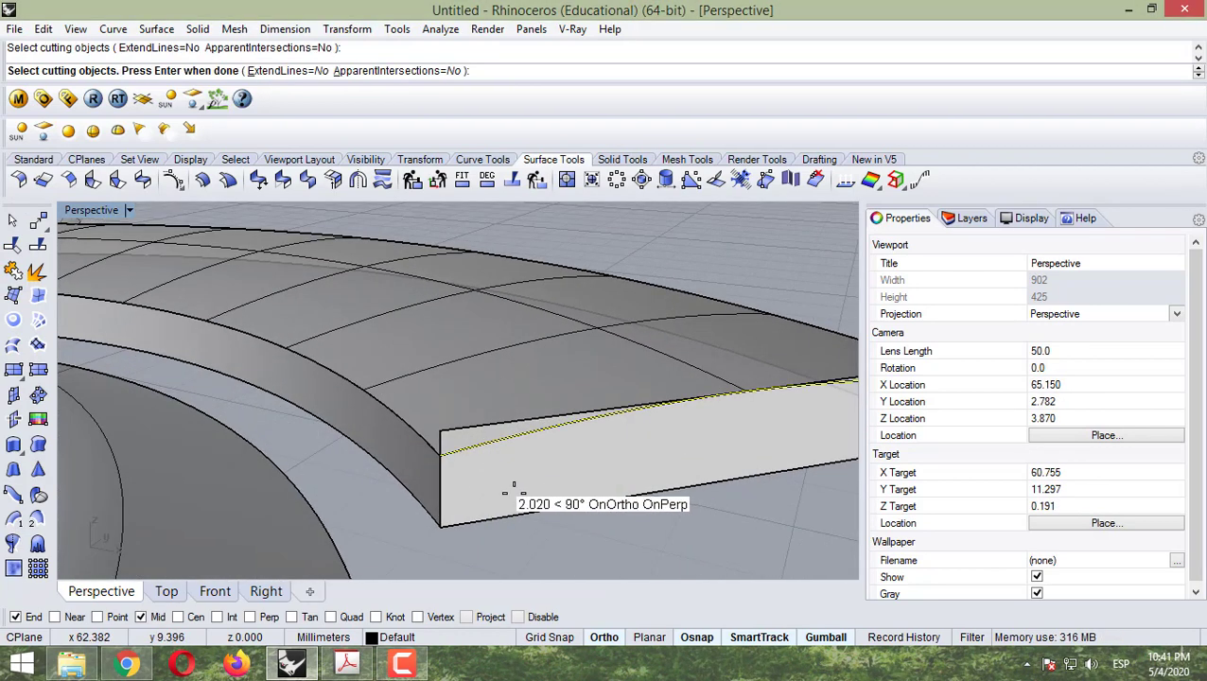
key("Return")
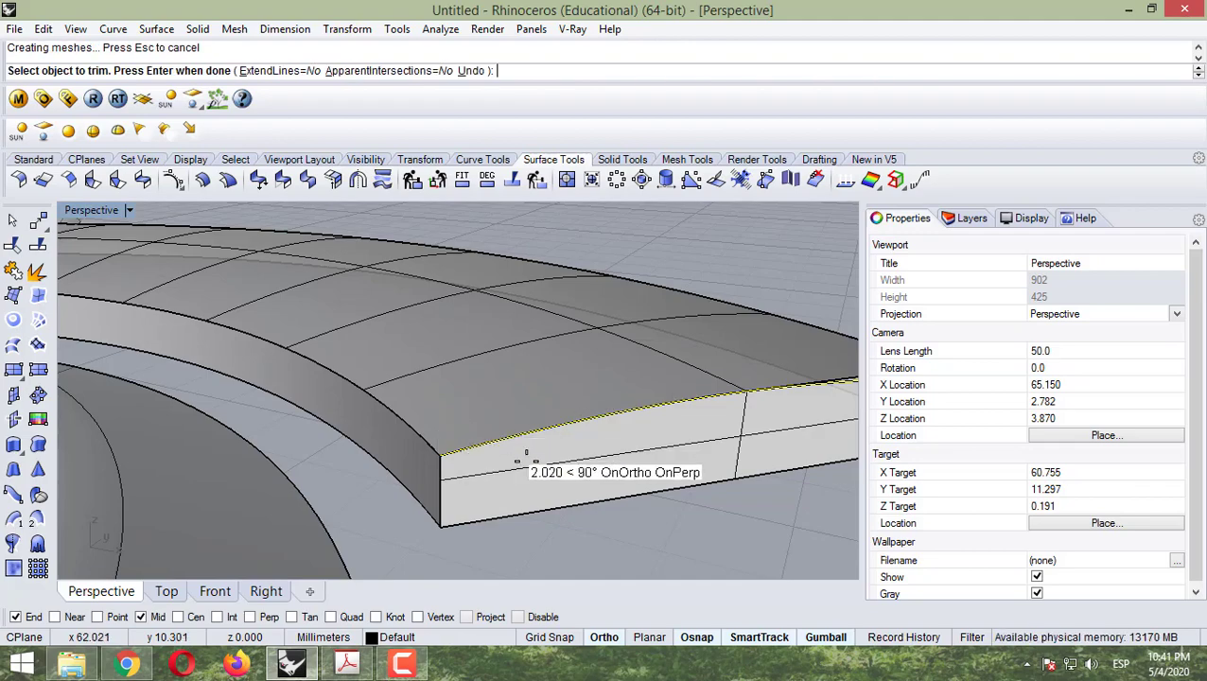
Step: Close the button's opposite open end with a planar surface from the arched top edge, both wall edges and the gap line
scroll(698, 424, "down", 3)
scroll(688, 417, "up", 5)
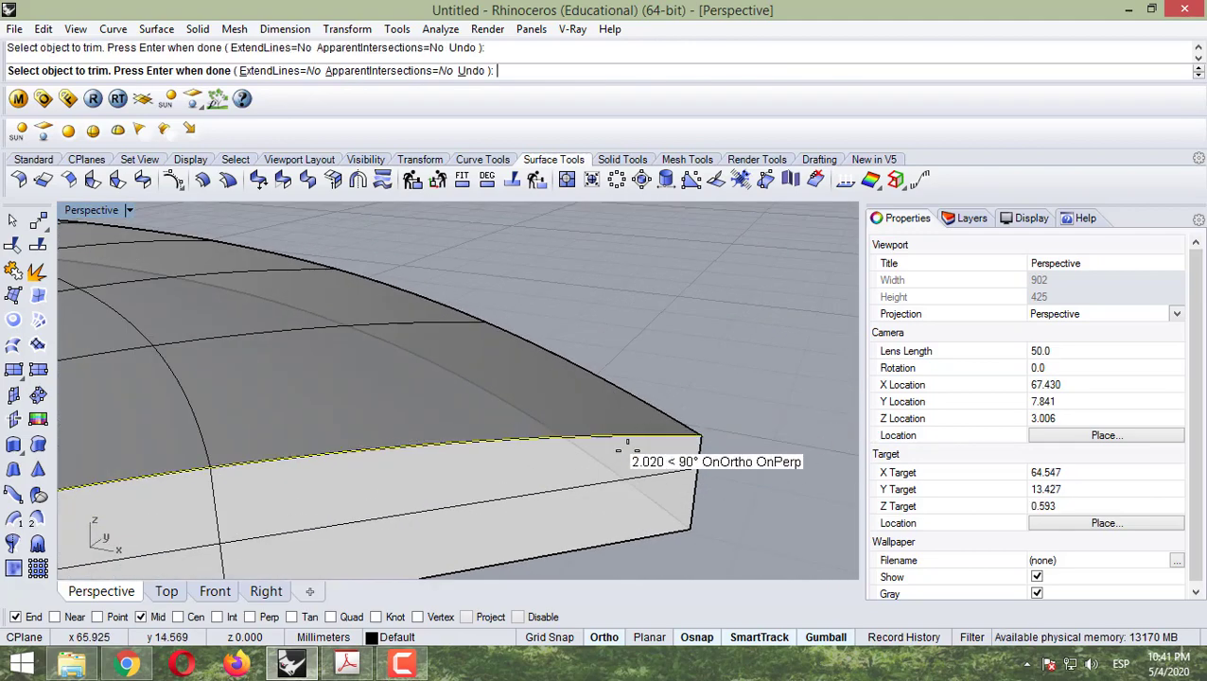
scroll(622, 444, "down", 5)
right_click_drag(622, 444, 430, 405)
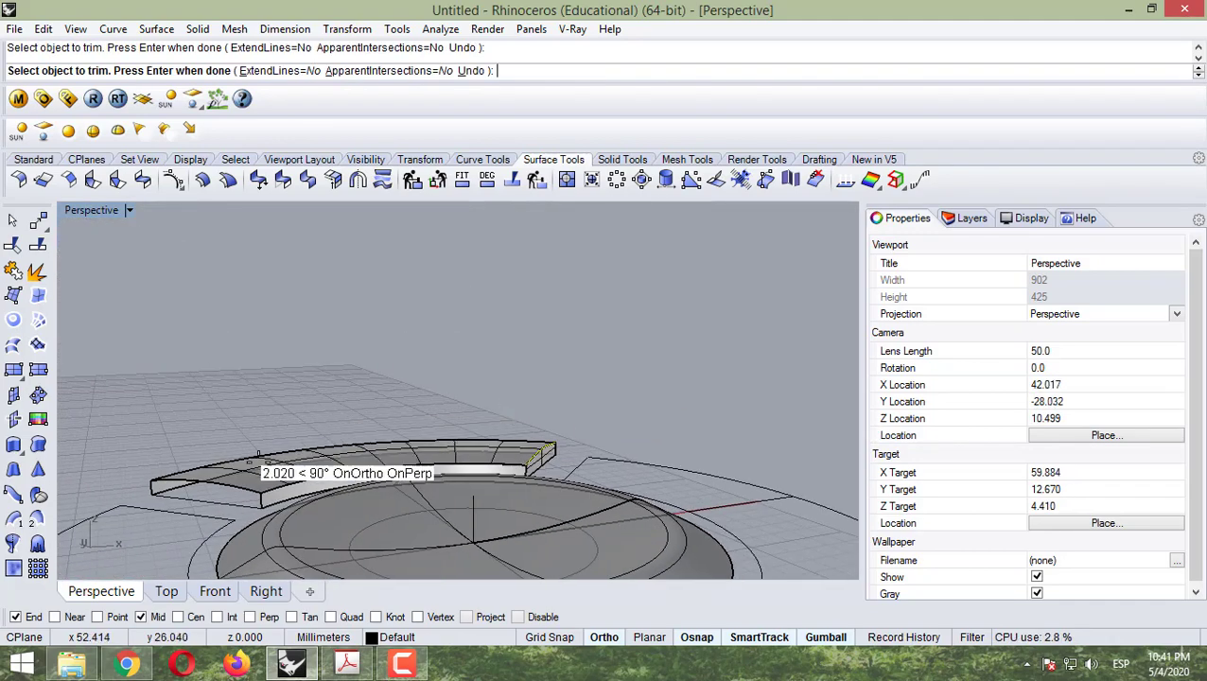
scroll(156, 489, "up", 4)
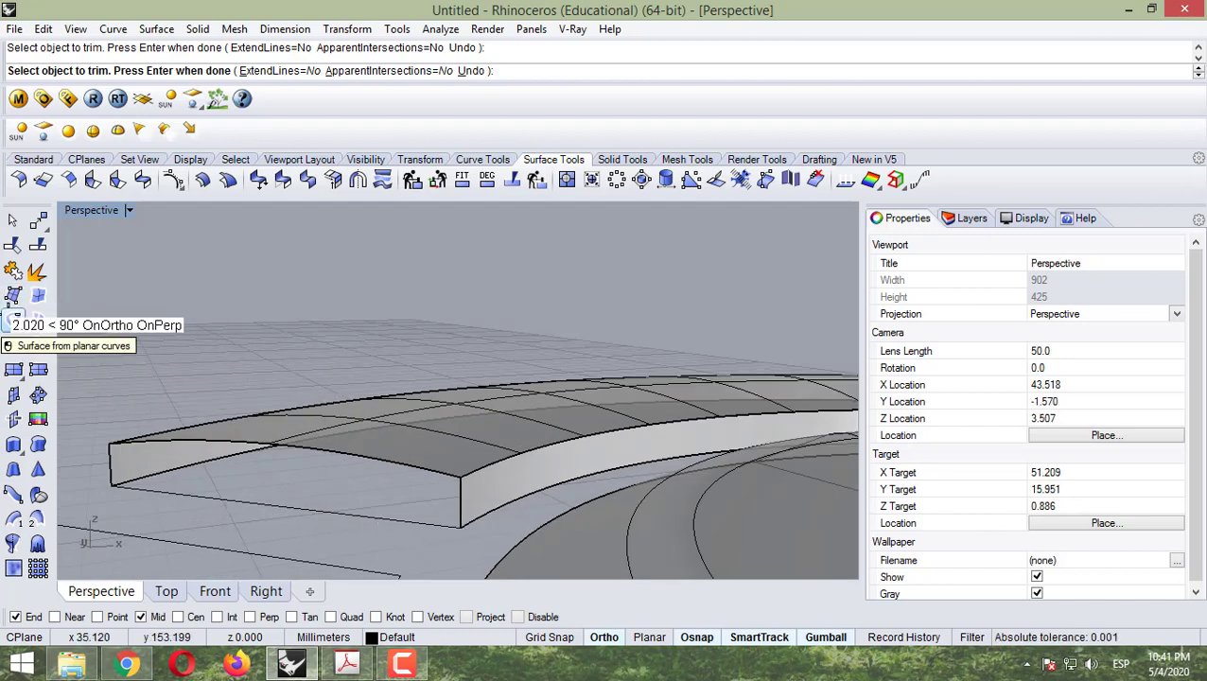
left_click(13, 321)
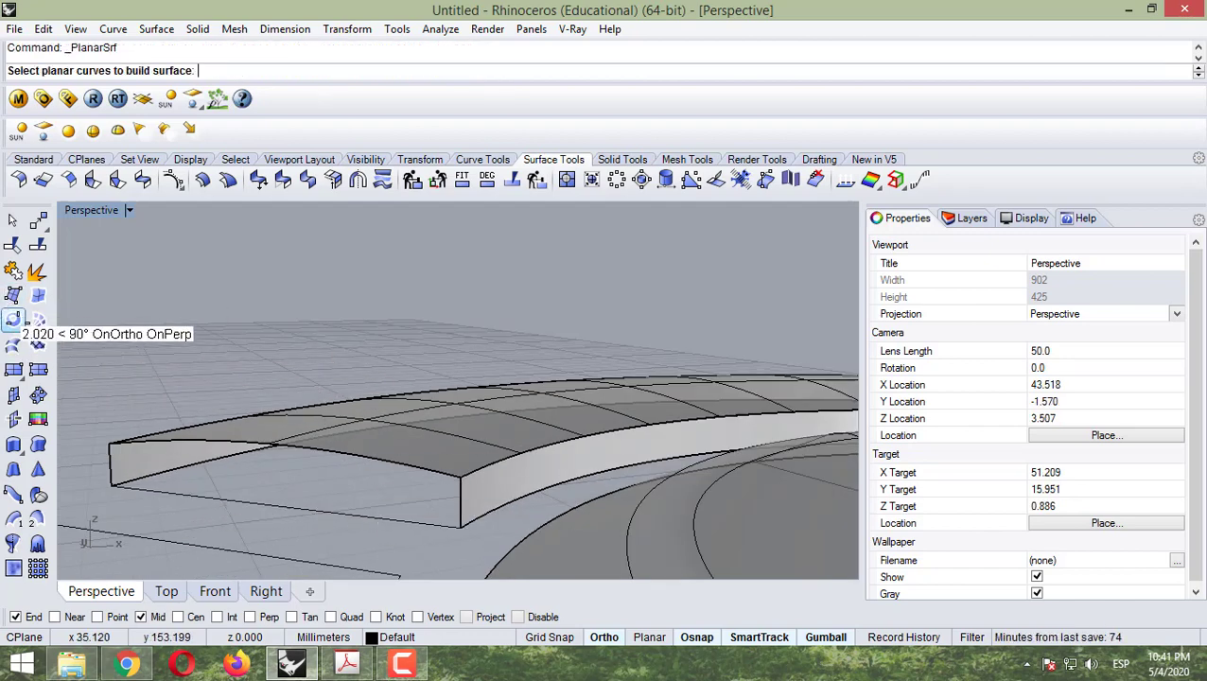
left_click(451, 488)
left_click(460, 503)
left_click(308, 509)
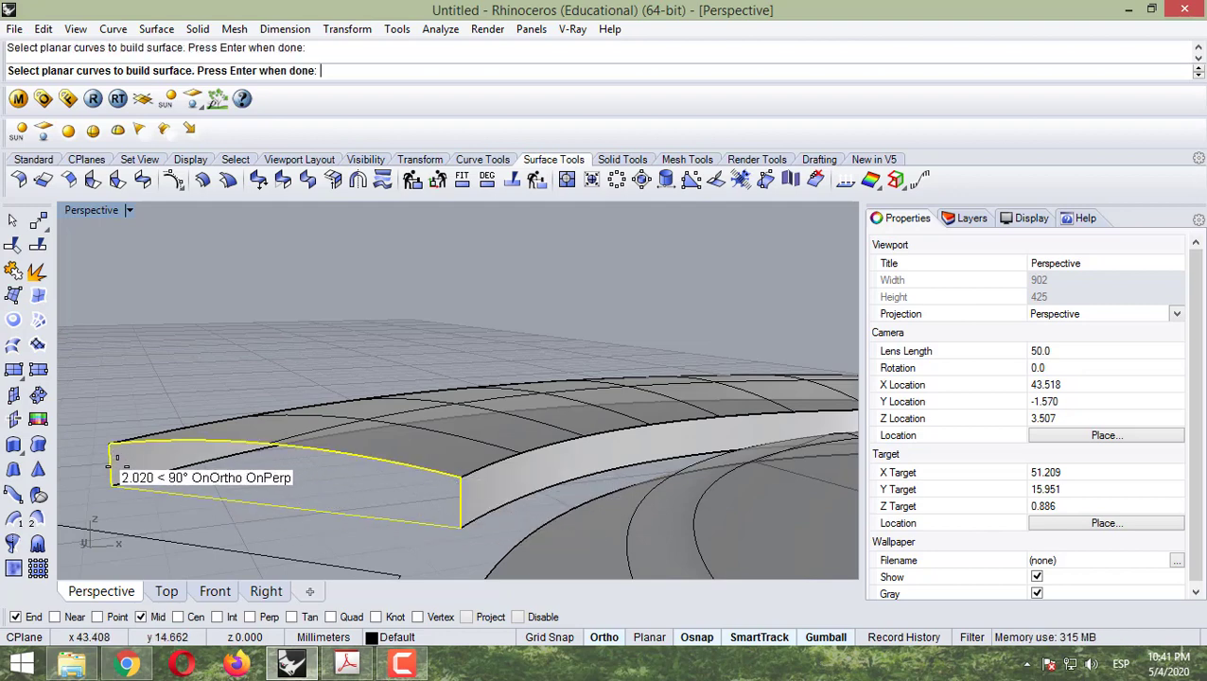
key("Return")
Step: Close the upper button's underside with a planar surface from the lower boundary lines of its end faces and its inner and outer walls
right_click_drag(192, 492, 330, 378)
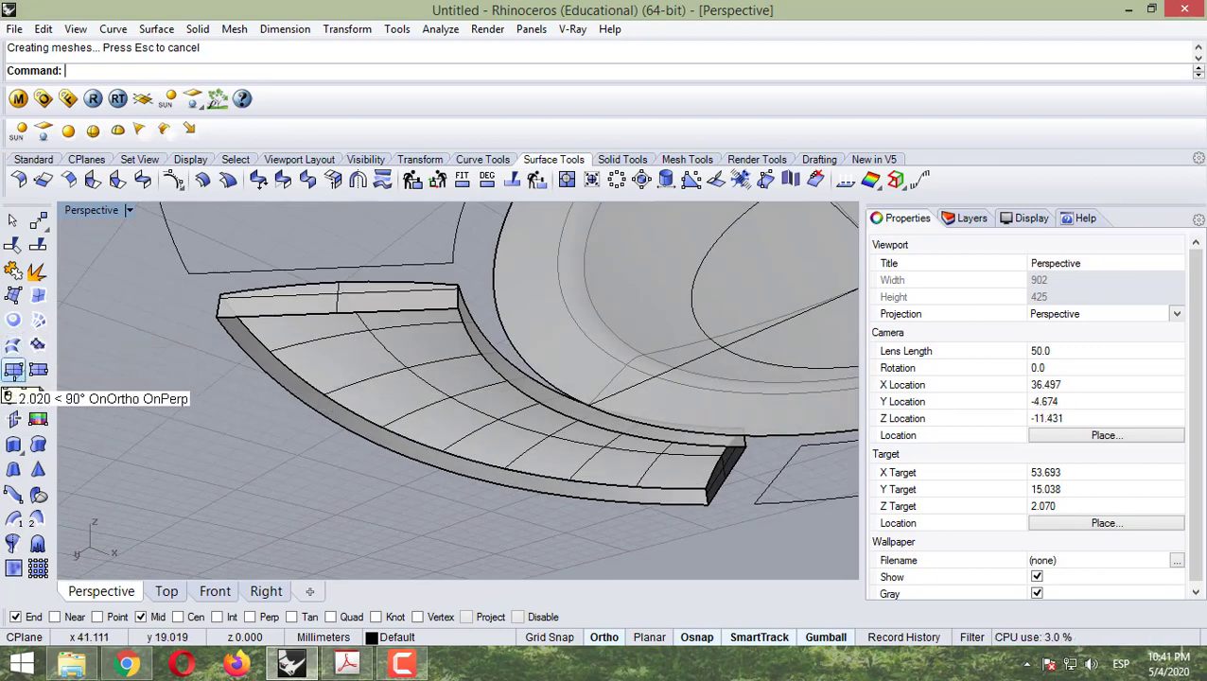
key("Return")
left_click(240, 328)
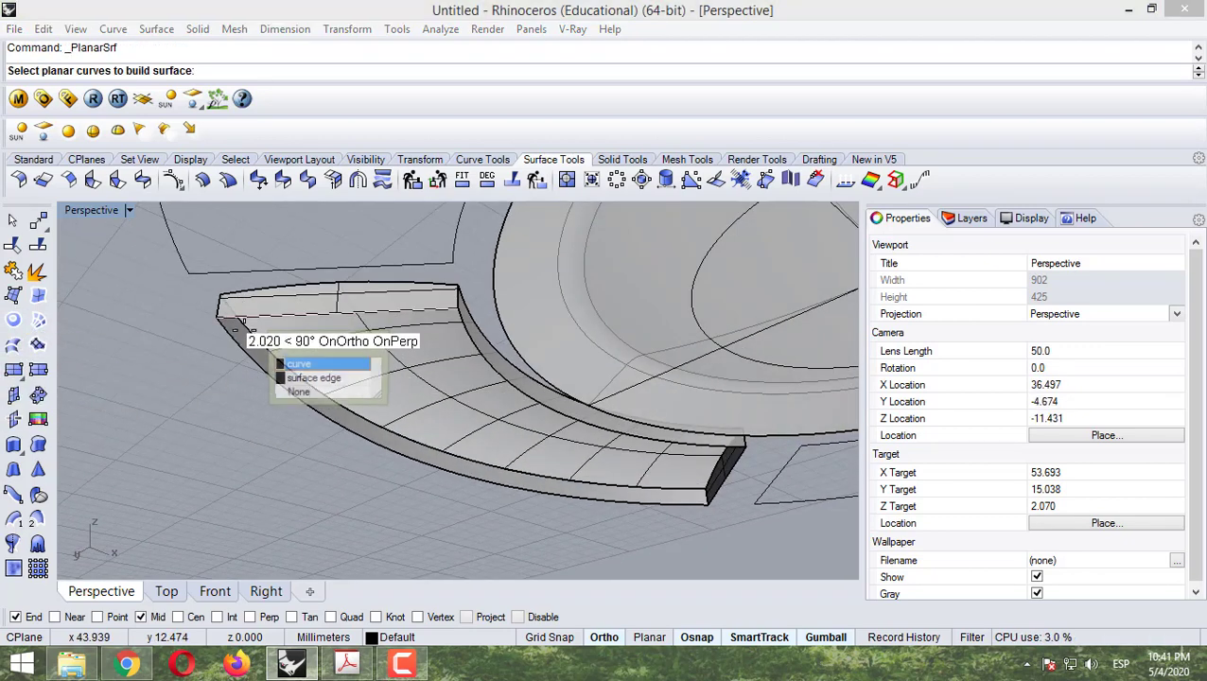
left_click(291, 379)
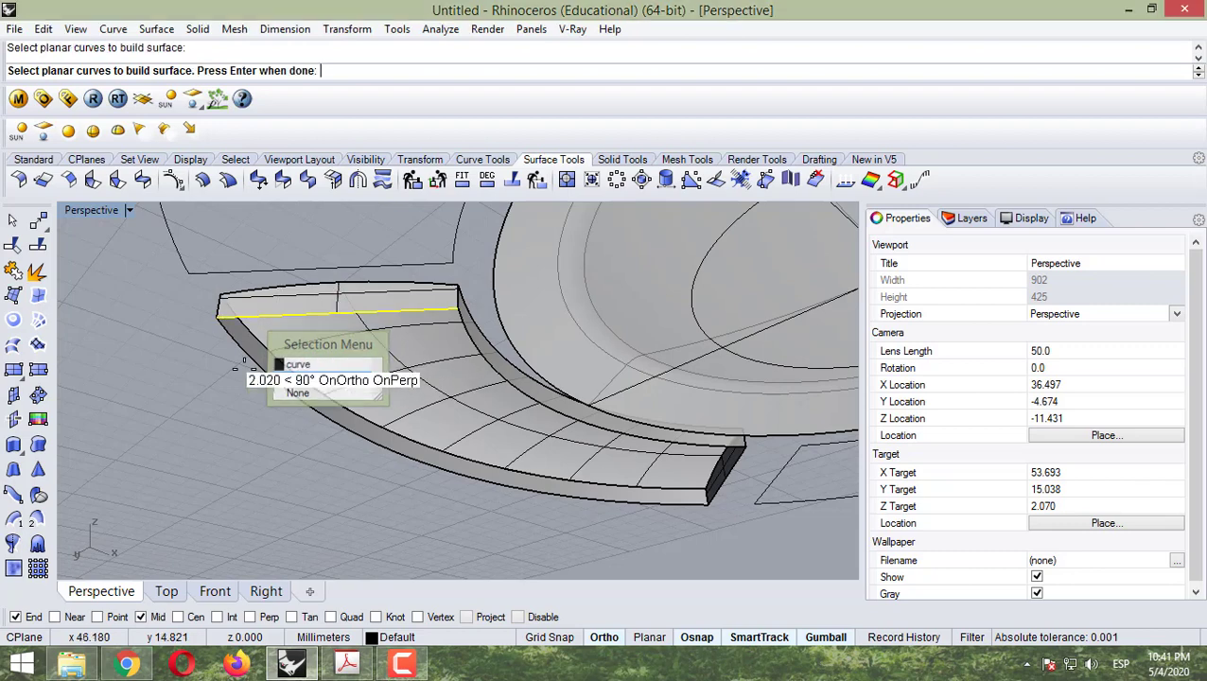
left_click(241, 369)
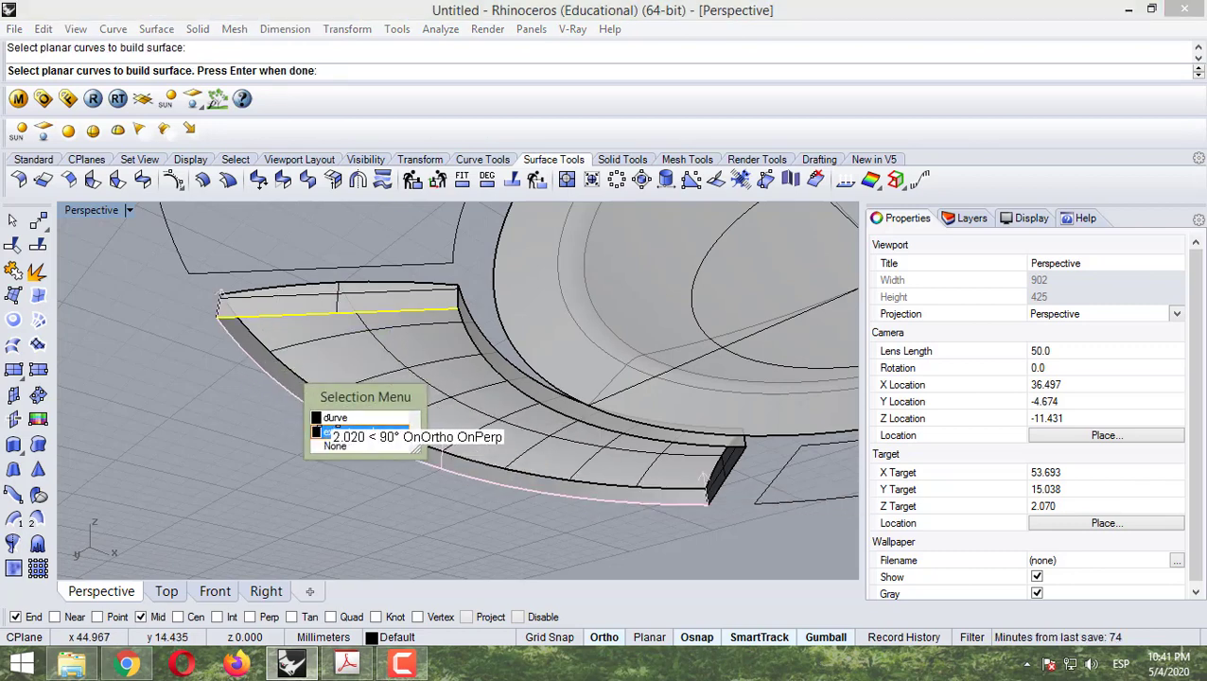
left_click(333, 417)
left_click(716, 499)
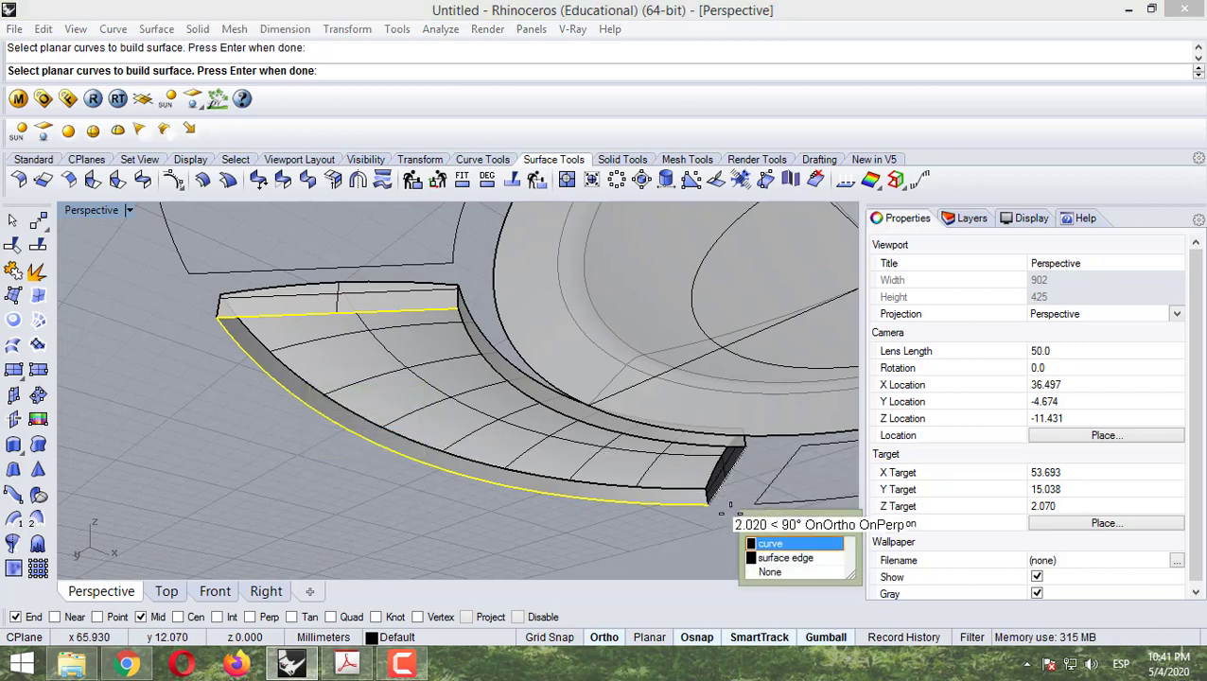
left_click(771, 552)
left_click(689, 439)
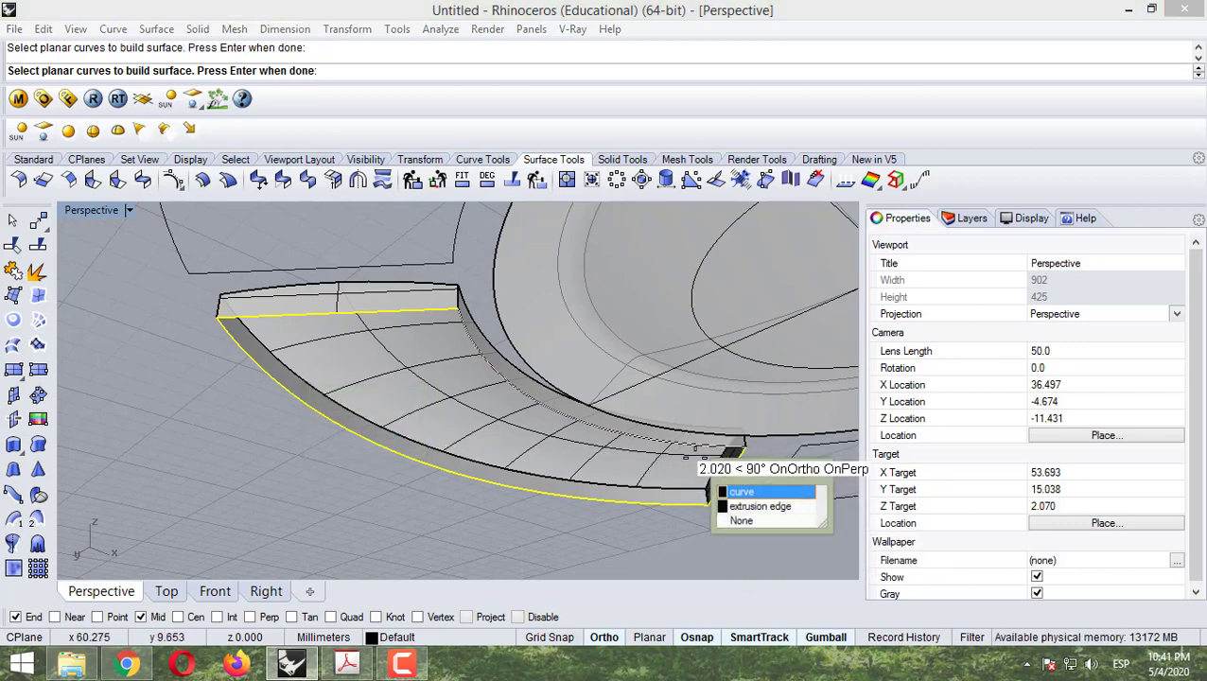
left_click(727, 488)
key("Return")
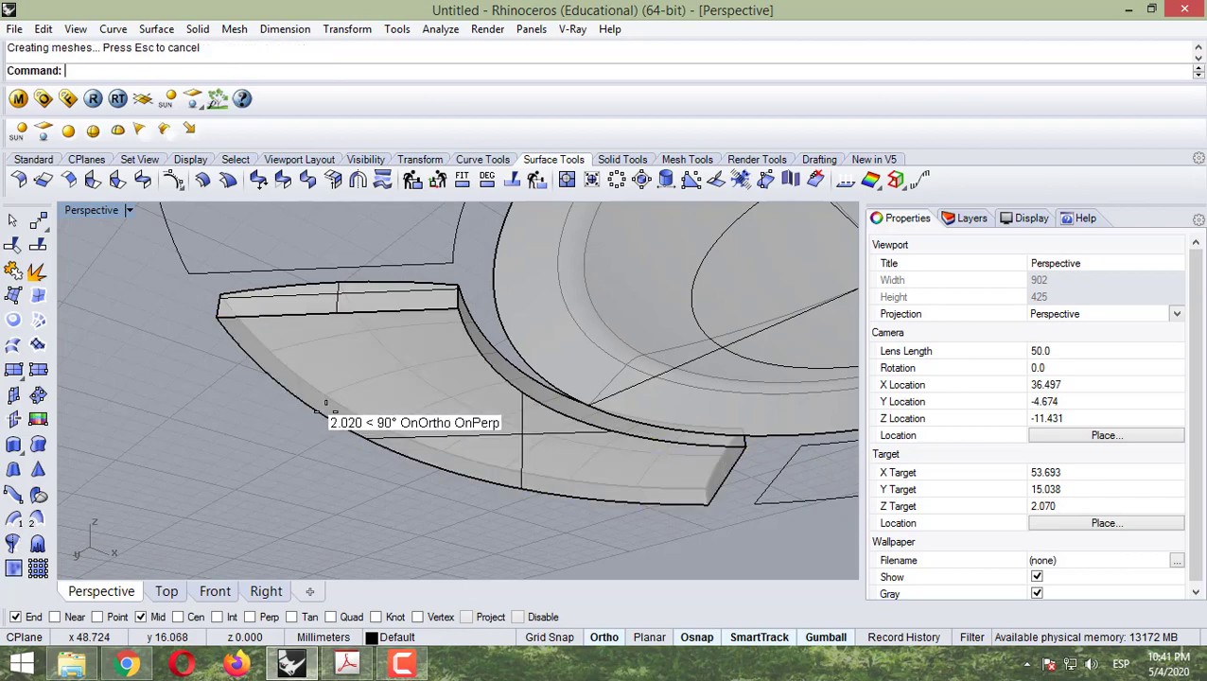
Step: Join the upper button's bottom, end faces, side walls and arched top into one closed polysurface
right_click_drag(293, 405, 183, 228)
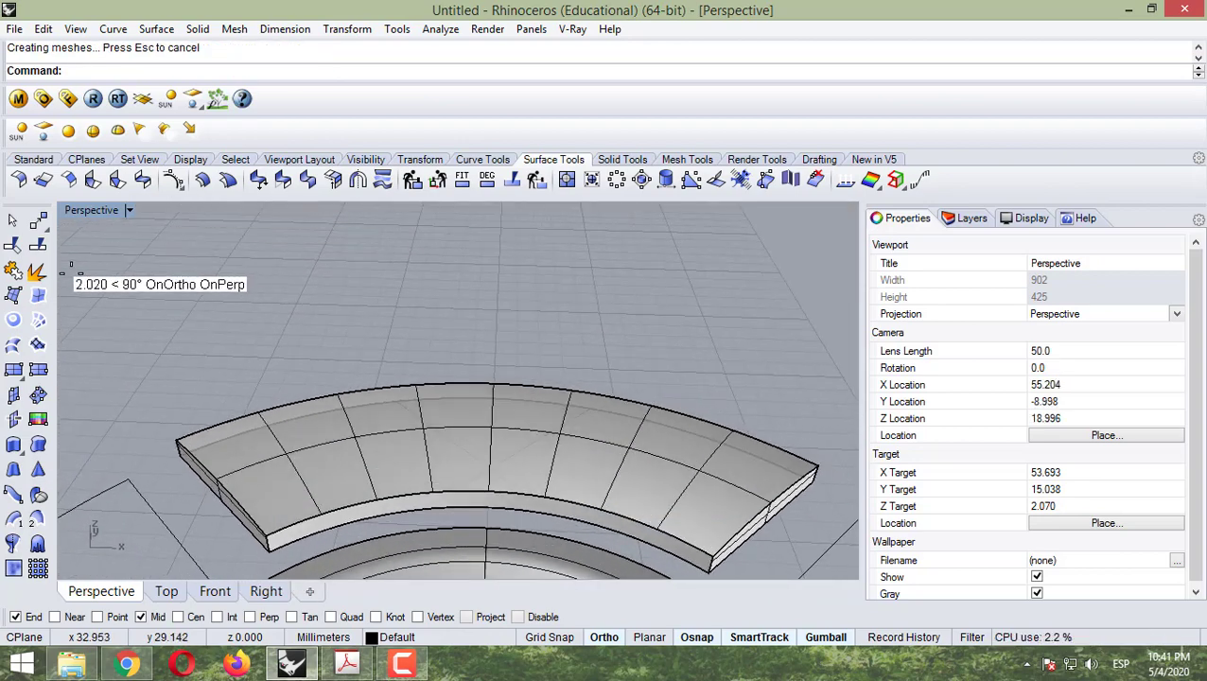
left_click(13, 270)
left_click(478, 456)
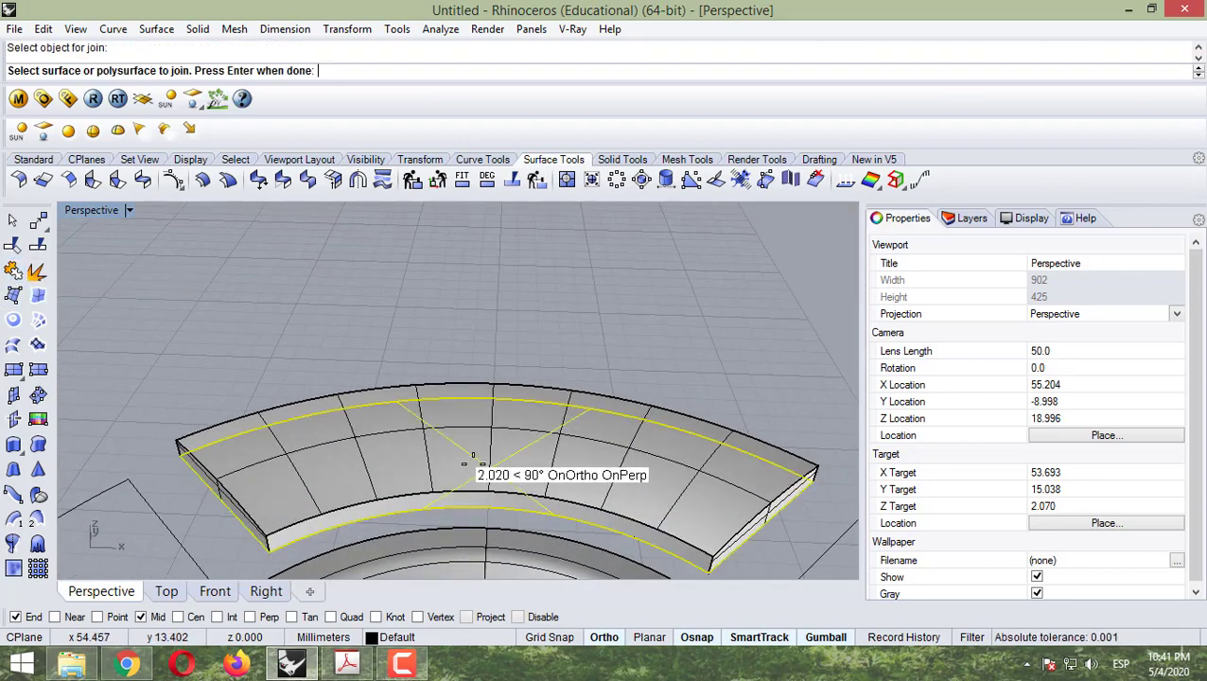
right_click_drag(425, 442, 288, 493)
left_click(288, 492)
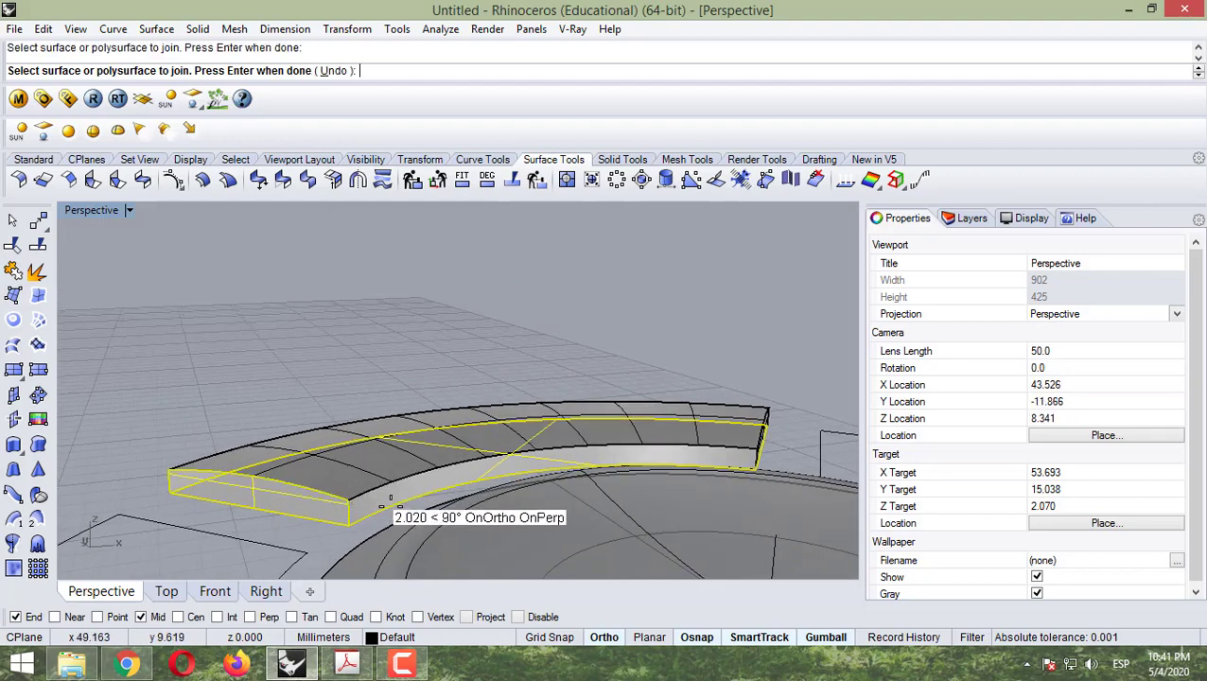
left_click(388, 490)
left_click(371, 466)
right_click_drag(558, 433, 513, 491)
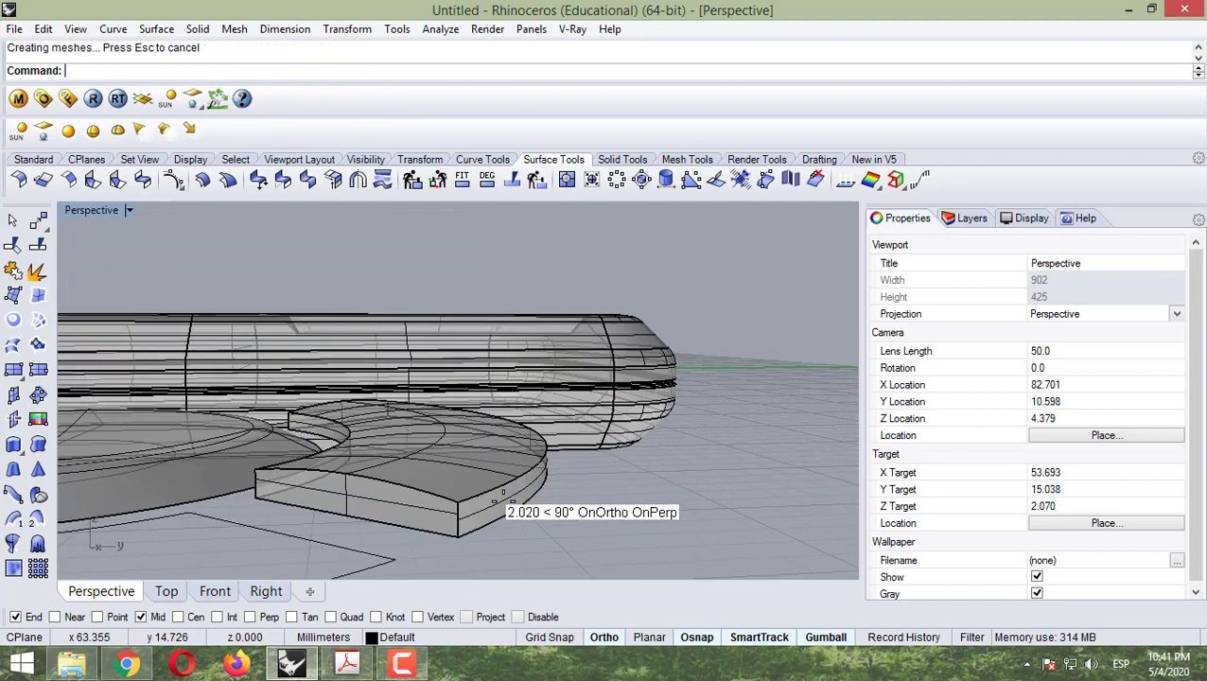
Step: Try moving the joined button away from its place, and undo the move
left_click(491, 492)
left_click_drag(494, 478, 642, 489)
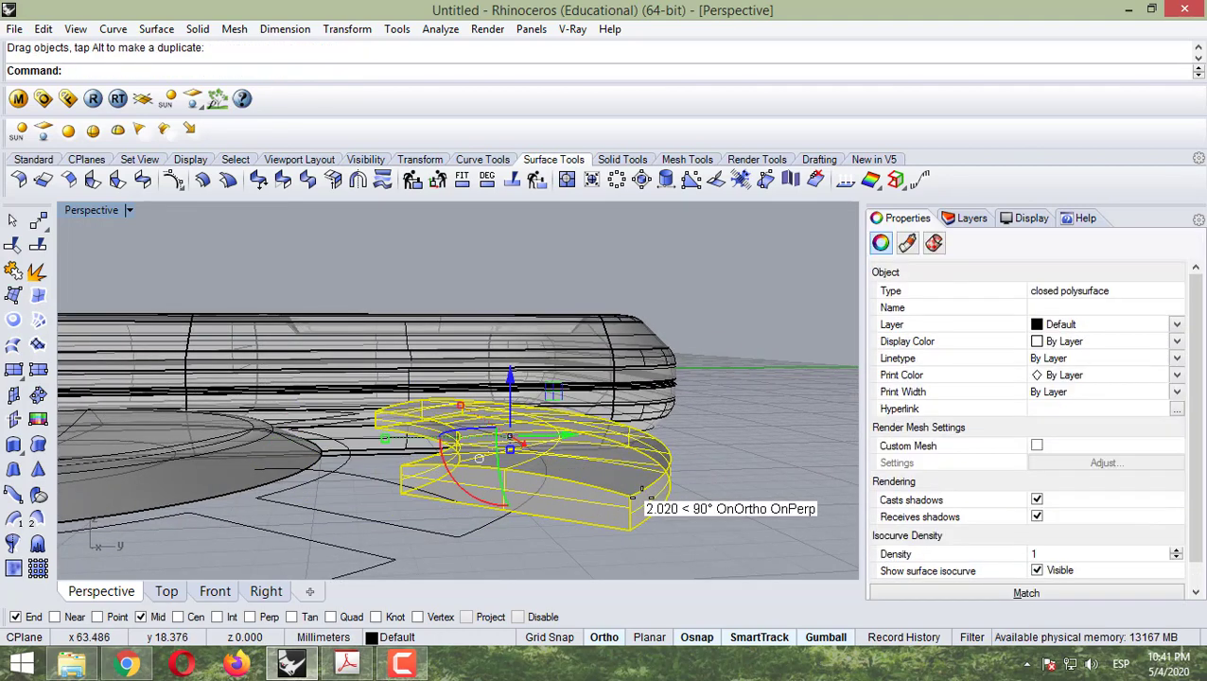
key("ctrl+z")
Step: Fillet the upper button's four vertical corner edges with a radius of 1 mm
right_click_drag(477, 485, 571, 402)
scroll(539, 460, "up", 5)
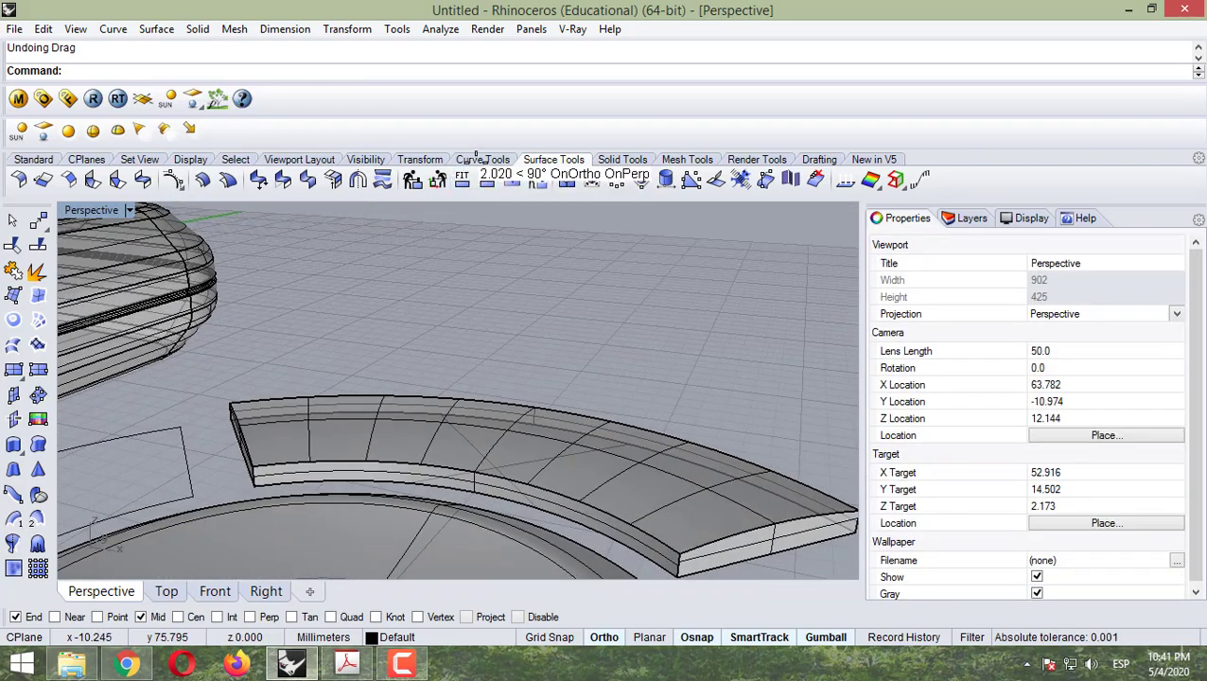
left_click(477, 159)
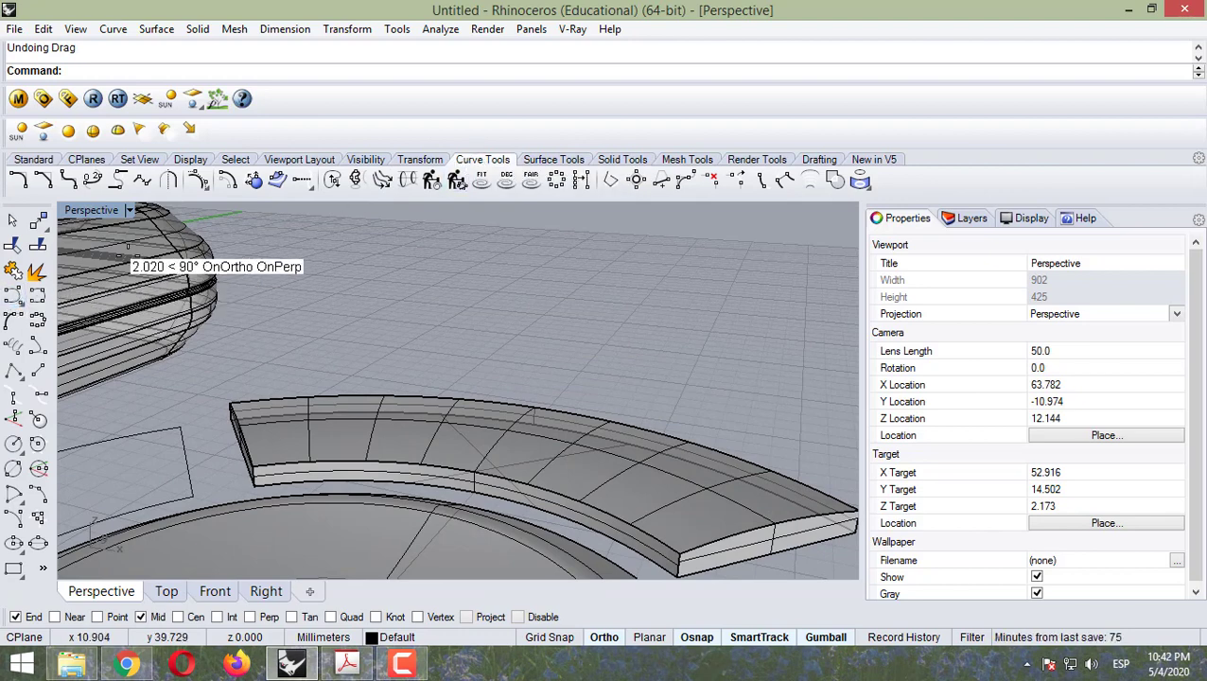
left_click(624, 159)
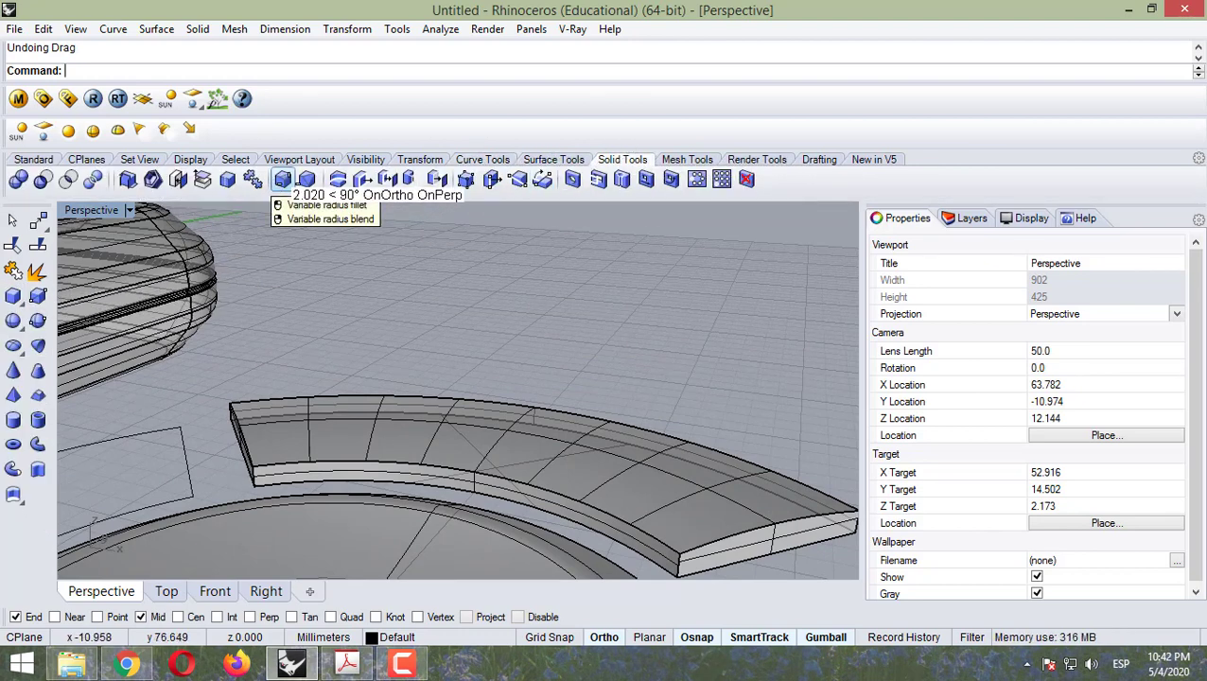
left_click(282, 179)
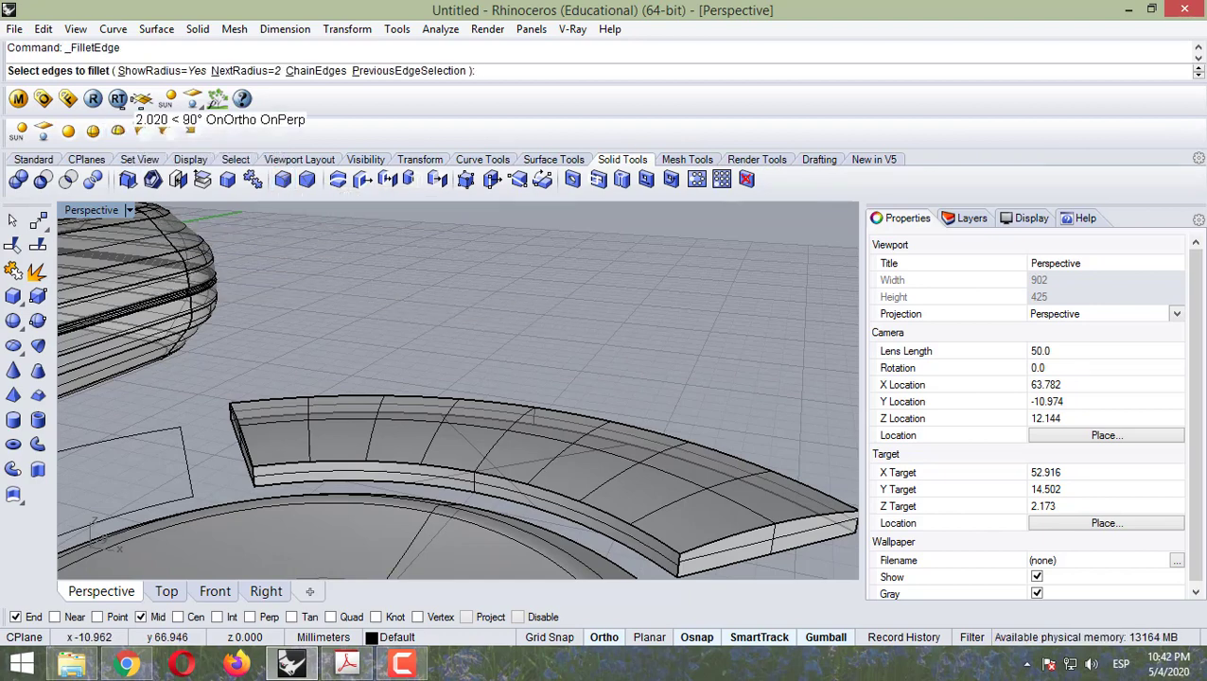
left_click(238, 71)
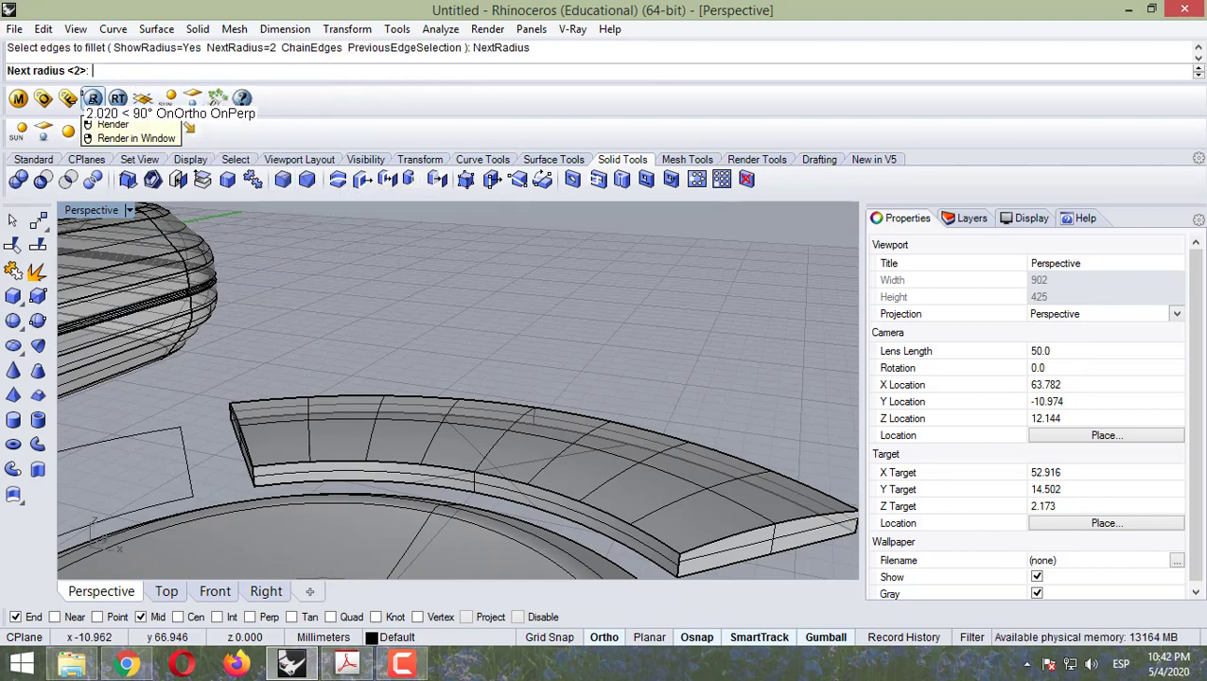
key("Return")
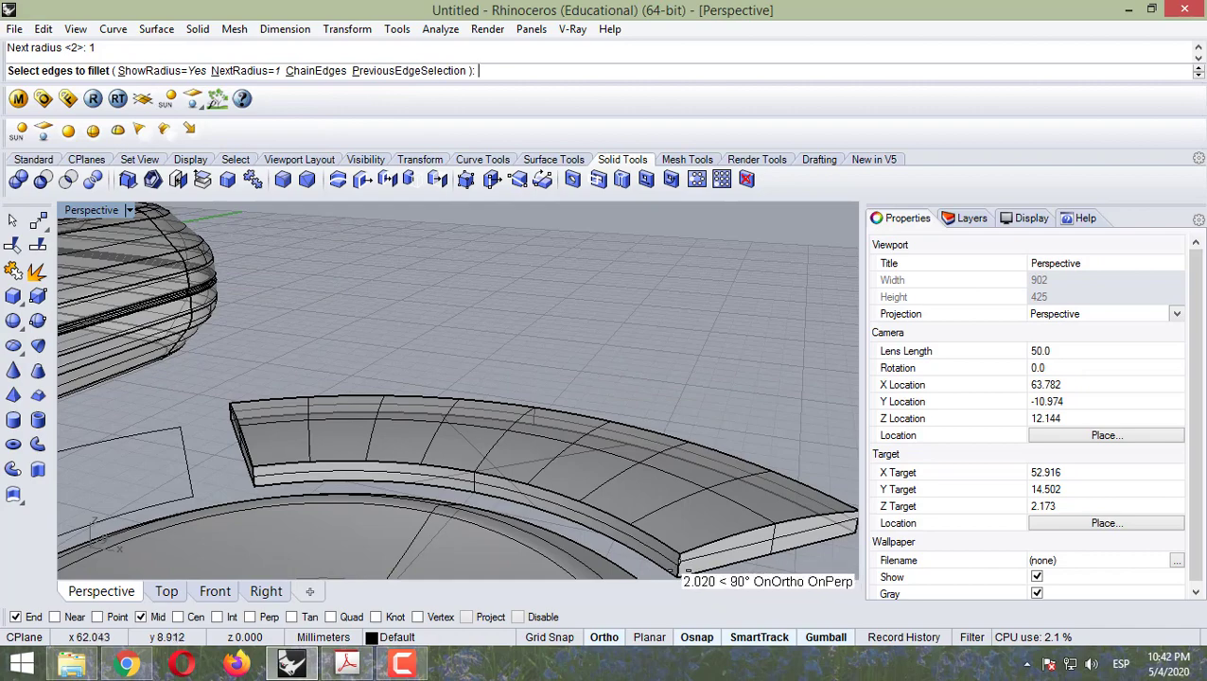
left_click(675, 569)
scroll(719, 568, "up", 5)
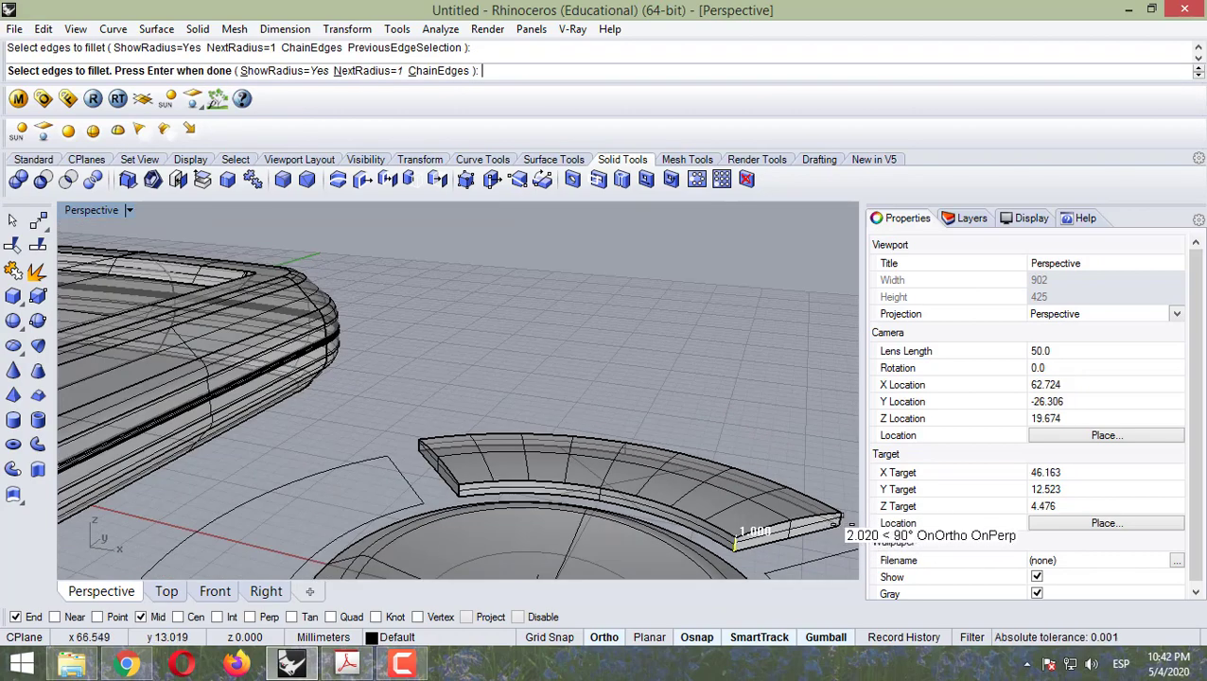
scroll(260, 391, "down", 3)
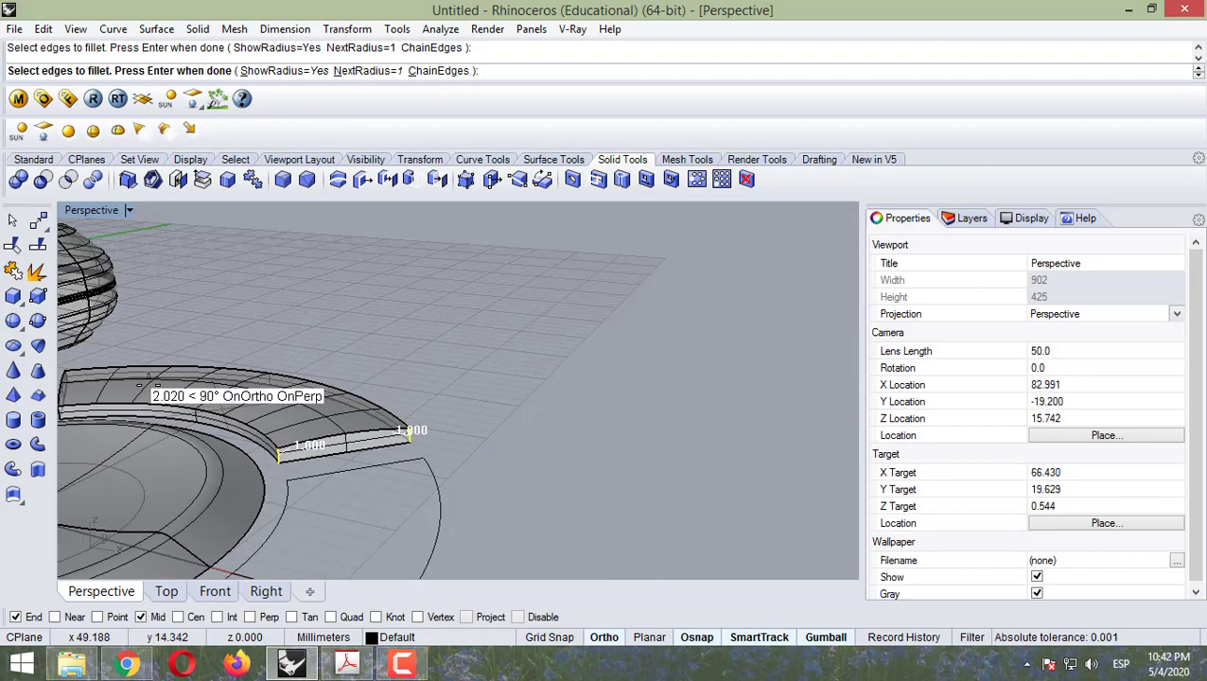
scroll(93, 418, "up", 5)
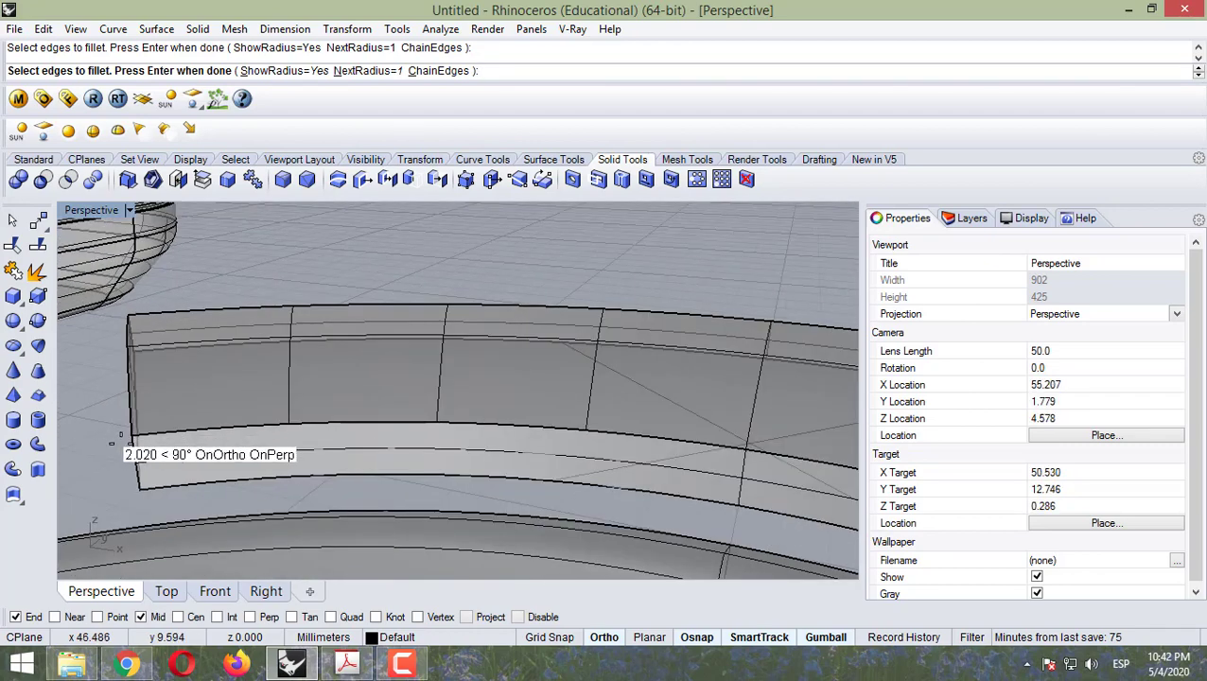
left_click(124, 455)
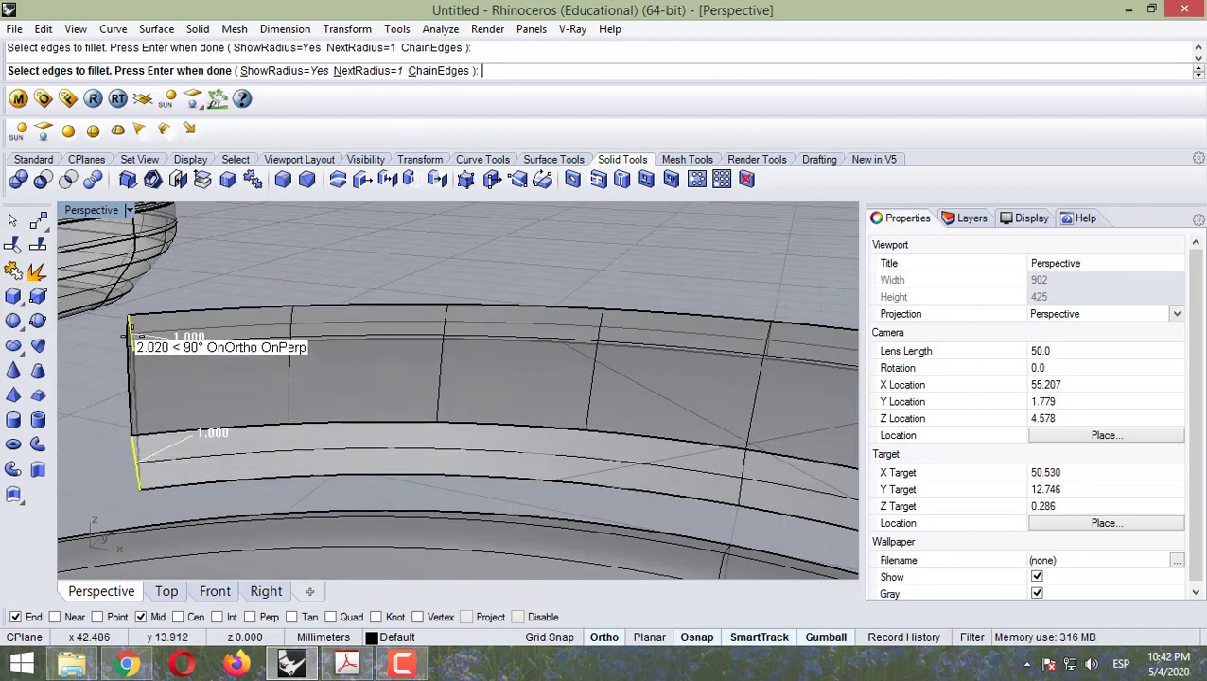
left_click(126, 337)
key("Return")
key("Return")
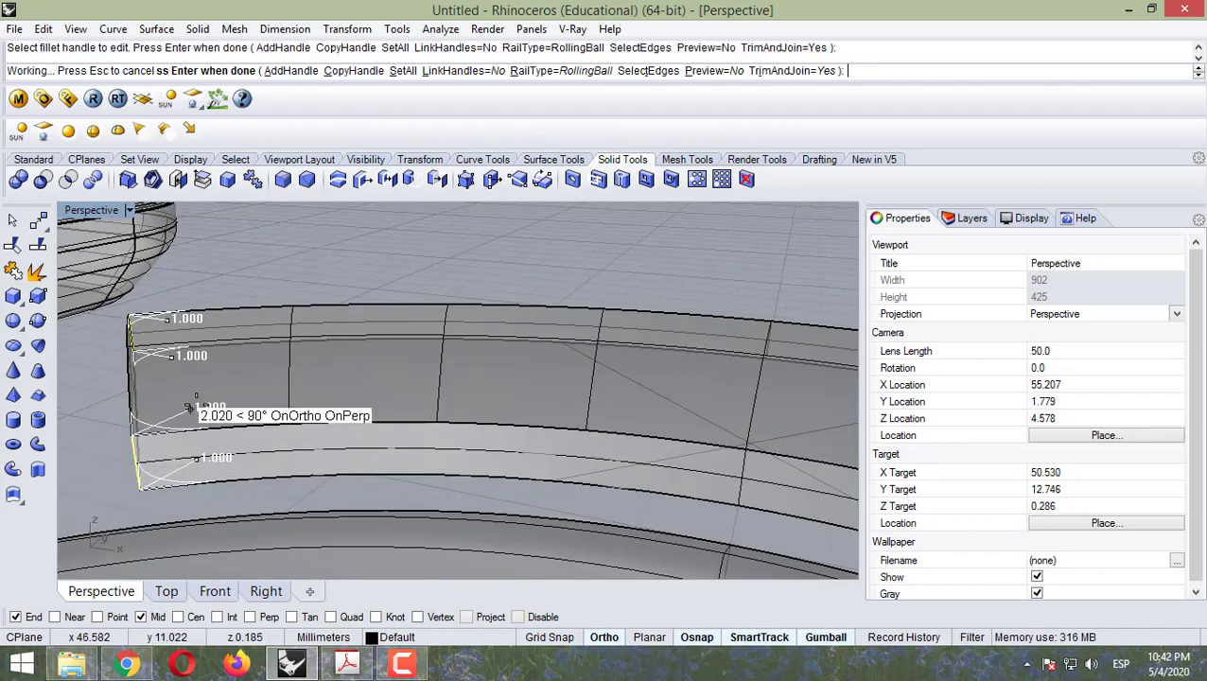
Step: Fillet the whole tangent edge chain around the button's arched top with a radius of 0.5 mm
scroll(402, 461, "down", 8)
right_click_drag(468, 481, 378, 458)
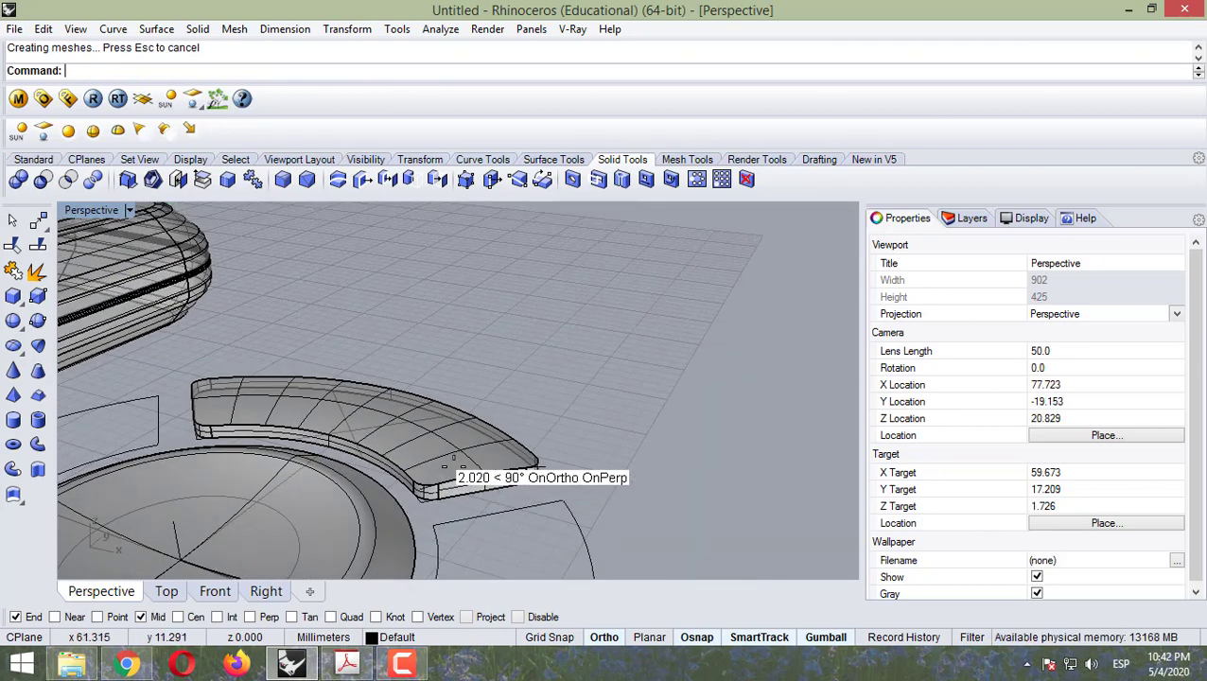
scroll(232, 181, "up", 2)
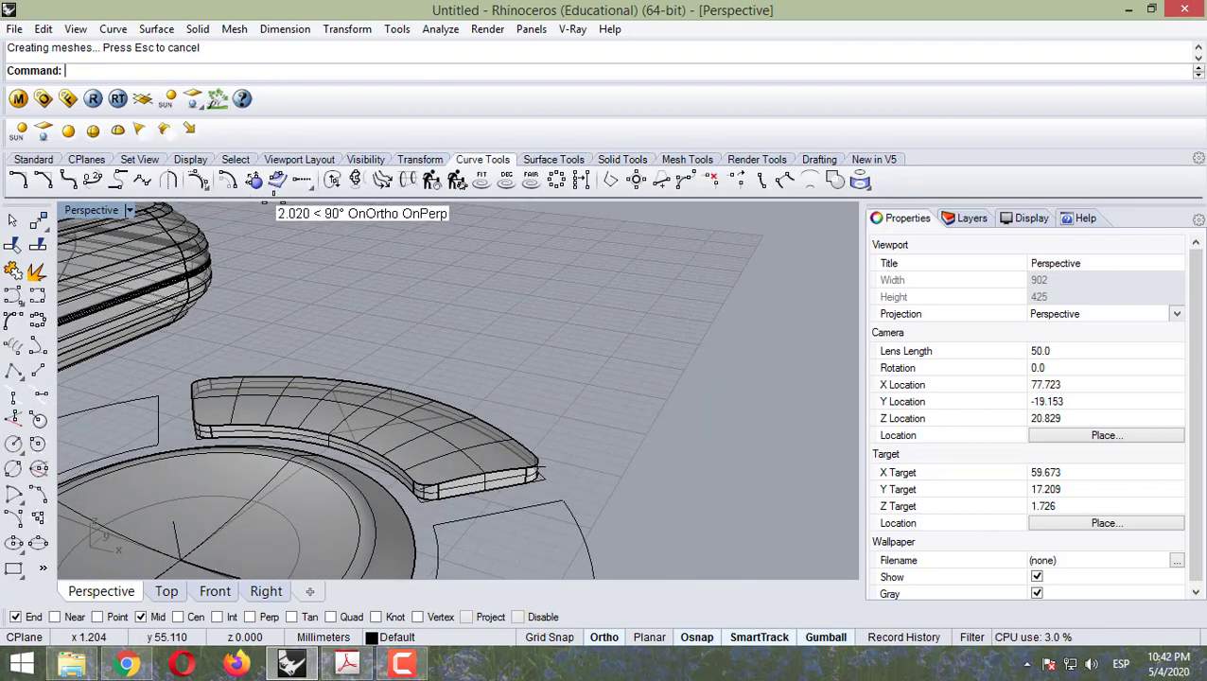
scroll(274, 189, "down", 4)
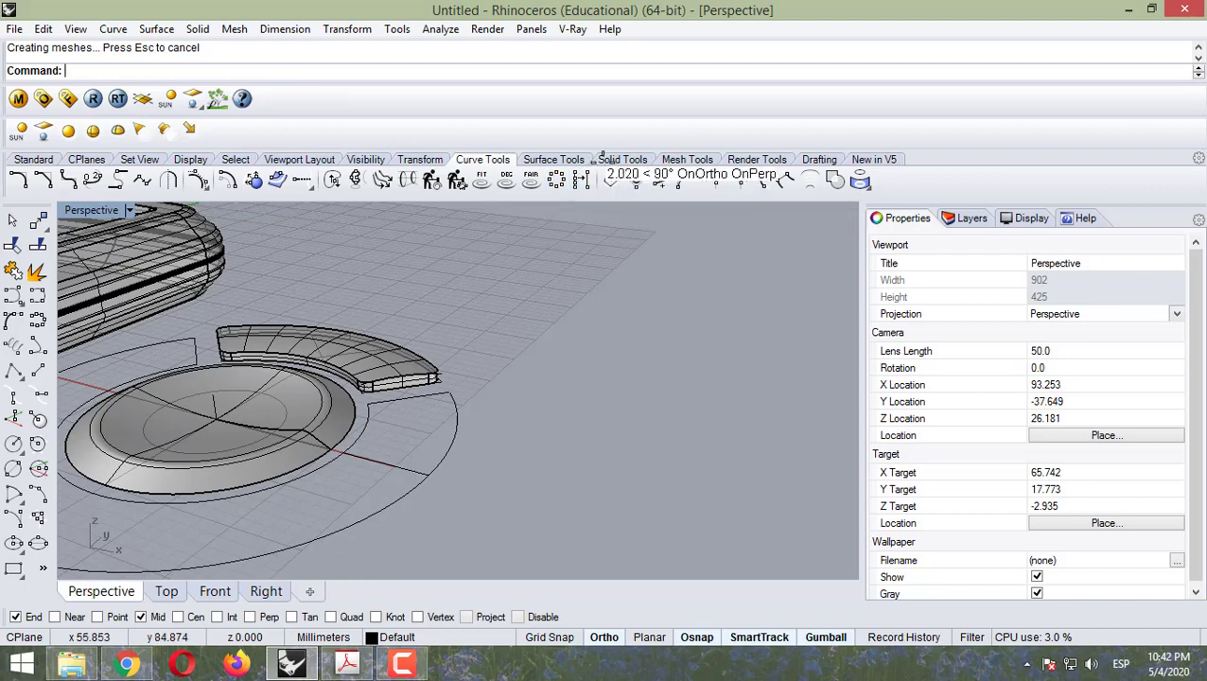
left_click(615, 159)
left_click(152, 180)
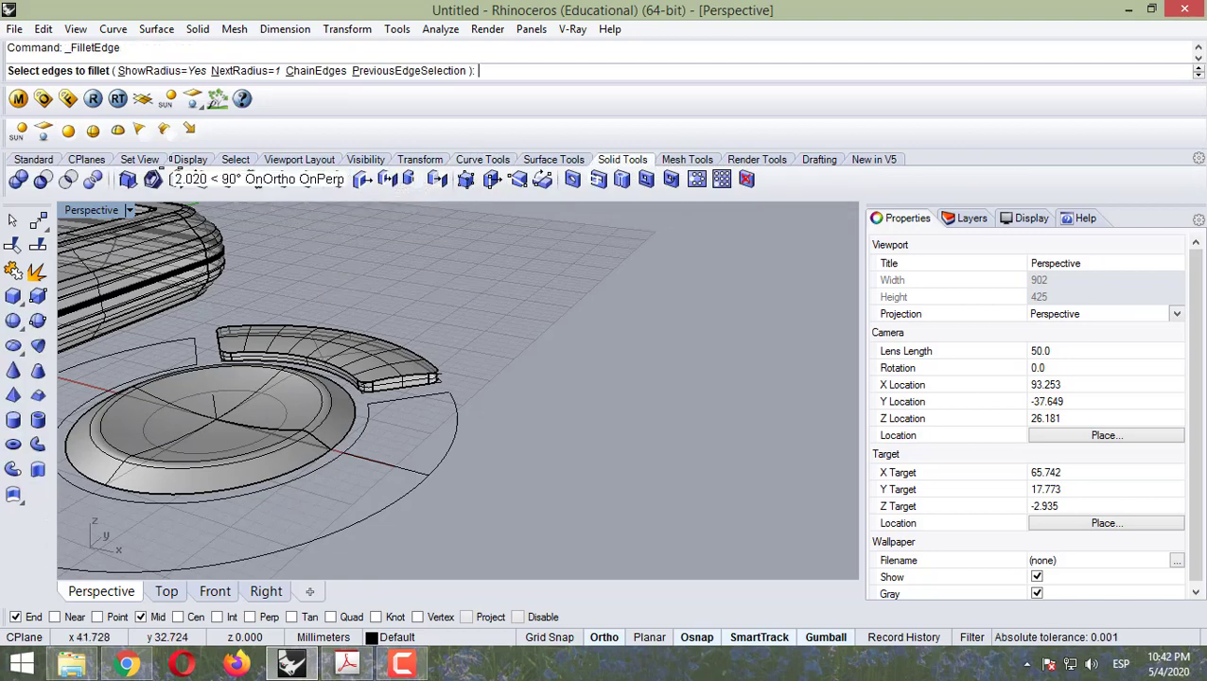
left_click(233, 70)
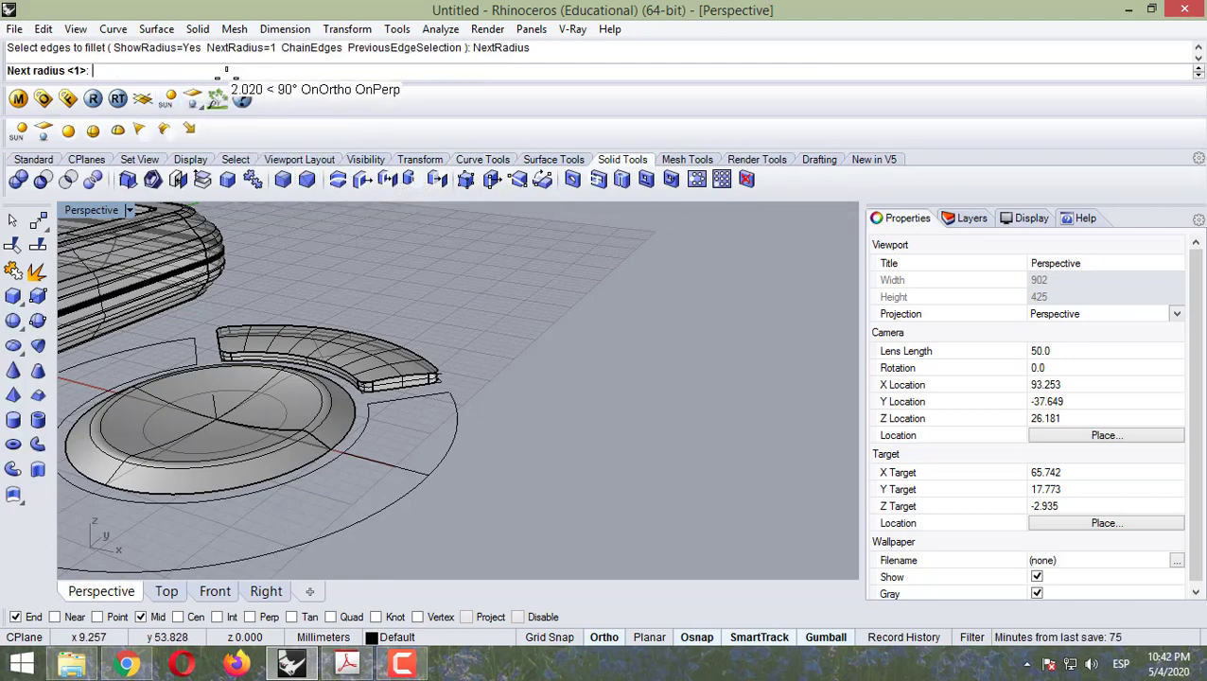
type(".5")
key("Return")
scroll(350, 279, "up", 6)
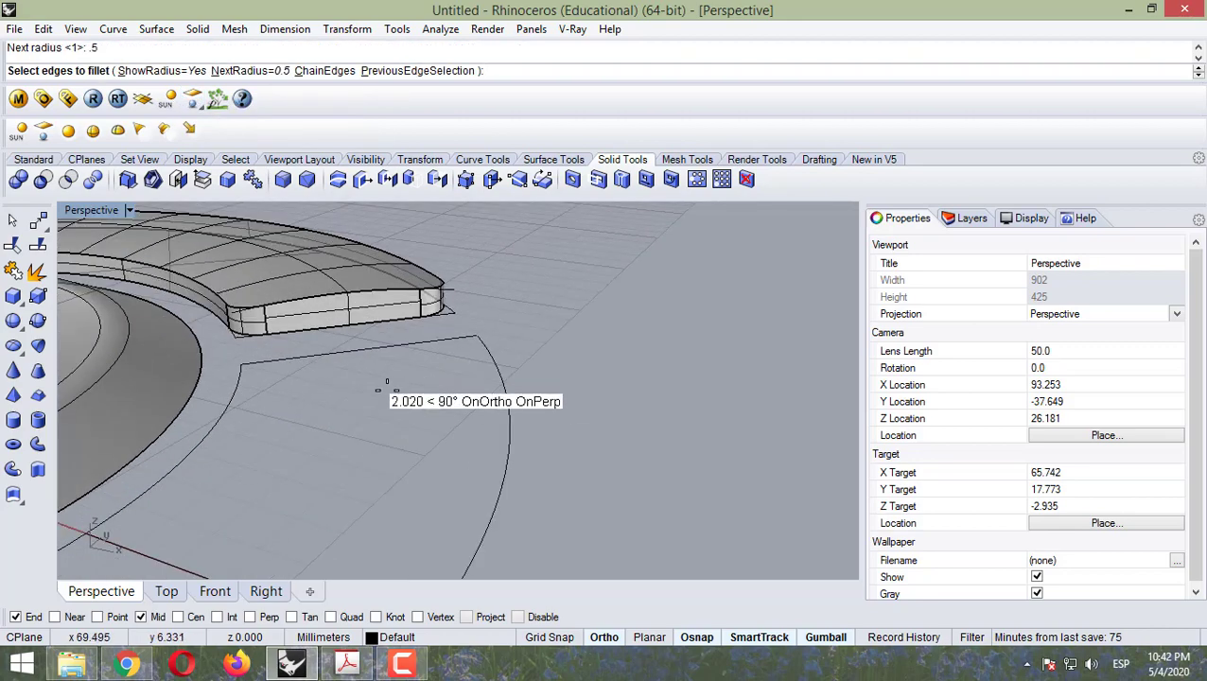
scroll(426, 288, "down", 4)
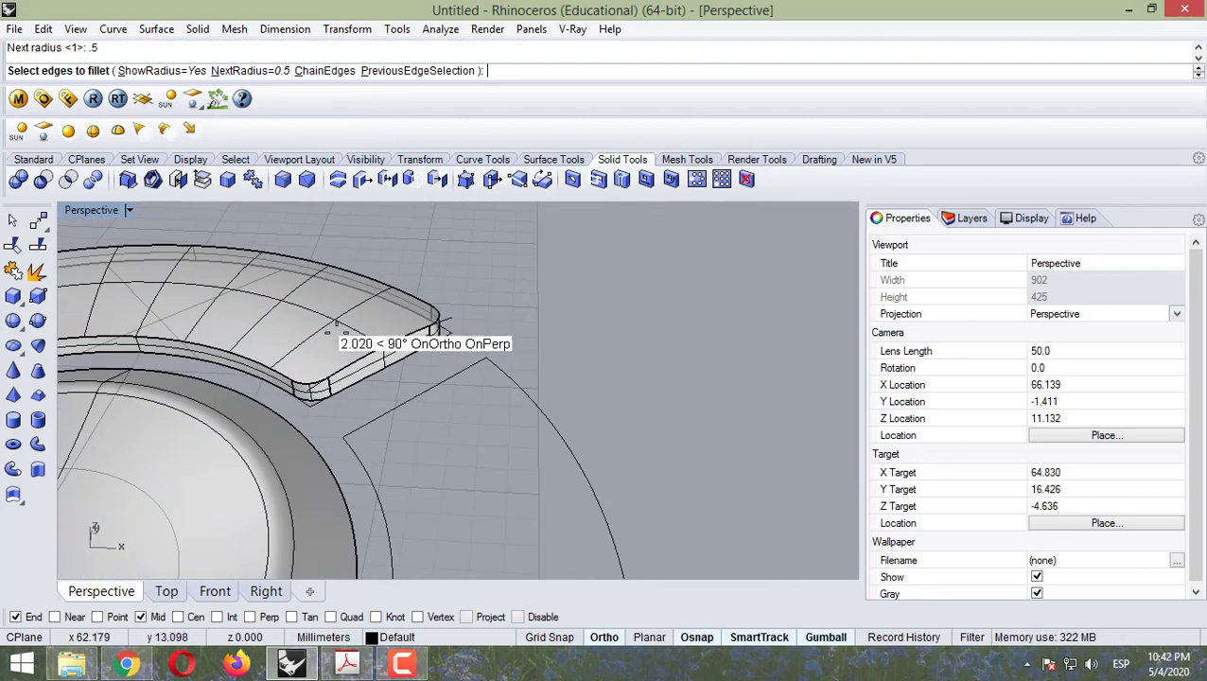
scroll(251, 260, "up", 2)
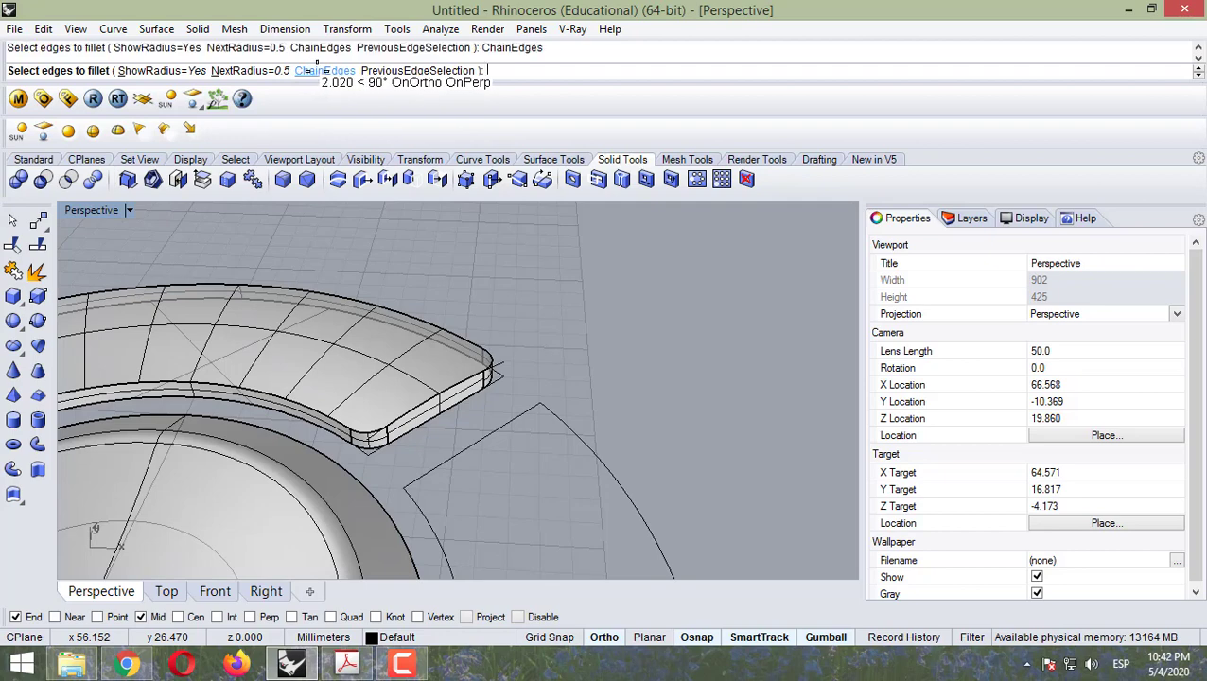
left_click(319, 68)
left_click(407, 406)
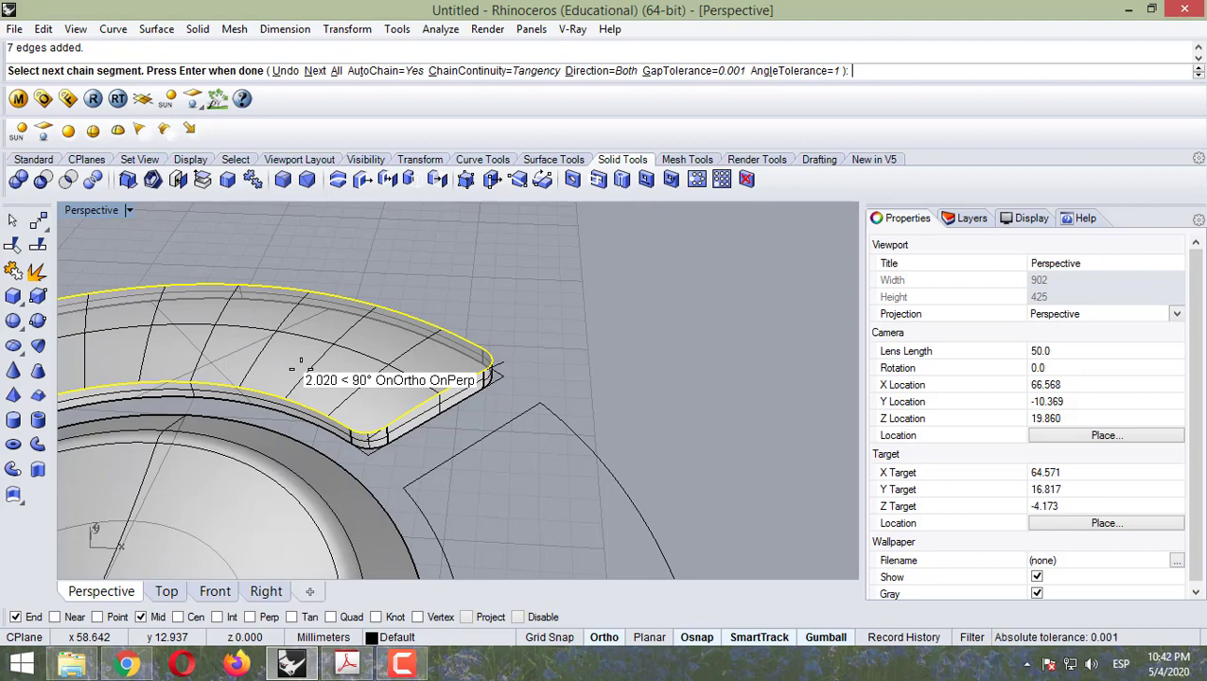
key("Return")
key("Return")
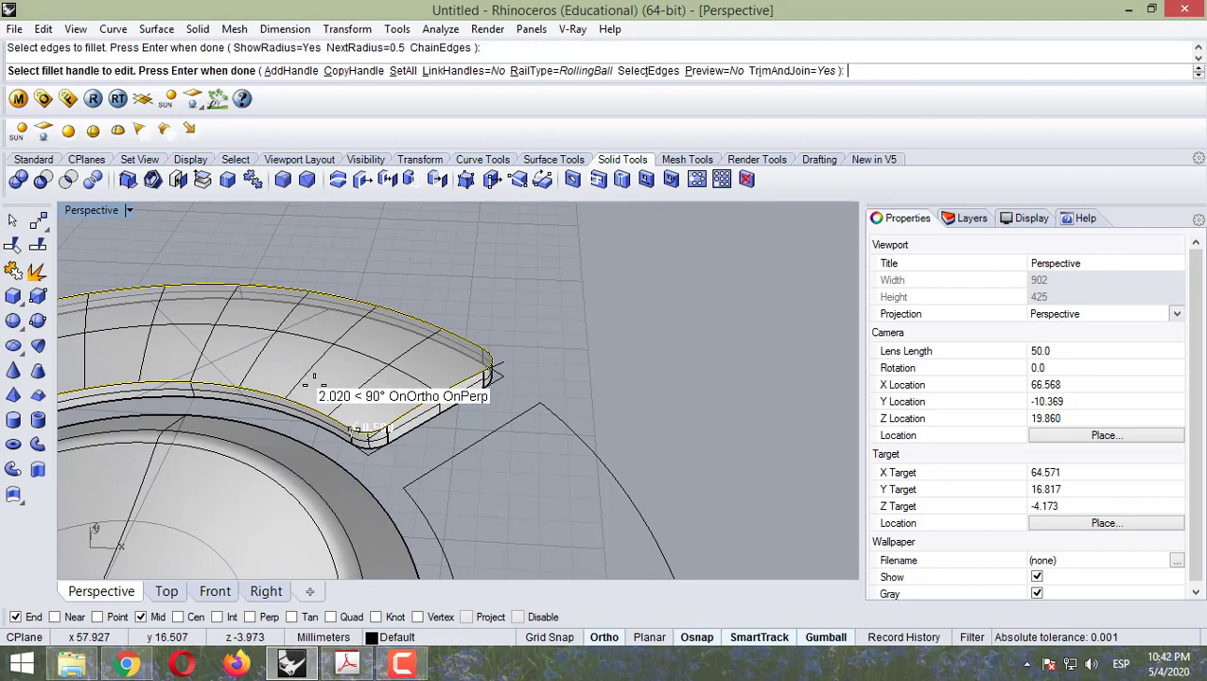
key("Return")
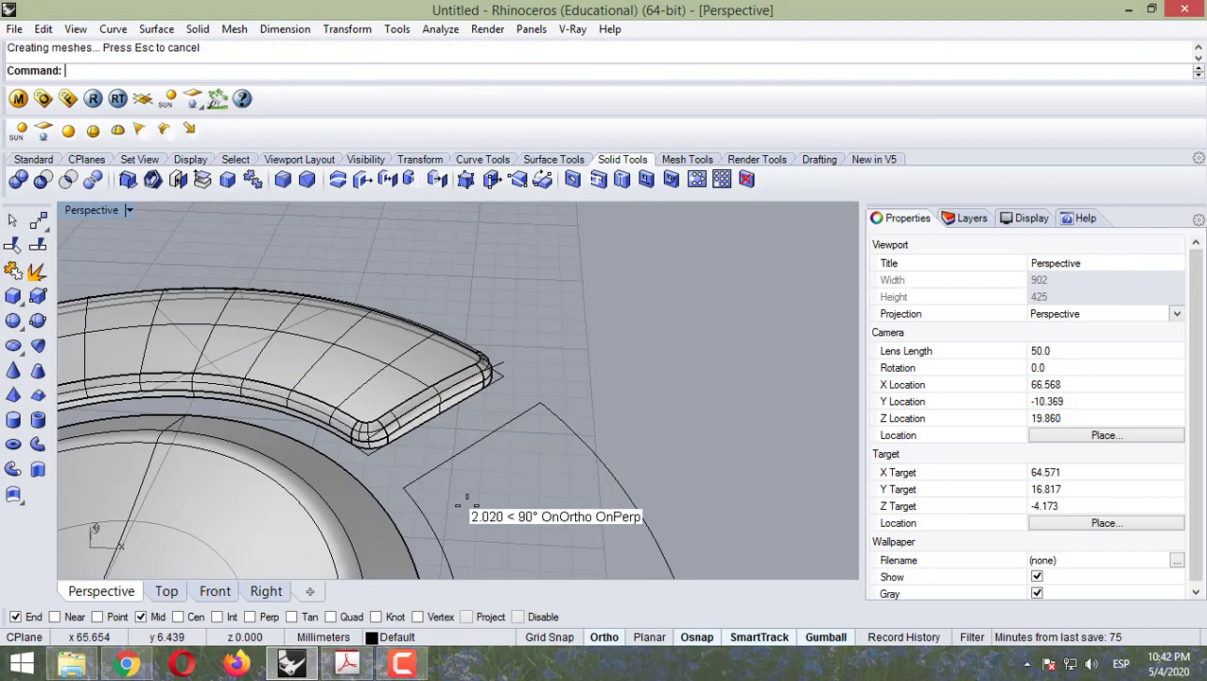
right_click_drag(461, 504, 364, 468)
scroll(365, 468, "down", 5)
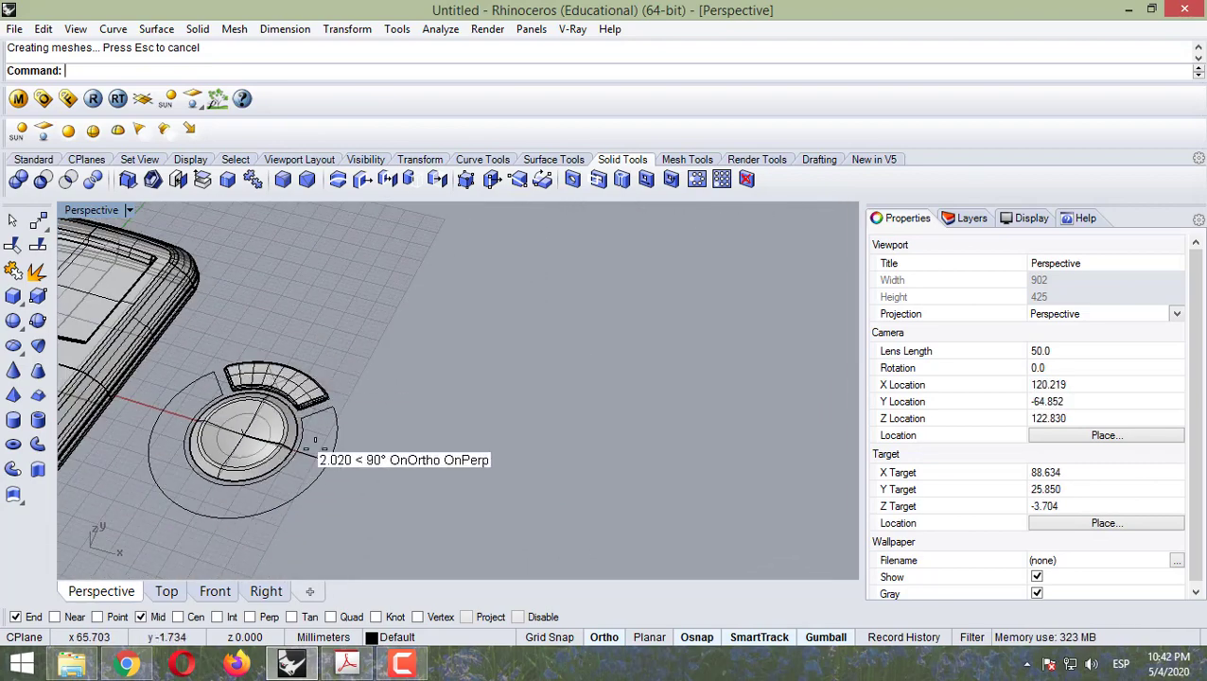
Step: Delete the leftover flat outlines of the side and lower buttons around the Navigation Key
scroll(375, 396, "up", 3)
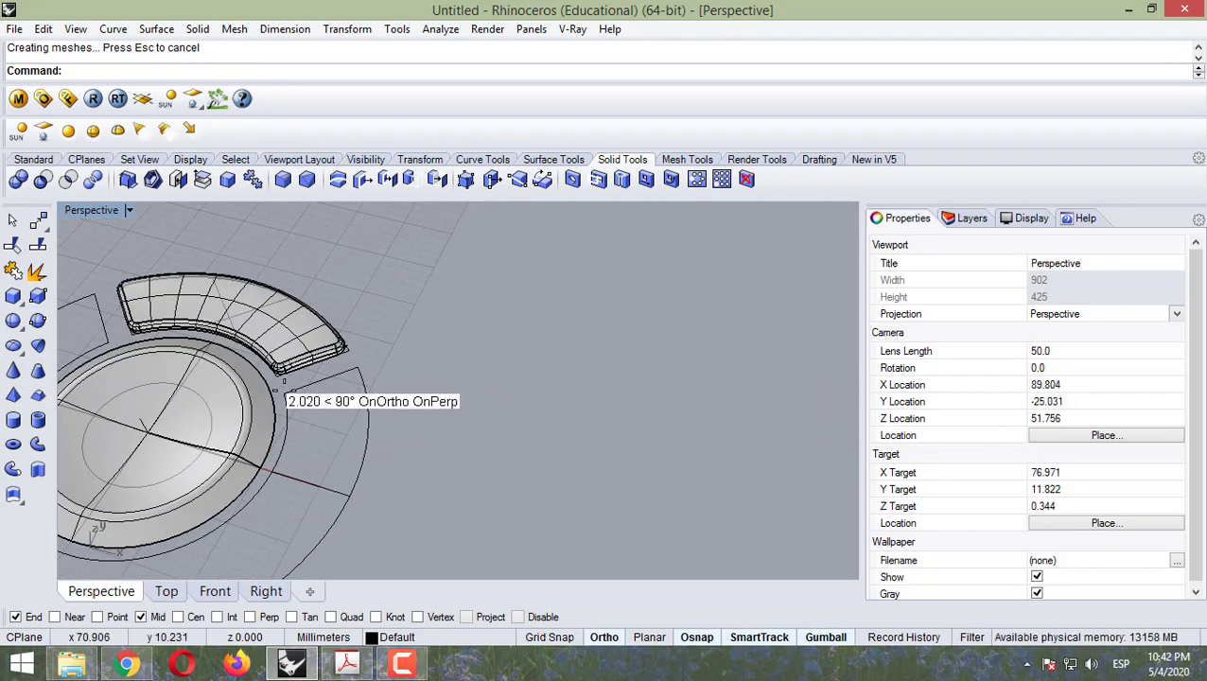
left_click(286, 405)
right_click(95, 324)
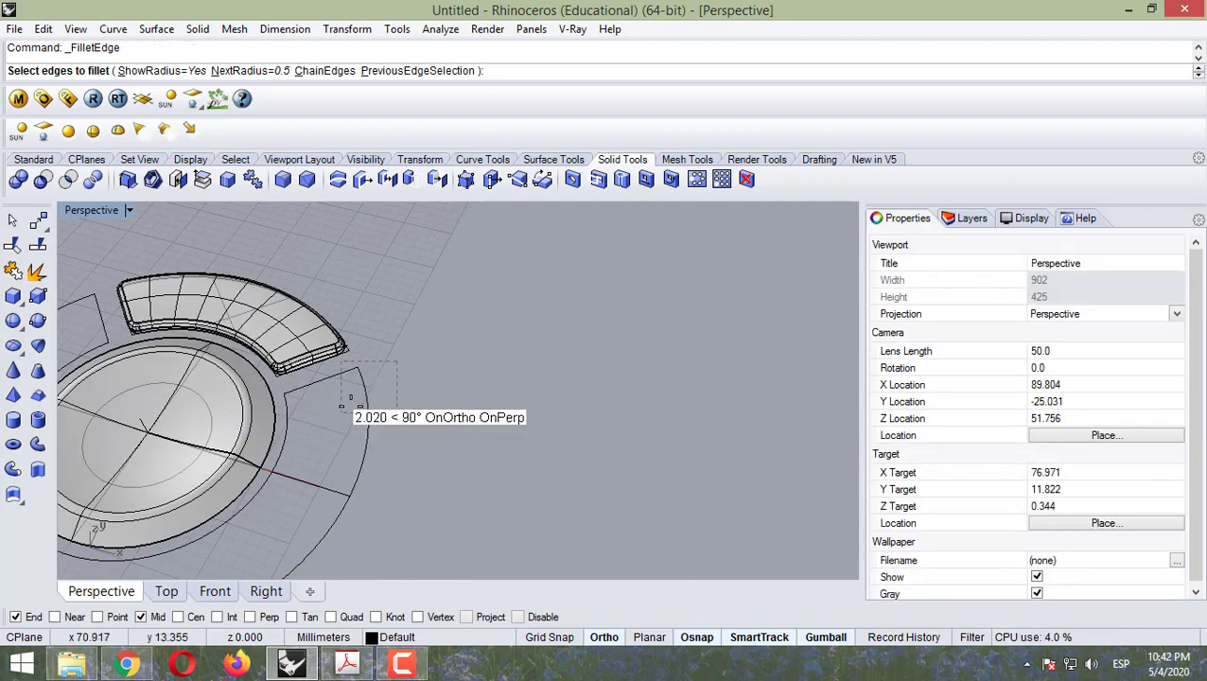
key("Escape")
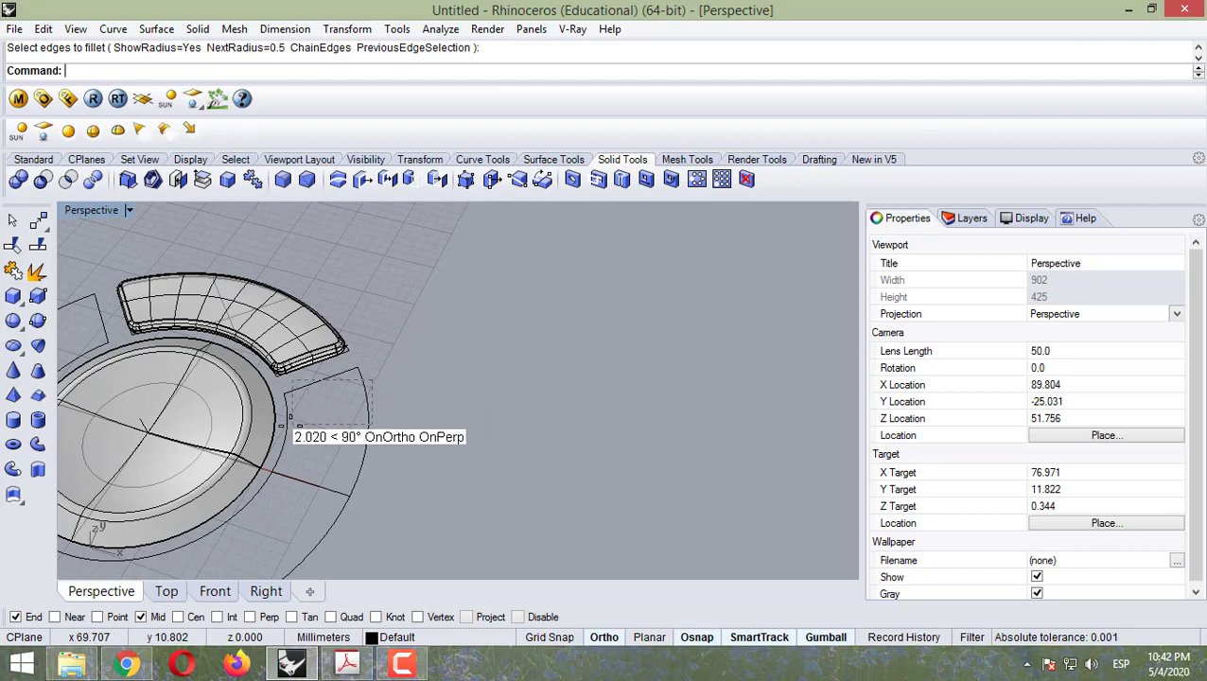
key("Escape")
left_click(301, 421)
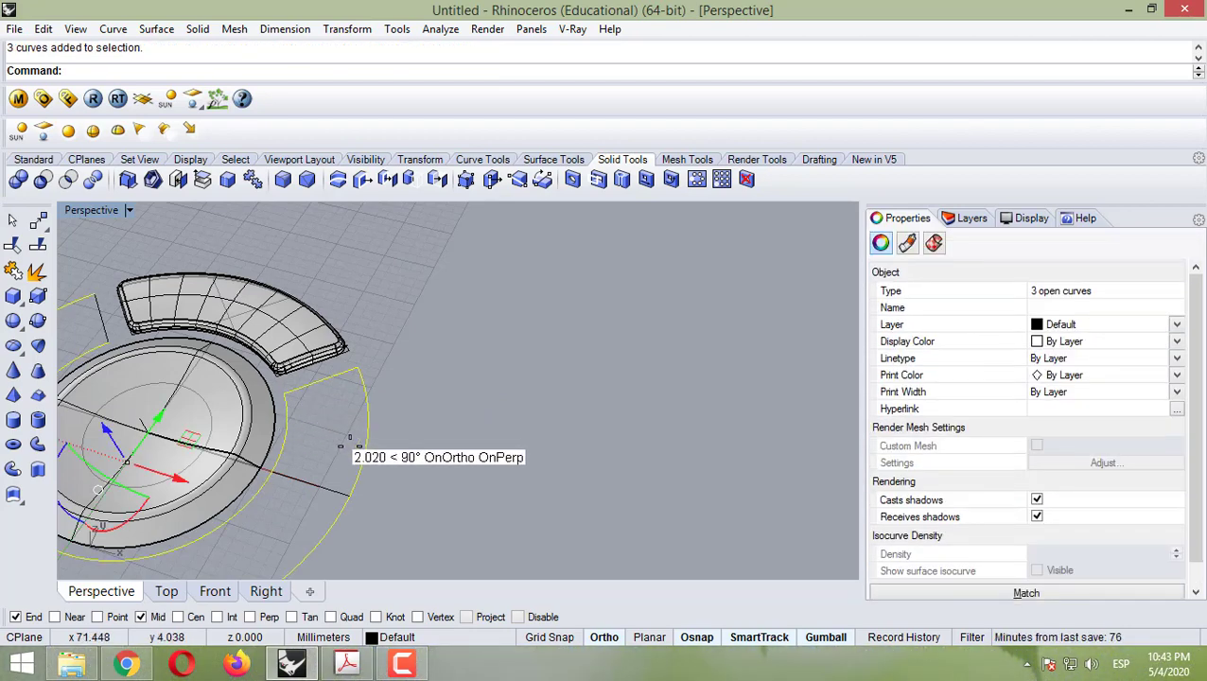
key("Delete")
left_click(104, 318)
key("Delete")
scroll(270, 383, "down", 2)
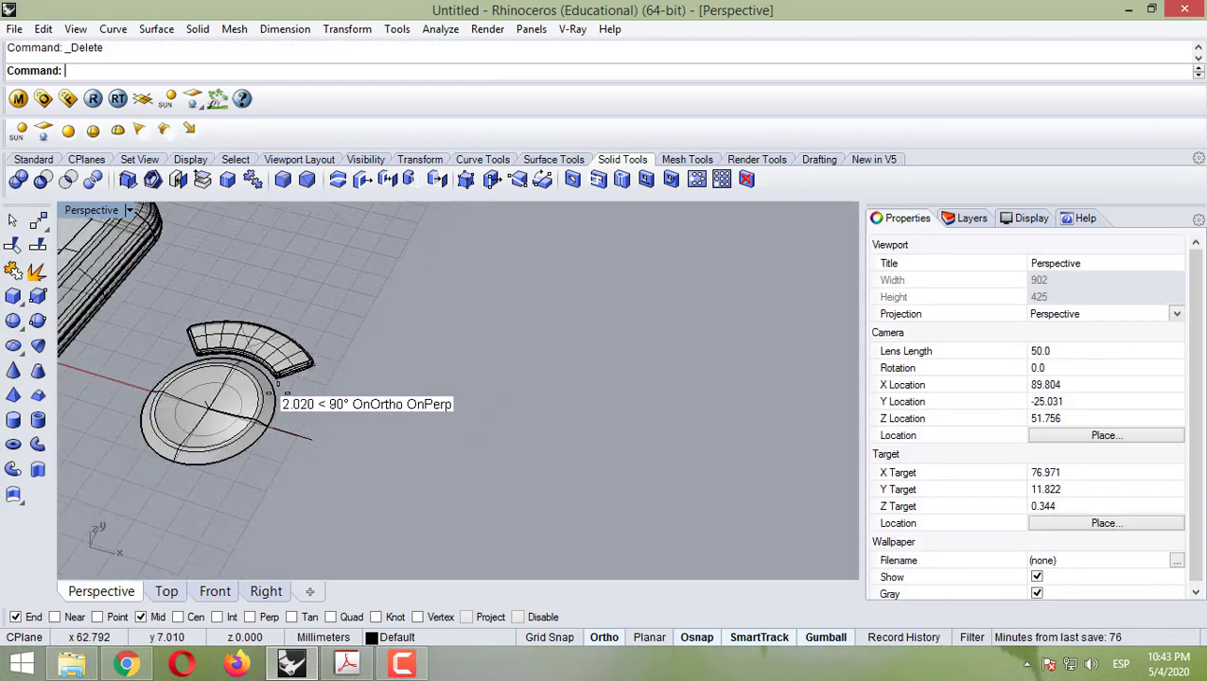
Step: Polar array the filleted upper button about the Navigation Key's centre with 4 items over 360 degrees
scroll(210, 454, "up", 4)
left_click(270, 300)
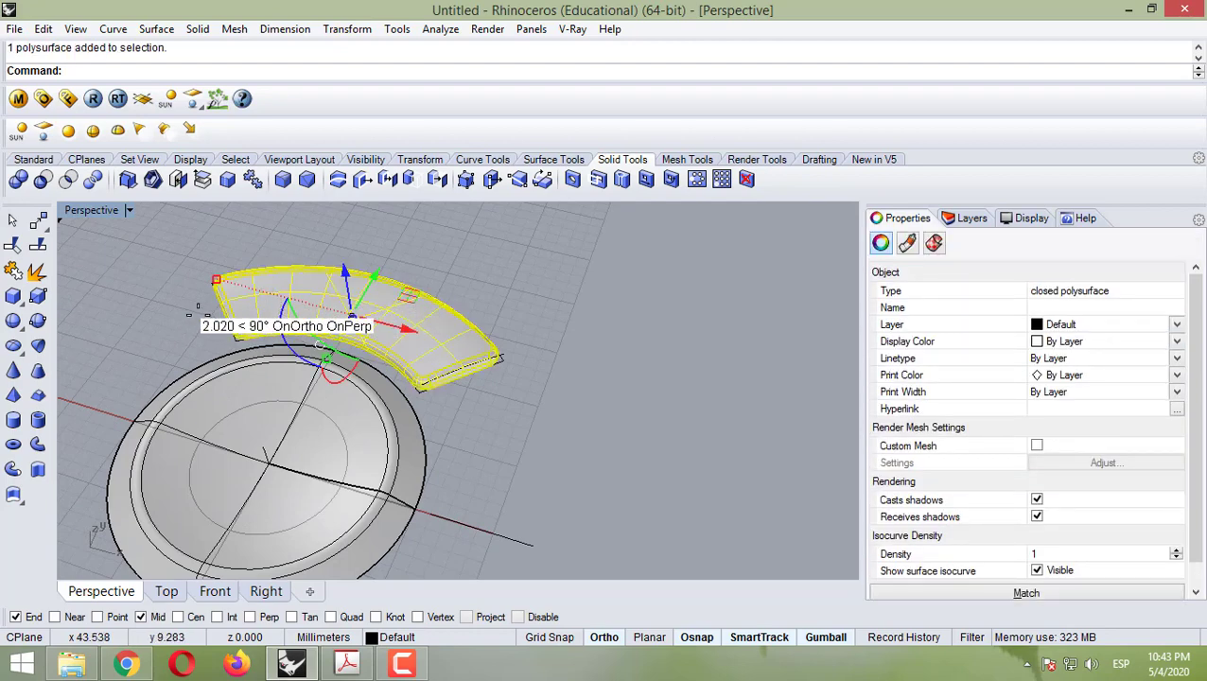
right_click_drag(197, 307, 216, 274)
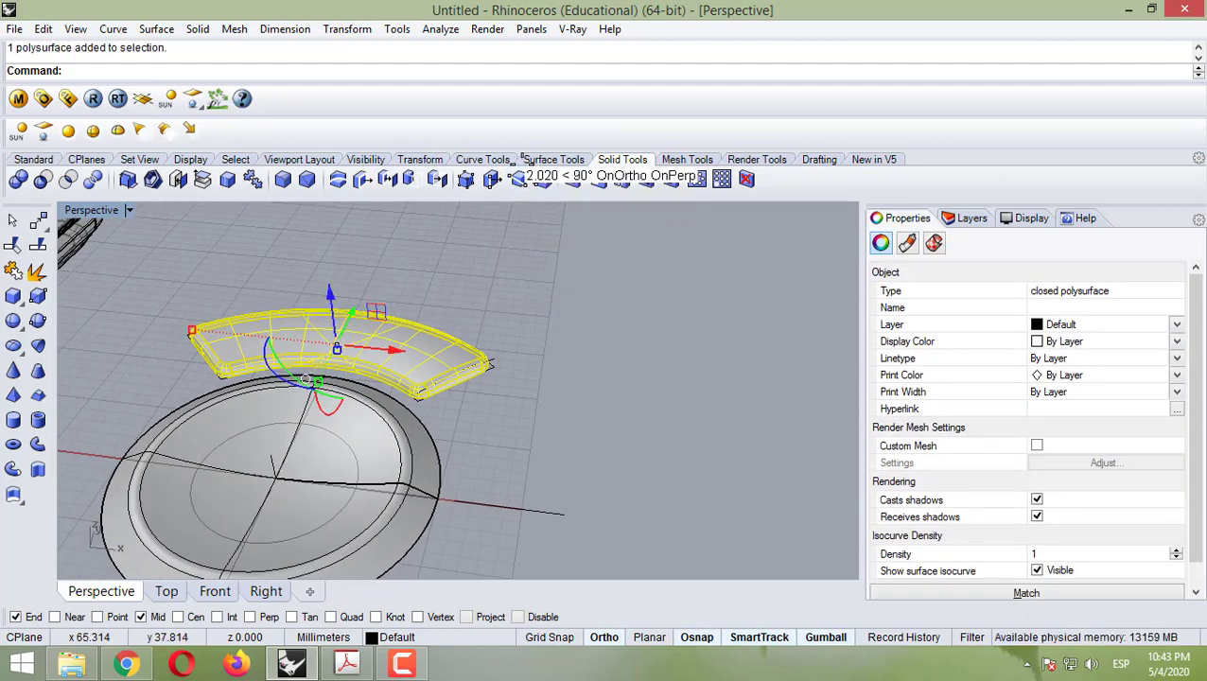
left_click(435, 225)
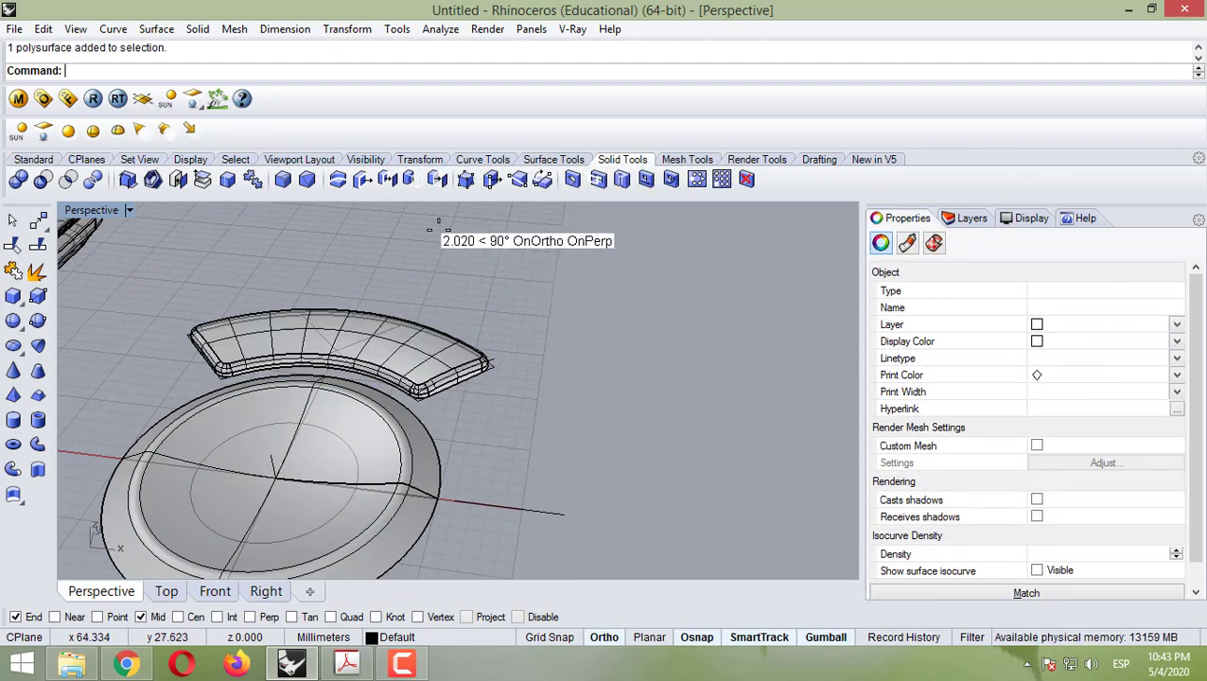
left_click(420, 159)
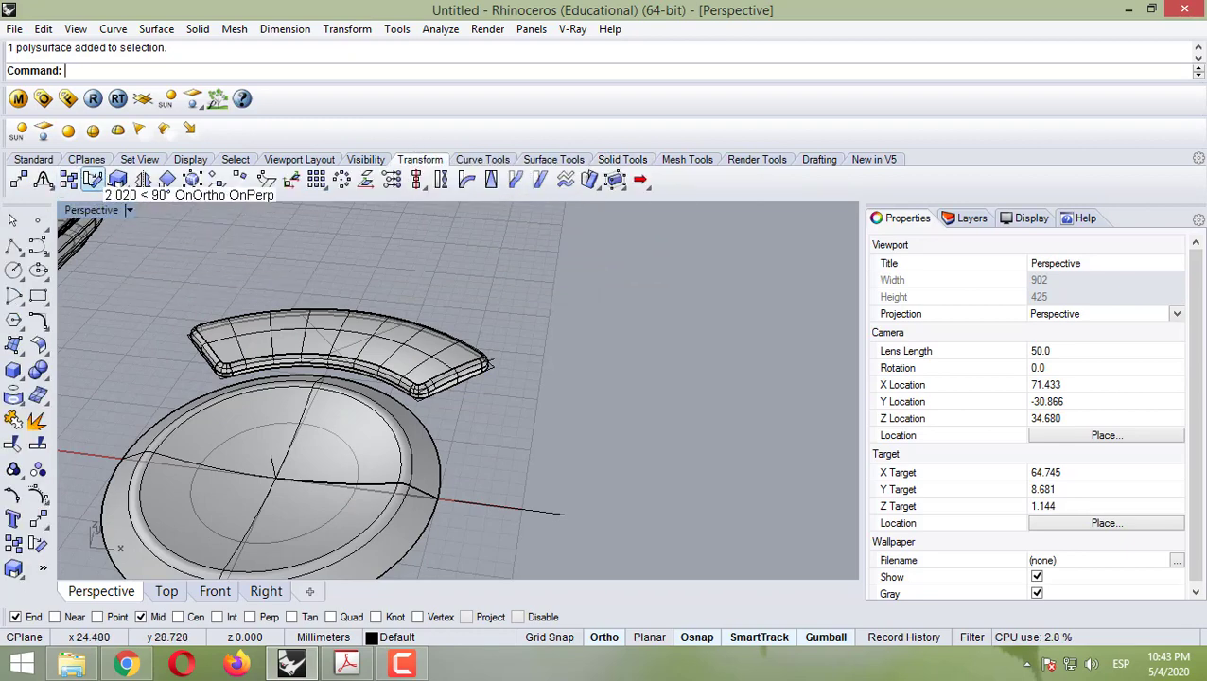
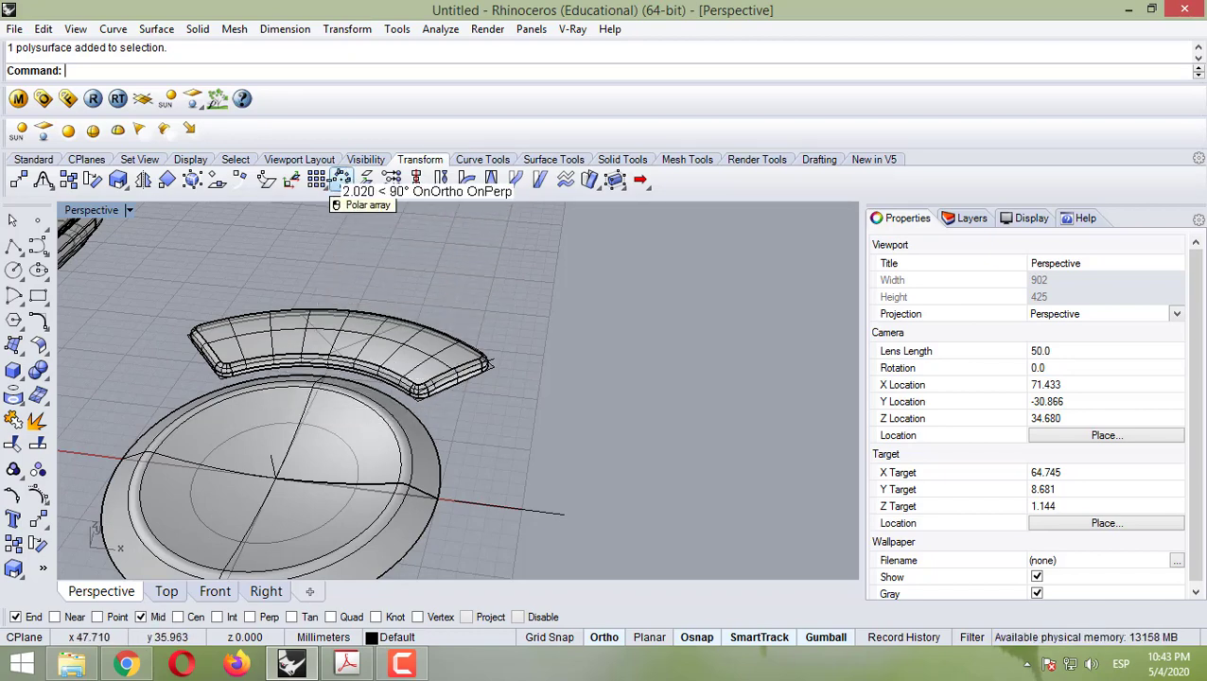
left_click(342, 180)
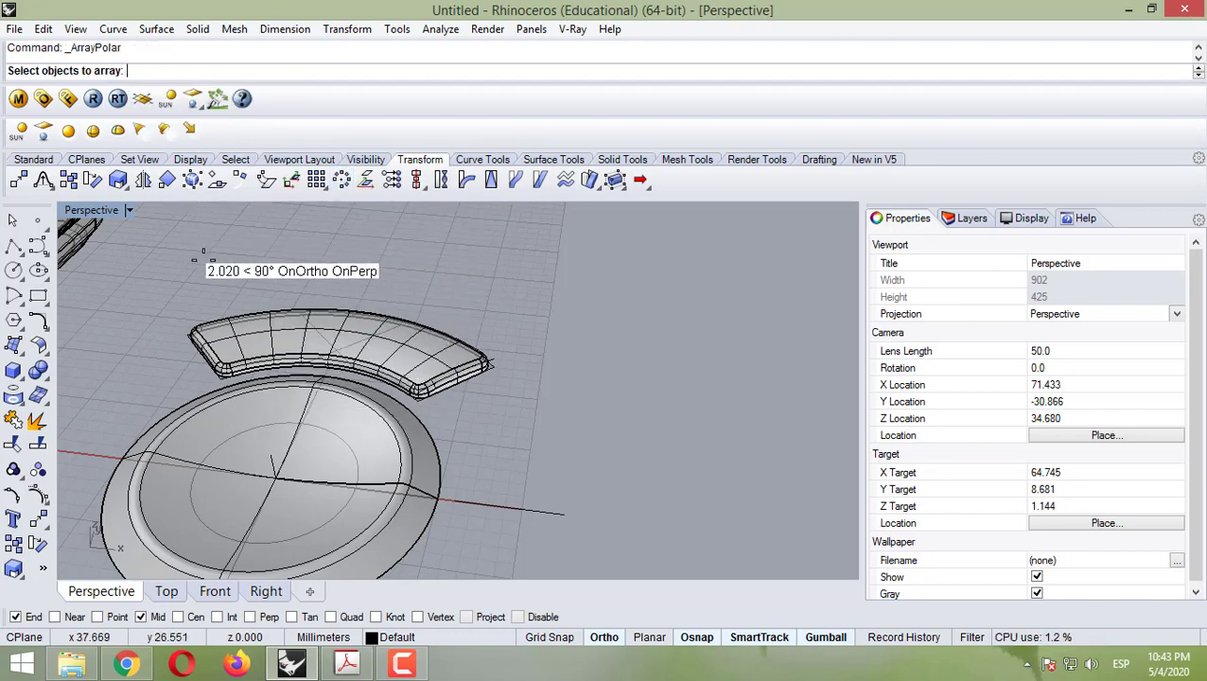
left_click(258, 333)
key("Return")
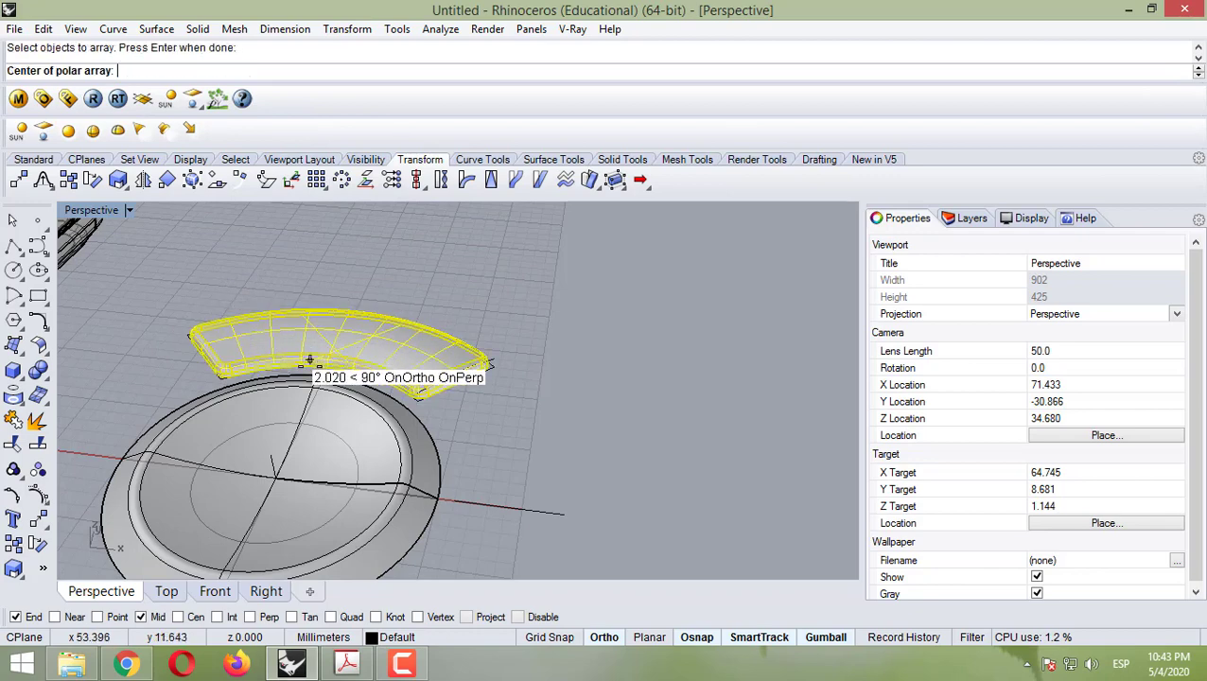
left_click(274, 478)
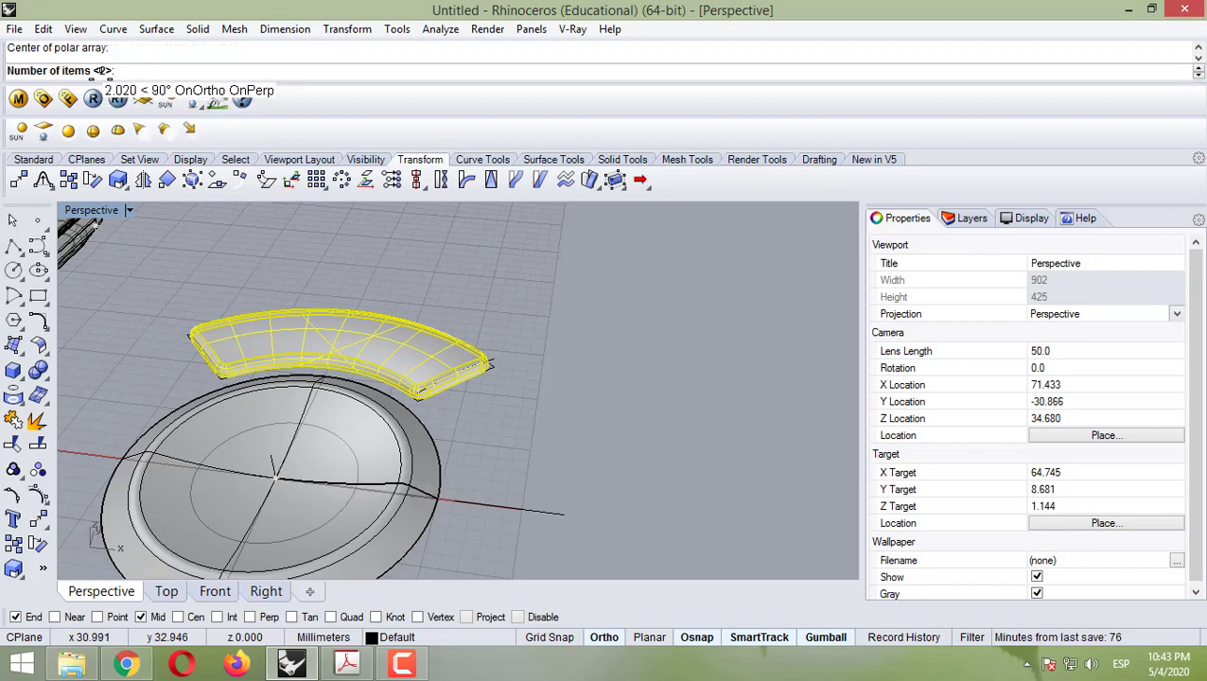
type("4")
key("Return")
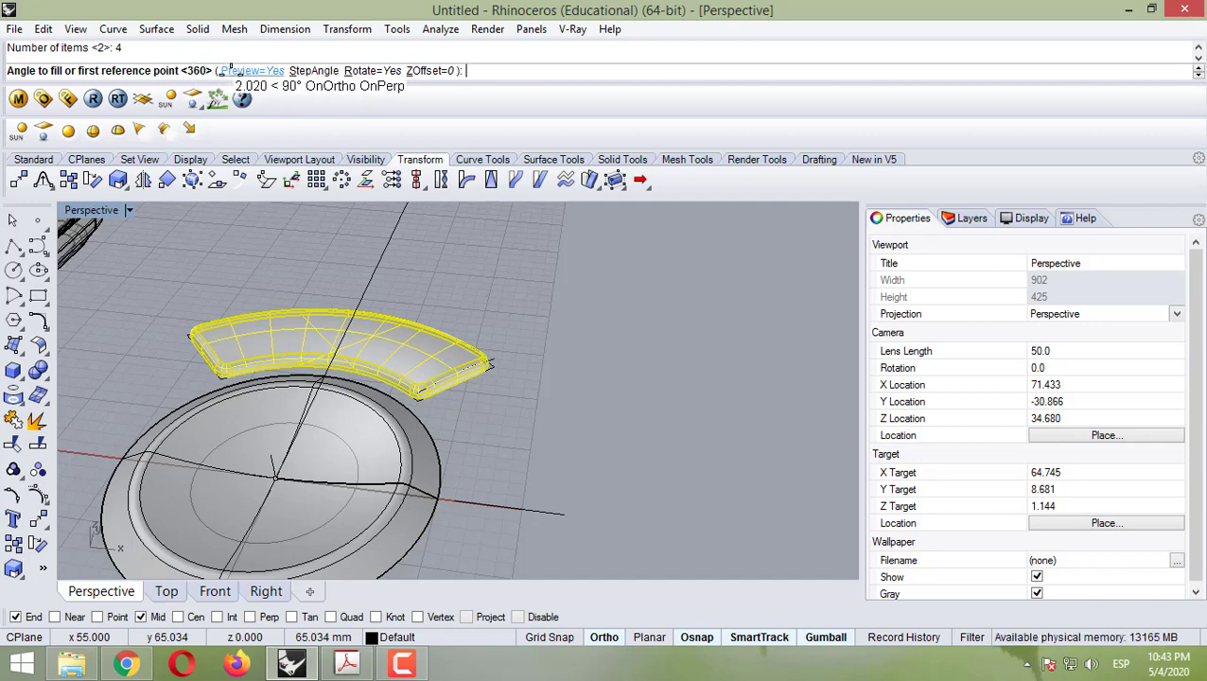
key("Return")
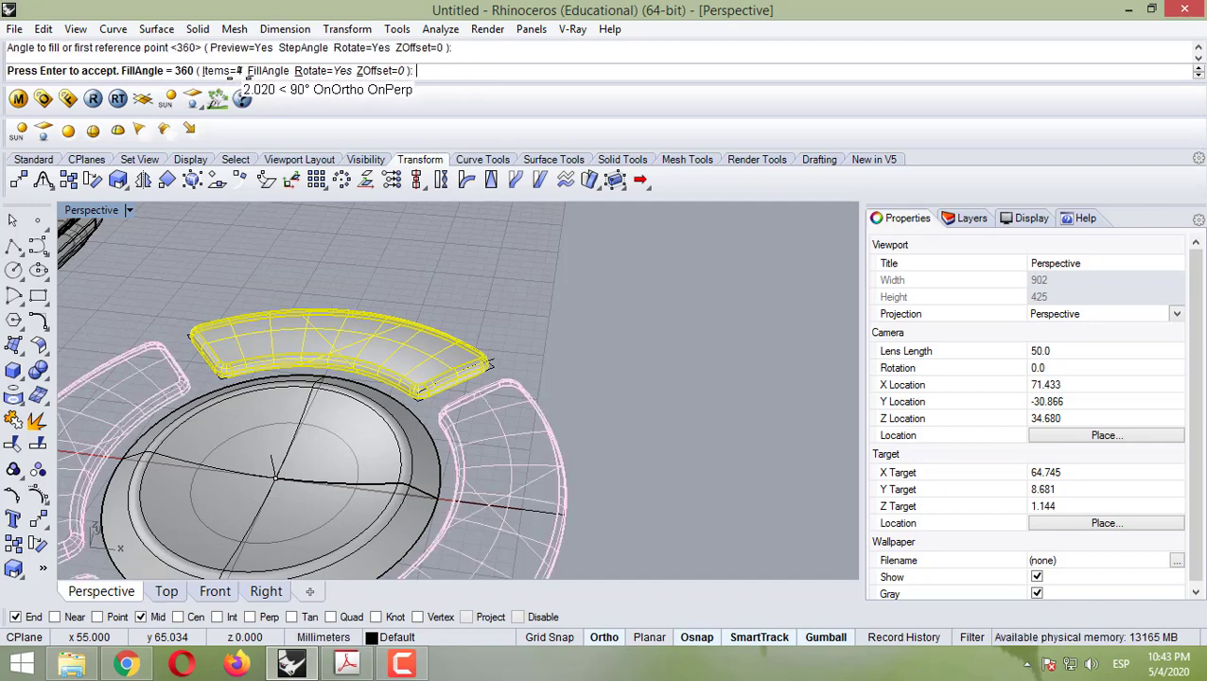
scroll(321, 402, "down", 5)
key("Return")
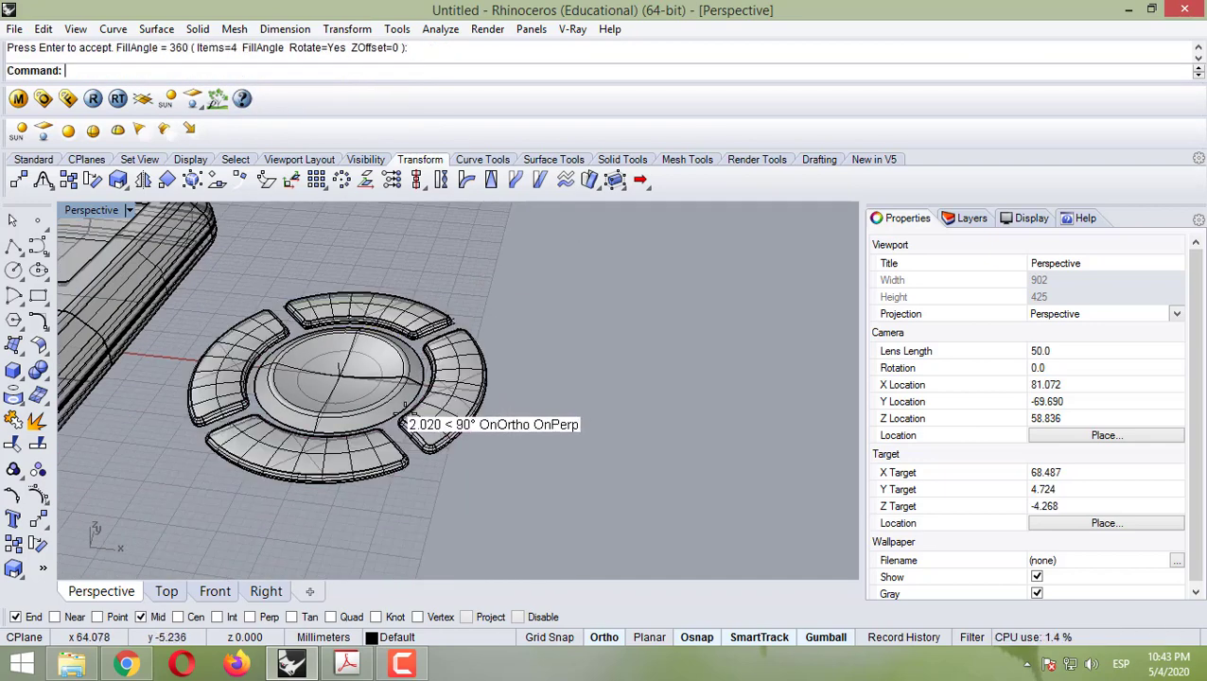
Step: Move the Navigation Key and its four surrounding buttons from the key's centre onto the player's front face, below the screen
scroll(389, 408, "up", 3)
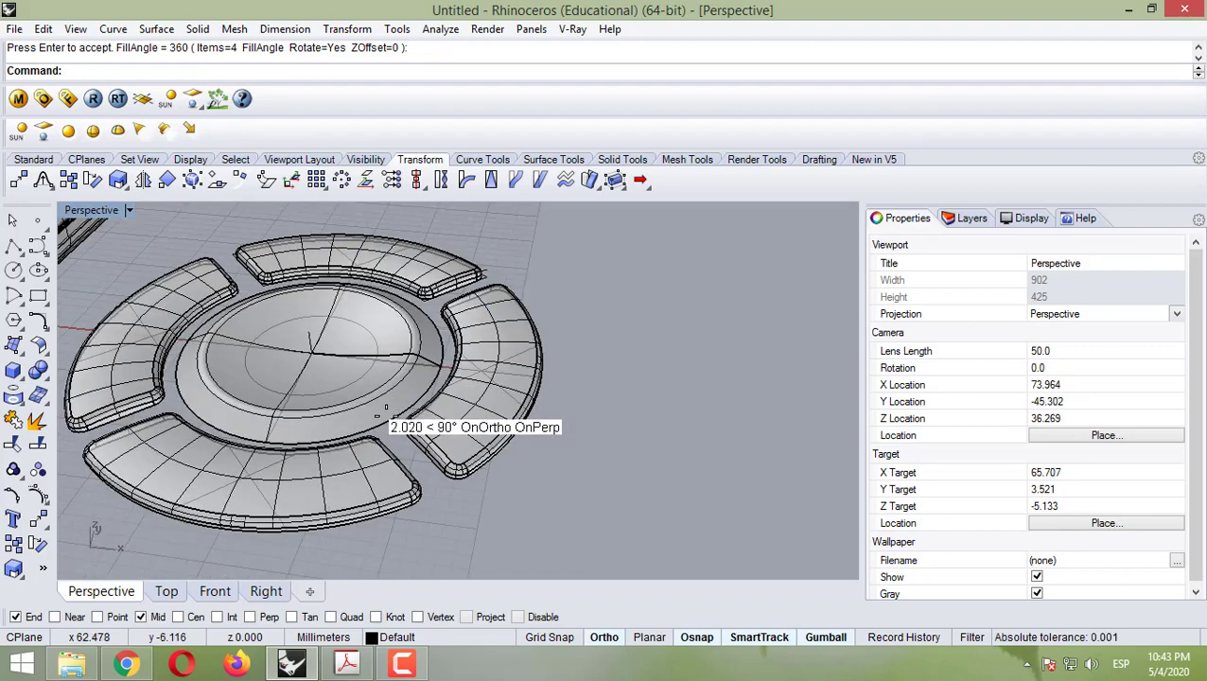
right_click_drag(385, 407, 401, 444)
scroll(401, 445, "down", 5)
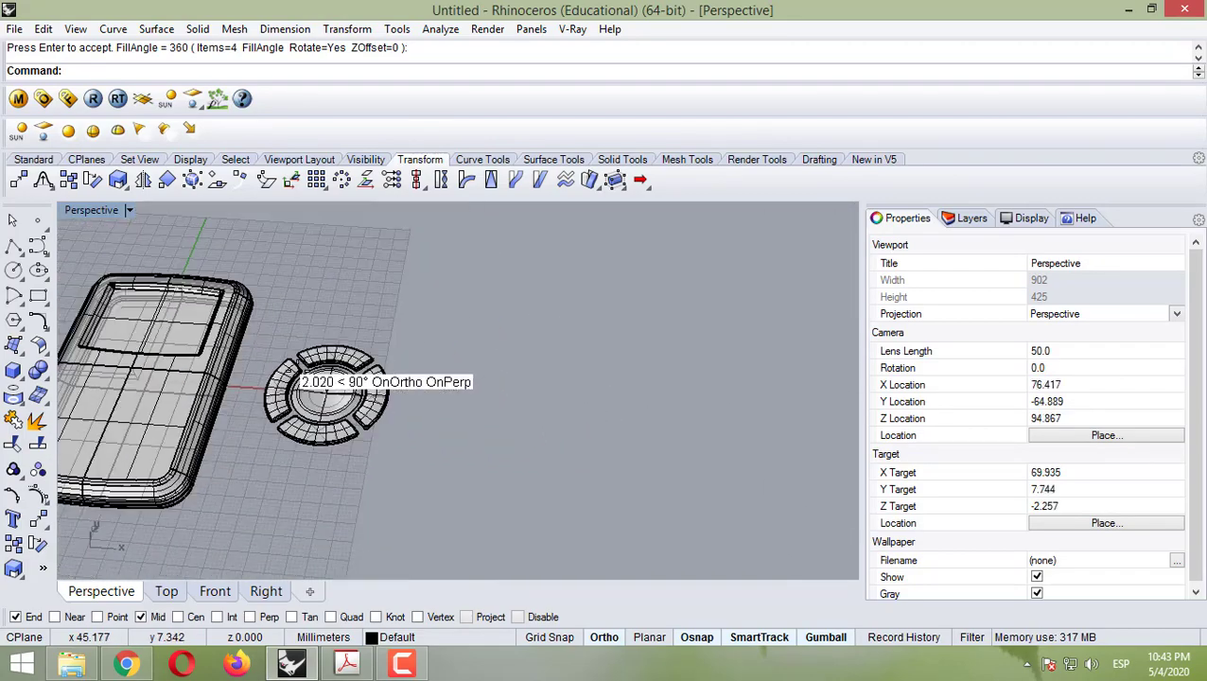
scroll(267, 365, "up", 4)
left_click(300, 369)
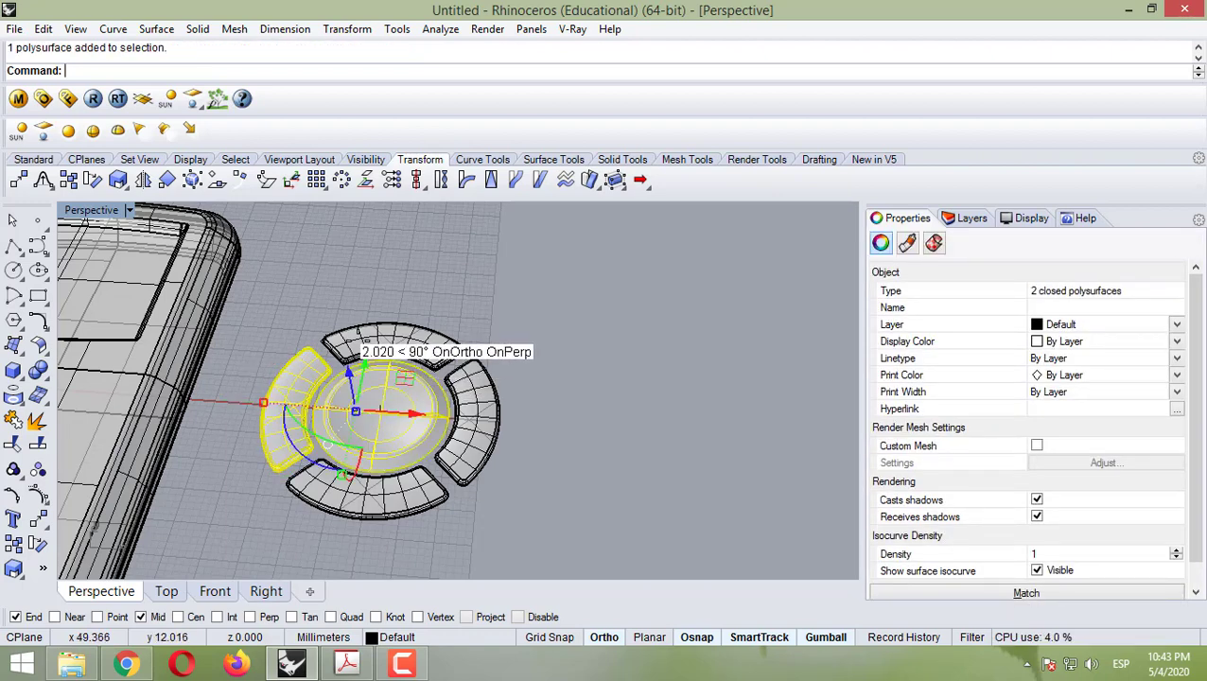
left_click(482, 395, "shift")
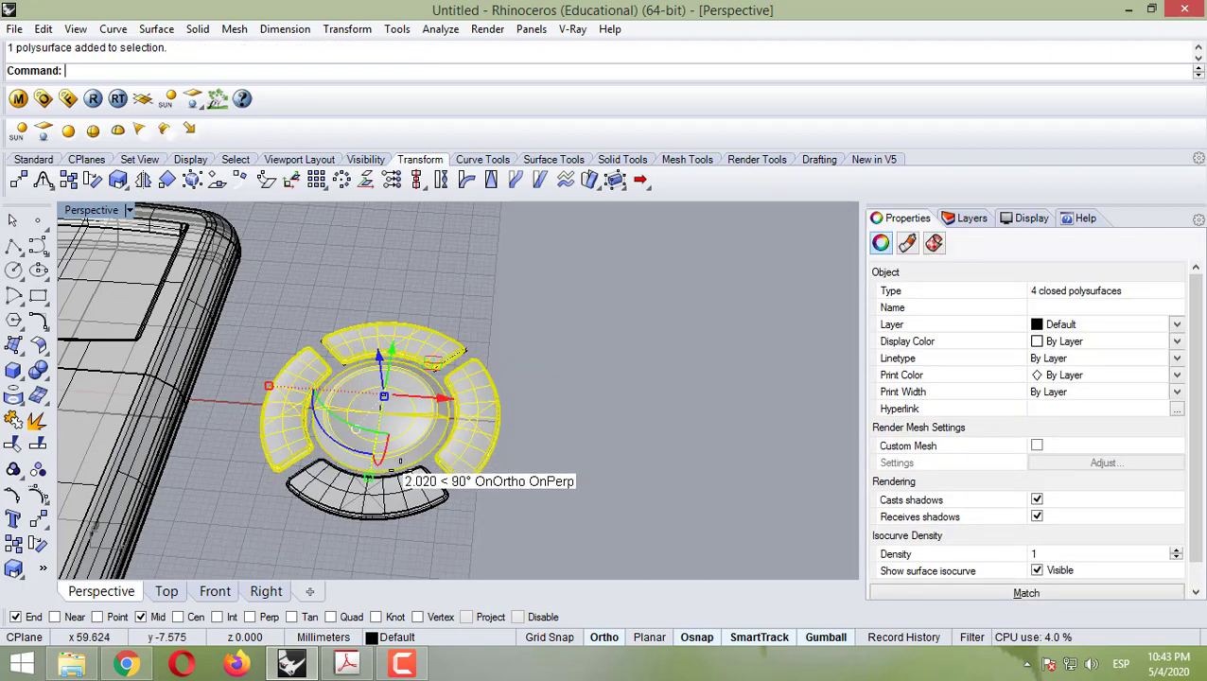
left_click(399, 481, "shift")
scroll(350, 431, "down", 2)
scroll(155, 292, "up", 3)
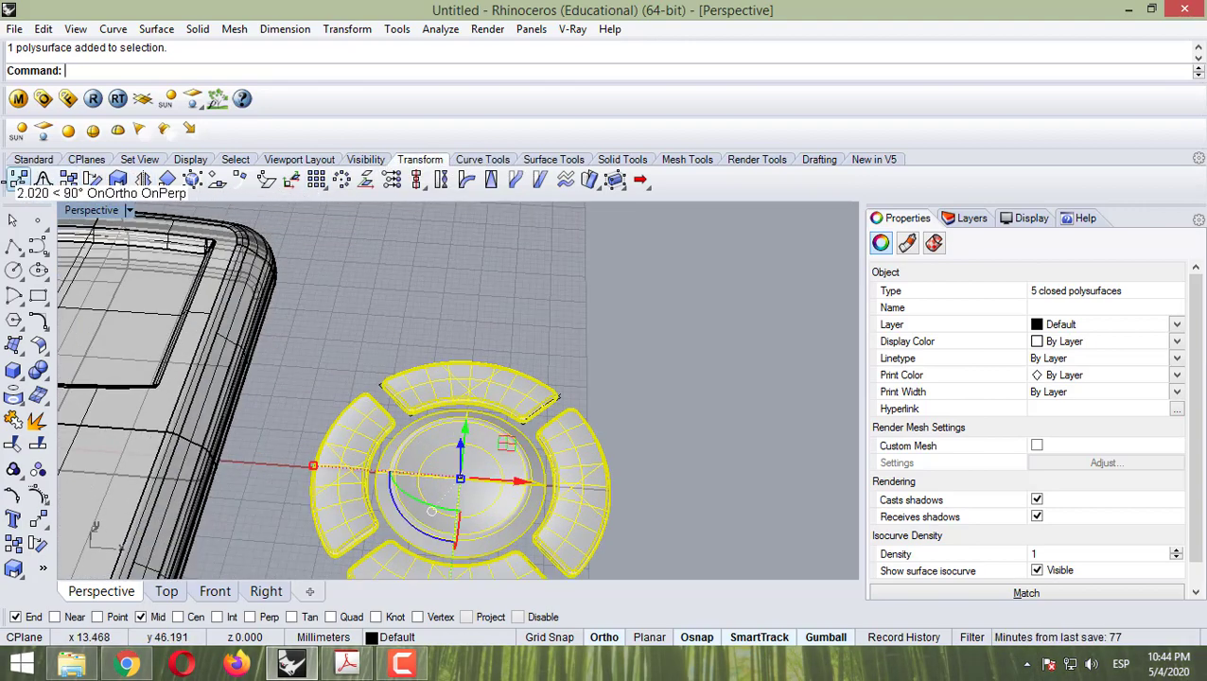
left_click(18, 180)
right_click_drag(387, 495, 428, 495)
scroll(433, 410, "up", 4)
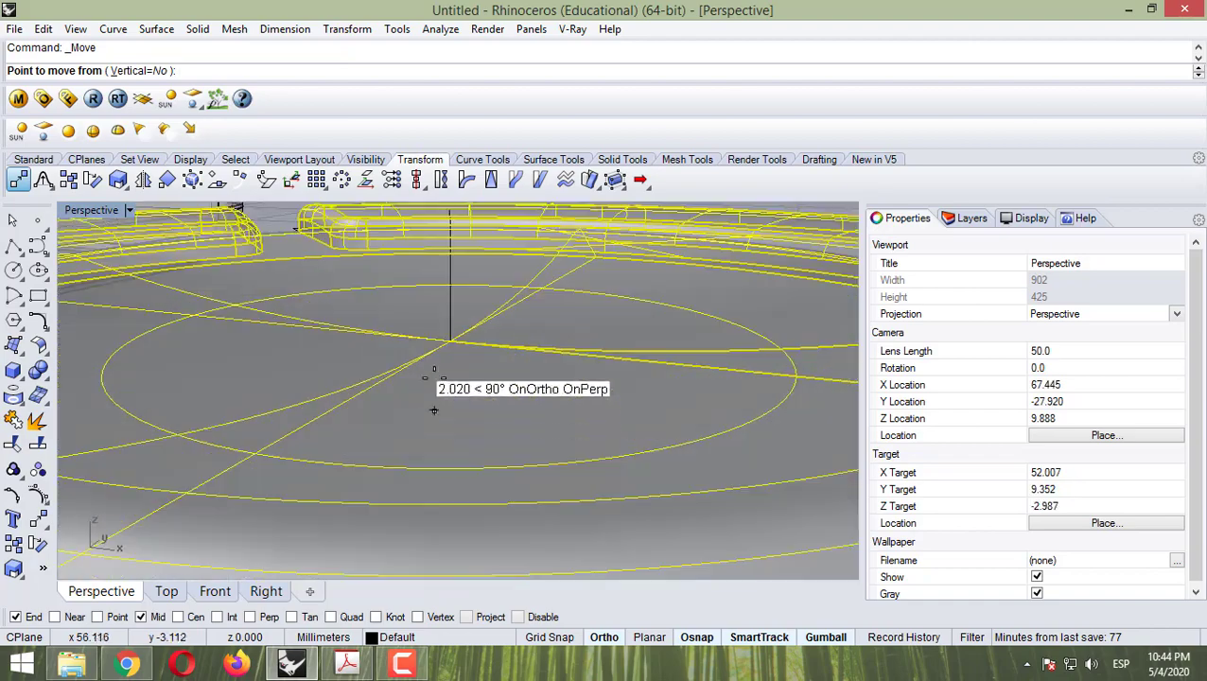
left_click(448, 343)
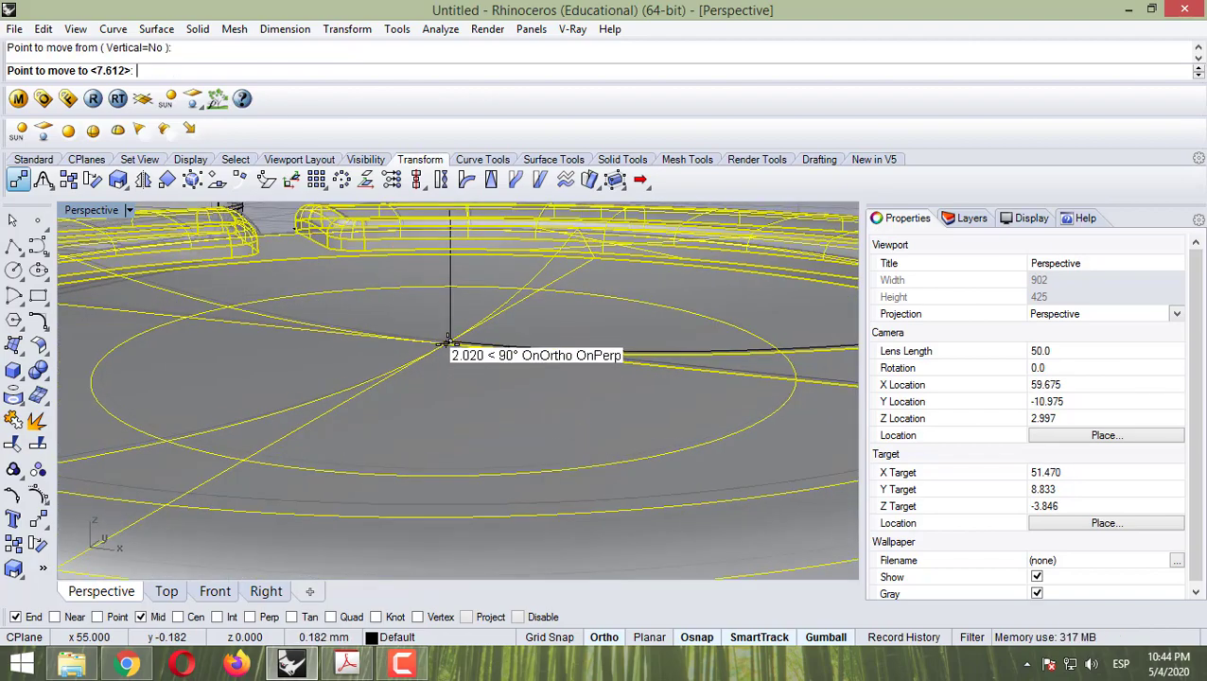
scroll(441, 365, "down", 8)
right_click_drag(271, 382, 201, 386)
scroll(328, 502, "down", 3)
scroll(371, 494, "up", 2)
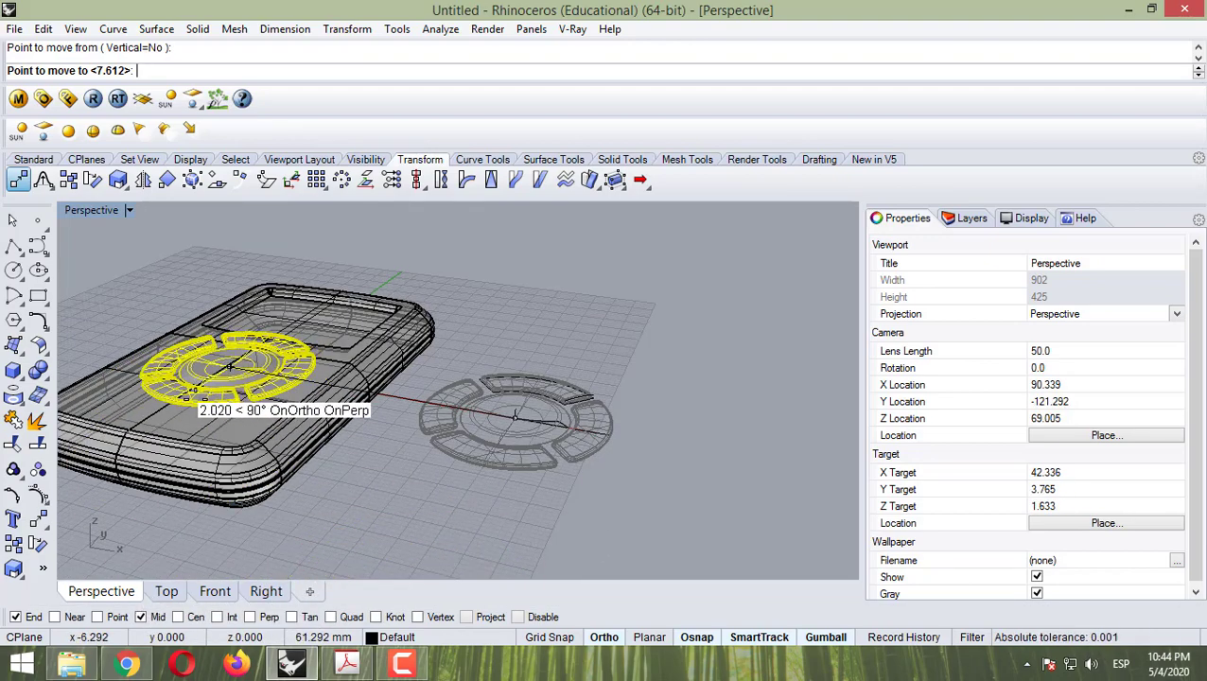
left_click(200, 380)
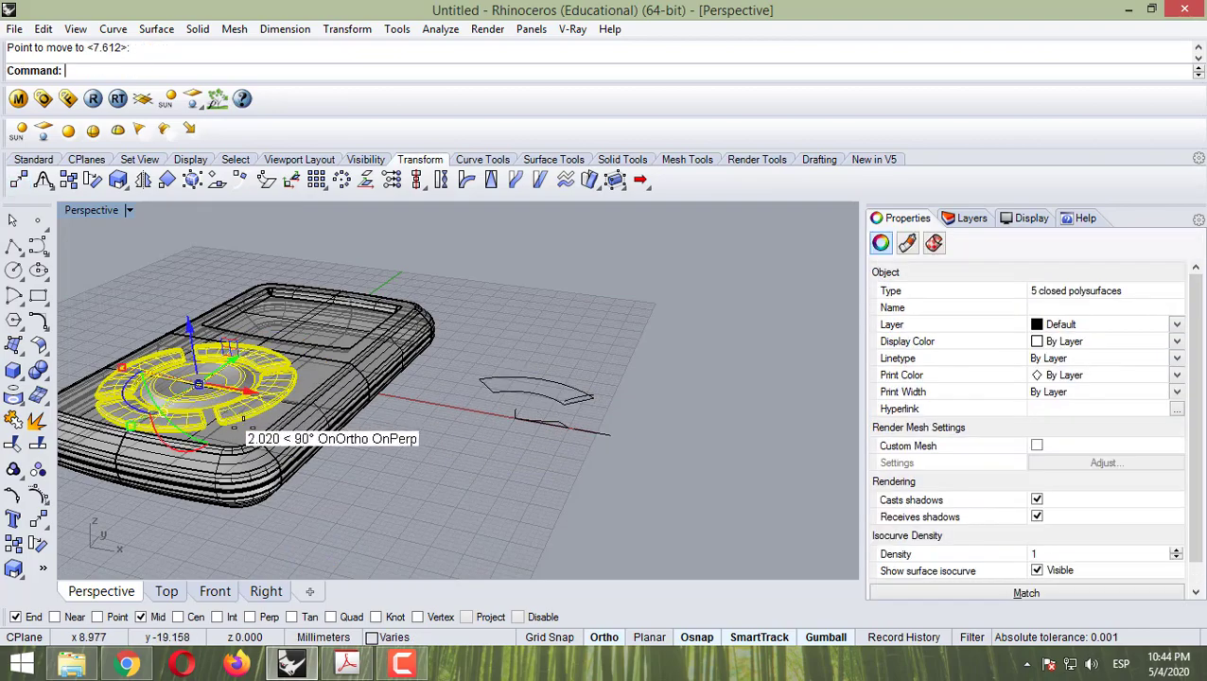
right_click_drag(243, 416, 333, 456)
key("Escape")
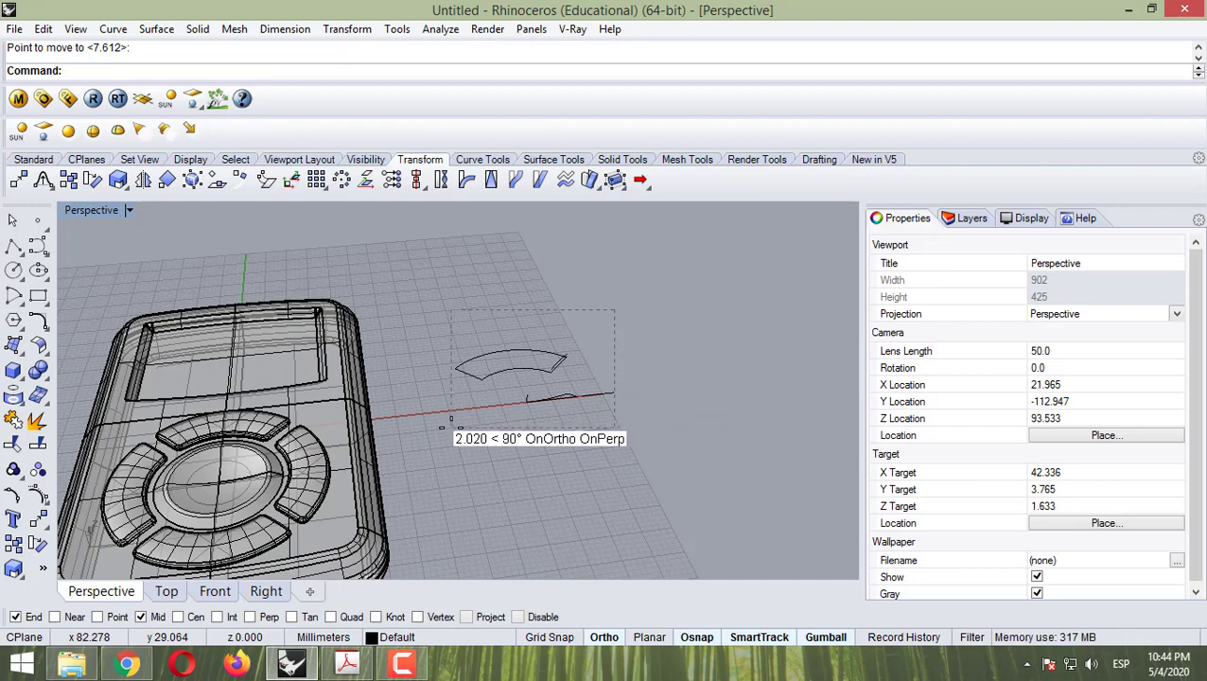
Step: Hide the leftover construction curves beside the player body and check the placed buttons
left_click_drag(442, 427, 442, 422)
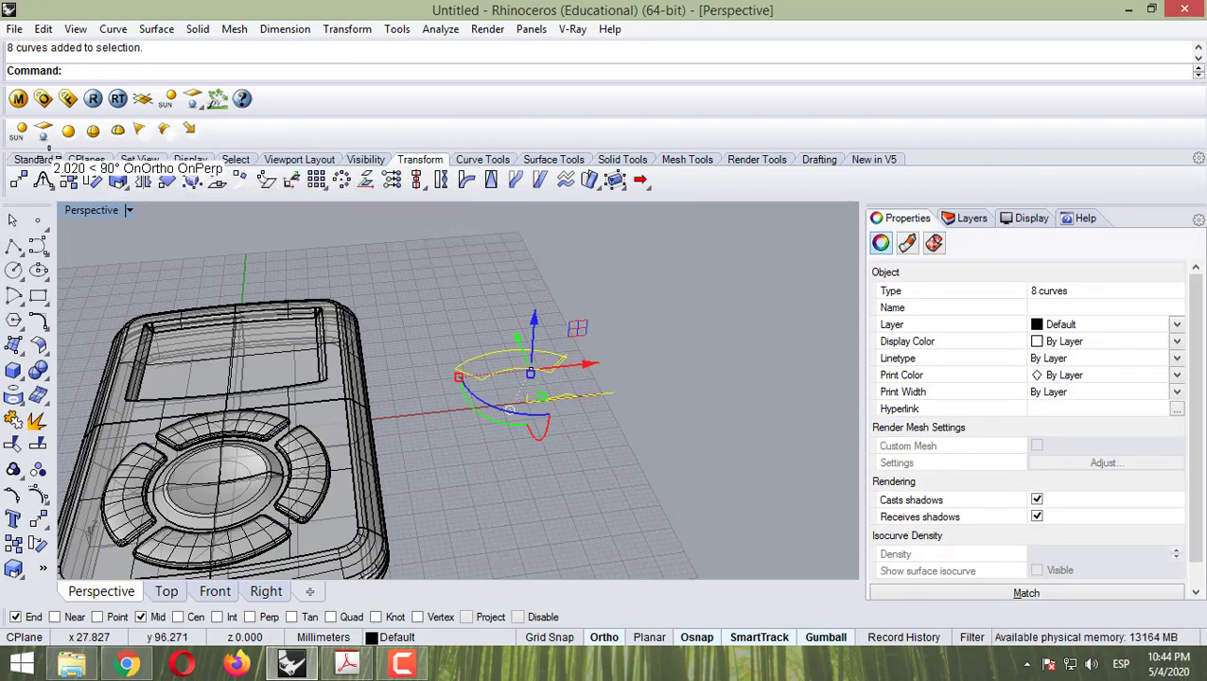
left_click(38, 159)
left_click(540, 180)
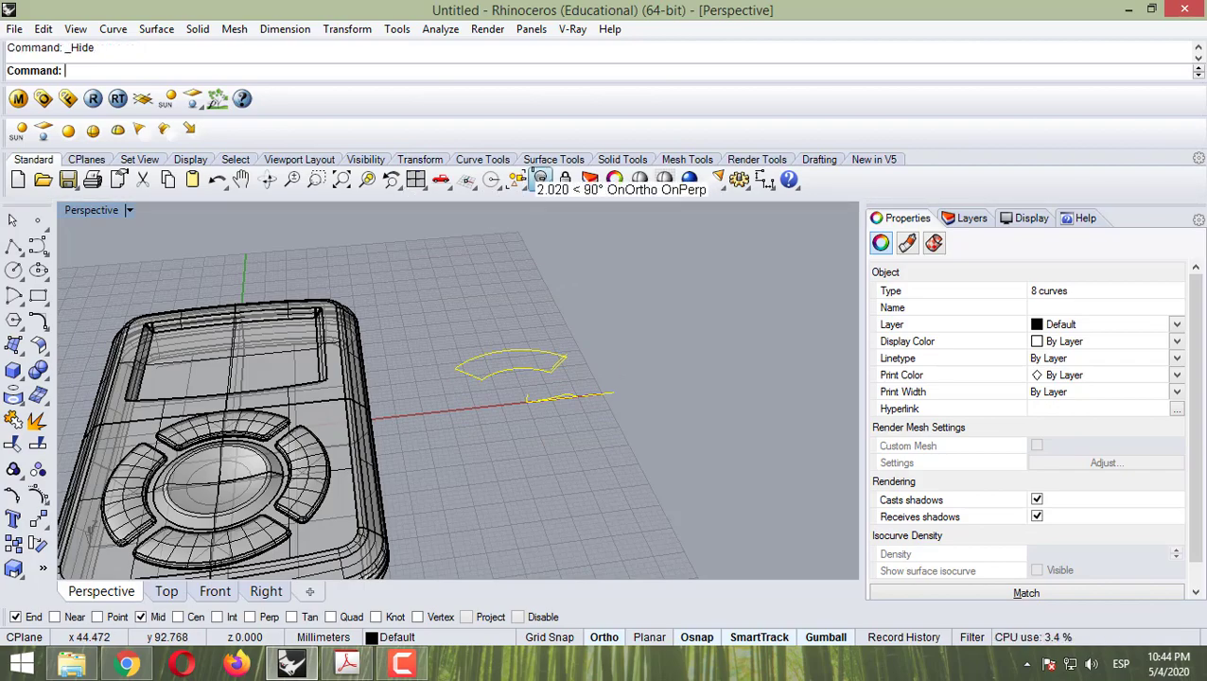
scroll(553, 318, "up", 3)
right_click_drag(552, 318, 431, 385)
scroll(175, 404, "up", 5)
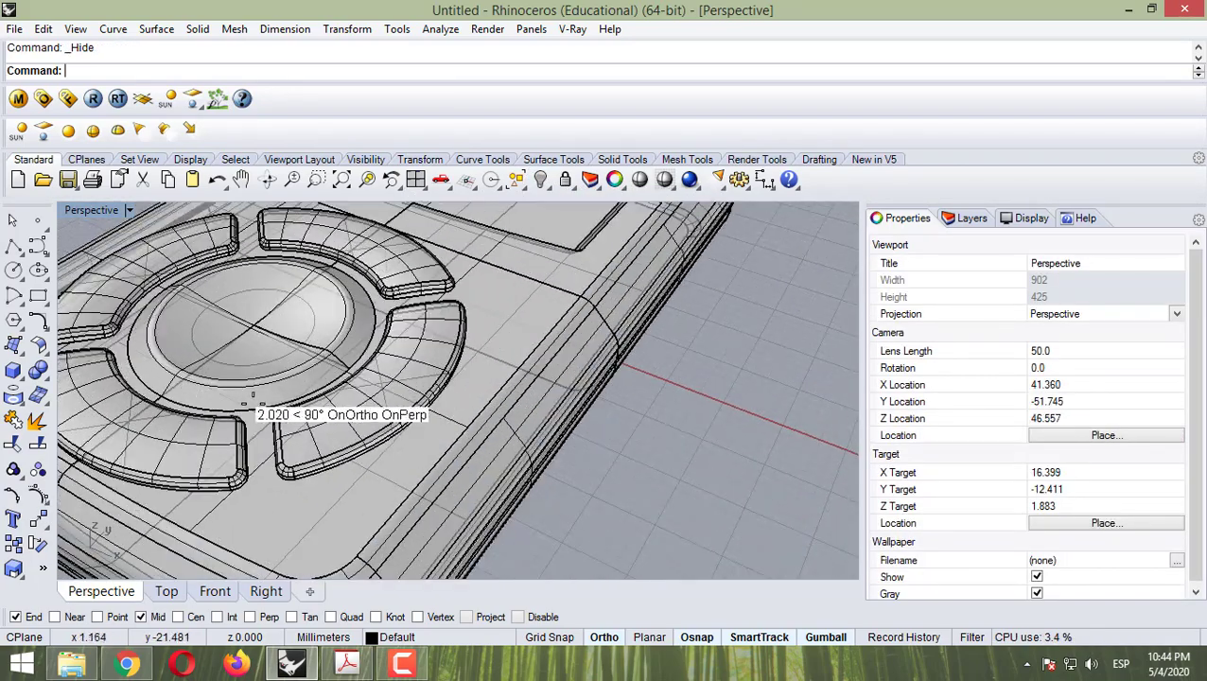
scroll(254, 399, "down", 5)
scroll(249, 342, "down", 3)
right_click_drag(248, 342, 445, 303)
Step: Switch to Chrome and review the iPod video menu image and the Metal #25 V-Ray material page on Vismats
left_click(142, 657)
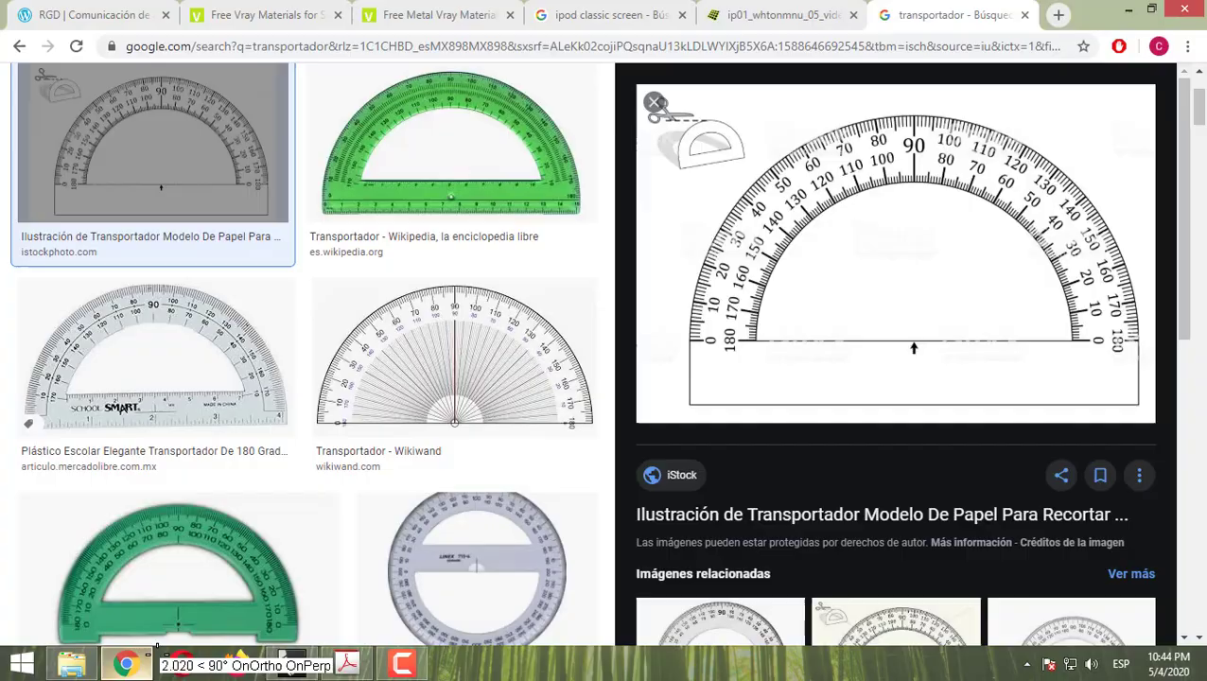
left_click(787, 16)
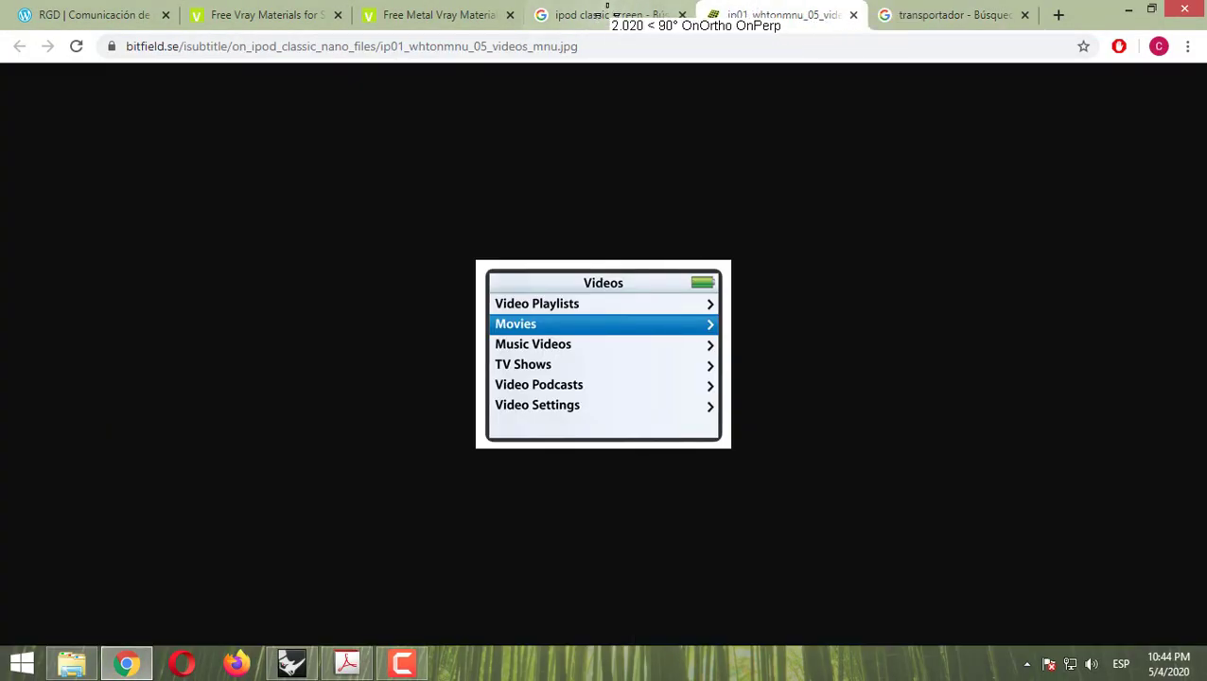
left_click(606, 11)
left_click(450, 14)
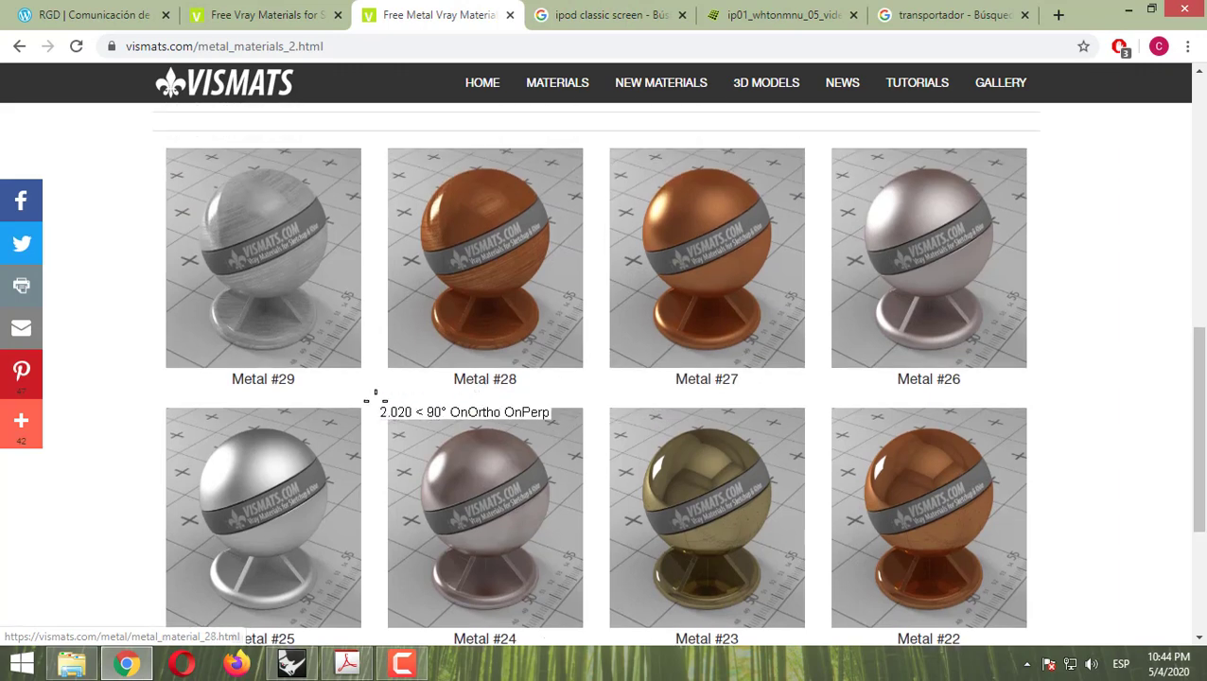
scroll(374, 398, "down", 2)
left_click(274, 376)
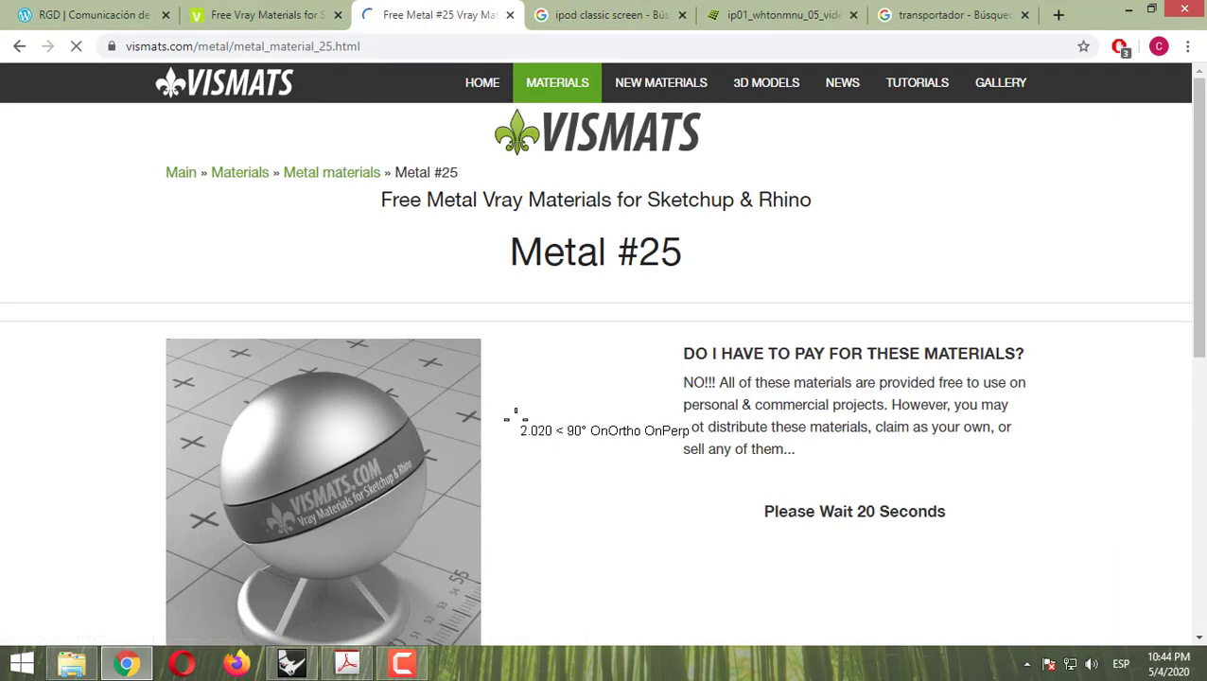
scroll(662, 445, "down", 3)
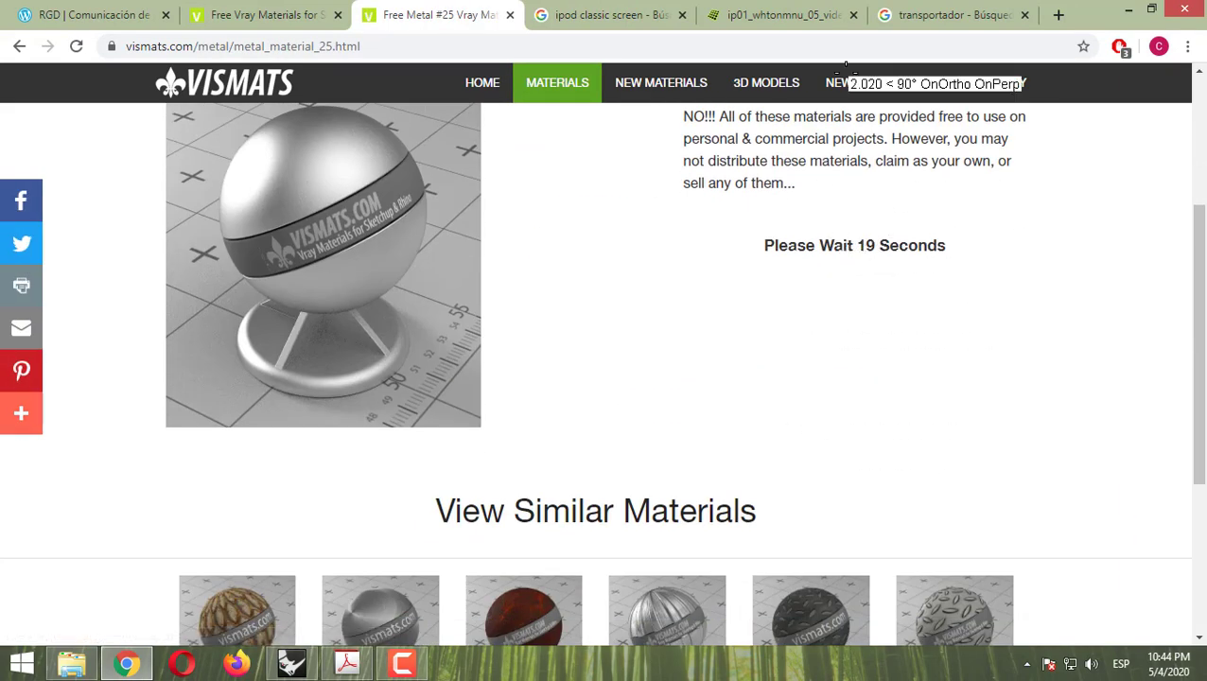
left_click(727, 12)
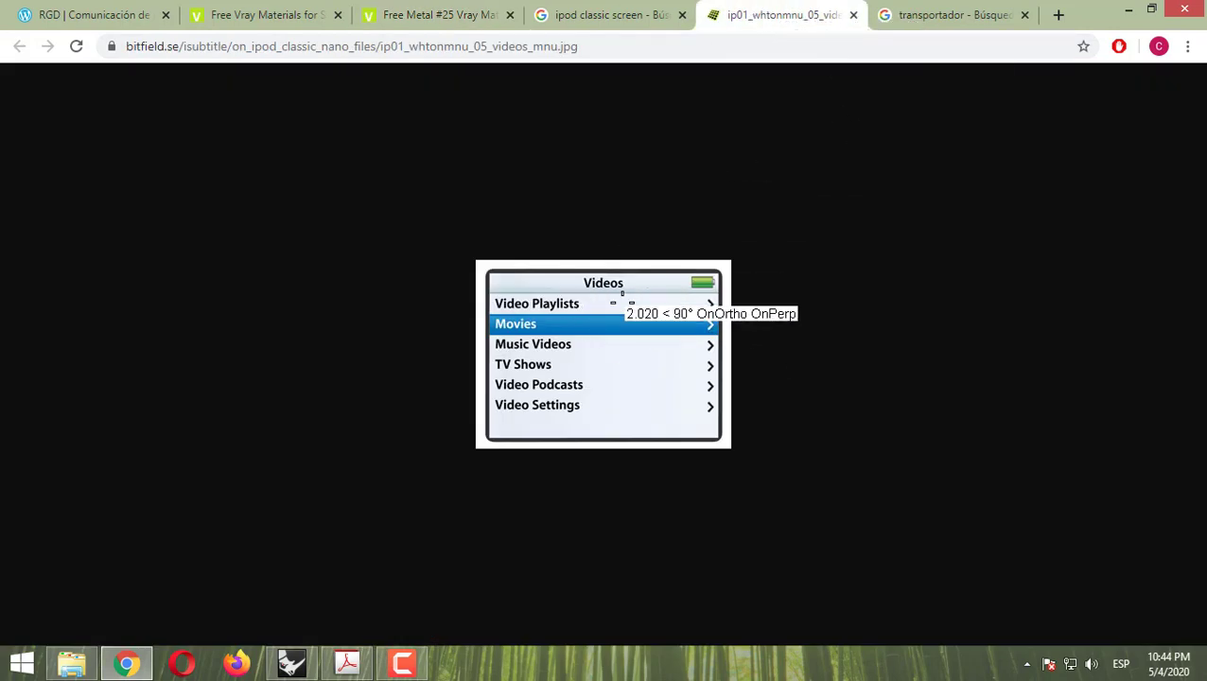
Step: Save the iPod video menu image to the Desktop as a JPEG named ipod
left_click(586, 15)
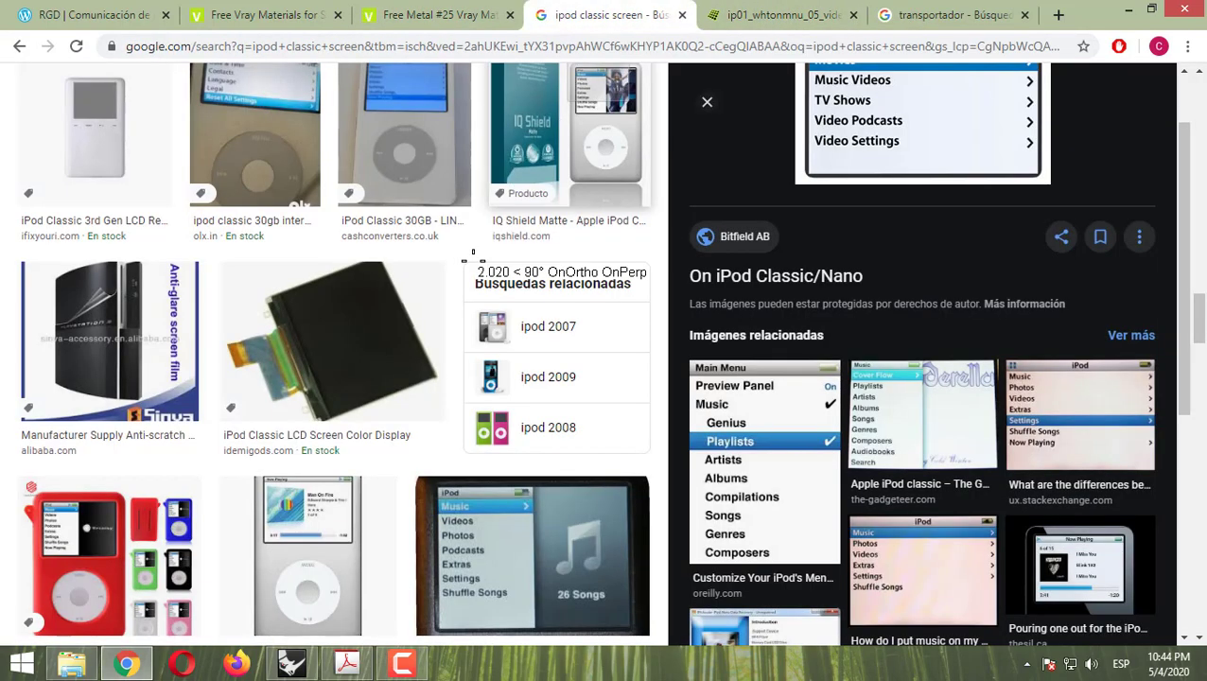
scroll(894, 175, "up", 1)
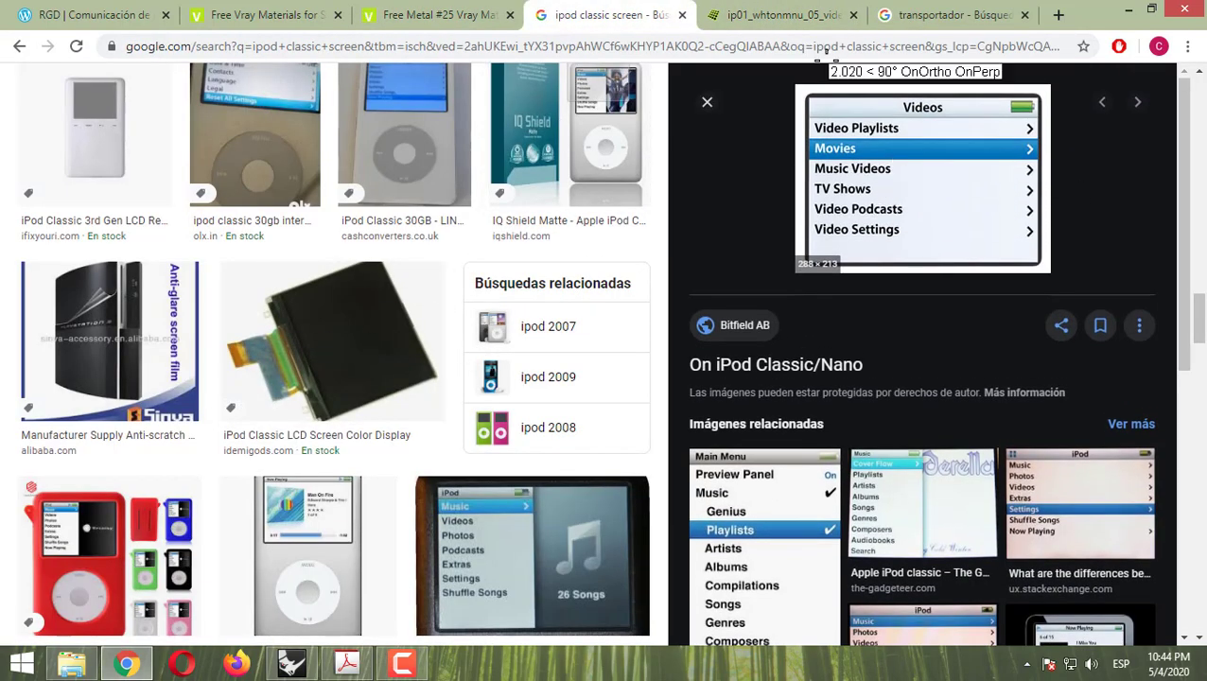
left_click(757, 15)
right_click(672, 292)
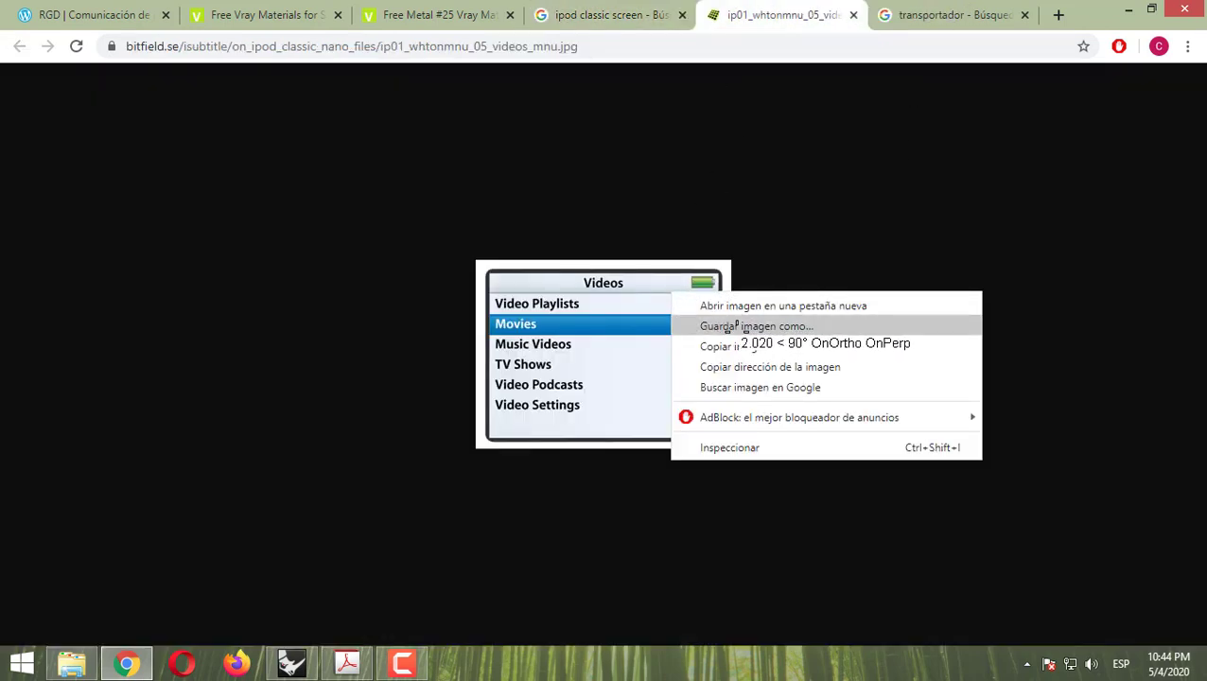
left_click(736, 326)
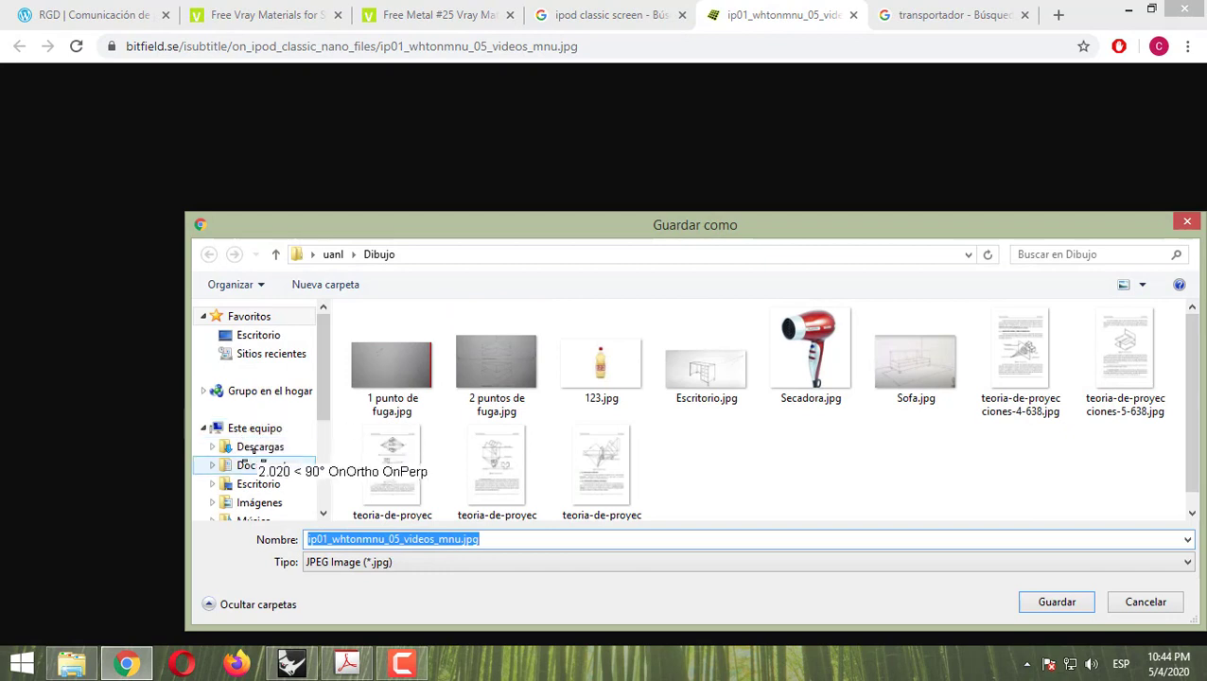
left_click(257, 483)
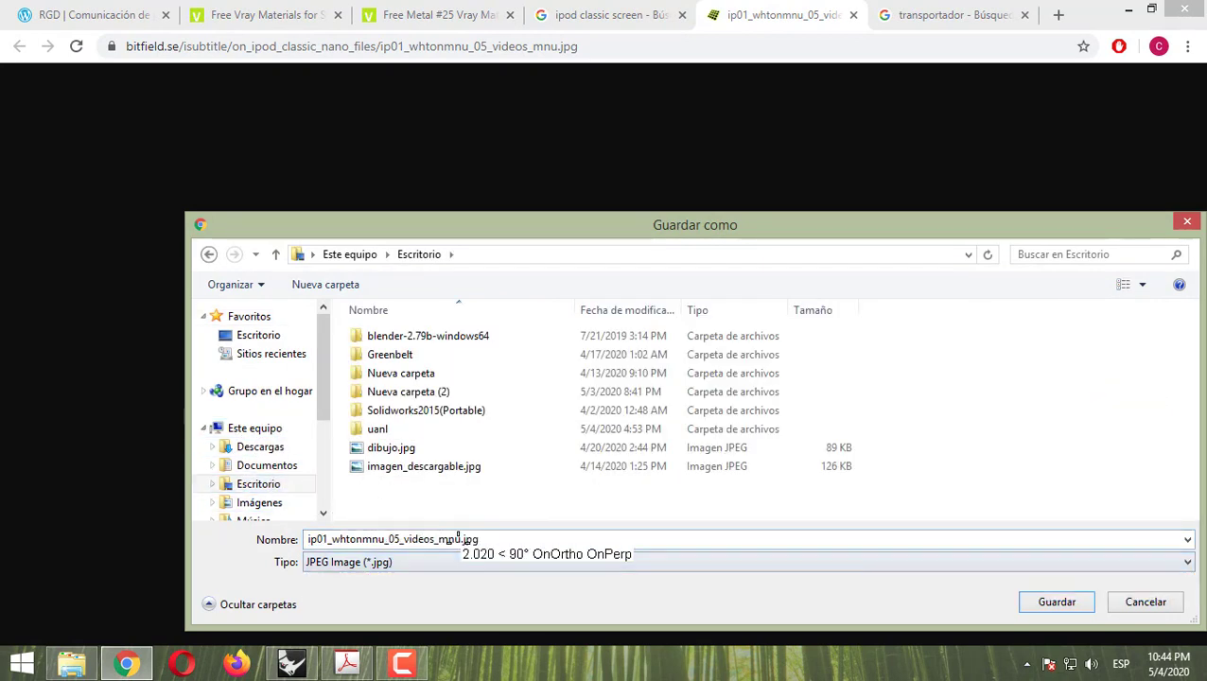
type("ipod")
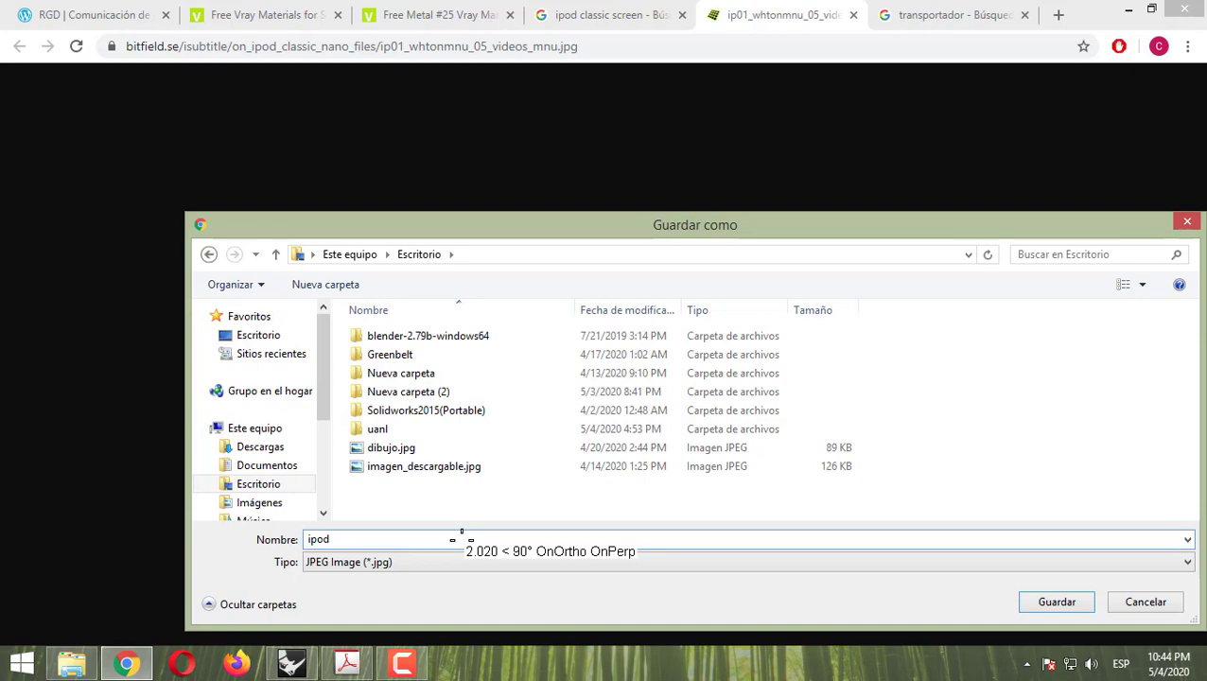
key("Return")
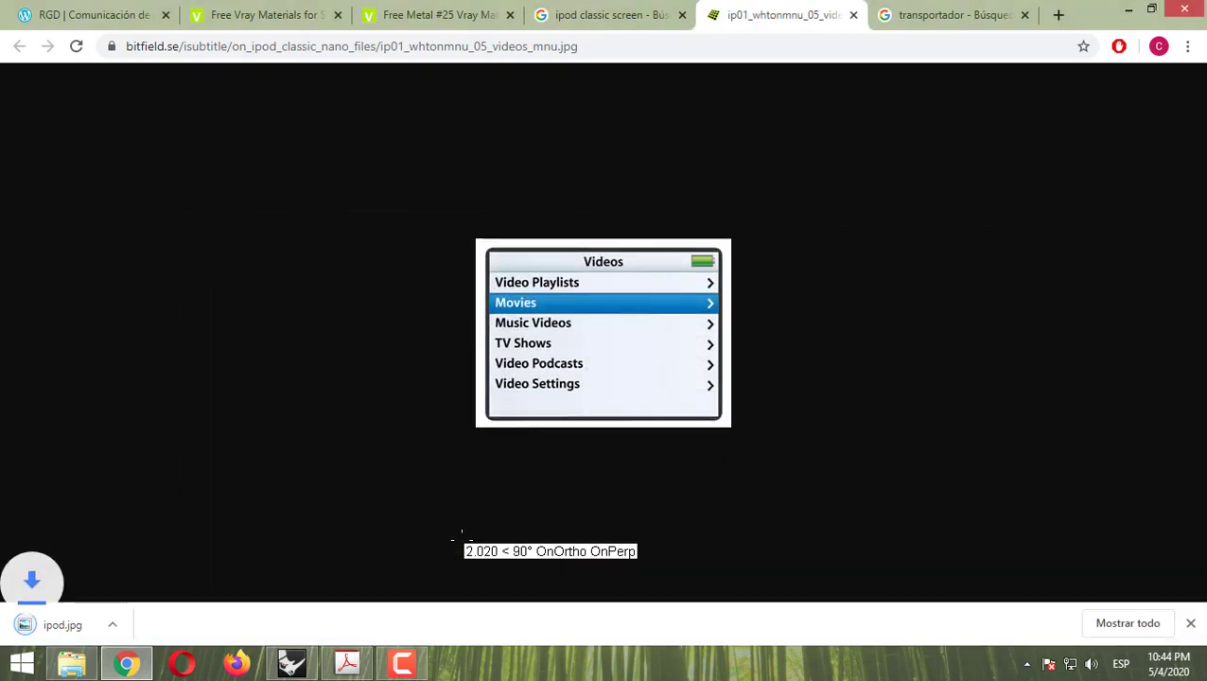
left_click(1131, 9)
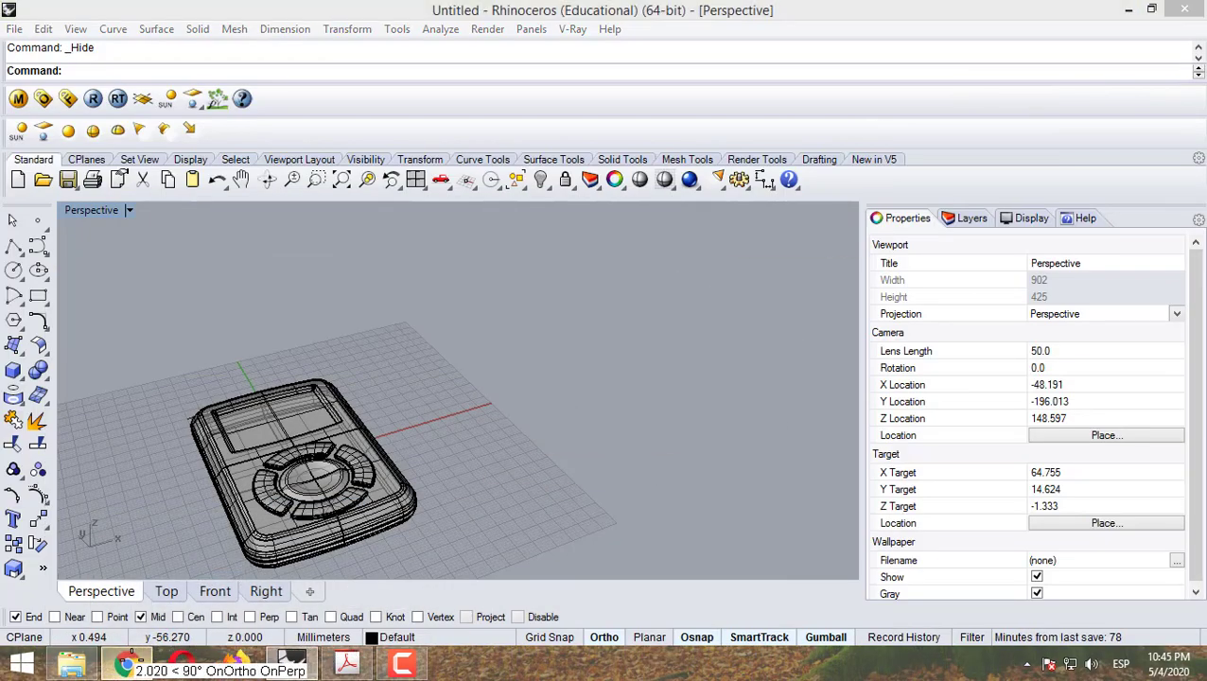
Step: Download the Metal #25 material from Vismats and open the Metal_25.zip archive
left_click(126, 664)
left_click(440, 14)
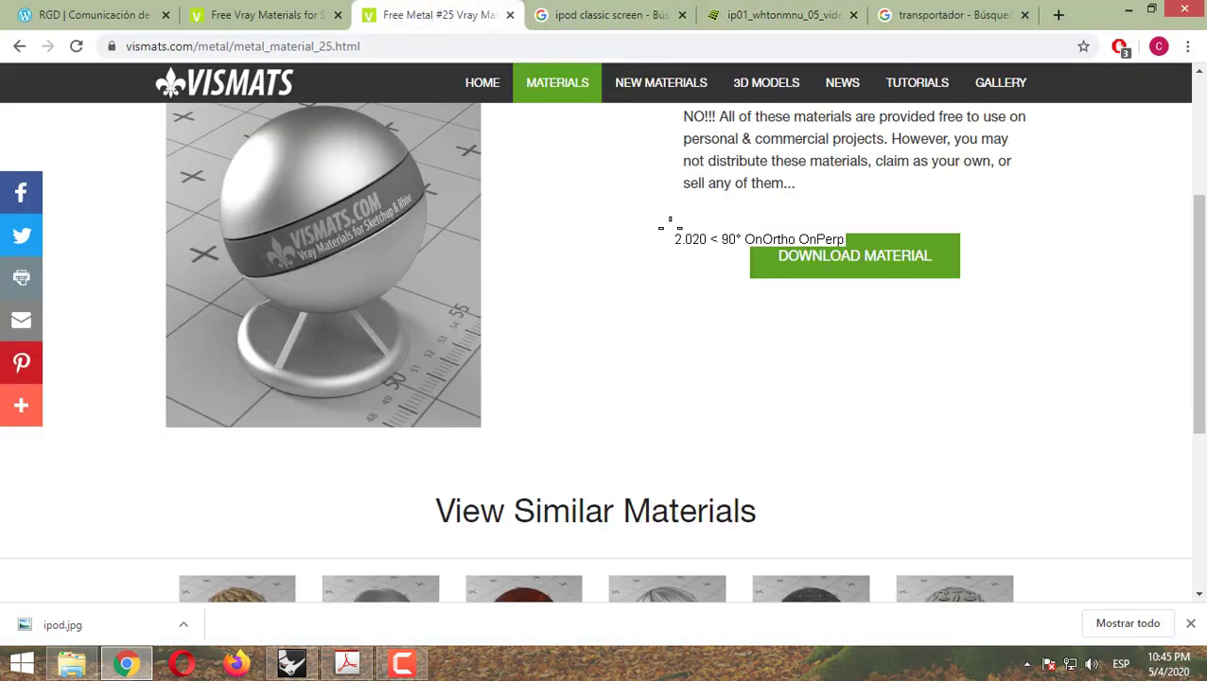
left_click(856, 263)
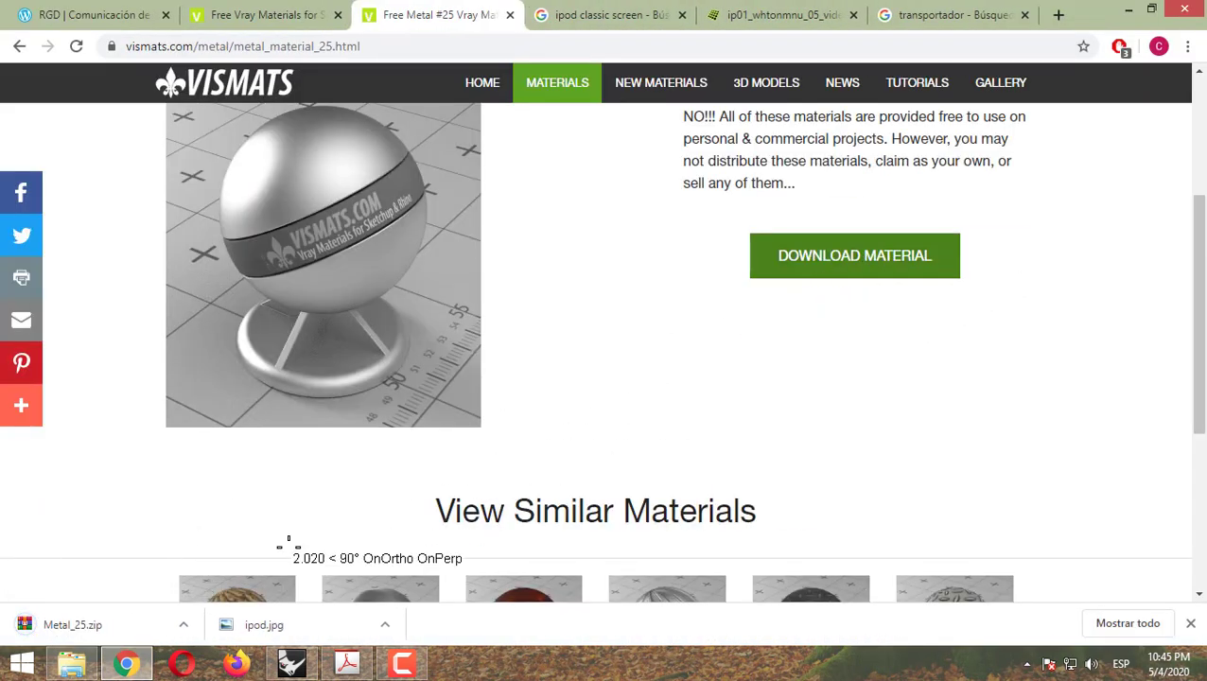
left_click(113, 622)
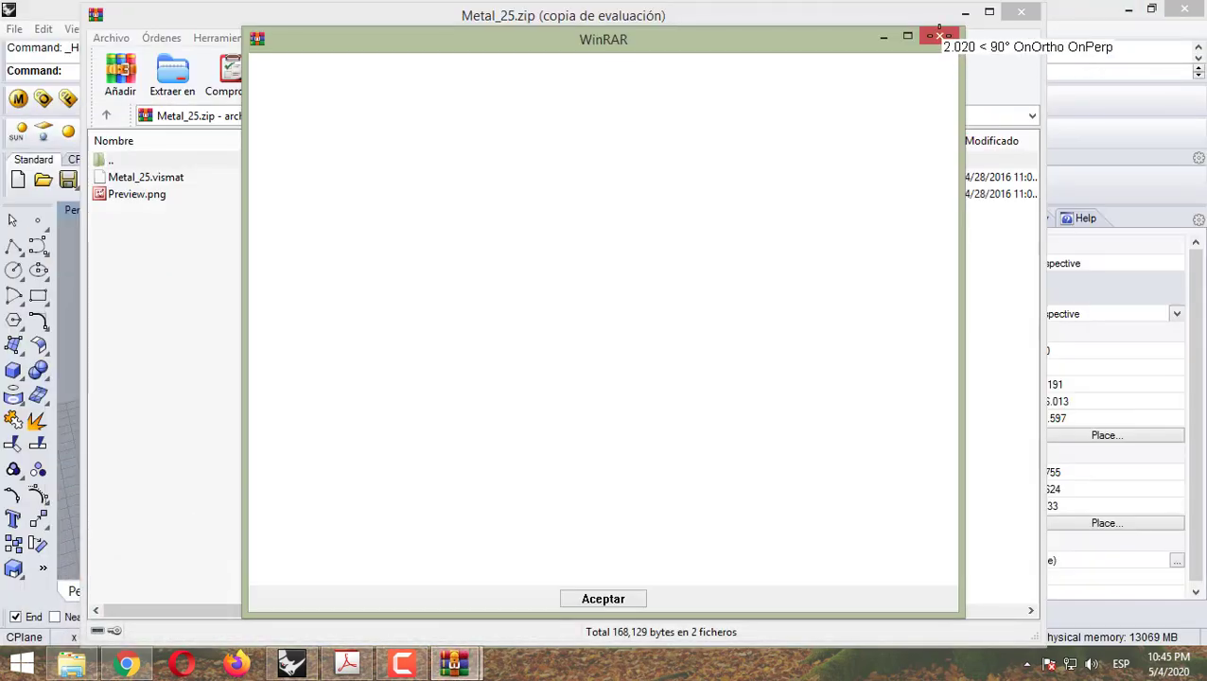
left_click(938, 34)
left_click_drag(833, 19, 816, 46)
Step: Extract the Metal_25.zip contents into a Metal_25 folder on the Desktop and close the archive
left_click(173, 94)
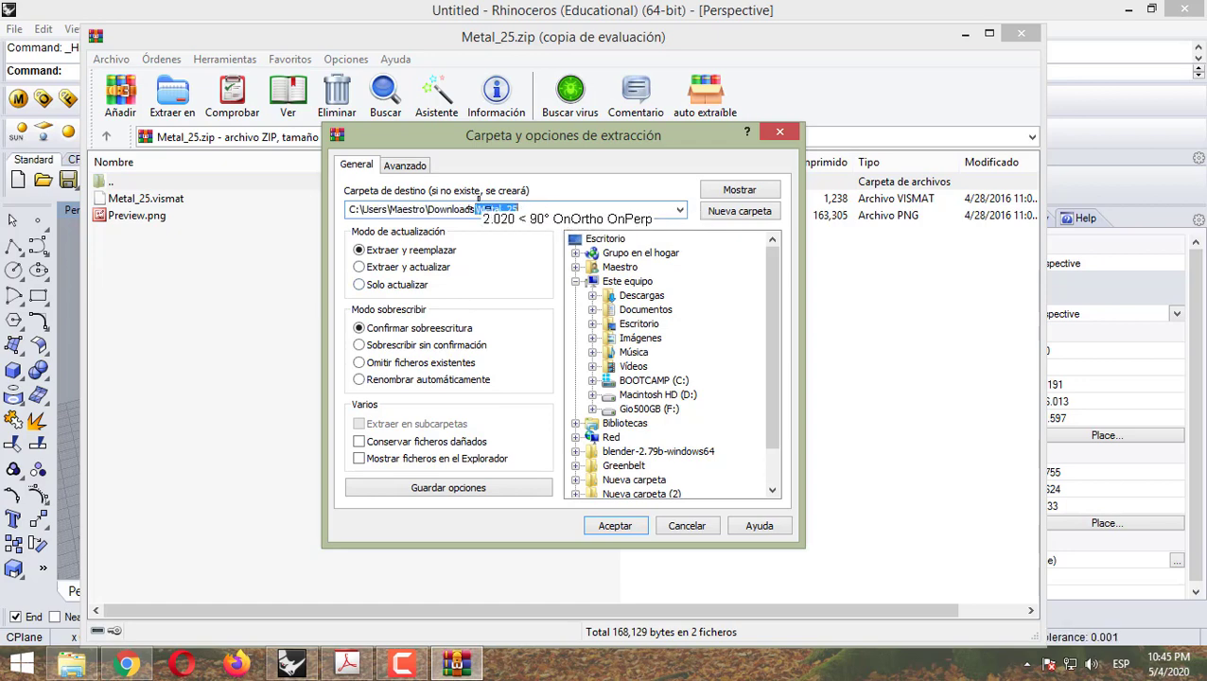
right_click(479, 199)
left_click(506, 259)
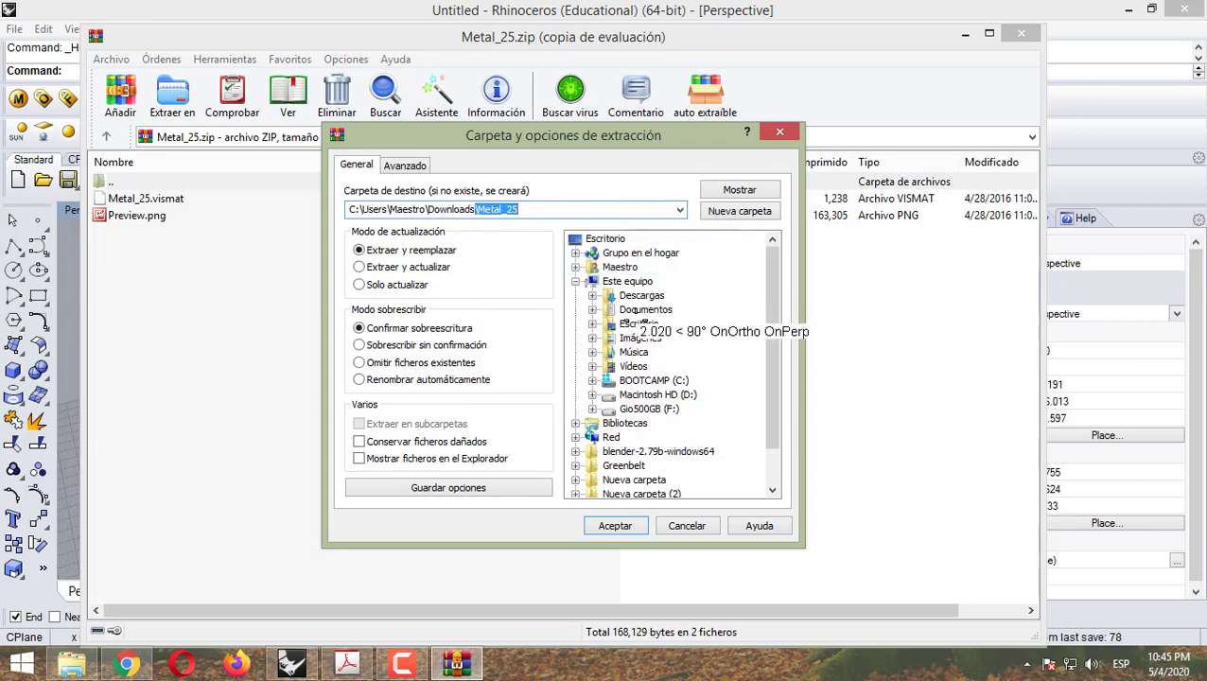
double_click(640, 322)
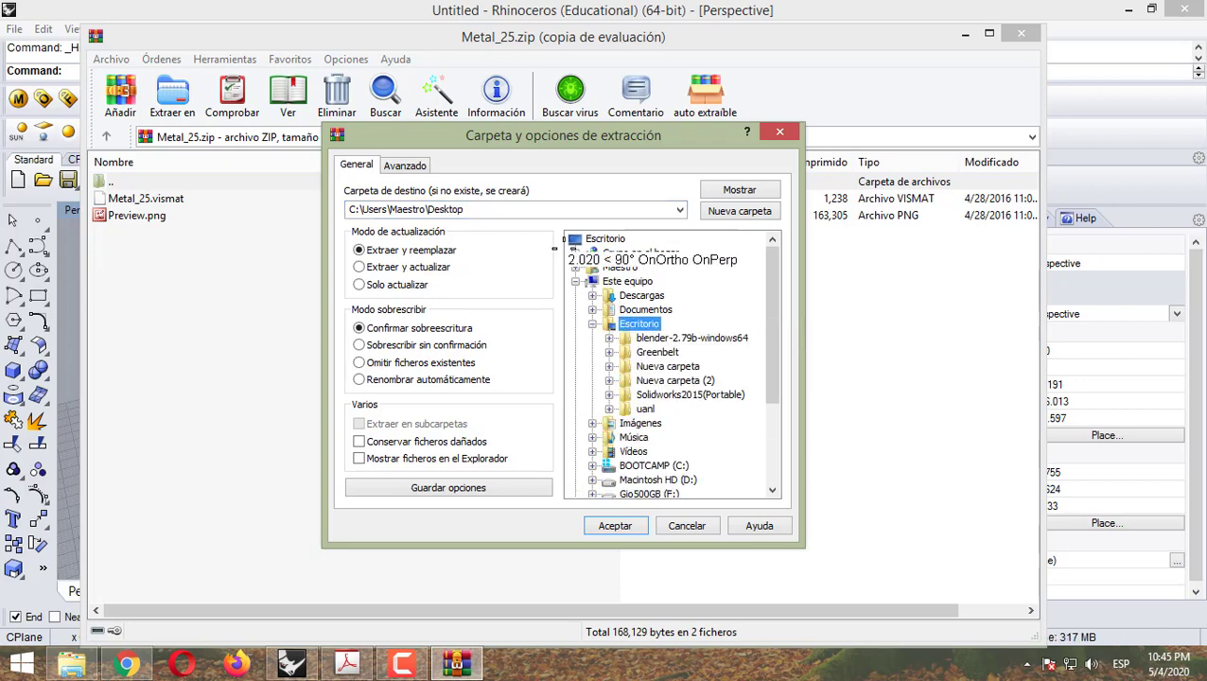
right_click(477, 209)
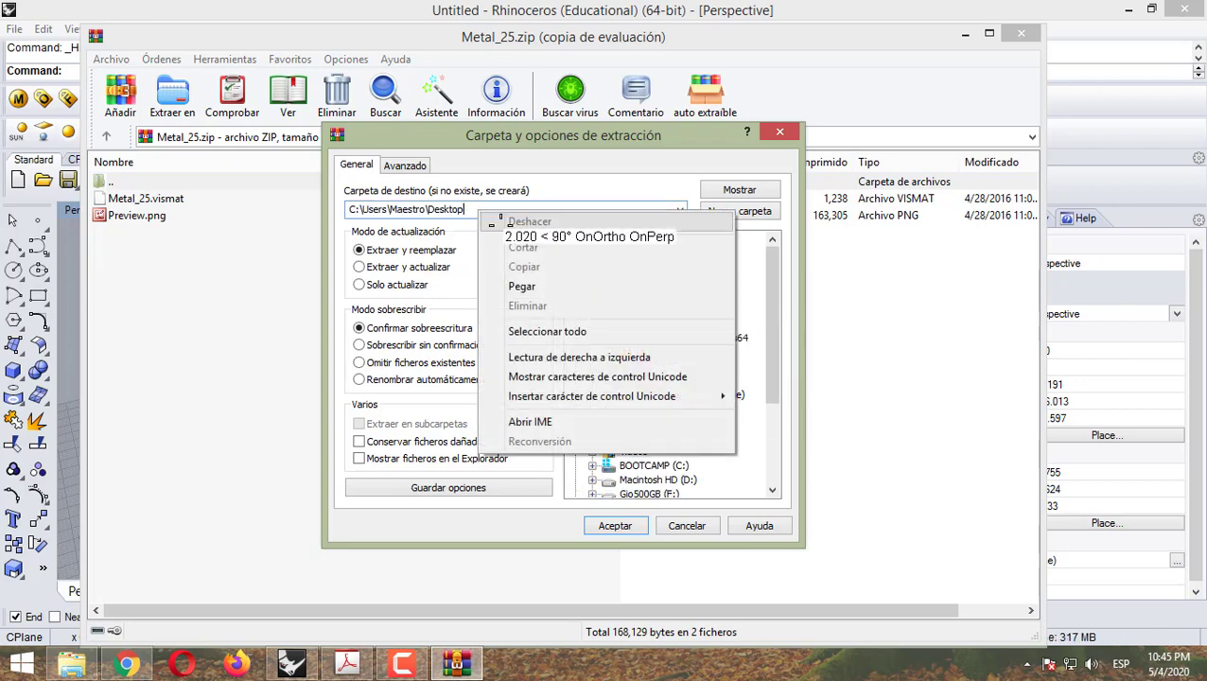
left_click(502, 280)
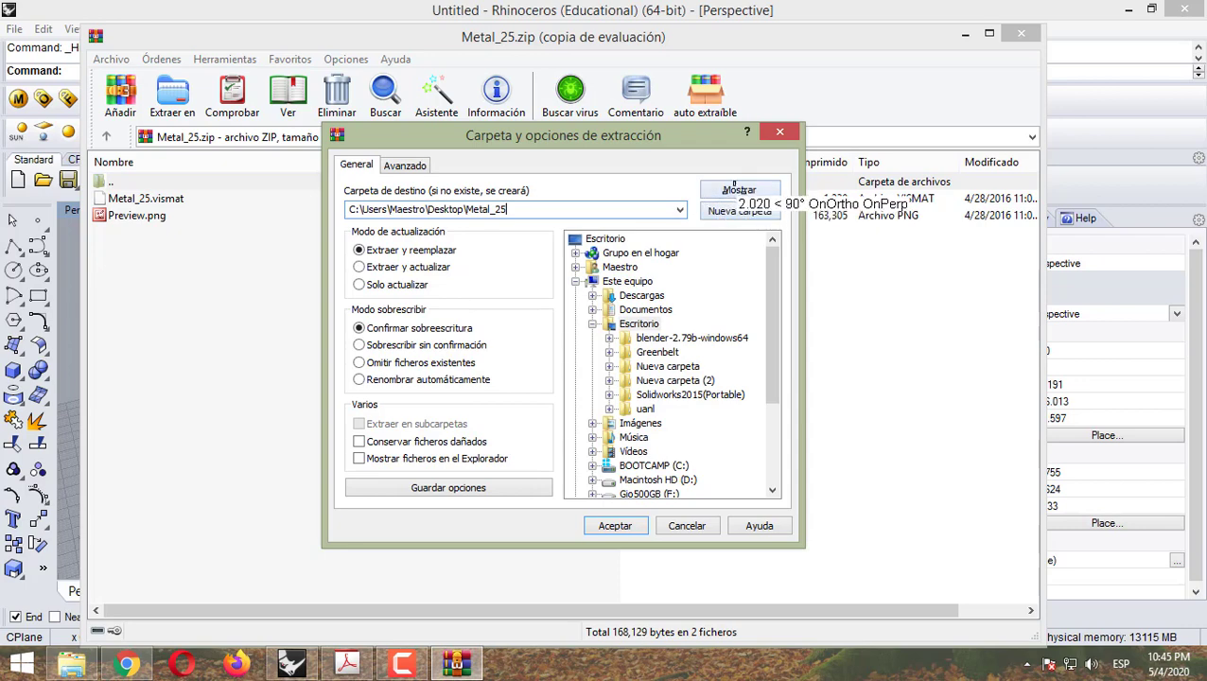
left_click(619, 526)
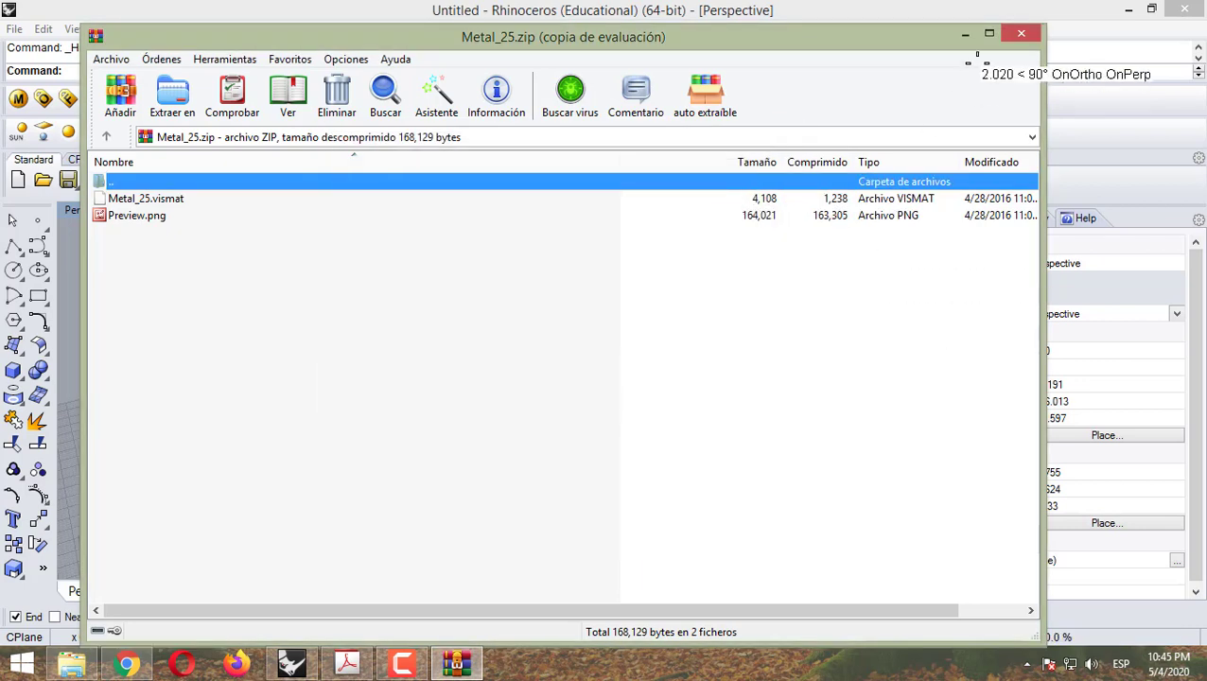
left_click(1019, 34)
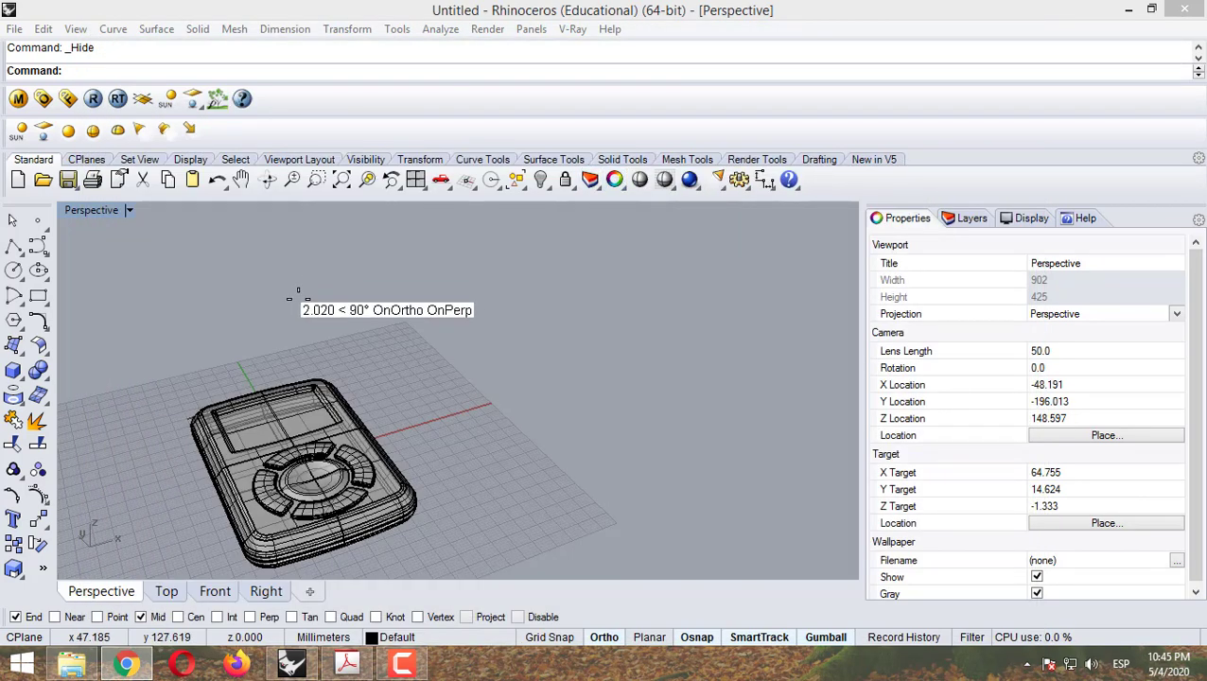
Step: Load the Metal_25 vismat file from the Desktop's Metal_25 folder into the V-Ray scene materials
scroll(303, 341, "up", 2)
scroll(305, 377, "down", 5)
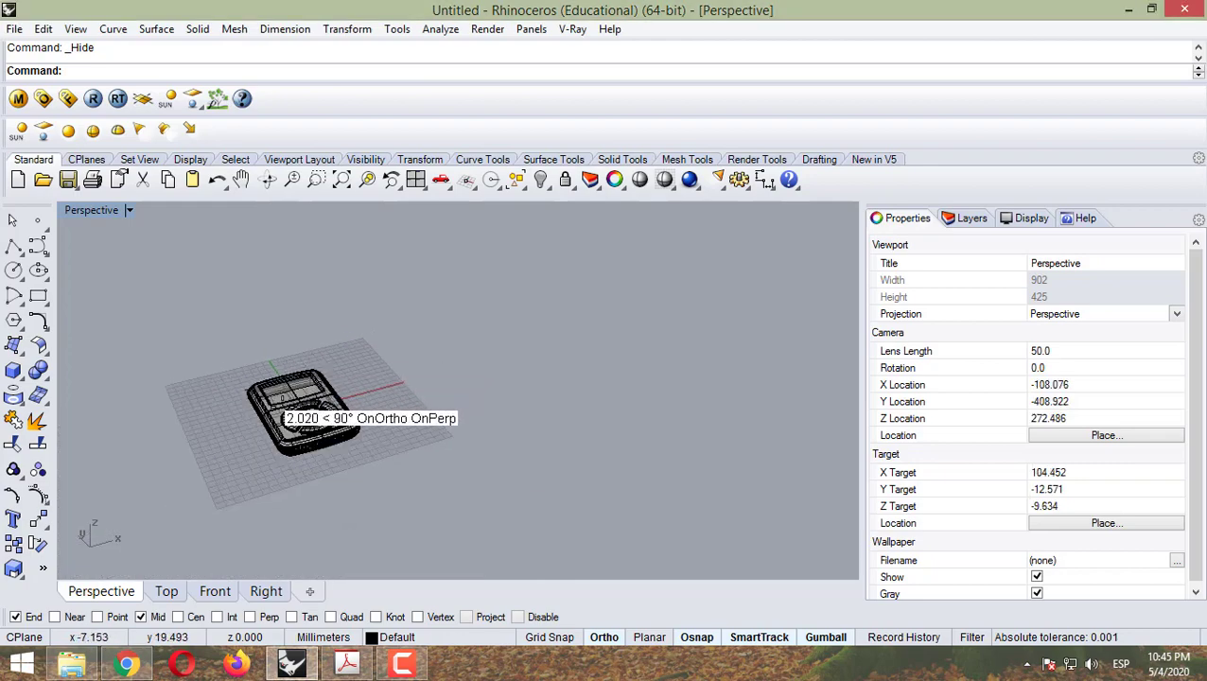
scroll(280, 421, "up", 4)
scroll(273, 405, "up", 2)
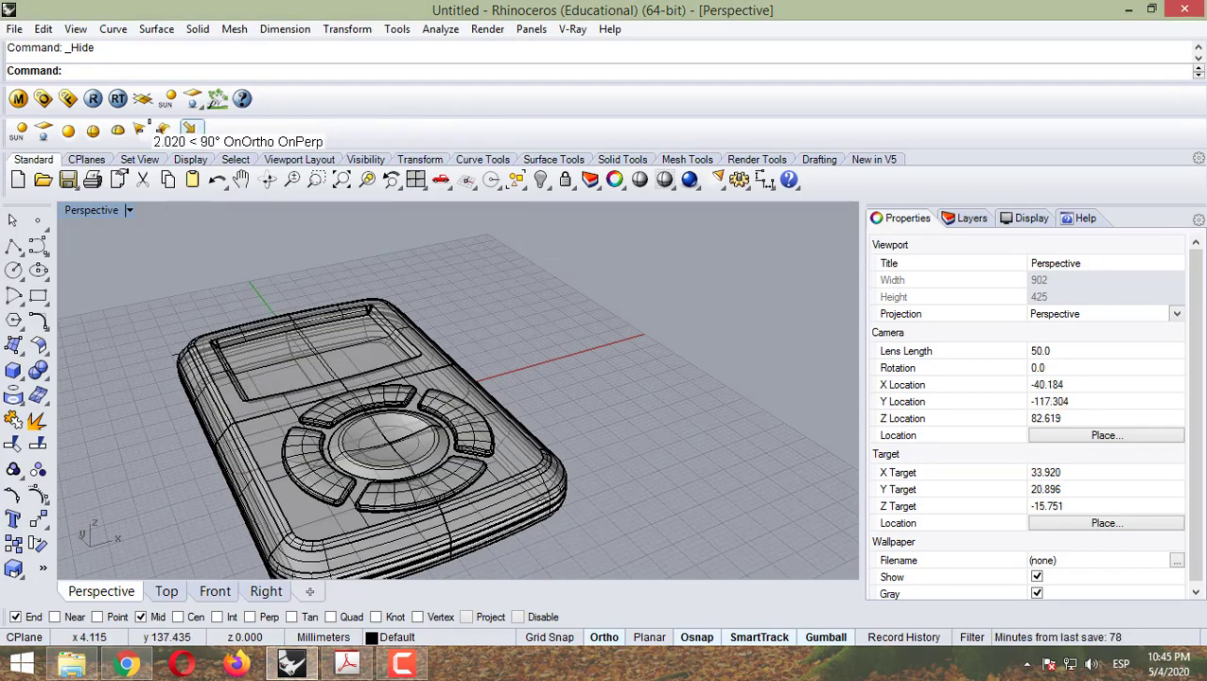
left_click(18, 98)
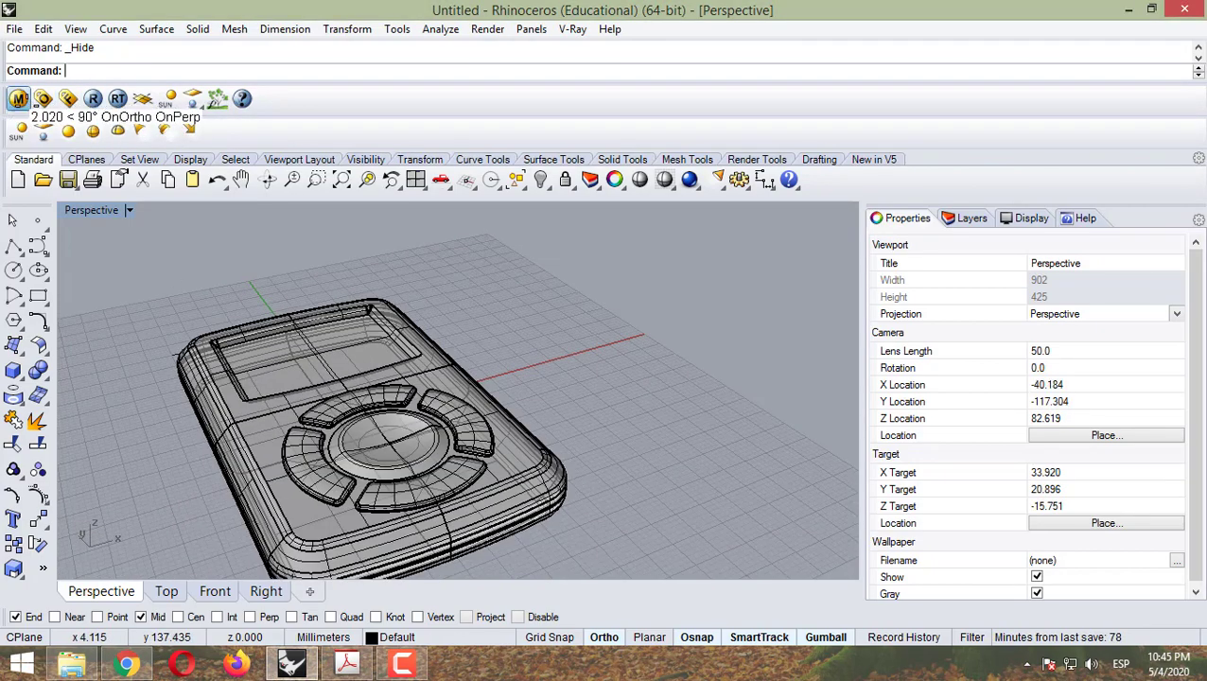
left_click(362, 385)
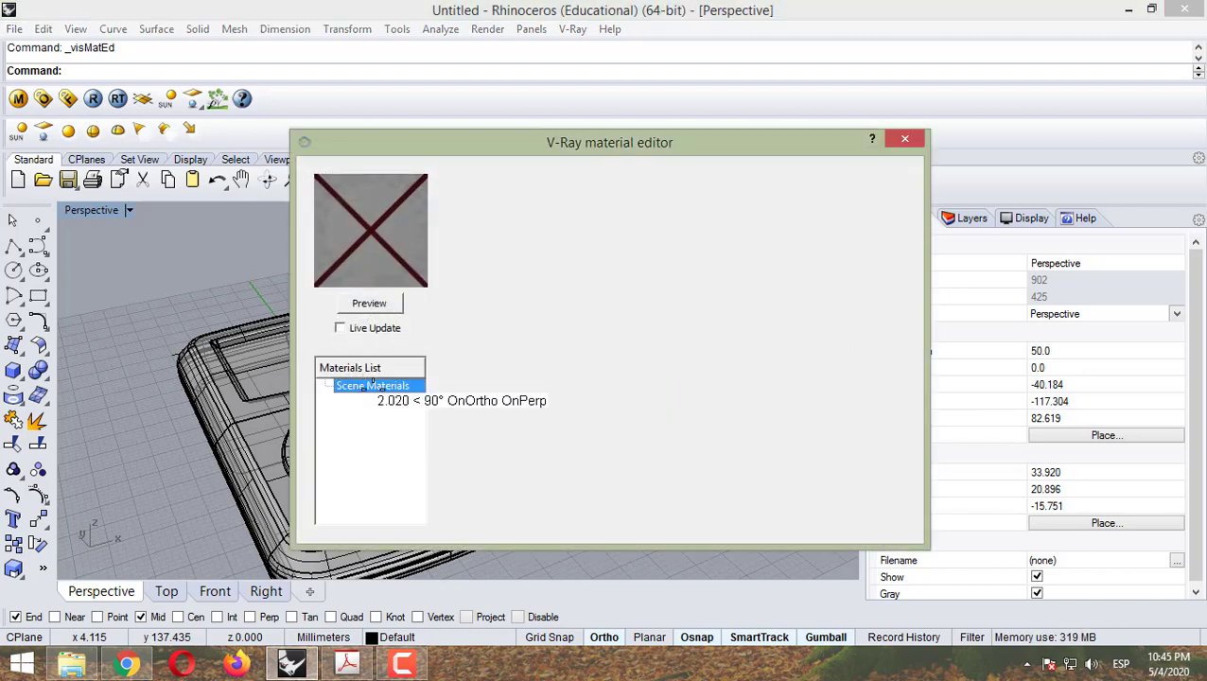
right_click(372, 385)
left_click(397, 417)
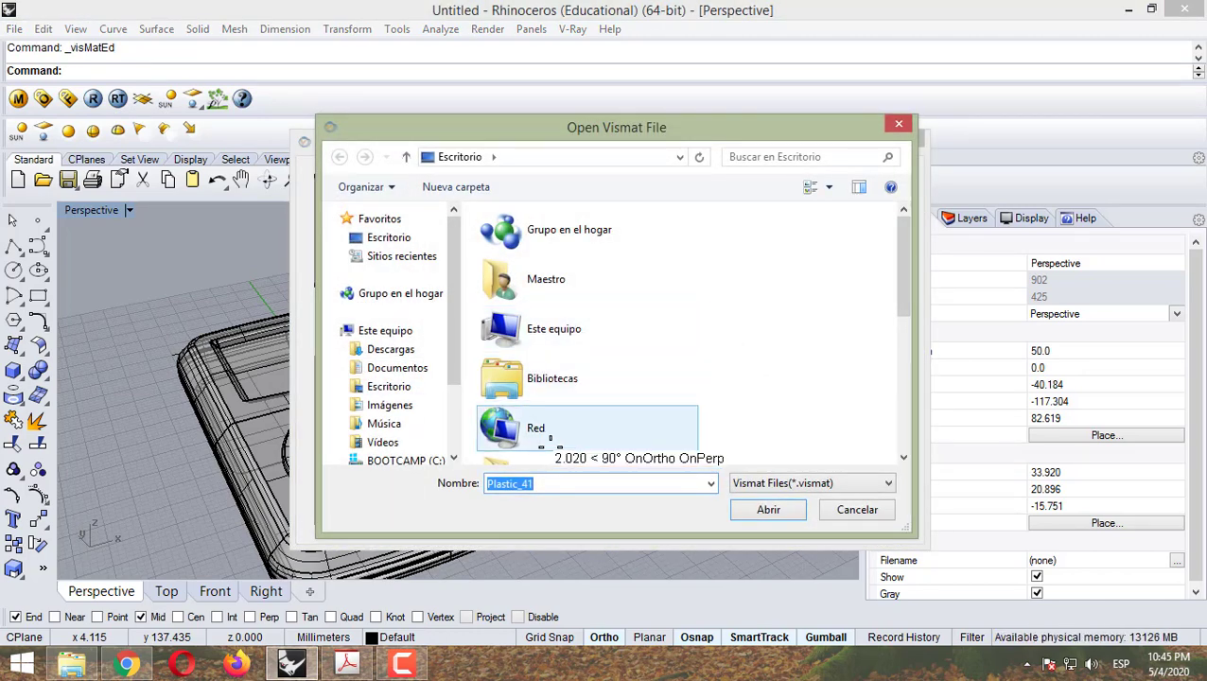
left_click(546, 437)
scroll(546, 440, "down", 5)
scroll(549, 417, "up", 4)
scroll(557, 395, "down", 2)
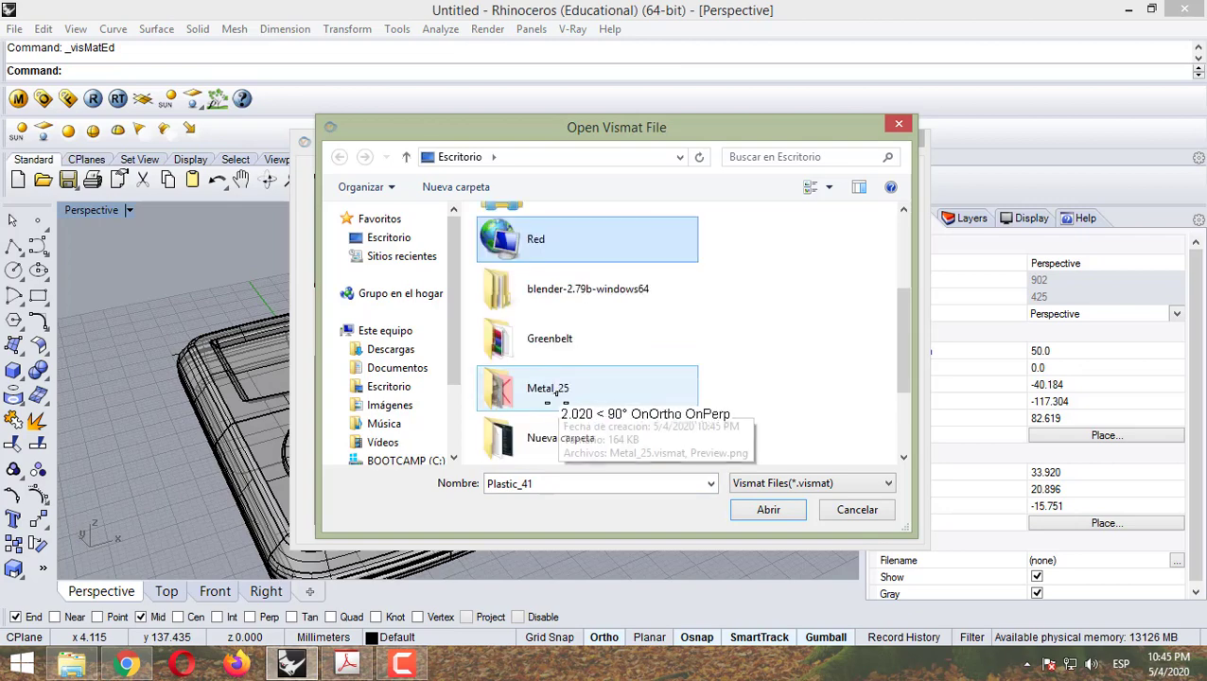
double_click(547, 391)
double_click(530, 238)
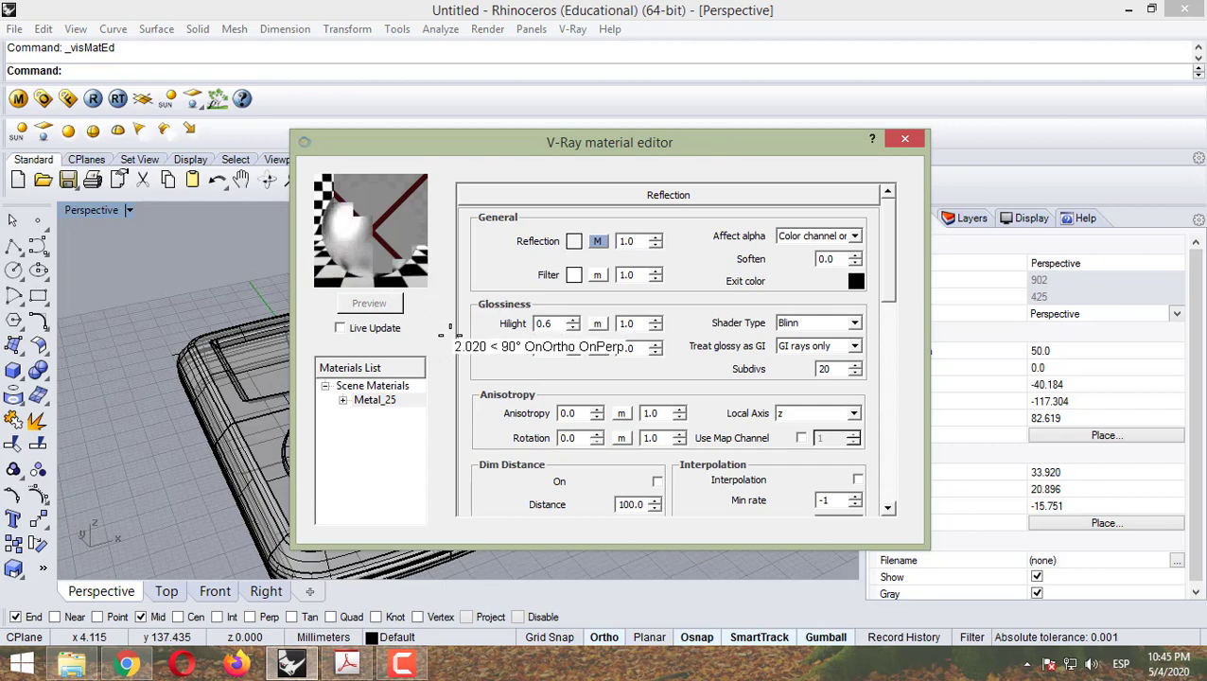
Step: Create a new Standard material in the V-Ray scene materials
left_click(374, 385)
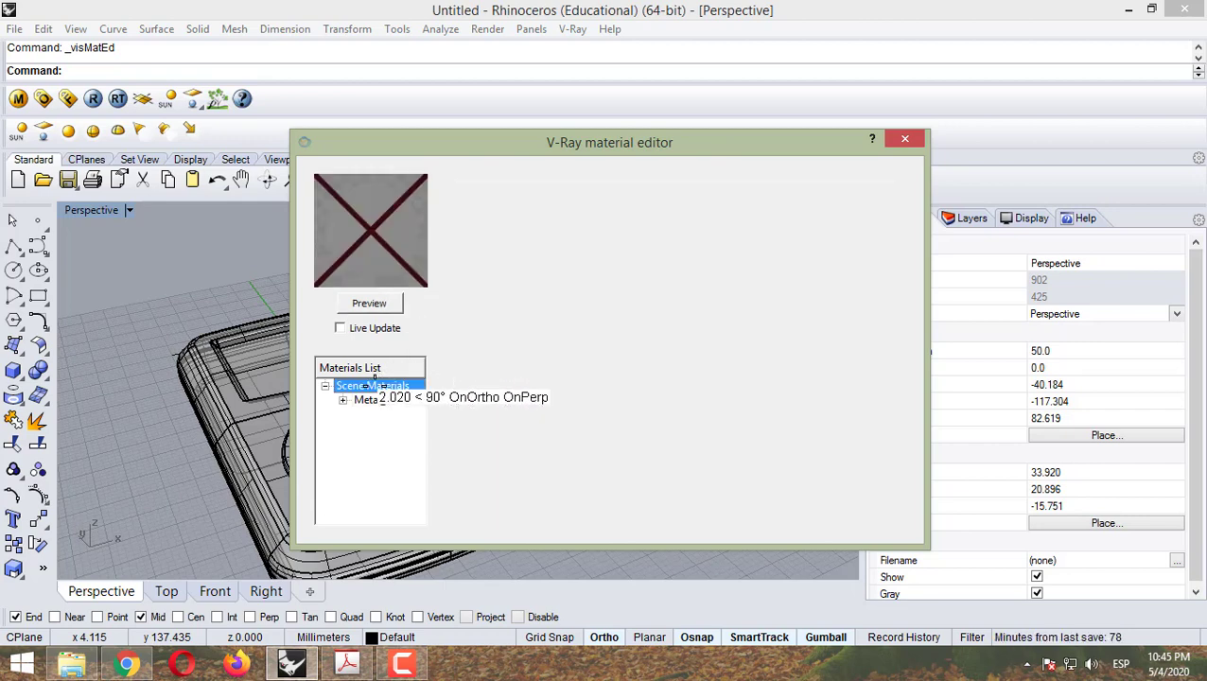
right_click(377, 385)
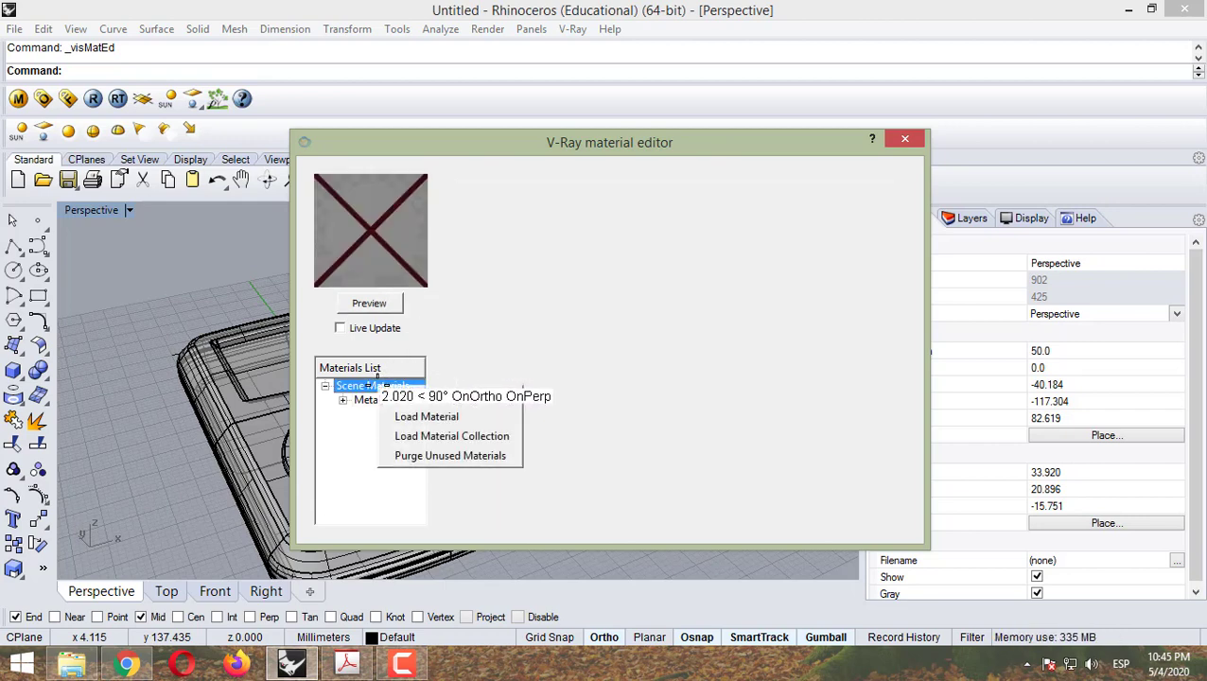
mouse_move(405, 395)
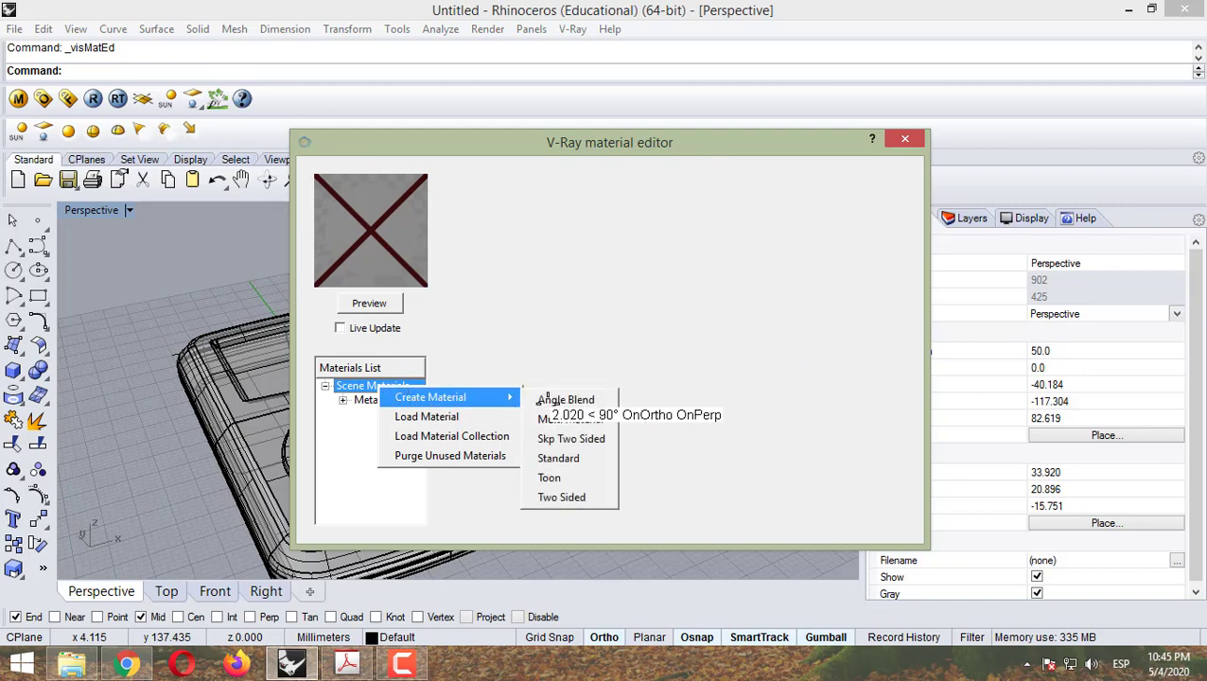
left_click(565, 440)
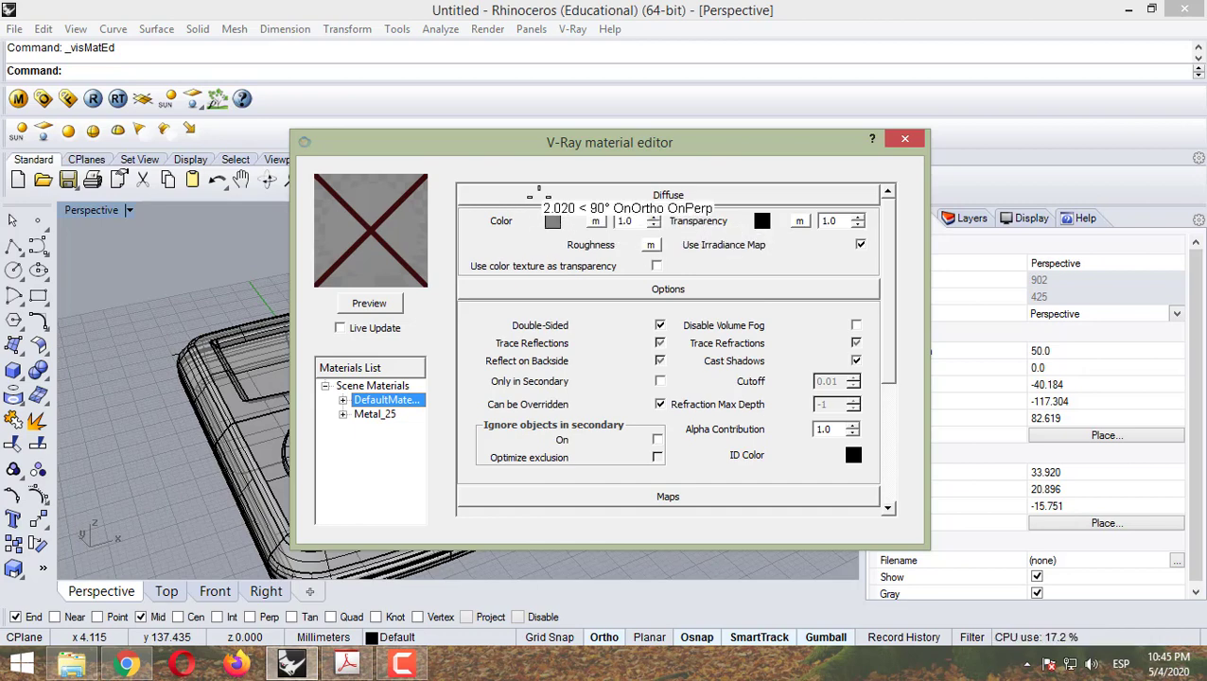
Step: Add an Emissive layer to the new default material and select that layer
right_click(394, 400)
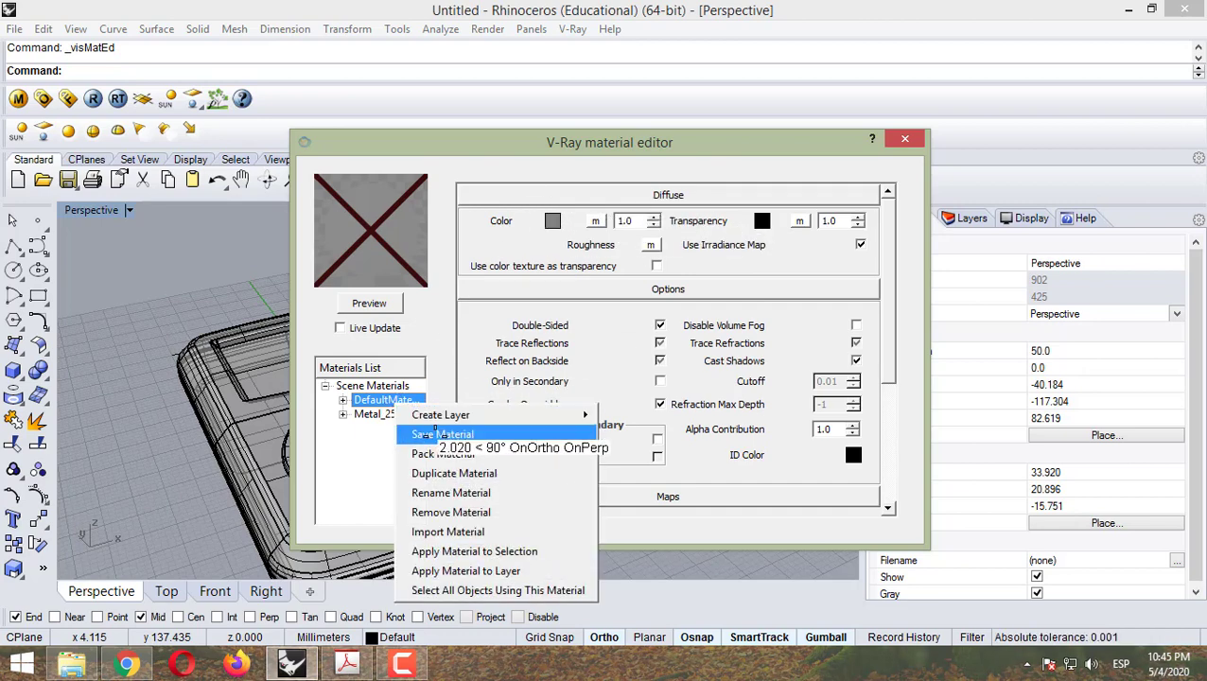
left_click(343, 400)
right_click(383, 402)
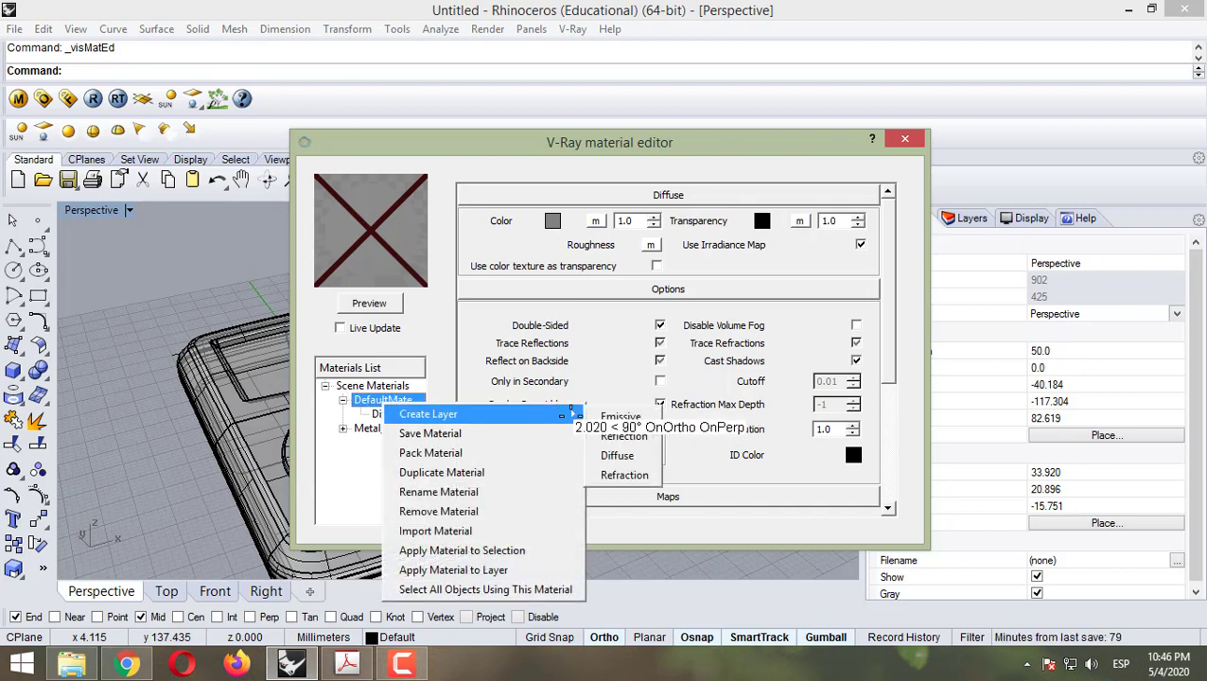
left_click(615, 416)
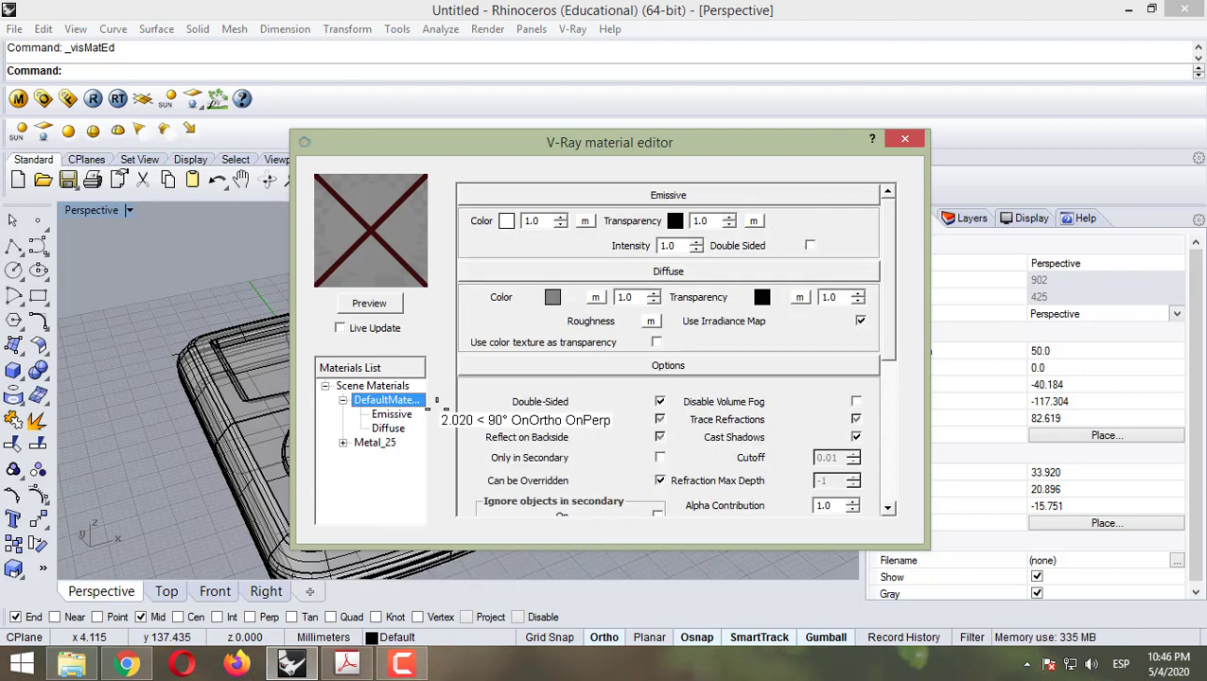
left_click(392, 414)
Step: Assign ipod.jpg from the Desktop as a TexBitmap texture for the default material's Emissive color map
left_click(584, 220)
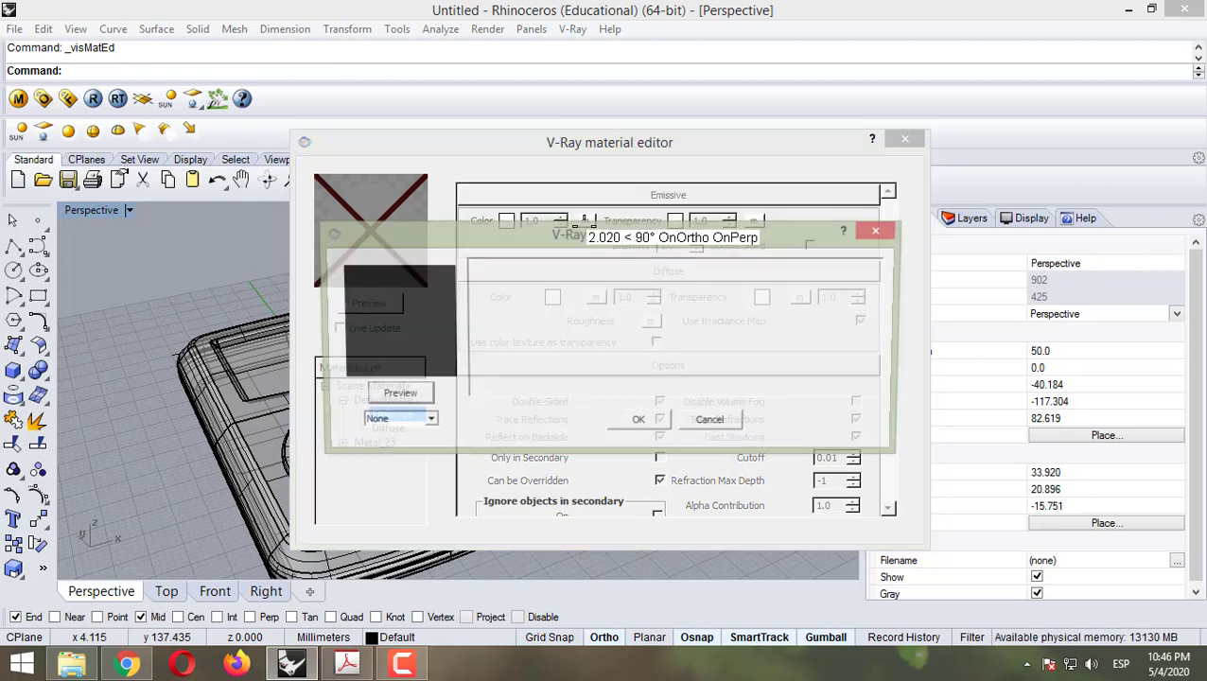
left_click(879, 229)
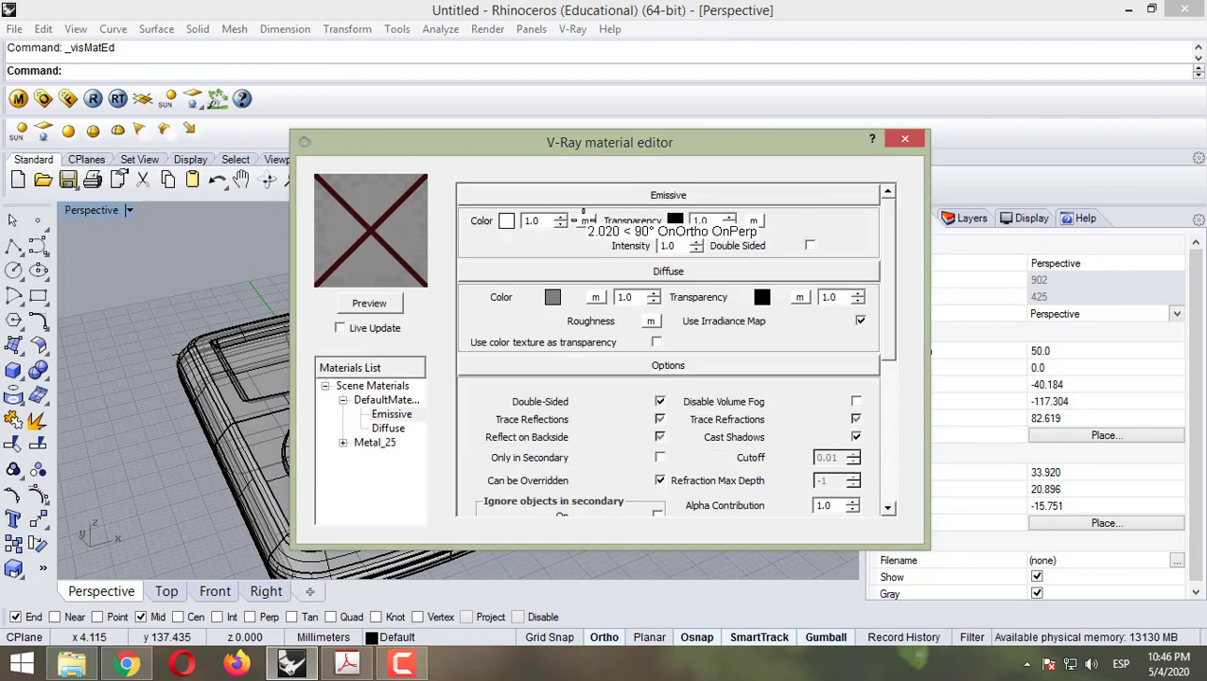
left_click(584, 220)
left_click(397, 422)
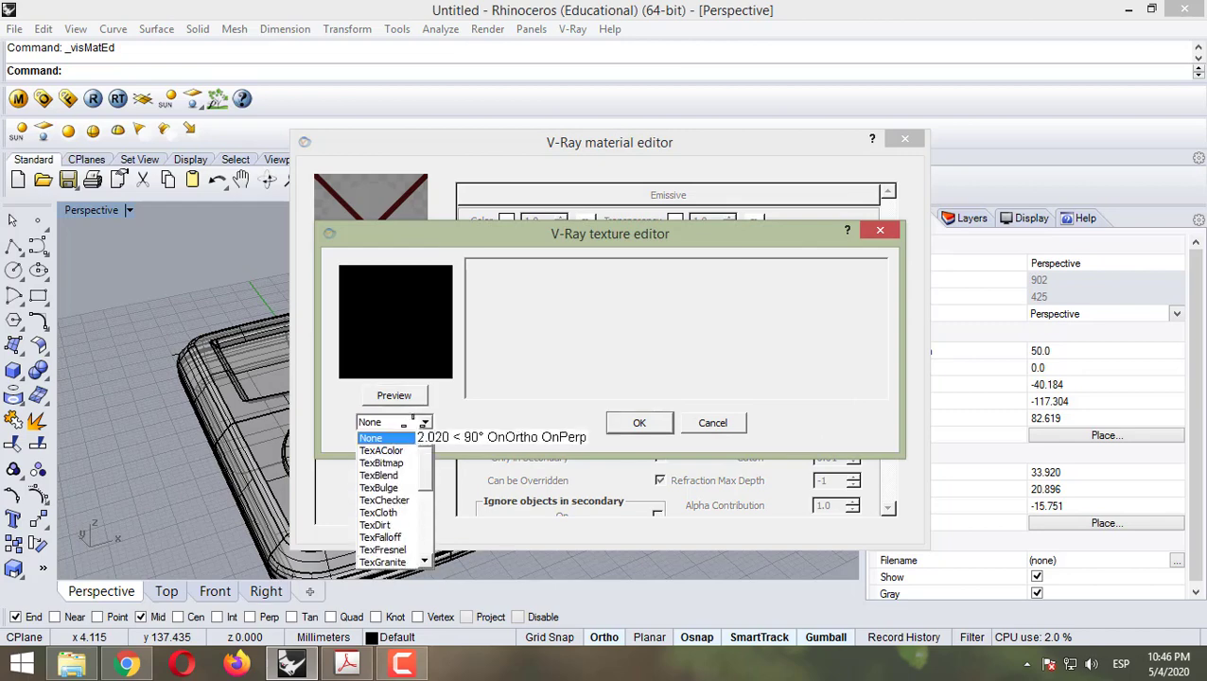
left_click(386, 463)
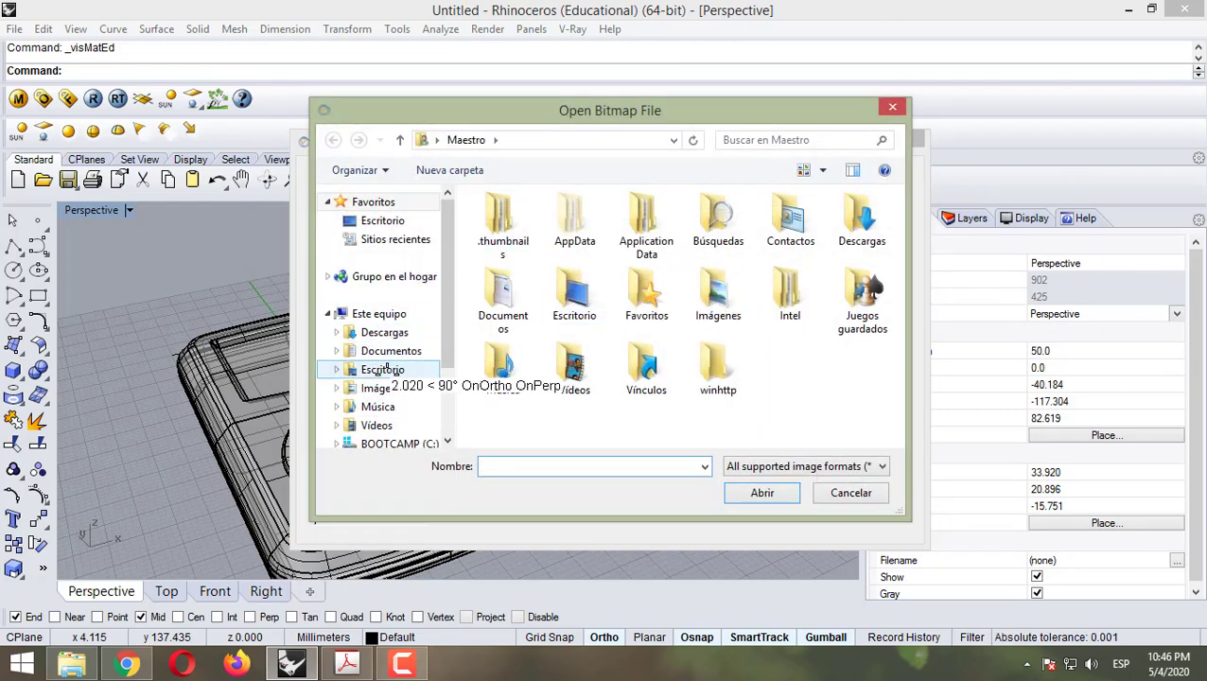
left_click(386, 370)
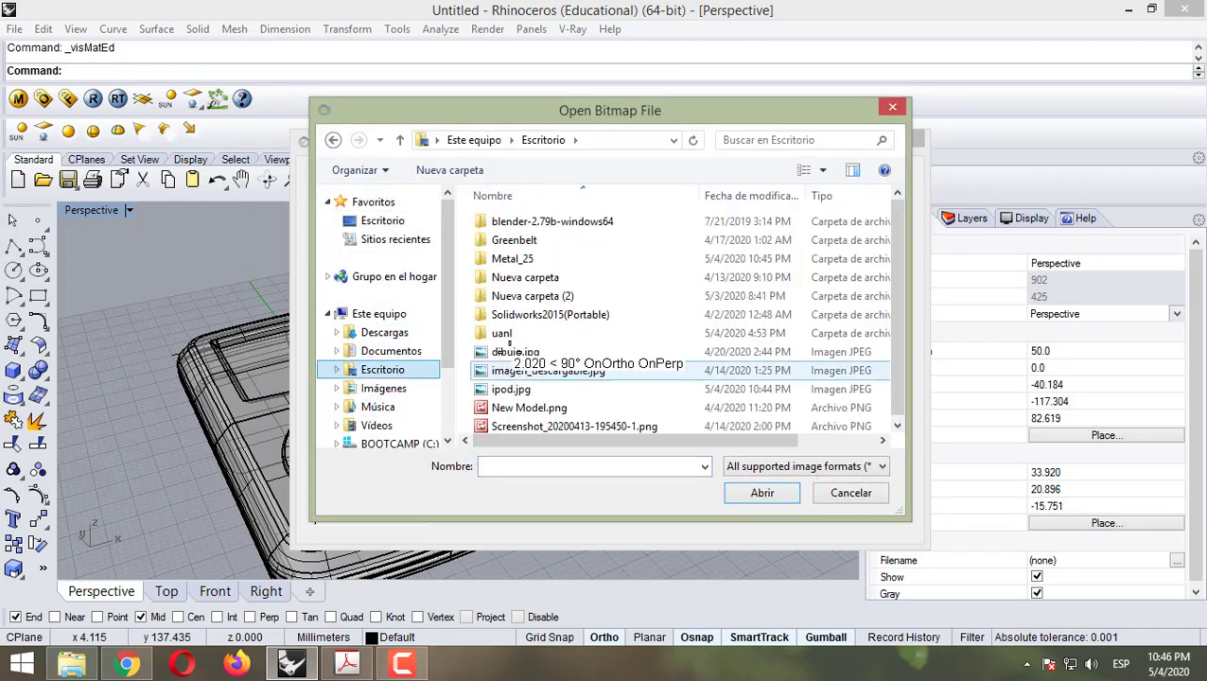
left_click(530, 389)
left_click(748, 487)
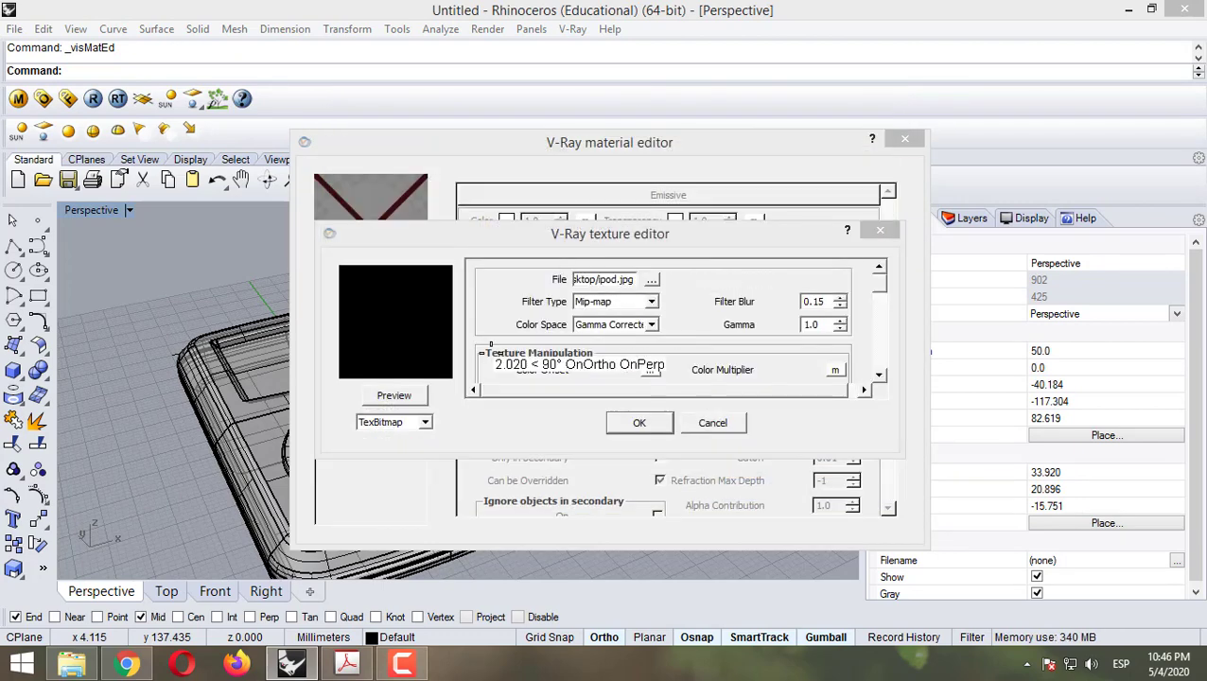
left_click(624, 423)
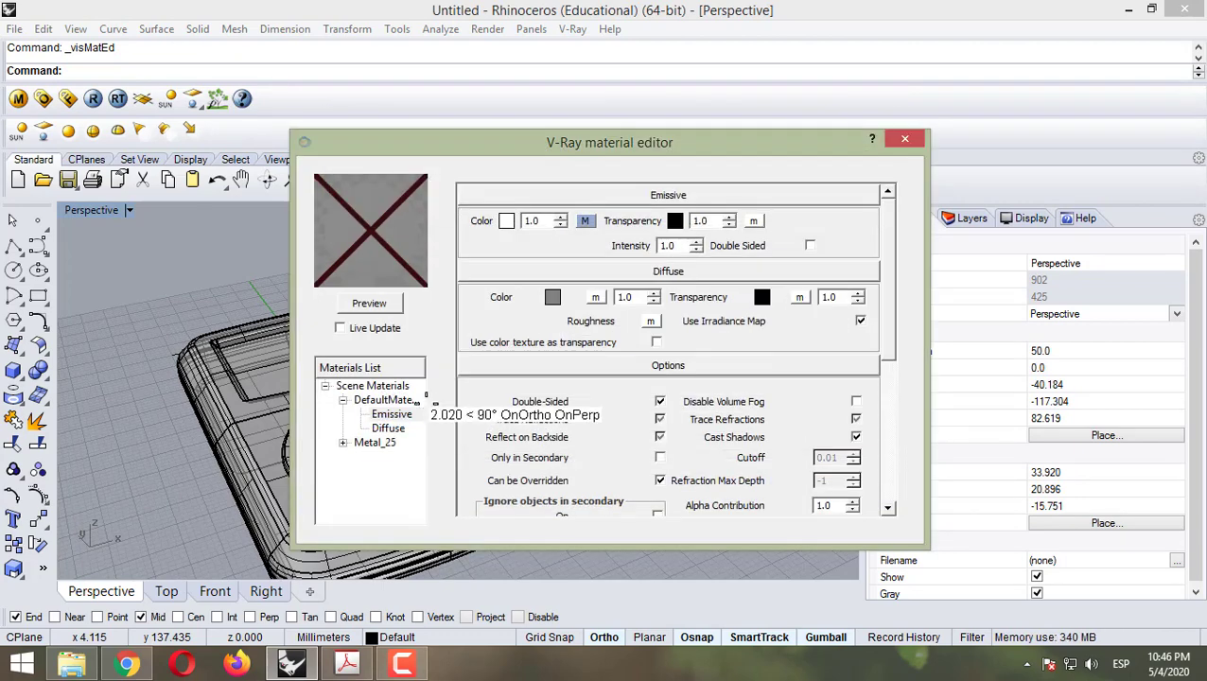
Step: Set the Emissive intensity to 30, preview the material and close the material editor
left_click(398, 302)
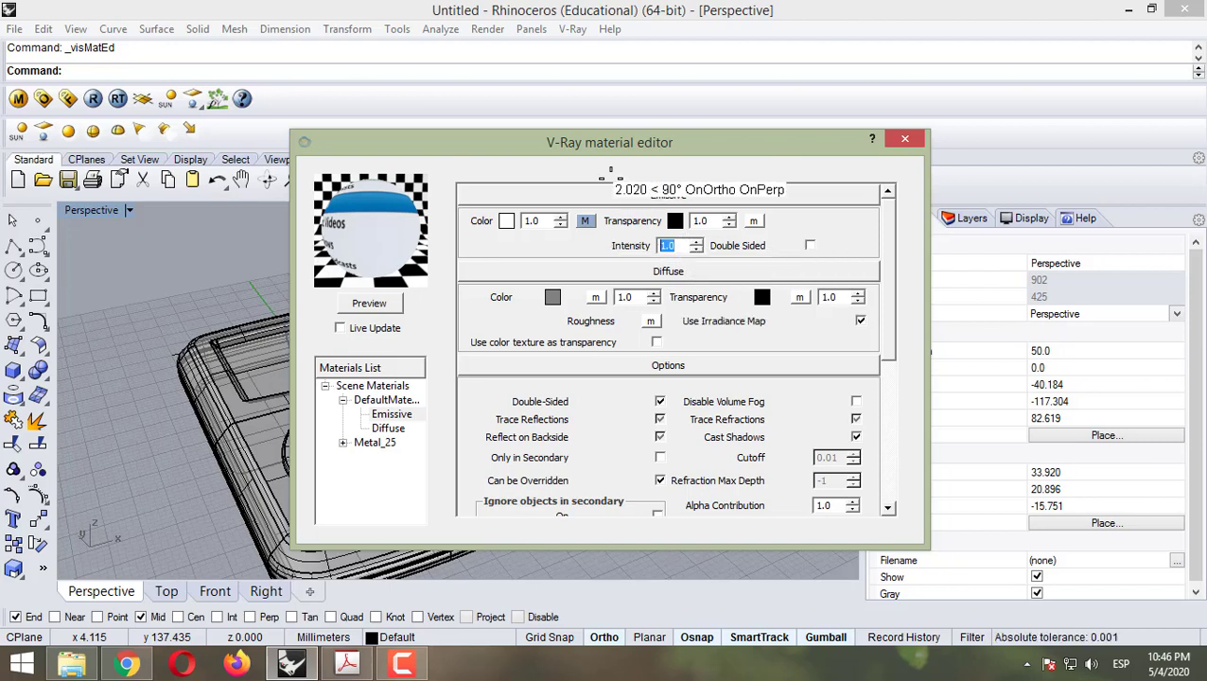
left_click(367, 303)
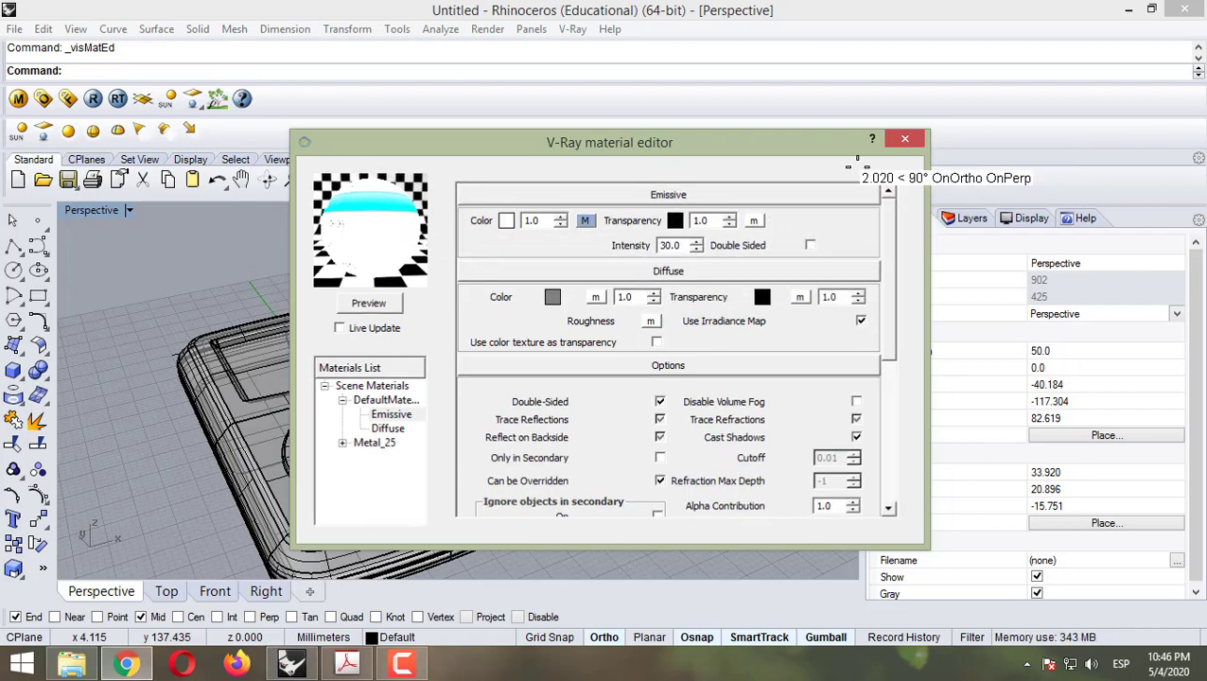
left_click(904, 140)
right_click_drag(462, 364, 325, 335)
scroll(325, 337, "down", 2)
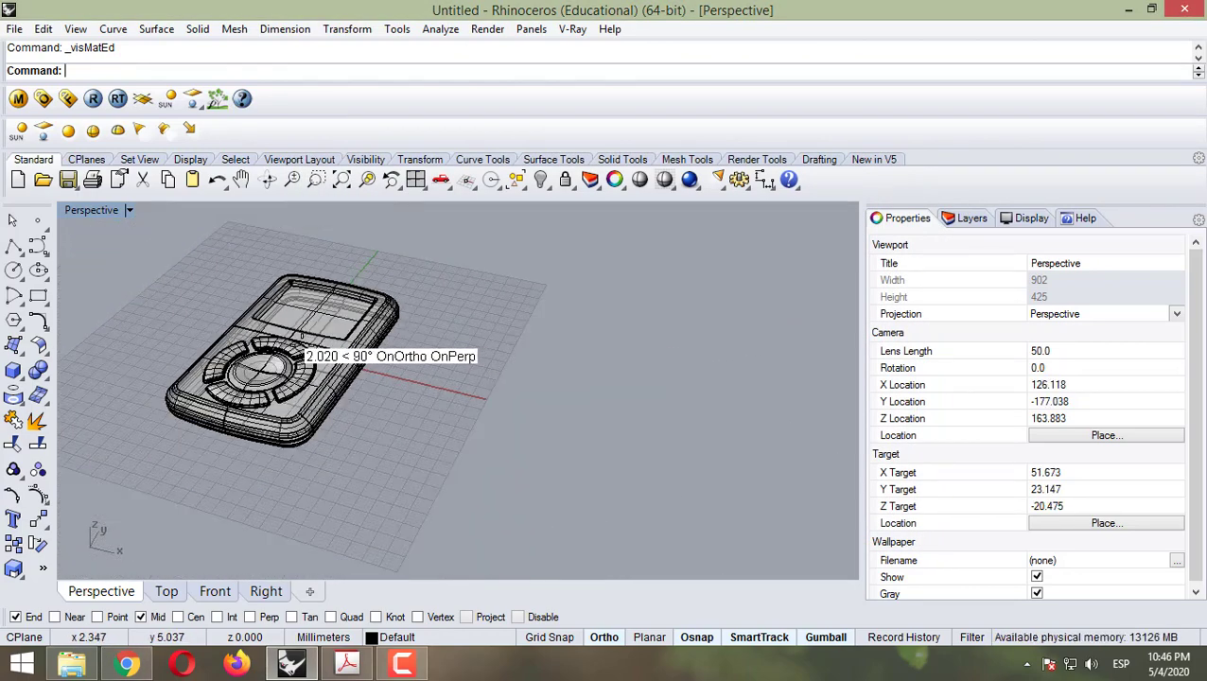
scroll(322, 340, "up", 6)
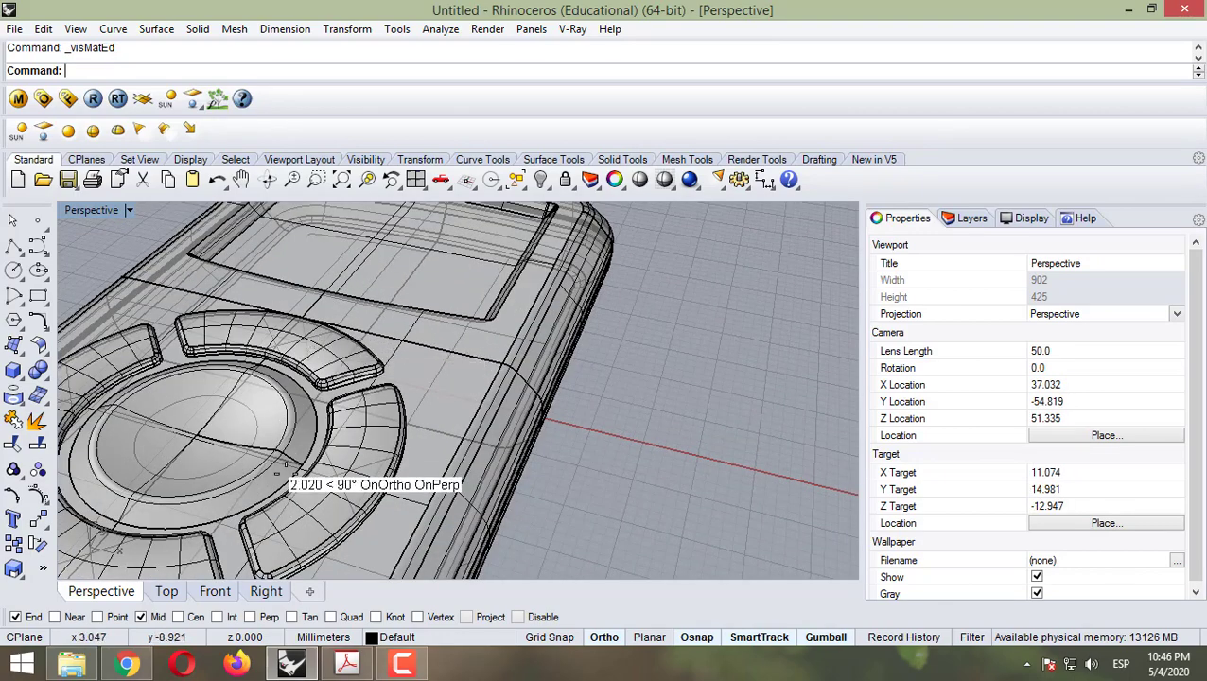
Step: Switch to Chrome and examine the Metal #25 page and the second page of Vismats metal materials
left_click(126, 664)
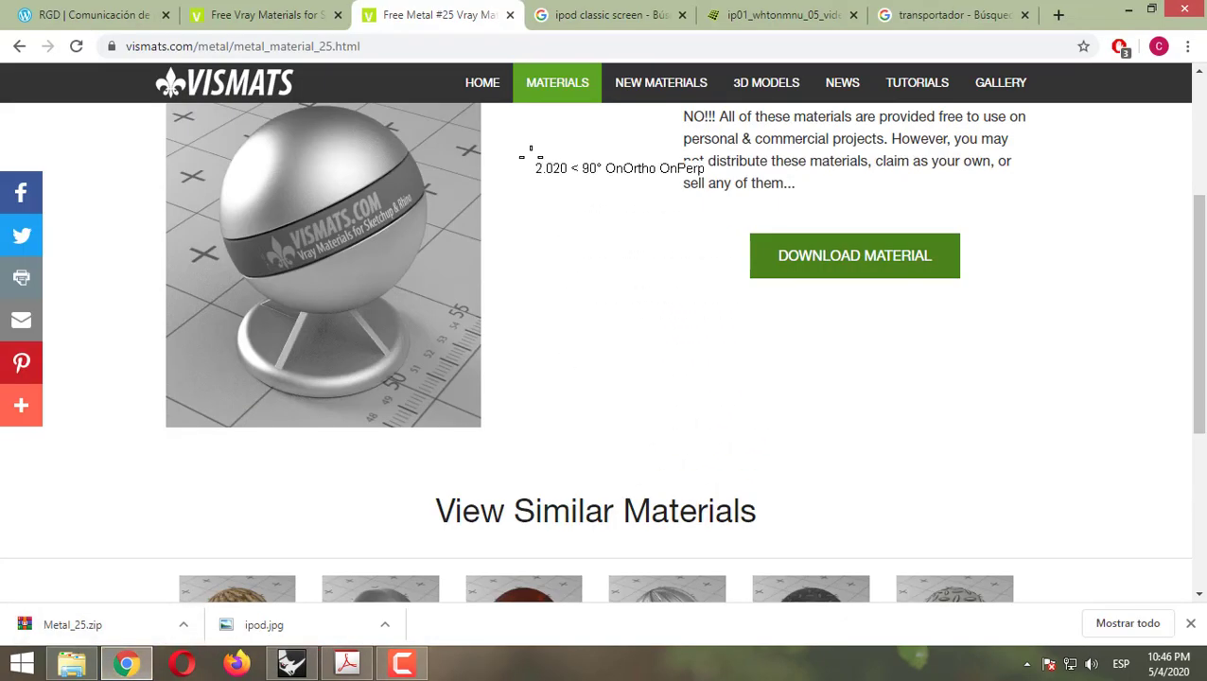
left_click(265, 14)
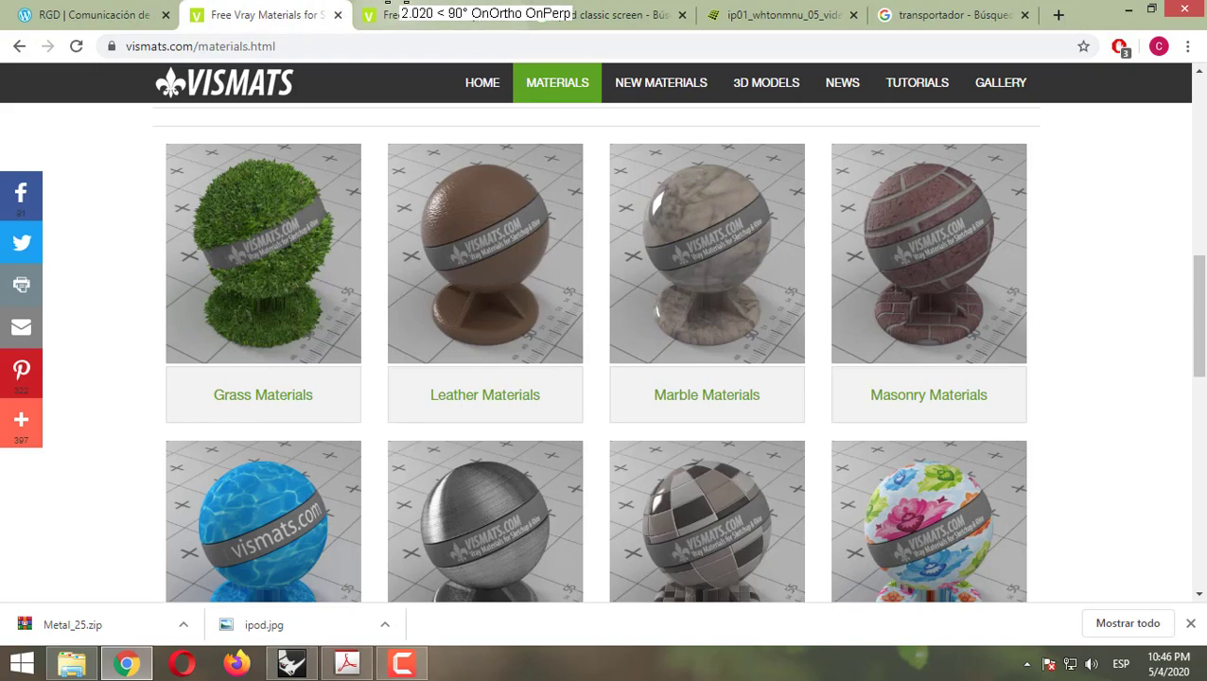
left_click(374, 14)
scroll(674, 409, "down", 4)
scroll(719, 378, "up", 5)
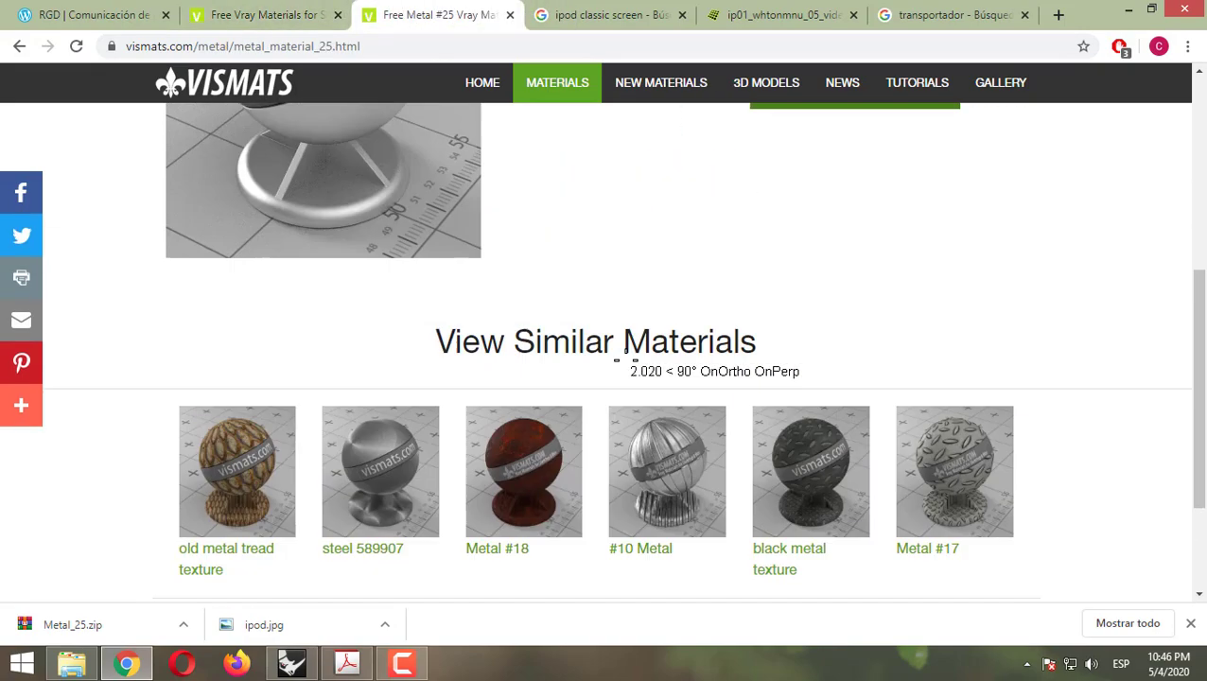
left_click(251, 15)
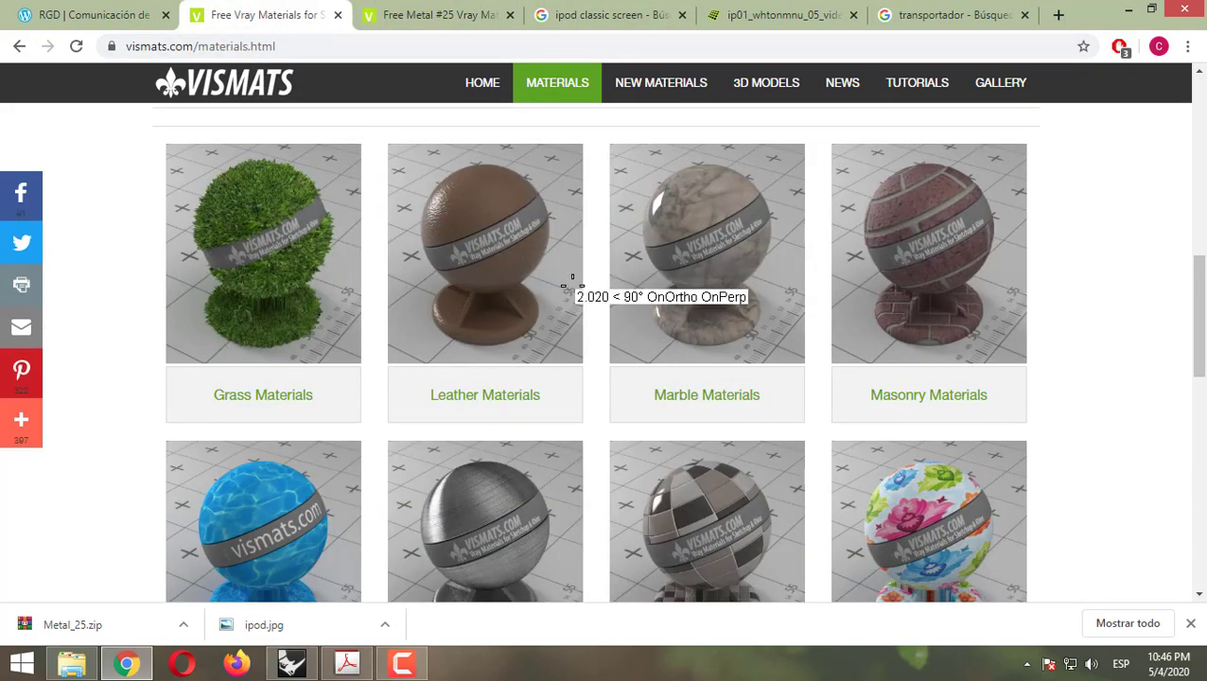
left_click(426, 14)
left_click(19, 46)
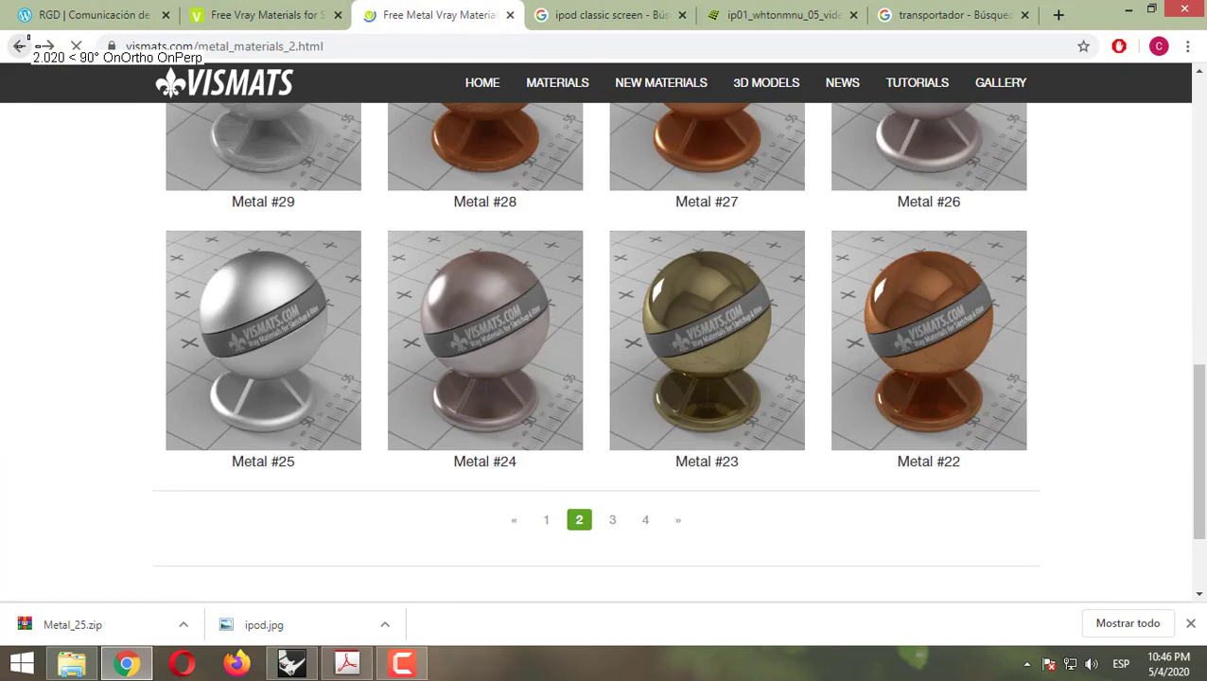
scroll(634, 340, "up", 3)
scroll(724, 357, "up", 3)
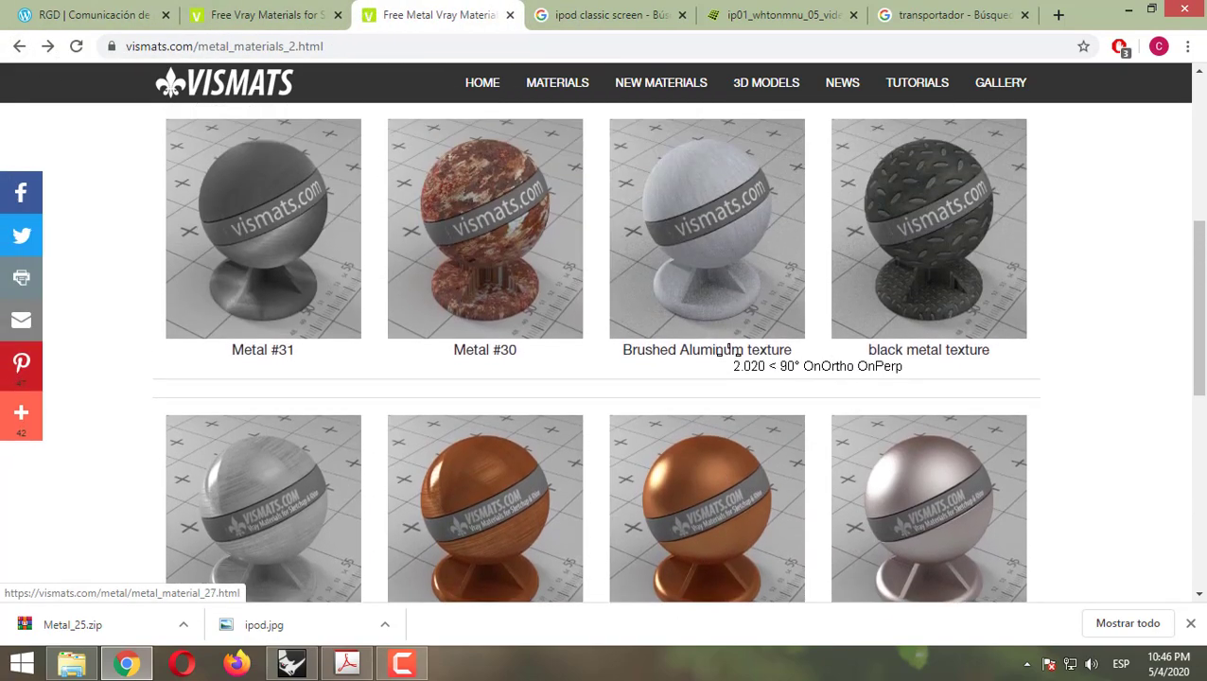
scroll(804, 360, "up", 2)
scroll(807, 359, "up", 2)
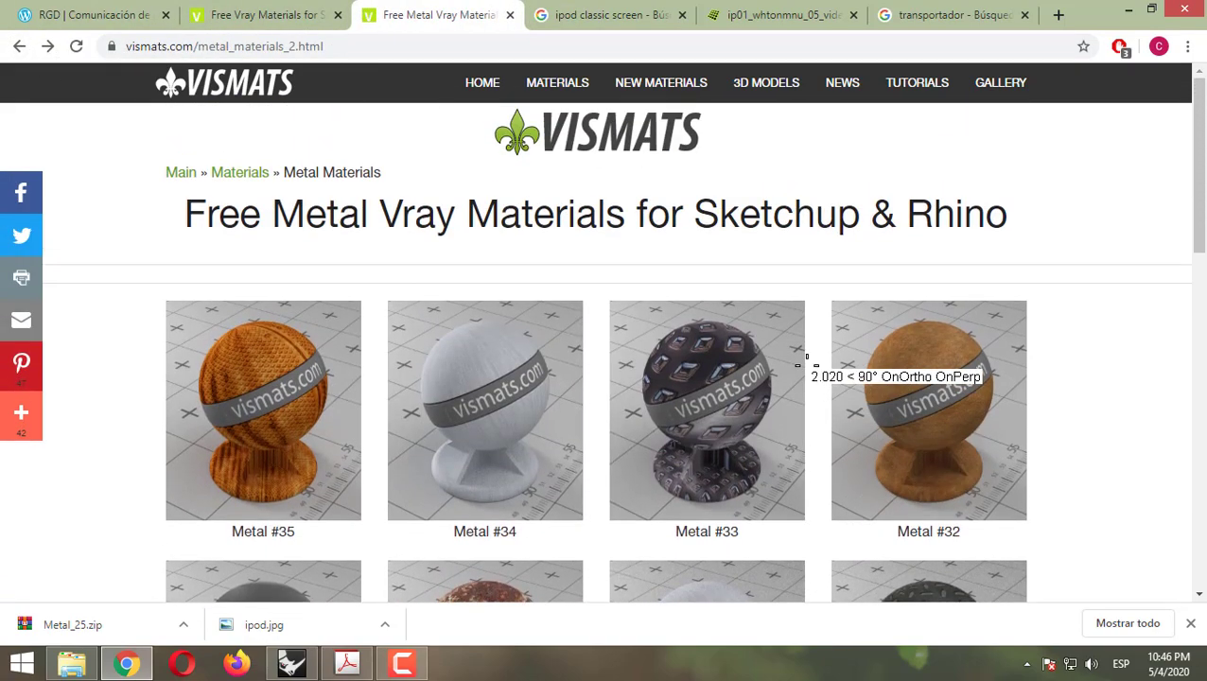
scroll(807, 359, "down", 1)
Step: Look through the Vismats material categories for another finish for the player
left_click(257, 14)
scroll(433, 240, "down", 1)
scroll(433, 240, "down", 10)
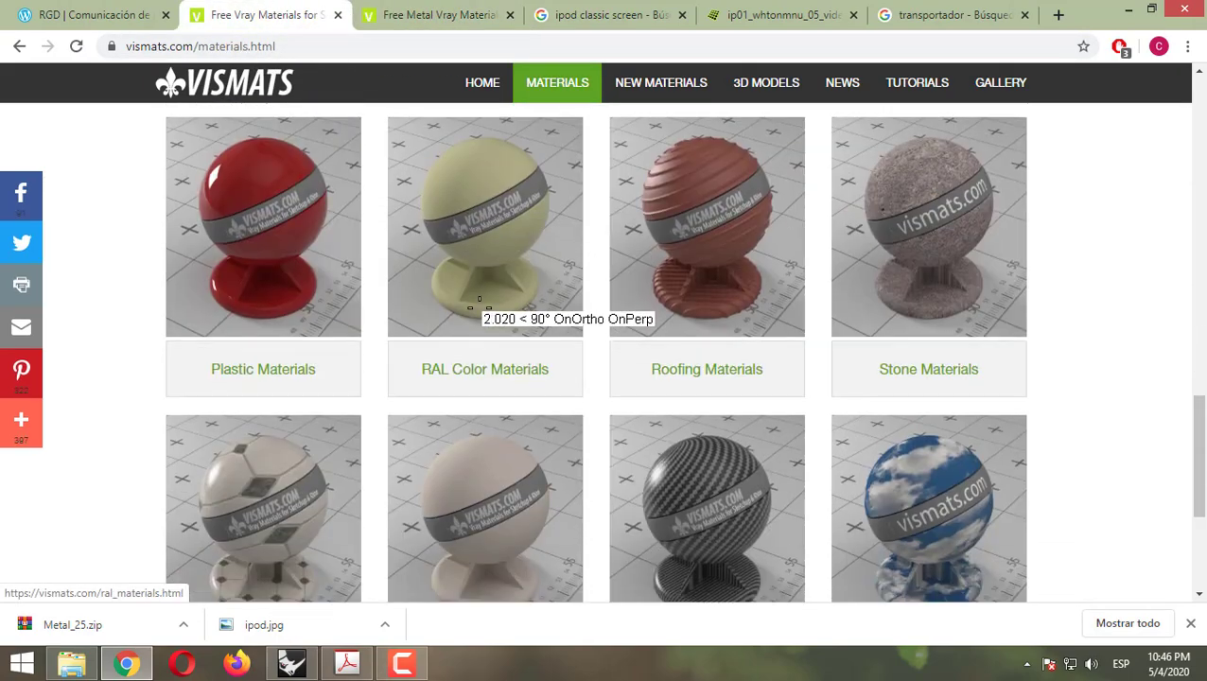
scroll(398, 345, "up", 2)
scroll(709, 479, "down", 1)
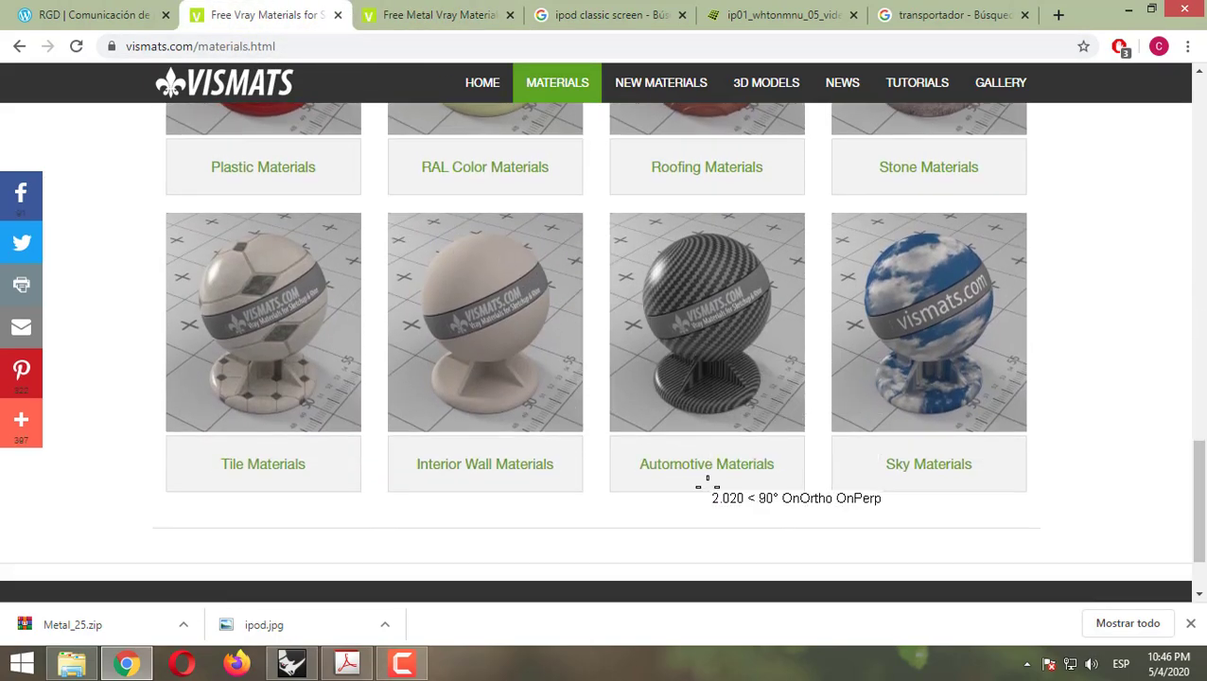
scroll(775, 437, "up", 2)
scroll(773, 437, "up", 3)
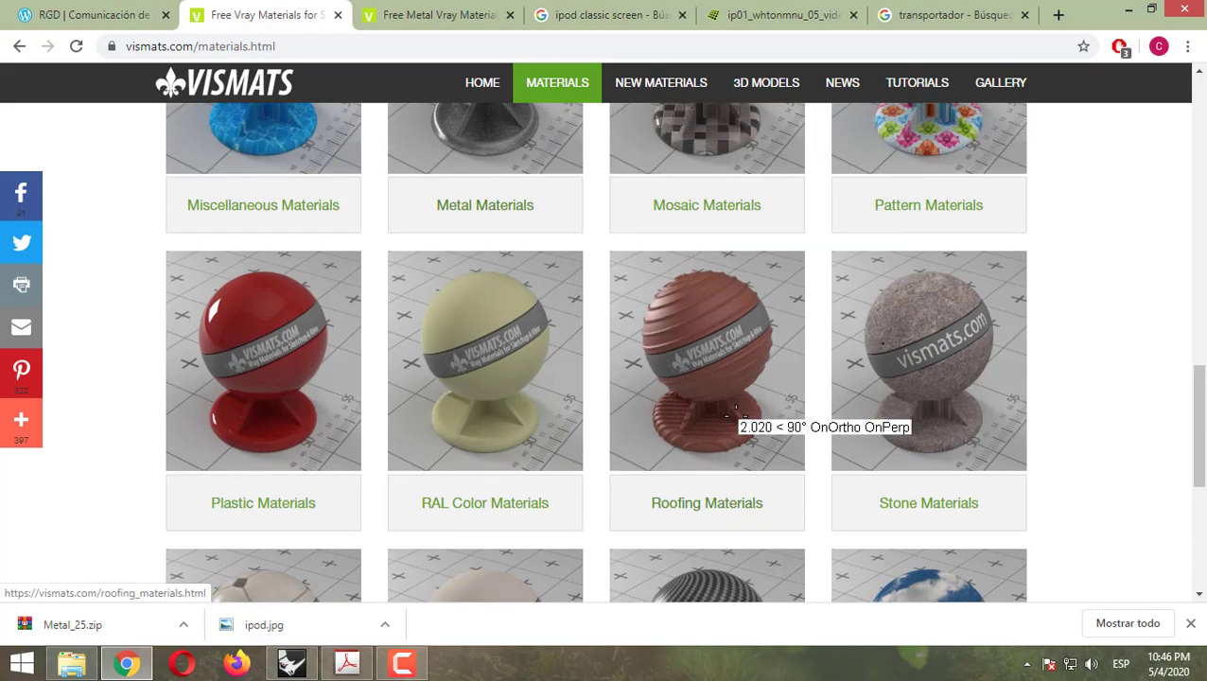
scroll(551, 409, "up", 4)
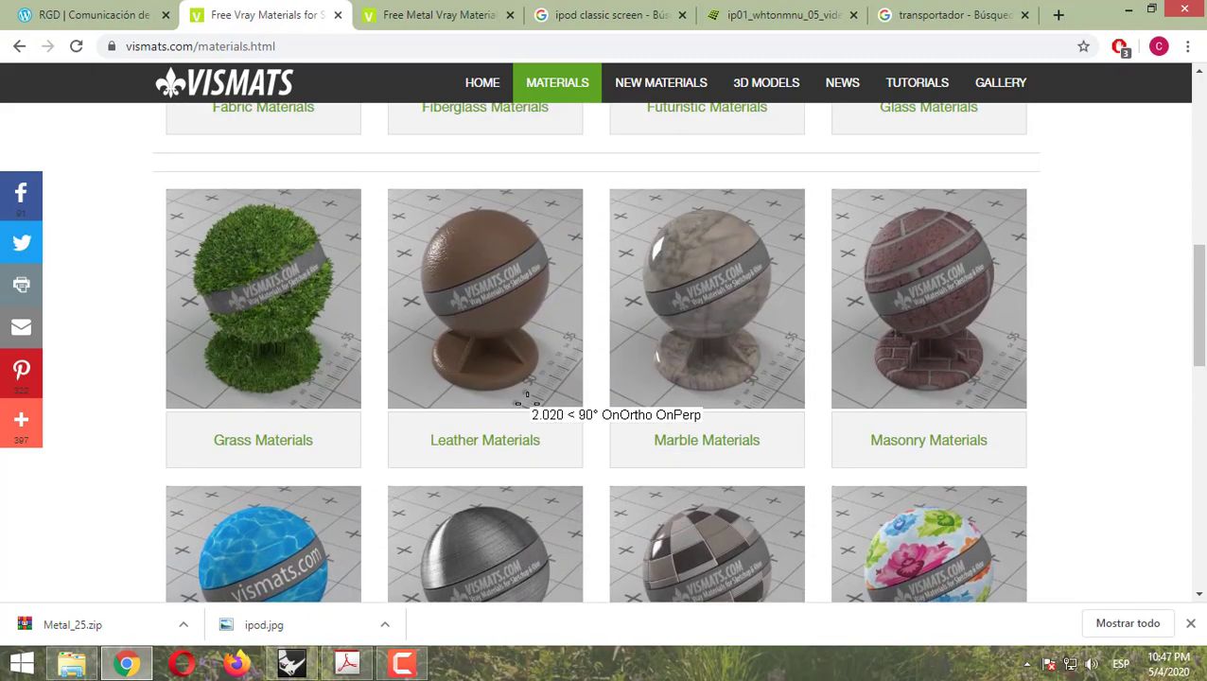
scroll(666, 406, "up", 1)
scroll(453, 442, "up", 4)
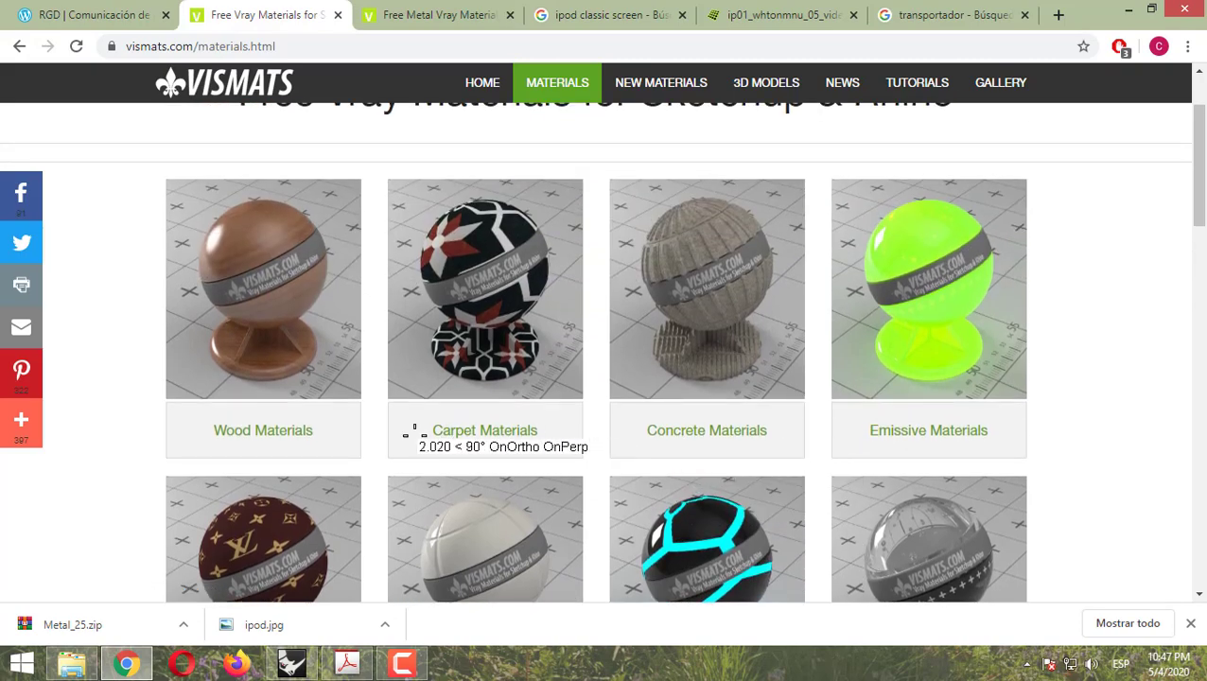
scroll(355, 418, "up", 1)
scroll(404, 423, "down", 5)
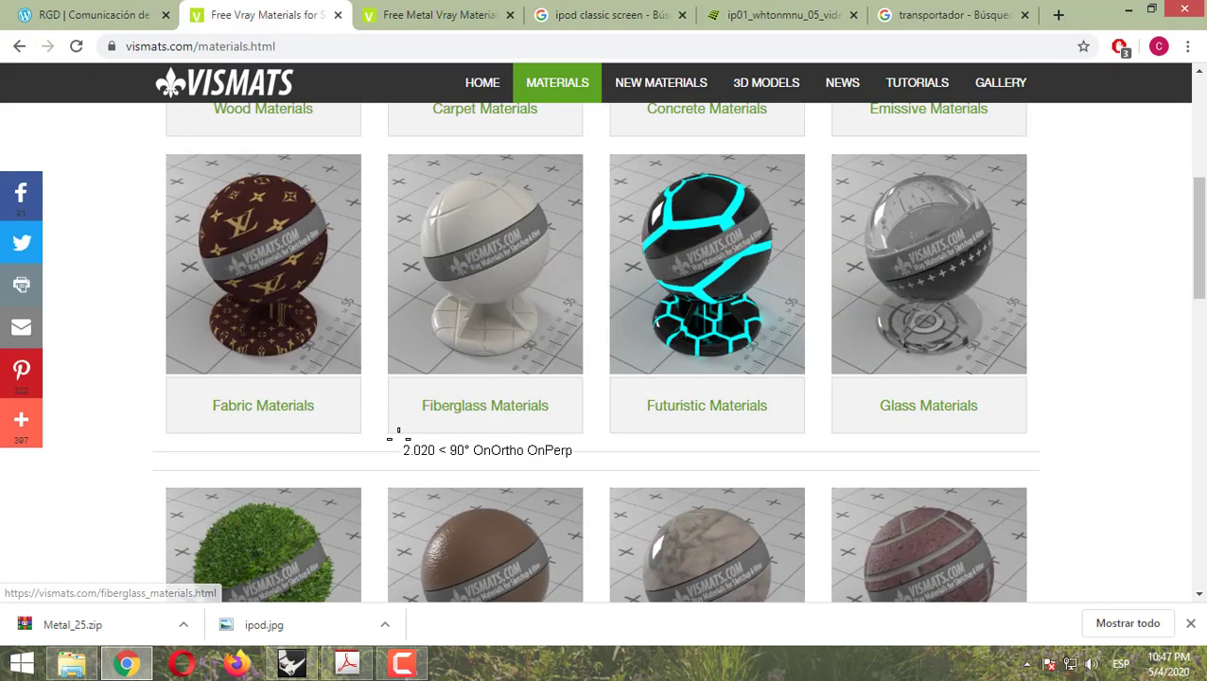
scroll(398, 435, "down", 5)
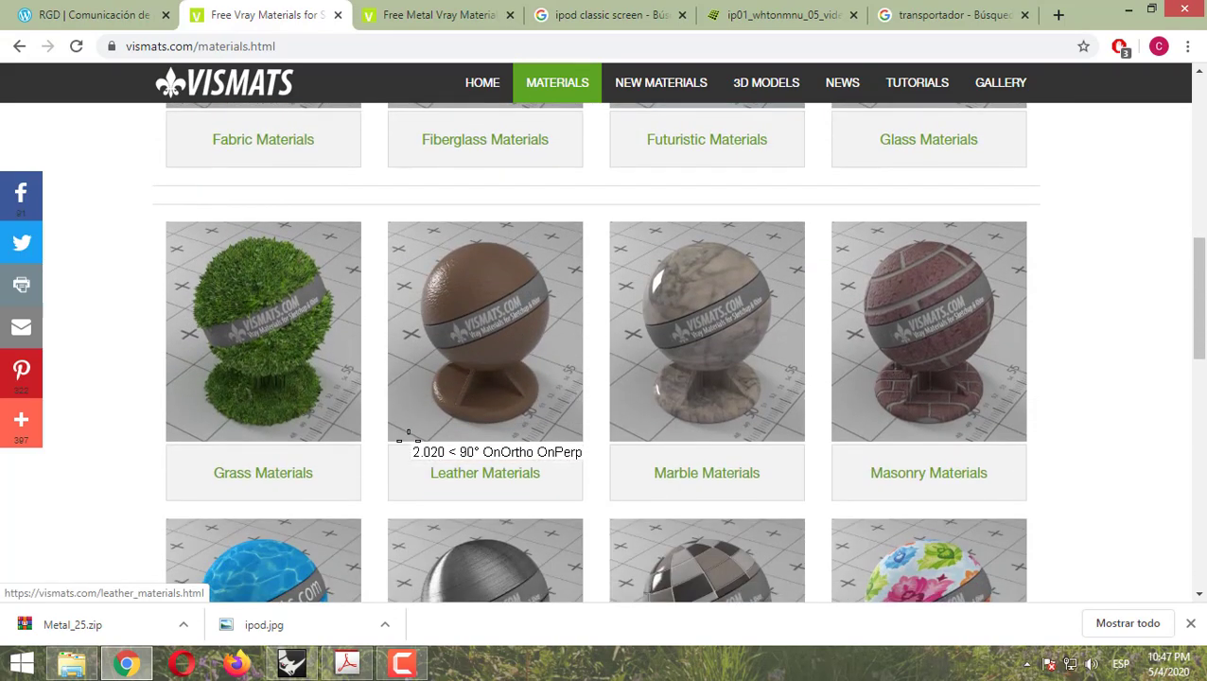
scroll(403, 438, "down", 2)
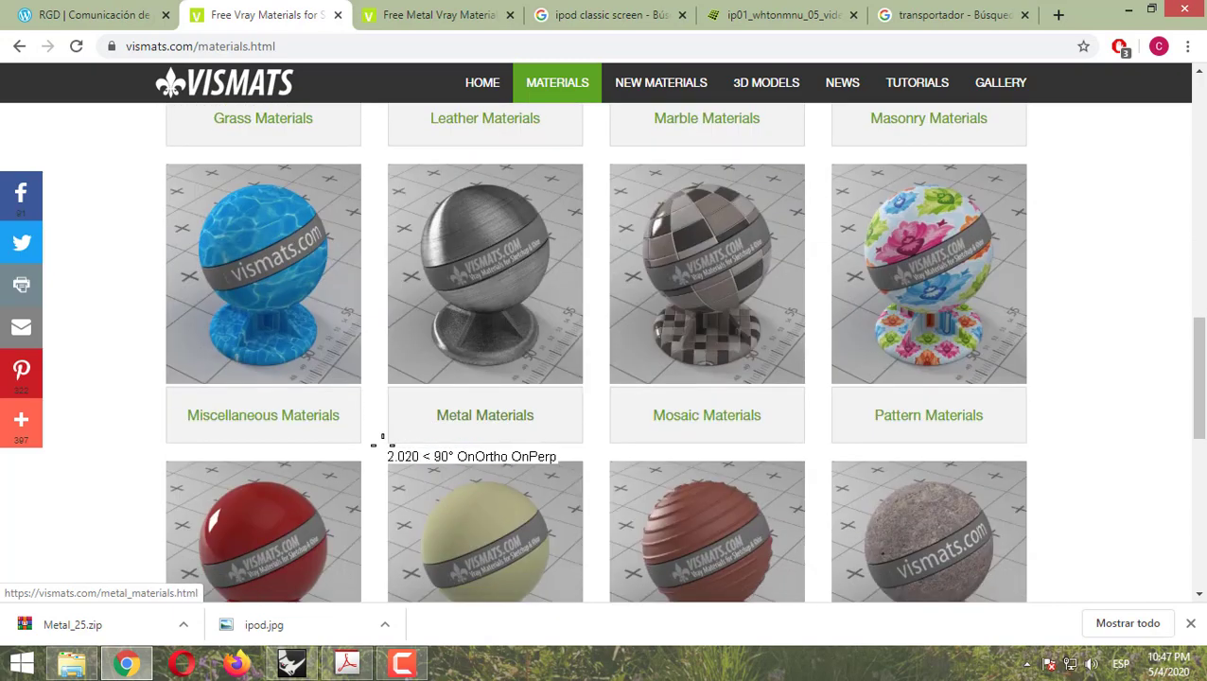
scroll(491, 433, "down", 3)
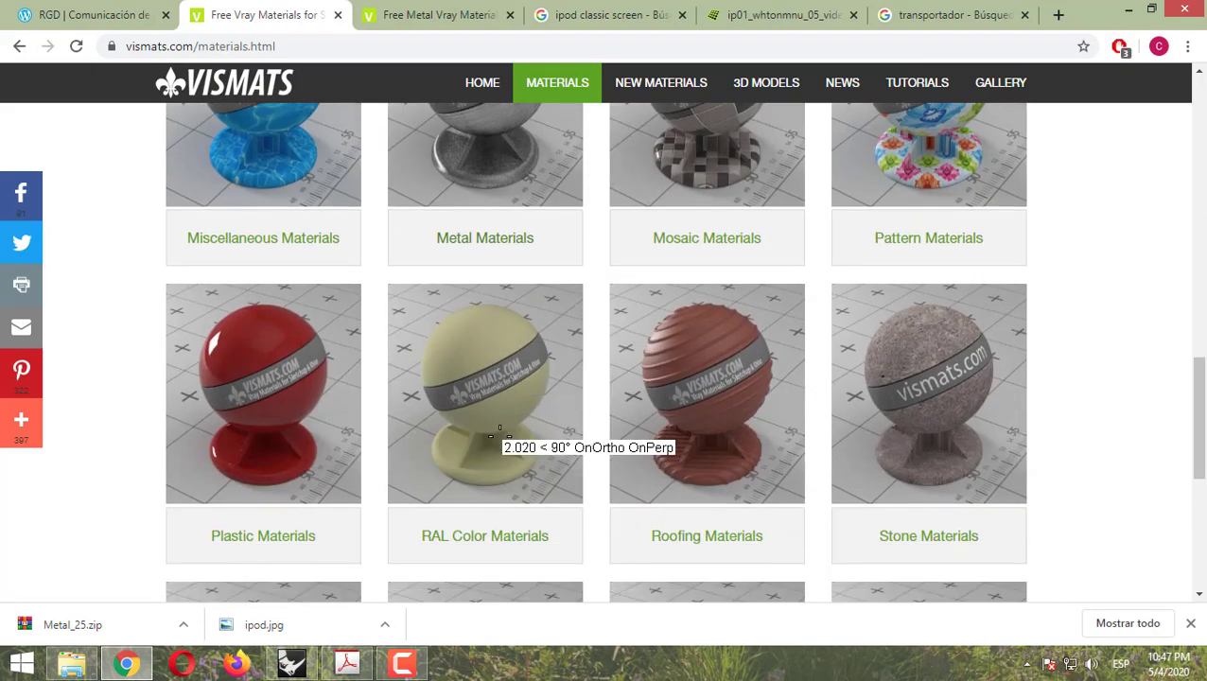
scroll(483, 433, "down", 1)
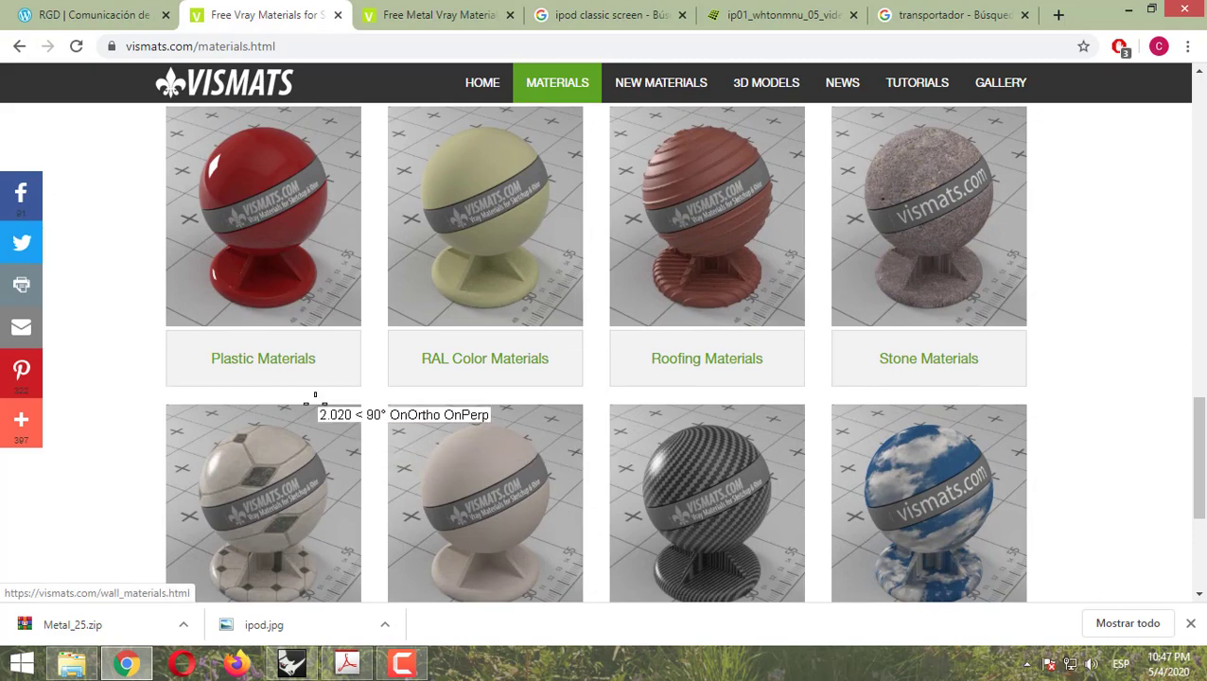
Step: Open the Plastic #47 download page from the second page of Vismats plastic materials
left_click(315, 317)
scroll(566, 418, "down", 5)
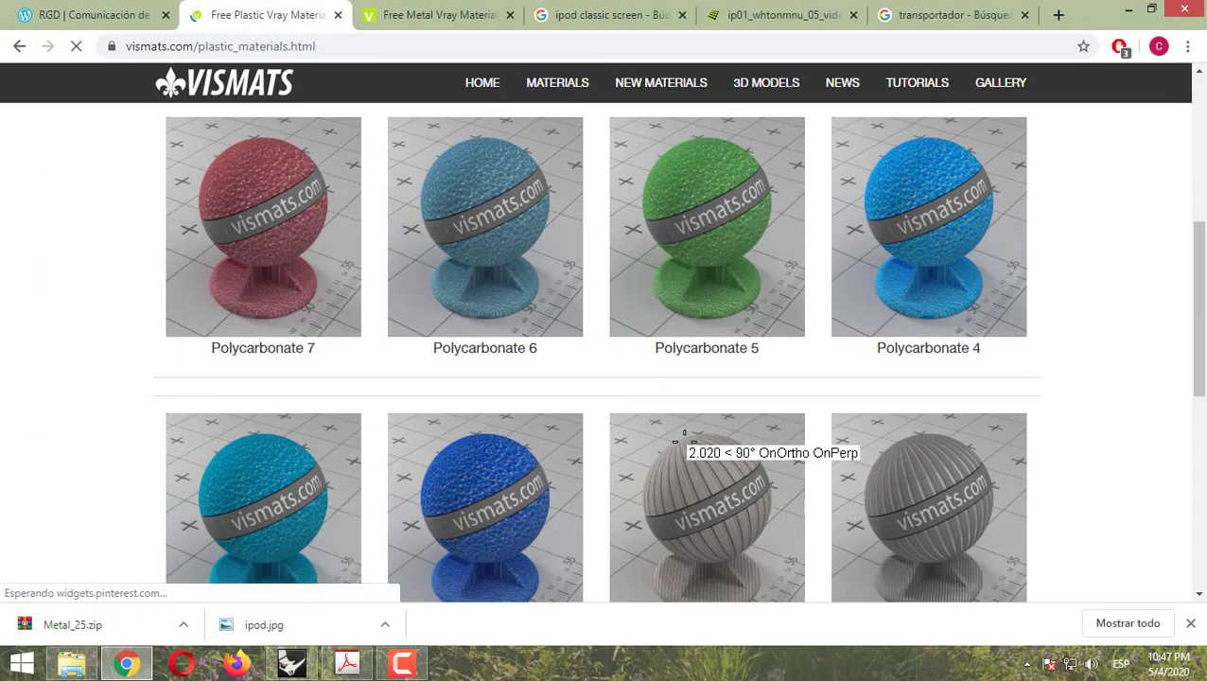
scroll(683, 433, "down", 6)
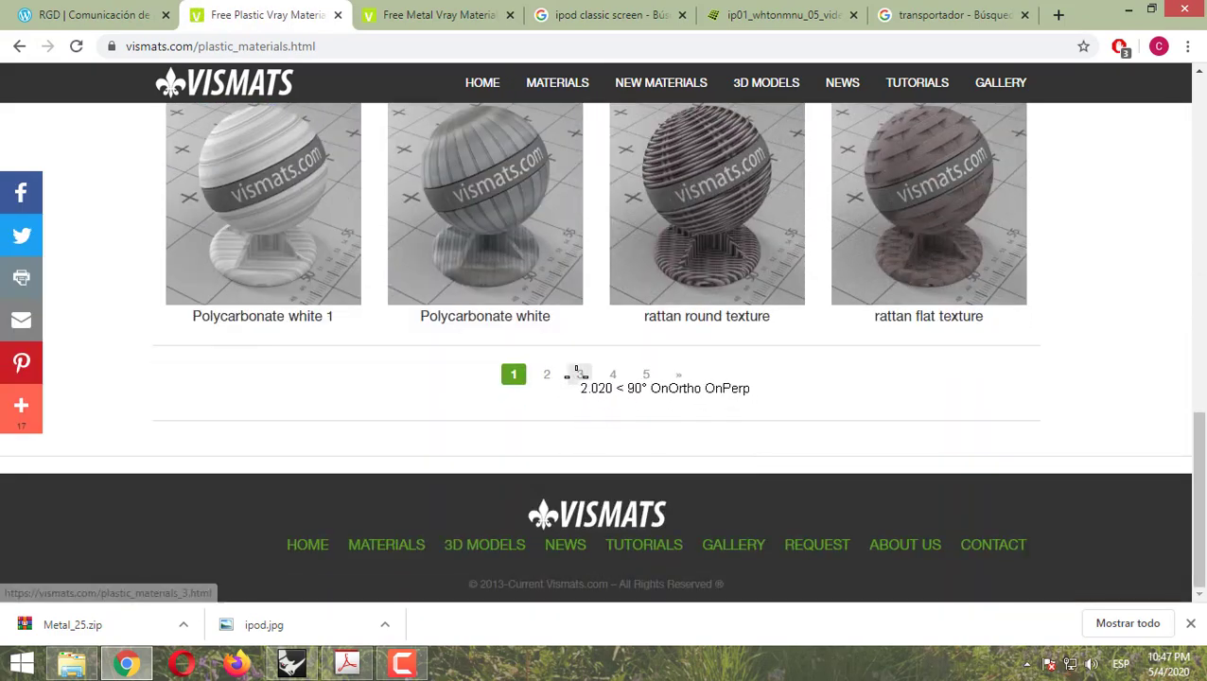
left_click(547, 374)
scroll(571, 417, "down", 8)
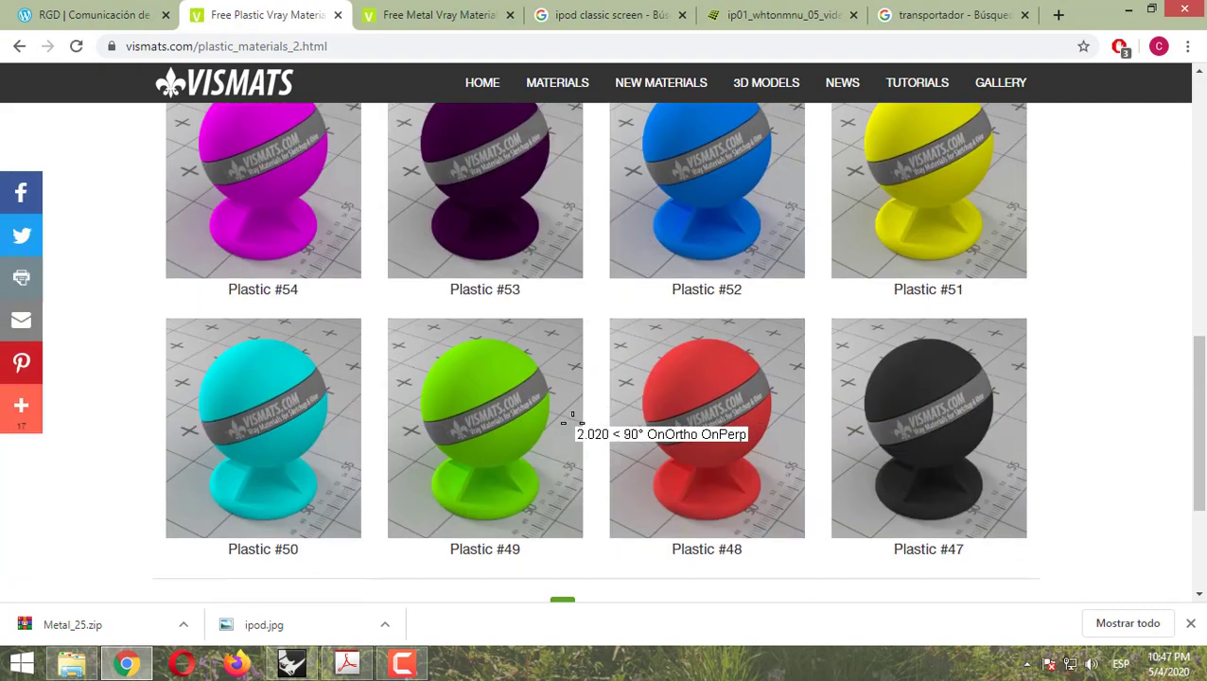
scroll(898, 488, "down", 2)
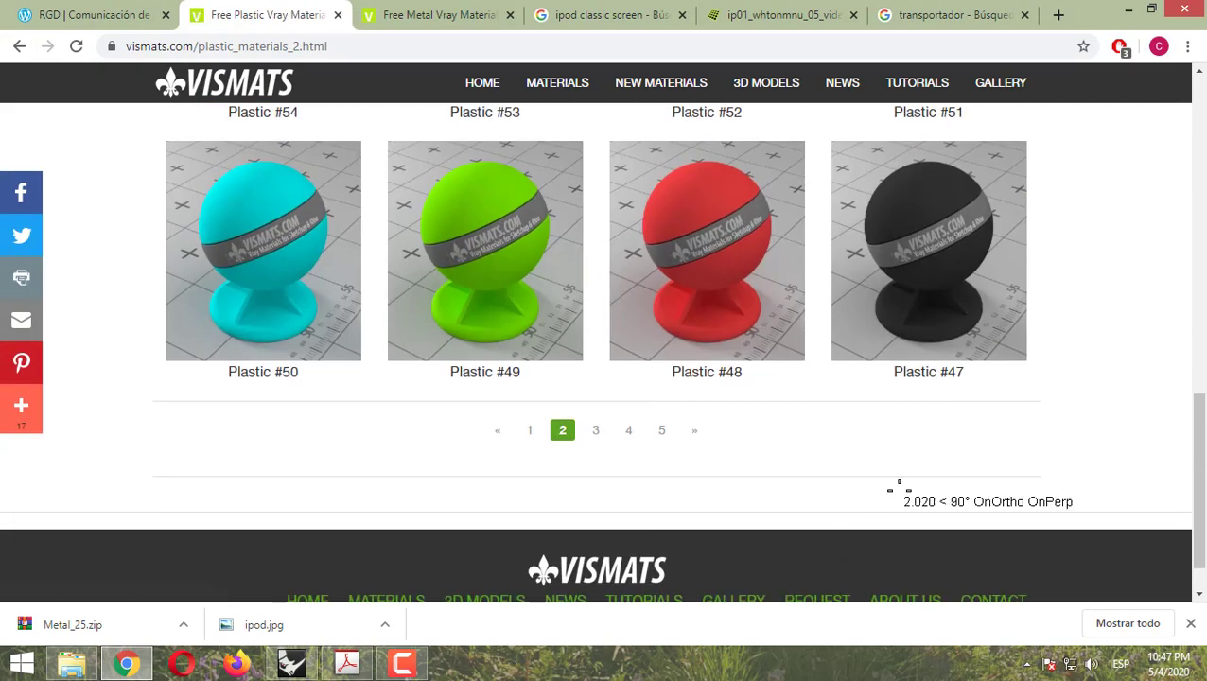
left_click(950, 319)
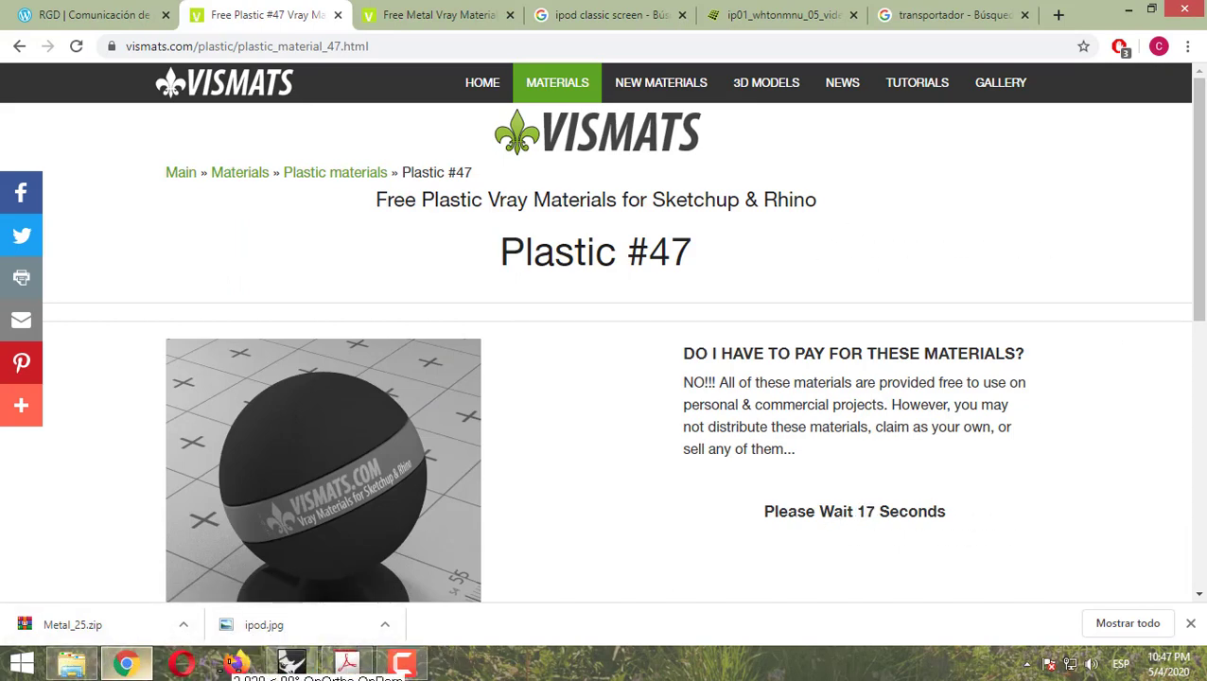
Step: Switch to Rhinoceros, explode the player's body into separate surfaces, and check that the screen and side surfaces select individually
left_click(290, 662)
scroll(519, 364, "down", 8)
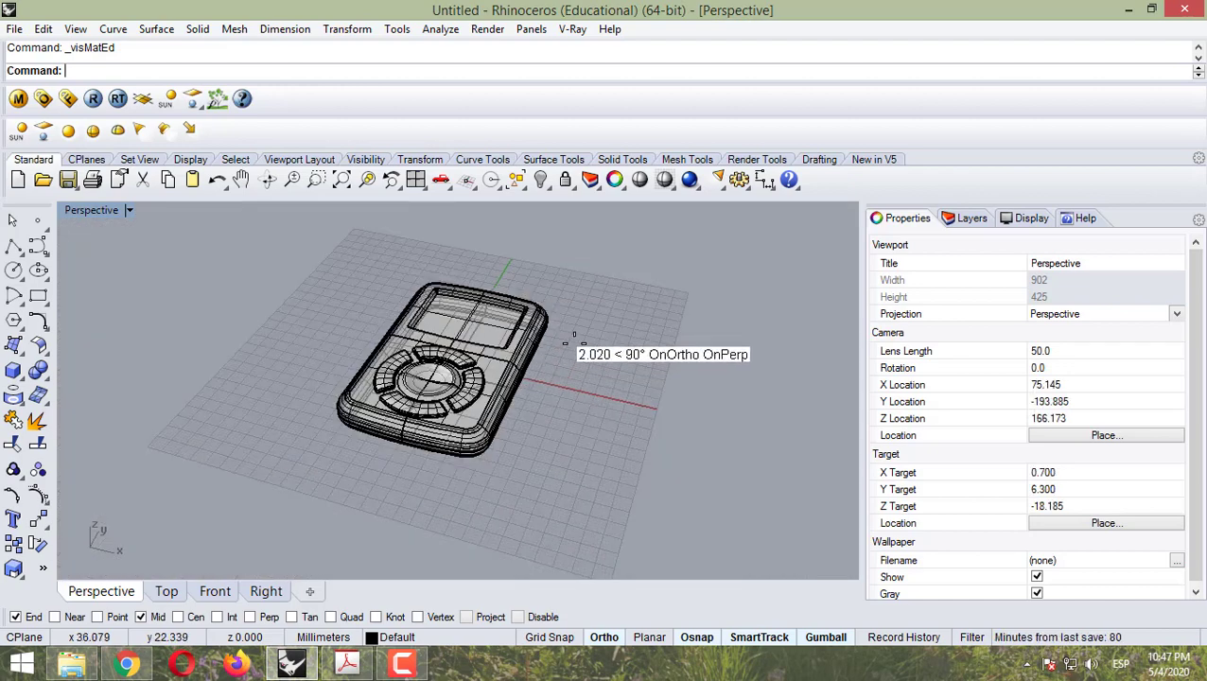
left_click(520, 355)
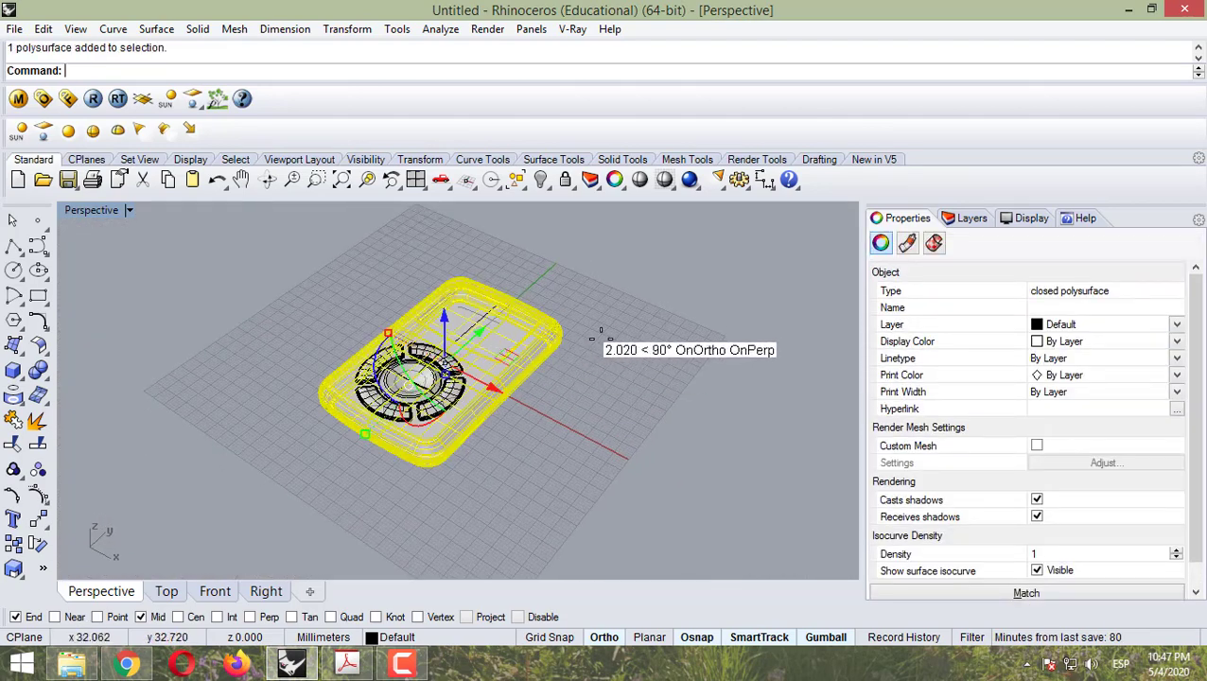
scroll(527, 336, "up", 5)
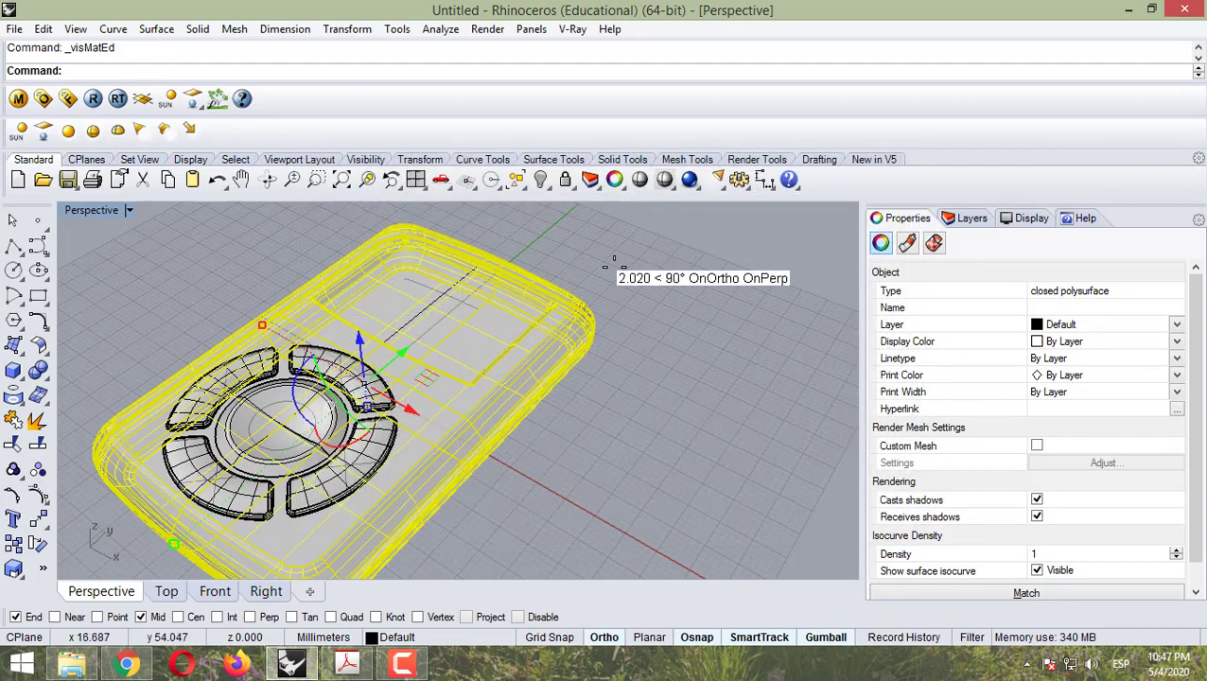
left_click(613, 258)
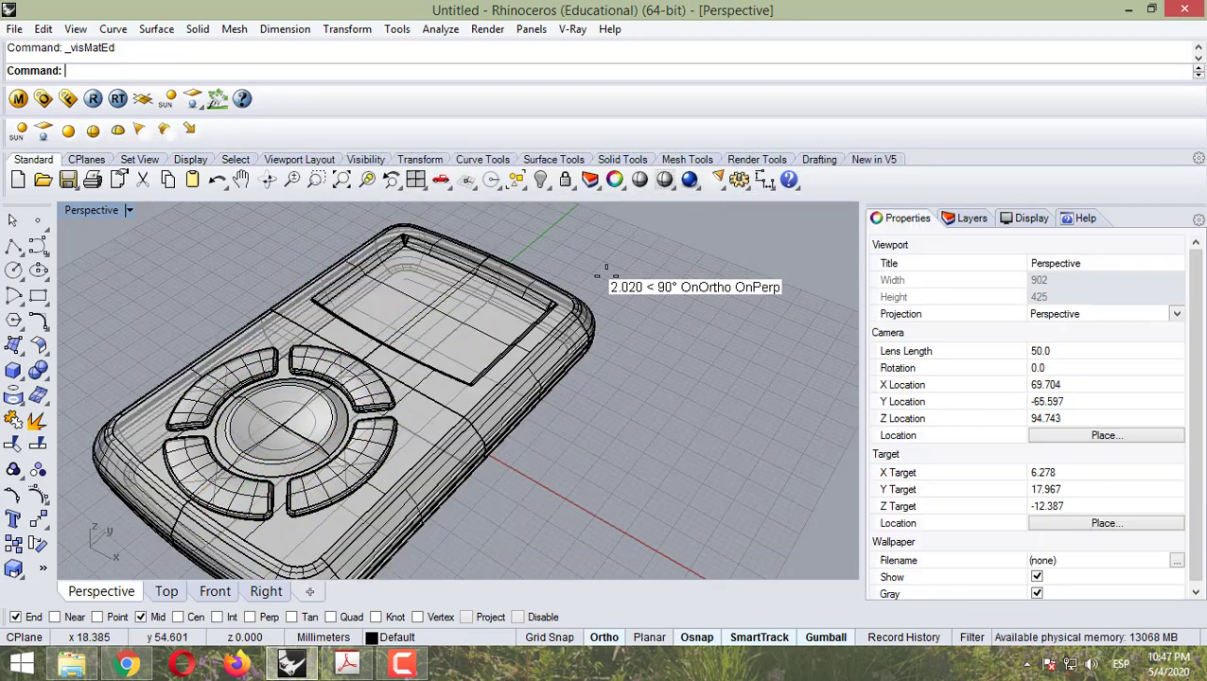
left_click(485, 326)
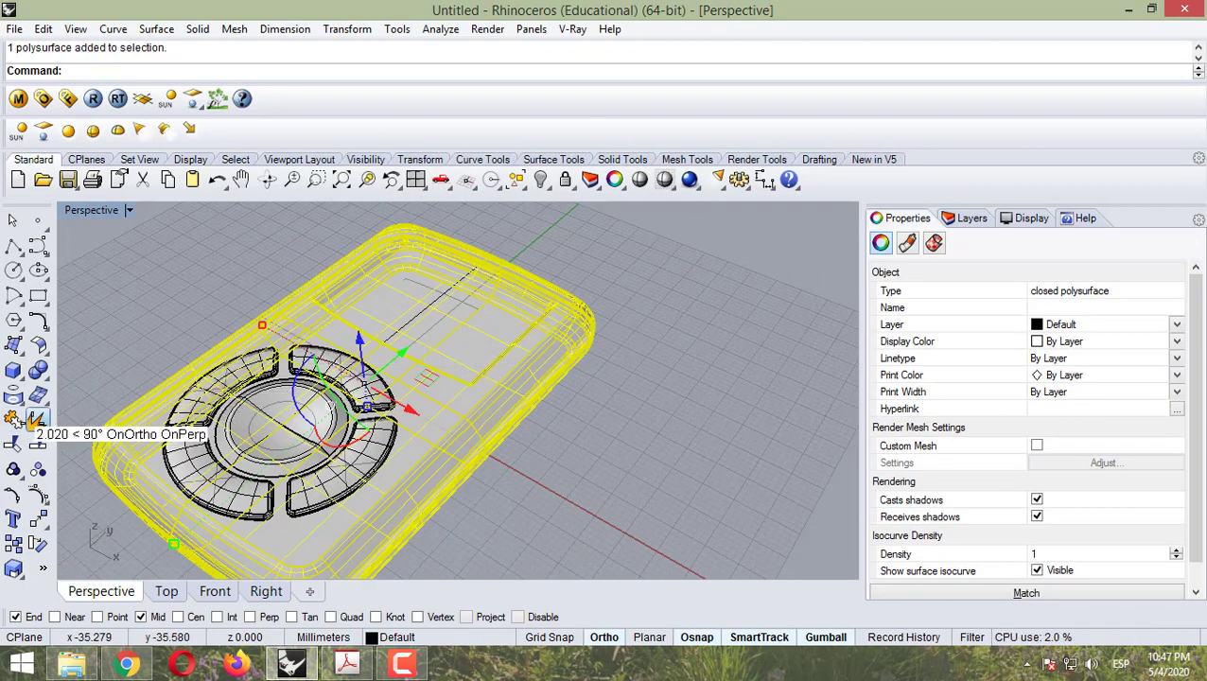
left_click(36, 420)
key("Escape")
left_click(417, 375)
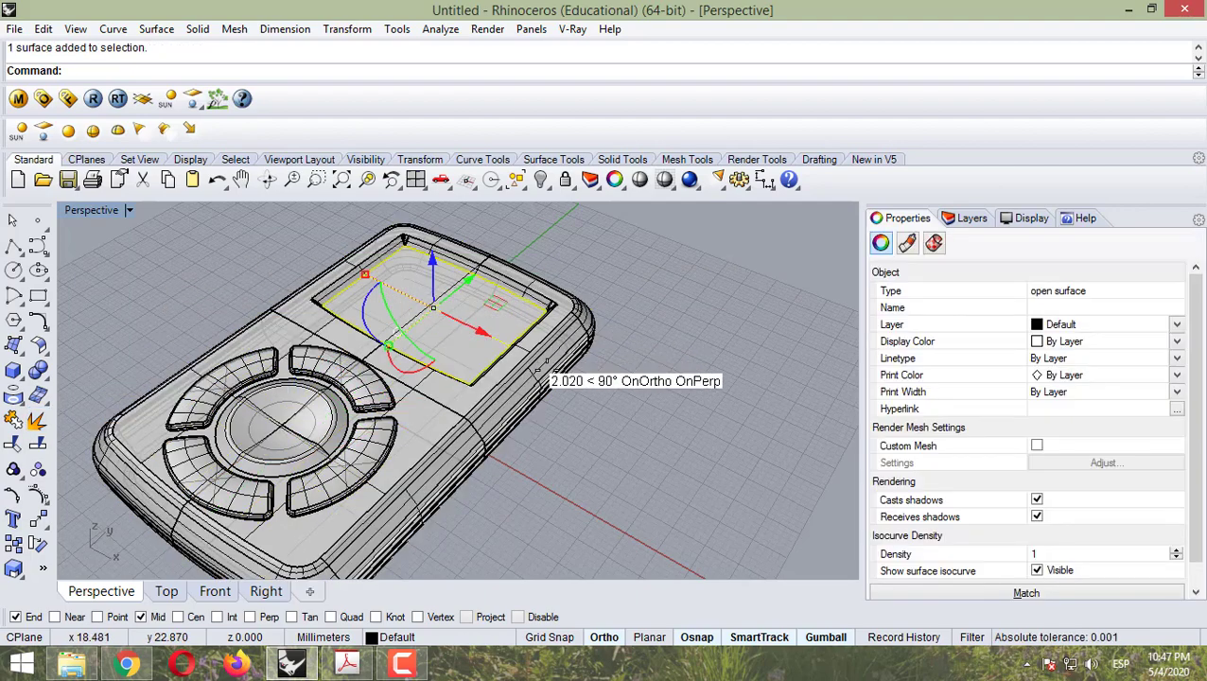
left_click(574, 374)
left_click(598, 400)
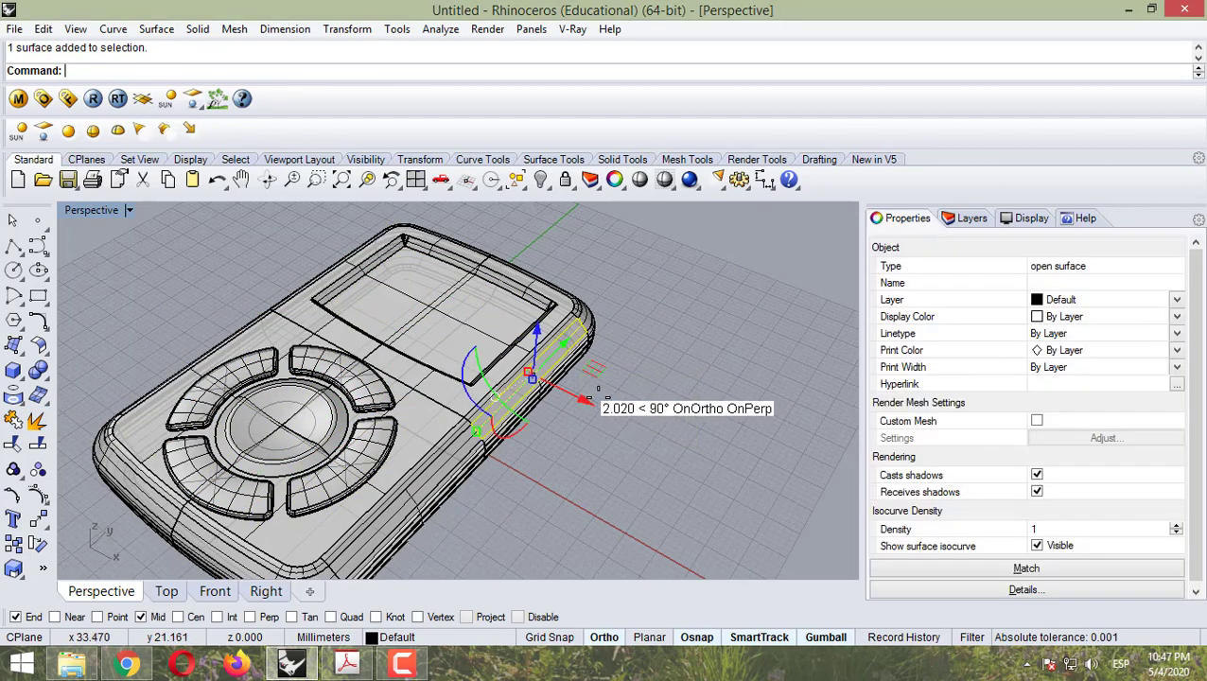
key("Escape")
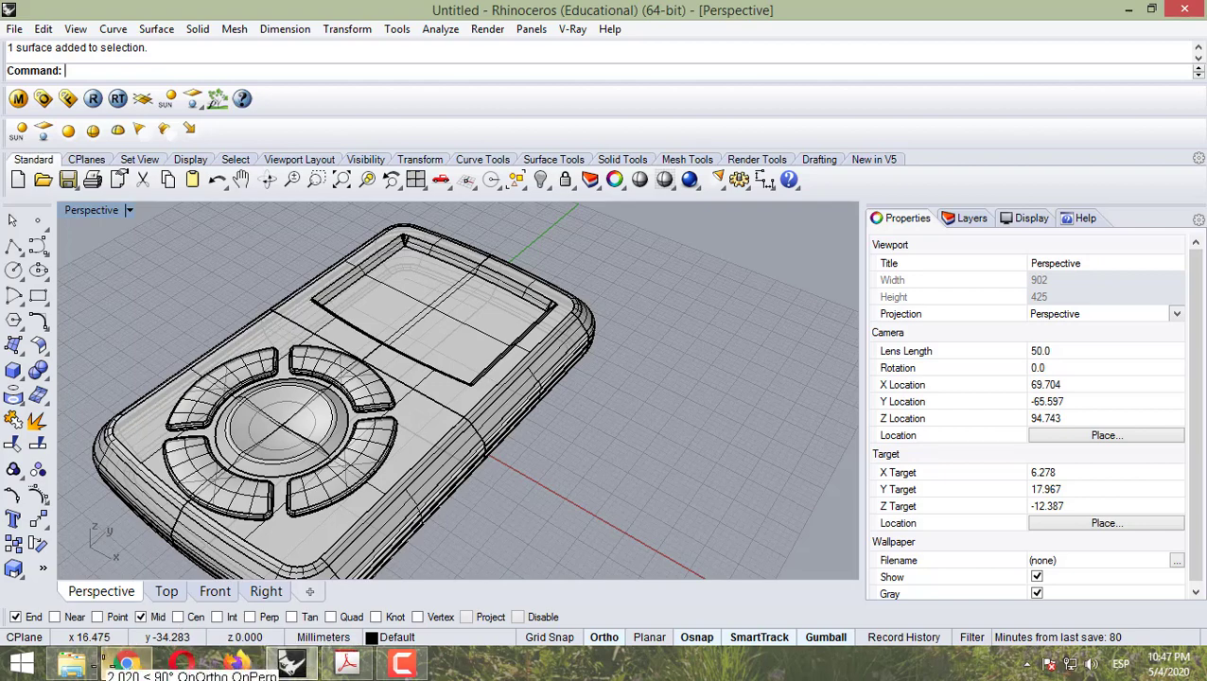
Step: Switch back to Chrome and download the Plastic #47 material from its Vismats page
left_click(126, 662)
left_click(761, 515)
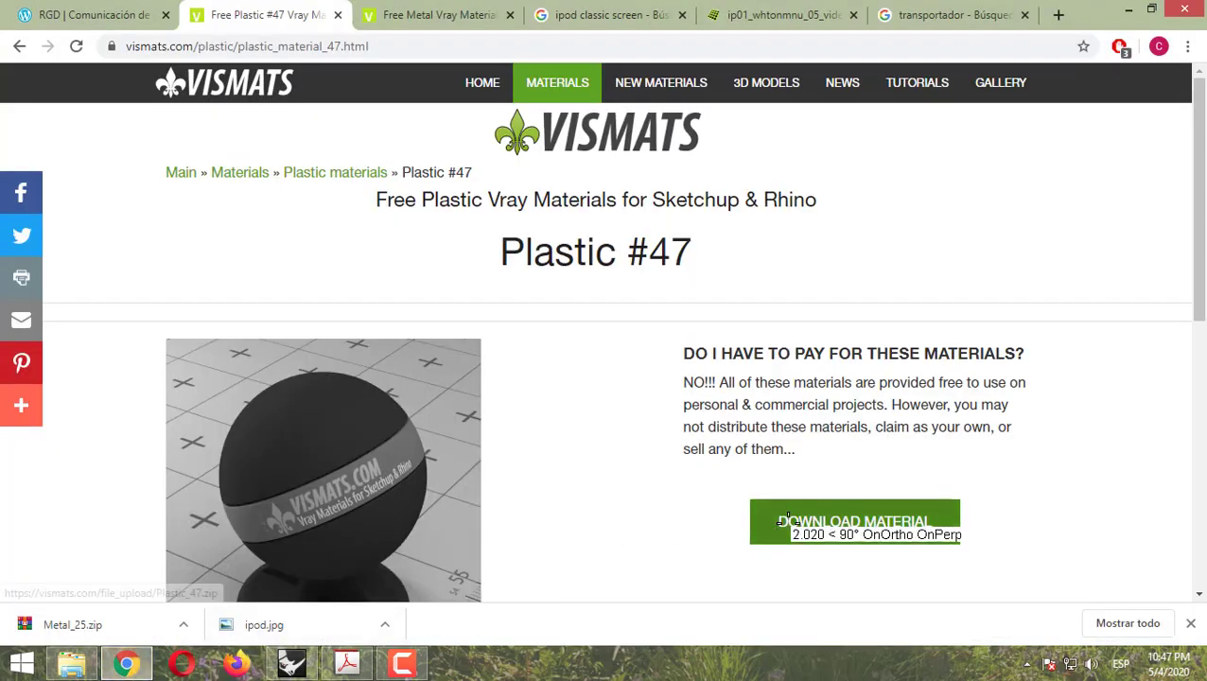